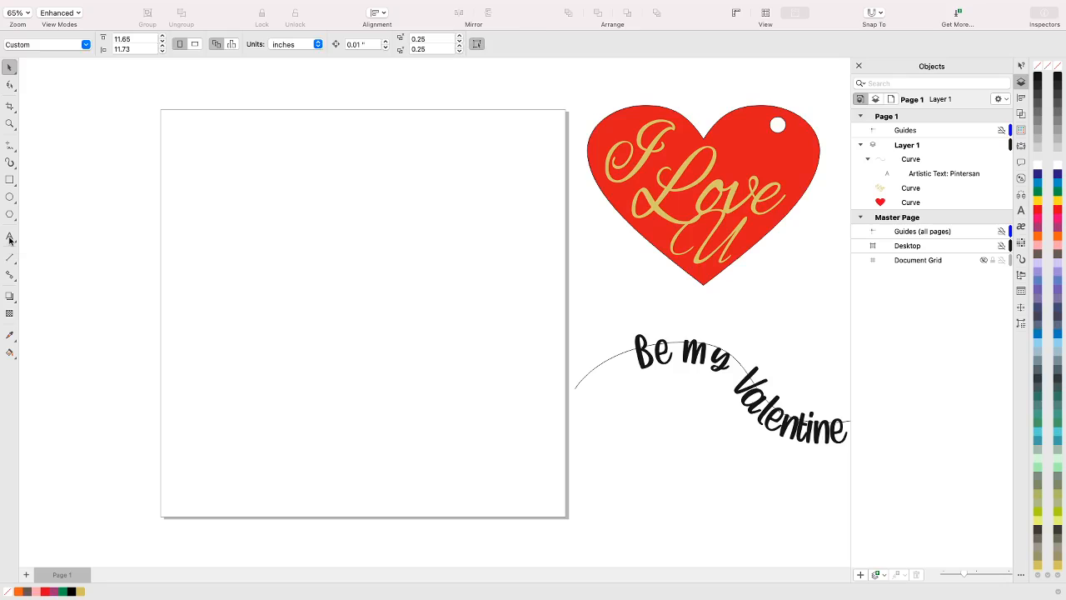
Add the artistic text "Love" in the upper part of the blank page
click(9, 238)
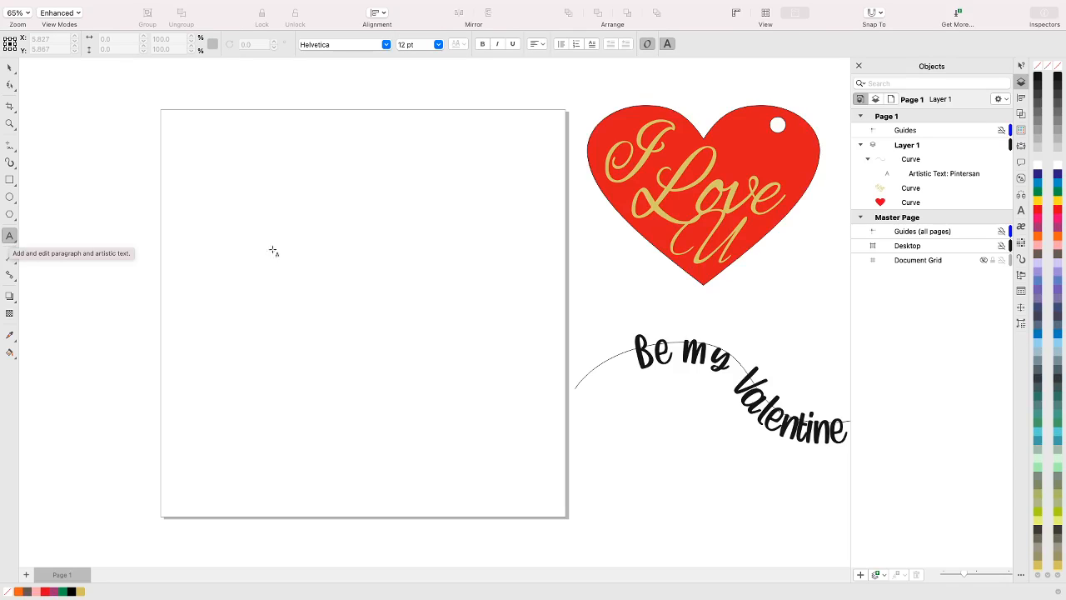
click(217, 214)
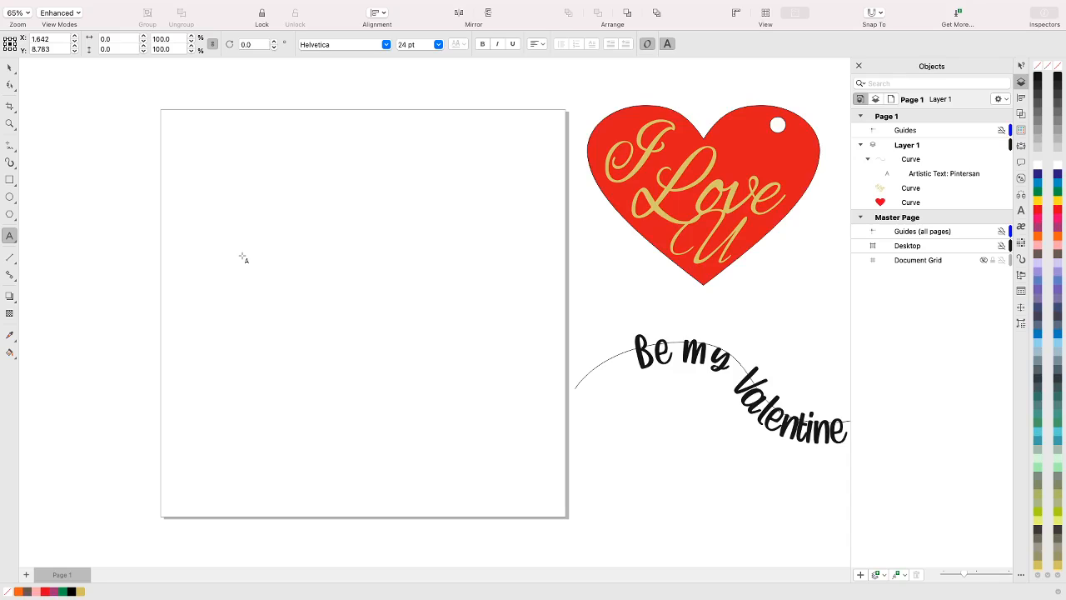
text(L)
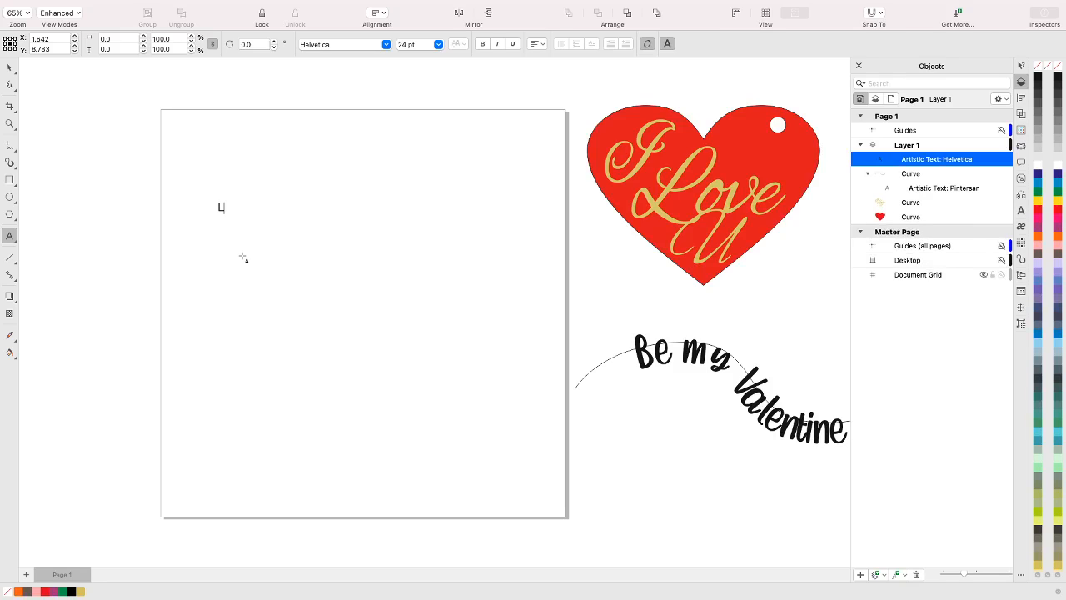
text(ove)
Enlarge the Love text to about 6.46 by 2.32 inches and move it lower on the page
click(10, 68)
drag(246, 199, 502, 150)
drag(399, 194, 406, 270)
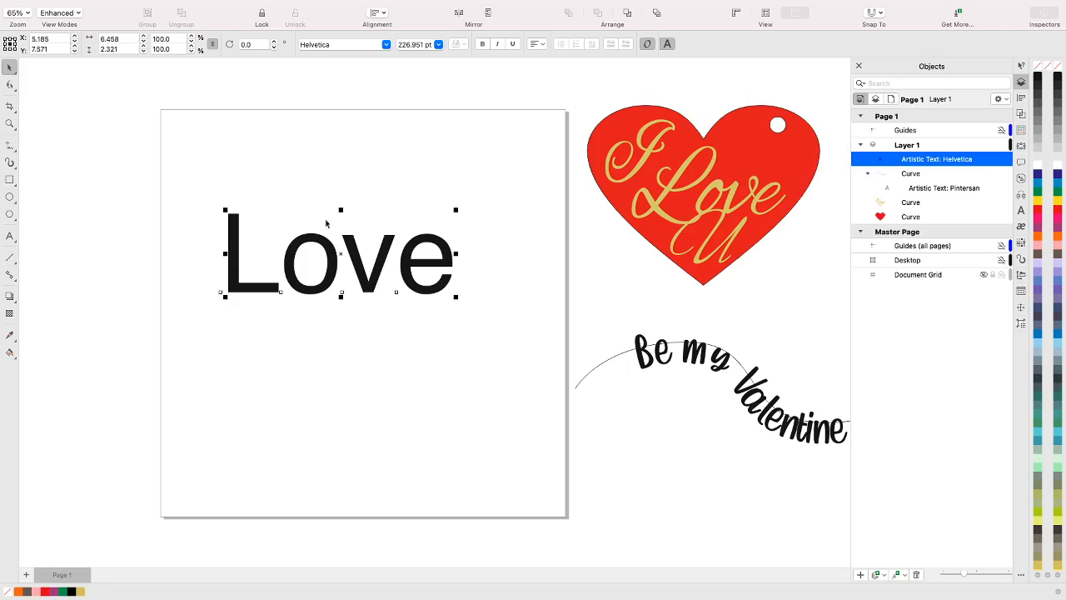
Preview different fonts on the Love text and apply Attic Antique in the Normal-Italic style
click(386, 46)
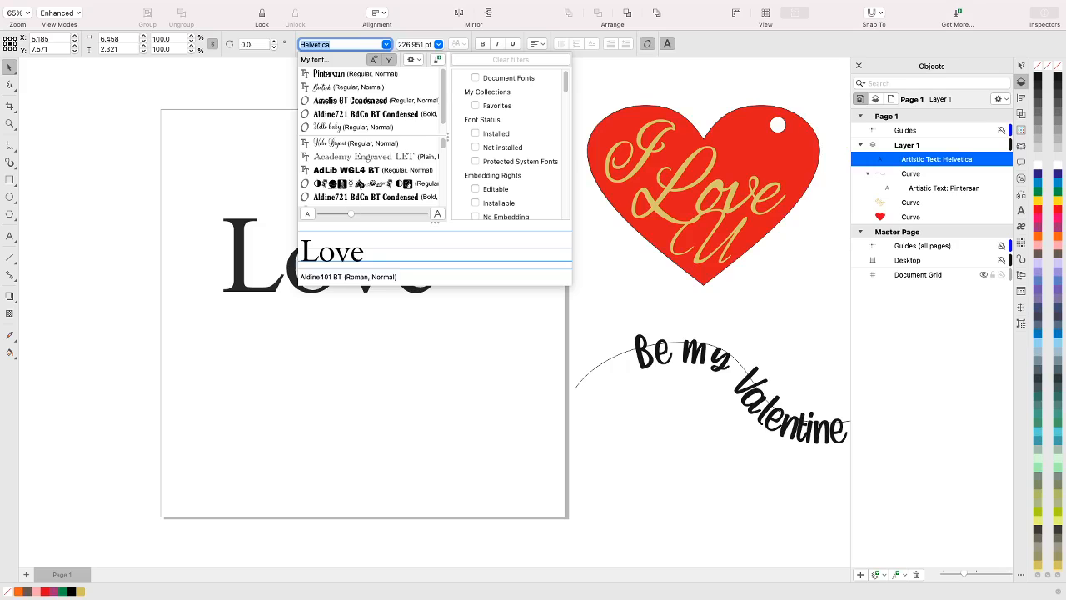
scroll(360, 183, down, 3)
scroll(360, 183, down, 3)
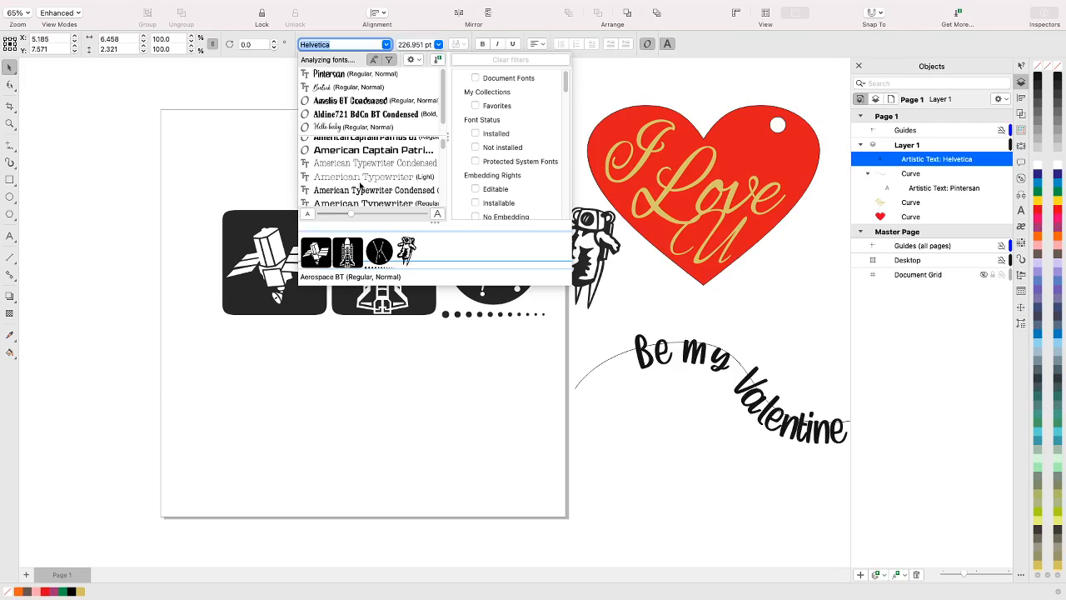
scroll(360, 185, down, 4)
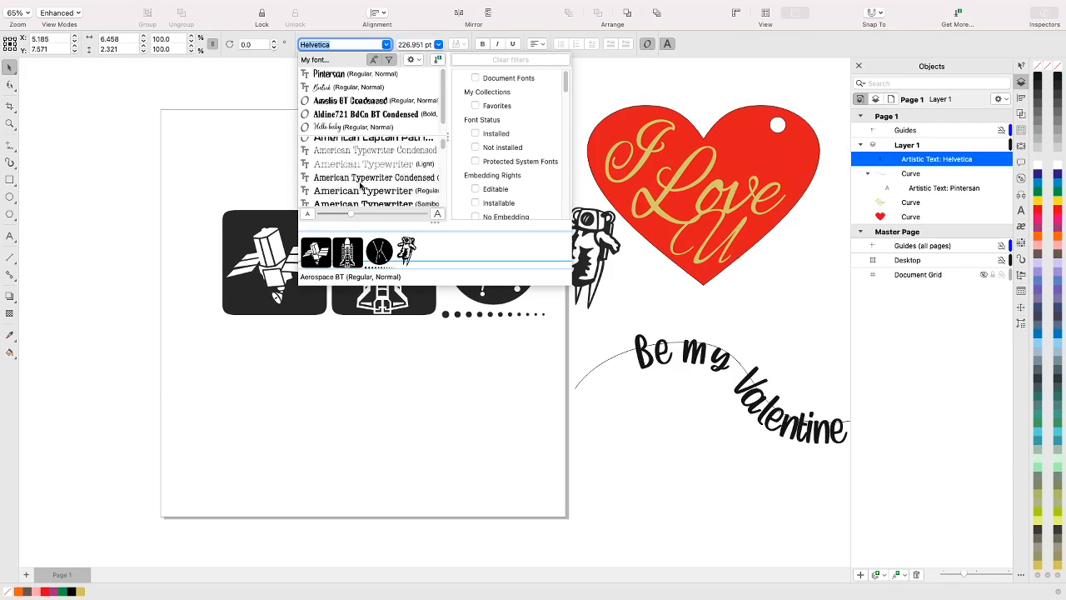
scroll(360, 185, down, 4)
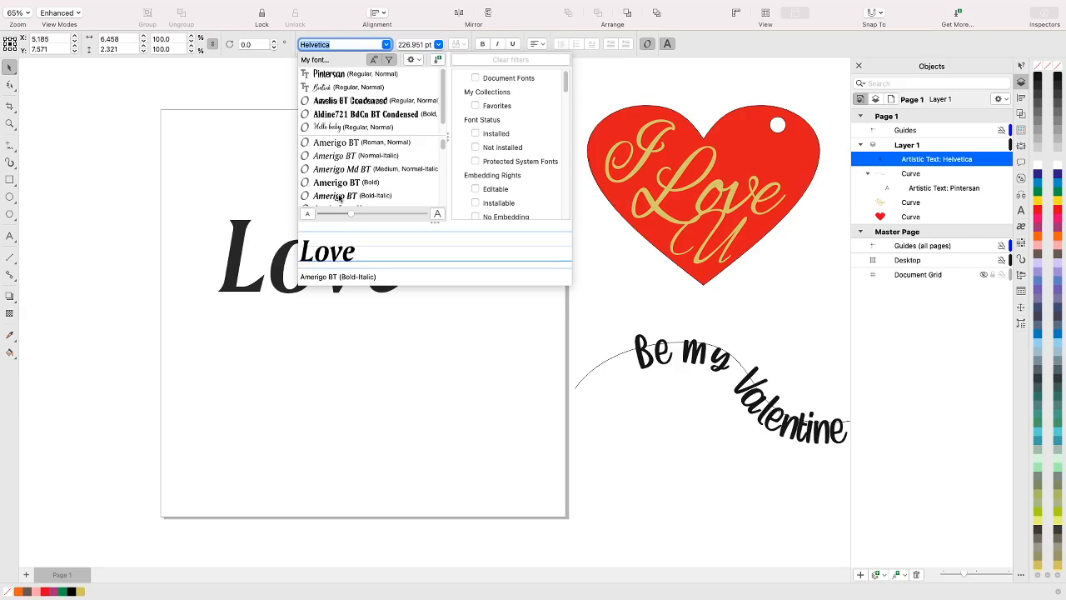
scroll(342, 195, down, 3)
scroll(338, 194, down, 3)
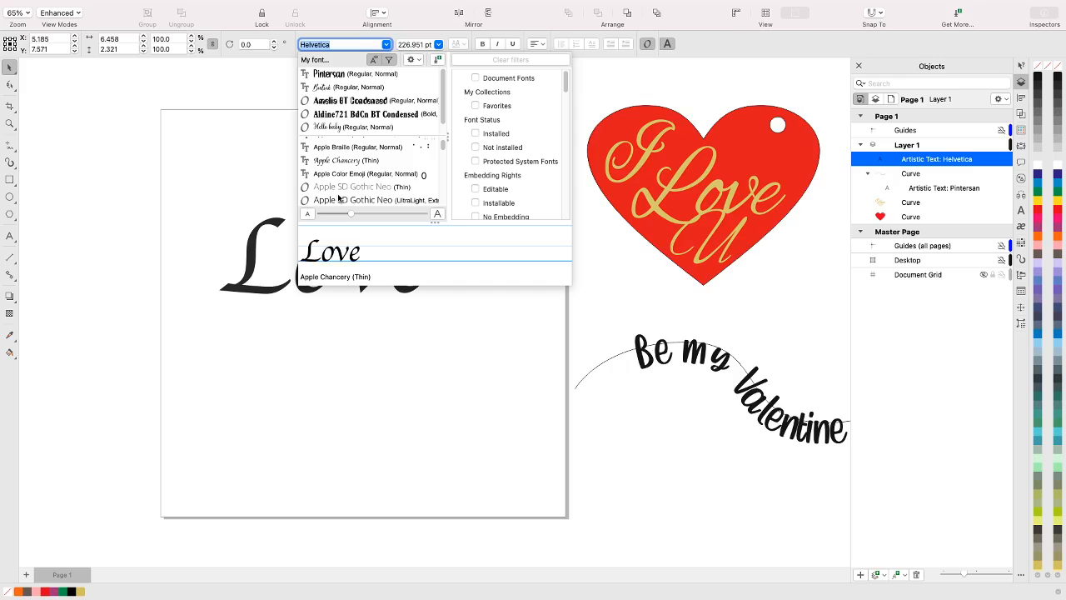
scroll(339, 197, down, 3)
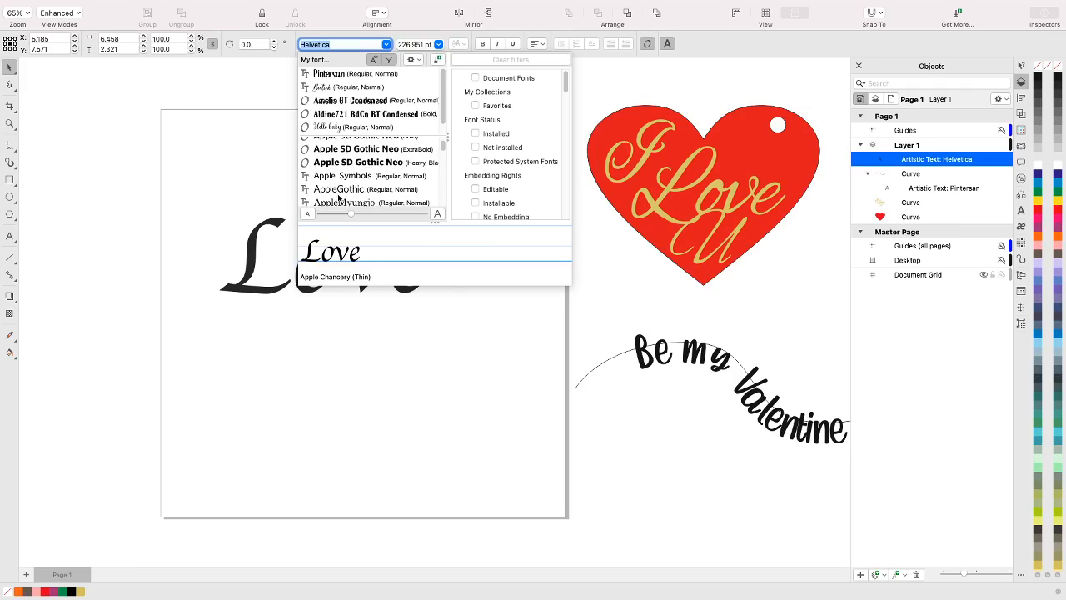
scroll(338, 197, down, 3)
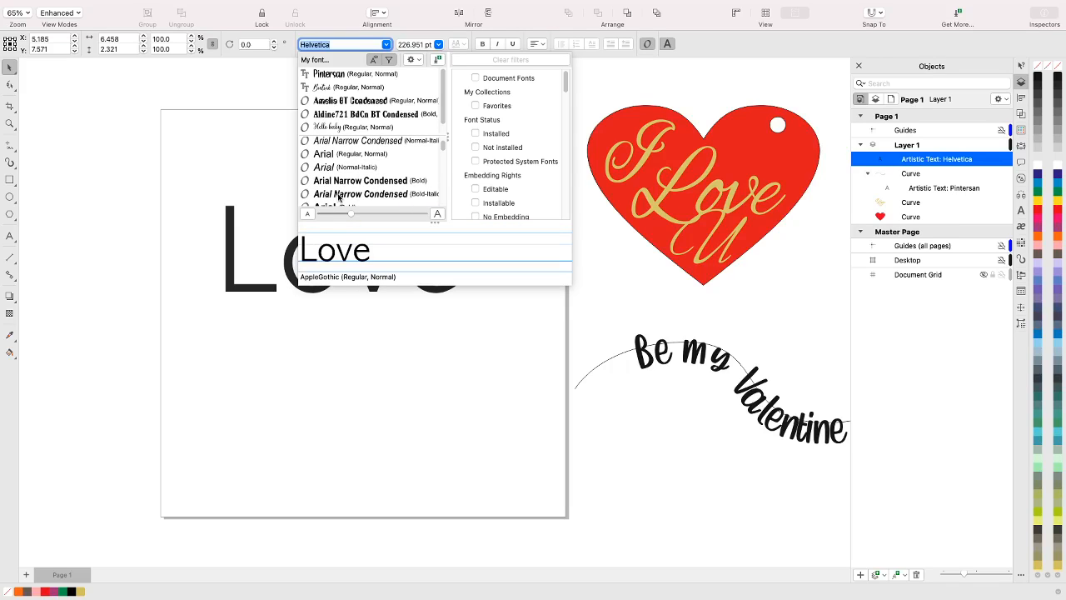
scroll(339, 197, down, 3)
scroll(339, 197, down, 2)
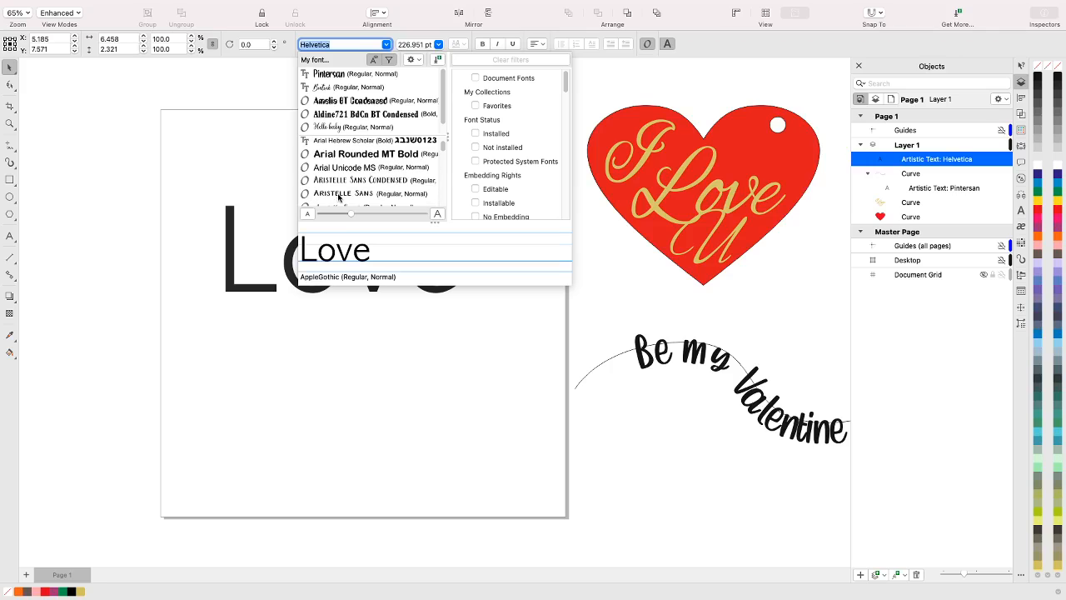
scroll(338, 198, down, 3)
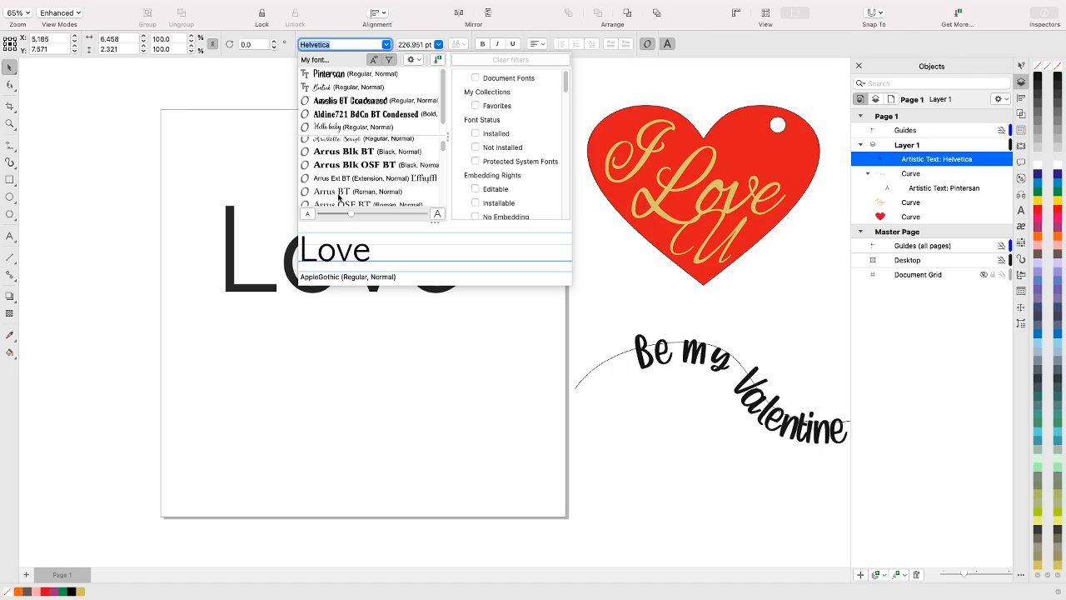
scroll(338, 198, down, 3)
scroll(338, 197, down, 5)
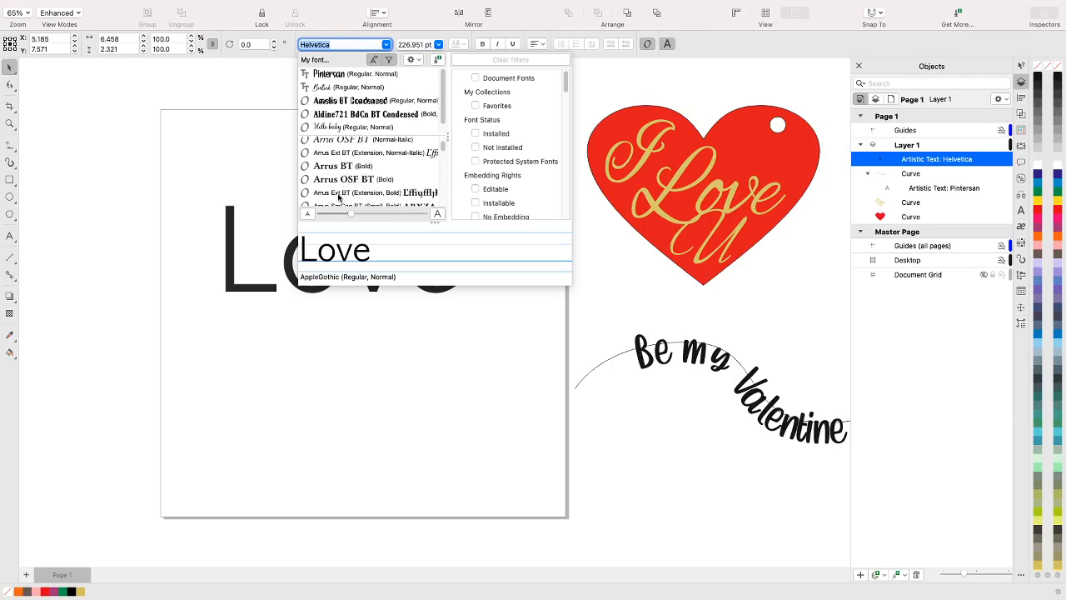
scroll(338, 198, down, 5)
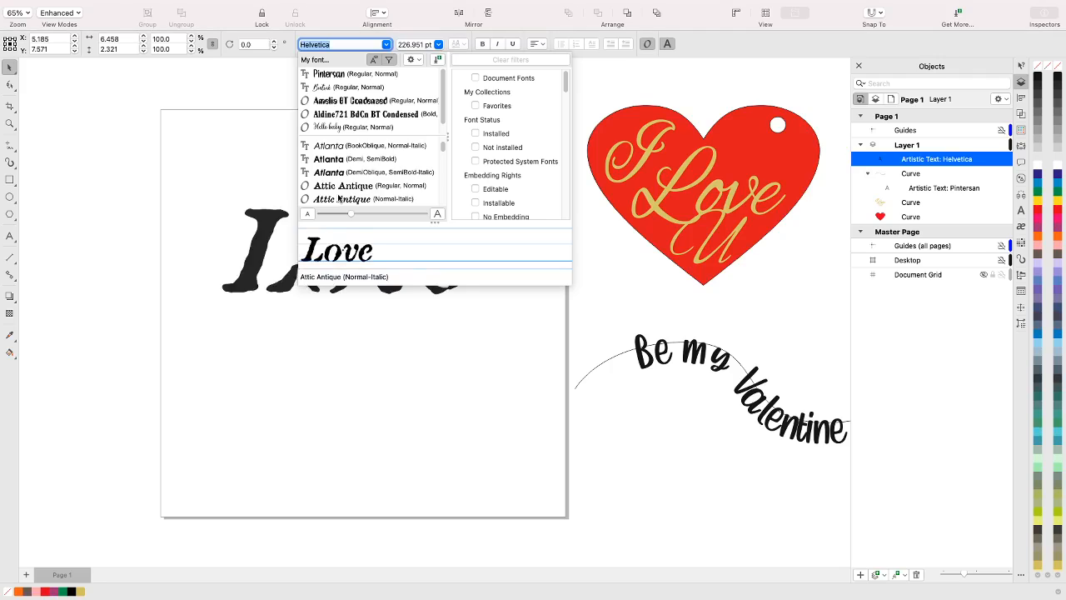
scroll(338, 198, up, 2)
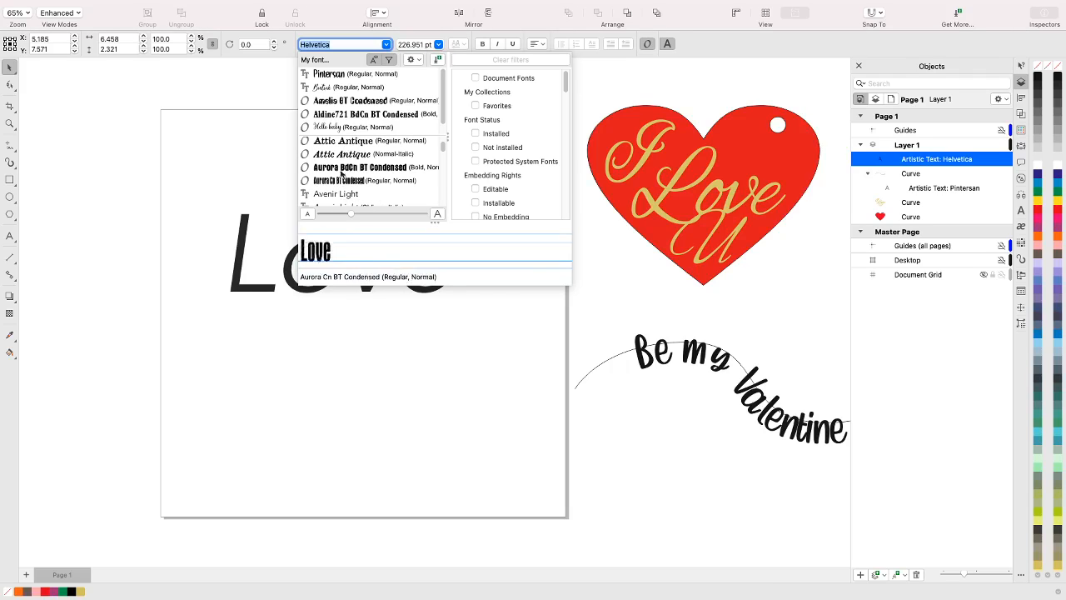
click(351, 160)
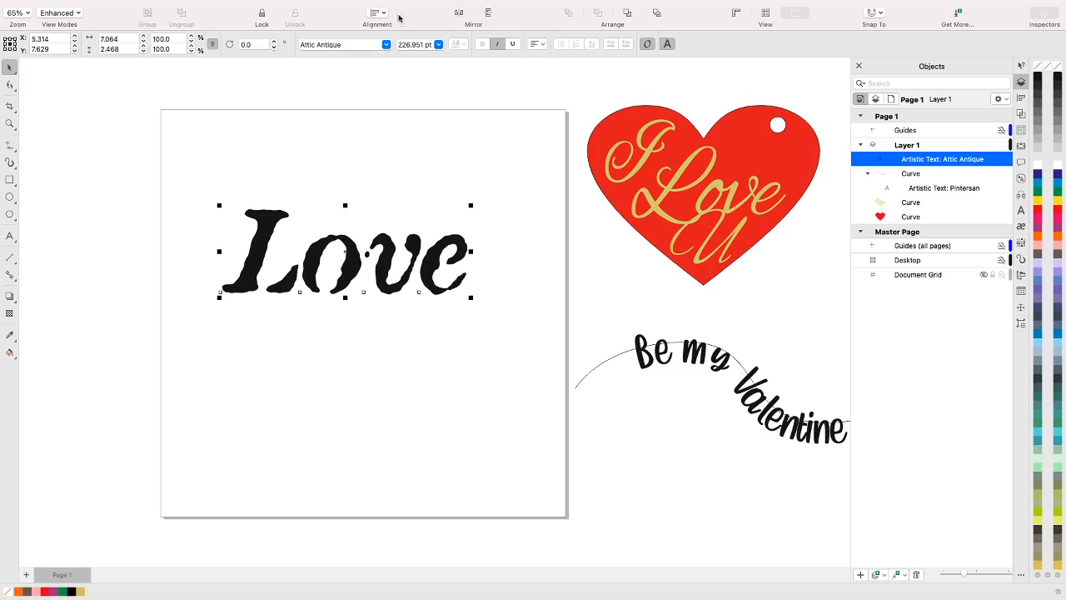
Reselect Attic Antique from the recent fonts and open the text properties for the Love text
click(386, 45)
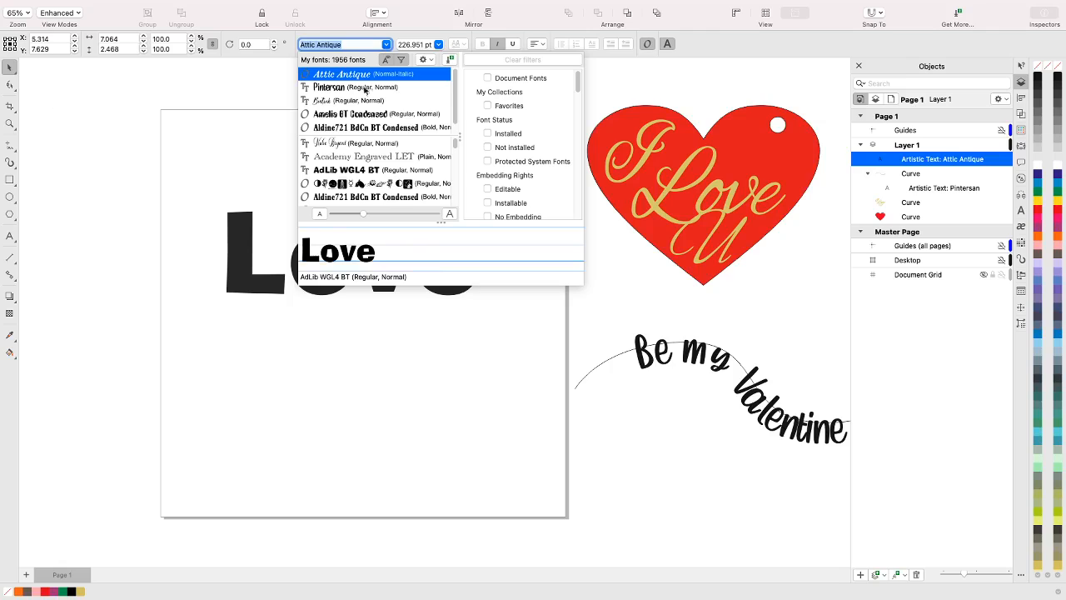
click(334, 77)
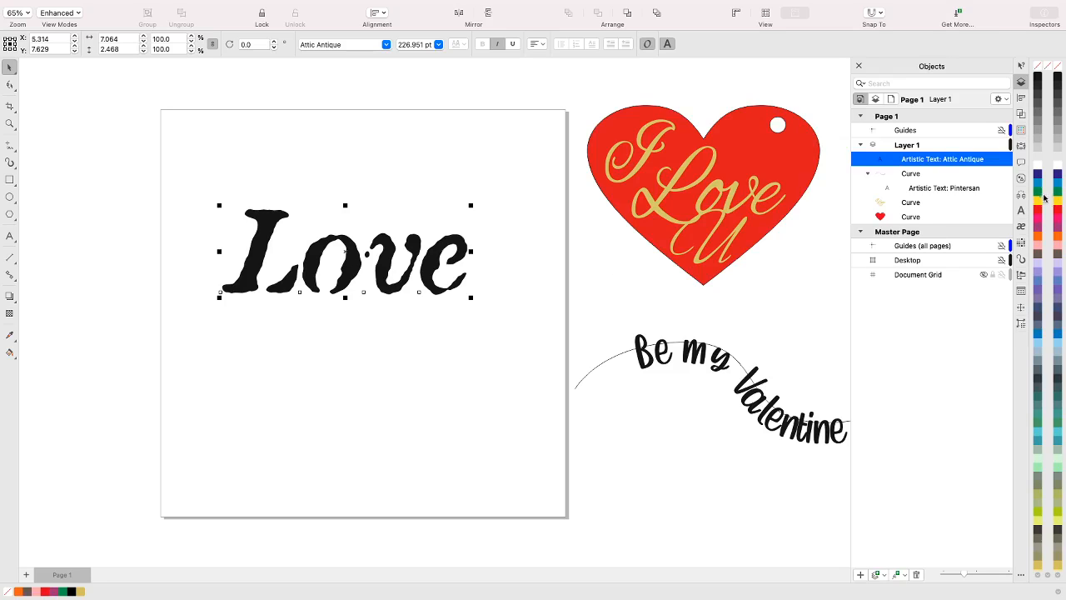
click(1021, 213)
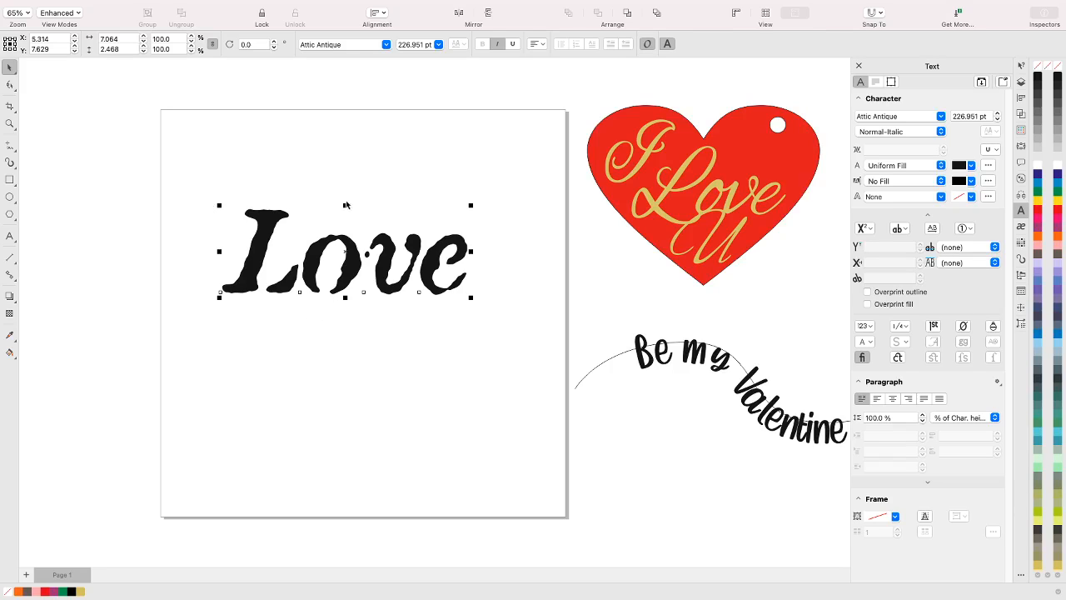
Change the font of the Love text to Academy Engraved LET
click(350, 45)
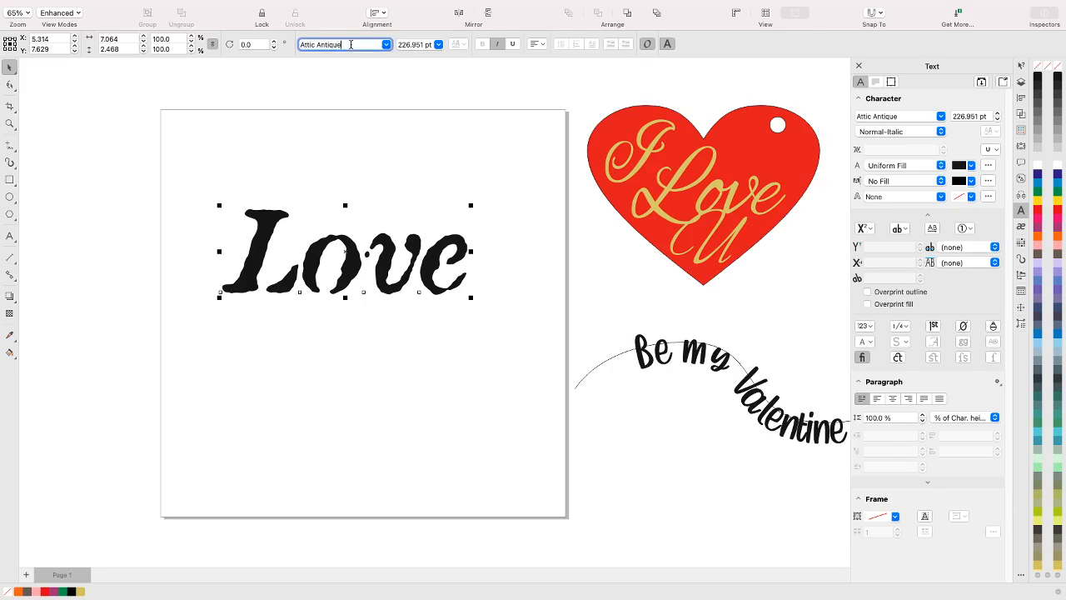
click(386, 45)
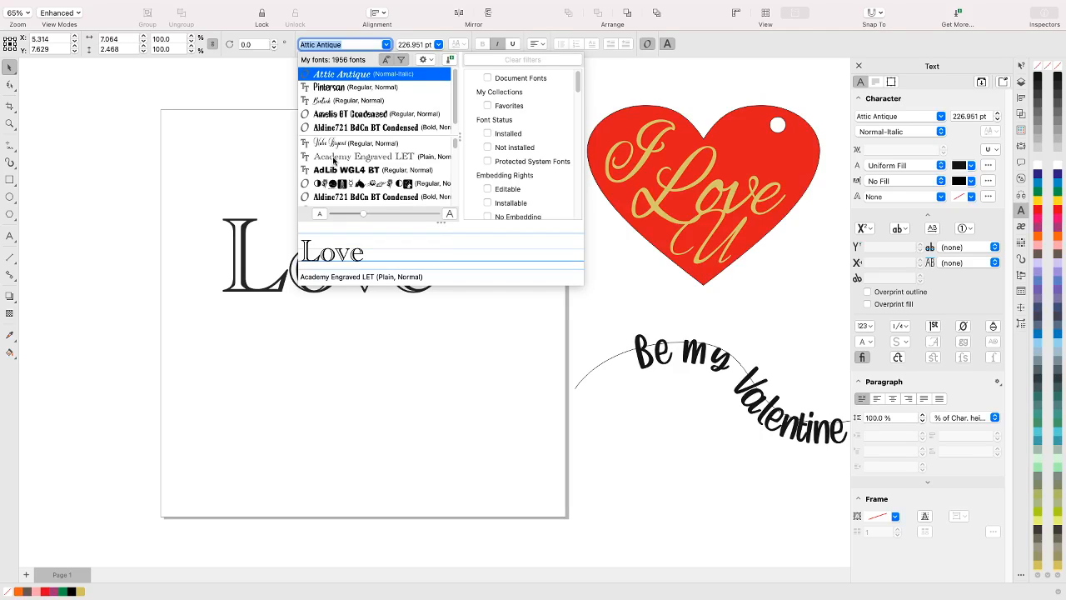
click(334, 158)
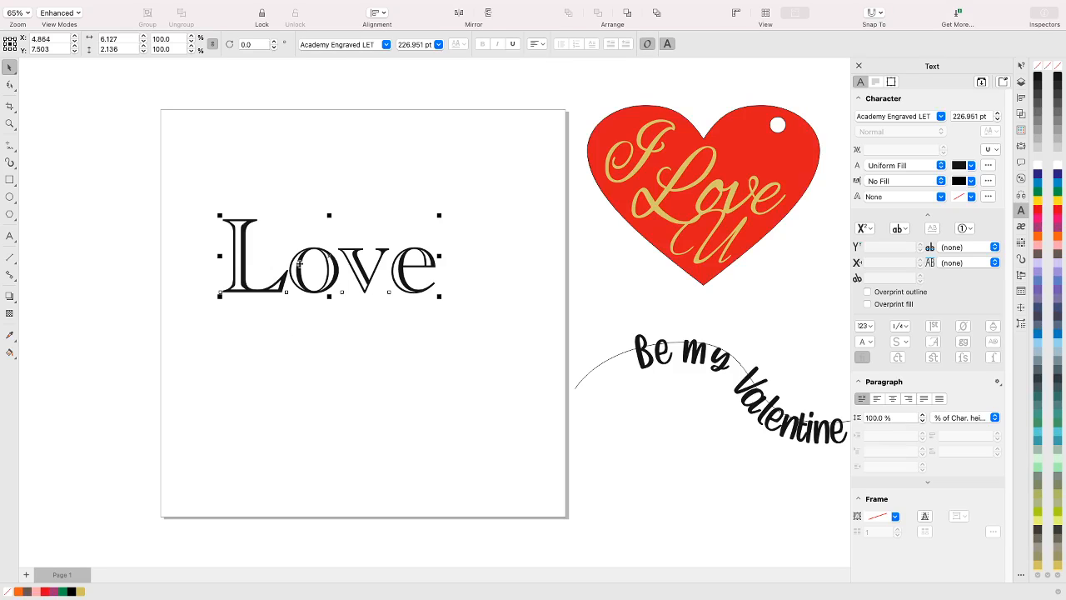
Change the font of the Love text to AlphabetSoup Tilt BT
click(341, 44)
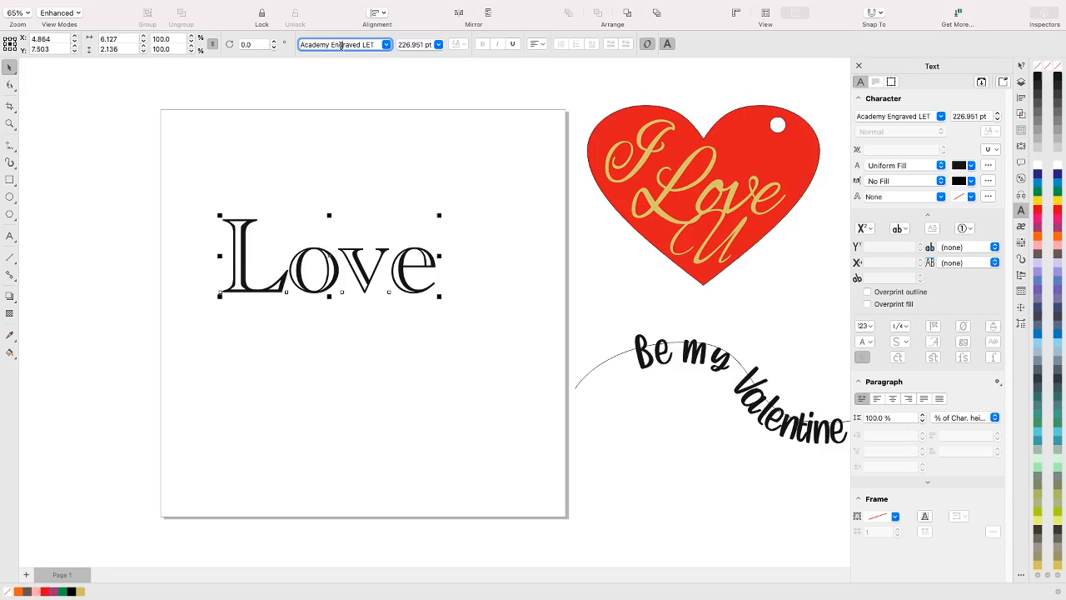
click(385, 45)
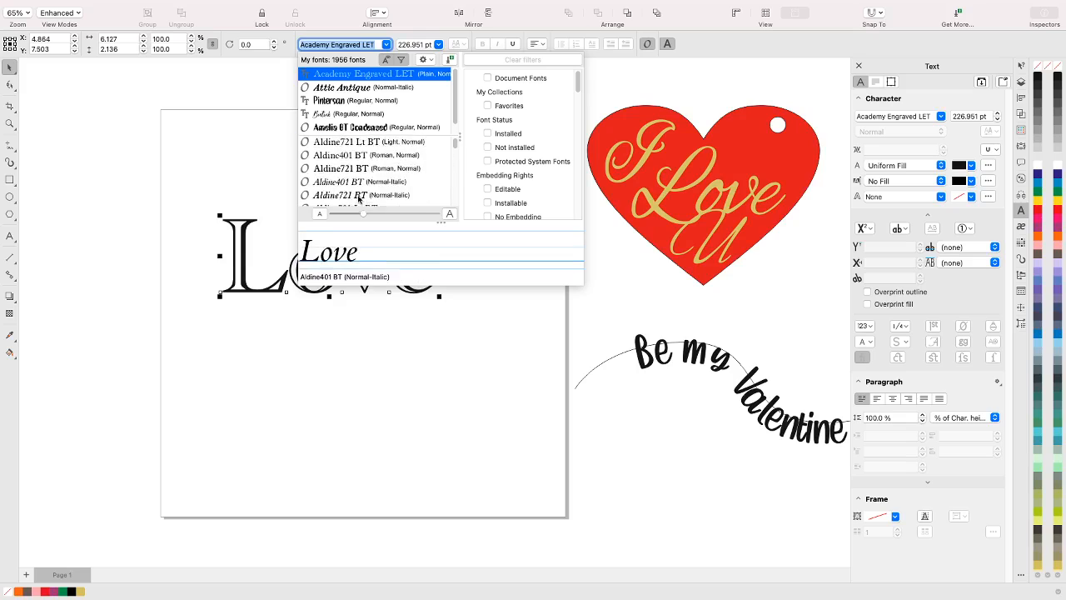
scroll(338, 195, down, 2)
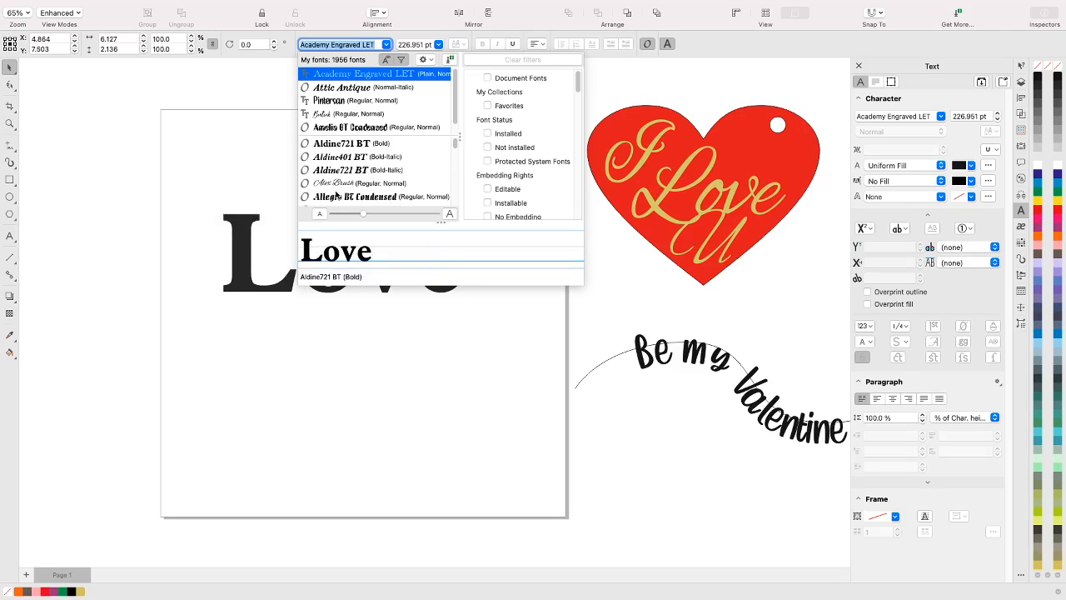
scroll(338, 195, down, 3)
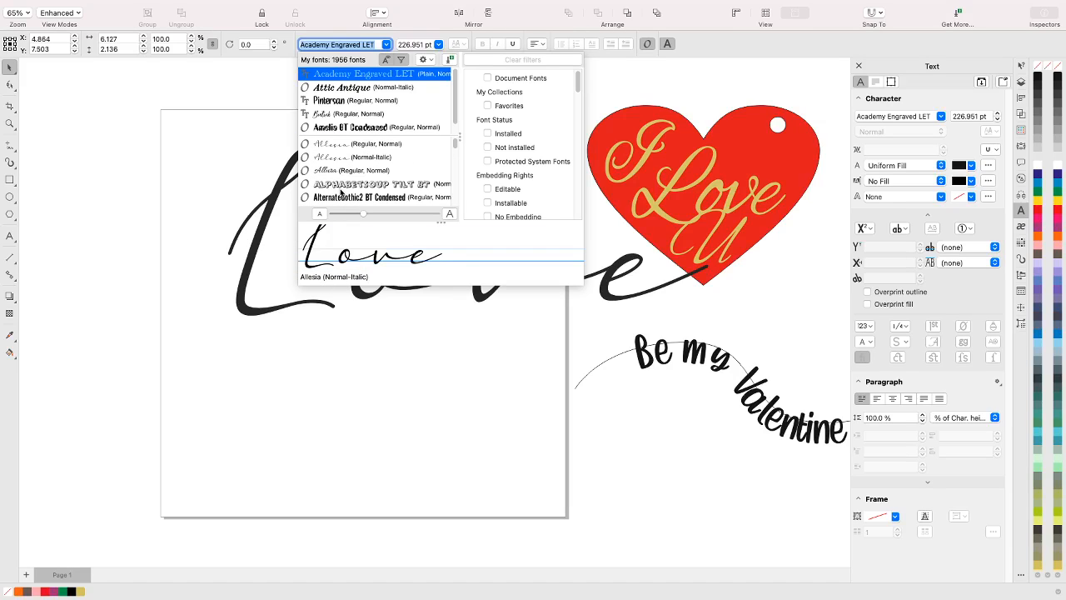
click(345, 184)
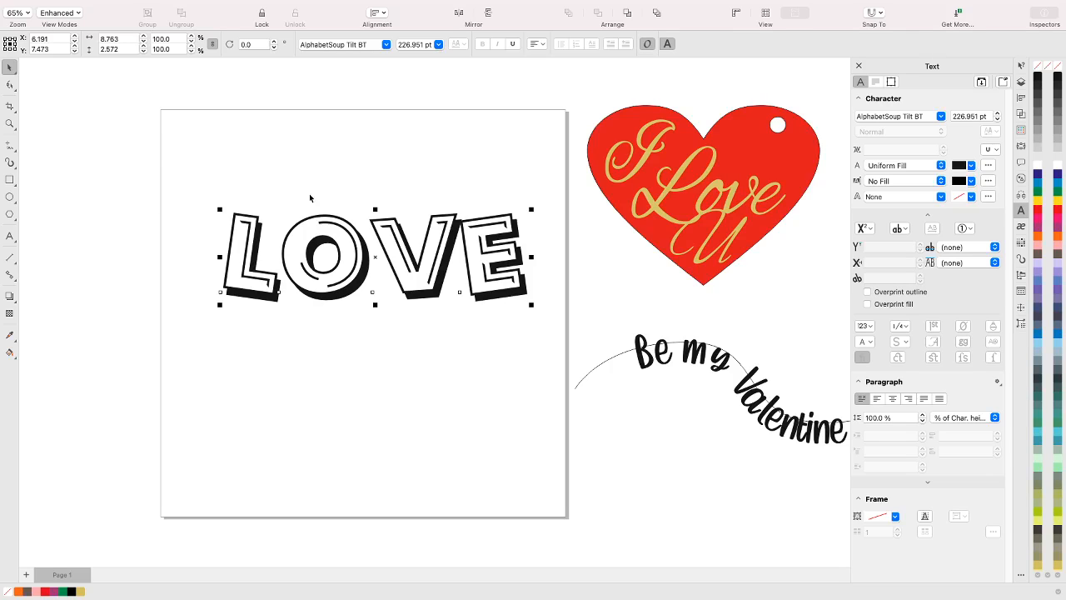
Browse the font previews on the Love text and change its font to Beta Dance
click(888, 116)
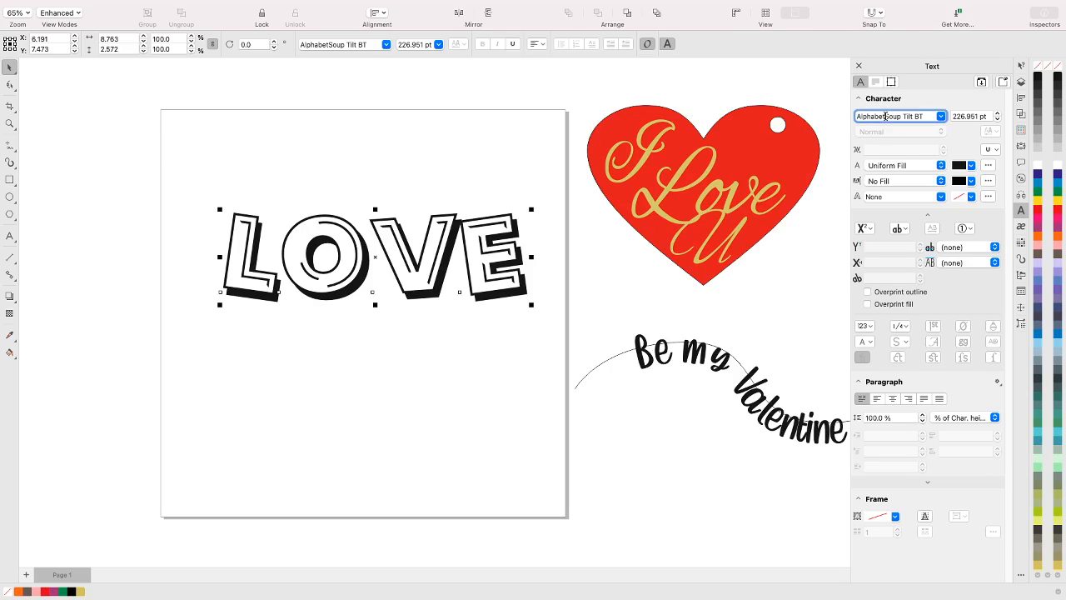
click(941, 116)
scroll(914, 242, down, 5)
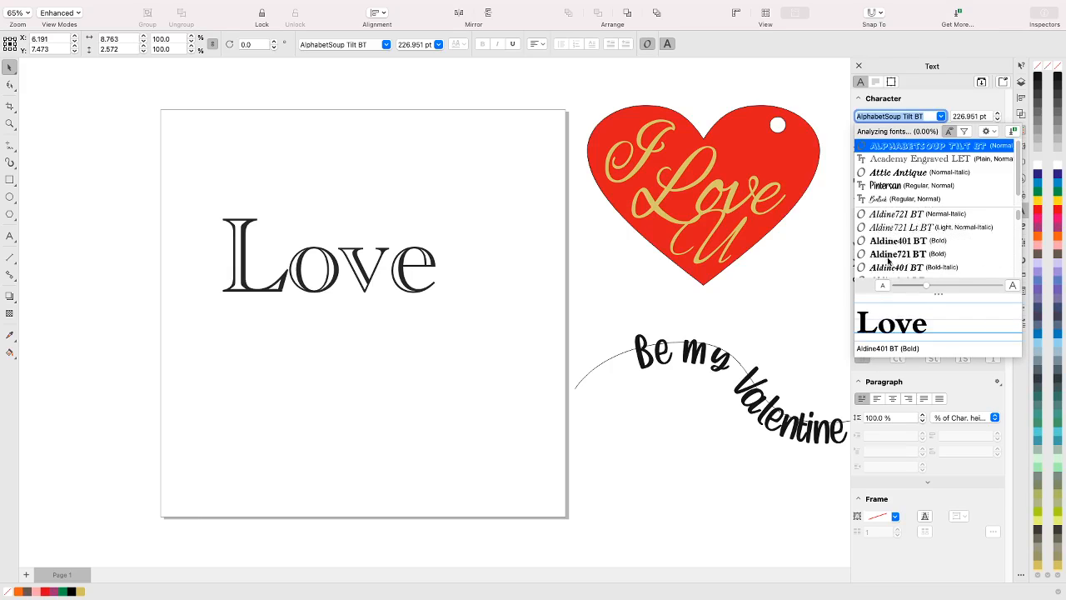
scroll(889, 261, down, 5)
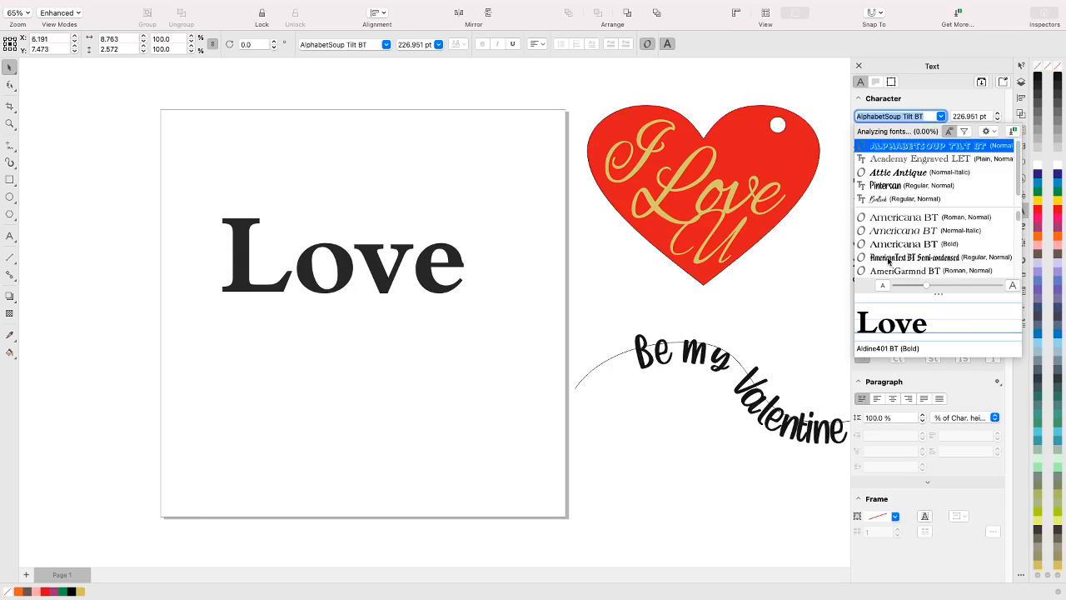
scroll(888, 261, down, 6)
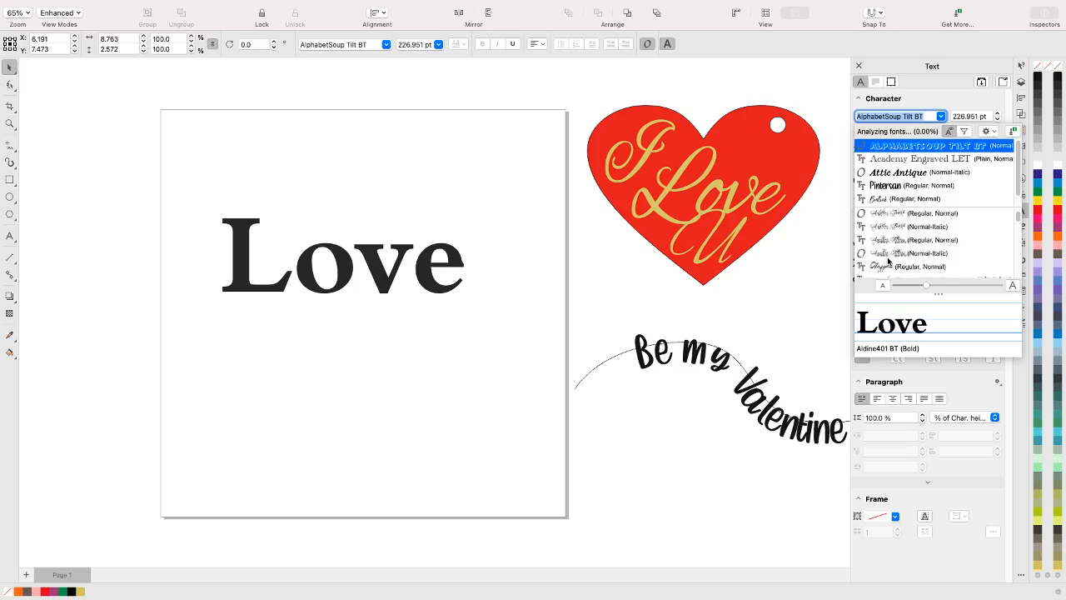
scroll(888, 260, down, 6)
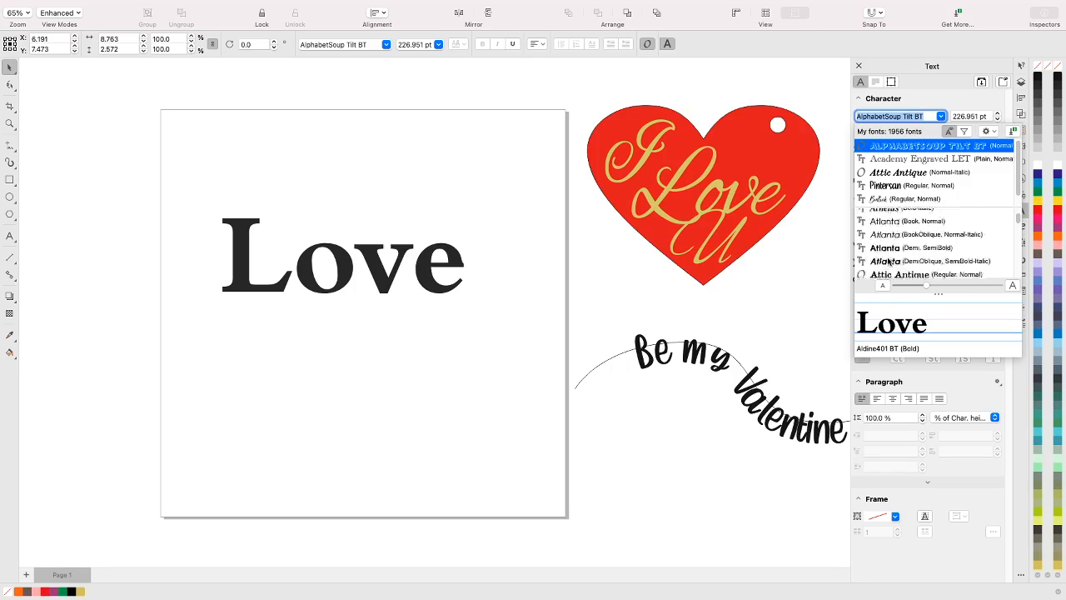
scroll(888, 261, down, 7)
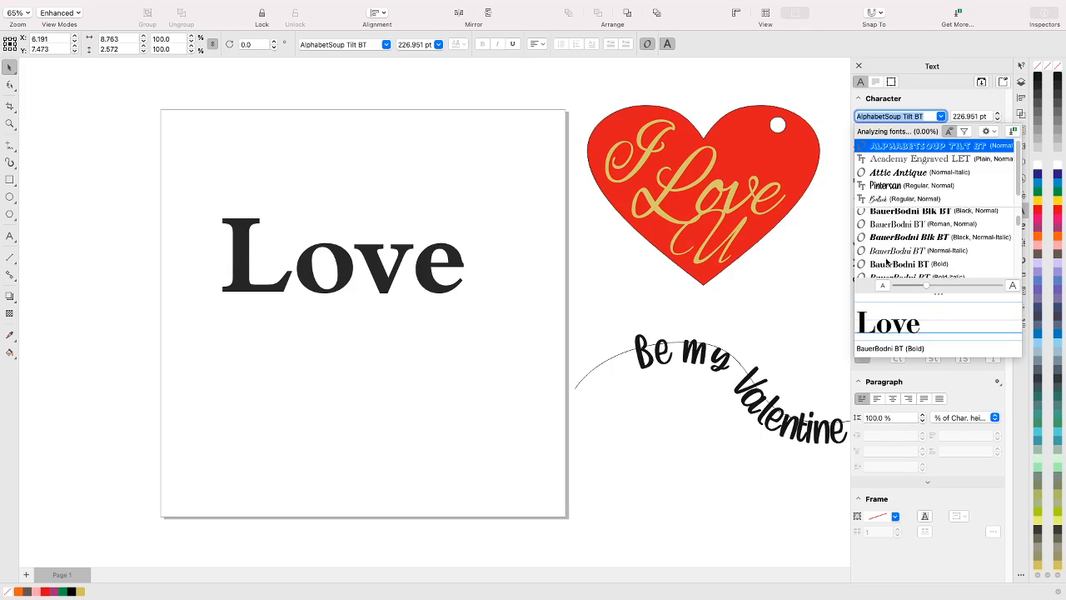
scroll(888, 260, up, 3)
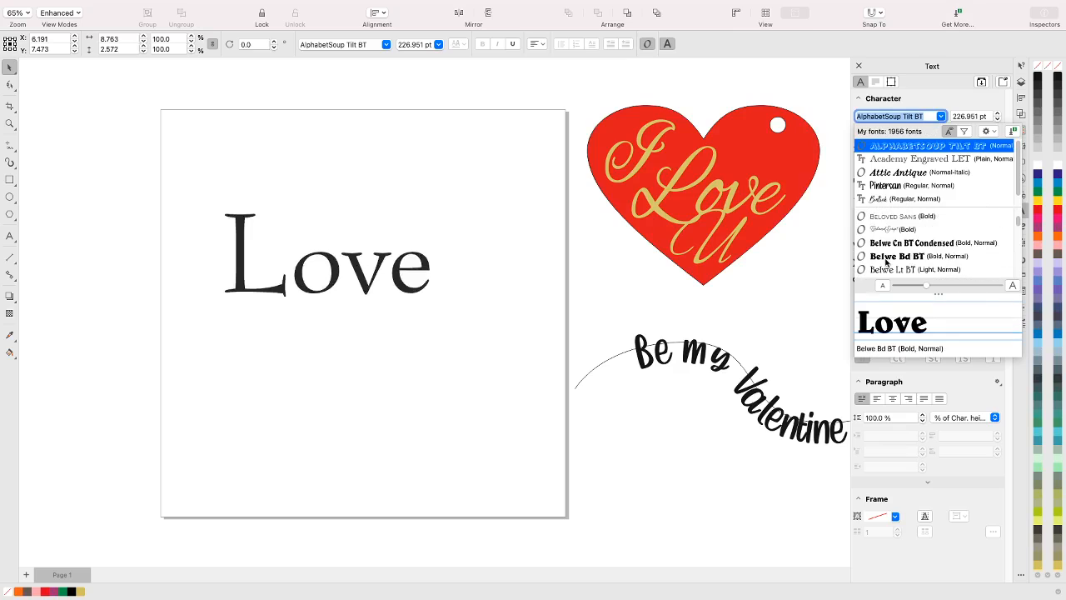
scroll(885, 262, down, 2)
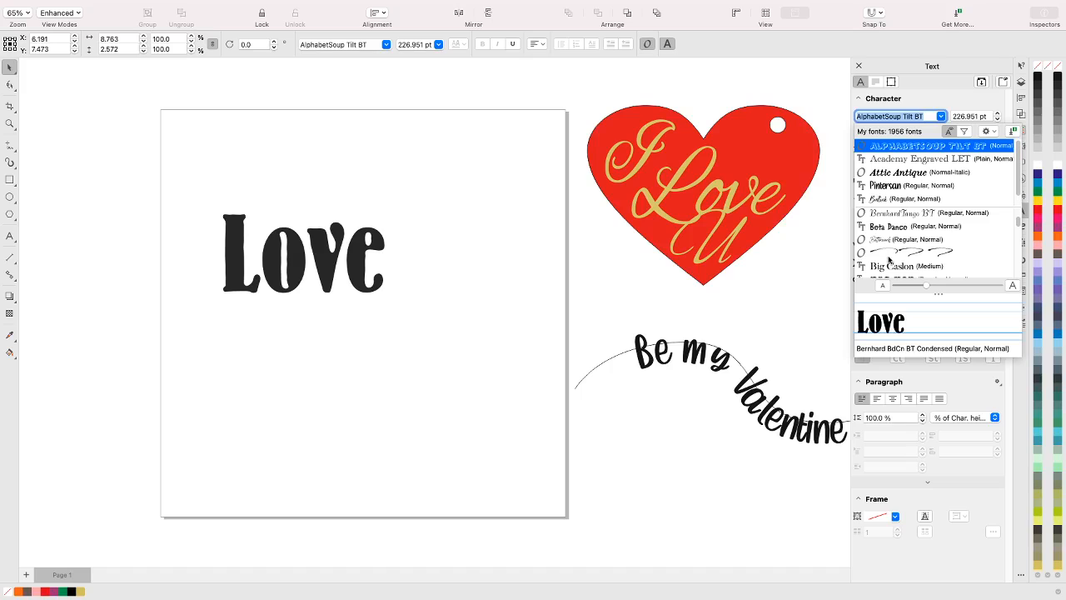
scroll(888, 250, down, 1)
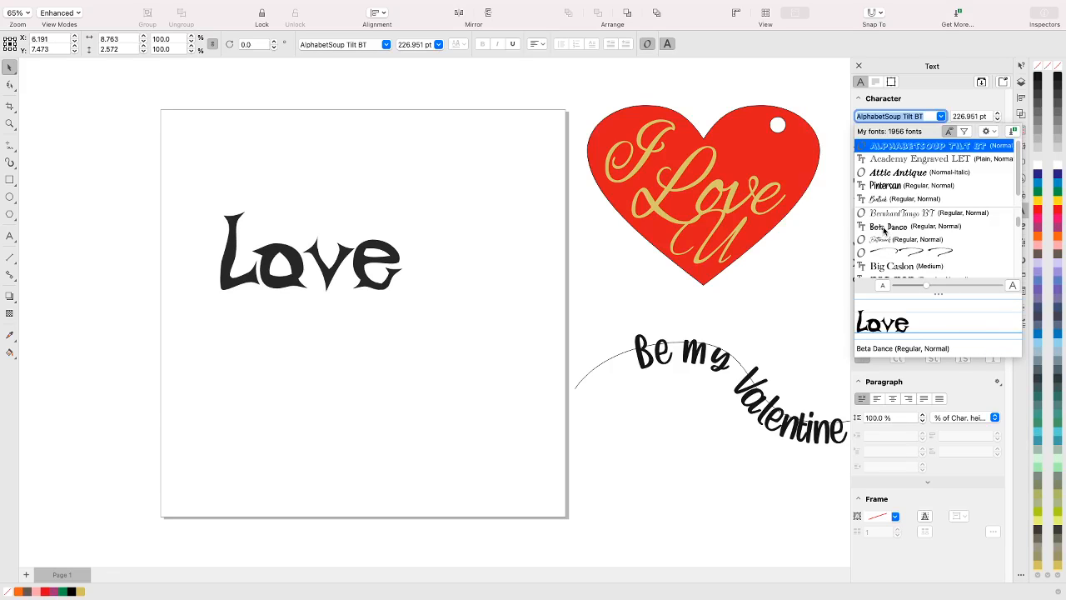
click(885, 229)
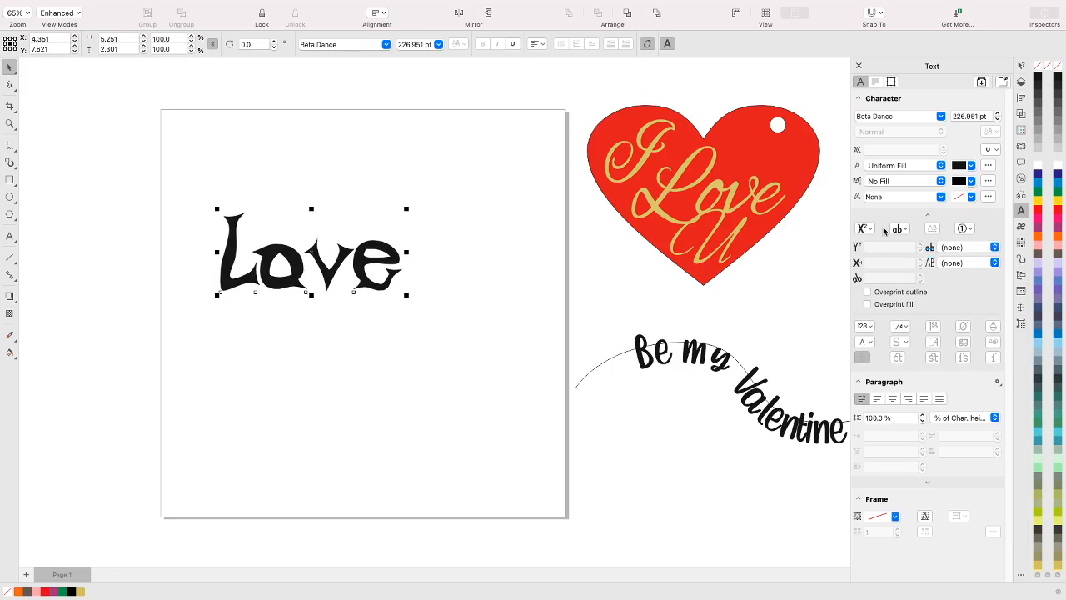
Look further through the fonts and change the Love text to SignPainter-HouseScript Semibold
click(901, 117)
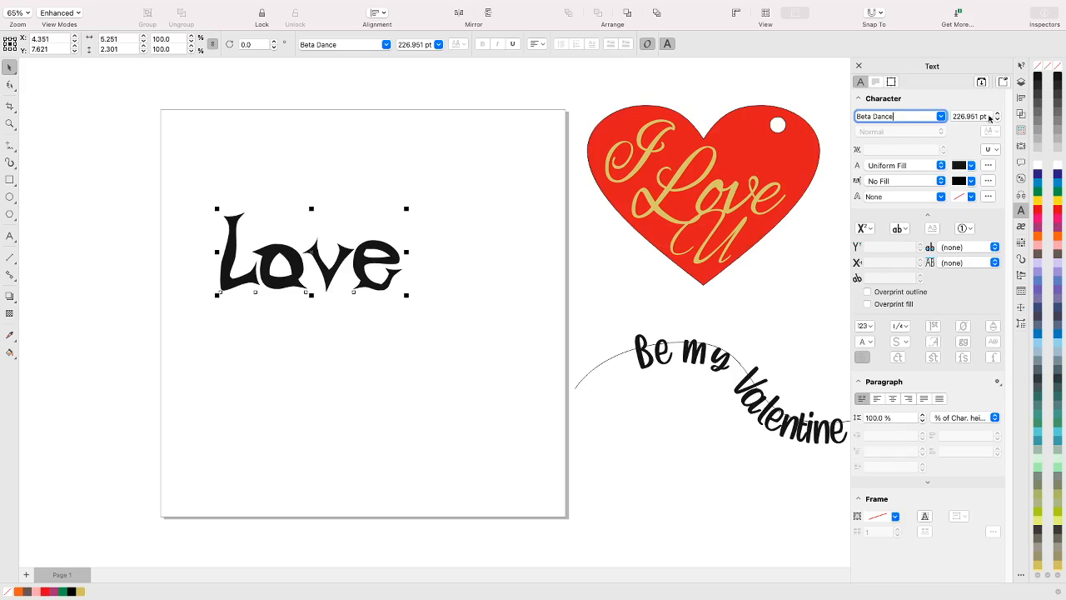
click(941, 116)
scroll(1009, 241, down, 10)
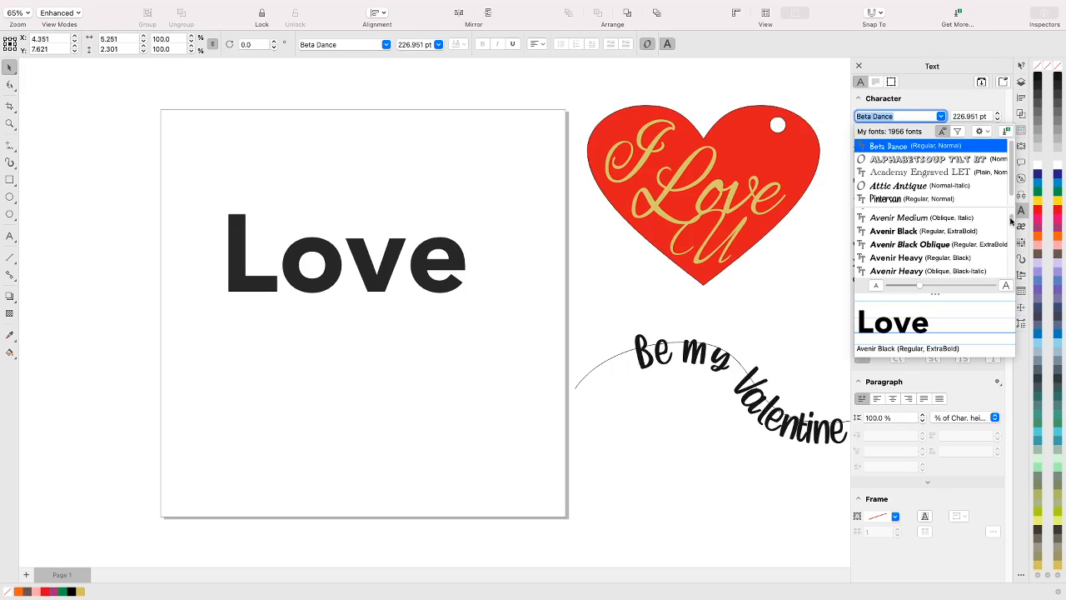
scroll(1010, 250, down, 15)
scroll(1007, 271, up, 10)
scroll(1008, 271, down, 10)
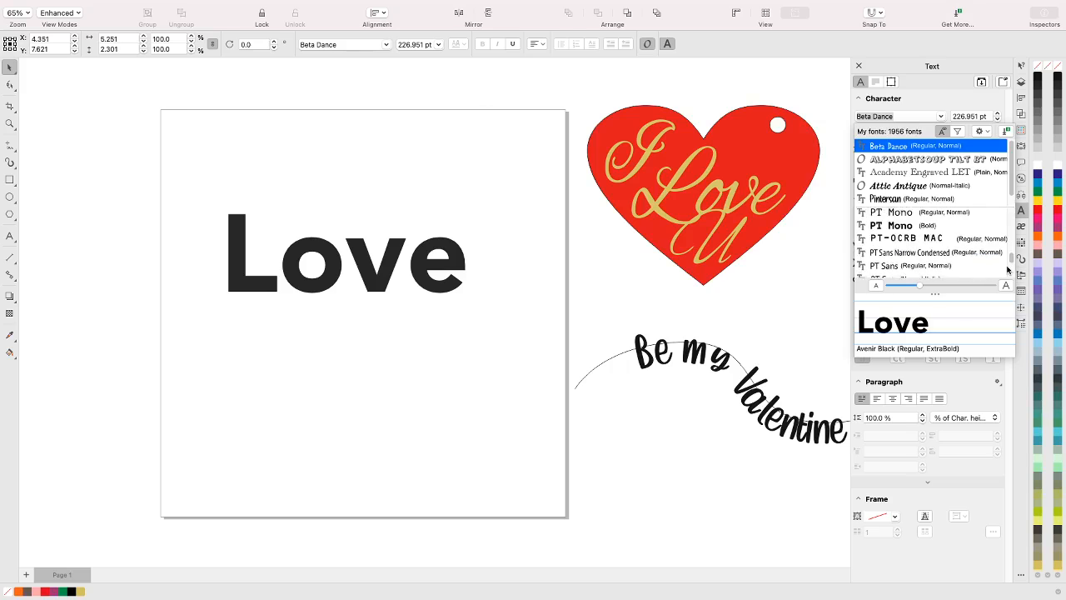
scroll(1007, 271, up, 5)
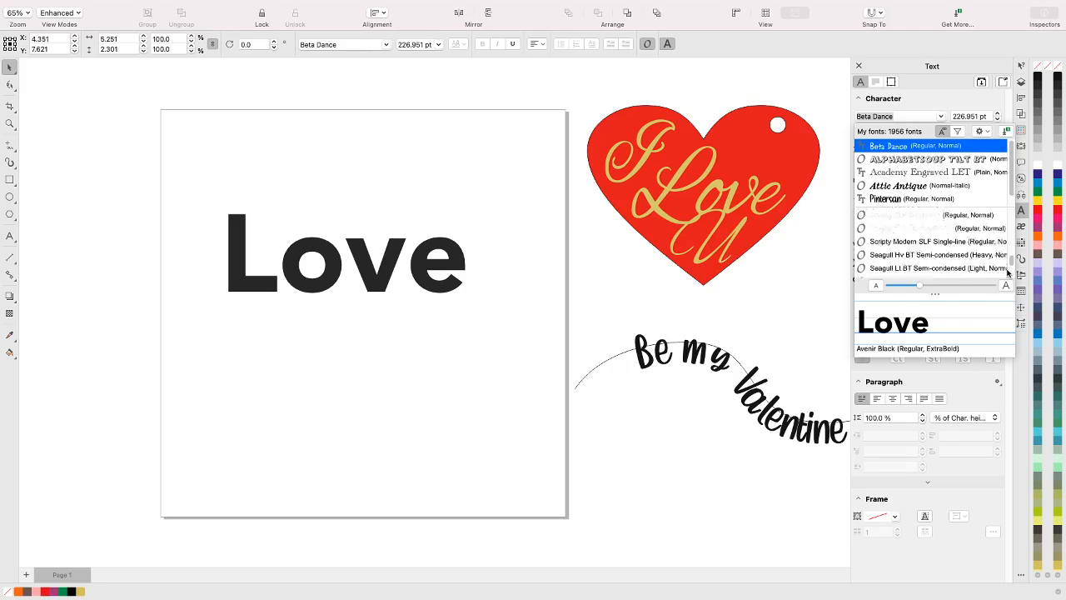
scroll(1013, 266, up, 2)
scroll(1013, 268, down, 12)
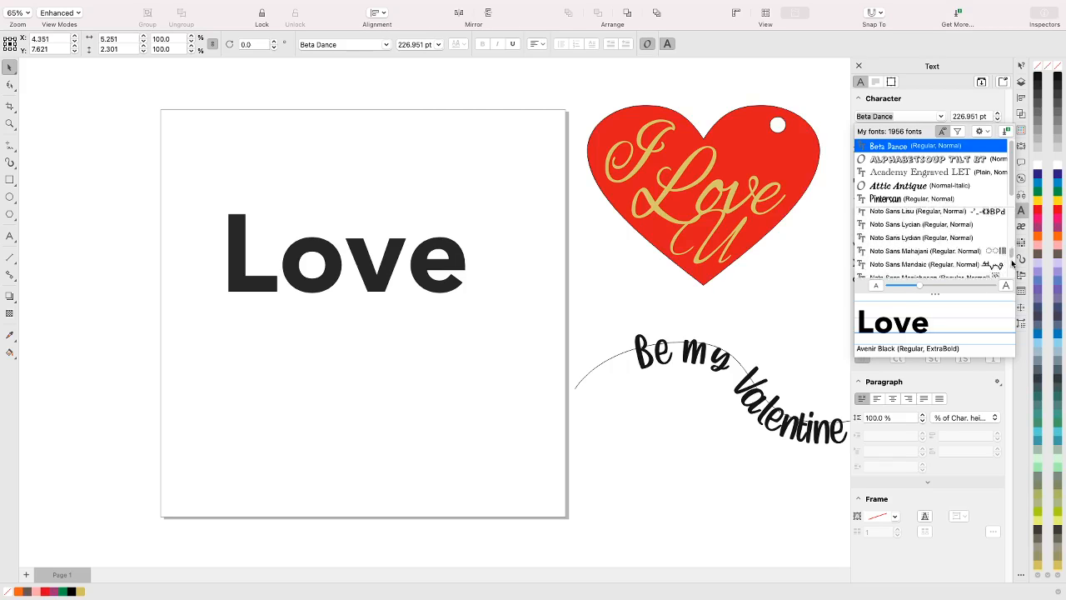
scroll(1013, 271, down, 3)
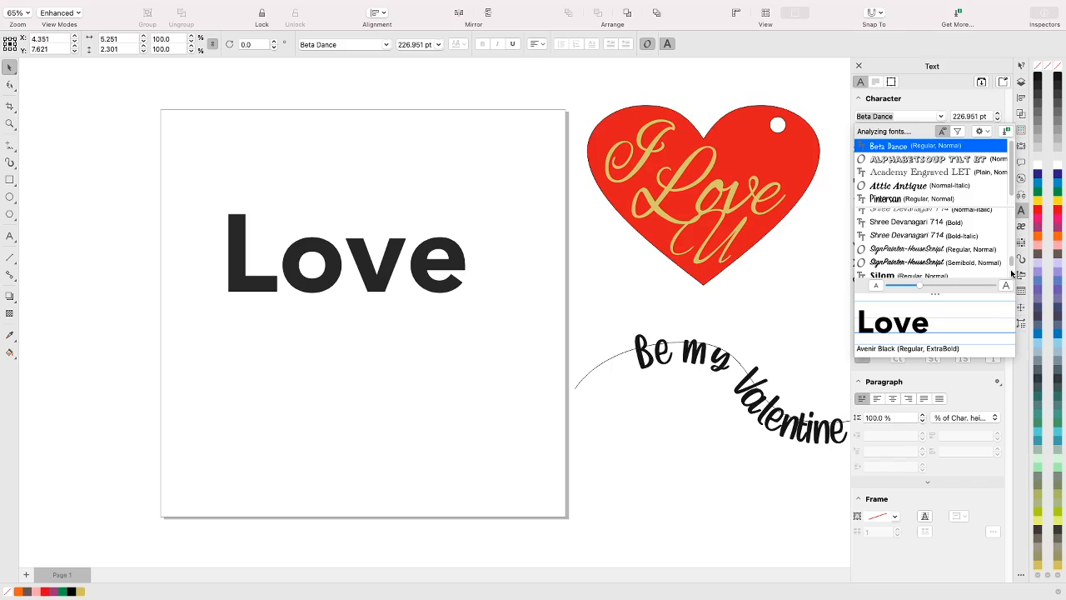
click(919, 265)
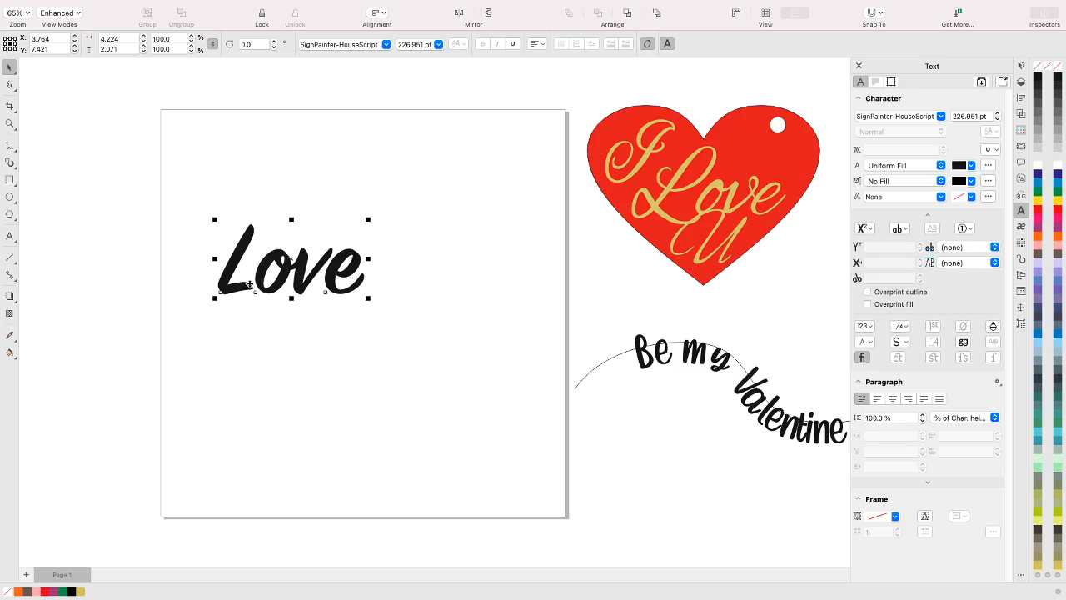
Select the Love characters with the Text tool and switch their font to AlphabetSoup Tilt BT and back to SignPainter-HouseScript
click(10, 237)
click(325, 270)
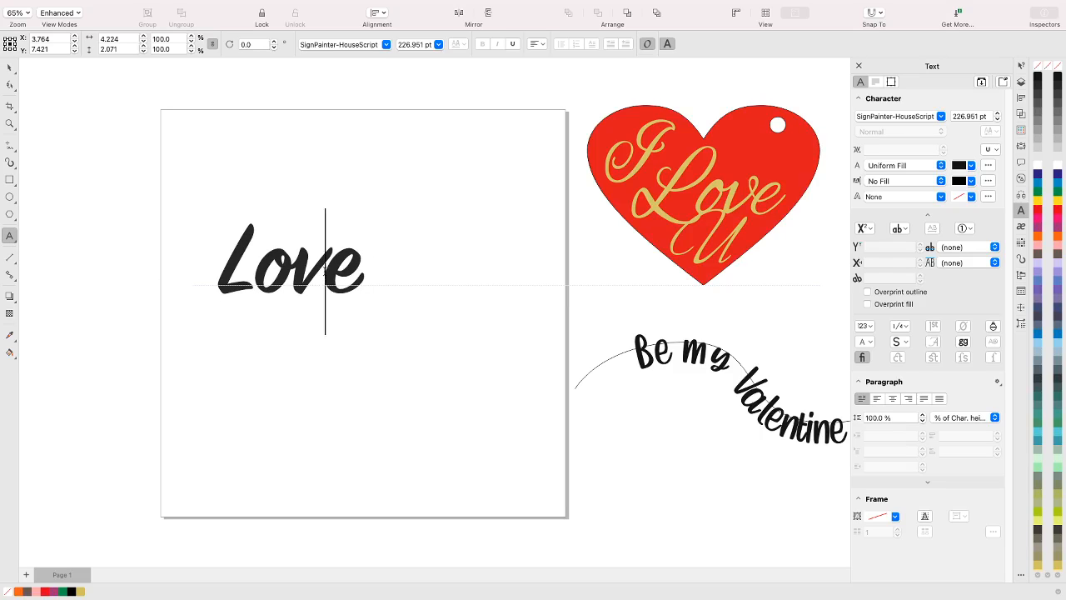
double_click(325, 270)
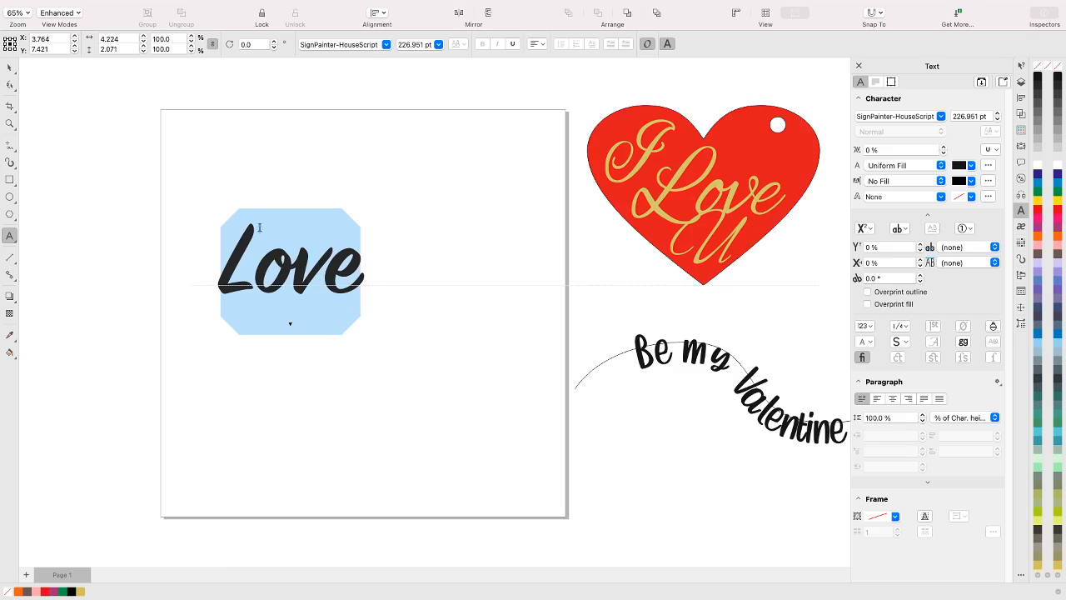
click(386, 45)
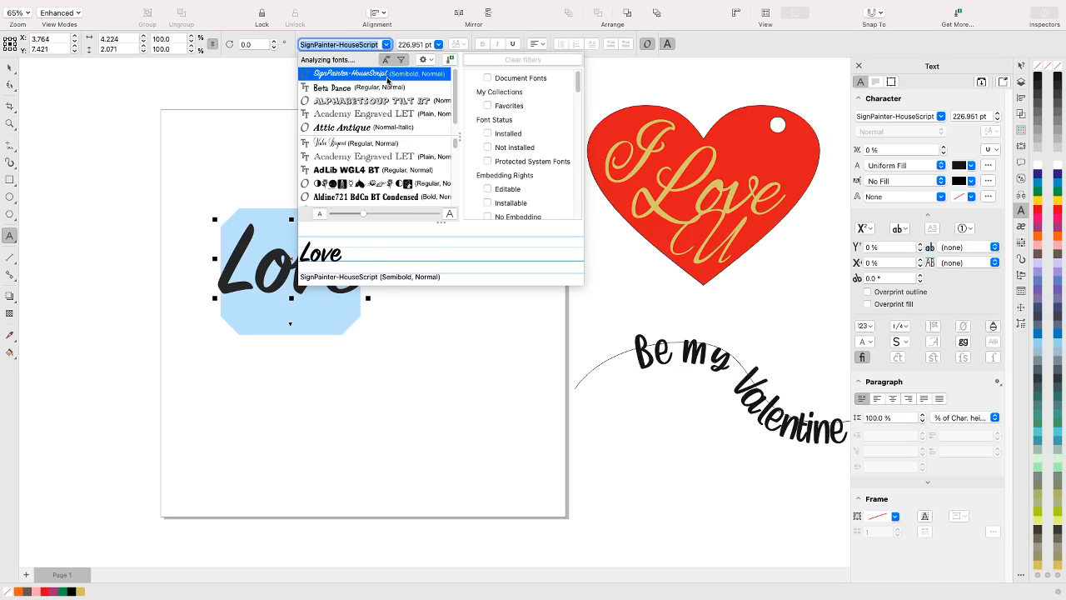
click(341, 101)
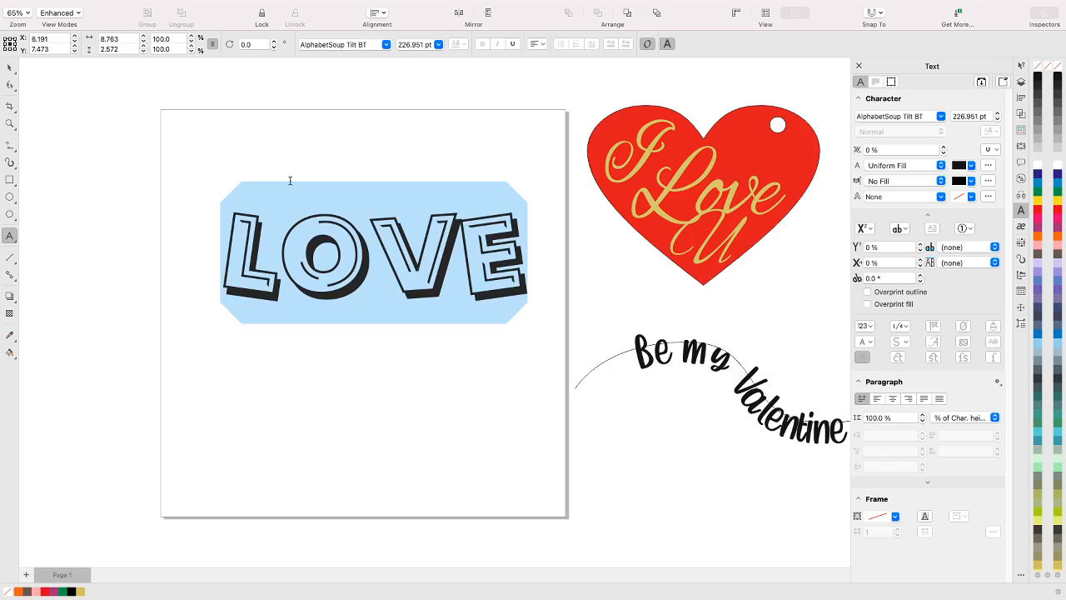
click(386, 45)
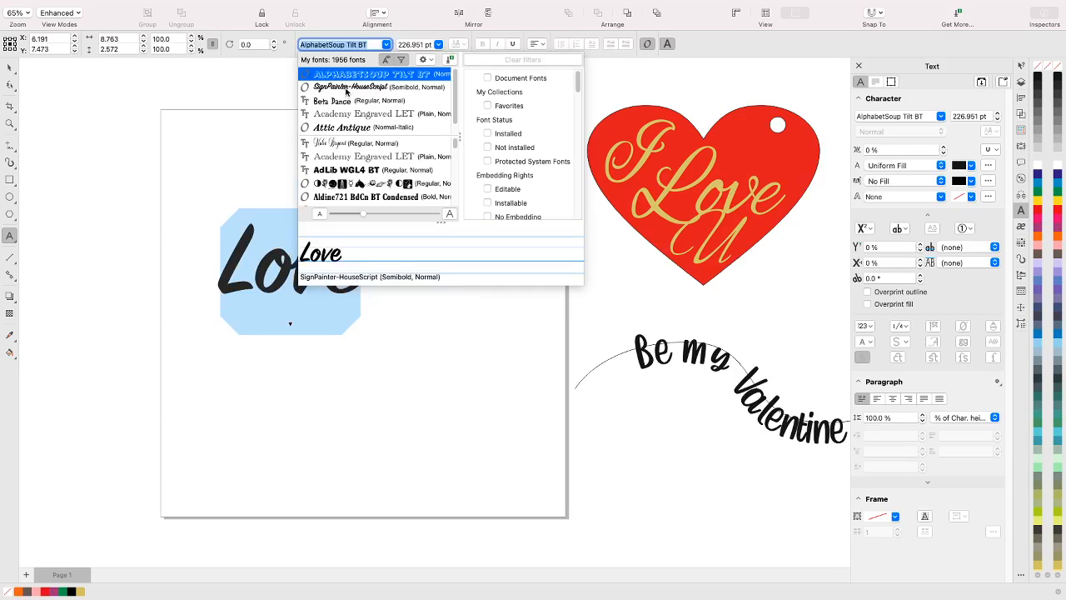
click(346, 91)
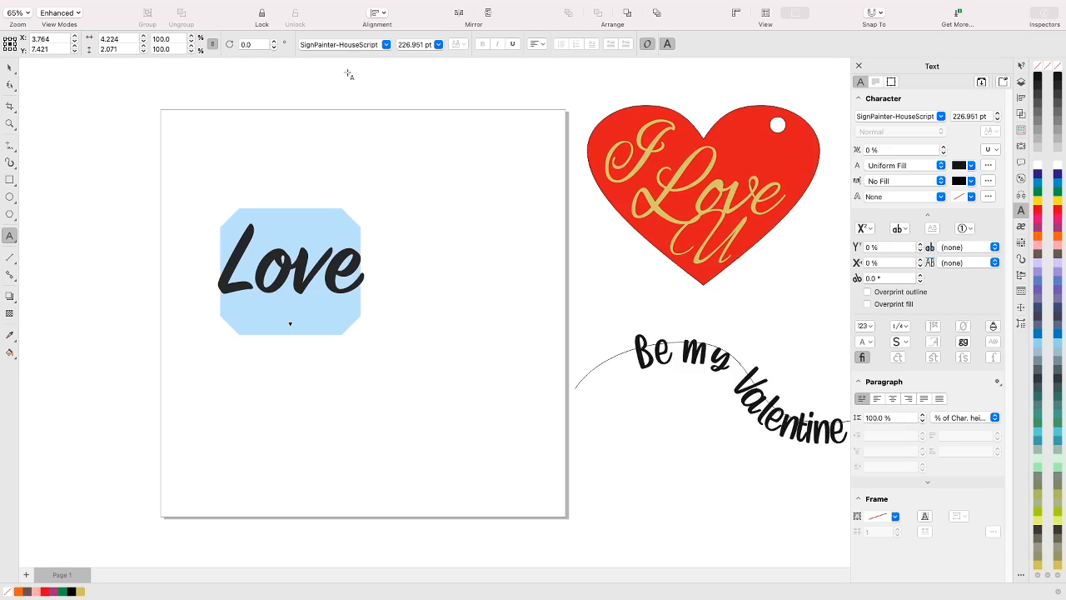
Search the fonts for "emb" and apply Embassy BT to the selected Love characters
mouse_move(289, 575)
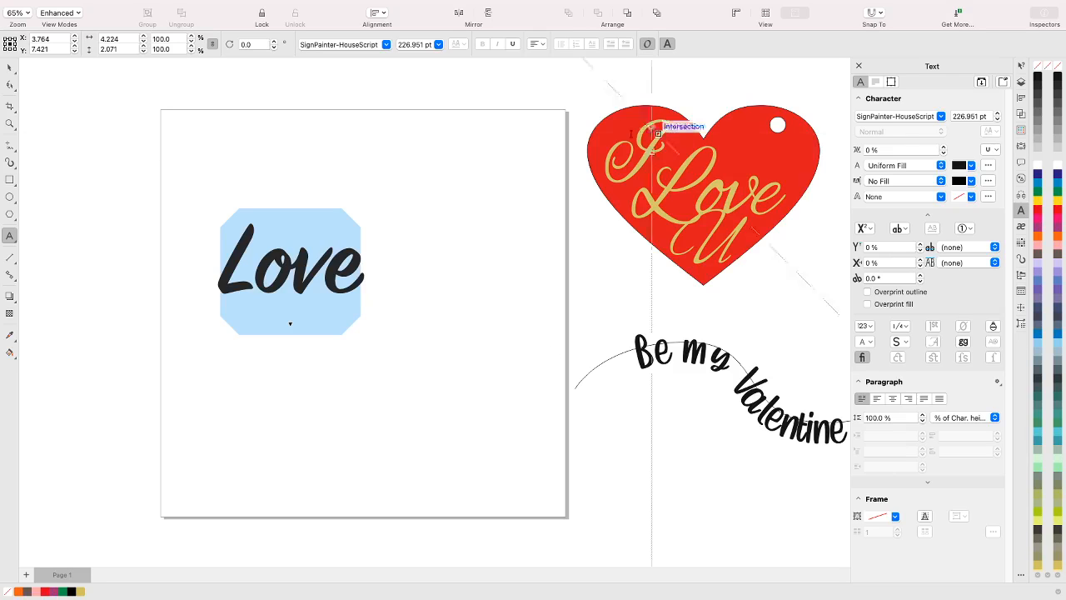
click(866, 114)
click(867, 115)
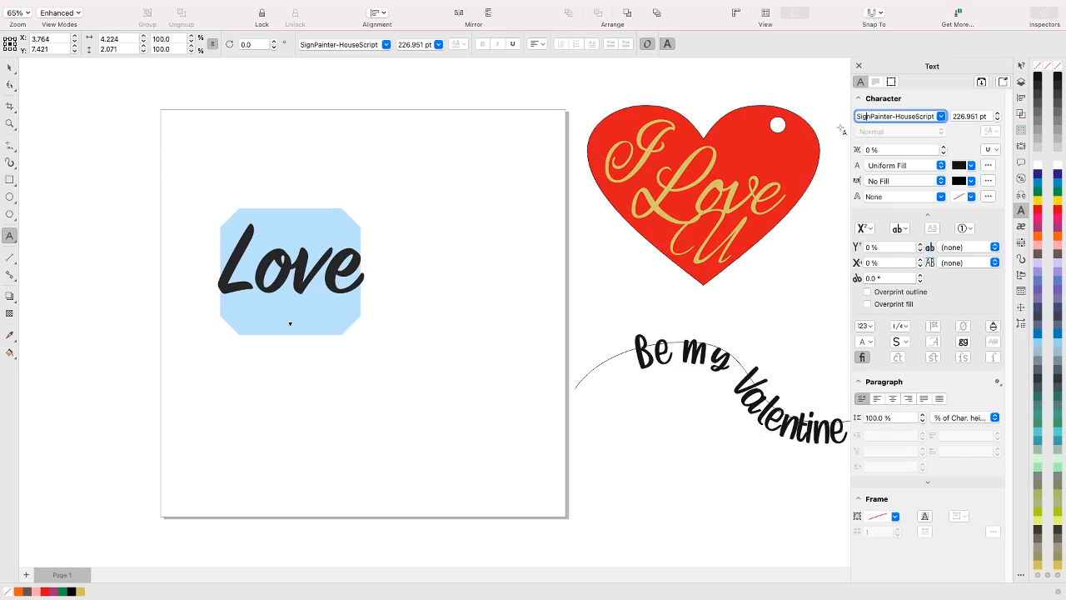
click(941, 117)
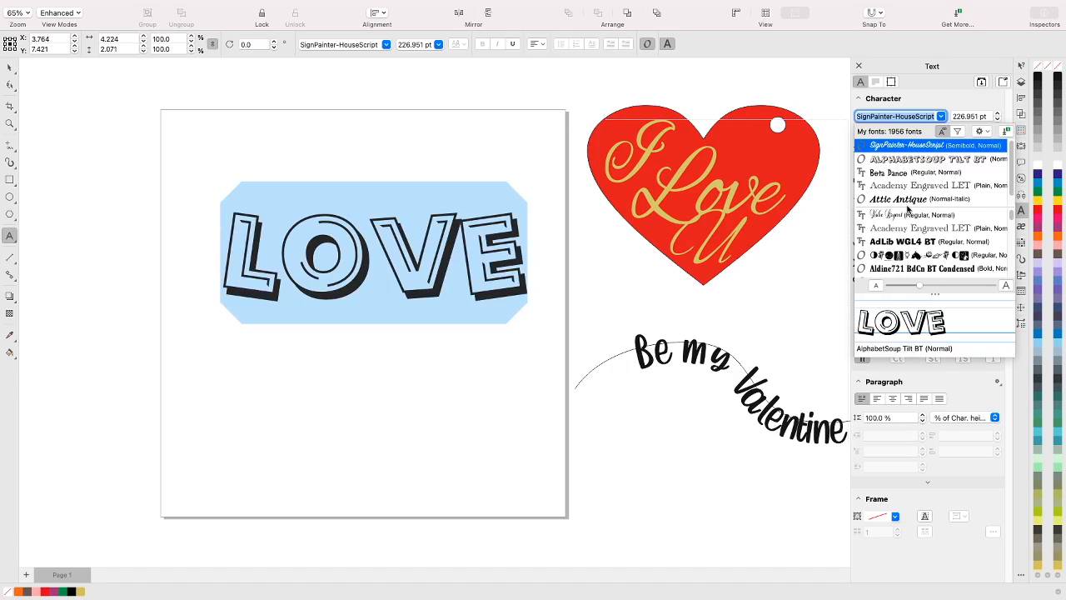
text(e)
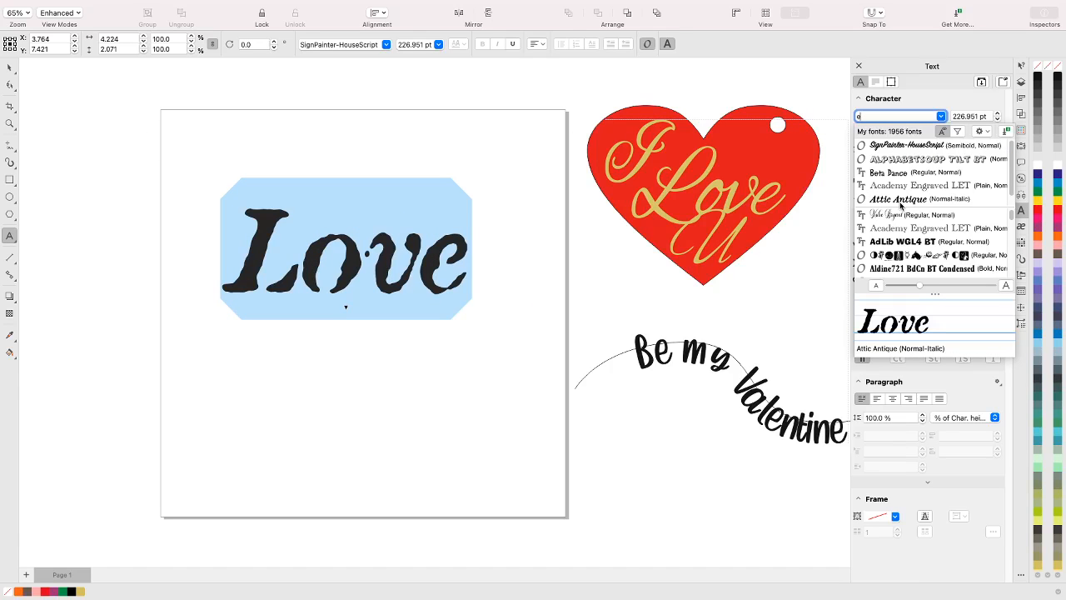
text(mb)
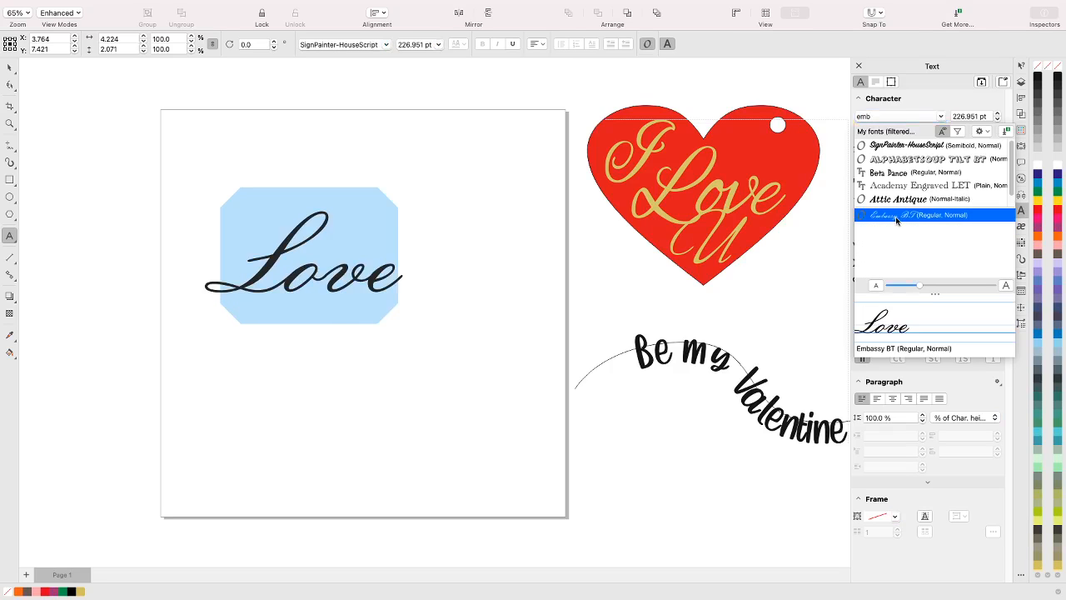
click(896, 217)
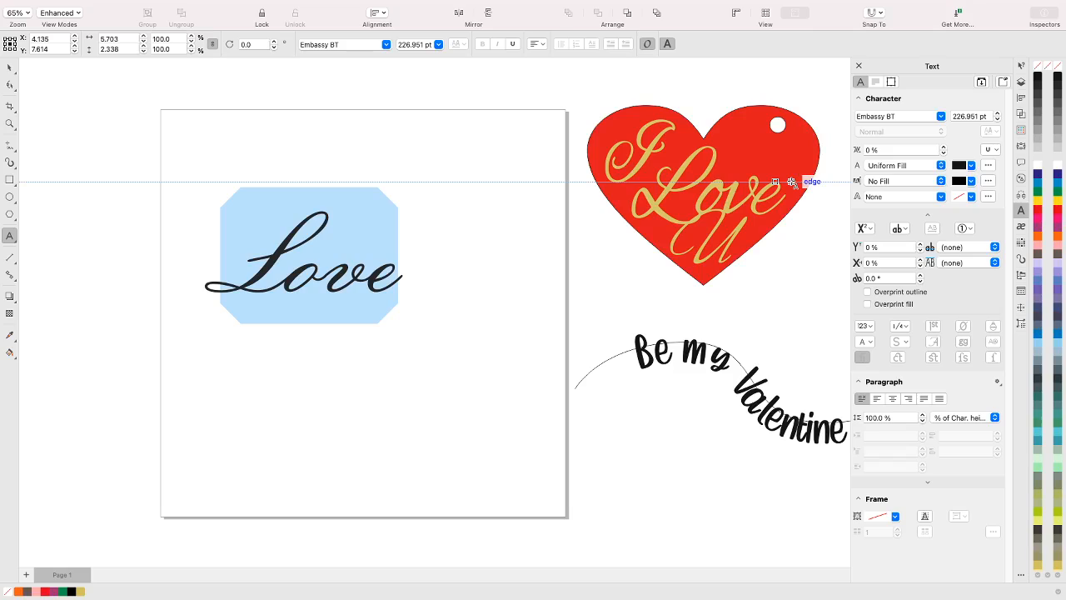
Set the font size of the Love text to 342.553 pt
click(970, 115)
text(342.553)
key(Return)
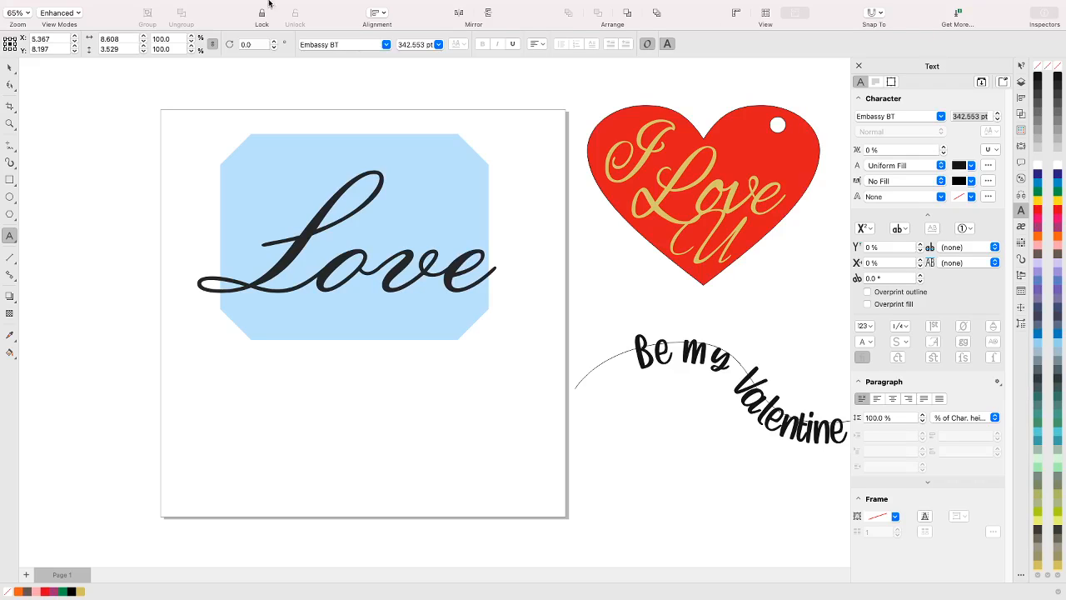
Convert the Love text to curves and switch to the Pick tool
mouse_move(268, 3)
click(227, 7)
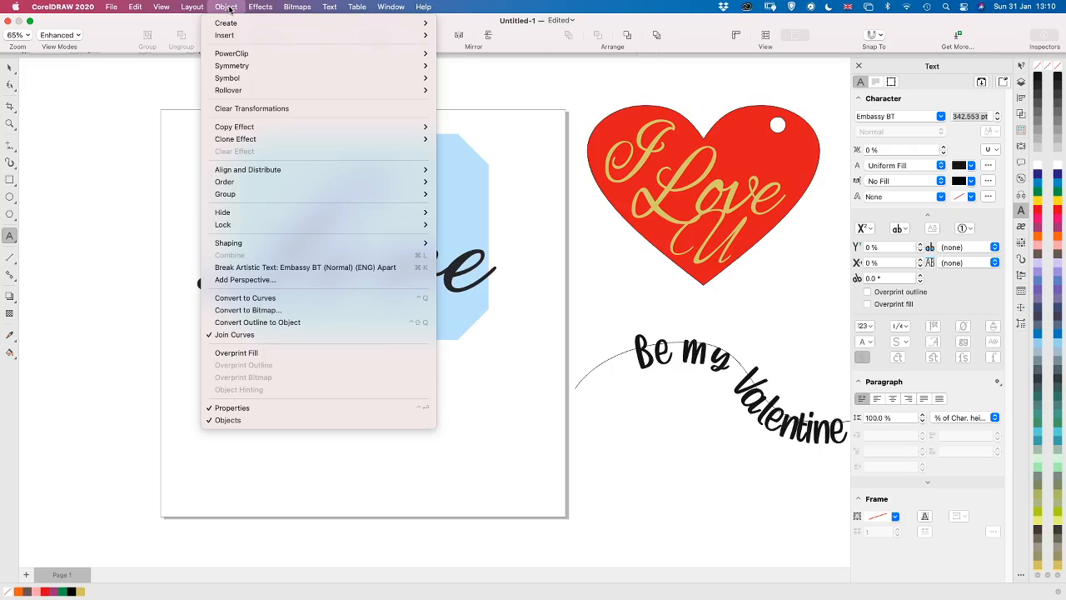
click(285, 298)
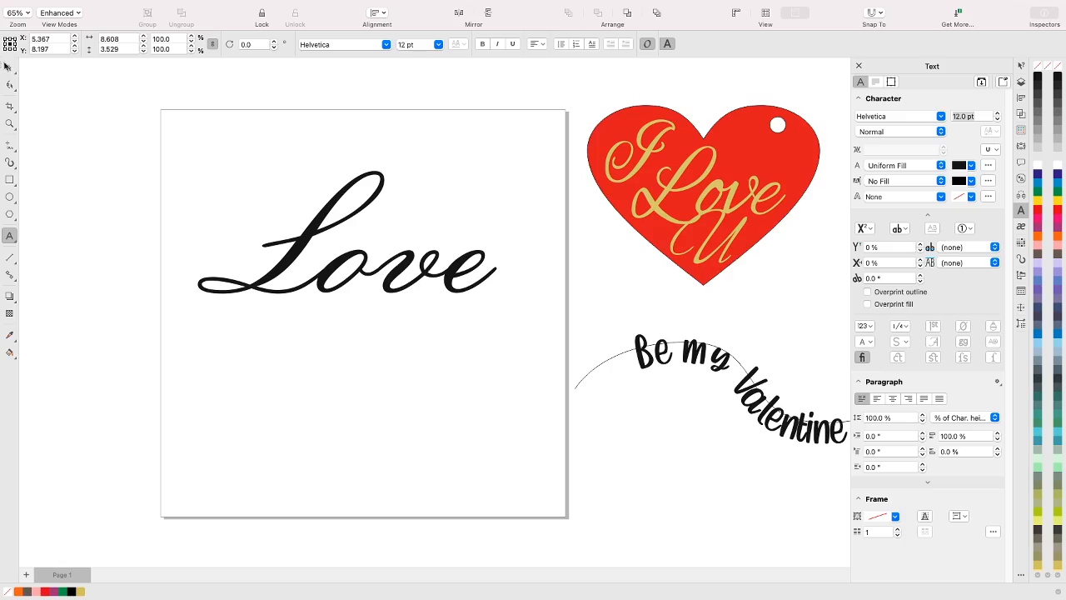
click(9, 67)
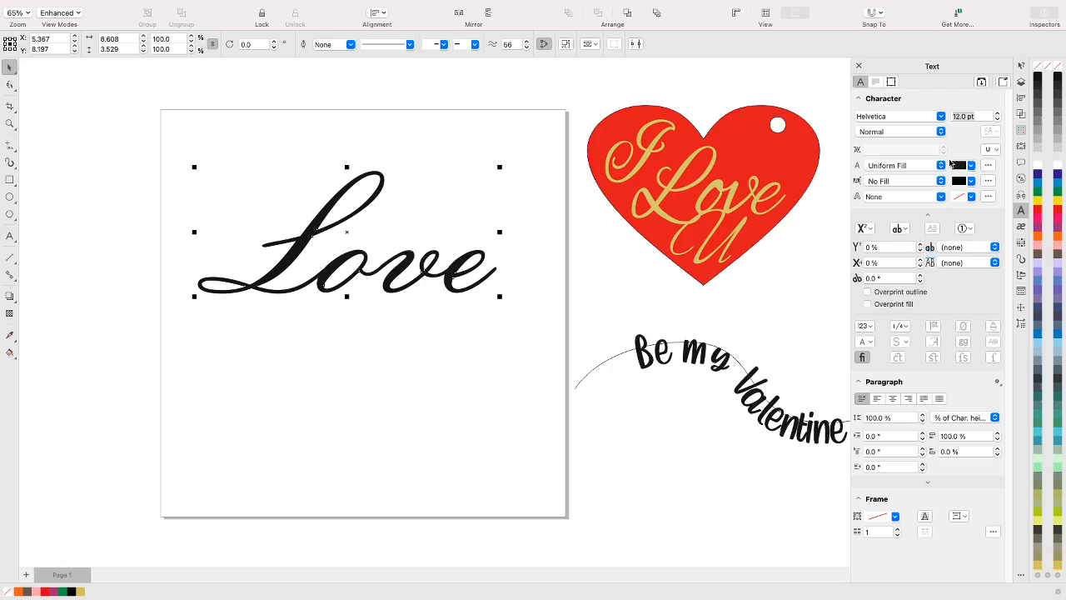
Hide the Be my Valentine text with its path, the I Love U lettering curve and the red heart
click(1022, 114)
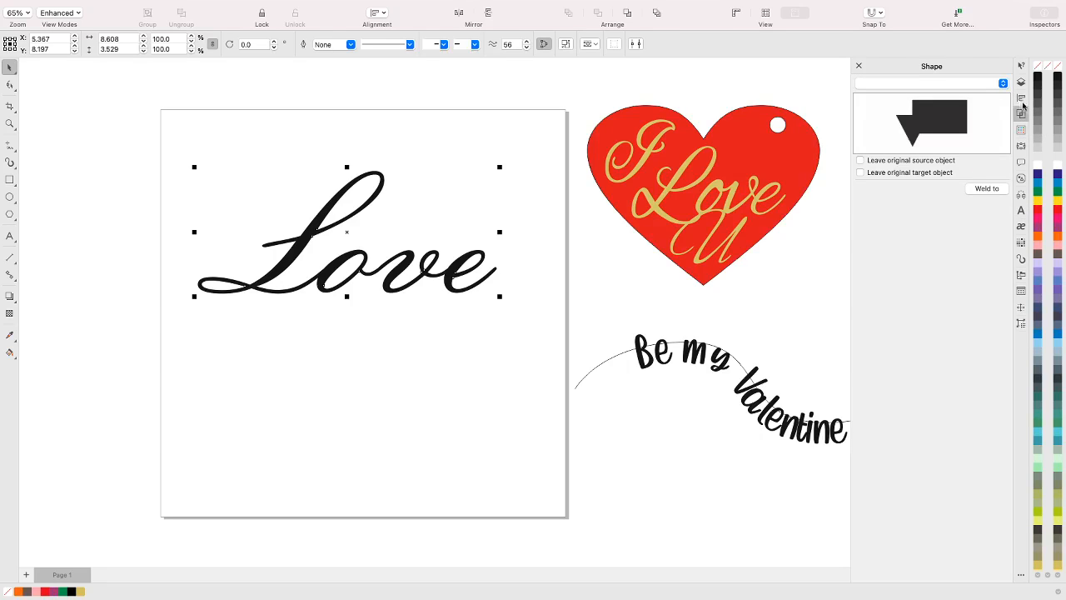
click(1022, 99)
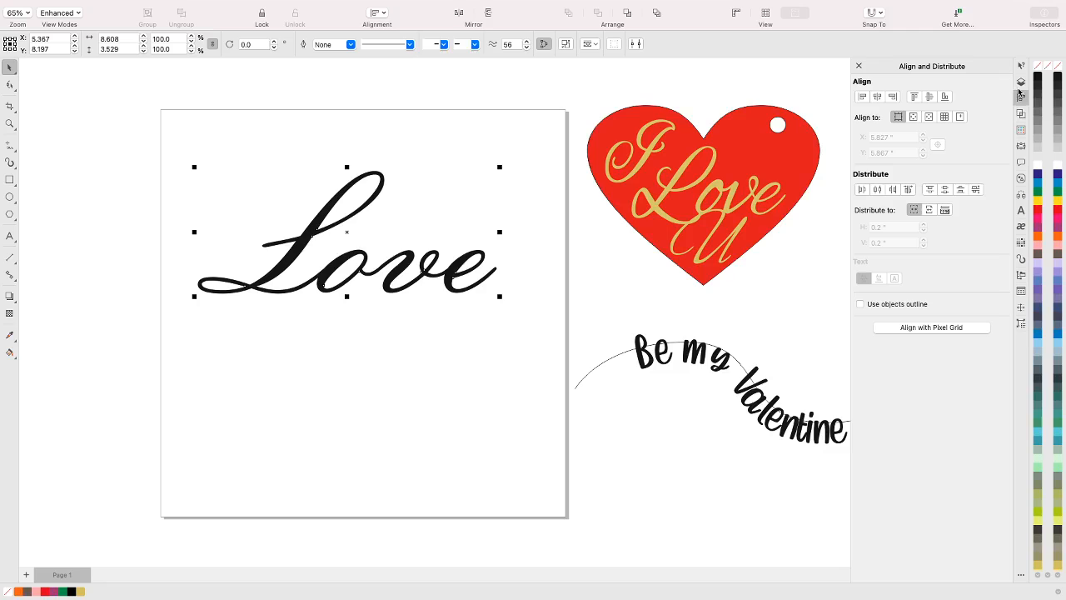
click(1021, 82)
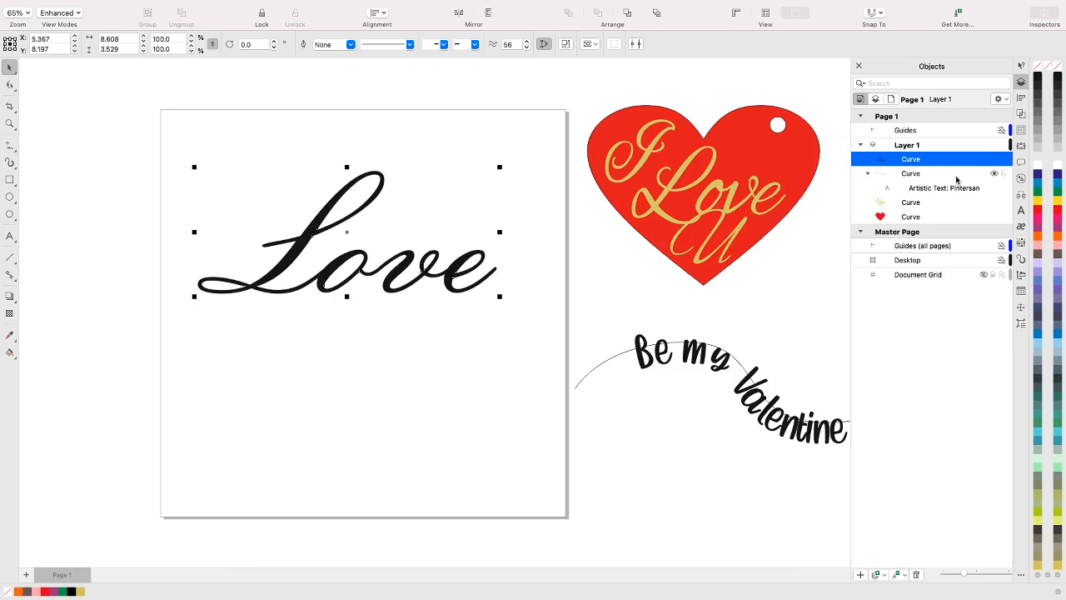
click(994, 173)
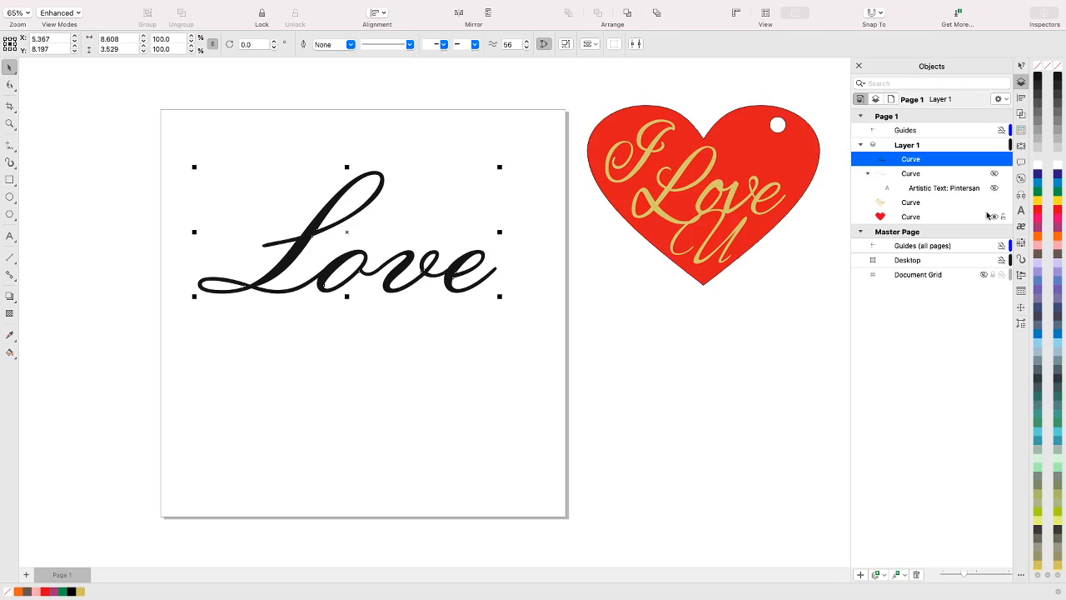
click(994, 203)
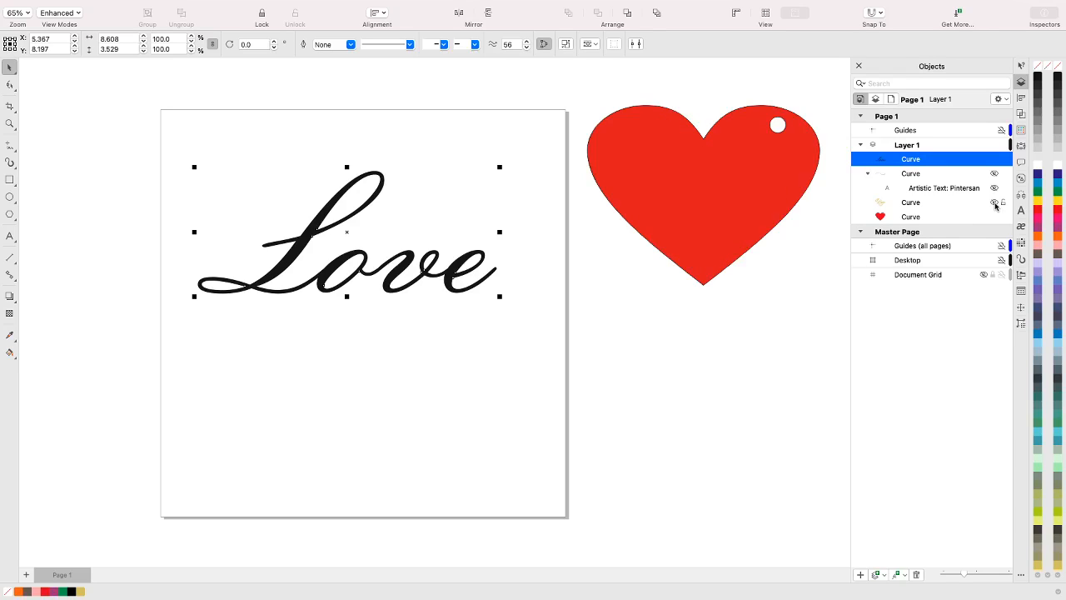
click(994, 218)
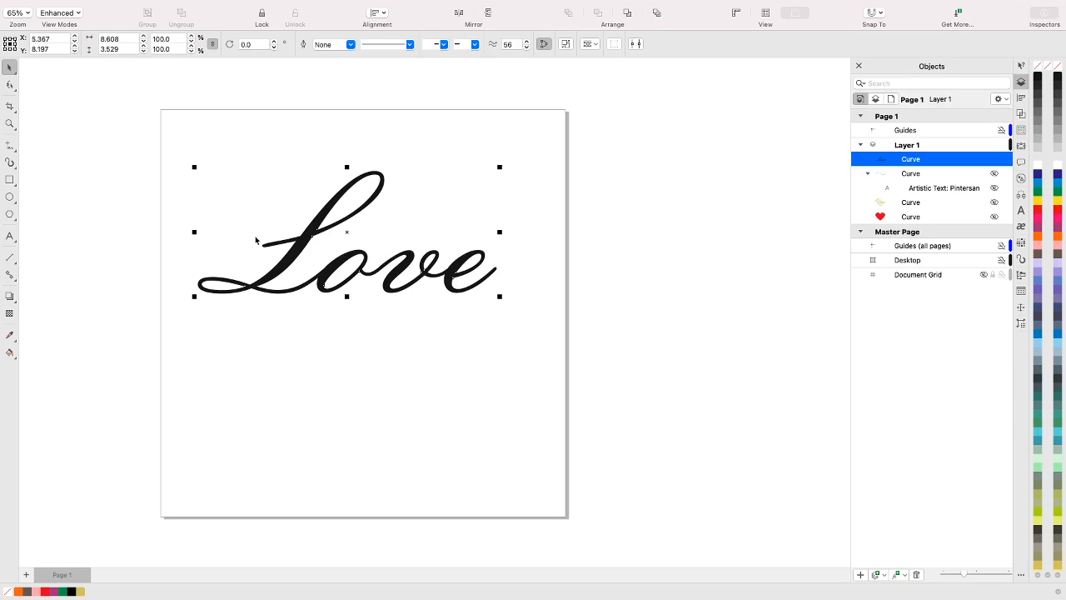
Weld the Love curve to itself with the Shape tool active, without keeping the original source or target object
click(9, 85)
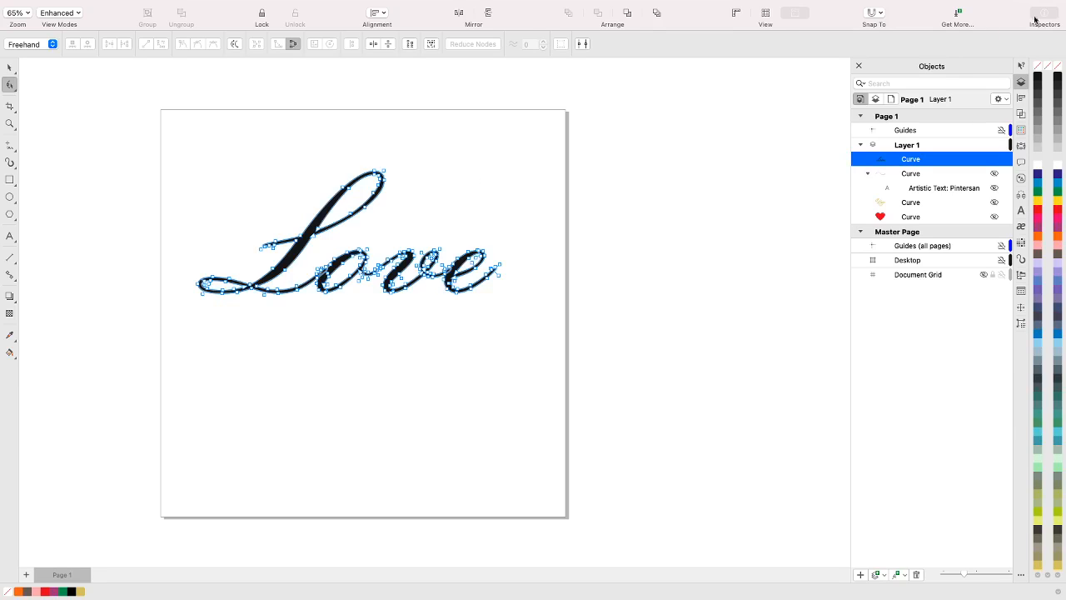
click(1021, 115)
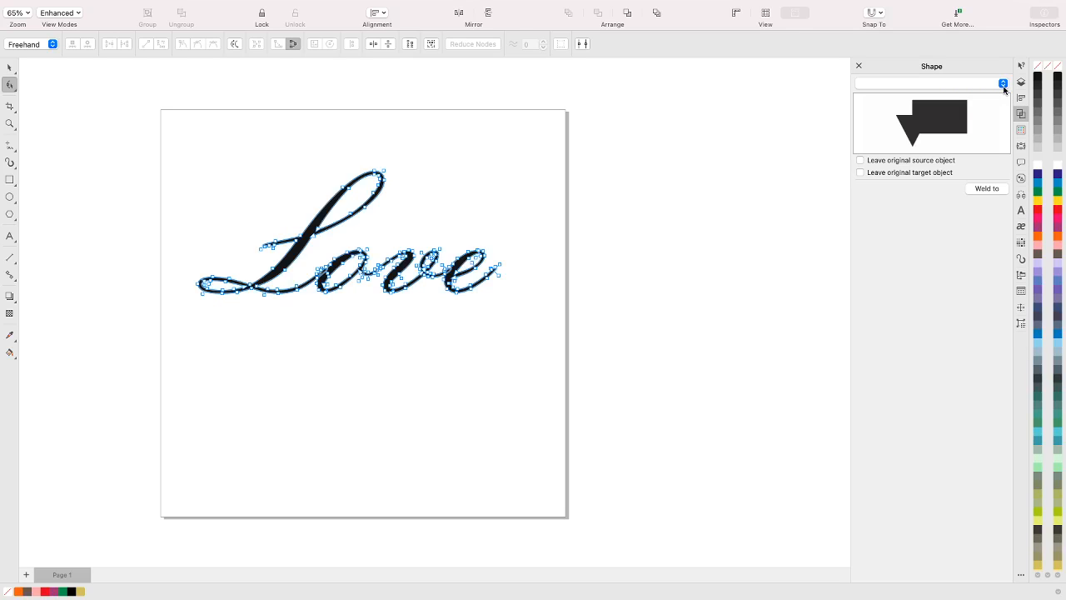
click(1004, 85)
click(1004, 86)
click(1002, 86)
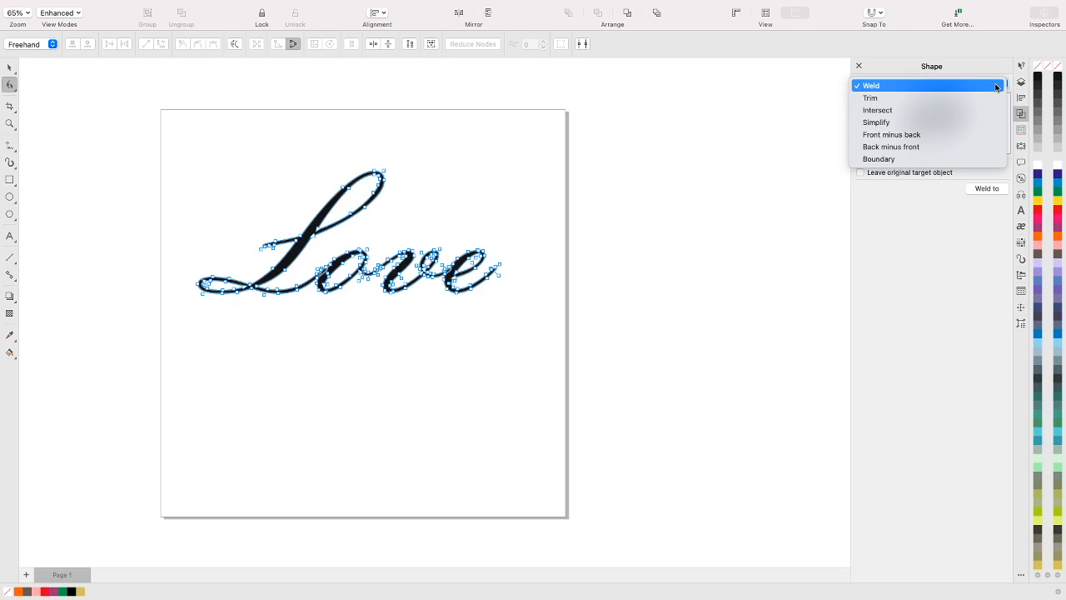
click(997, 87)
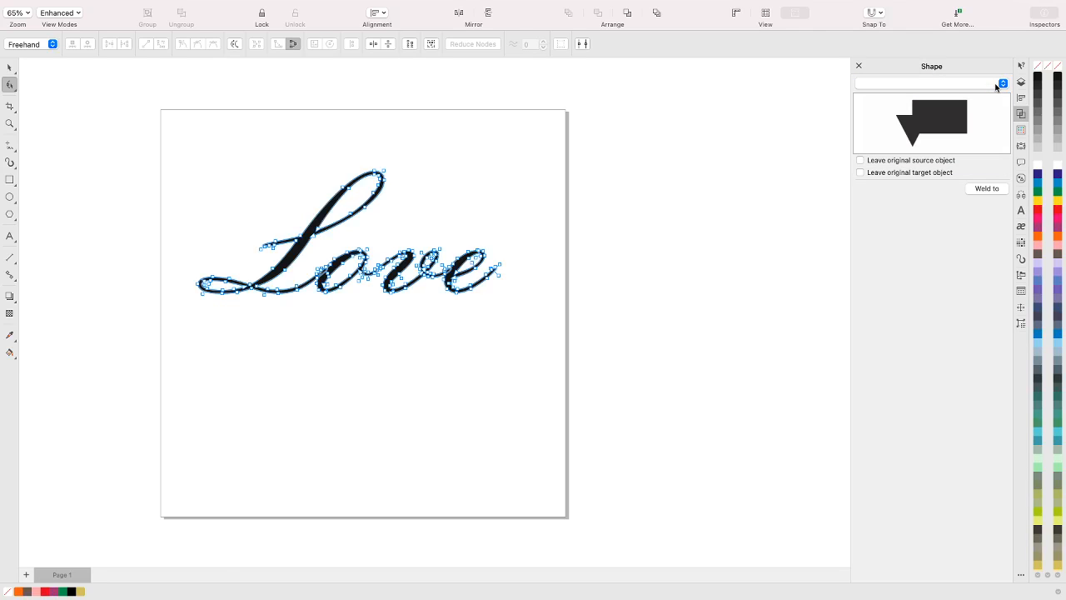
click(985, 190)
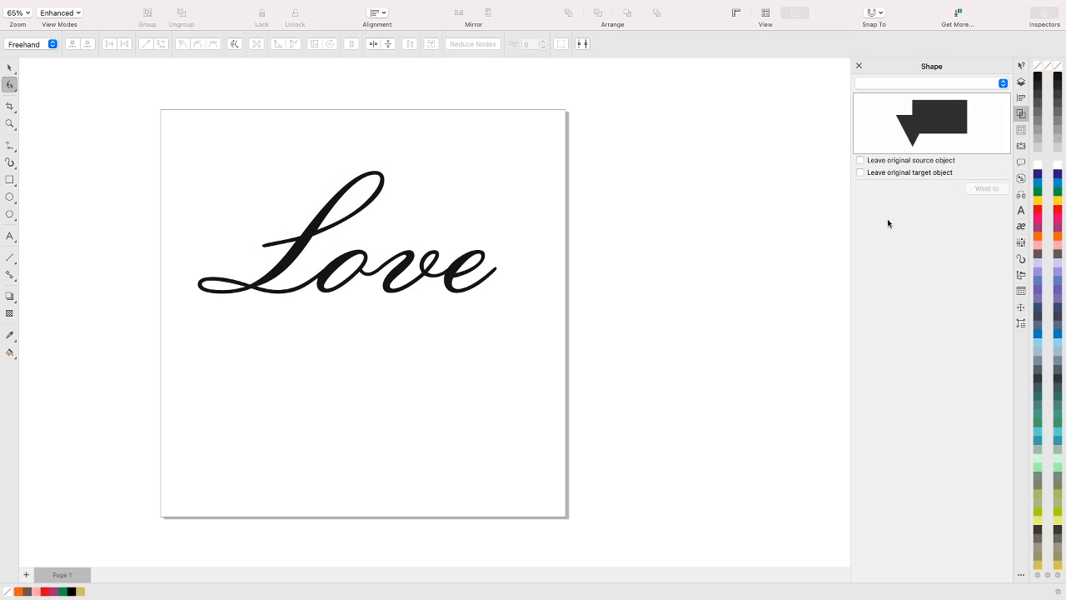
click(458, 295)
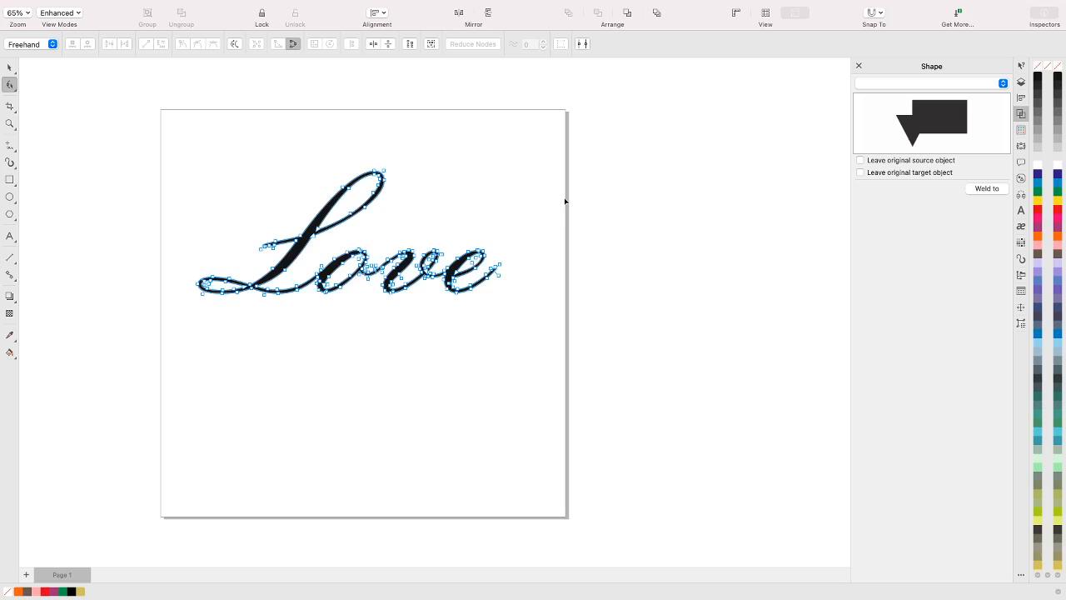
scroll(565, 201, up, 5)
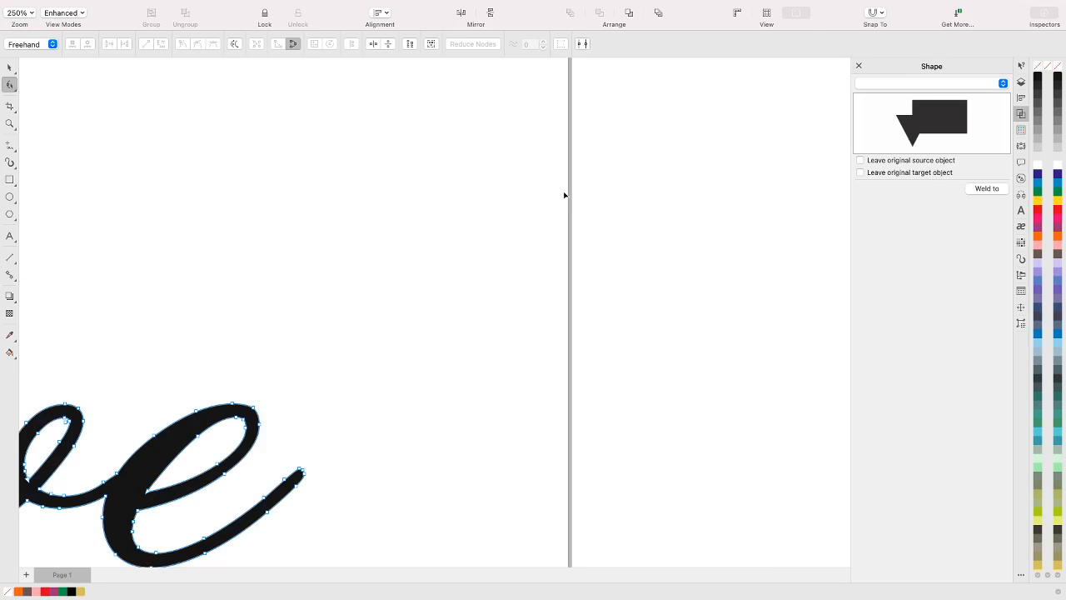
scroll(564, 195, down, 5)
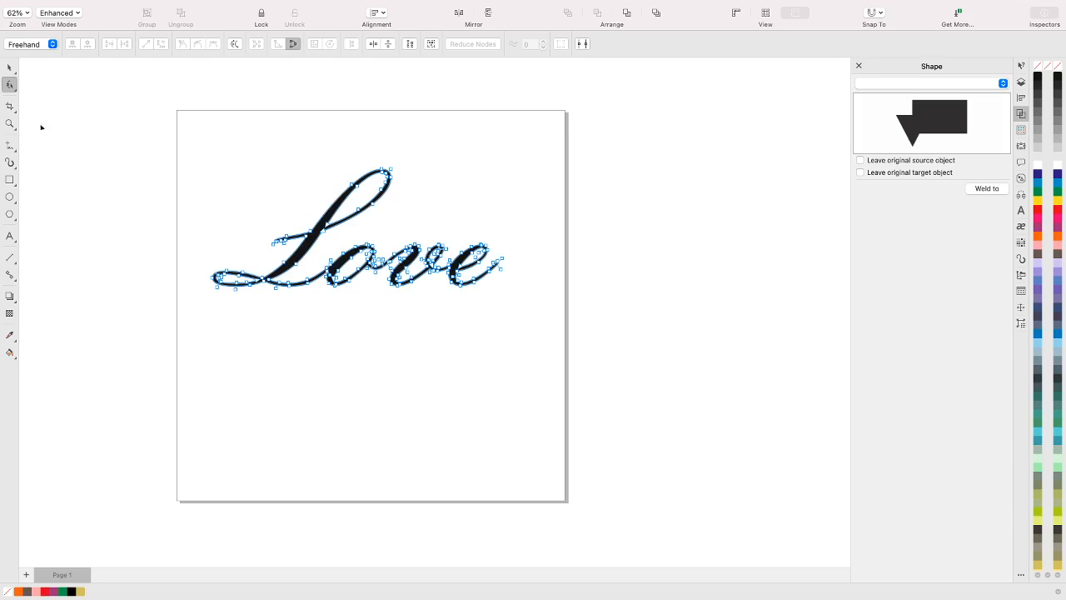
Smear the free end of the L's crossbar outward and upward into a curl, using a 0.99" nib and pressure 85
click(11, 82)
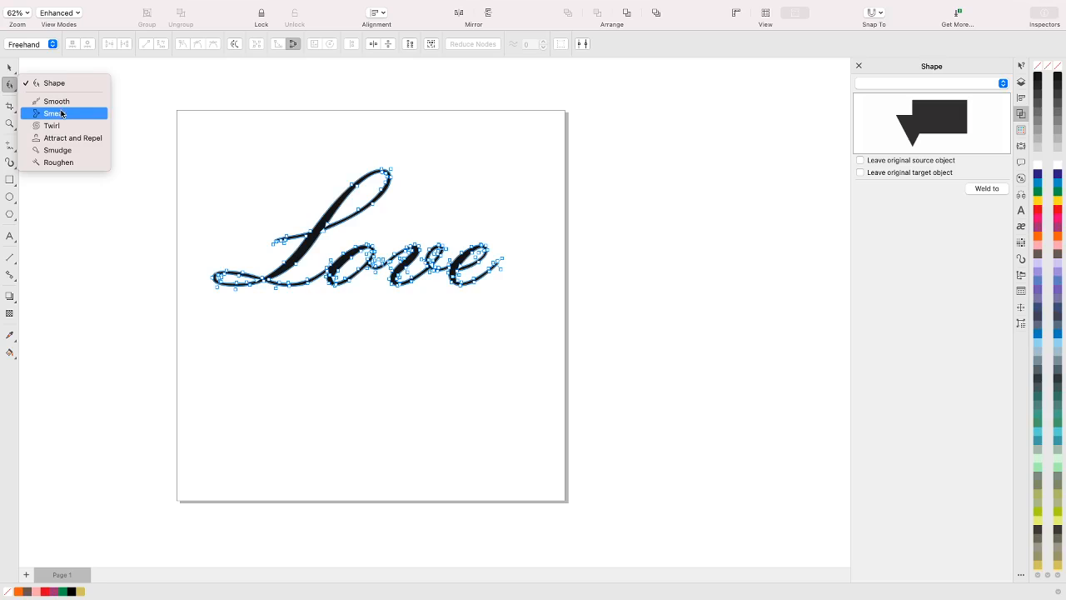
click(63, 116)
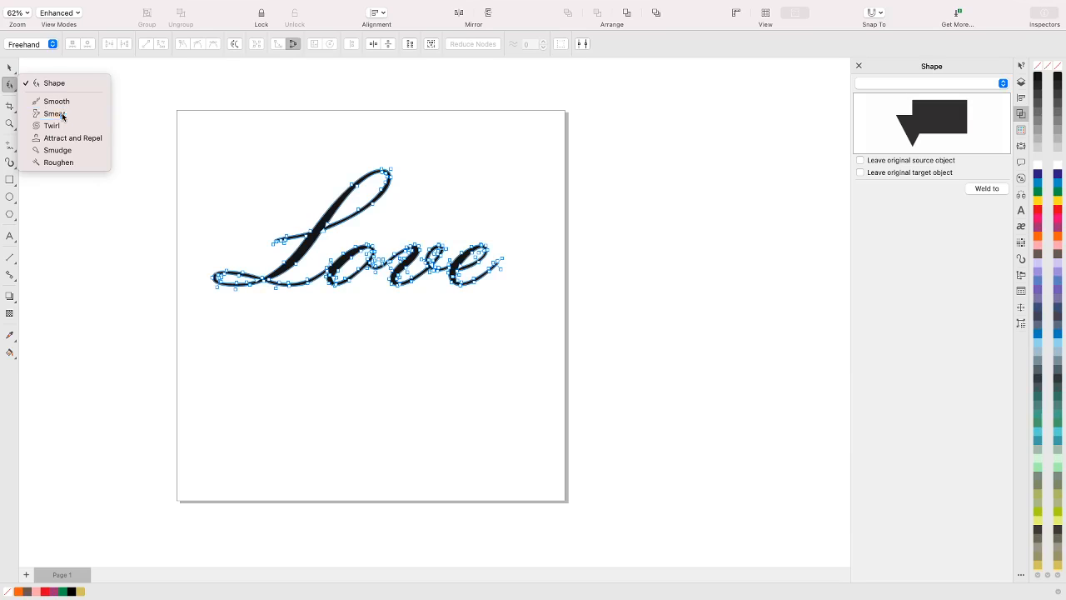
drag(287, 250, 271, 244)
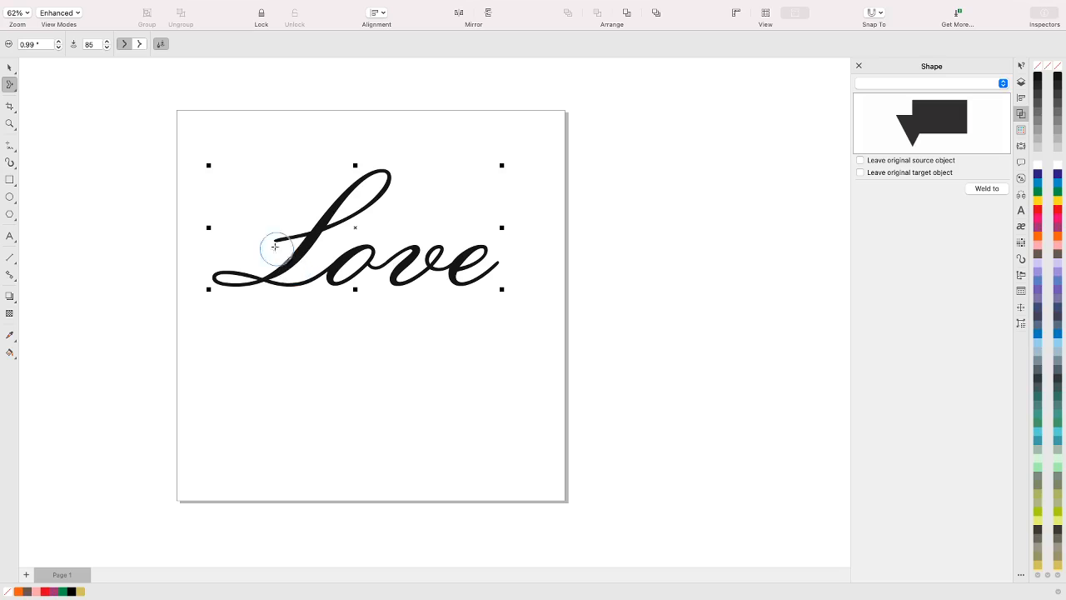
mouse_move(276, 241)
mouse_down()
mouse_move(251, 227)
mouse_move(261, 220)
mouse_move(279, 236)
mouse_move(273, 223)
mouse_up()
scroll(236, 275, up, 5)
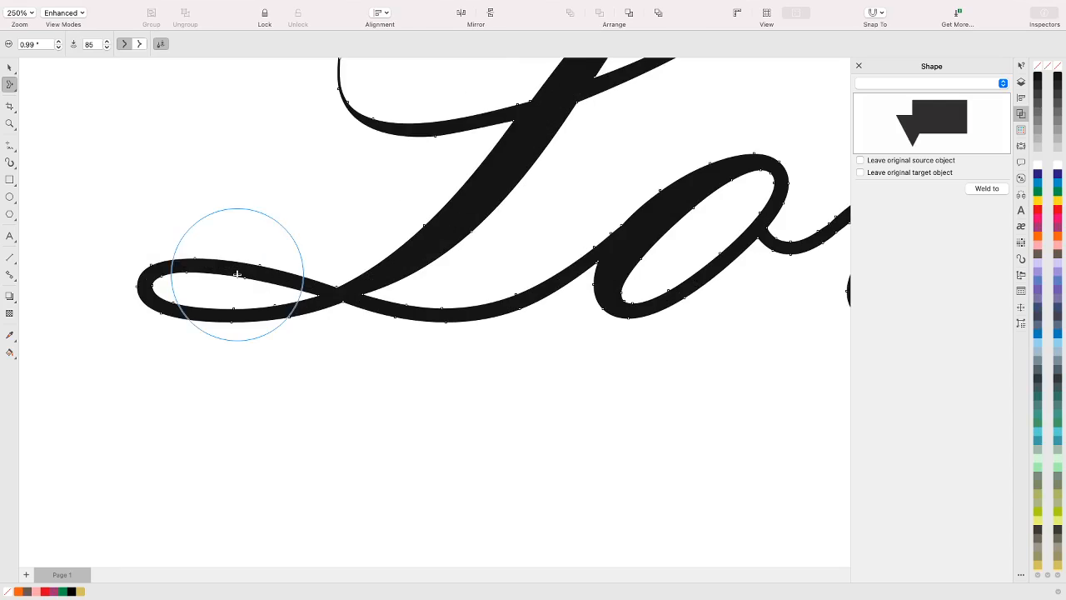
scroll(364, 179, down, 3)
scroll(364, 179, up, 2)
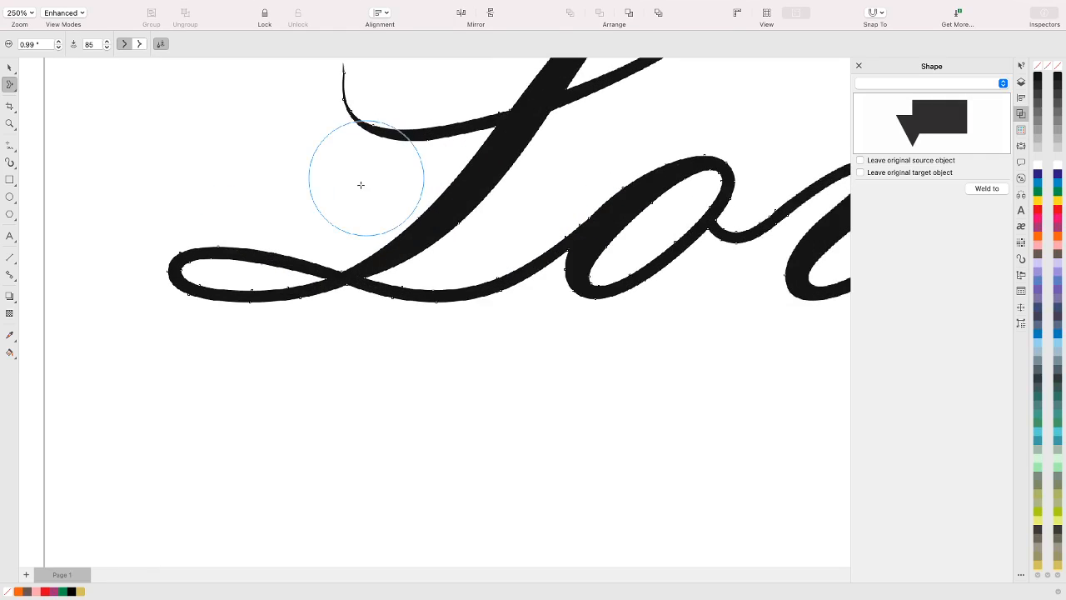
scroll(363, 169, down, 1)
Thicken and round the thin curled tip of the L's crossbar by moving its nodes outward with the Shape tool
key(F10)
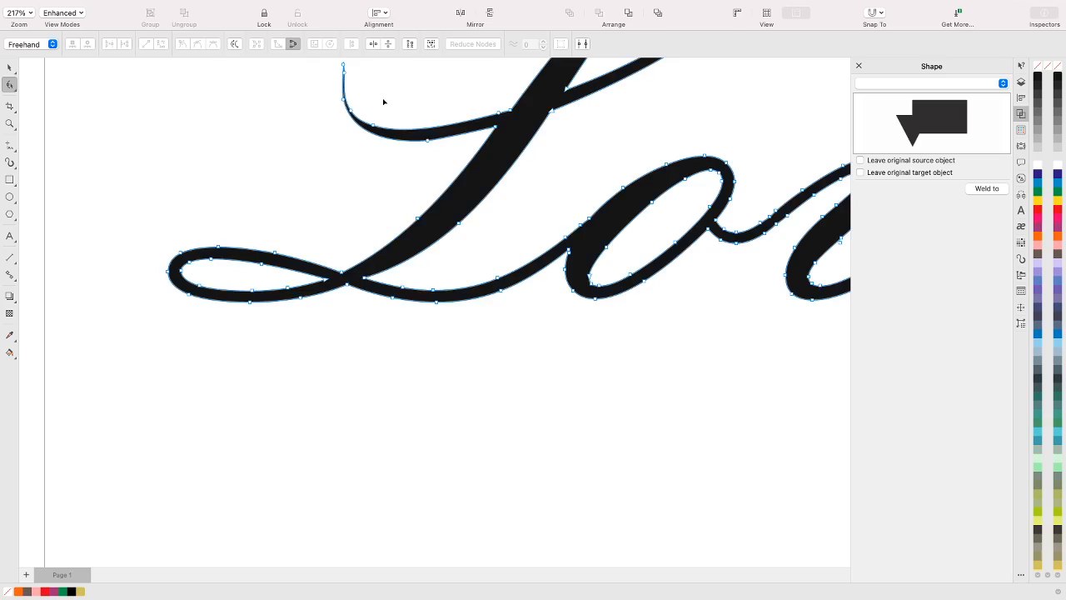
key(space)
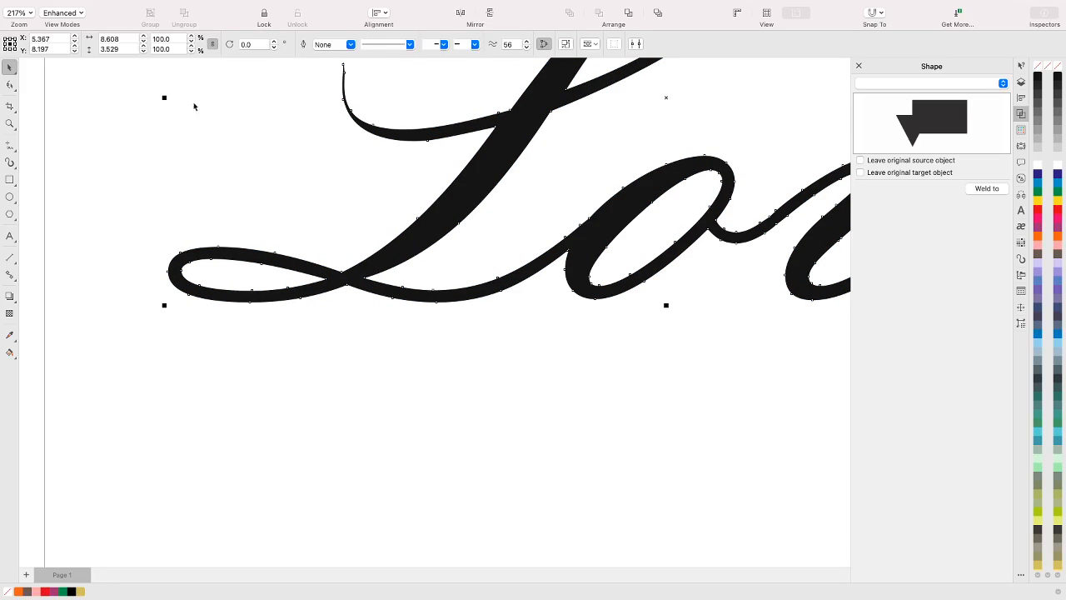
key(h)
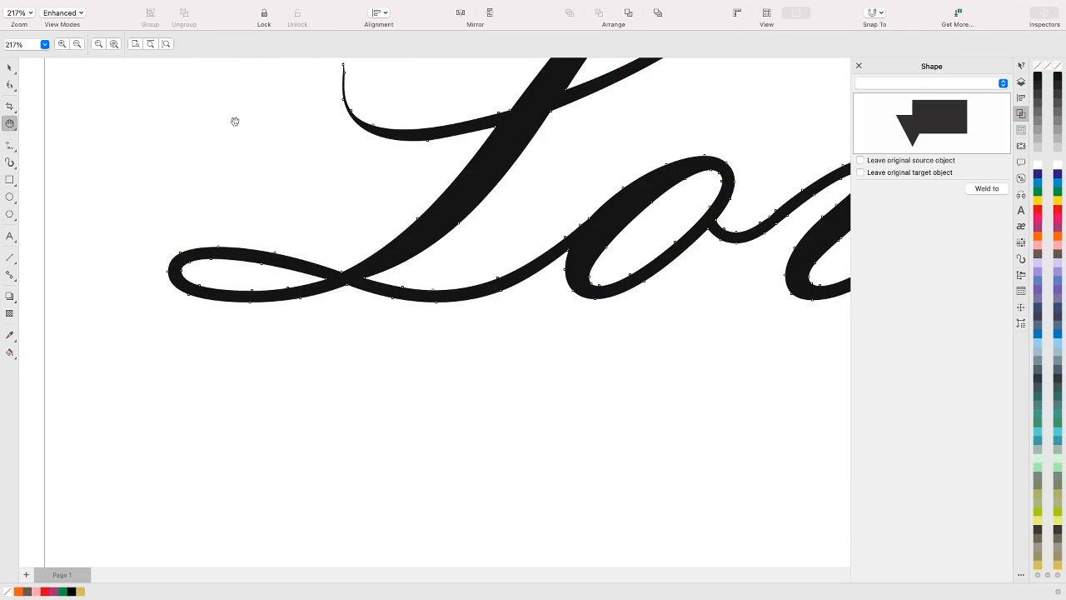
drag(309, 139, 233, 361)
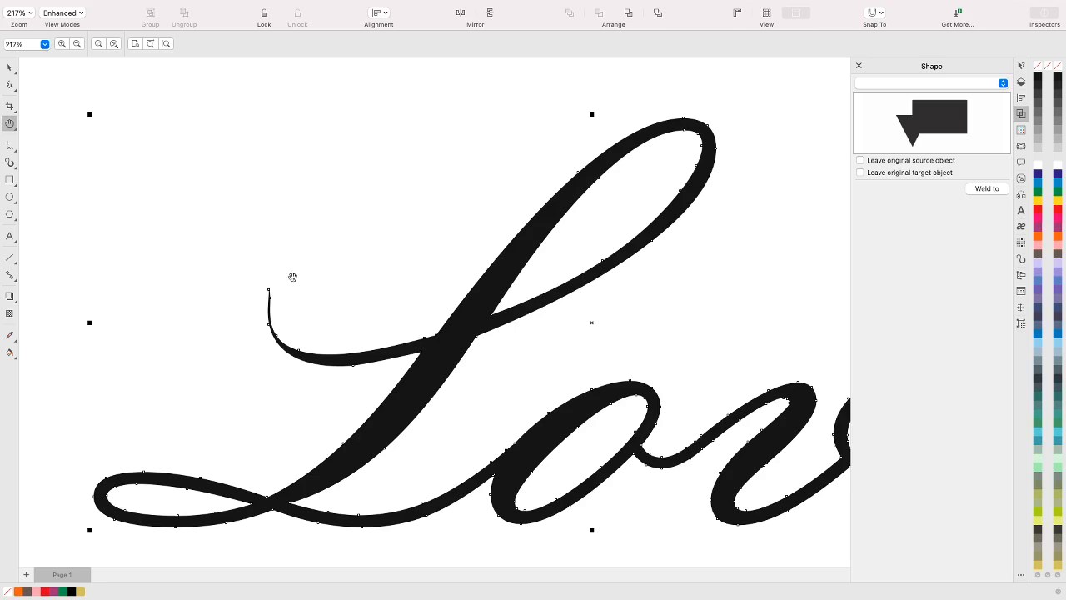
key(F10)
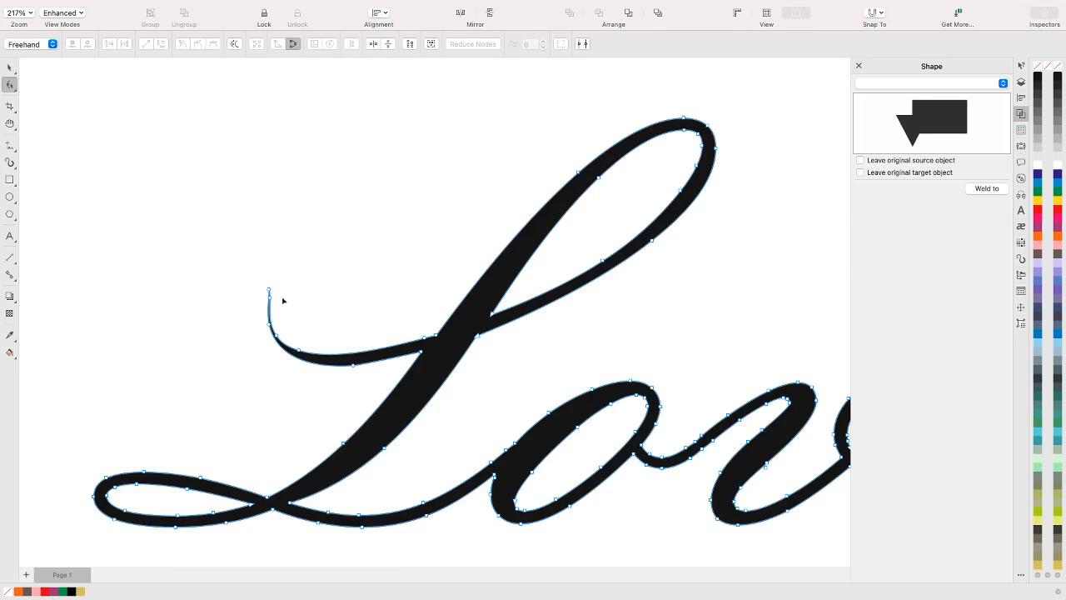
click(271, 328)
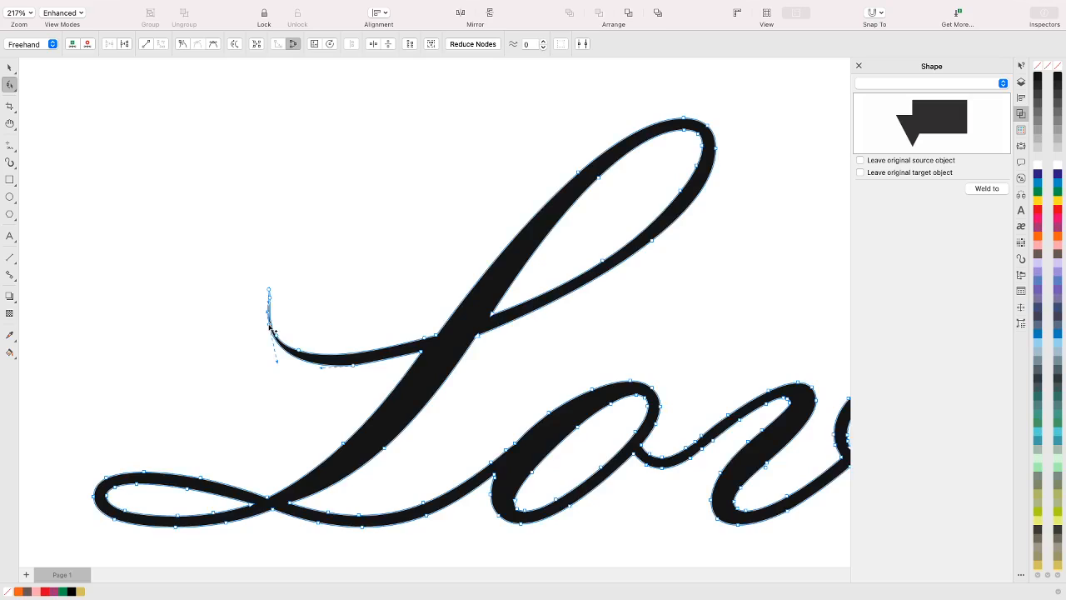
drag(271, 328, 259, 315)
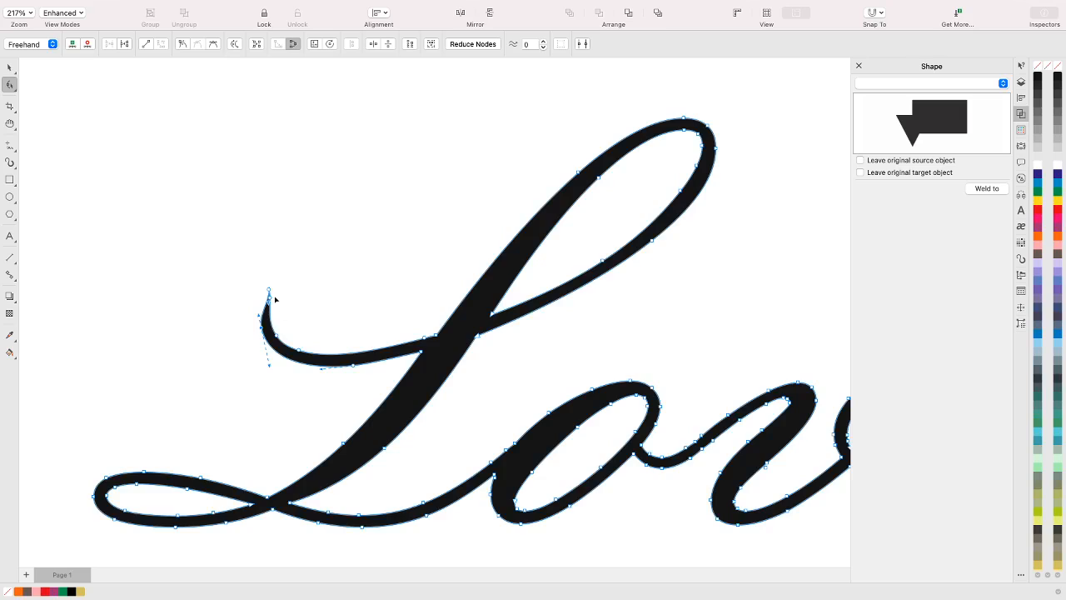
click(269, 297)
drag(270, 299, 272, 300)
drag(269, 304, 262, 296)
click(228, 327)
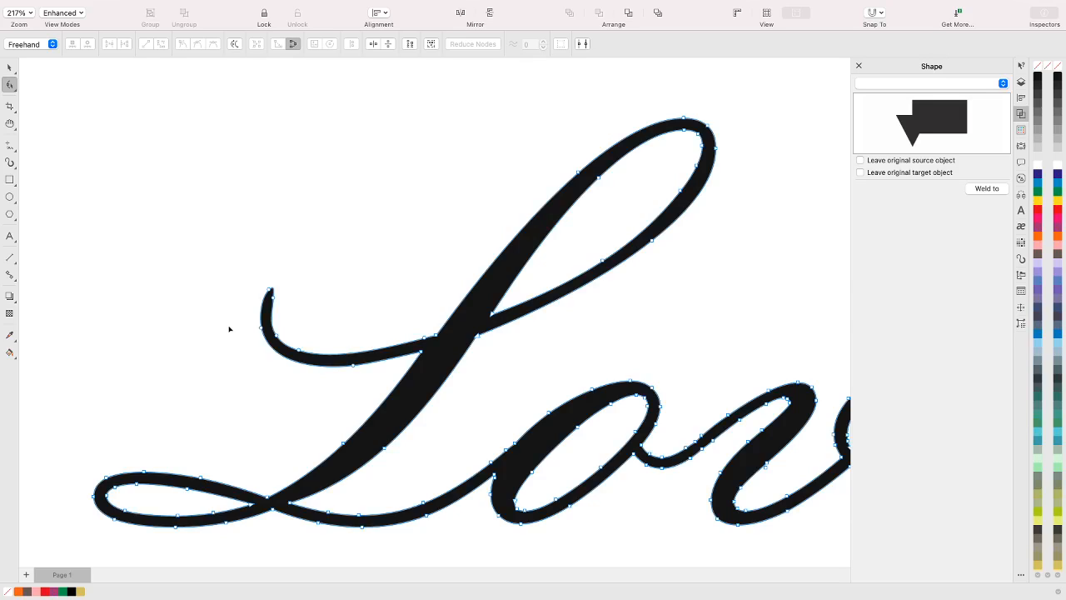
click(9, 87)
click(11, 88)
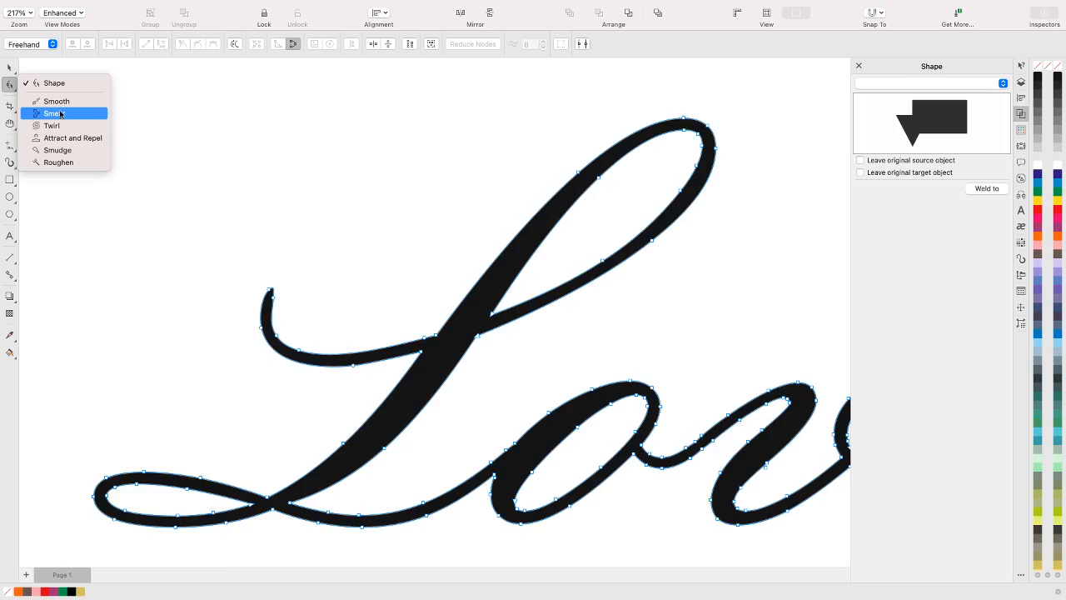
click(48, 83)
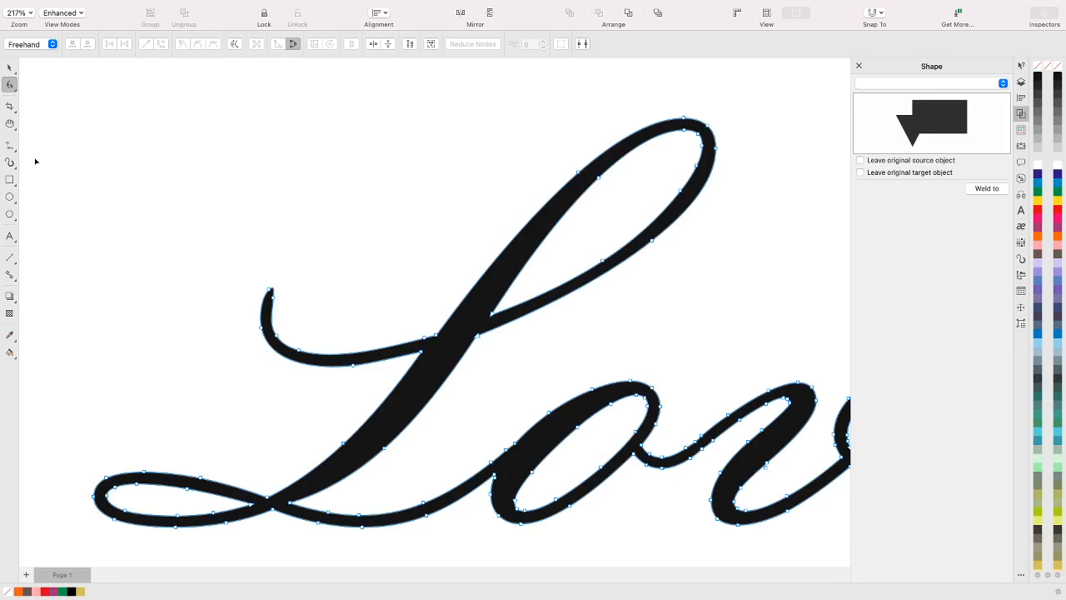
Draw a heart from the Common Shapes about 0.585" wide at the curled tip of the L and fill it orange
click(16, 221)
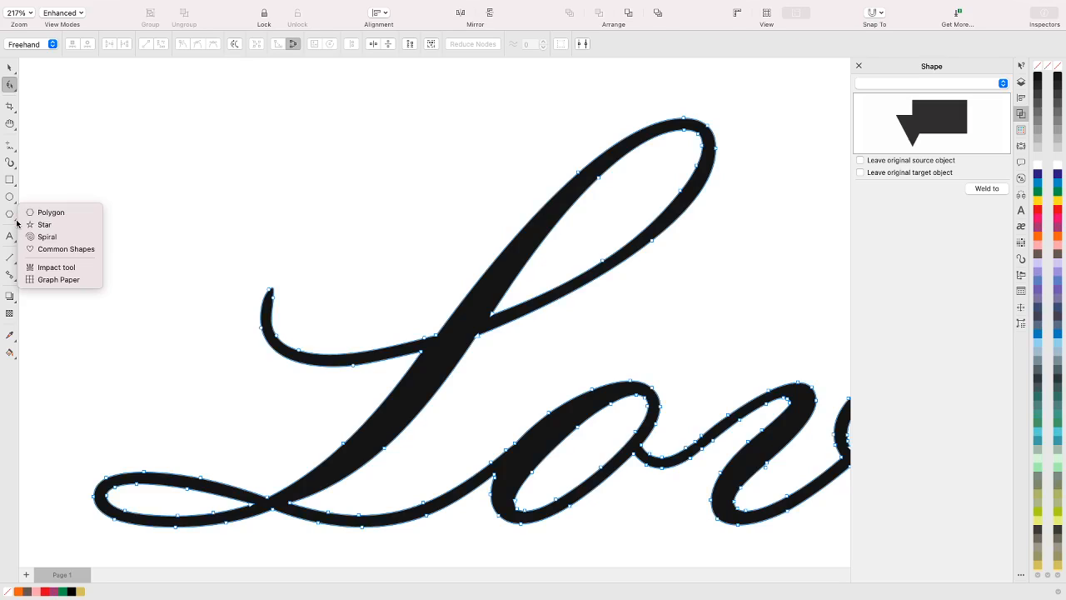
click(48, 249)
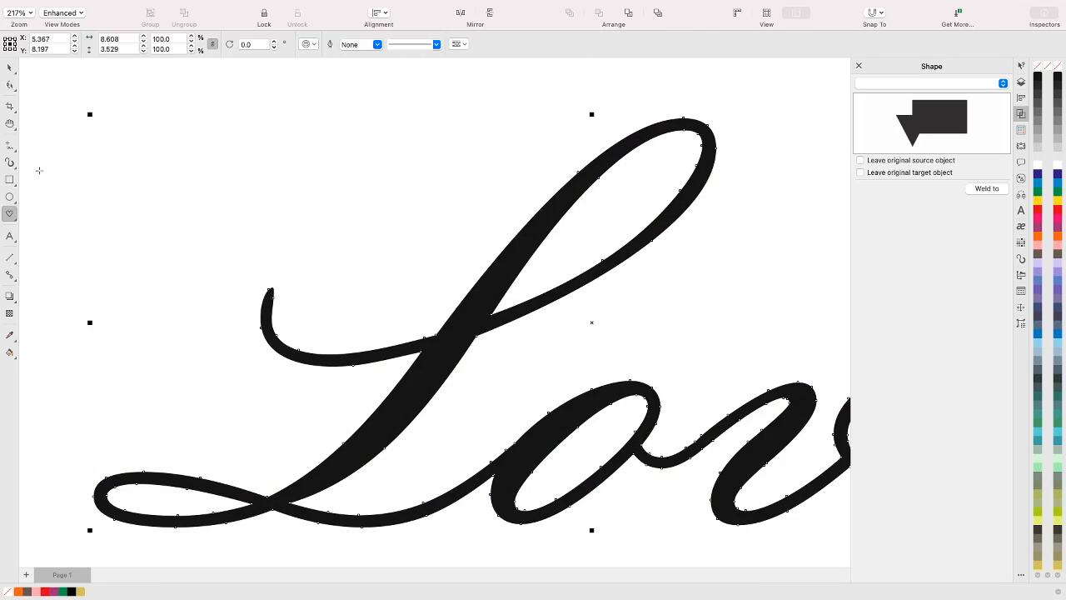
click(310, 45)
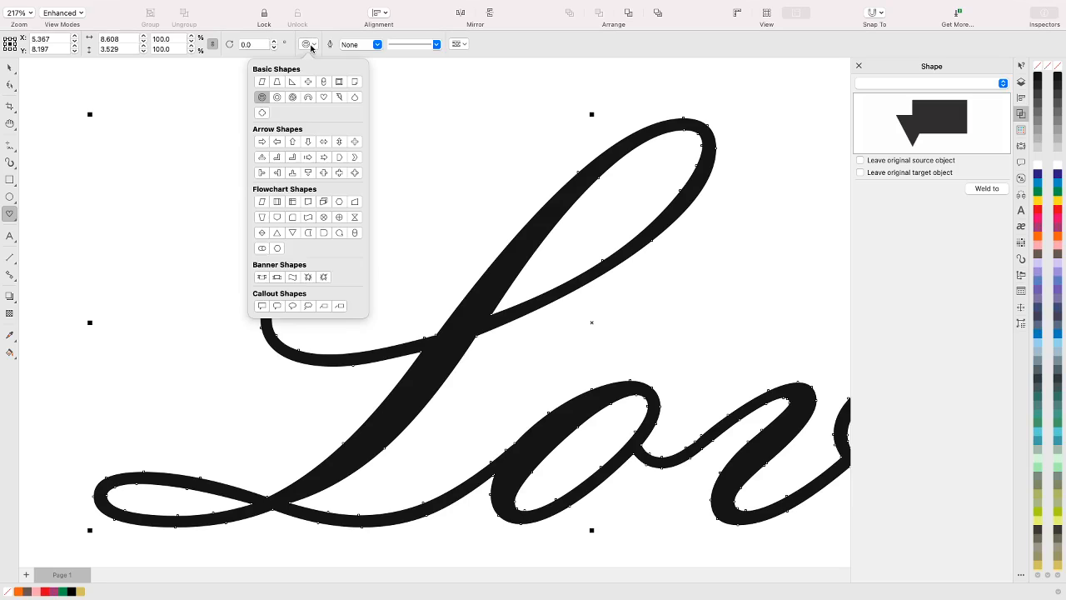
click(324, 98)
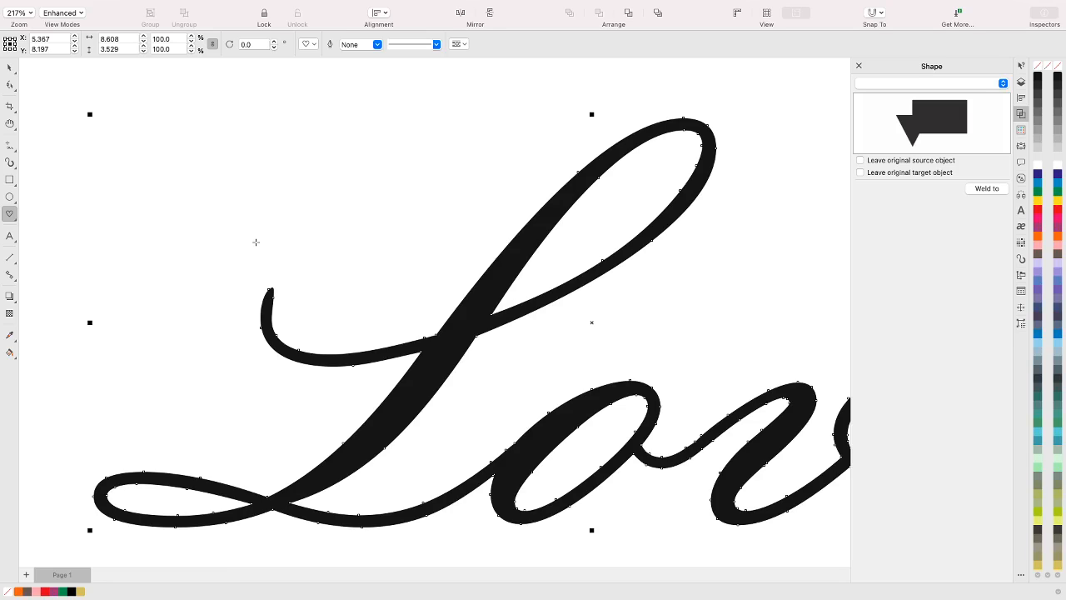
drag(233, 239, 302, 308)
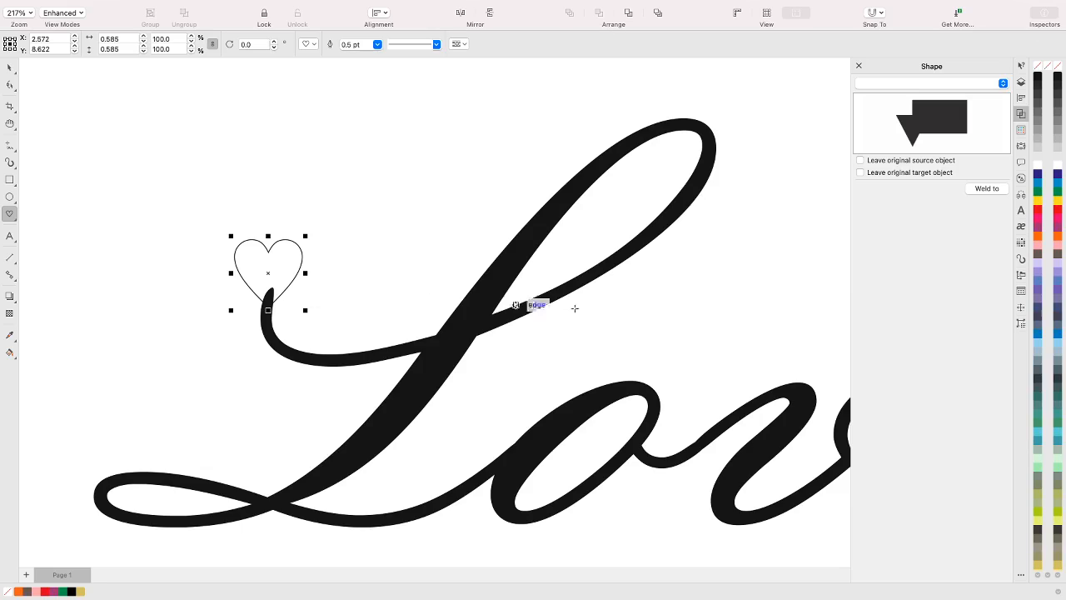
click(1058, 238)
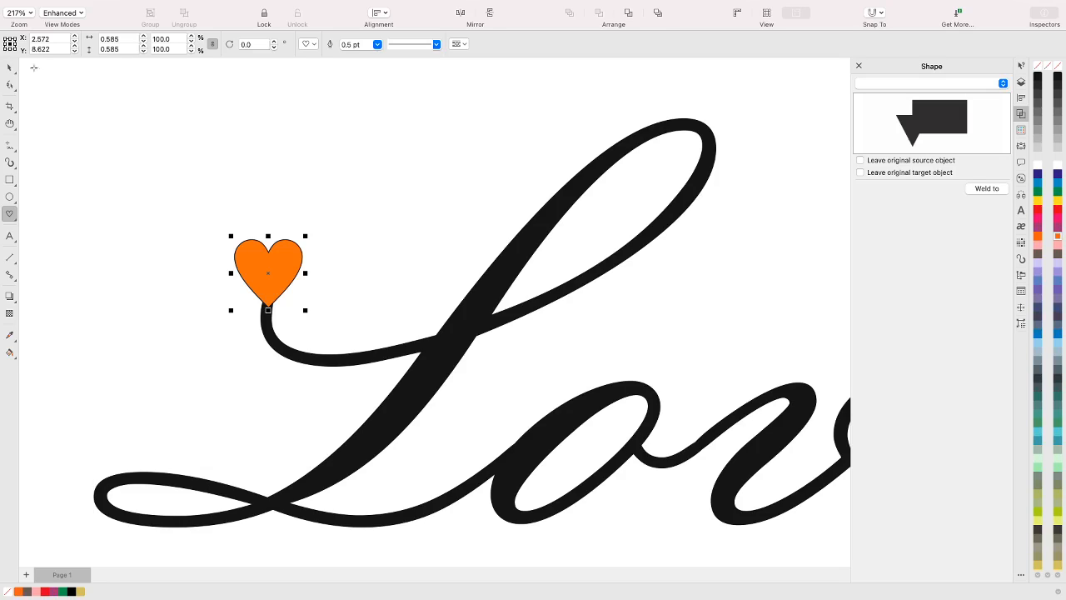
Enlarge the orange heart proportionally to about 1.136" wide and move its lower point onto the L's curled tip
click(11, 68)
drag(305, 236, 397, 173)
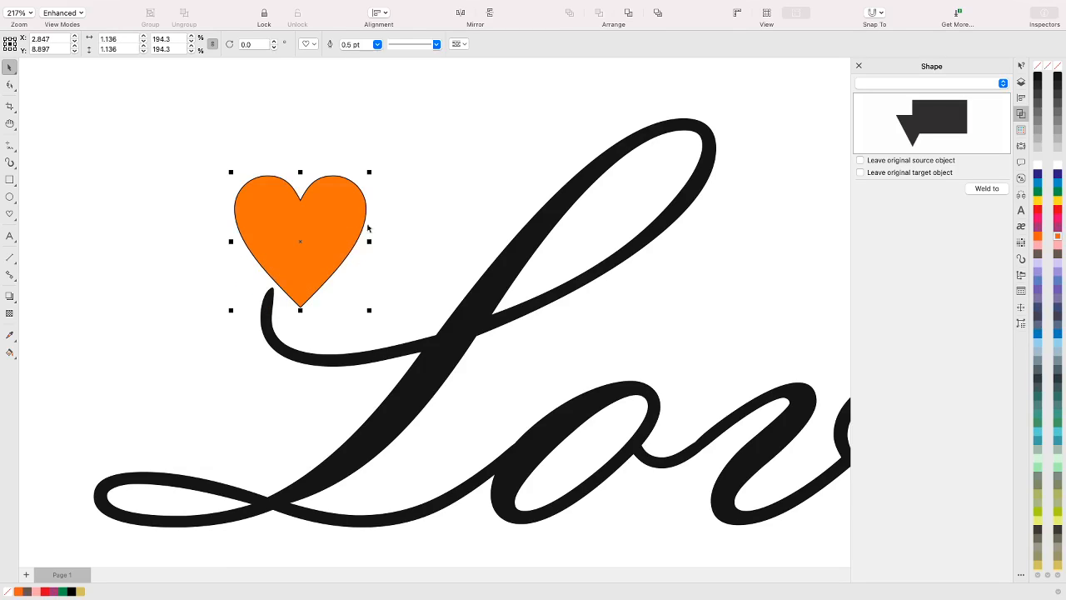
drag(324, 245, 296, 241)
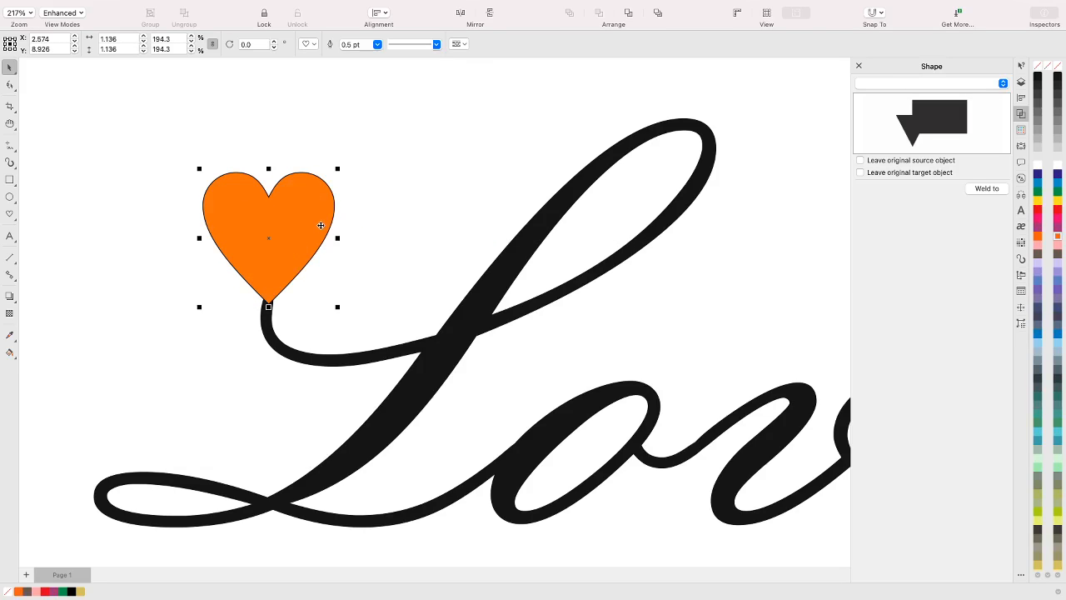
Rotate the heart clockwise around its lower point to an angle of about 344°, keeping the point on the curled tip
click(311, 216)
mouse_move(338, 166)
mouse_down()
mouse_move(355, 181)
mouse_move(345, 159)
mouse_move(364, 184)
mouse_move(346, 160)
mouse_up()
drag(265, 298, 268, 304)
mouse_move(338, 167)
mouse_down()
mouse_move(374, 210)
mouse_move(379, 303)
mouse_move(370, 248)
mouse_move(298, 169)
mouse_move(218, 168)
mouse_move(333, 155)
mouse_move(388, 181)
mouse_move(393, 229)
mouse_move(347, 175)
mouse_move(342, 183)
mouse_move(357, 181)
mouse_move(358, 192)
mouse_up()
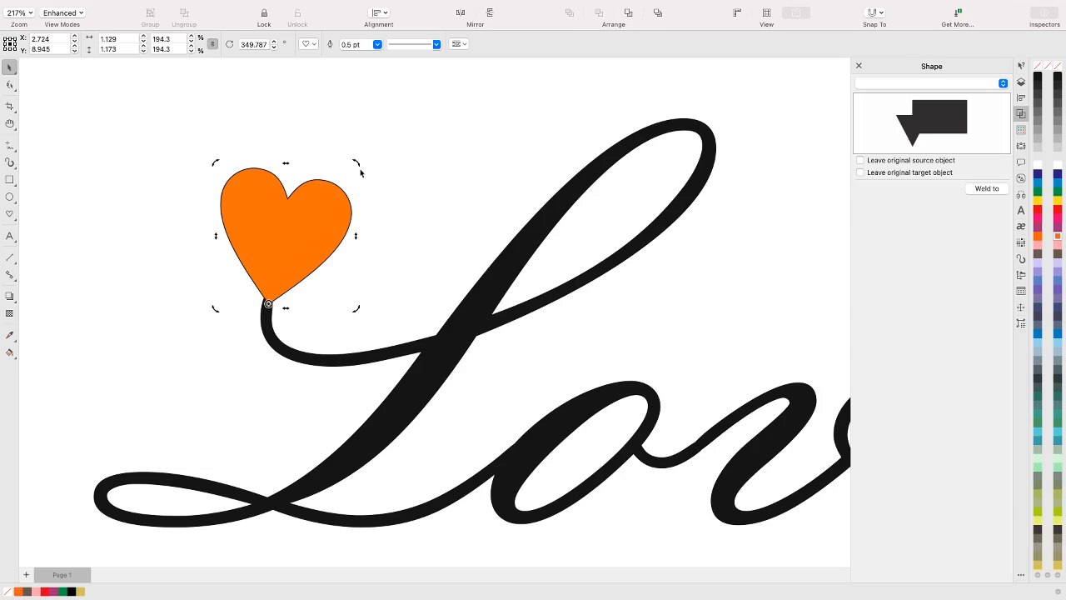
drag(357, 163, 364, 168)
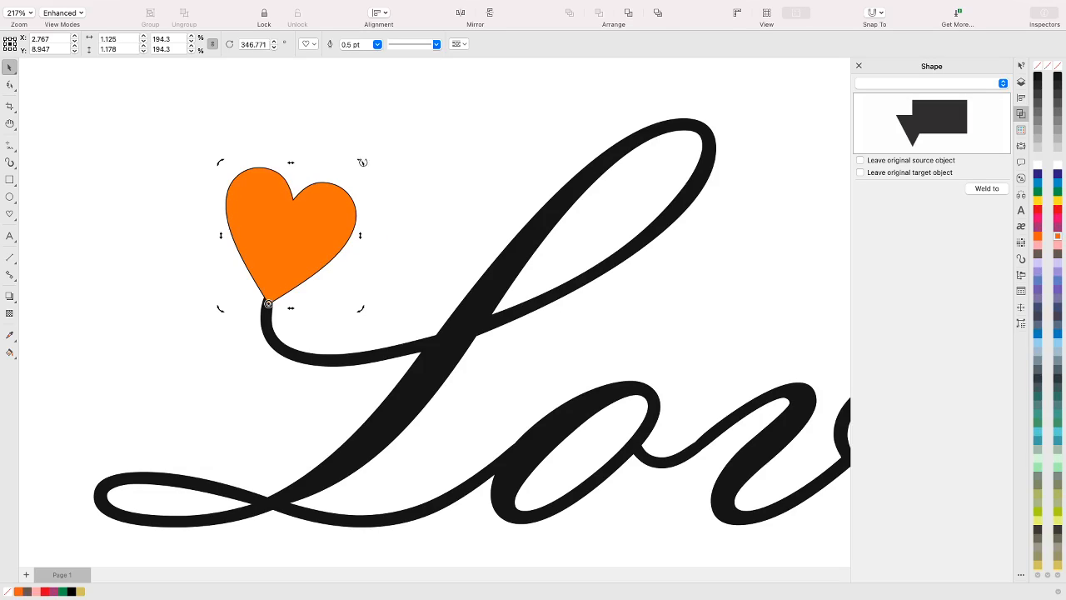
drag(362, 161, 367, 164)
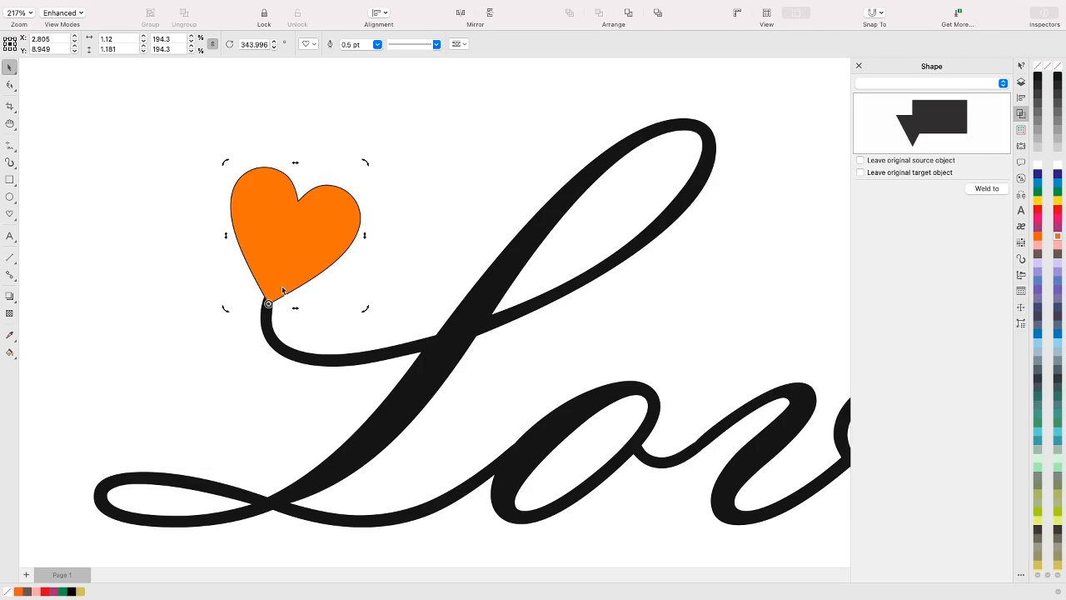
click(428, 223)
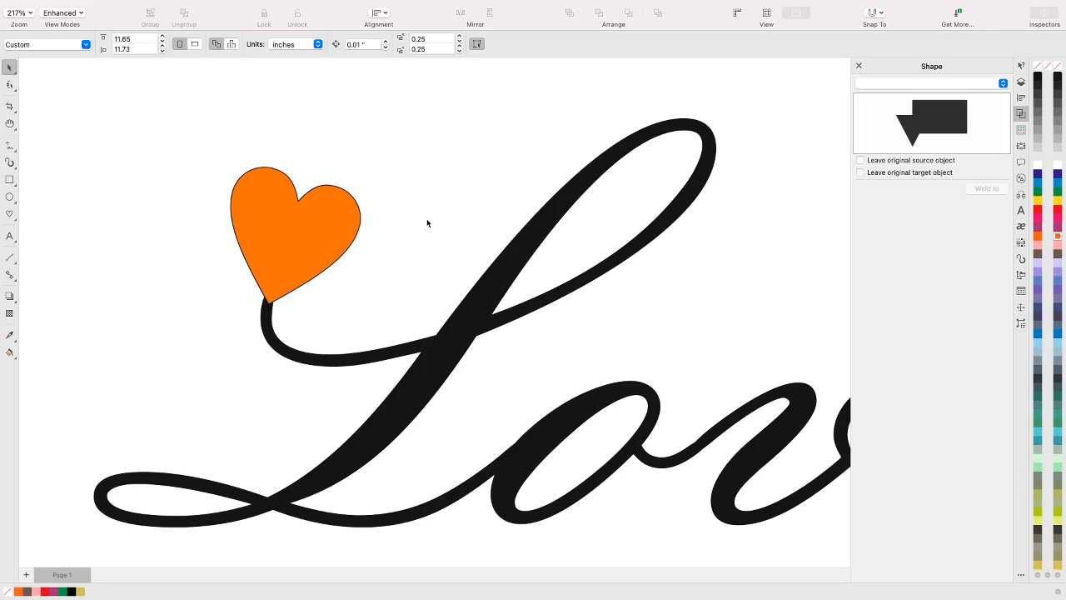
Smear the end of the e's tail outward and upward into a longer tip, using a 0.5" nib and pressure 85
scroll(486, 220, down, 5)
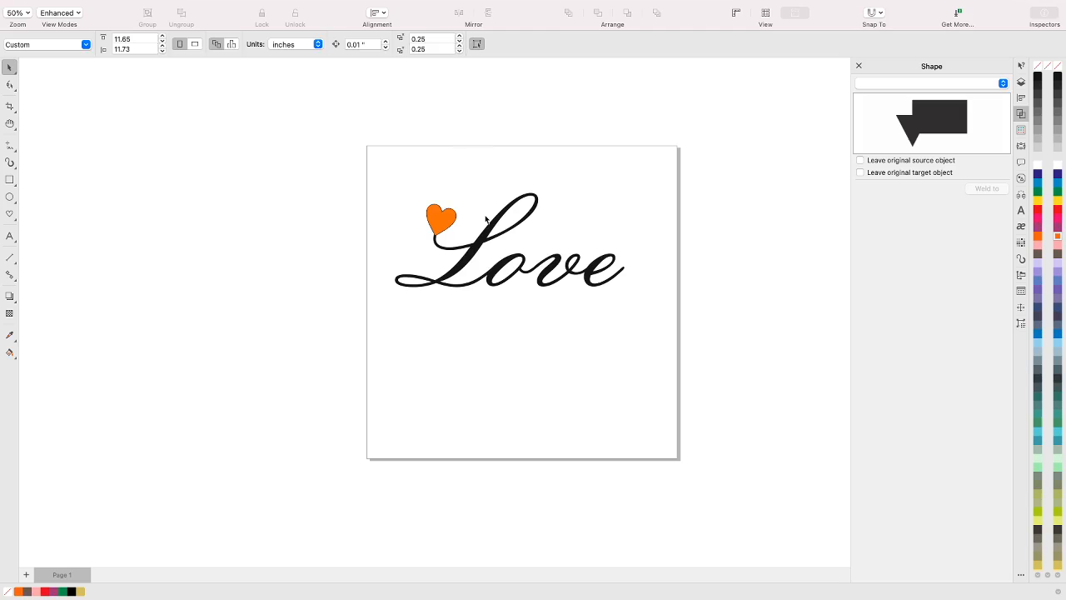
key(space)
key(space)
key(h)
drag(481, 259, 232, 307)
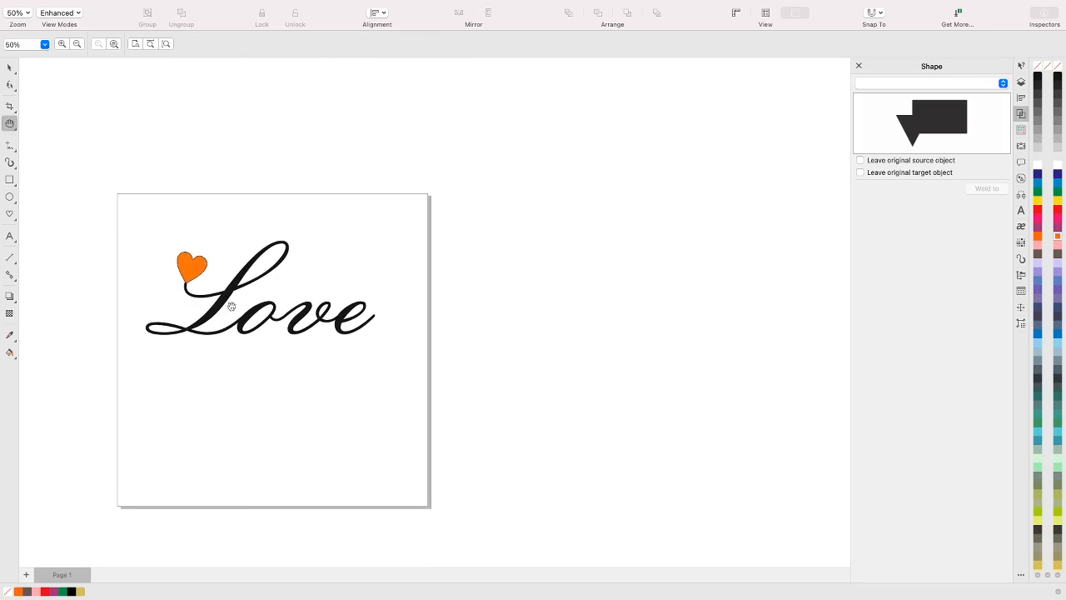
drag(352, 288, 321, 276)
scroll(322, 274, up, 2)
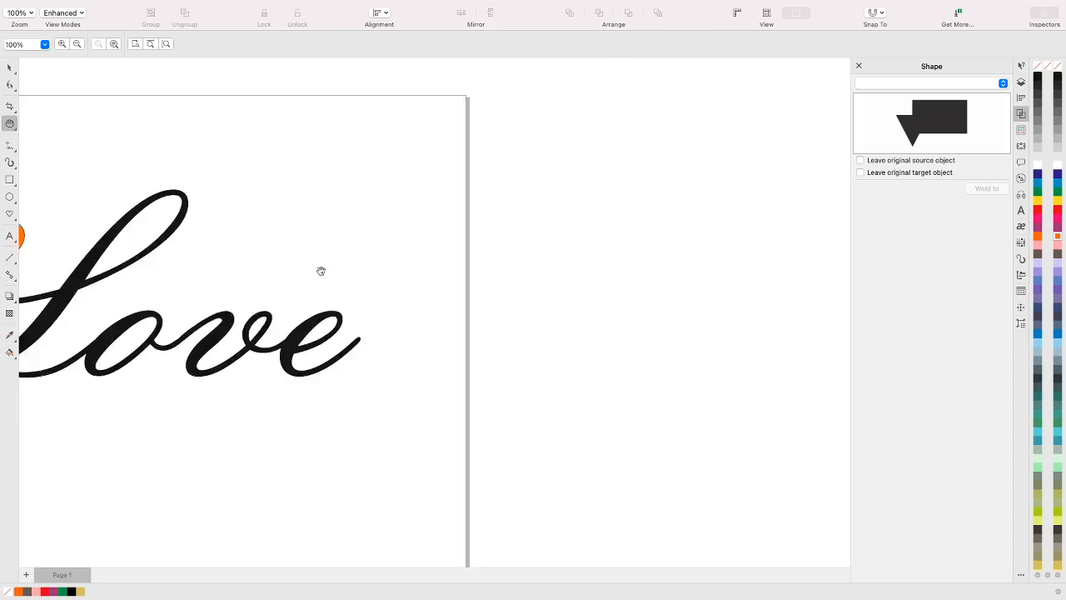
scroll(320, 272, up, 1)
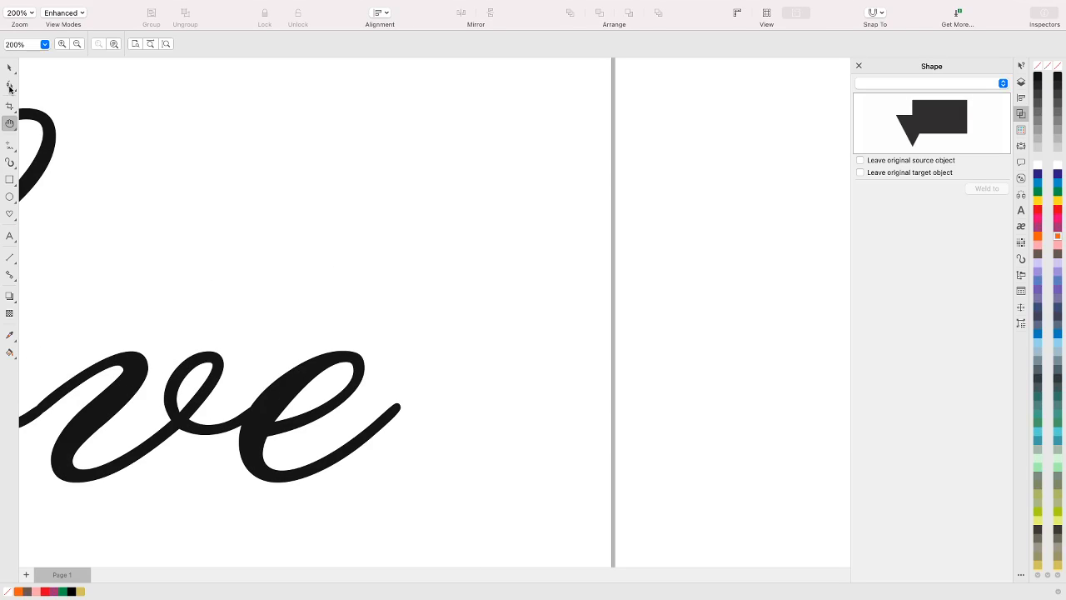
click(9, 86)
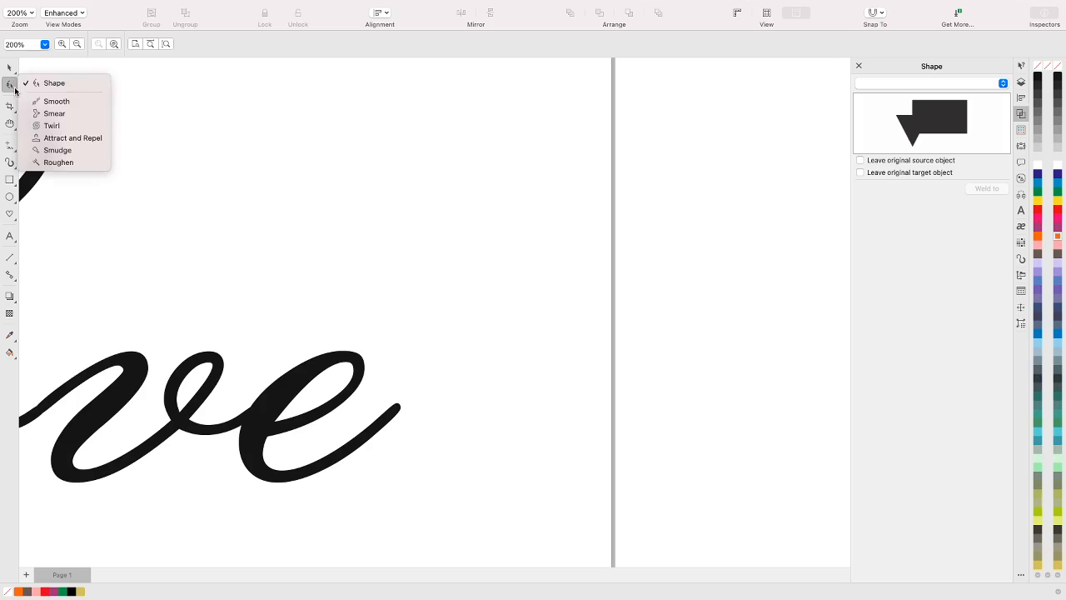
click(55, 114)
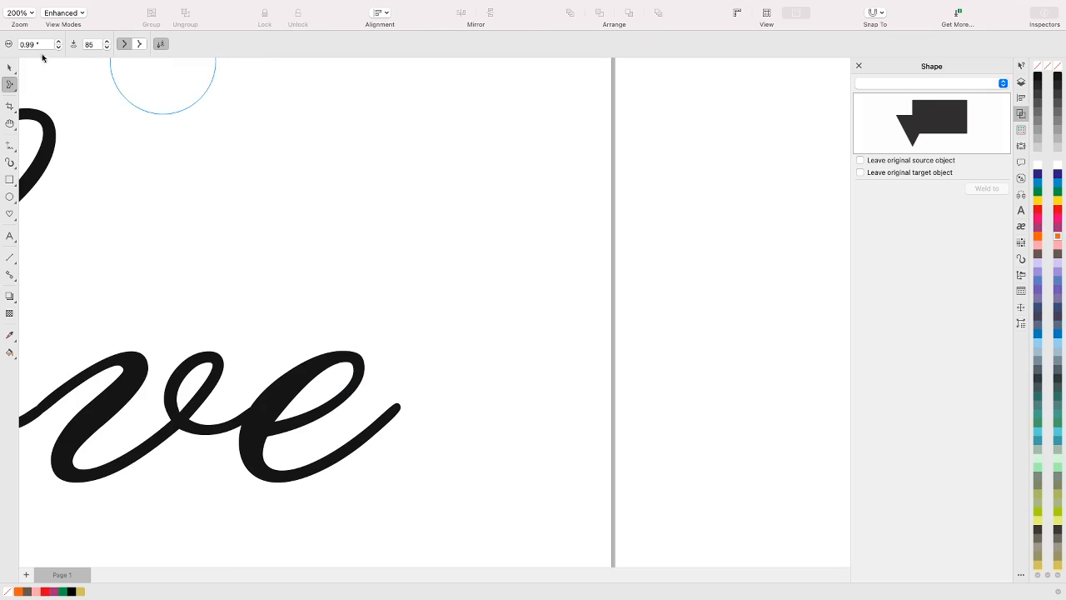
double_click(46, 43)
text(0.5)
key(Return)
key(space)
click(364, 405)
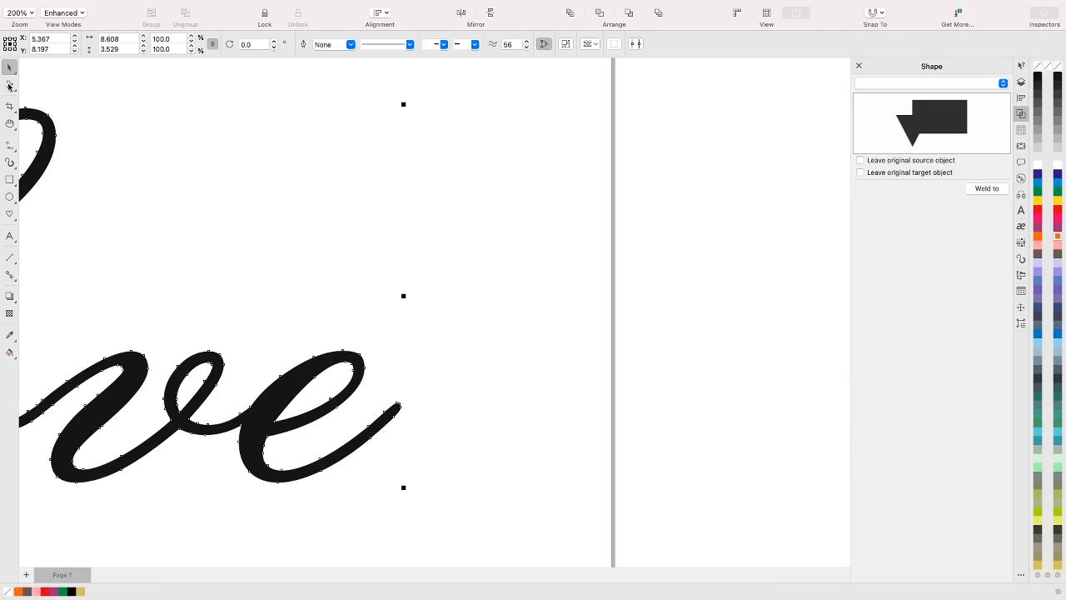
click(10, 86)
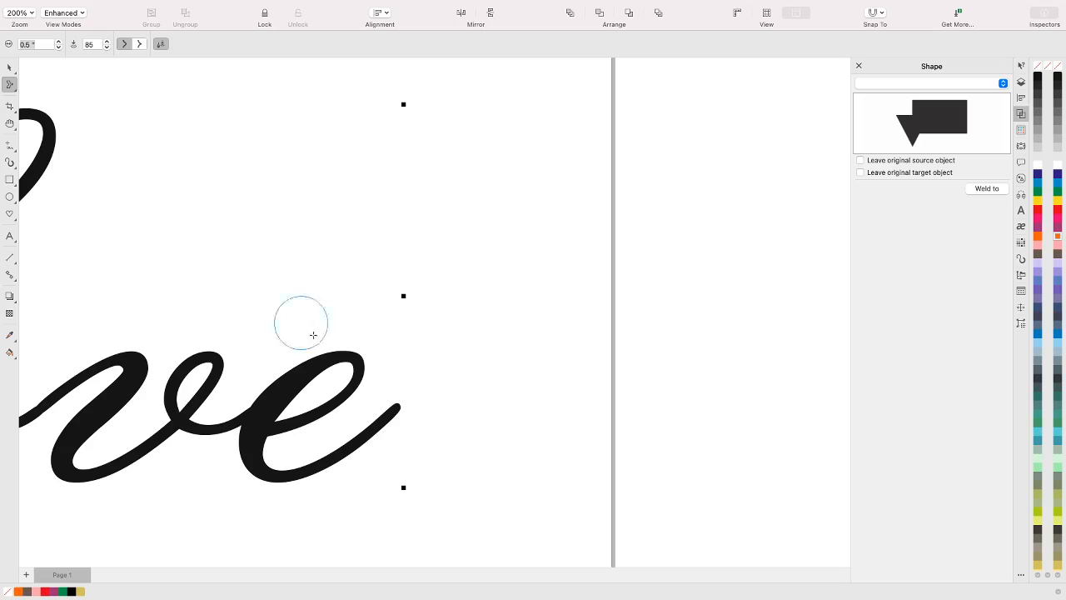
drag(397, 409, 436, 356)
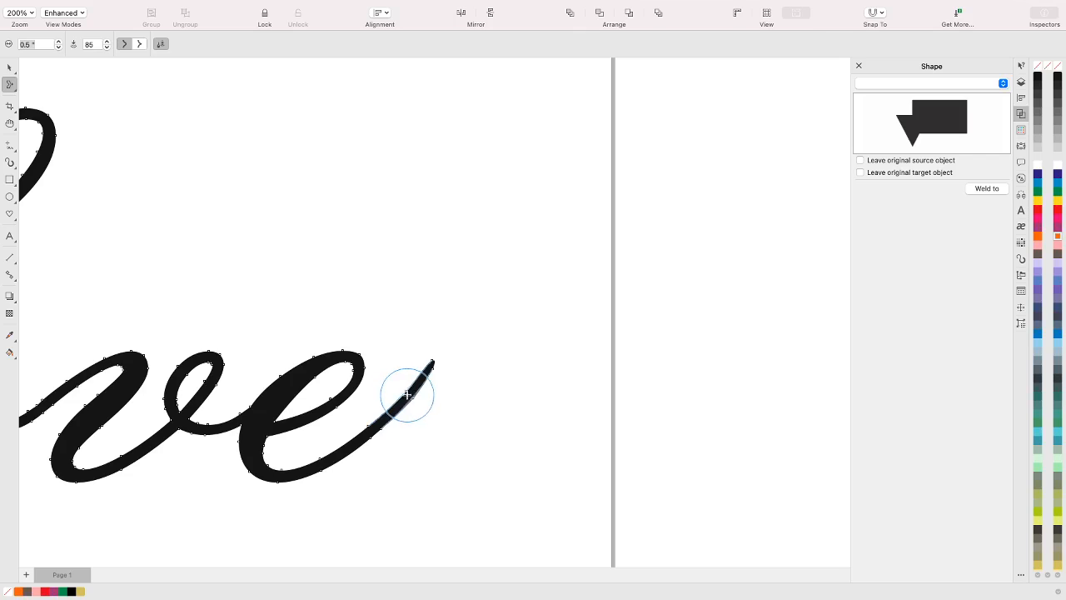
drag(408, 395, 408, 394)
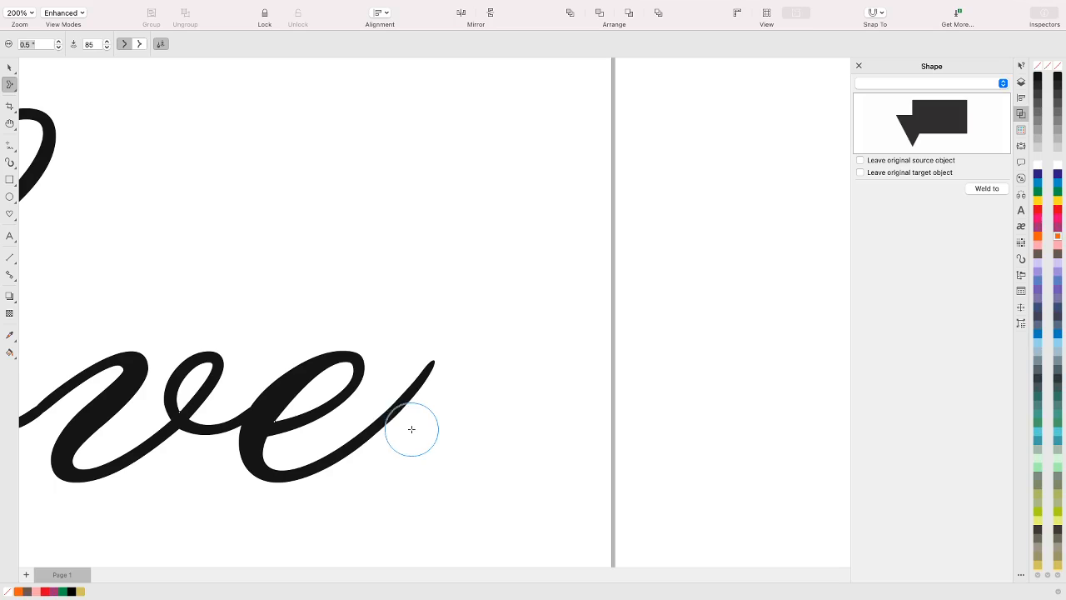
Place a copy of the tilted orange heart at the end of the e's tail
scroll(410, 396, down, 5)
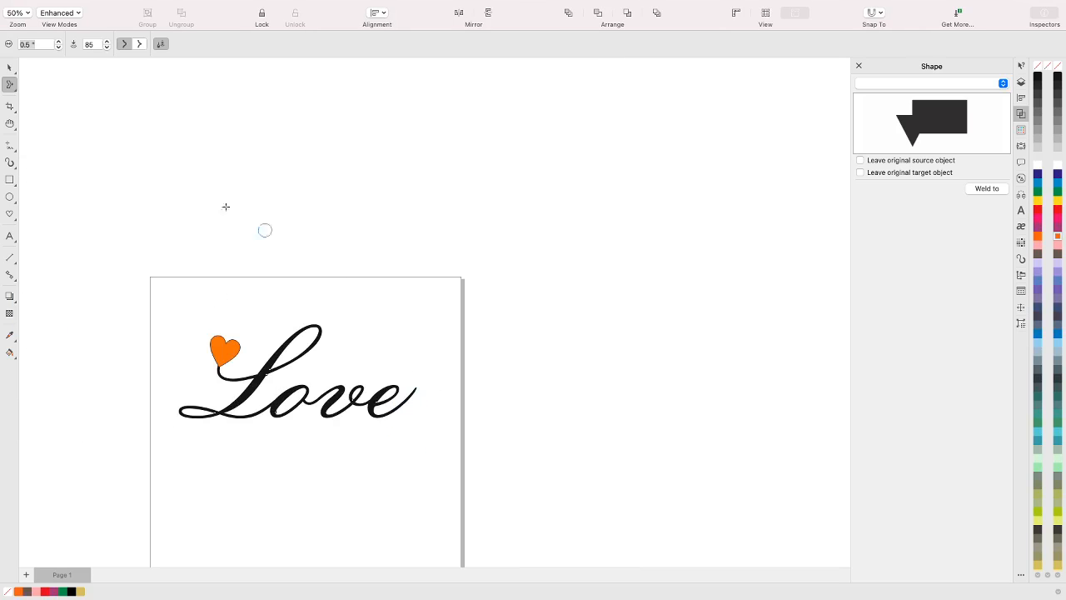
click(9, 67)
click(210, 308)
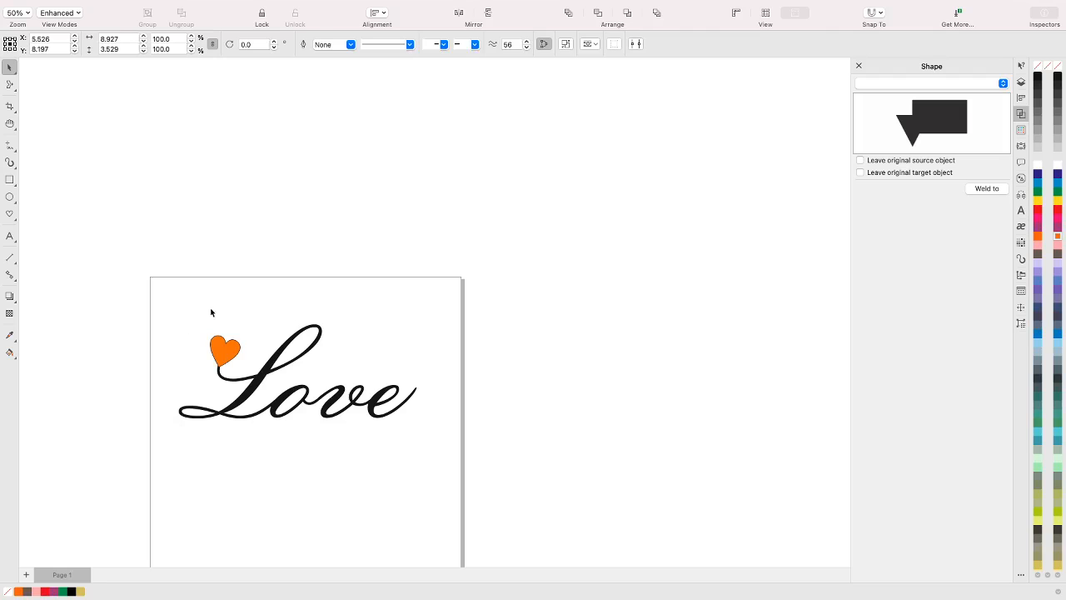
click(221, 353)
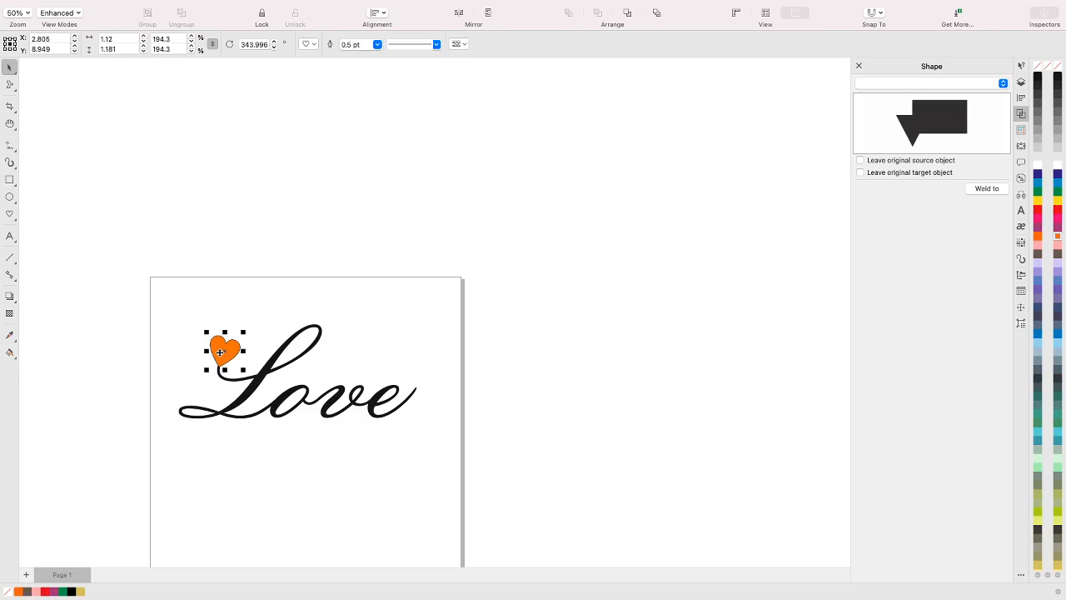
click(219, 357)
drag(219, 357, 417, 383)
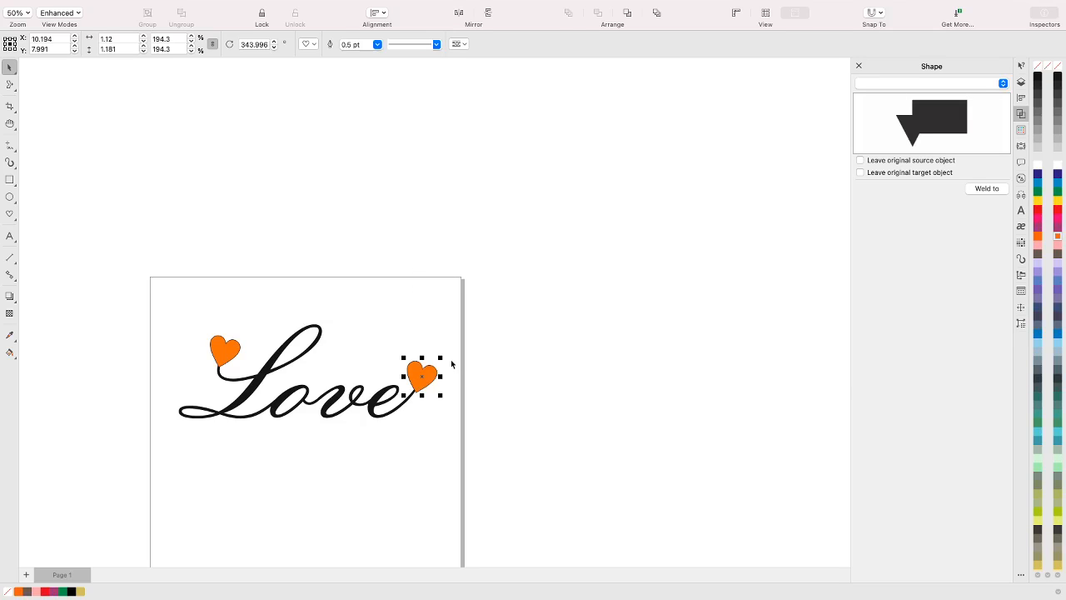
Nudge the copied heart about 0.1" to the left so its lower point meets the tip of the e's tail
scroll(451, 363, up, 2)
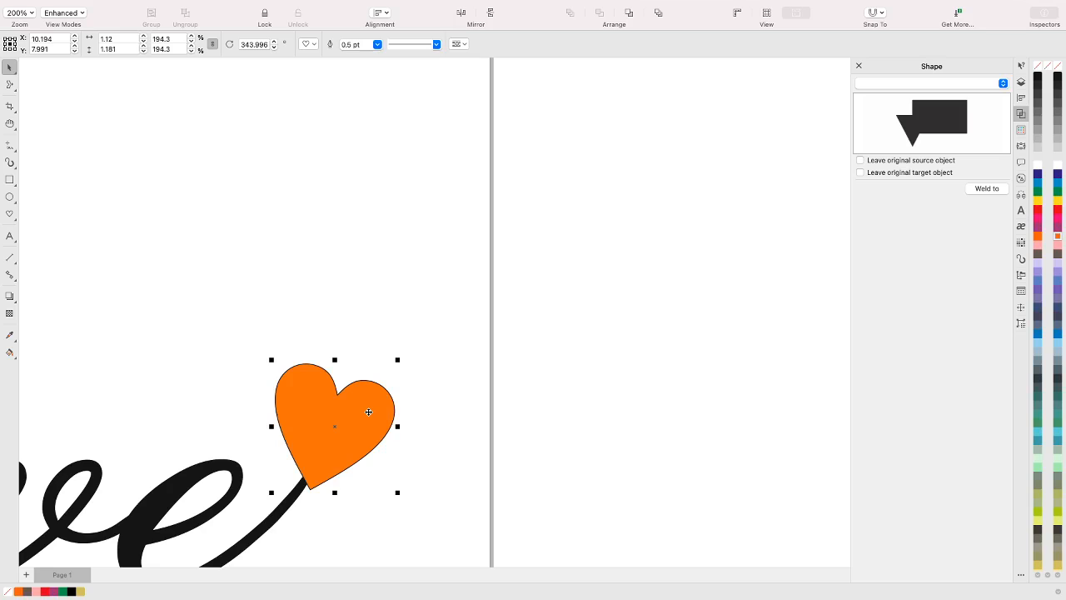
key(Left)
key(Left)
key(Left)
key(Left)
key(Left)
key(Left)
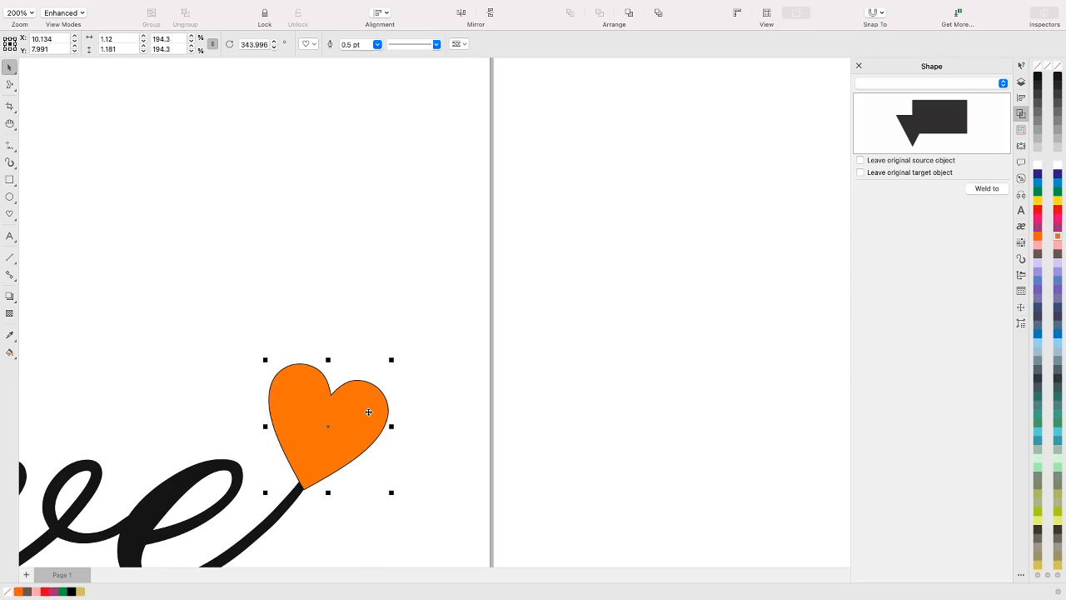
key(Left)
key(Left)
key(Left)
key(Left)
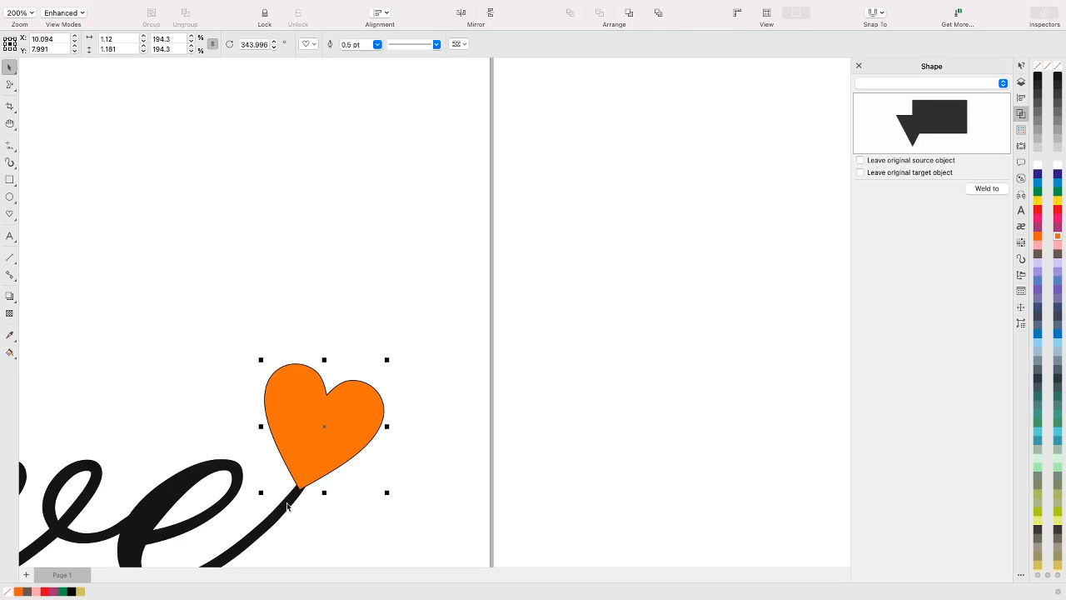
click(445, 451)
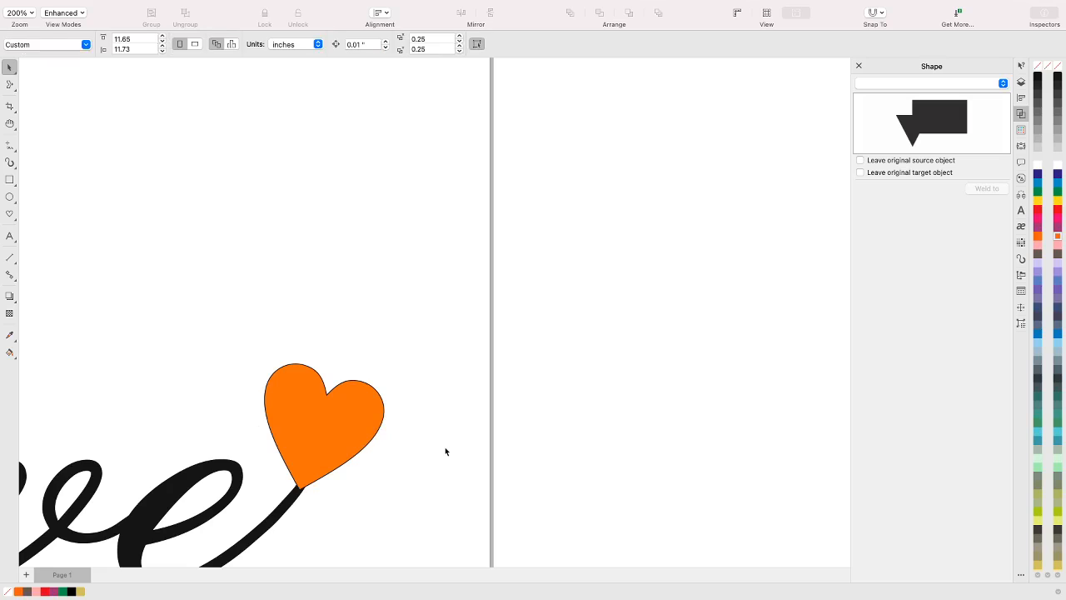
scroll(453, 439, down, 2)
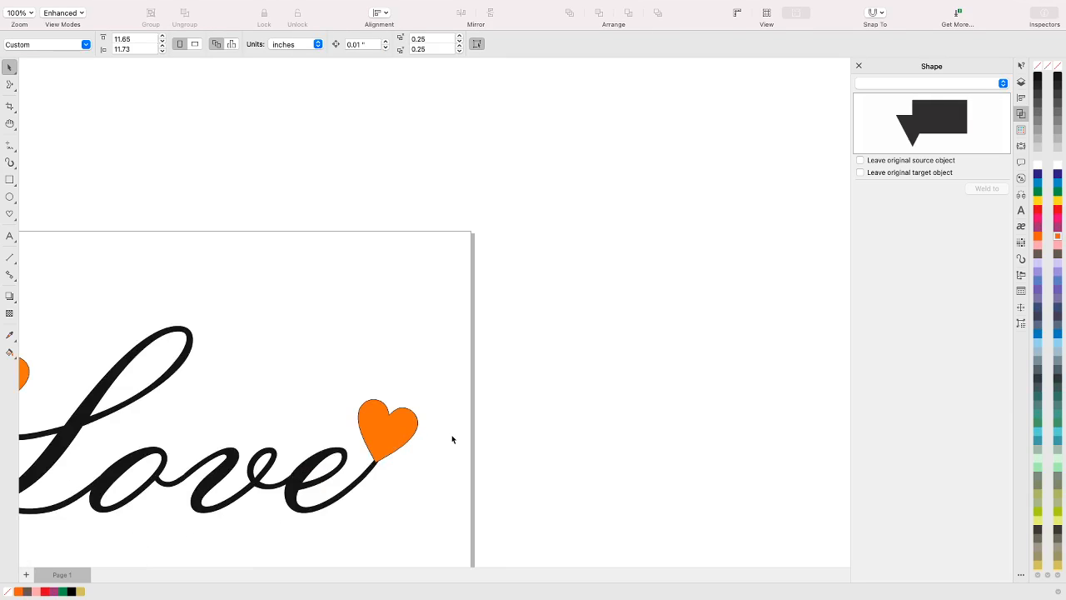
scroll(453, 439, down, 1)
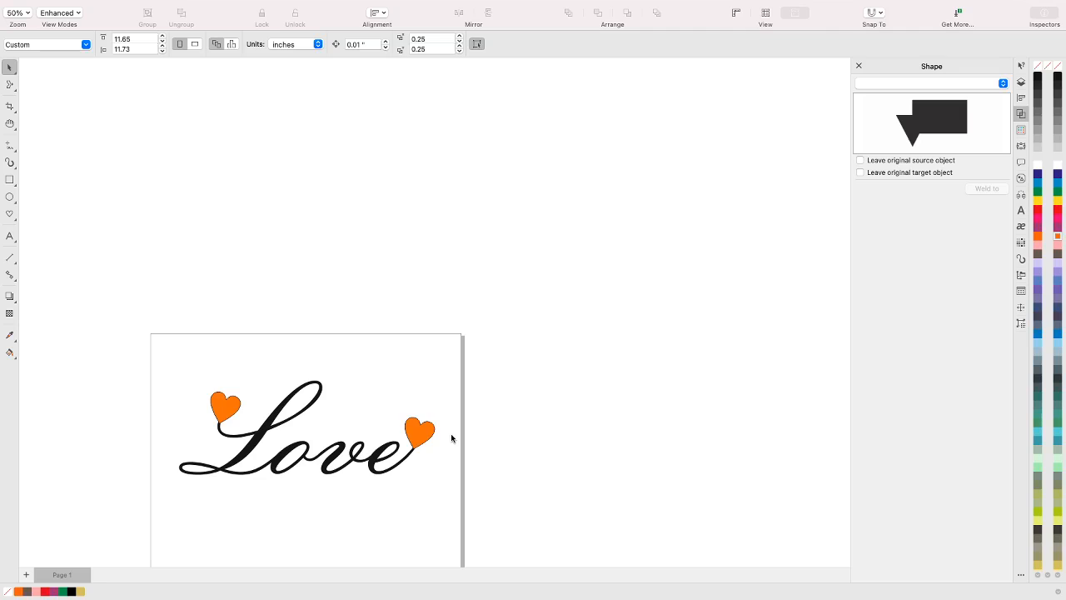
Show the nodes of the Love lettering with the Shape tool around the e's tail beneath the heart
key(F10)
click(374, 460)
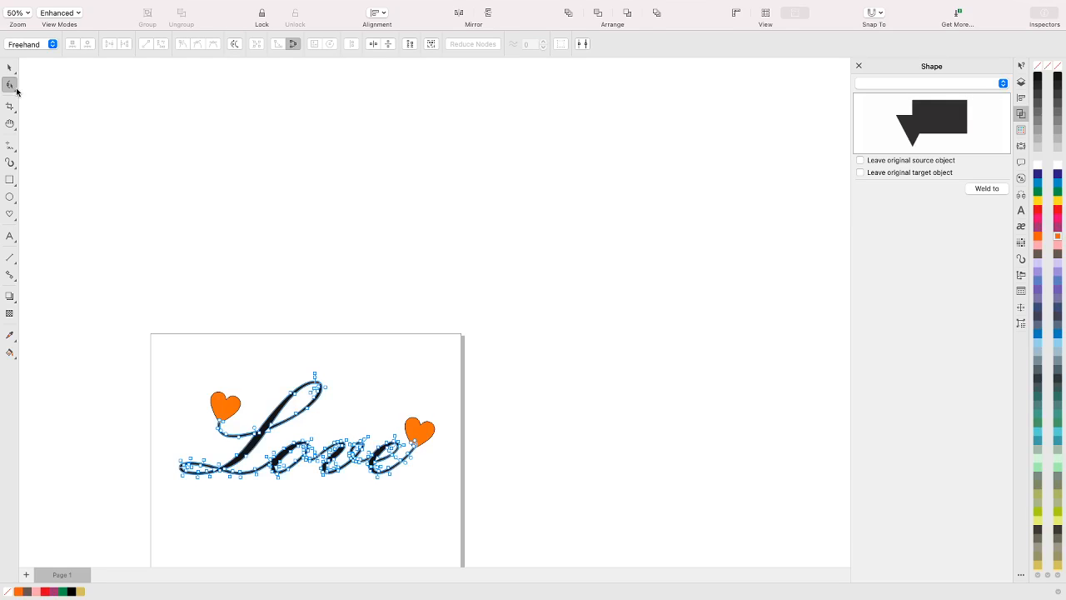
click(16, 92)
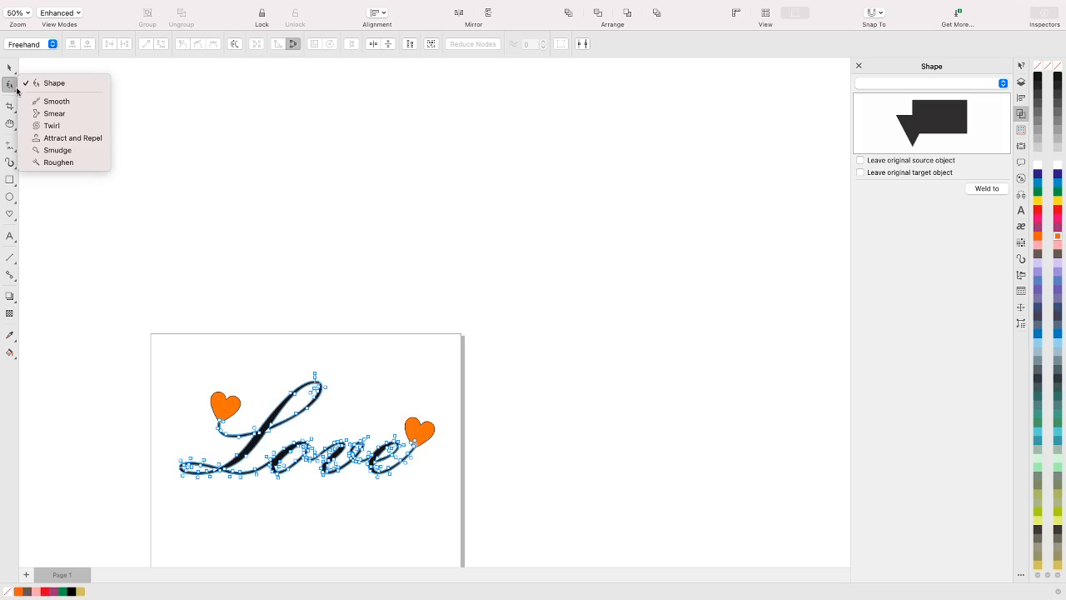
click(17, 91)
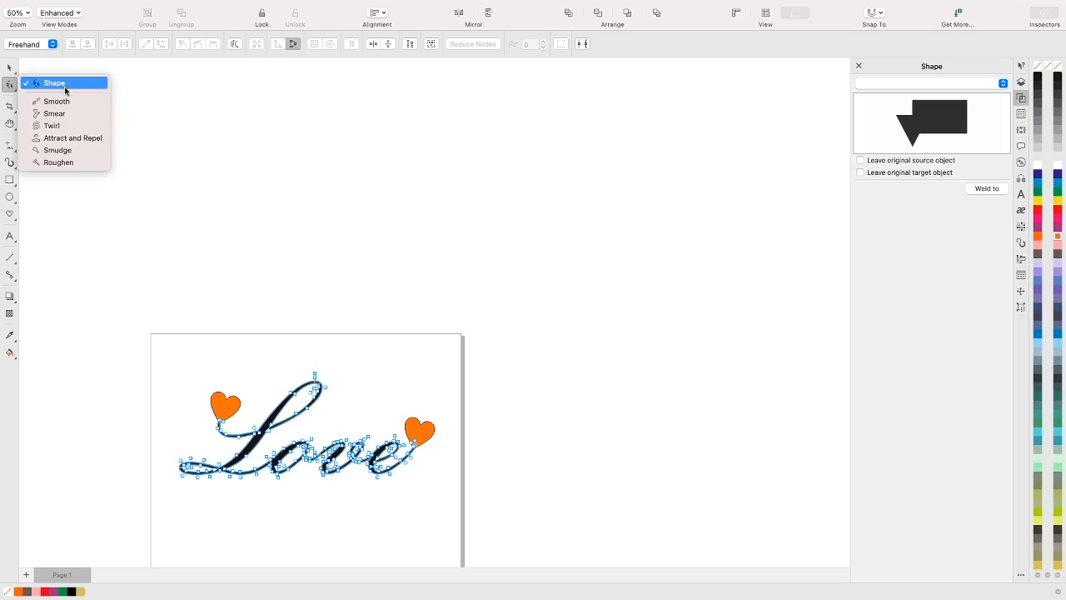
click(65, 85)
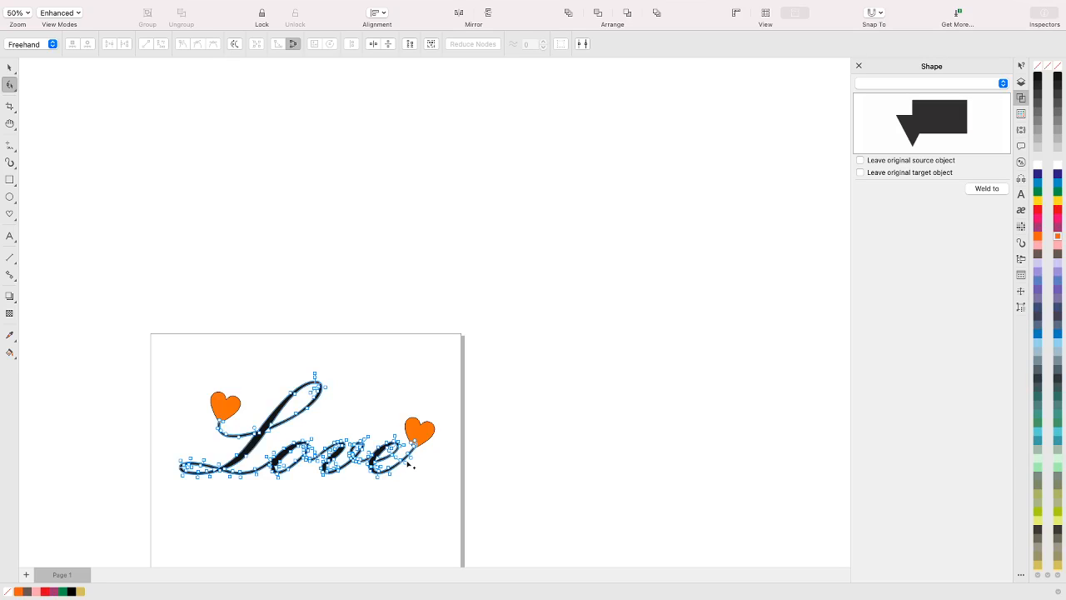
scroll(407, 461, up, 8)
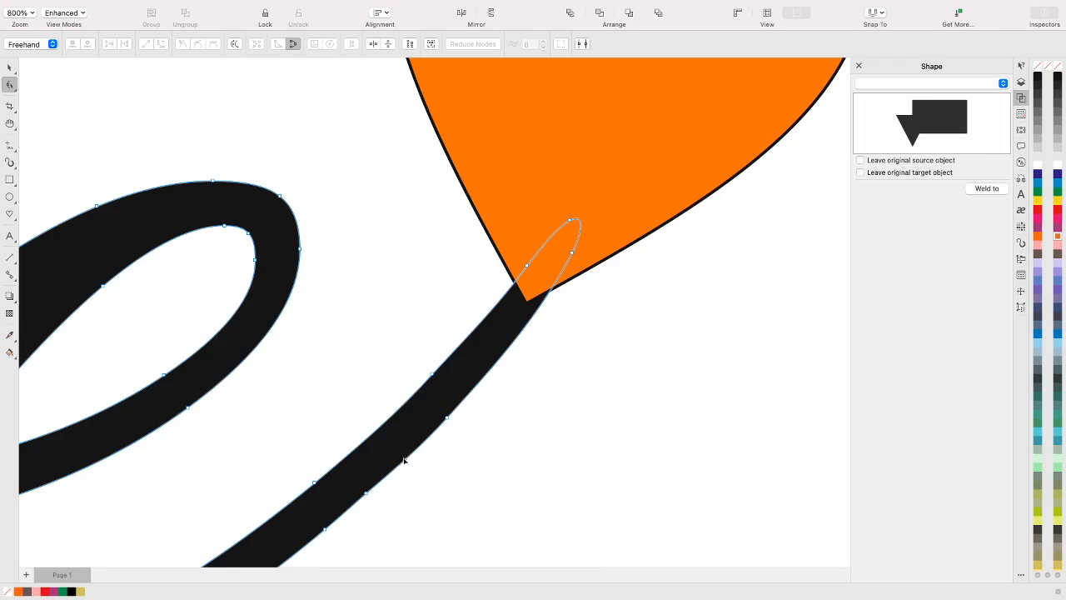
scroll(367, 379, up, 2)
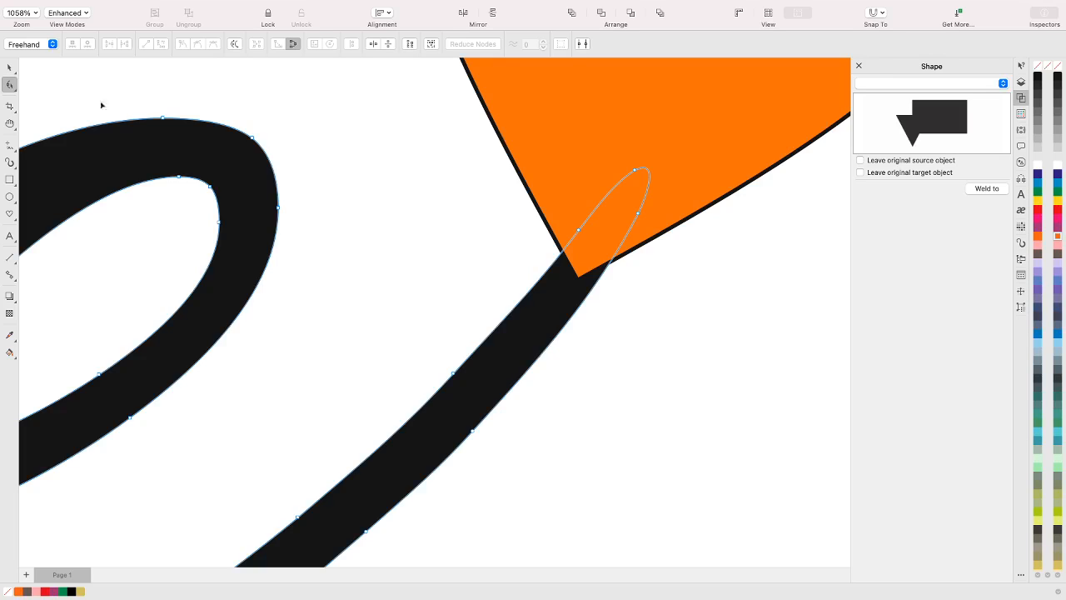
click(14, 91)
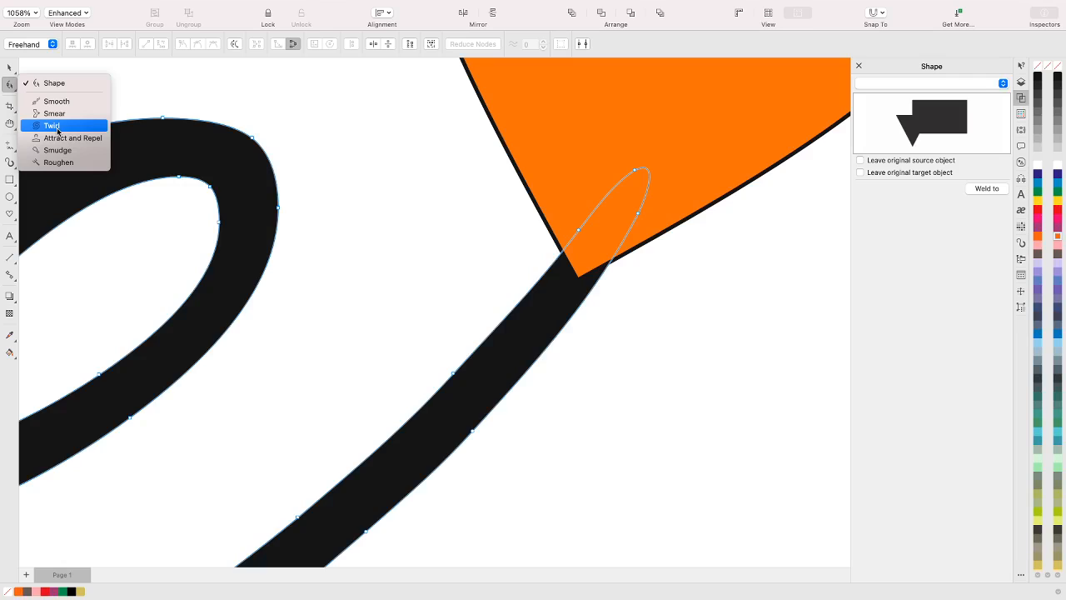
click(51, 85)
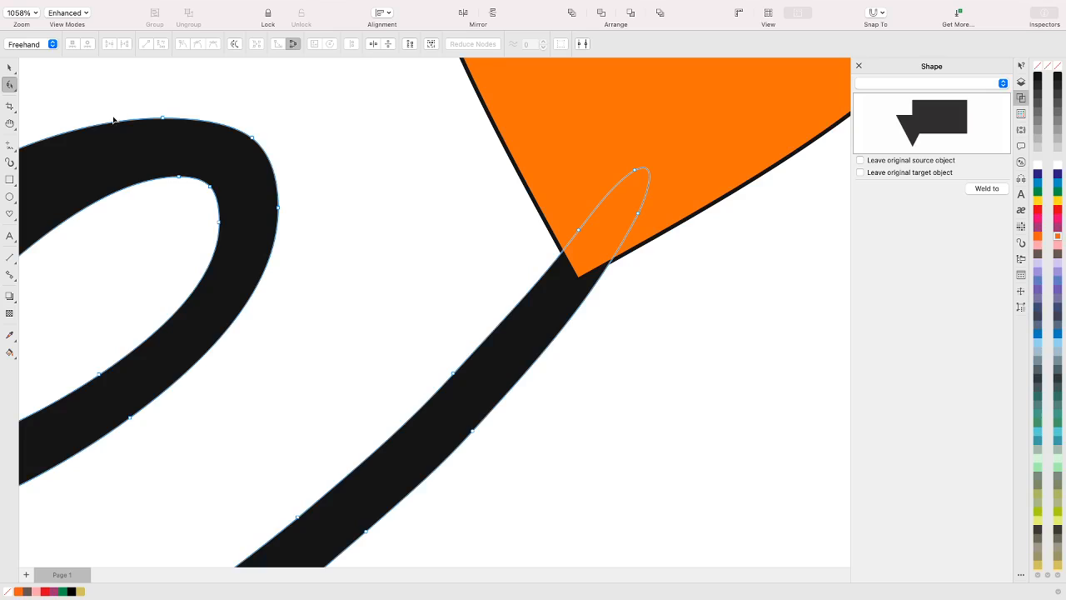
key(XF86AudioMute)
key(XF86AudioMute)
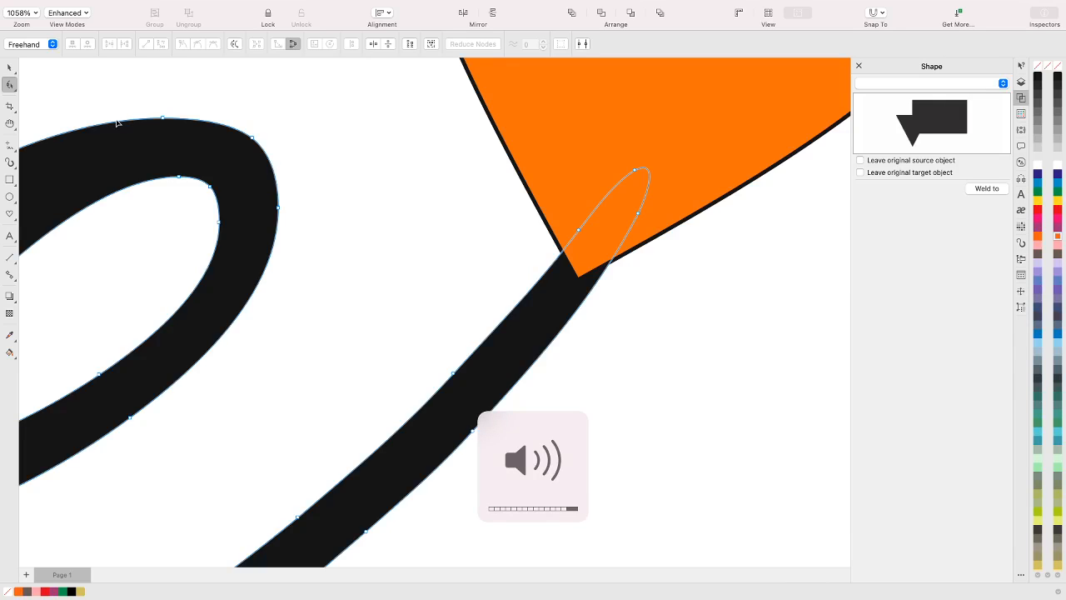
key(XF86AudioMute)
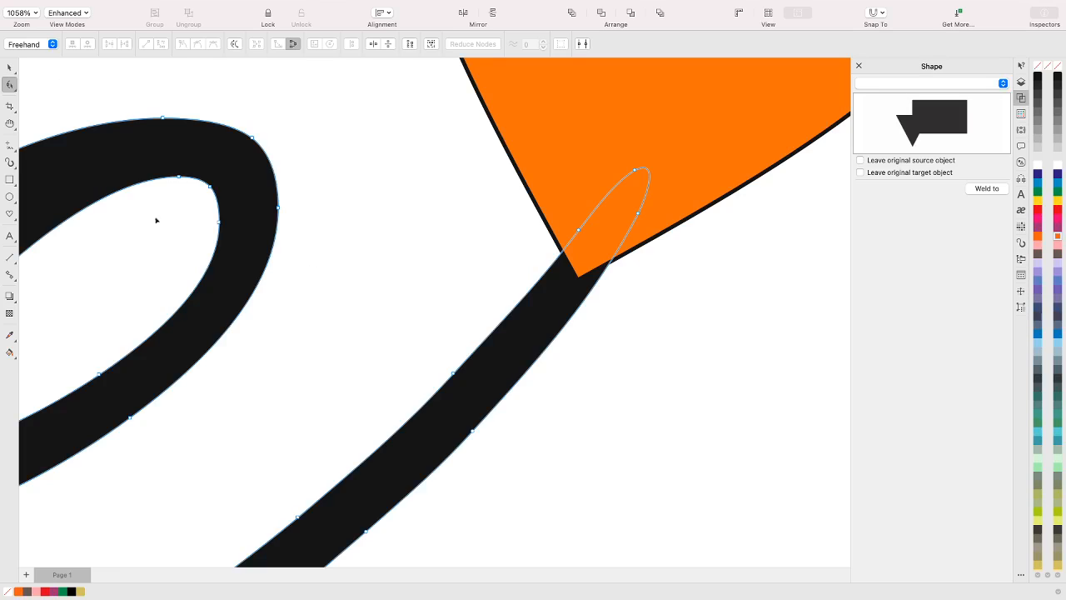
Smooth the lower edge of the e's tail where it meets the heart by adjusting its nodes and curve handles
click(472, 431)
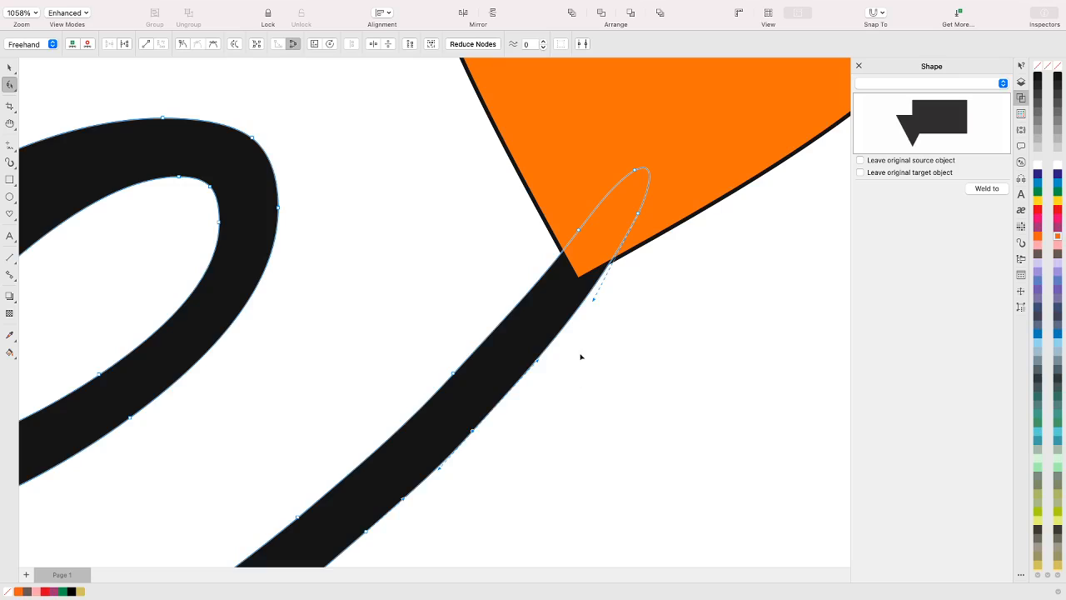
click(639, 216)
drag(639, 216, 640, 215)
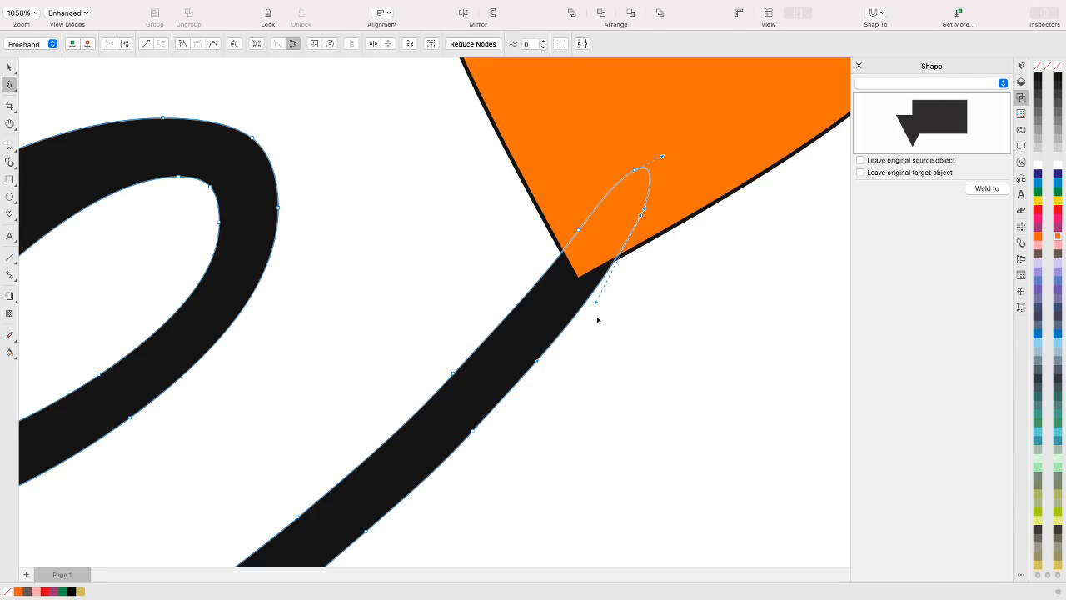
drag(596, 304, 592, 303)
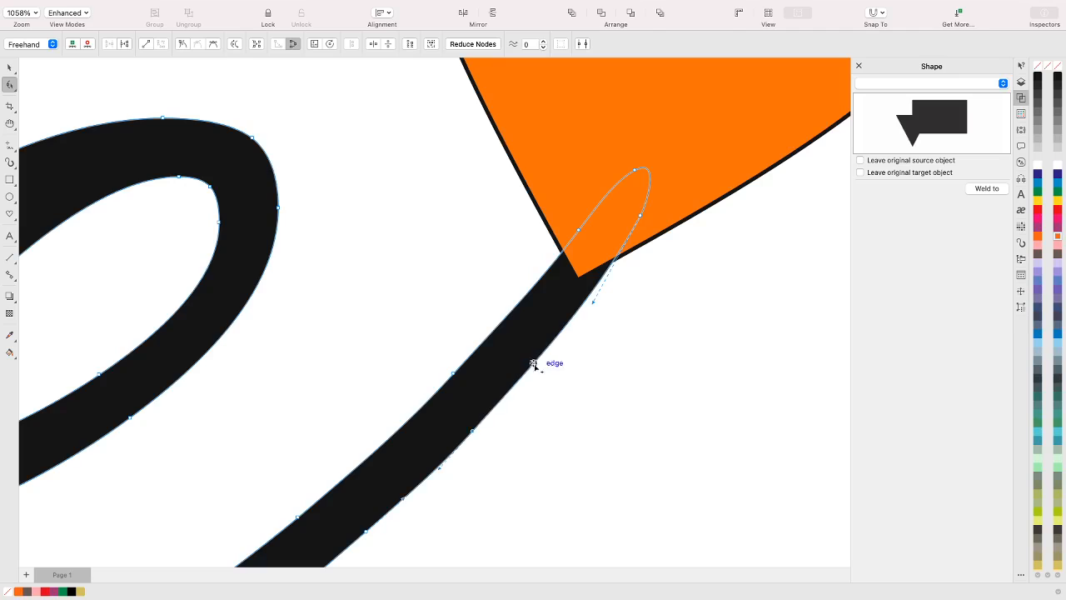
mouse_move(533, 362)
mouse_down()
mouse_move(545, 400)
mouse_move(530, 378)
mouse_up()
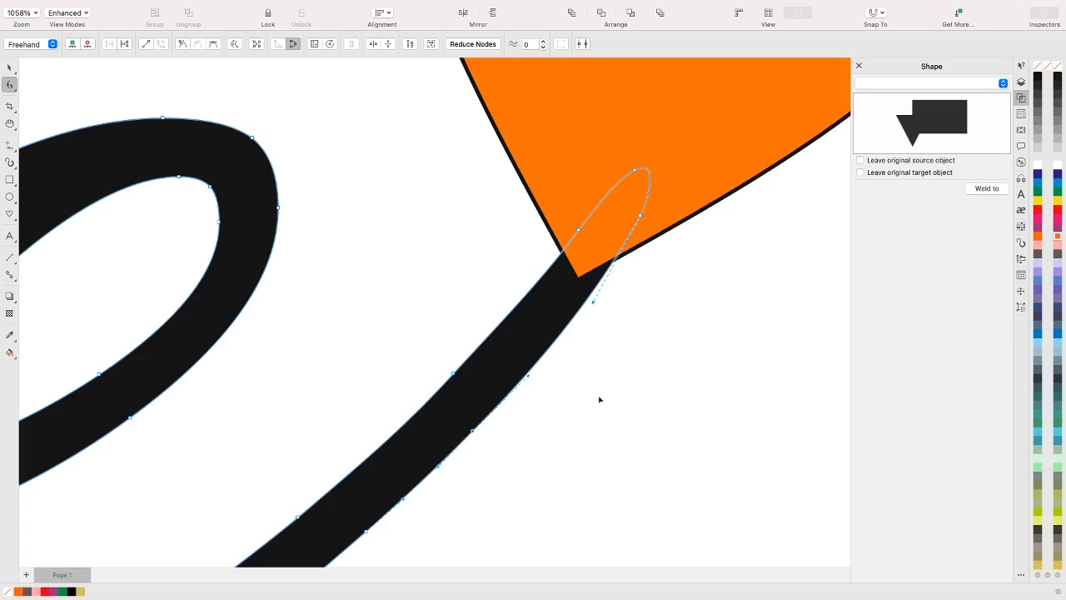
scroll(645, 386, down, 10)
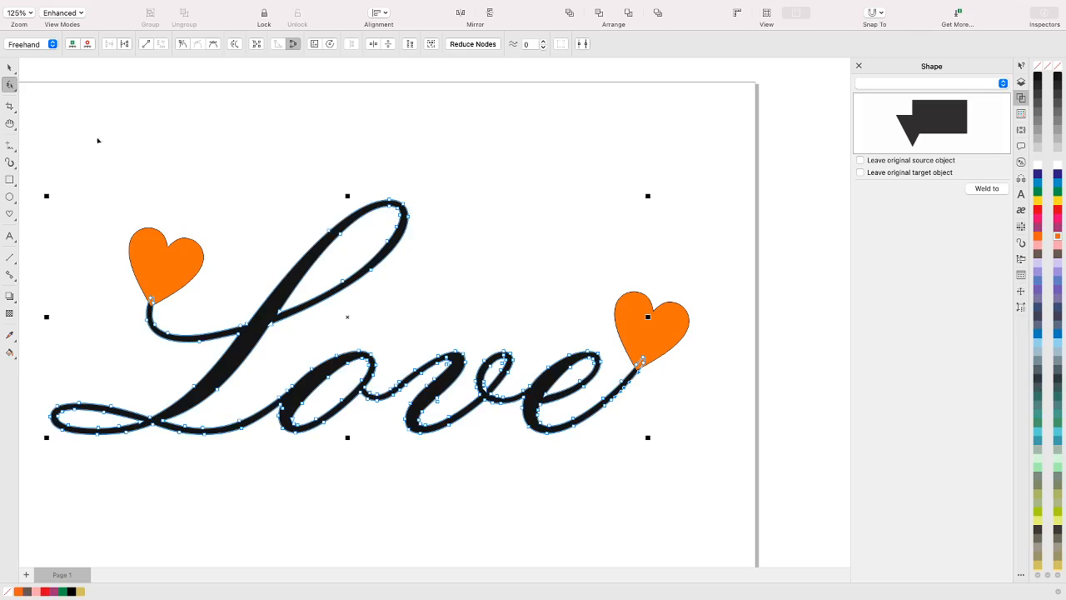
click(9, 66)
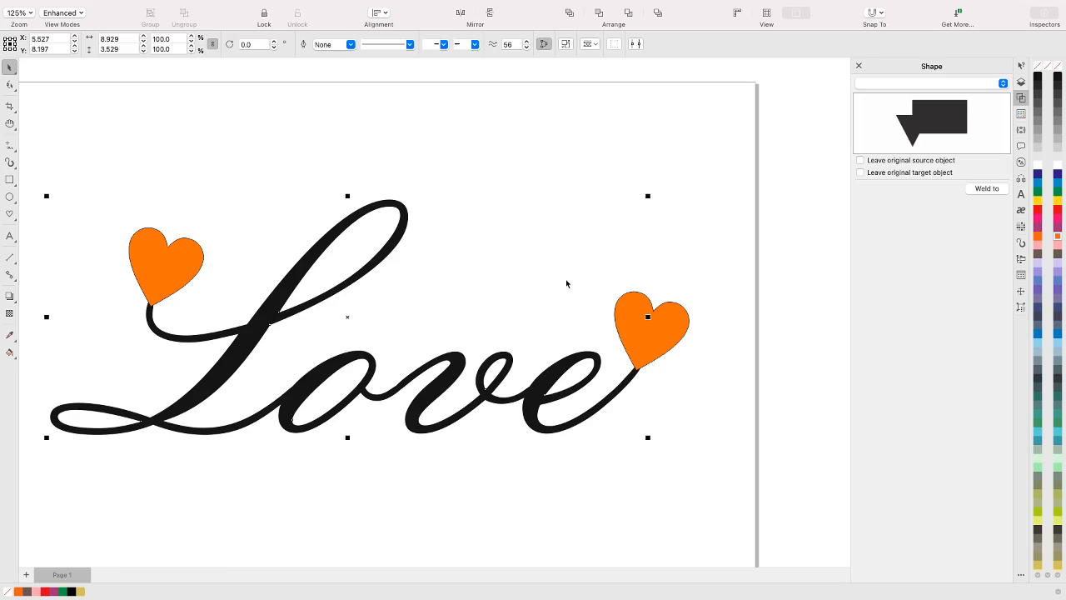
click(580, 250)
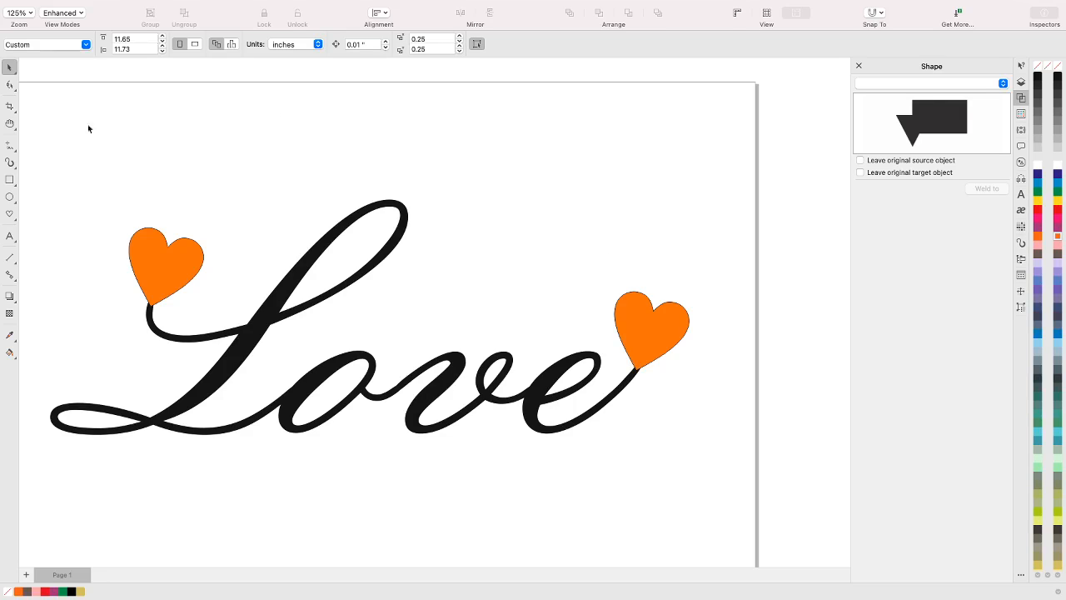
Nudge the orange heart on the e's tail in small increments in each direction and back to its position
drag(33, 128, 594, 513)
click(651, 431)
click(663, 337)
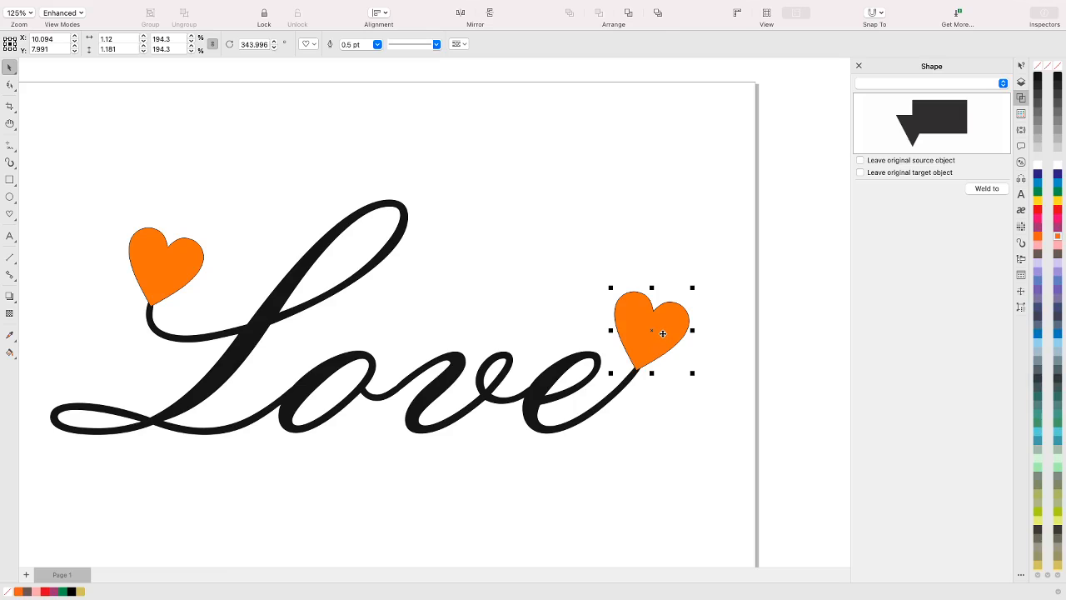
key(Right)
key(Left)
key(Up)
key(Down)
key(Up)
key(Down)
key(Left)
key(Right)
key(Up)
key(Down)
Try welding both orange hearts to the Love lettering, and undo the weld
drag(32, 139, 740, 491)
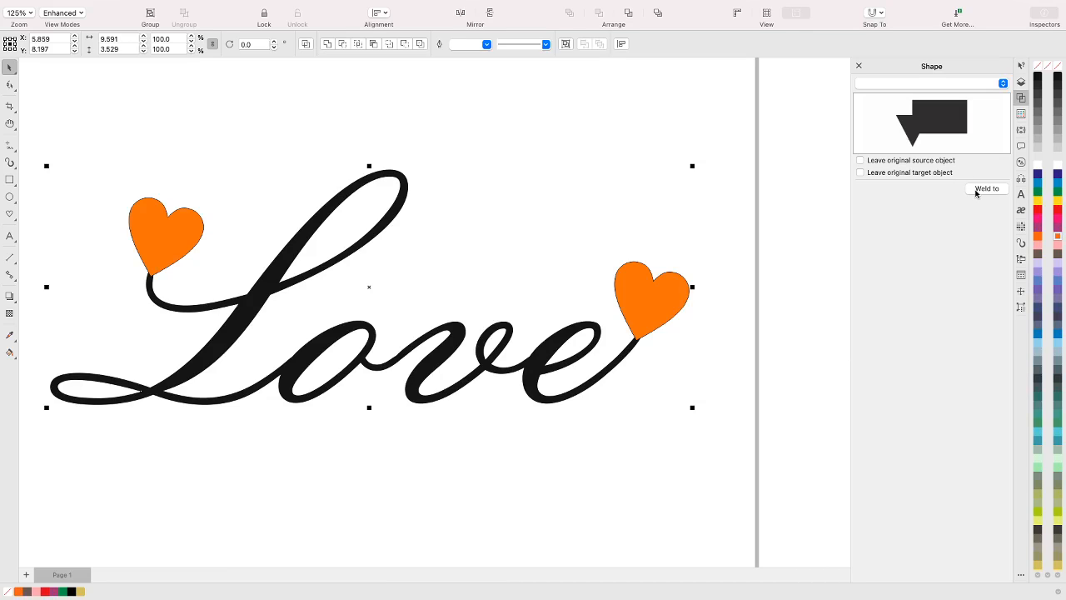
click(986, 189)
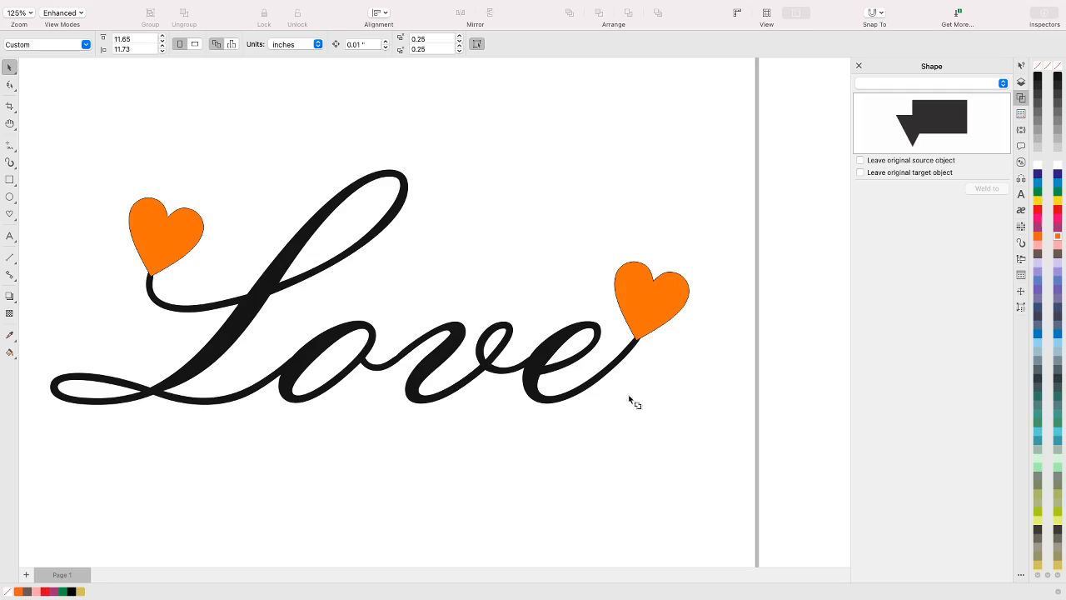
click(536, 369)
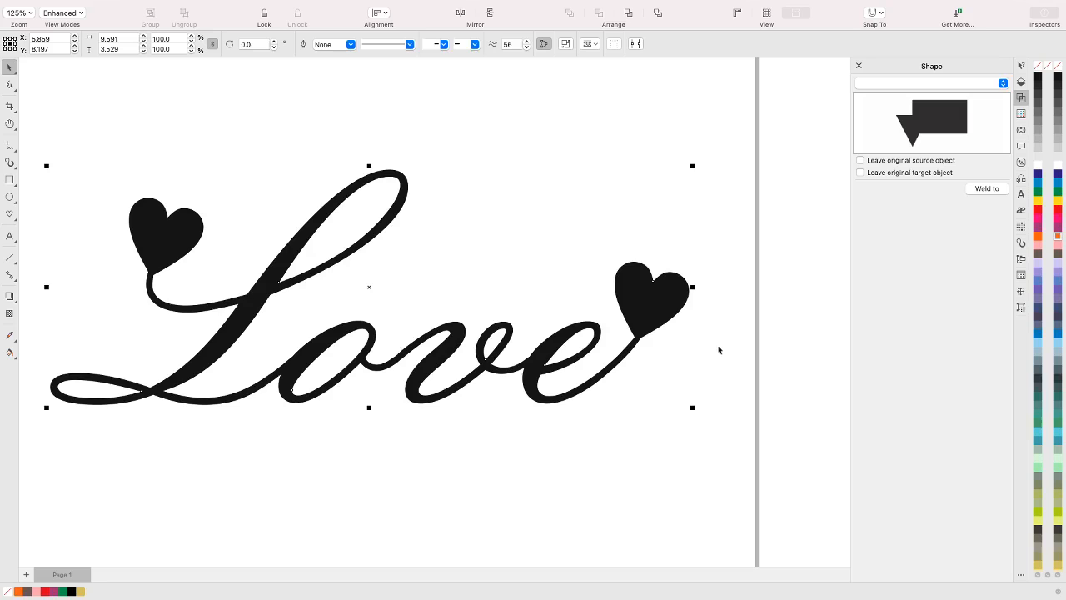
key(super+z)
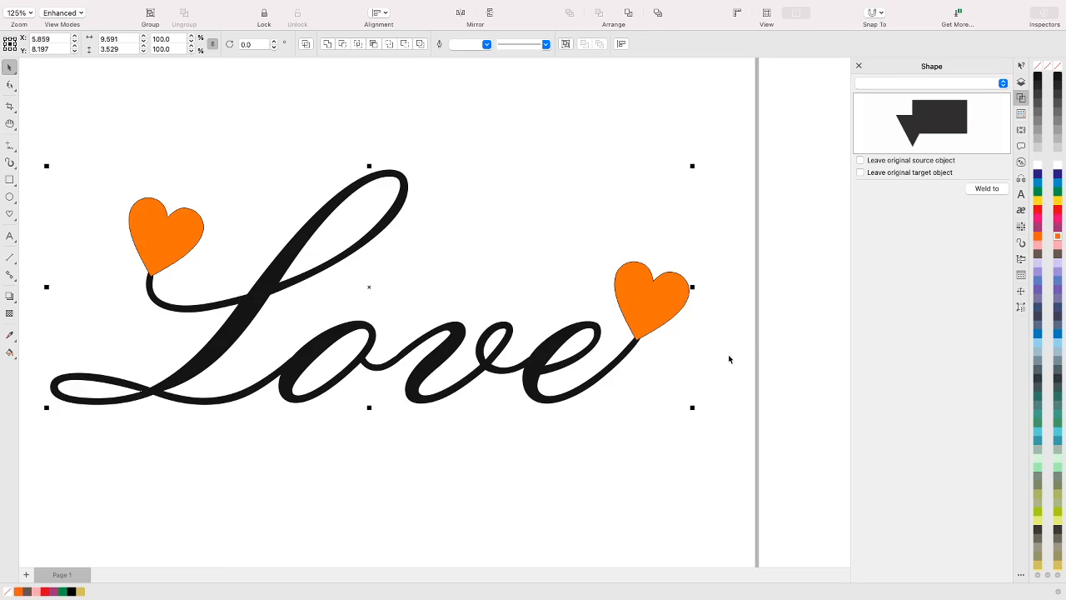
click(736, 274)
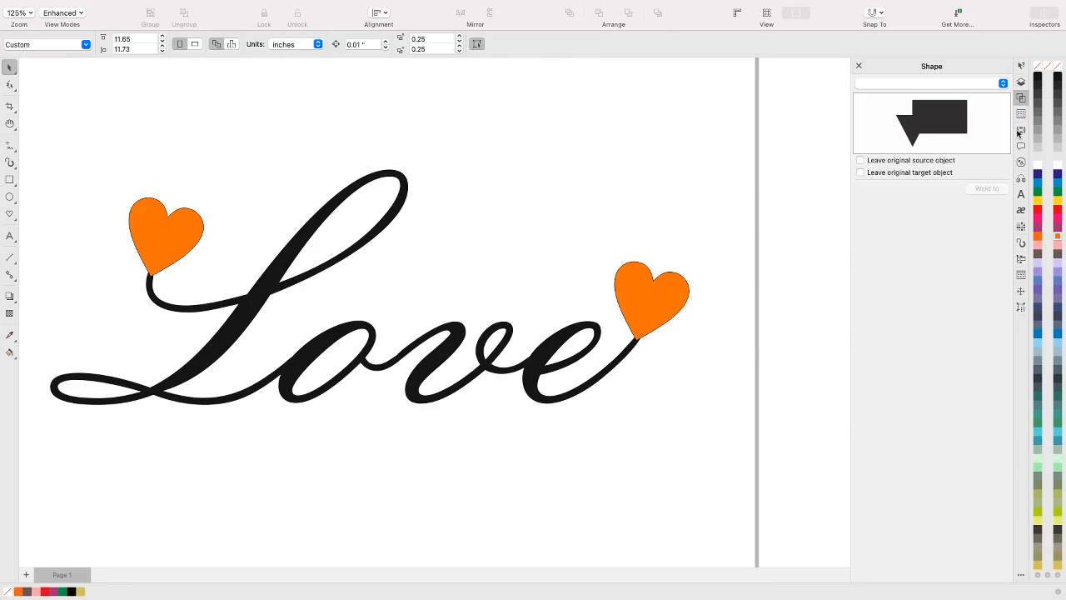
Group the hidden curves and hidden artistic text listed below the Love curve on Layer 1
click(1021, 83)
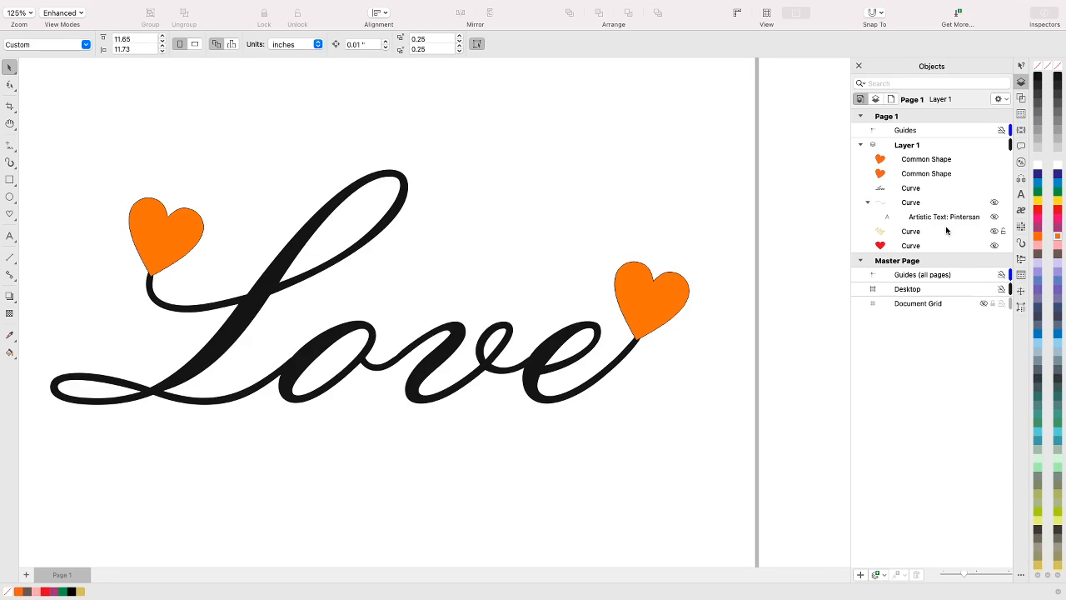
click(921, 205)
shift+click(930, 247)
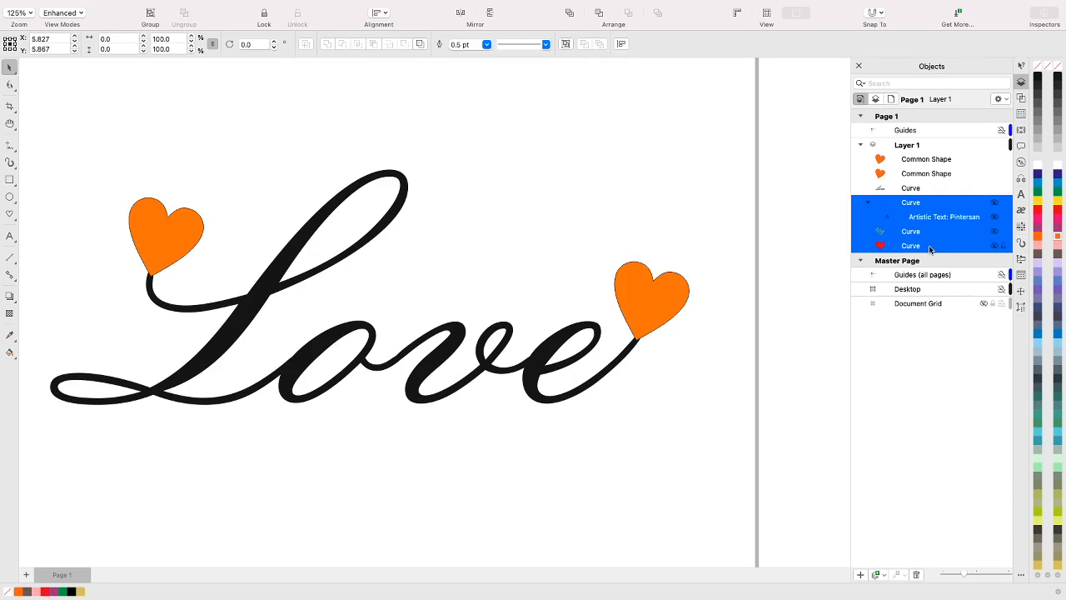
key(super+g)
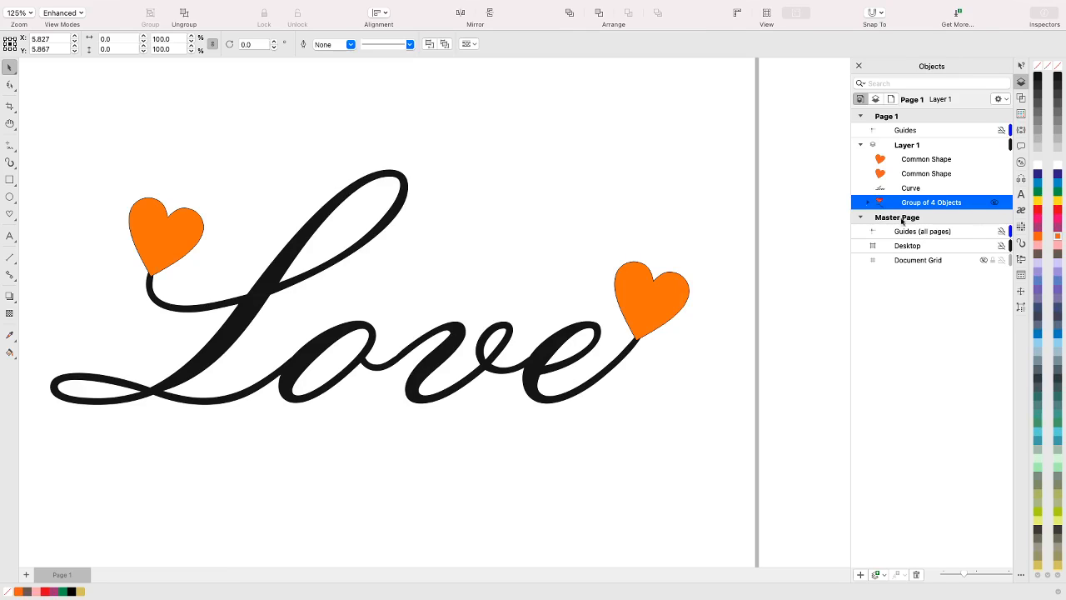
Select the heart on the e's tail from the layer's objects and shift it about 0.01" downward
click(928, 190)
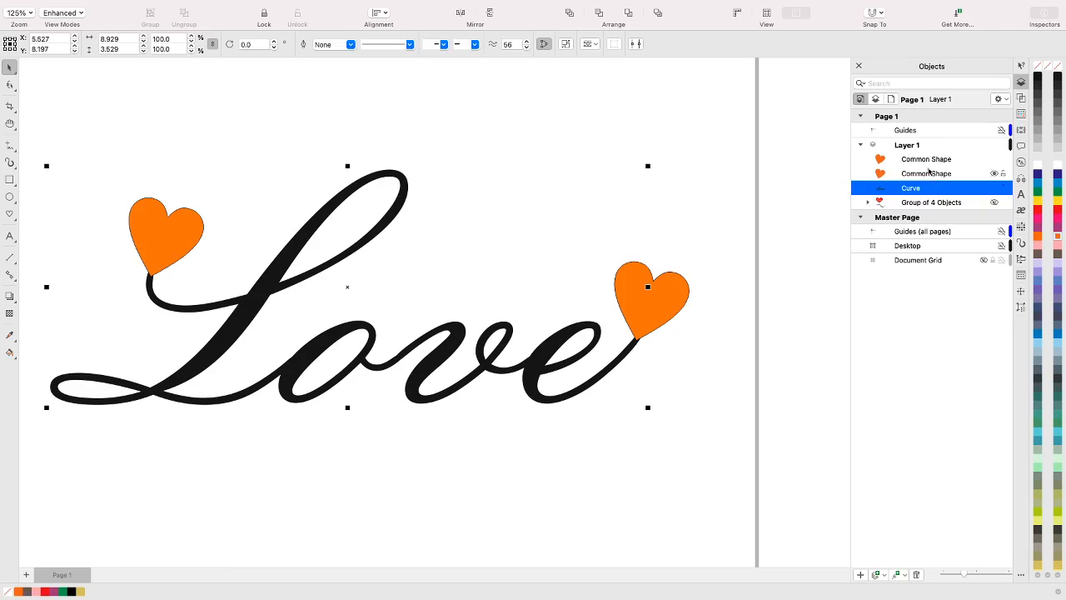
shift+click(930, 160)
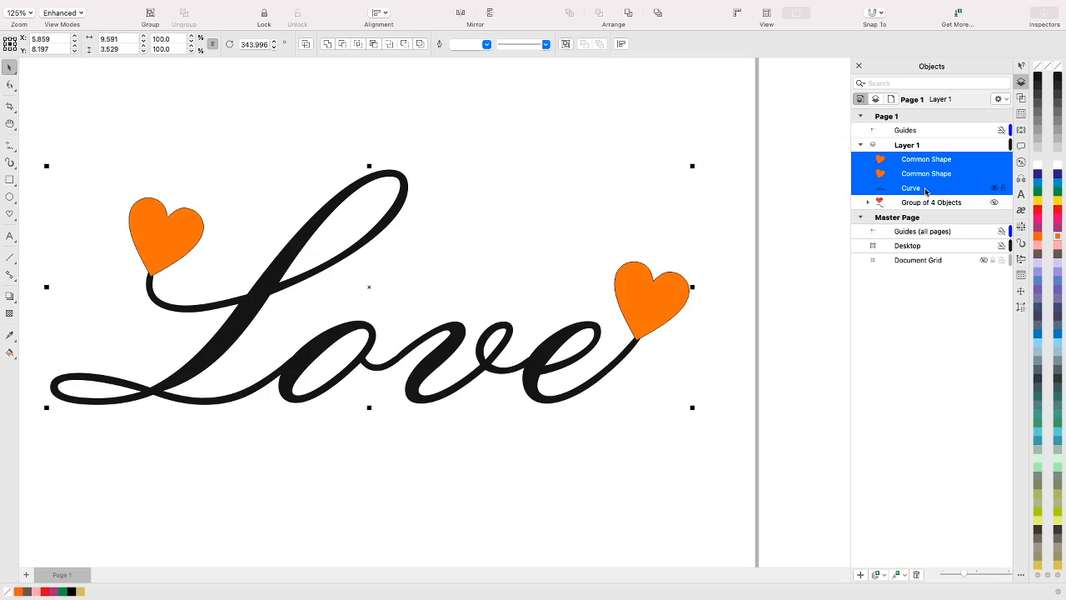
click(939, 175)
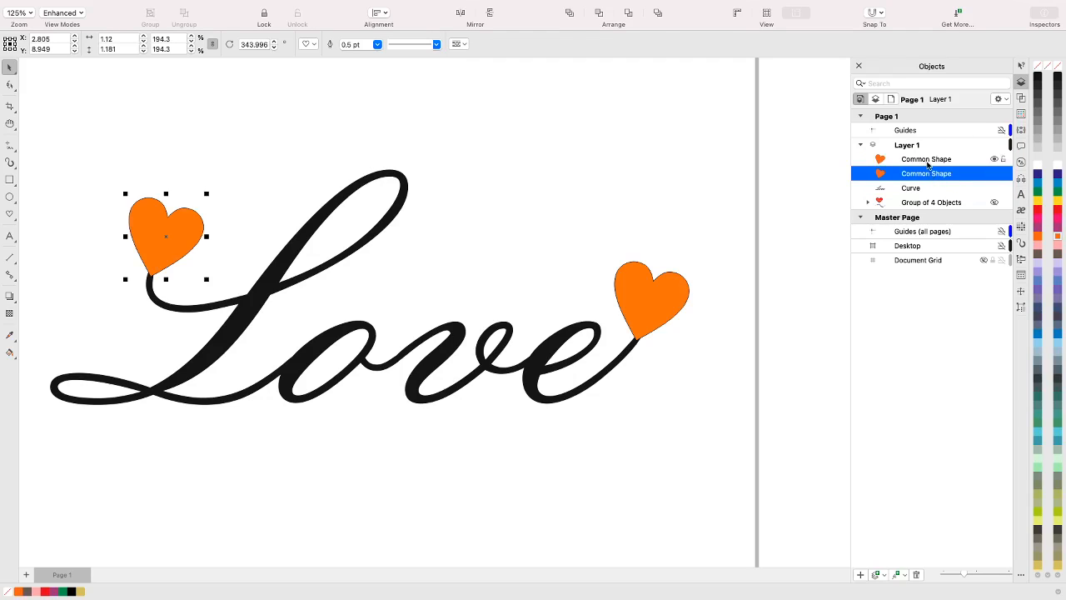
click(928, 163)
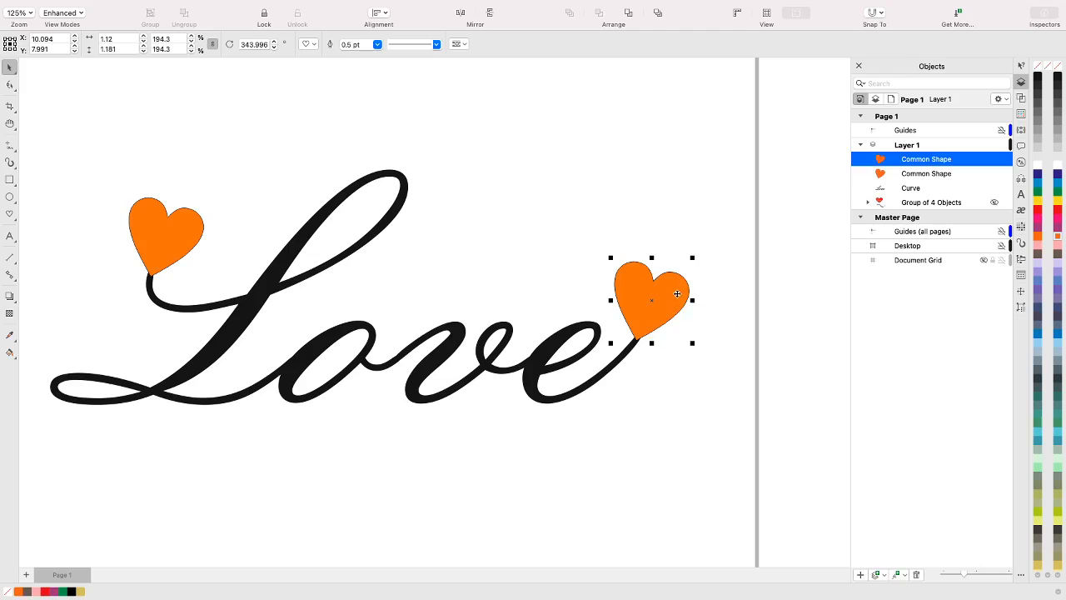
mouse_move(677, 294)
mouse_down()
mouse_move(595, 278)
mouse_move(644, 219)
mouse_move(623, 248)
mouse_move(674, 314)
mouse_move(673, 292)
mouse_up()
Examine the General, Display and Edit pages of the CorelDRAW preferences and the Document preferences, and close them without saving
mouse_move(280, 3)
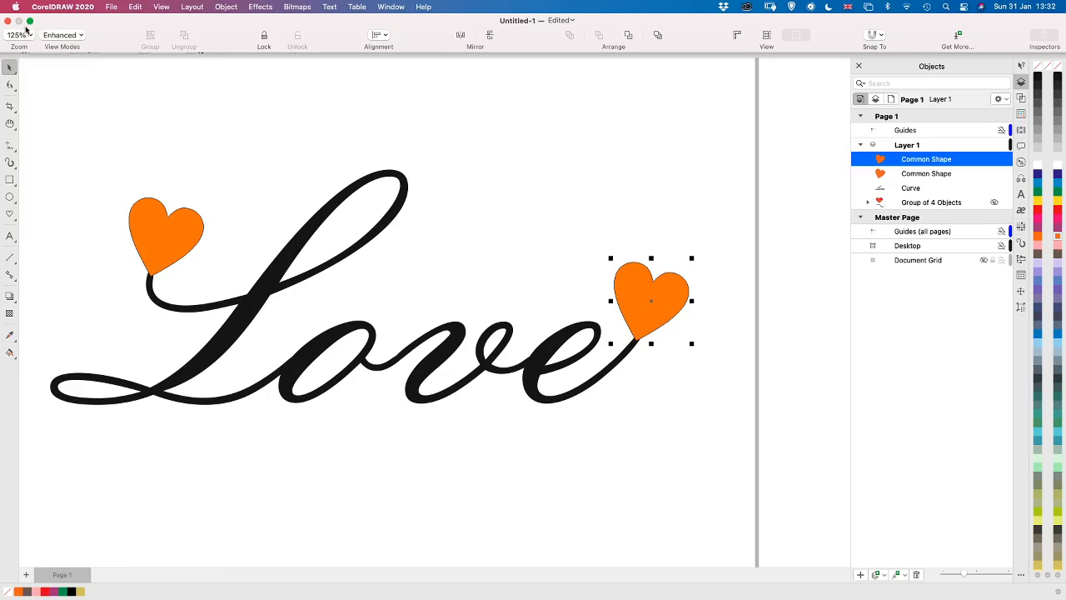
click(74, 9)
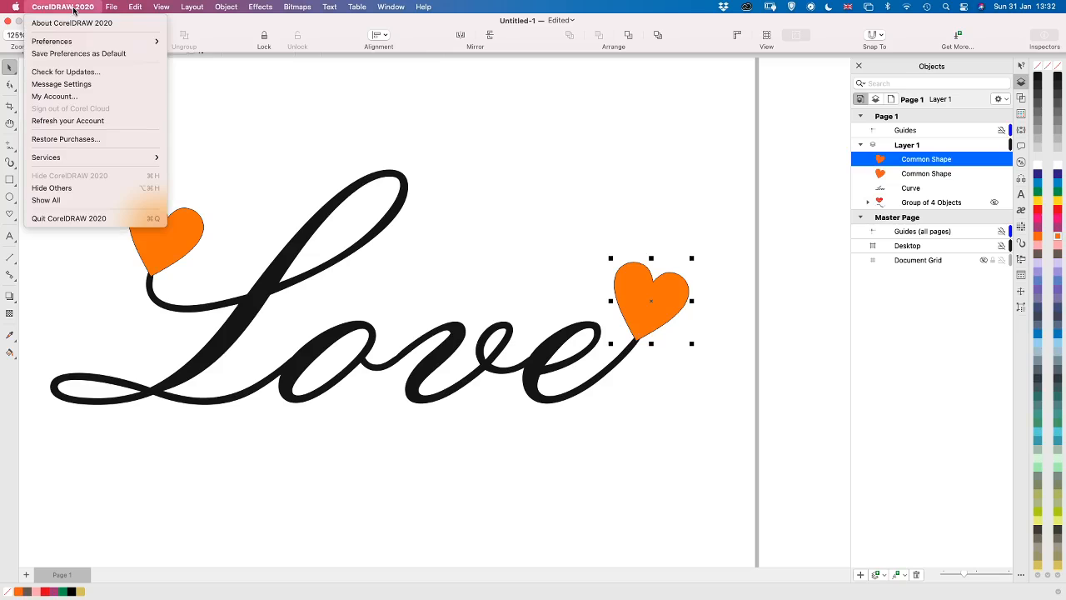
mouse_move(155, 47)
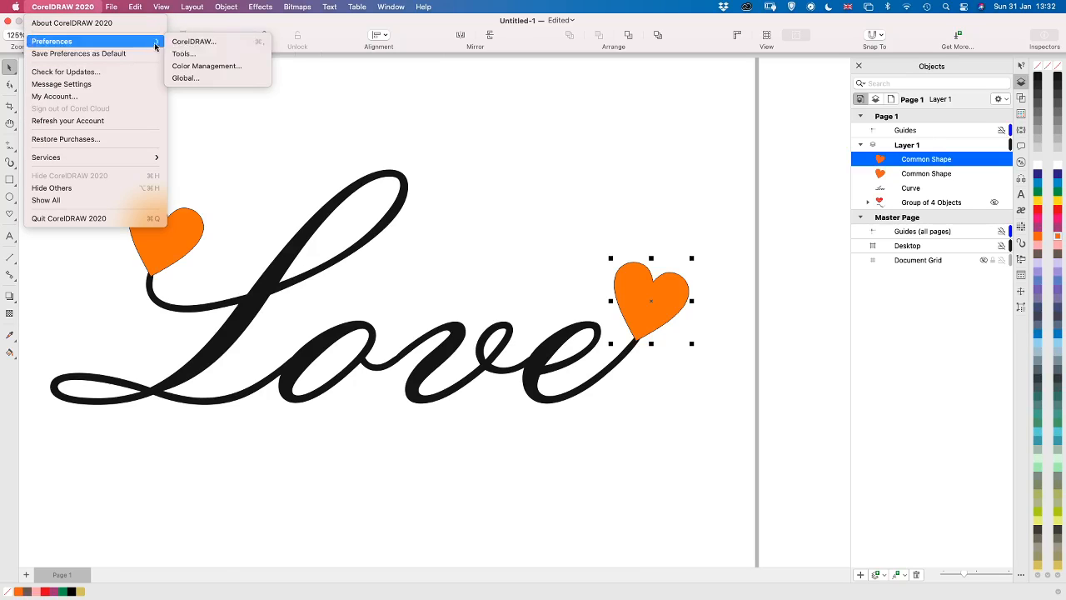
click(195, 41)
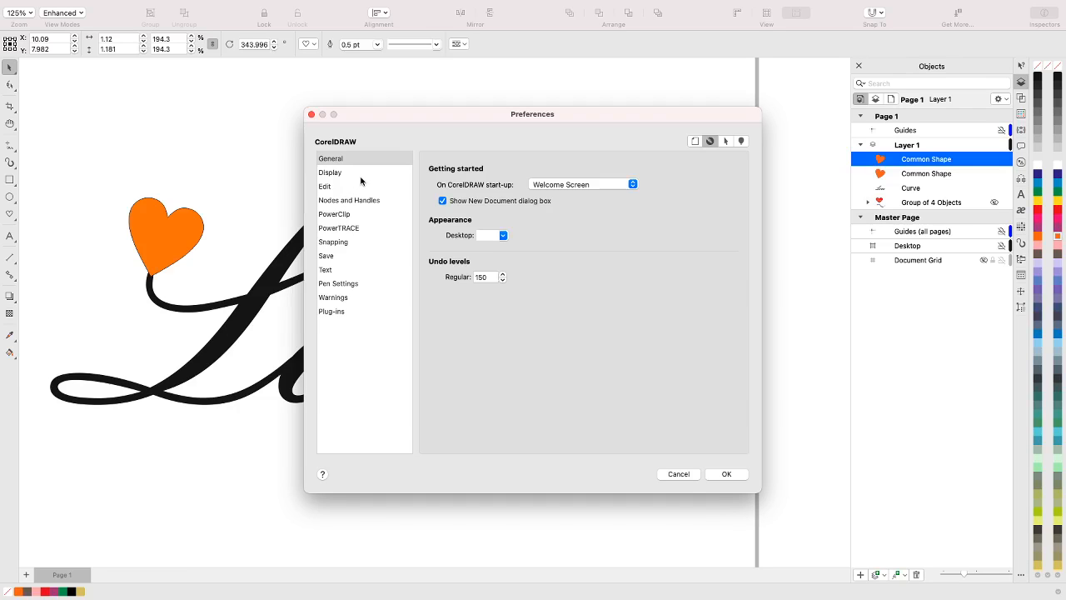
click(360, 174)
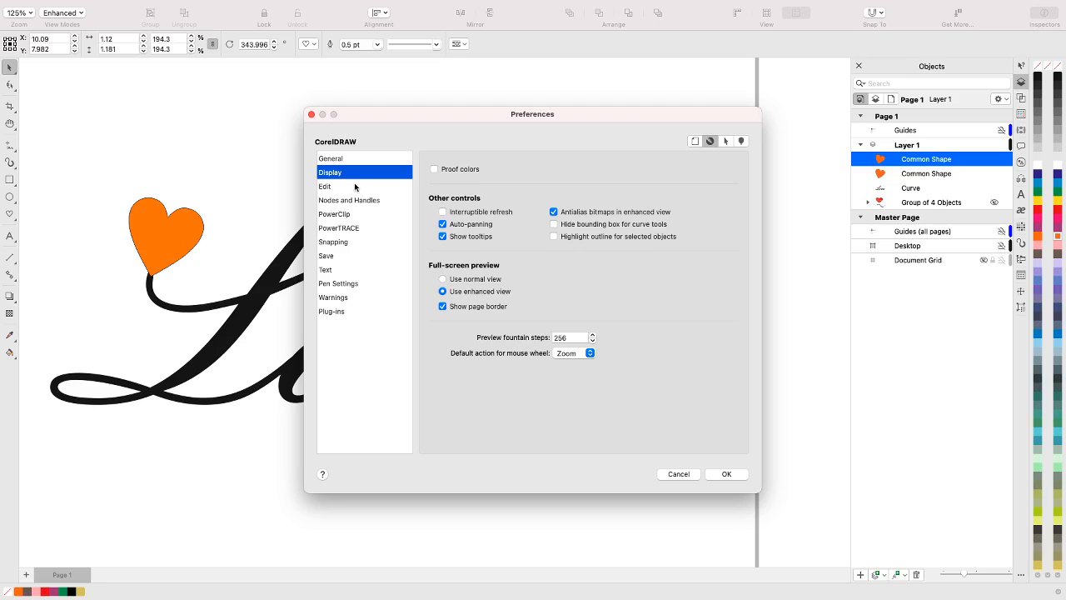
click(360, 186)
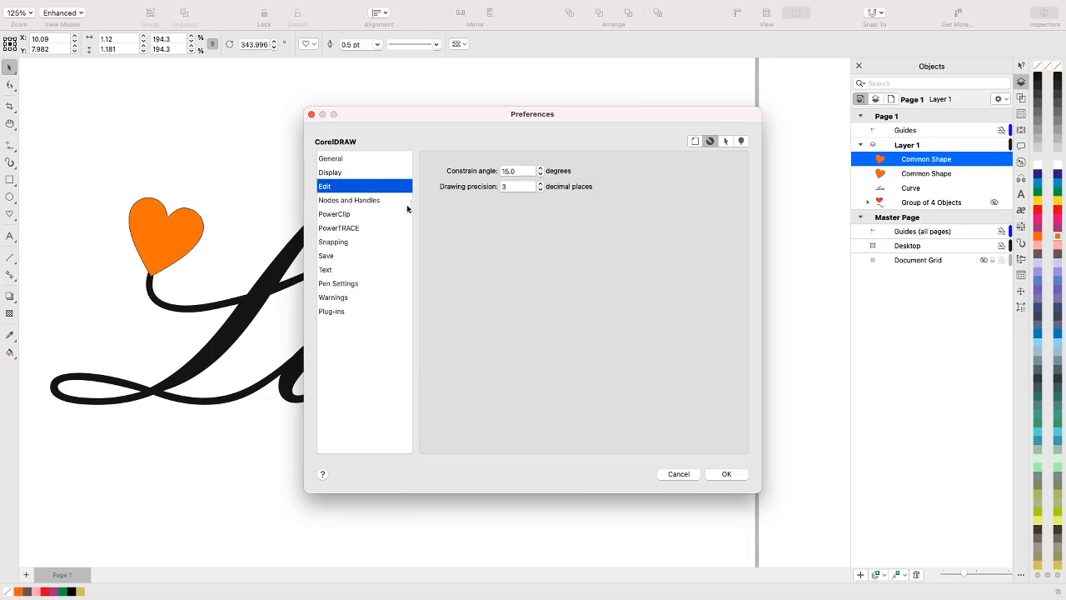
click(349, 175)
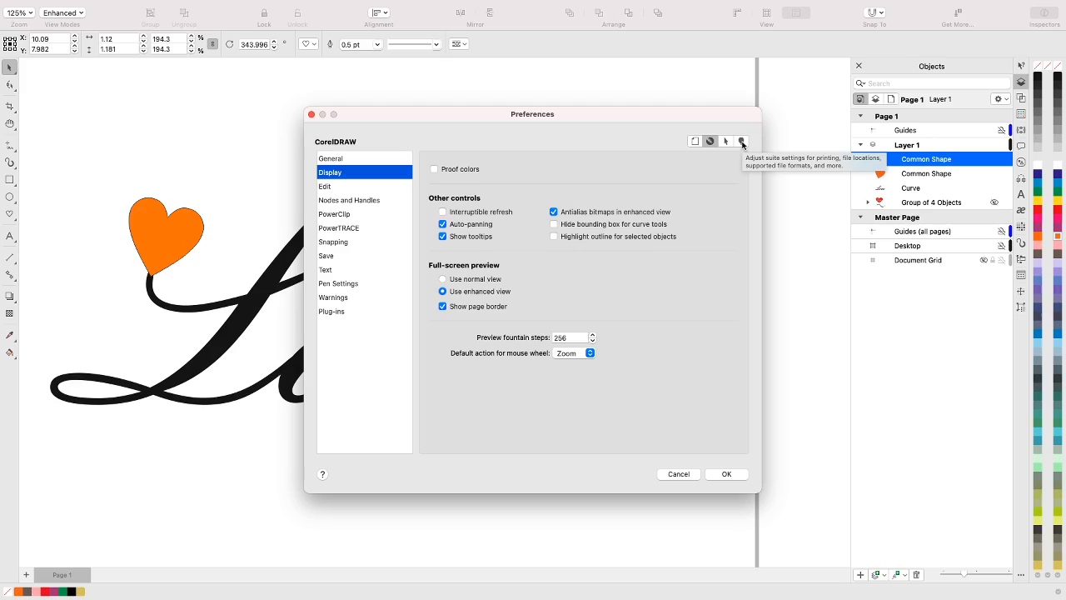
click(695, 142)
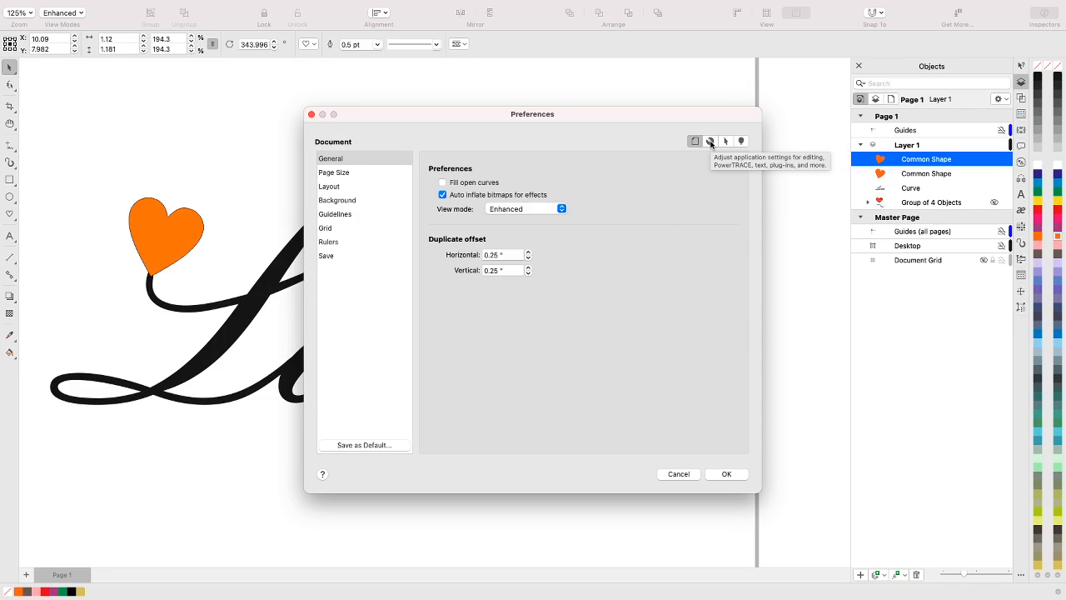
click(710, 143)
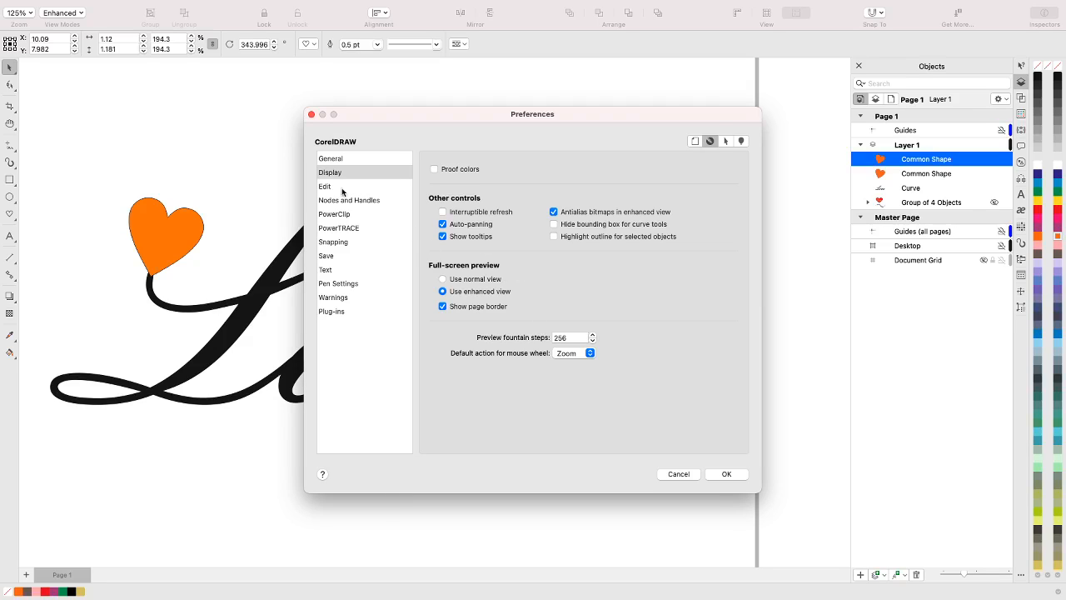
click(354, 162)
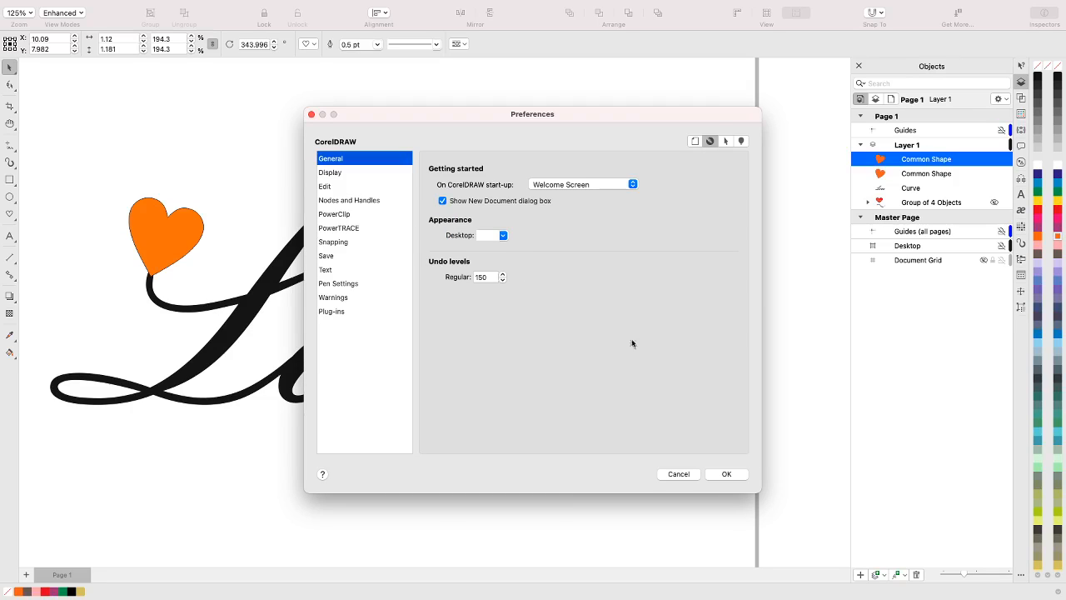
click(679, 474)
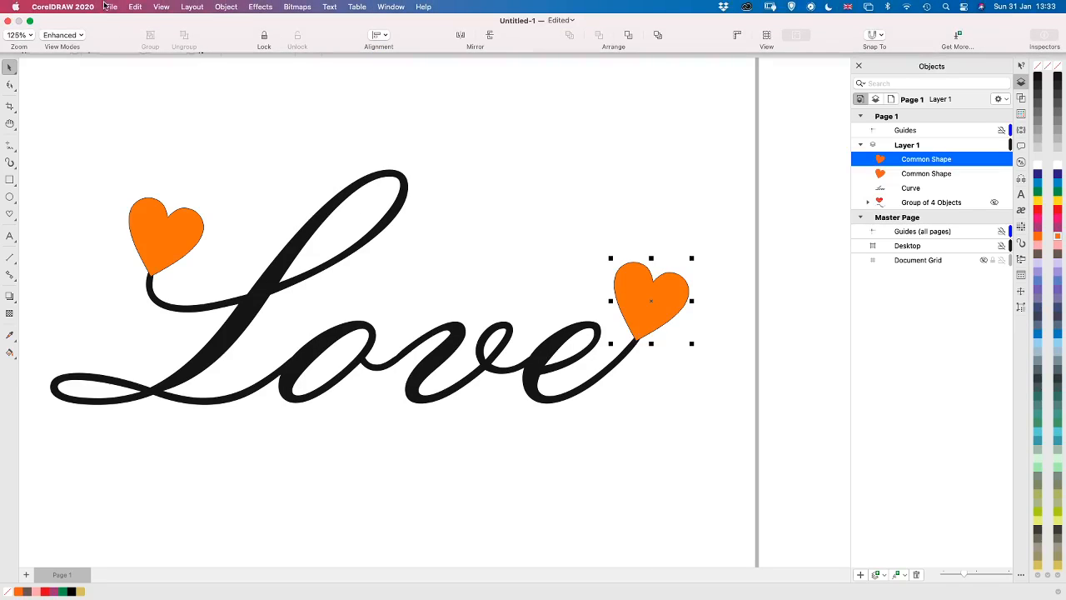
Examine the toolbar customization options, including the choices for showing icons and text, and close them
click(136, 7)
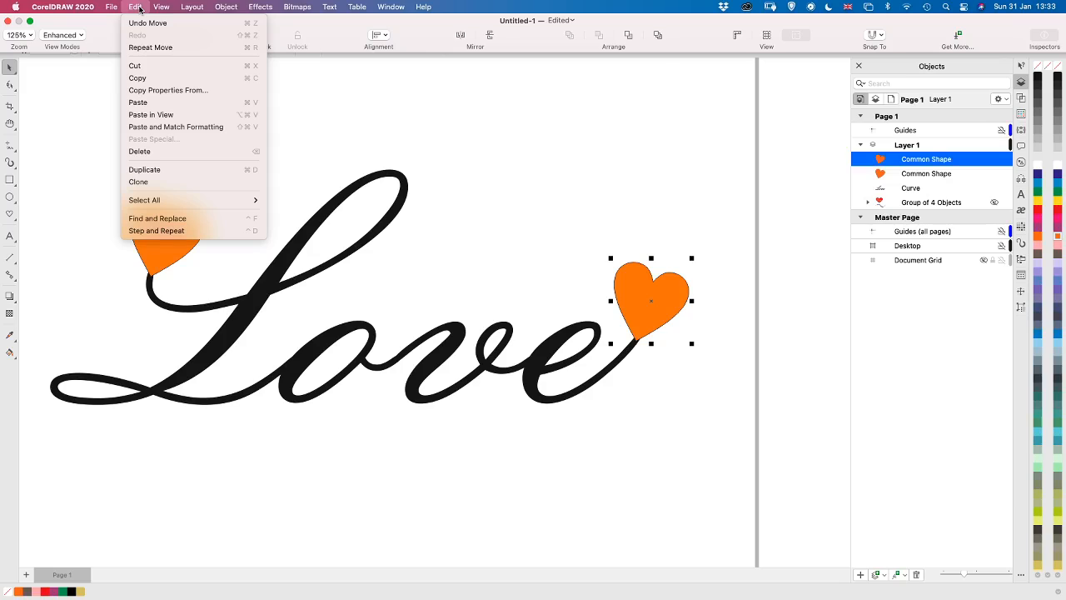
mouse_move(160, 7)
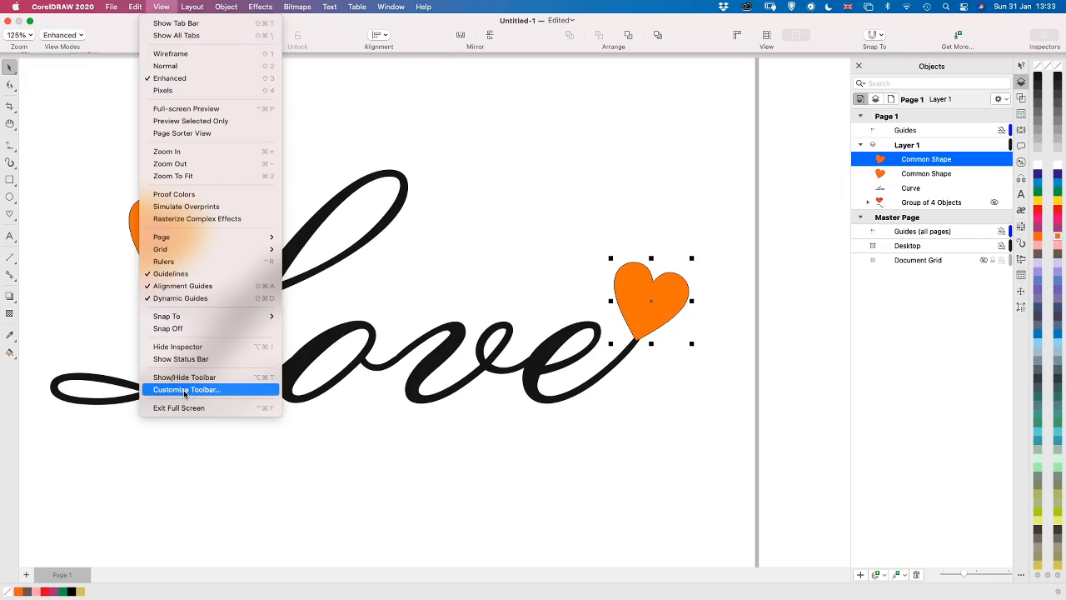
click(185, 389)
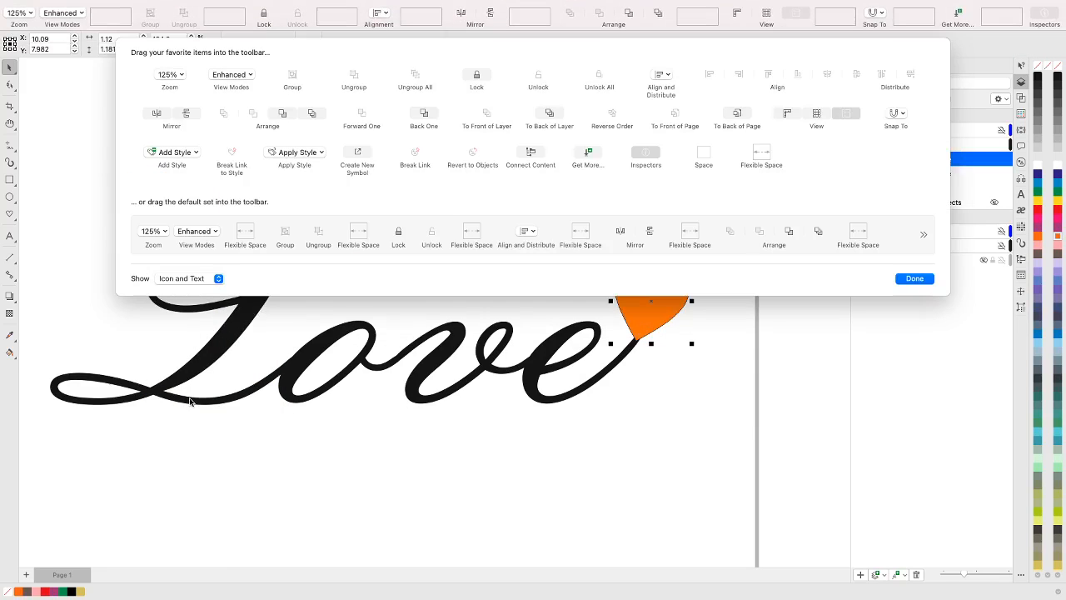
click(218, 280)
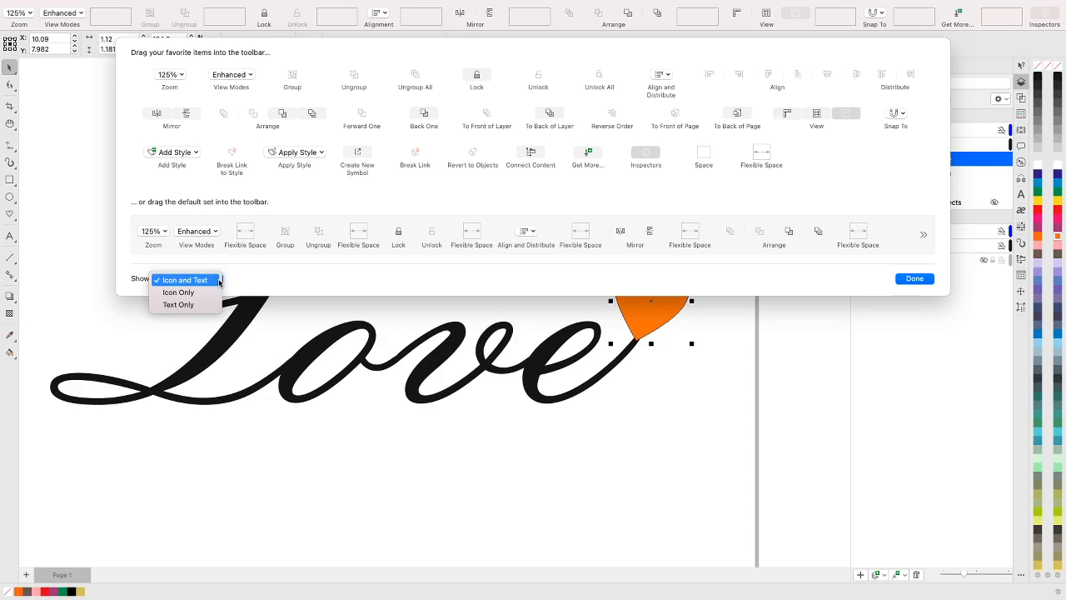
click(230, 283)
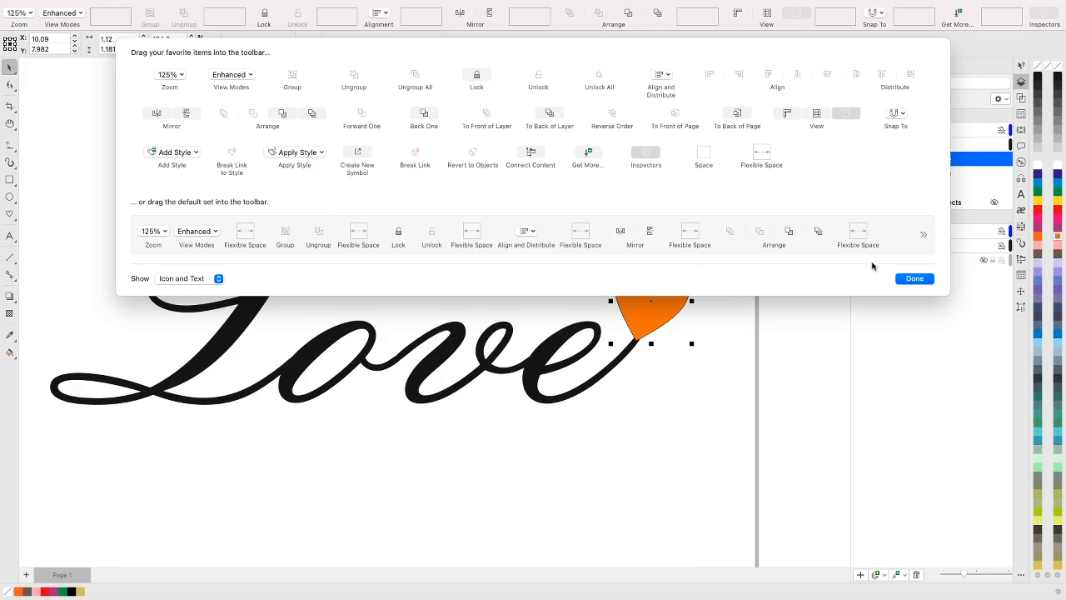
click(913, 281)
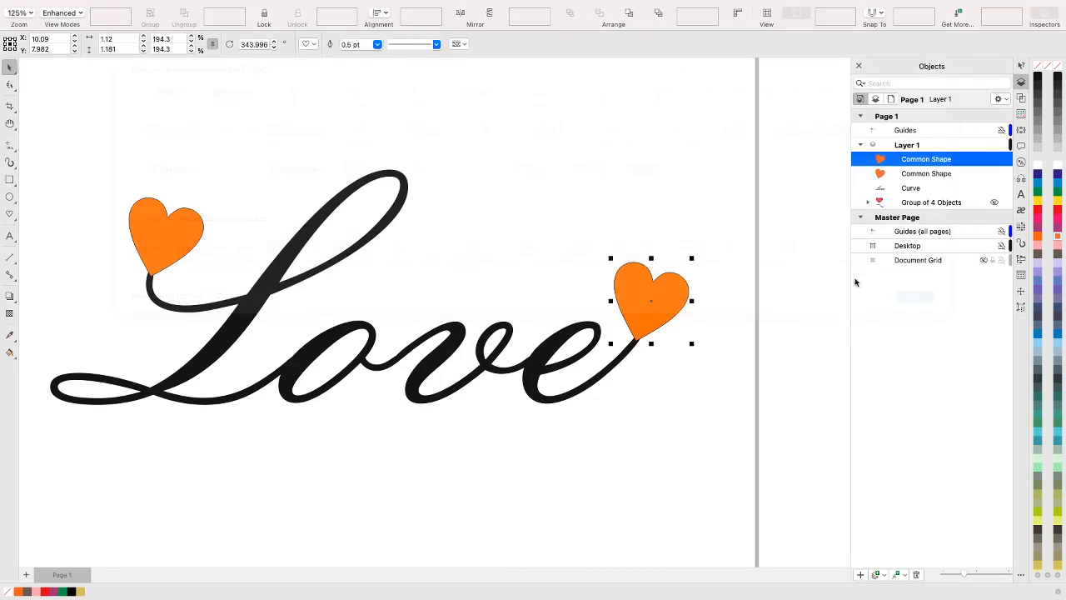
mouse_move(233, 5)
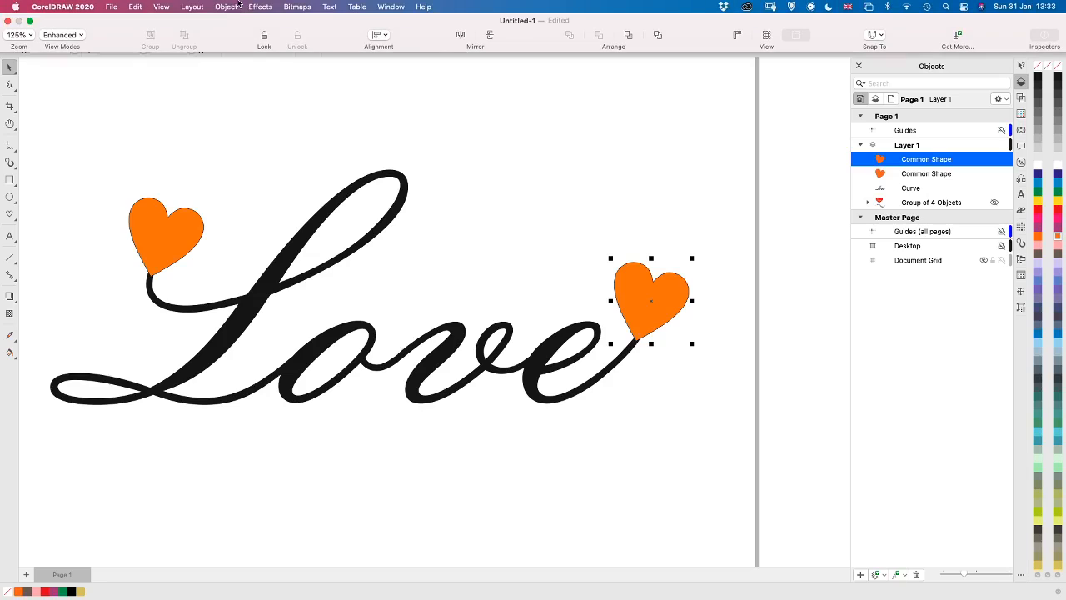
click(156, 8)
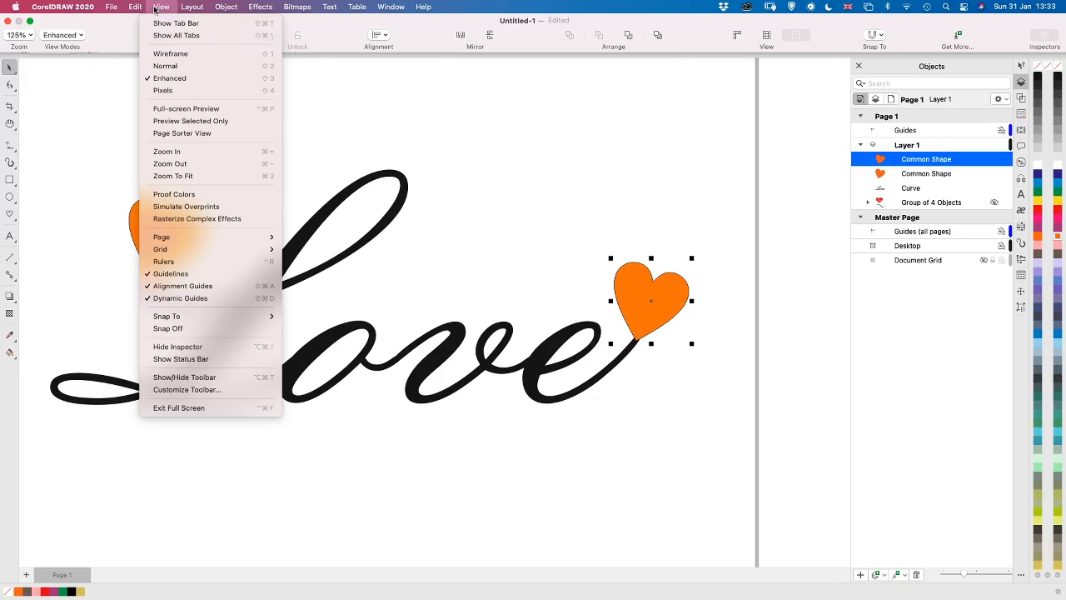
click(156, 8)
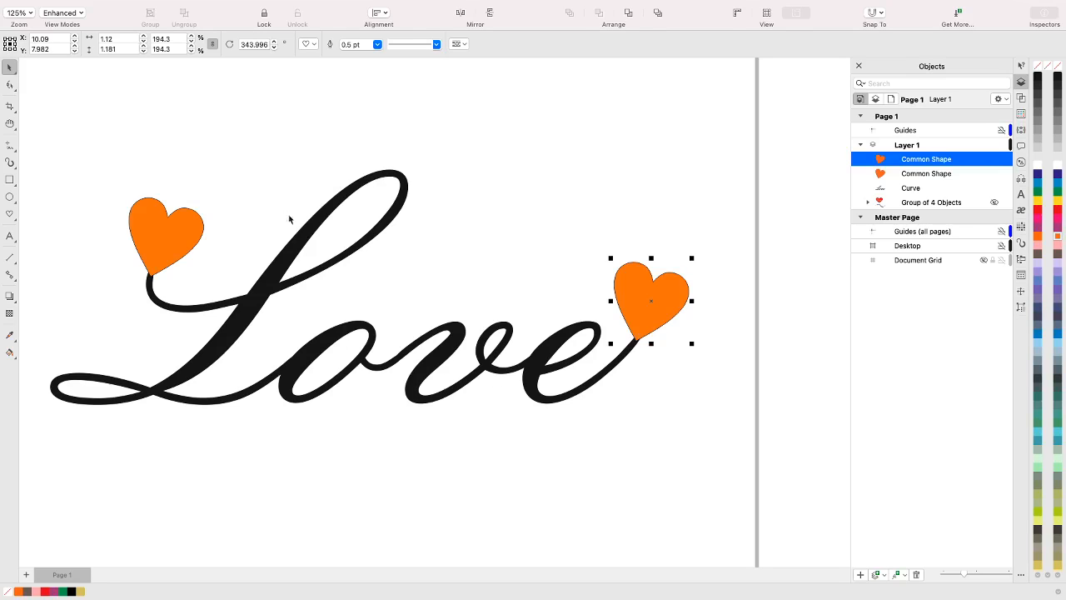
Weld both orange hearts to the Love lettering, using the lettering as the target object
click(51, 112)
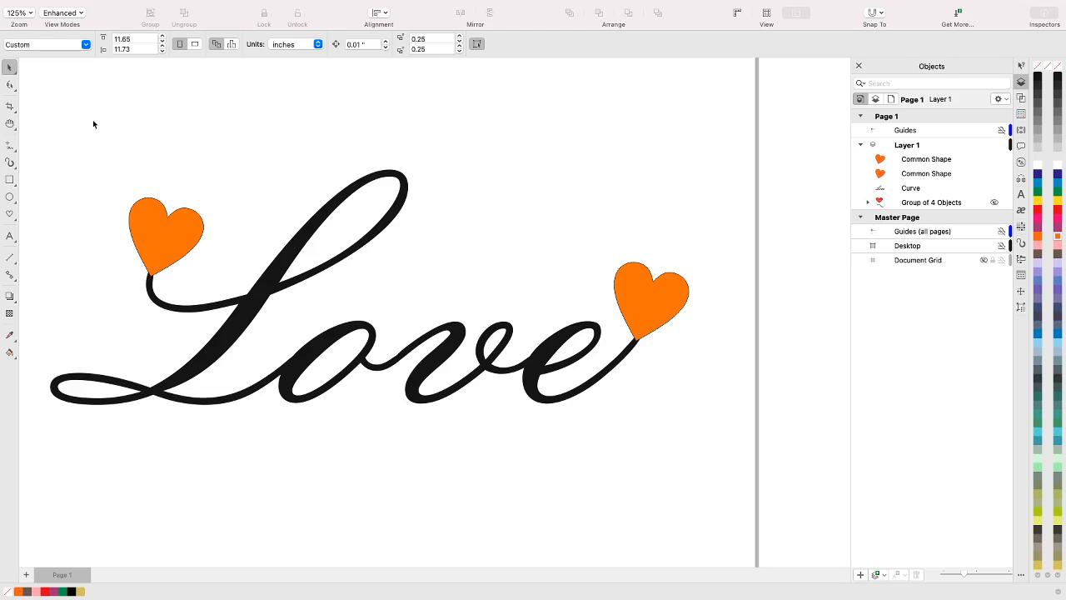
scroll(100, 124, down, 2)
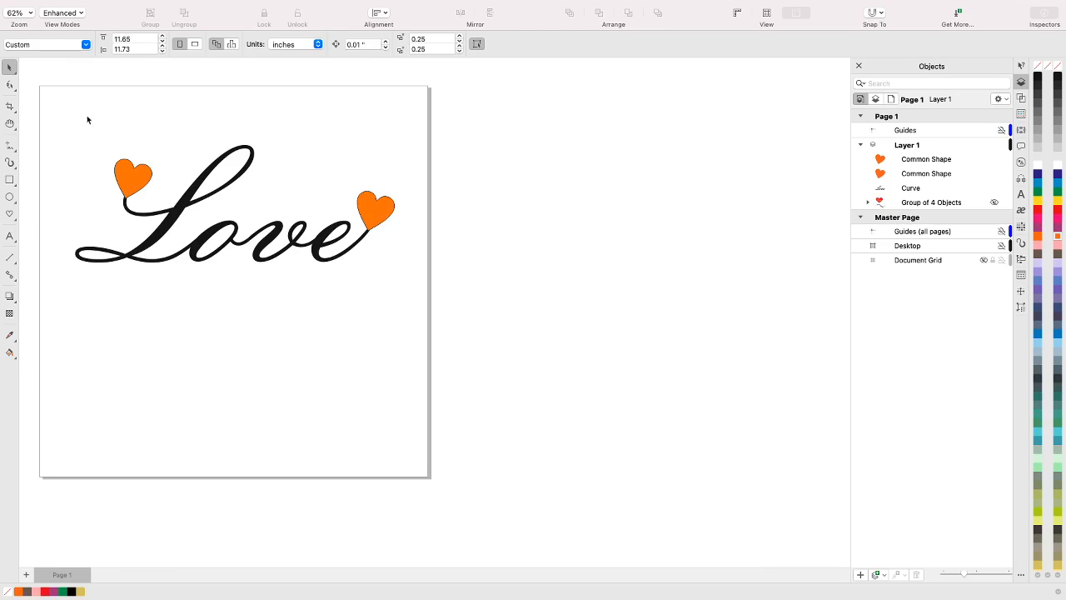
drag(49, 110, 501, 306)
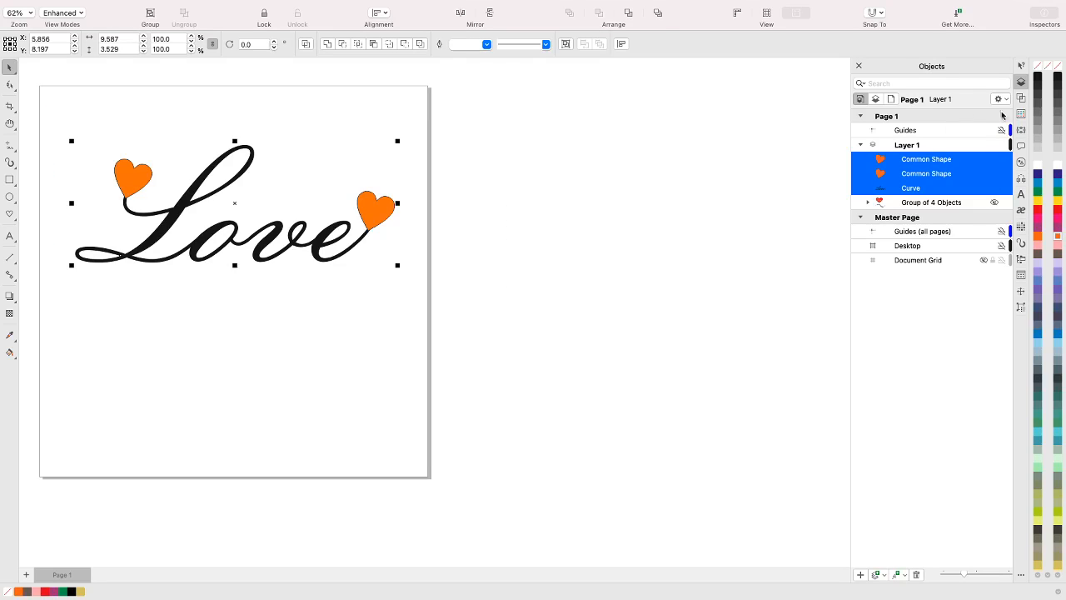
click(1023, 99)
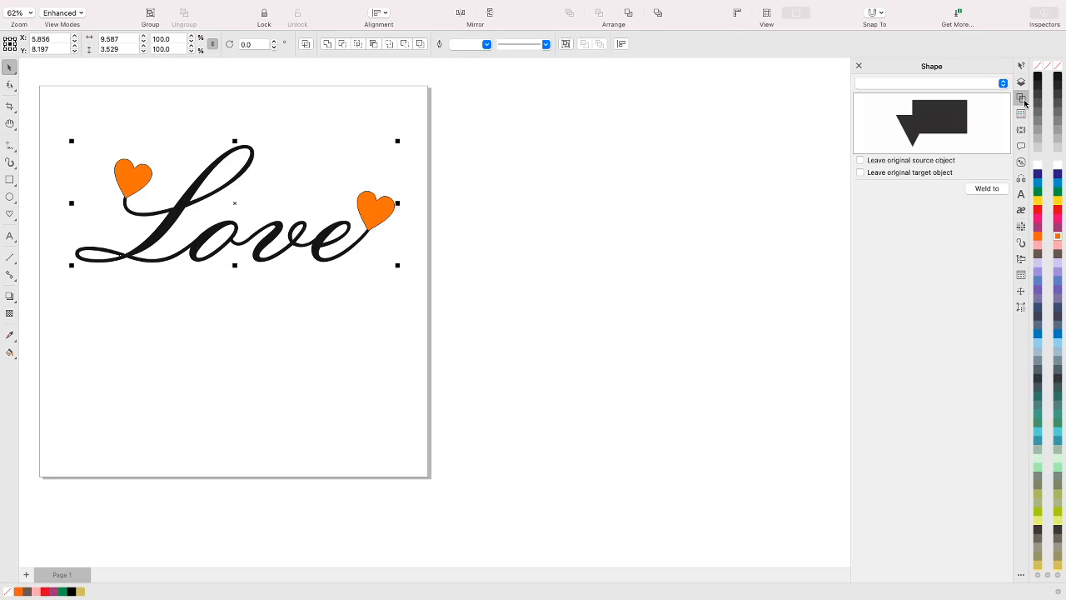
click(1003, 83)
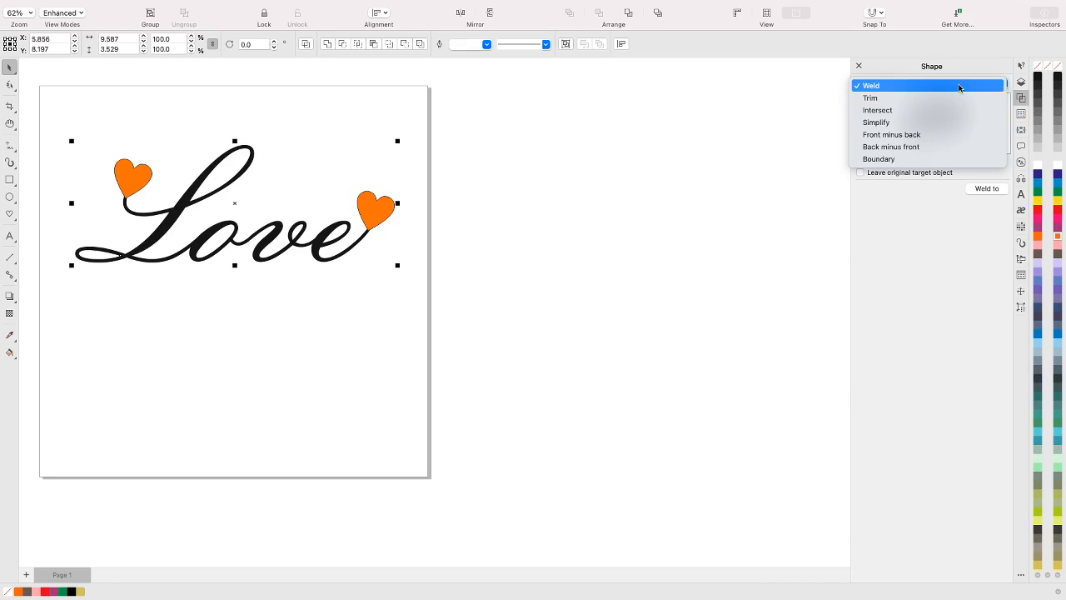
click(959, 87)
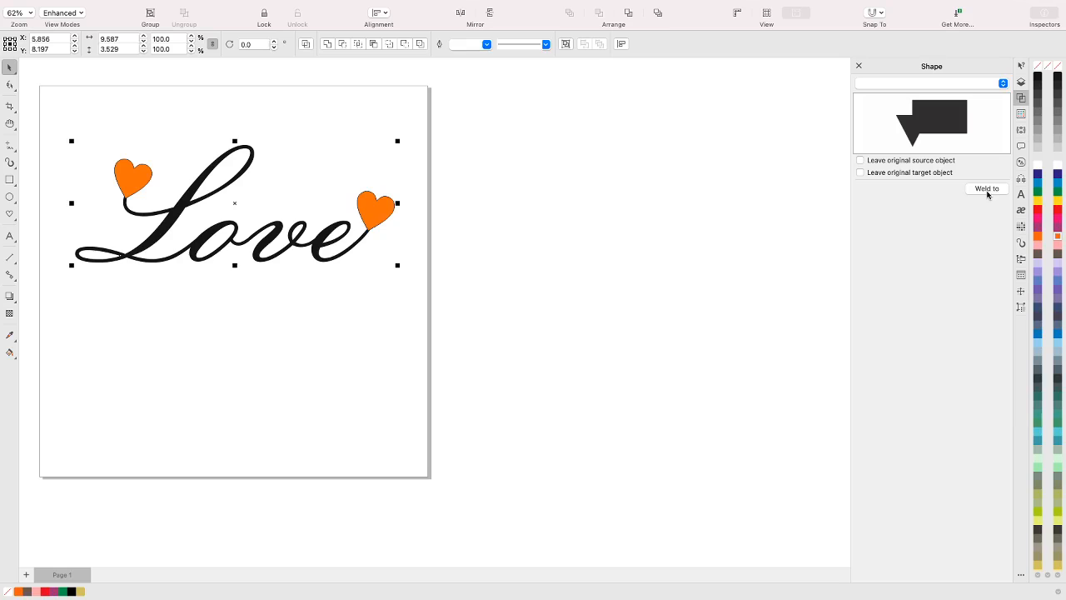
click(988, 189)
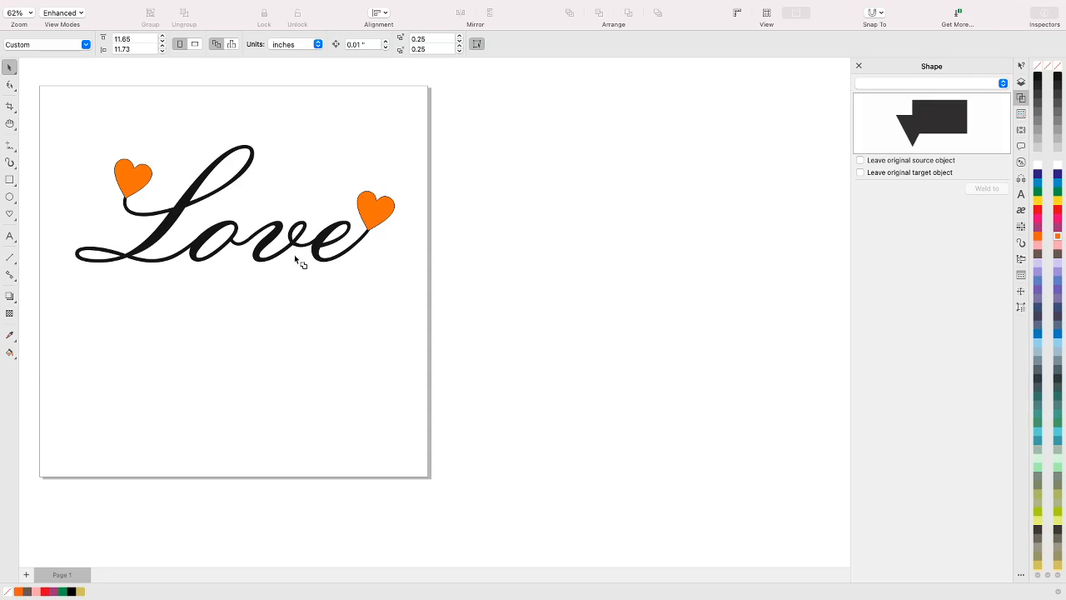
click(319, 245)
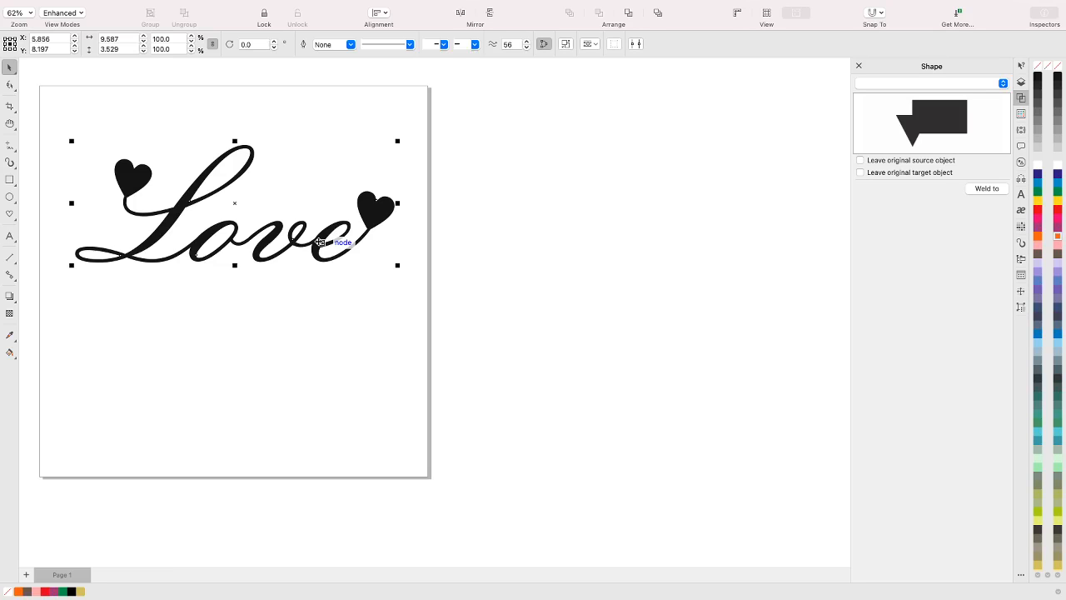
Draw a 3-Point Curve arching over the lettering from the L's heart to the e's heart, about 7.24" wide and 2.08" high
scroll(248, 246, down, 4)
scroll(246, 248, up, 3)
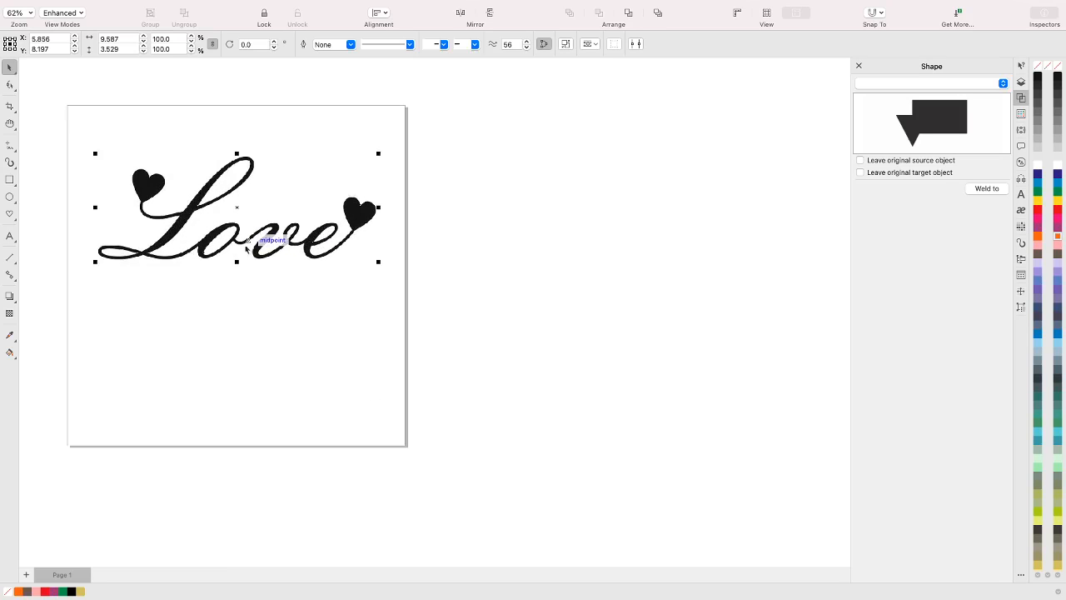
scroll(171, 78, up, 4)
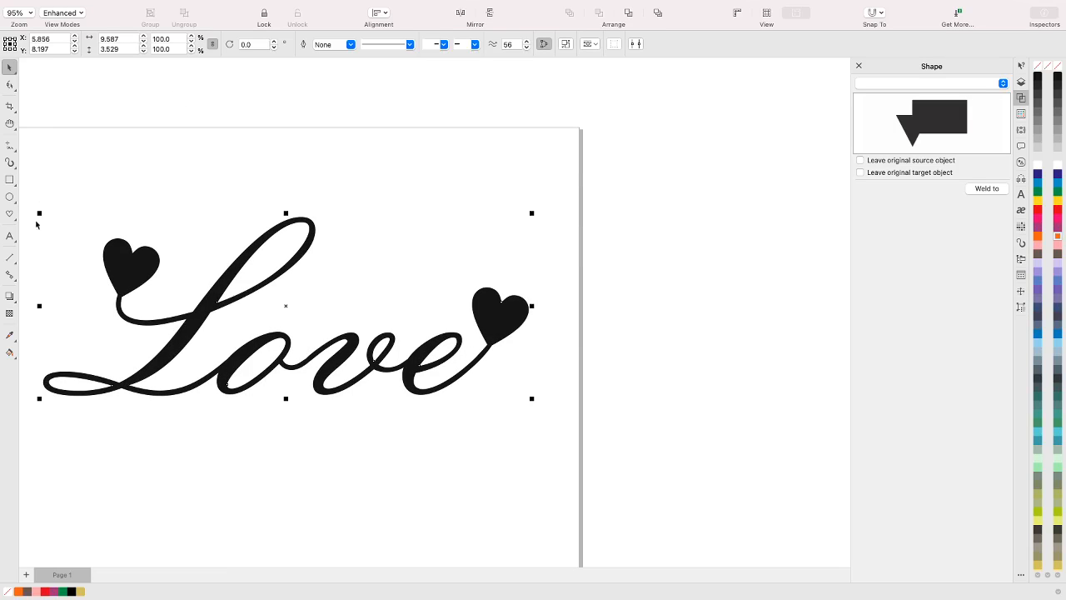
click(15, 153)
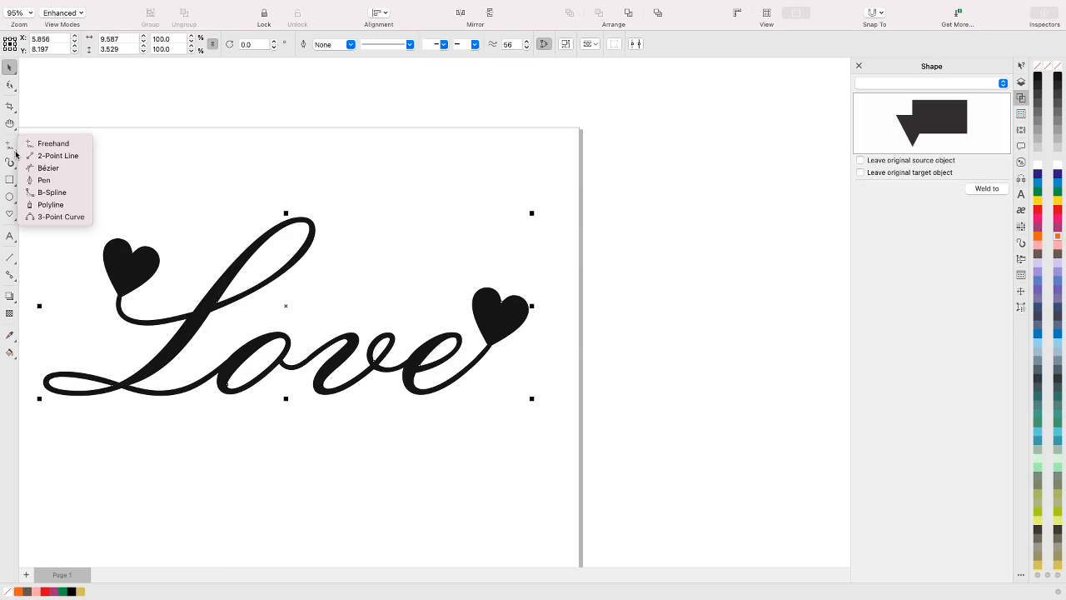
click(49, 217)
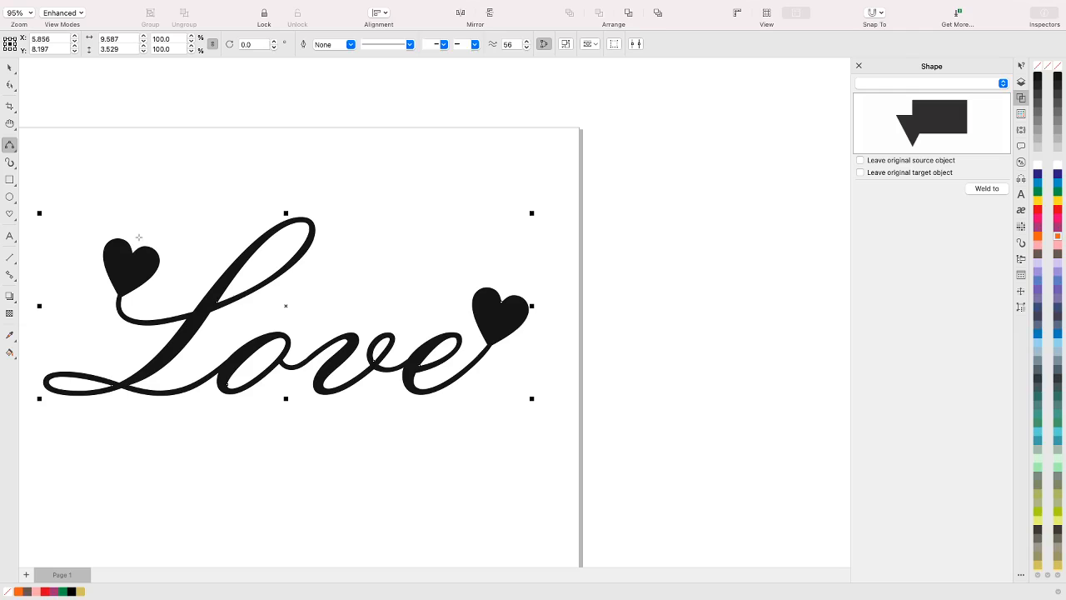
drag(139, 235, 504, 284)
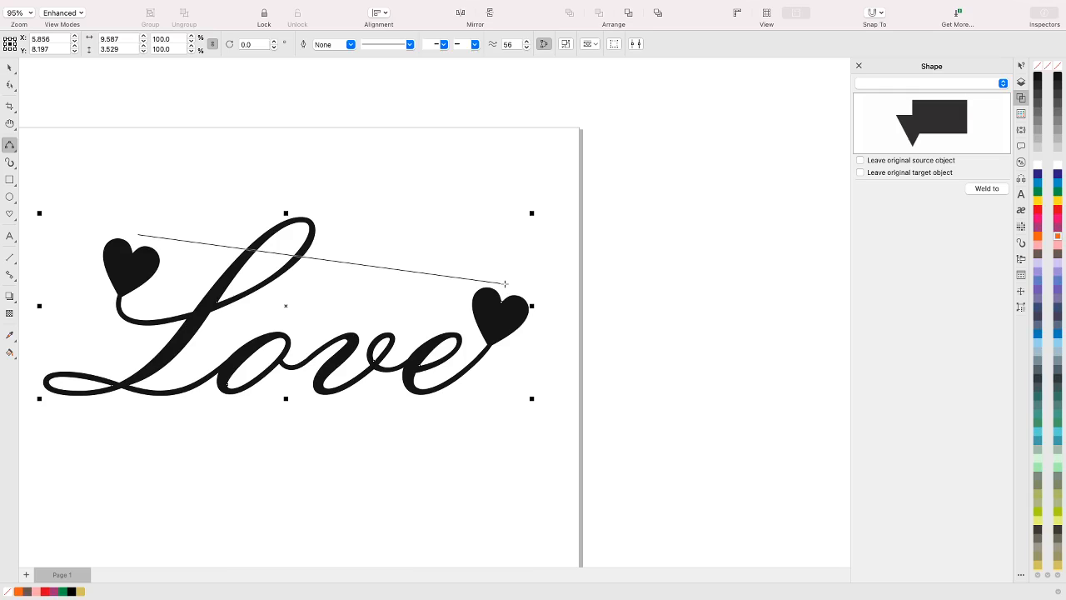
drag(504, 284, 504, 282)
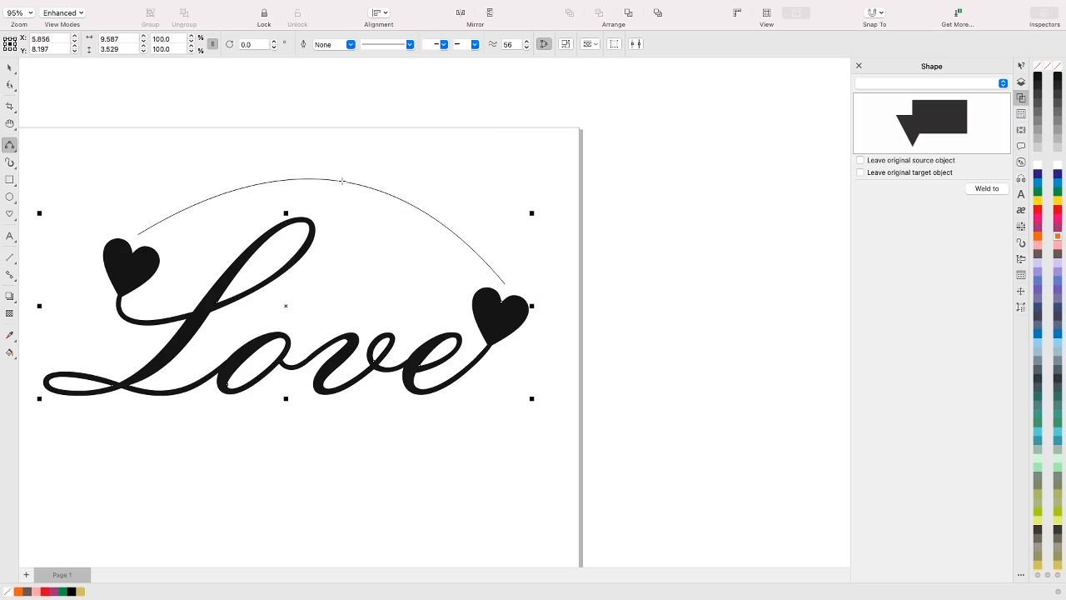
click(342, 180)
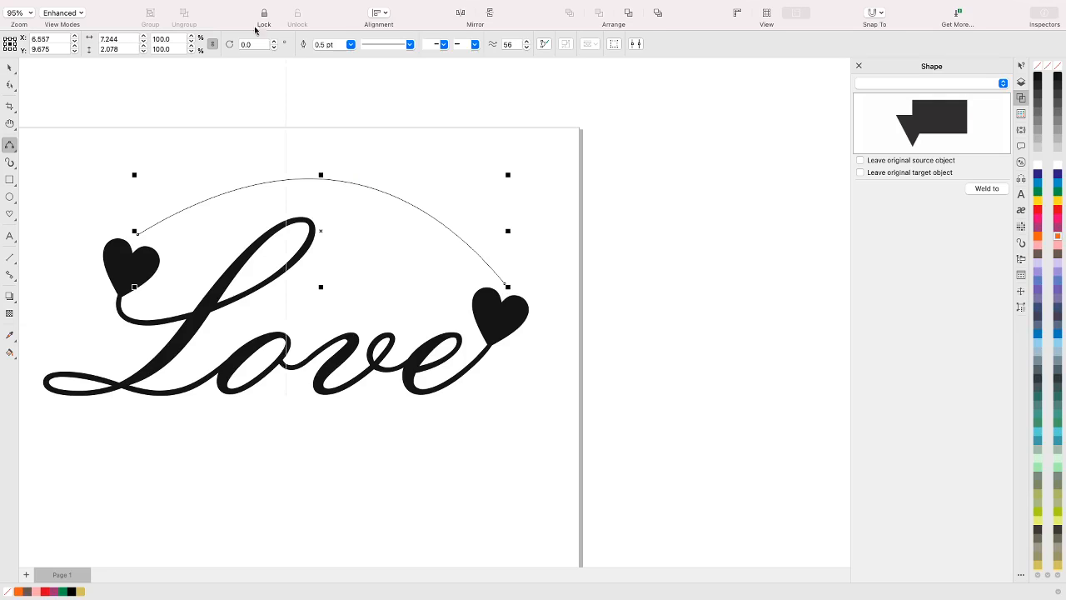
Add the text "Please Be My Valentine" along the arched curve, starting at its end near the L's heart
click(10, 237)
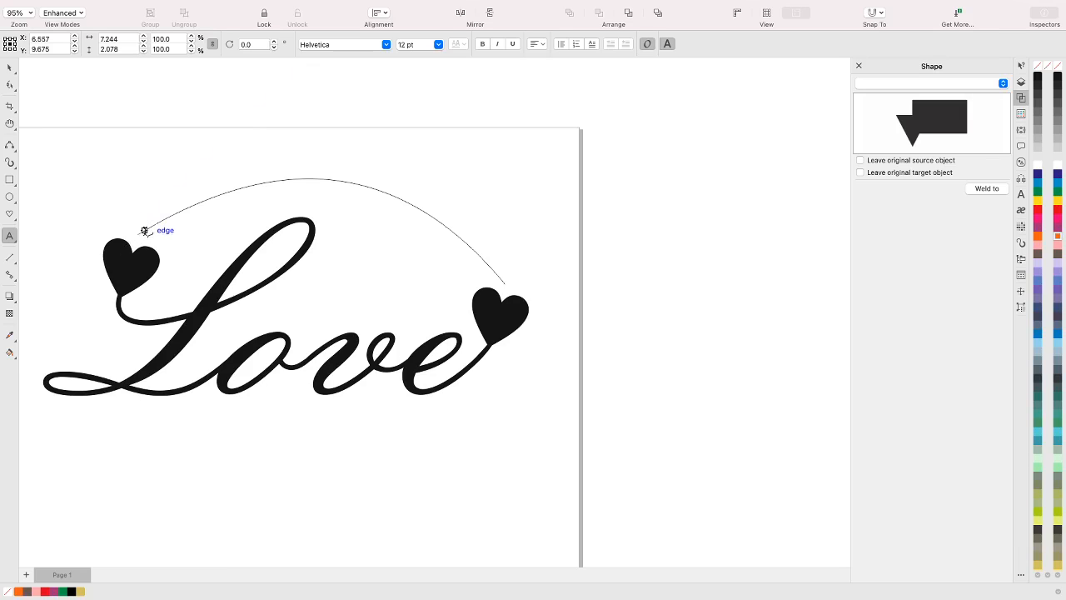
click(144, 230)
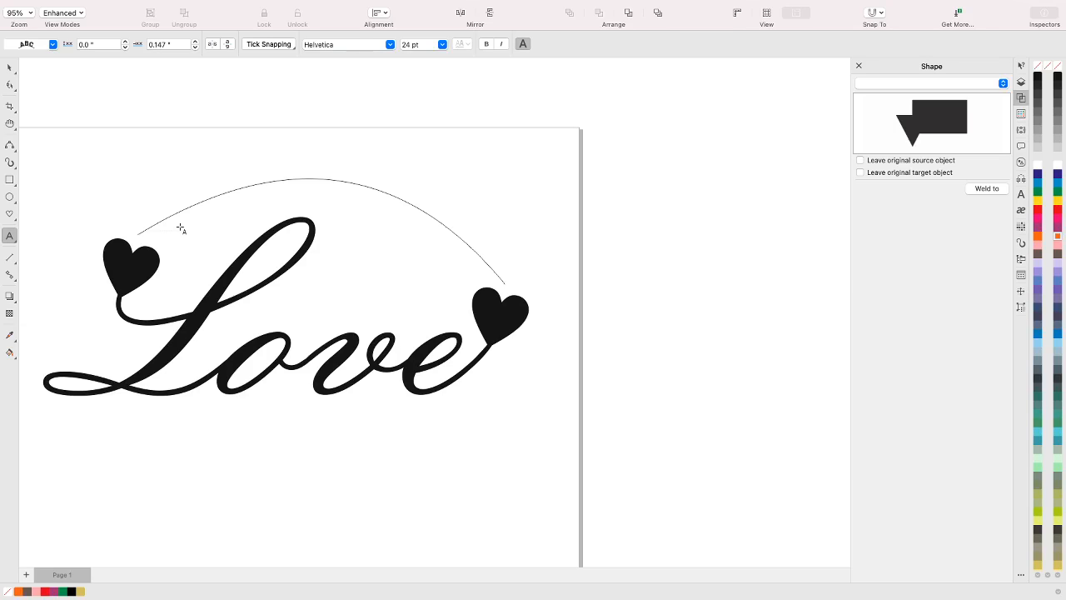
text(Please Be My )
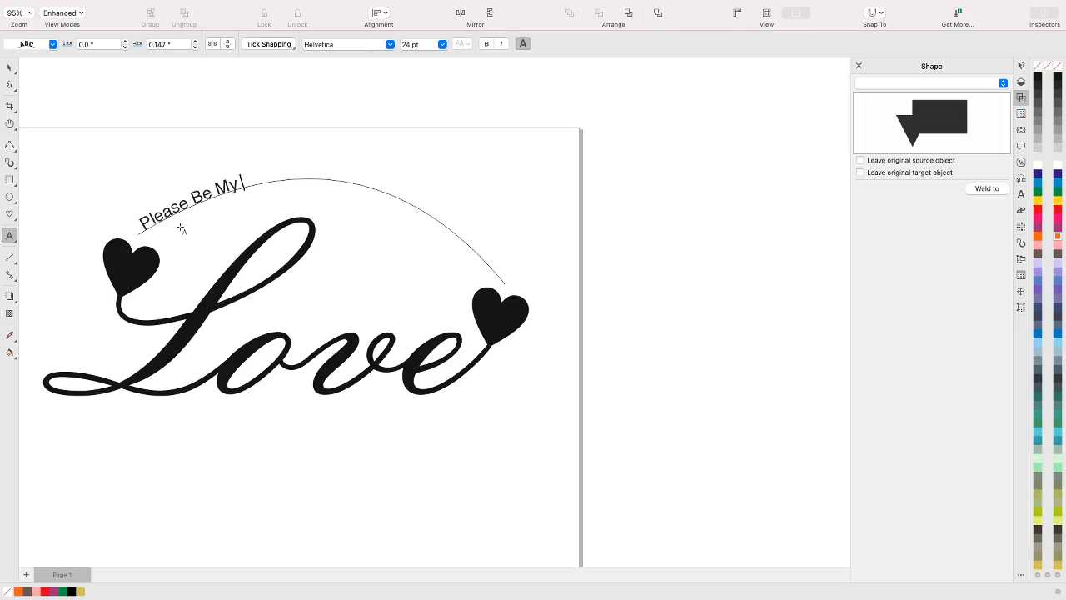
text(Valentine)
key(Escape)
Change the font of the whole "Please Be My Valentine" text to Atlanta (Demi, SemiBold)
drag(314, 174, 138, 213)
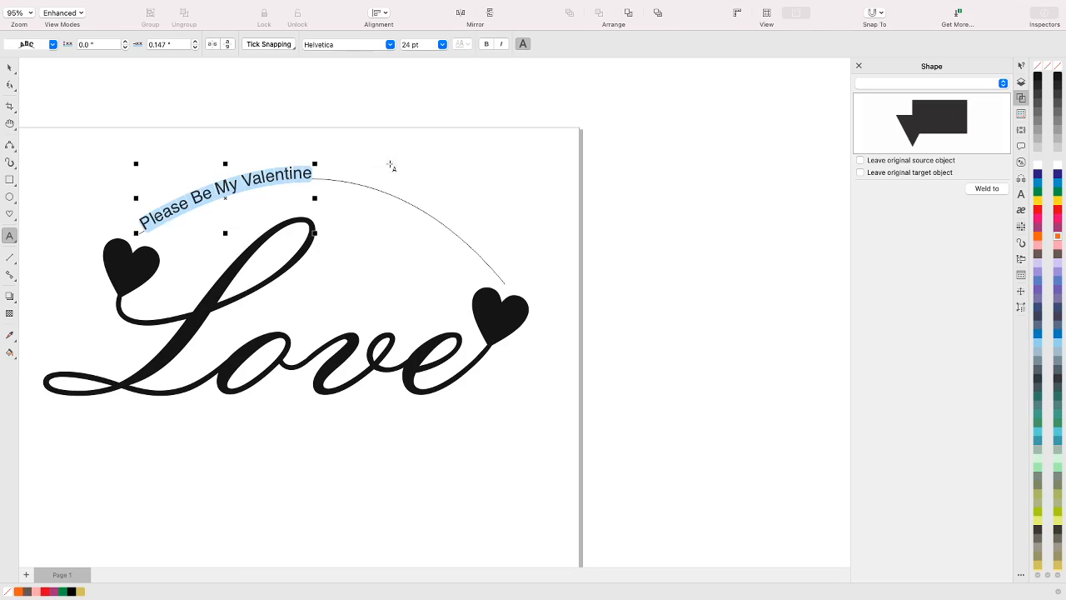
click(388, 44)
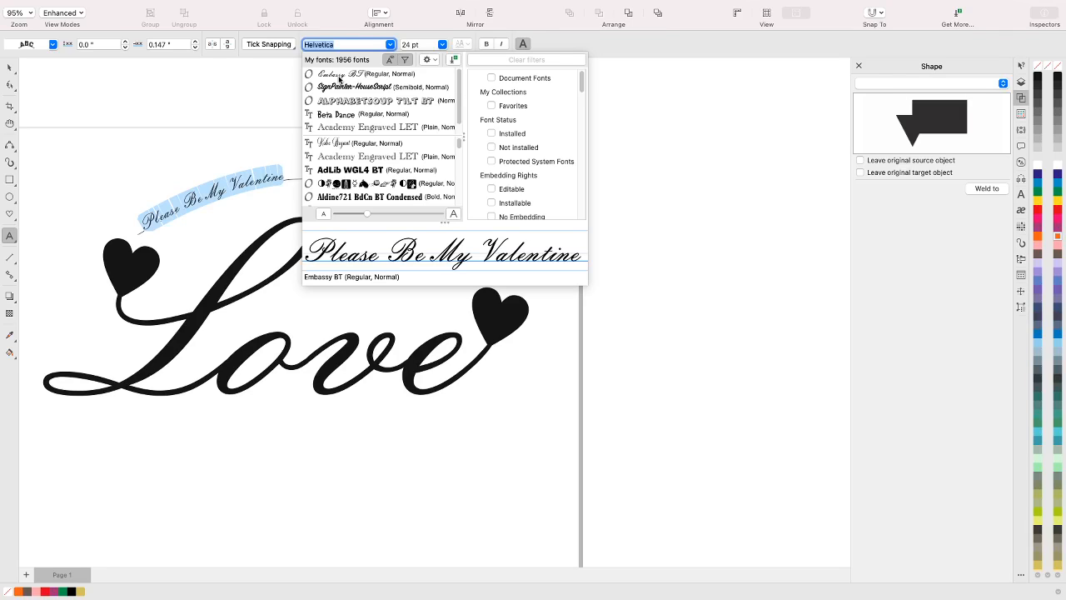
scroll(358, 175, down, 3)
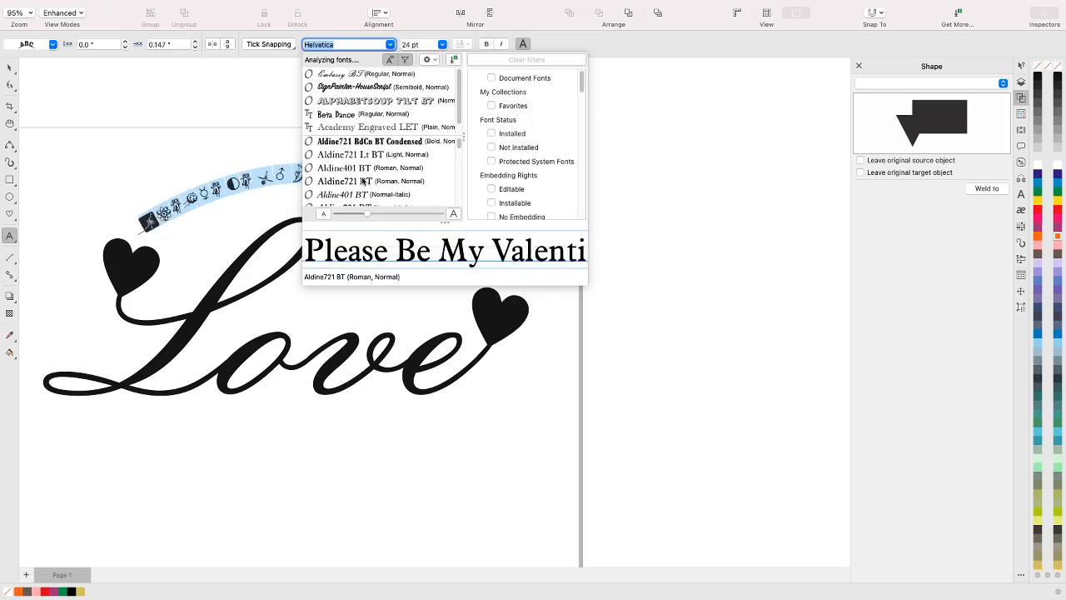
scroll(351, 164, down, 5)
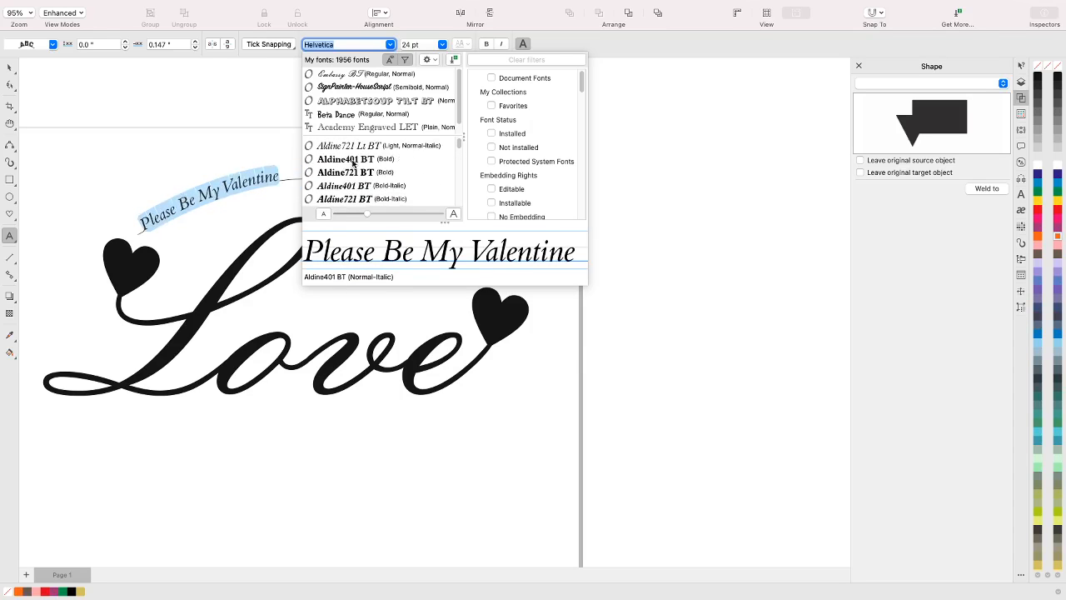
scroll(354, 163, down, 3)
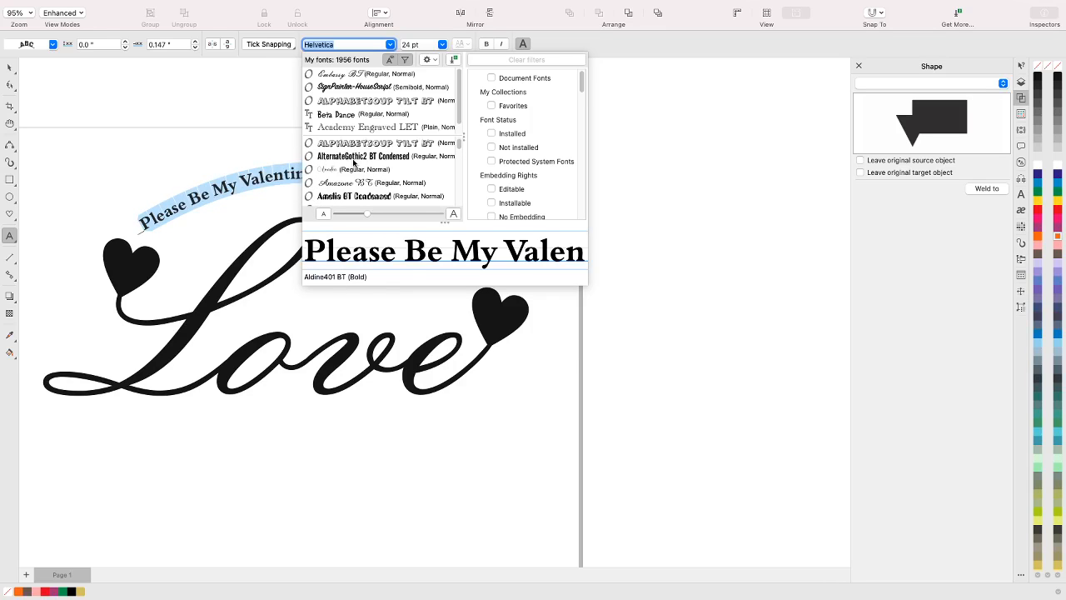
scroll(354, 163, down, 3)
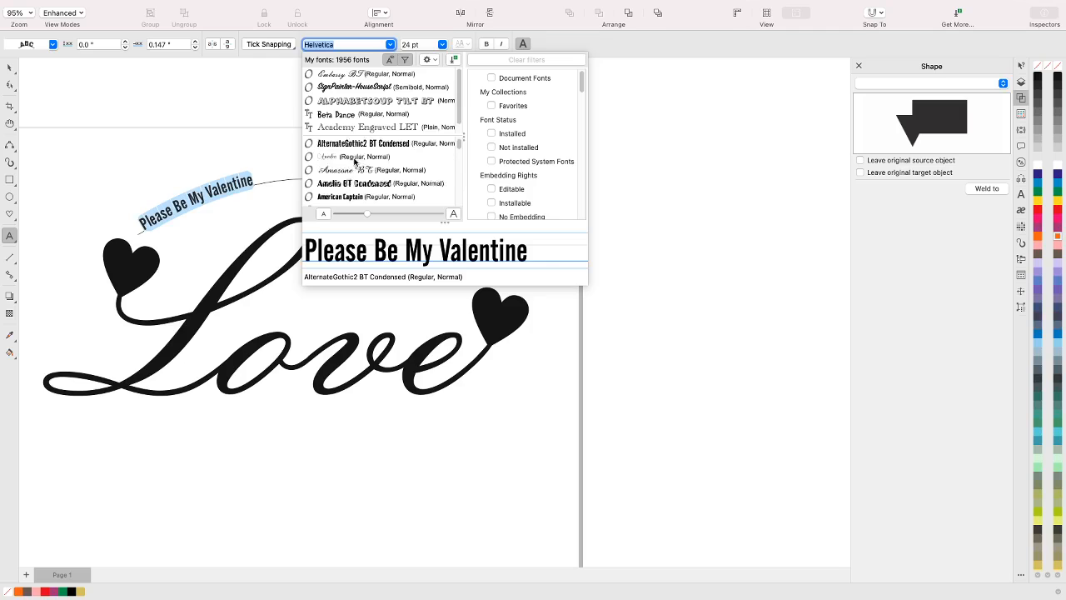
scroll(358, 179, down, 5)
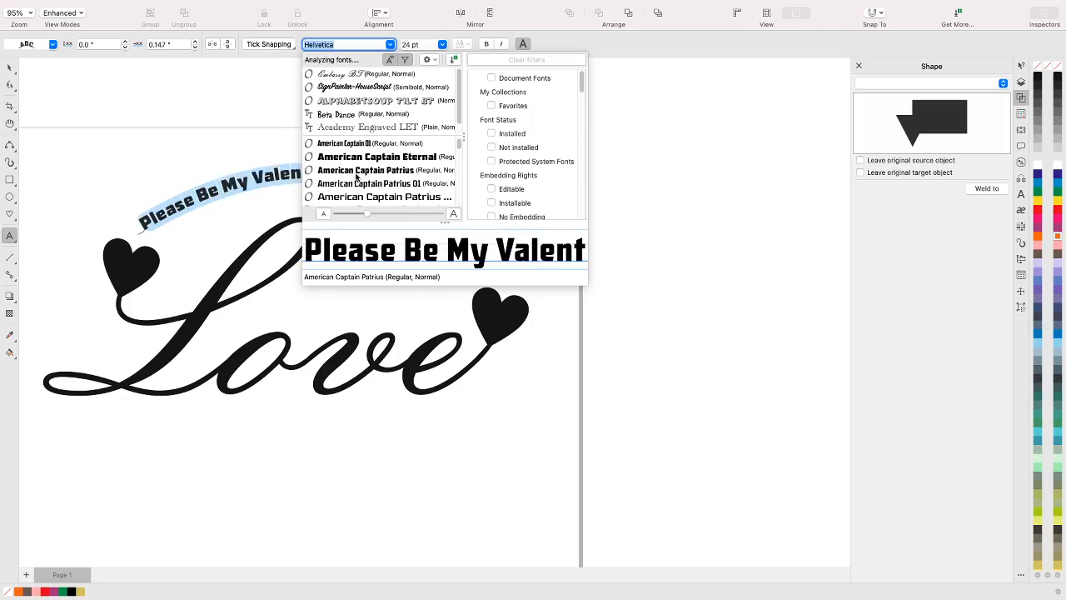
scroll(360, 177, down, 4)
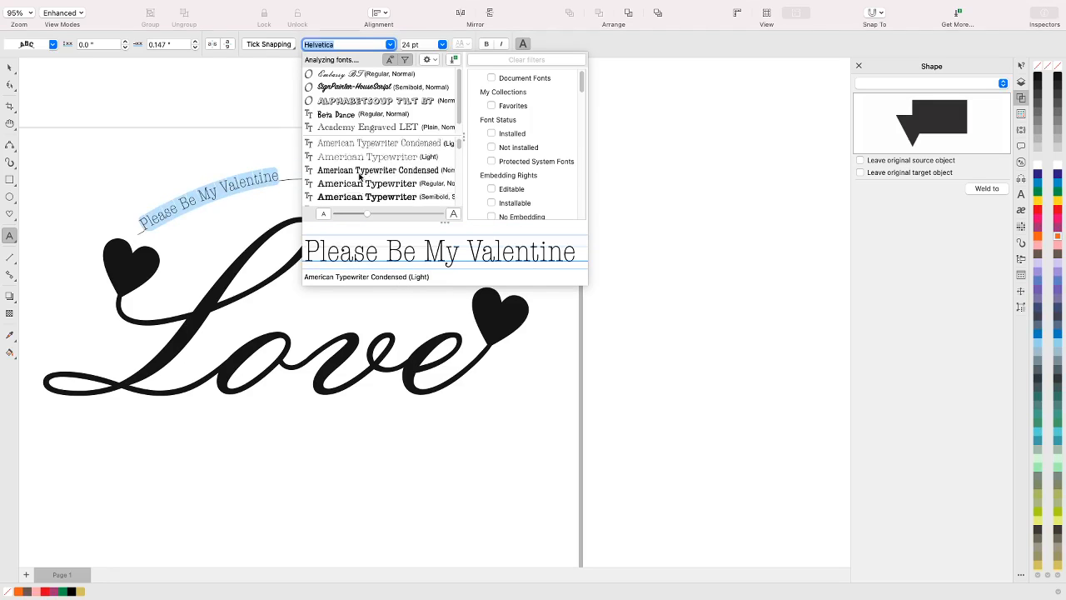
scroll(360, 176, down, 3)
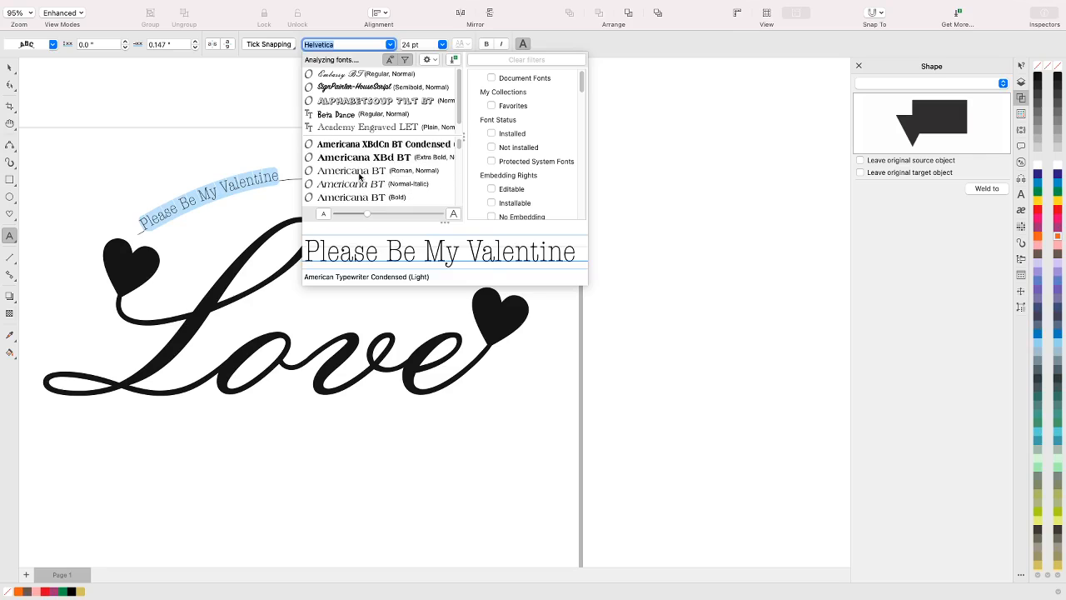
scroll(360, 176, down, 4)
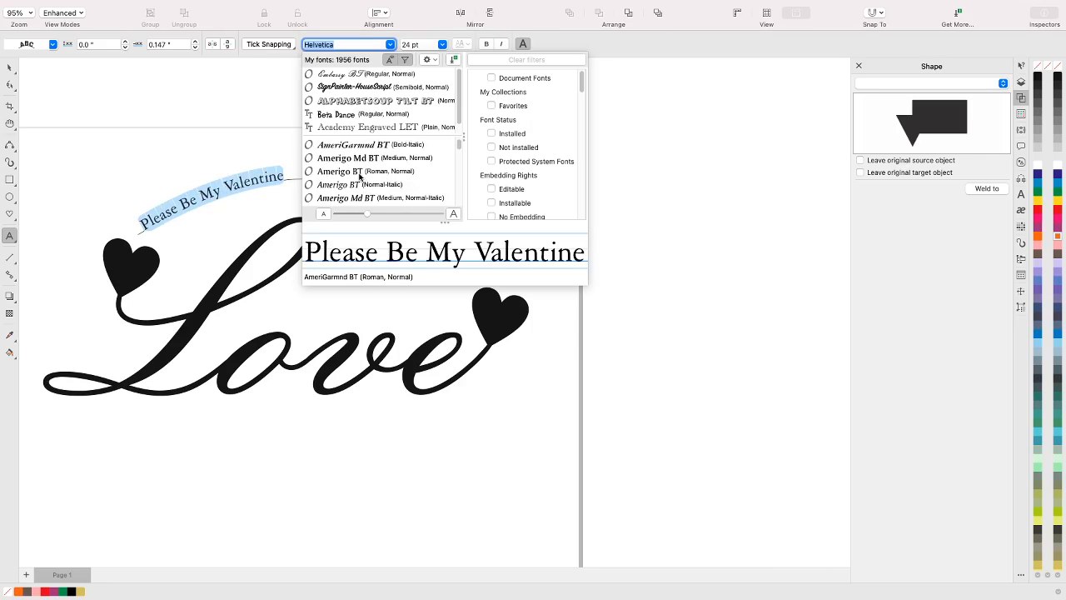
scroll(360, 176, down, 6)
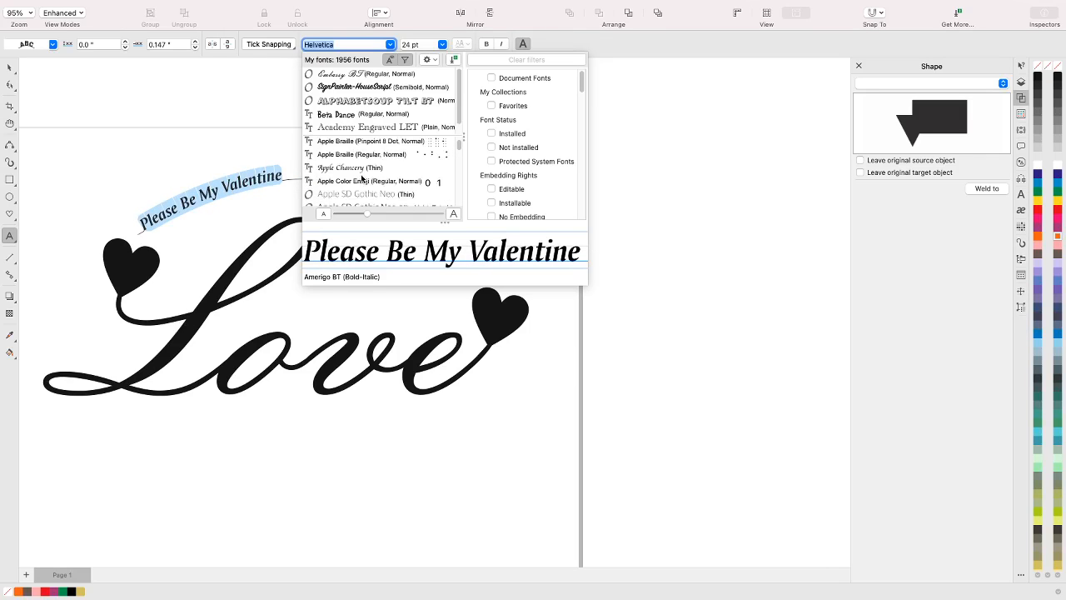
scroll(362, 178, down, 5)
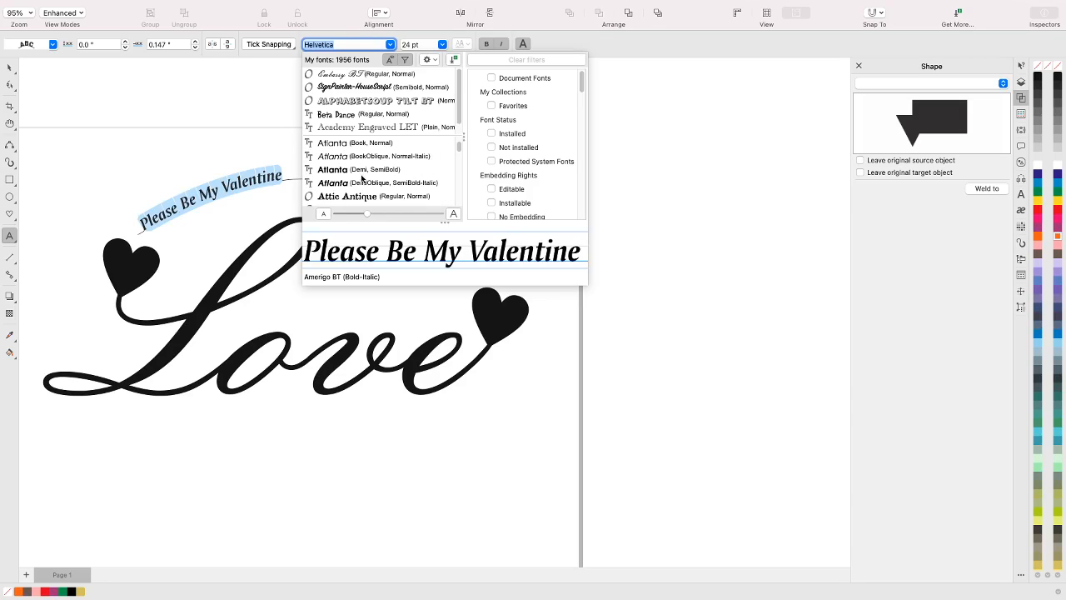
scroll(362, 177, down, 1)
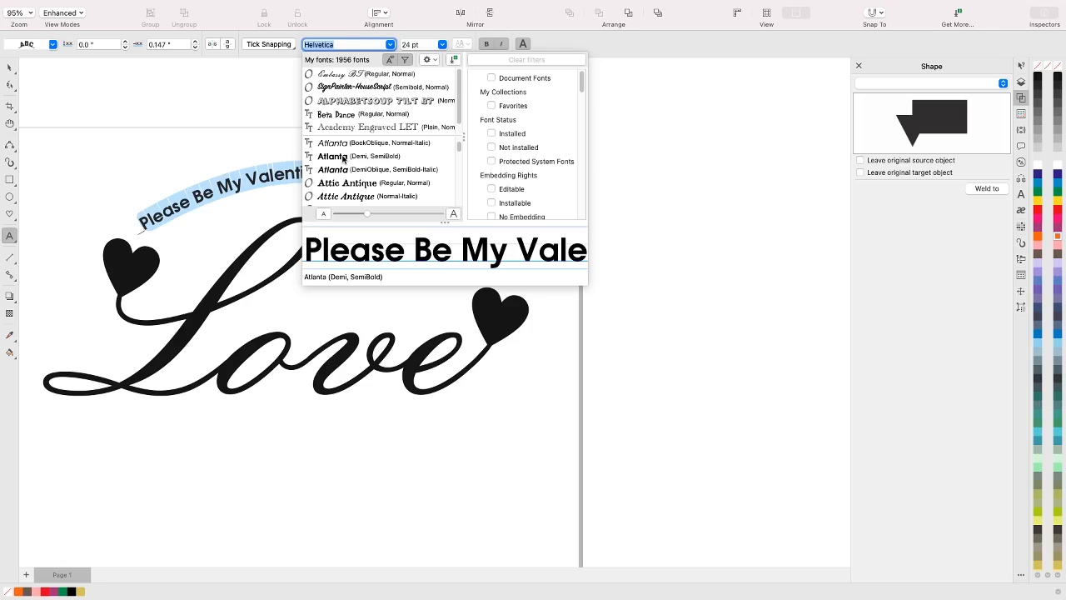
click(343, 159)
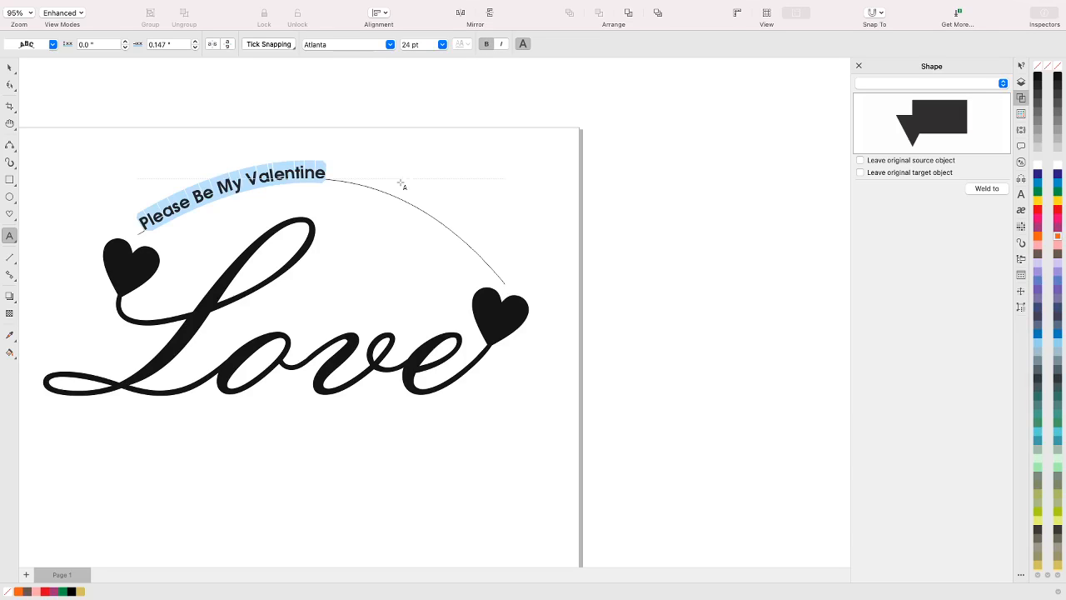
Set the curved text's size to 48 pt and its offset along the path to 0.247"
click(442, 44)
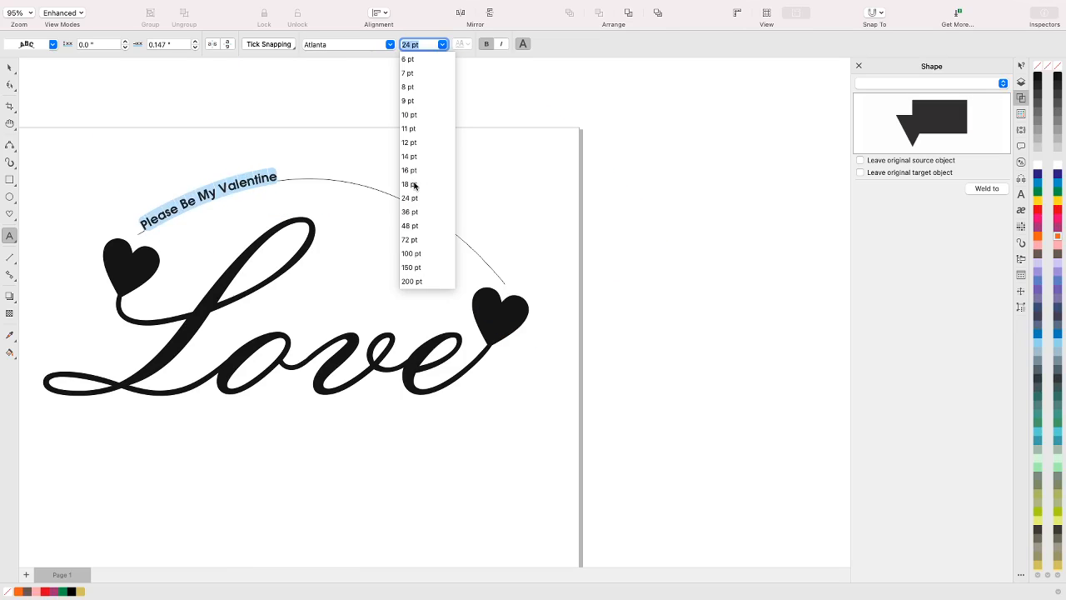
click(408, 227)
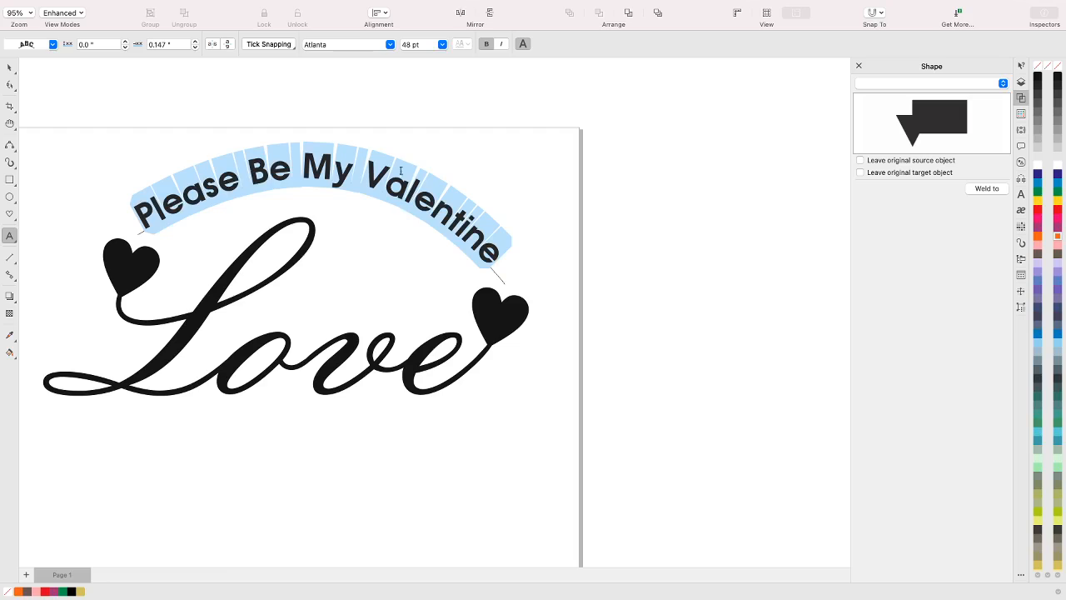
click(196, 46)
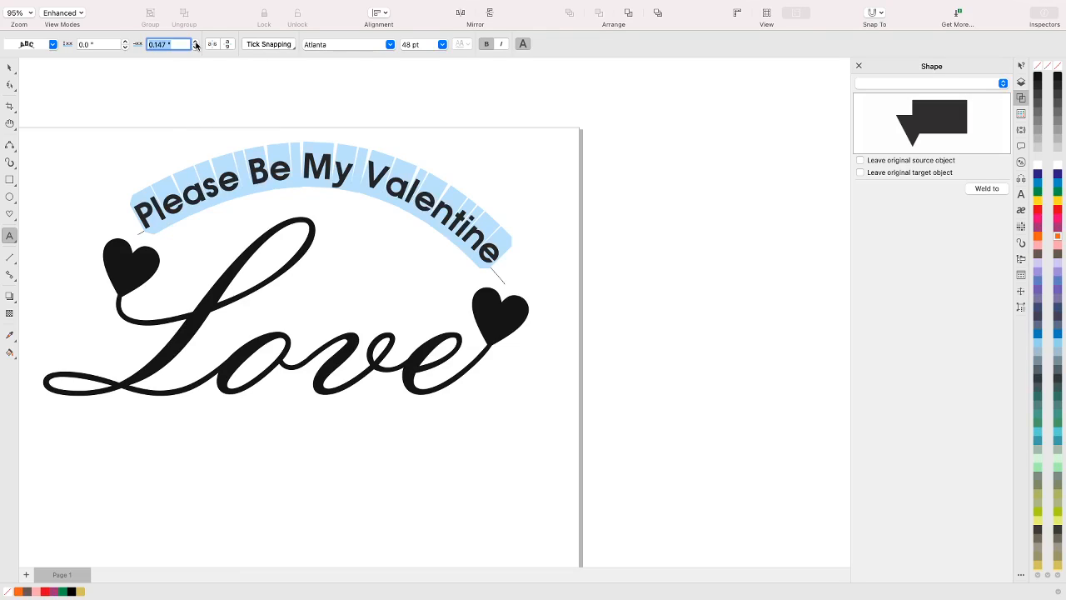
click(196, 43)
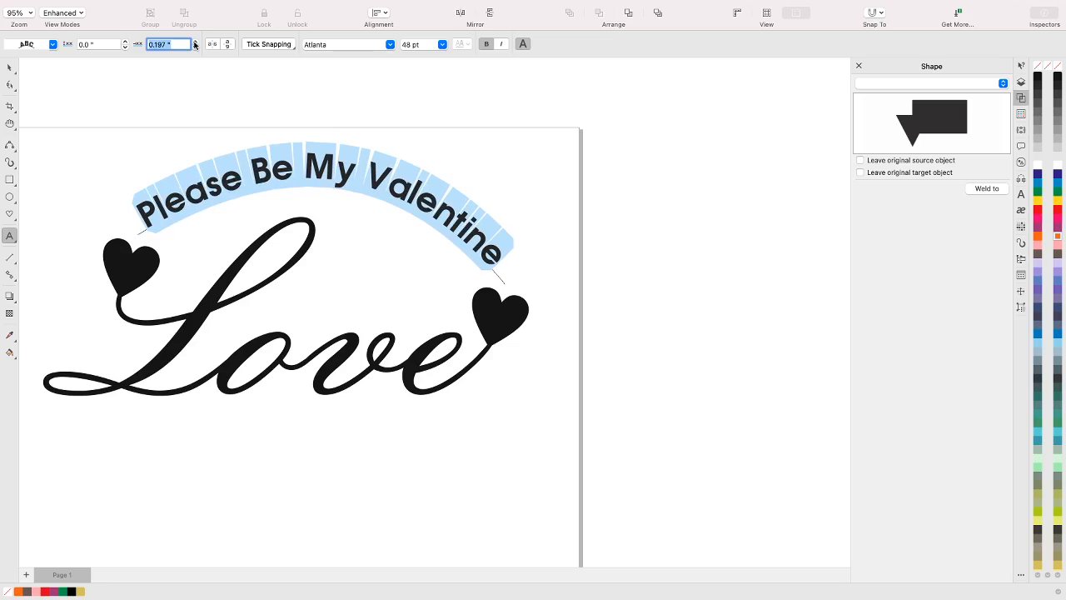
click(196, 43)
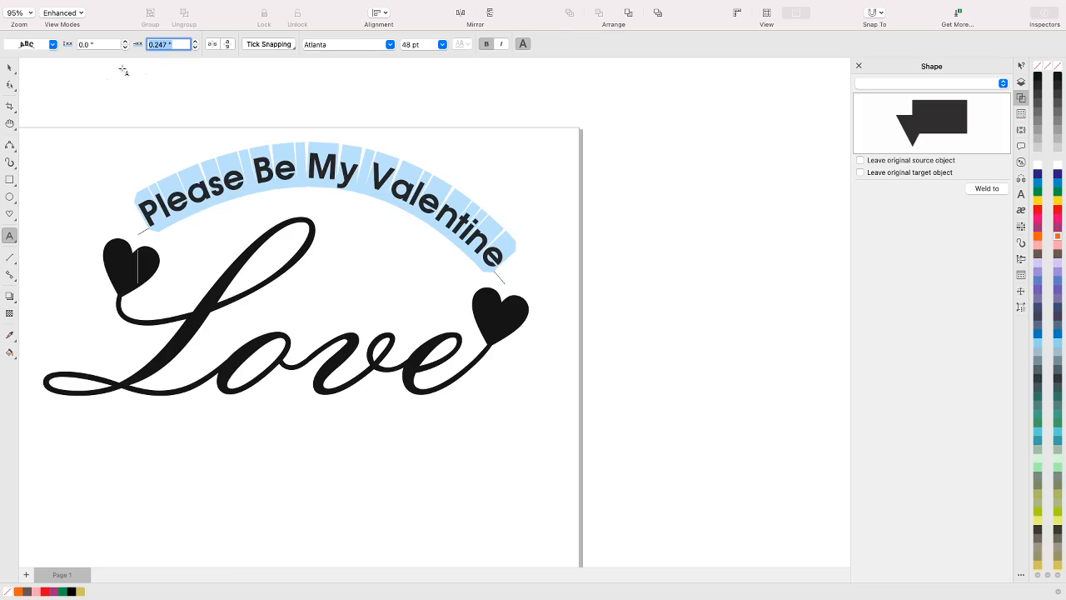
Convert the "Please Be My Valentine" text together with its arched path to curves
click(10, 69)
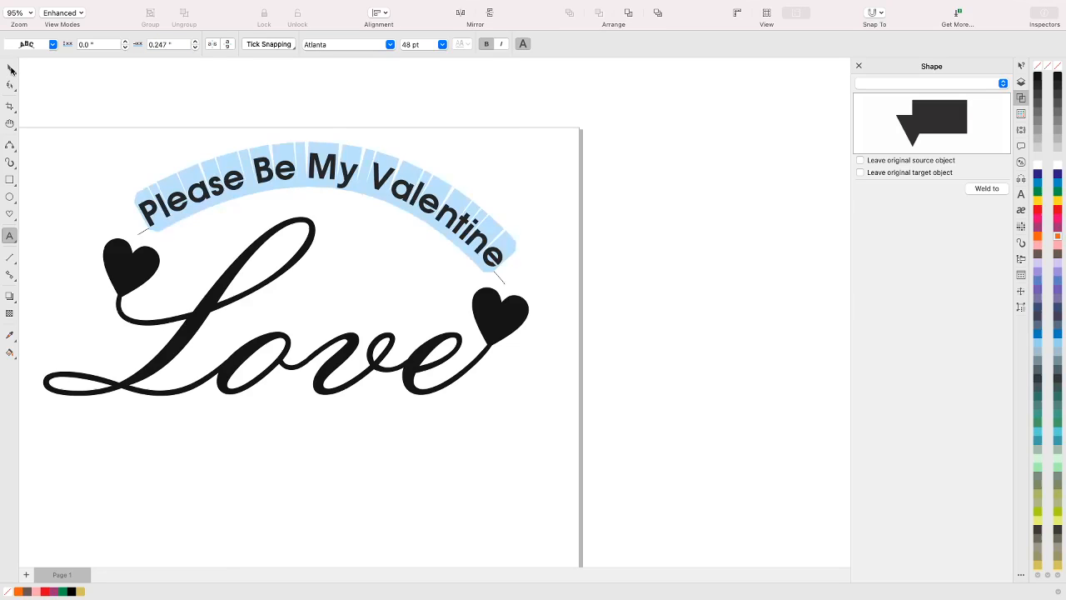
click(116, 198)
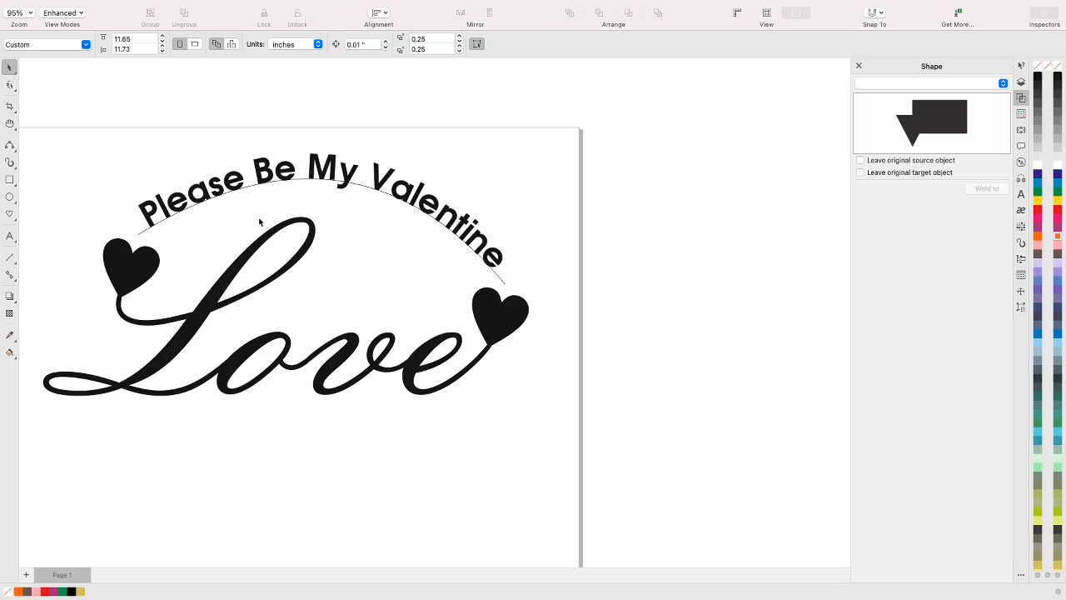
click(263, 175)
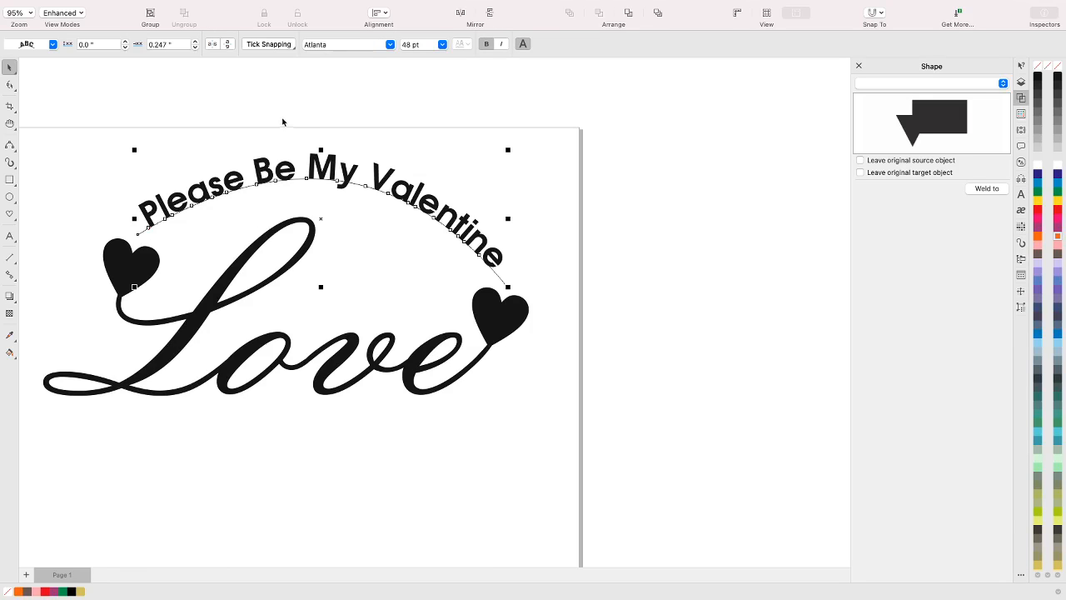
mouse_move(298, 1)
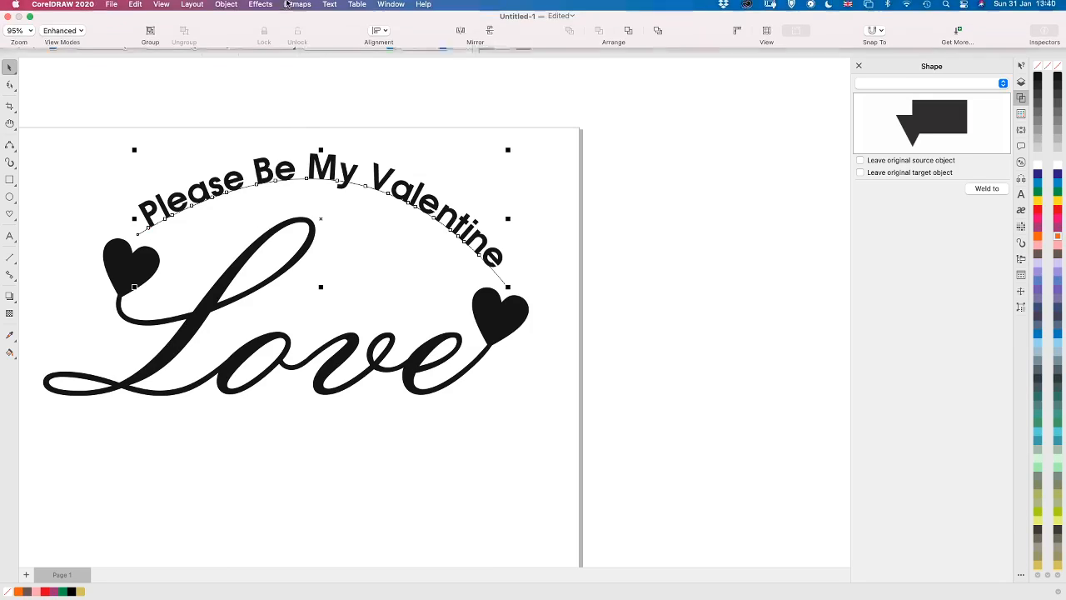
click(227, 7)
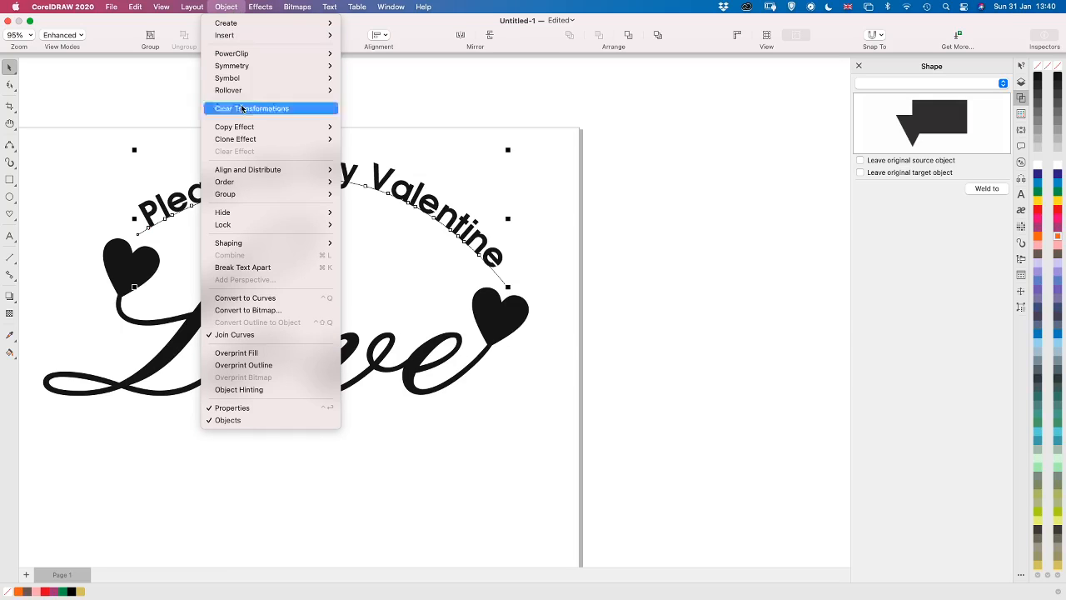
click(227, 298)
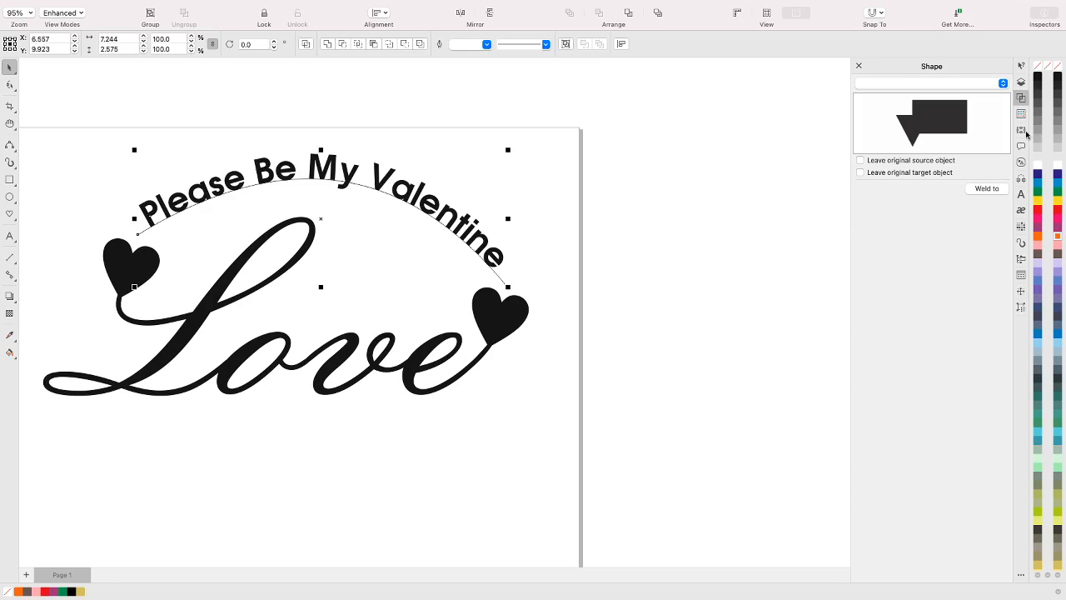
Identify the arched path among the Layer 1 objects and hide it, keeping the converted text shown
click(1022, 82)
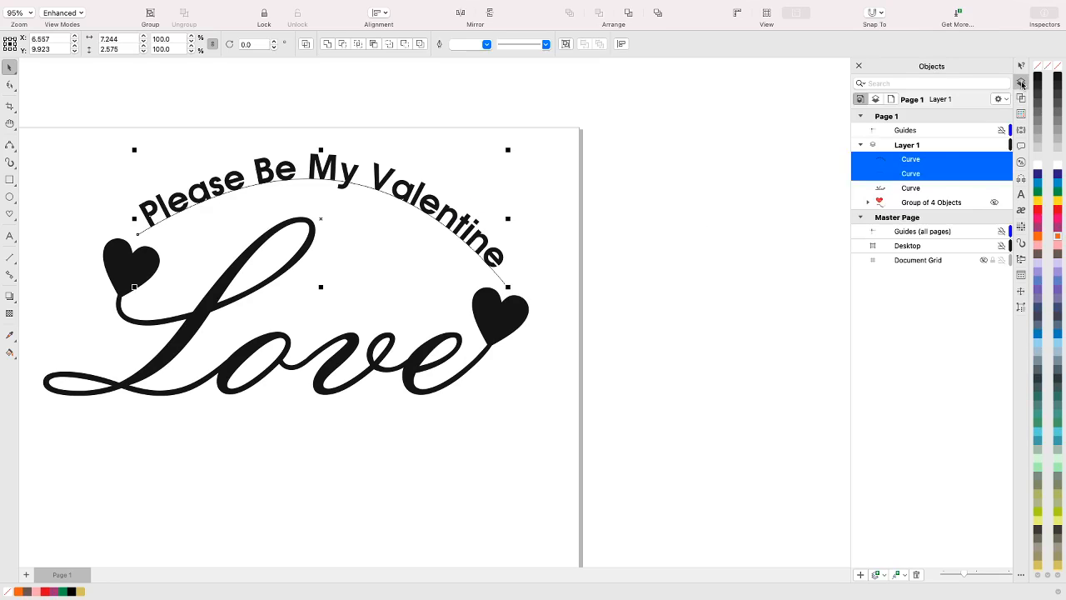
click(933, 160)
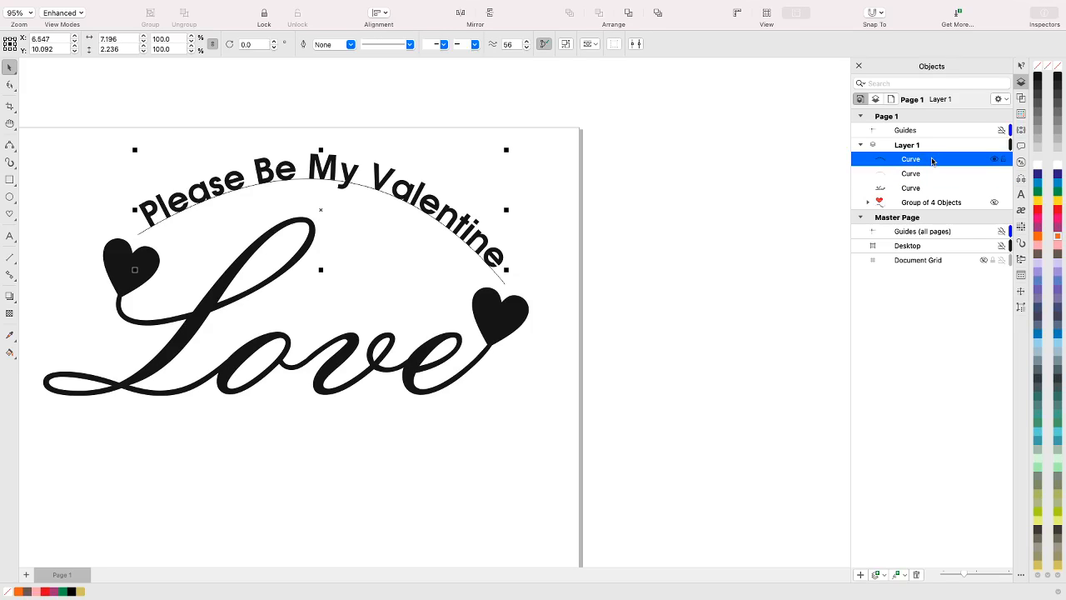
click(993, 159)
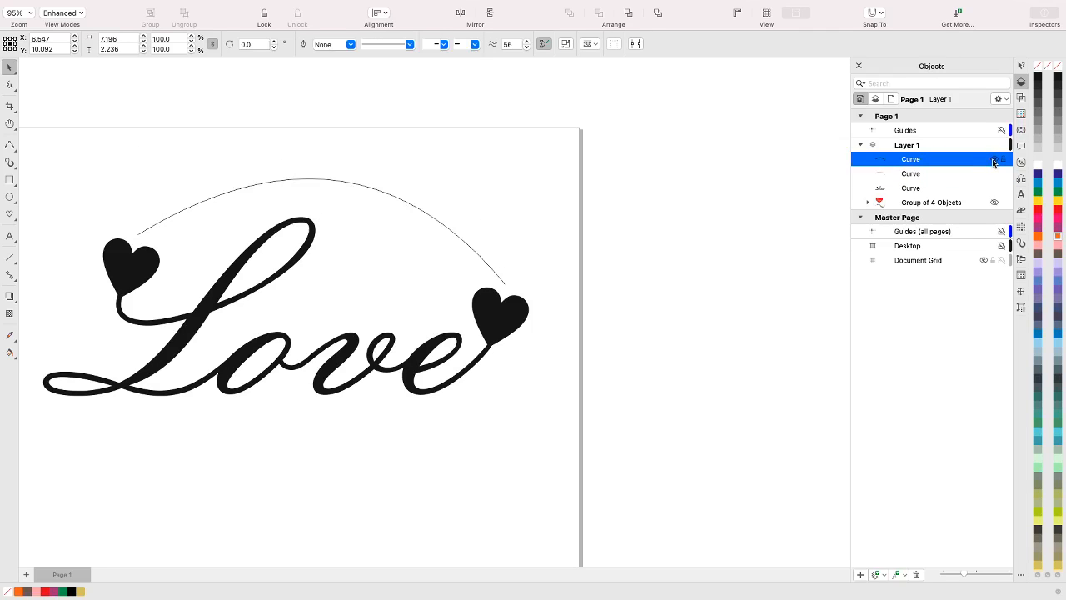
click(993, 160)
click(964, 174)
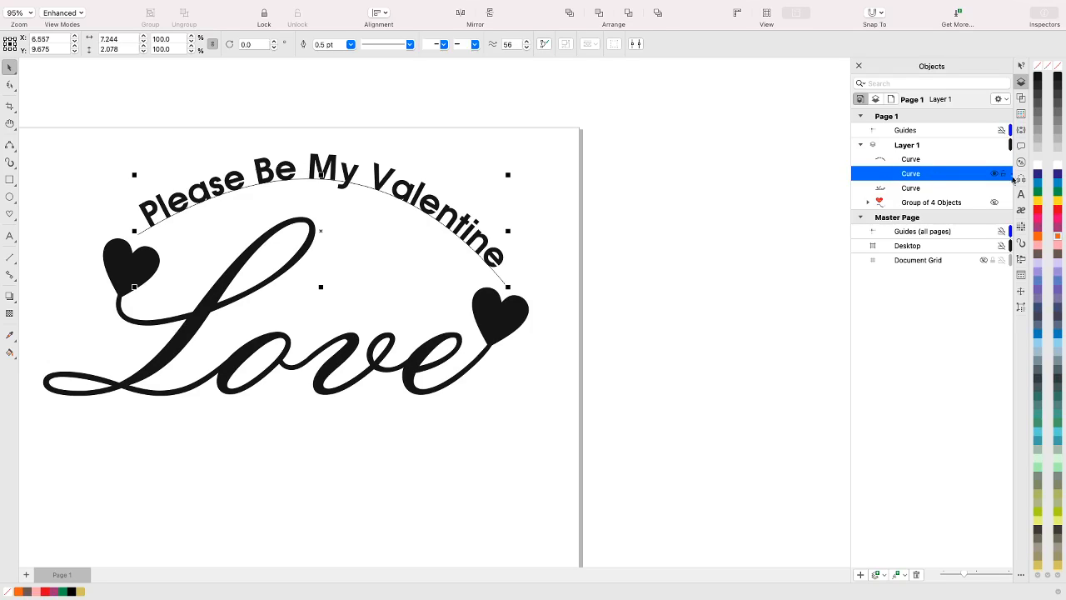
click(996, 174)
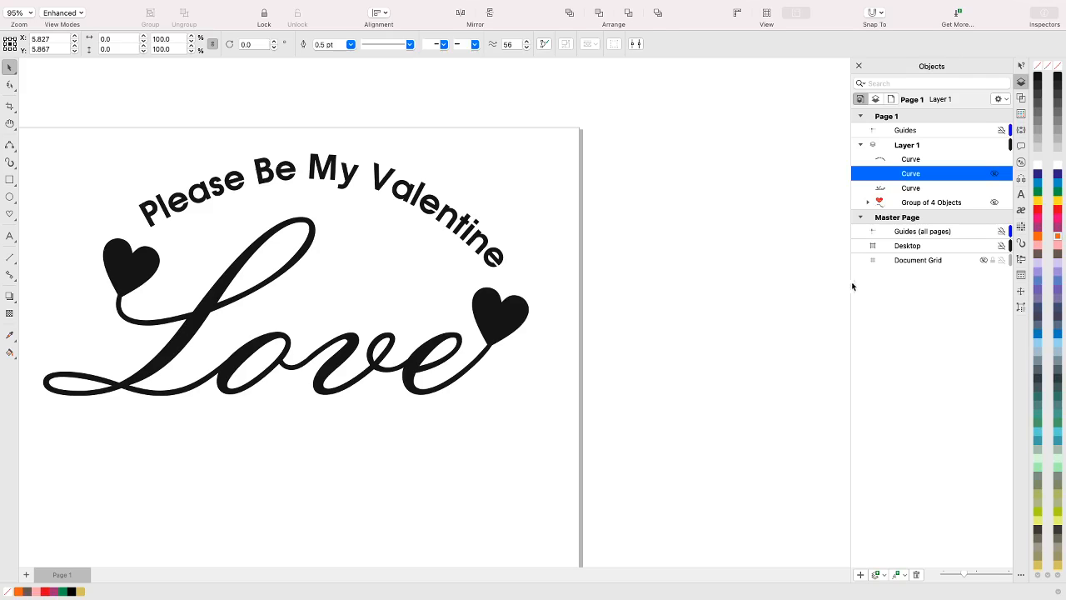
click(598, 224)
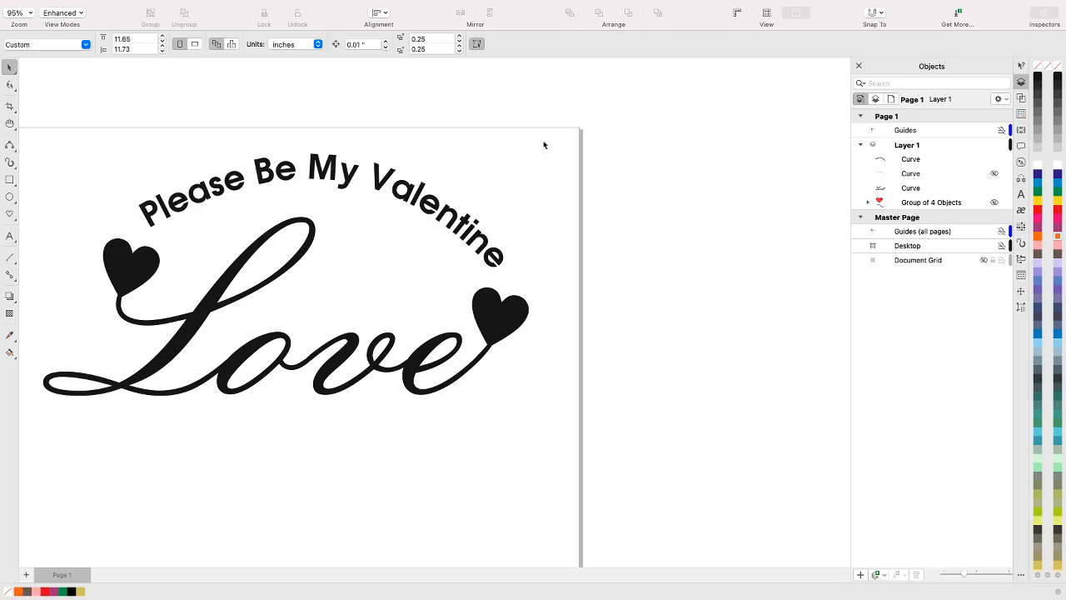
Draw a heart about 1.83 by 1.63 inches below the "Love" lettering and fill it with orange
click(9, 214)
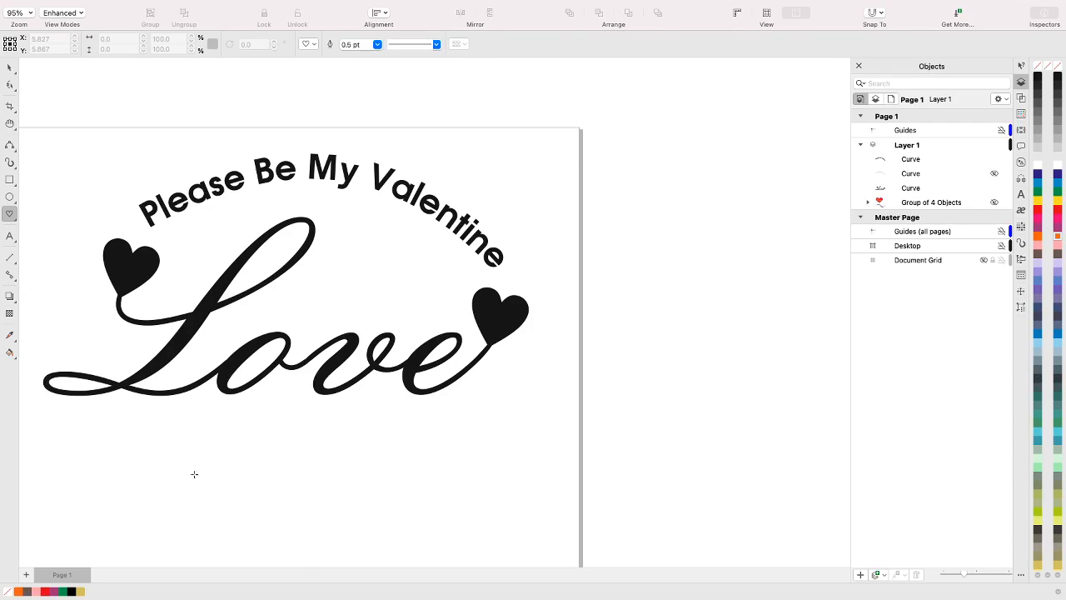
drag(161, 443, 257, 528)
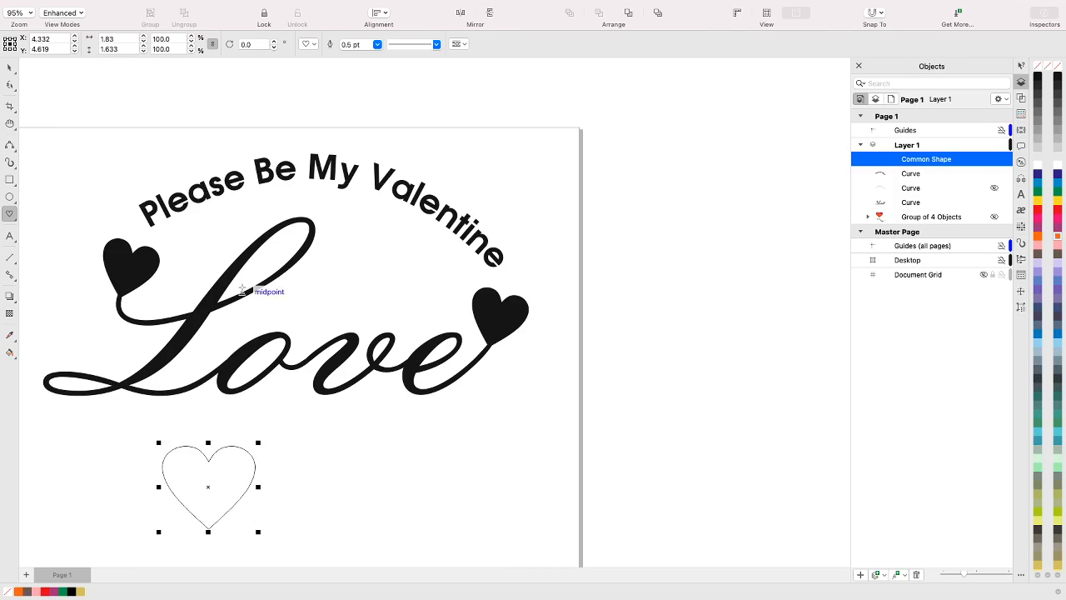
click(1038, 237)
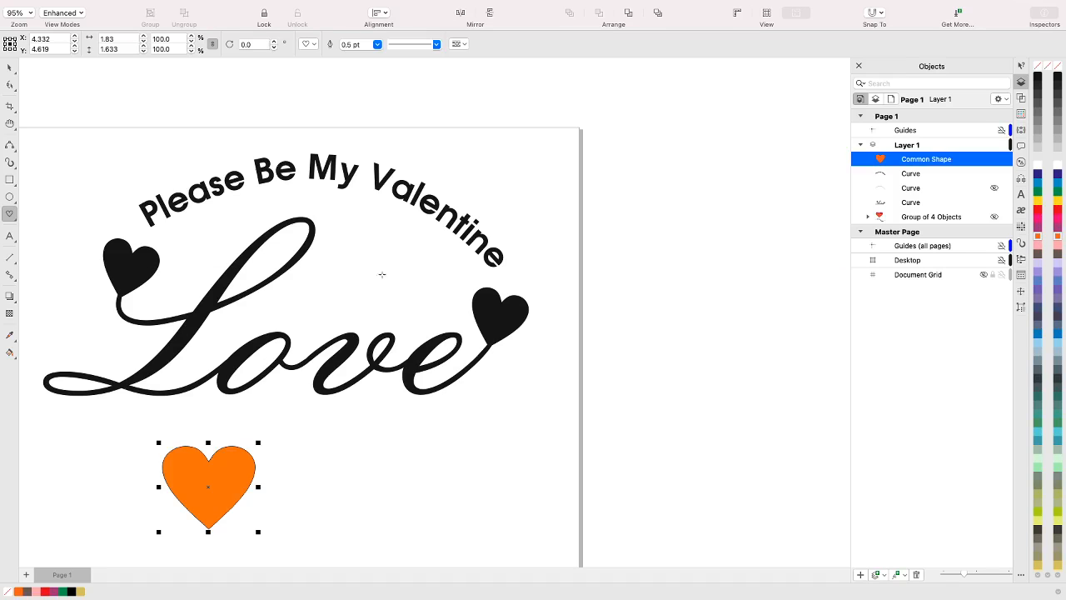
Move the orange heart horizontally to the right by about 0.5 inch and deselect it
click(8, 71)
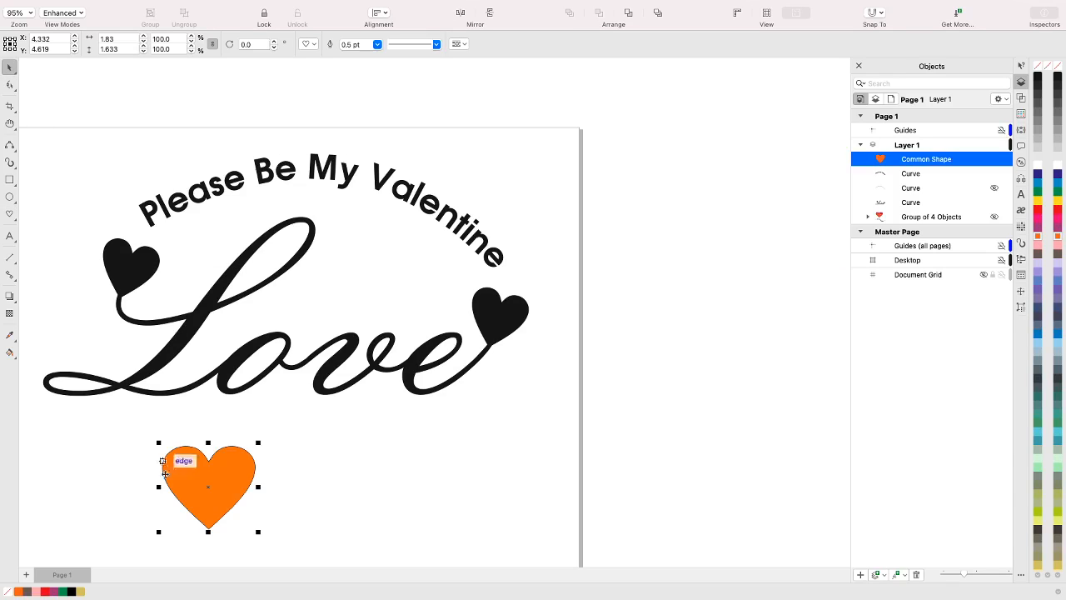
drag(171, 470, 200, 471)
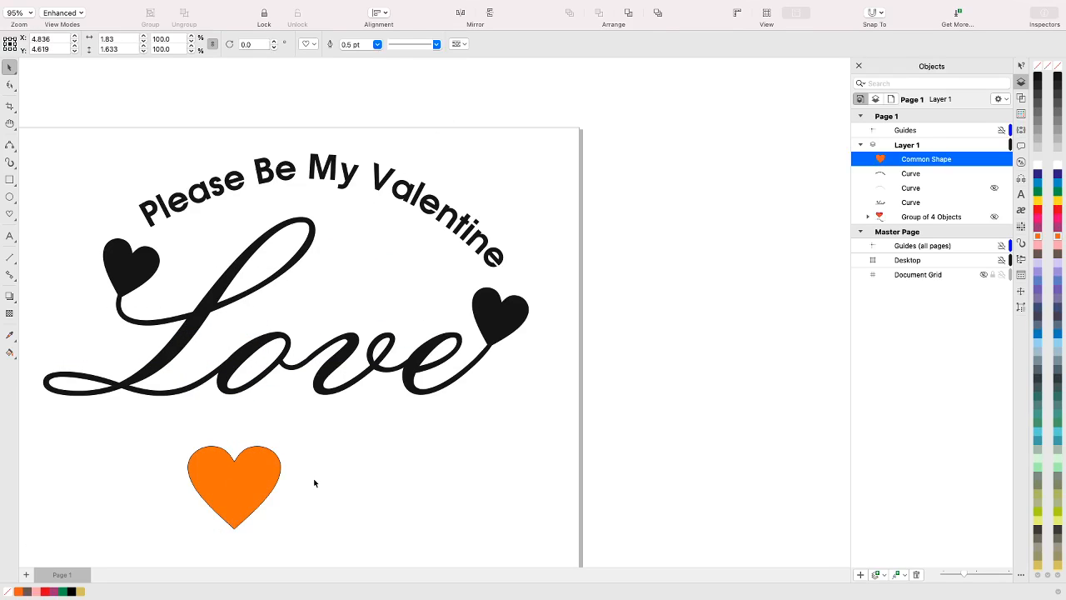
click(315, 475)
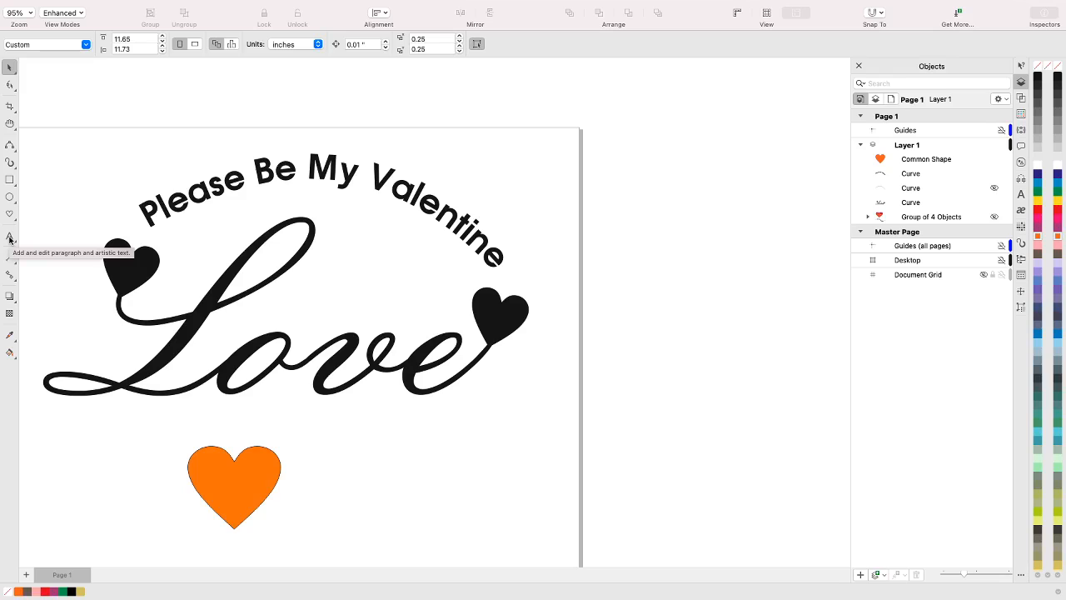
Add the artistic text "MY" to the right of the orange heart
click(9, 238)
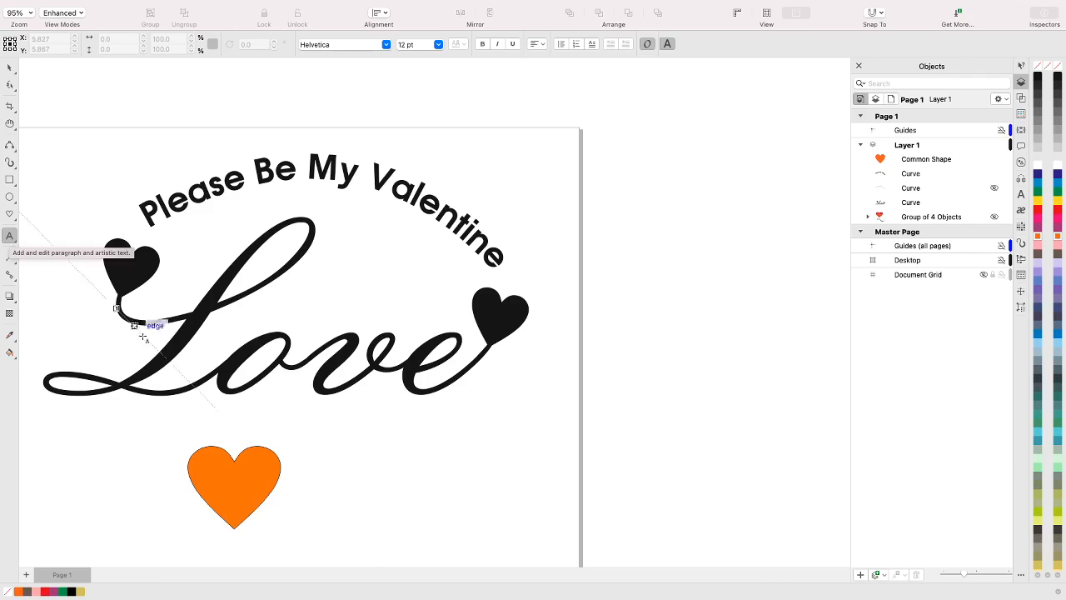
click(347, 494)
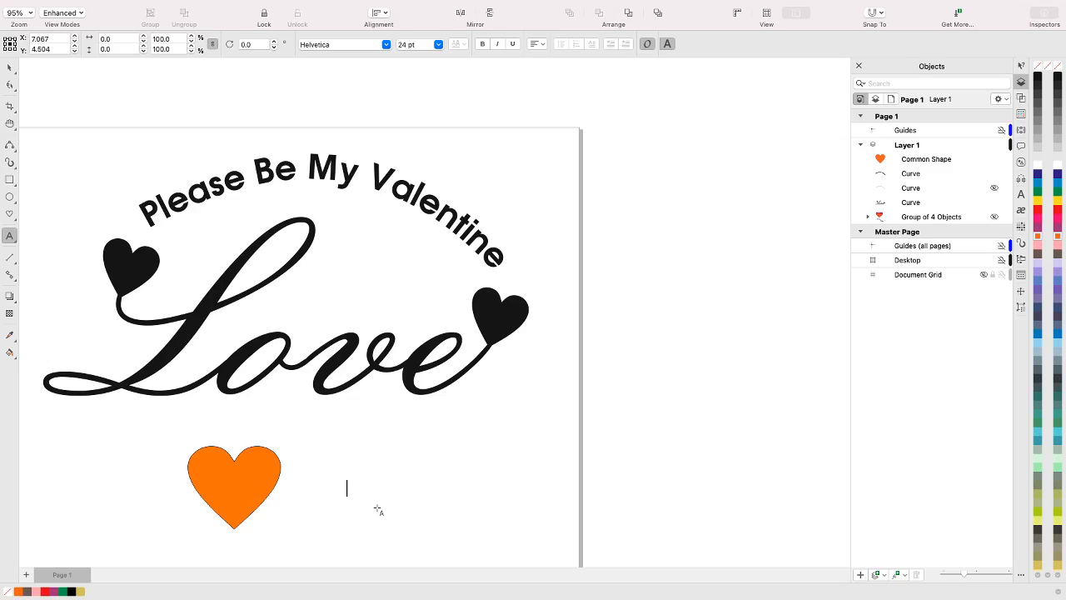
text(MY)
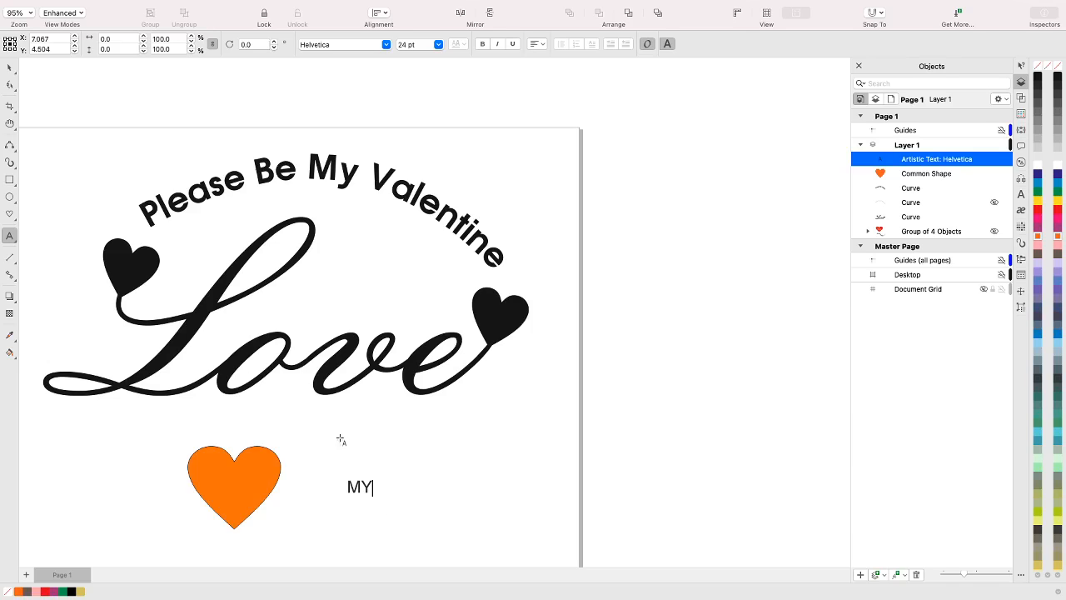
Set the "MY" text's font to Atlanta (Demi, SemiBold) and its size to 48 pt
double_click(364, 485)
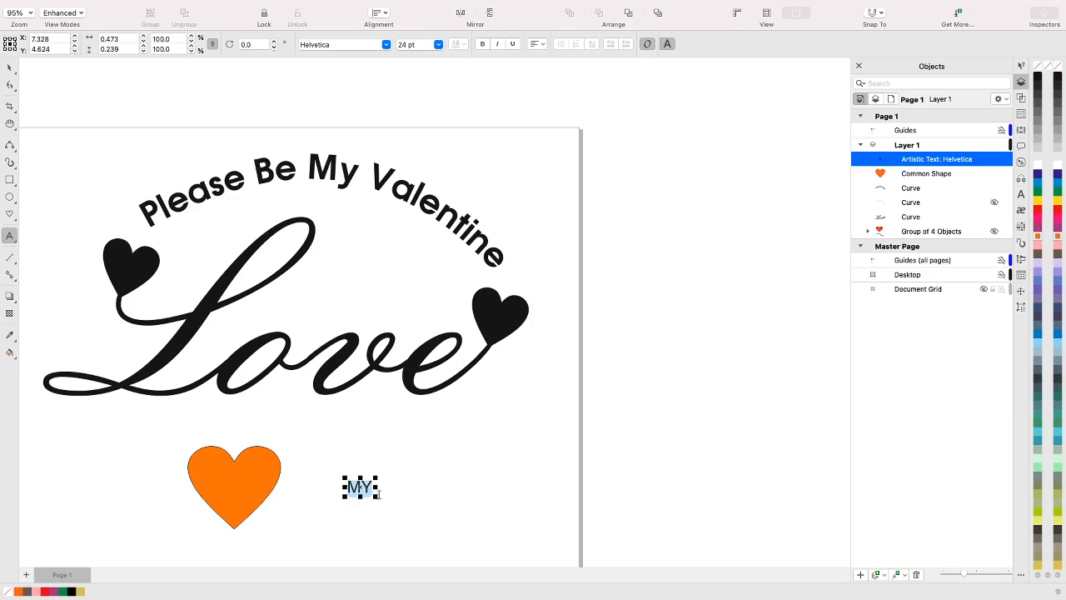
click(387, 44)
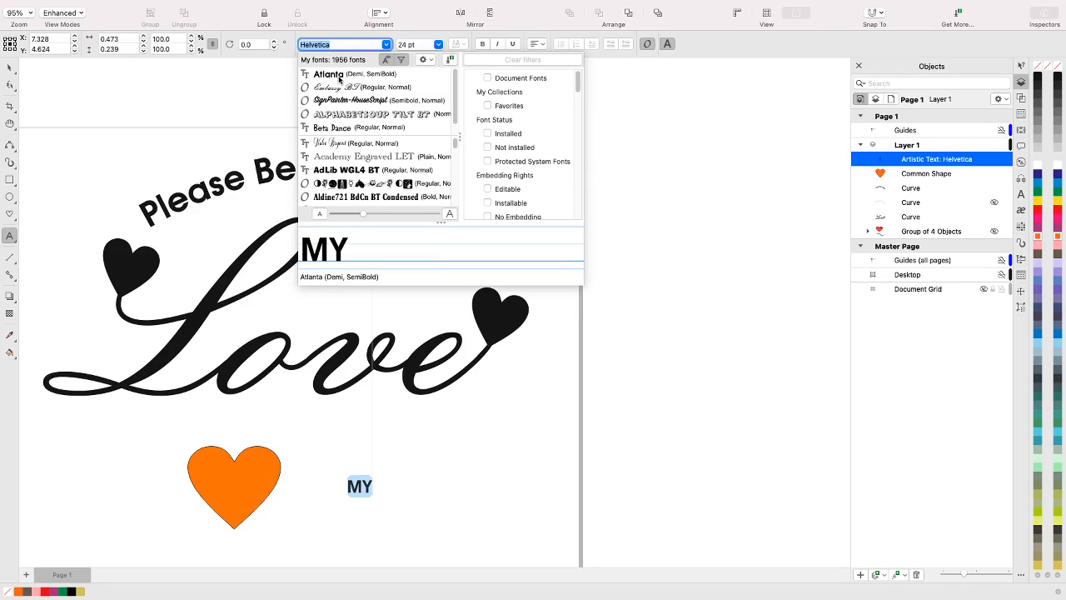
click(341, 79)
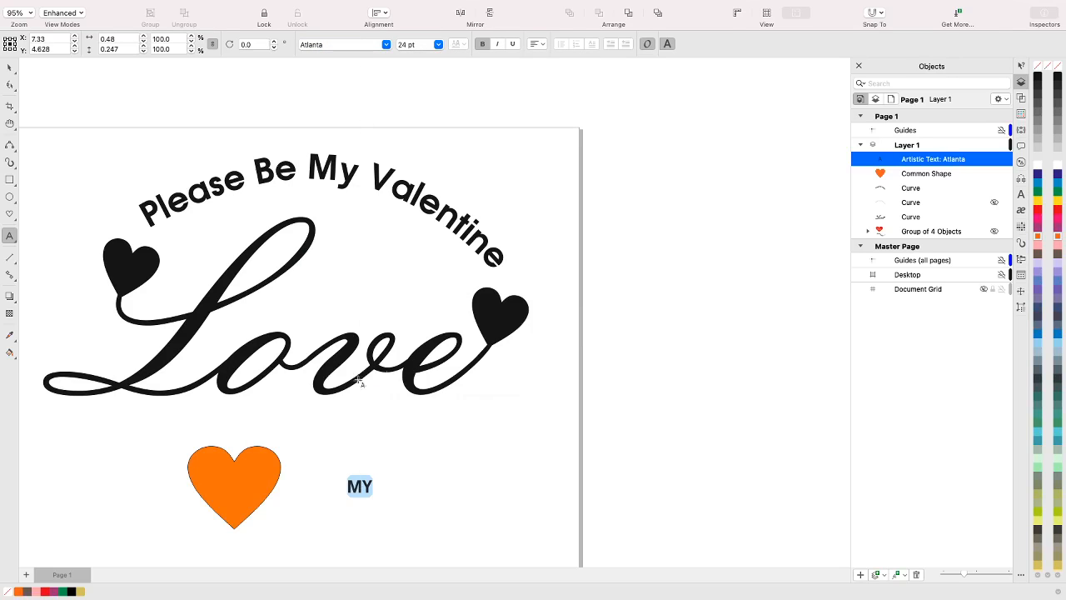
click(438, 45)
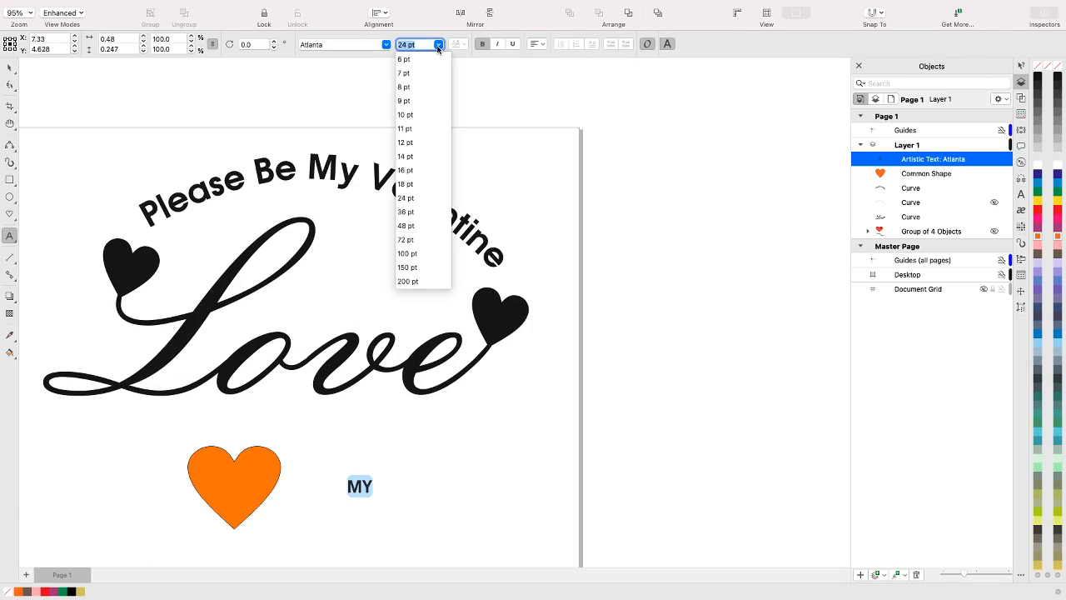
click(409, 227)
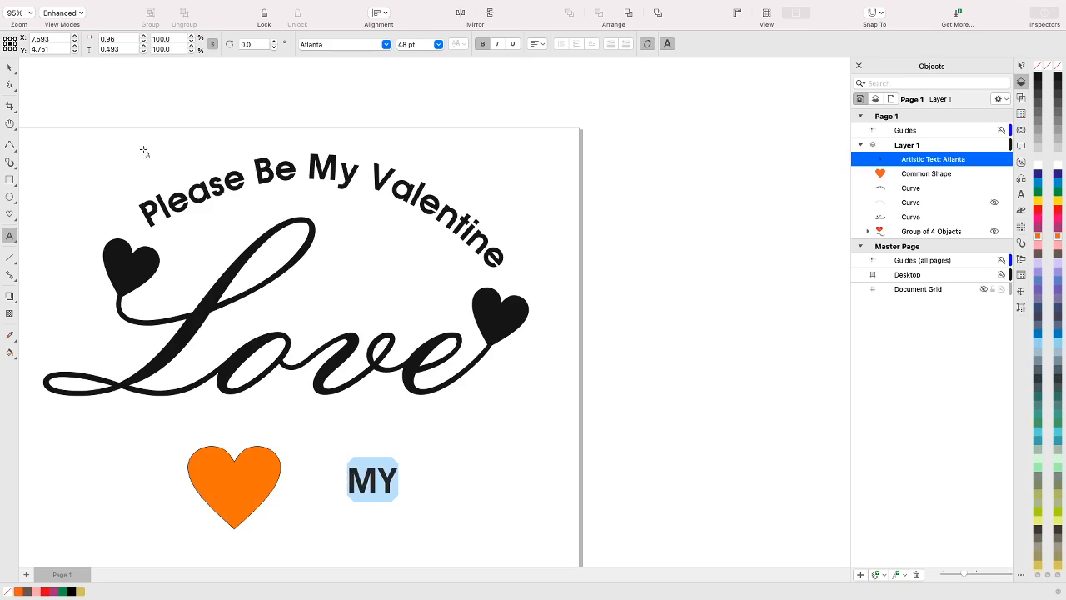
click(9, 69)
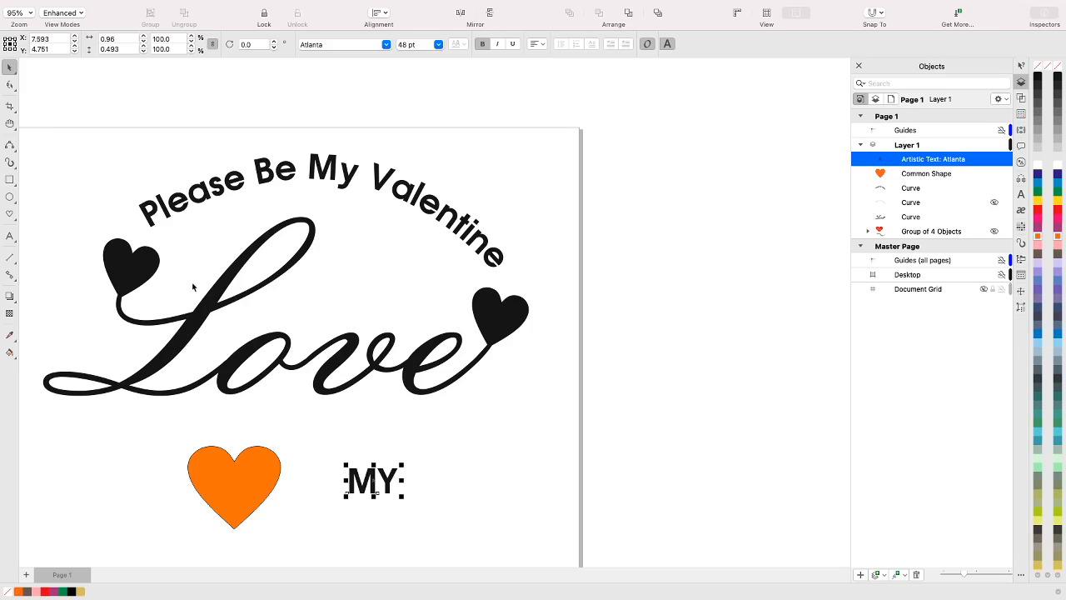
click(14, 220)
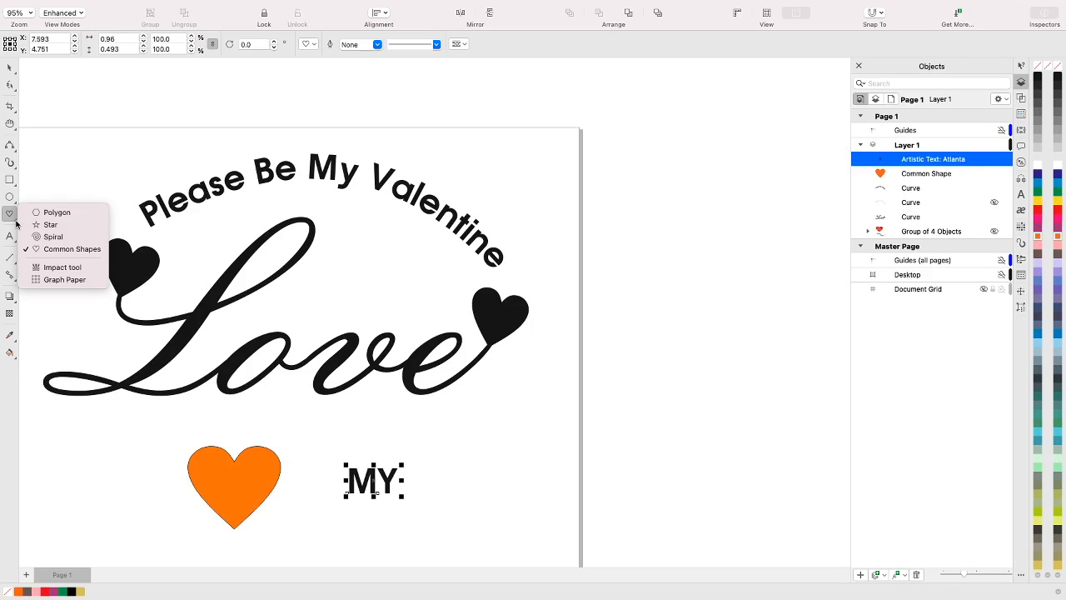
click(48, 249)
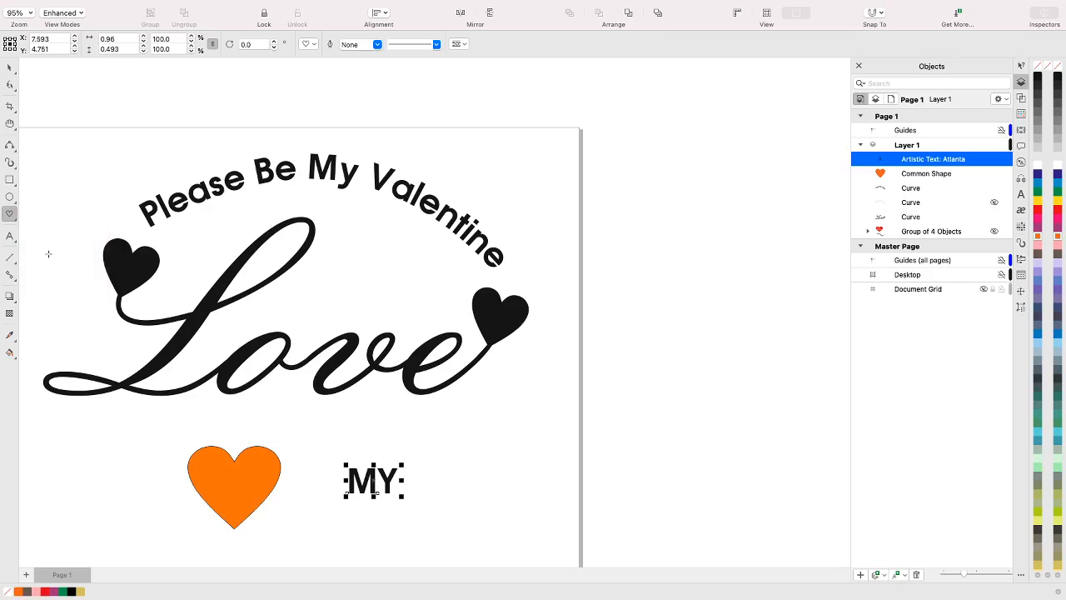
click(315, 46)
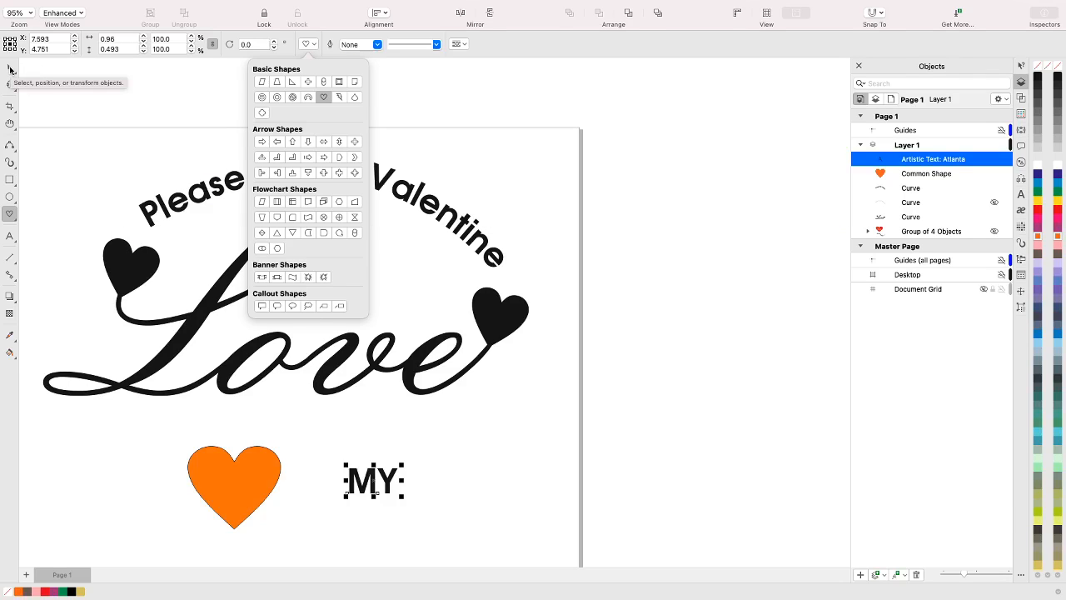
click(10, 69)
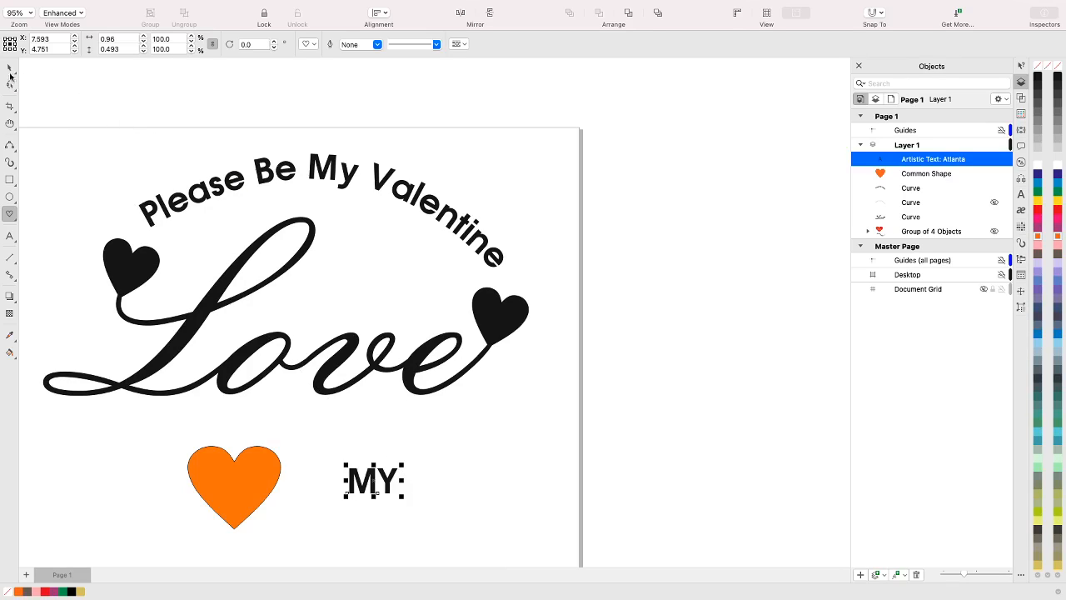
click(10, 70)
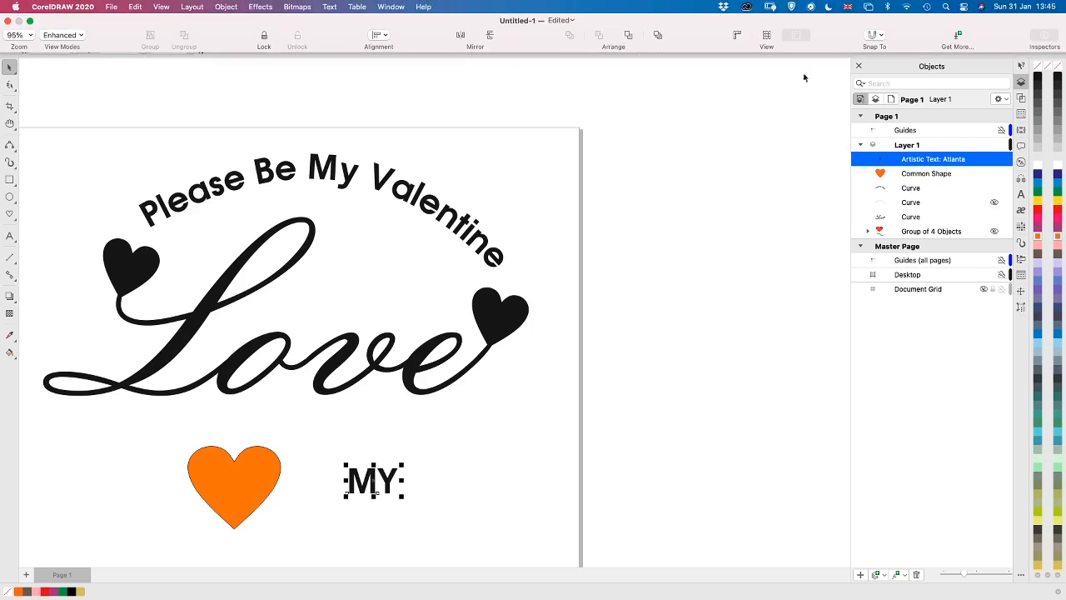
Try to create an envelope for the "MY" text from the unconverted orange heart shape
click(1024, 133)
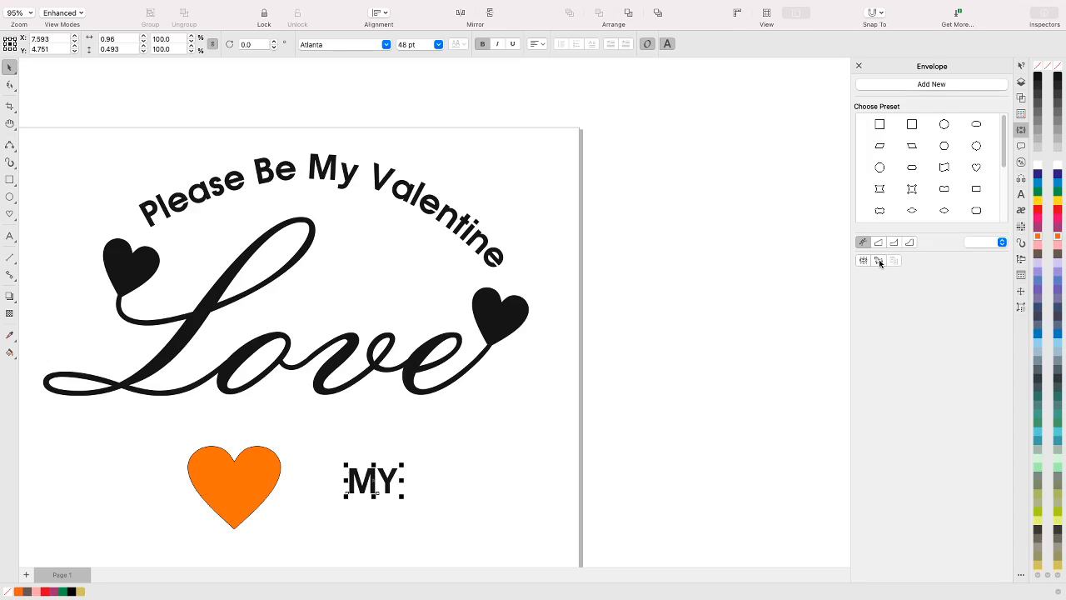
click(880, 261)
click(251, 479)
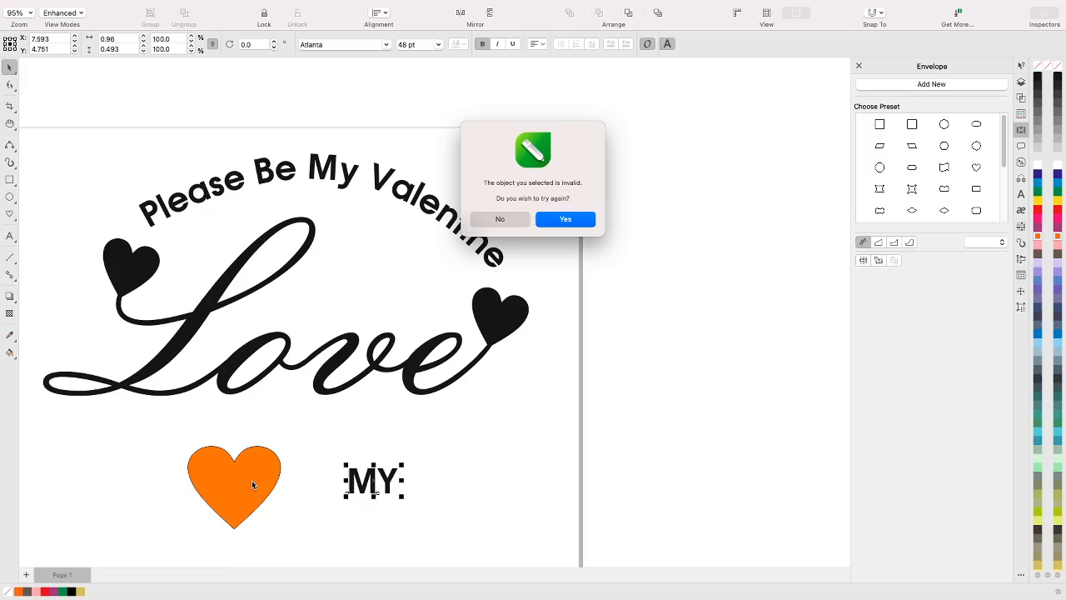
click(578, 219)
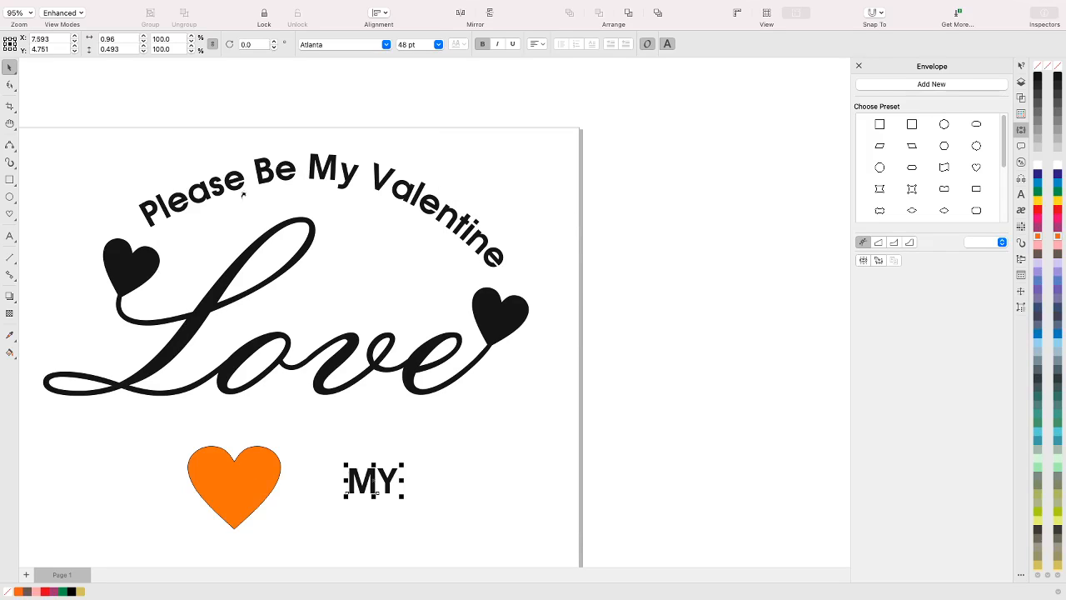
click(239, 470)
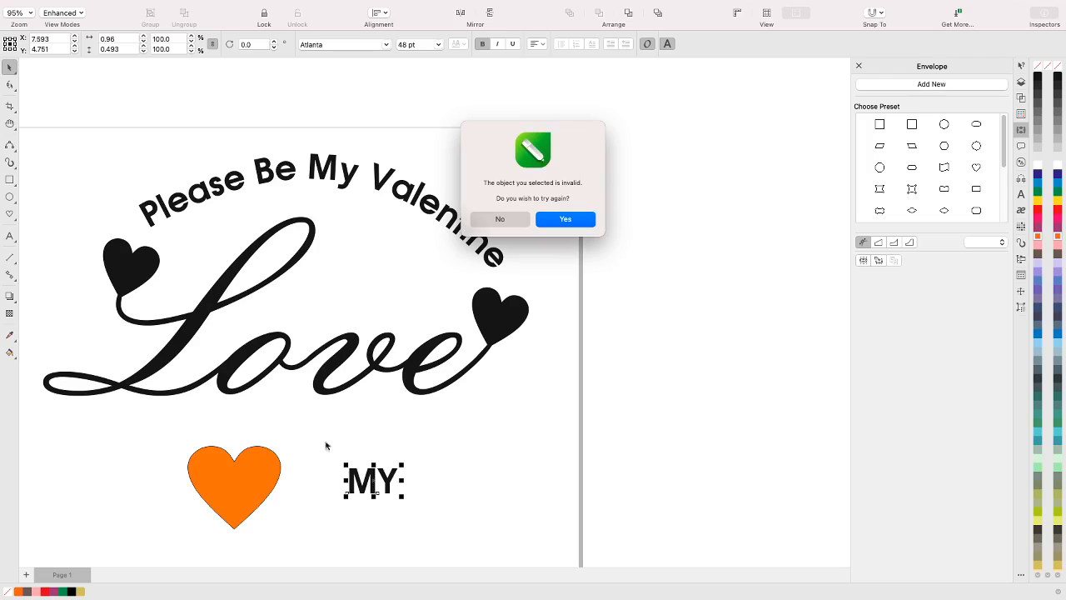
click(499, 220)
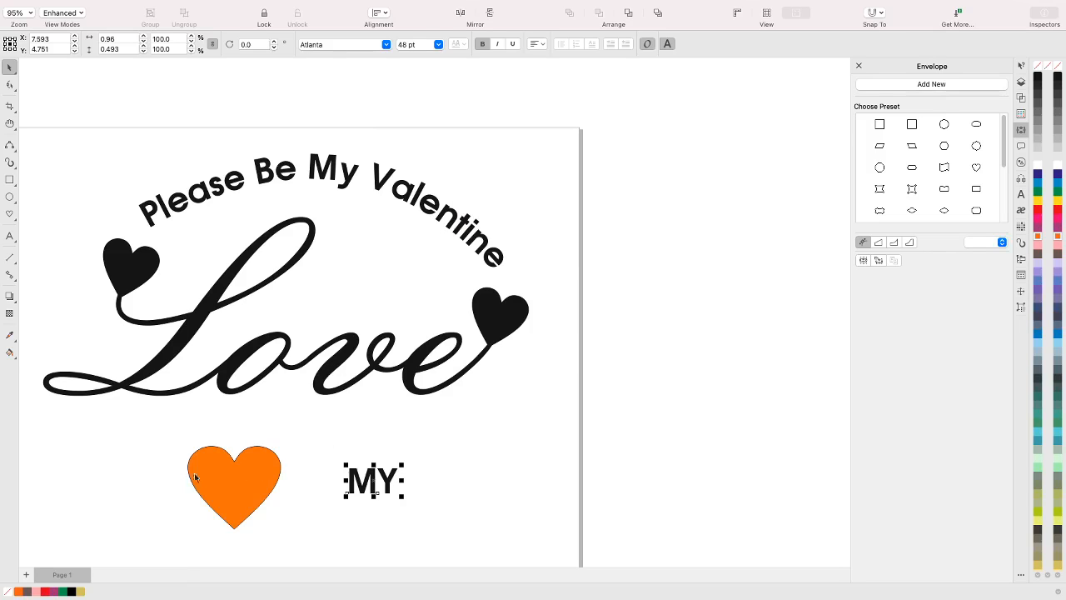
click(280, 485)
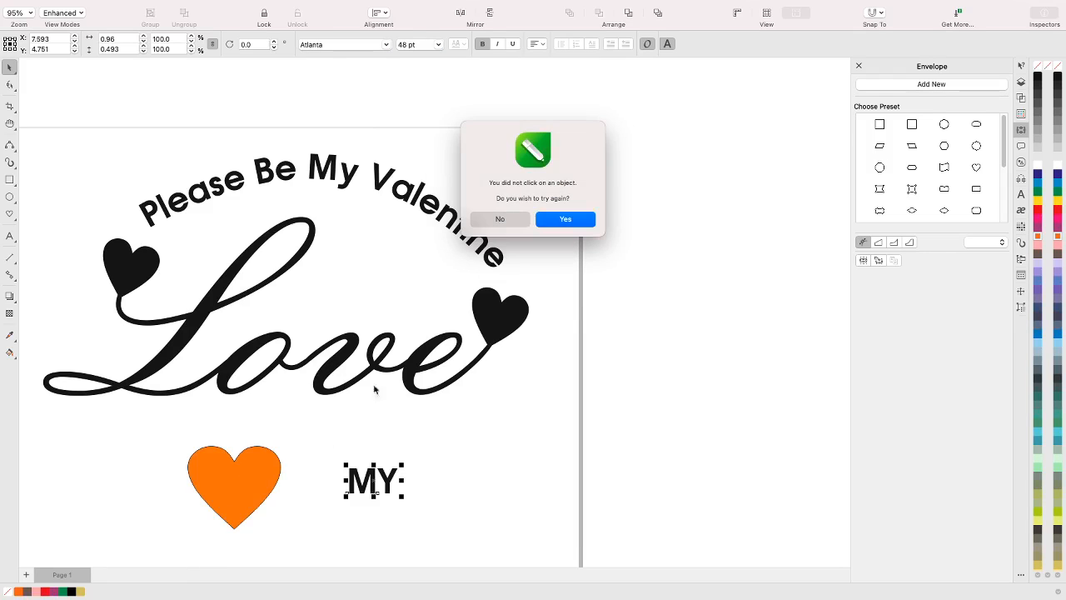
click(475, 218)
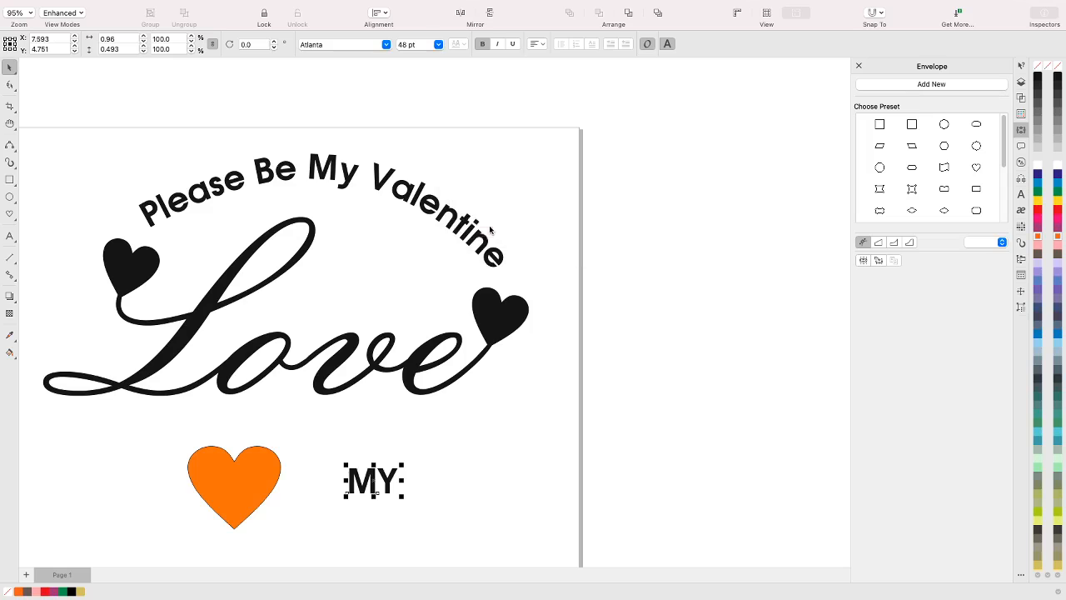
Convert the orange heart to curves
click(251, 491)
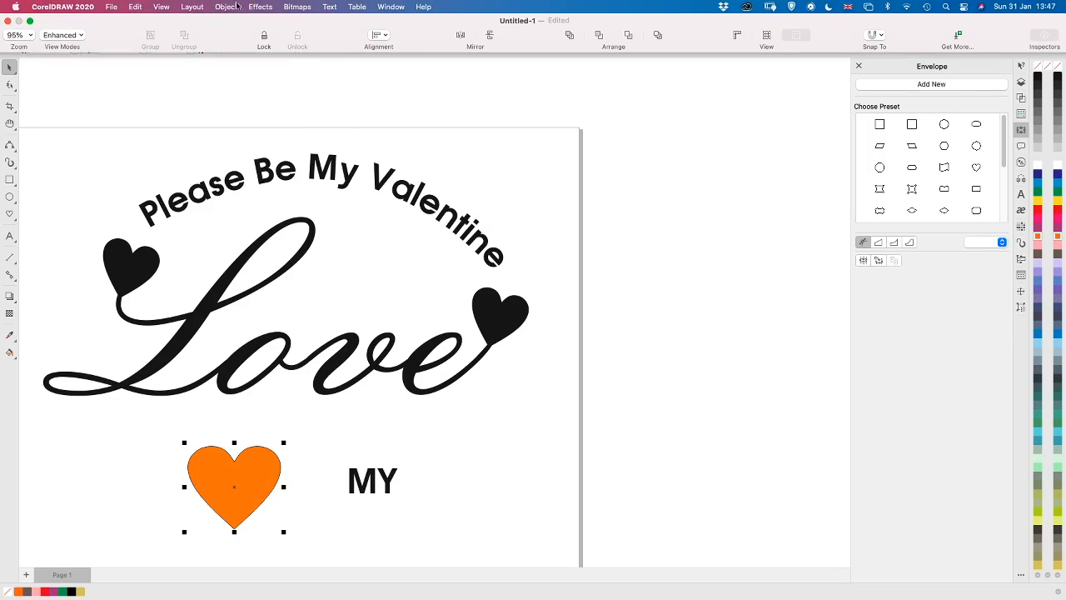
click(225, 7)
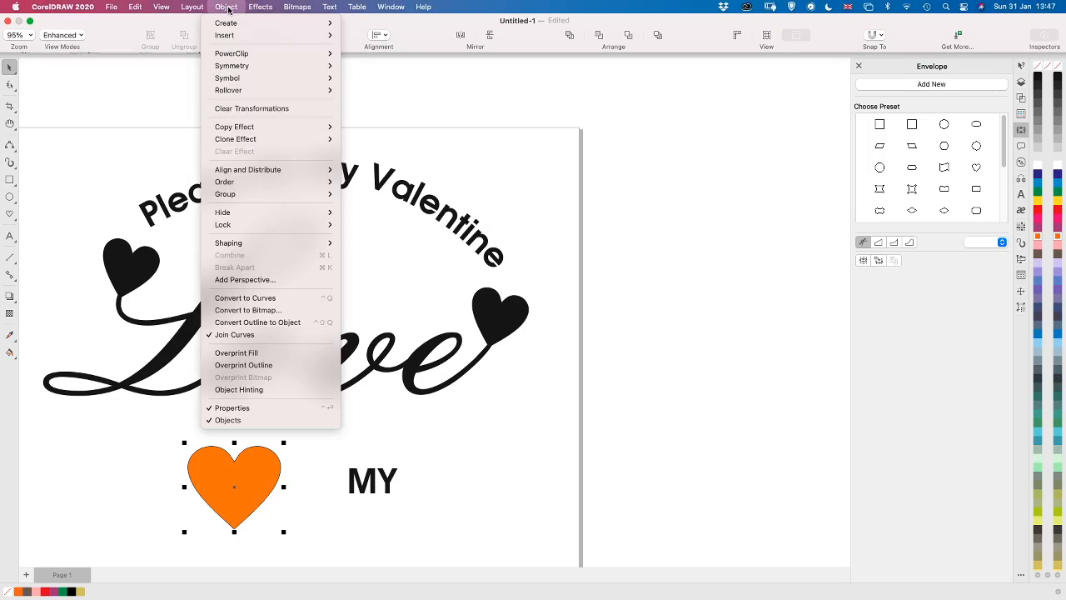
click(234, 297)
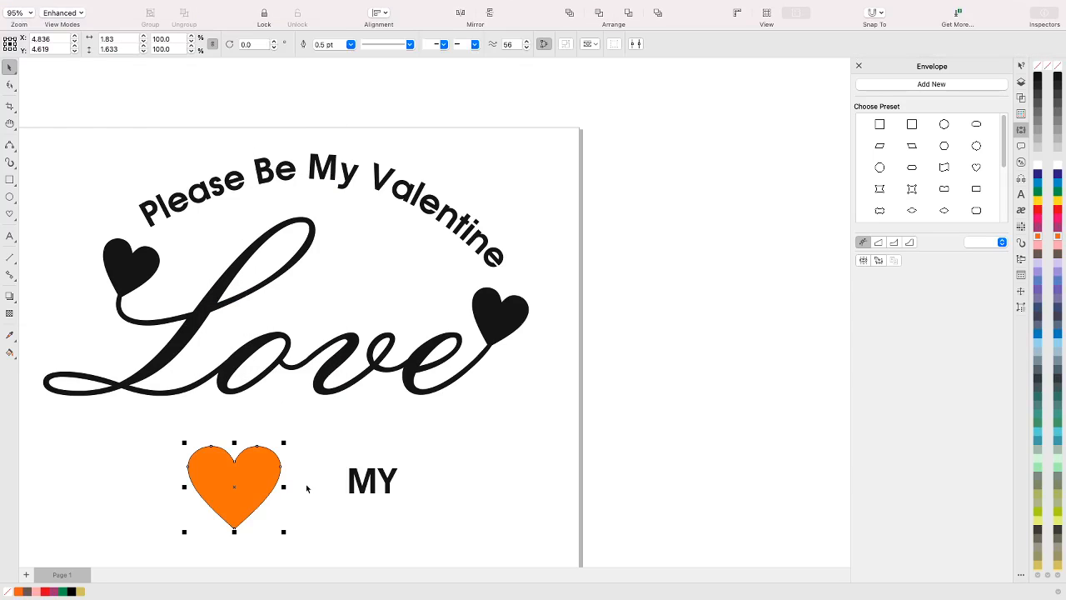
Shape the "MY" text with an envelope created from the converted orange heart, and undo that envelope
click(388, 487)
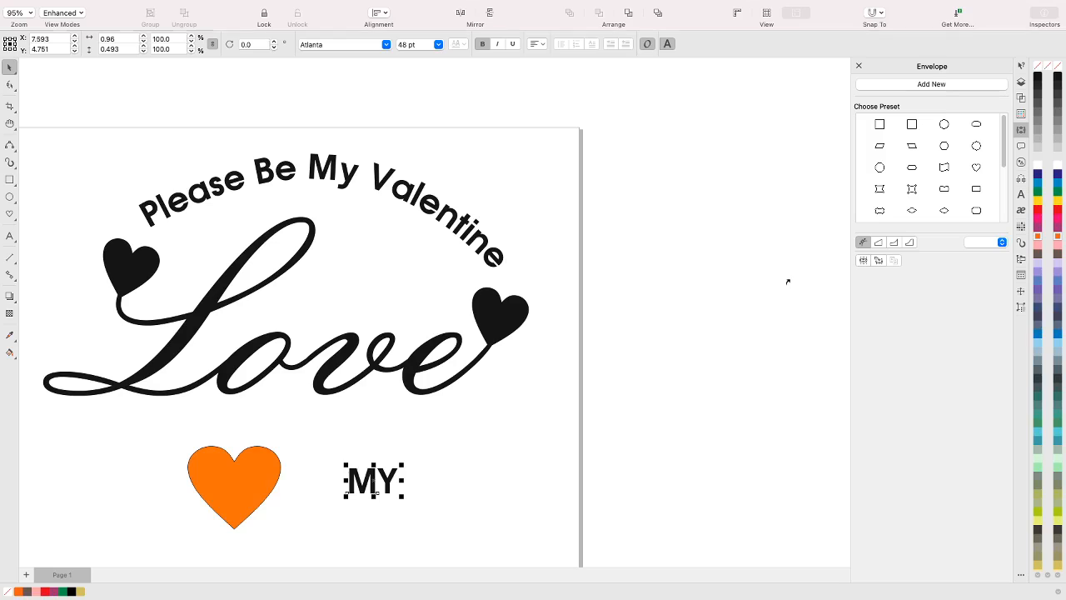
click(242, 484)
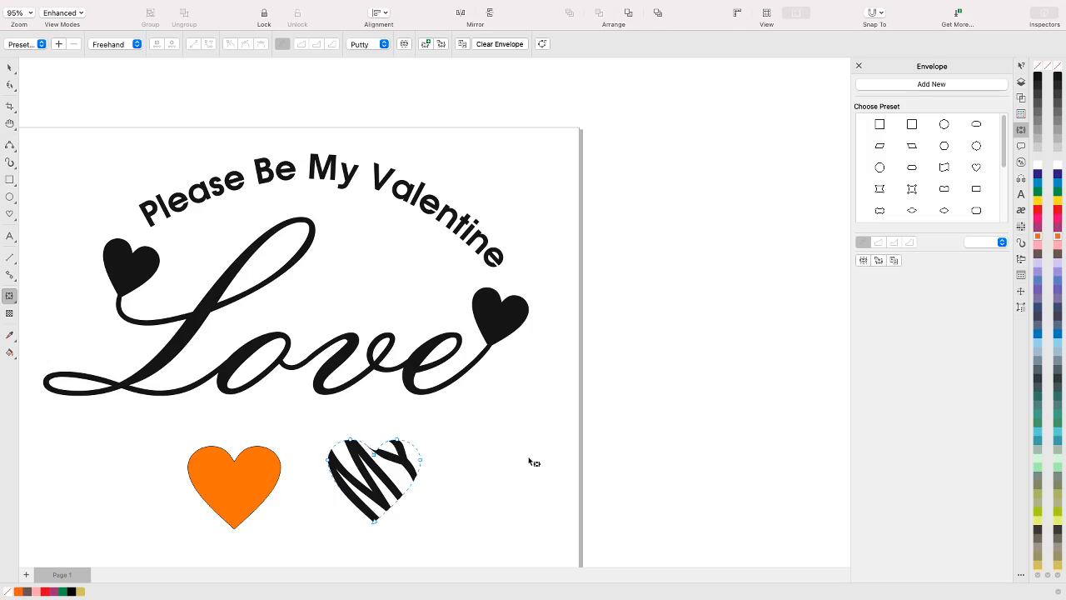
key(super+z)
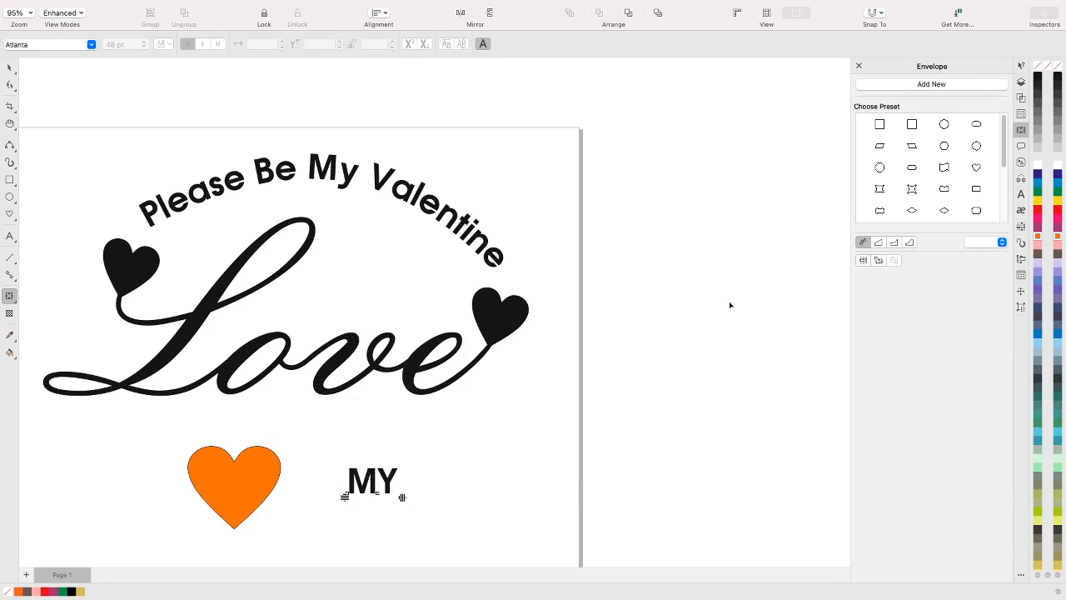
Apply the heart-shaped preset envelope to the "MY" text
click(9, 69)
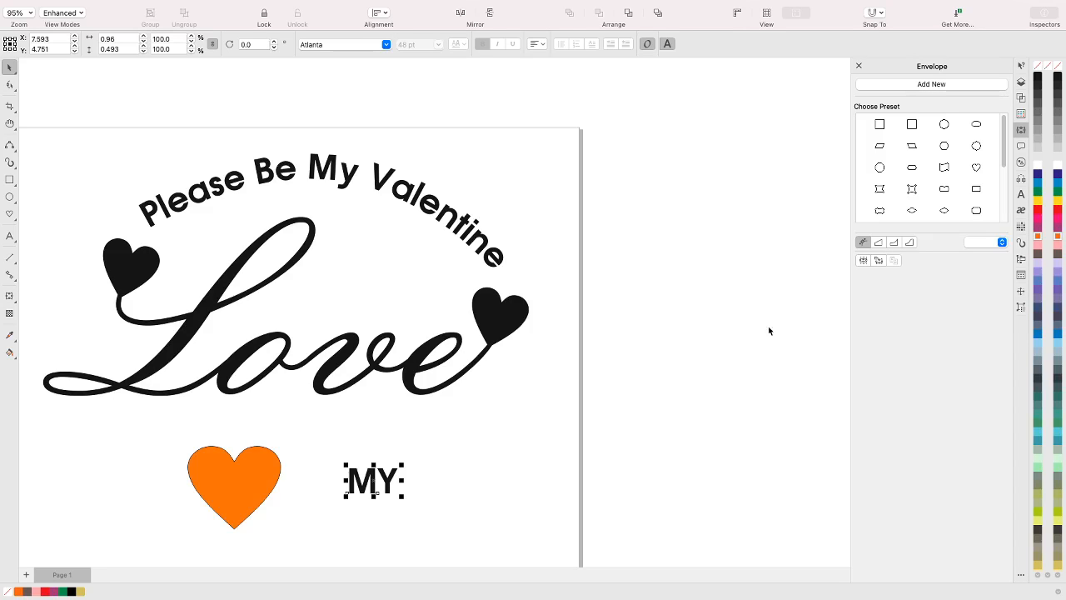
click(976, 167)
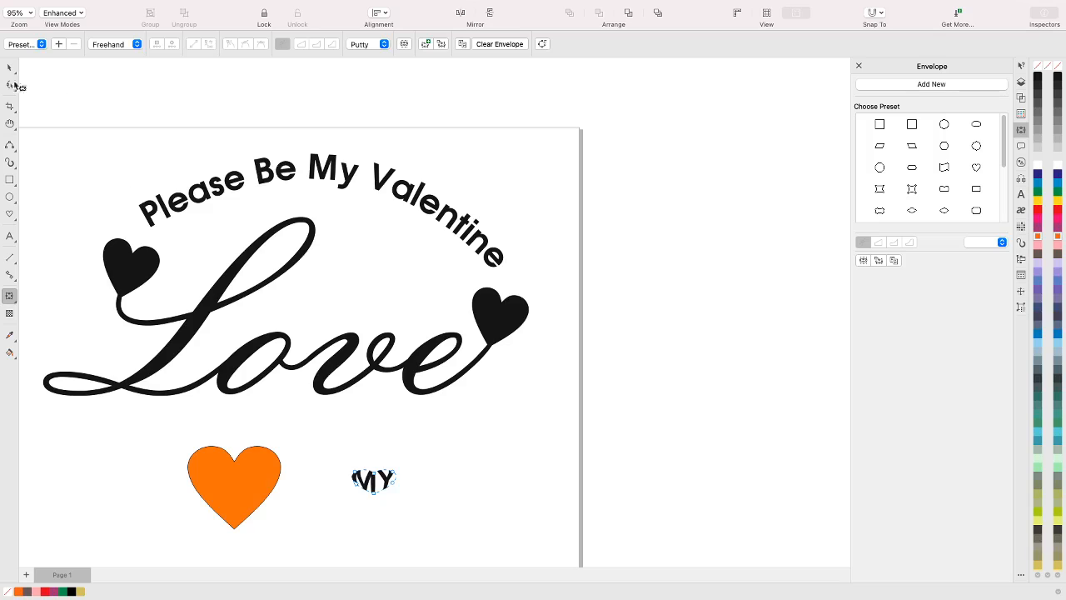
Remove the heart-shaped envelope from the "MY" text and place the text on the orange heart
click(10, 68)
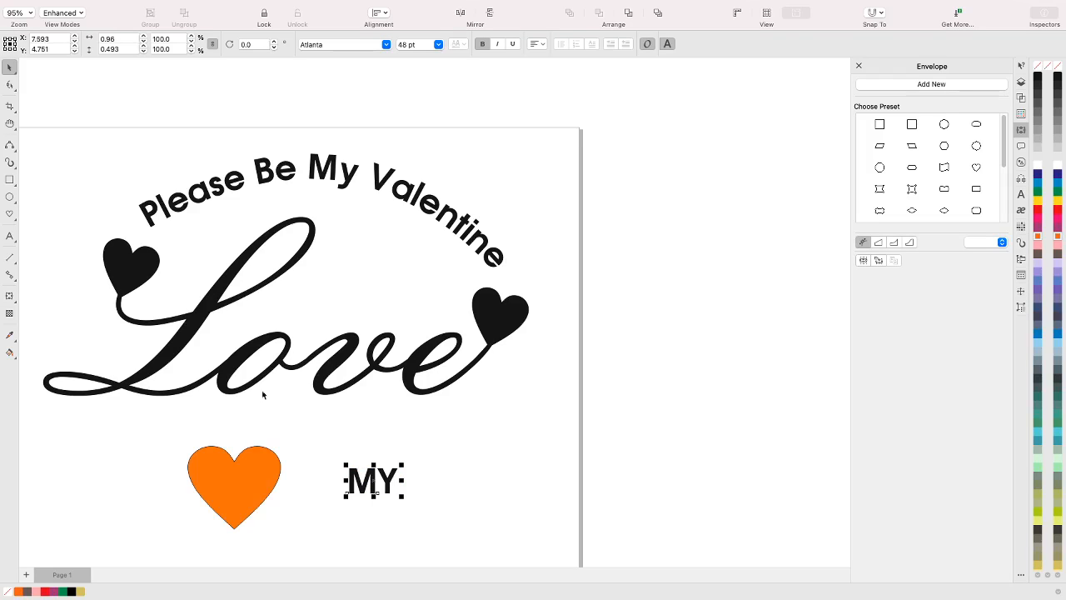
click(369, 474)
drag(372, 491, 231, 491)
Delete the leftover curve directly below the "Please Be My Valentine" curve in Layer 1
click(323, 170)
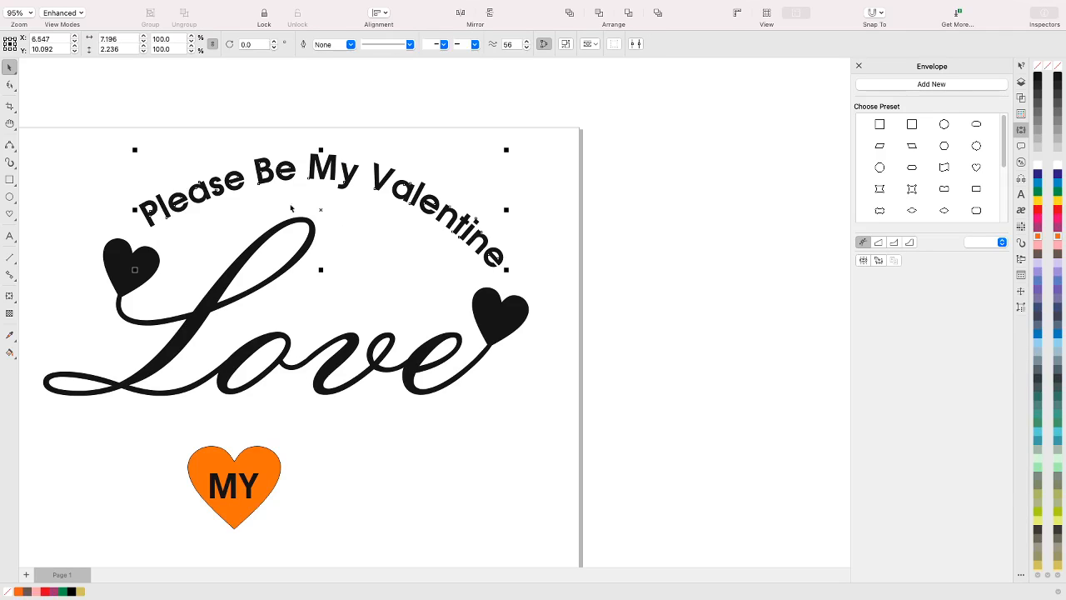
mouse_move(288, 4)
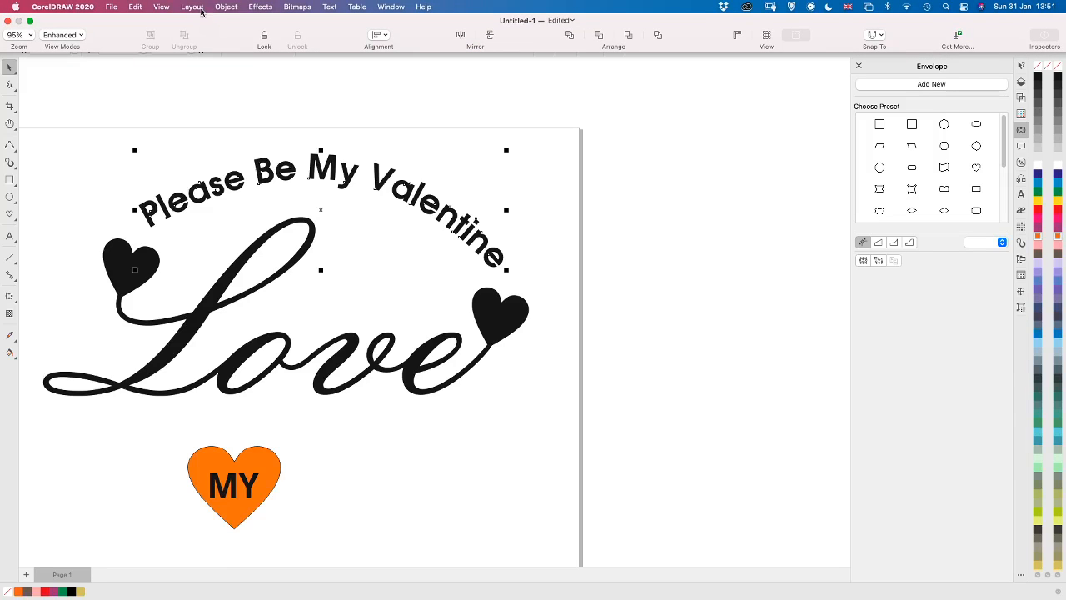
click(225, 8)
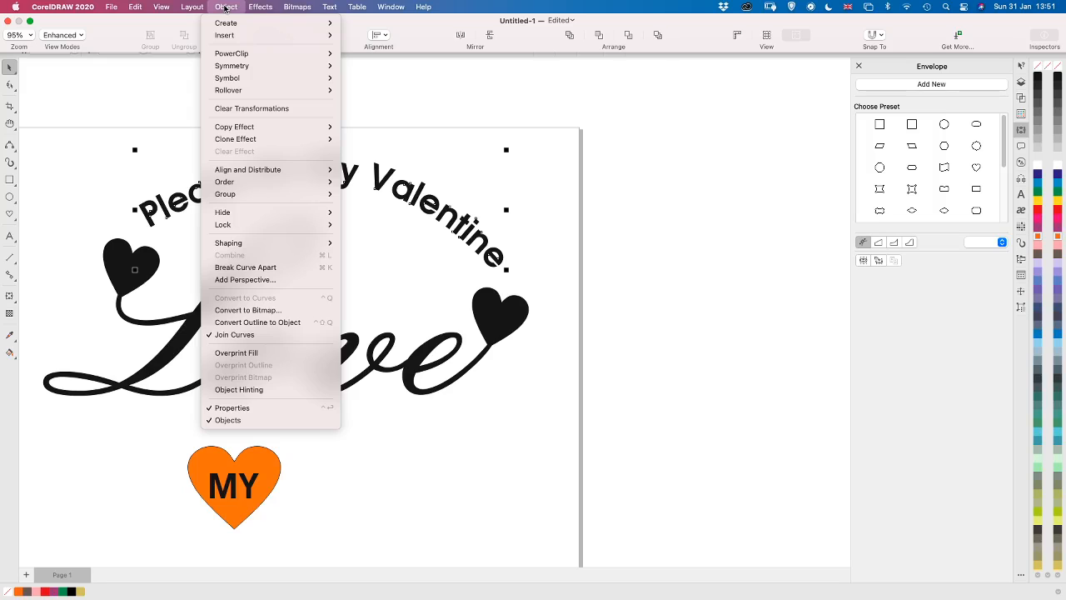
mouse_move(279, 219)
click(619, 240)
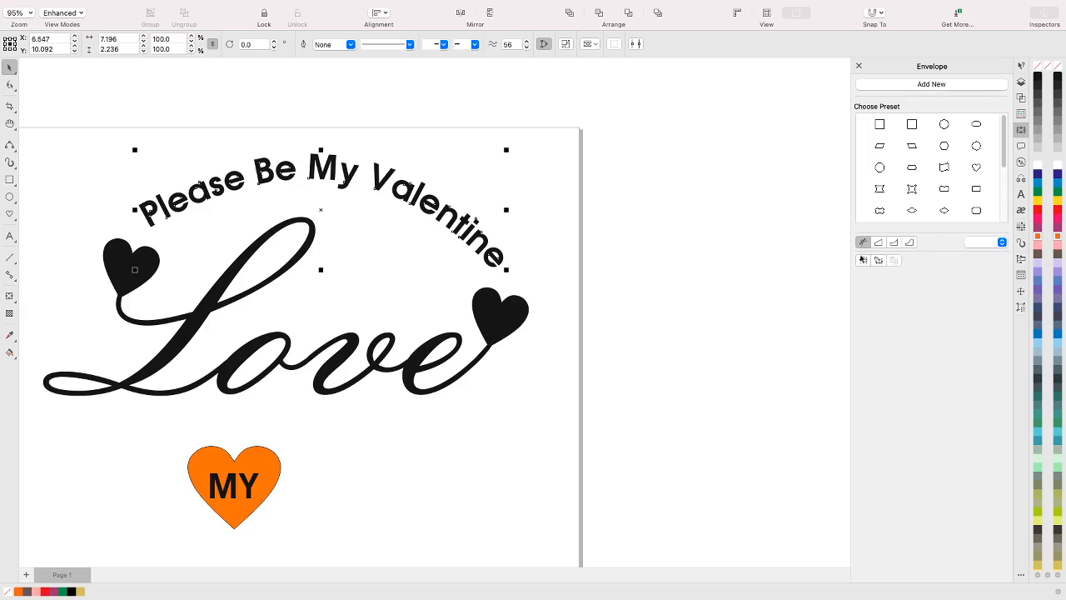
click(1020, 83)
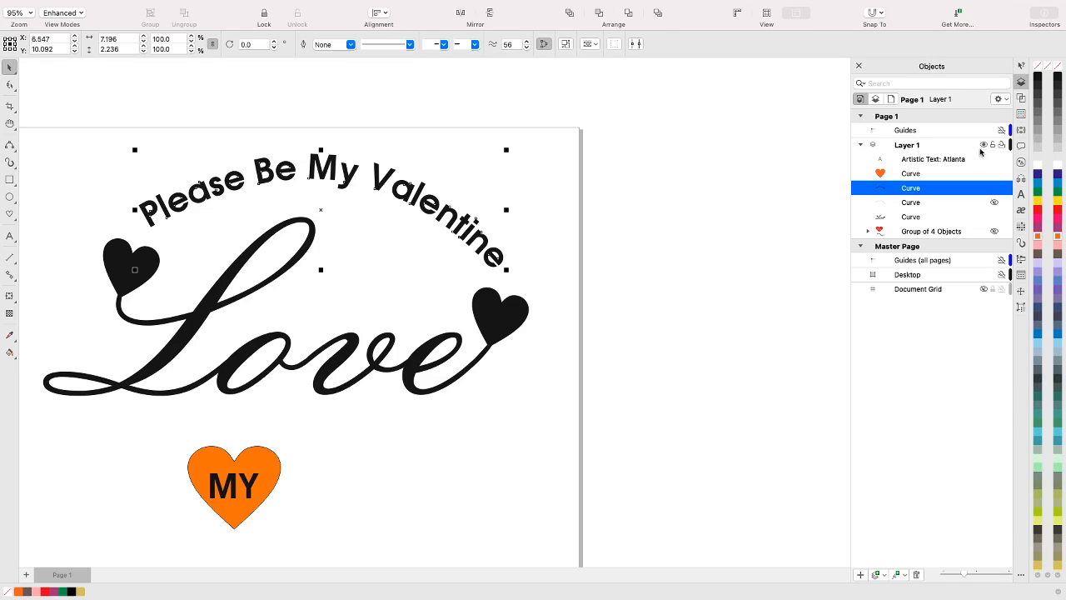
click(914, 204)
key(Delete)
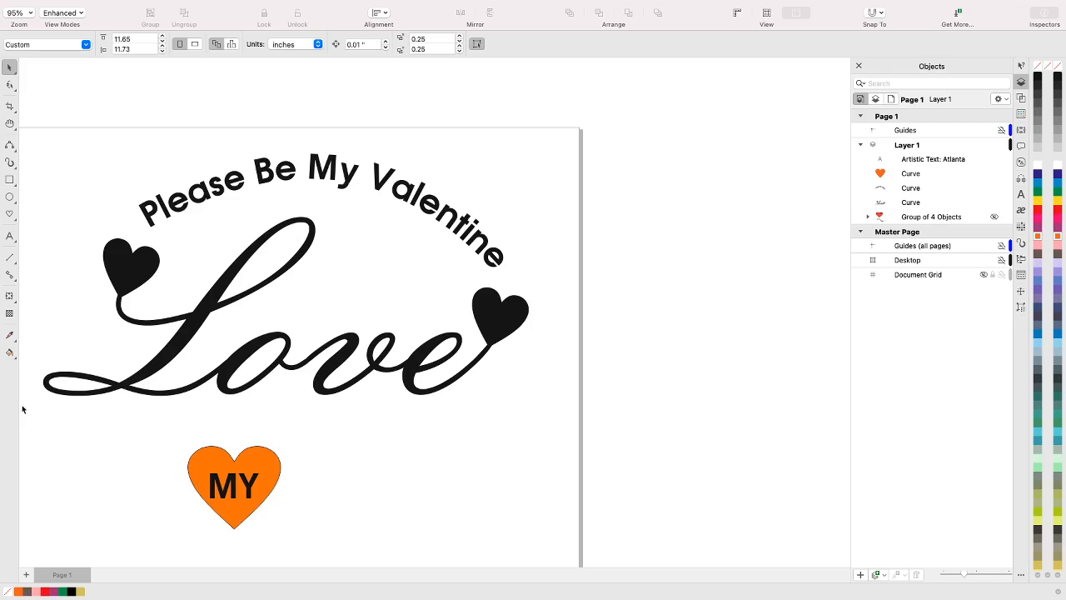
drag(25, 409, 530, 232)
click(496, 327)
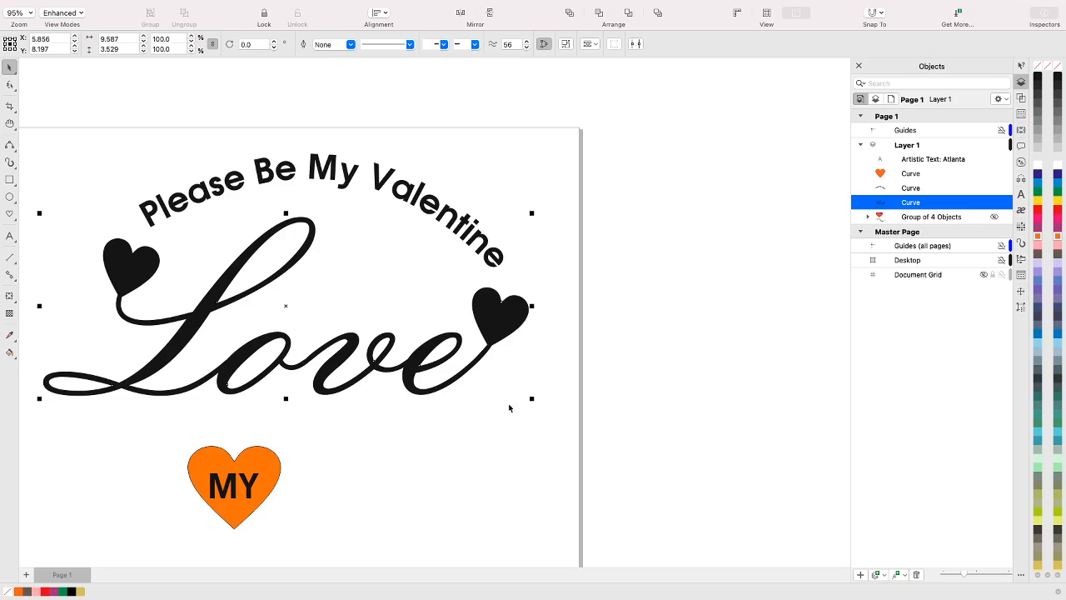
Enlarge the "MY" text to about 61 pt and adjust its position within the orange heart
click(251, 494)
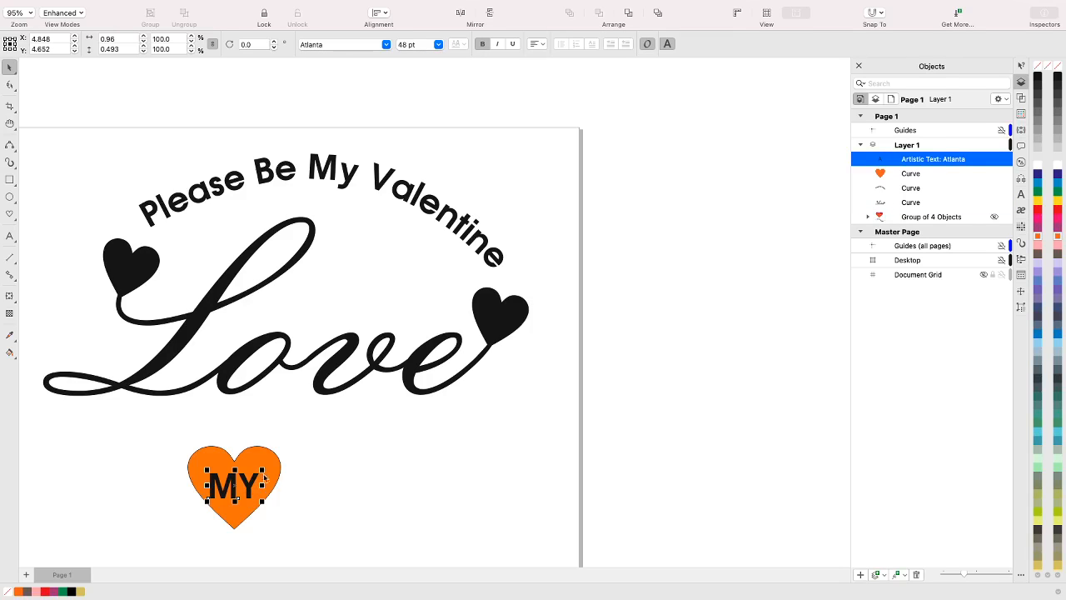
drag(262, 470, 276, 461)
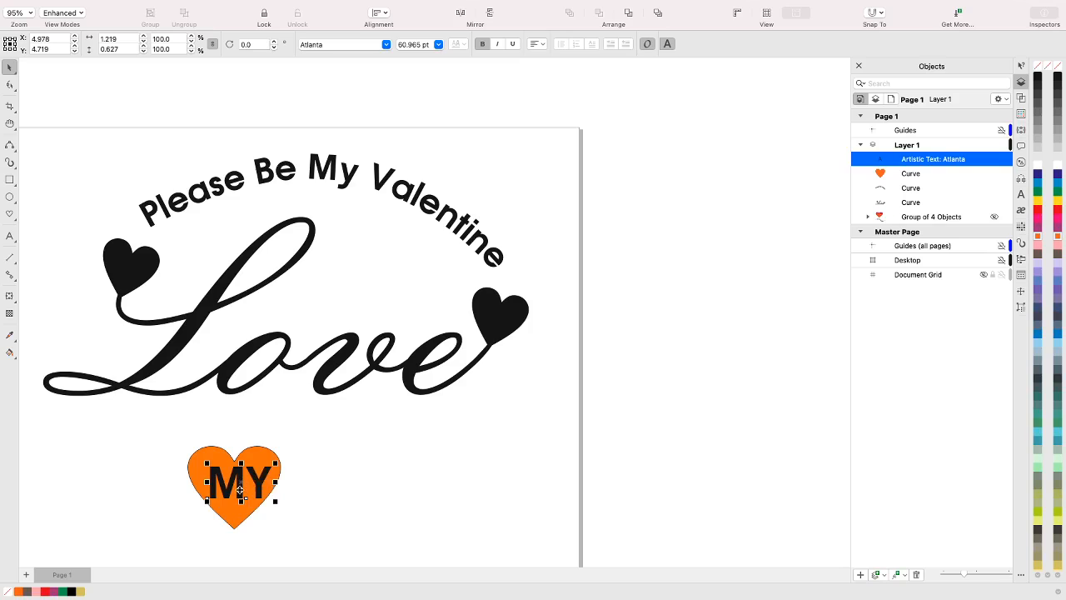
drag(240, 492, 240, 482)
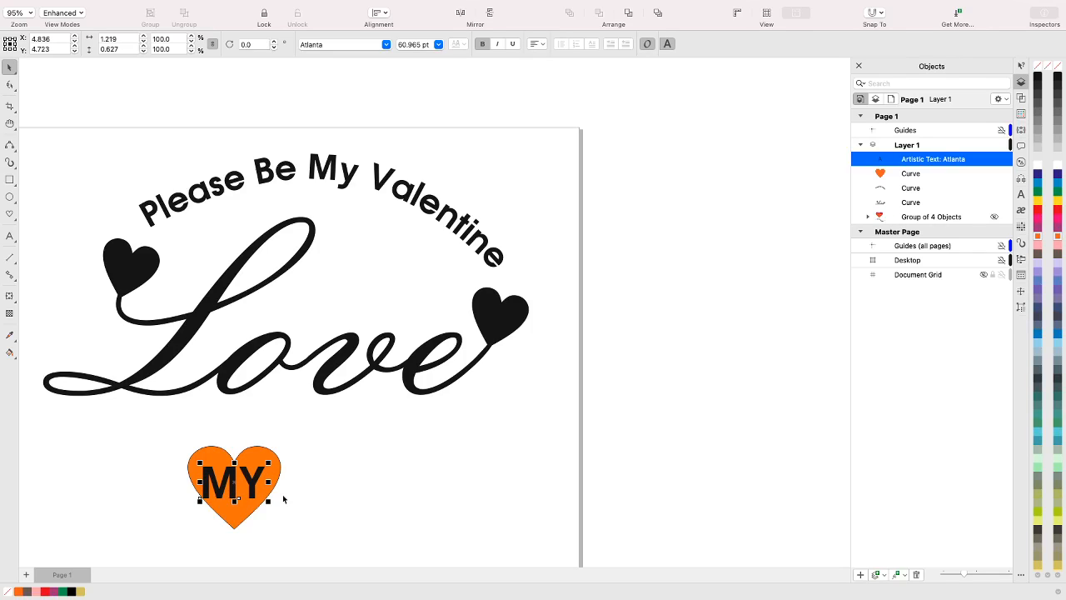
key(Right)
key(Right)
key(Right)
key(Right)
key(Right)
key(Right)
key(Right)
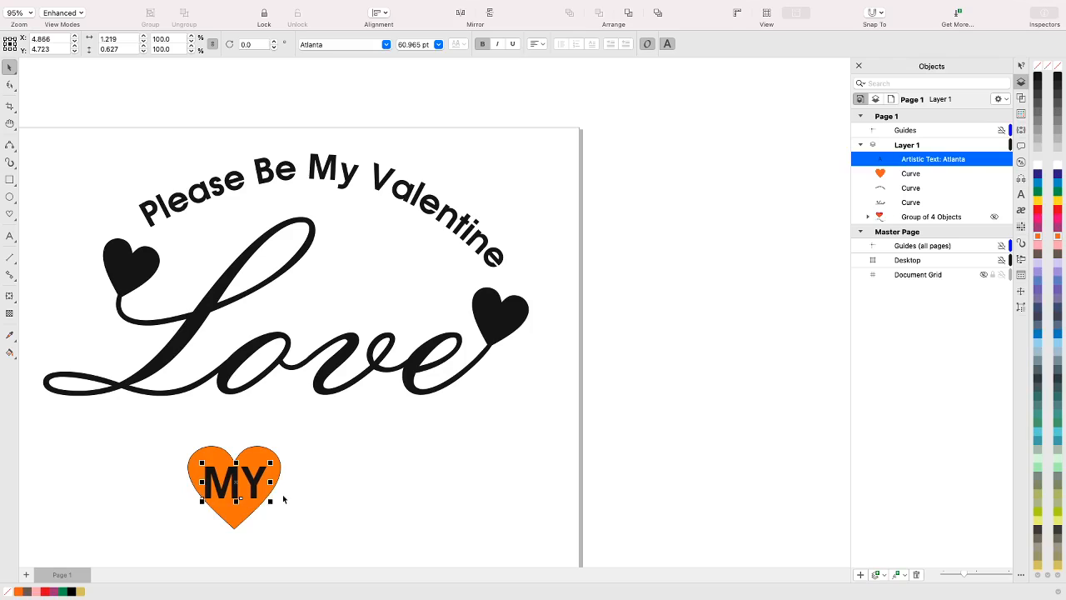
key(Right)
key(Right)
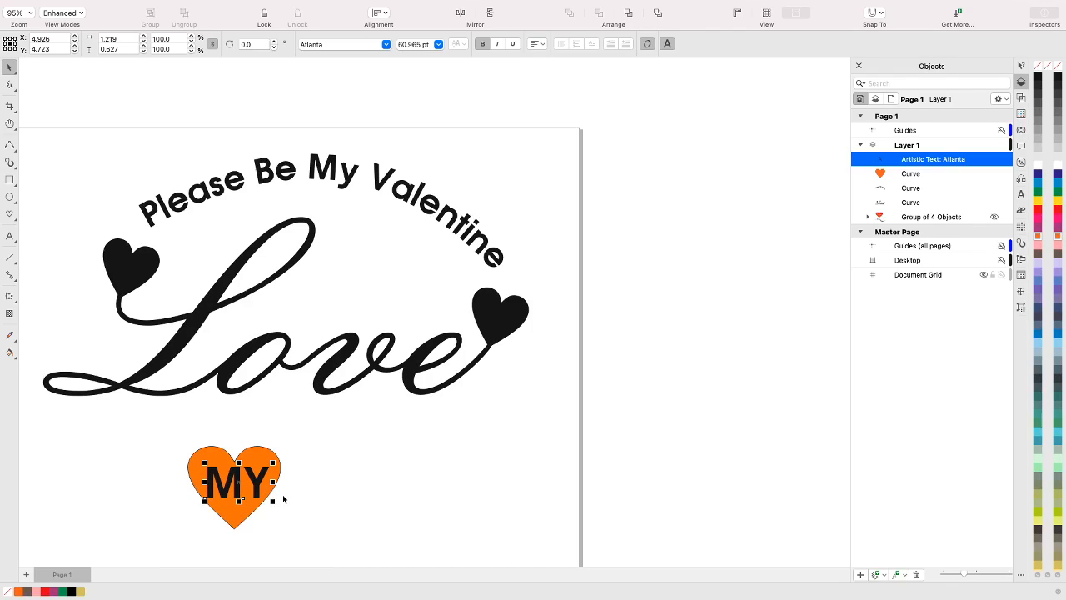
Shift the "MY" text slightly left to centre it horizontally within the orange heart
click(325, 489)
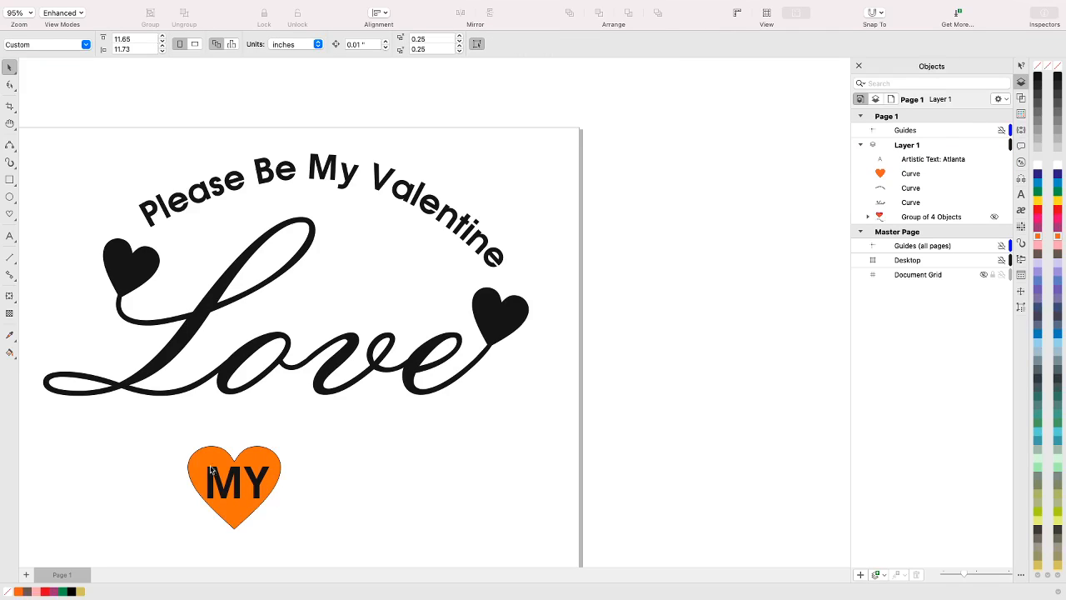
click(238, 492)
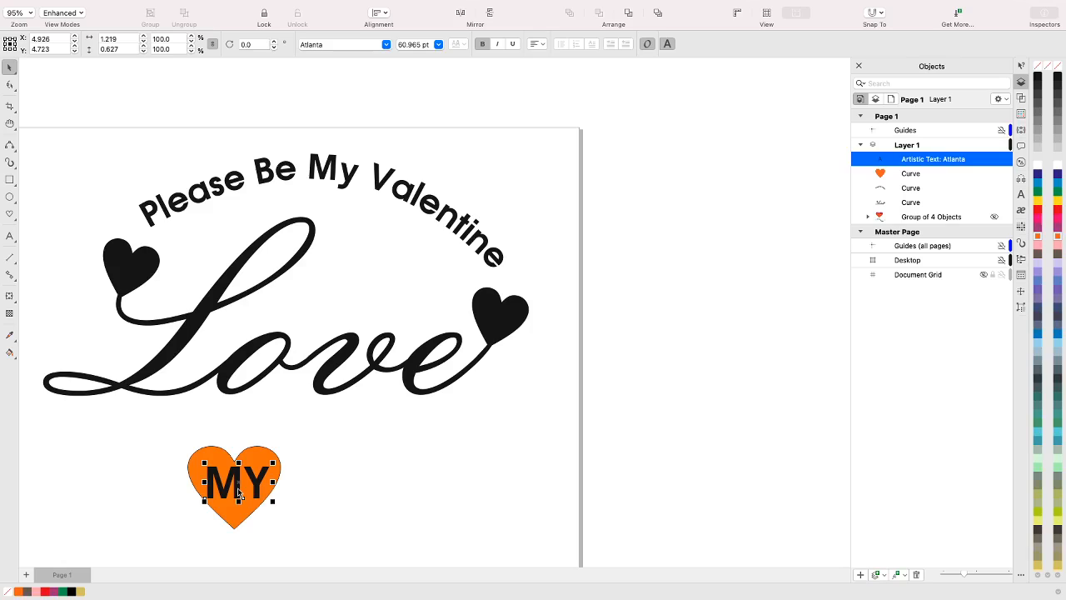
click(238, 493)
drag(238, 463, 234, 461)
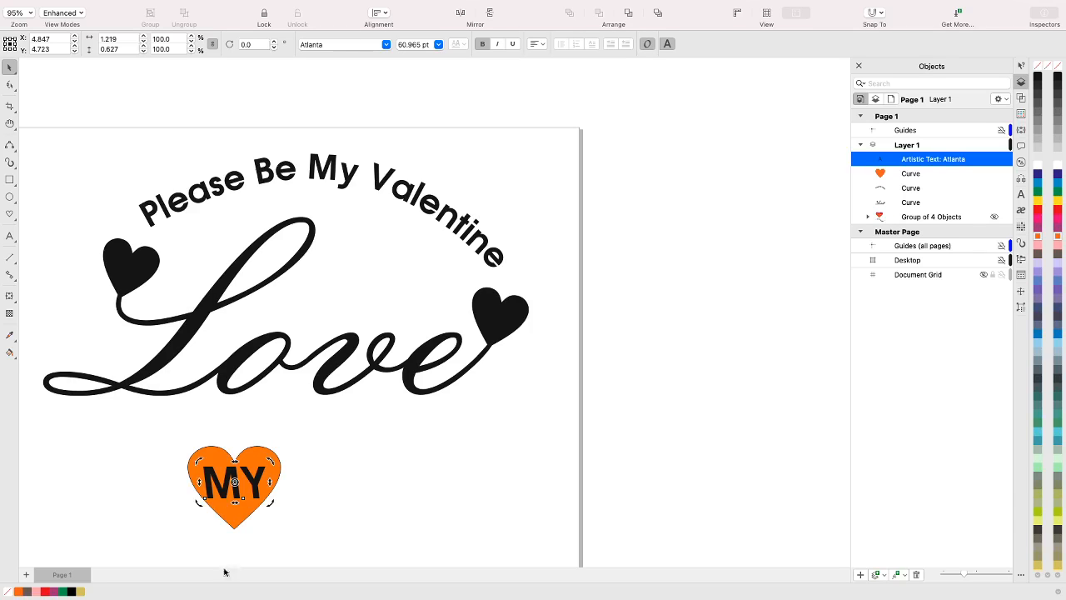
click(211, 530)
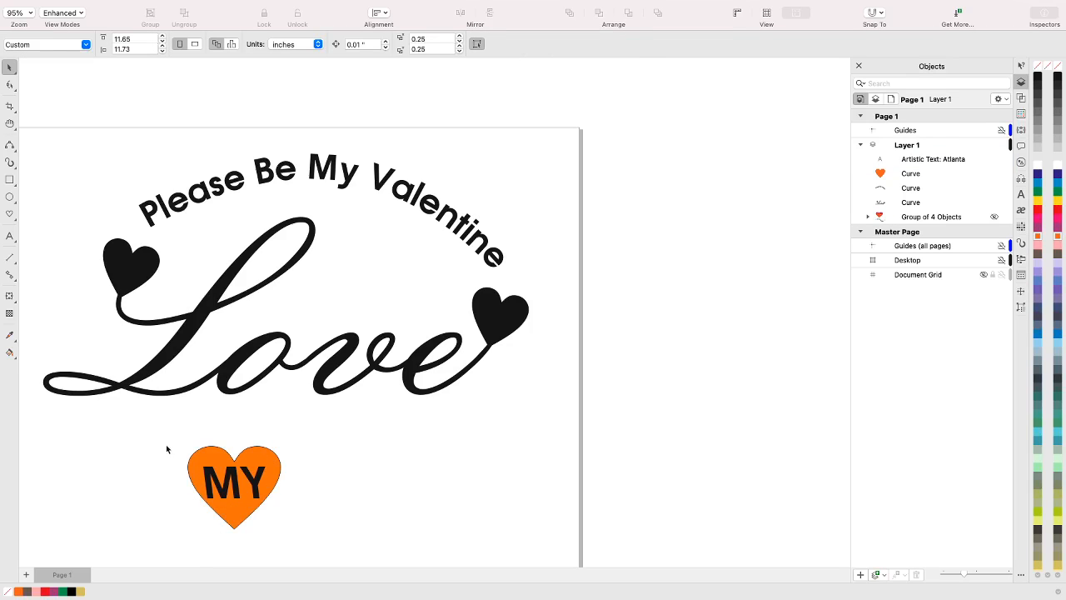
drag(192, 446, 323, 539)
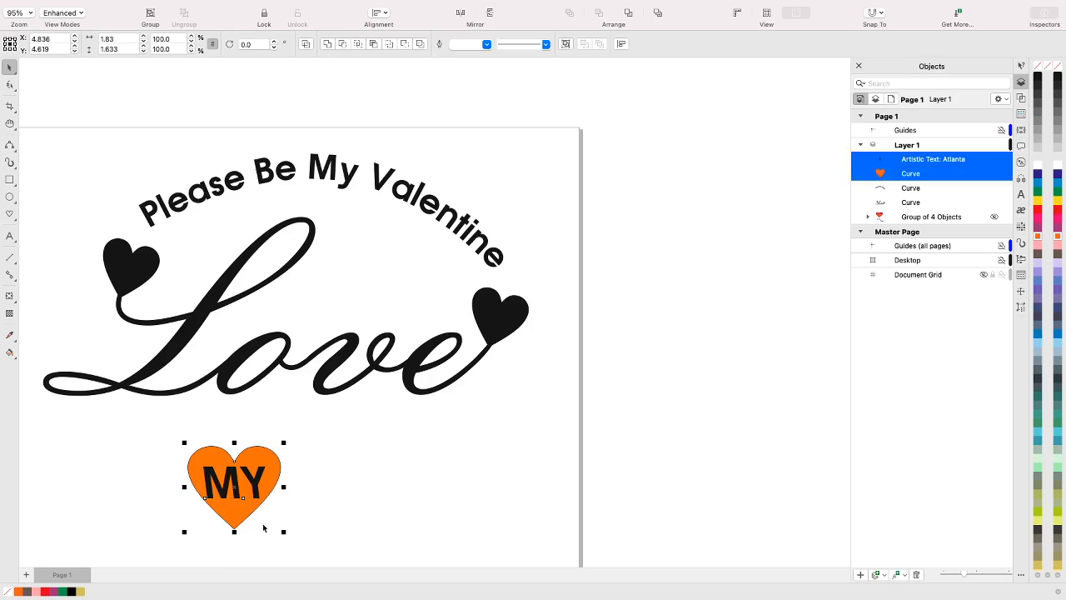
click(329, 511)
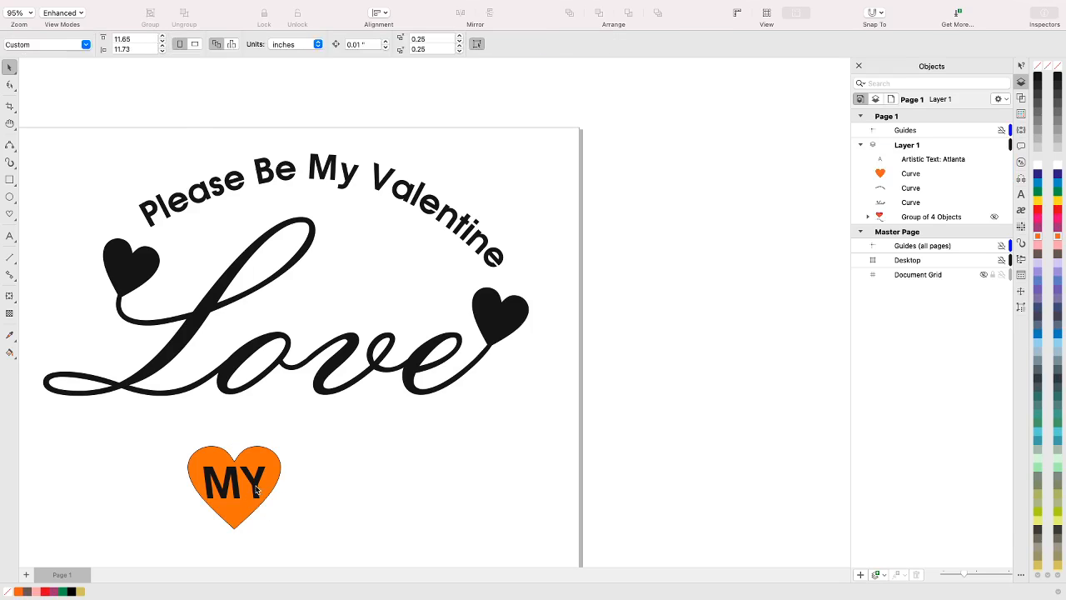
Convert the "MY" text on the orange heart to curves
click(258, 491)
mouse_move(247, 5)
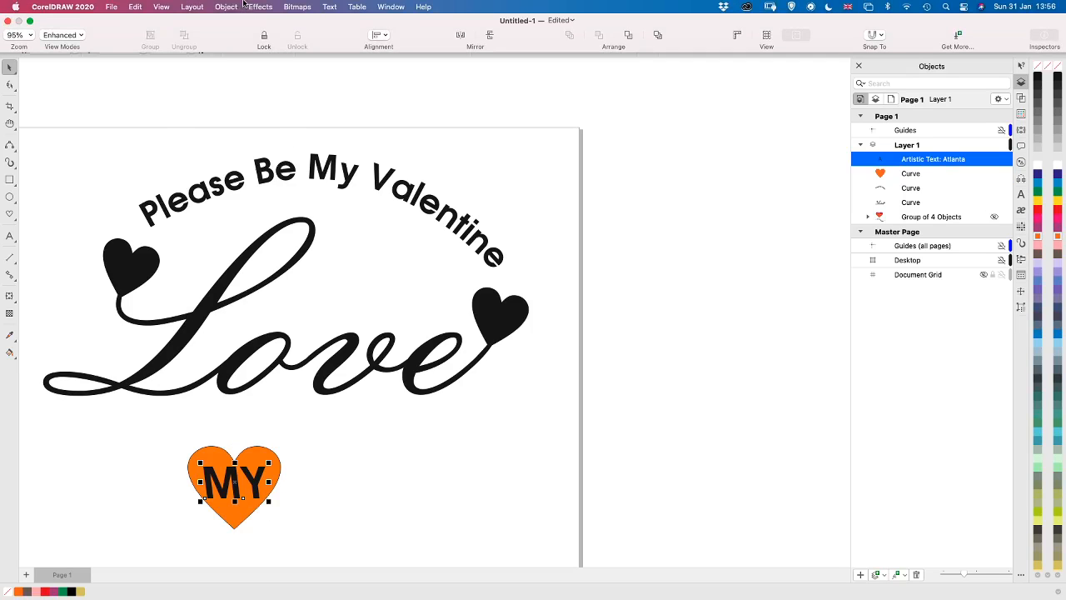
click(228, 6)
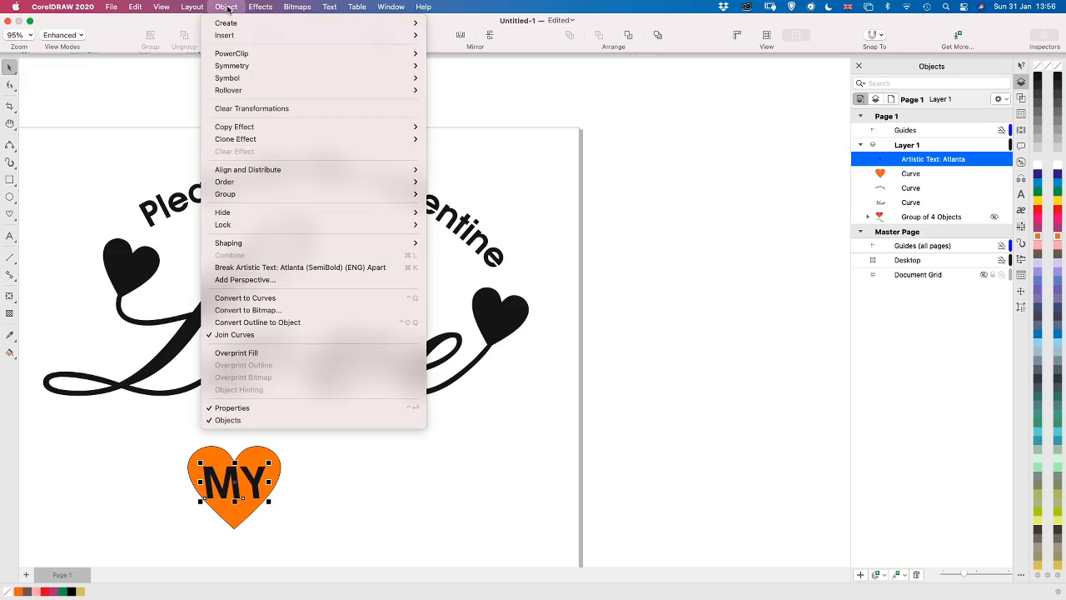
click(246, 297)
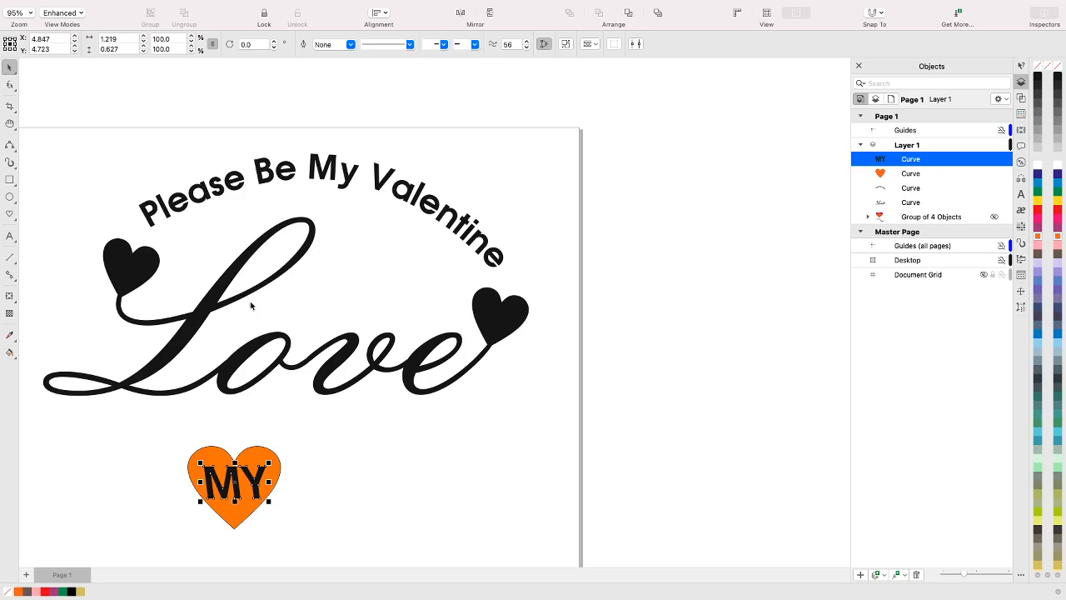
Cut the "MY" lettering out of the orange heart with the Back minus front shaping operation
shift+click(262, 453)
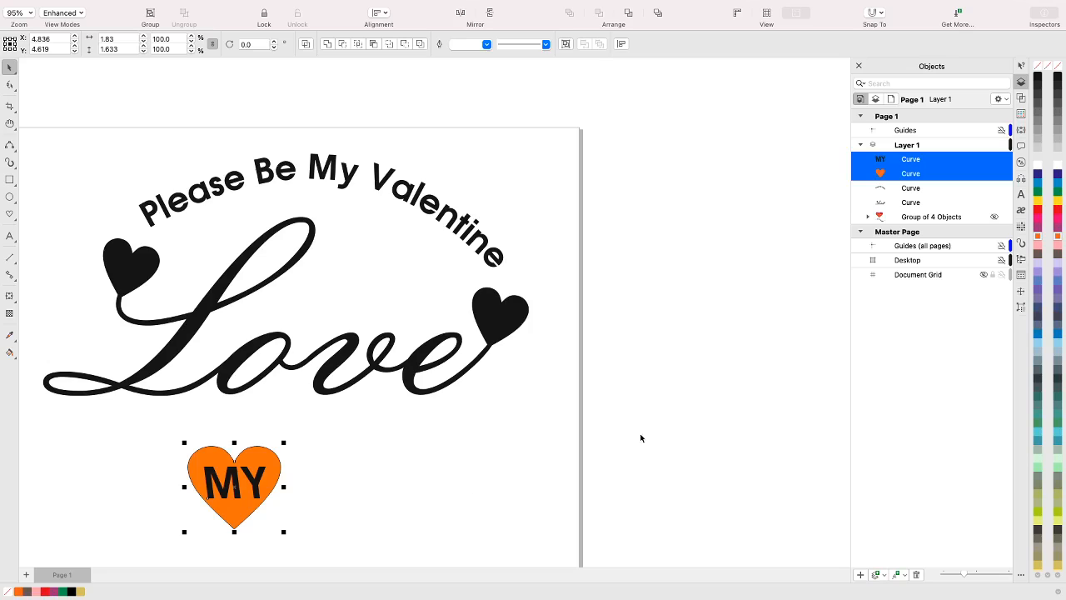
click(1022, 99)
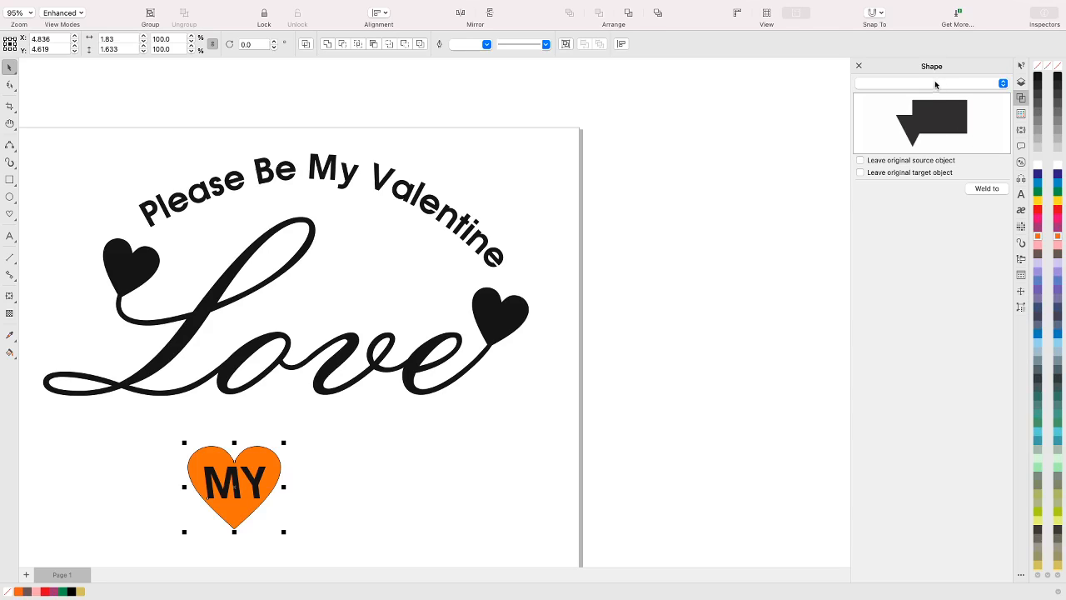
click(935, 83)
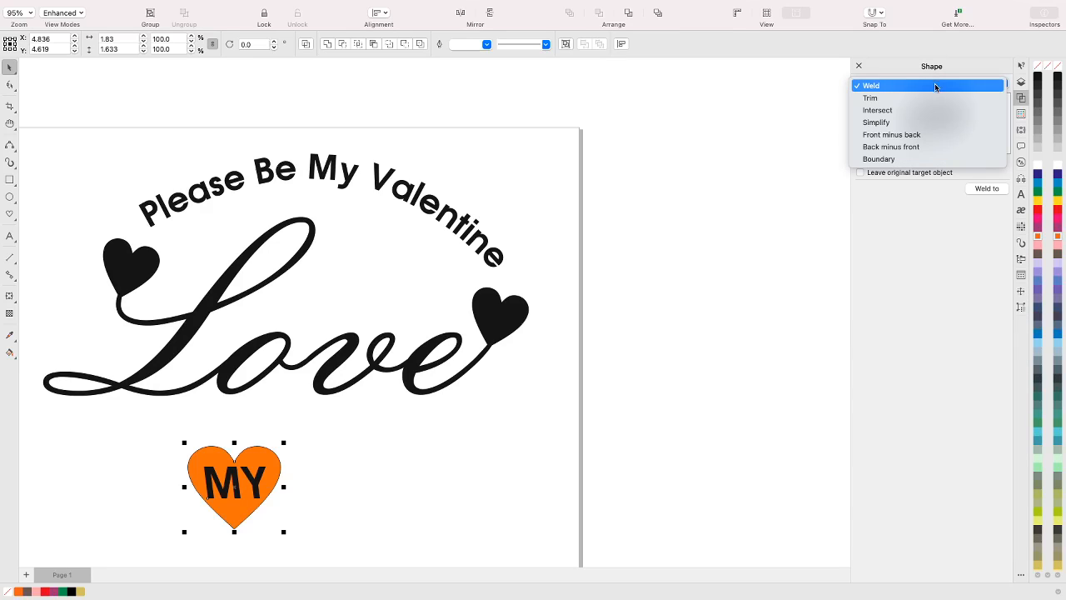
click(927, 147)
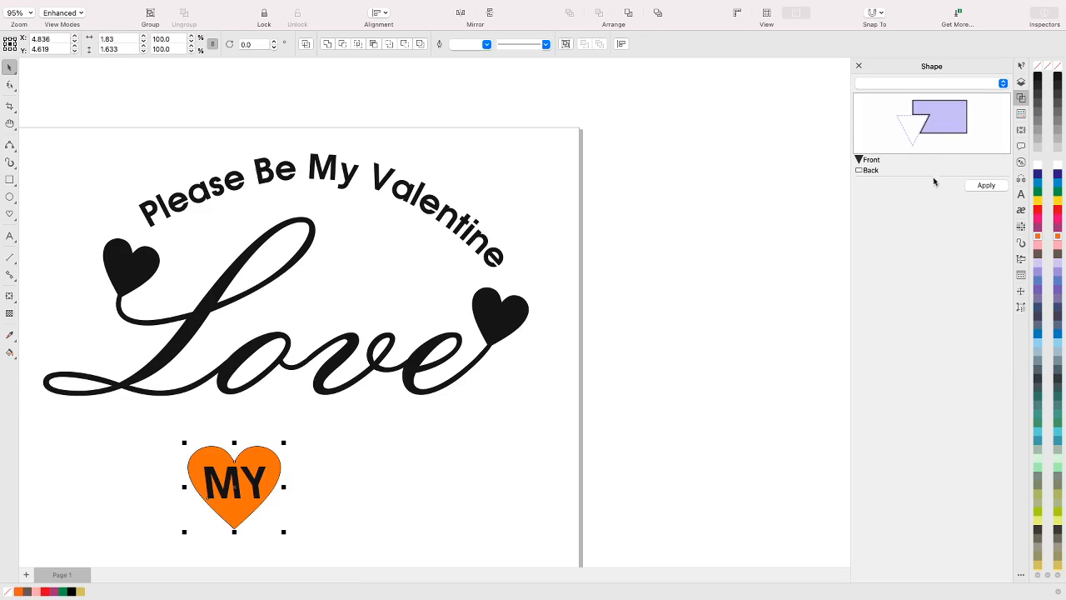
click(985, 186)
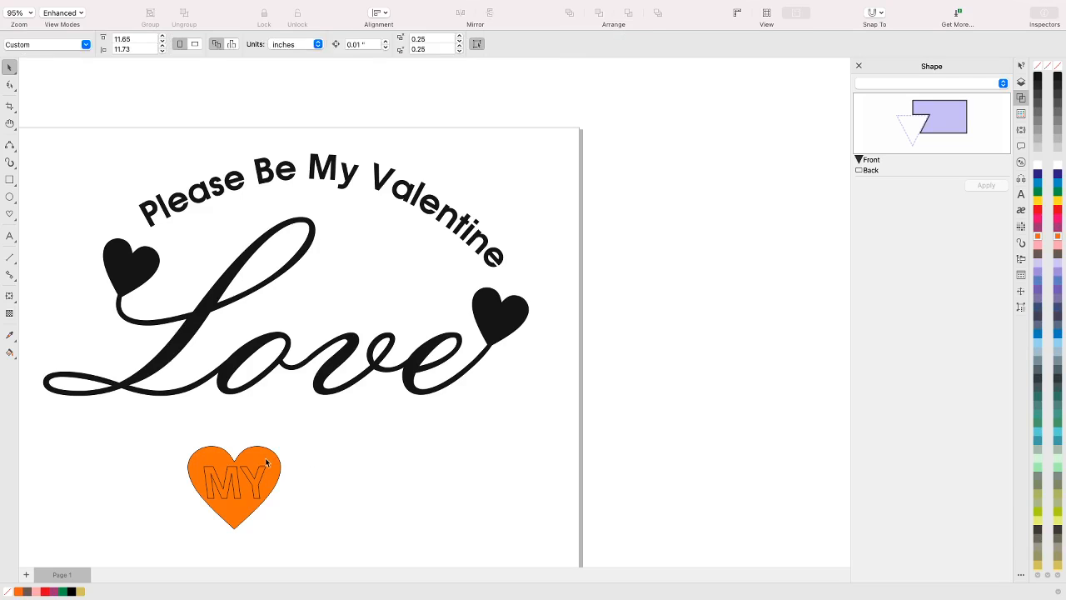
Break the orange heart with the "MY" cut-out apart into separate curves and reposition them together below the word "Love"
drag(270, 460, 357, 456)
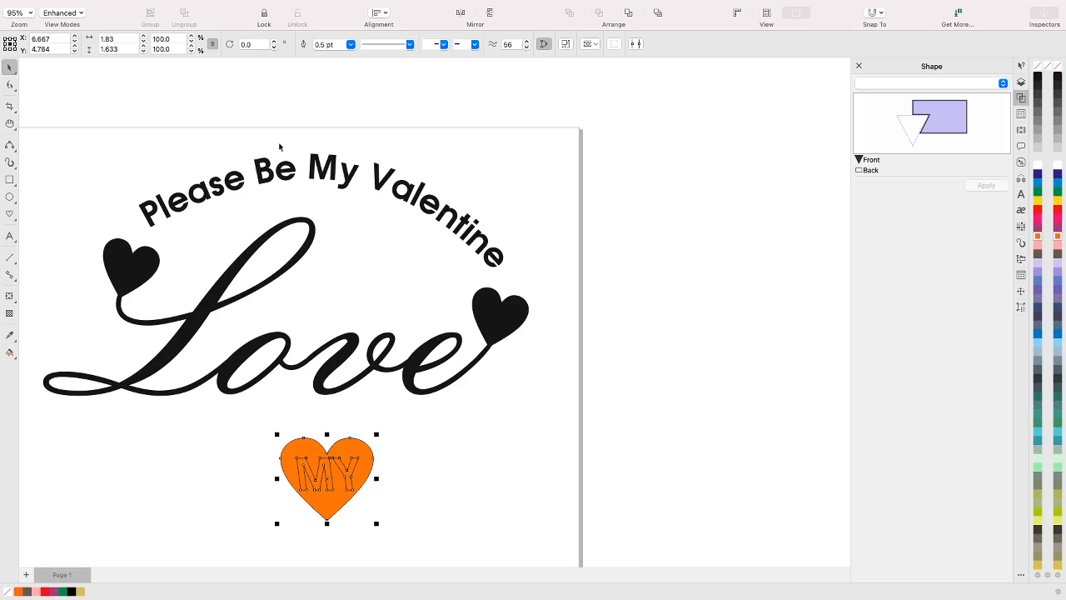
click(192, 6)
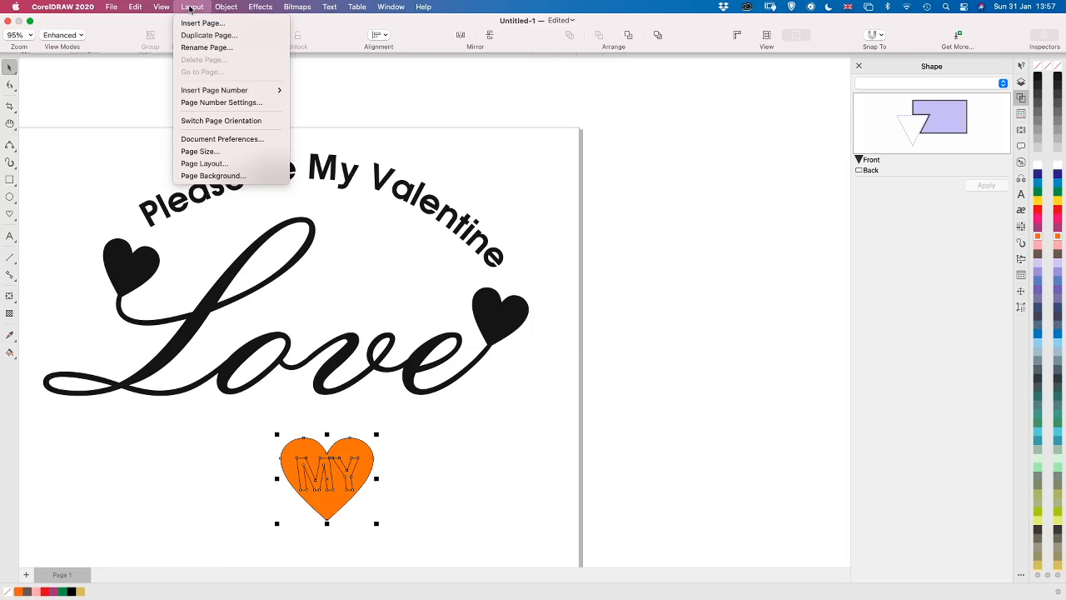
mouse_move(229, 8)
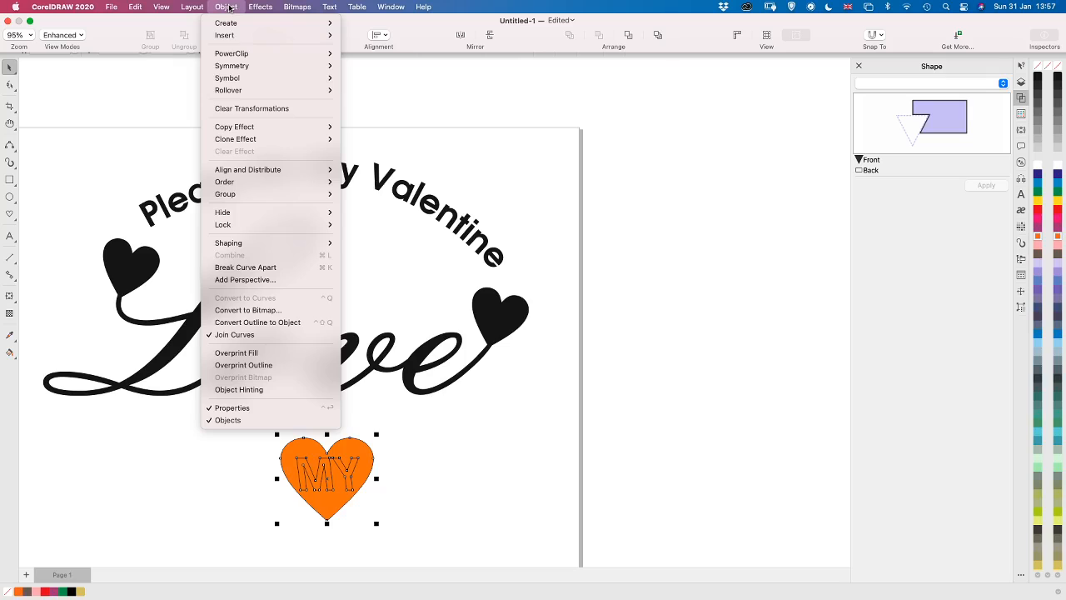
click(246, 268)
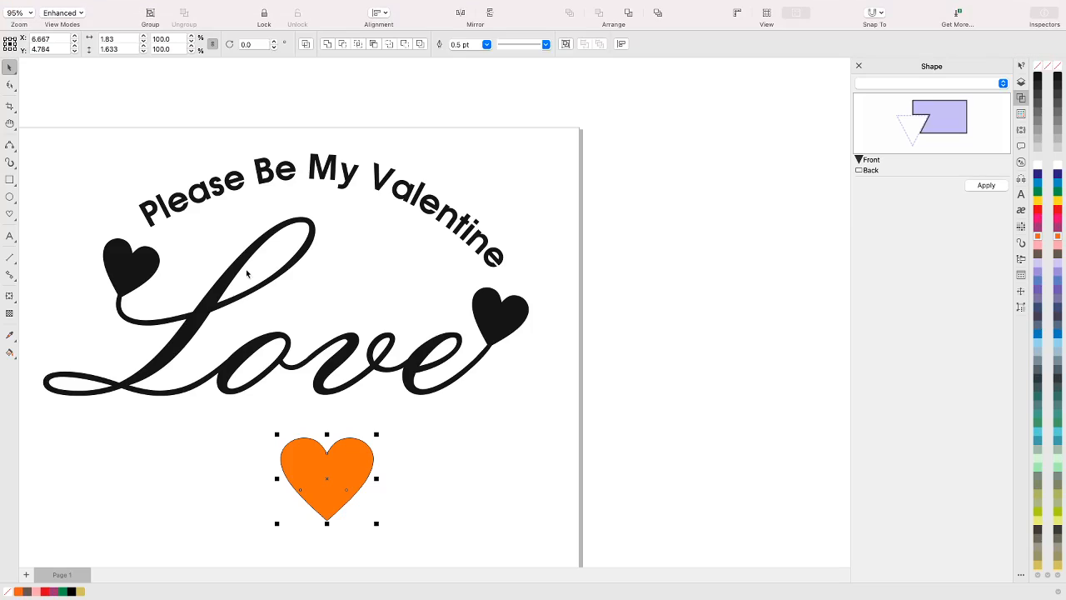
drag(364, 450, 281, 458)
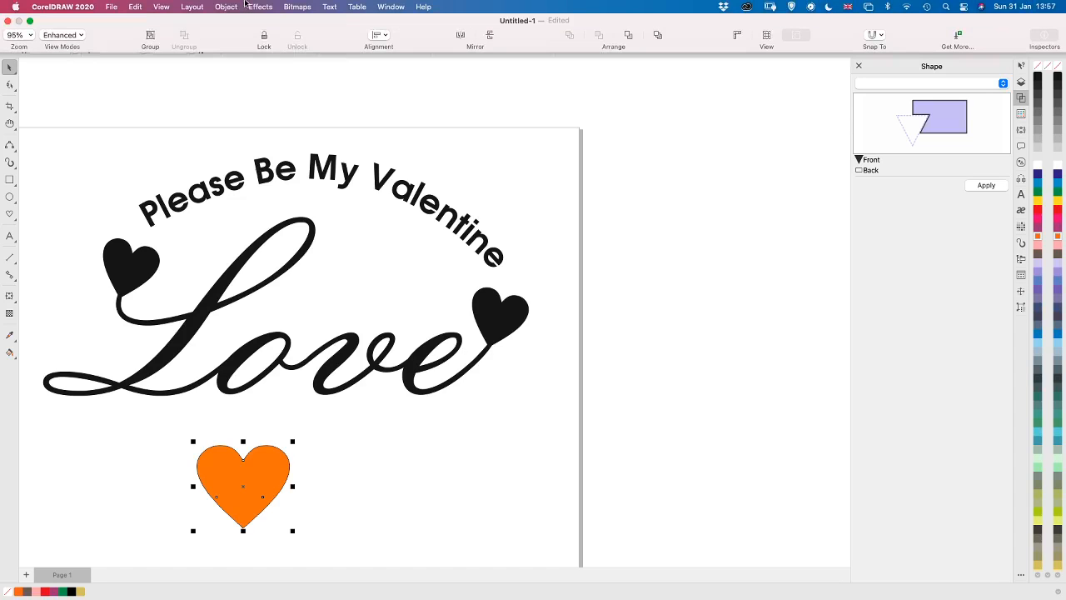
Move the separate M and Y curves above the orange heart in the layer order and fill both letters with black
click(227, 8)
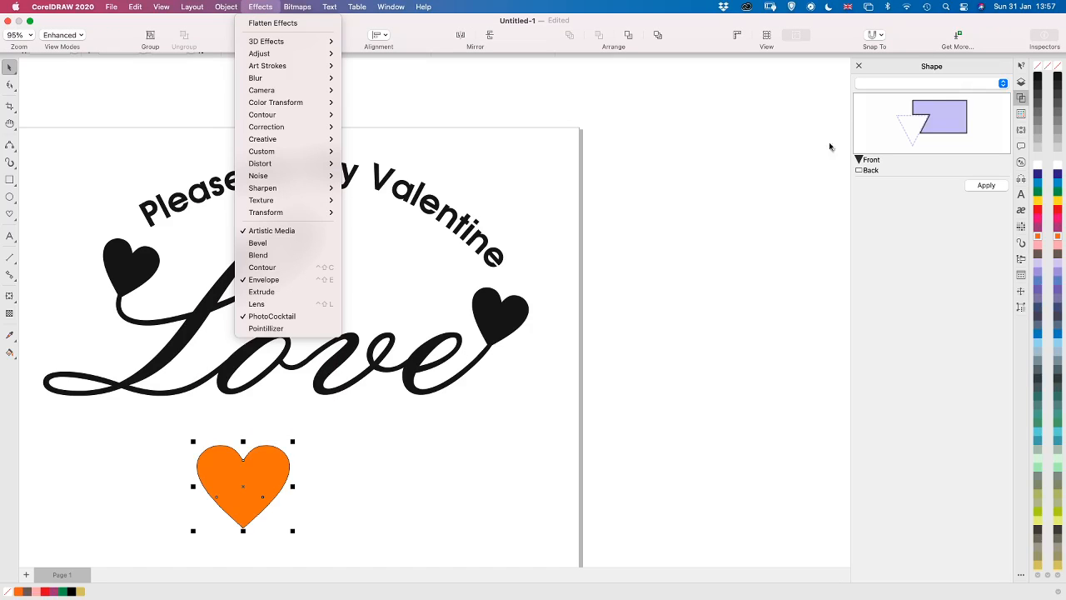
click(1020, 82)
click(1022, 82)
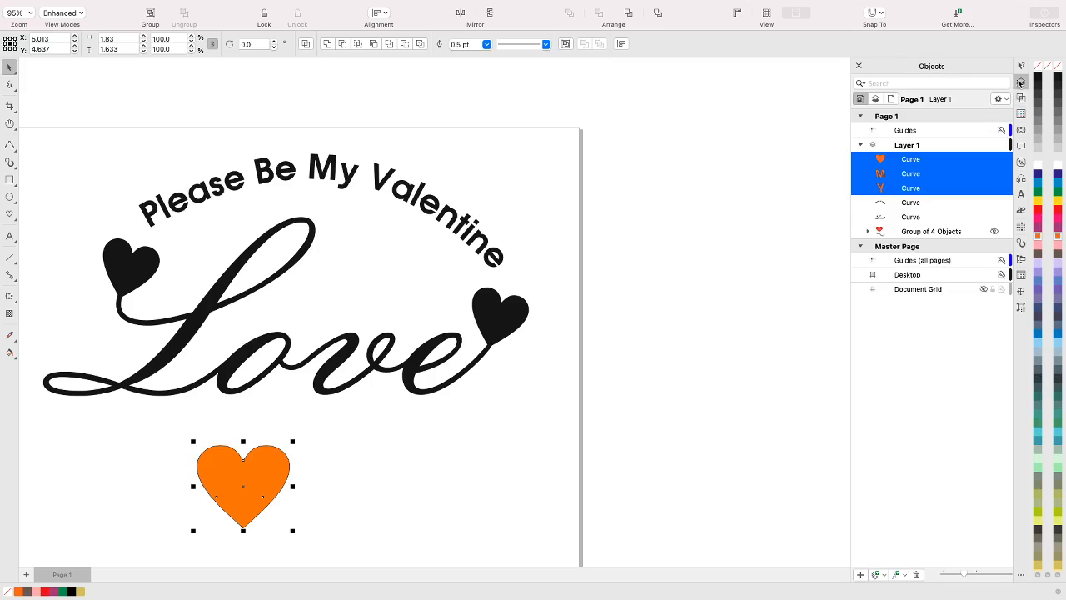
click(910, 176)
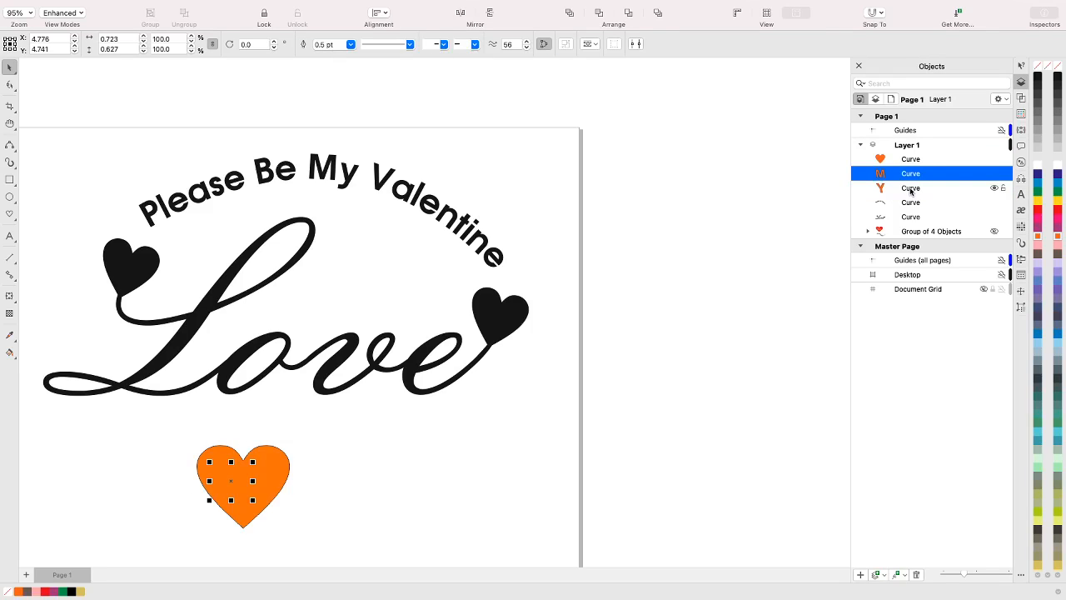
shift+click(910, 191)
drag(911, 191, 908, 155)
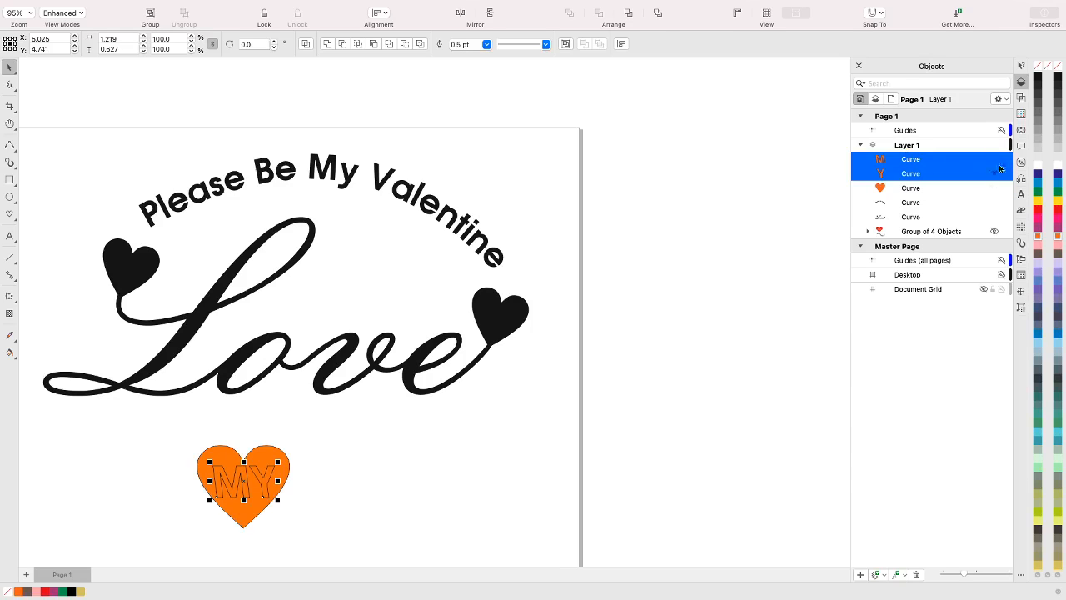
click(1059, 79)
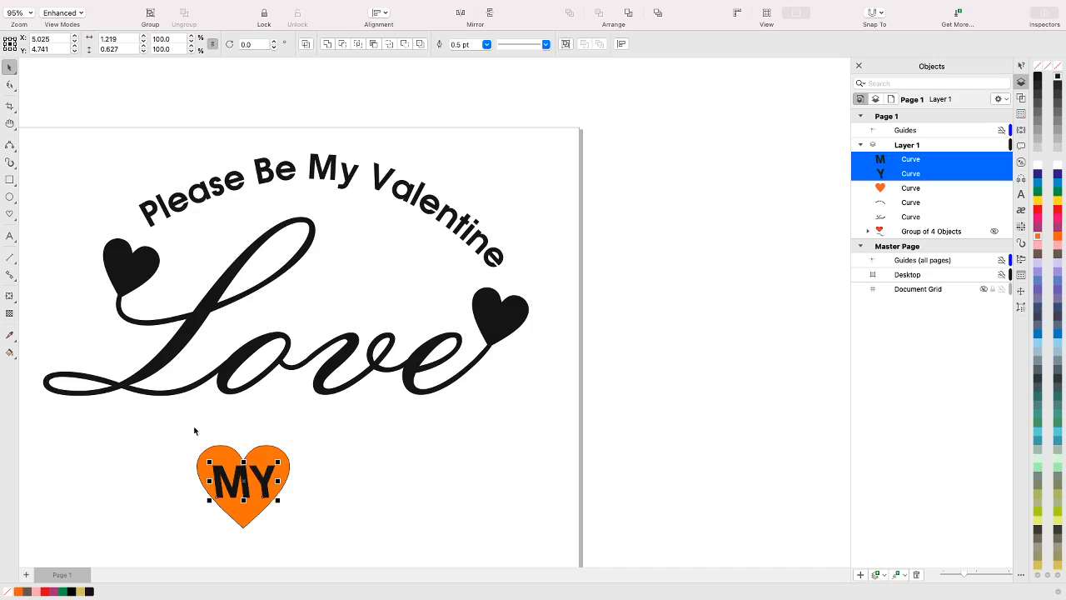
Try Back minus front on the orange heart and both black letters together, and undo it
drag(169, 434, 333, 543)
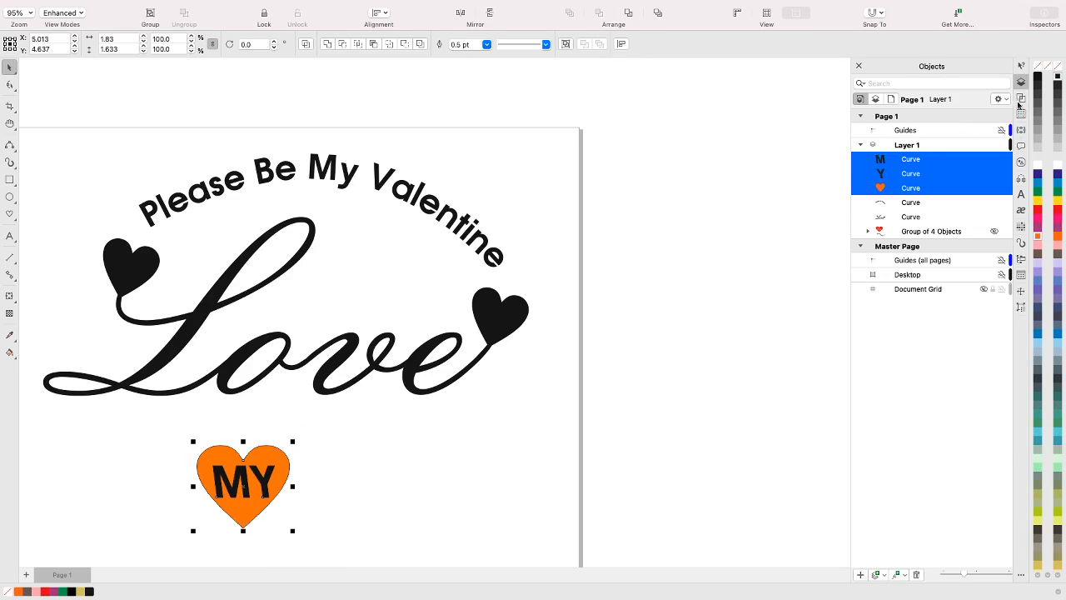
click(1021, 99)
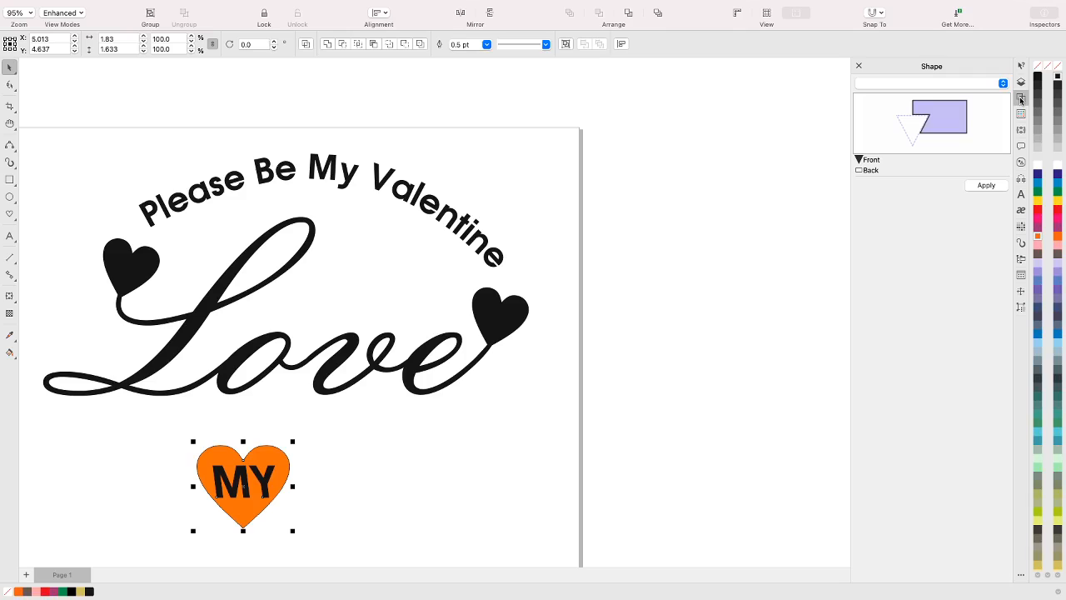
click(966, 84)
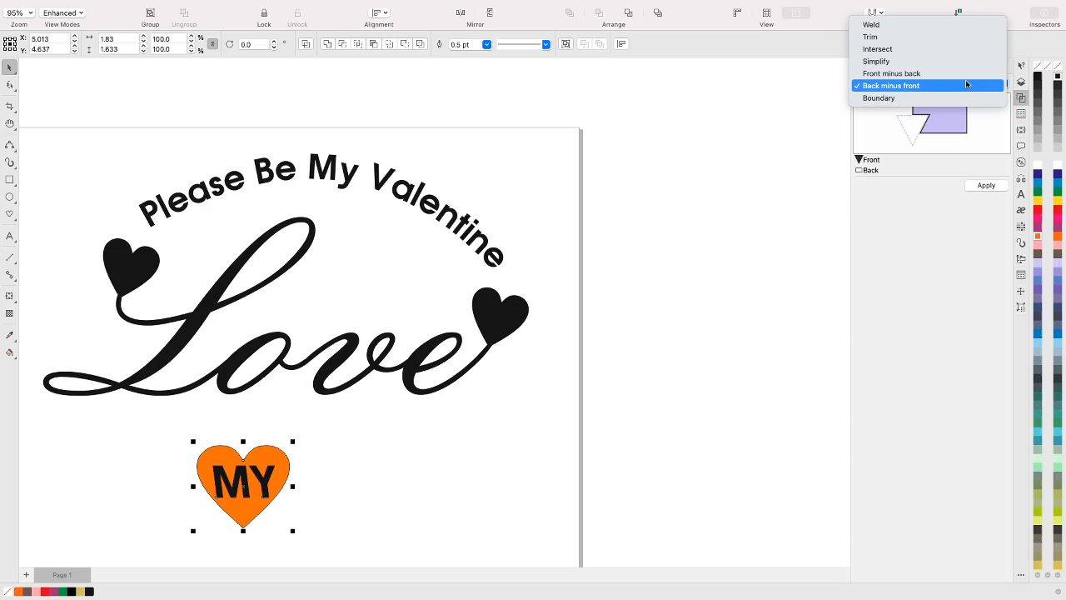
click(902, 88)
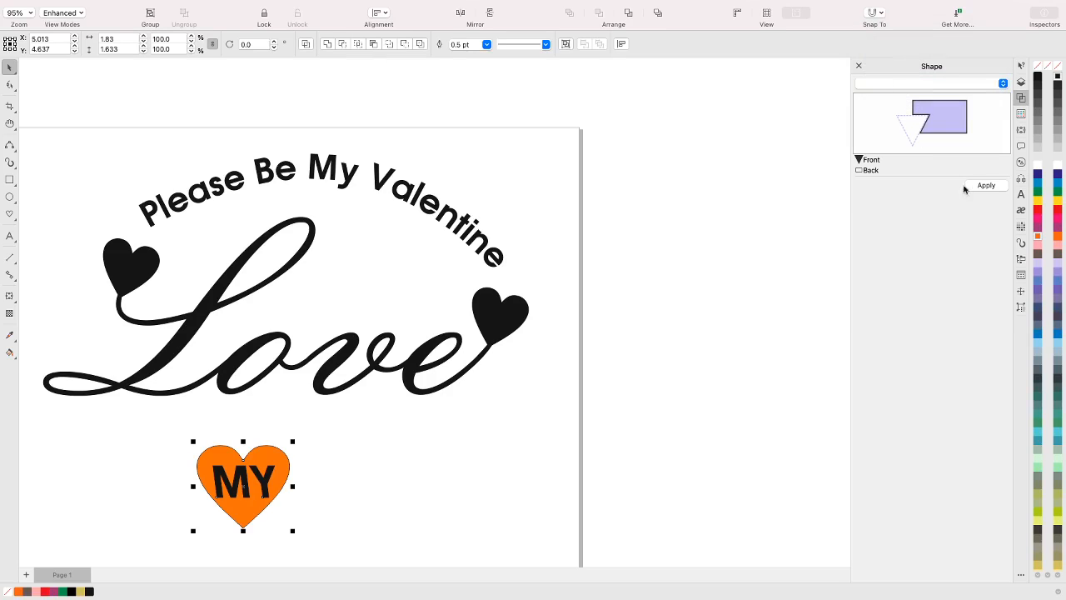
click(981, 187)
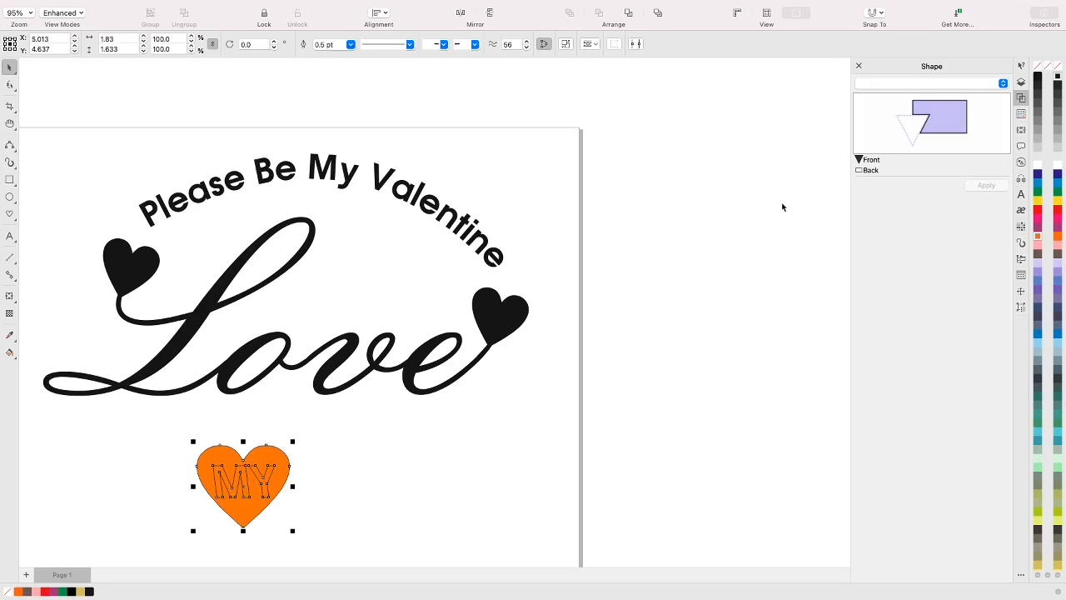
key(super+z)
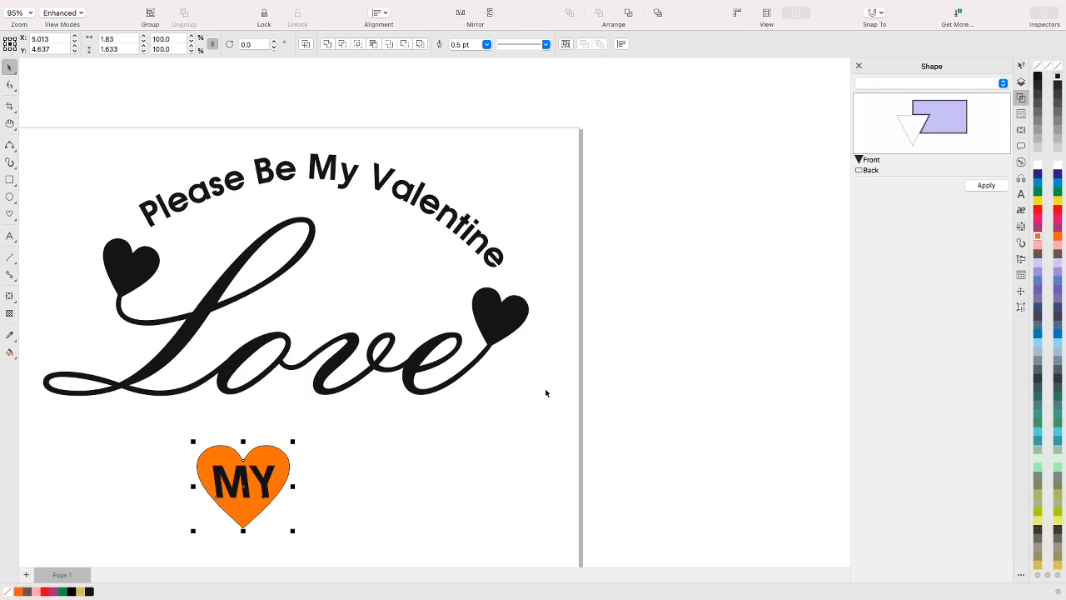
Cut only the letter M out of the orange heart with the Back minus front shaping operation
click(334, 451)
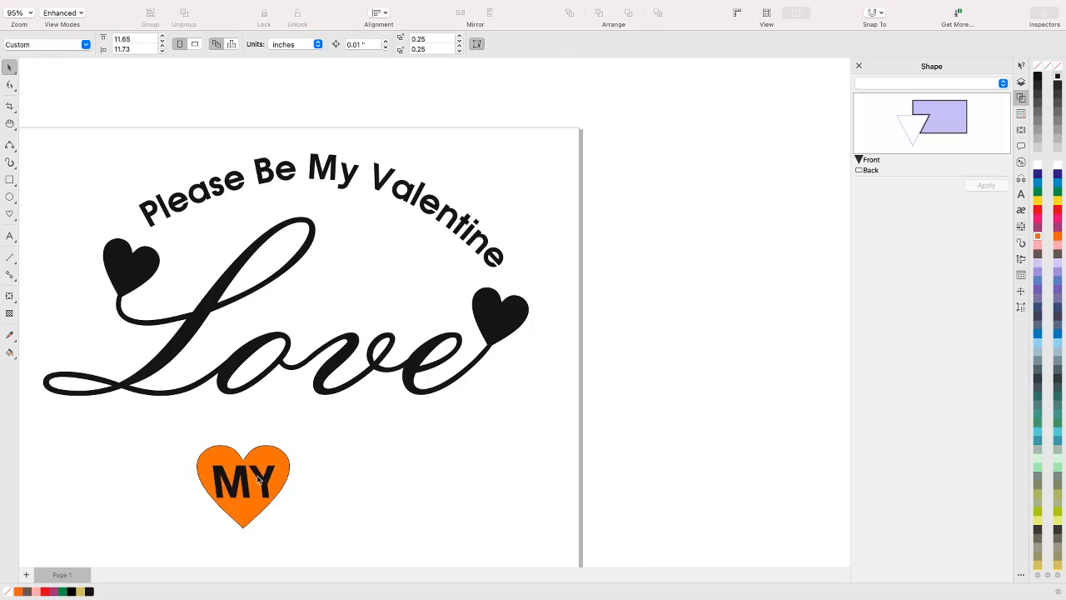
click(259, 477)
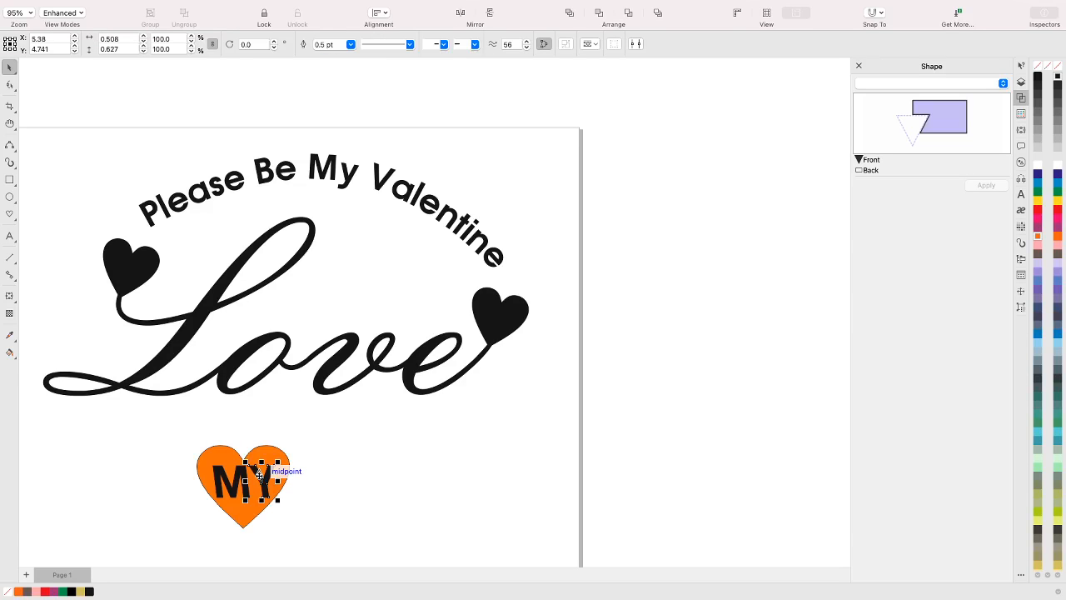
double_click(258, 475)
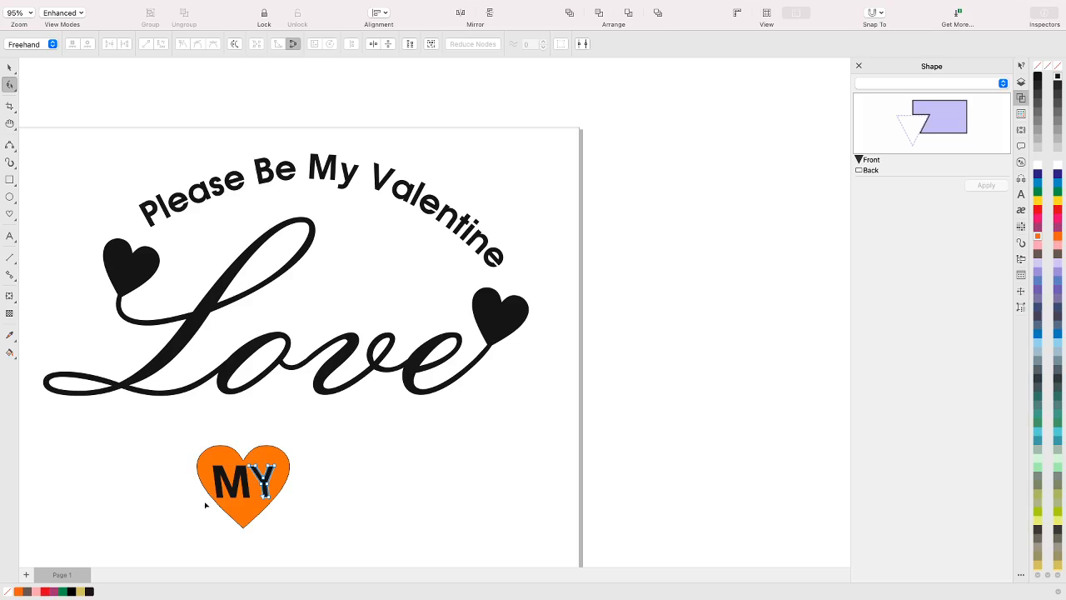
shift+click(236, 491)
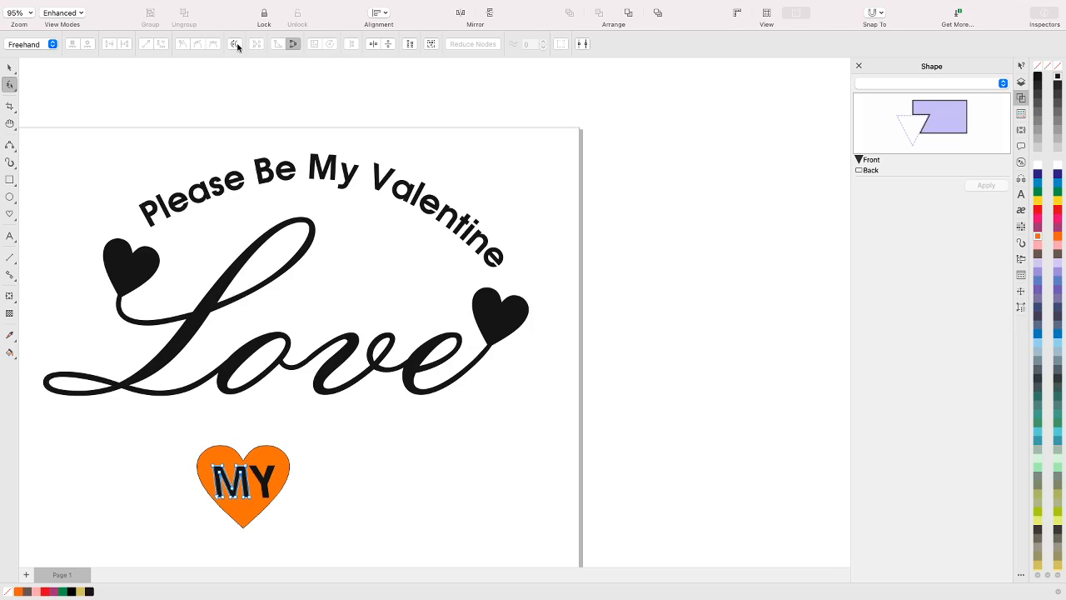
click(9, 67)
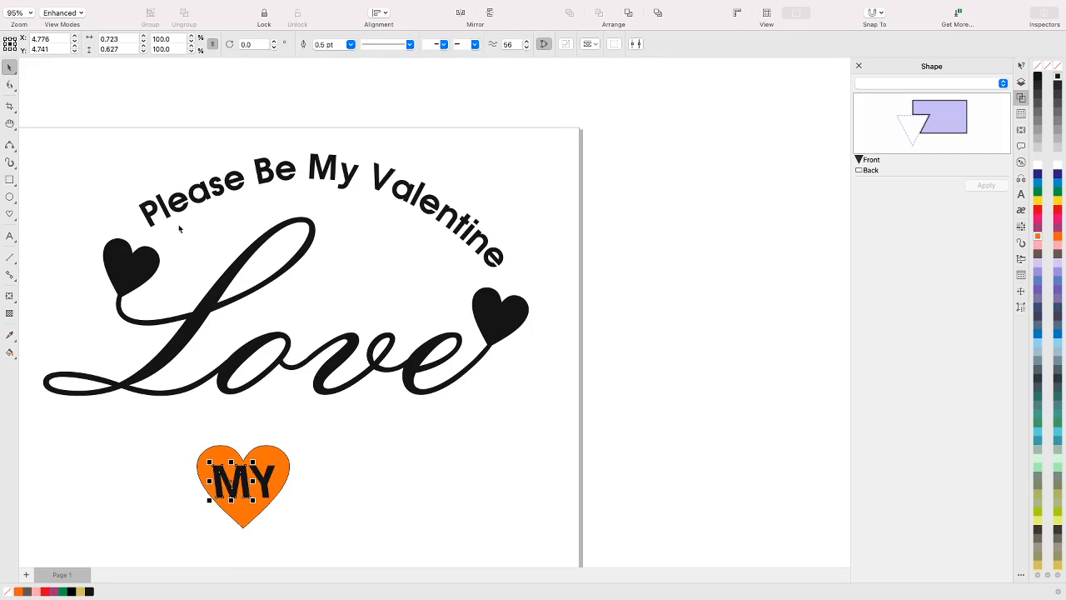
shift+click(280, 469)
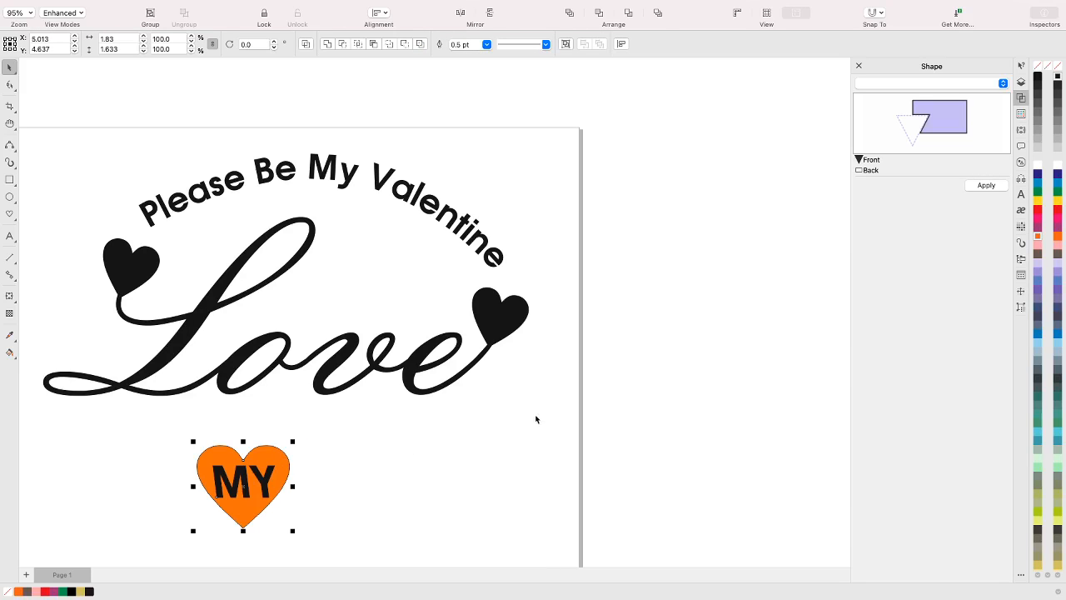
click(986, 185)
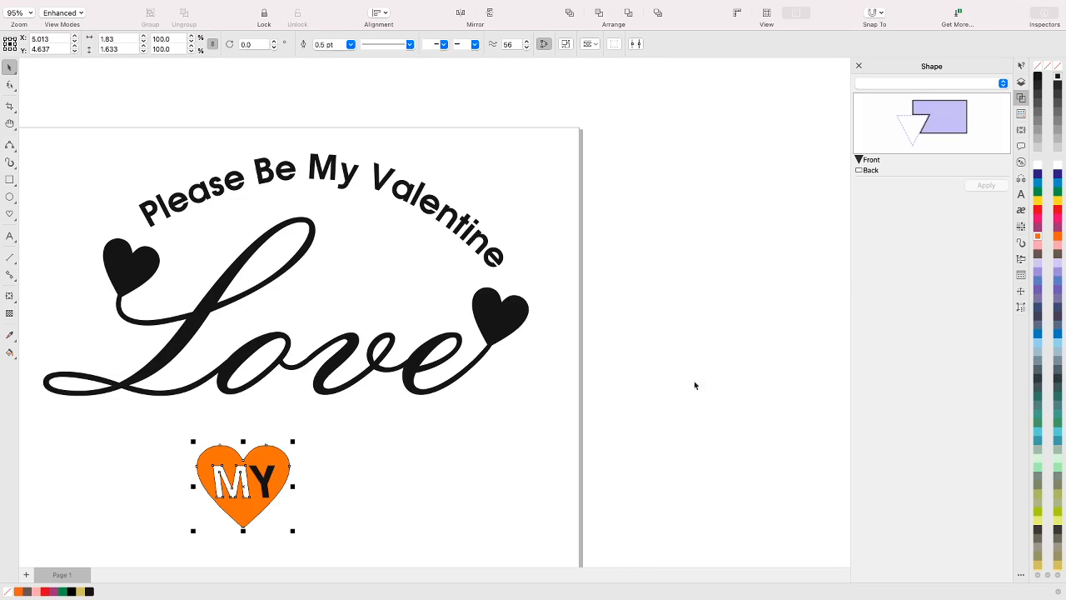
Cut the remaining black letter Y out of the orange heart using Back minus front
click(260, 487)
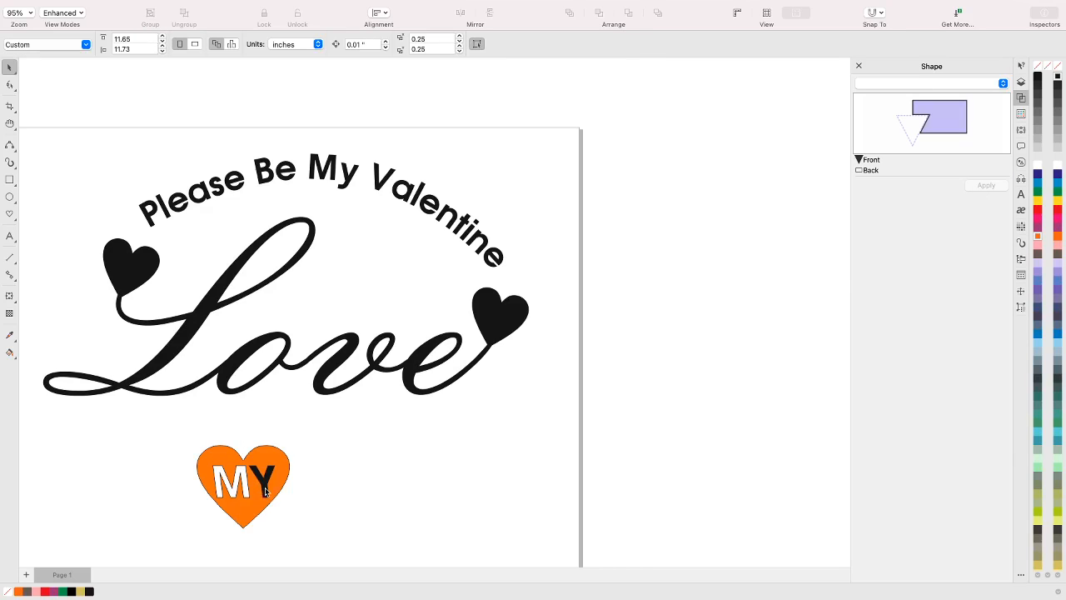
click(275, 460)
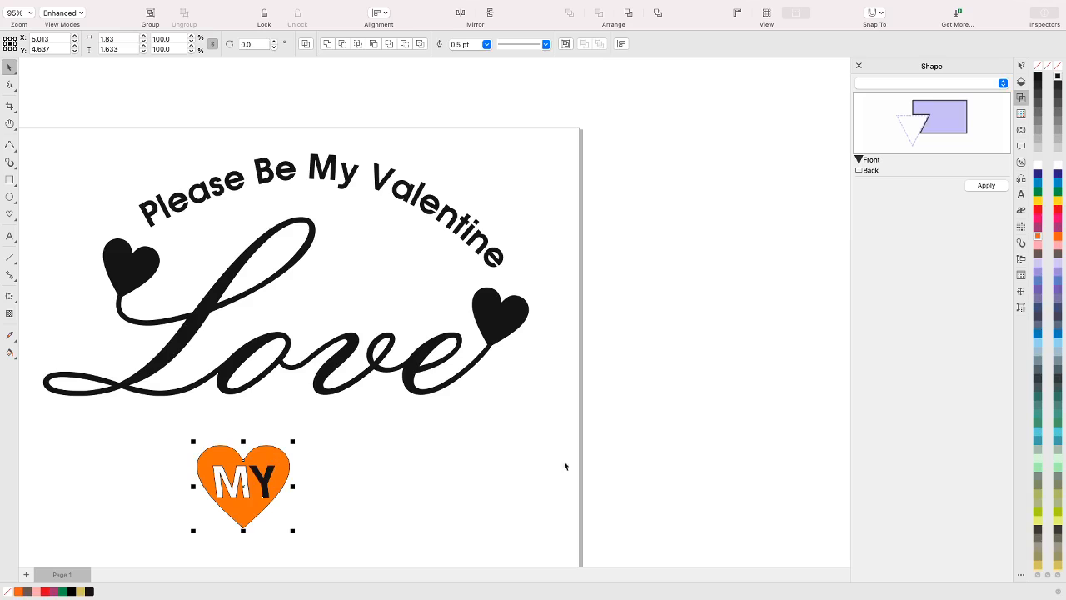
click(986, 185)
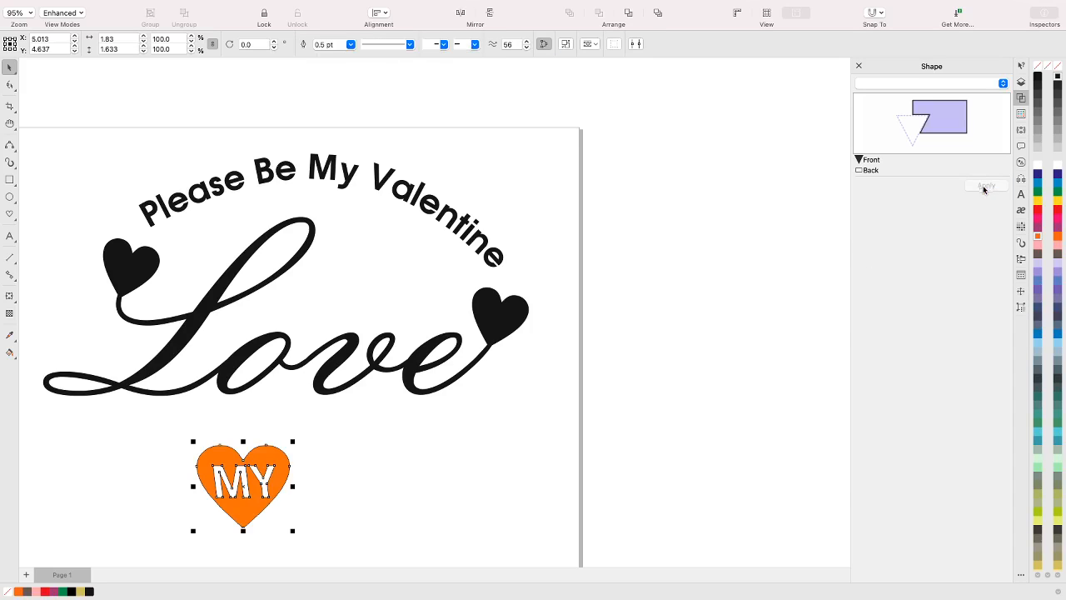
click(342, 470)
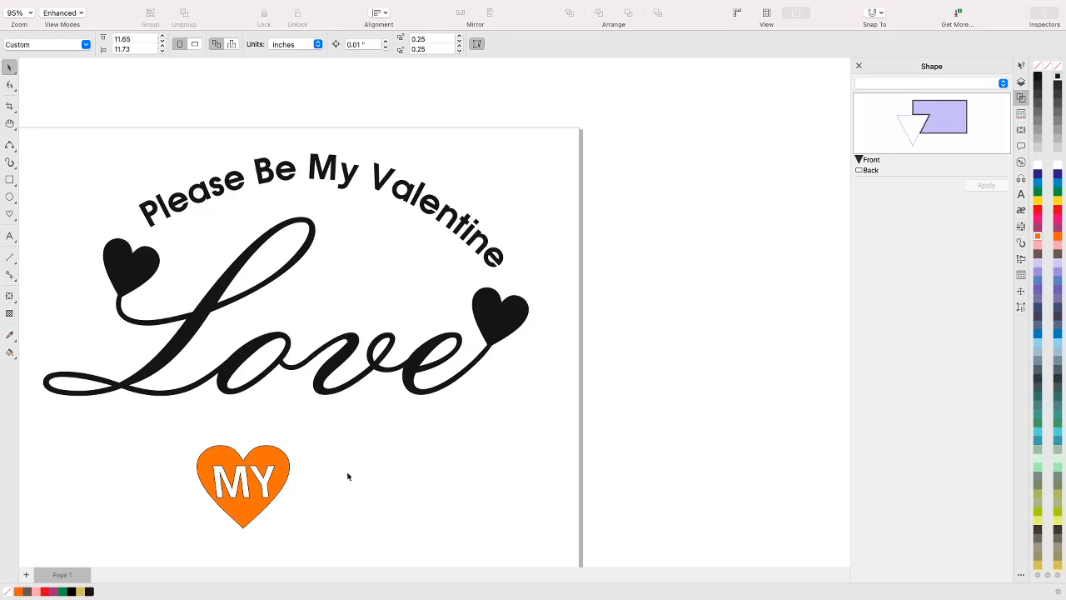
Move the orange "MY" heart into the gap beneath "Valentine" and above the "ove" of "Love", and fill it with red
mouse_move(283, 454)
mouse_down()
mouse_move(371, 400)
mouse_move(361, 365)
mouse_up()
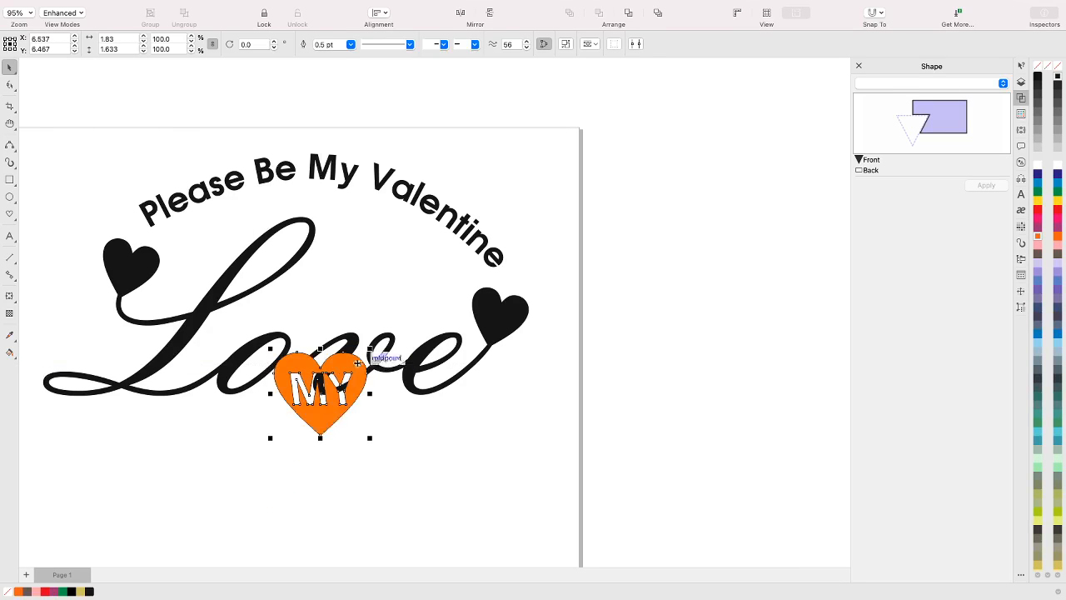
drag(323, 415, 385, 287)
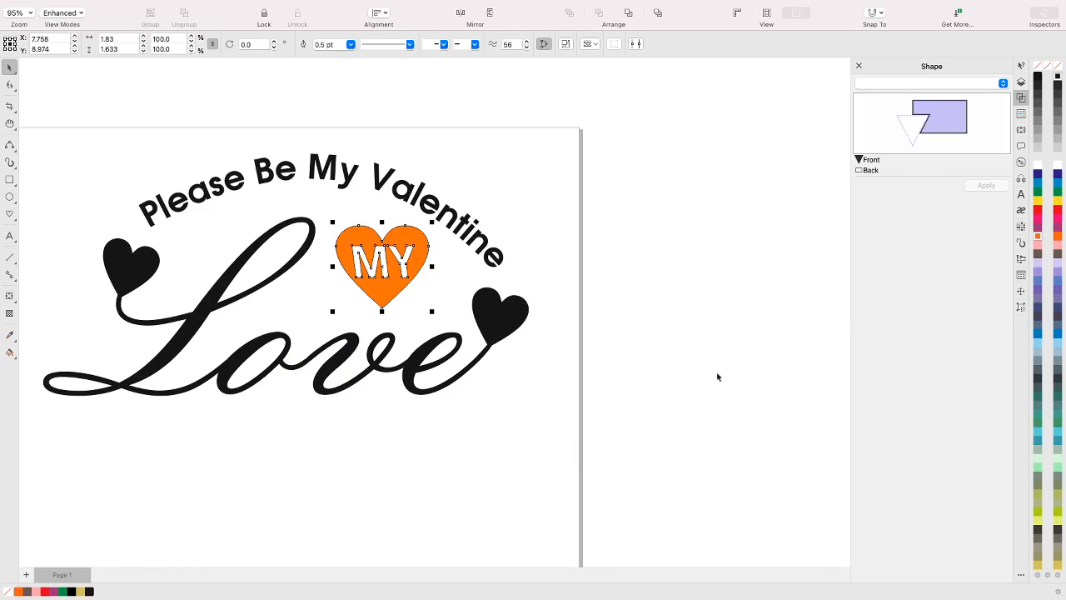
click(1059, 211)
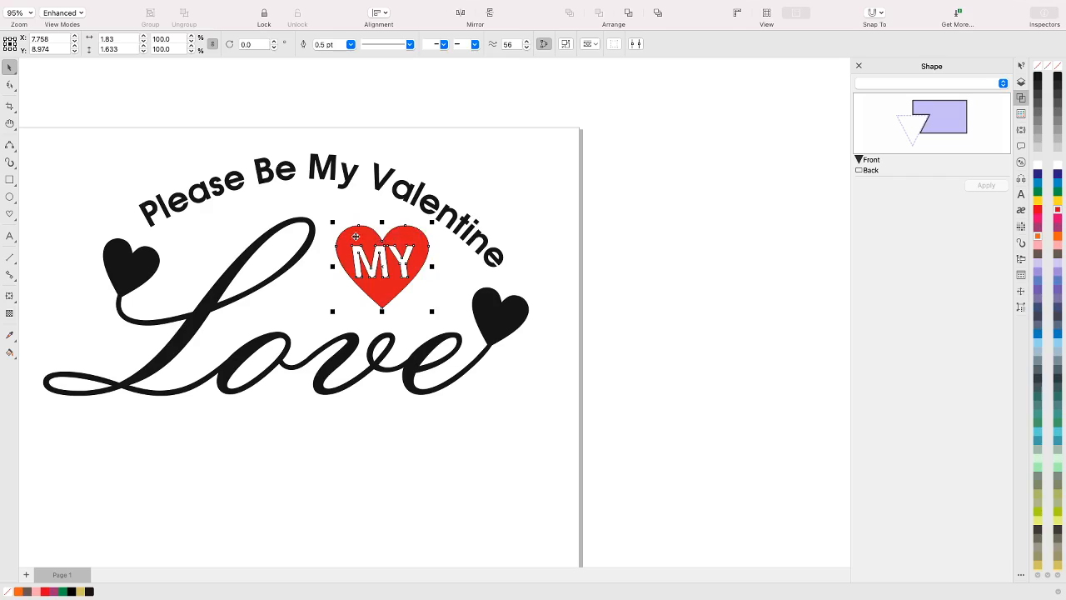
Rotate the red "MY" heart slightly counterclockwise
click(330, 222)
click(352, 234)
click(352, 234)
drag(331, 221, 321, 220)
click(537, 198)
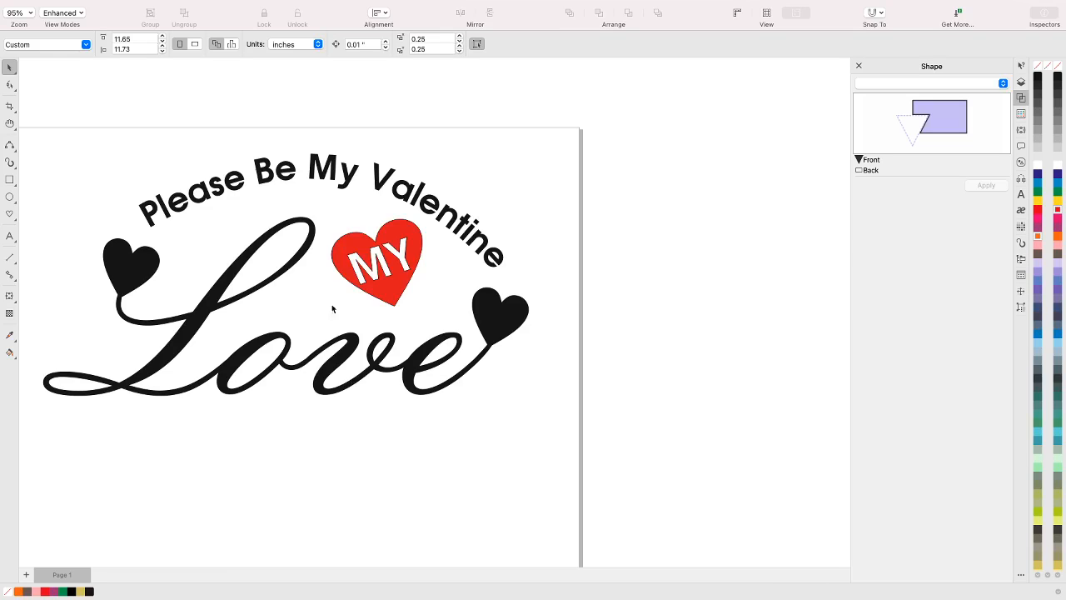
Draw a small heart about 0.64 by 0.53 inches between the left black heart and the top of the "L", and fill it red
click(10, 214)
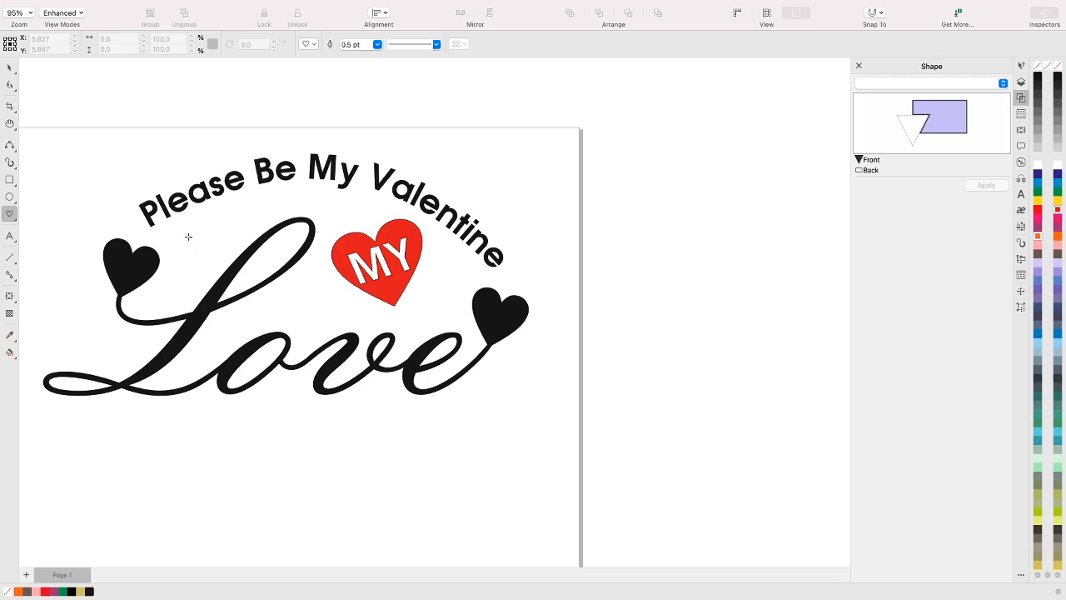
drag(187, 230, 220, 259)
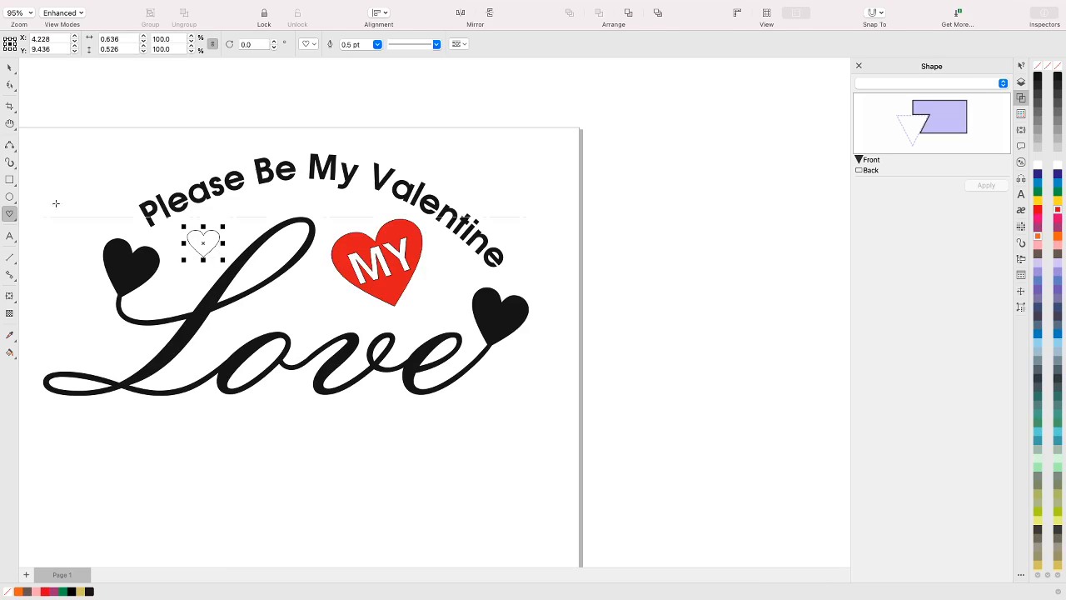
click(1059, 210)
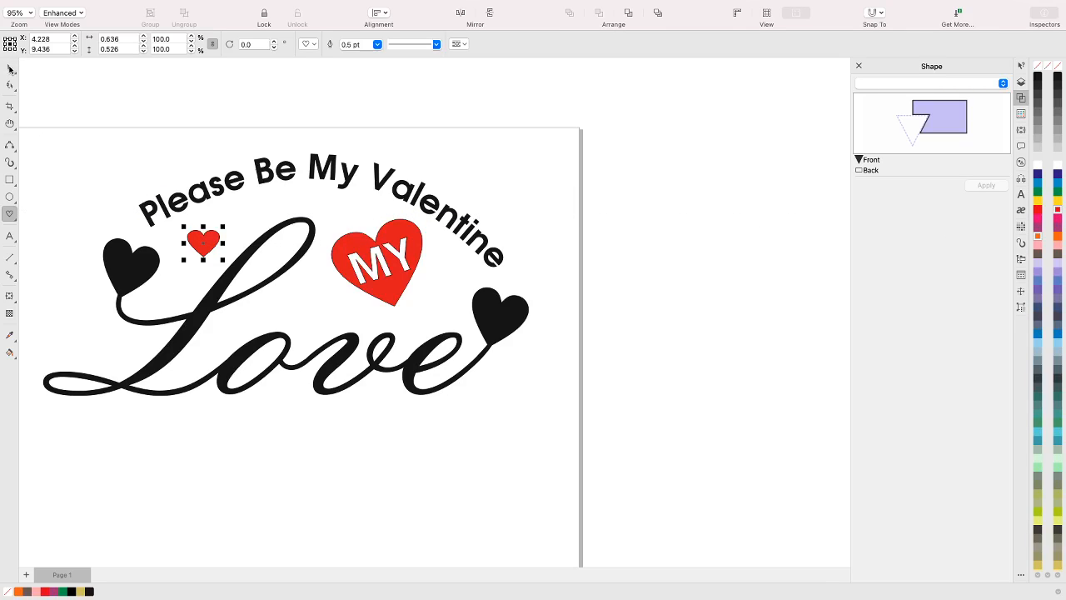
Rotate the small red heart about 16.7 degrees counterclockwise, and undo its move to the far end of the arched text
click(10, 69)
click(194, 239)
drag(182, 223, 542, 261)
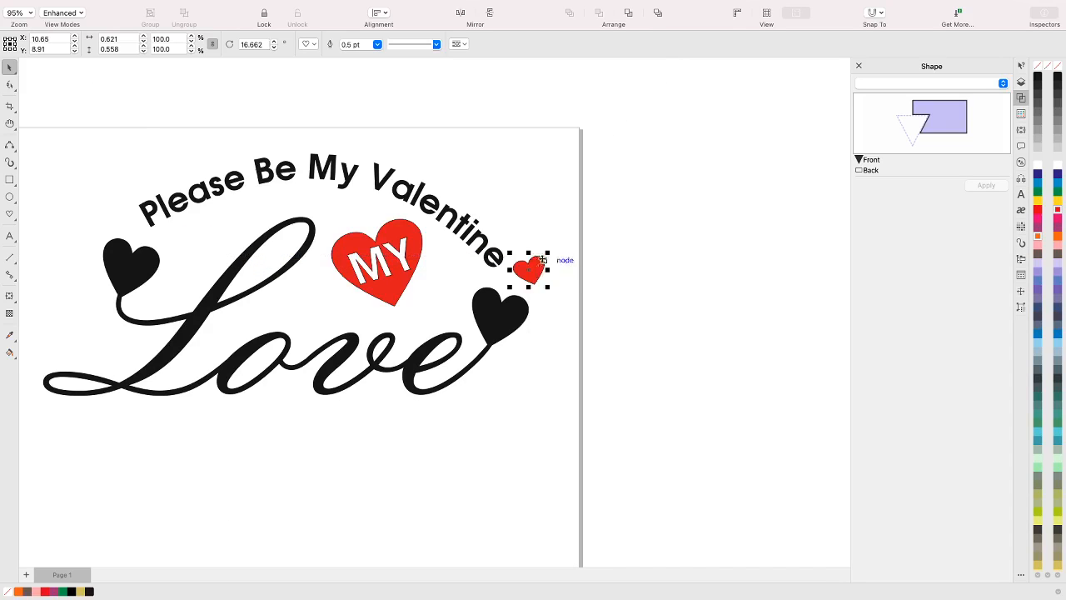
key(super+z)
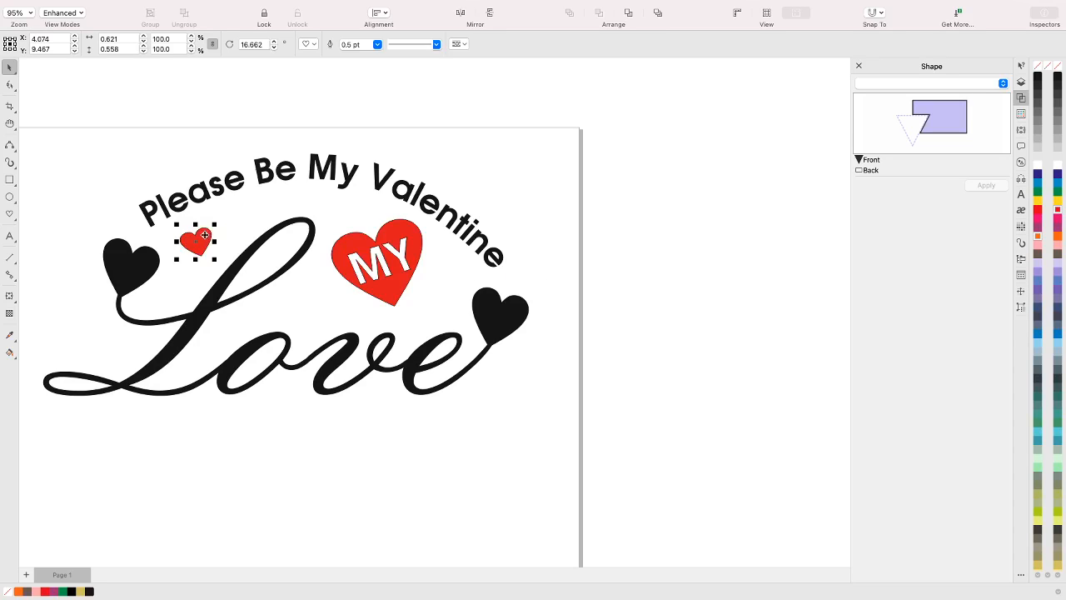
Place a copy of the small red heart just beyond the end of "Valentine" and rotate the copy to about 337.4 degrees
drag(204, 236, 532, 270)
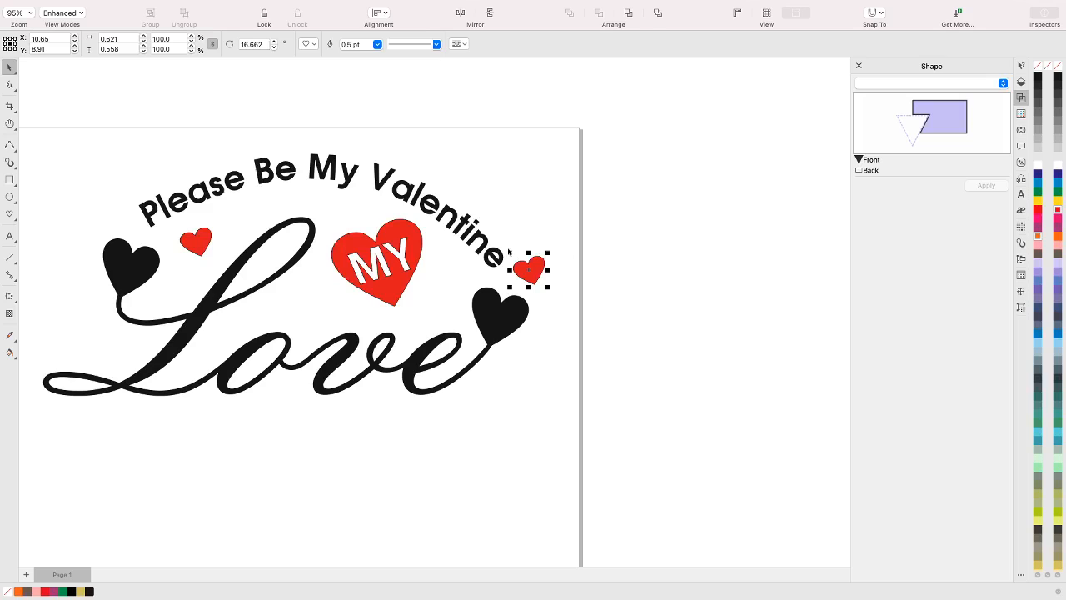
click(537, 264)
drag(506, 251, 517, 188)
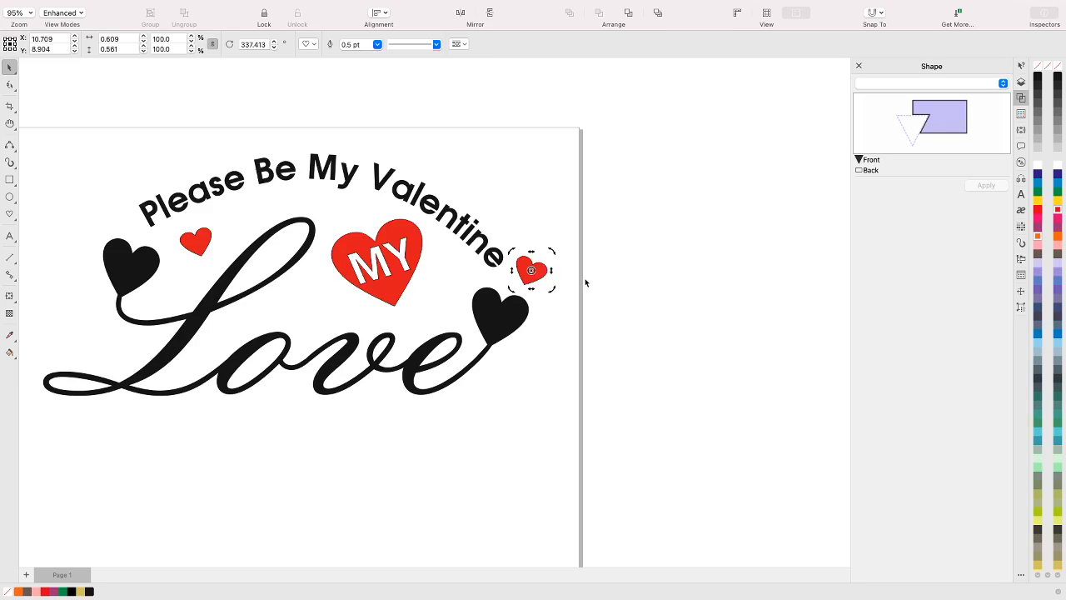
Place a copy of the small red heart between the "MY" heart and the right black heart, and rotate it to about 28.7 degrees
click(531, 271)
drag(533, 271, 450, 278)
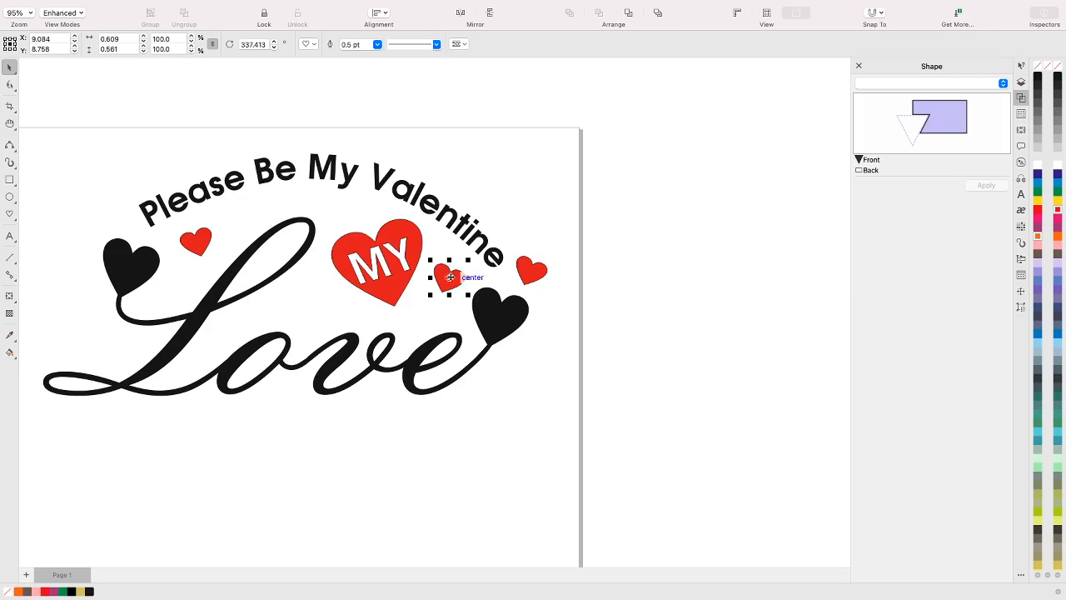
click(449, 278)
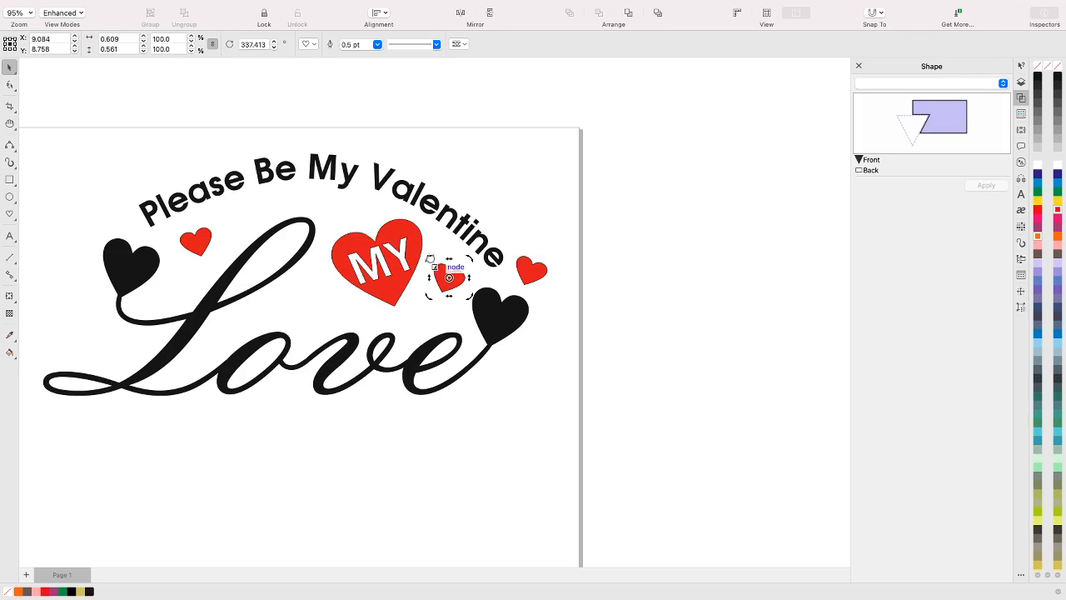
drag(429, 259, 405, 280)
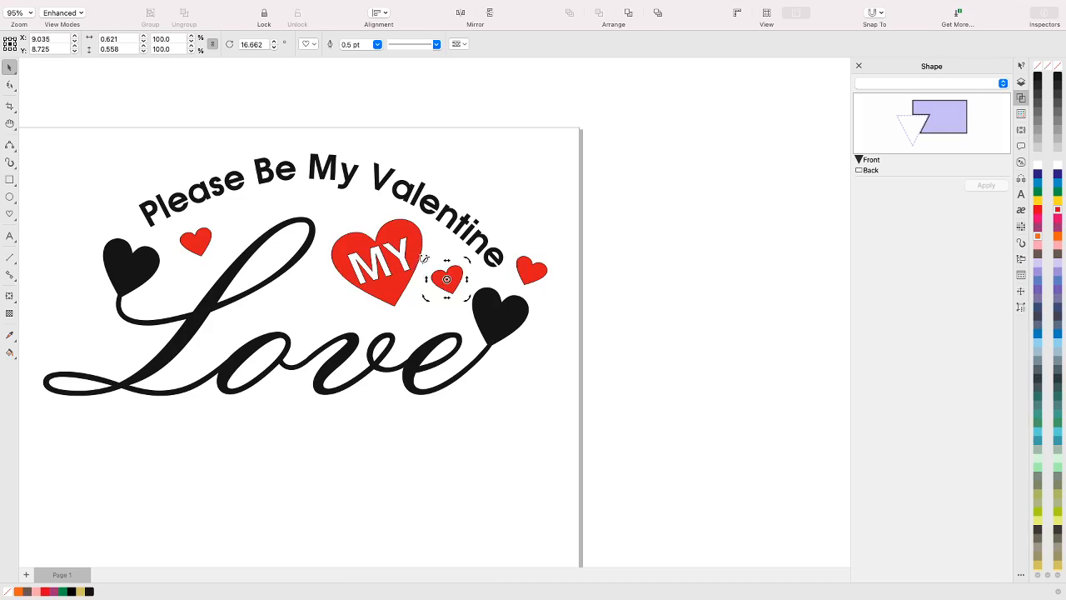
drag(424, 259, 416, 265)
Place another small red heart copy between the top of the "L" and the "MY" heart, and rotate it to about 345.5 degrees
drag(447, 283, 316, 300)
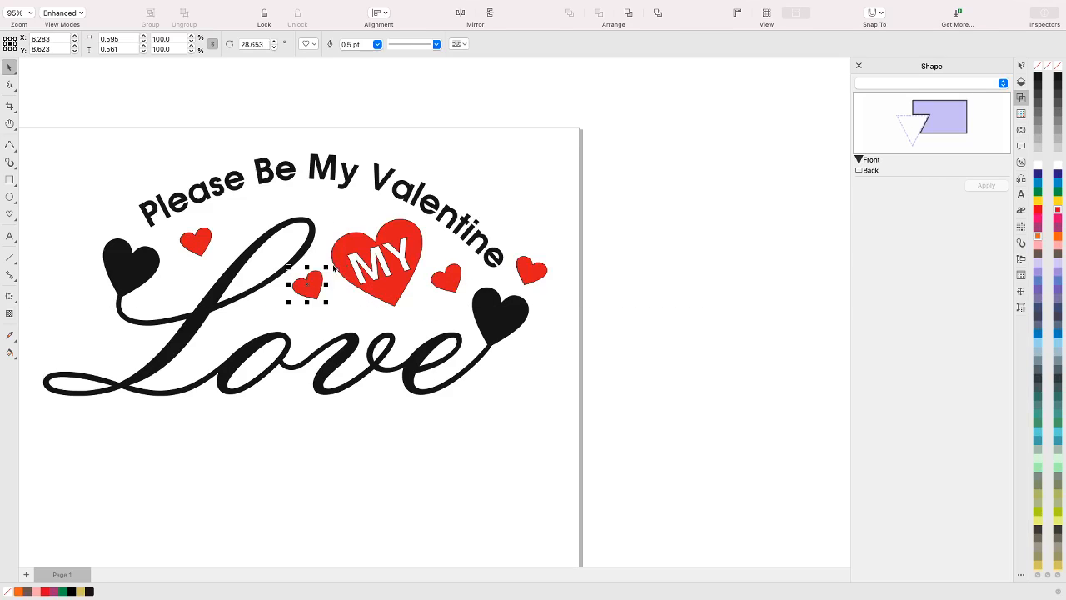
click(318, 275)
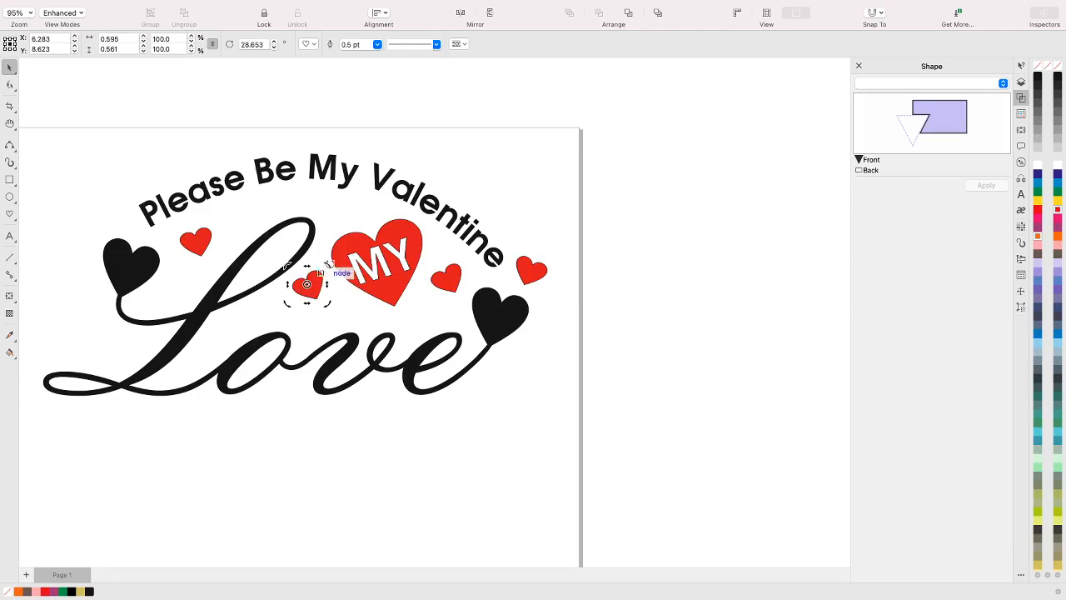
drag(328, 265, 360, 285)
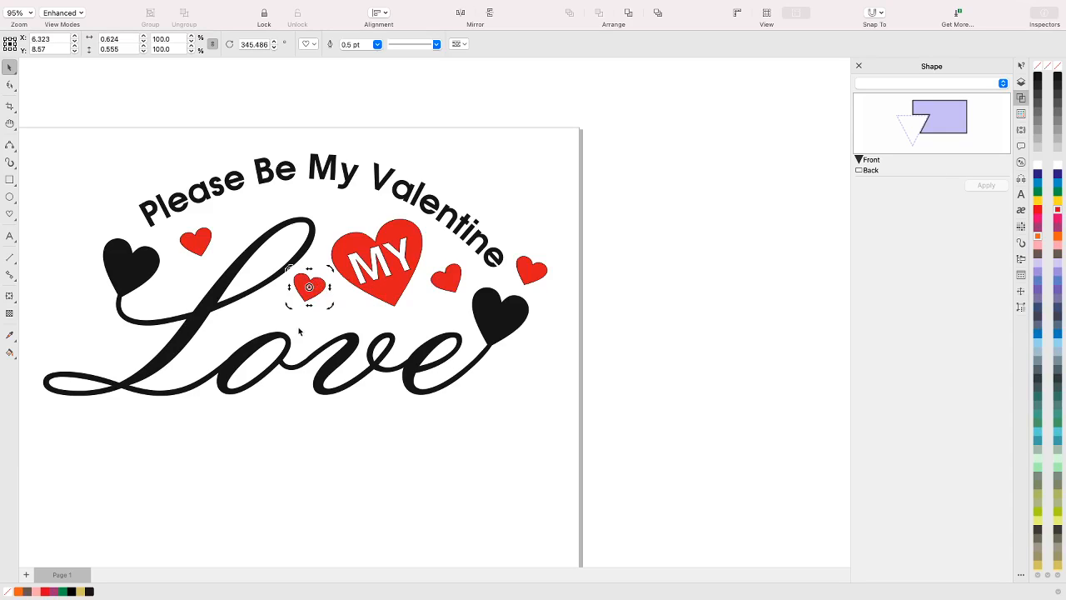
Place a copy of the small red heart below the left black heart, just above the starting loop of the "L"
click(321, 288)
drag(321, 287, 106, 344)
click(433, 452)
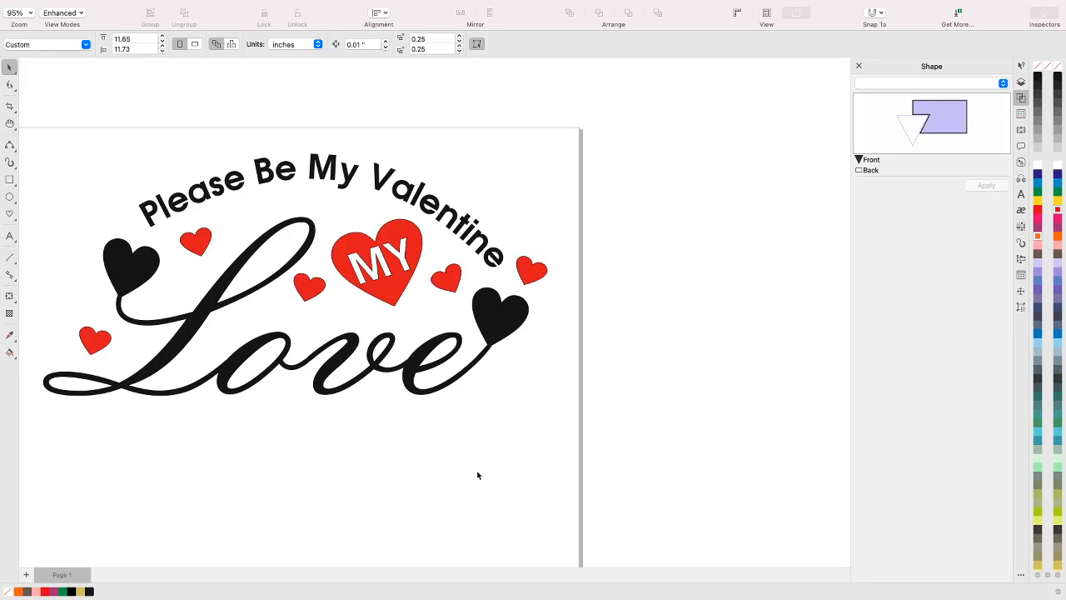
Copy the small heart beside the "MY" heart to just below the right black heart, keeping it clear of the final "e"
click(447, 280)
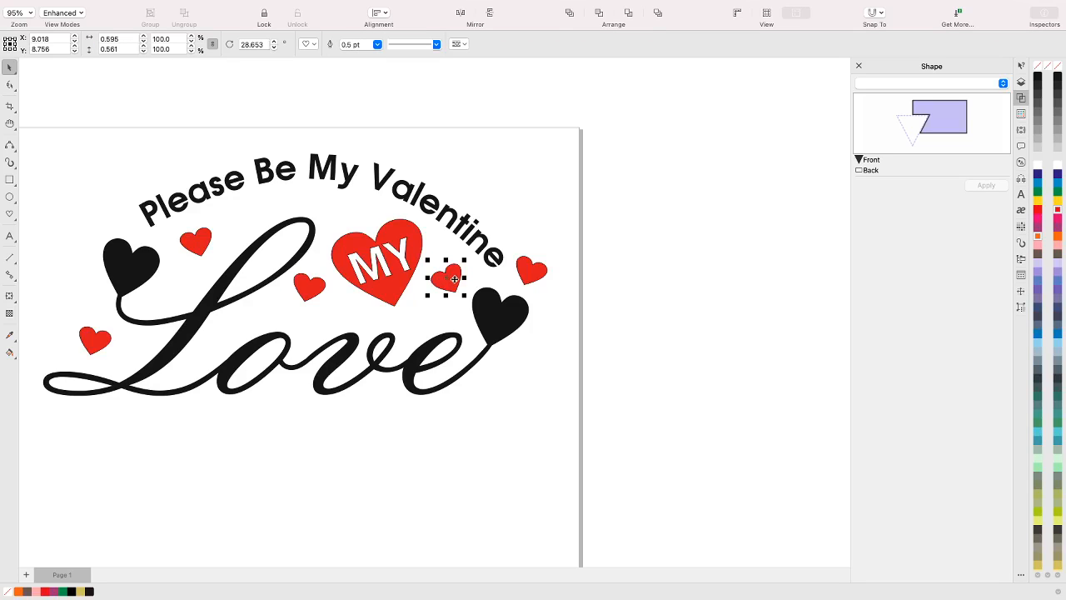
drag(456, 275, 509, 369)
click(519, 424)
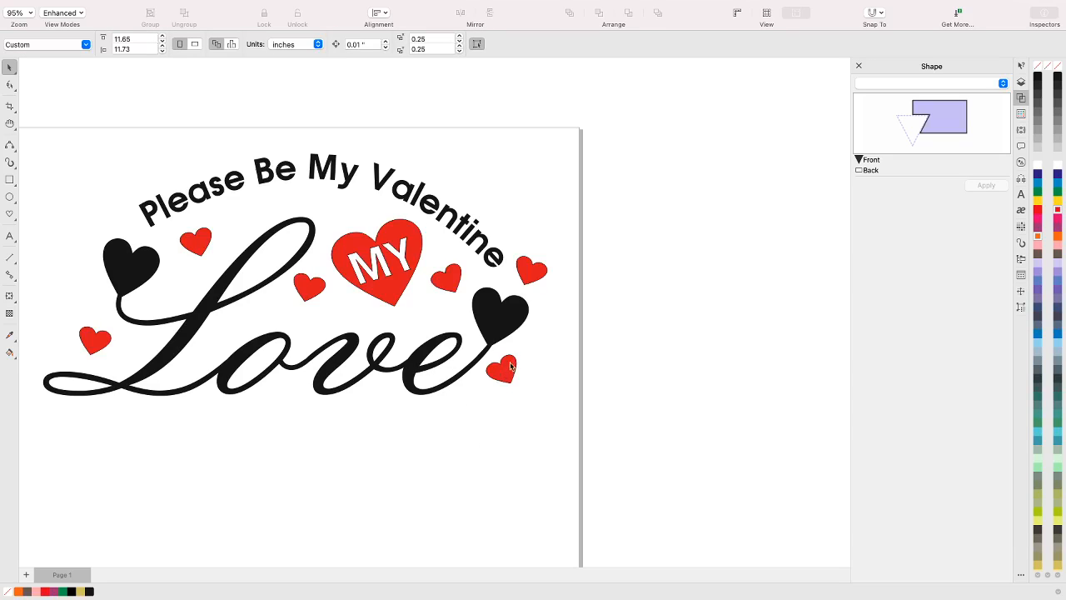
drag(510, 365, 518, 366)
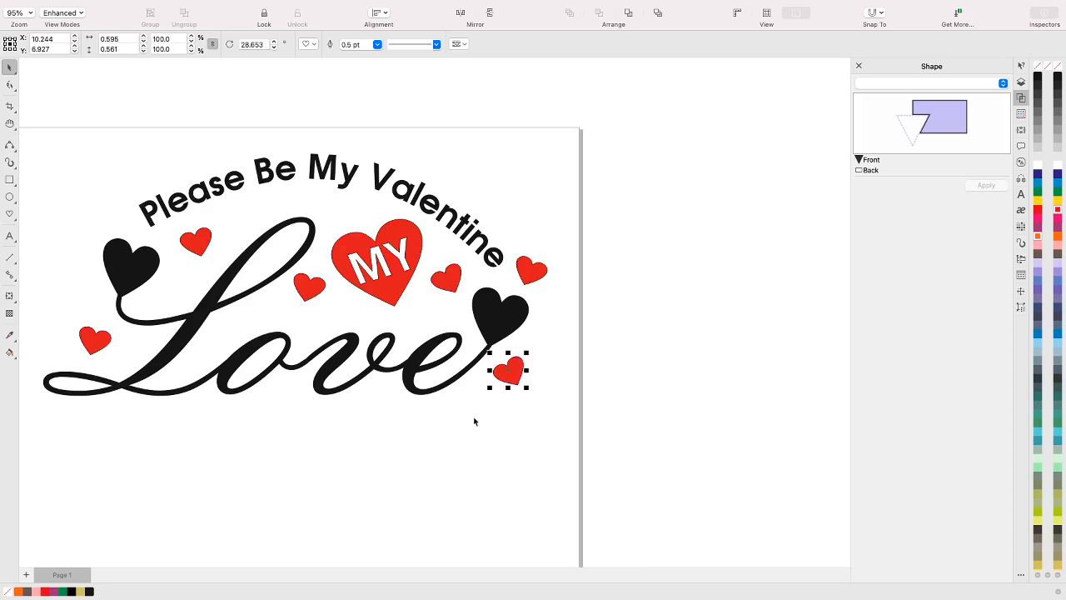
click(474, 420)
Shift the small red heart under the right black heart slightly further right, away from the lettering
scroll(364, 505, down, 5)
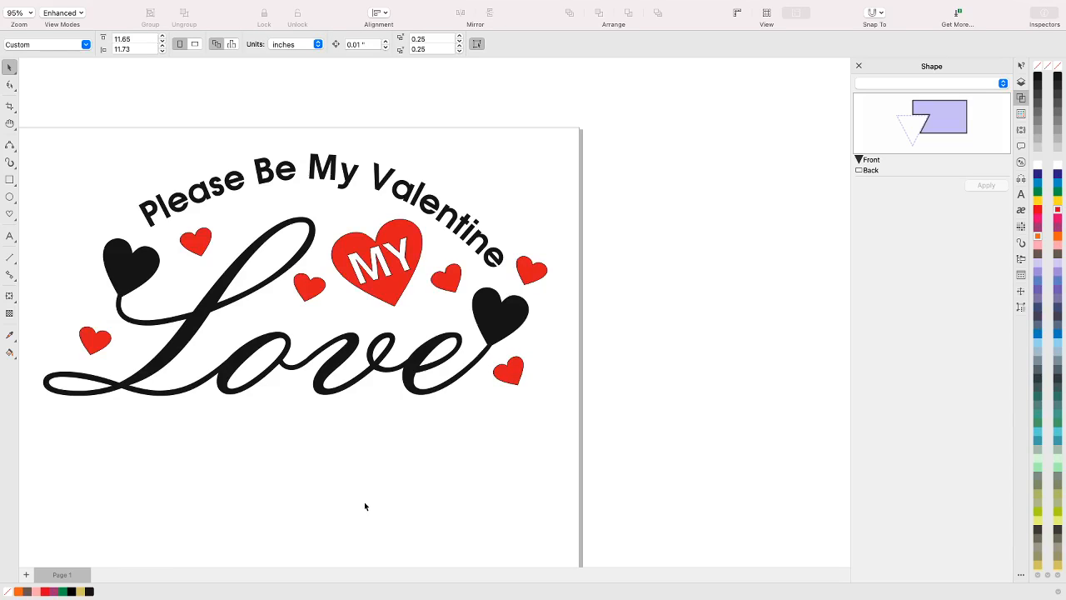
scroll(363, 505, up, 2)
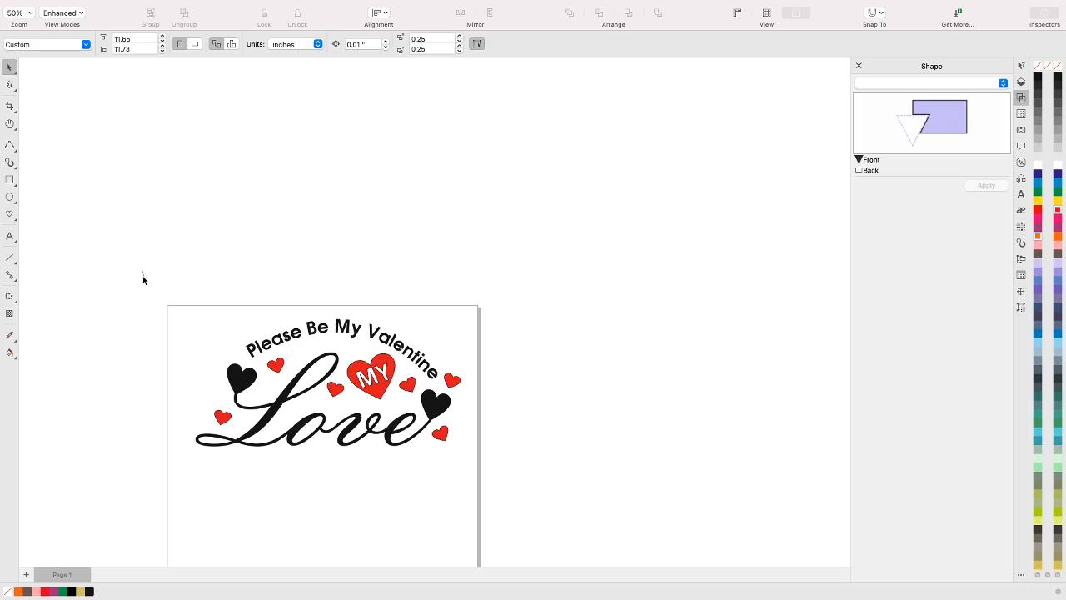
drag(143, 271, 540, 502)
click(531, 469)
click(444, 438)
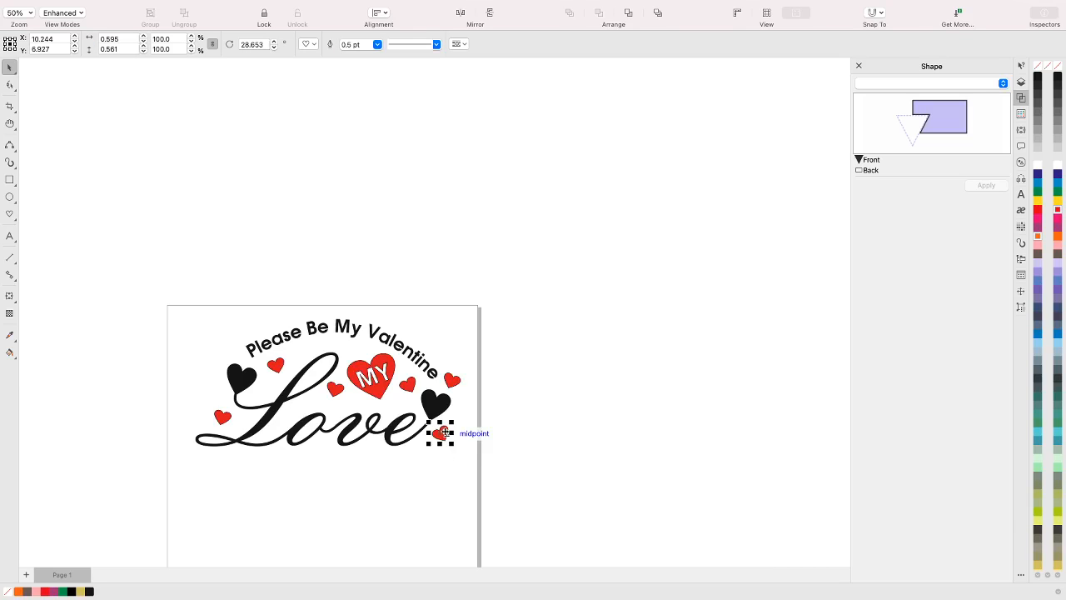
drag(446, 427, 459, 434)
click(491, 389)
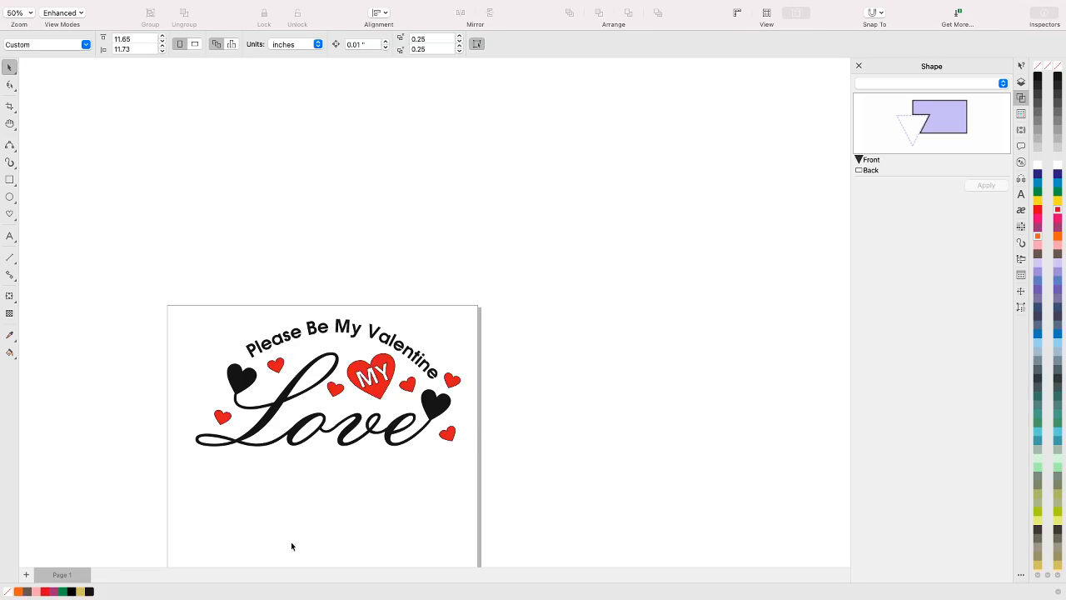
Move the whole design slightly left and down so it sits more evenly between the page edges
drag(142, 293, 486, 507)
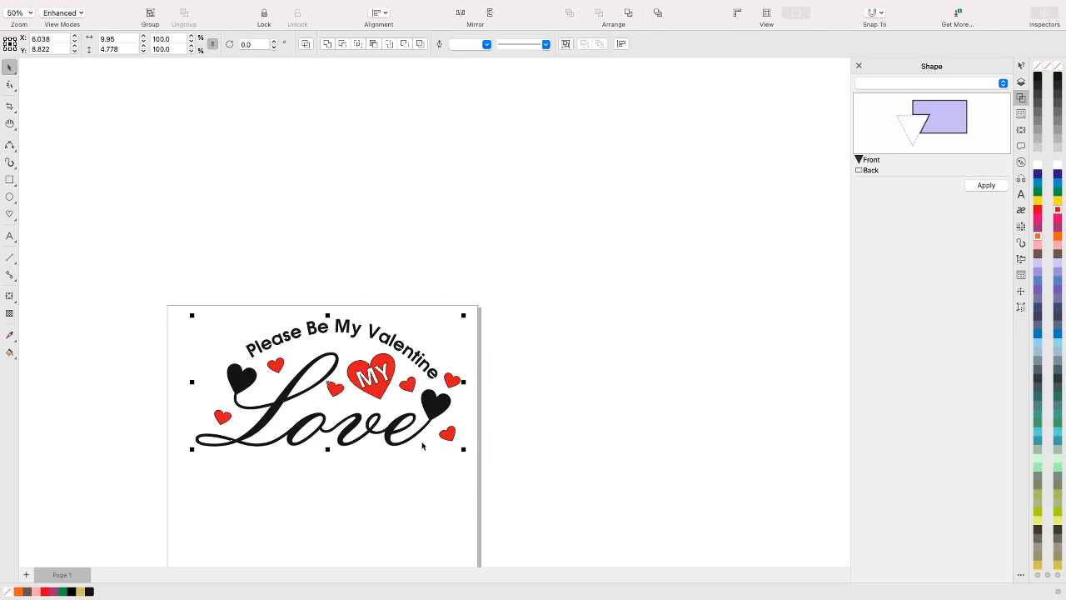
drag(436, 405, 422, 409)
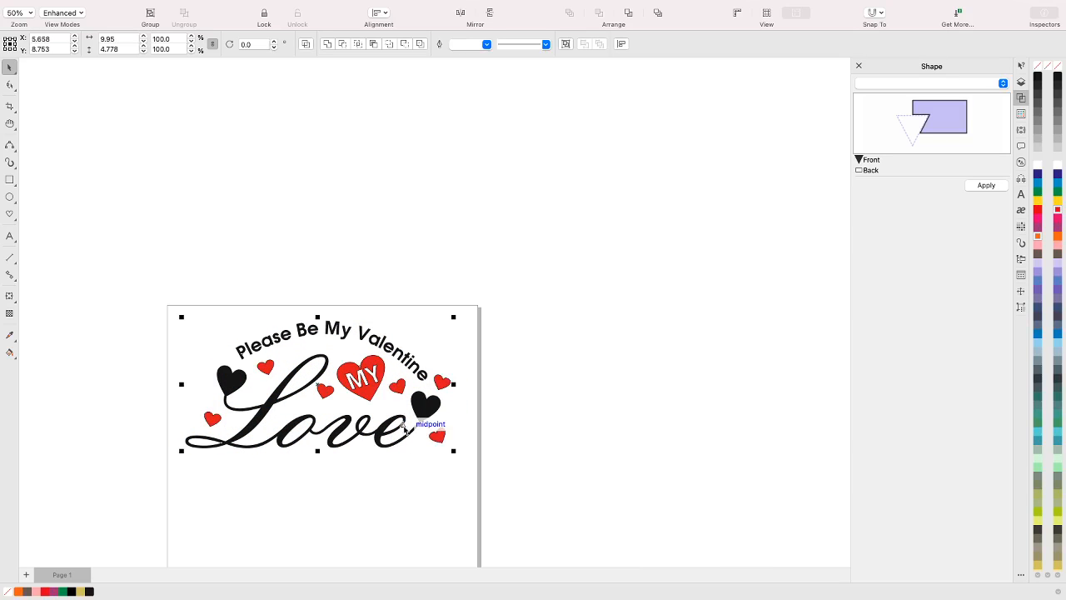
click(419, 263)
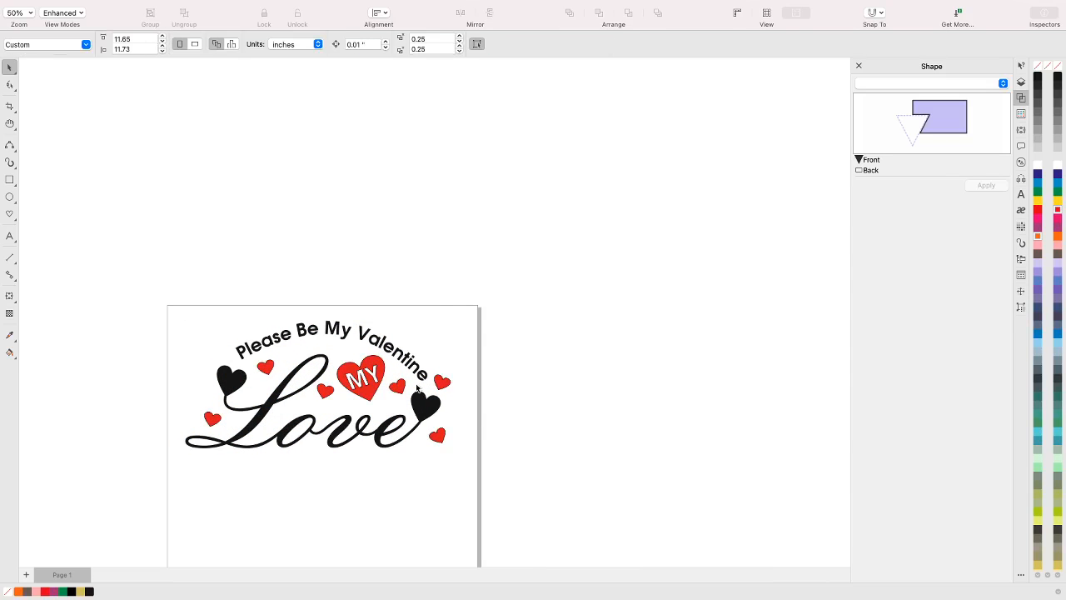
Start saving the document under a new name and create a folder named "Valentine T-shirt" inside Dropbox for it
scroll(409, 377, up, 3)
scroll(410, 377, down, 3)
scroll(369, 502, up, 1)
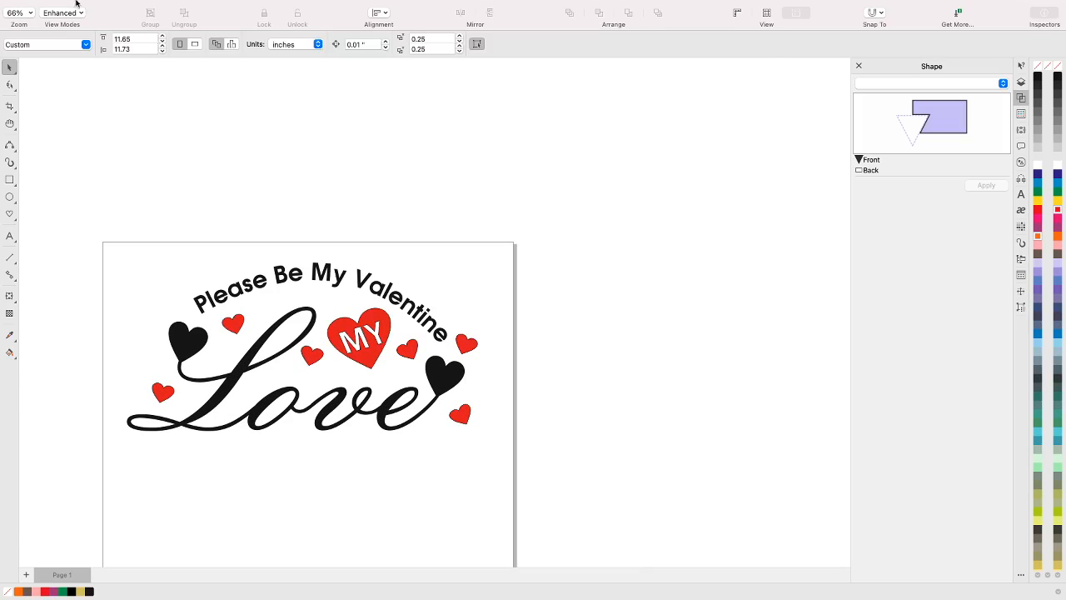
mouse_move(76, 2)
click(110, 6)
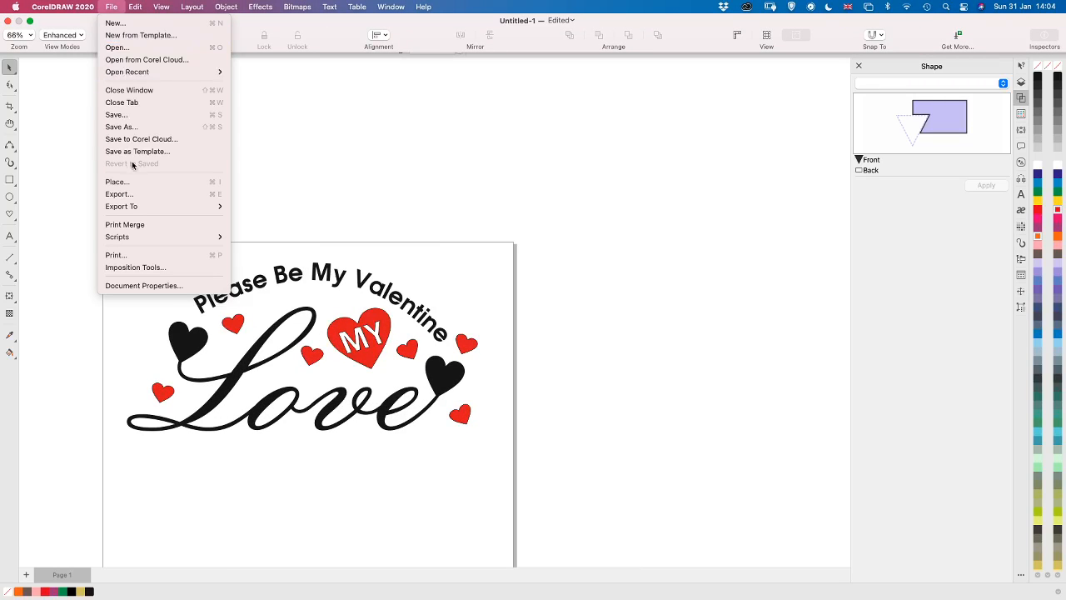
click(133, 128)
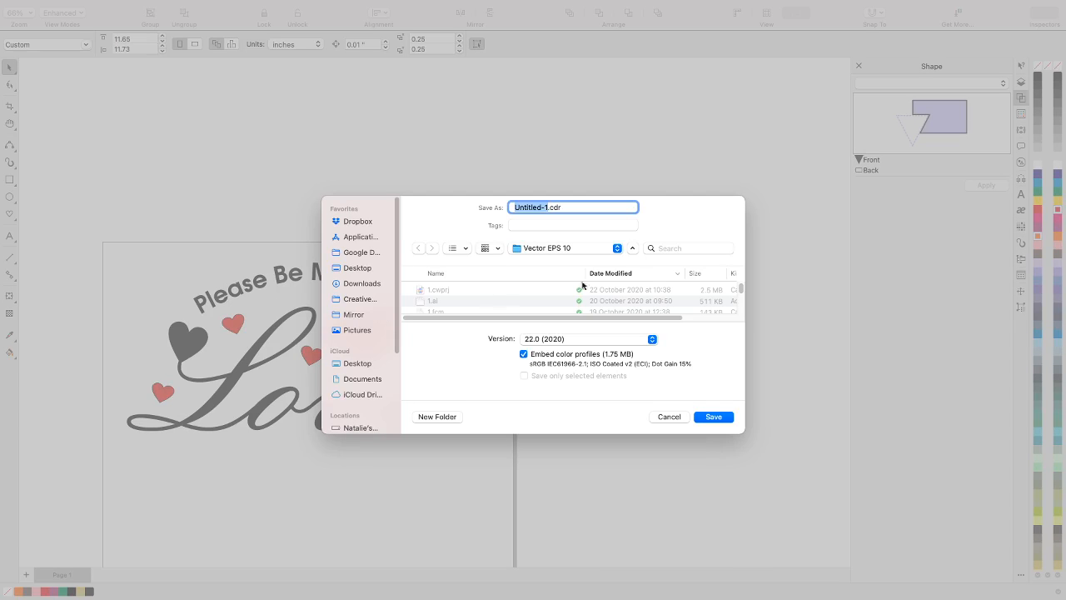
click(589, 249)
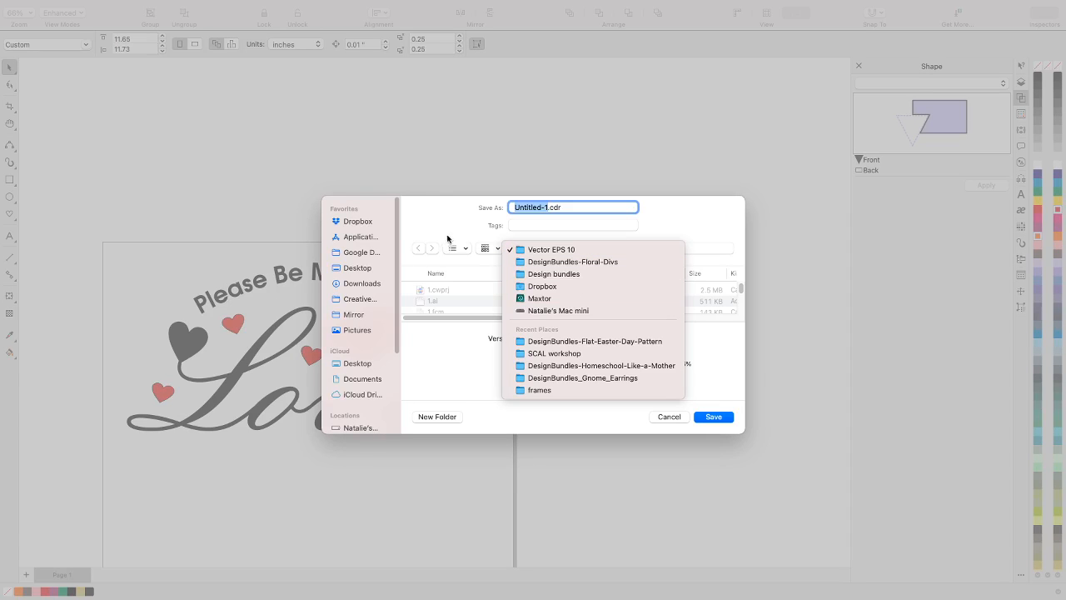
click(372, 228)
click(371, 223)
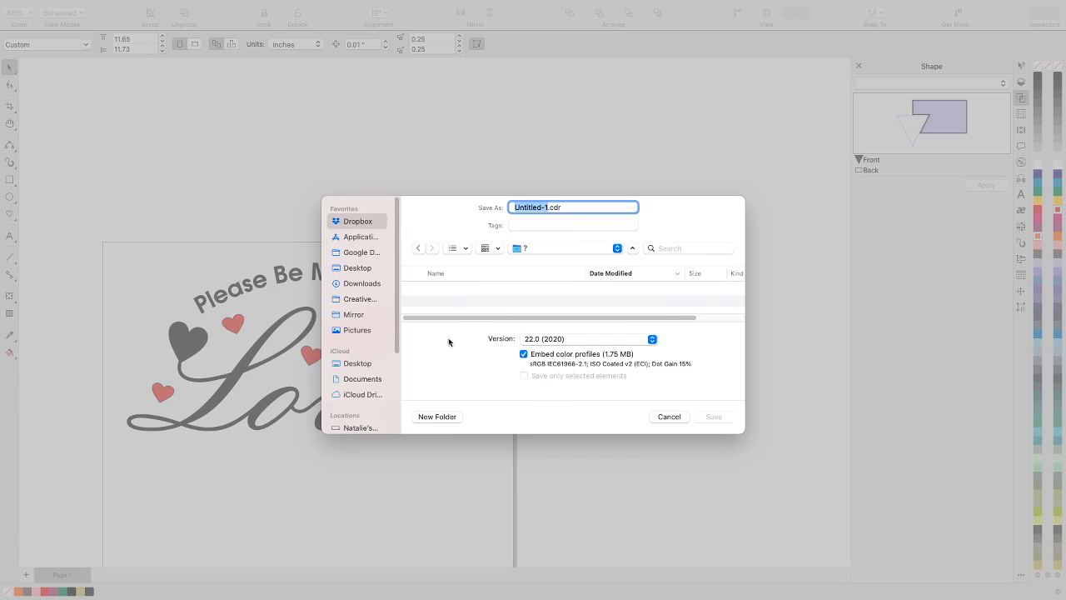
click(438, 417)
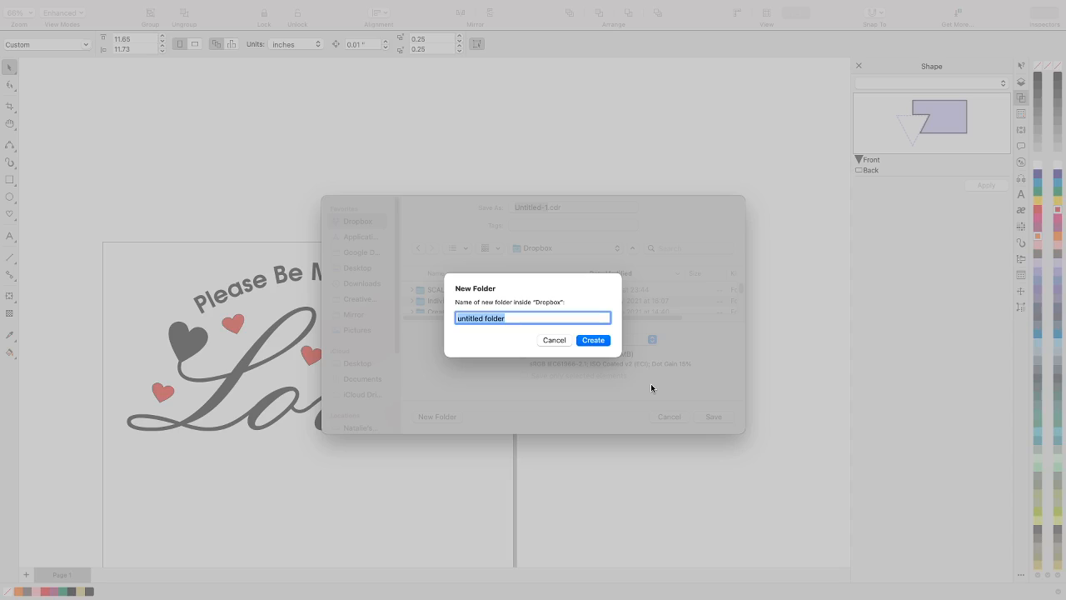
text(Valentine T-shirt)
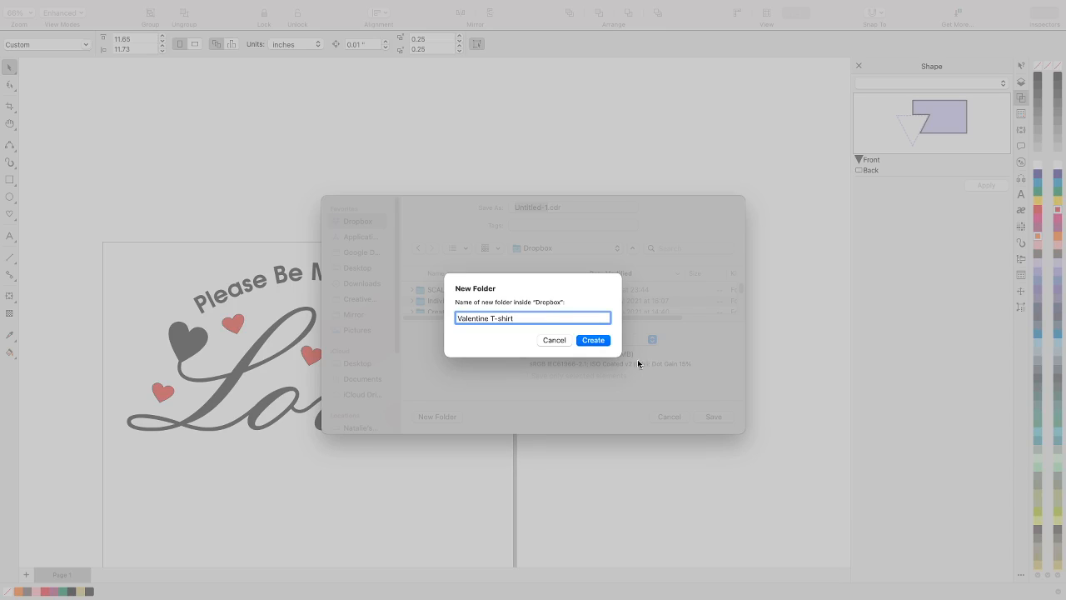
click(594, 341)
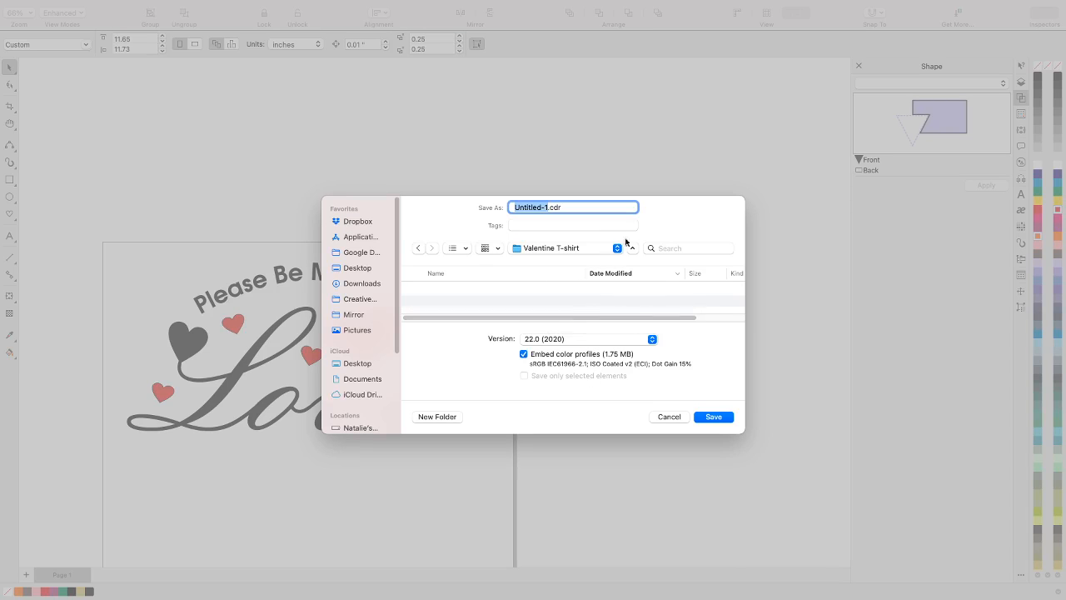
Save the document as "Valentine T-shirt.cdr" in the new folder
text(Valentine T-shirt)
key(Return)
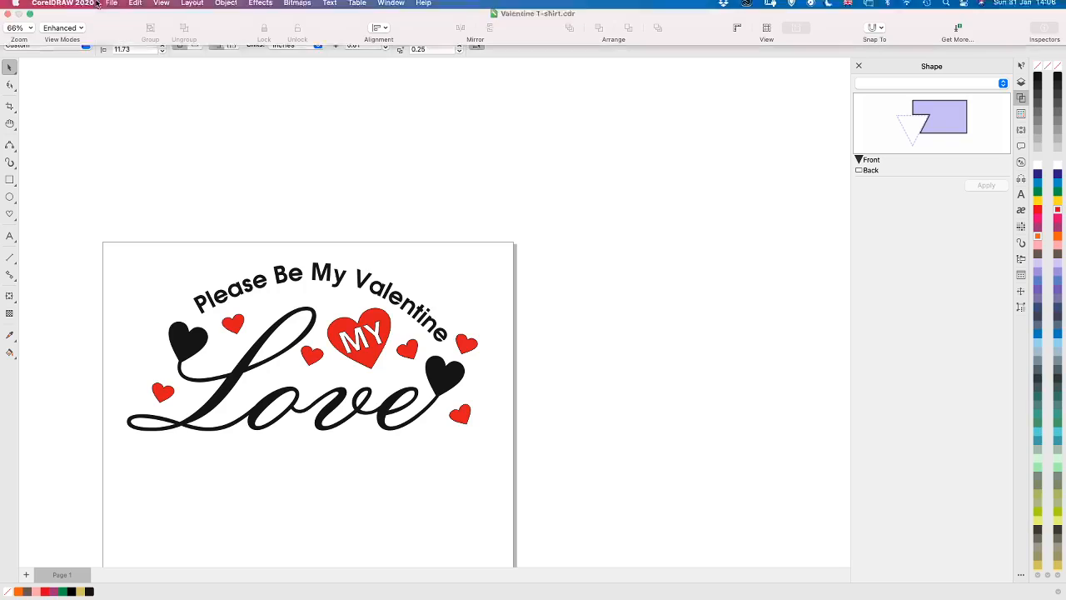
Set the design to export as "Valentine T-shirt.svg" in the Valentine T-shirt folder, and open the SVG export settings
click(109, 8)
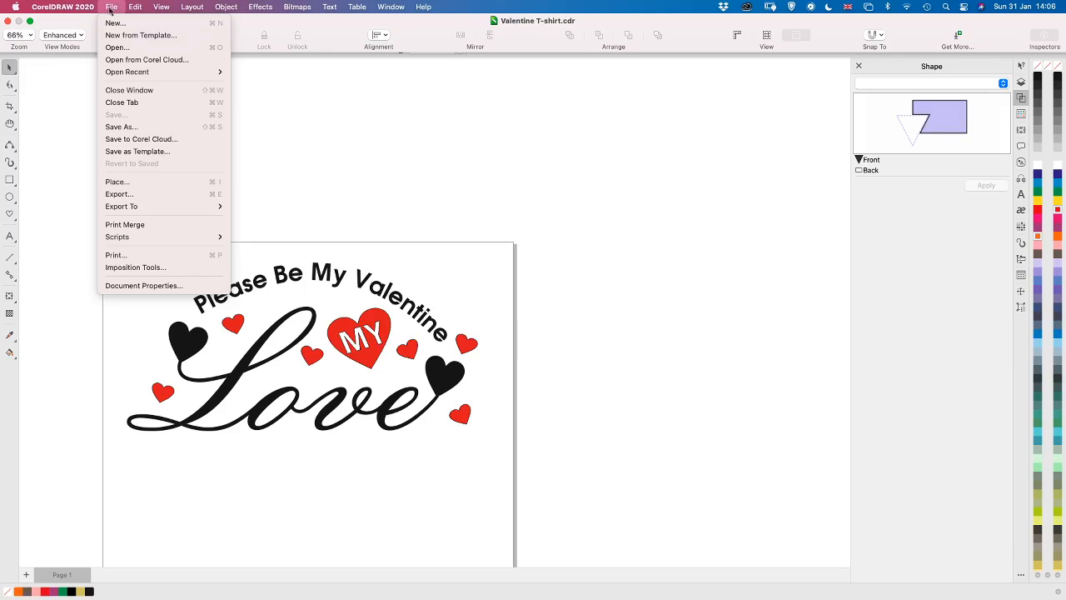
click(142, 198)
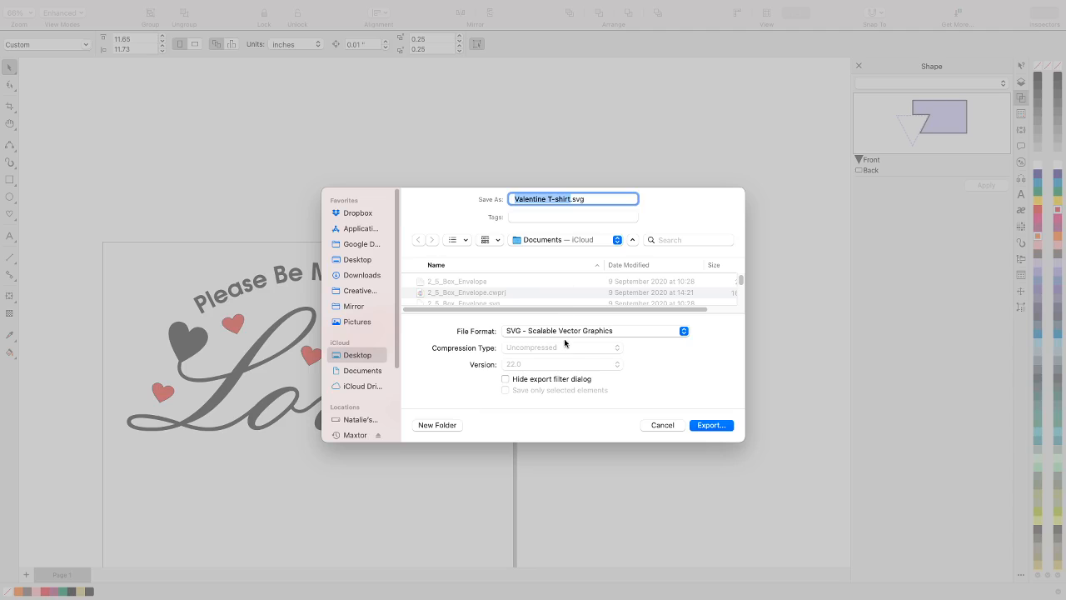
click(565, 240)
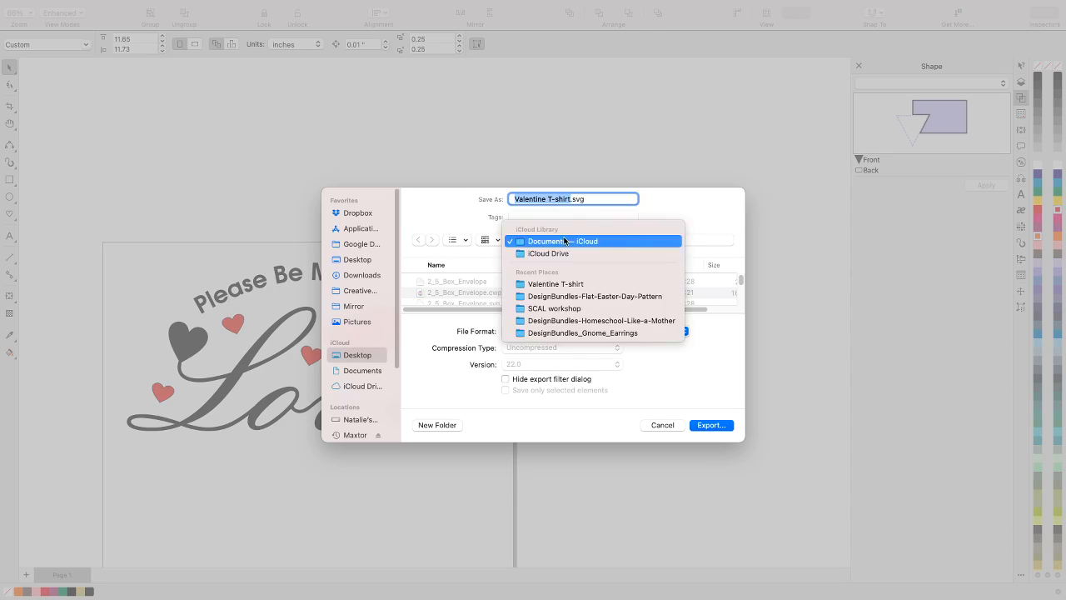
click(566, 285)
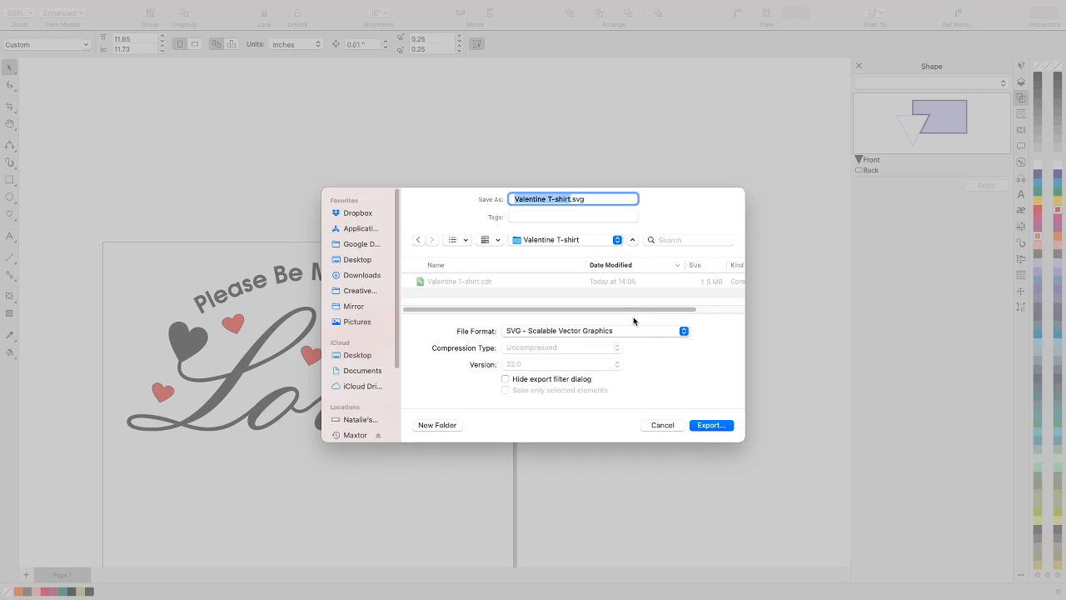
click(714, 431)
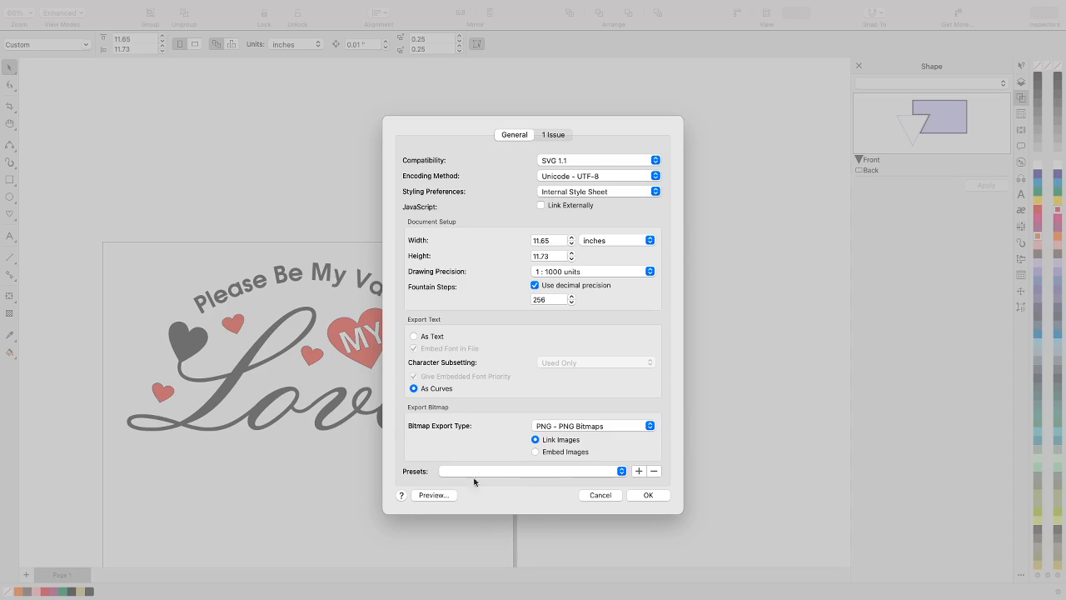
Save the current SVG export settings as a preset named "ScanNCut SVG" and open the list of presets
click(639, 471)
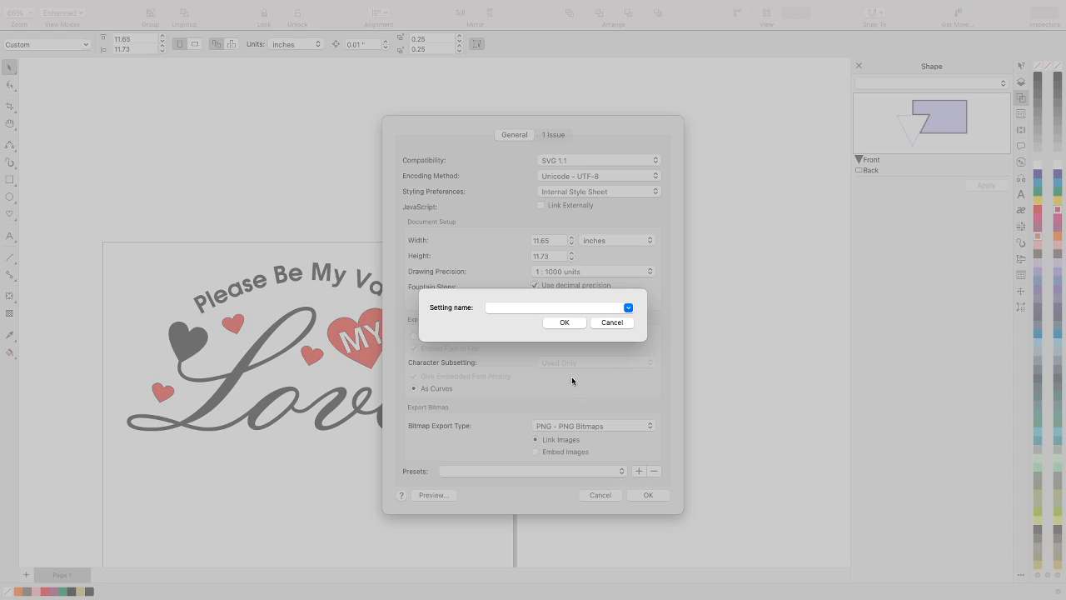
click(550, 307)
text(S)
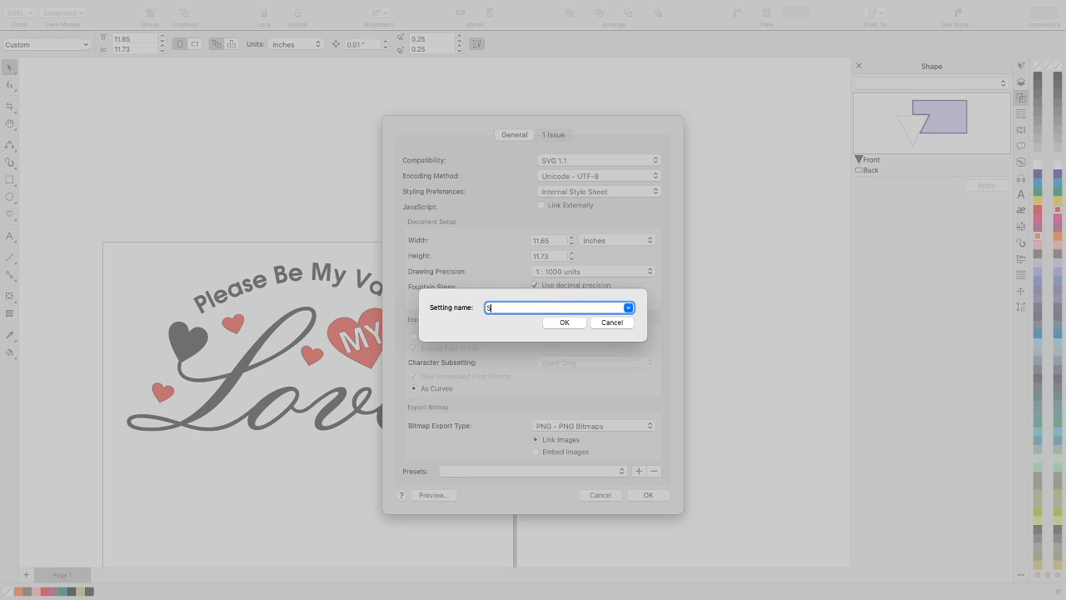
text(canNCut SVG)
key(Return)
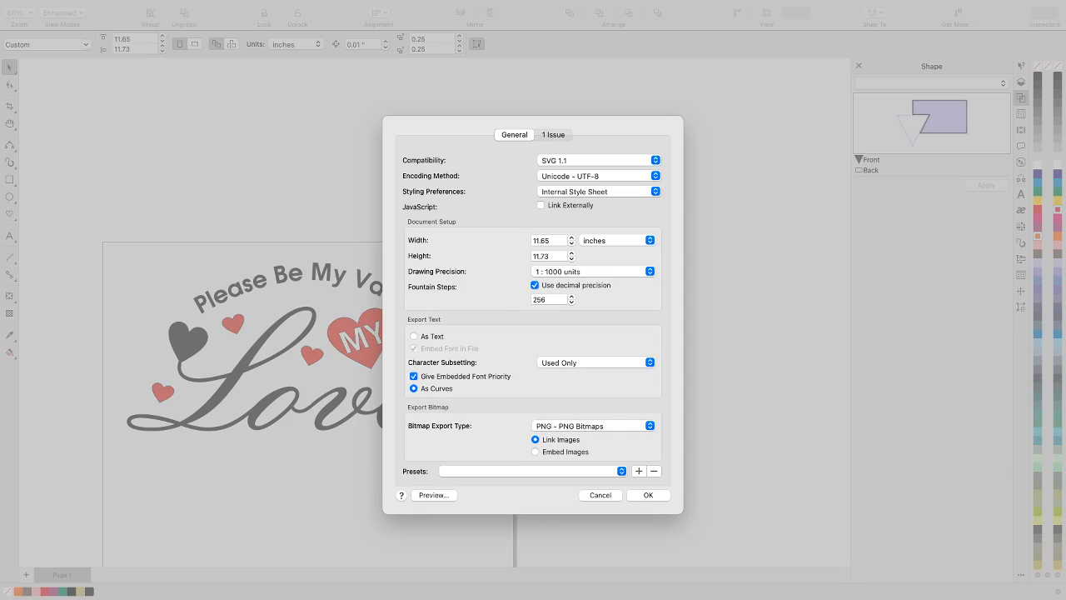
click(621, 471)
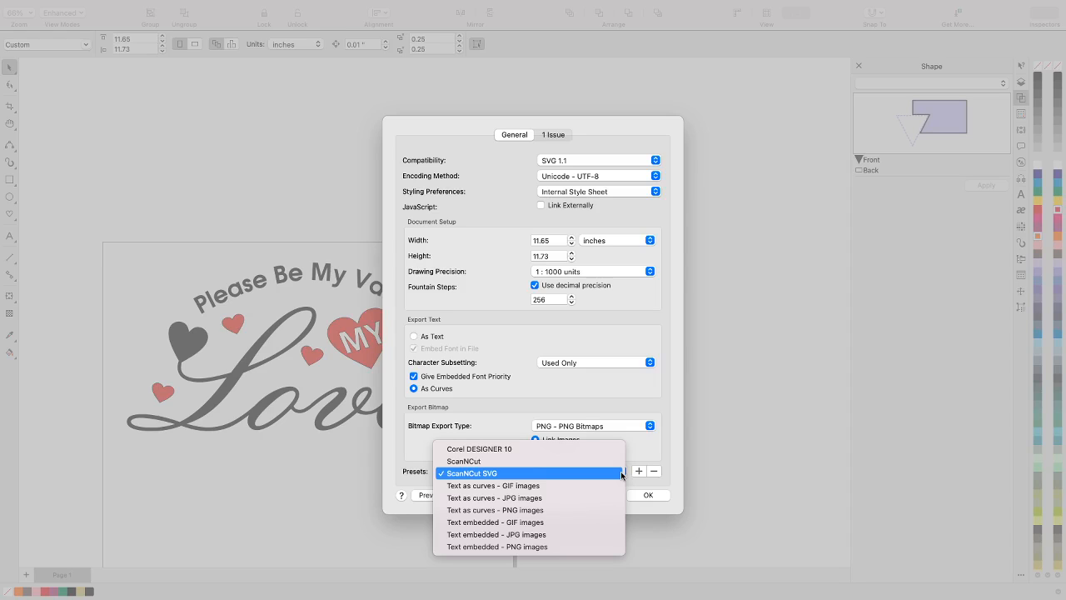
Select the ScanNCut SVG preset and export the Valentine T-shirt design as SVG with these settings
click(623, 473)
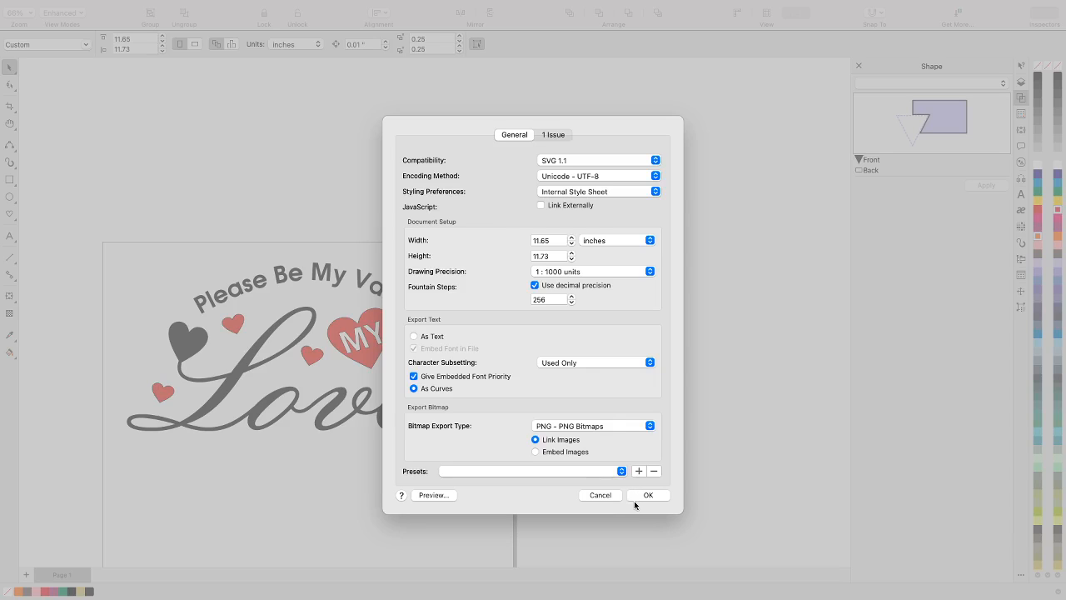
click(620, 473)
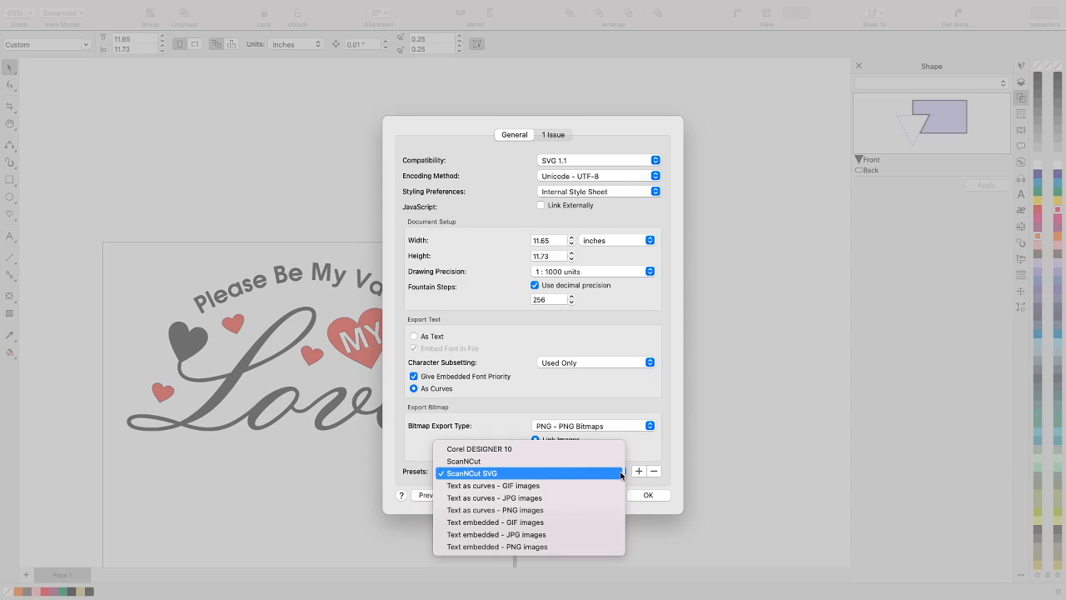
click(620, 473)
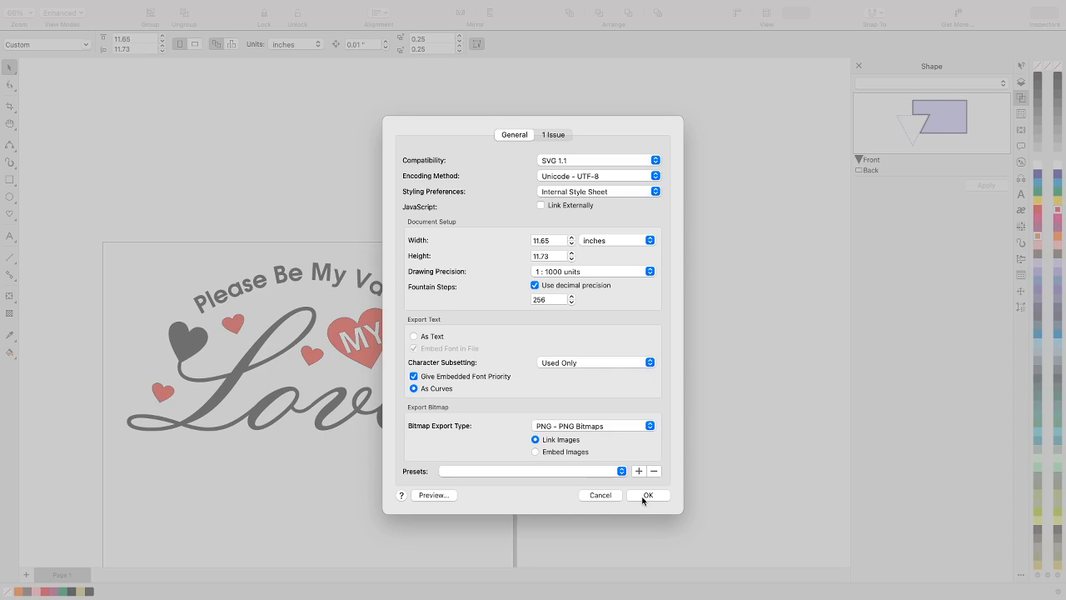
click(645, 495)
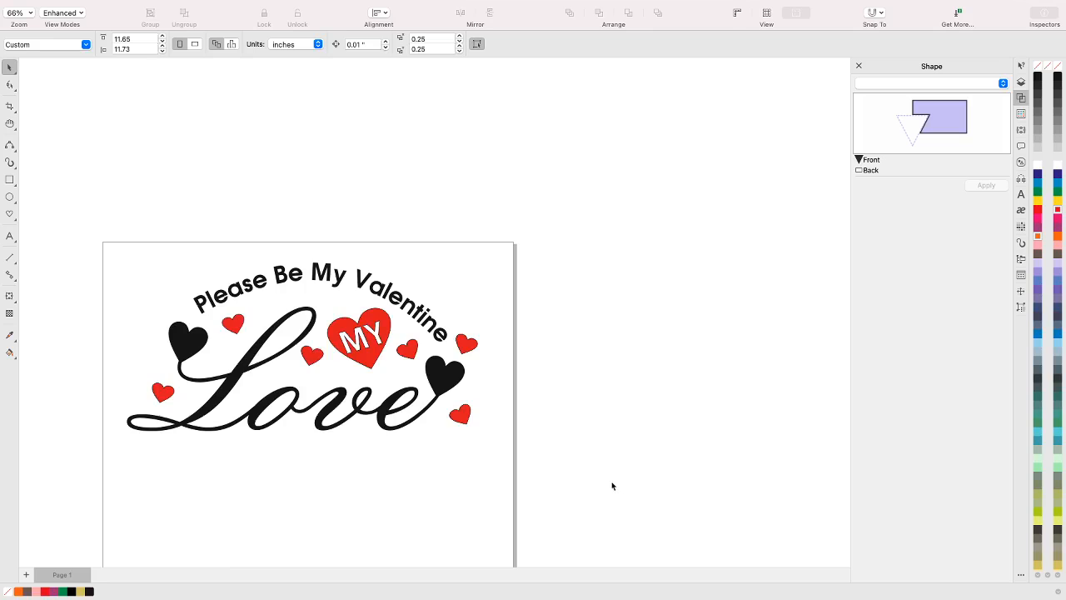
Create a new document from the ScanNCut 12x12" mat preset and close the Valentine T-shirt.cdr document
scroll(604, 466, up, 4)
scroll(604, 467, down, 5)
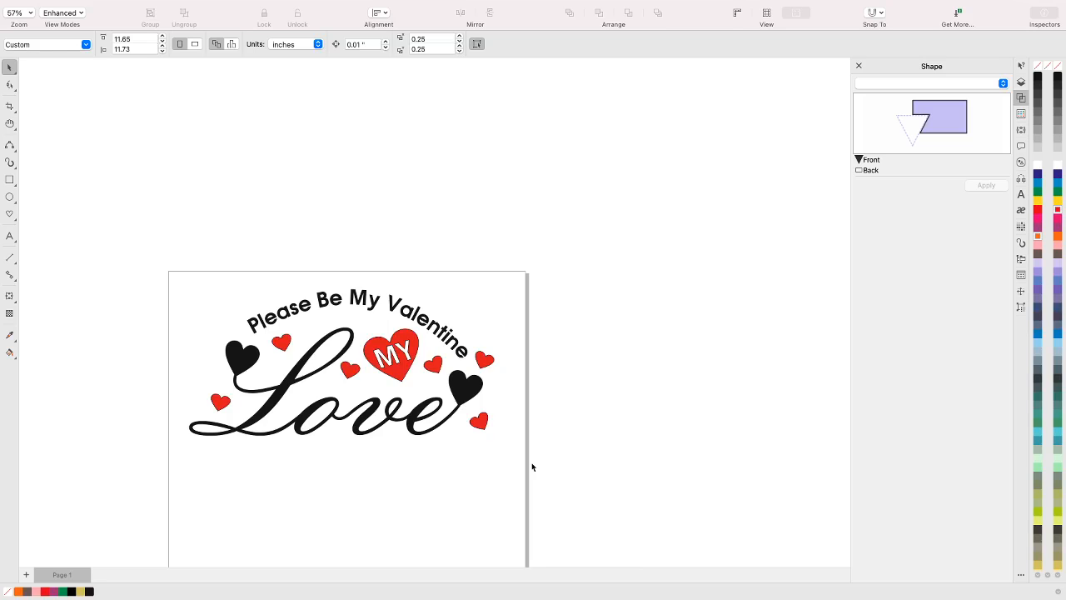
key(super+n)
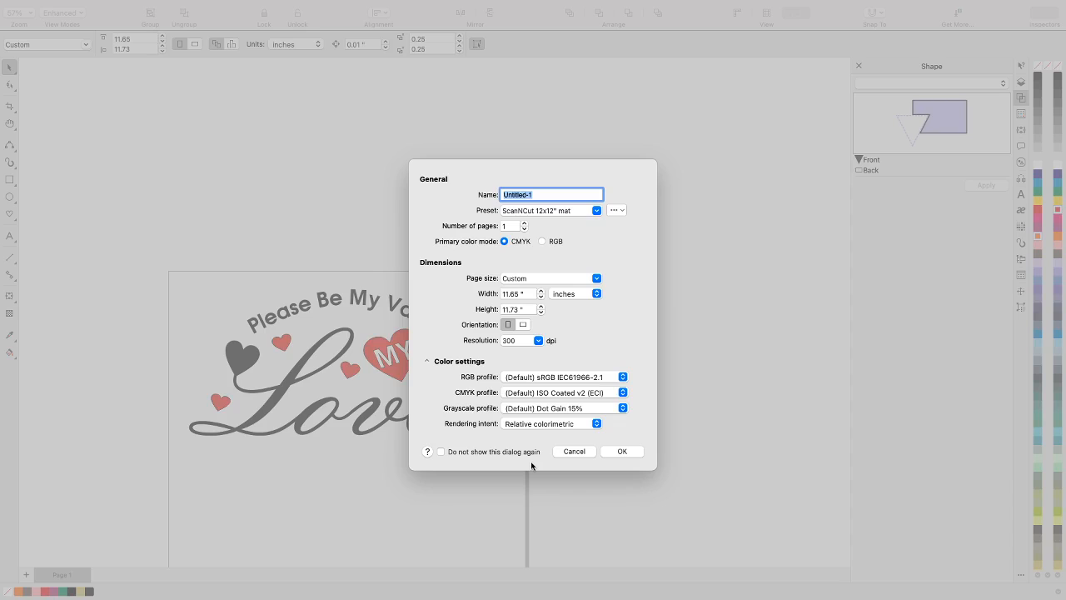
key(Escape)
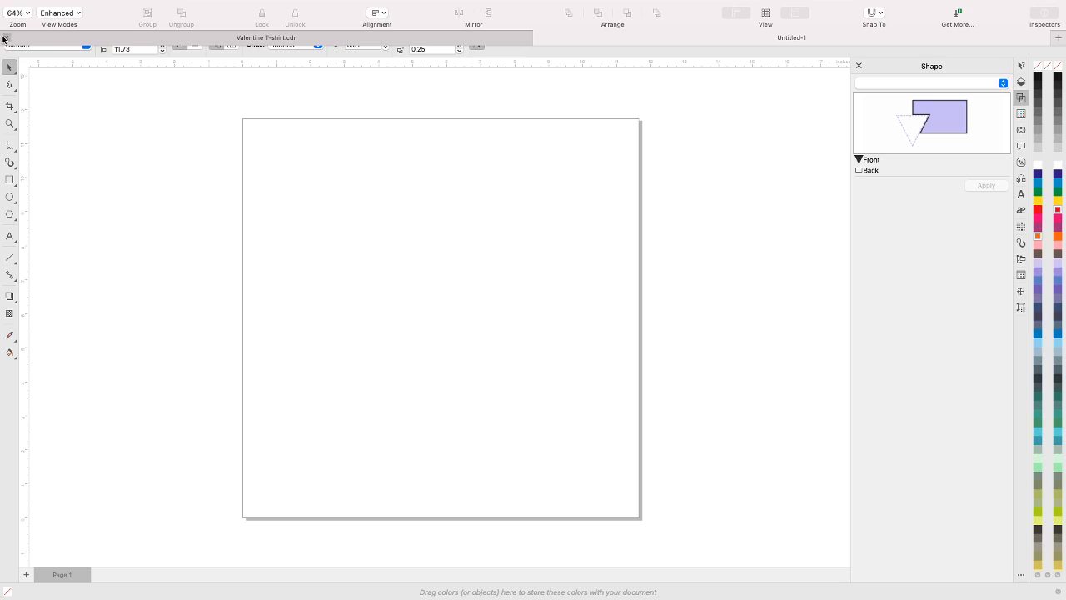
click(6, 39)
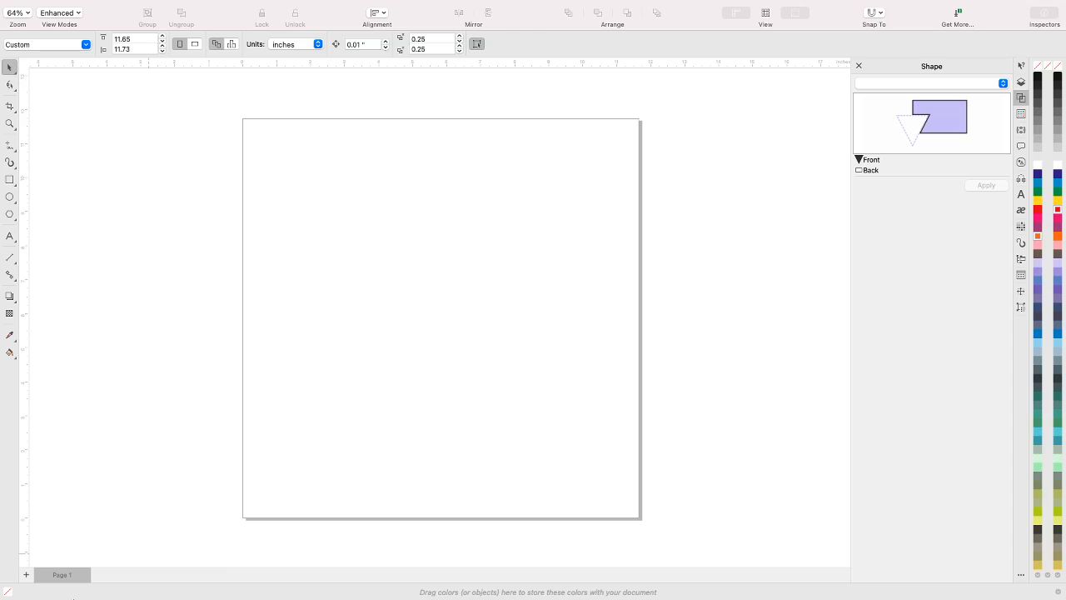
mouse_move(78, 591)
click(832, 584)
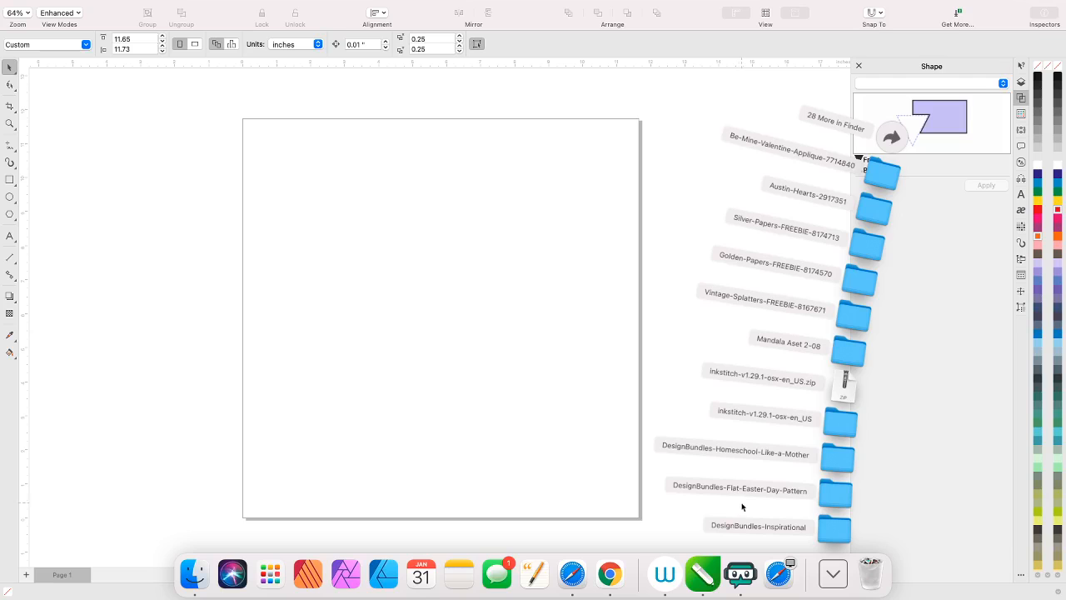
click(424, 309)
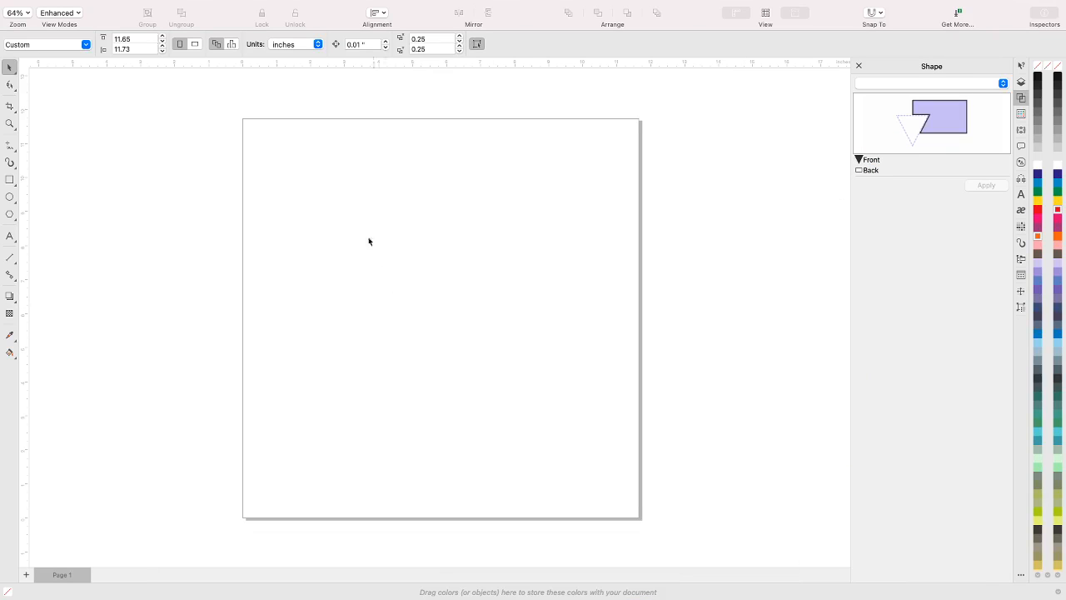
mouse_move(155, 3)
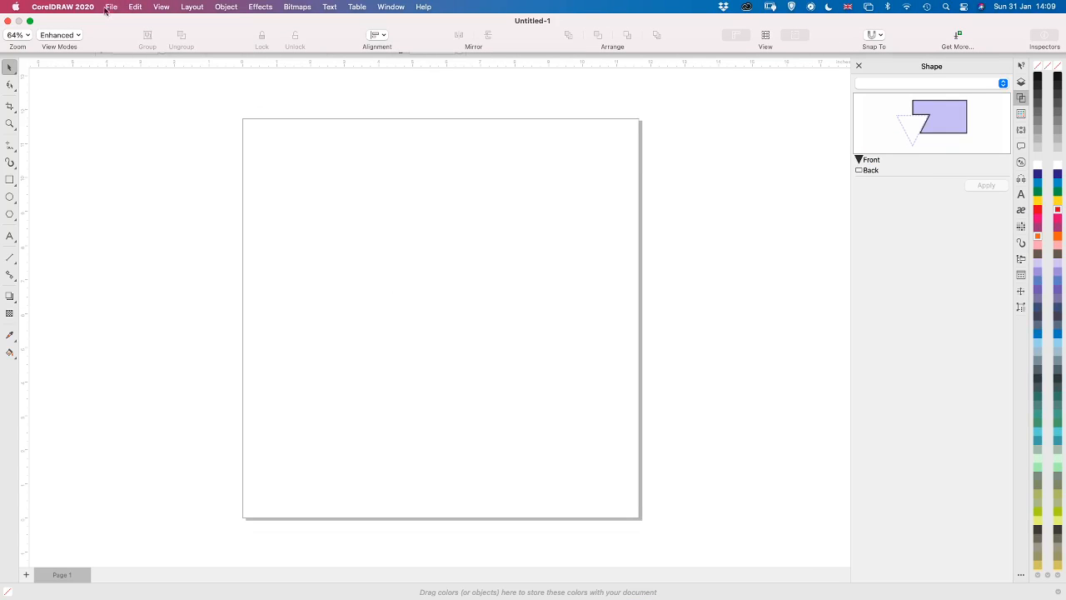
click(110, 9)
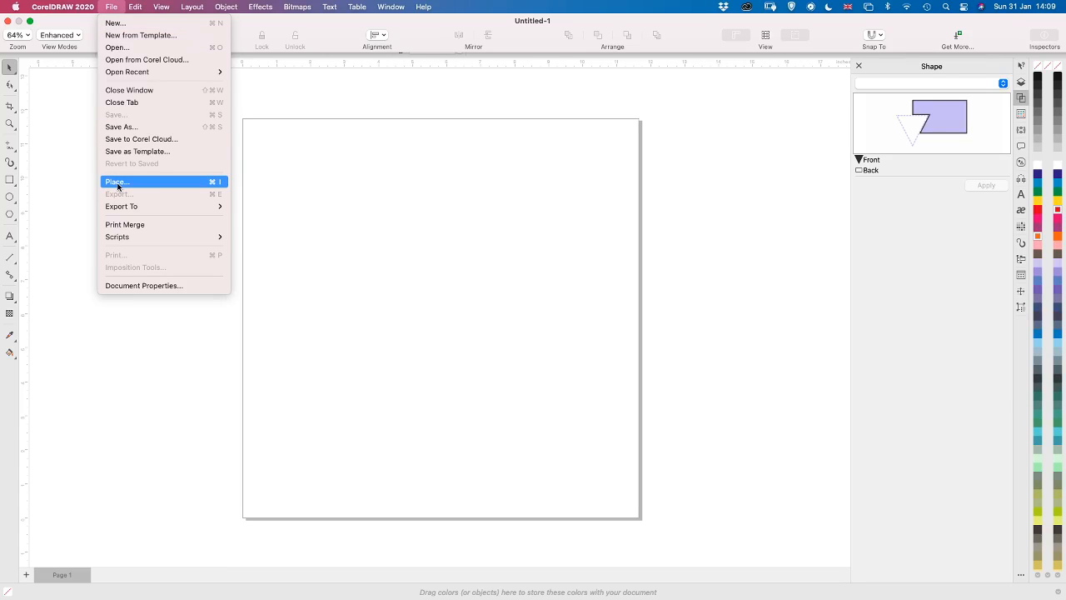
click(111, 6)
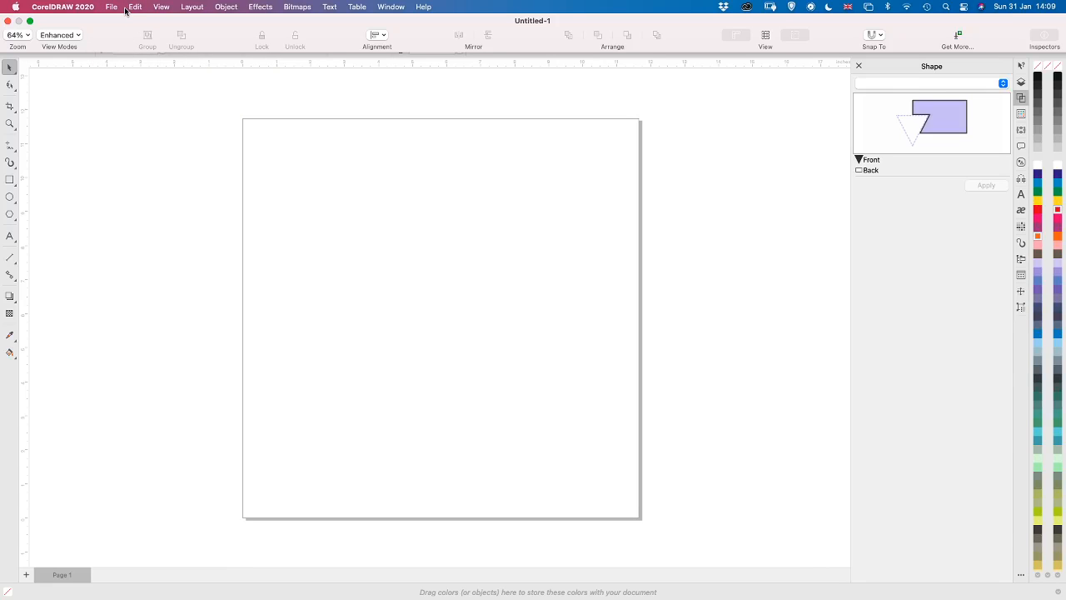
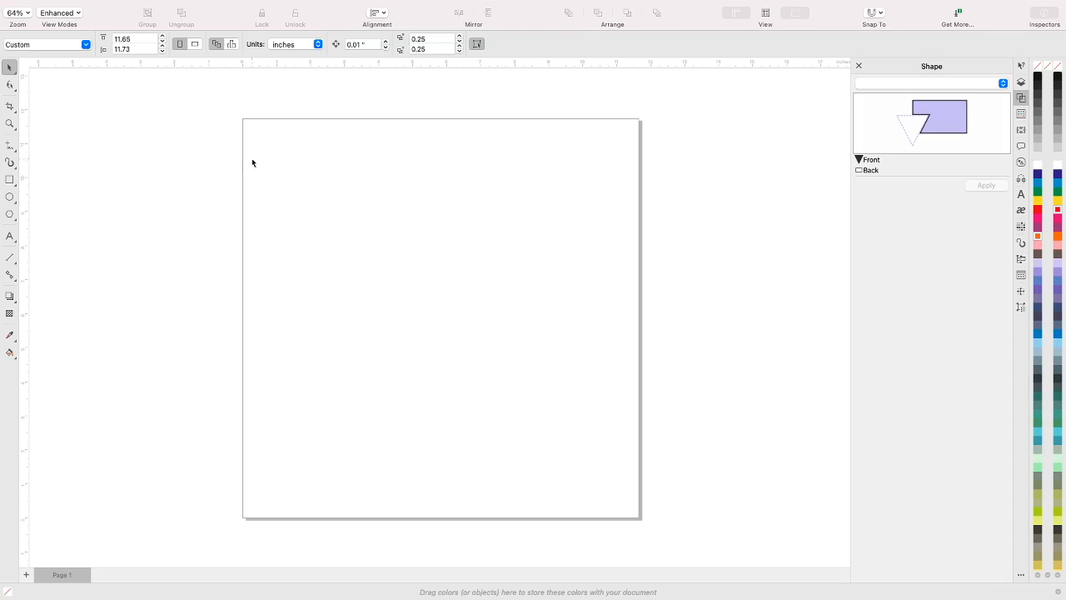
Switch to Safari, make its window full screen, and open the Free Designs page on designbundles.net
mouse_move(403, 593)
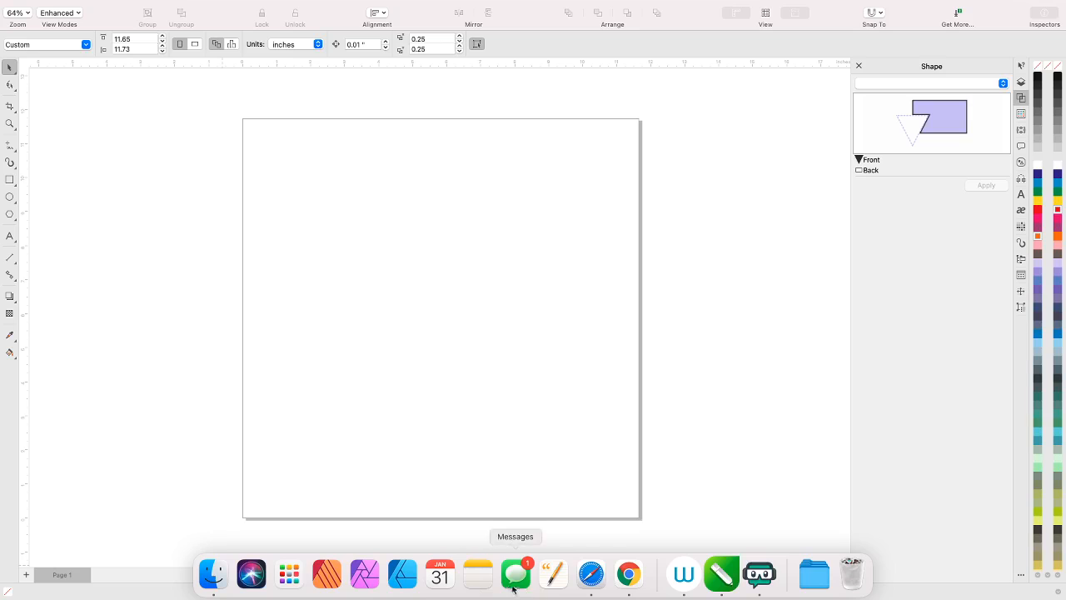
click(591, 574)
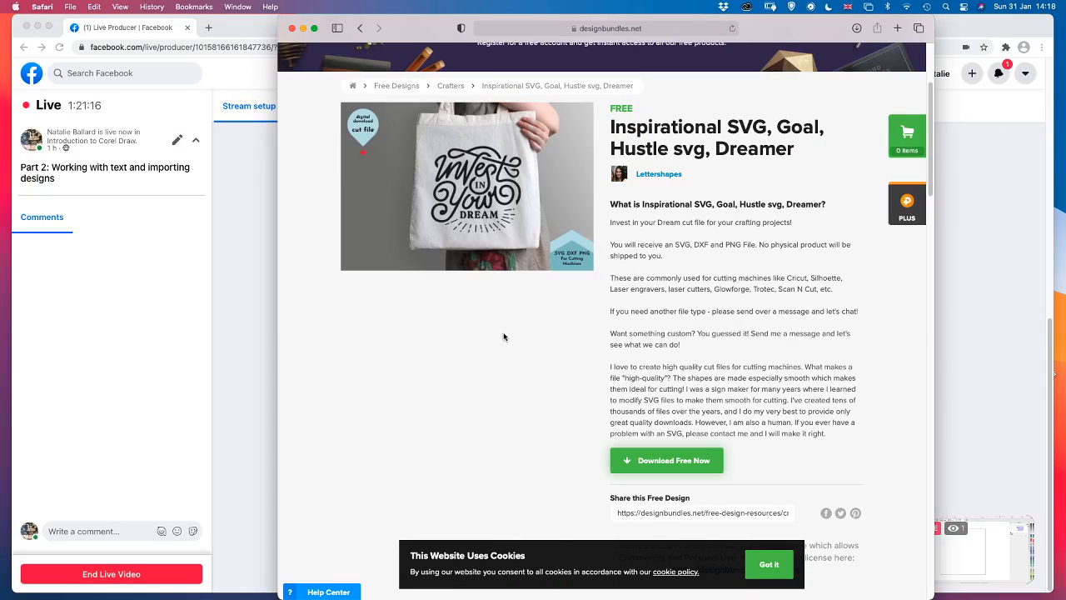
click(314, 29)
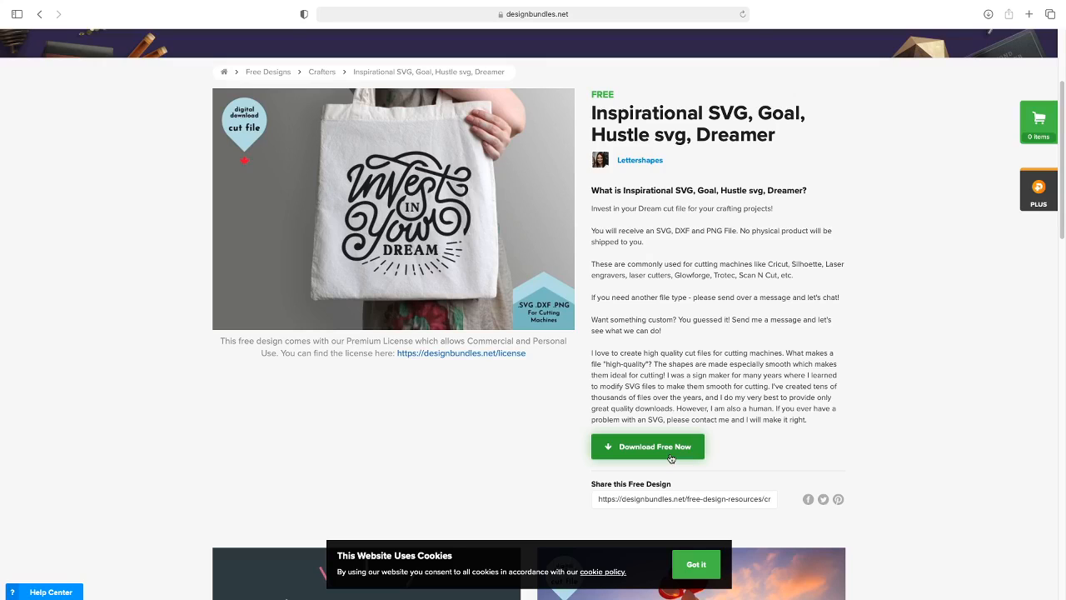
scroll(483, 290, up, 3)
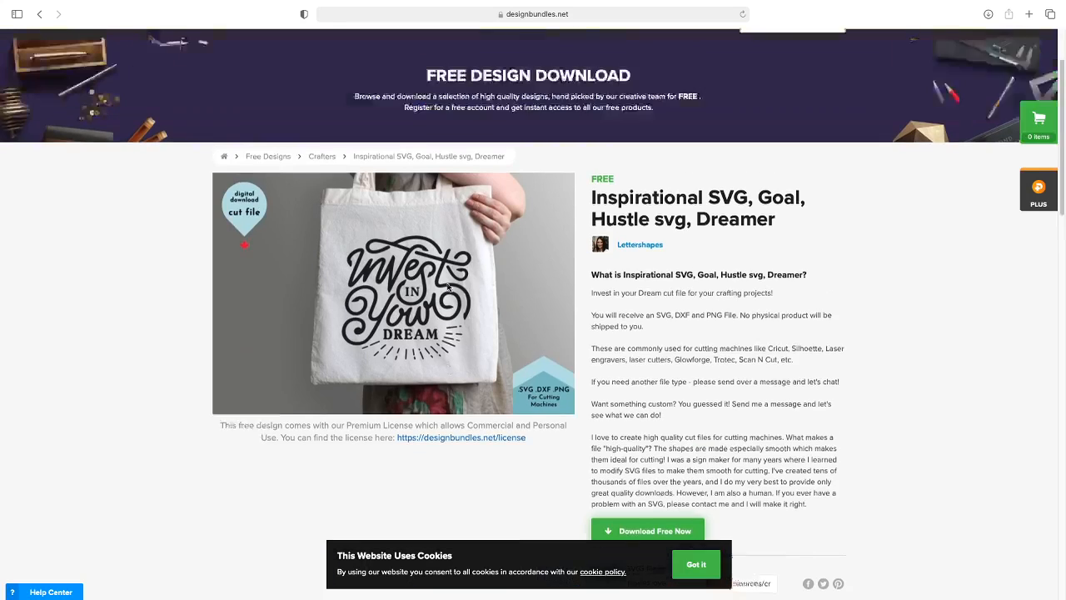
click(272, 120)
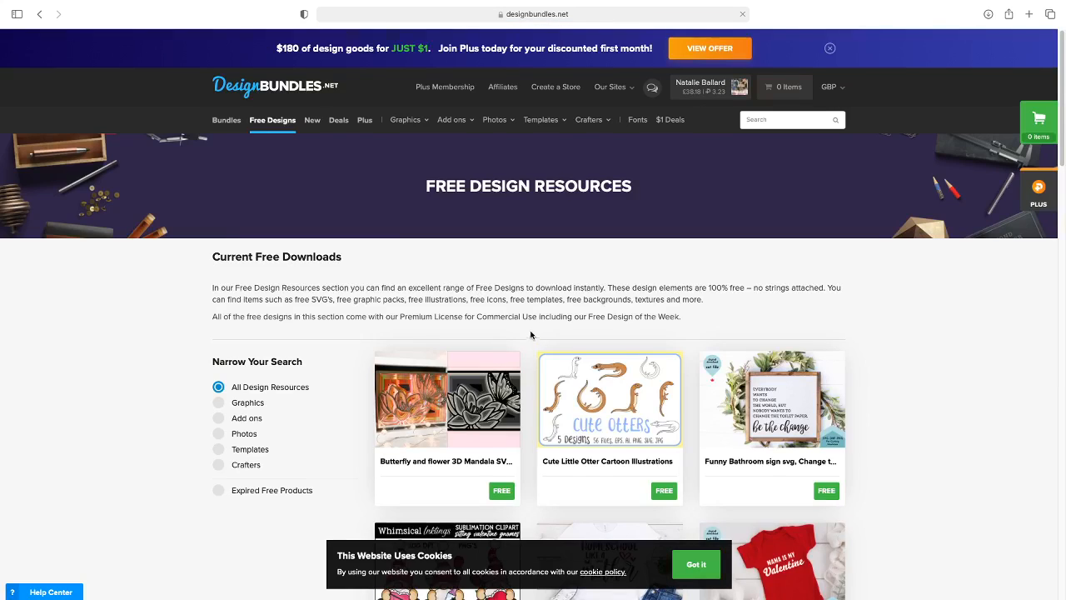
Browse the current free design downloads for cut files and vector artwork
scroll(530, 333, down, 3)
scroll(530, 333, down, 5)
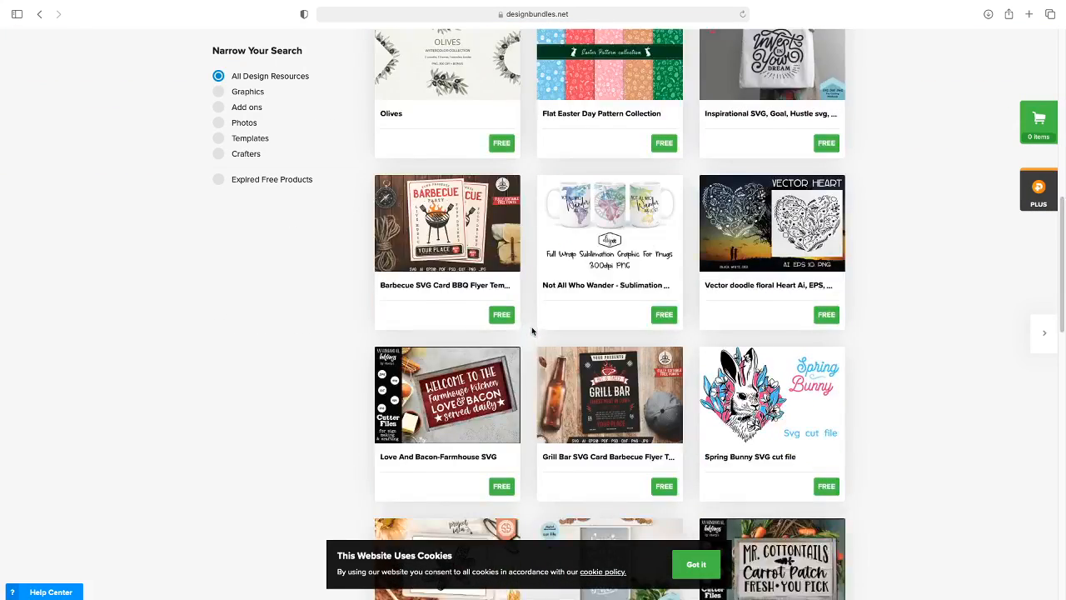
scroll(535, 334, up, 3)
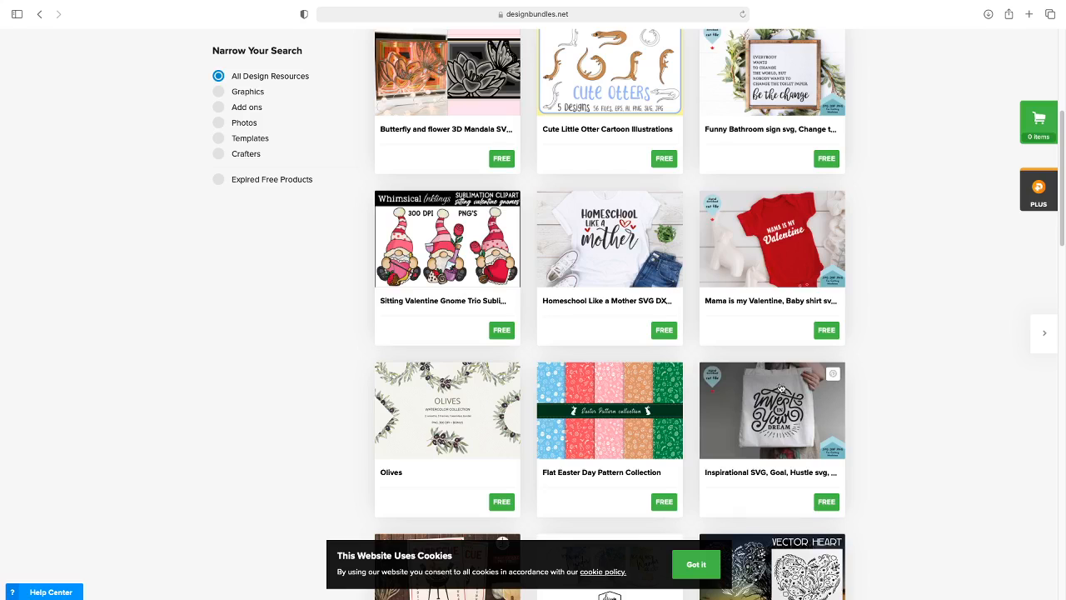
scroll(764, 419, up, 5)
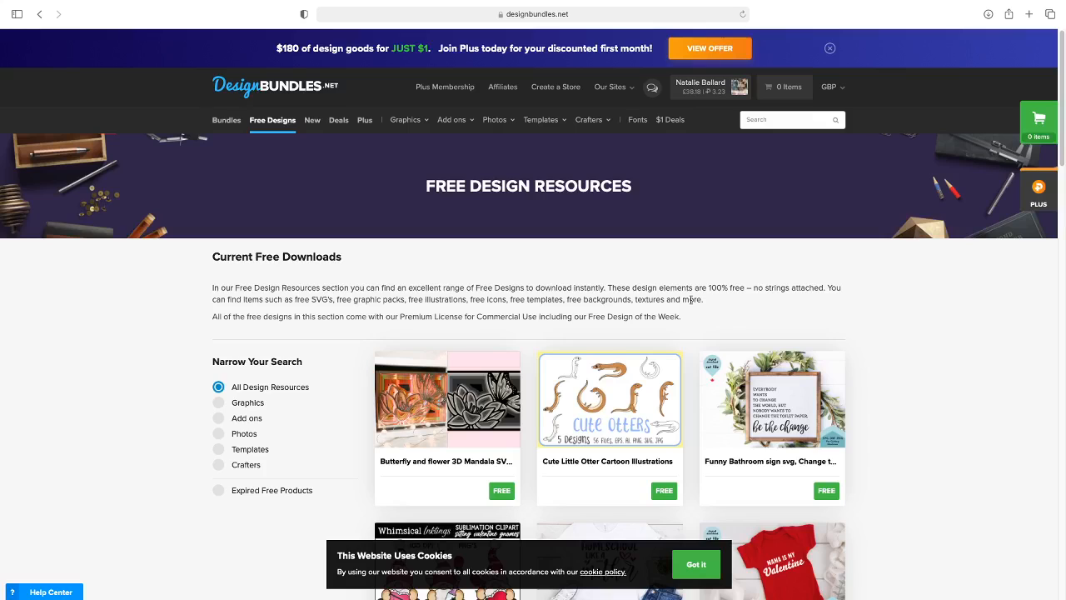
scroll(739, 323, down, 3)
scroll(739, 322, down, 2)
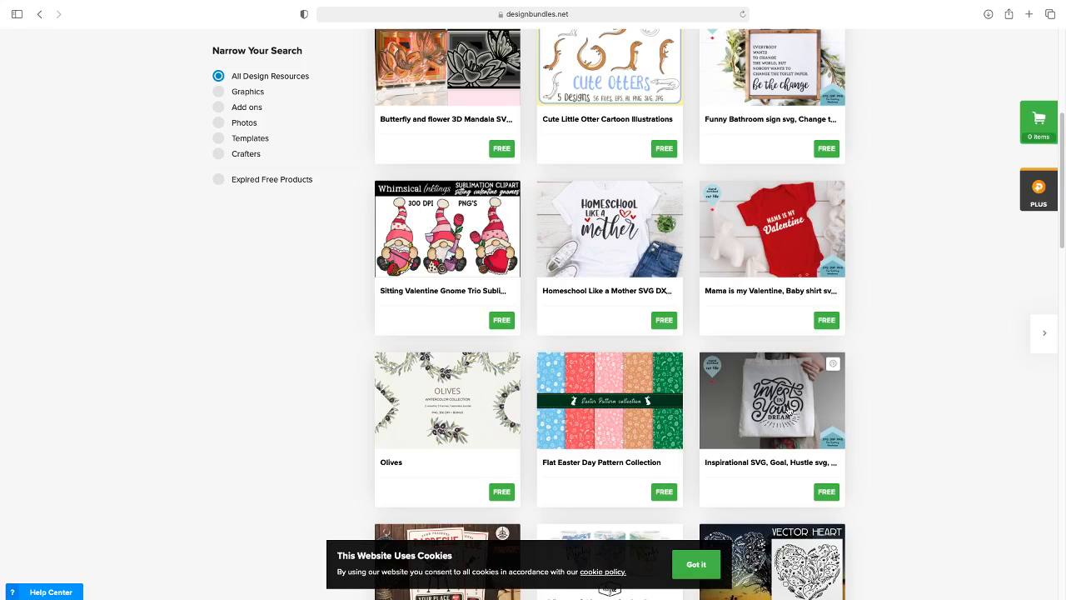
scroll(788, 408, down, 1)
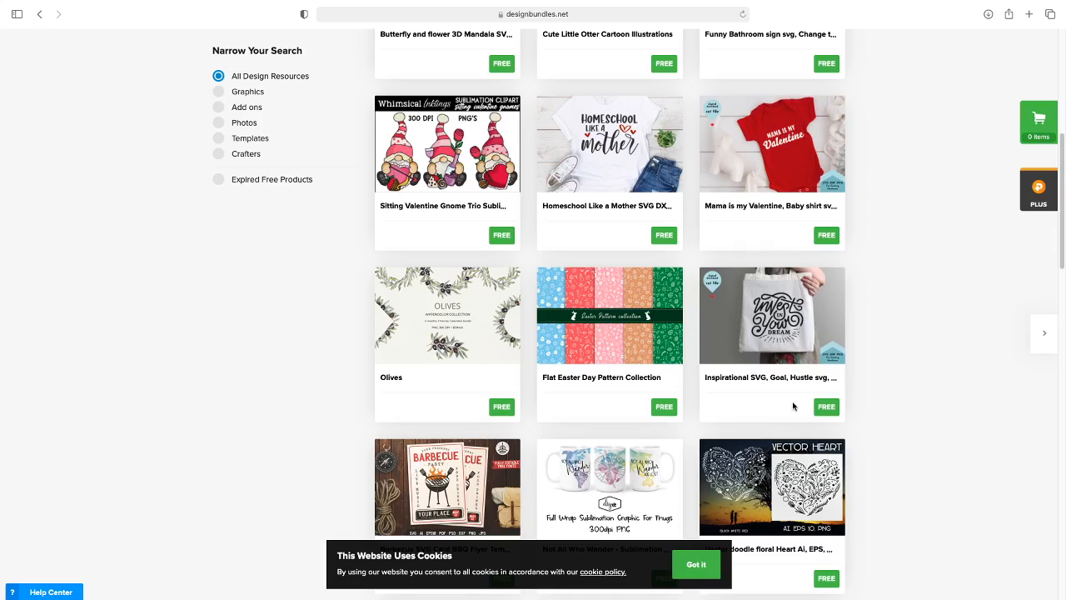
scroll(769, 385, down, 5)
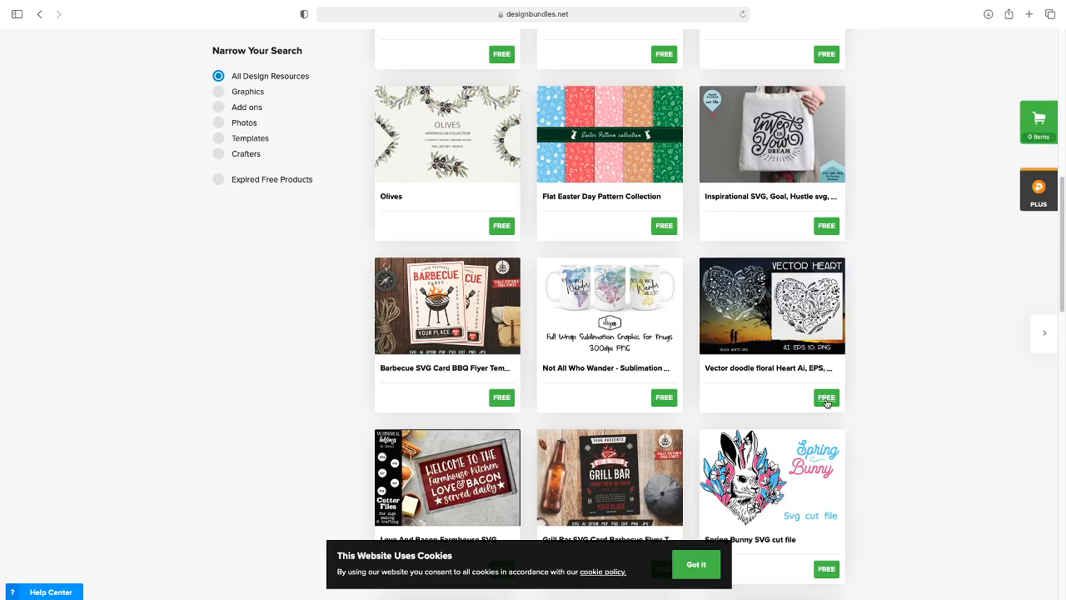
Open the "Vector doodle floral Heart Ai, EPS, PNG" free design and download it
click(825, 402)
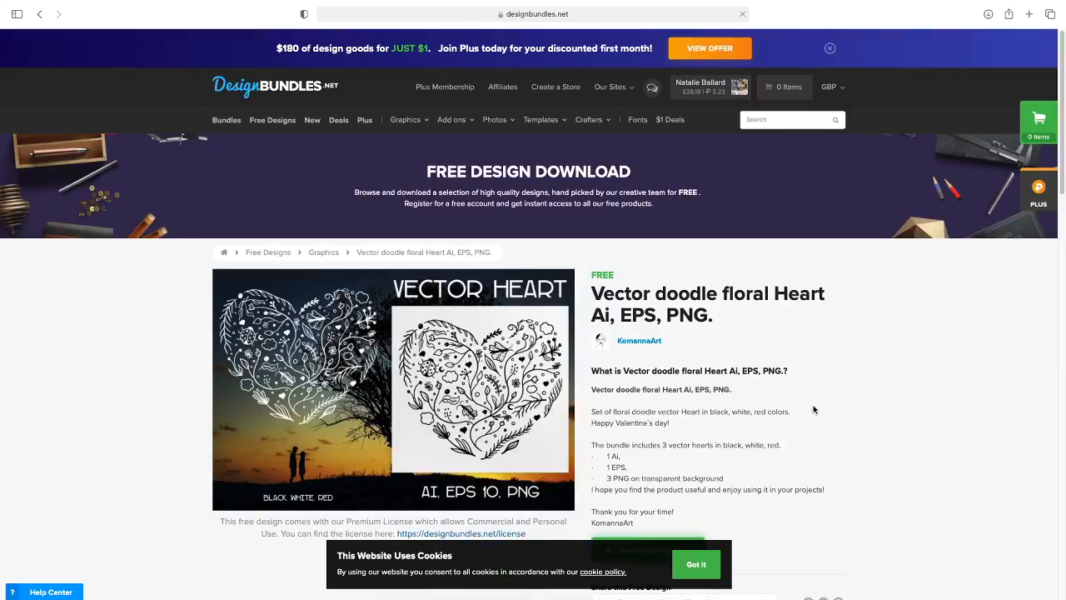
scroll(807, 408, down, 2)
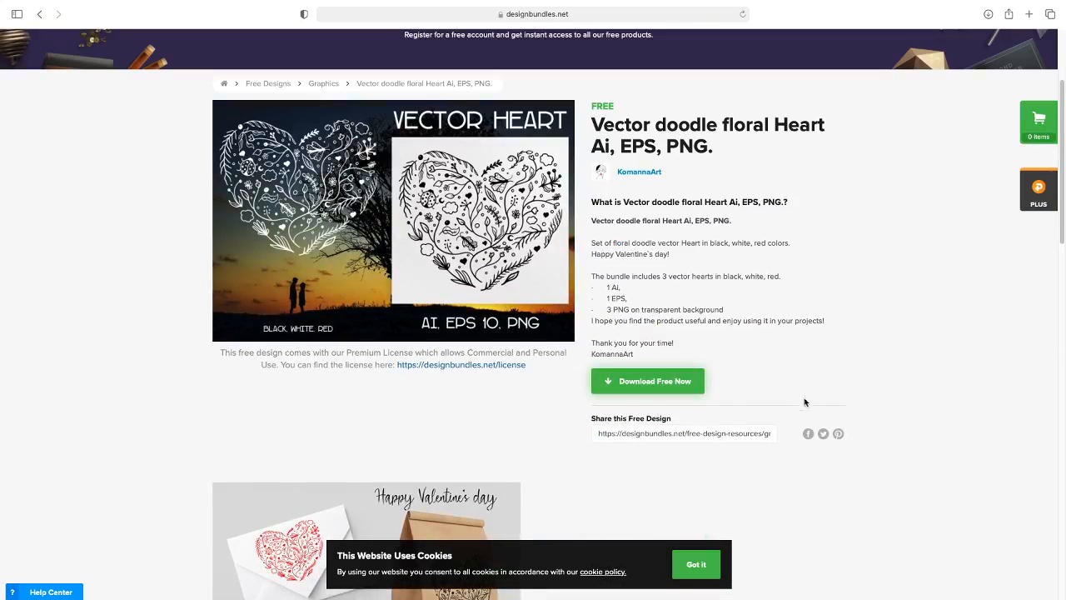
click(698, 385)
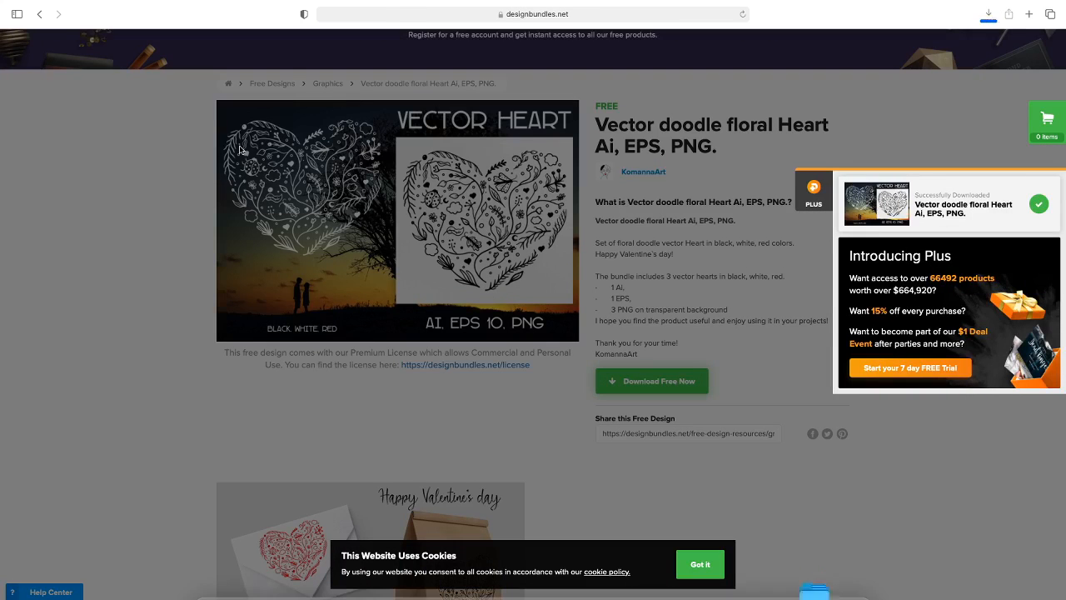
Return to the free designs listing, look further down it, and switch back to CorelDRAW
click(39, 13)
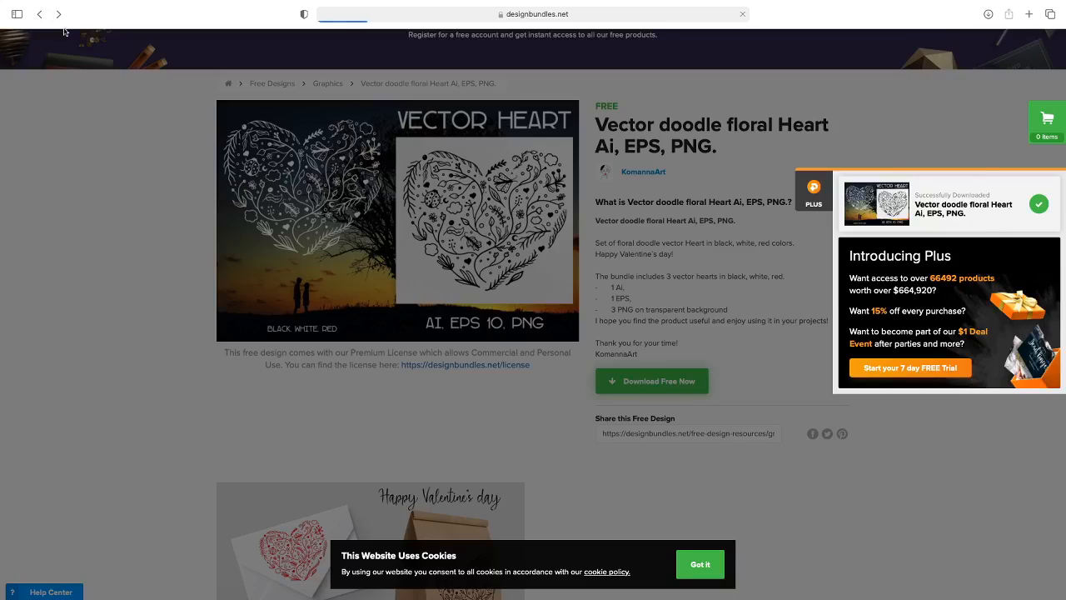
scroll(378, 205, down, 10)
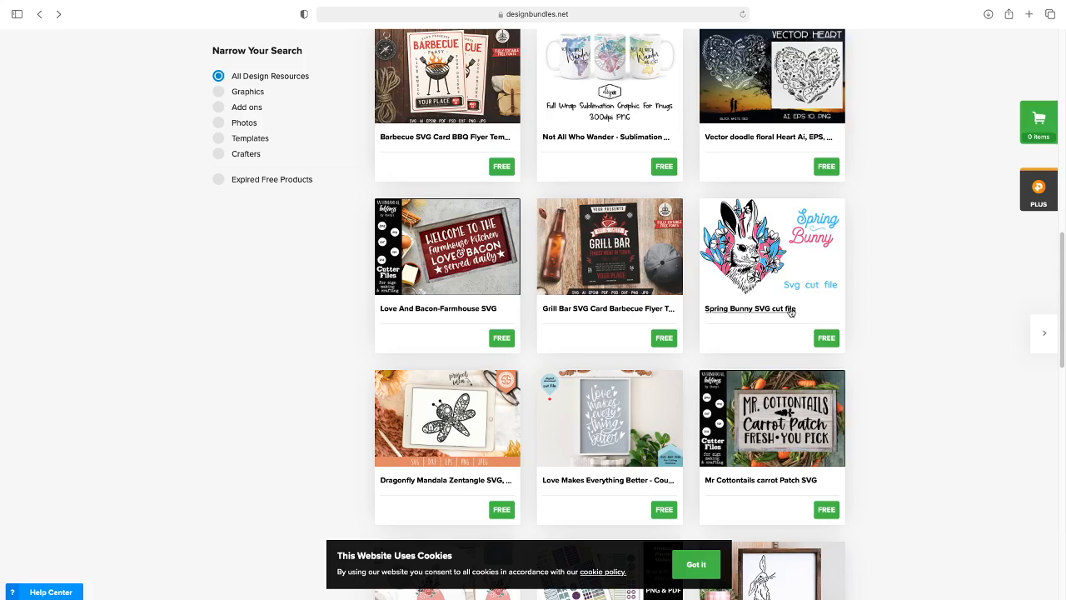
mouse_move(631, 590)
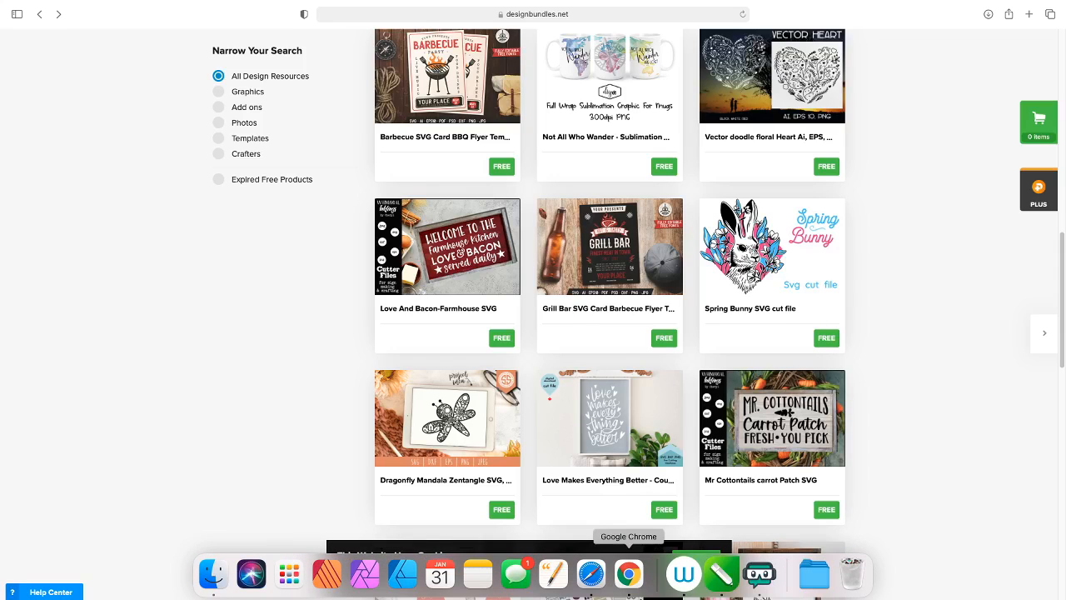
click(705, 588)
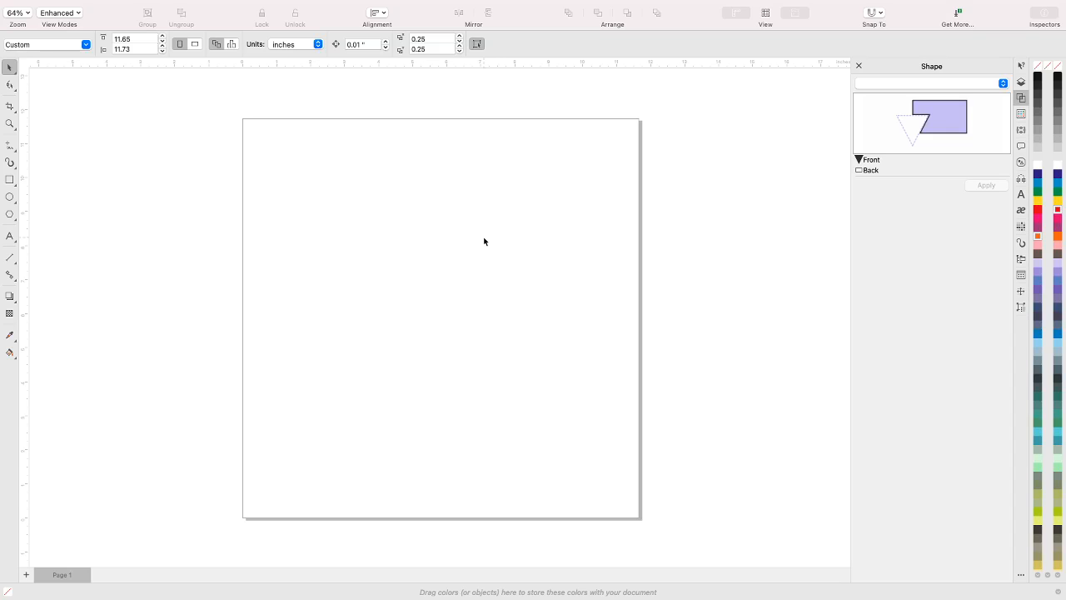
Place "invest in your dream.svg" from the DesignBundles-Inspirational folder in Downloads, centered on the page at its original size
mouse_move(254, 4)
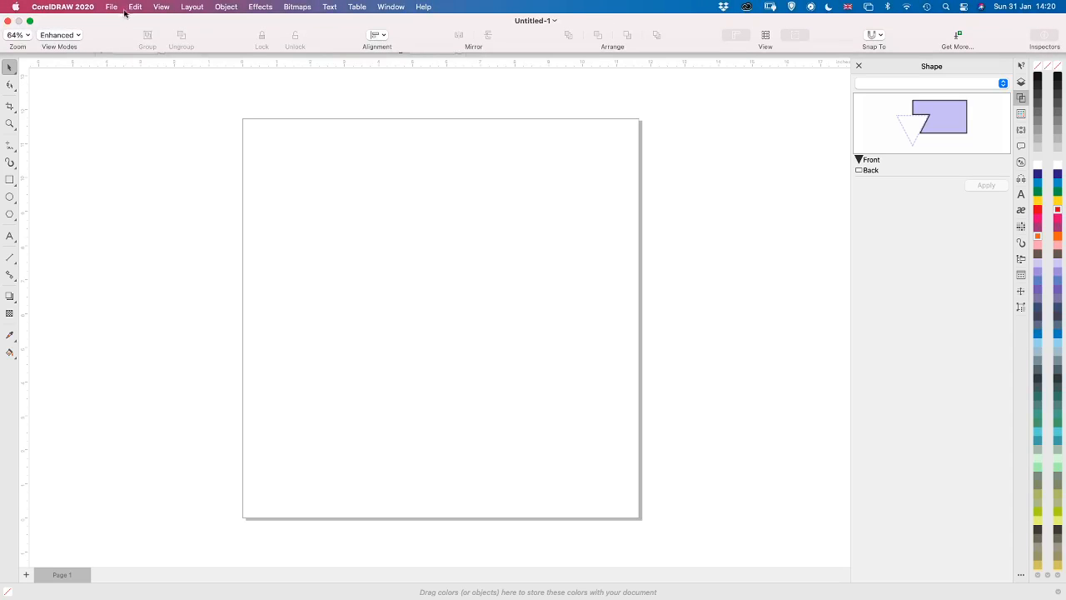
click(111, 6)
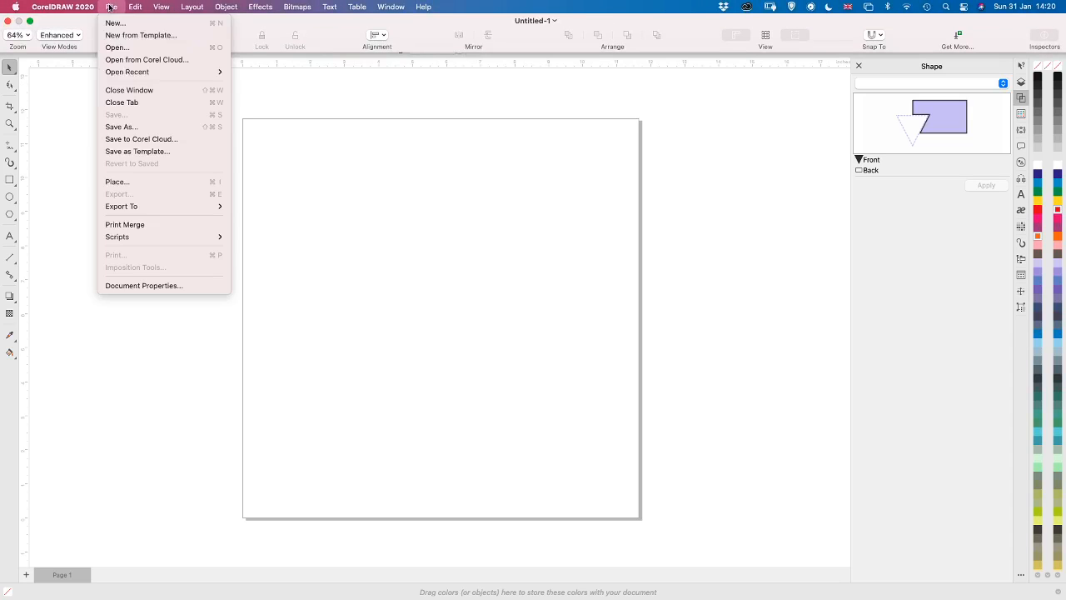
click(127, 182)
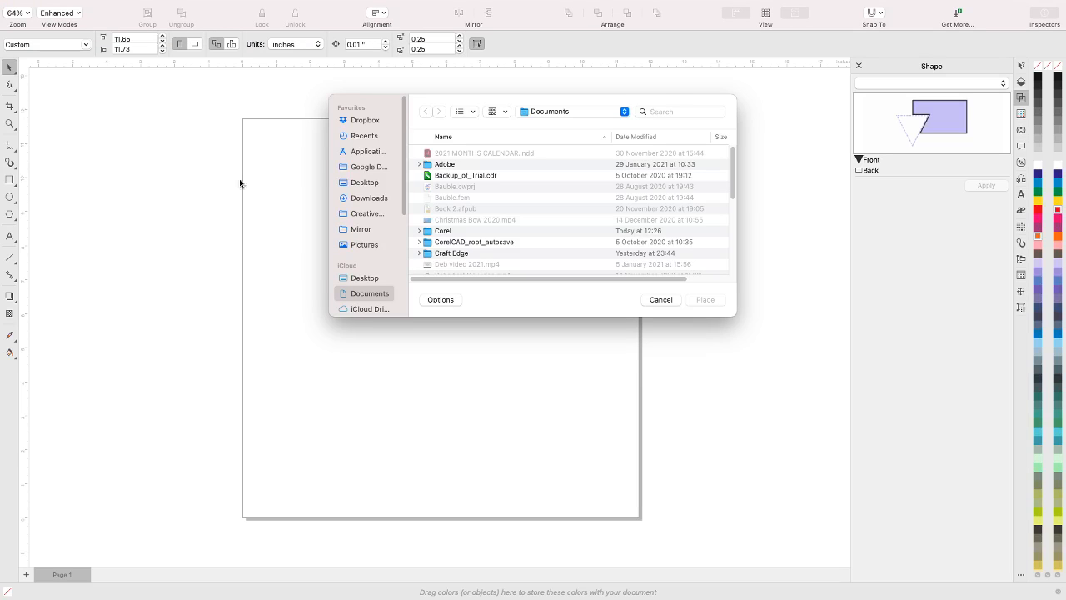
click(372, 198)
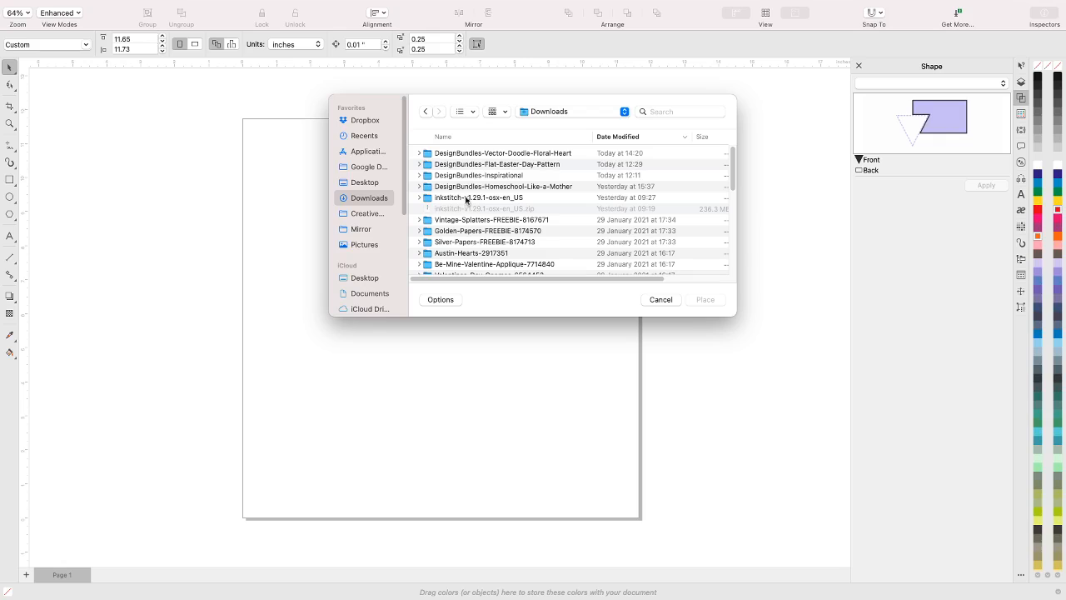
click(481, 177)
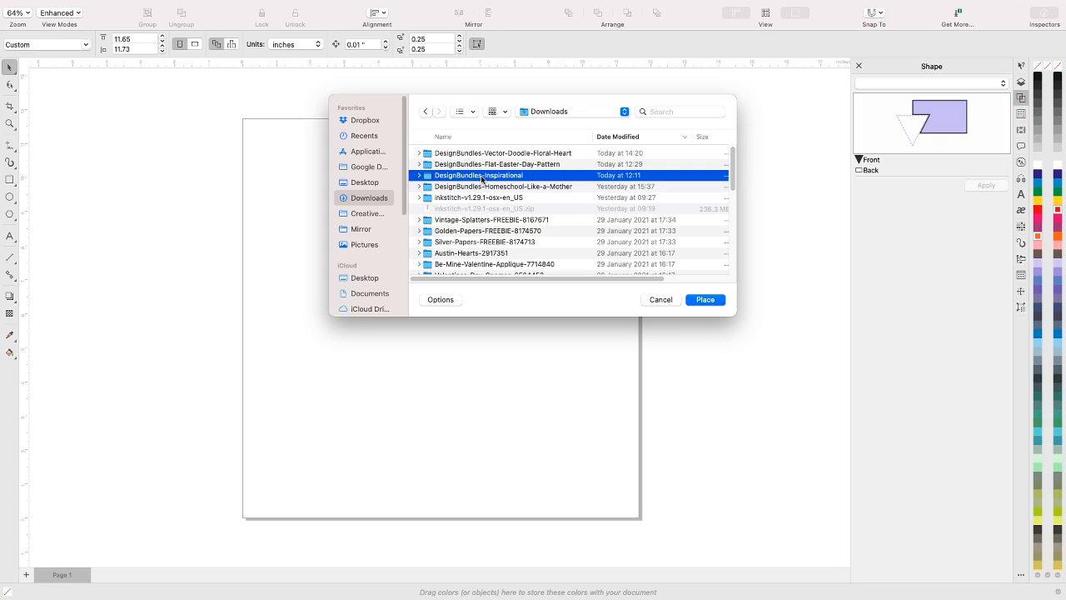
double_click(482, 177)
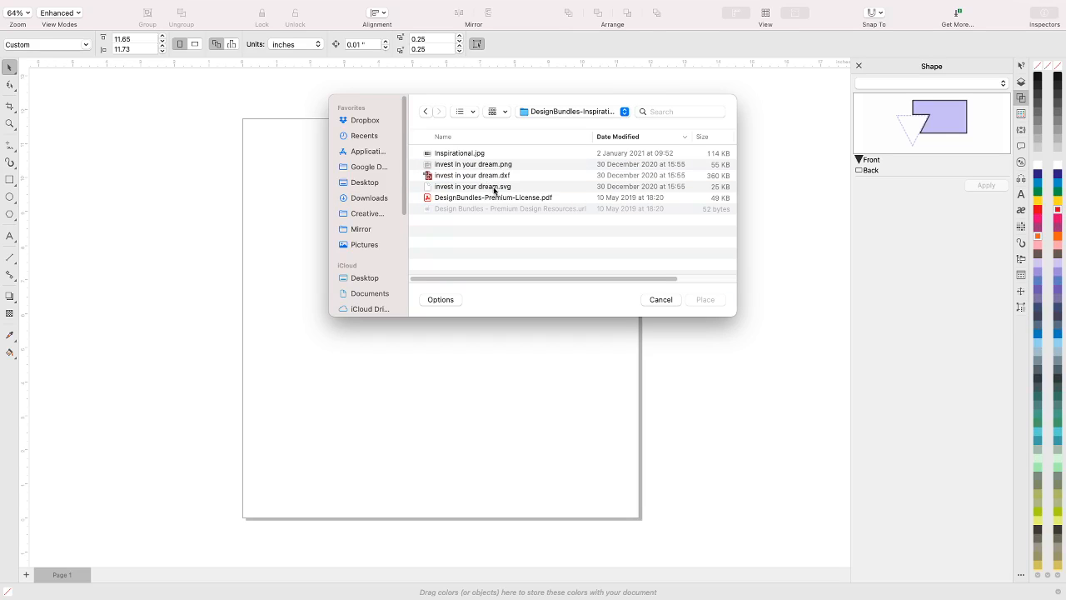
click(495, 187)
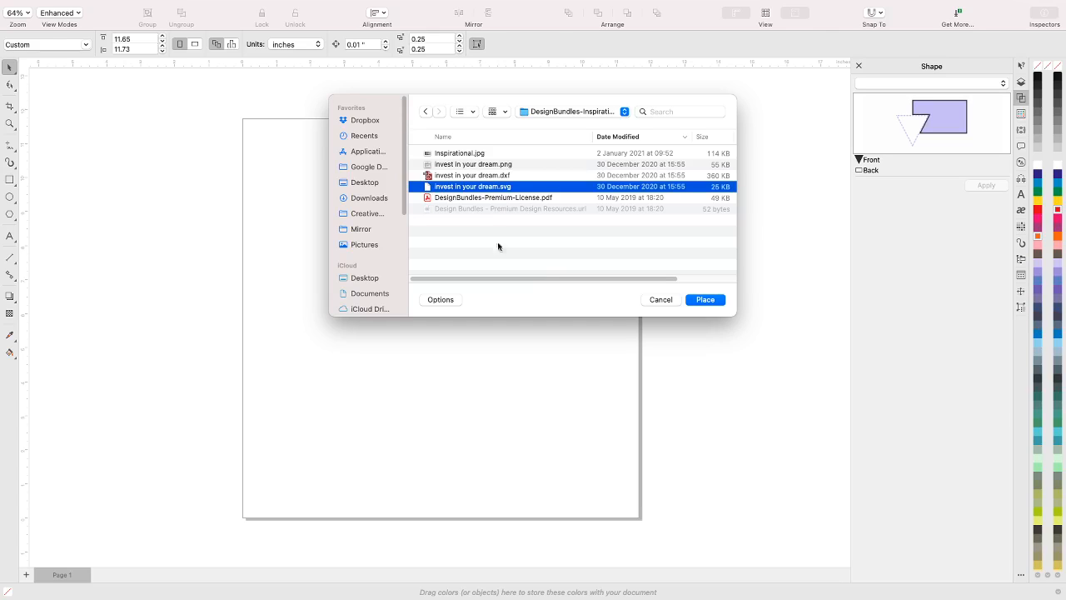
click(705, 300)
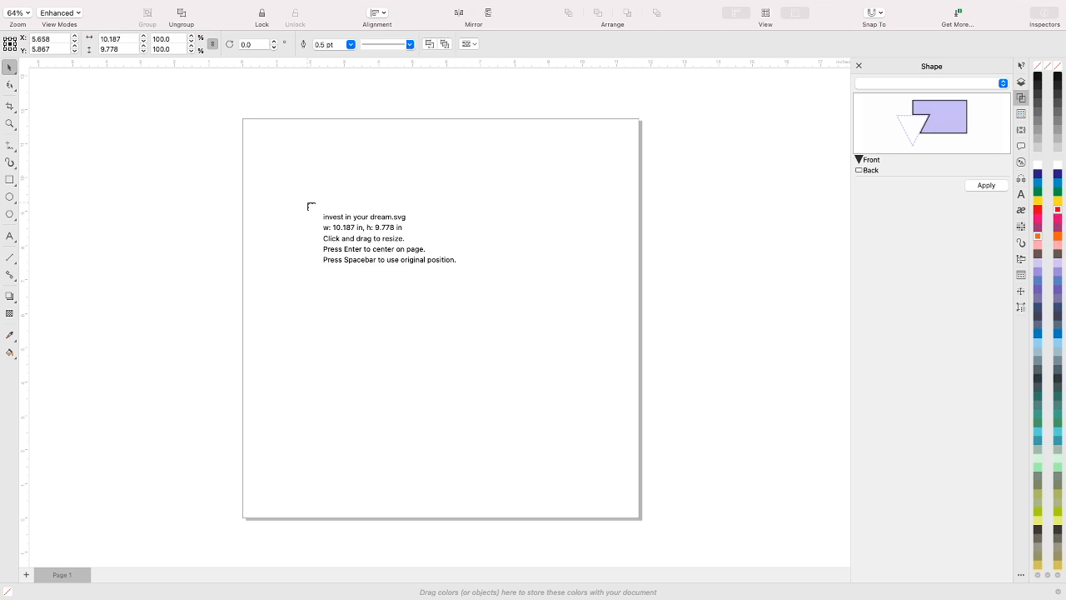
key(Return)
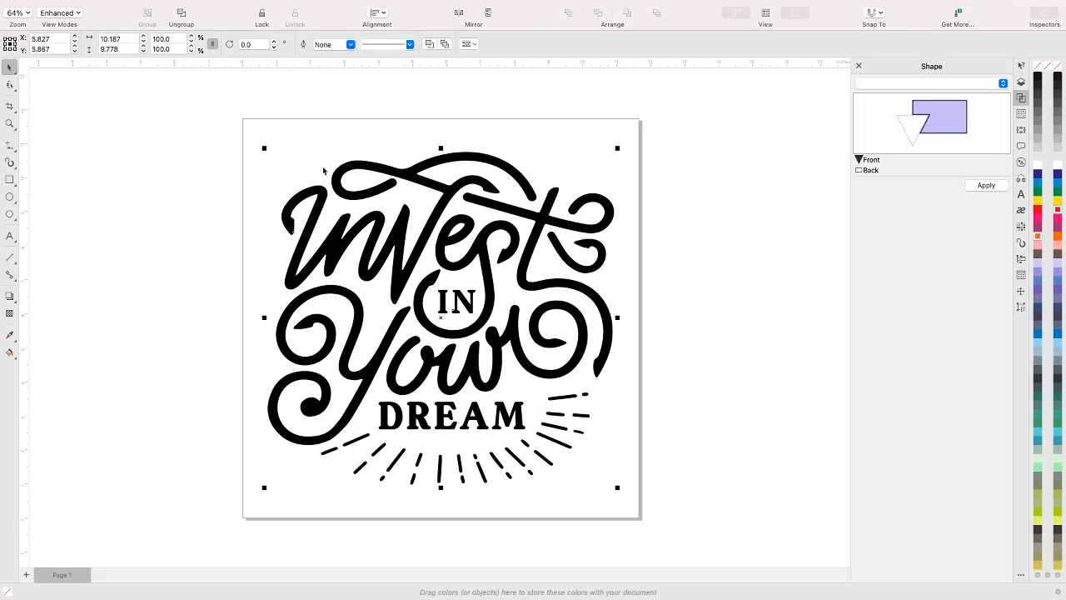
mouse_move(171, 2)
click(112, 6)
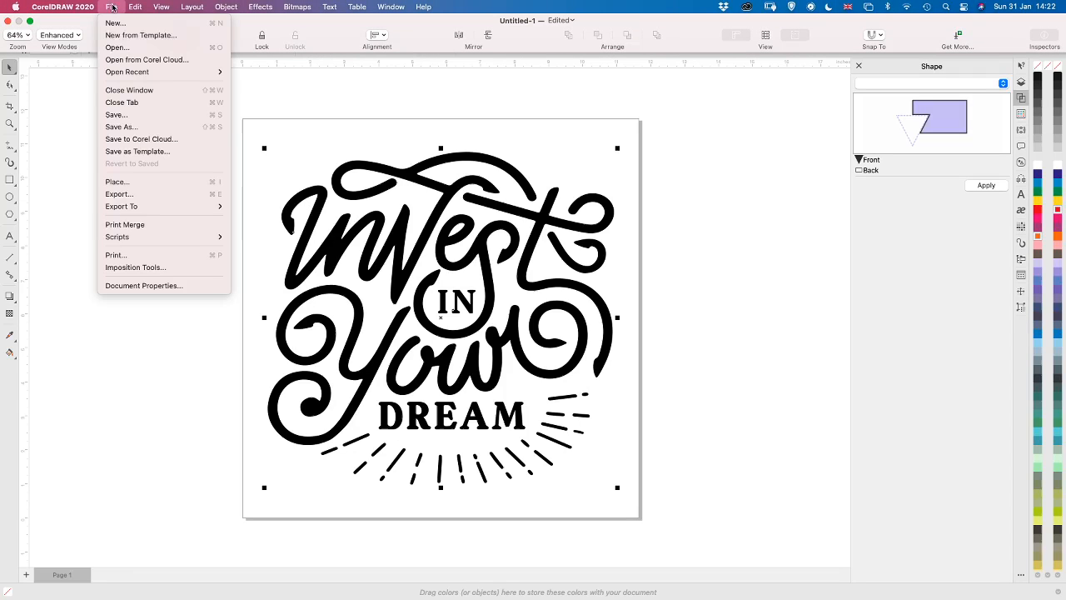
click(134, 181)
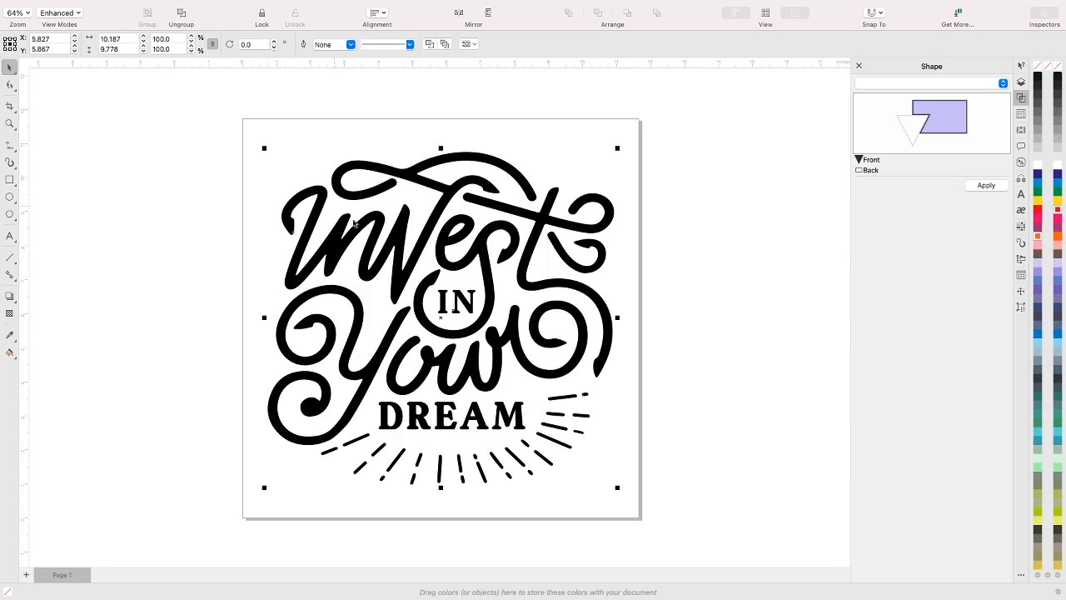
Show the document's object list and expand the placed "invest in your dream.svg" and its inner group down to the individual curves
click(408, 250)
click(1022, 82)
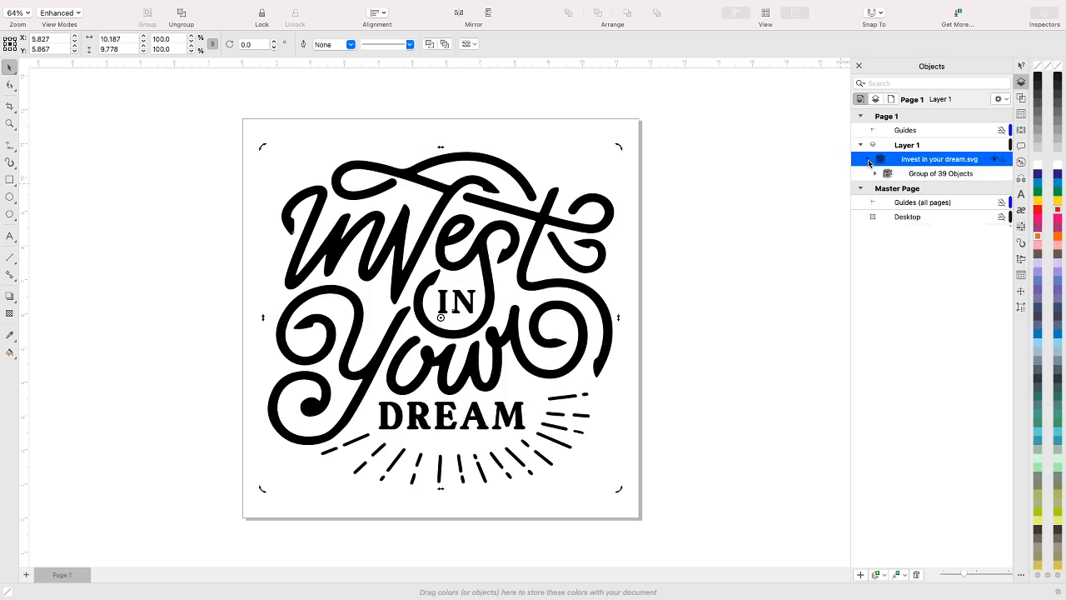
click(869, 160)
click(875, 173)
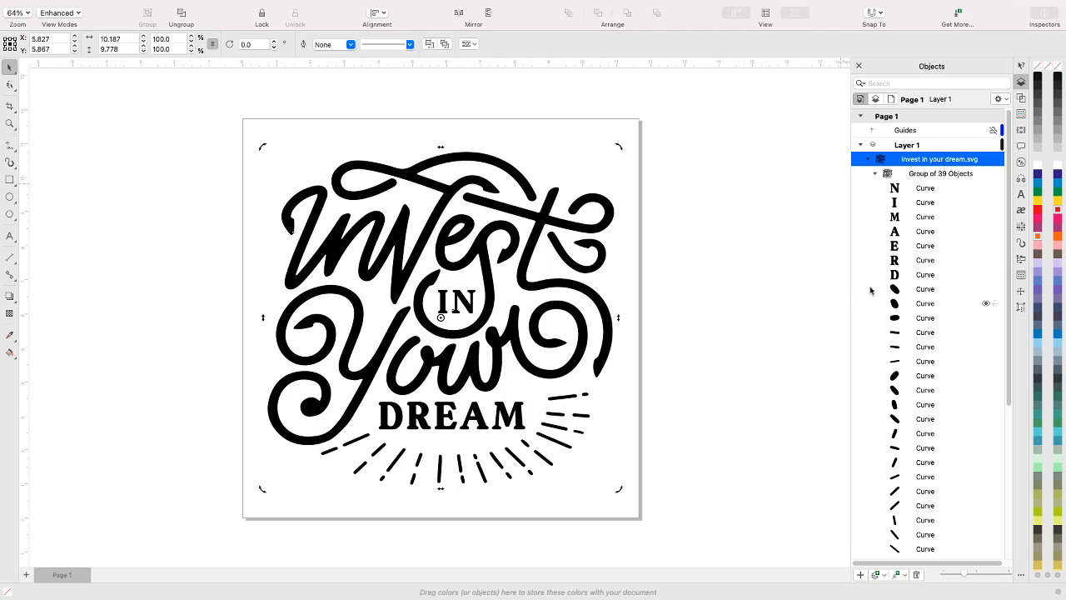
Ungroup all objects in the inner group of 39 objects, and select the parent "invest in your dream.svg" group
click(916, 175)
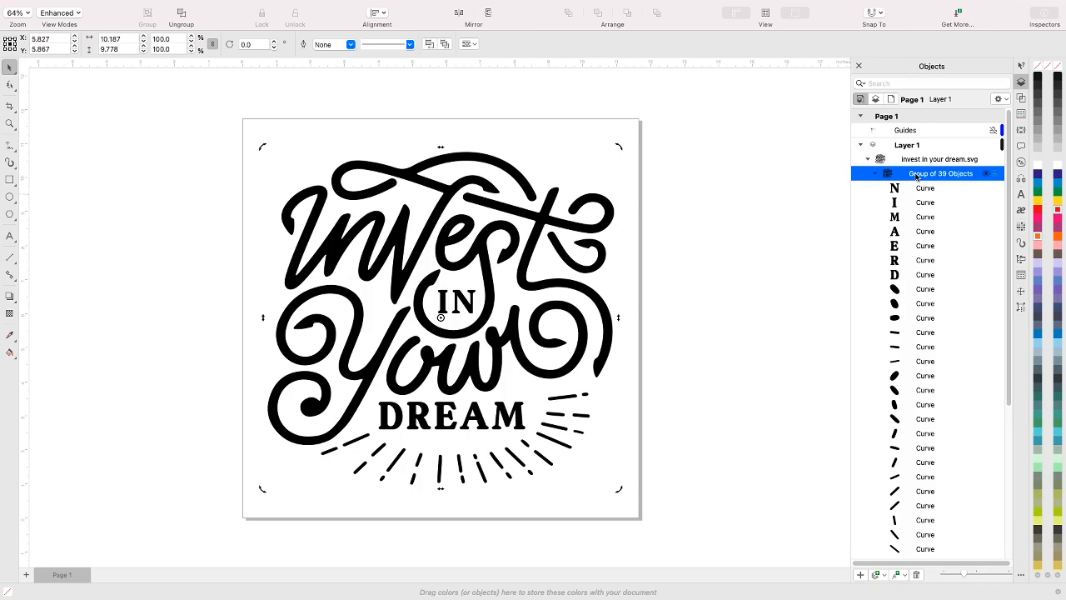
right_click(917, 176)
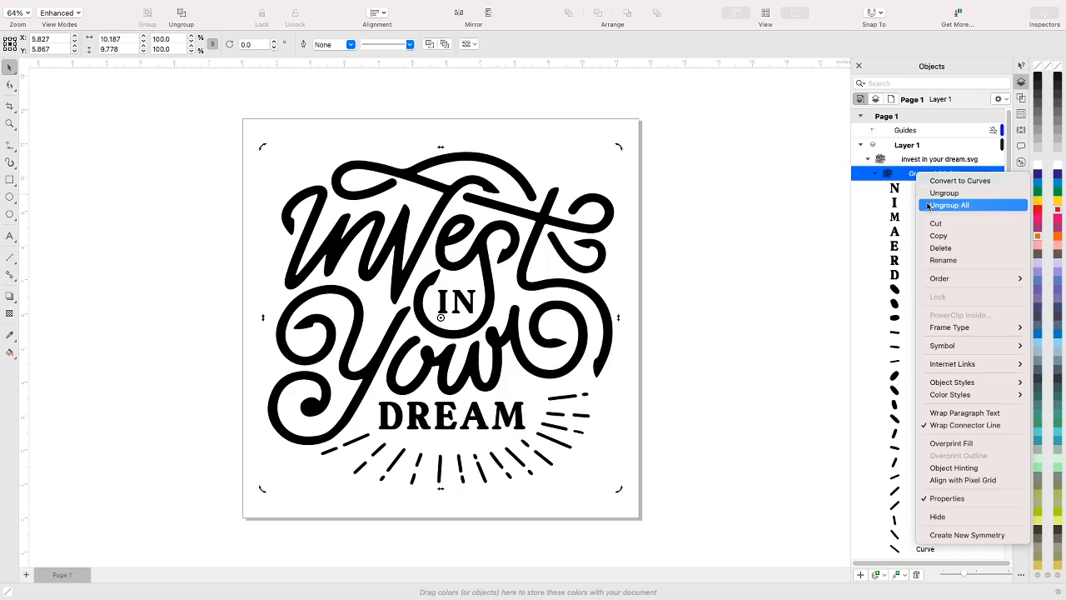
click(929, 206)
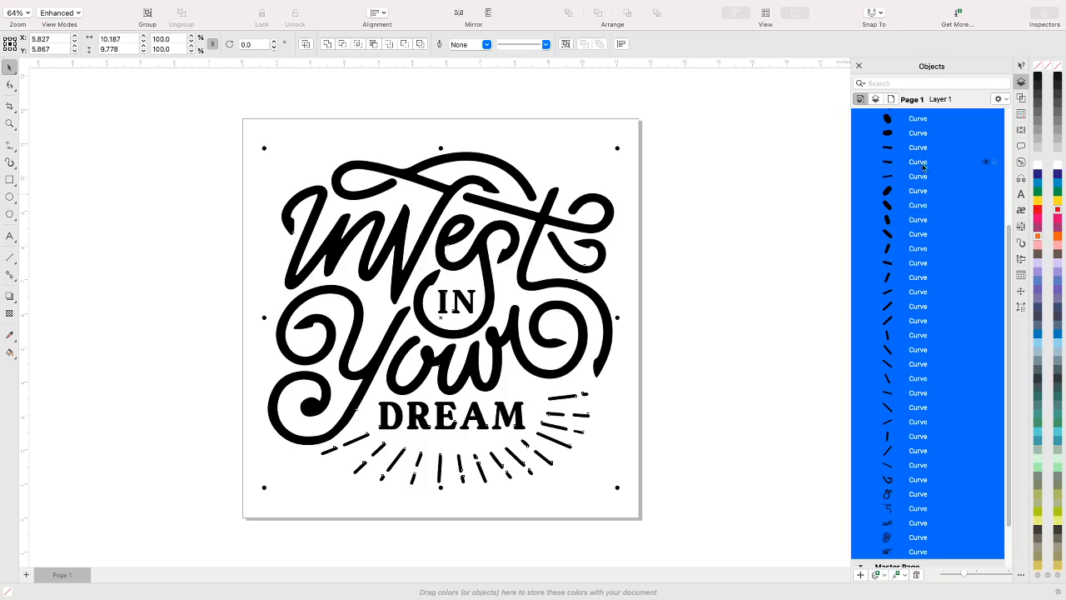
scroll(923, 164, up, 3)
click(921, 159)
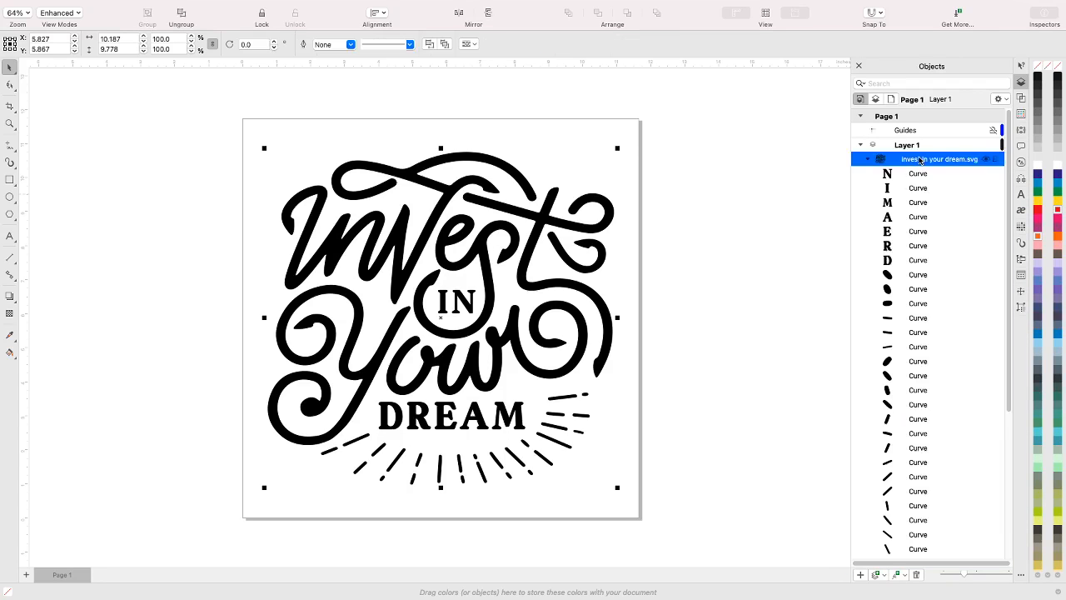
Ungroup everything in the "invest in your dream.svg" group into individual curves on Layer 1 and clear the selection
right_click(921, 159)
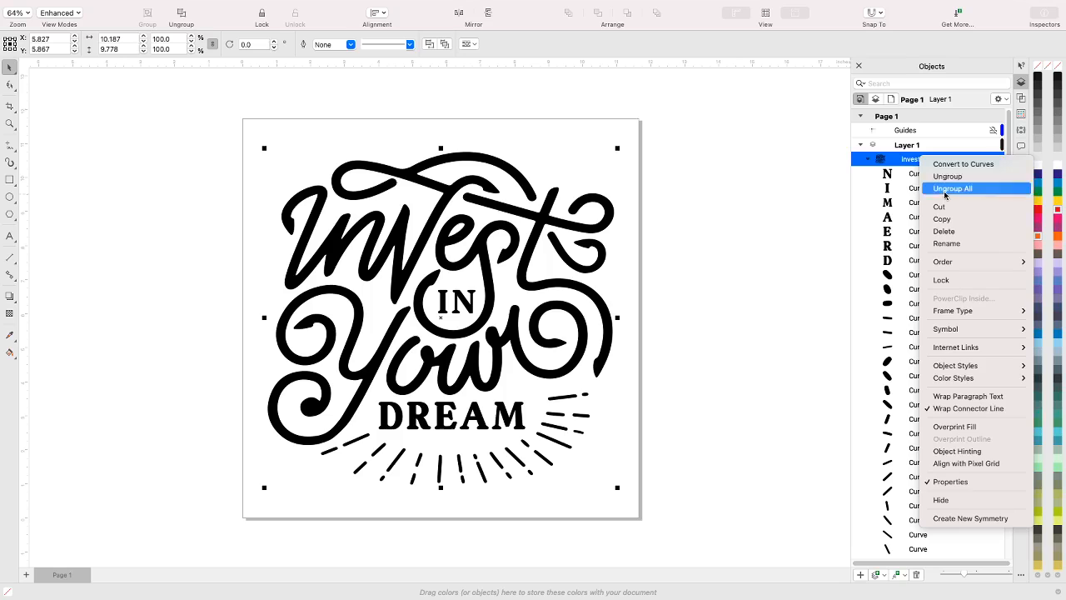
click(944, 195)
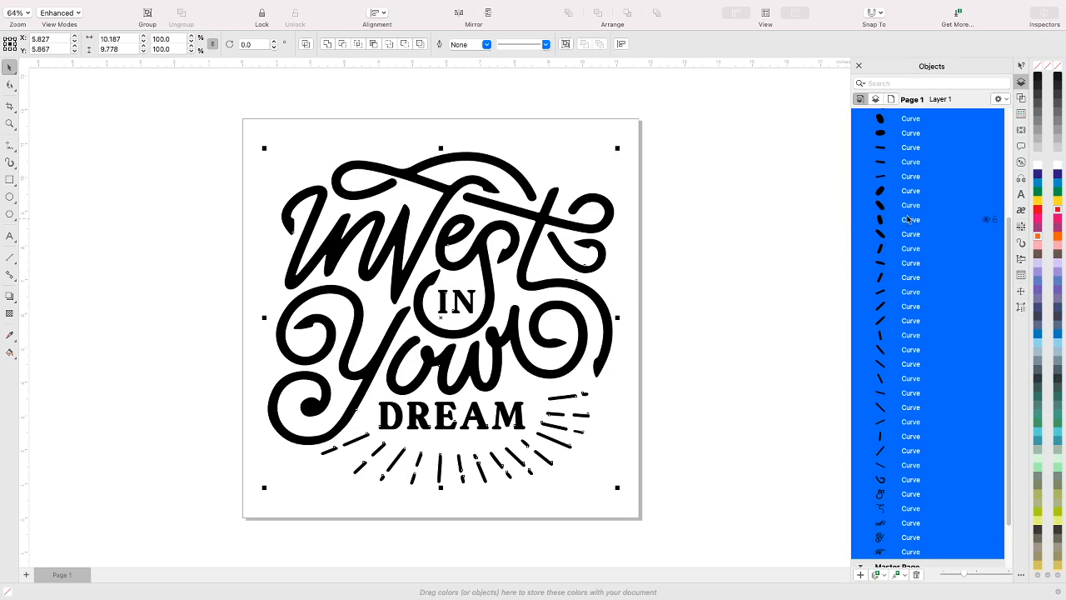
scroll(910, 218, up, 3)
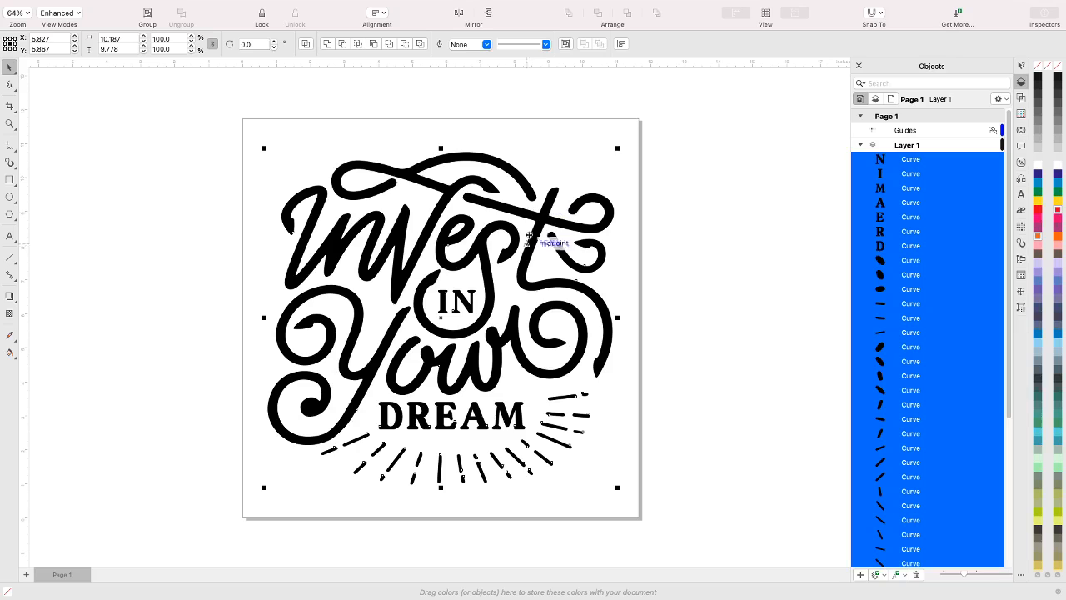
click(659, 360)
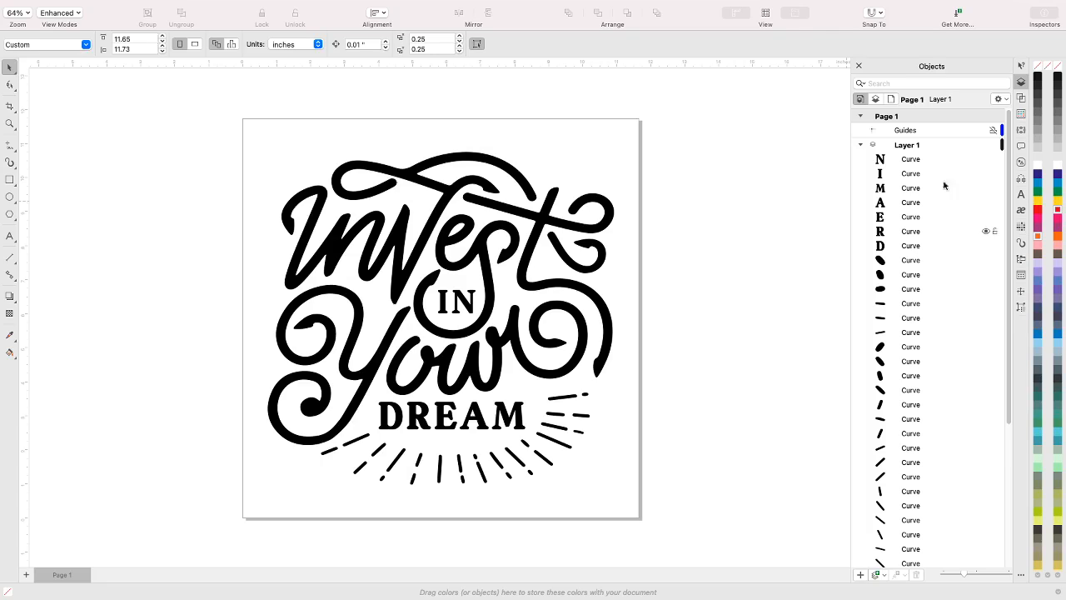
Group the seven letter curves that form the words IN and DREAM
click(912, 161)
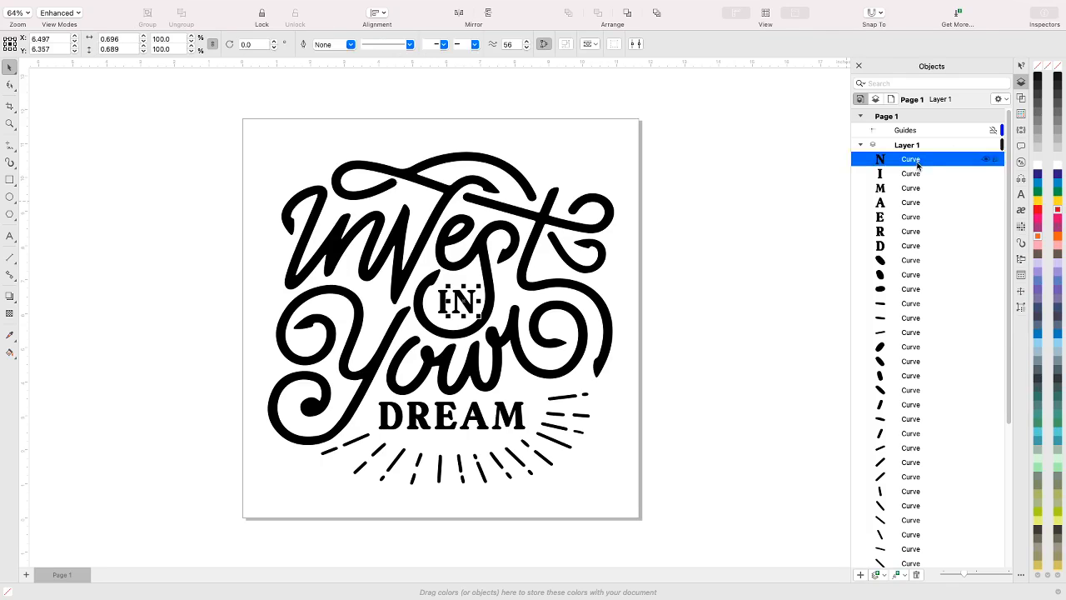
shift+click(918, 247)
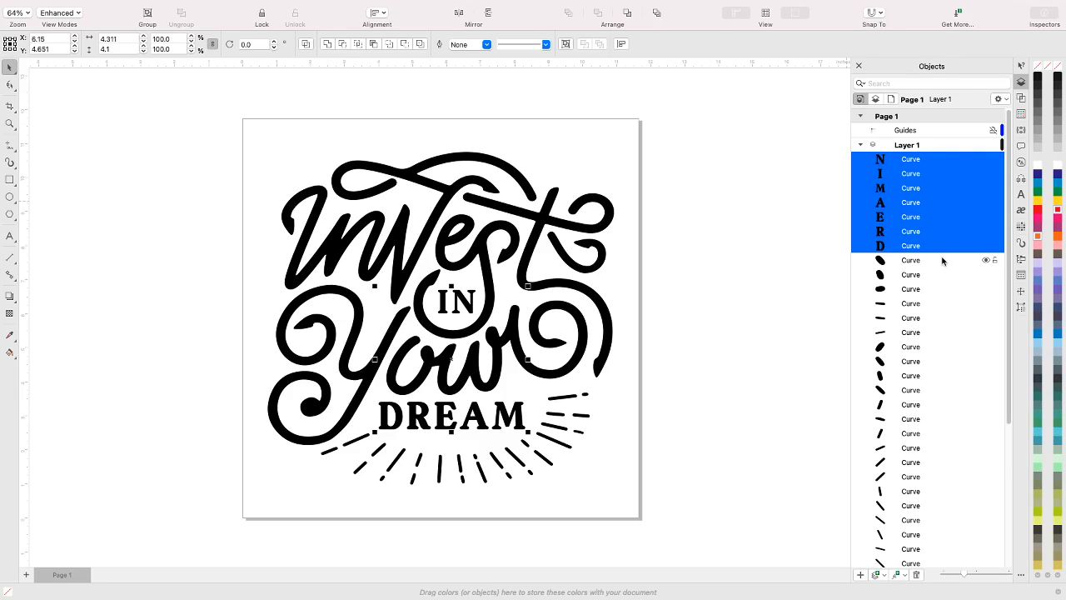
key(ctrl+g)
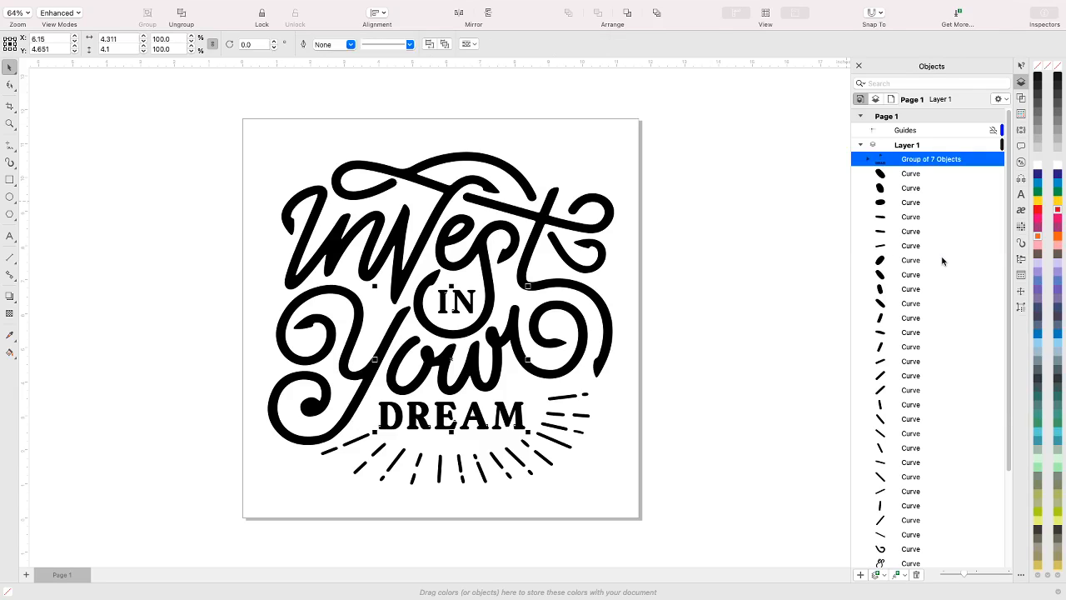
Rename the group of seven letters as "In Dream" and fill it with blue
right_click(920, 163)
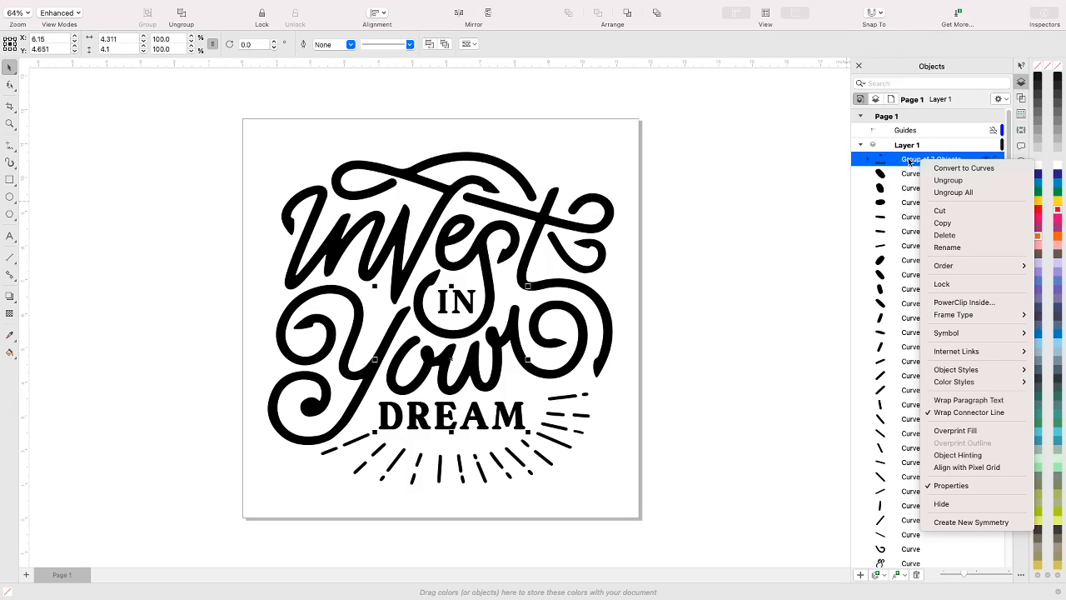
click(938, 249)
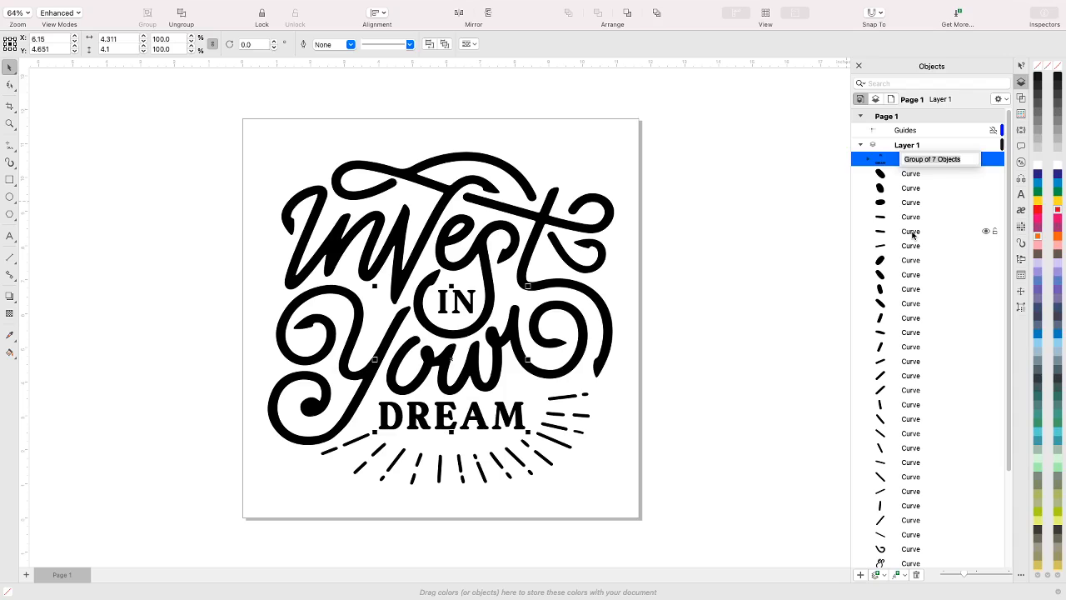
click(964, 159)
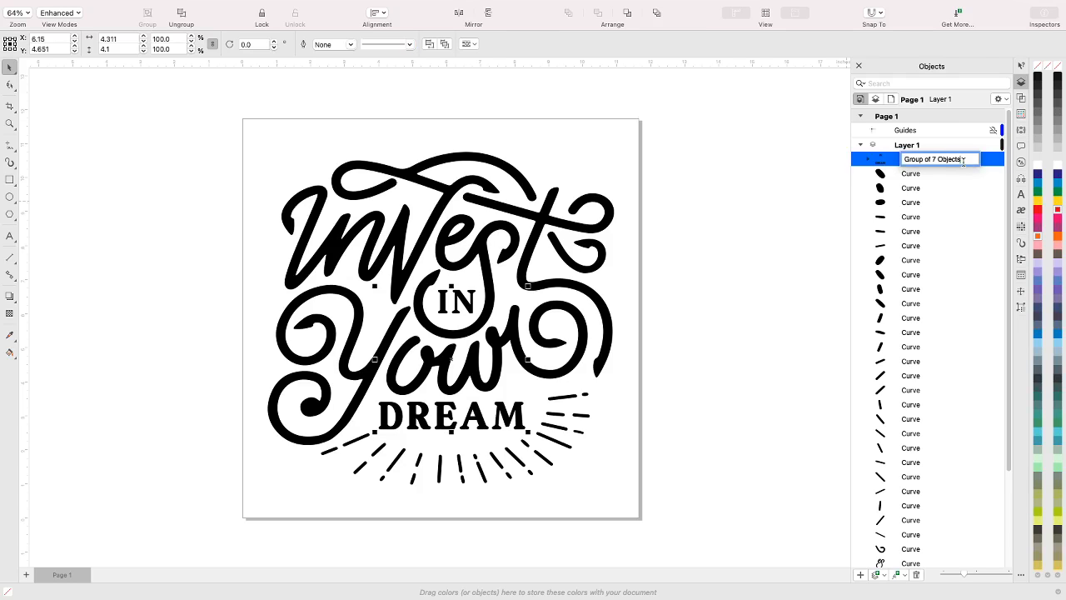
drag(964, 160, 904, 159)
key(BackSpace)
text(In Dream)
key(Return)
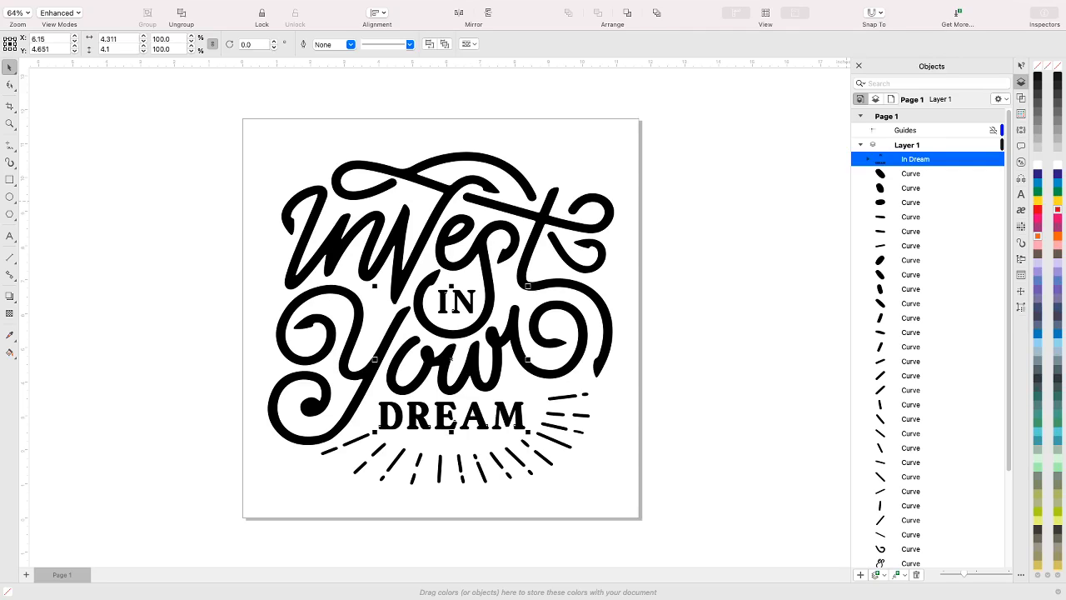
click(1056, 184)
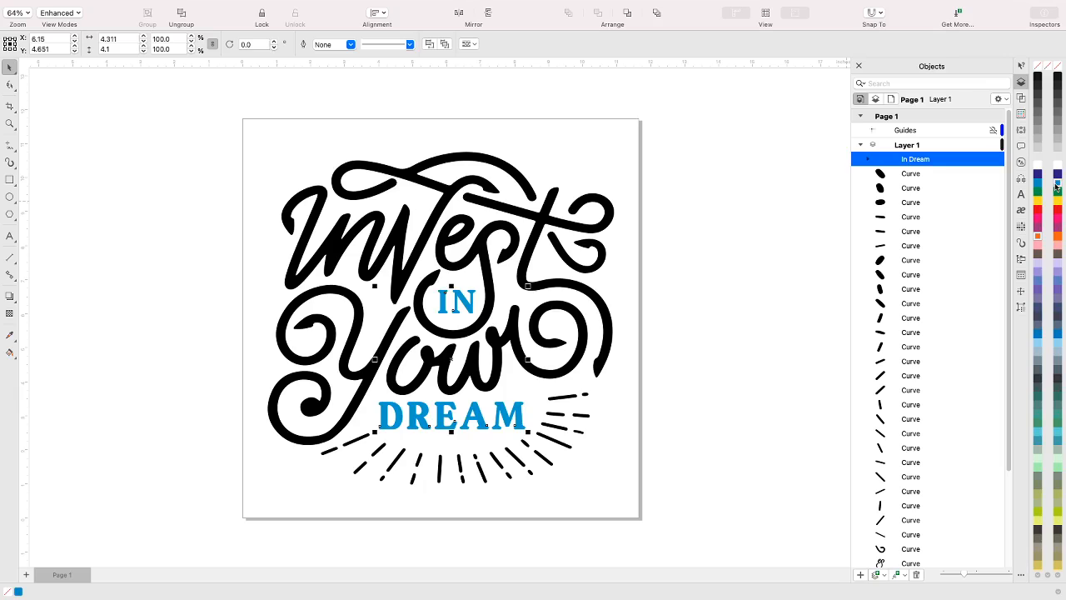
Group all 26 short dash curves that form the rays beneath and beside the word DREAM
click(920, 175)
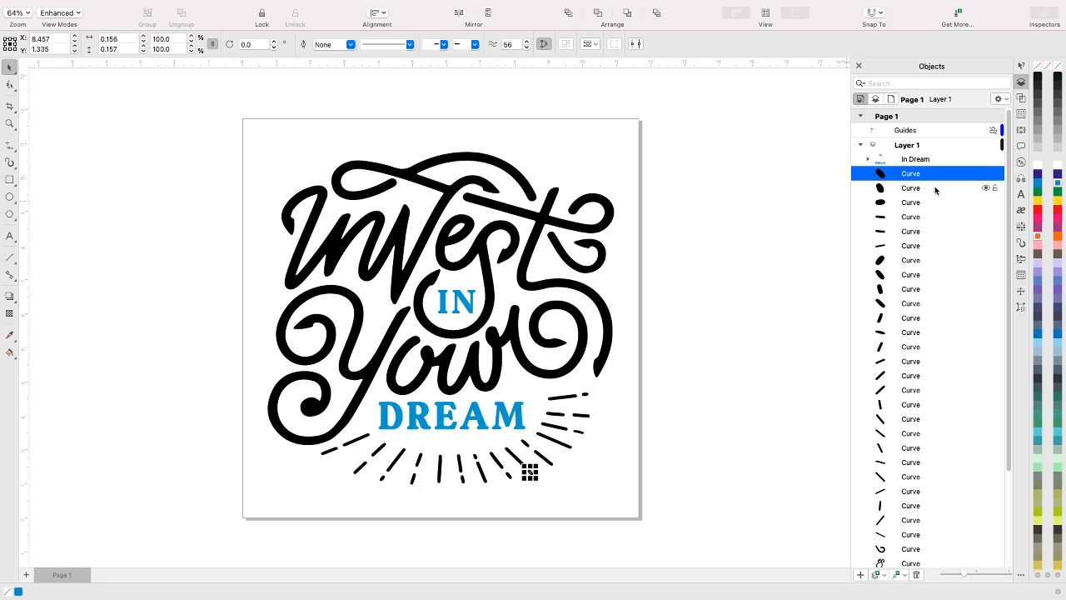
shift+click(934, 185)
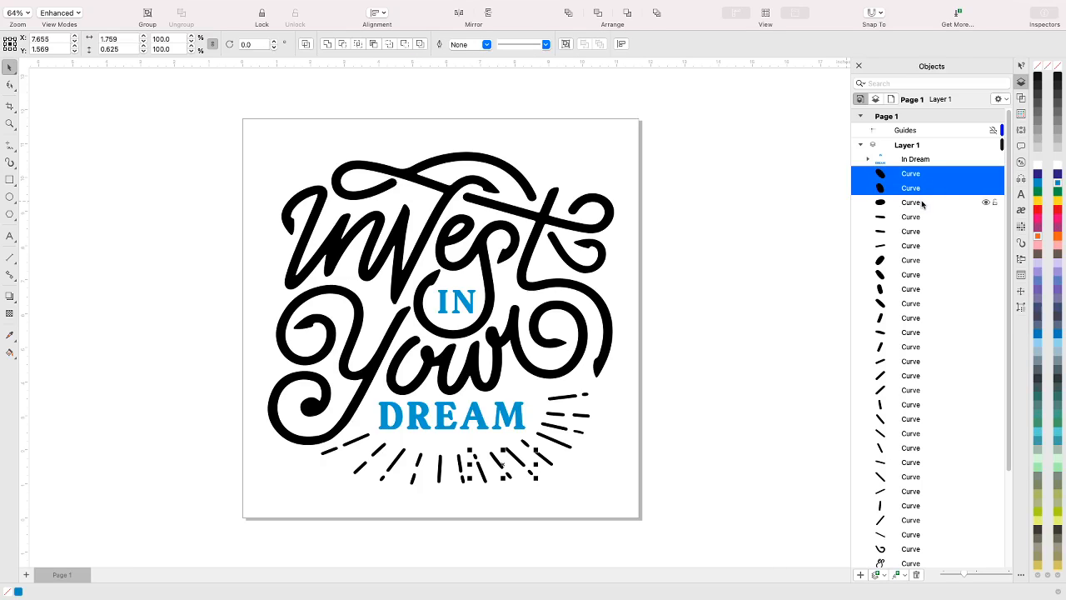
shift+click(922, 203)
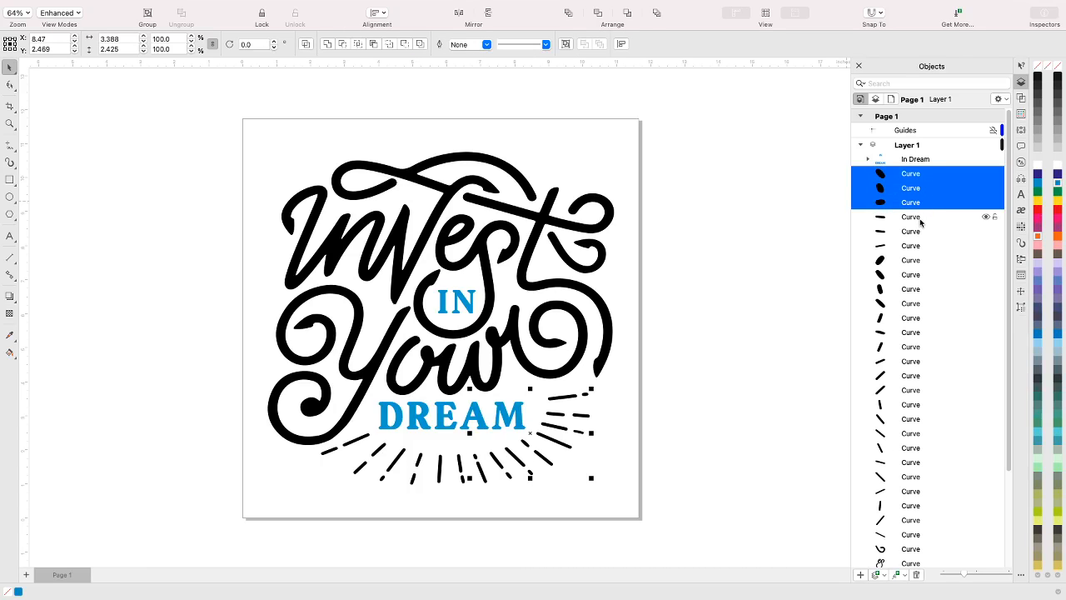
shift+click(922, 218)
shift+click(923, 231)
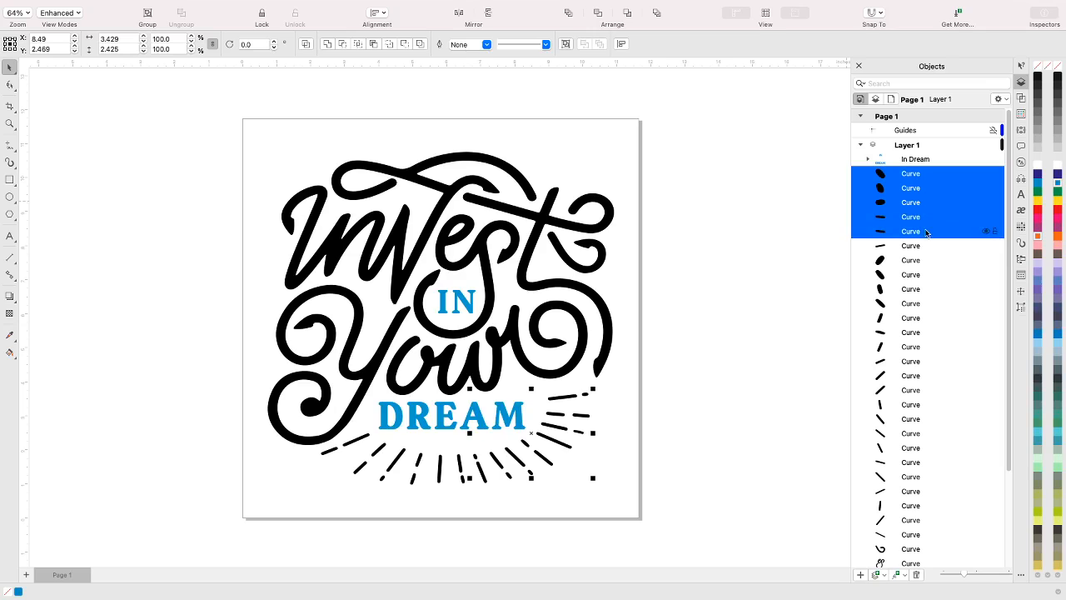
shift+click(923, 247)
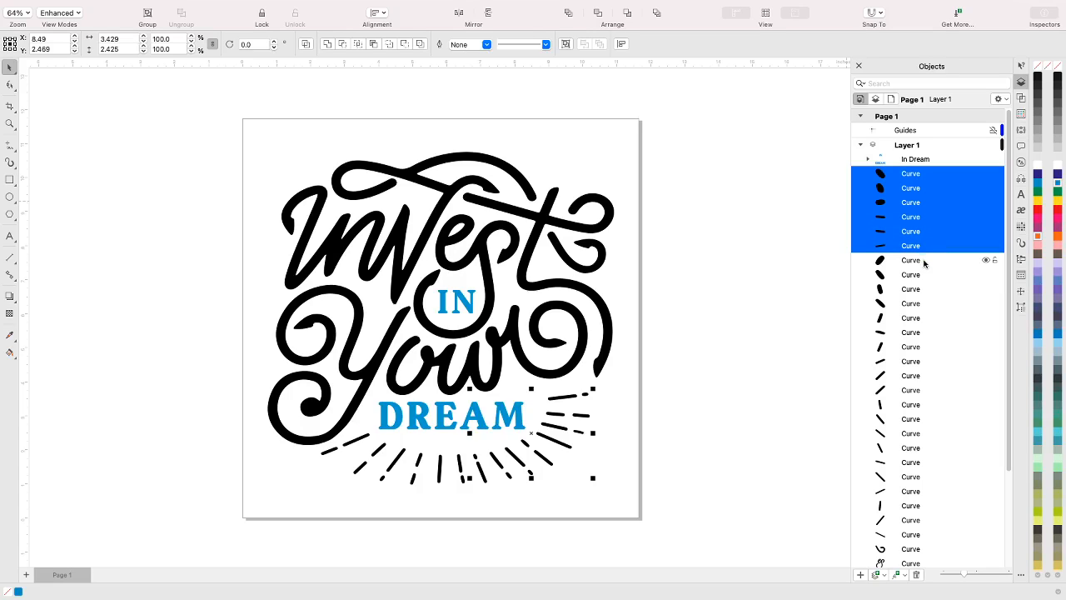
shift+click(924, 261)
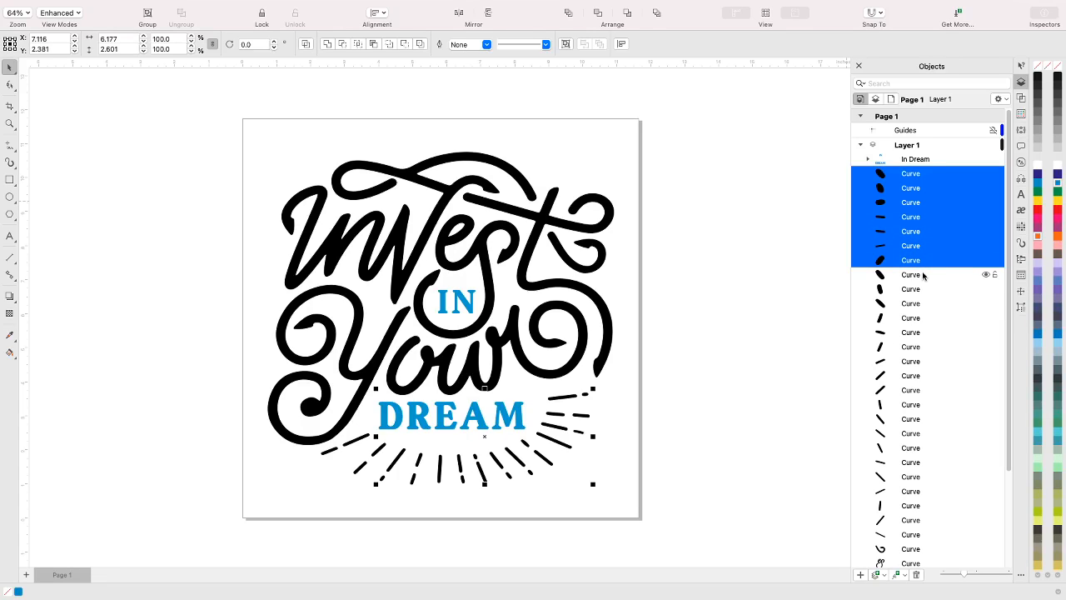
shift+click(923, 275)
shift+click(923, 290)
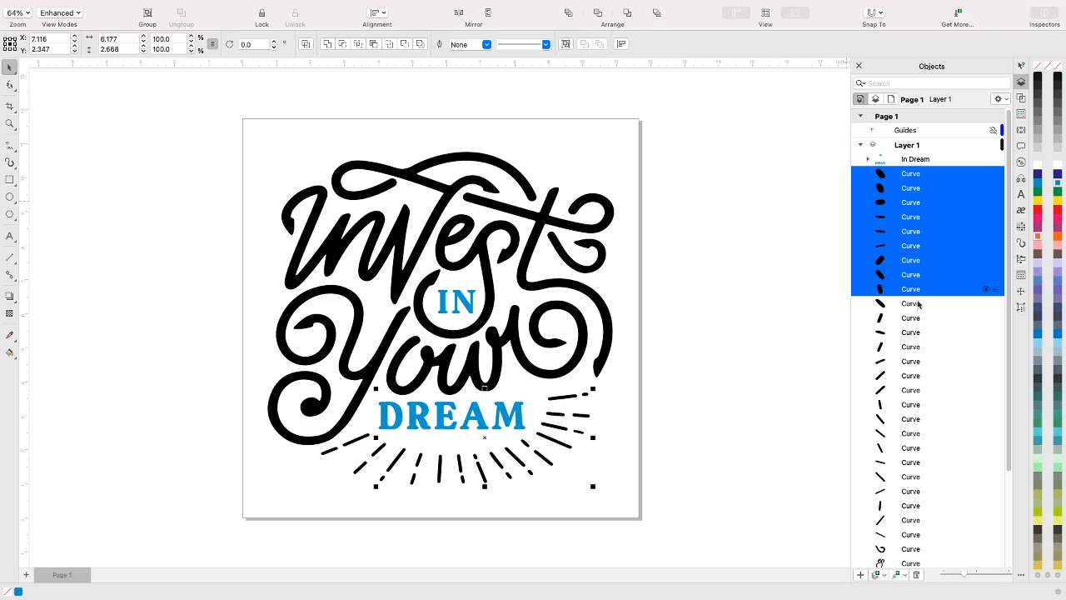
shift+click(917, 304)
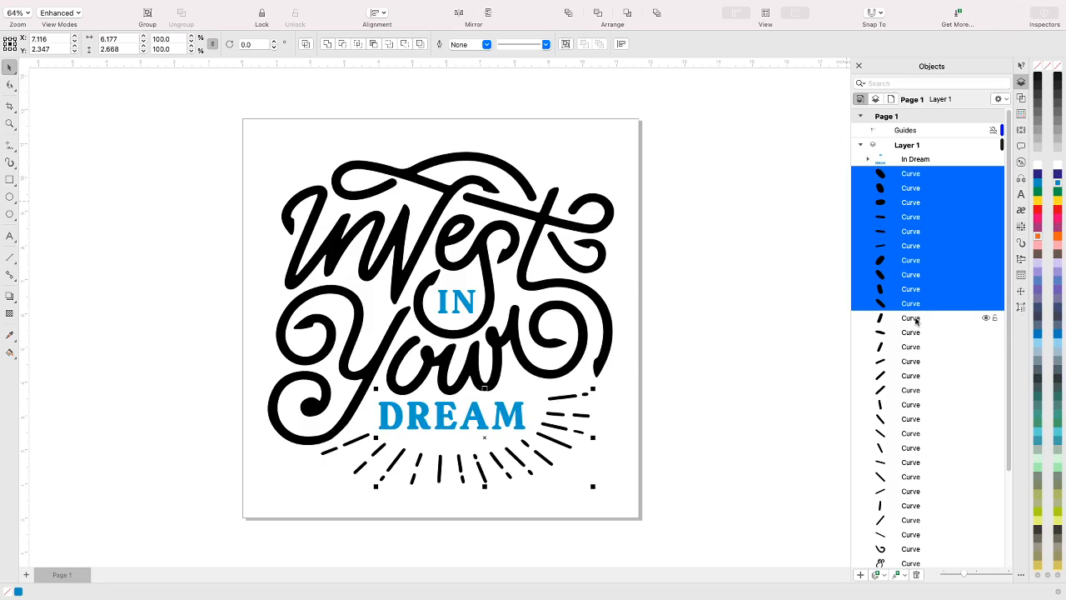
shift+click(916, 320)
shift+click(921, 333)
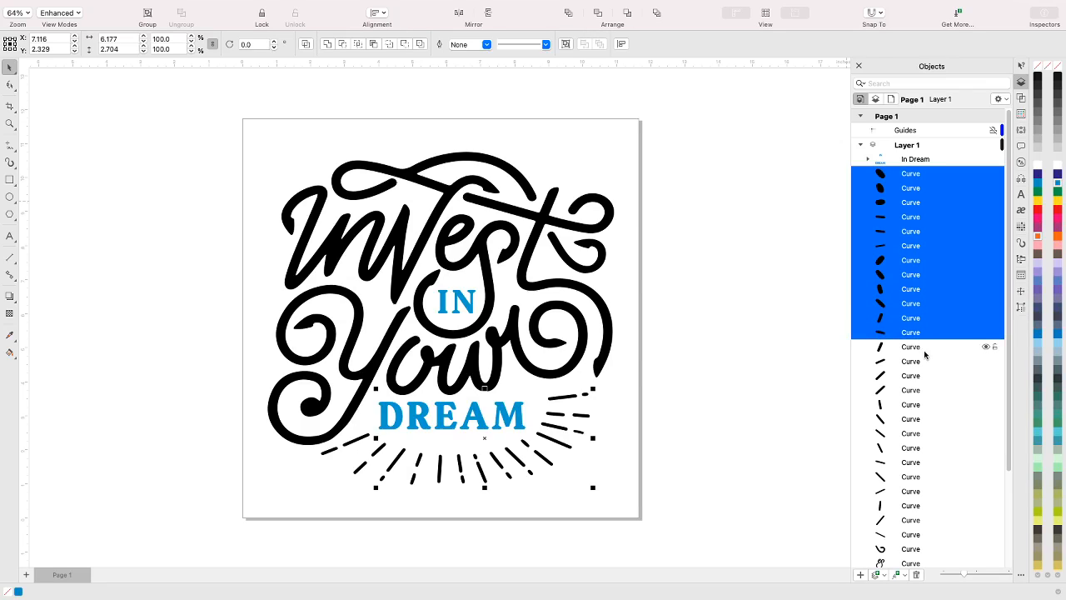
shift+click(925, 348)
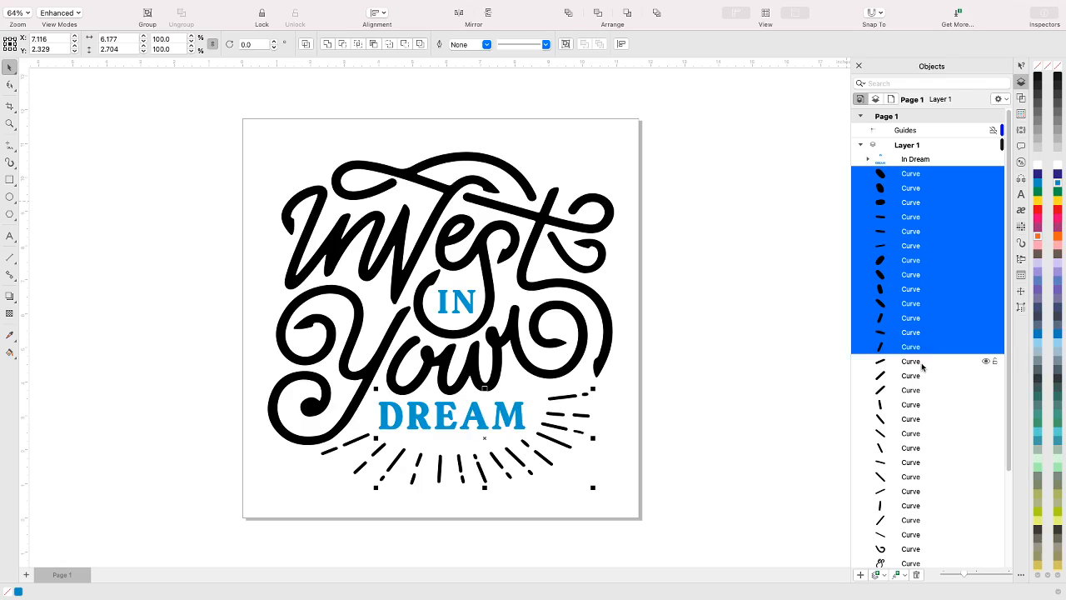
shift+click(925, 362)
shift+click(920, 376)
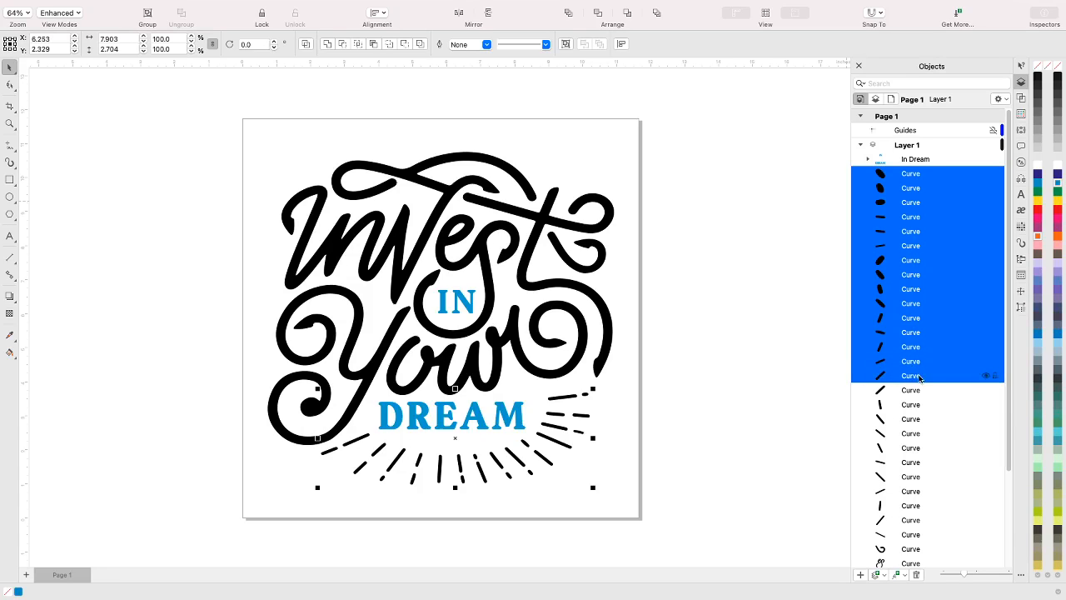
shift+click(918, 392)
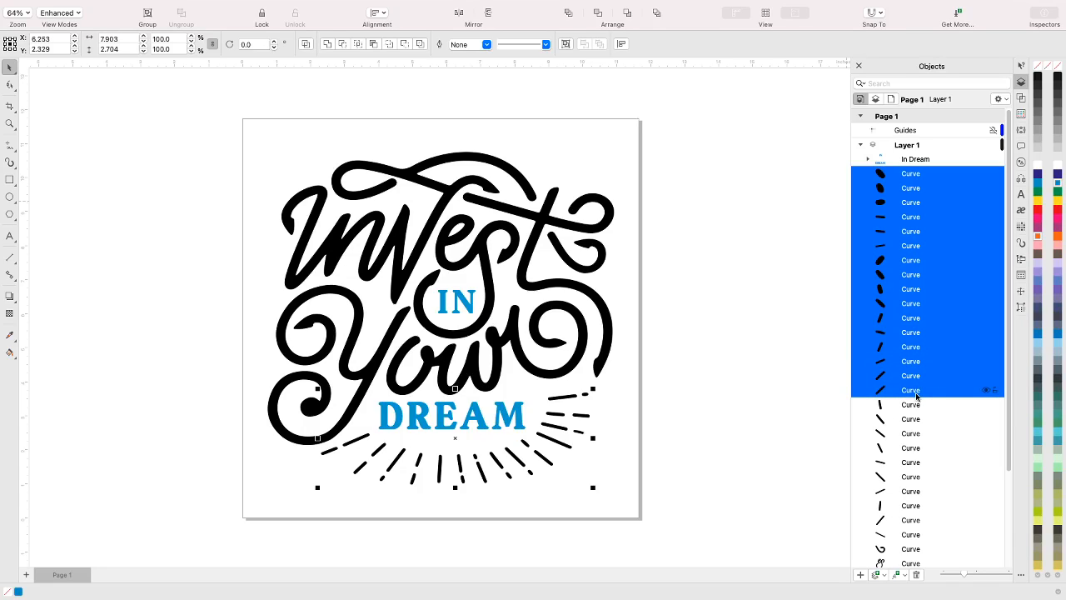
shift+click(918, 405)
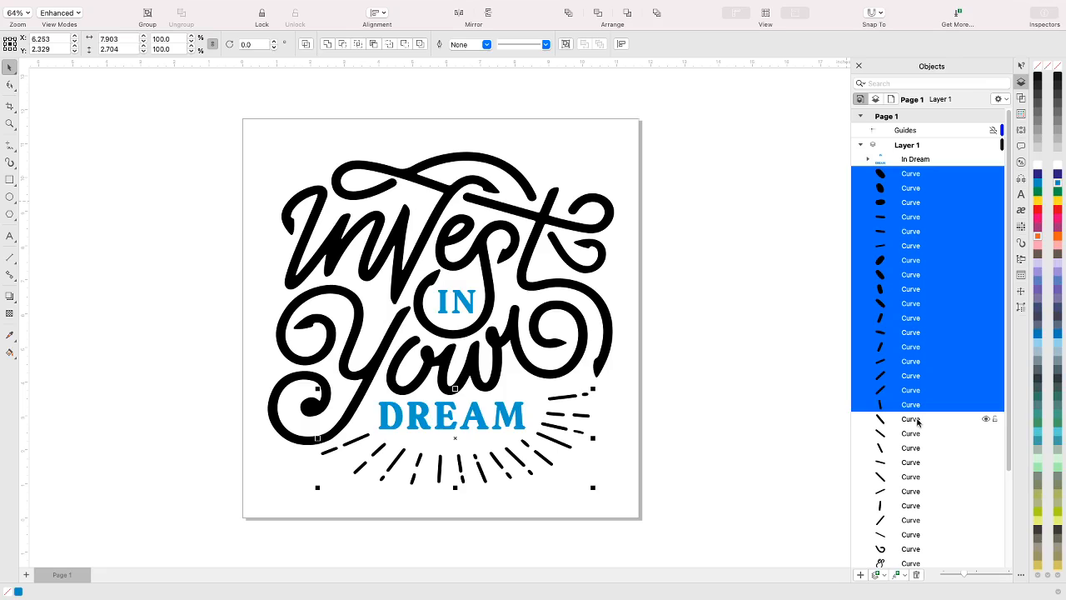
shift+click(917, 419)
shift+click(917, 436)
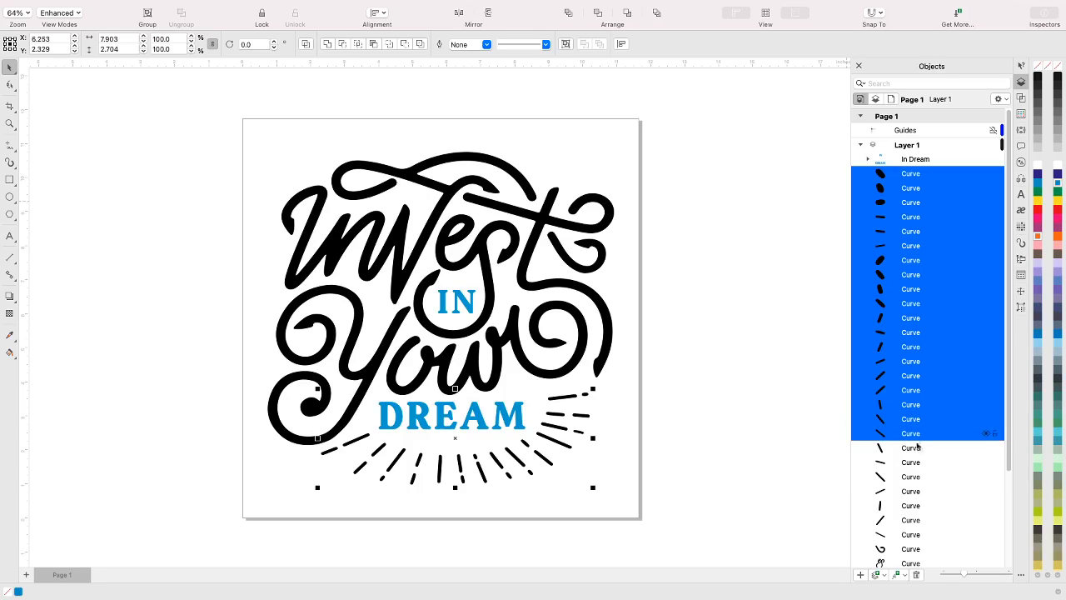
shift+click(918, 450)
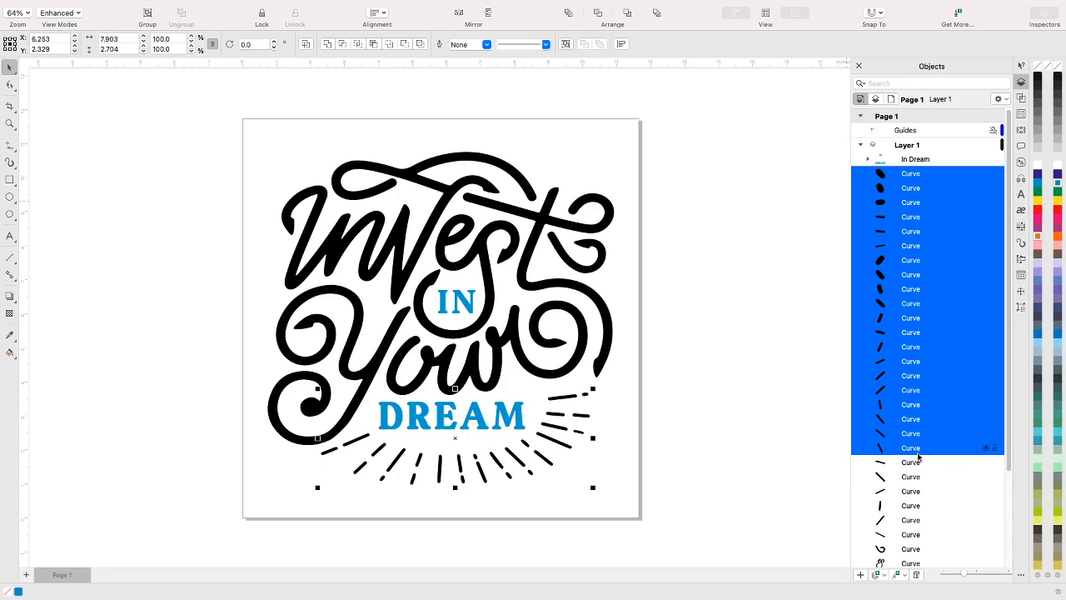
shift+click(916, 464)
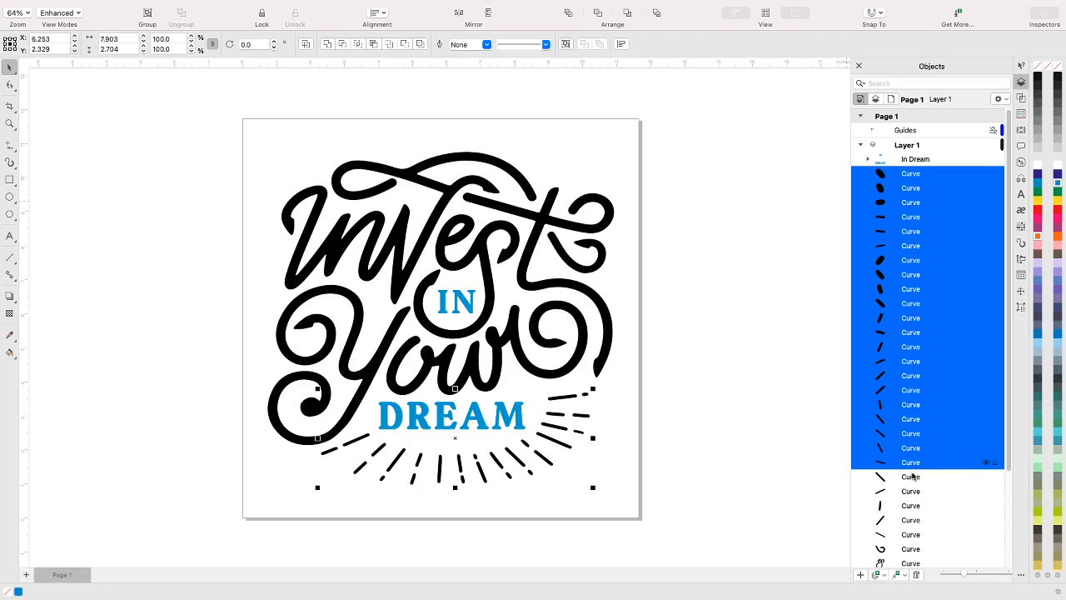
shift+click(912, 478)
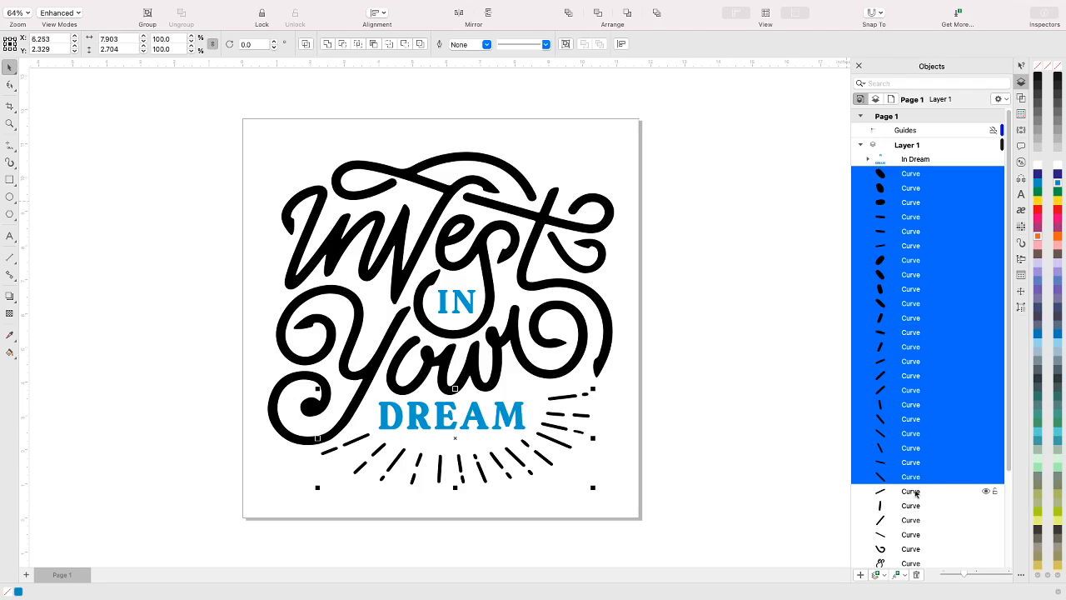
shift+click(915, 491)
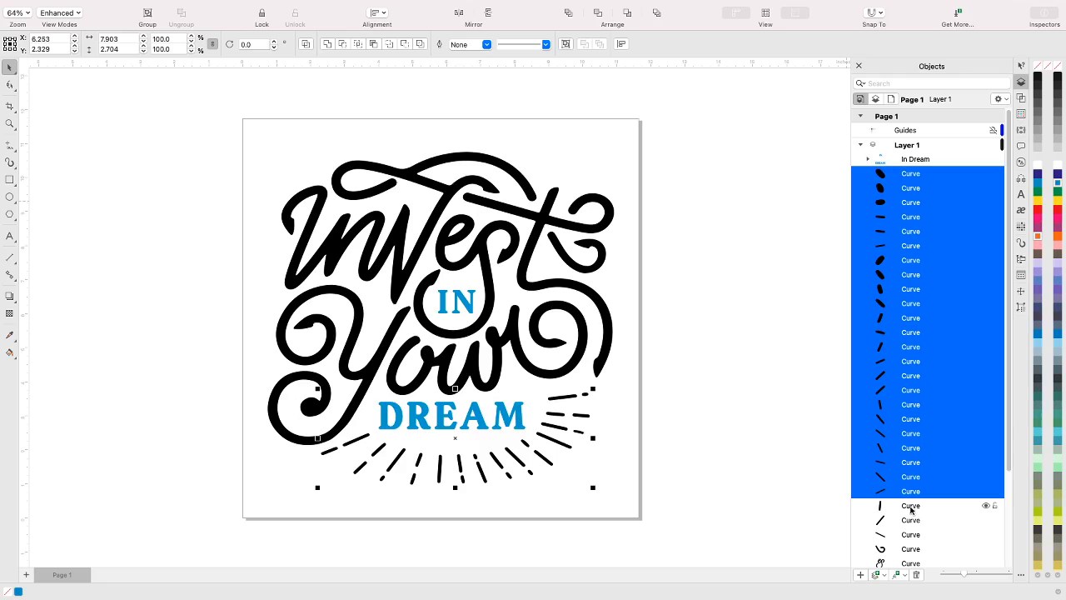
shift+click(911, 510)
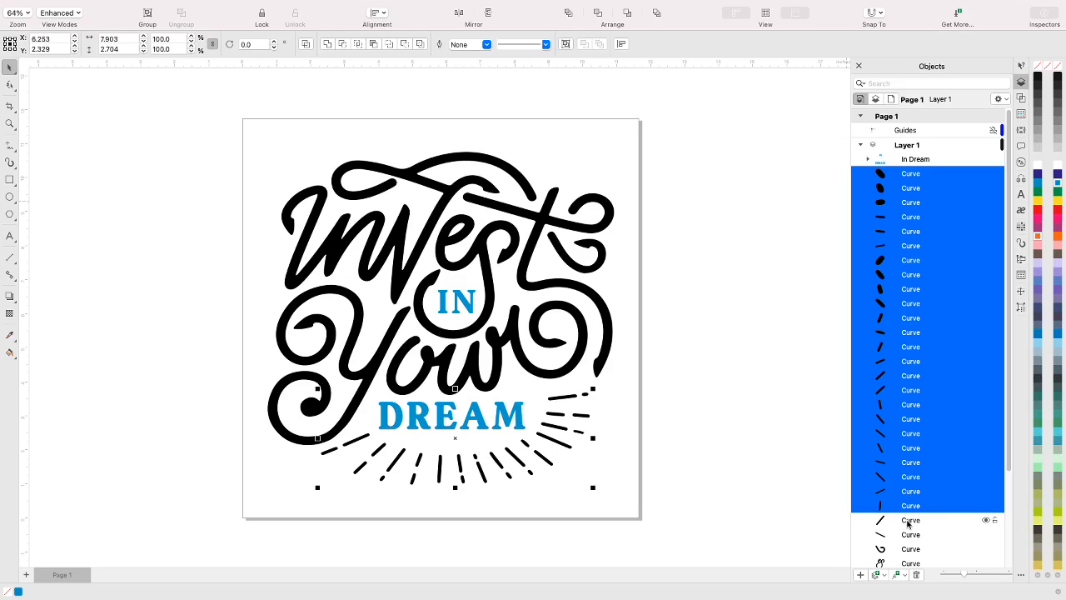
shift+click(909, 523)
shift+click(911, 538)
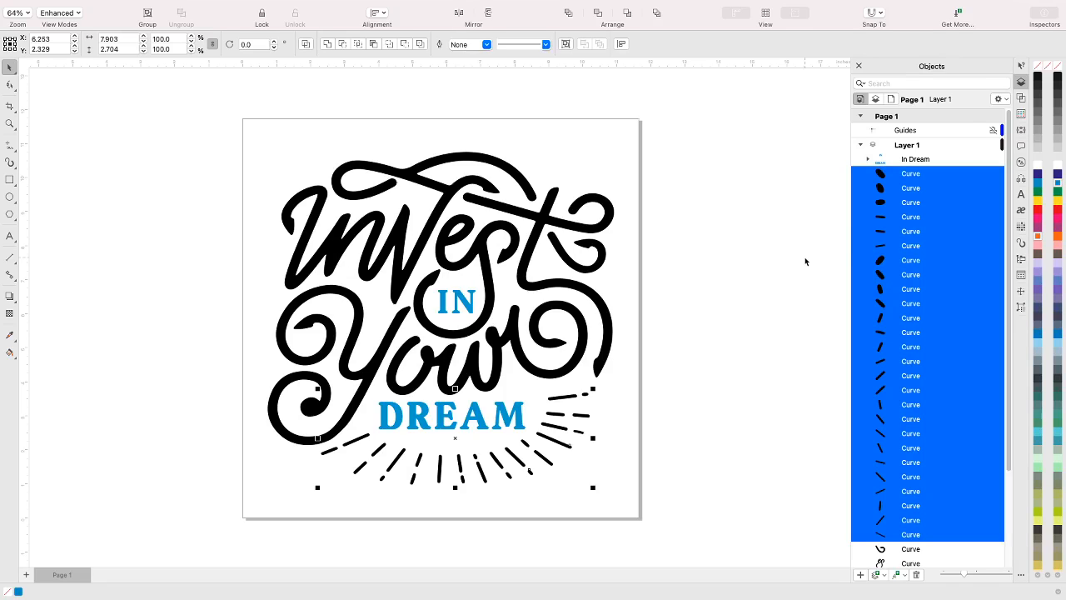
key(ctrl+g)
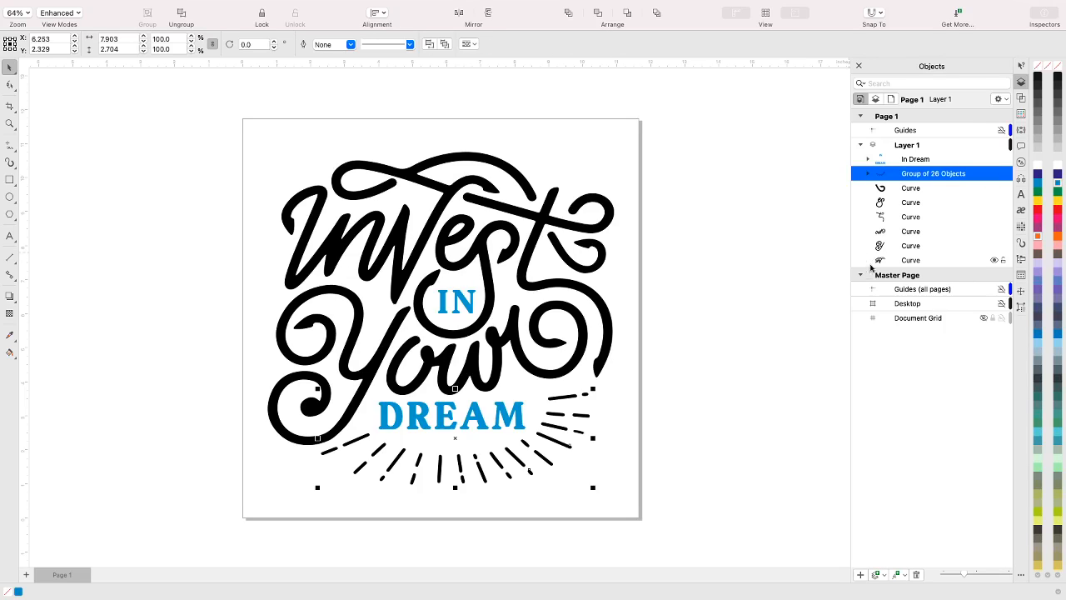
Rename the group of 26 dash curves as "Rays" and fill it with yellow
right_click(921, 175)
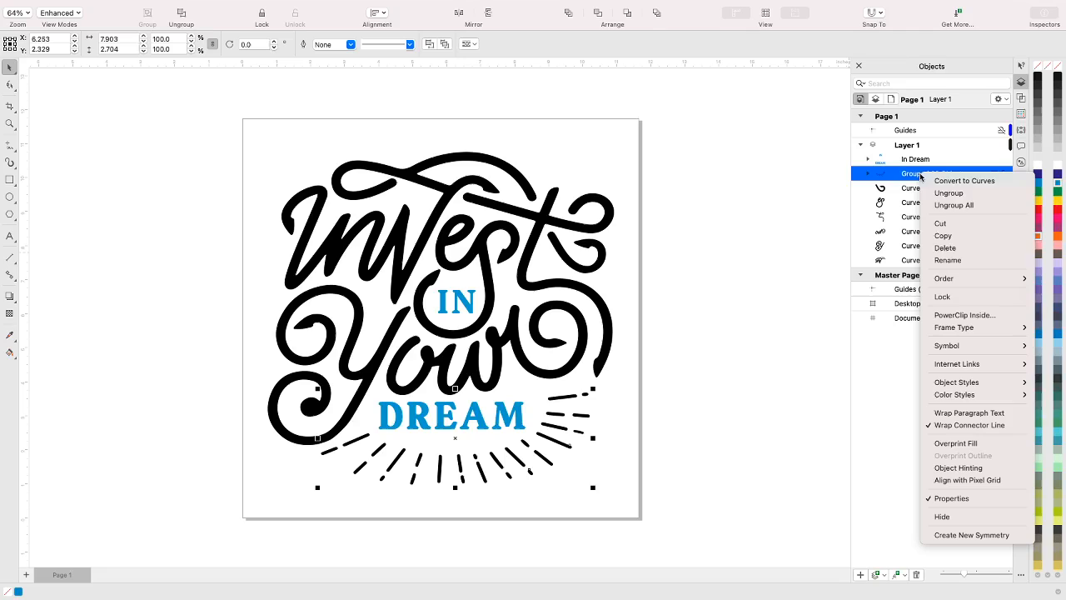
click(949, 260)
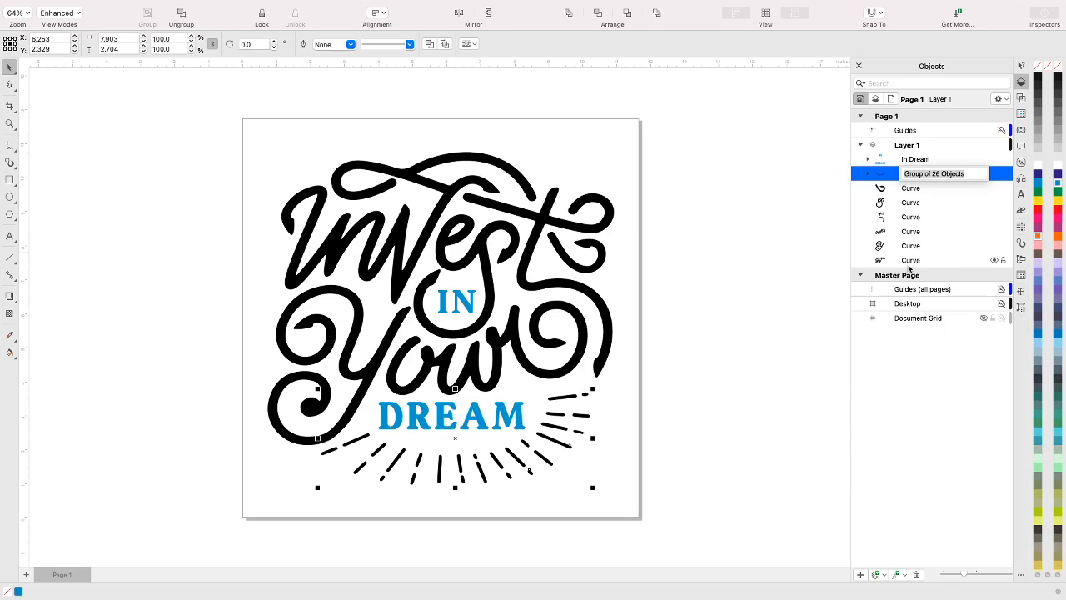
click(958, 173)
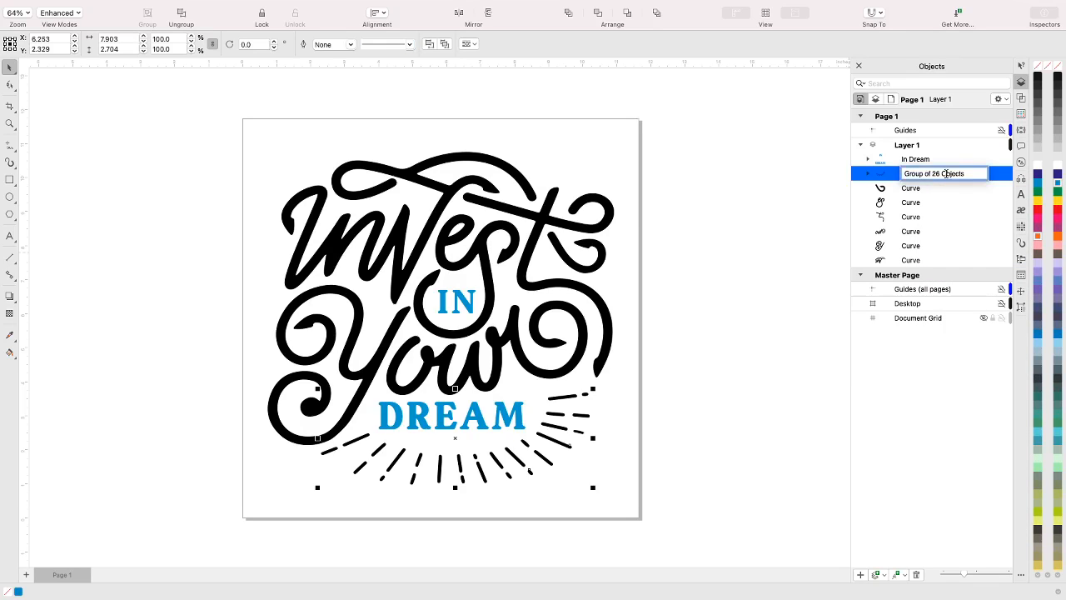
drag(979, 173, 889, 175)
text(Rays)
key(Return)
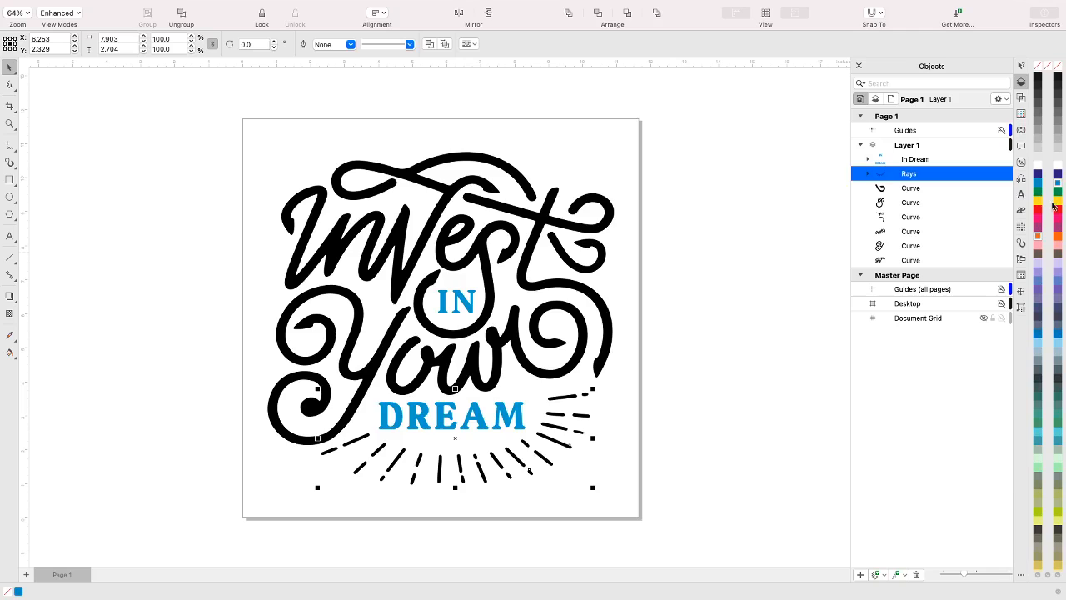
click(1058, 202)
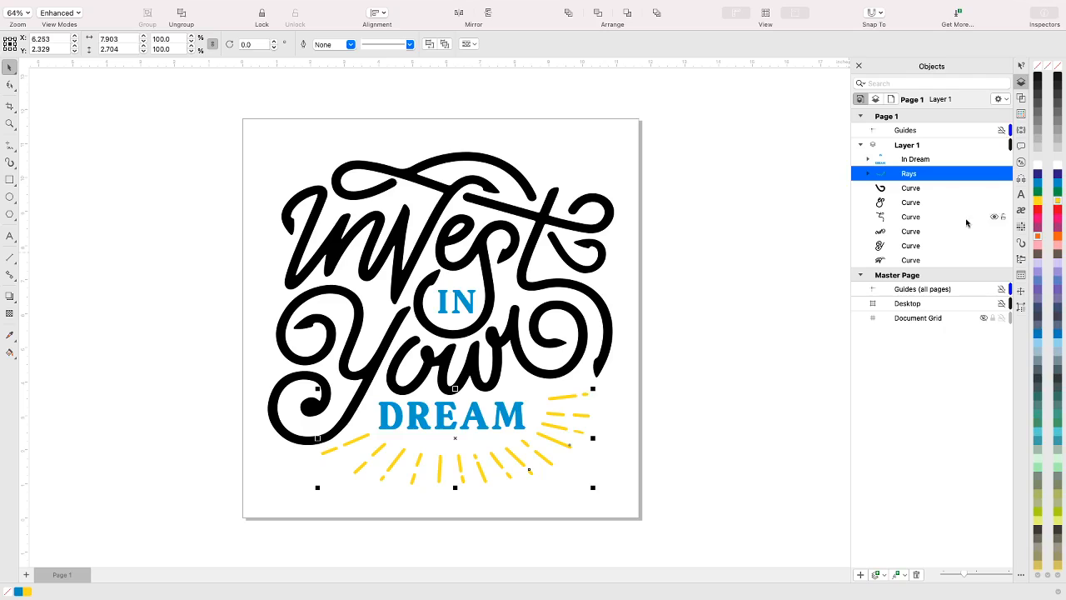
click(916, 192)
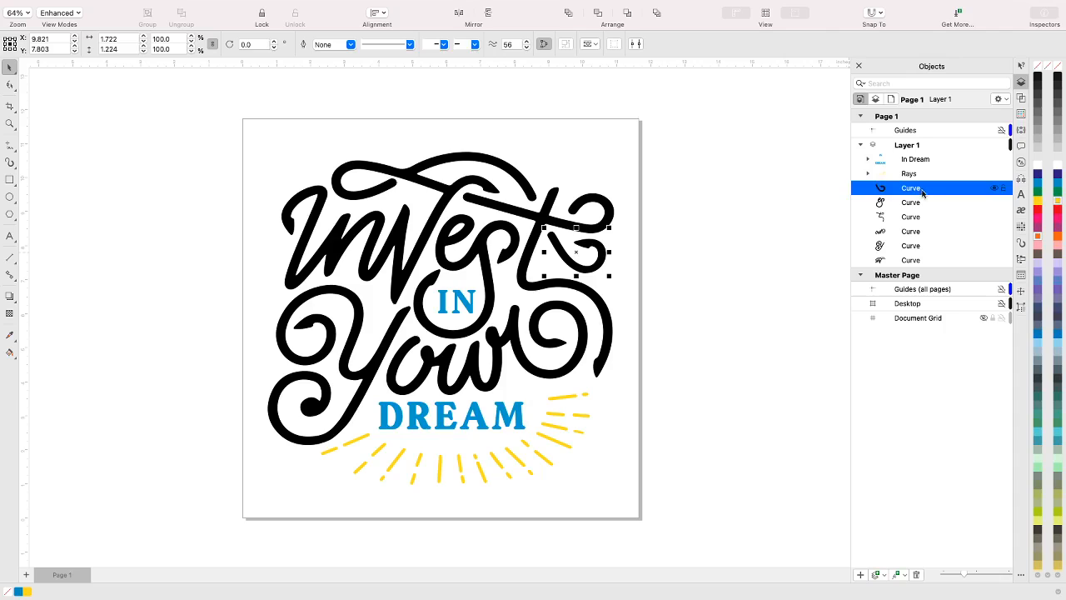
shift+click(920, 204)
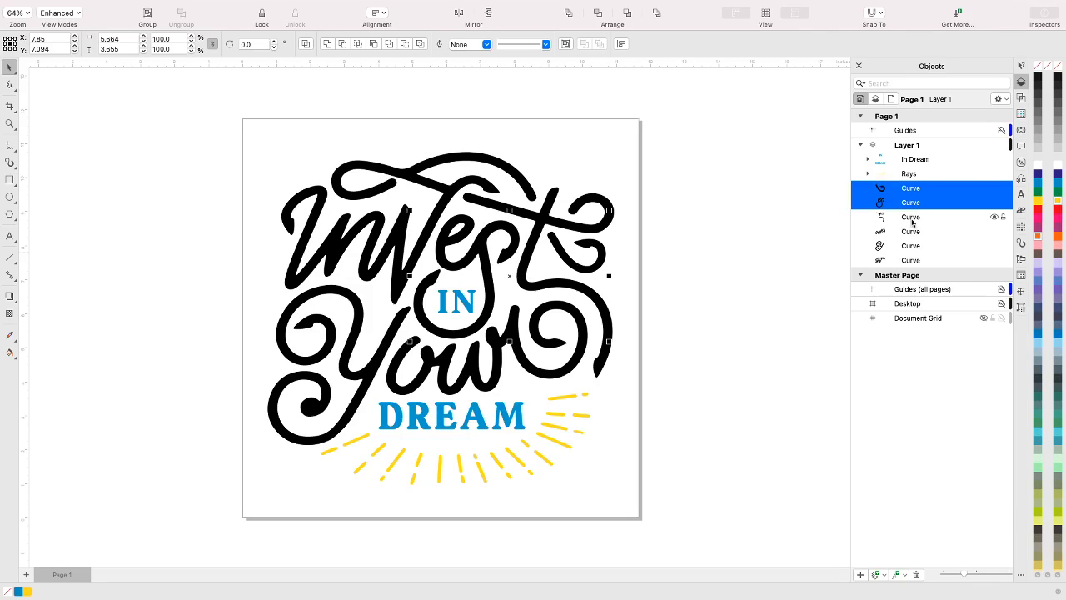
shift+click(913, 217)
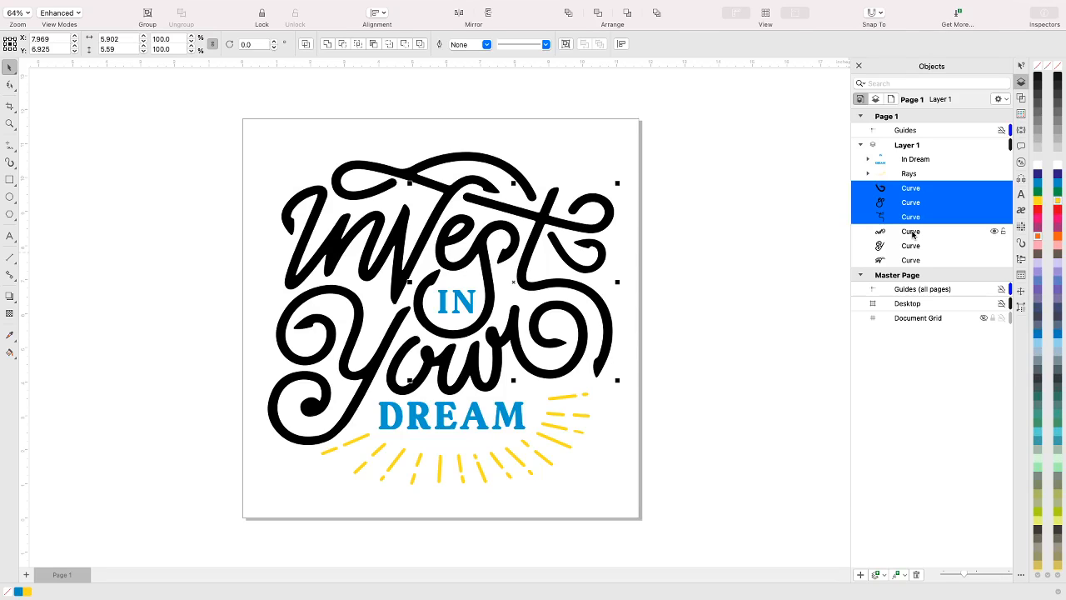
shift+click(913, 235)
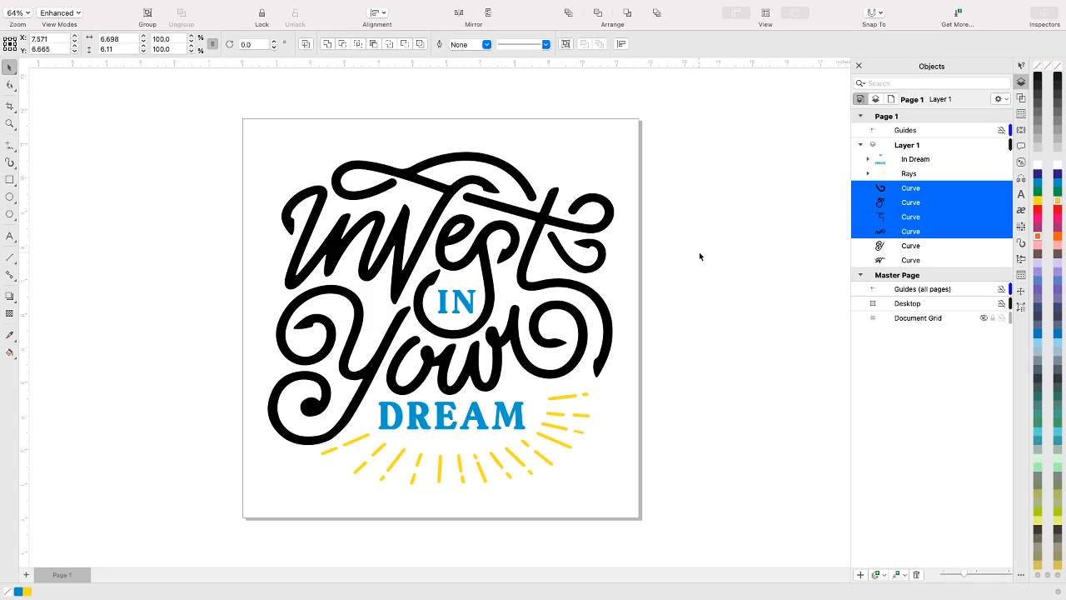
click(686, 278)
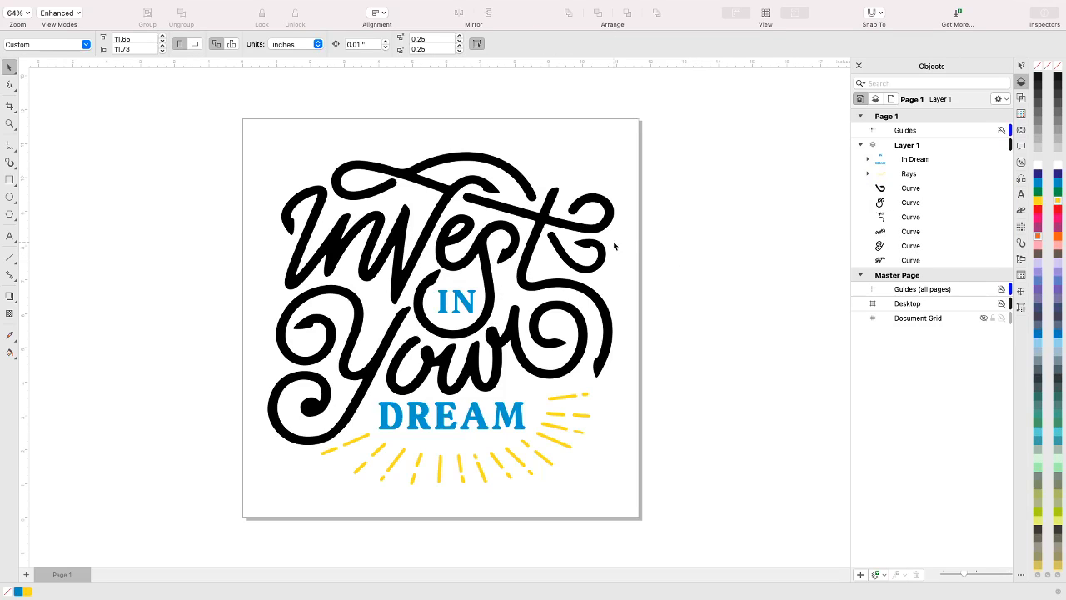
Group the four curves that form the word Invest, including the small swash beside the final t
click(320, 201)
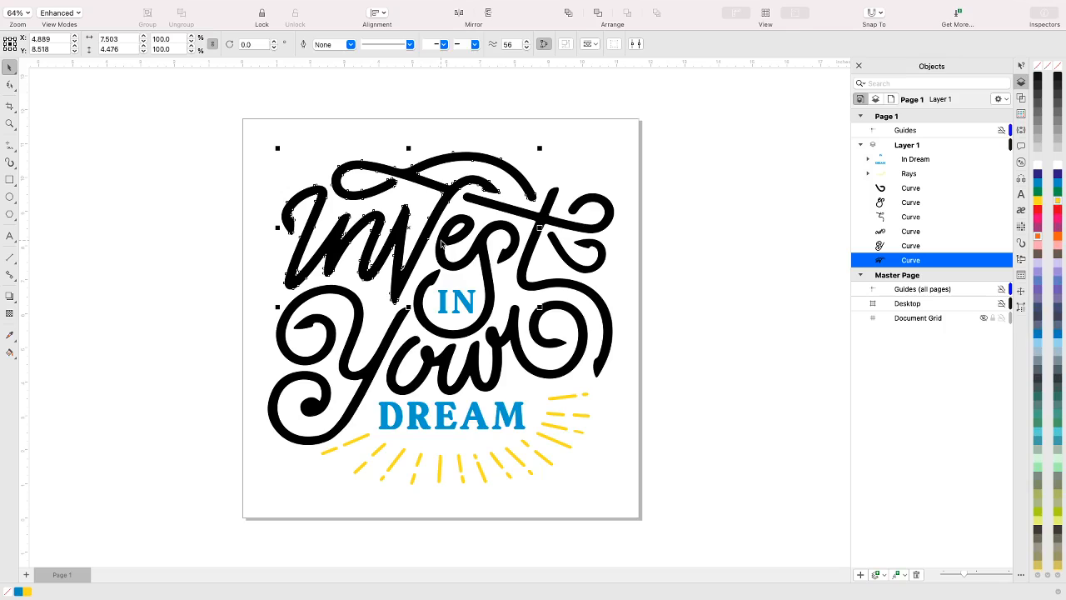
shift+click(442, 243)
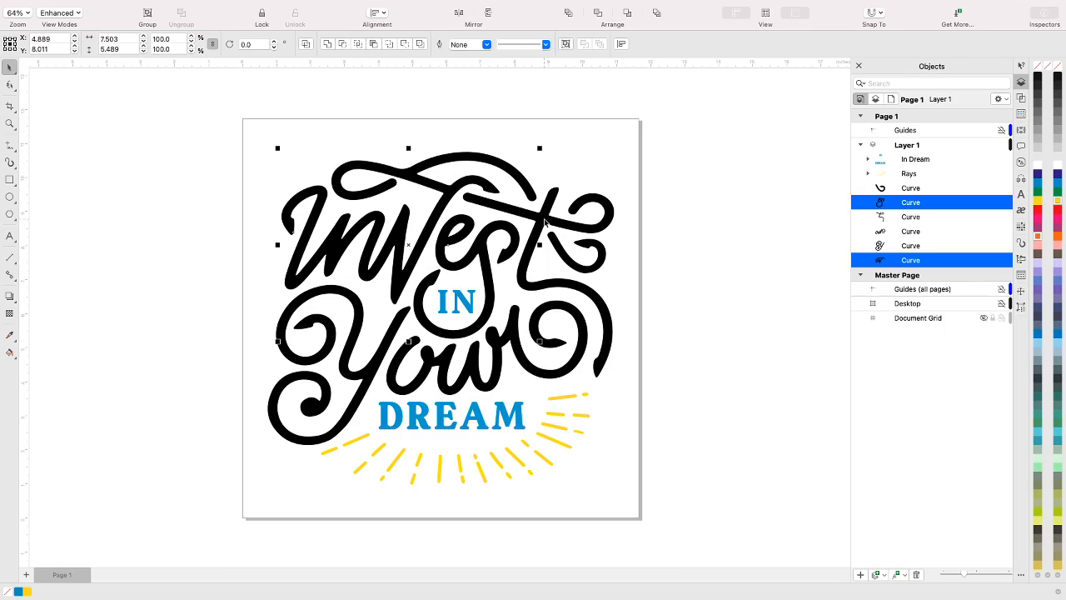
shift+click(546, 222)
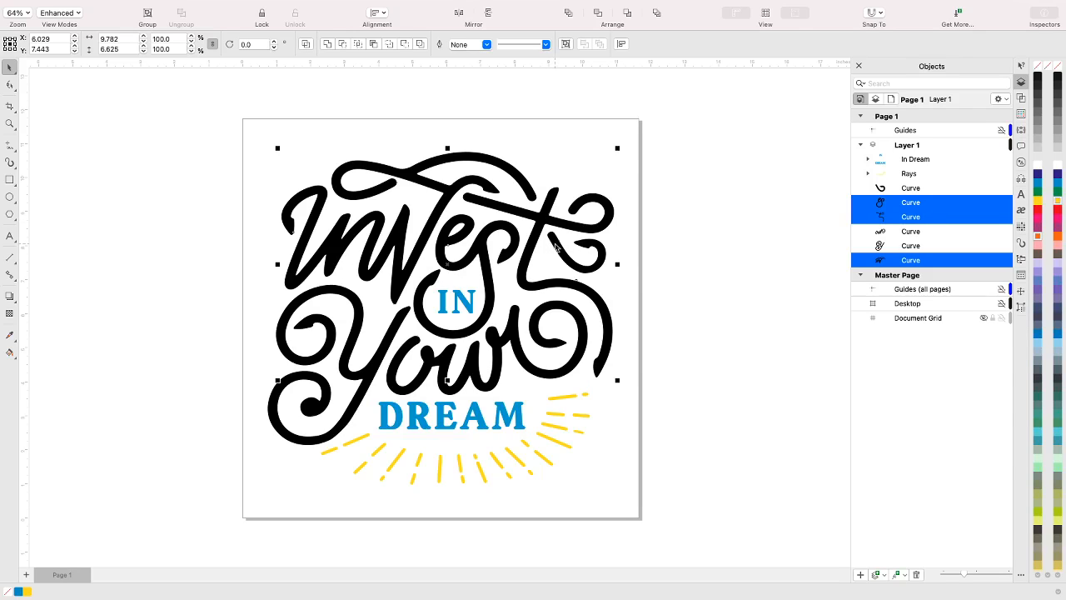
shift+click(557, 246)
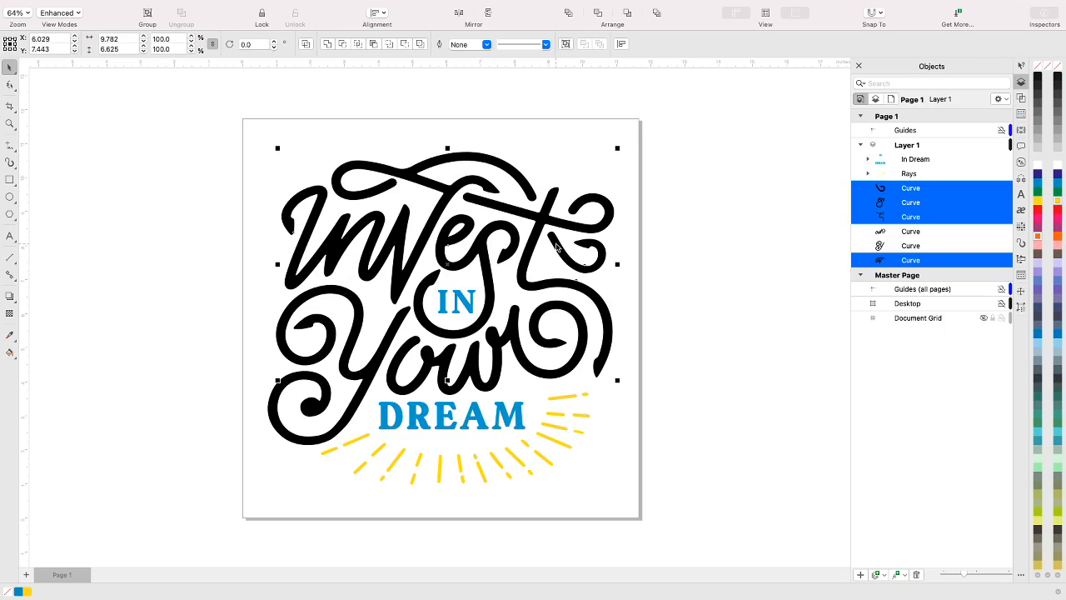
key(super+g)
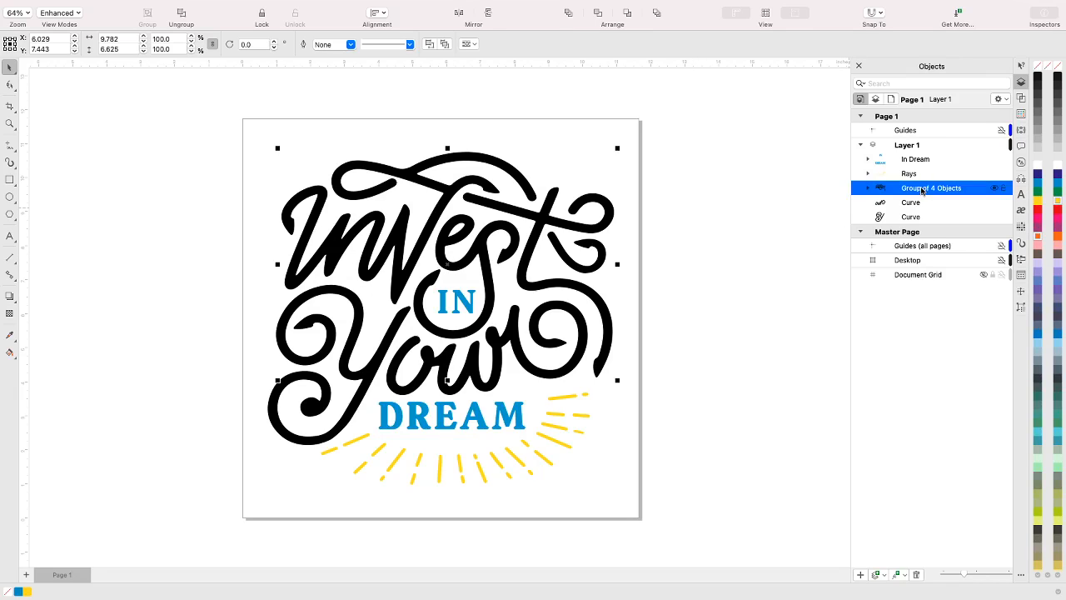
Rename the group of four lettering curves as "Invest" and fill it with yellow
right_click(922, 191)
click(944, 274)
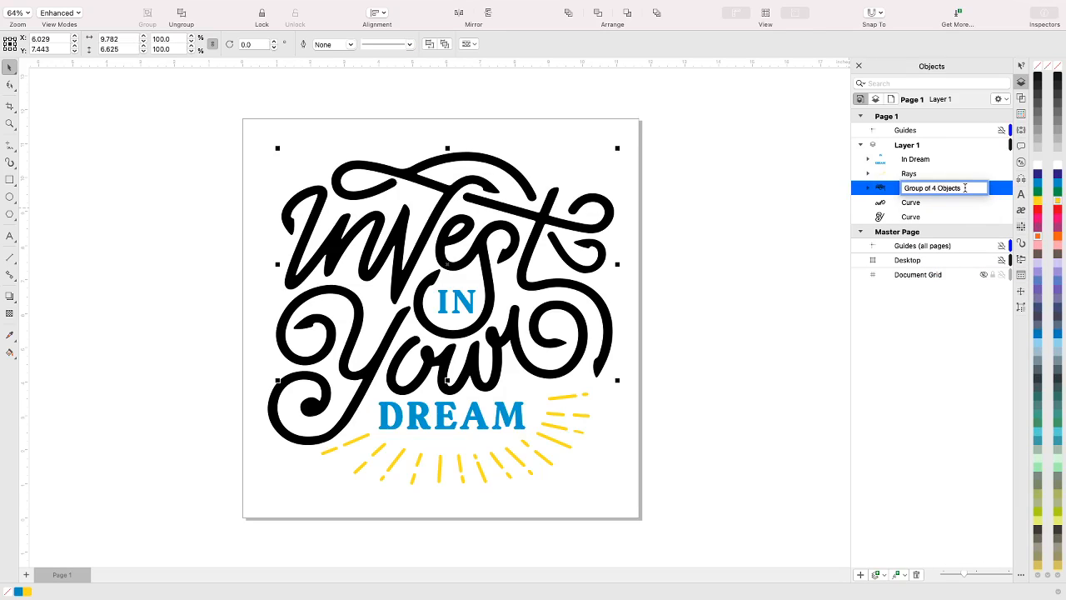
drag(961, 189, 901, 188)
text(Invest)
key(Return)
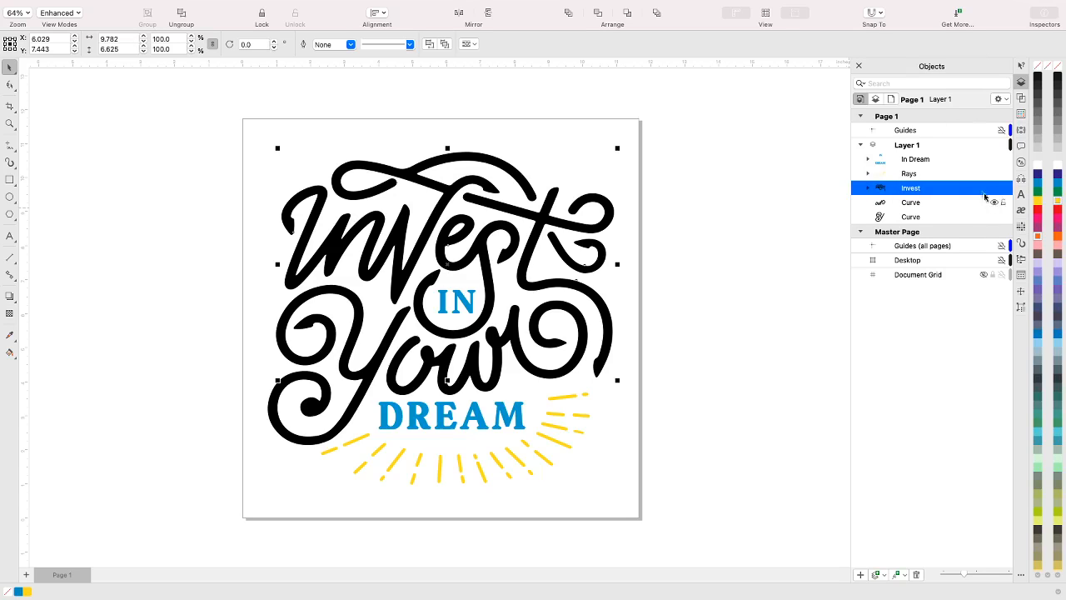
click(1060, 203)
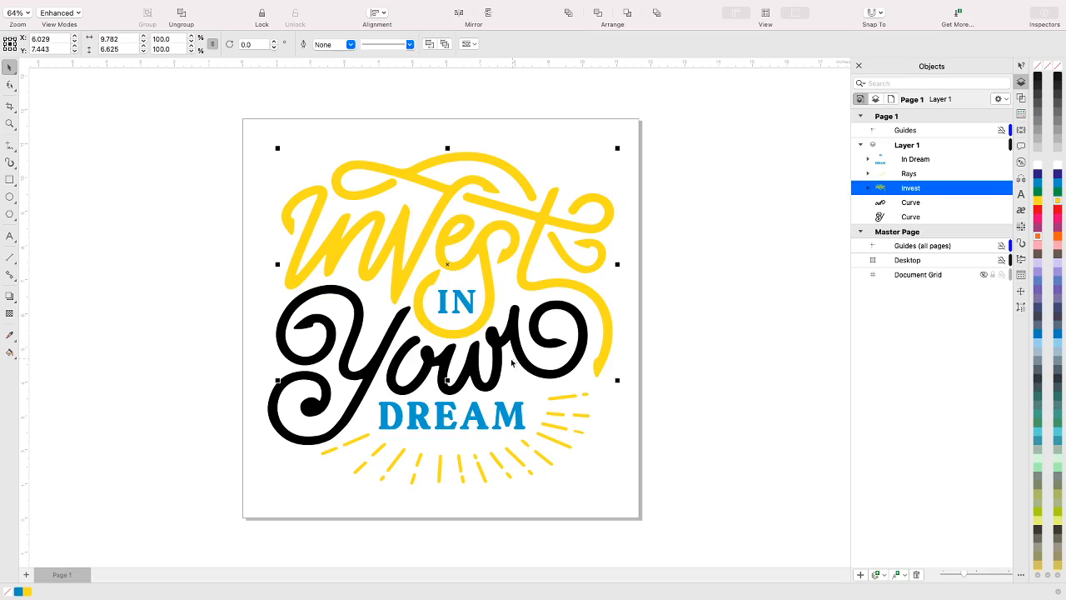
Group the two remaining loose curves that form the word Your
click(919, 203)
shift+click(912, 220)
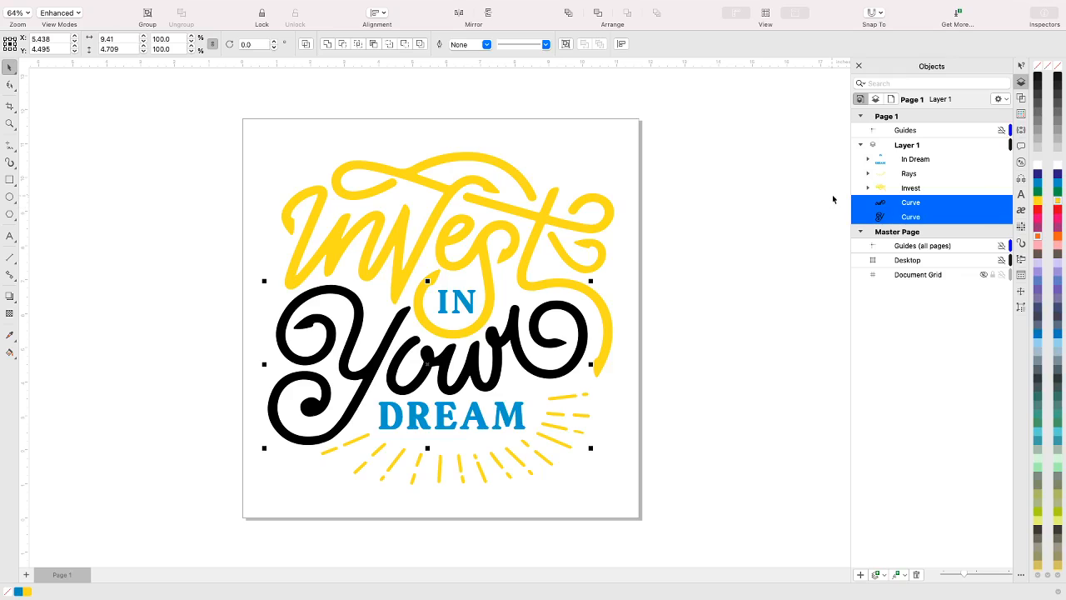
key(super+g)
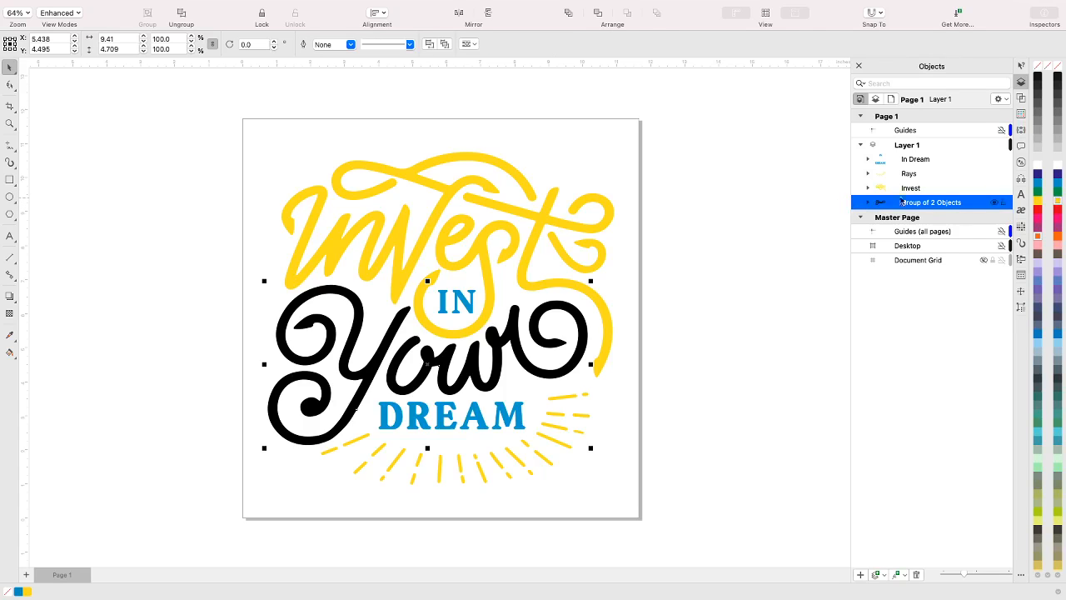
Rename the group of two curves as "Your", fill it with pink and clear the selection
right_click(924, 207)
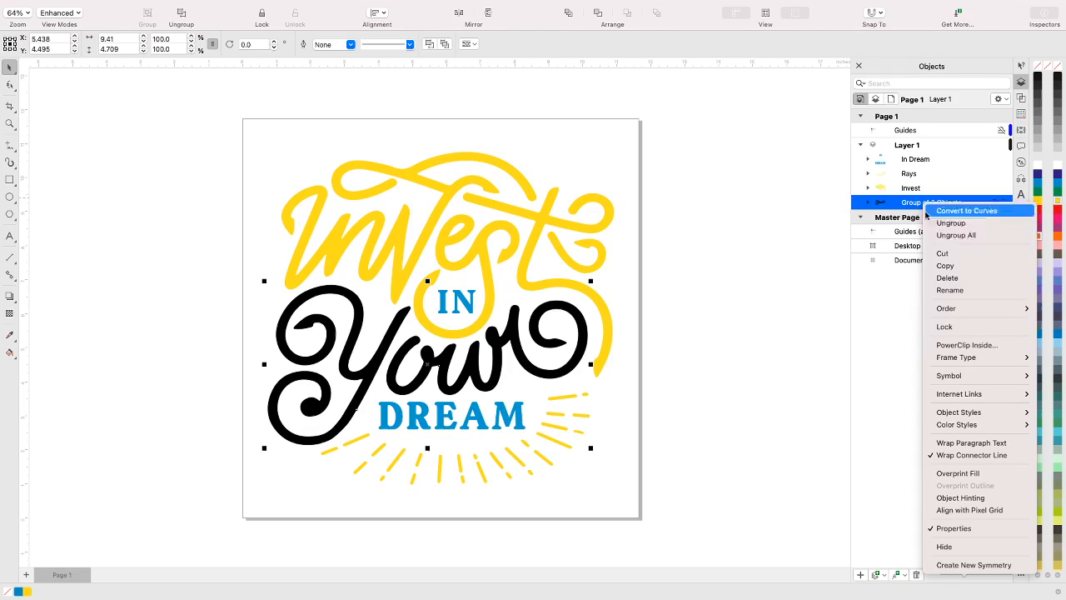
click(948, 290)
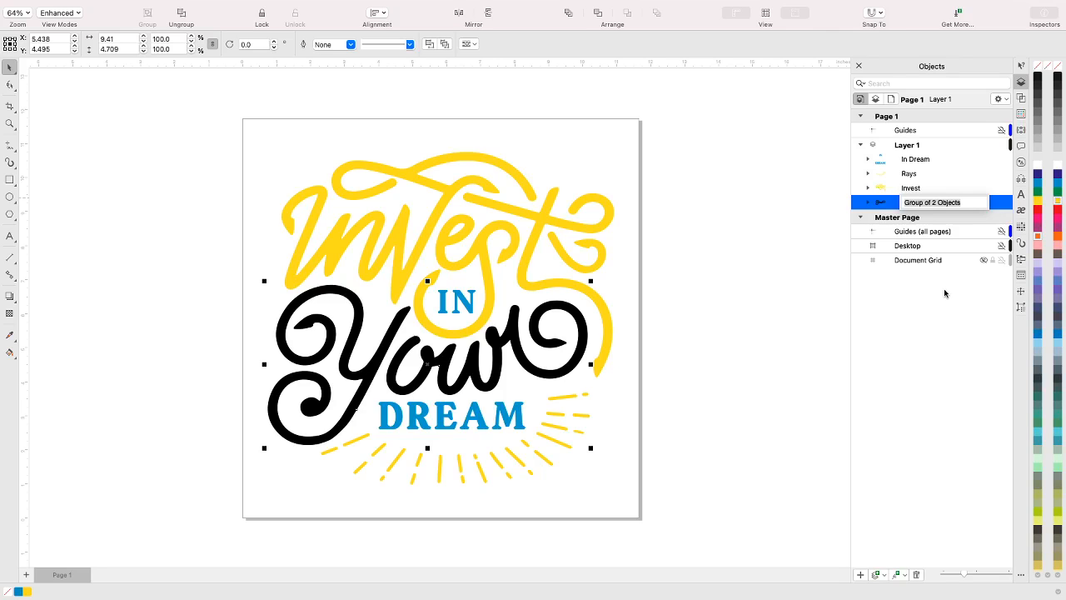
click(948, 202)
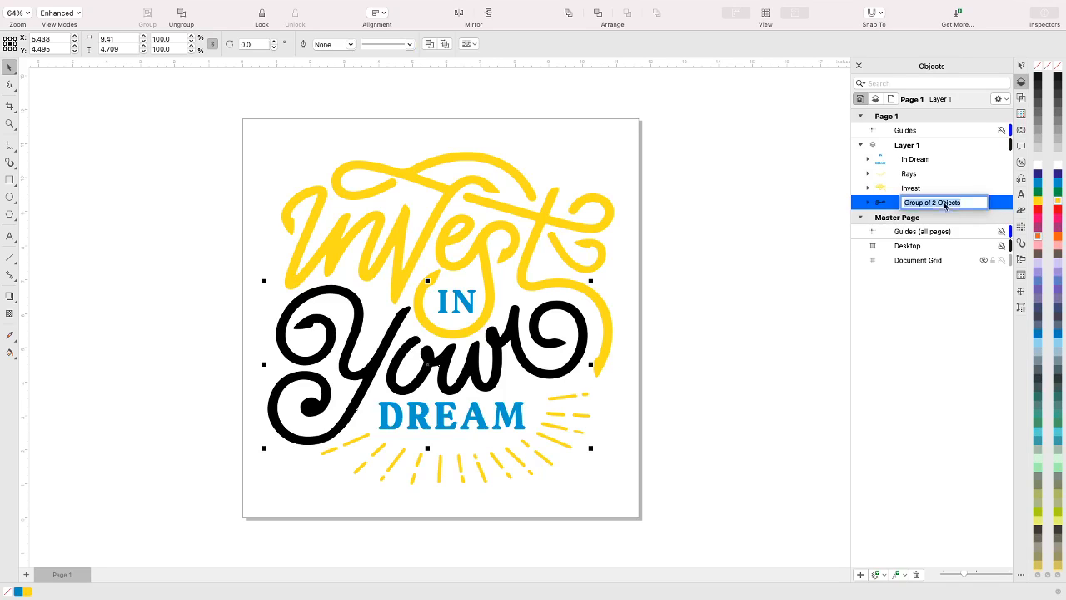
drag(969, 203, 885, 207)
text(Your)
key(Return)
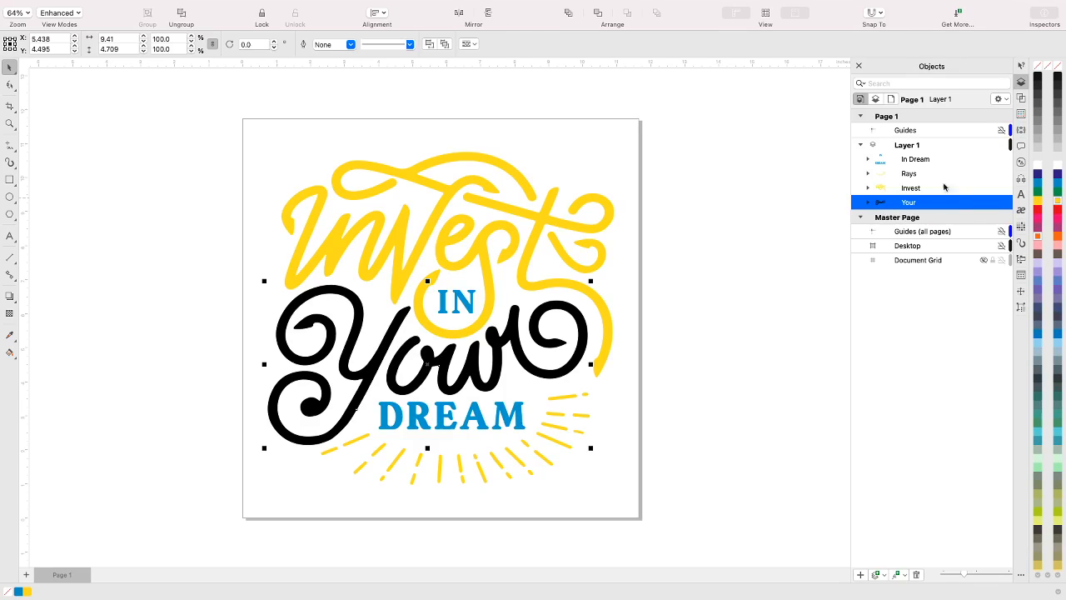
click(1058, 221)
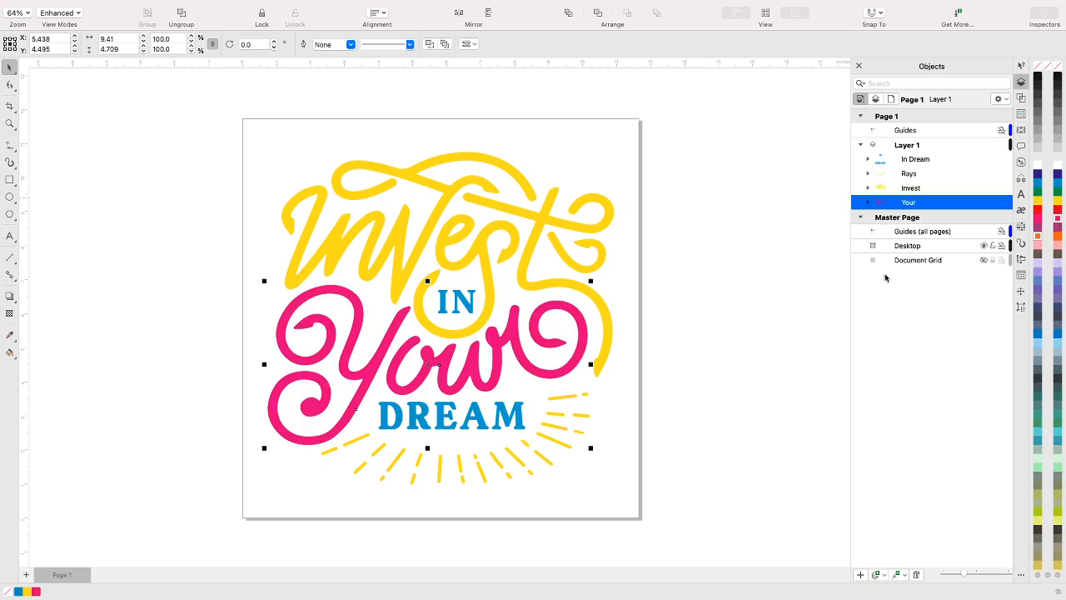
click(695, 321)
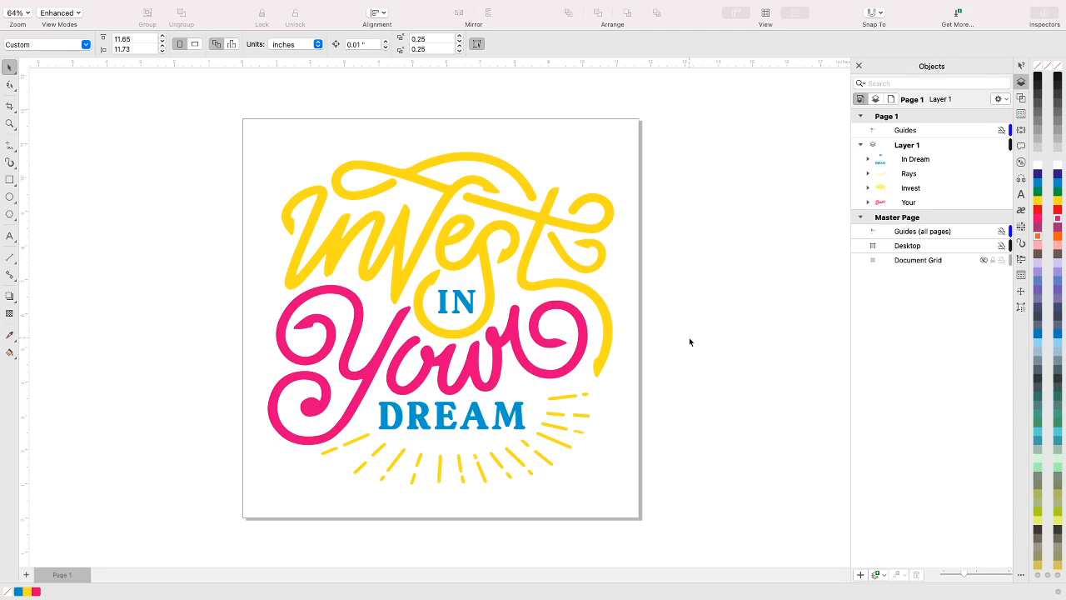
Apply a yellow-to-white linear fountain fill to the Invest group with the Interactive Fill tool
click(915, 190)
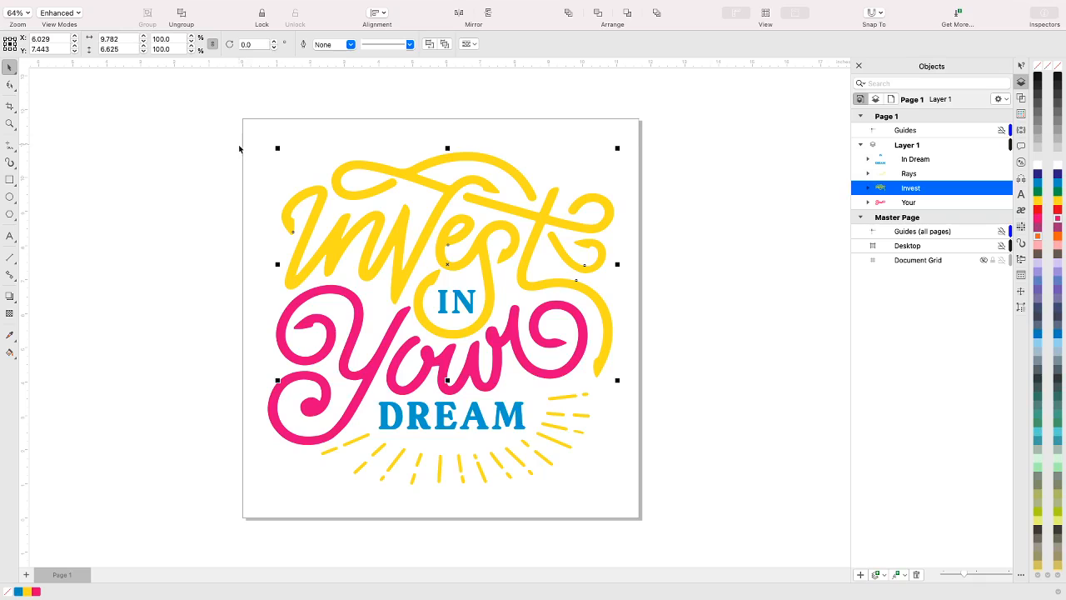
double_click(10, 356)
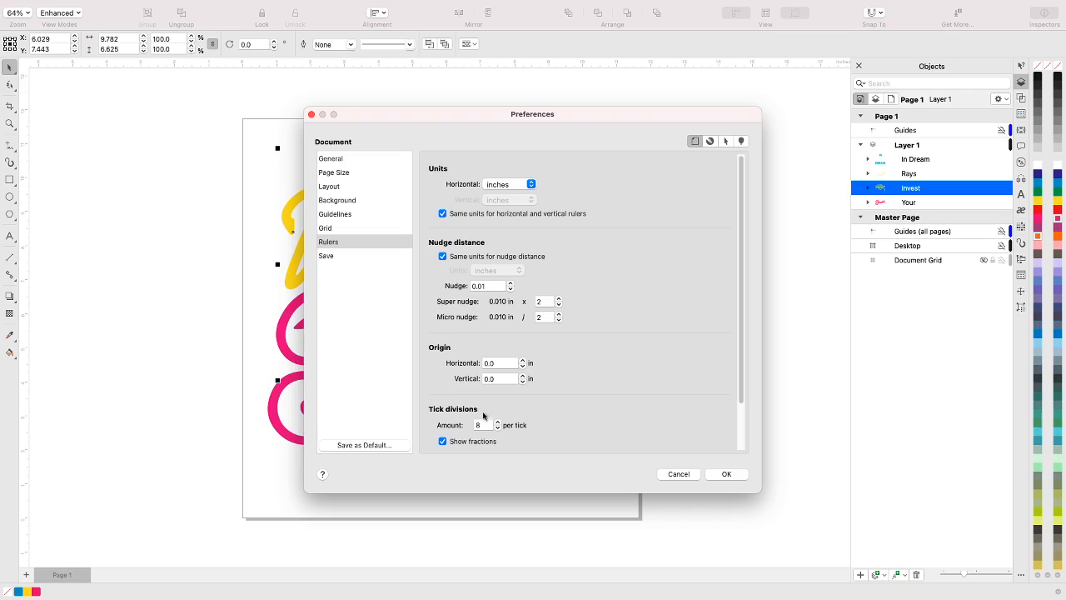
click(660, 476)
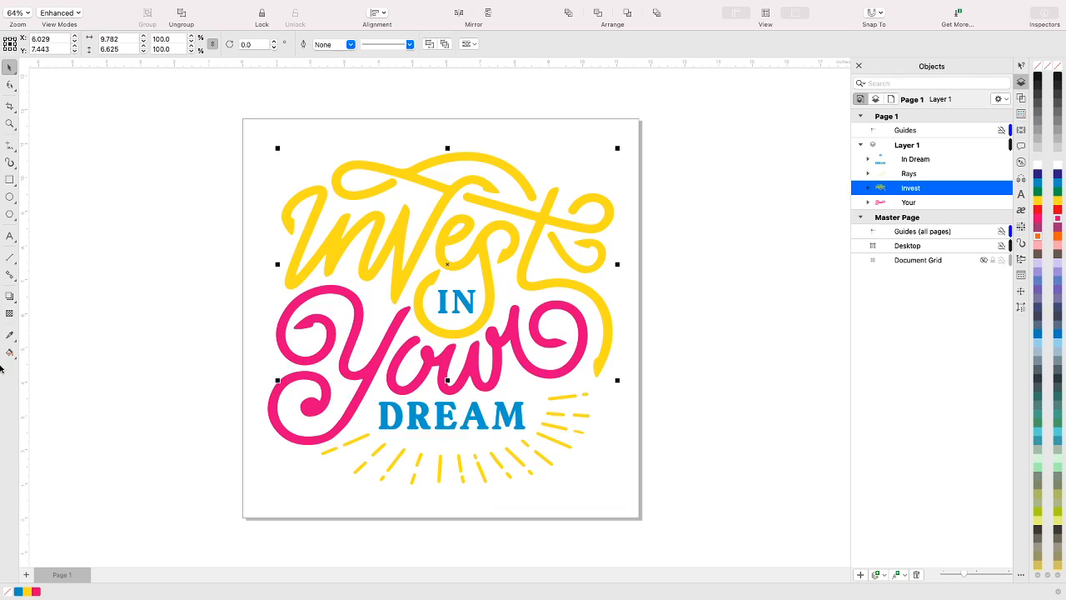
click(14, 359)
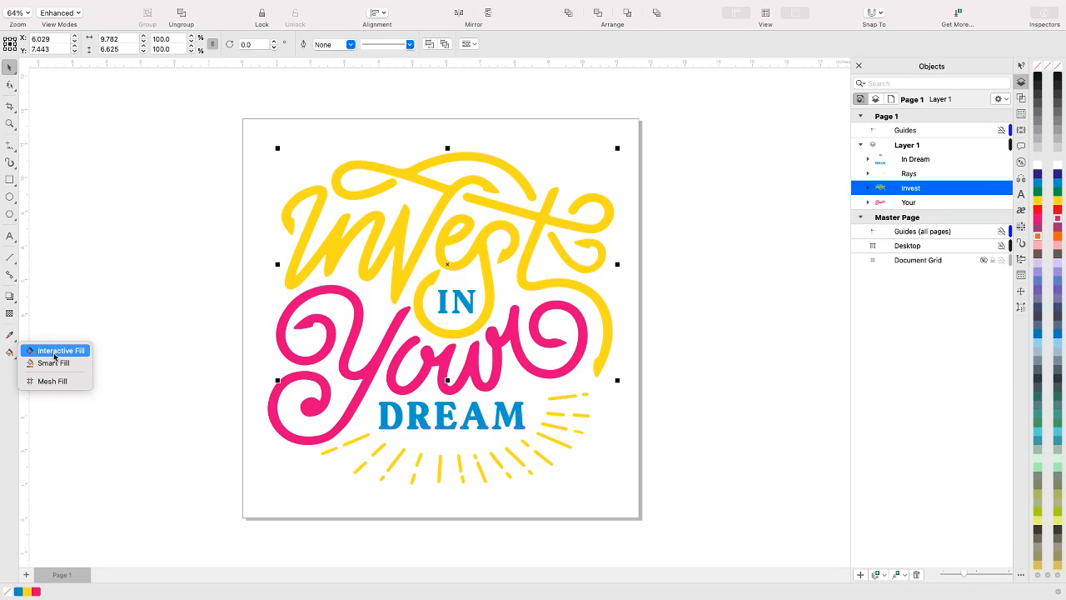
click(55, 357)
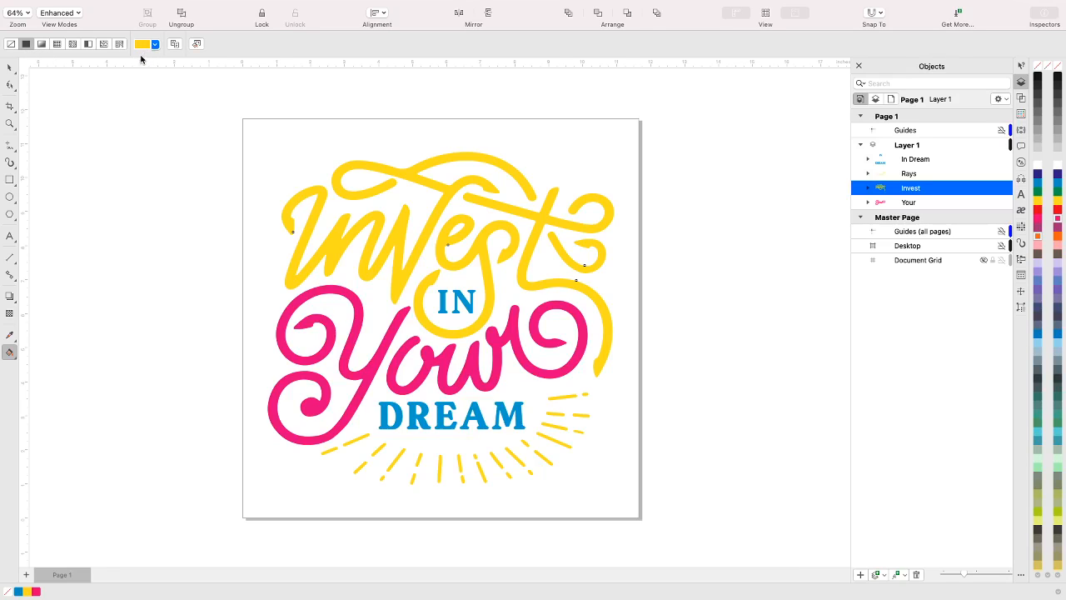
click(42, 45)
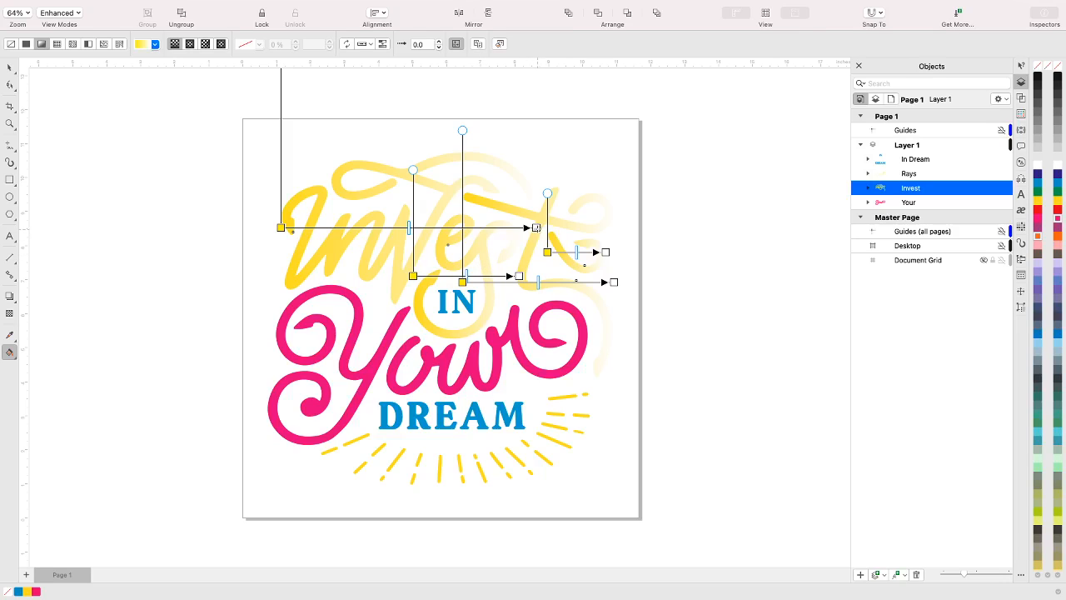
Change the white end colour of the Invest group's linear gradient to PANTONE 104 C from the PANTONE solid coated palette
click(537, 228)
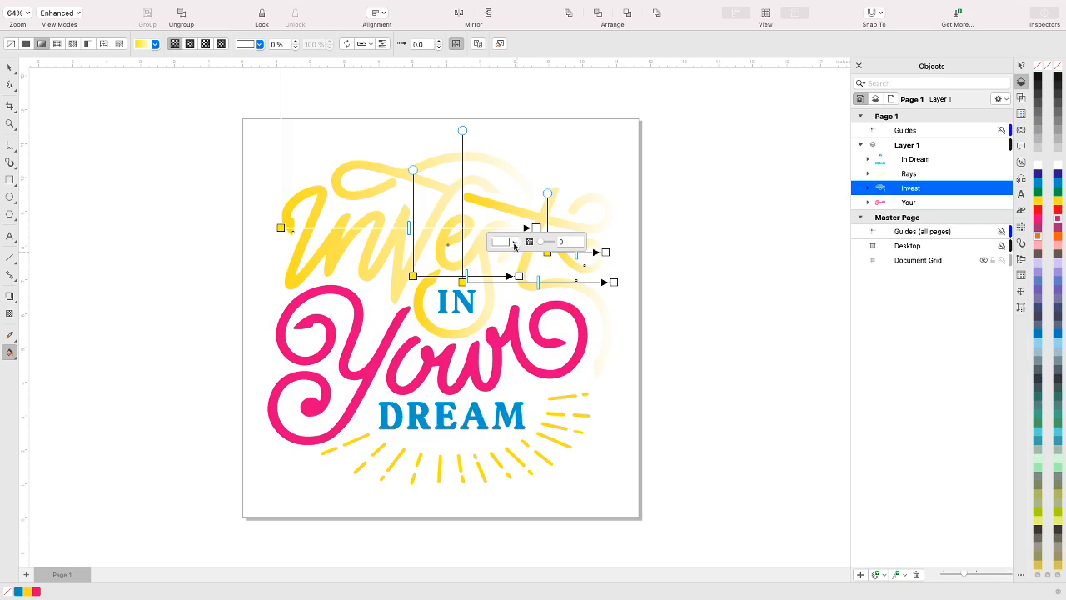
click(515, 242)
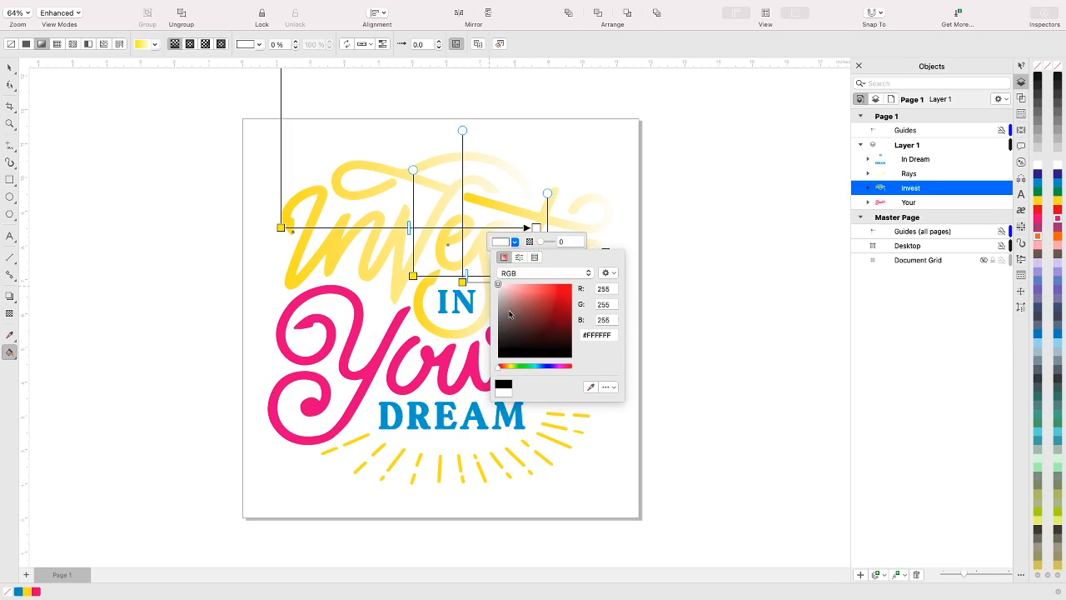
click(536, 258)
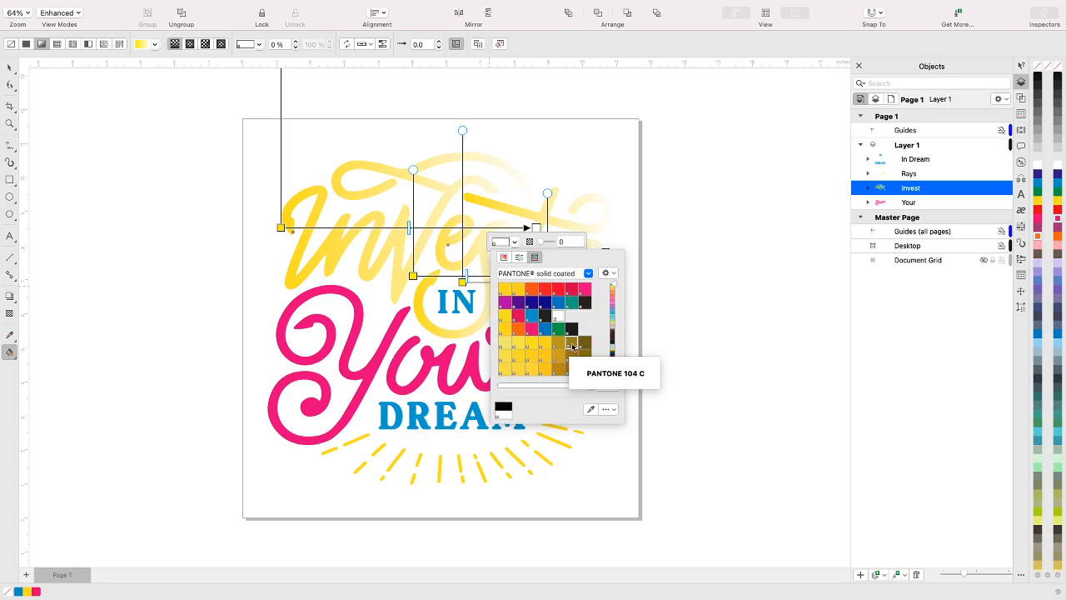
click(569, 351)
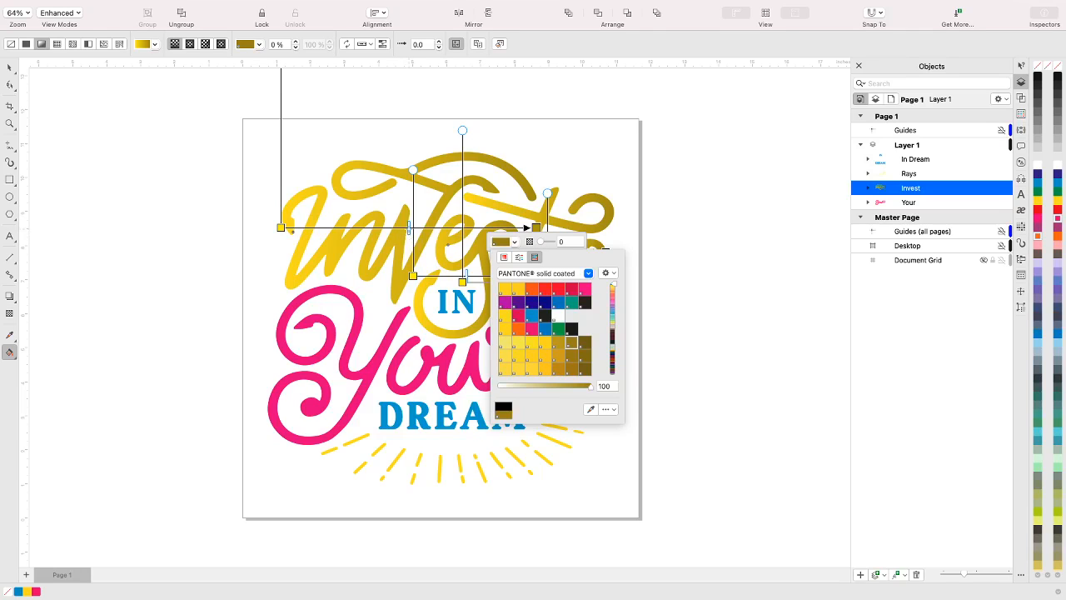
Slide the midpoint of the widest Invest gradient back to its centre and shift that whole gradient slightly down and to the left
click(408, 229)
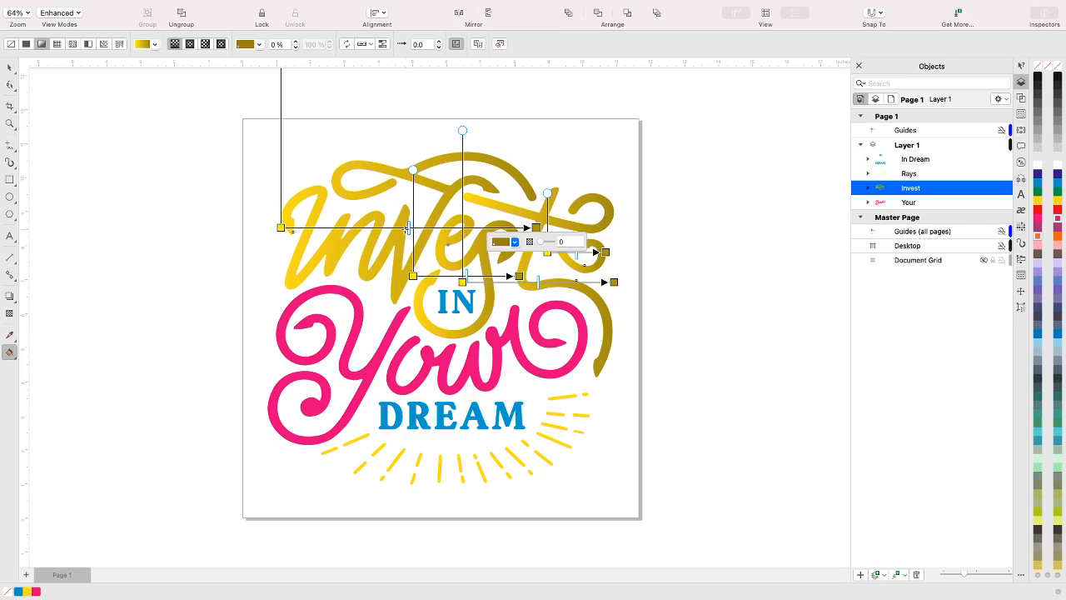
click(408, 227)
mouse_move(409, 228)
mouse_down()
mouse_move(373, 229)
mouse_move(416, 228)
mouse_up()
click(372, 228)
click(416, 228)
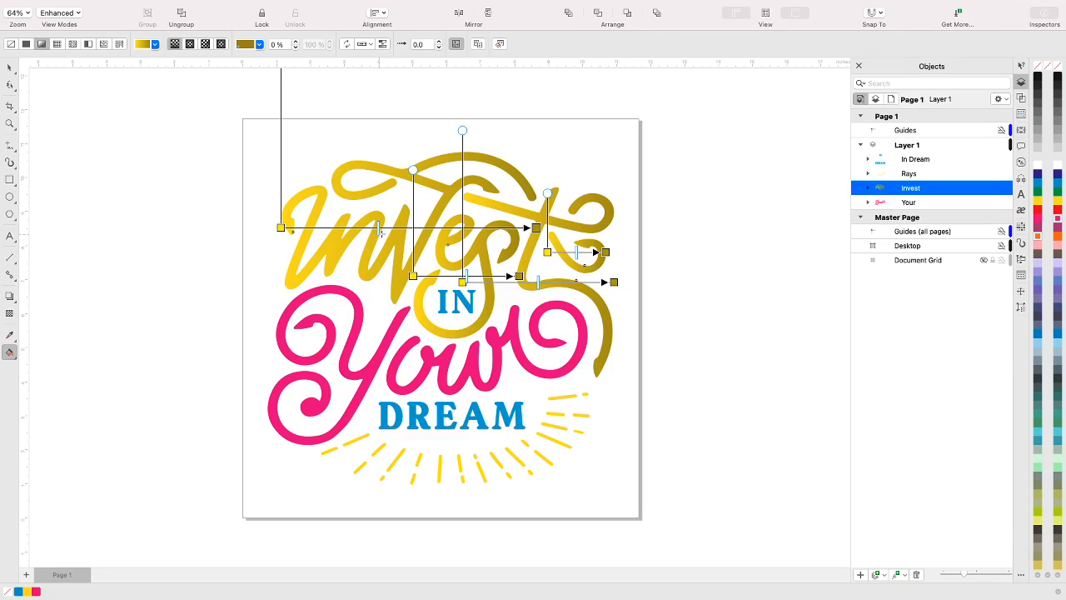
mouse_move(378, 230)
mouse_down()
mouse_move(360, 227)
mouse_move(455, 229)
mouse_move(410, 227)
mouse_up()
click(455, 227)
mouse_move(526, 227)
mouse_down()
mouse_move(520, 248)
mouse_move(535, 246)
mouse_up()
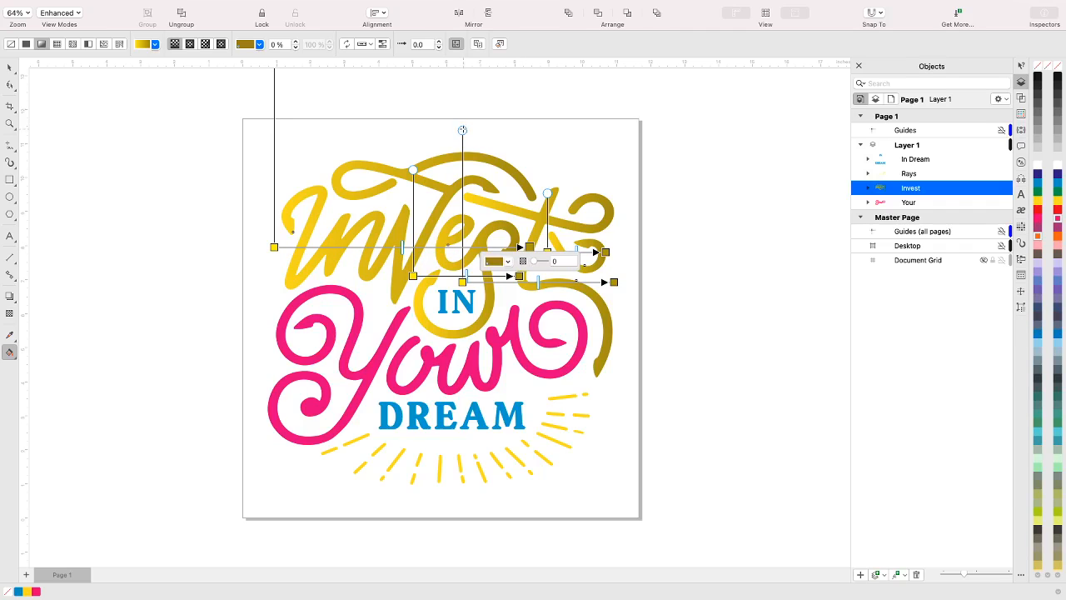
Skew the other three linear gradients in the Invest lettering by moving their free-scale handles sideways
drag(463, 130, 443, 141)
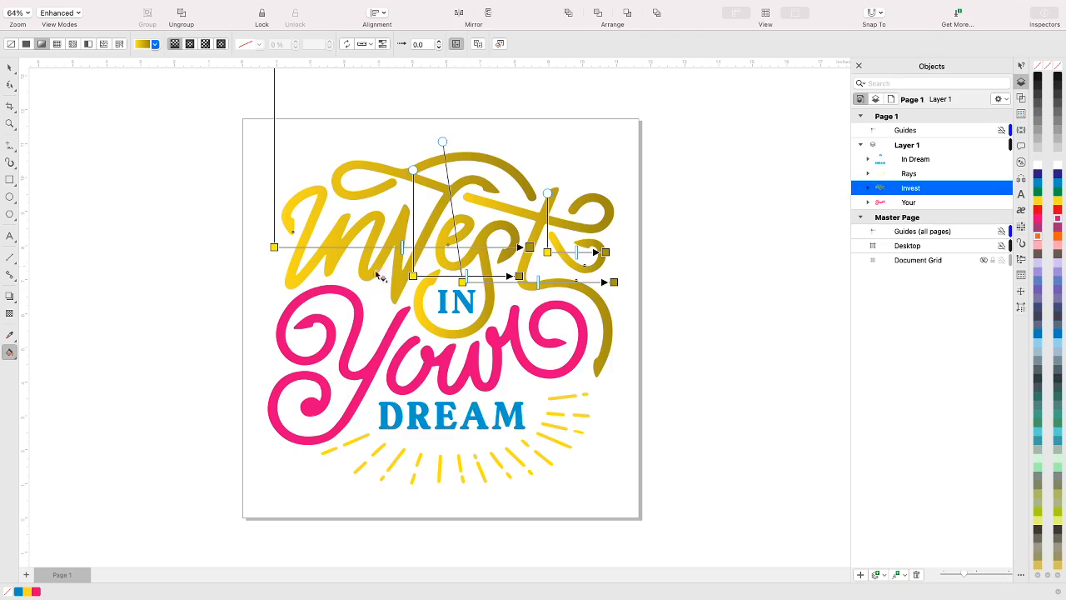
drag(547, 194, 526, 195)
drag(413, 169, 444, 162)
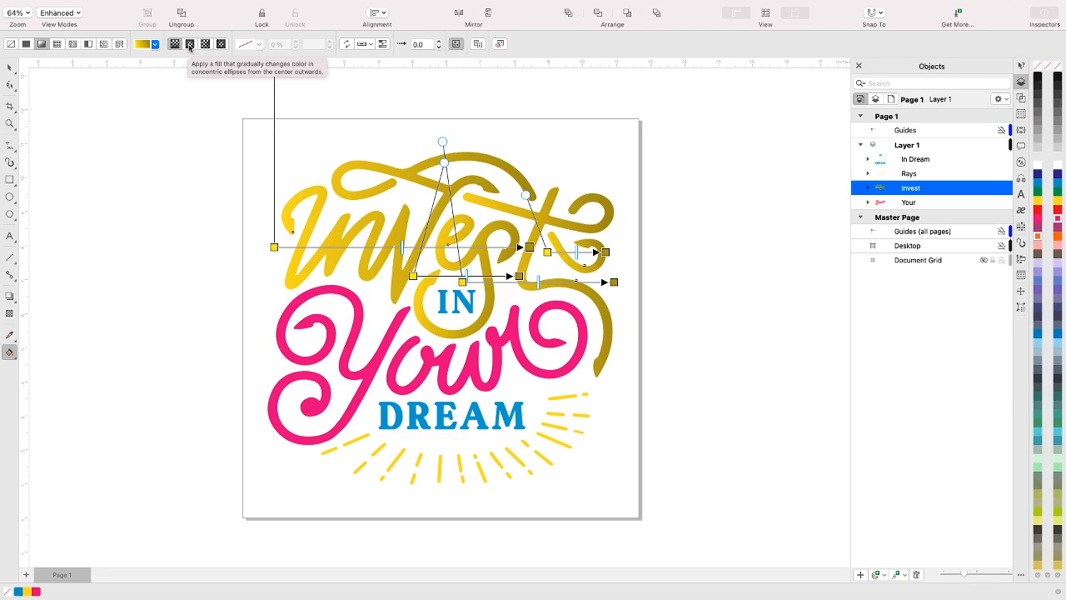
Compare the elliptical, conical and rectangular fountain fills on the Invest group and settle on the elliptical one
click(190, 47)
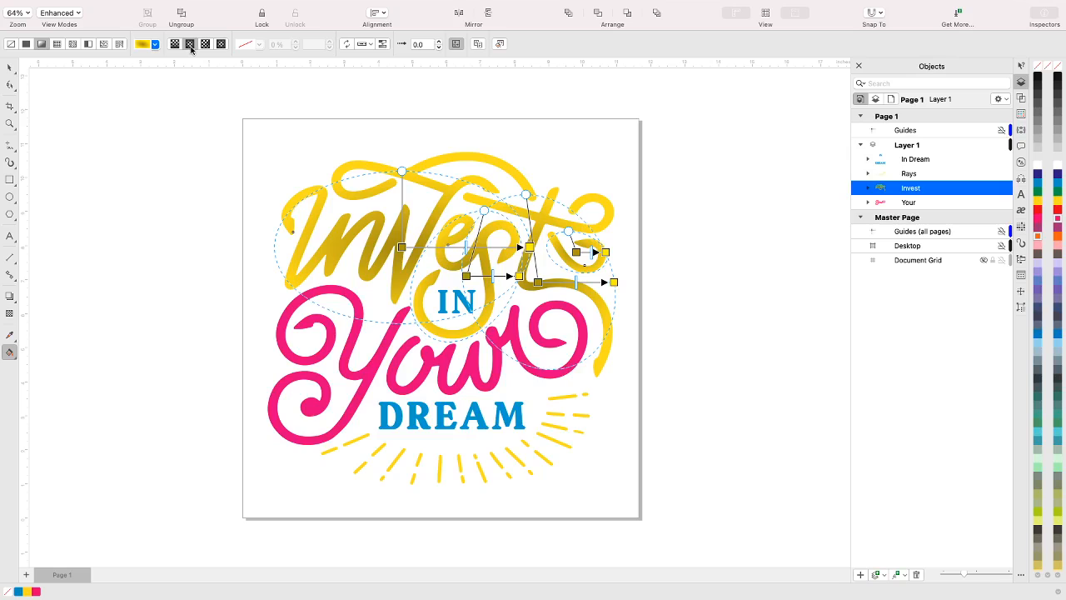
click(205, 45)
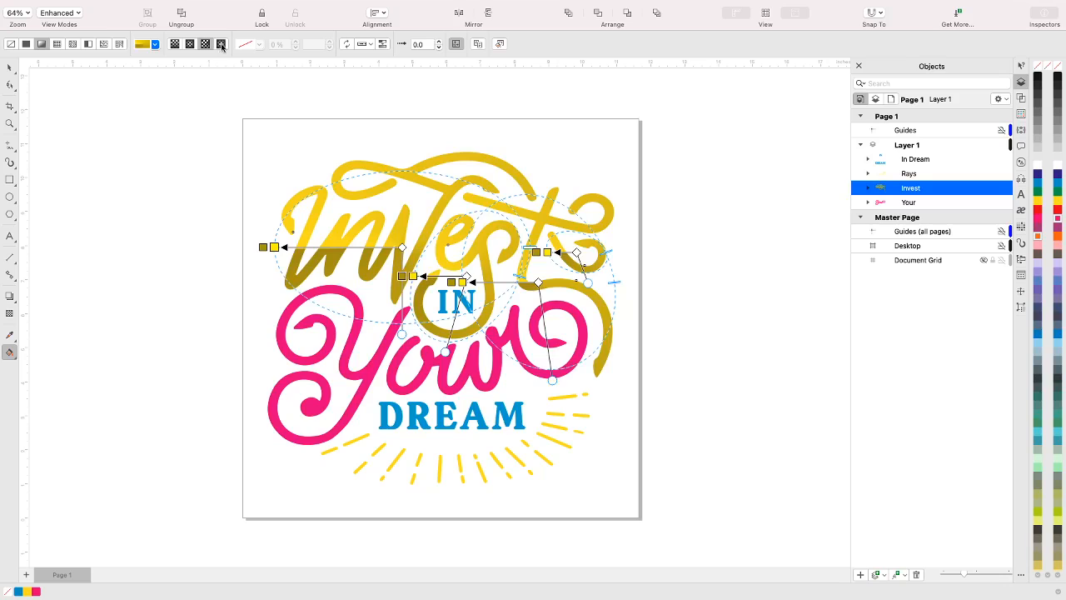
click(220, 46)
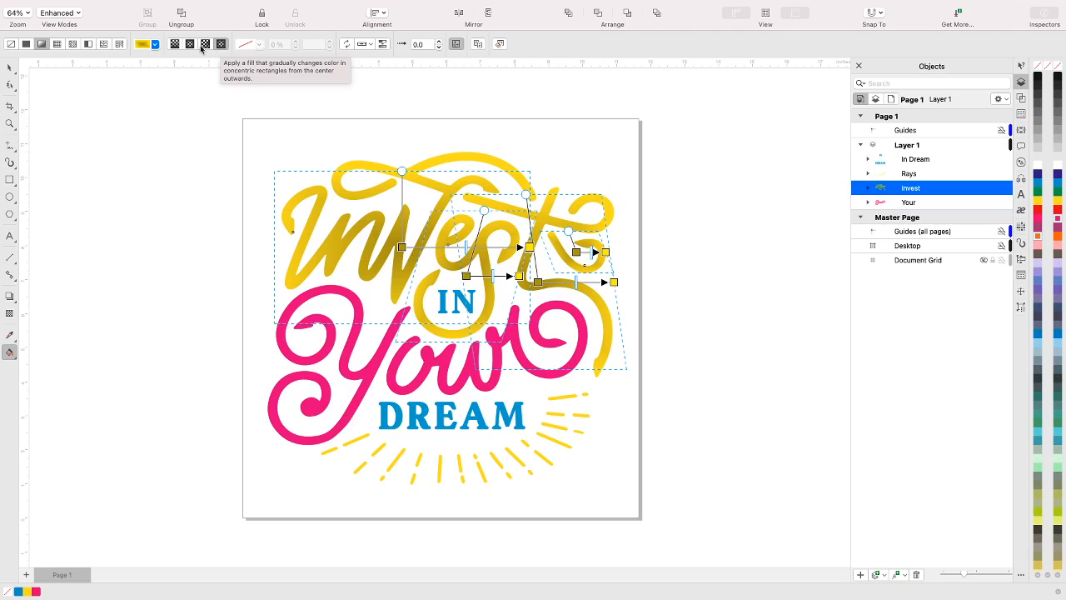
click(191, 48)
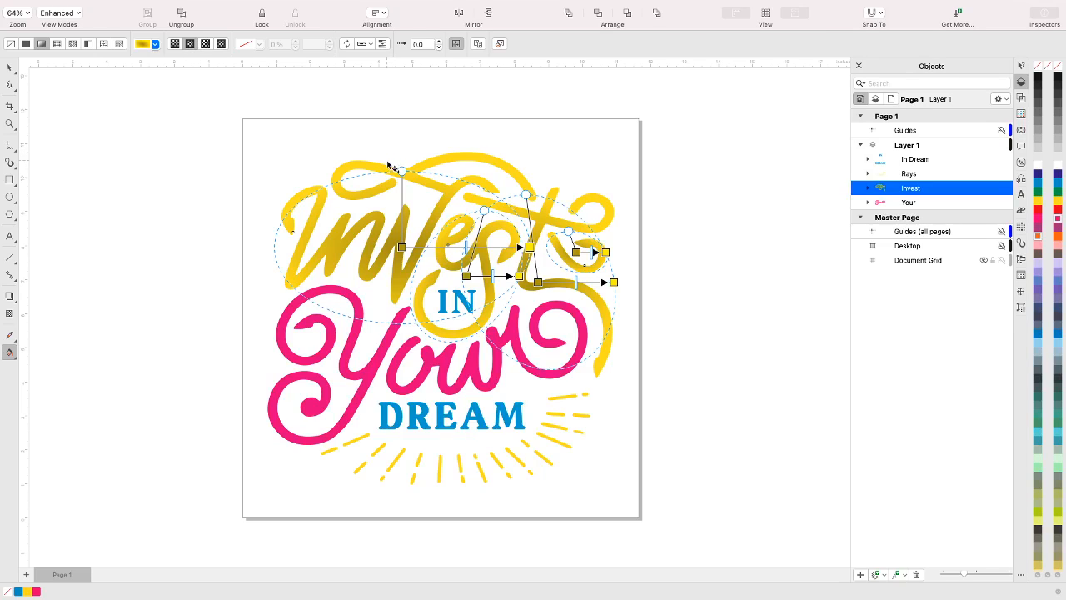
Reshape the four elliptical gradients of the Invest lettering with their skew handles, leave the fill tool and clear the selection
drag(401, 170, 406, 143)
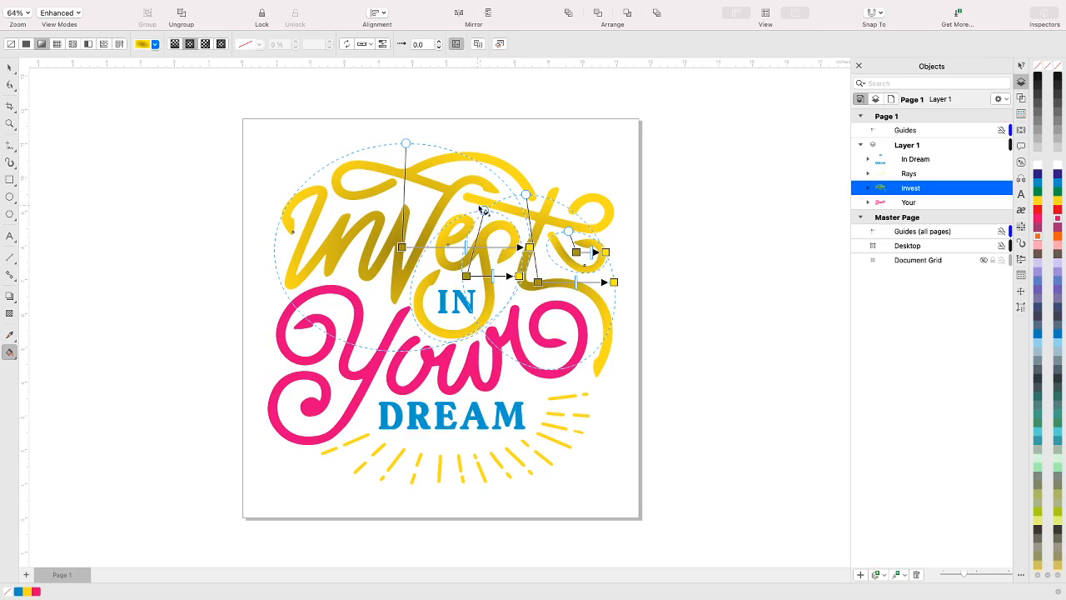
drag(484, 210, 439, 196)
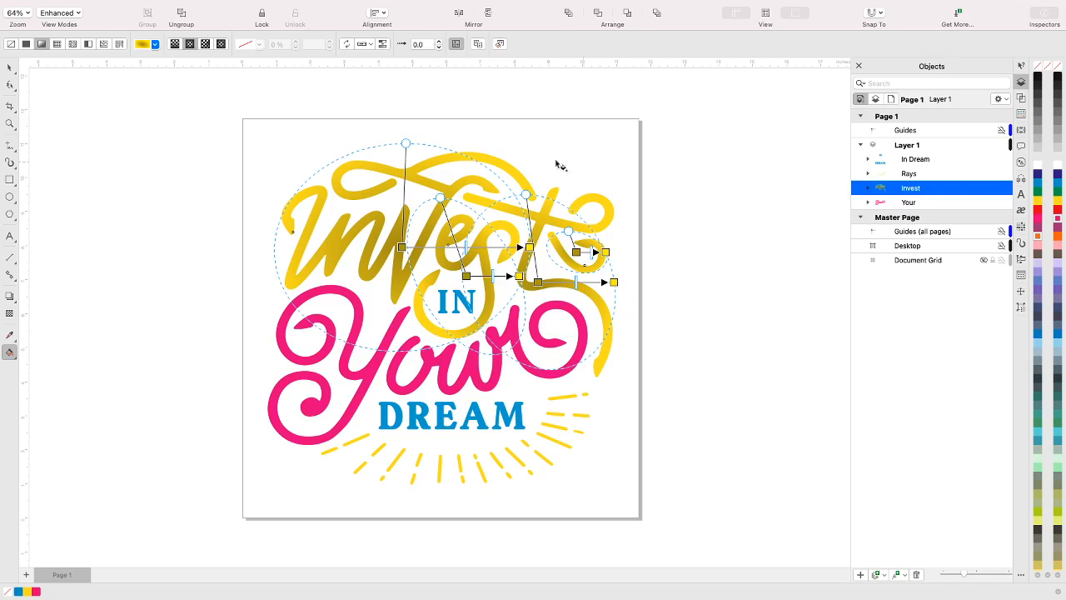
drag(526, 195, 557, 185)
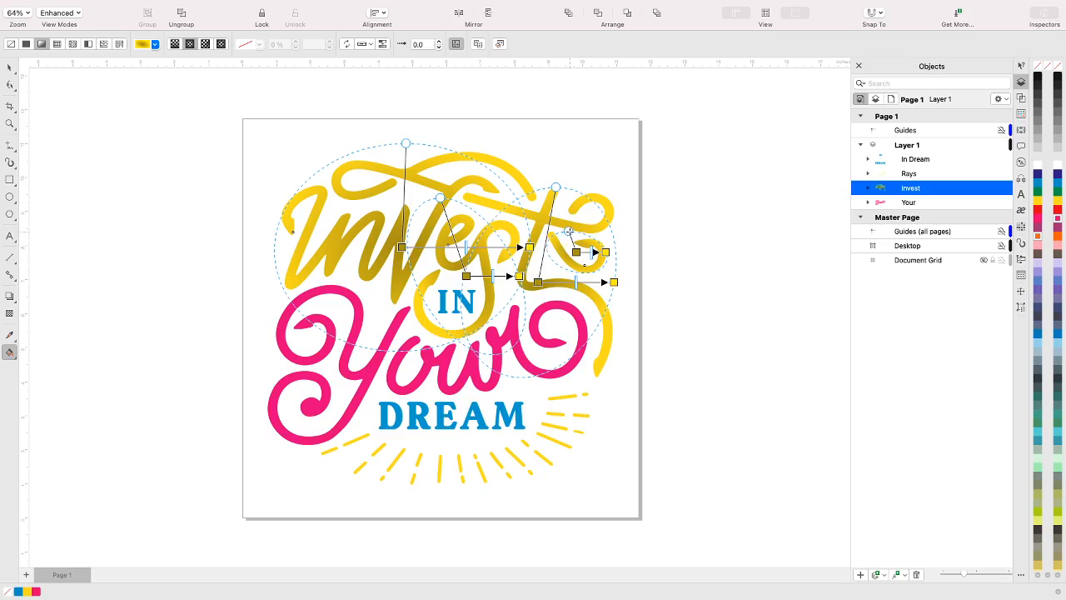
drag(568, 231, 576, 212)
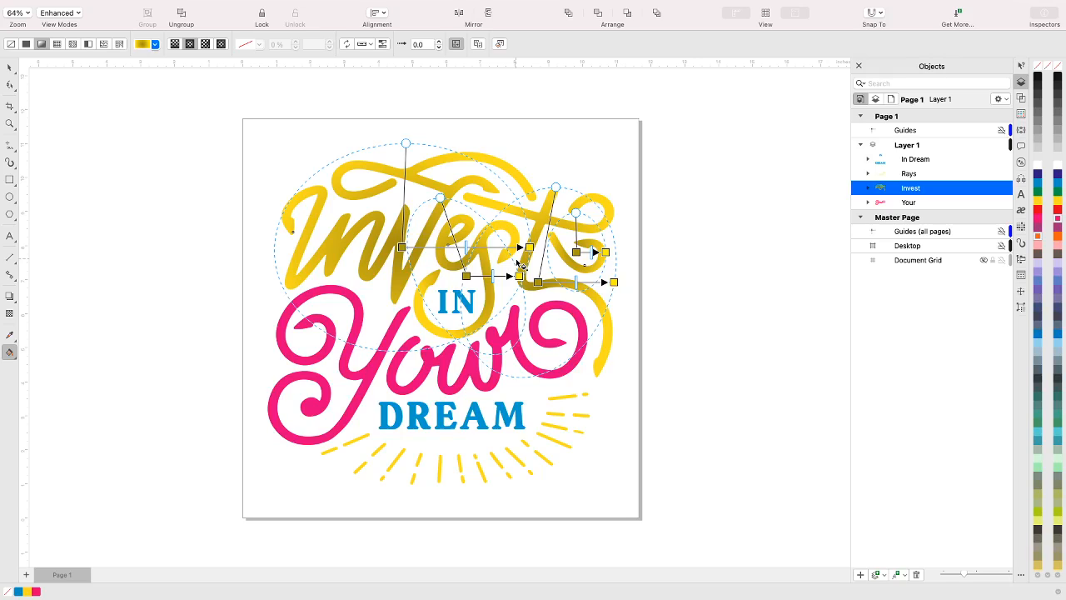
click(10, 69)
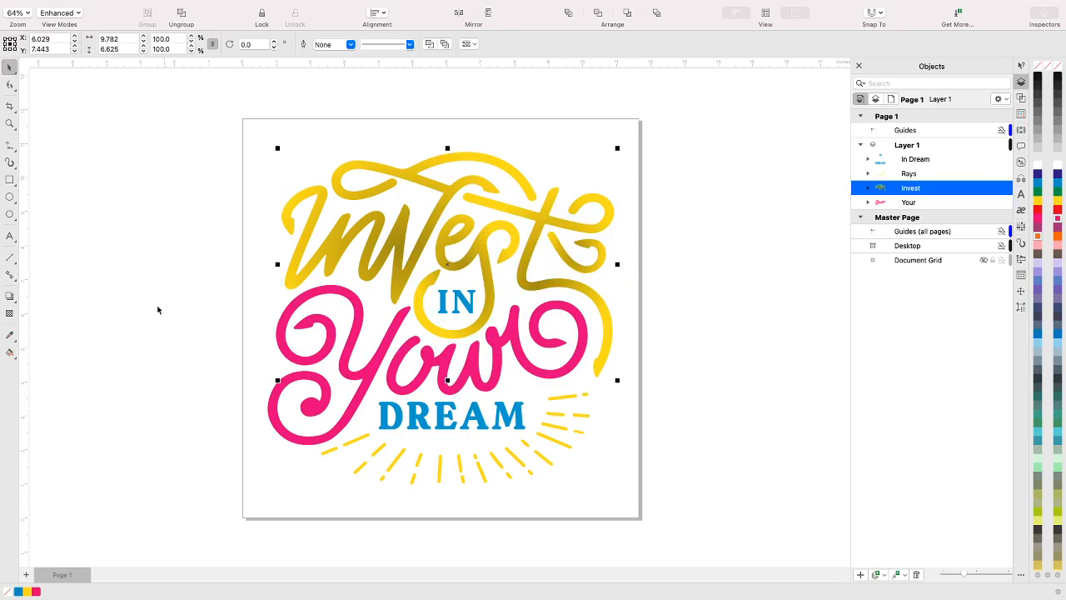
click(159, 329)
Apply a vector pattern fill to the Your group with the Interactive Fill tool
click(363, 371)
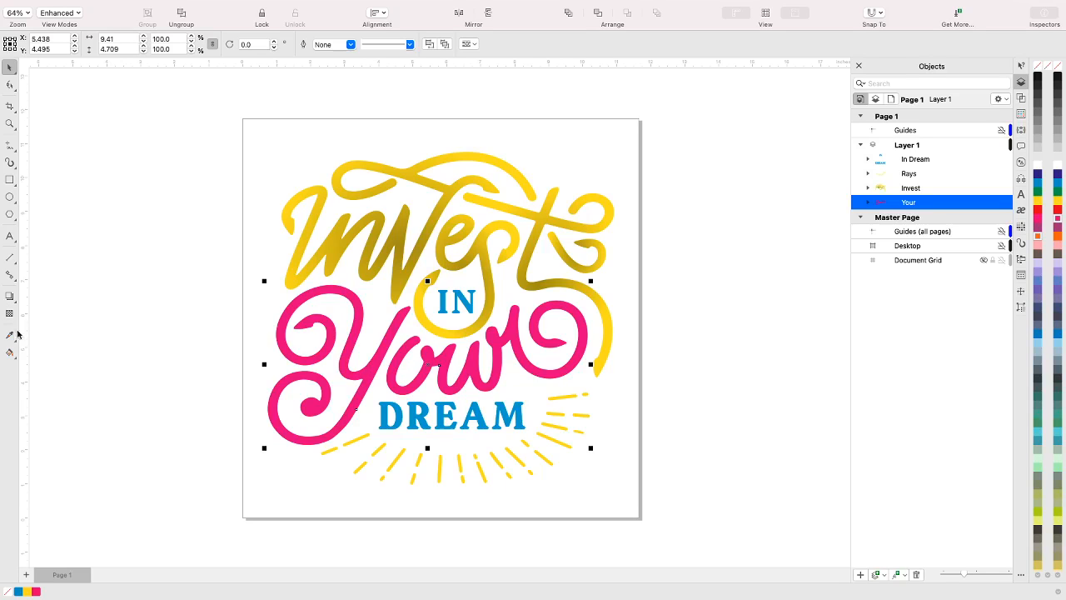
click(10, 355)
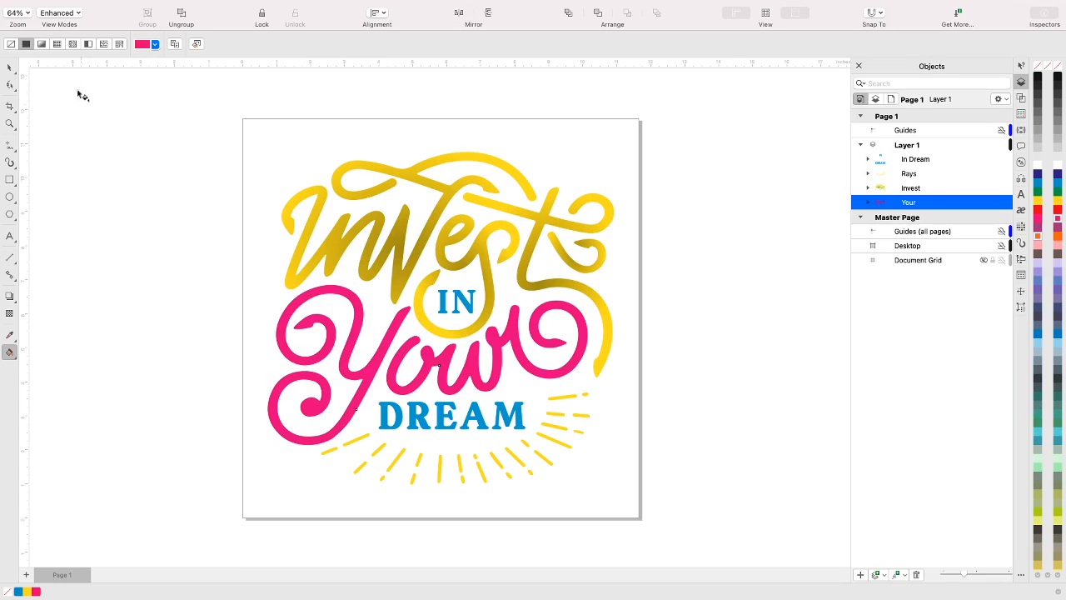
click(57, 44)
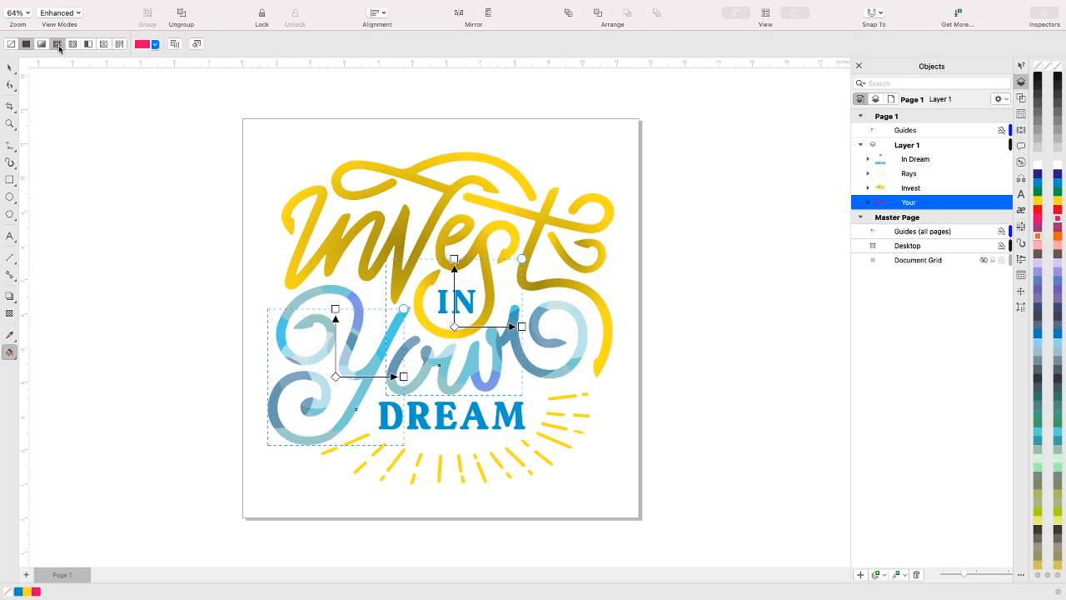
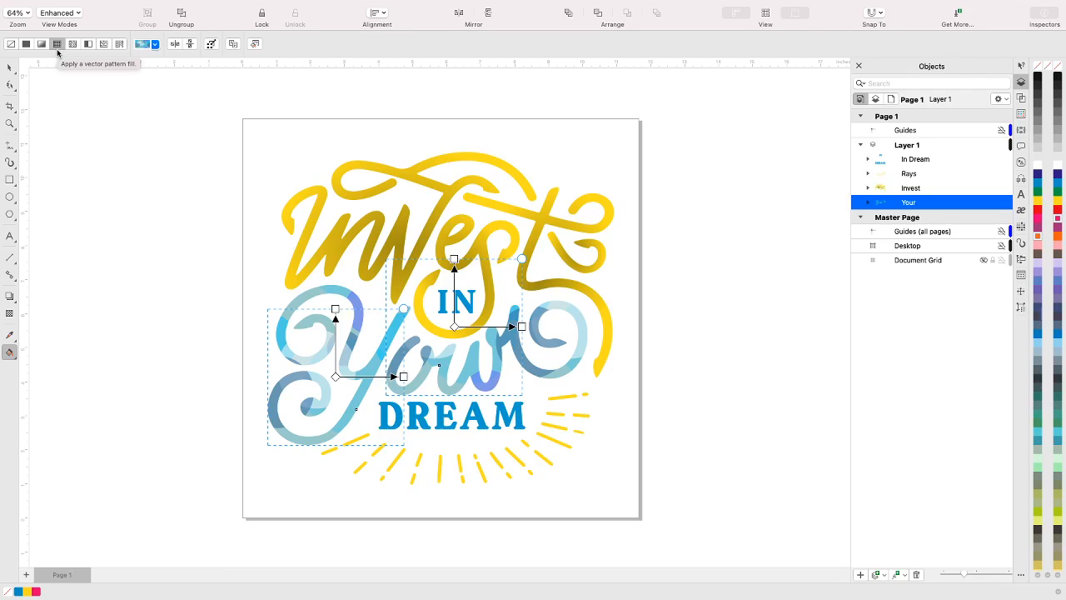
Try the black-and-yellow stripe, confetti, gray line and red-orange vector patterns from the Starter pack on the Your group
click(155, 45)
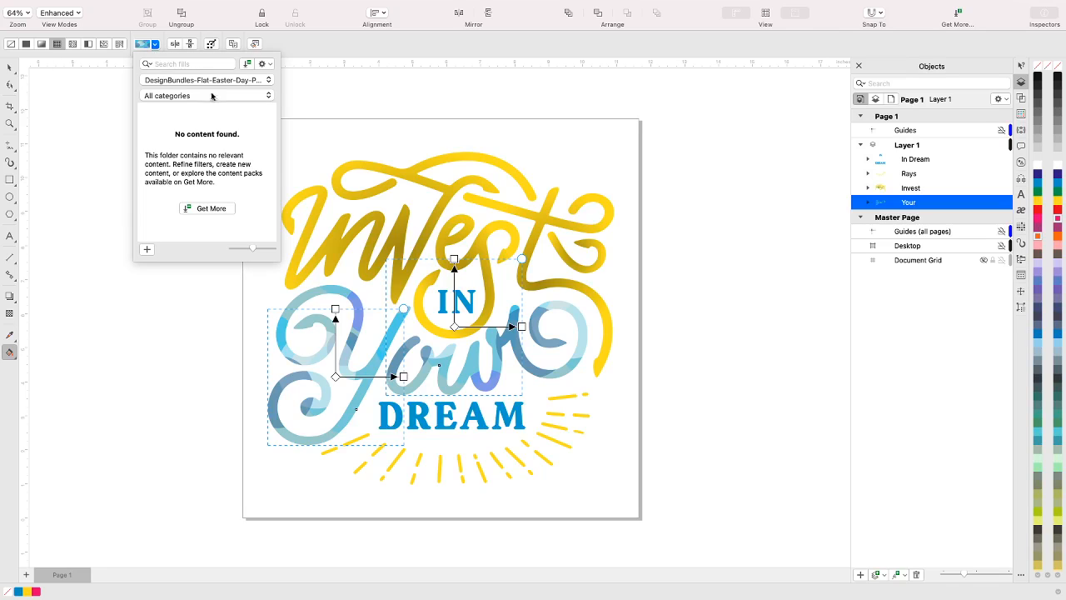
click(264, 80)
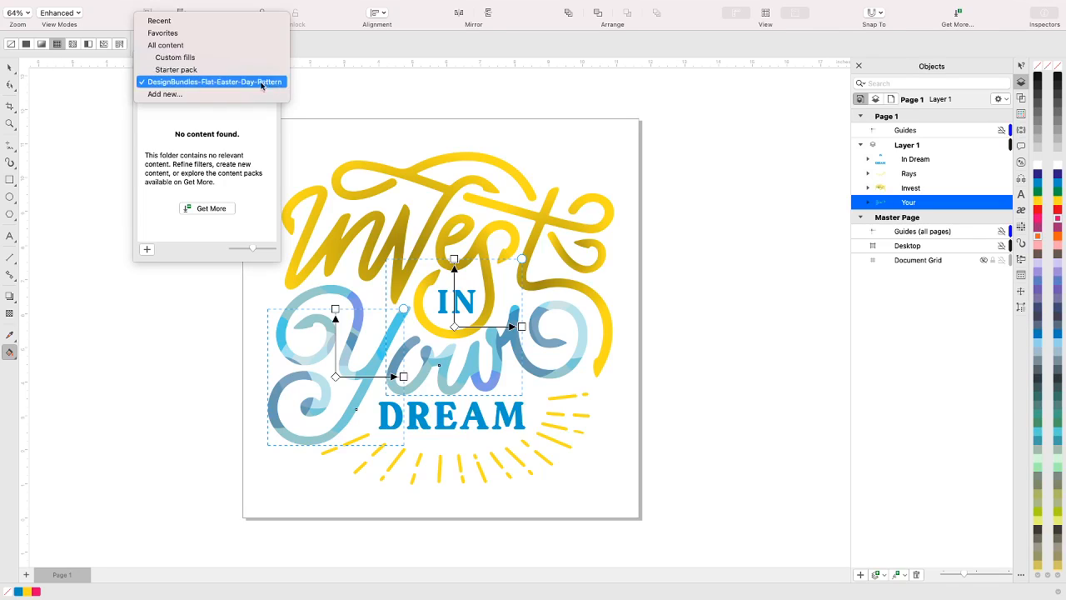
click(187, 71)
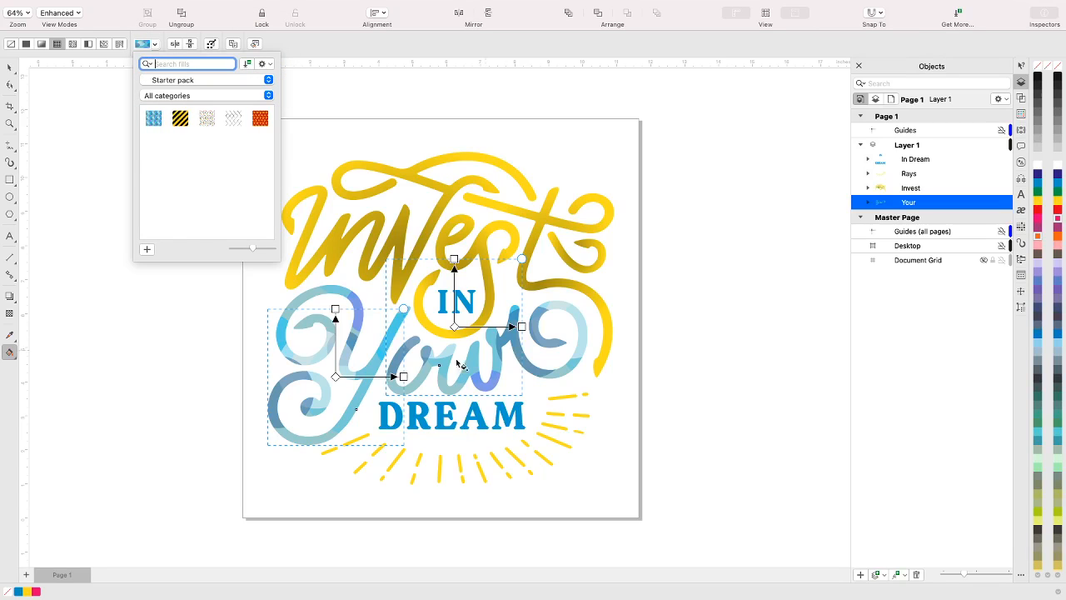
click(180, 121)
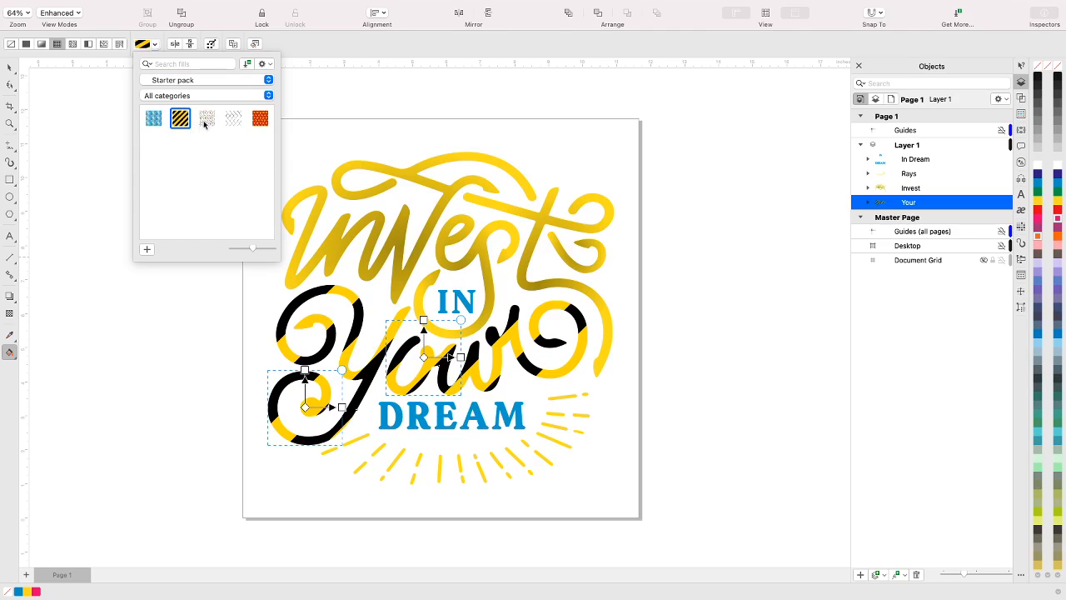
click(206, 122)
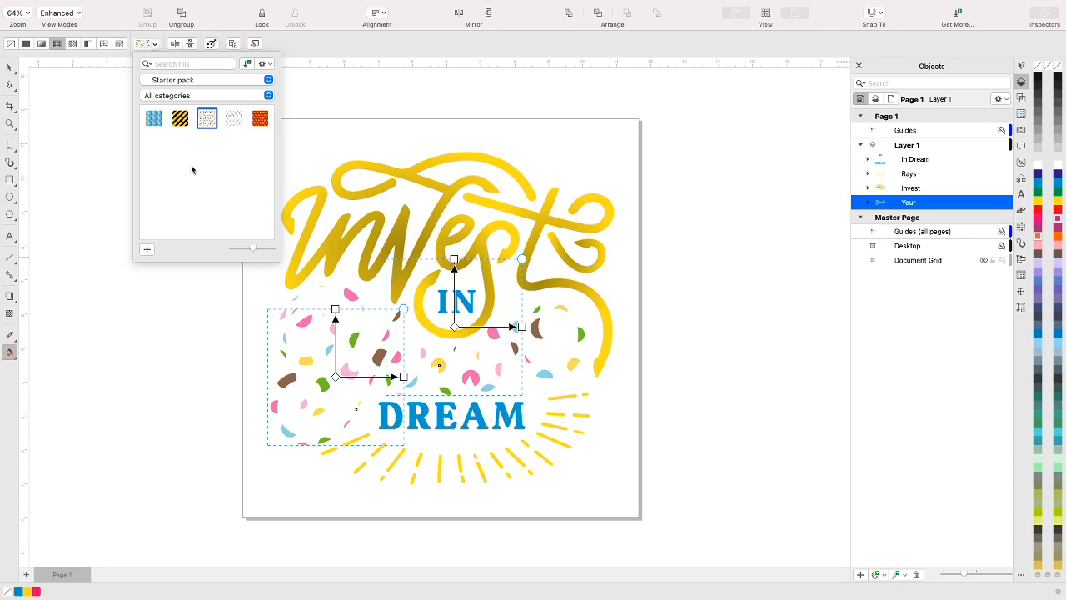
click(237, 119)
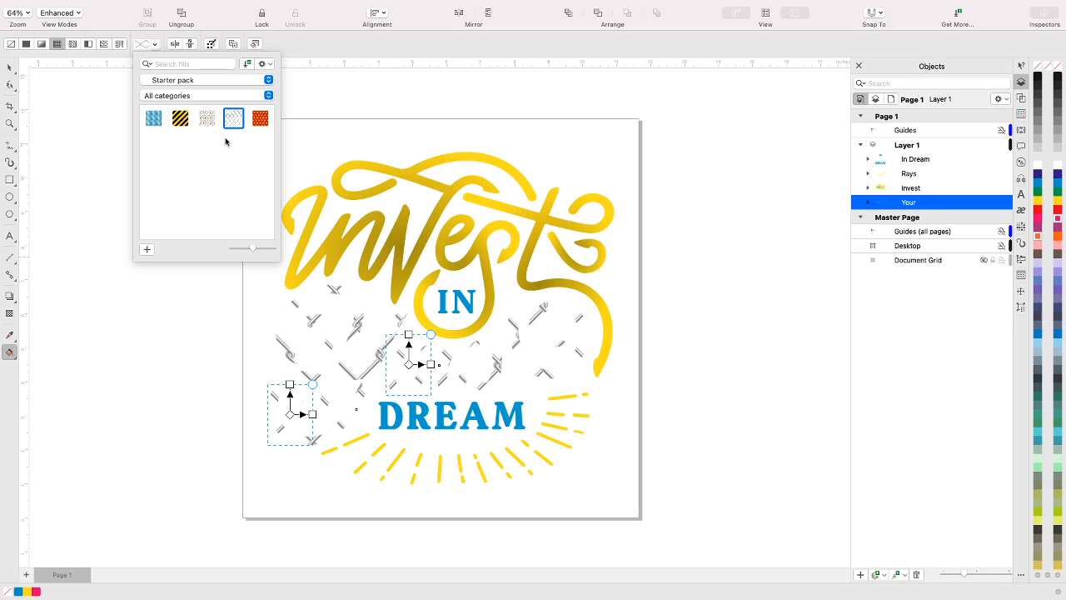
click(259, 121)
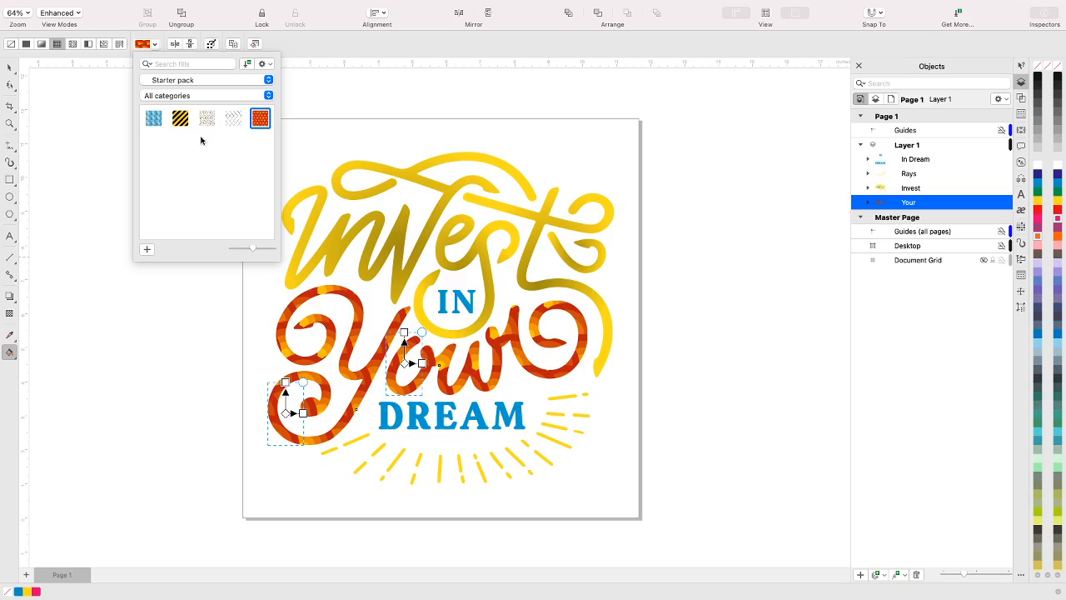
Review the available fill content sources and apply the blue Starter pack vector pattern to the Your group
click(268, 80)
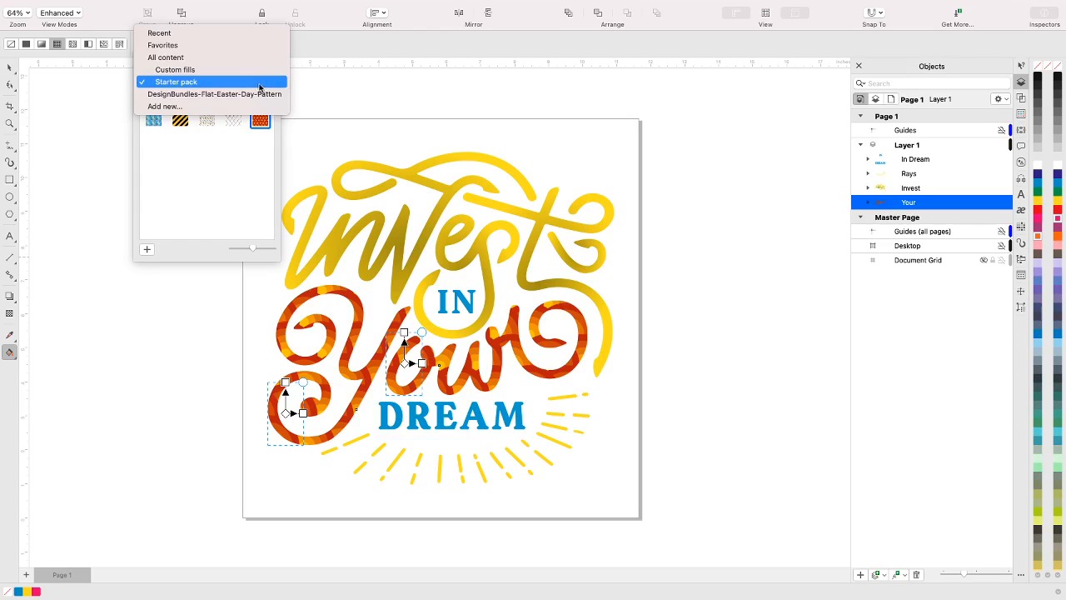
click(260, 82)
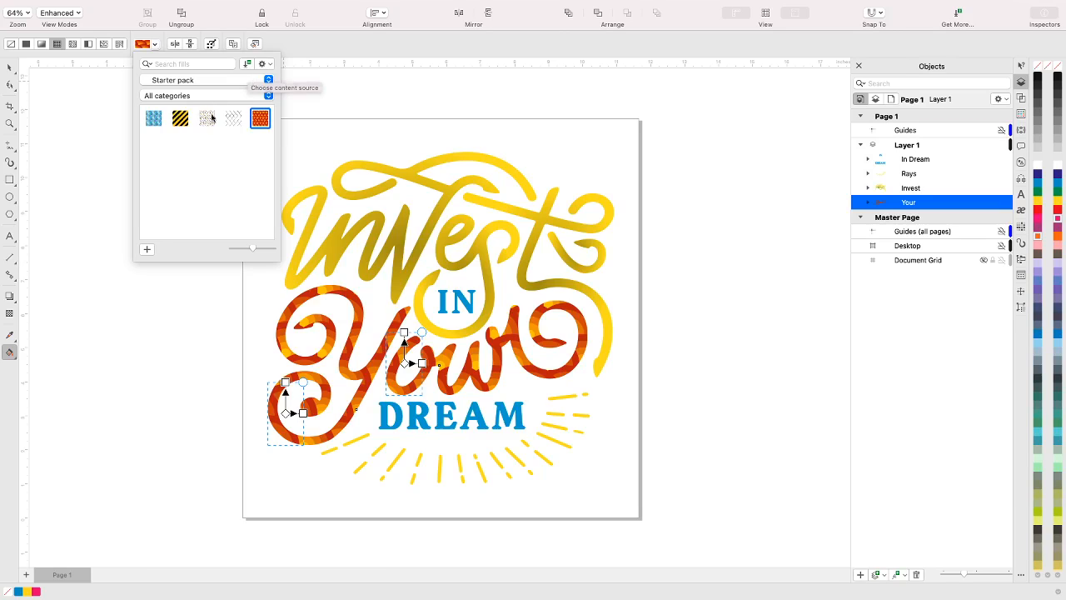
click(268, 79)
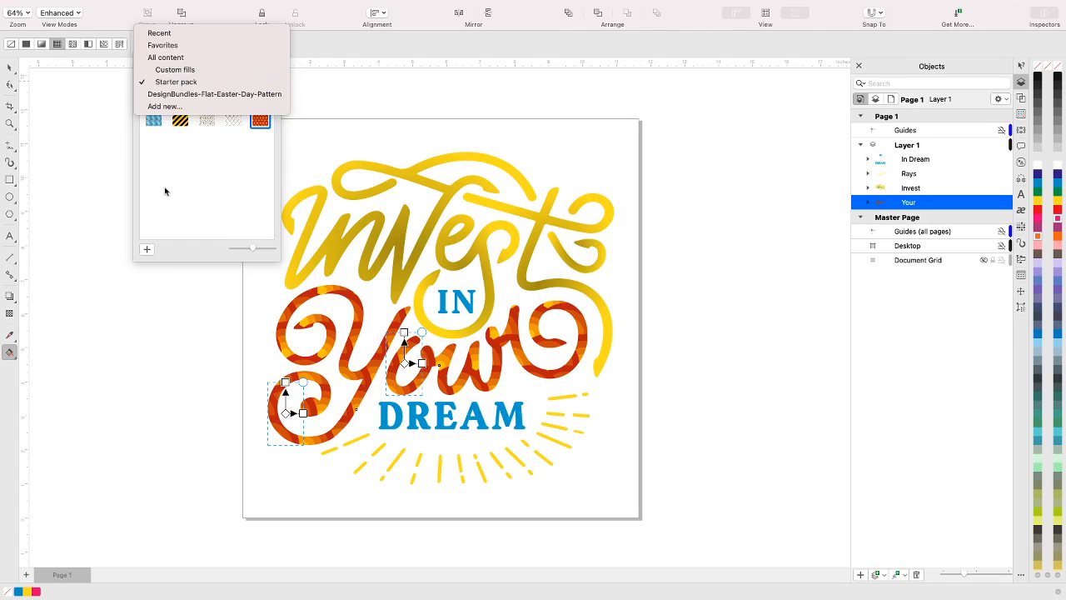
click(159, 137)
click(154, 119)
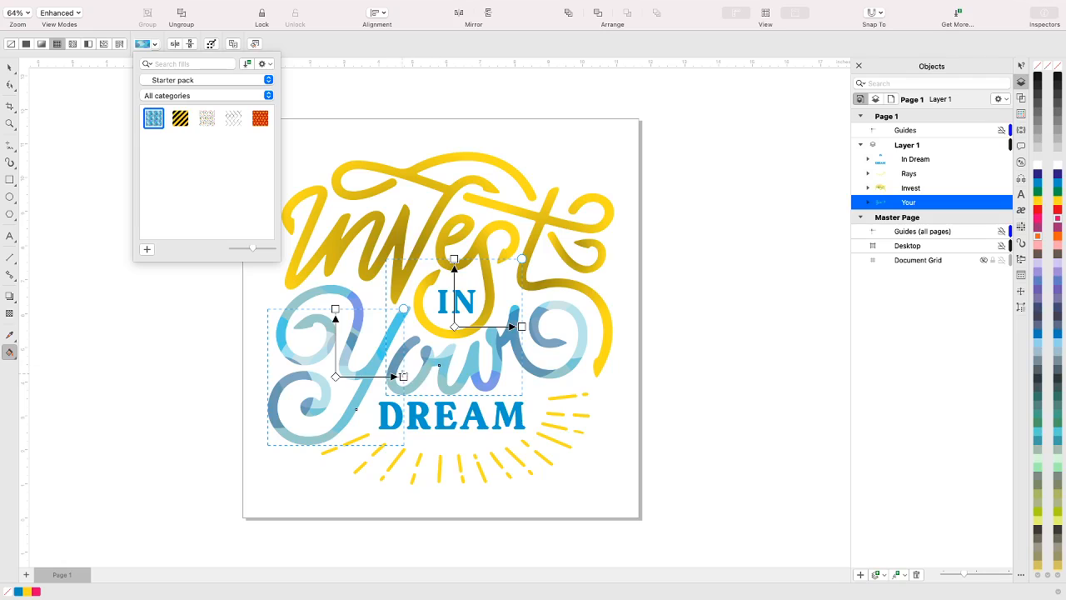
Shrink the blue pattern's tiles in width and height on both parts of the Your lettering
drag(403, 377, 367, 375)
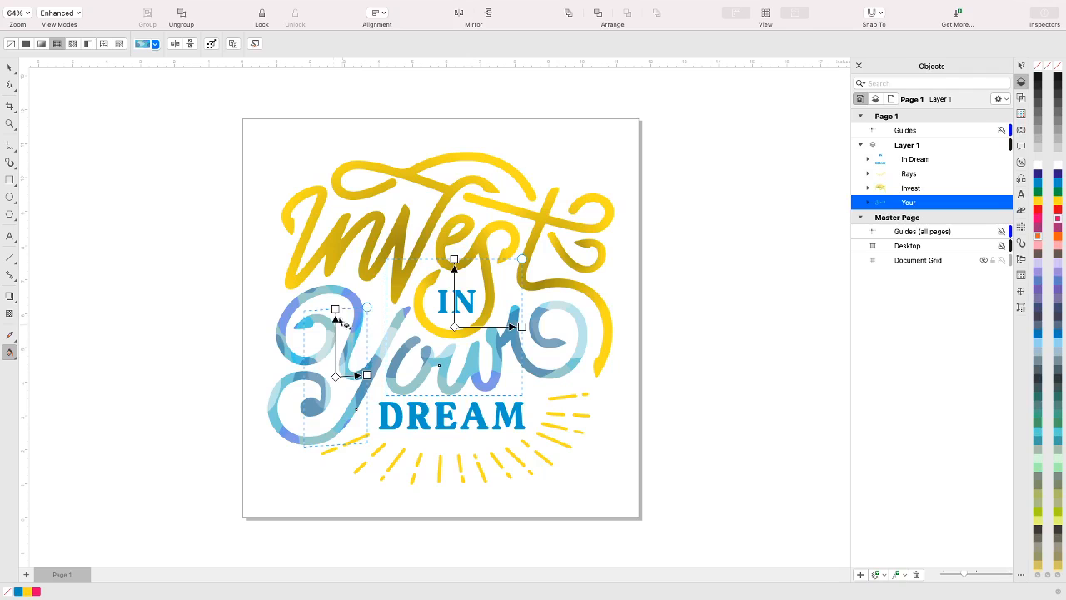
drag(335, 308, 334, 341)
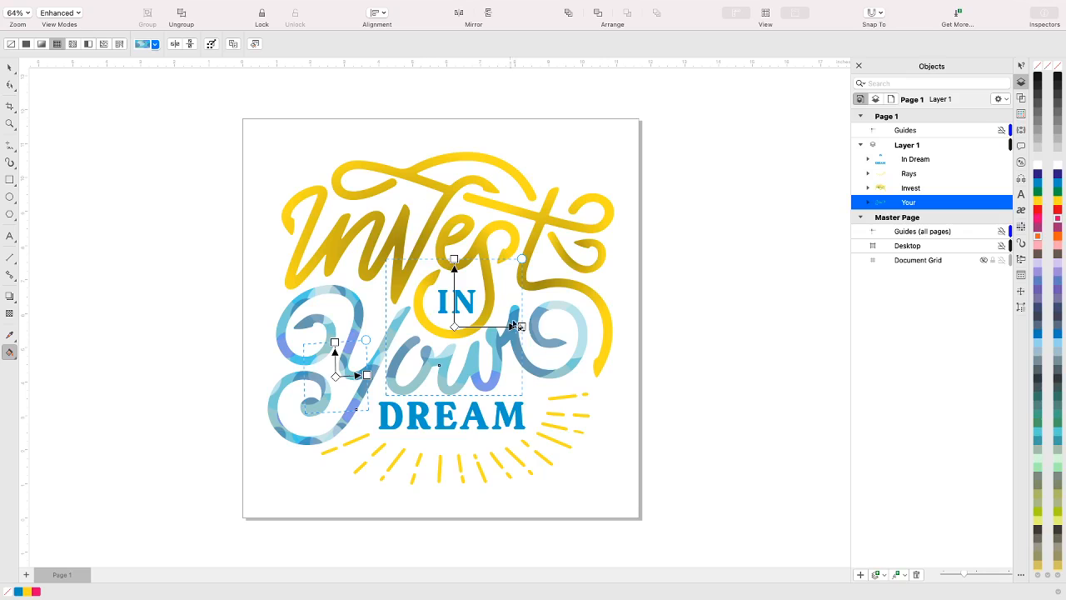
drag(521, 326, 494, 326)
drag(453, 259, 452, 294)
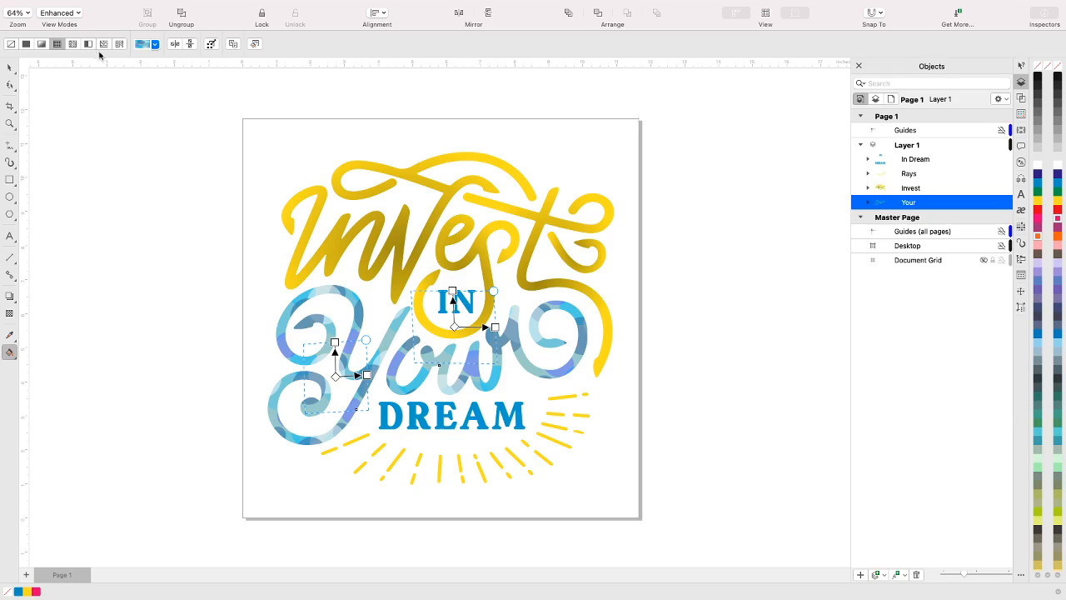
Give the Your group a bitmap pattern fill, try the grass and dark gray bitmaps, and switch the fill source to Custom fills
click(74, 44)
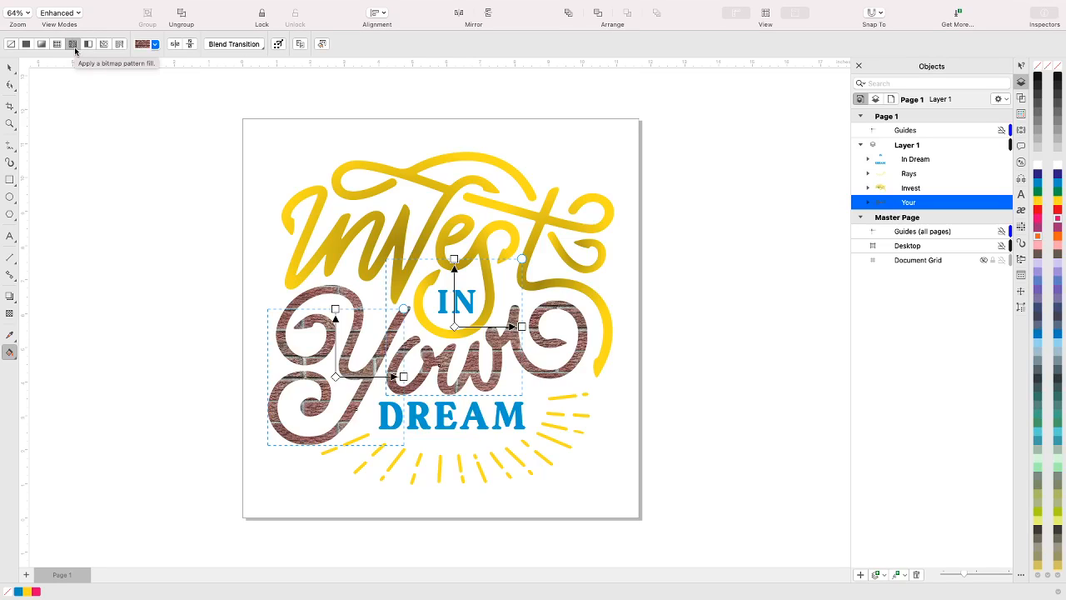
click(154, 44)
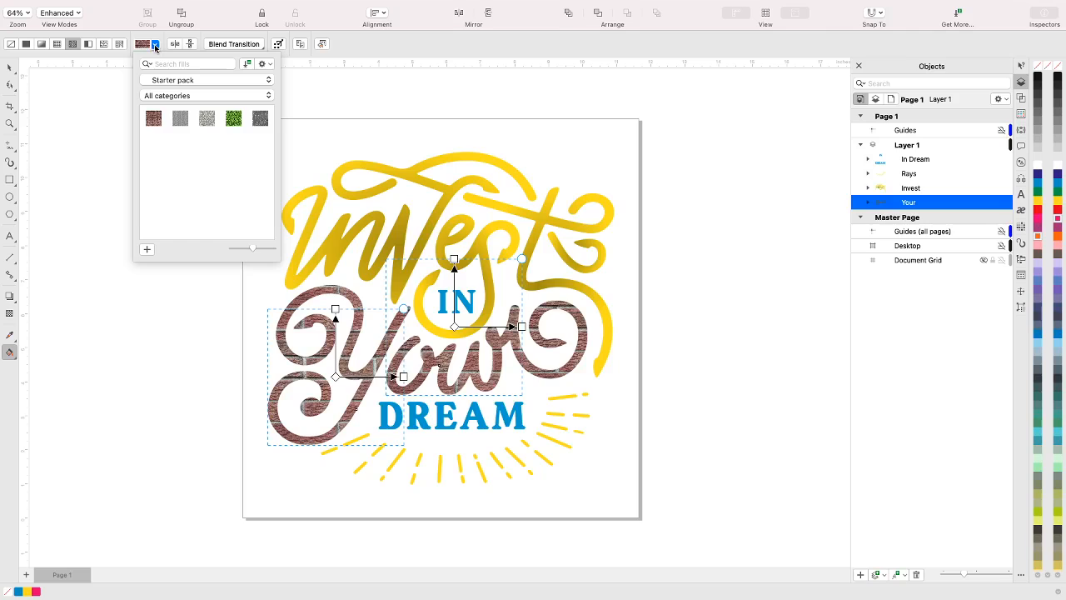
click(232, 124)
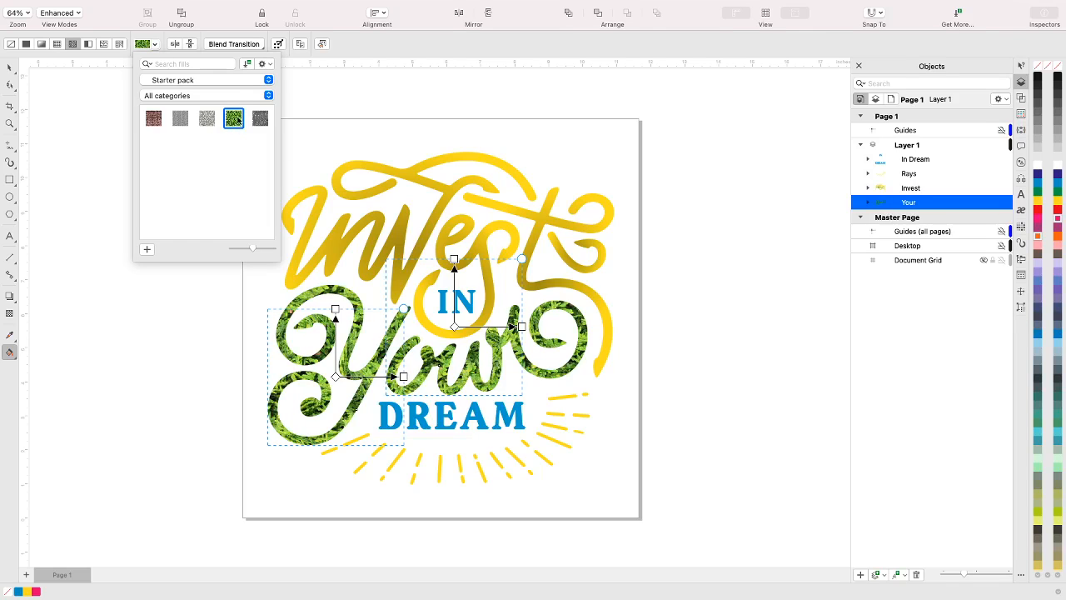
click(260, 119)
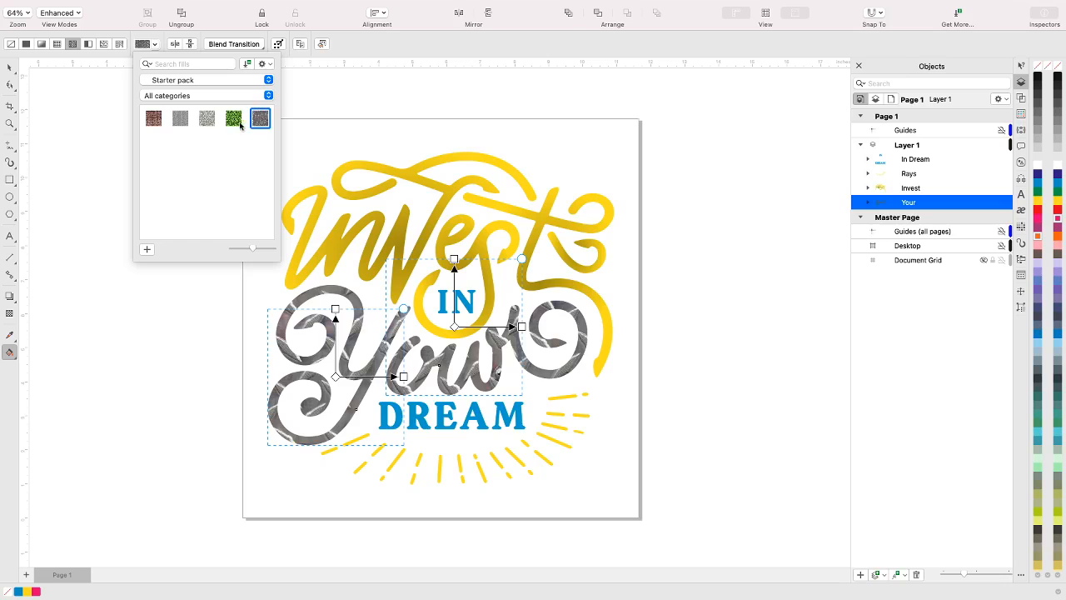
click(269, 80)
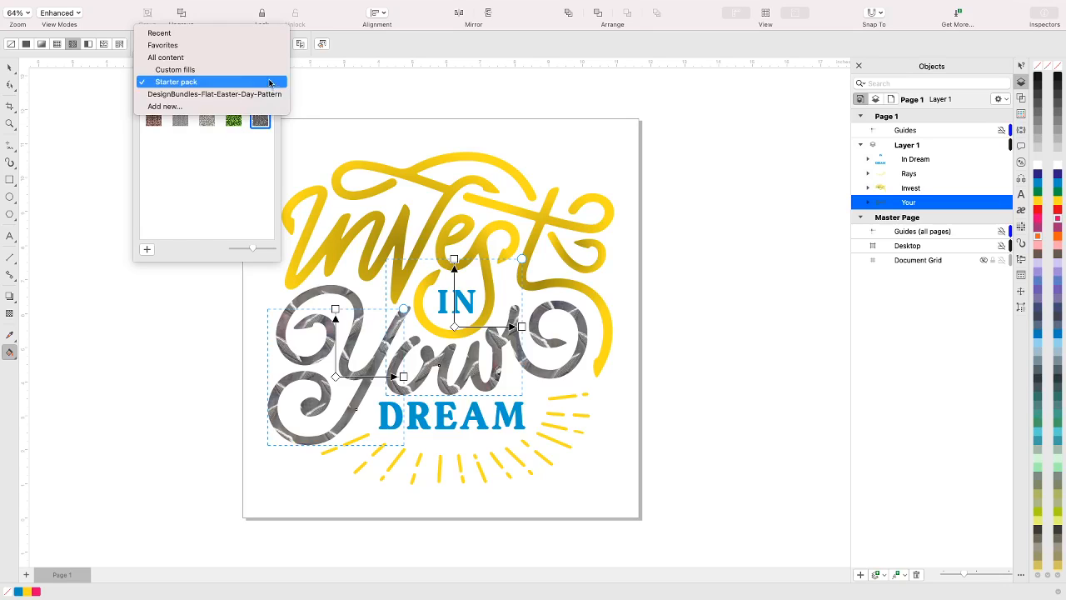
click(219, 70)
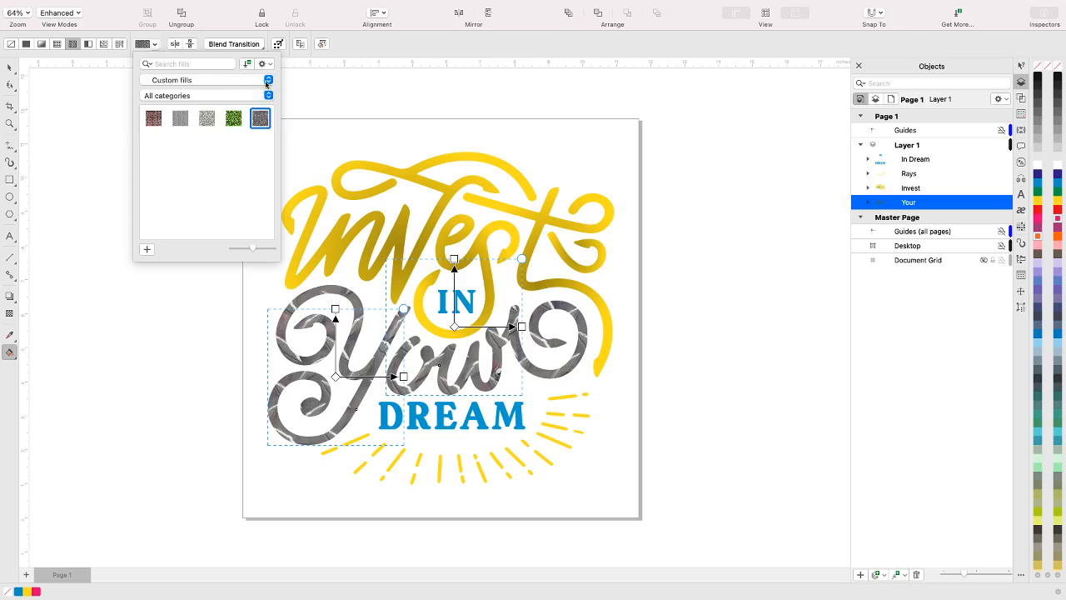
click(267, 81)
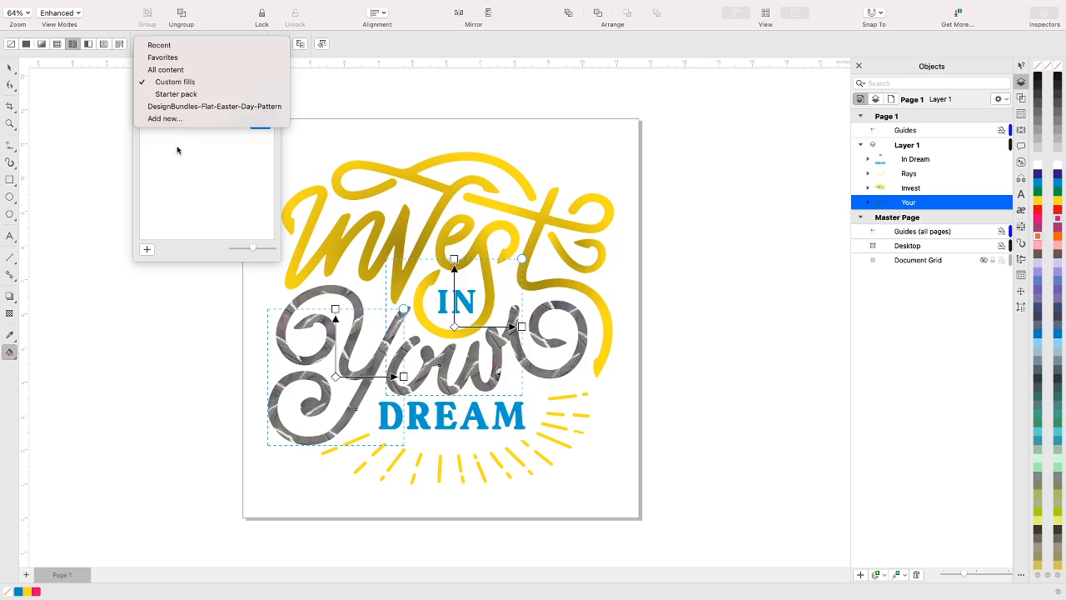
Switch the Your group back to a vector pattern fill
click(59, 48)
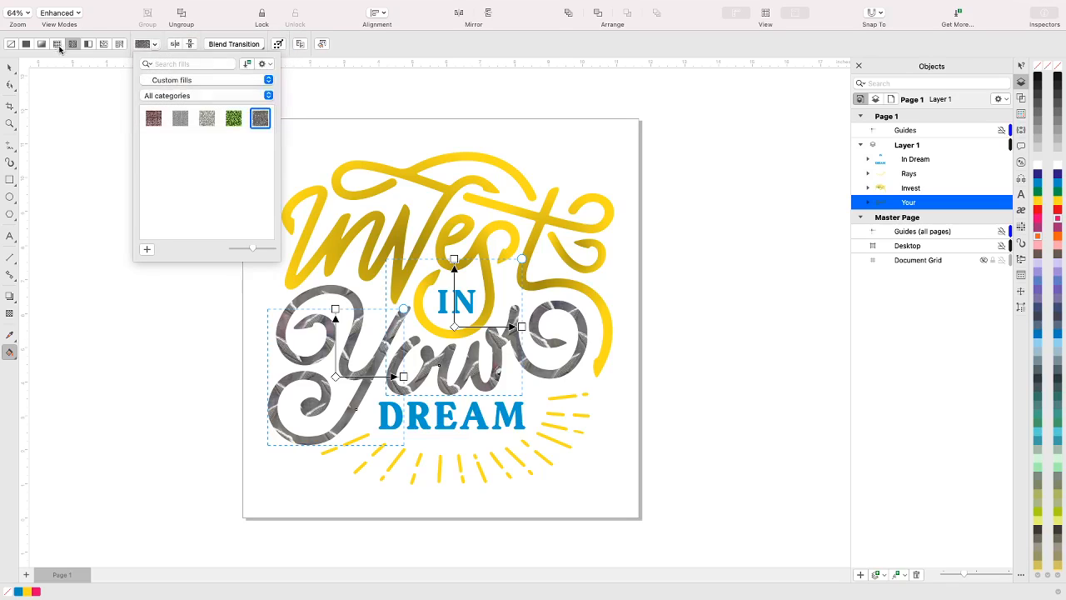
click(59, 47)
click(58, 45)
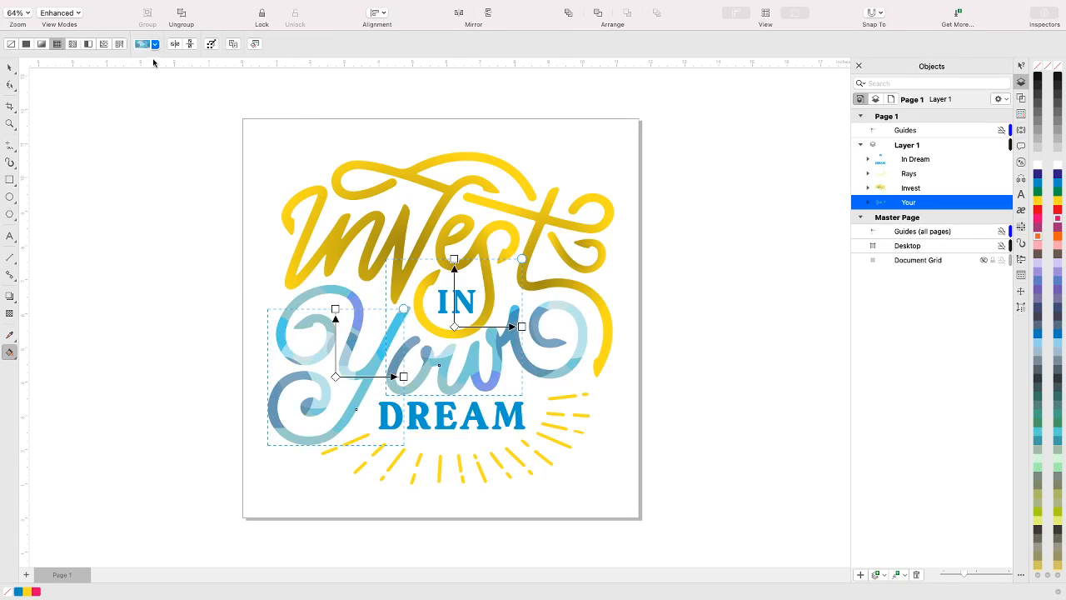
Apply a two-color pattern fill to the Your group and set its front color to blue from the CMYK Palette
click(89, 46)
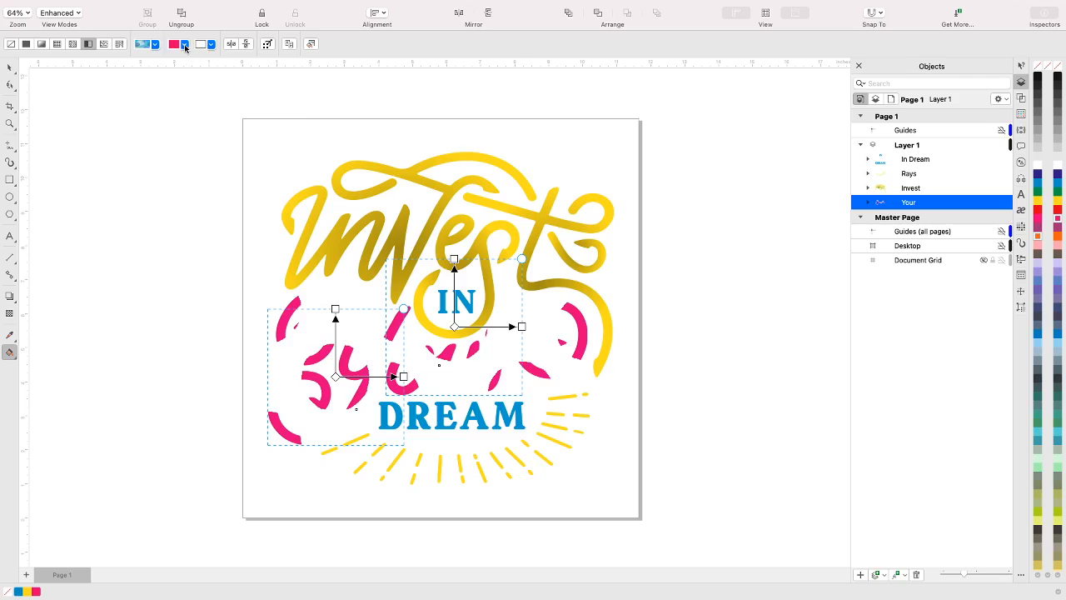
click(185, 45)
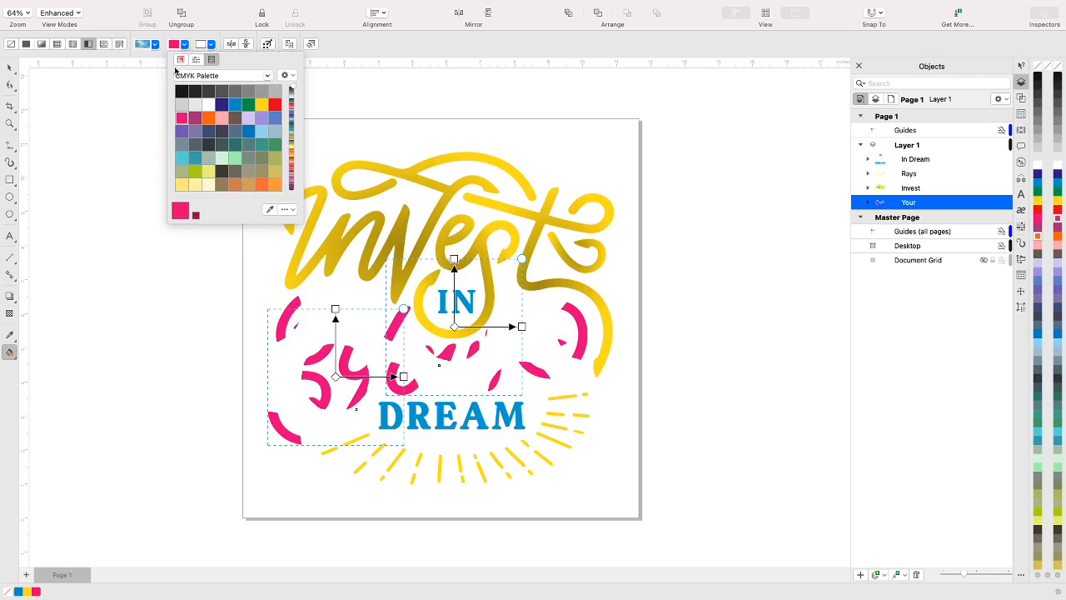
click(248, 132)
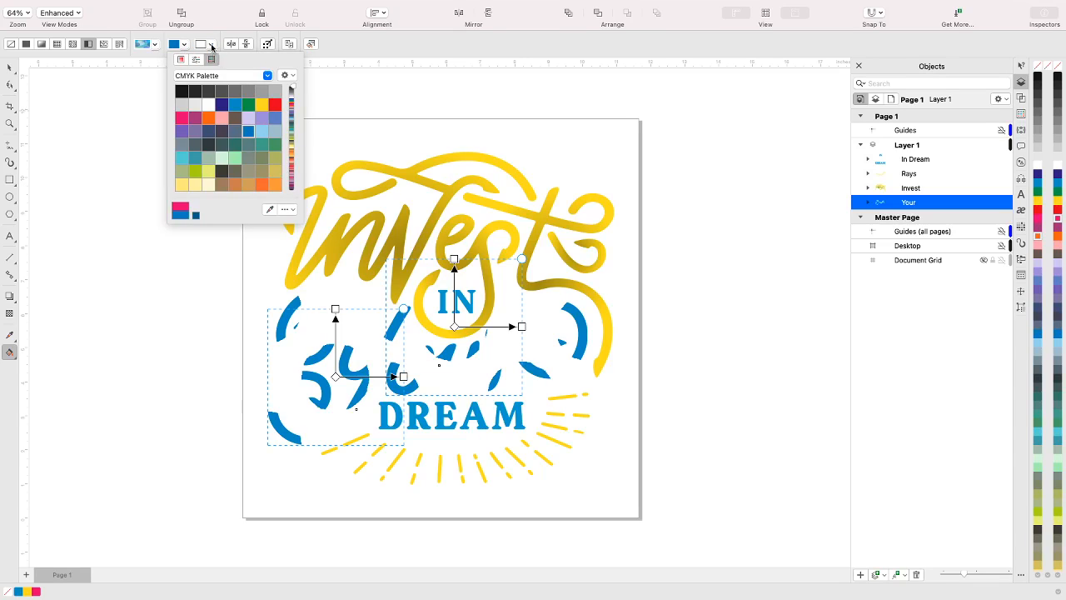
Set the two-color pattern's back color to light blue, RGB 52, 181, 255
click(212, 48)
click(212, 46)
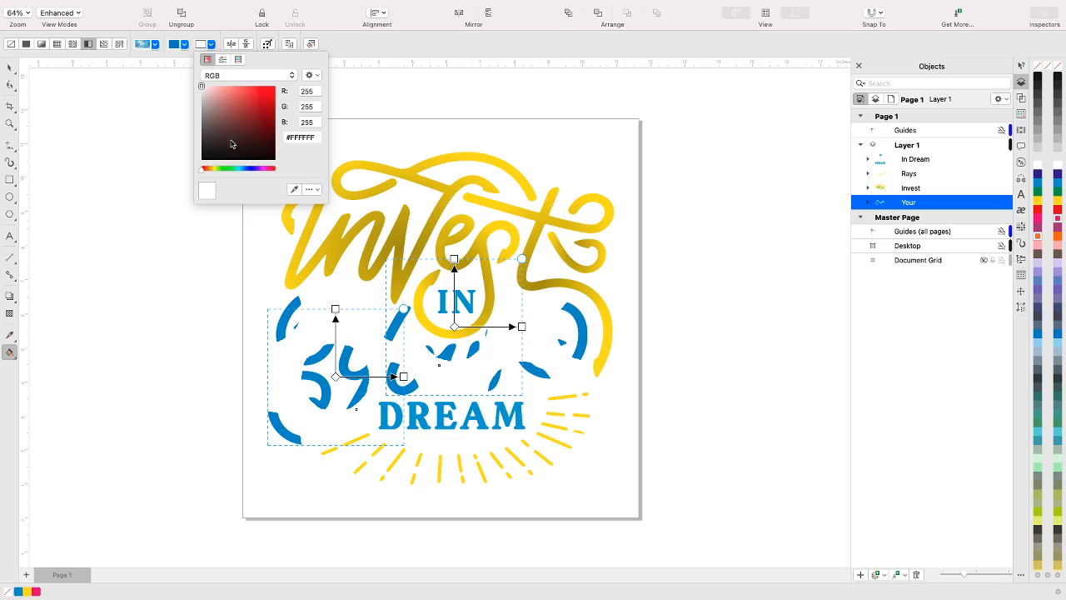
click(238, 61)
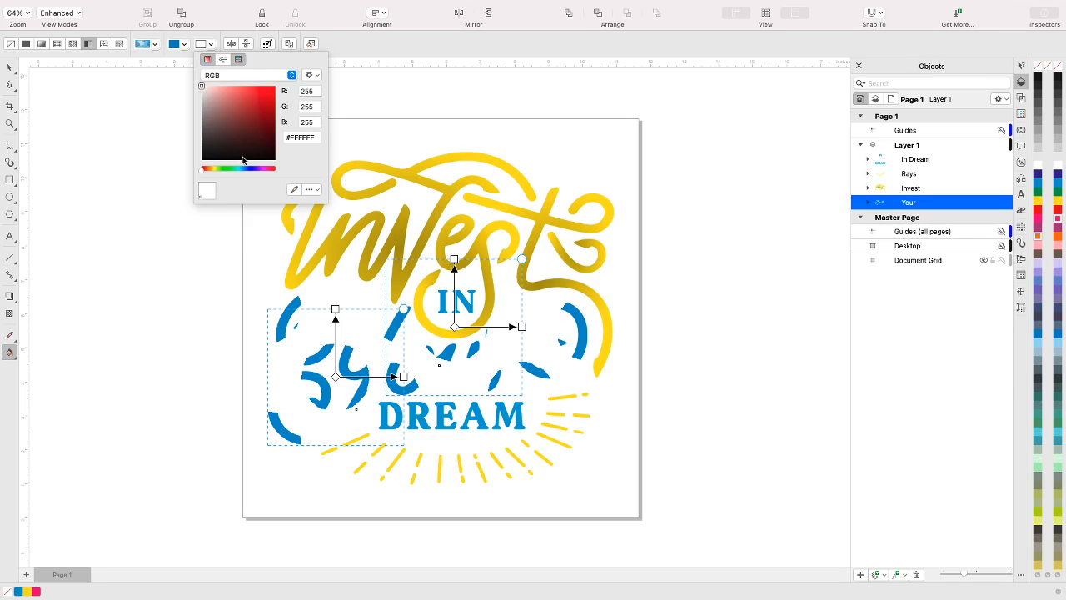
click(223, 61)
drag(280, 95, 231, 91)
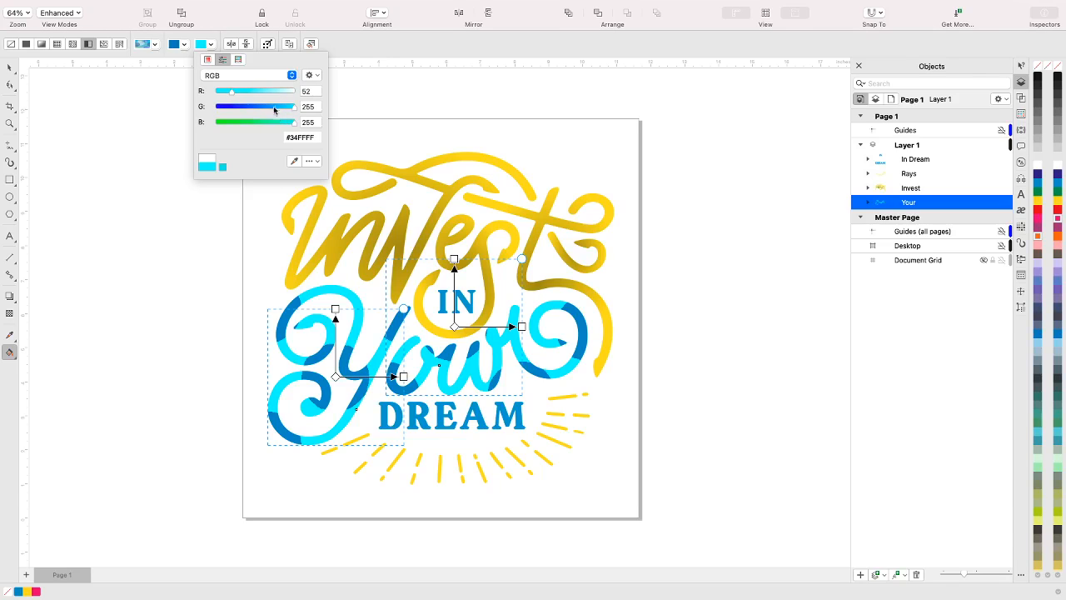
click(274, 106)
drag(274, 111, 271, 108)
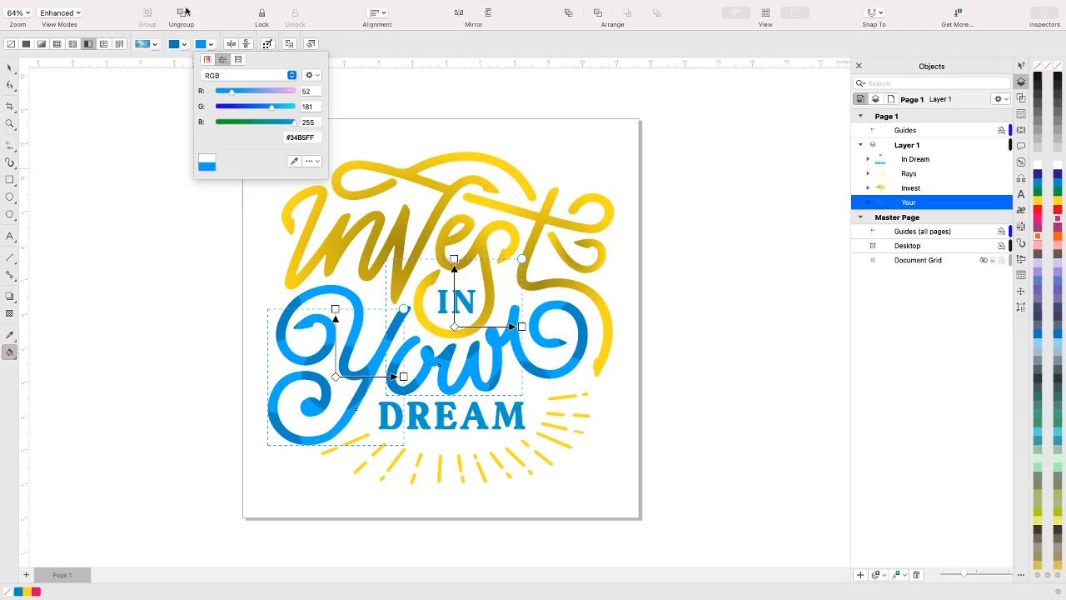
Replace the Your group's two-color pattern with a texture fill, using the blue rippled-water texture from Samples
click(155, 47)
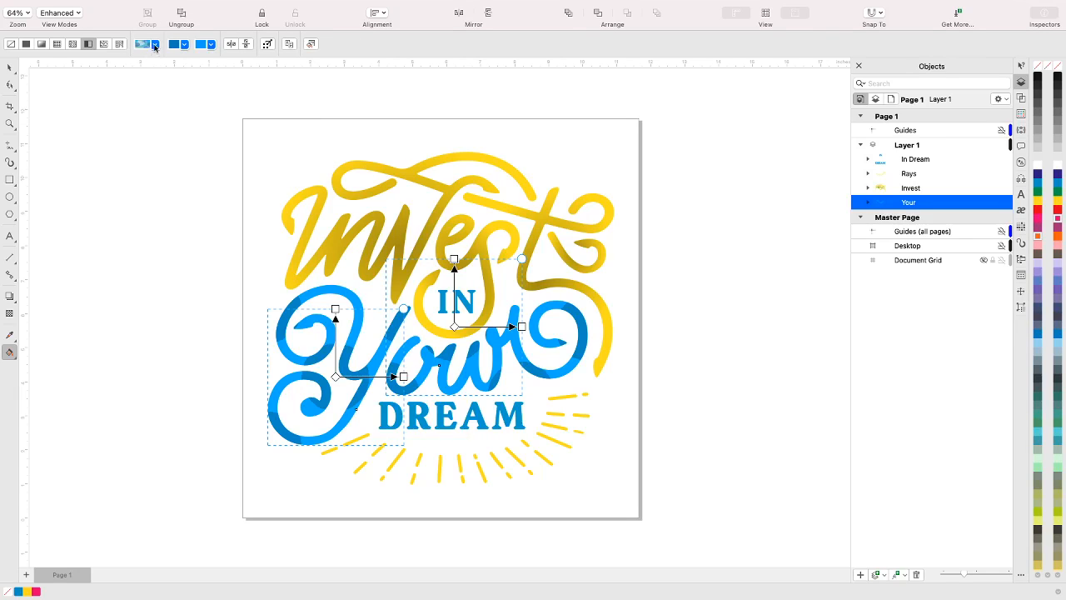
click(155, 45)
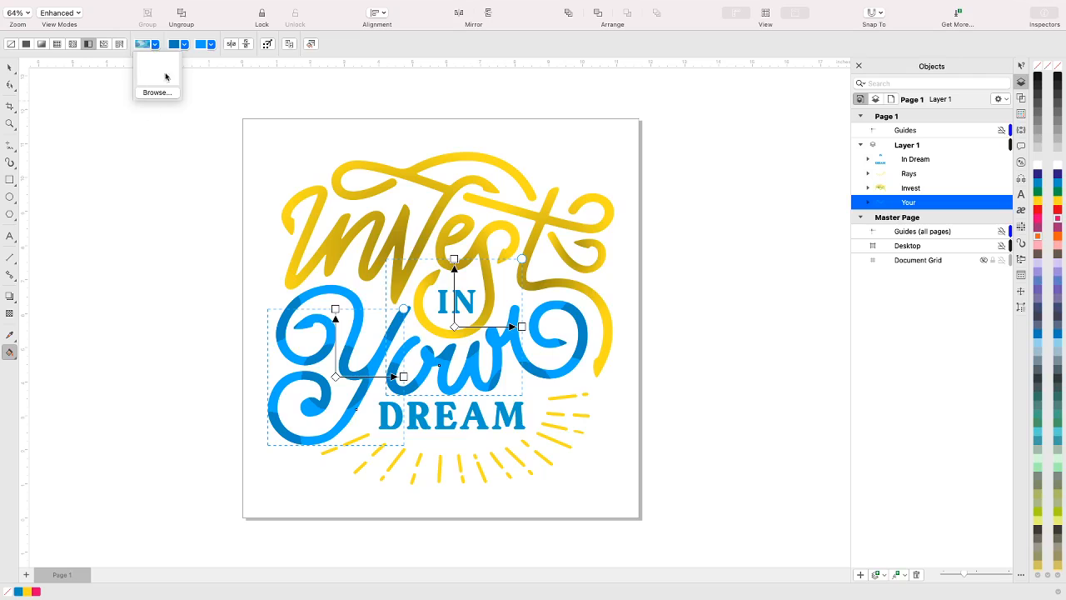
click(103, 46)
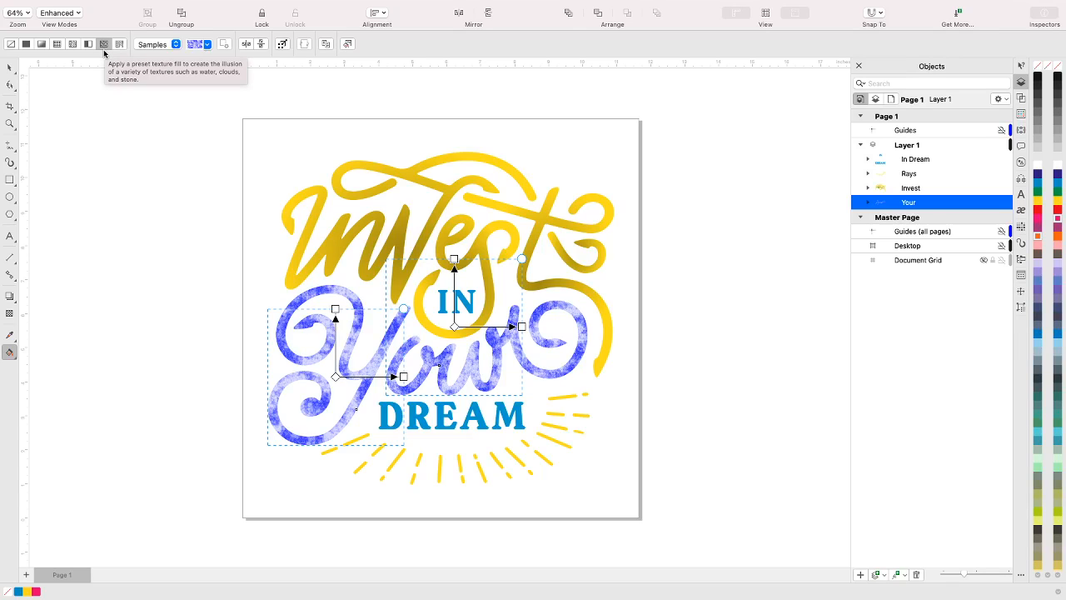
click(207, 46)
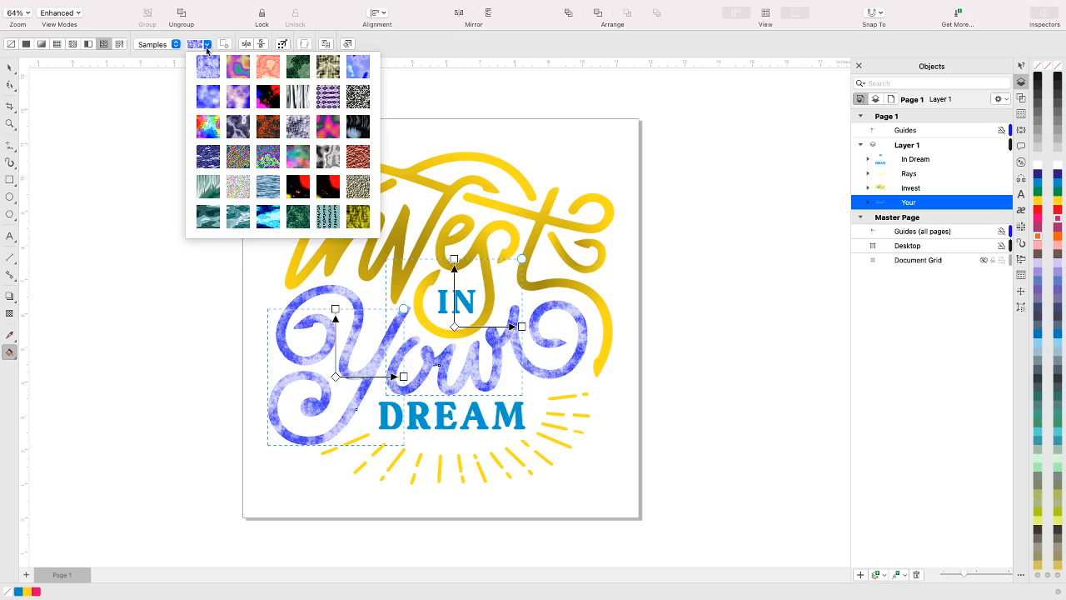
click(270, 195)
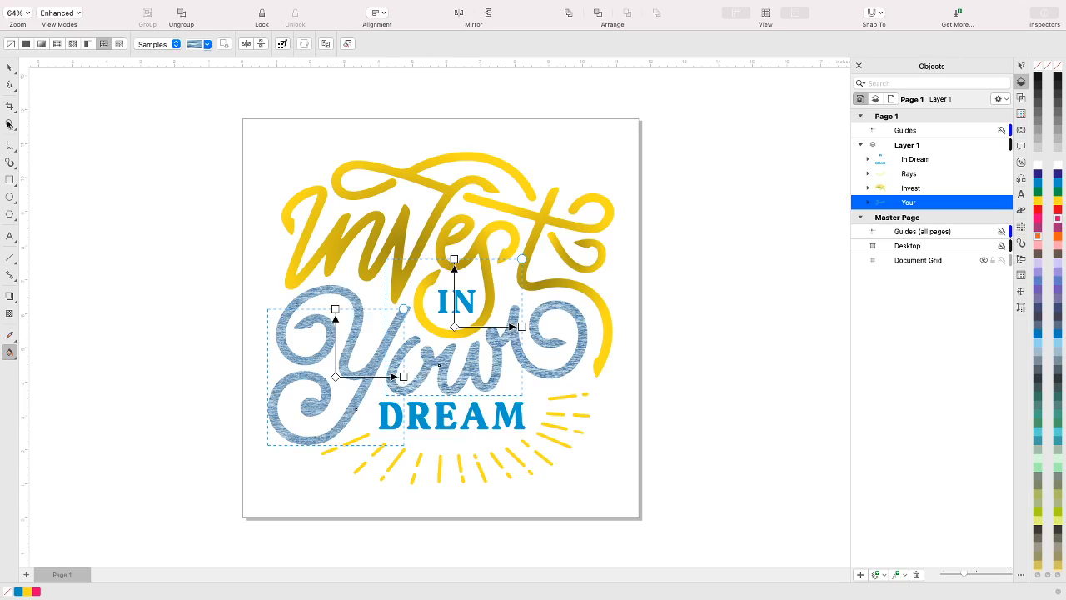
Recolor the In Dream group with the Sea Green palette color, then deselect it
click(10, 67)
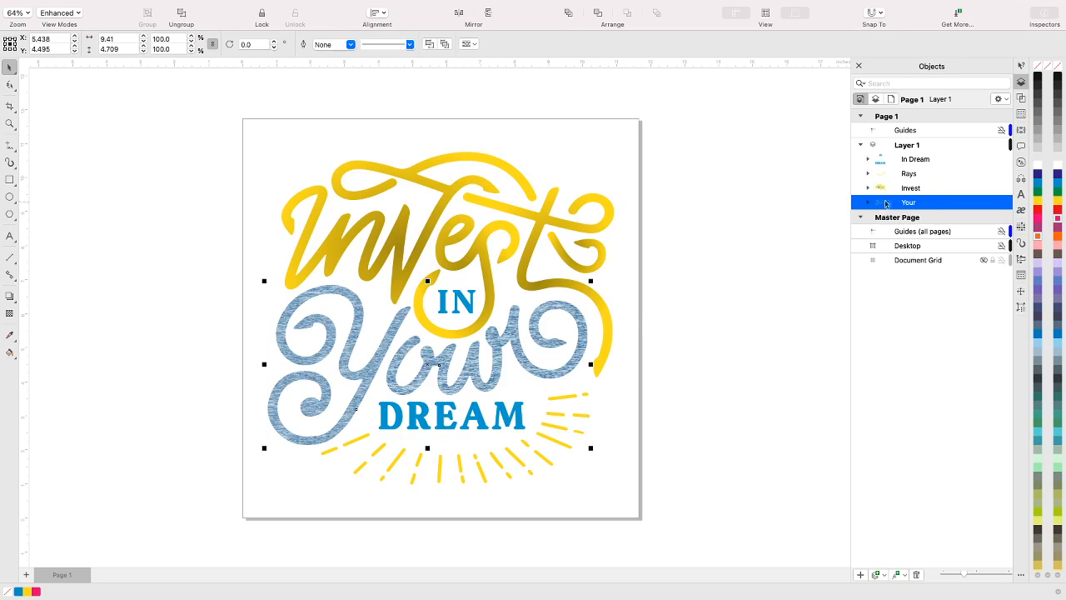
click(915, 161)
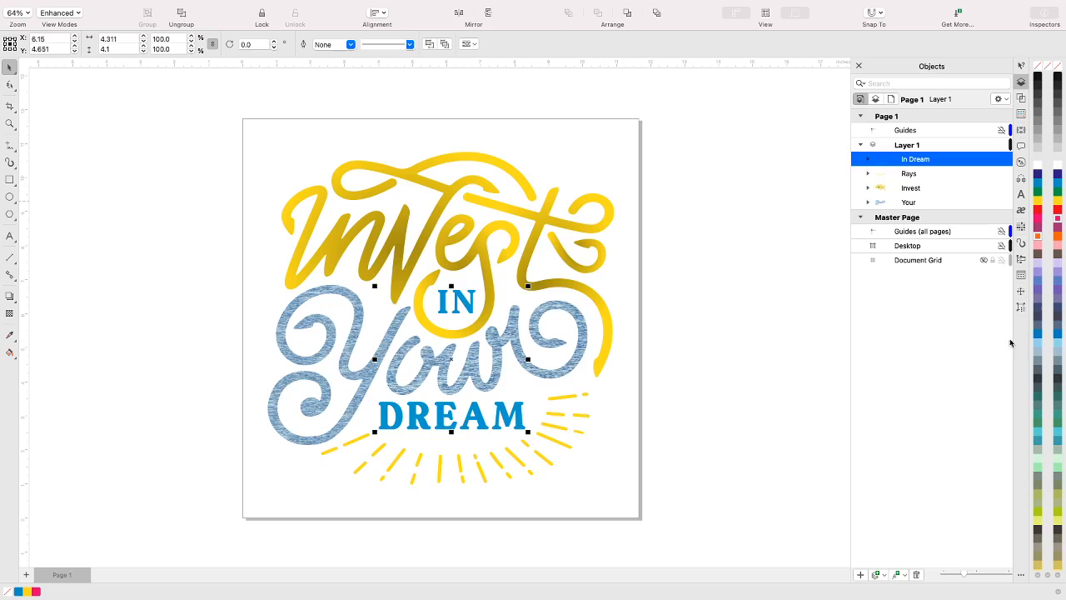
click(1058, 336)
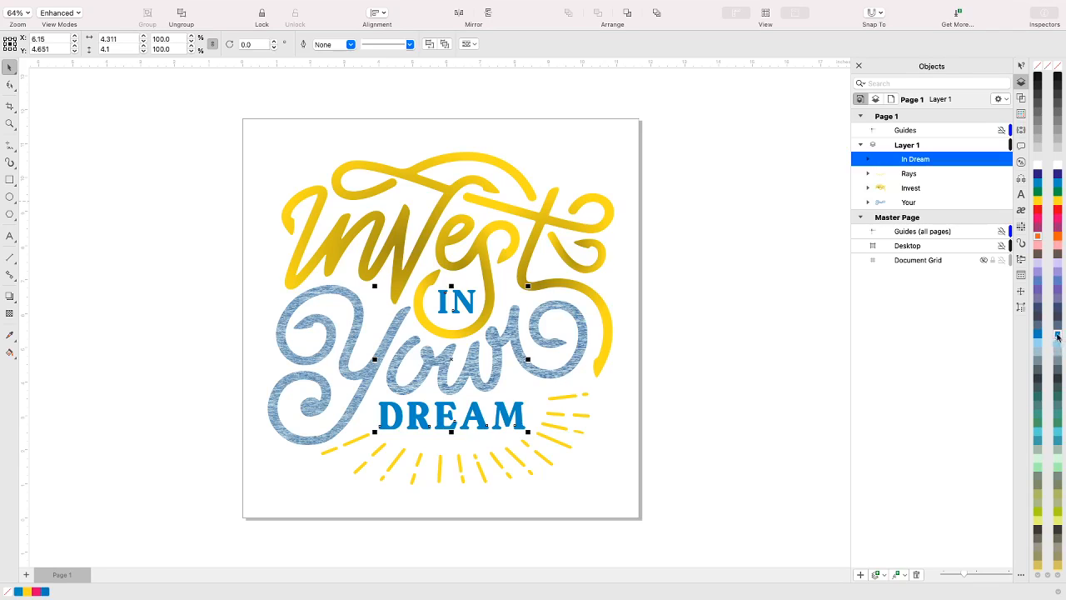
double_click(1041, 439)
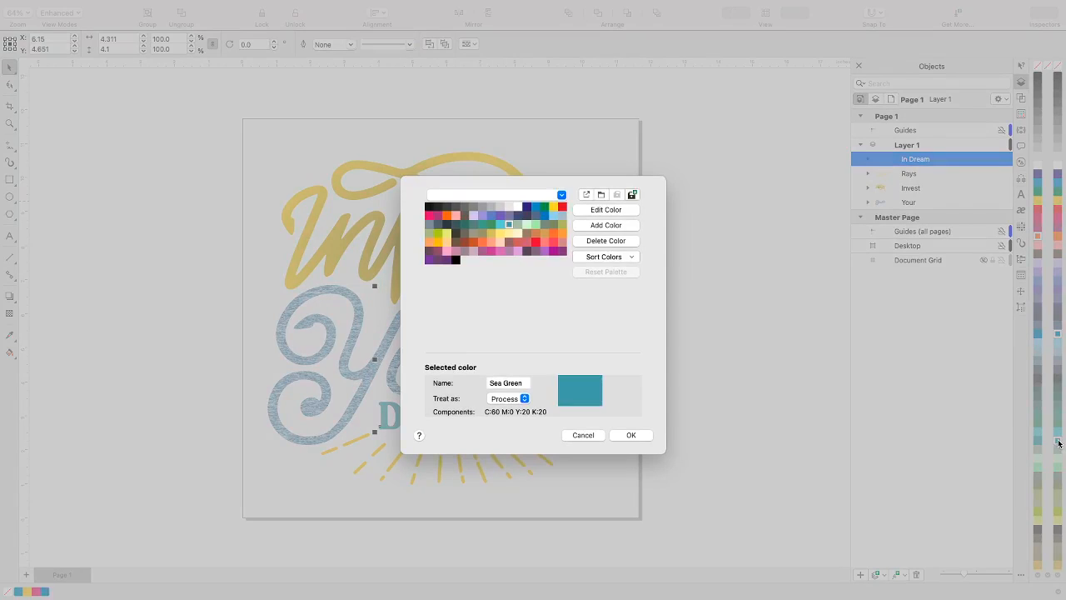
click(631, 435)
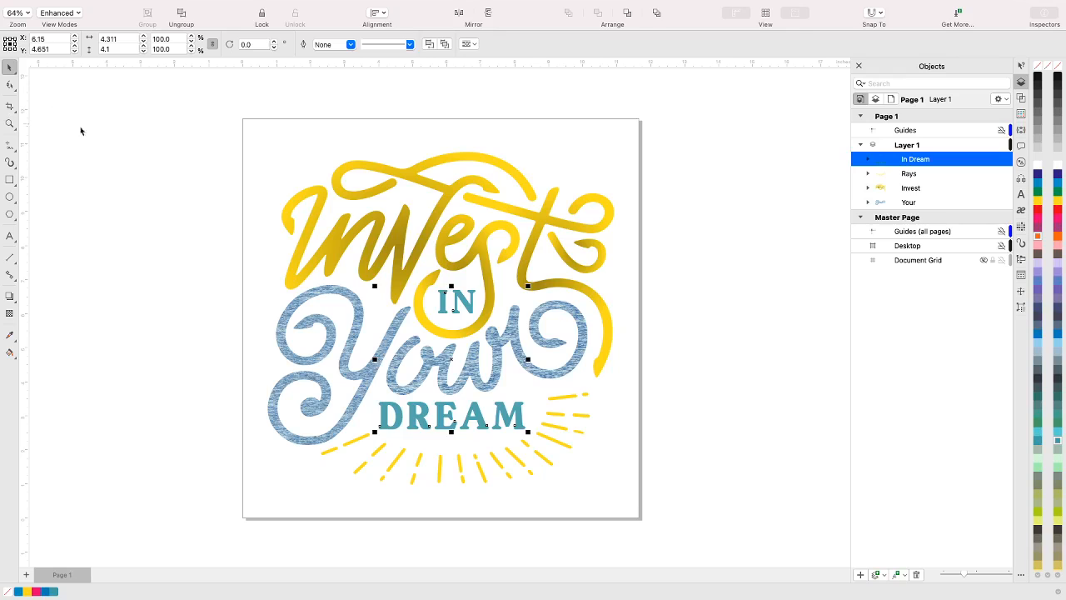
click(80, 178)
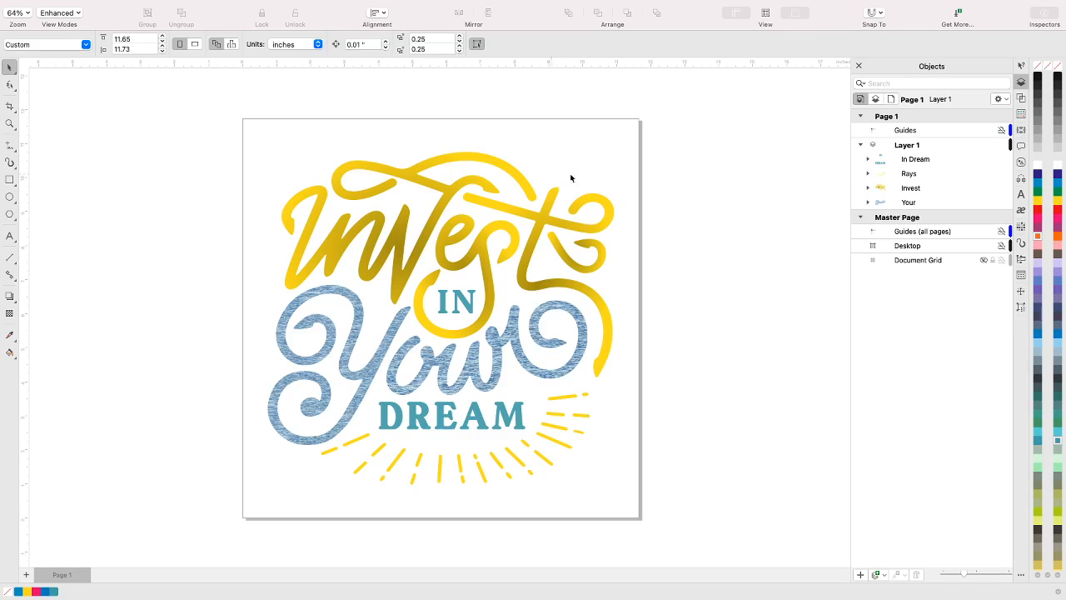
Expand the Rays group and select several of its curves individually to examine which rays they are in the artwork
click(872, 177)
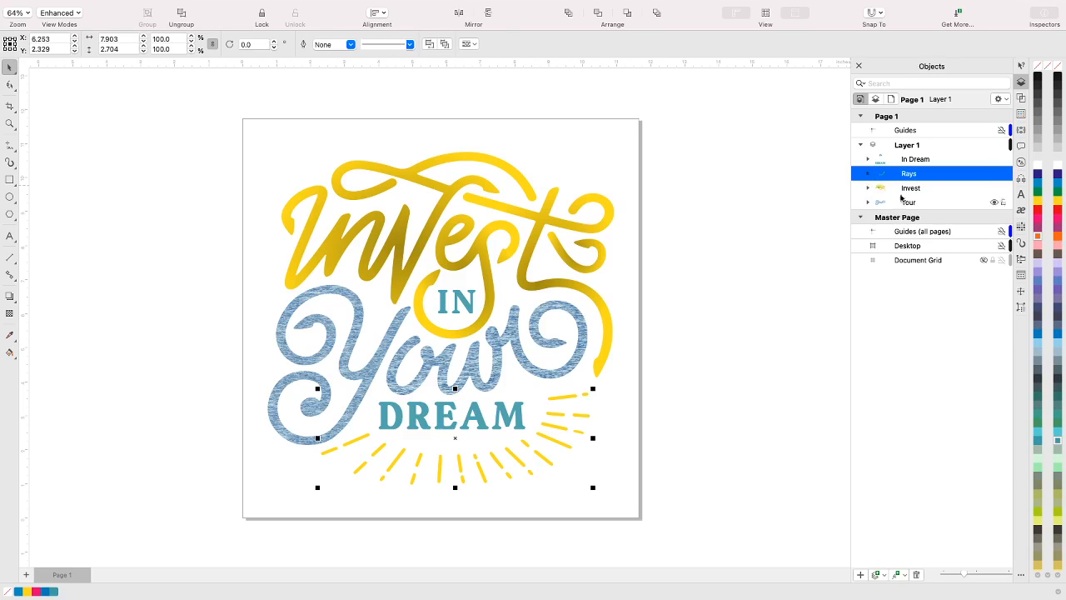
click(869, 175)
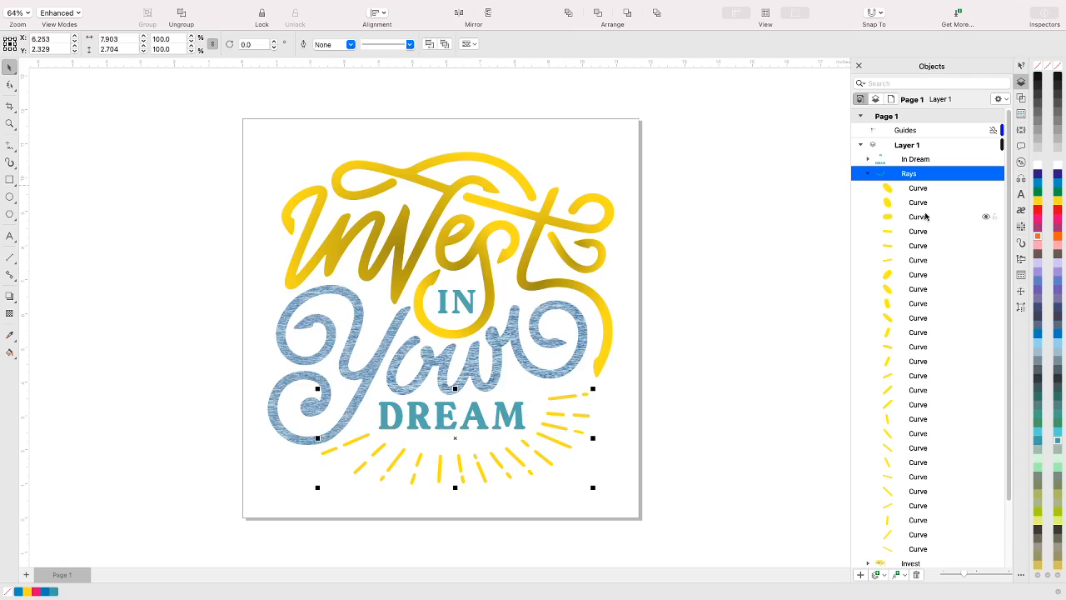
click(920, 219)
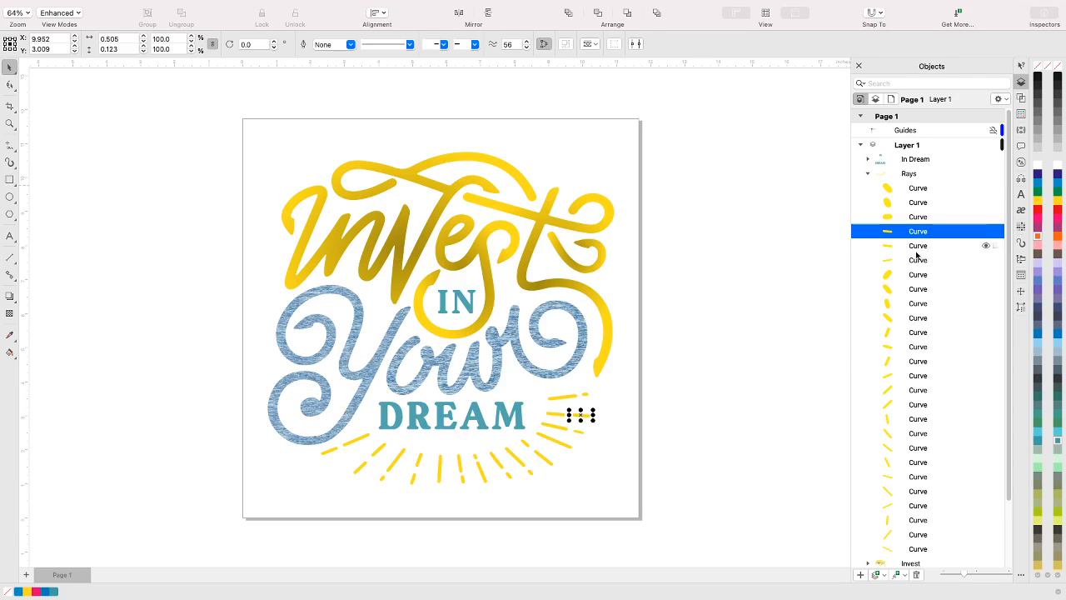
click(918, 246)
click(917, 261)
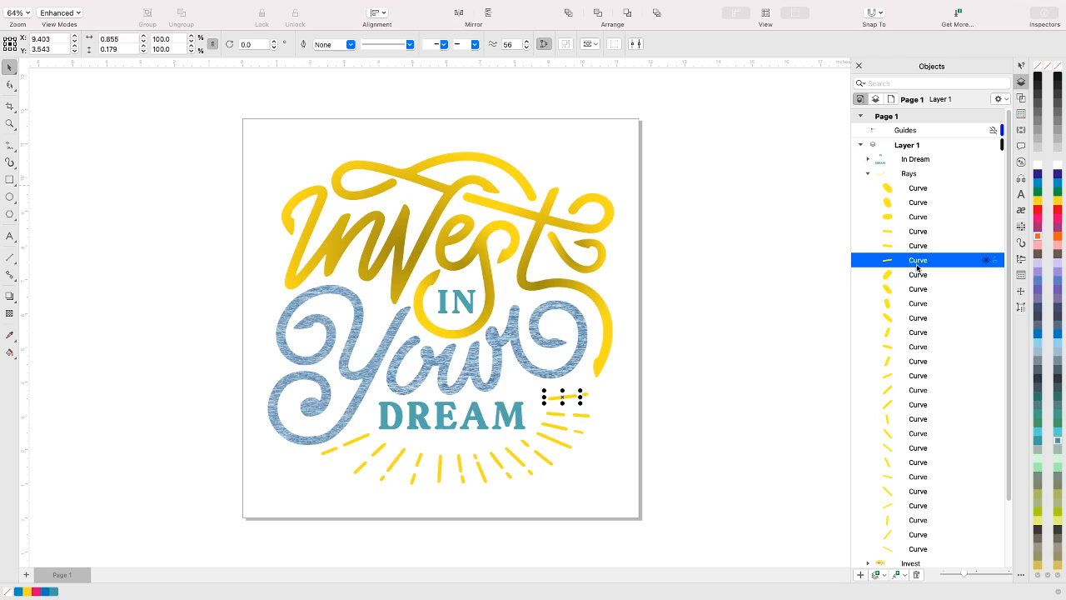
click(917, 276)
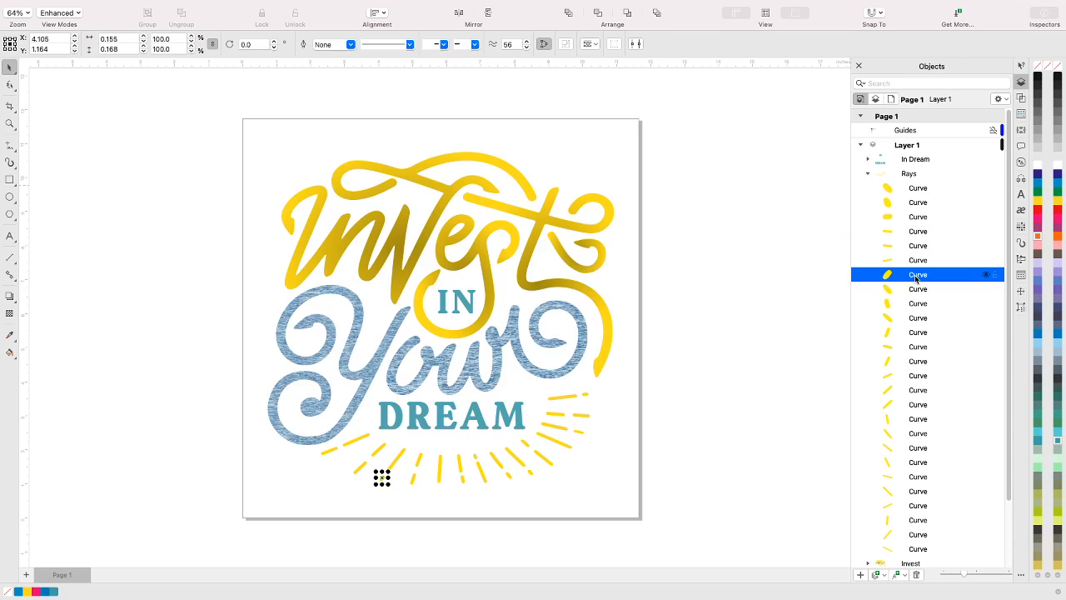
click(908, 173)
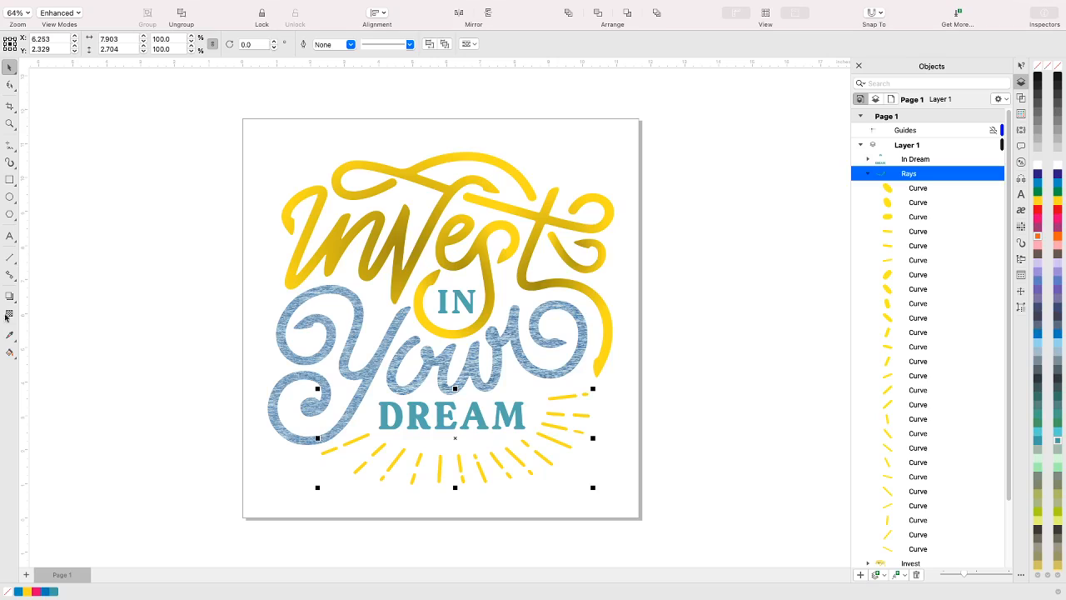
click(10, 352)
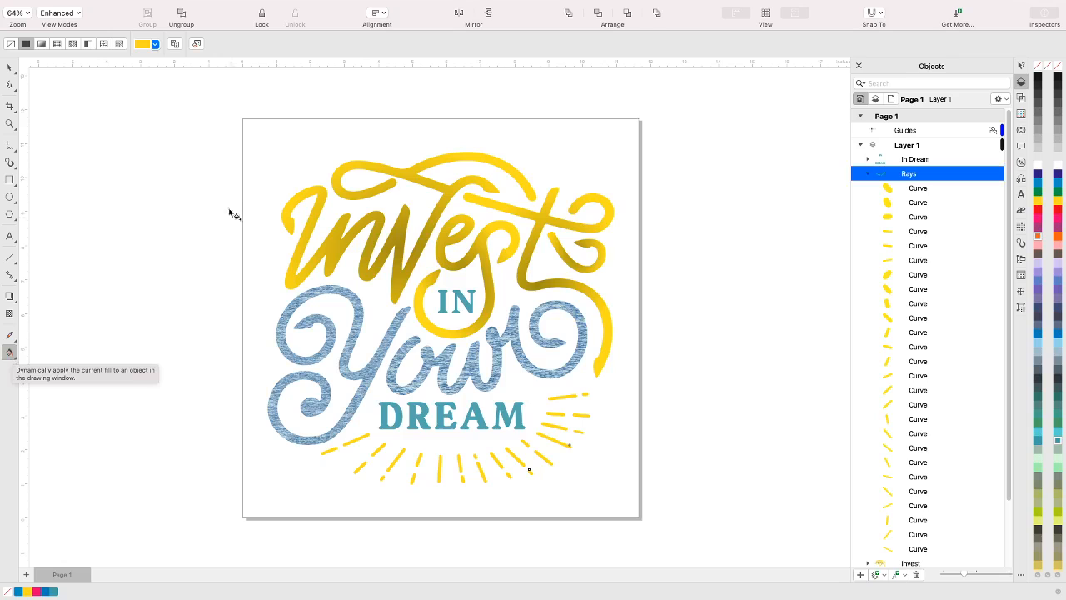
click(15, 361)
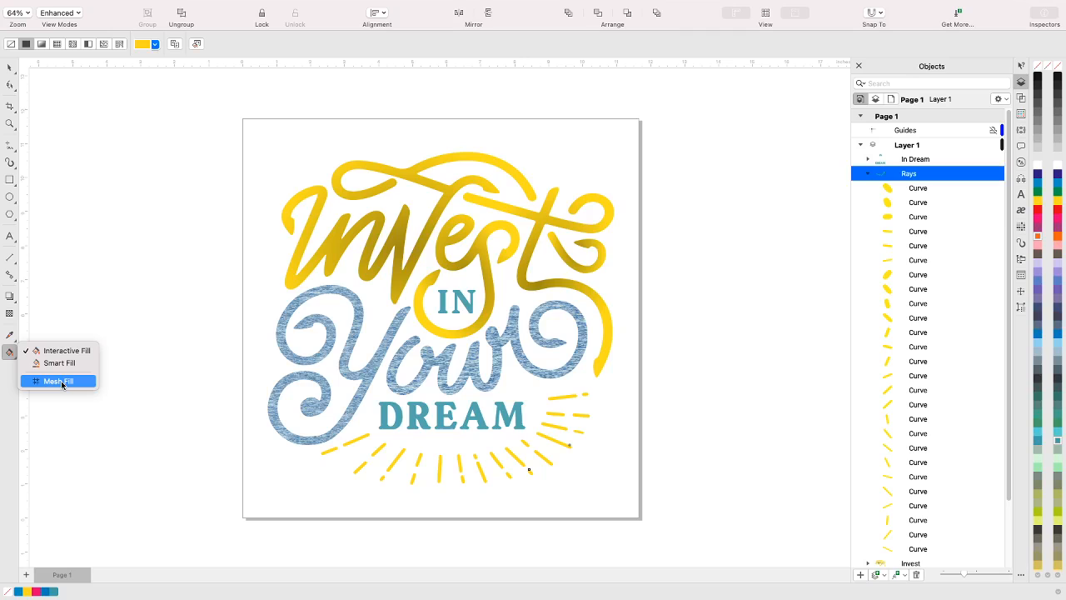
click(107, 373)
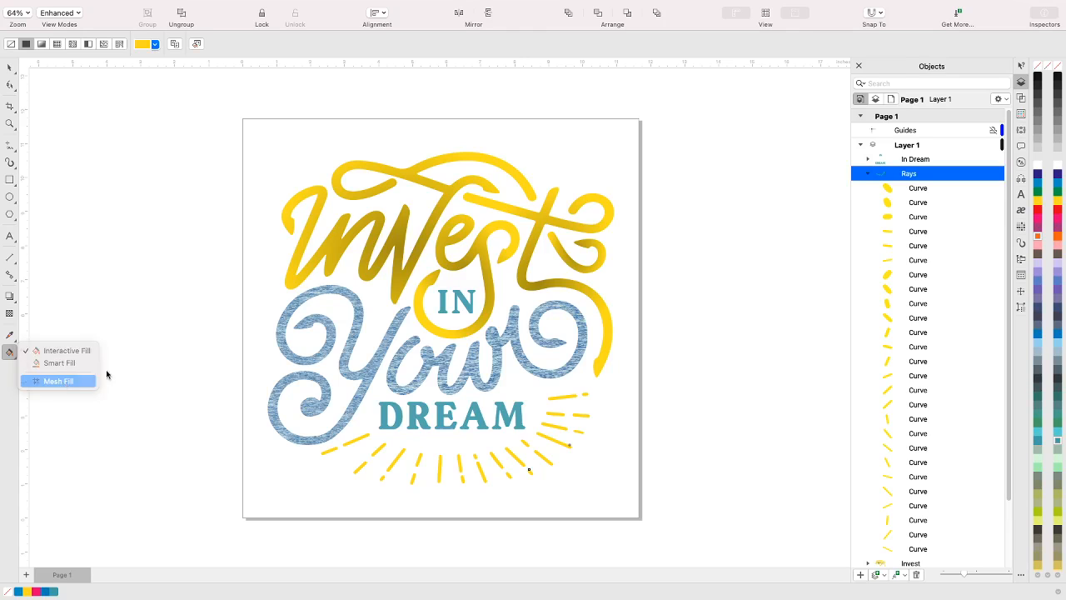
click(224, 444)
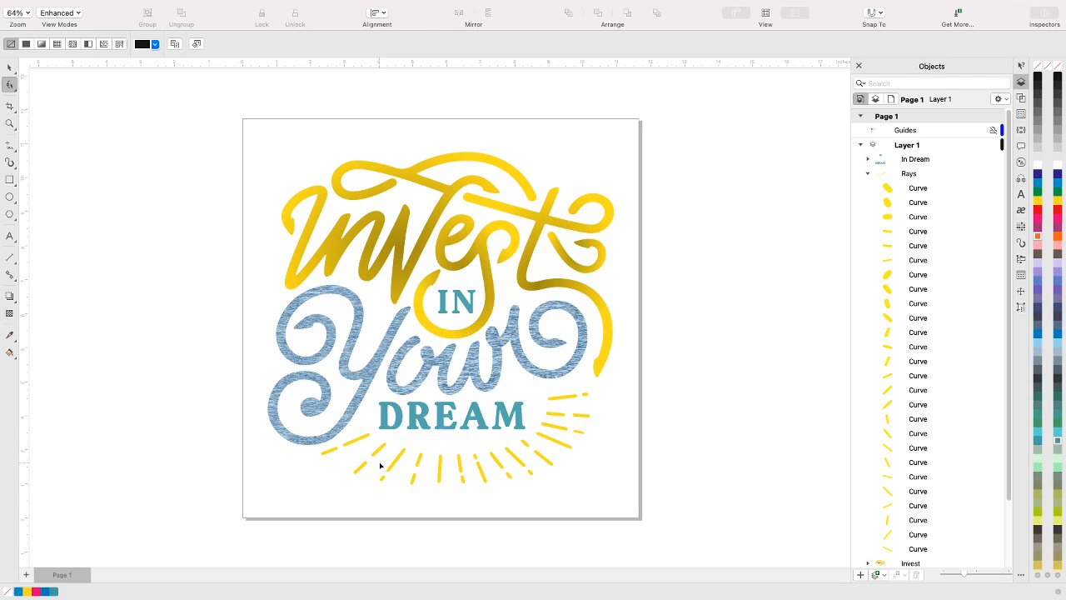
click(10, 354)
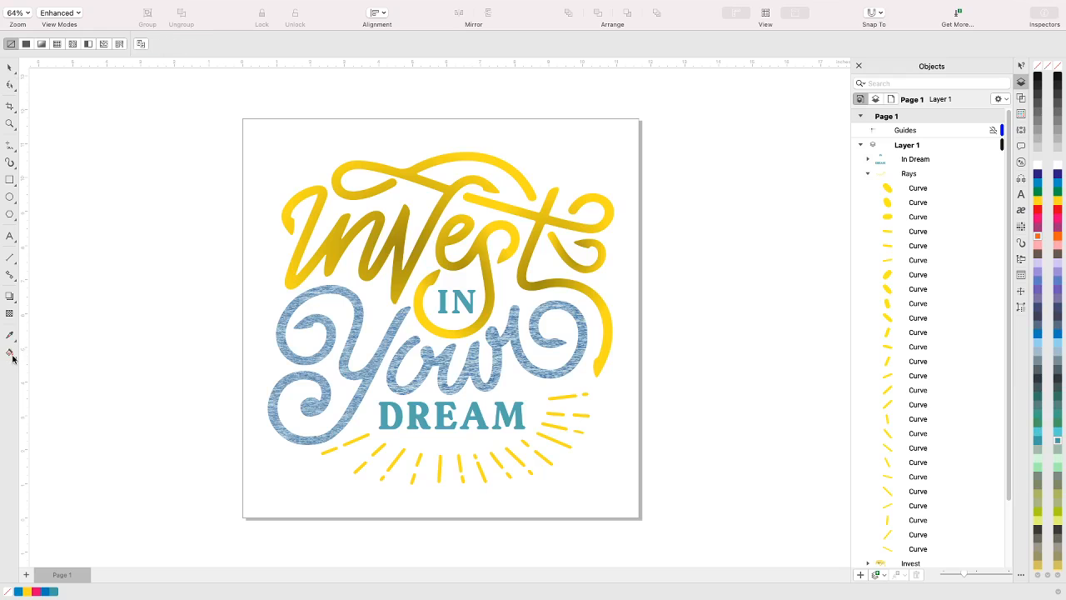
click(11, 356)
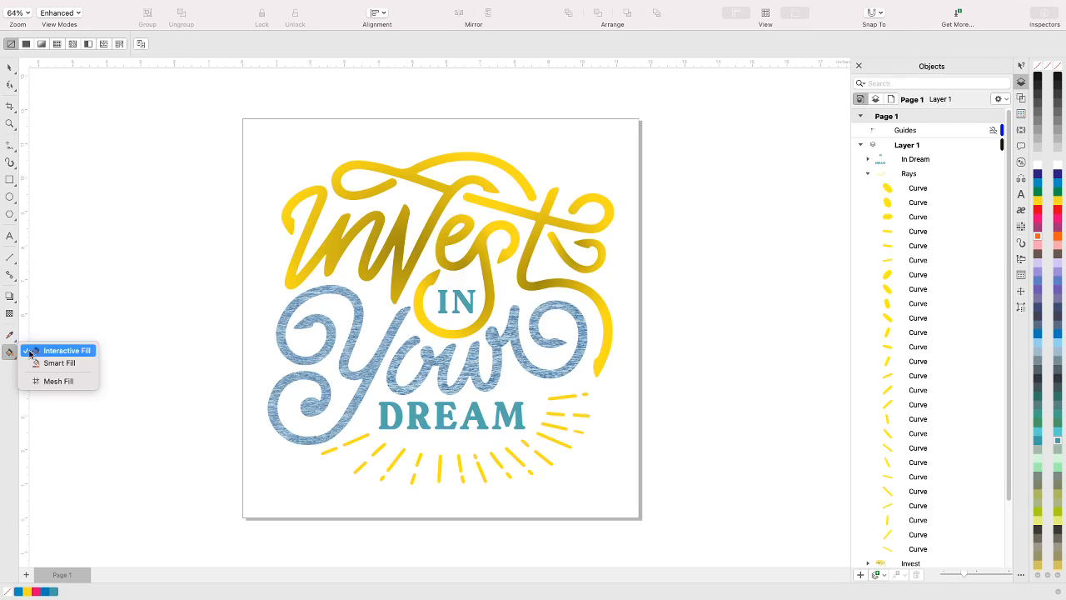
click(48, 350)
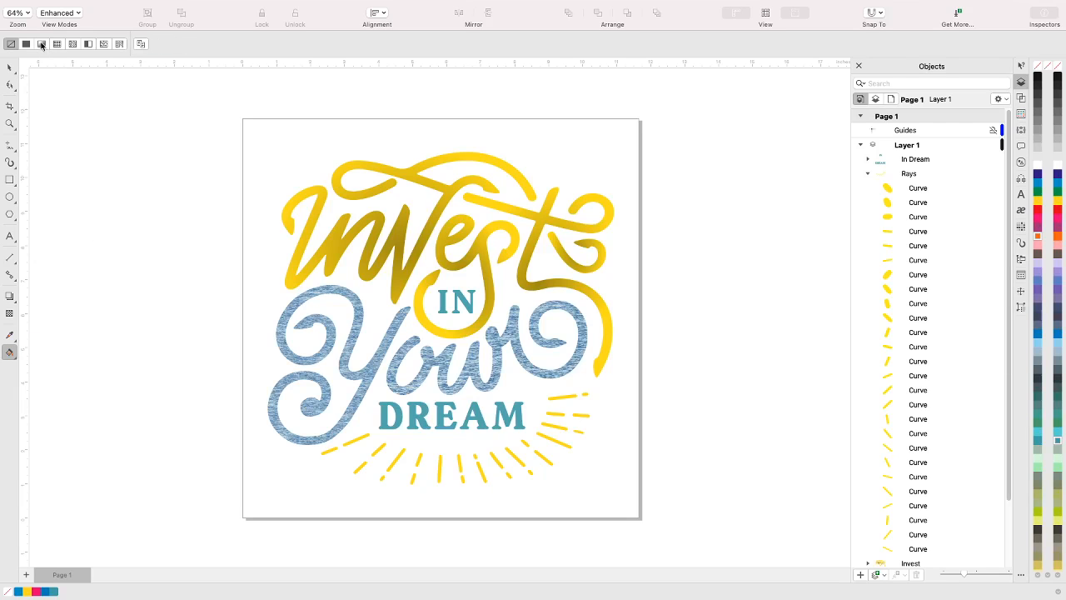
click(41, 45)
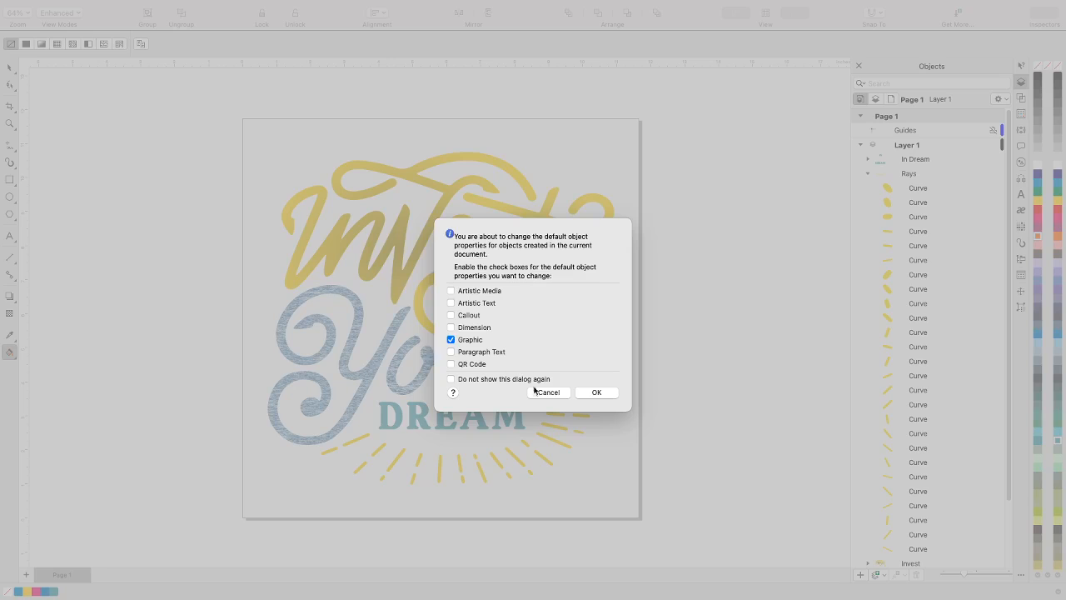
click(537, 391)
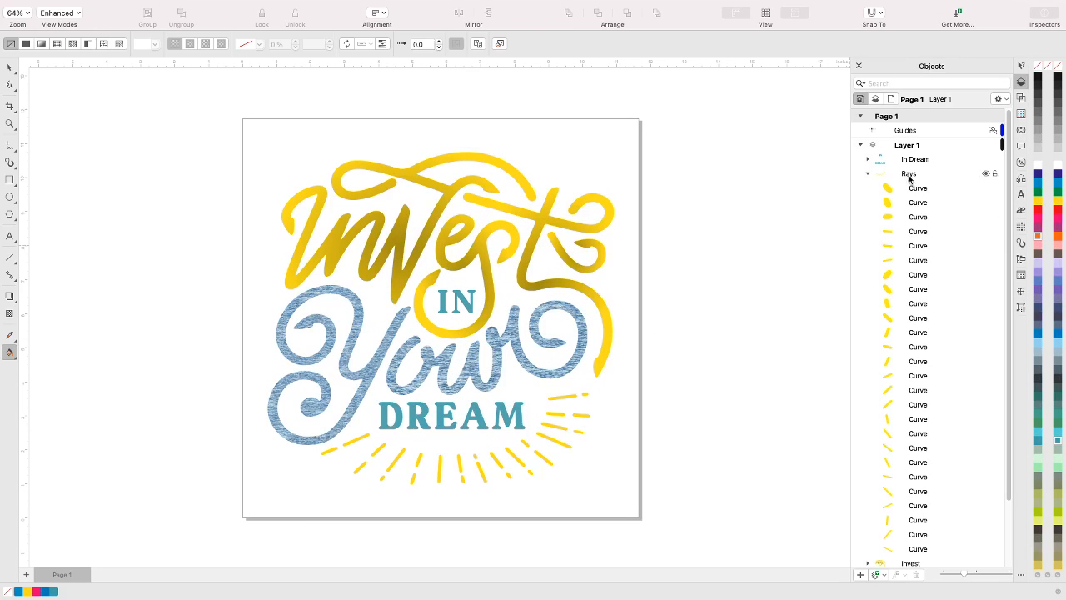
Apply a fountain fill to the Rays group and set its end color to dark gold from the PANTONE solid coated palette
click(907, 176)
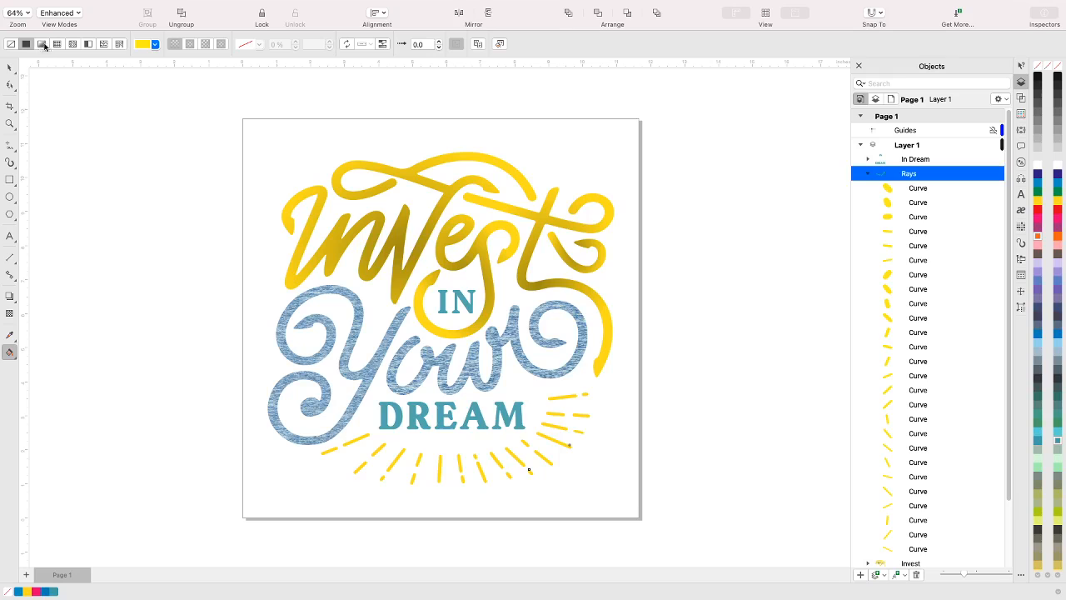
click(43, 45)
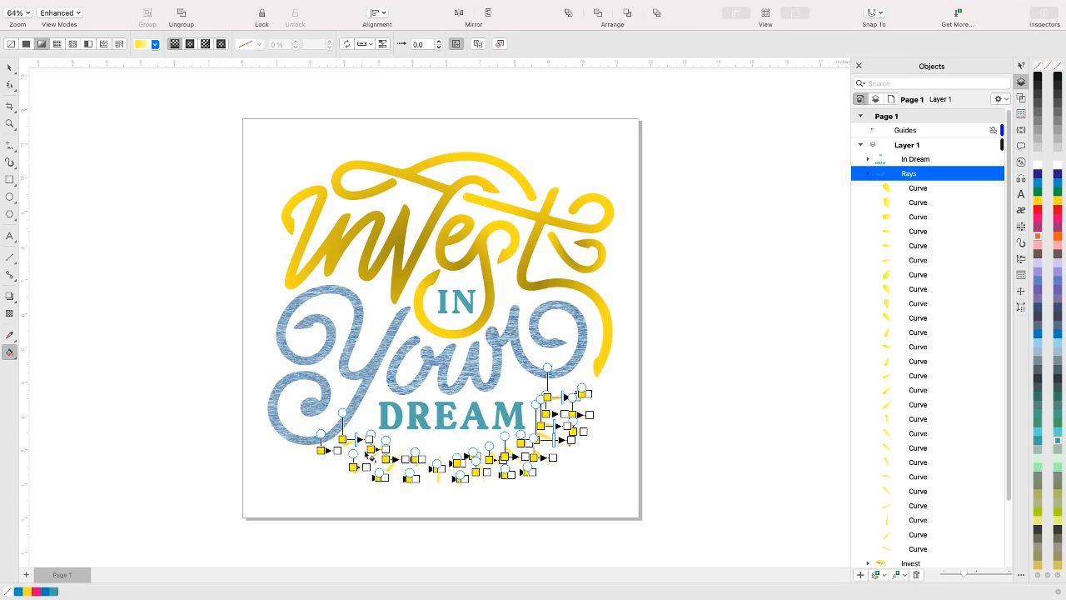
click(337, 450)
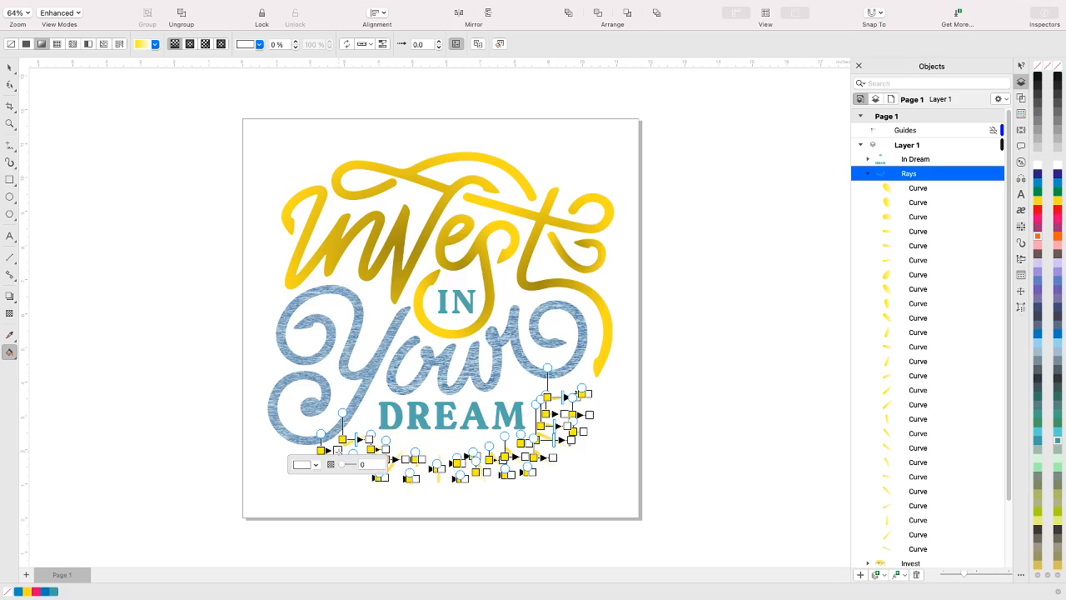
click(315, 464)
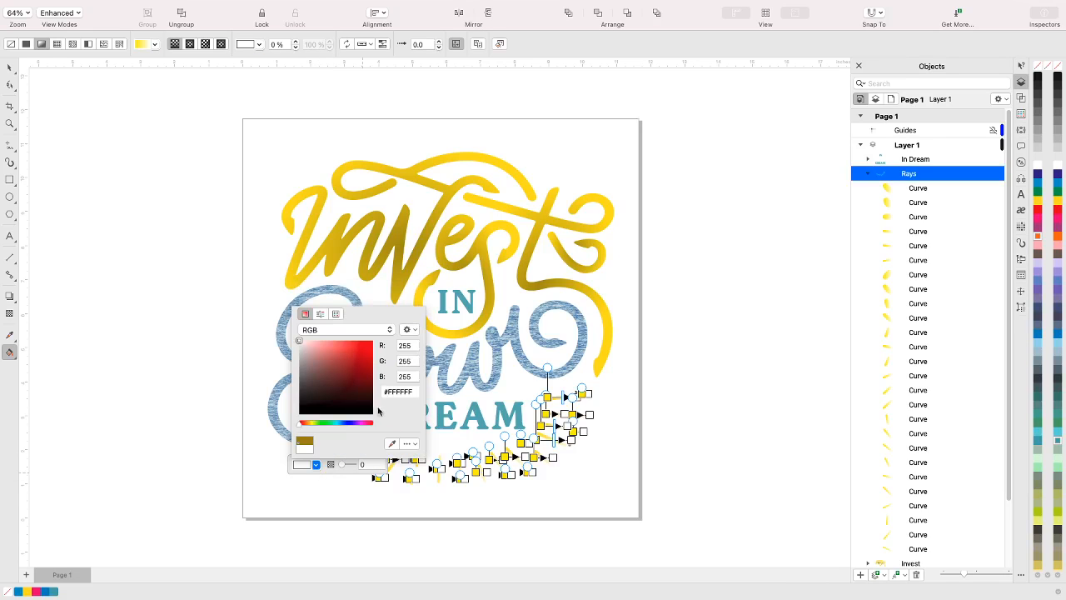
click(303, 441)
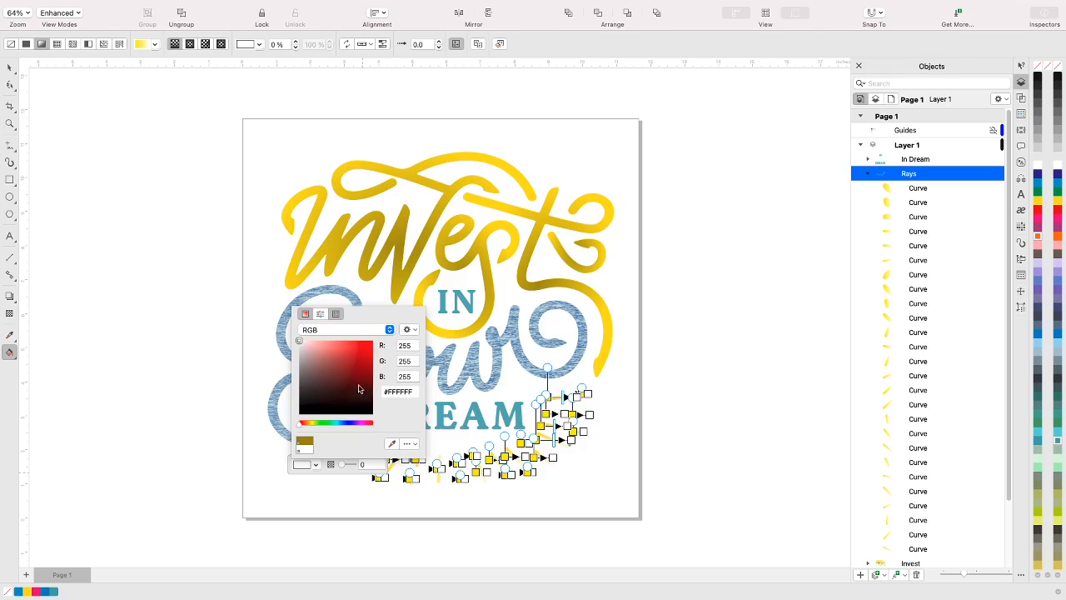
click(335, 313)
click(372, 382)
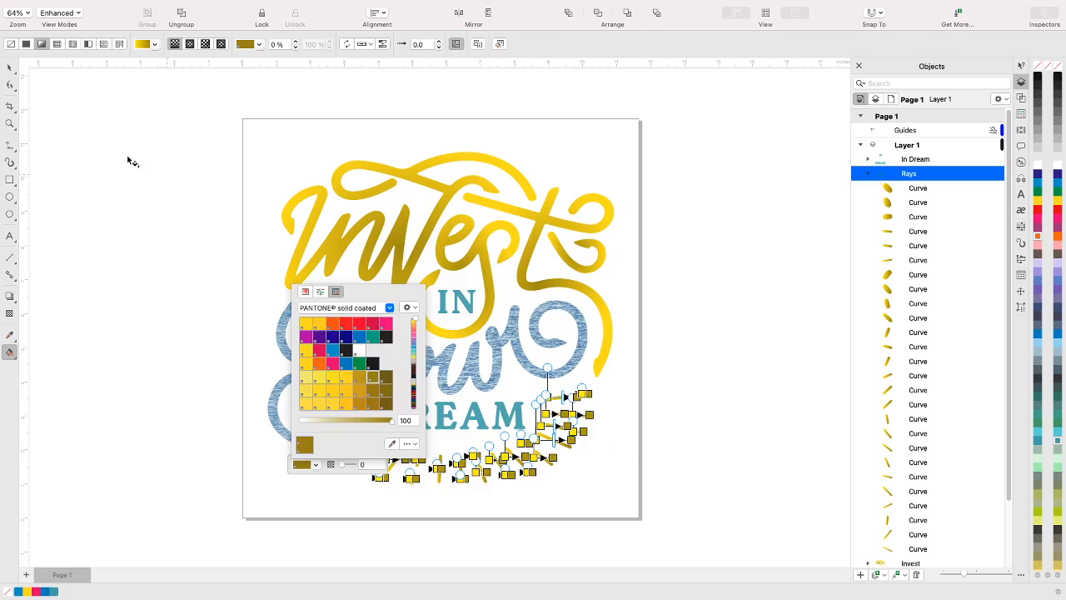
click(9, 69)
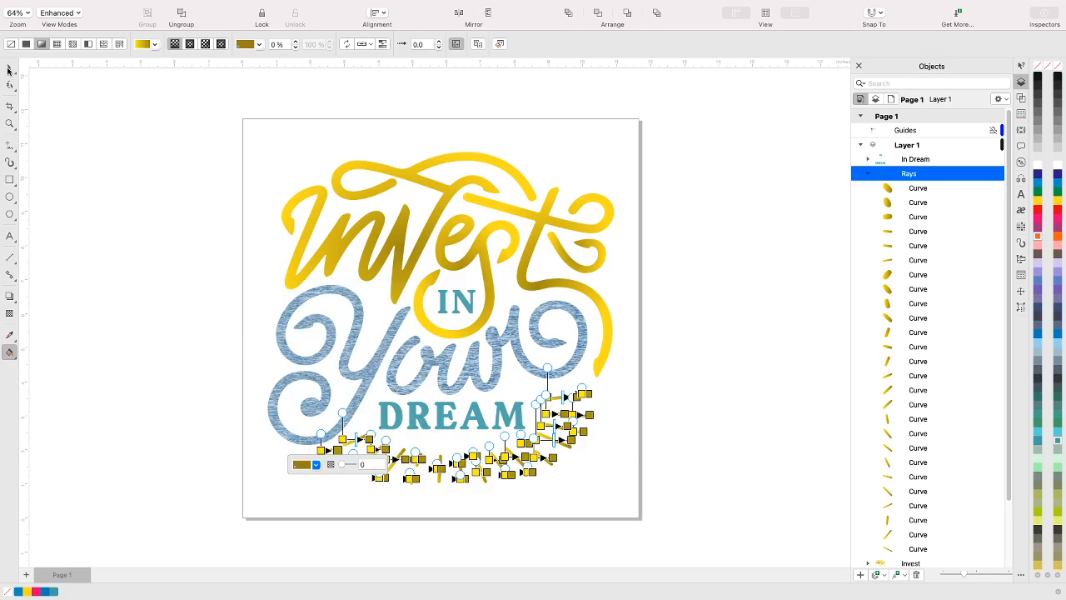
click(176, 472)
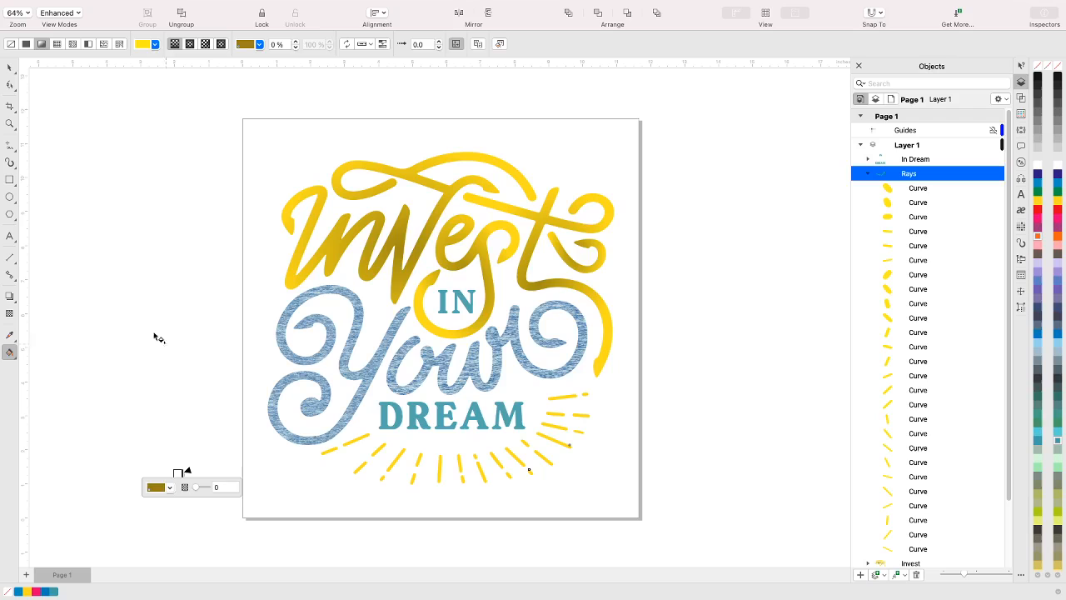
click(14, 68)
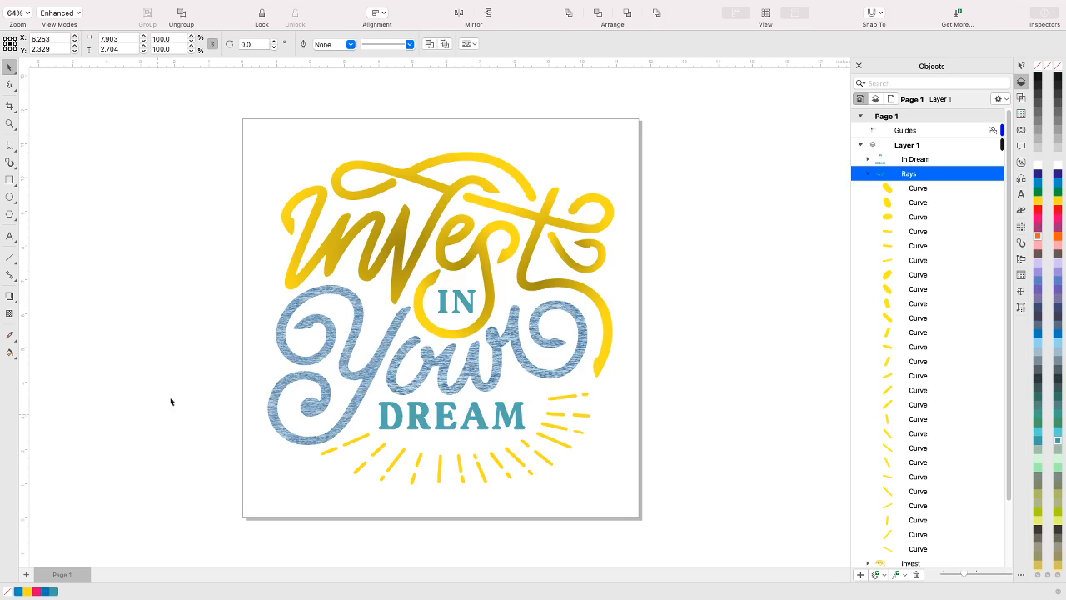
click(158, 414)
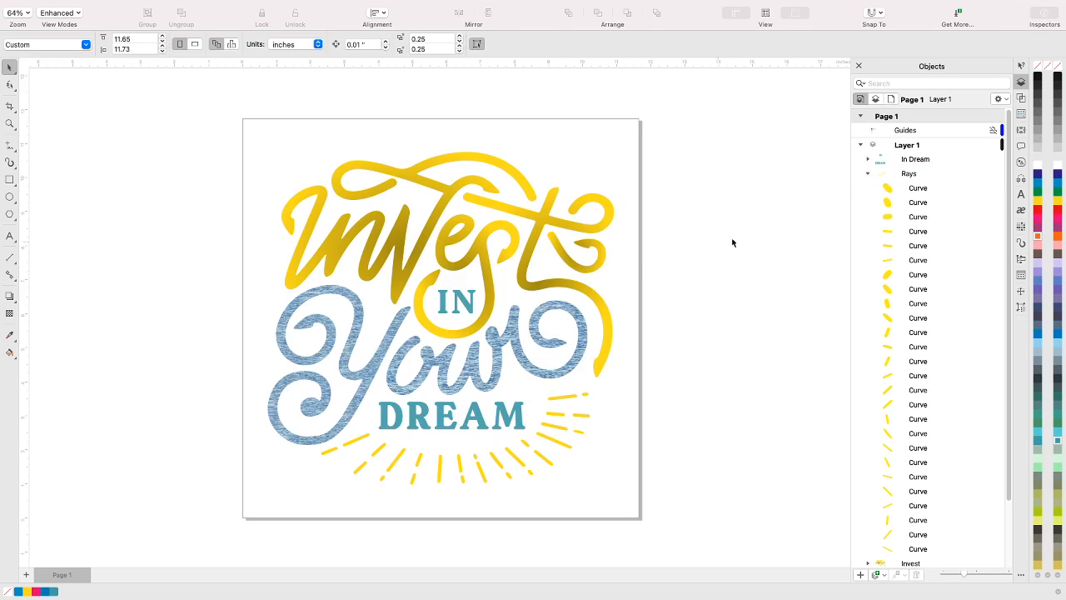
Reselect the Rays group, reset it to a uniform fill and reapply the fountain fill
click(909, 176)
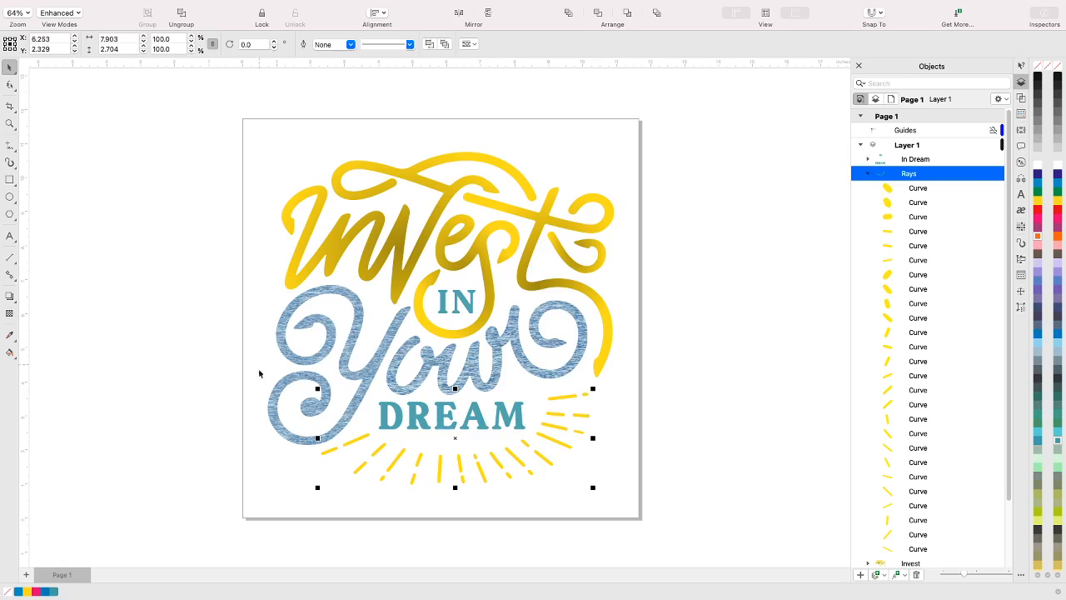
click(11, 355)
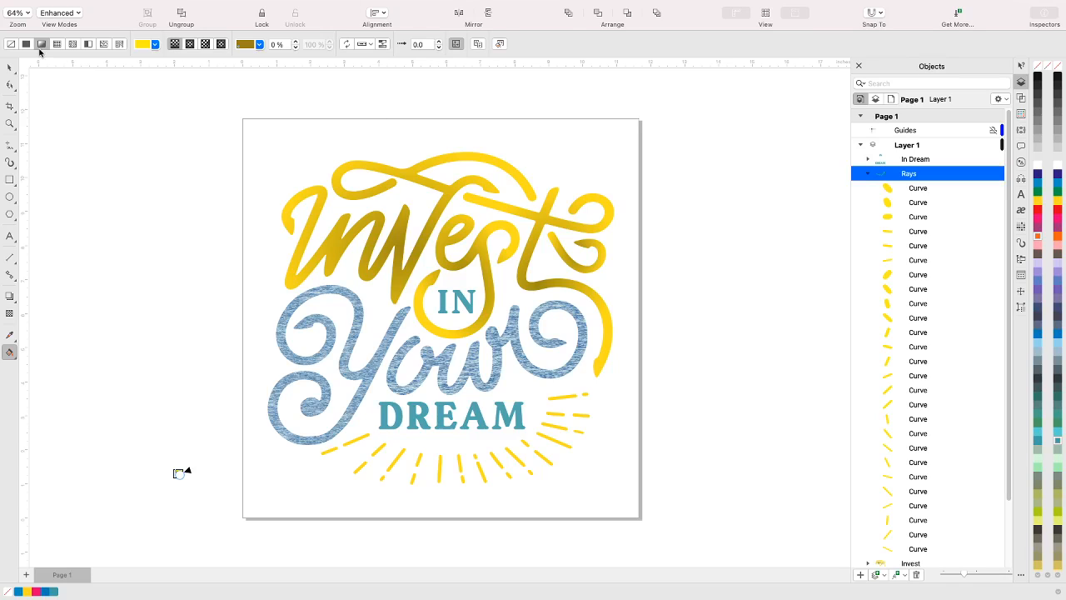
click(26, 44)
click(41, 44)
click(26, 44)
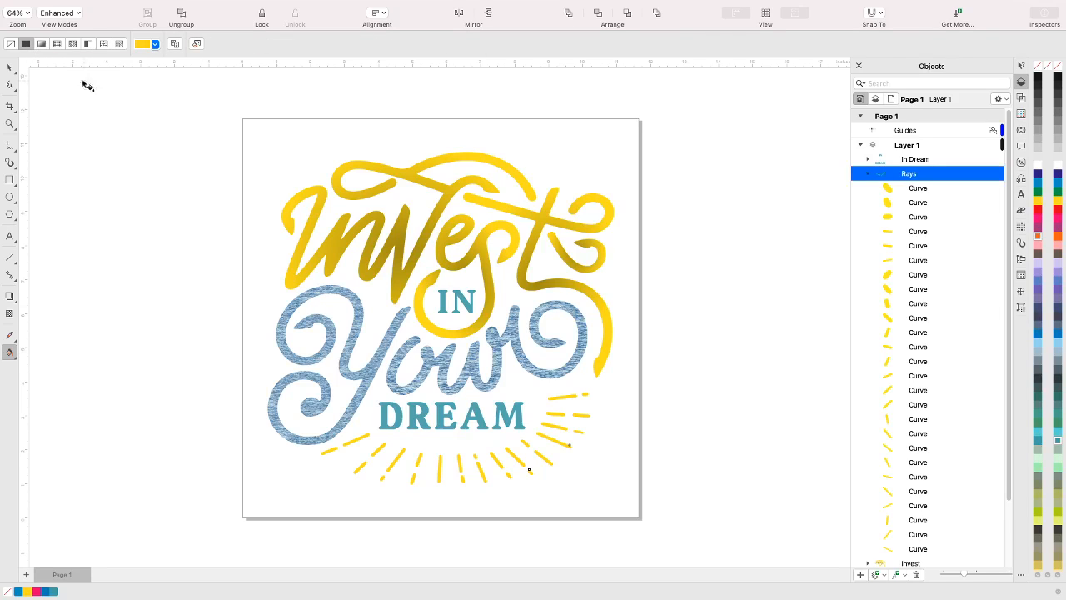
click(41, 44)
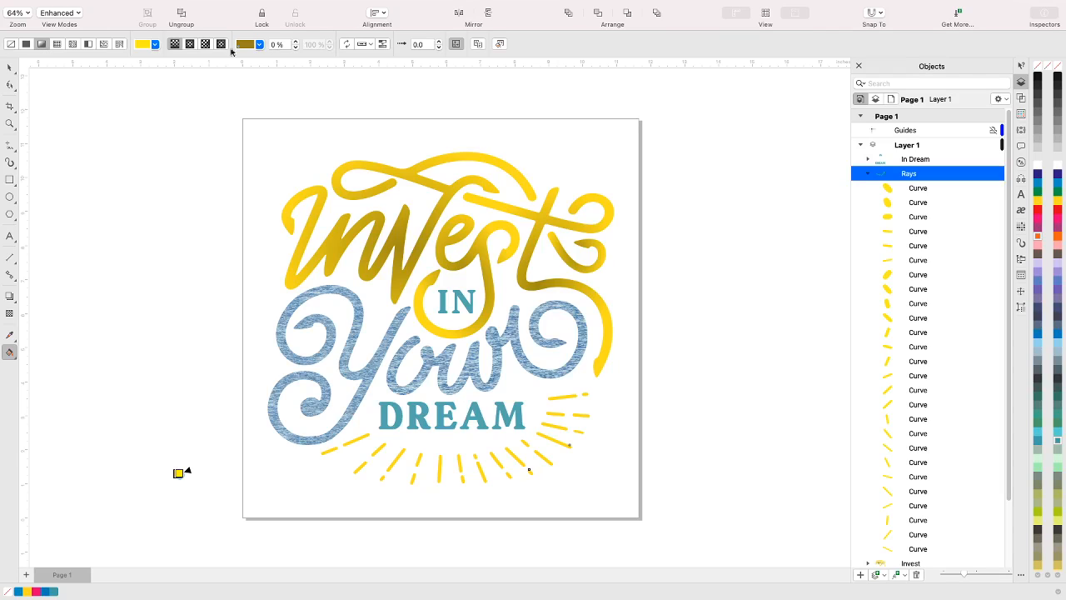
Switch the Rays group's fountain fill to elliptical and reposition its color nodes, placing the dark gold node near the start of DREAM
click(193, 45)
drag(184, 476, 268, 485)
drag(179, 474, 225, 369)
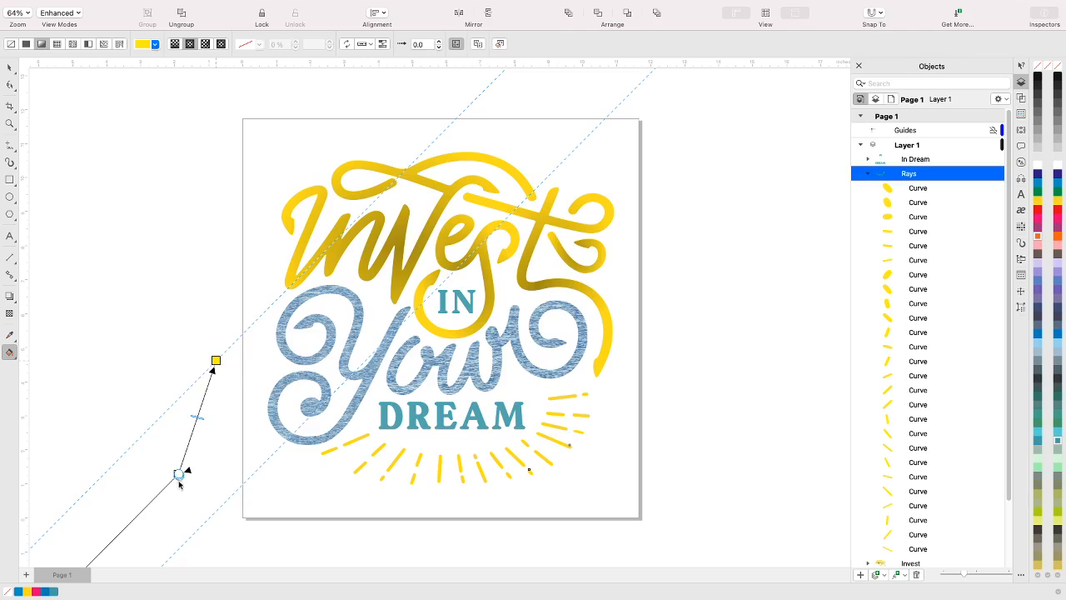
drag(178, 475, 388, 415)
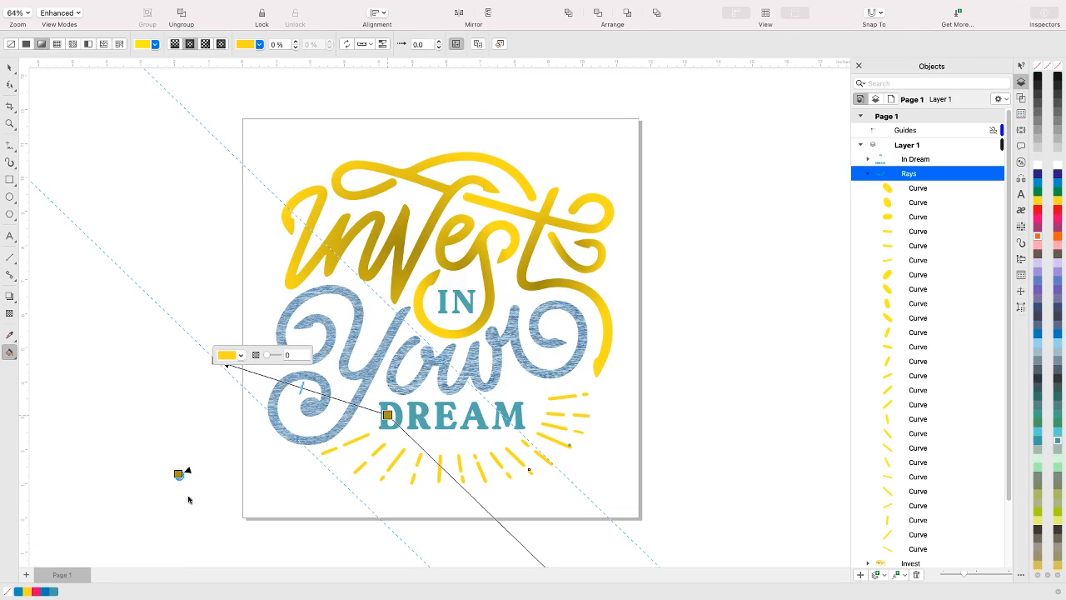
key(space)
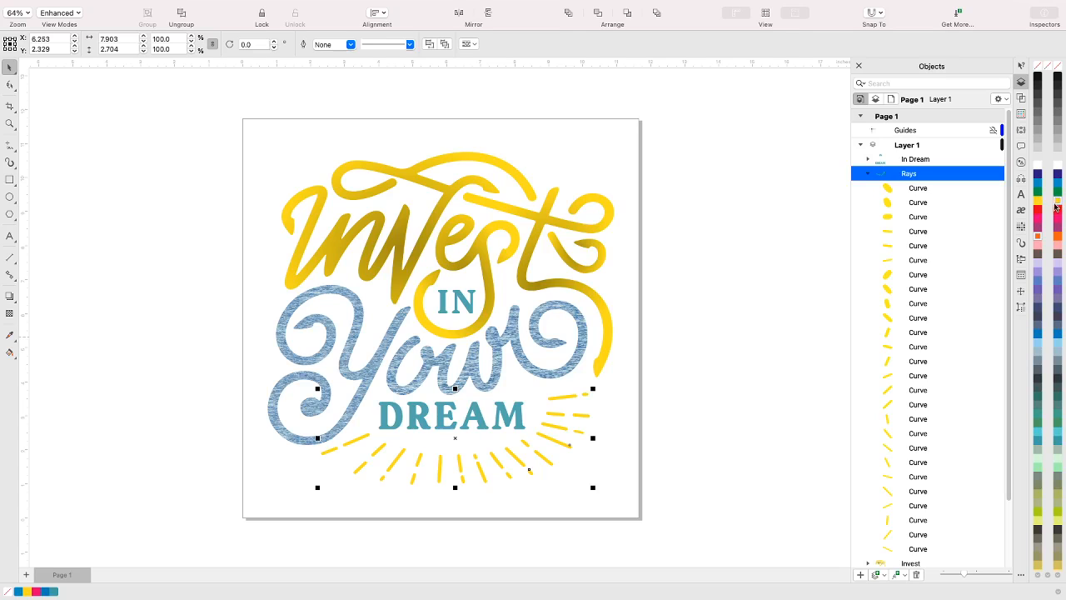
Reset the Rays group to solid yellow from the palette, reapply the fountain fill with the Interactive Fill tool and deselect
click(1058, 209)
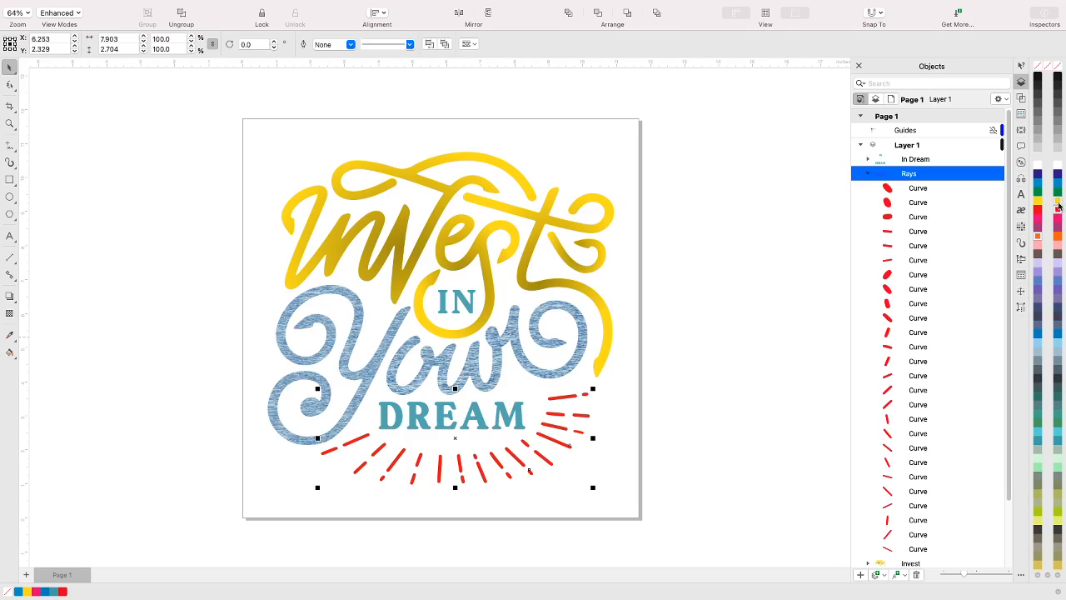
click(1058, 202)
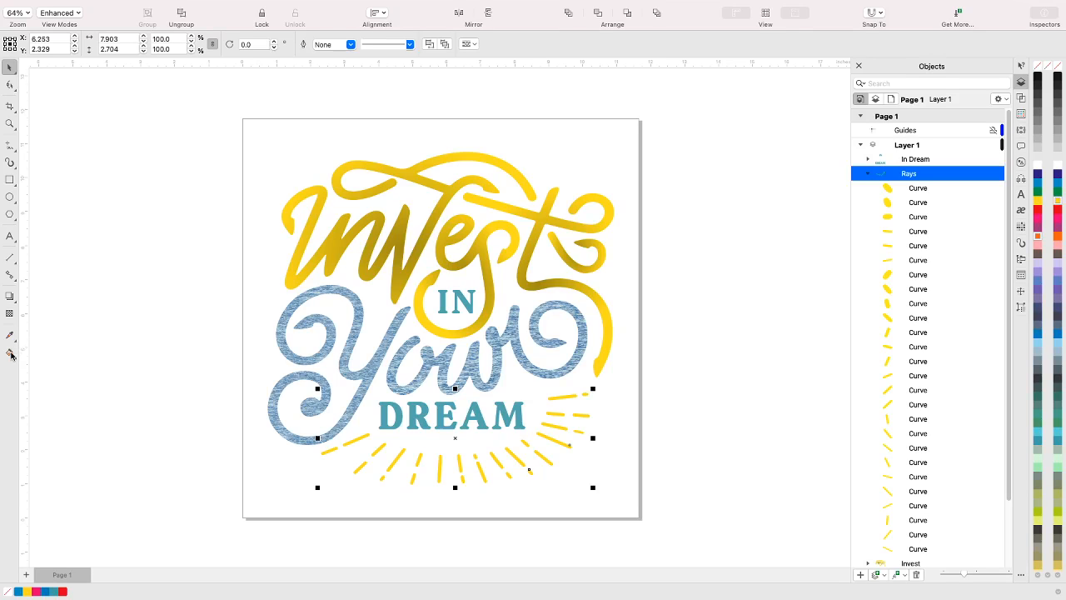
click(10, 354)
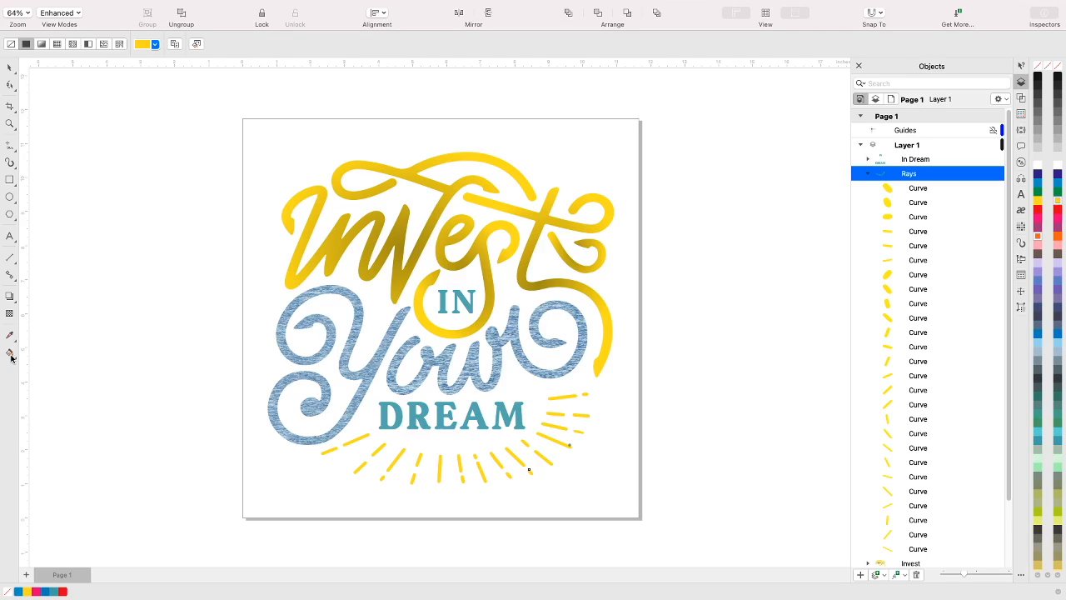
click(10, 357)
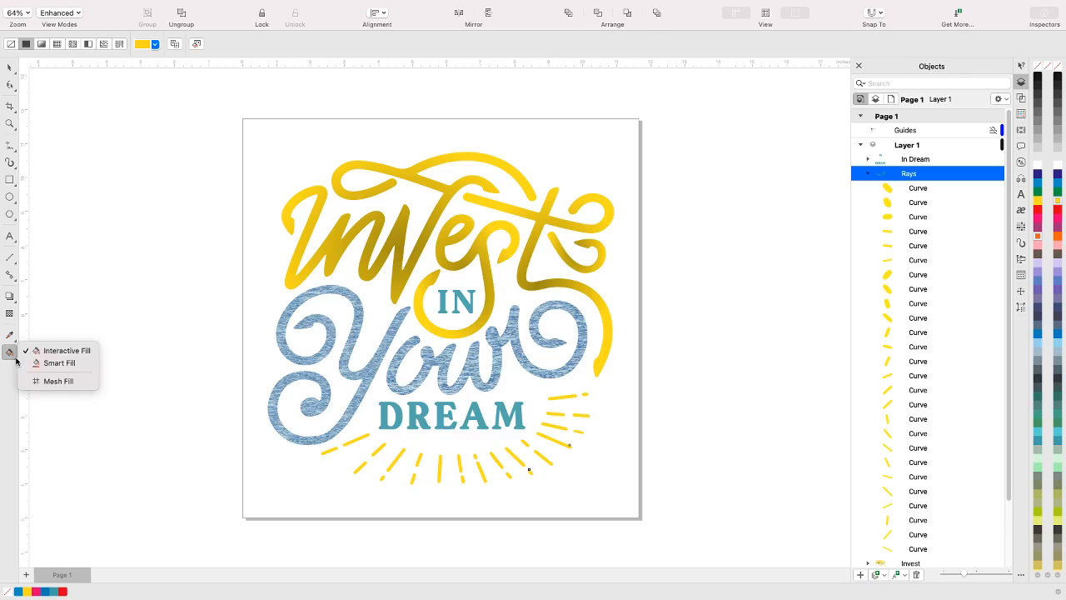
click(49, 352)
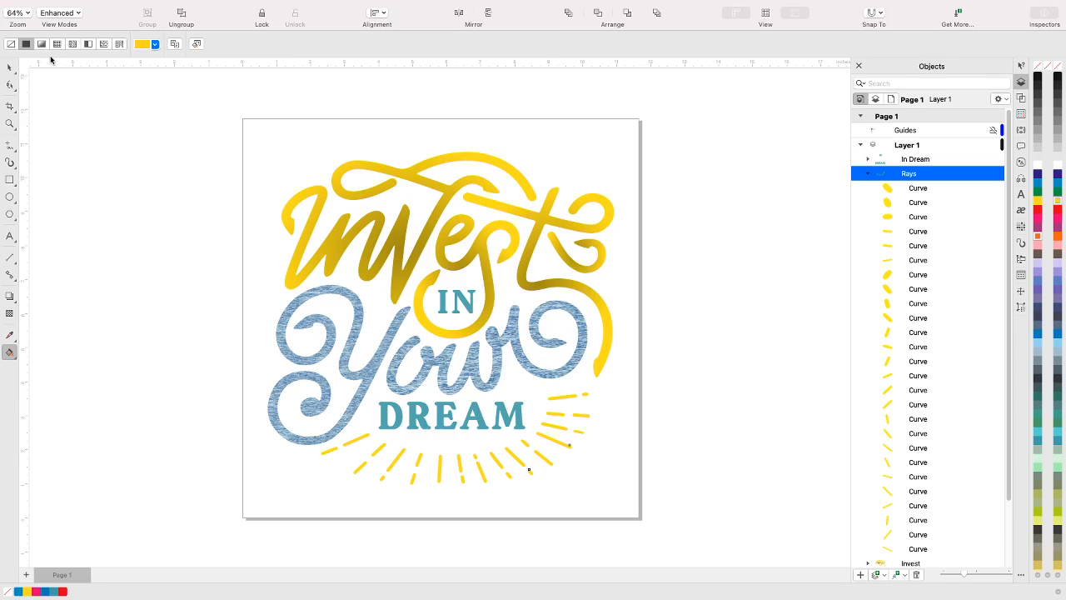
click(42, 45)
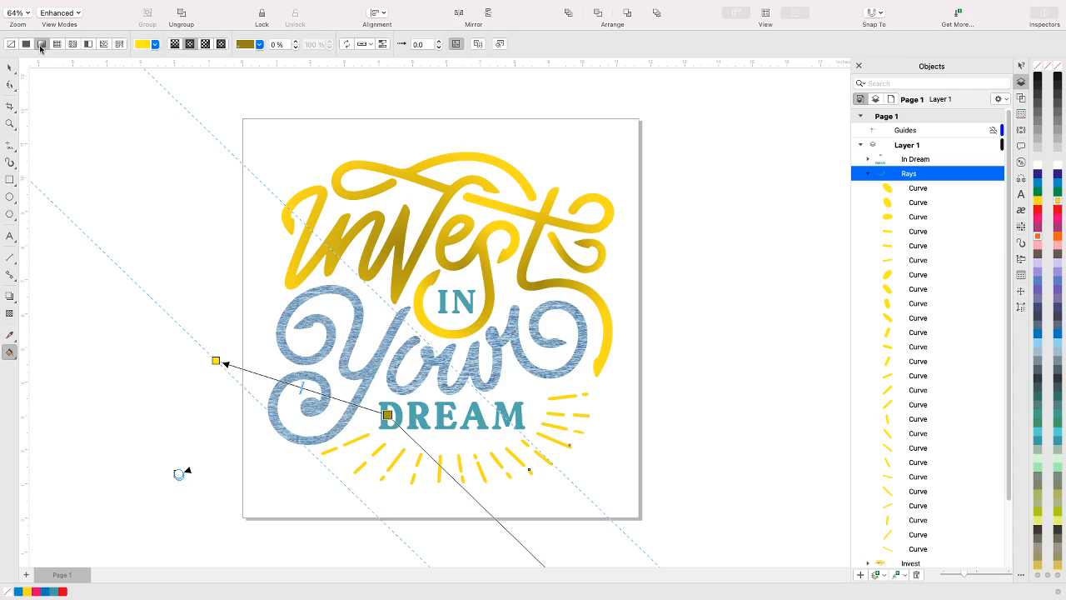
click(10, 68)
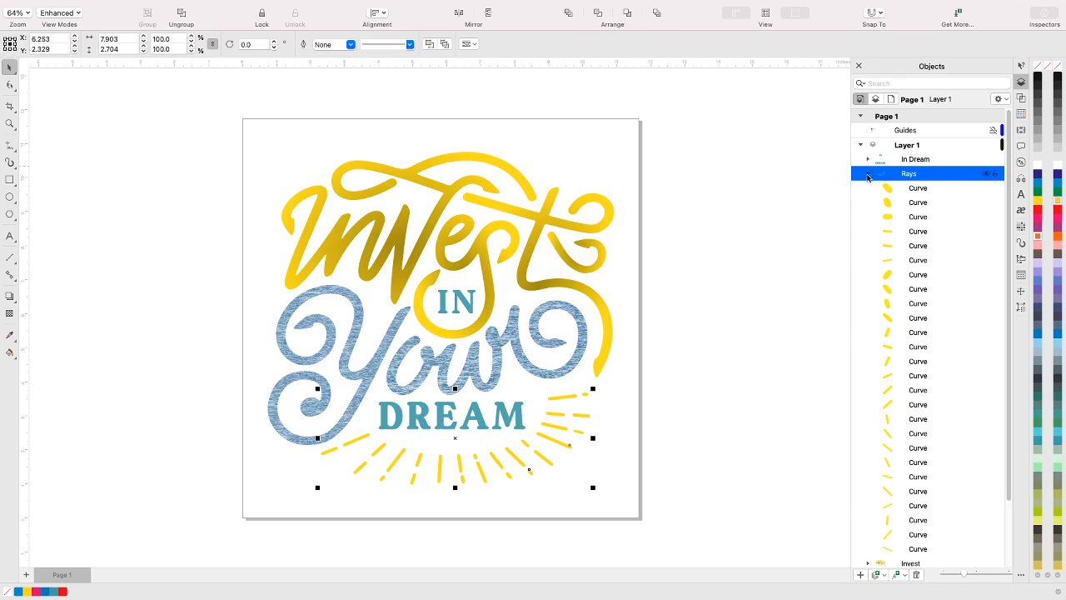
click(672, 311)
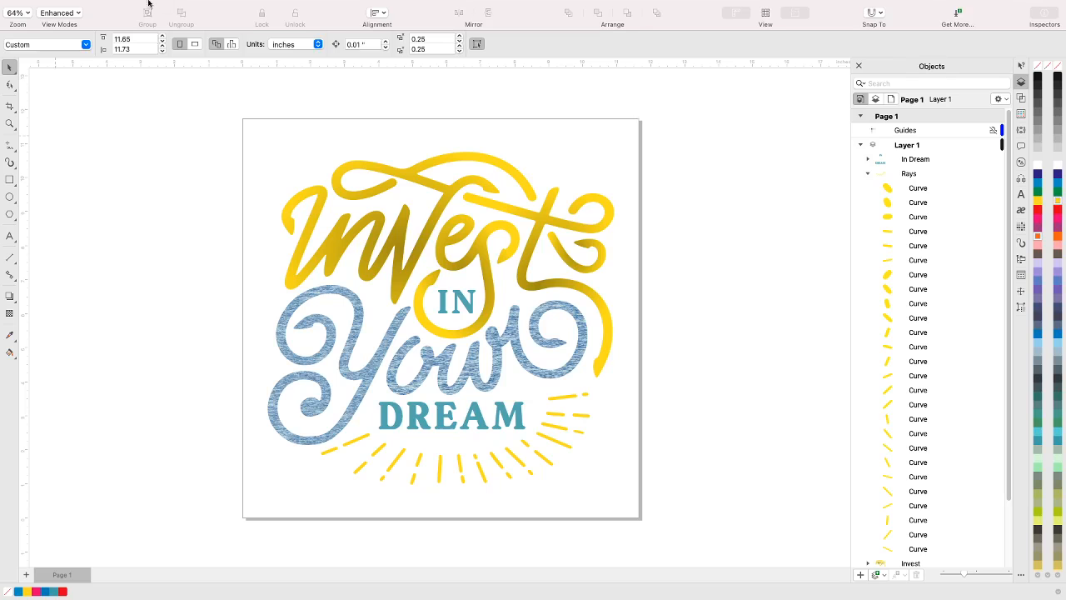
Save the lettering document in the Valentine T-shirt folder under the file name Invest print
mouse_move(148, 4)
click(111, 6)
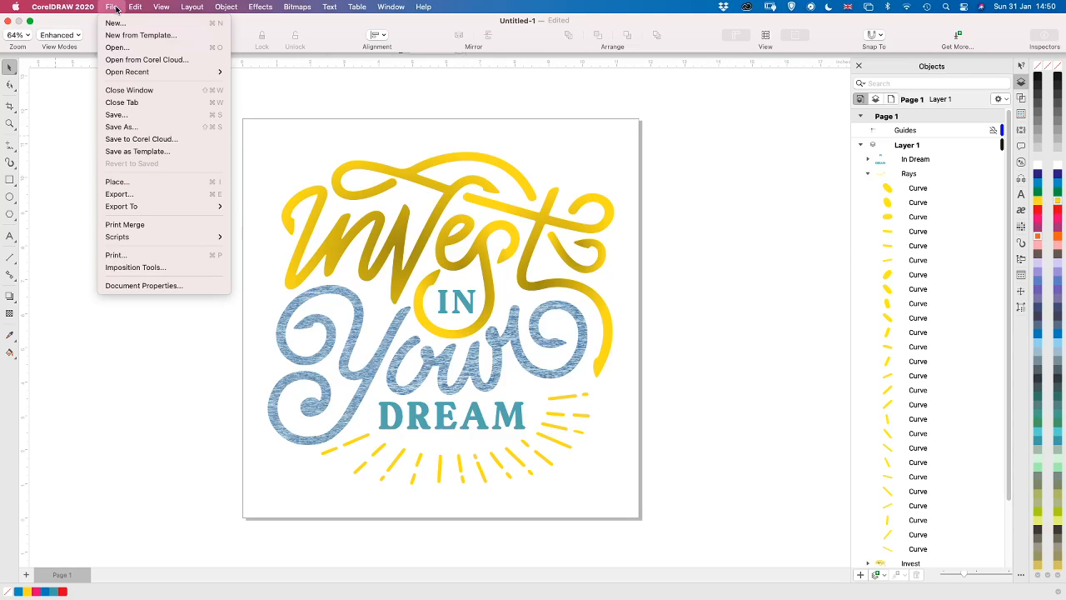
click(129, 128)
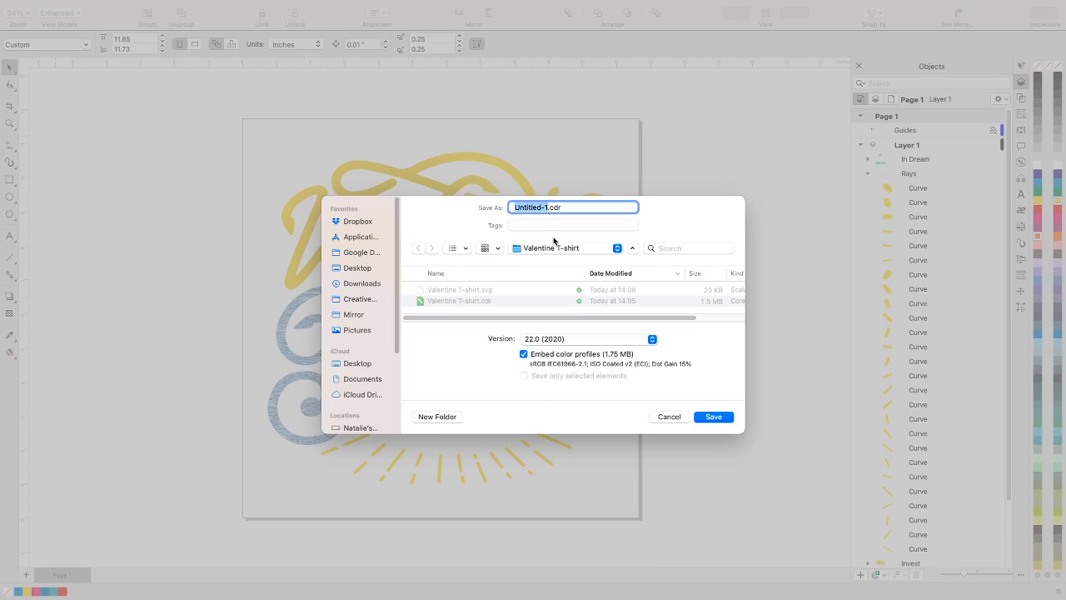
text(Invest print)
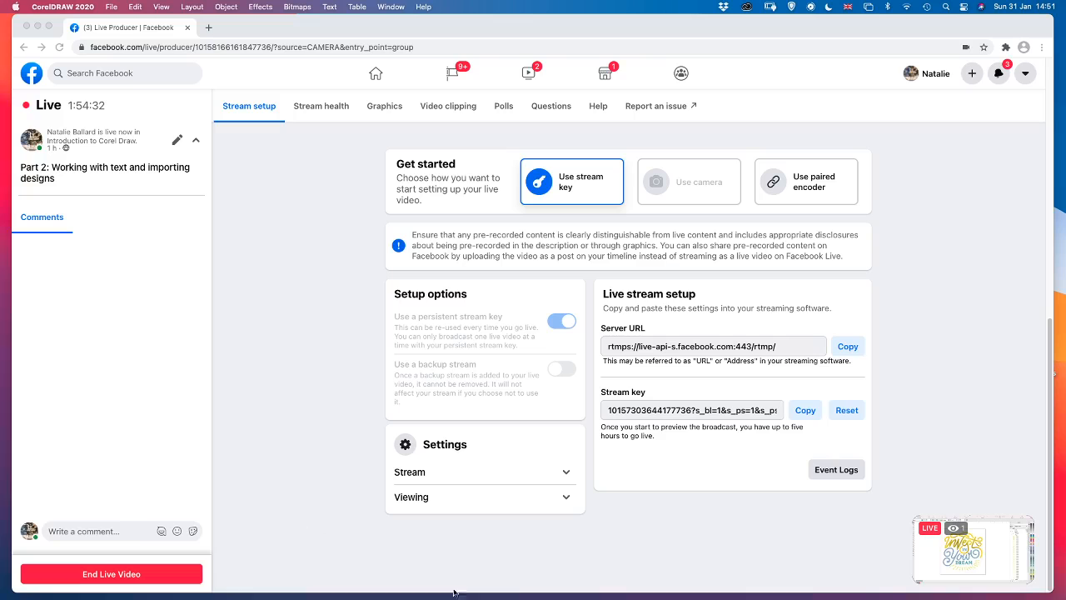
Relaunch CorelDRAW 2020 and open the auto-backup file found on the hard disk
mouse_move(453, 592)
click(721, 574)
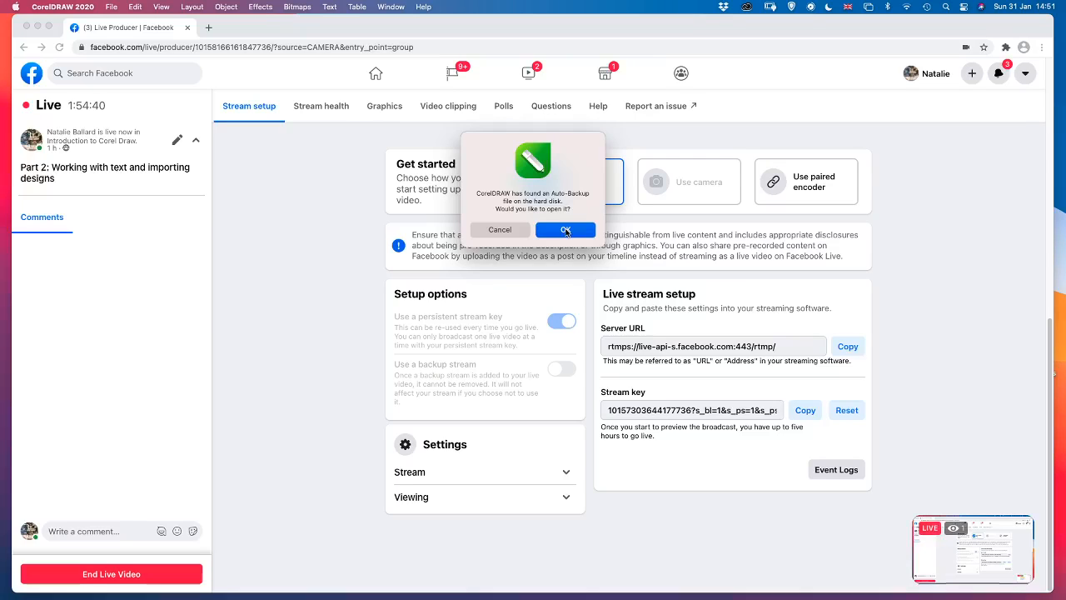
click(566, 230)
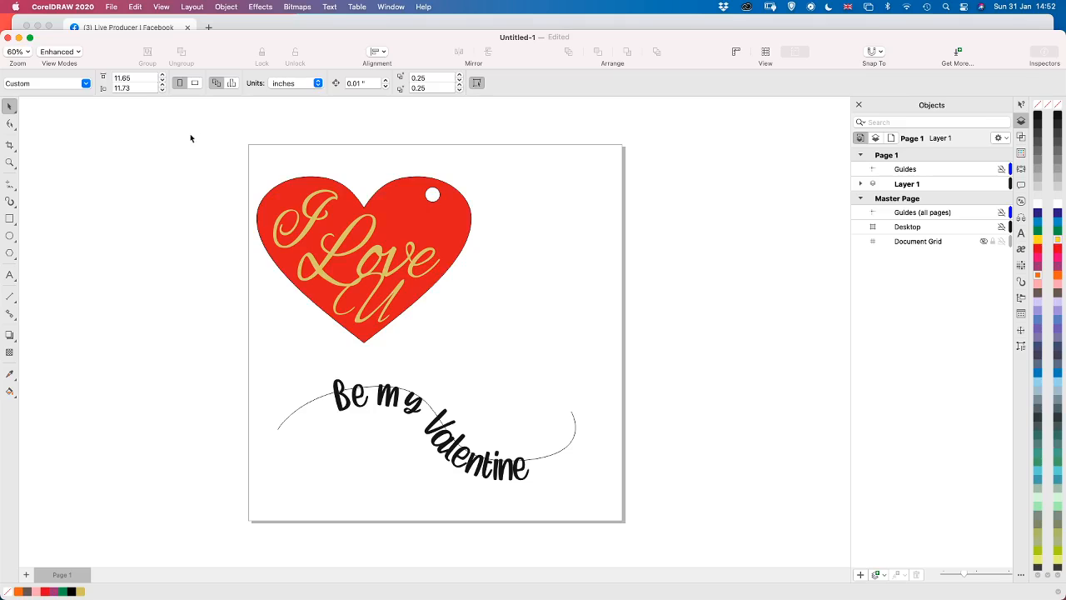
Close the recovered Valentine document, saving it as backup in the Valentine T-shirt folder
click(114, 7)
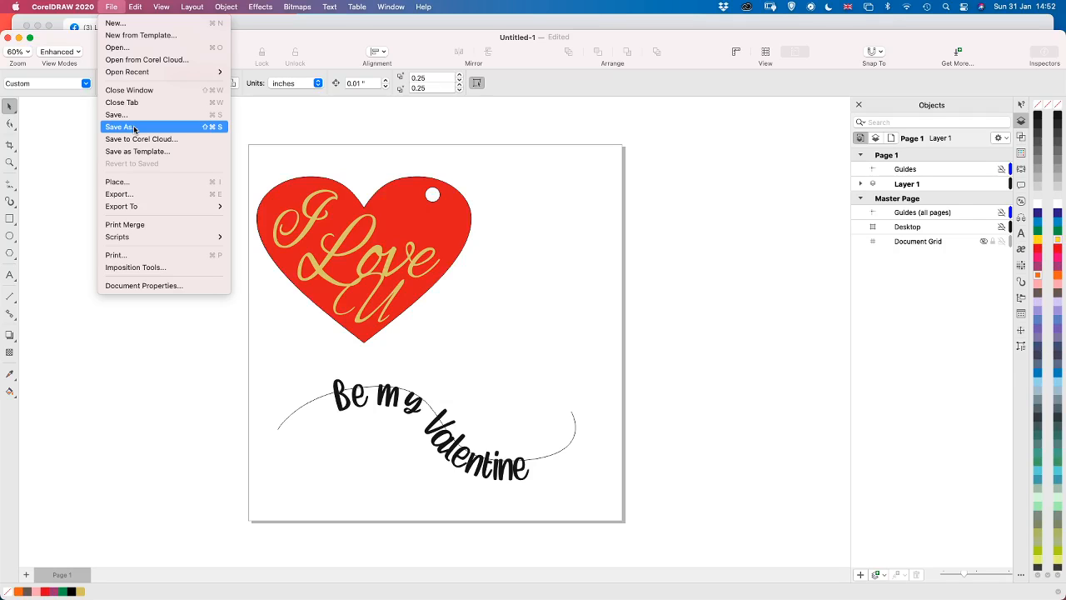
click(307, 121)
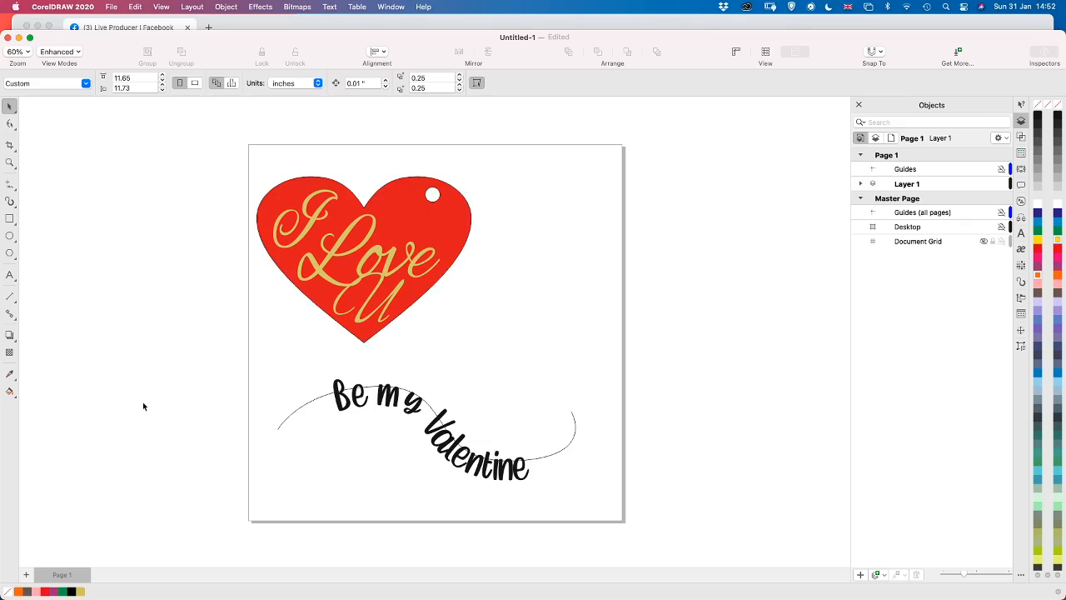
key(super+w)
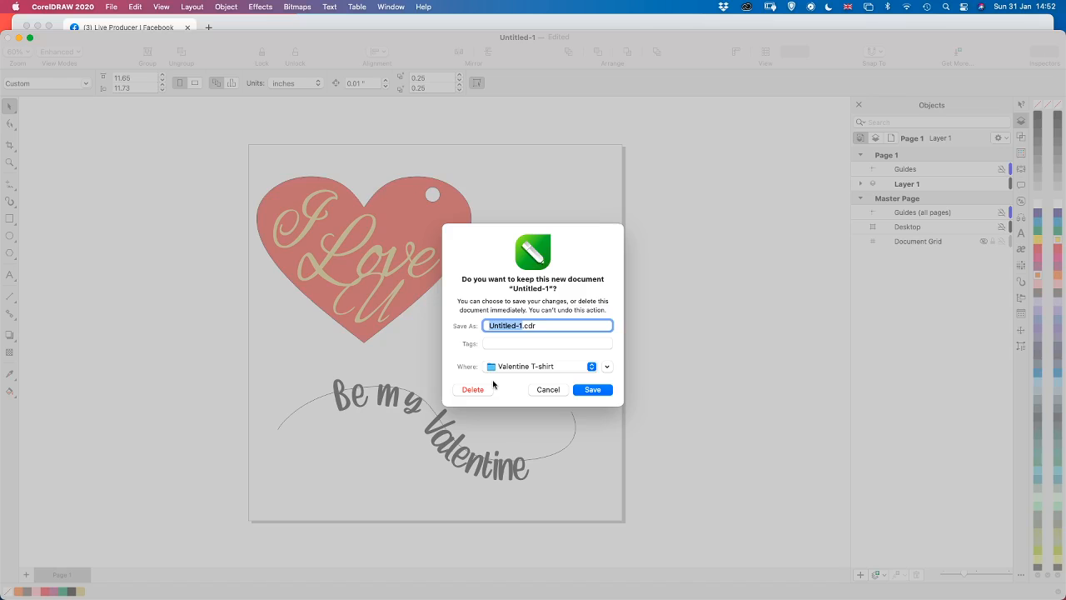
text(backup)
key(Return)
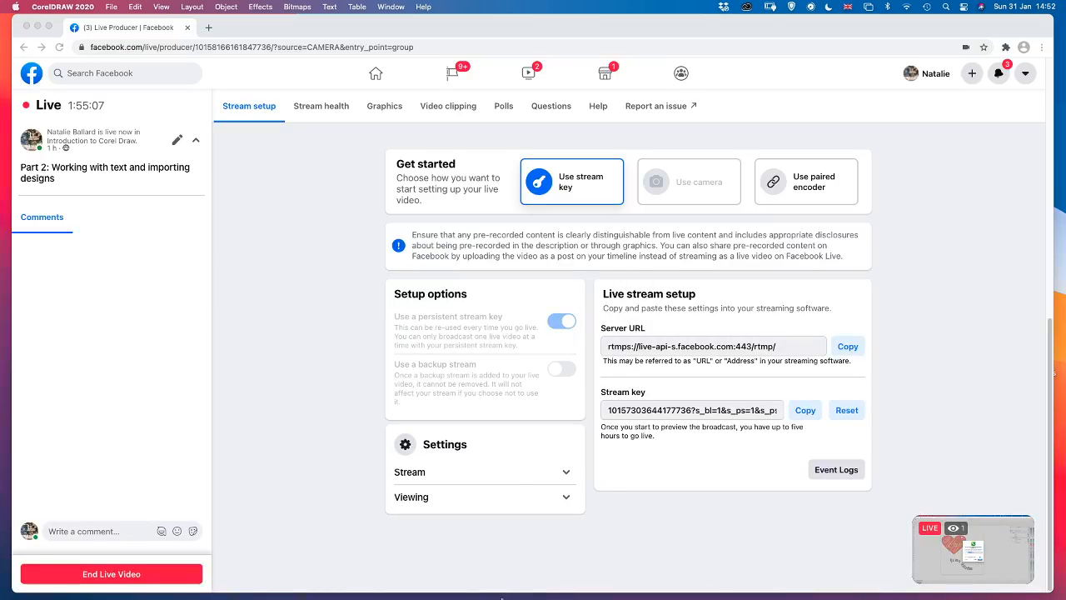
Relaunch CorelDRAW 2020 and decline to open the auto-backup file
mouse_move(557, 598)
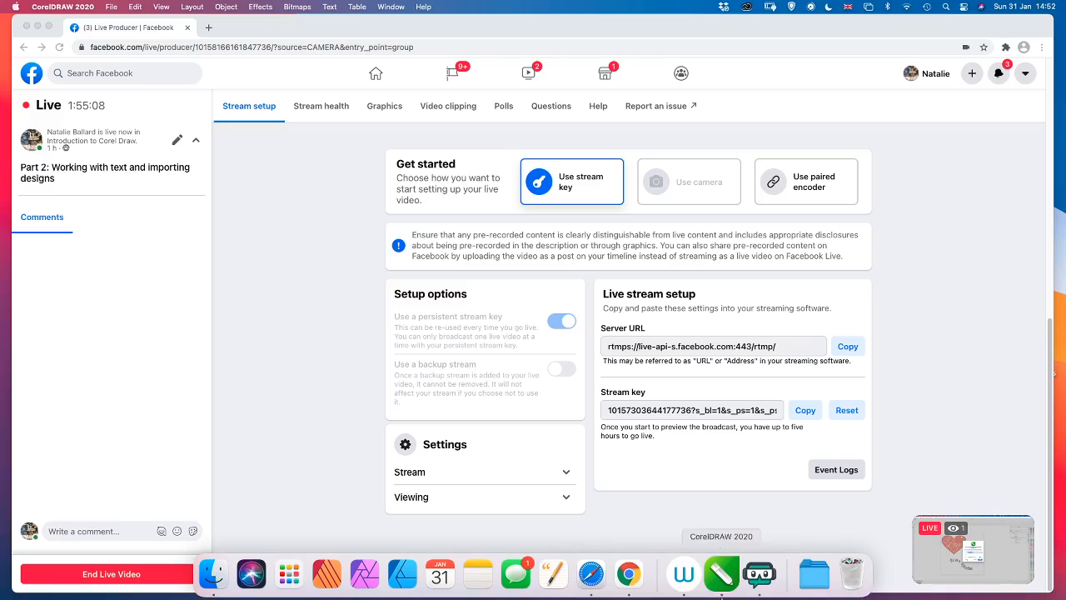
click(732, 581)
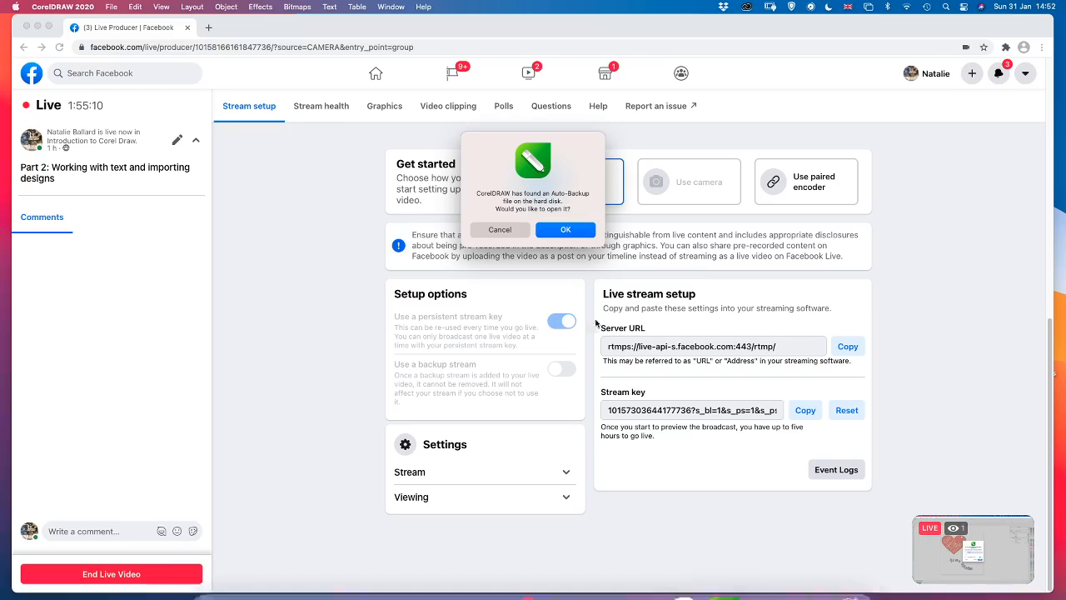
click(503, 230)
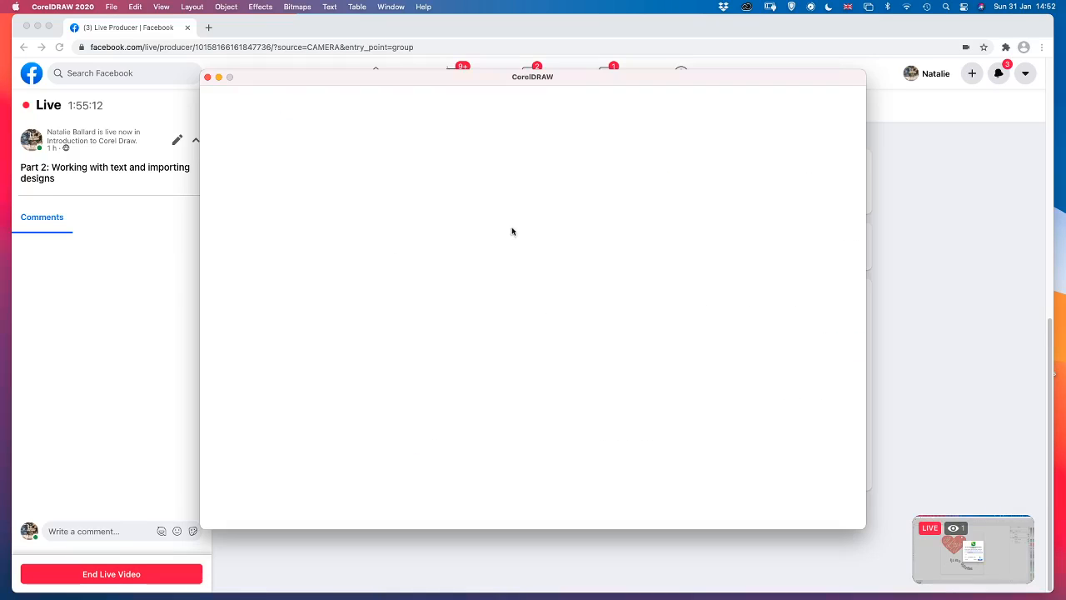
Create a new one-page document from the ScanNCut 12x12" mat preset, 11.65 by 11.73 inches, CMYK, 300 dpi
mouse_move(630, 597)
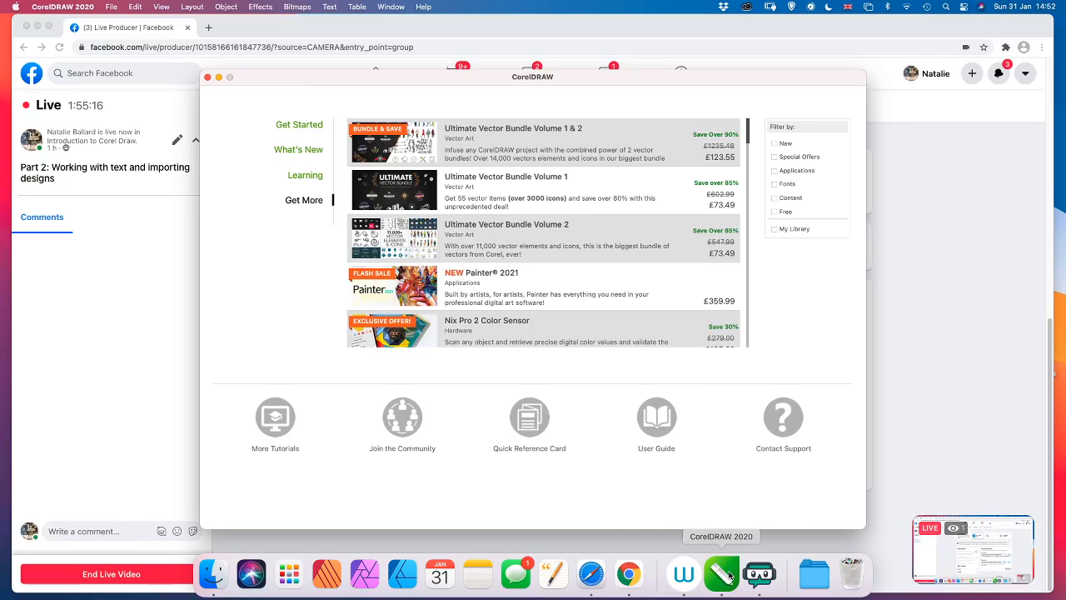
right_click(729, 575)
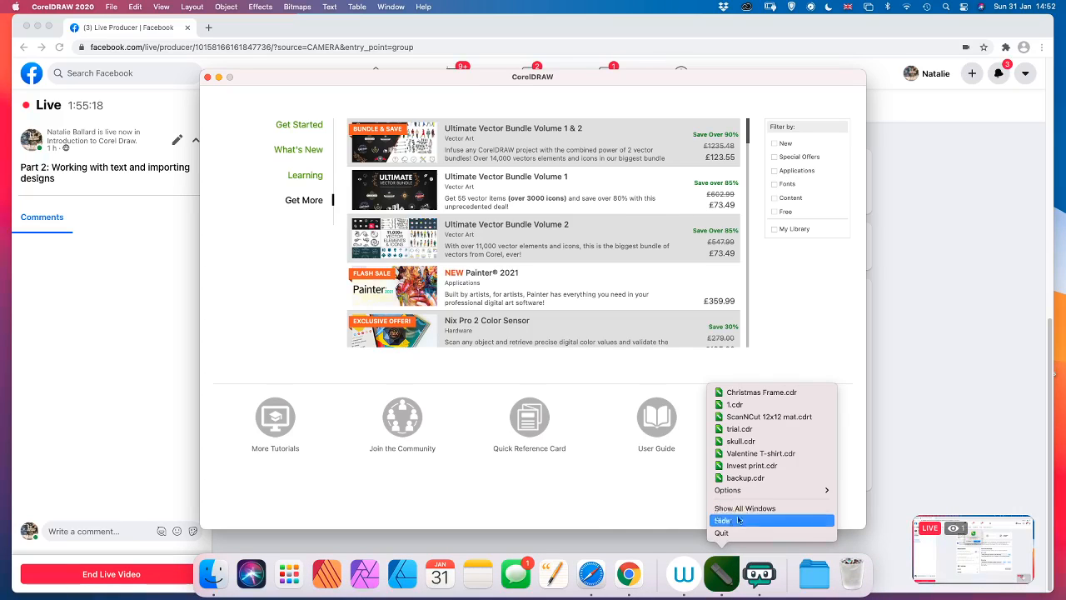
click(617, 471)
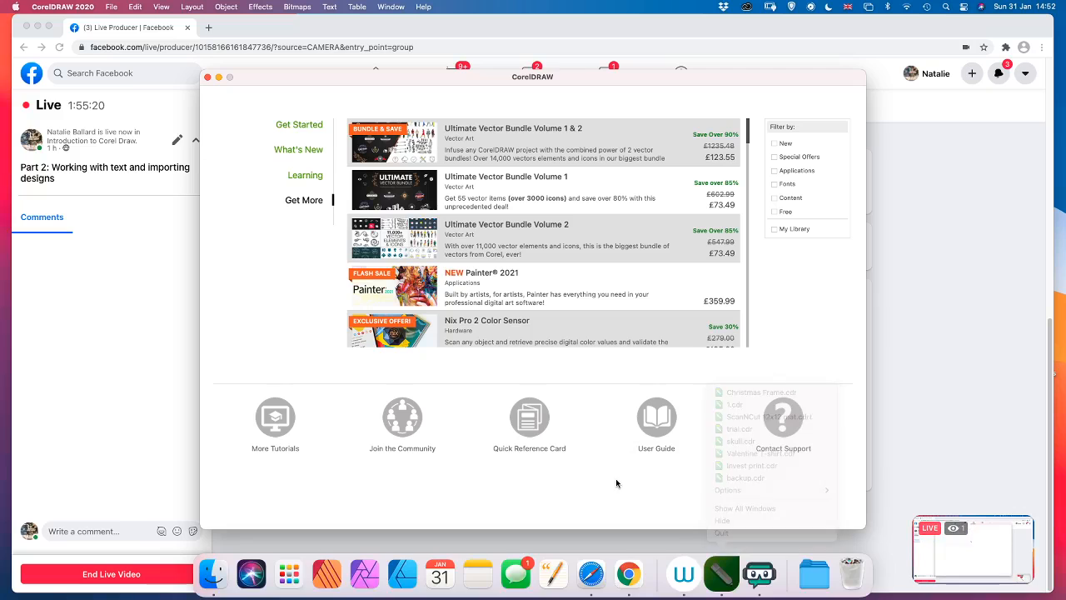
key(super+n)
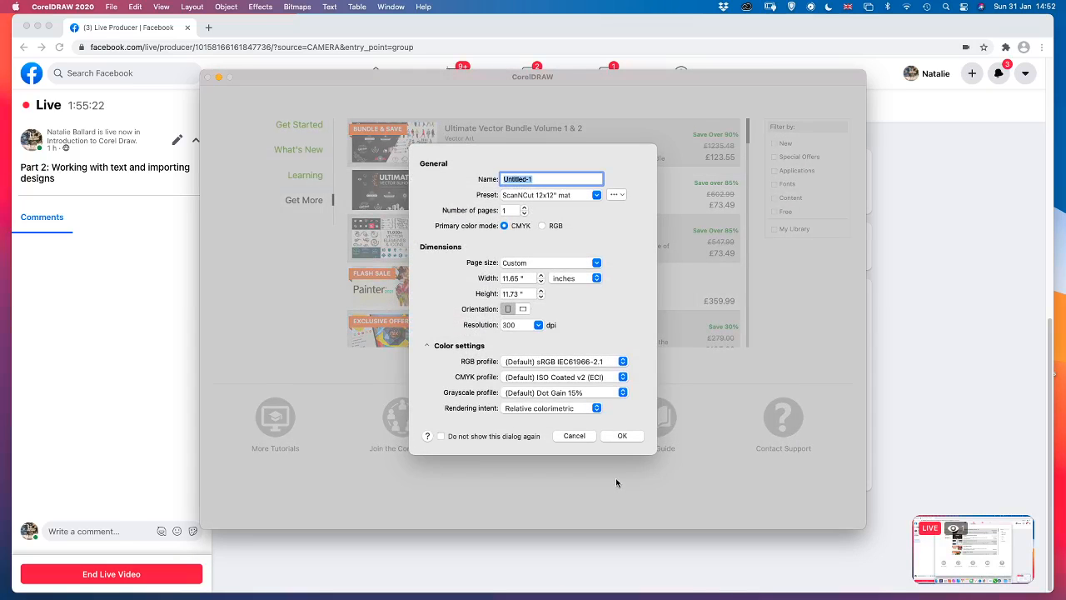
click(623, 436)
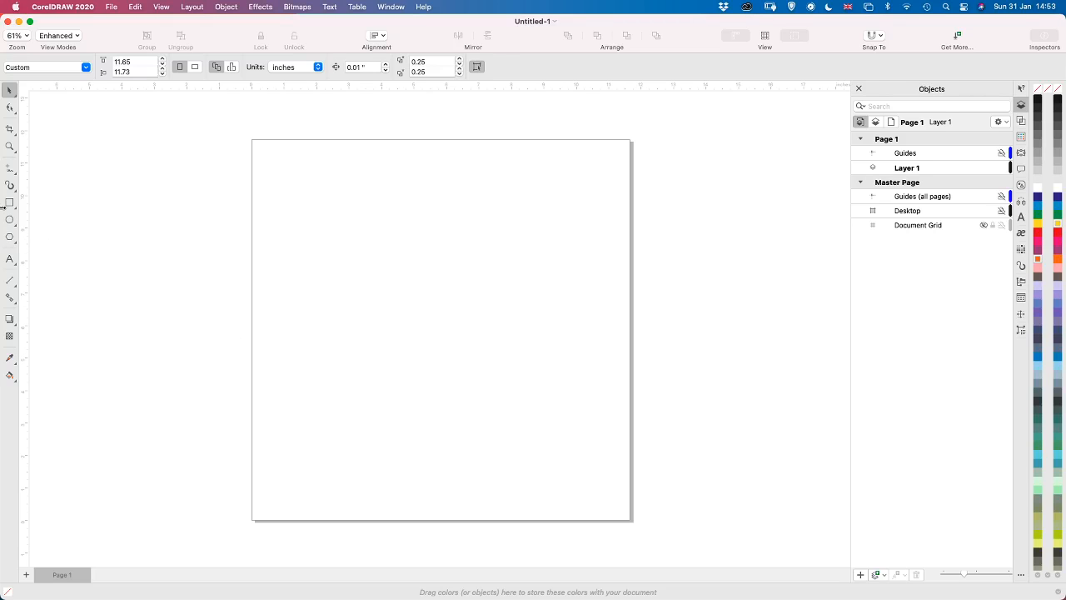
Add a page-sized rectangle to Layer 1 and undo it
click(9, 202)
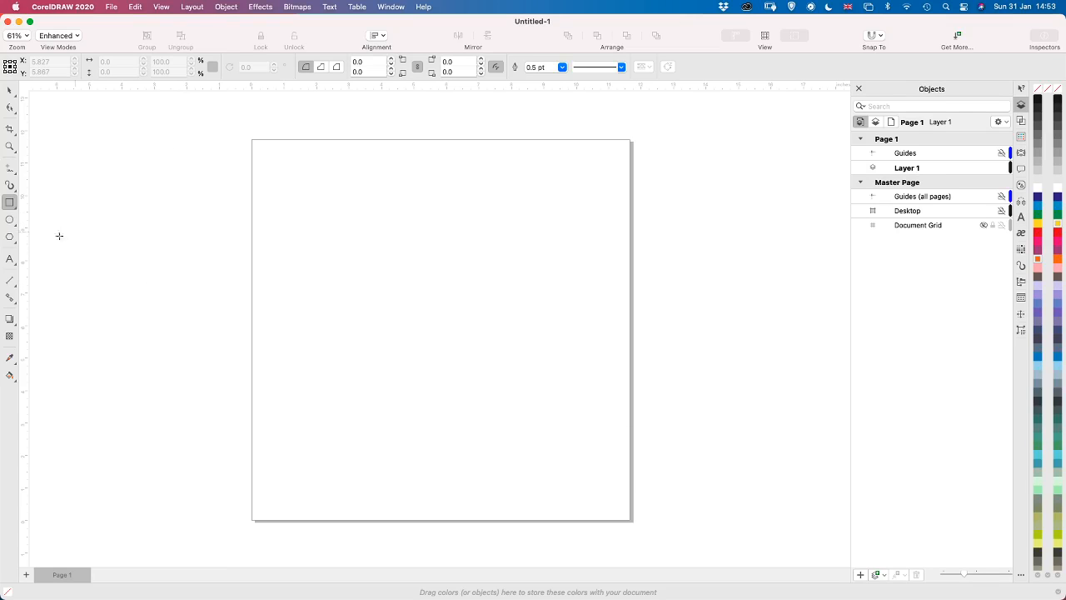
click(9, 236)
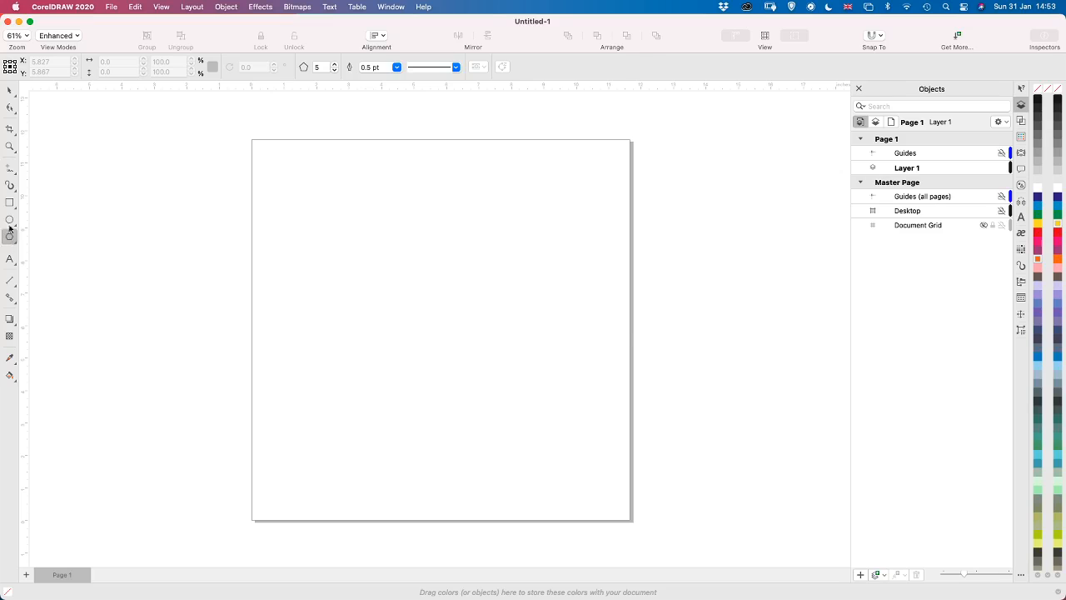
double_click(10, 203)
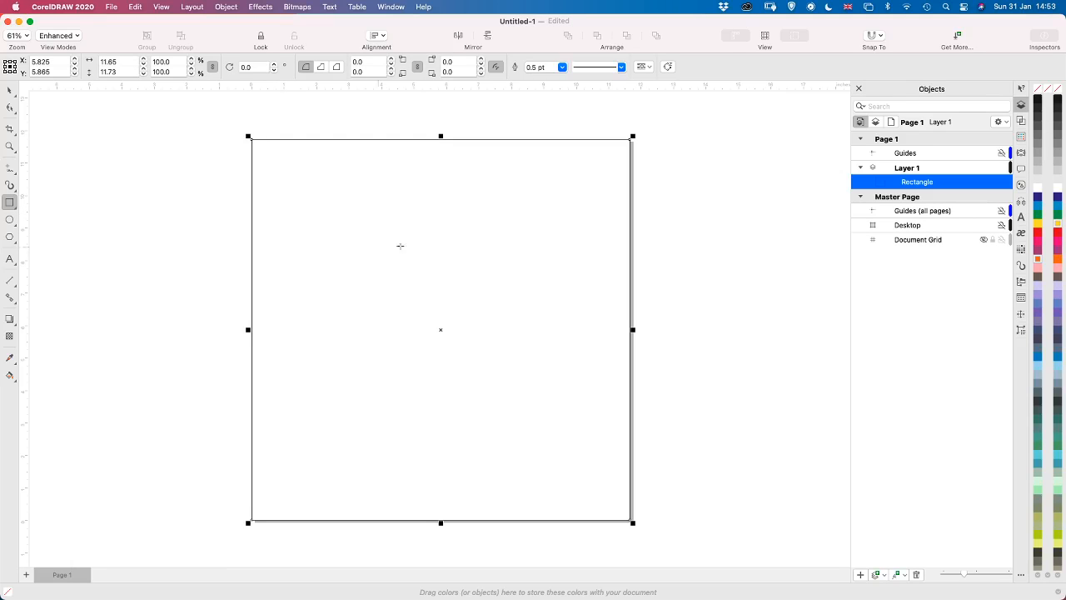
key(super+z)
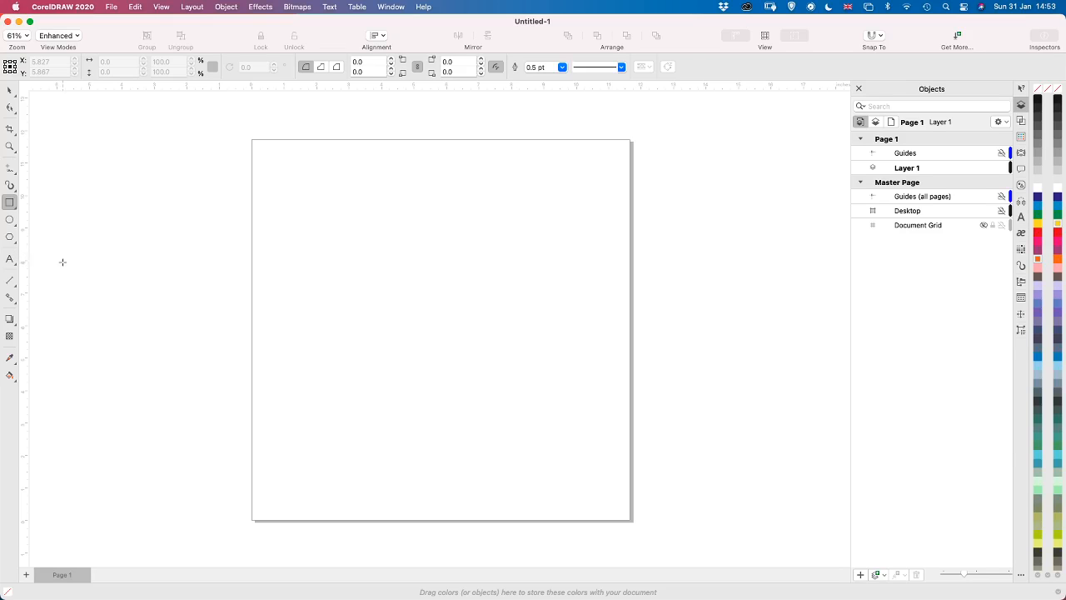
Activate the Text tool briefly and quit CorelDRAW 2020
click(10, 260)
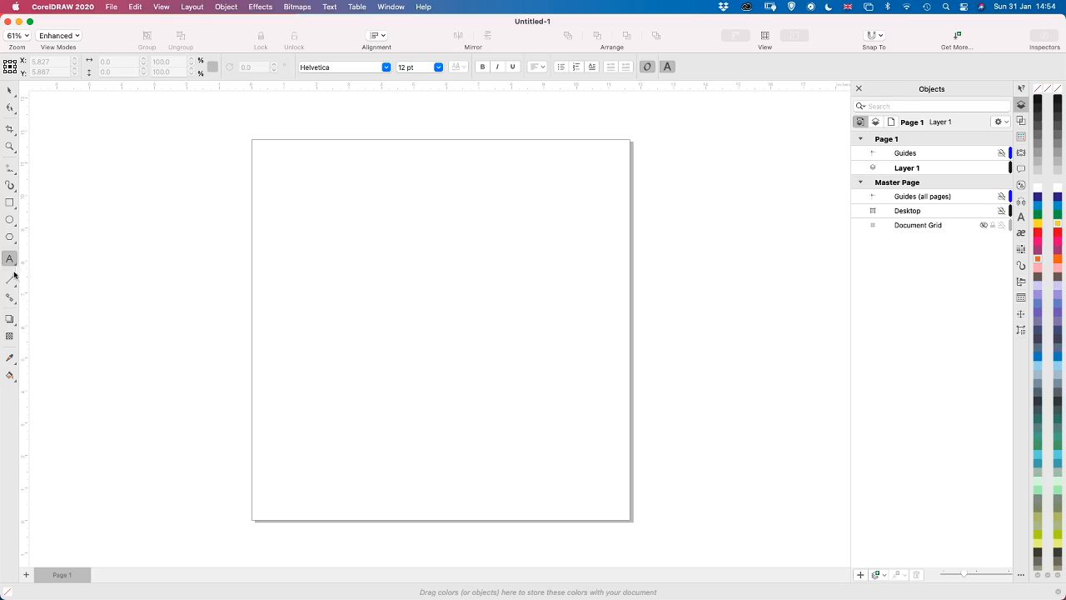
click(82, 7)
click(75, 222)
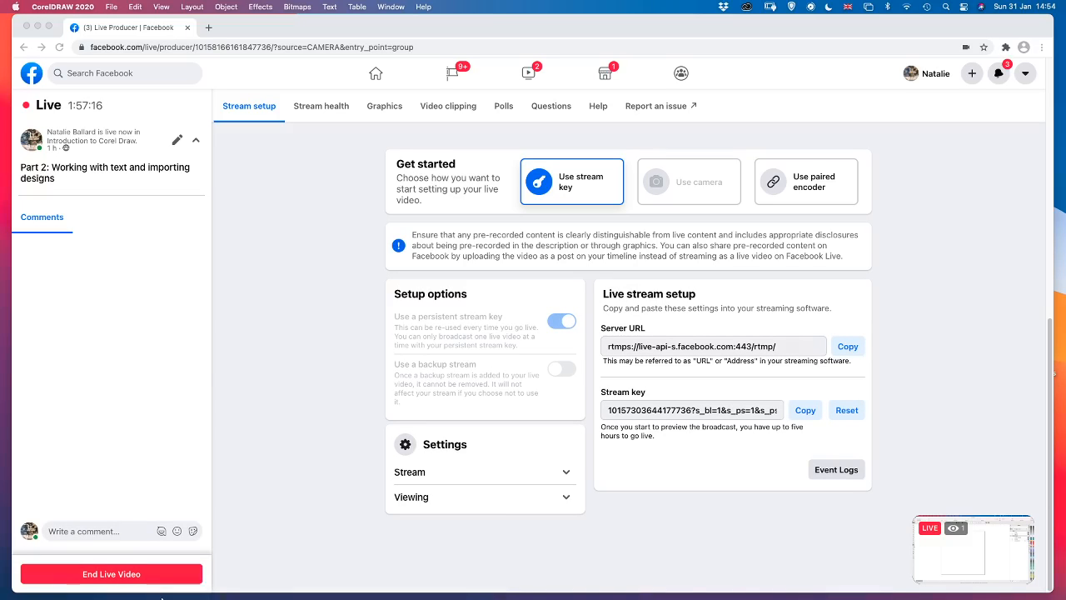
mouse_move(162, 597)
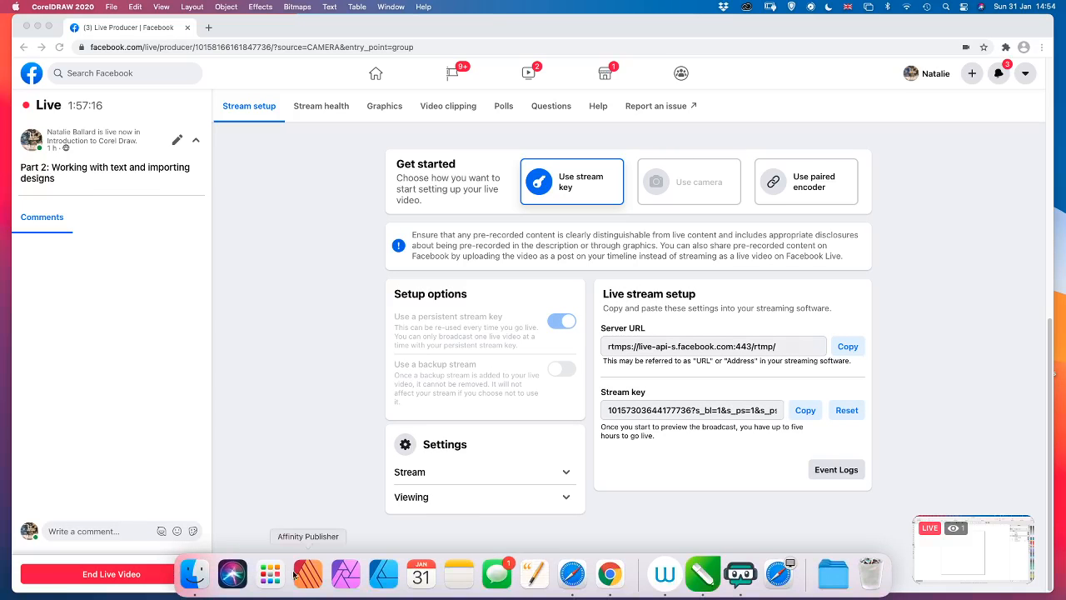
Switch to Safari, go from Design Bundles to the Font Bundles site, and open its current free fonts listing
right_click(383, 573)
click(354, 541)
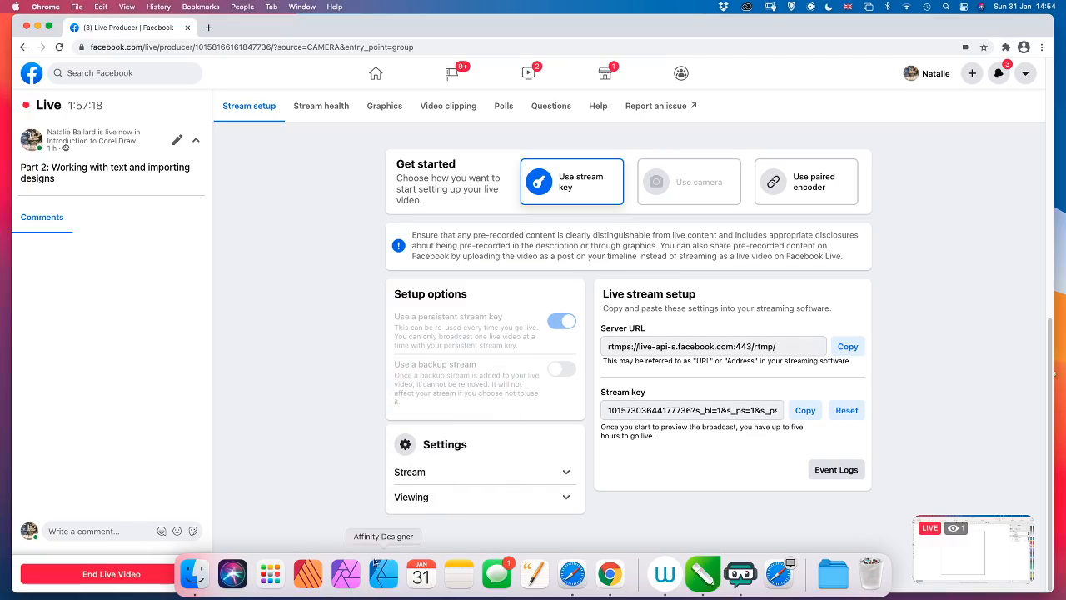
click(572, 575)
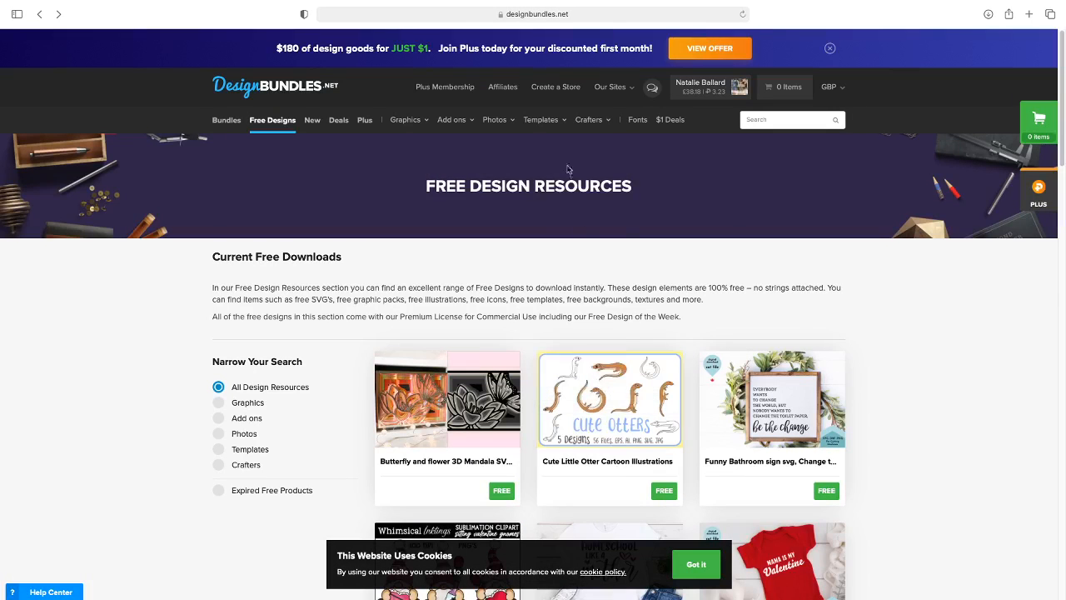
click(638, 120)
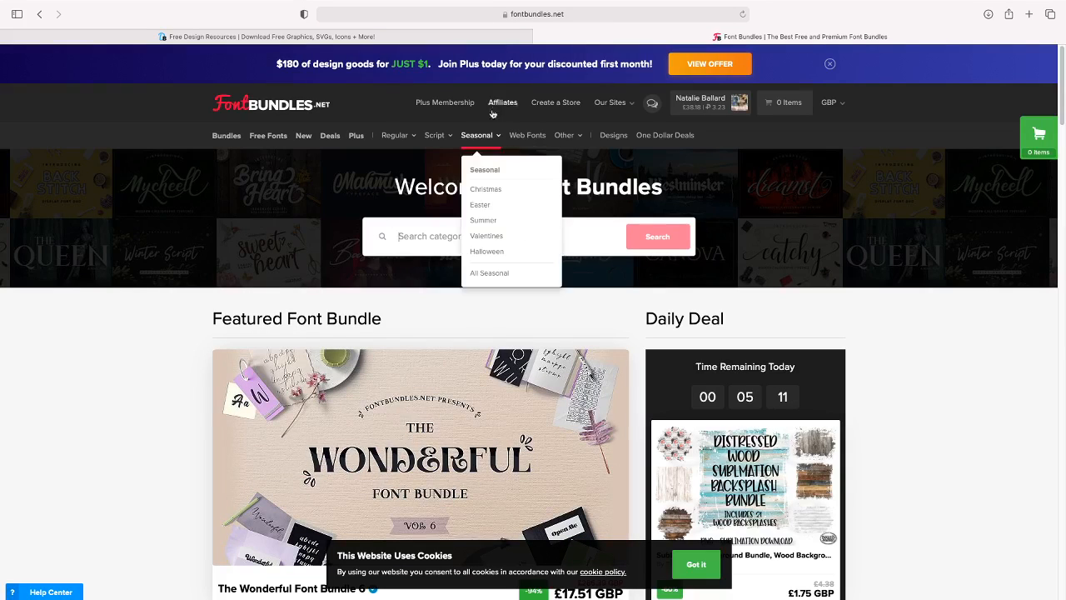
click(275, 137)
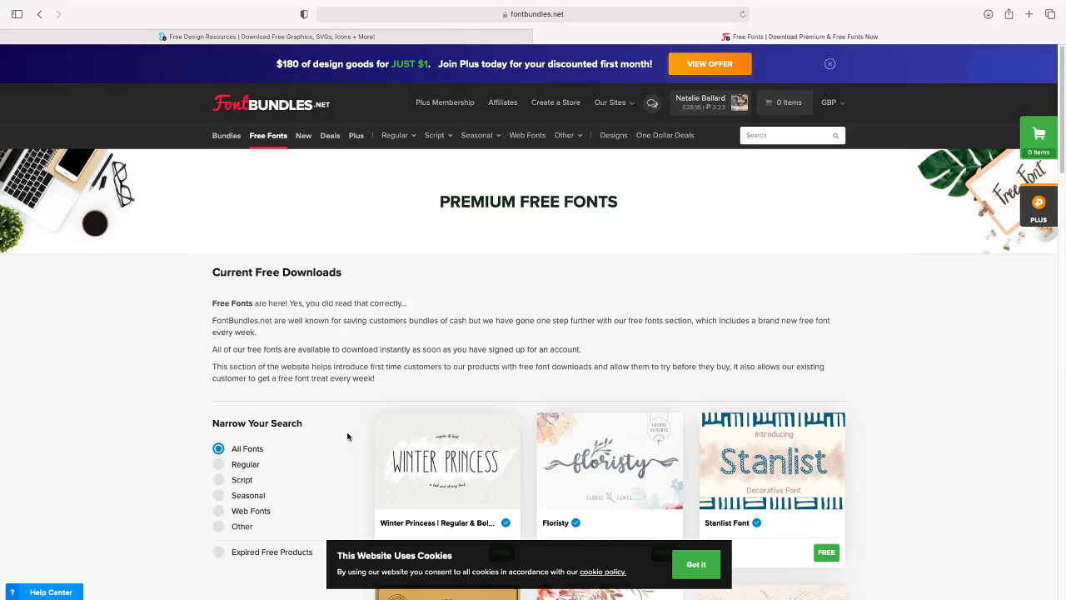
scroll(343, 439, down, 4)
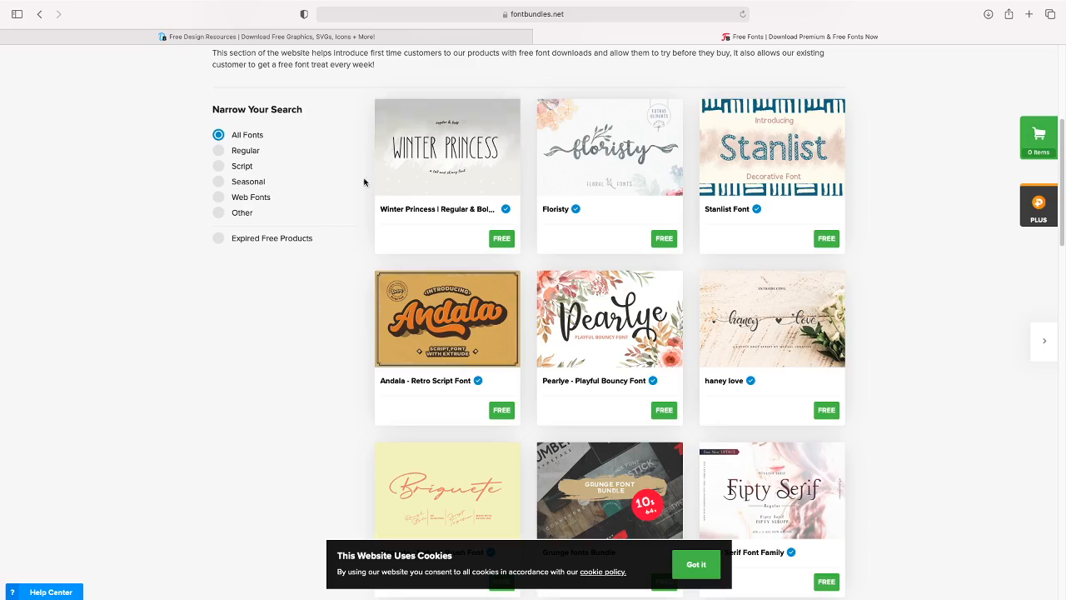
Open the Floristy font's page from the free fonts listing and download the font for free
click(550, 110)
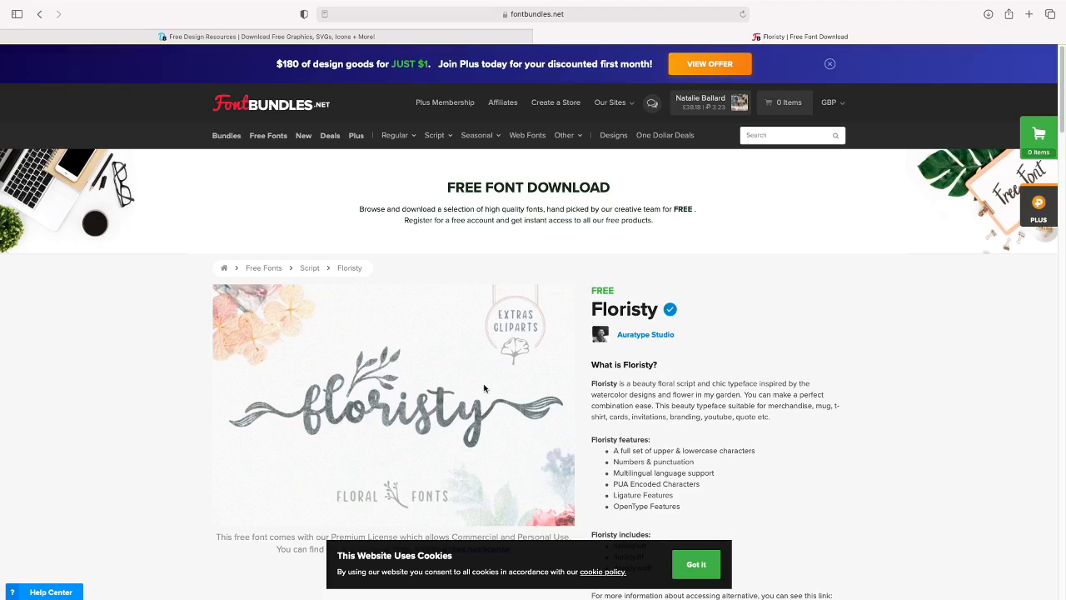
scroll(480, 383, down, 3)
scroll(479, 383, down, 2)
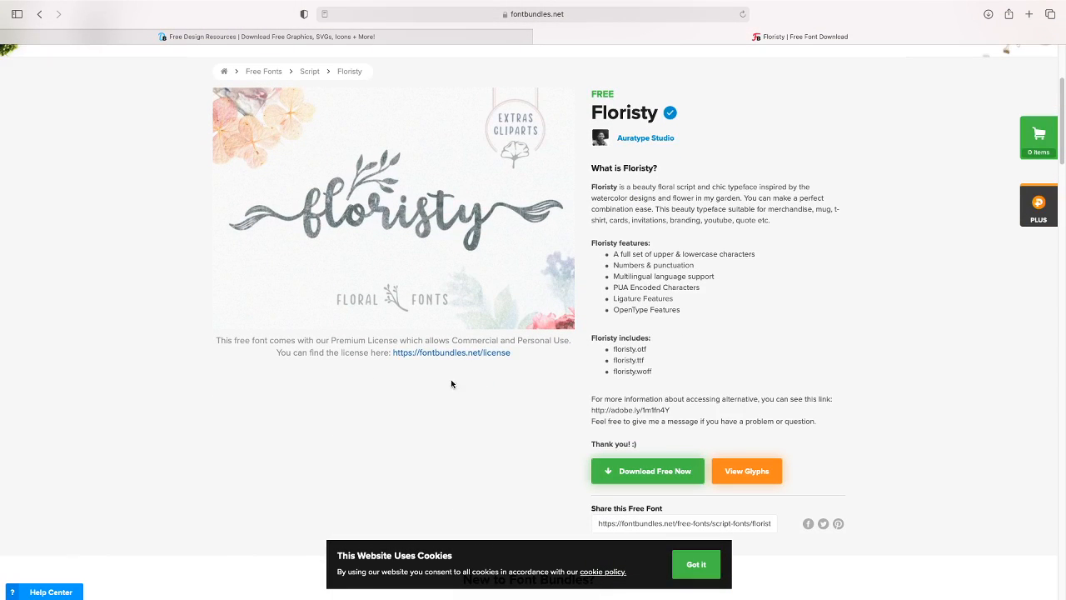
click(639, 474)
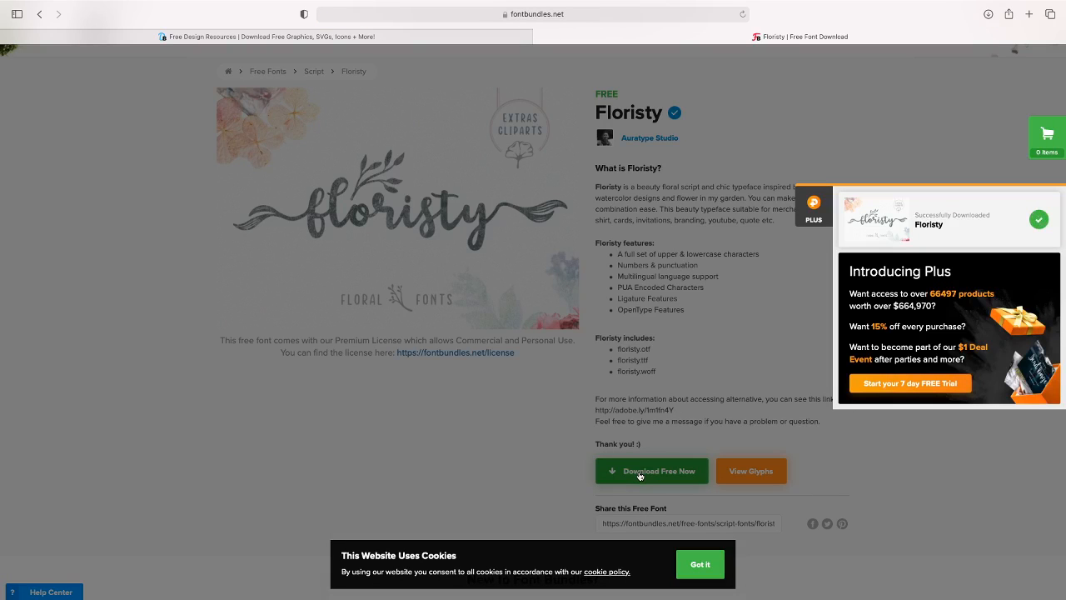
Open the downloaded FontBundles-Floristy folder in Finder and preview the floristyScript-Regular OTF and TTF files and Unnamed-Regular.otf
mouse_move(421, 598)
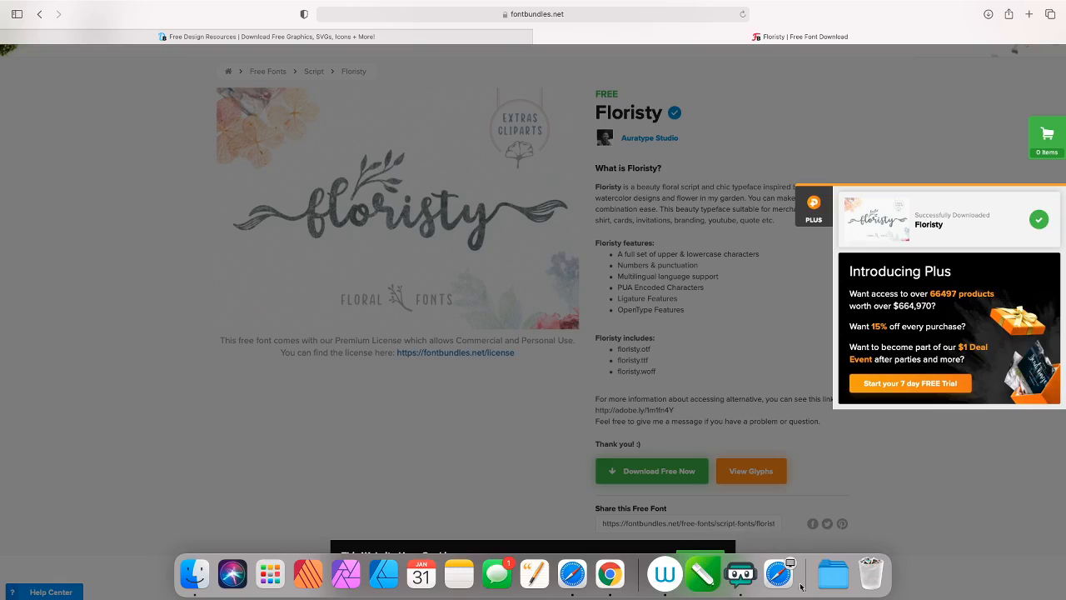
click(836, 578)
click(832, 538)
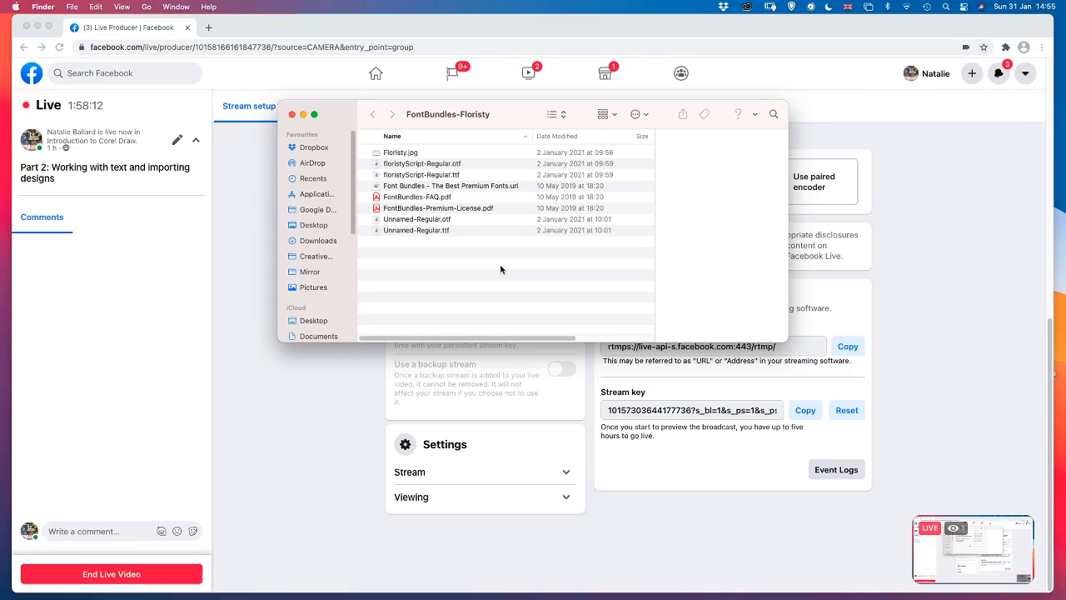
click(448, 166)
click(447, 176)
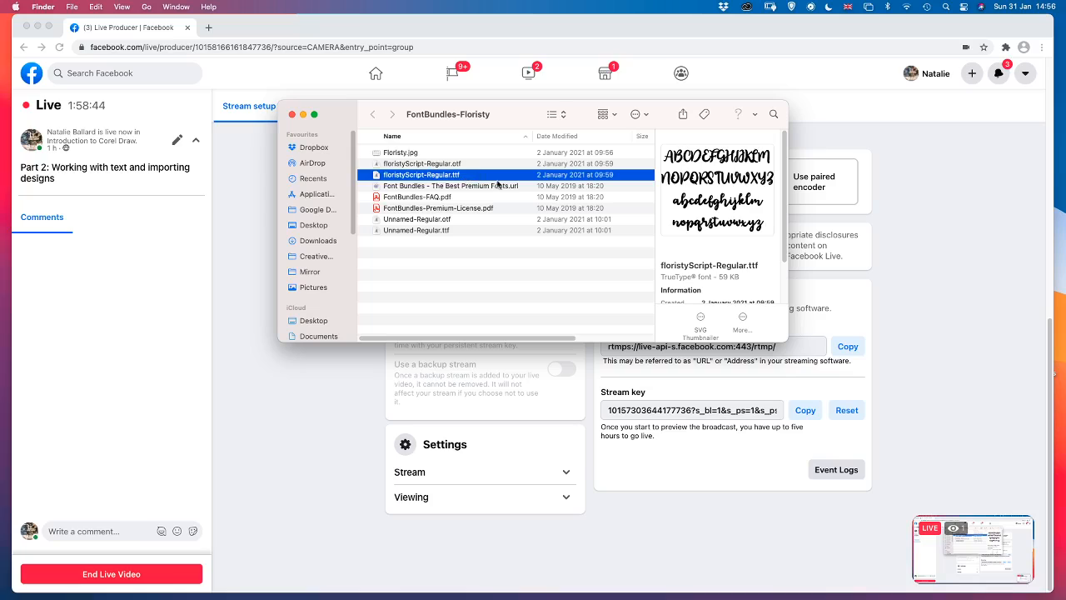
click(467, 164)
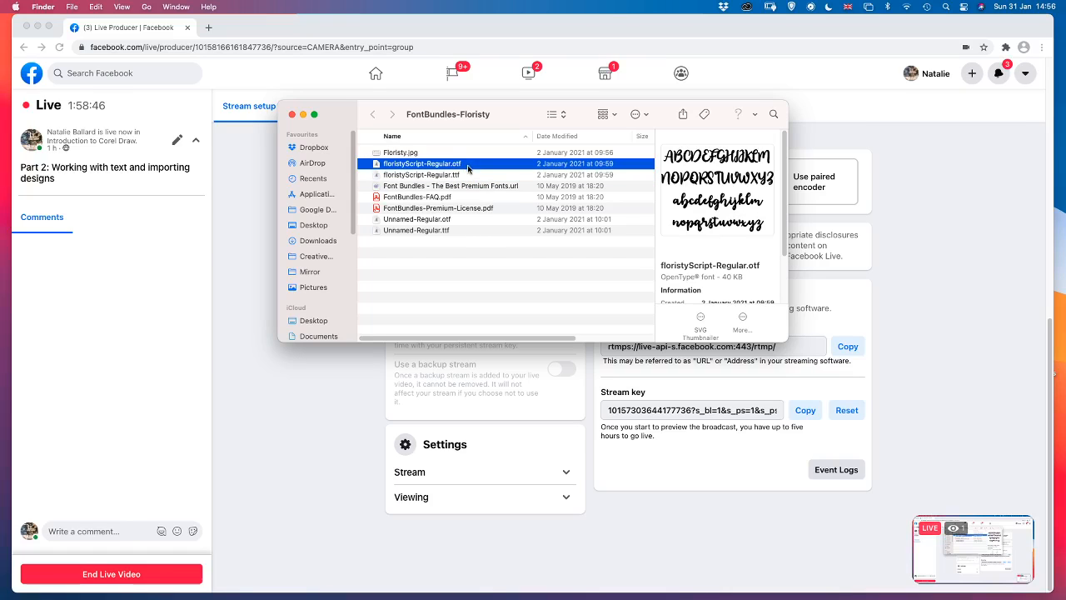
click(449, 220)
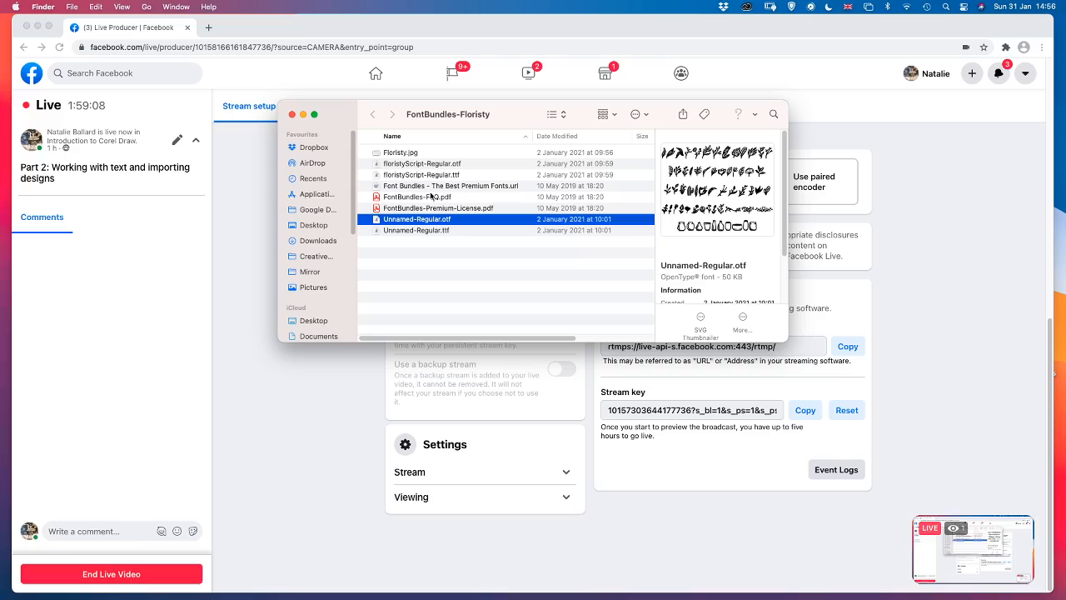
Relaunch CorelDRAW 2020, dismiss the product offer, and create a new one-page document from the ScanNCut 12x12" mat preset
mouse_move(550, 596)
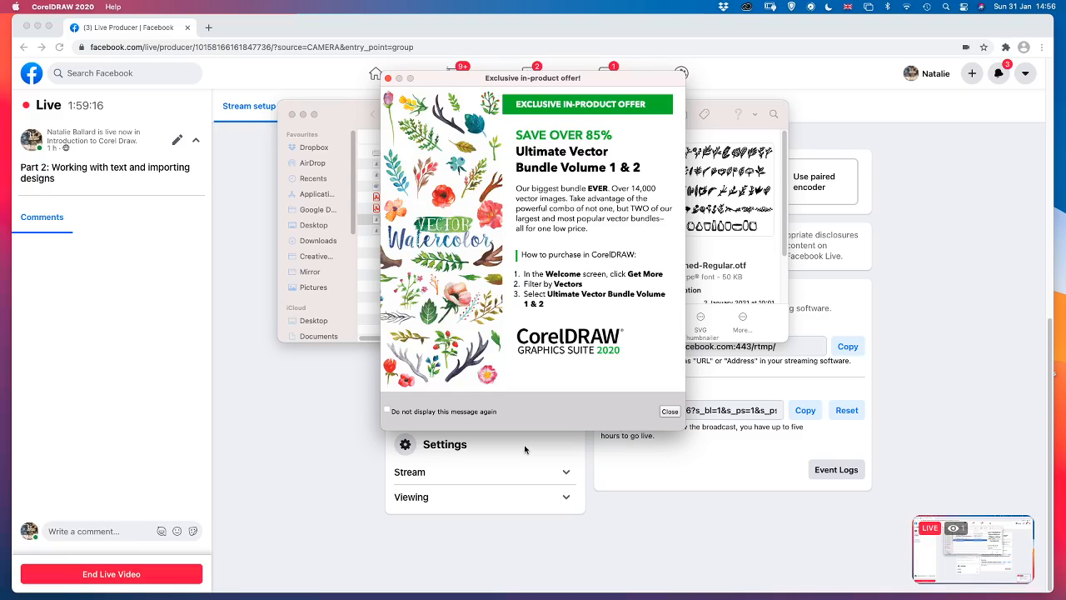
click(670, 412)
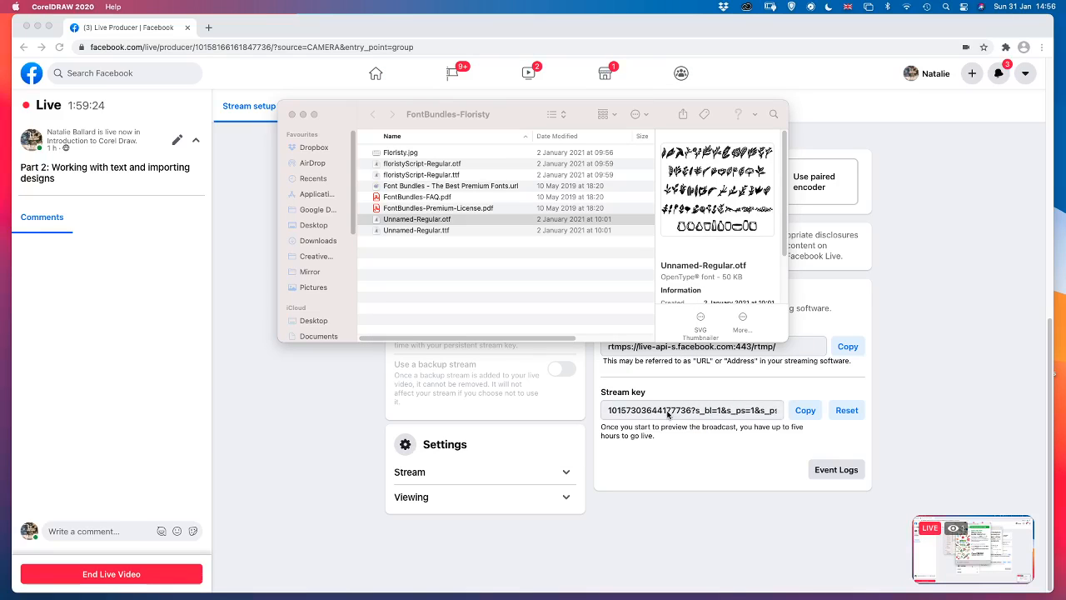
mouse_move(724, 598)
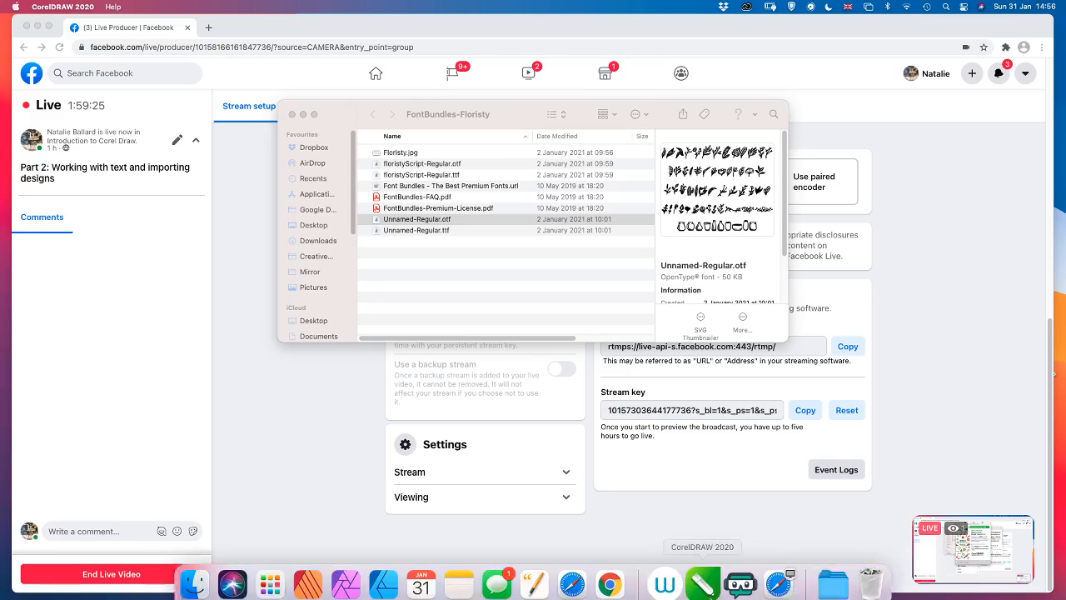
click(702, 573)
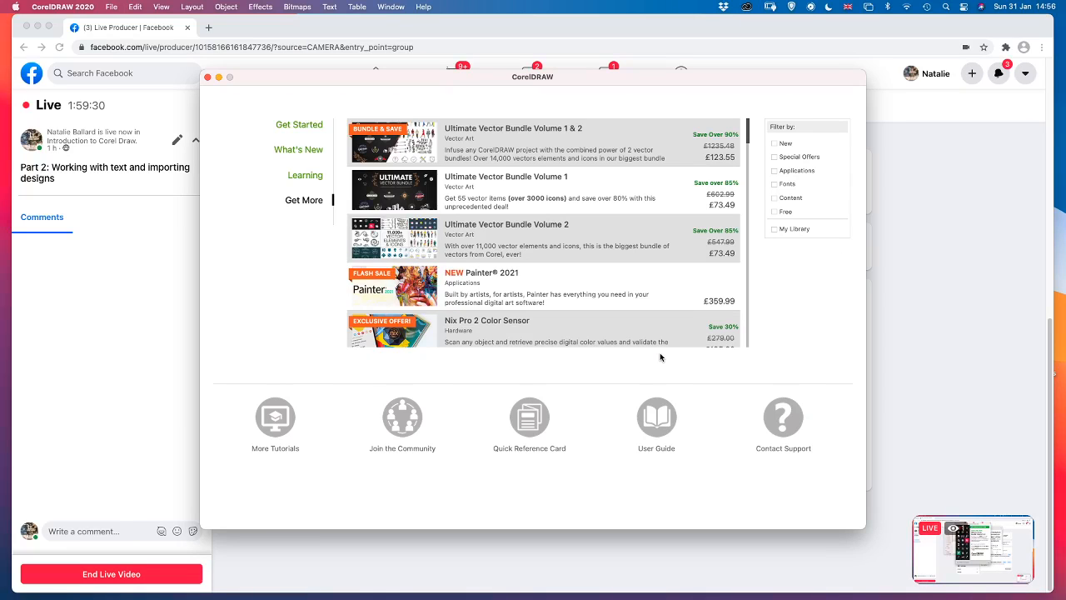
key(super+n)
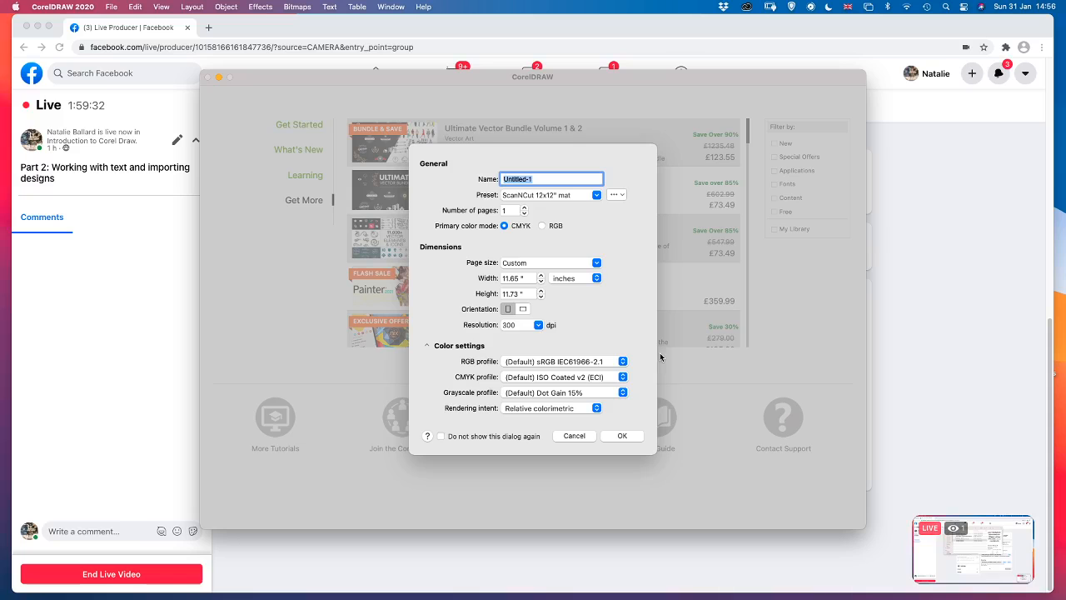
click(614, 436)
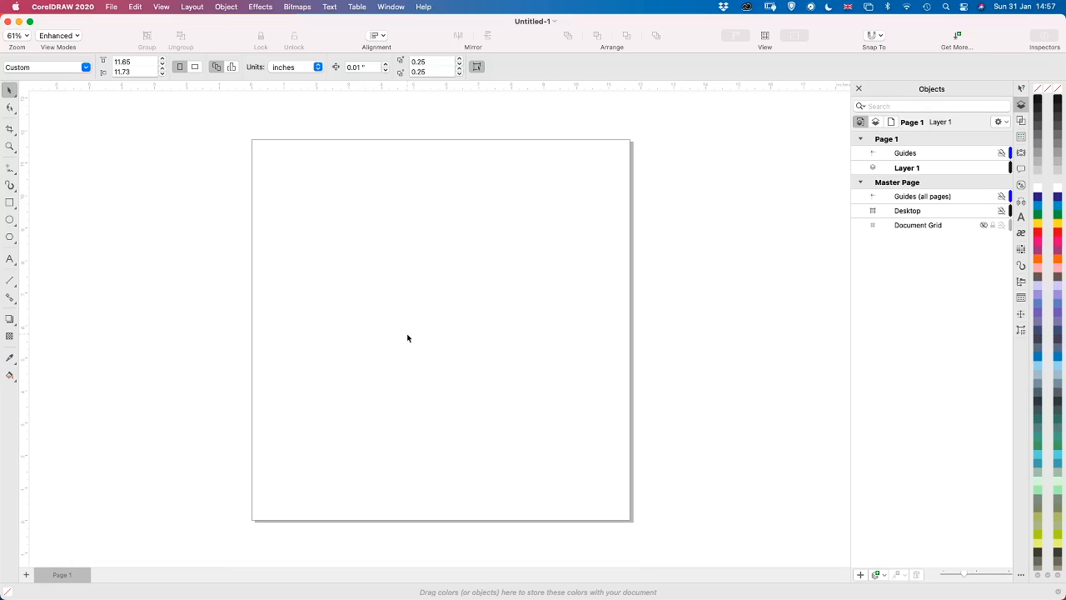
Draw a horizontal ellipse about 6.38 by 4.04 inches in the upper middle of the page
click(9, 220)
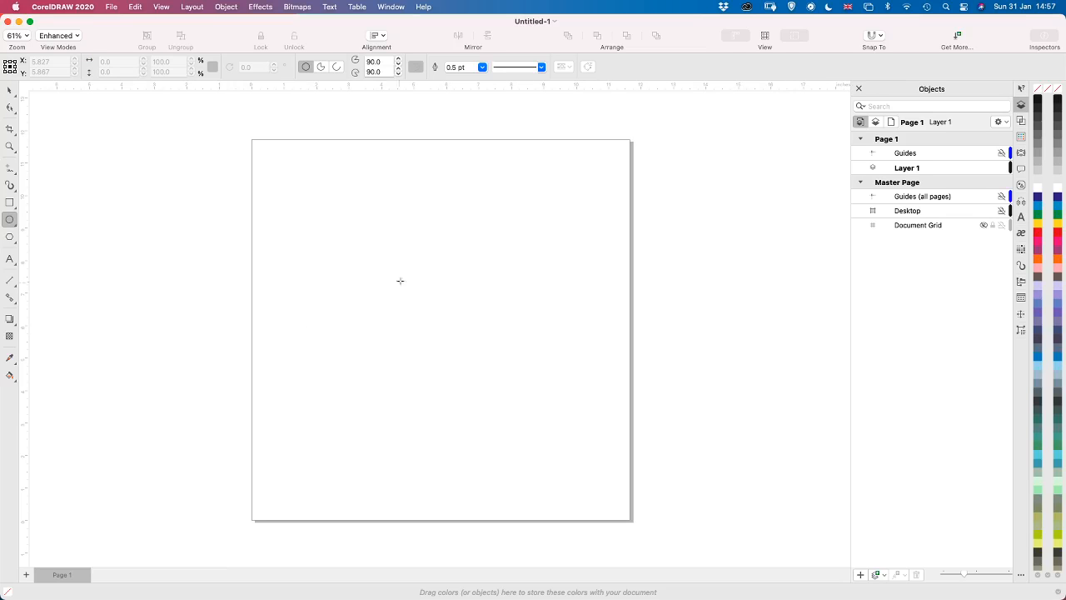
drag(321, 239, 532, 373)
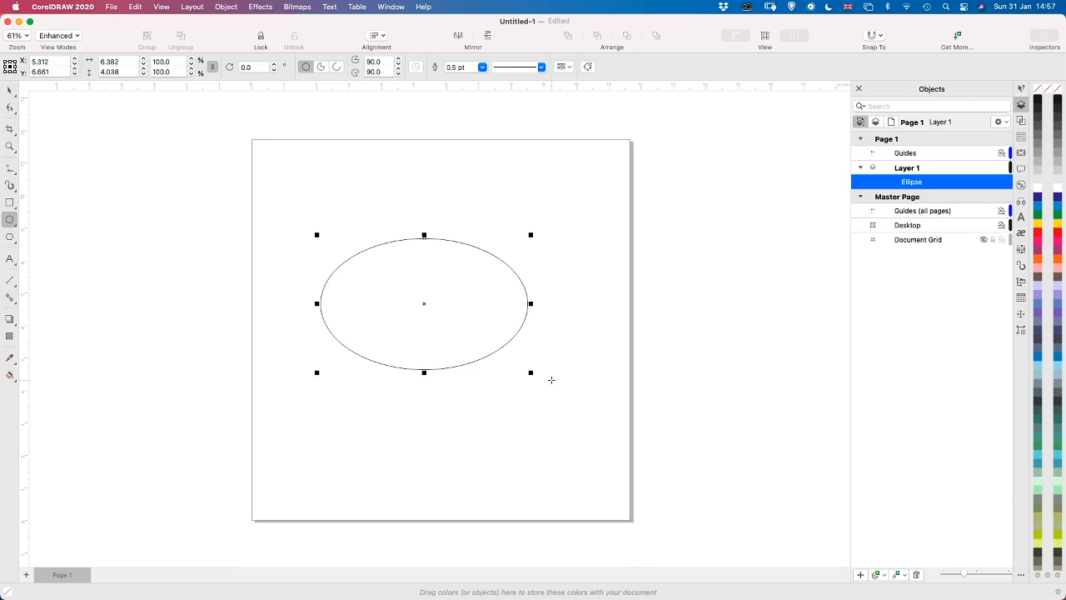
scroll(552, 380, up, 3)
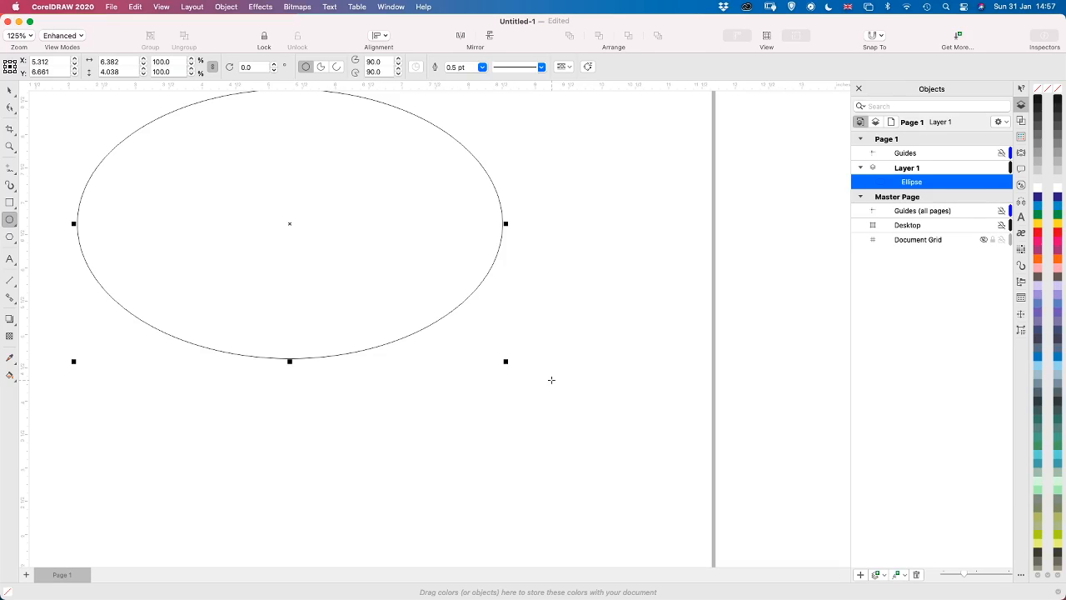
scroll(552, 380, down, 3)
scroll(552, 379, up, 3)
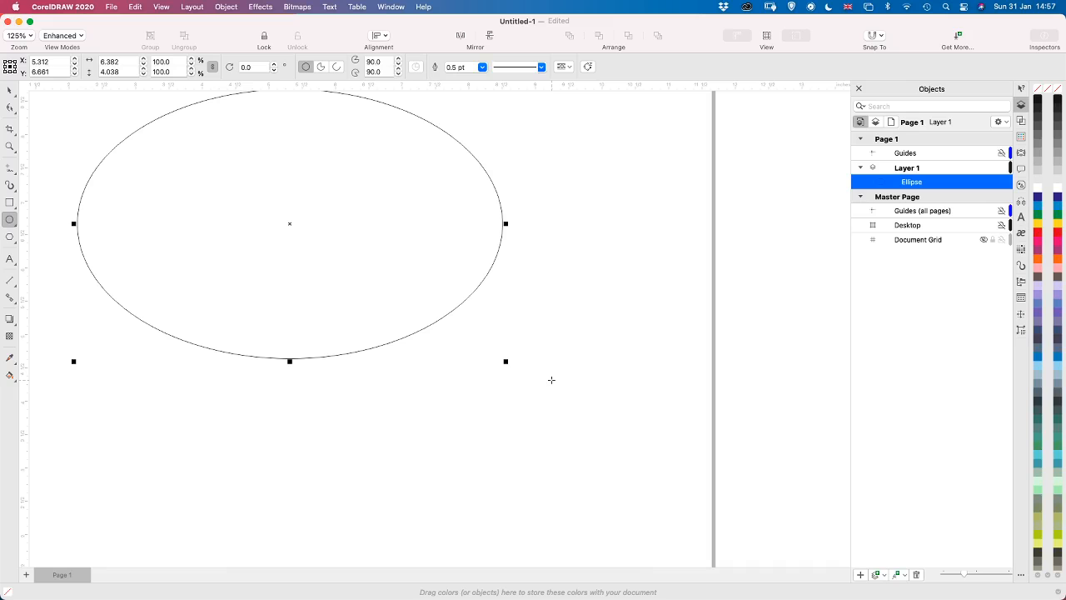
key(h)
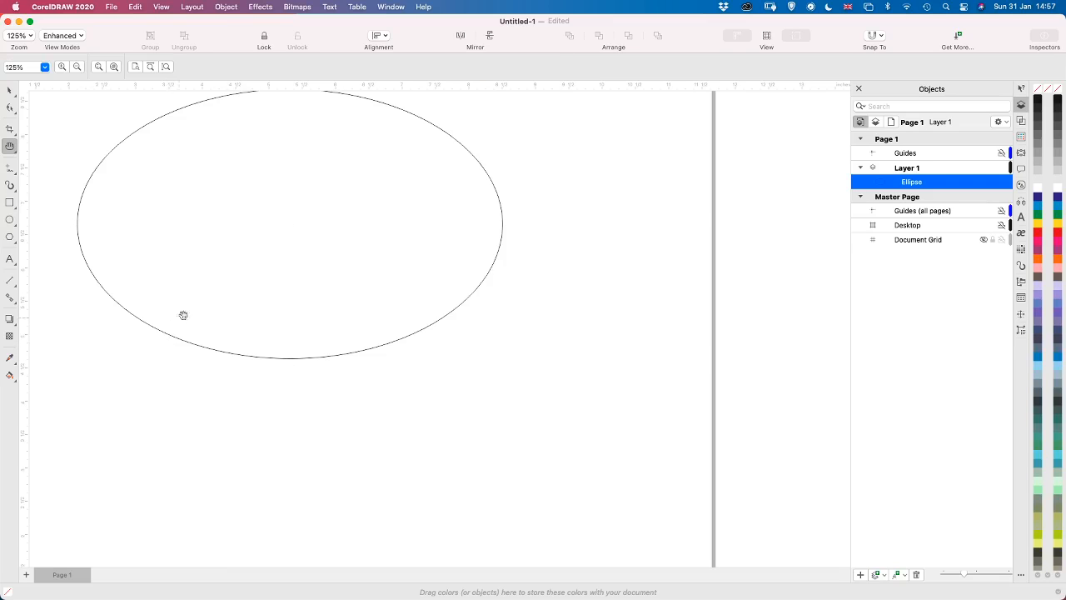
drag(183, 312, 331, 382)
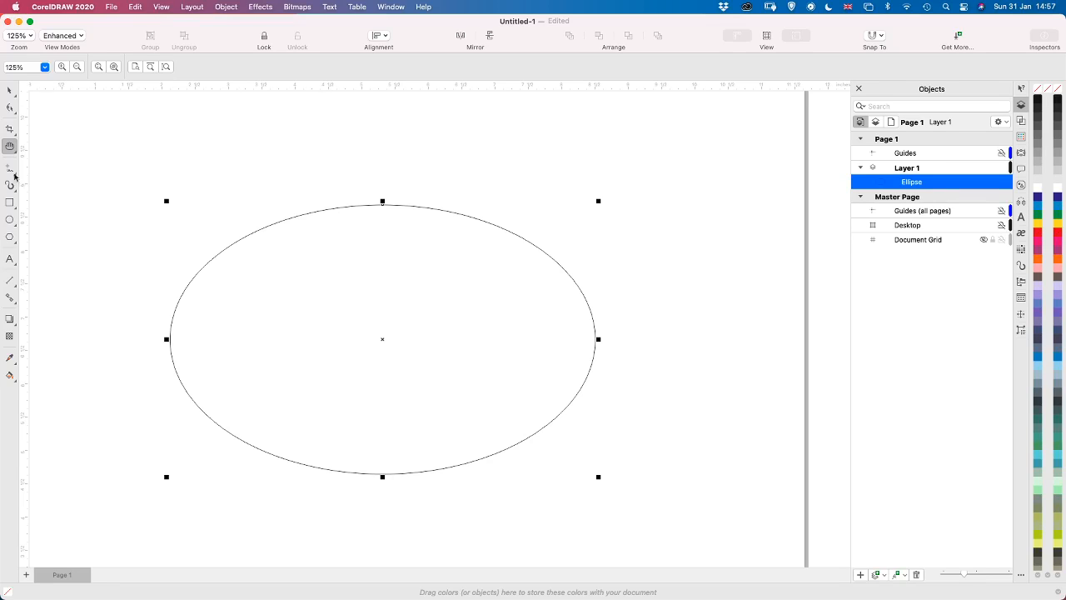
Add artistic text along the ellipse's outline reading "Happy Easter • Hoppy Easter •"
click(10, 259)
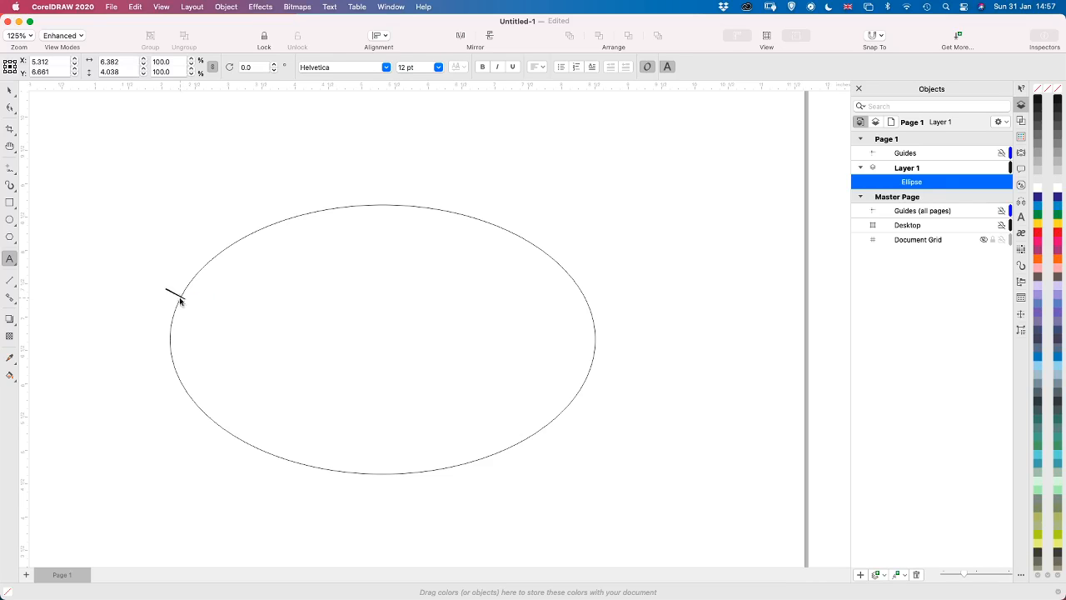
click(177, 297)
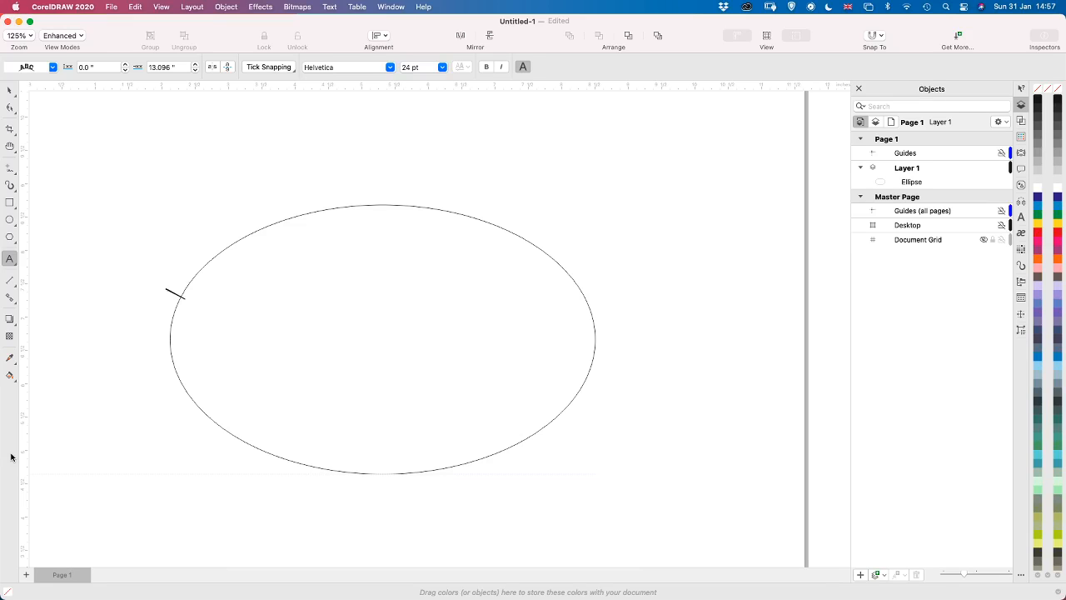
text(Ha)
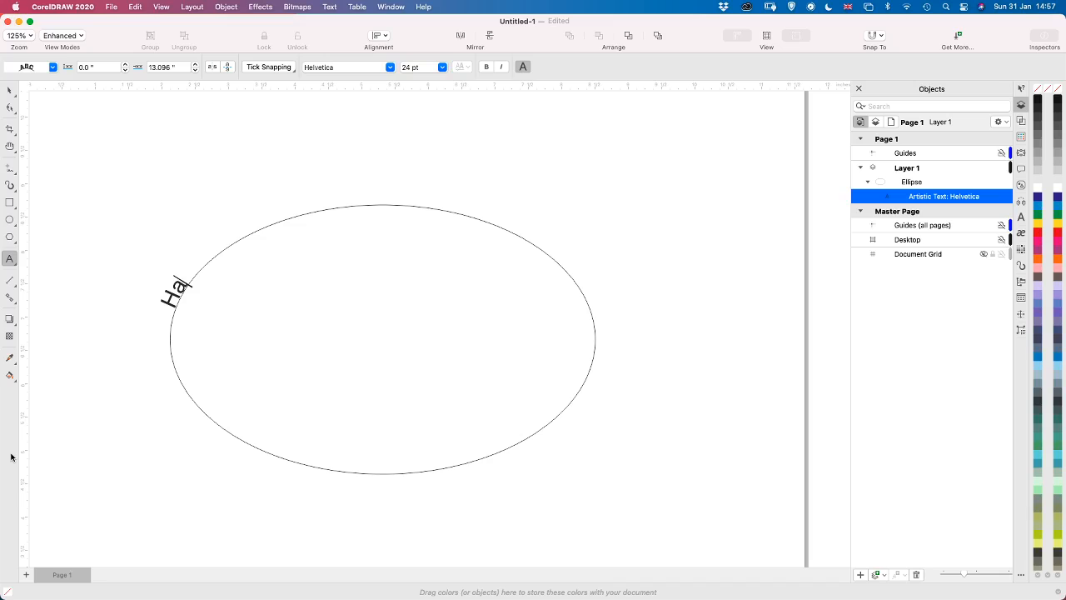
text(ppy)
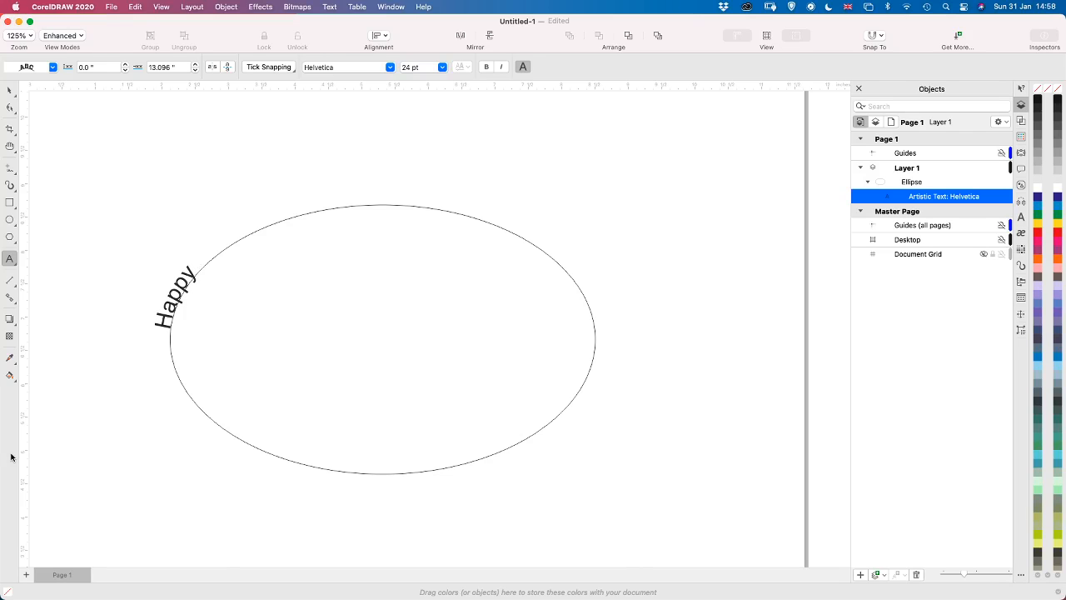
text( Easter)
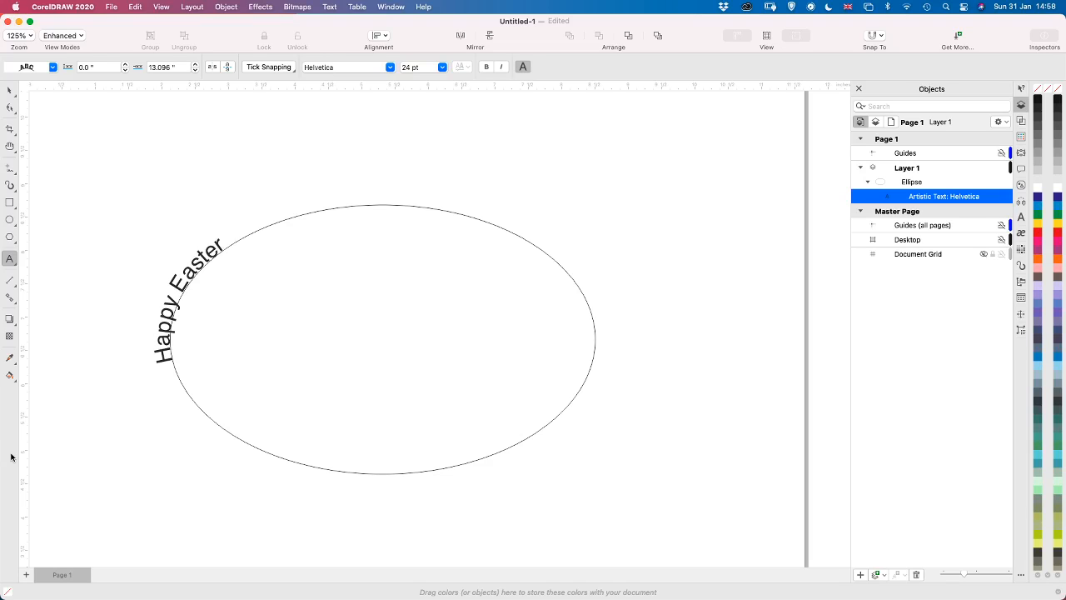
text( •)
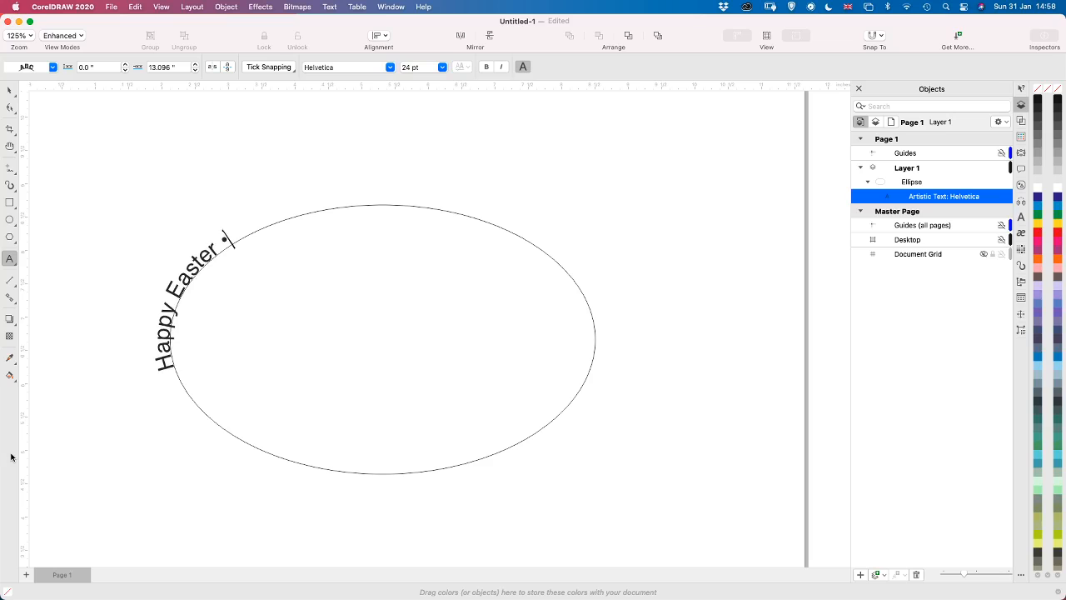
text( Ho)
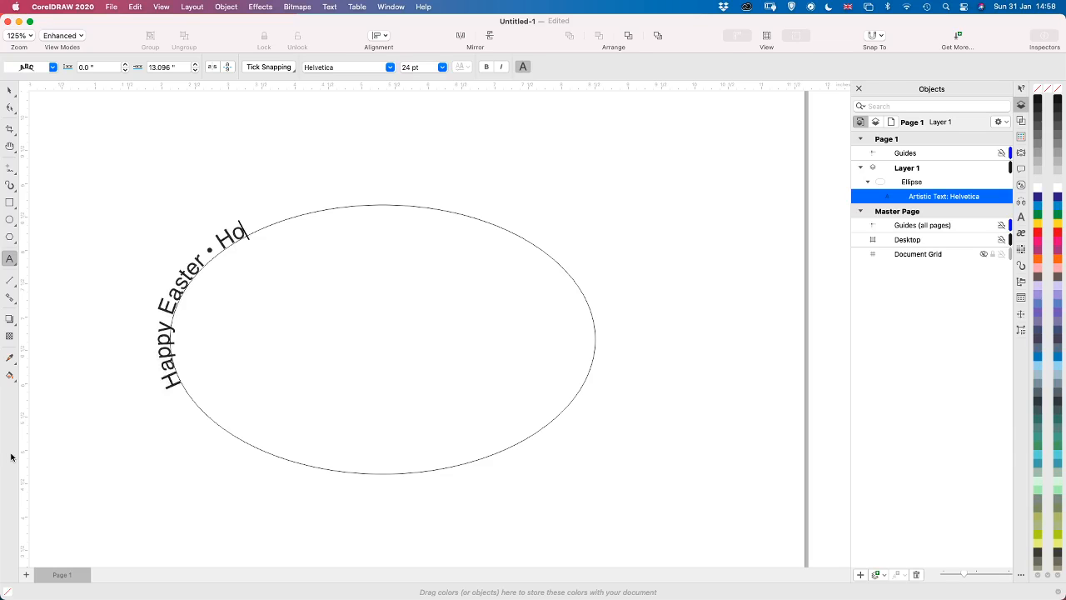
text(ppy Easter)
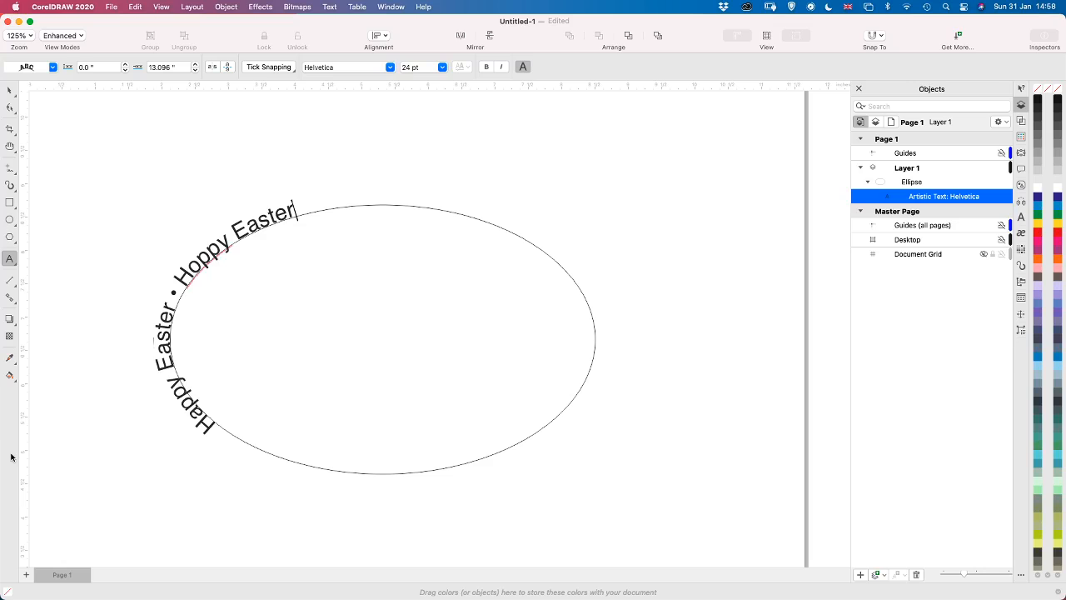
text( •)
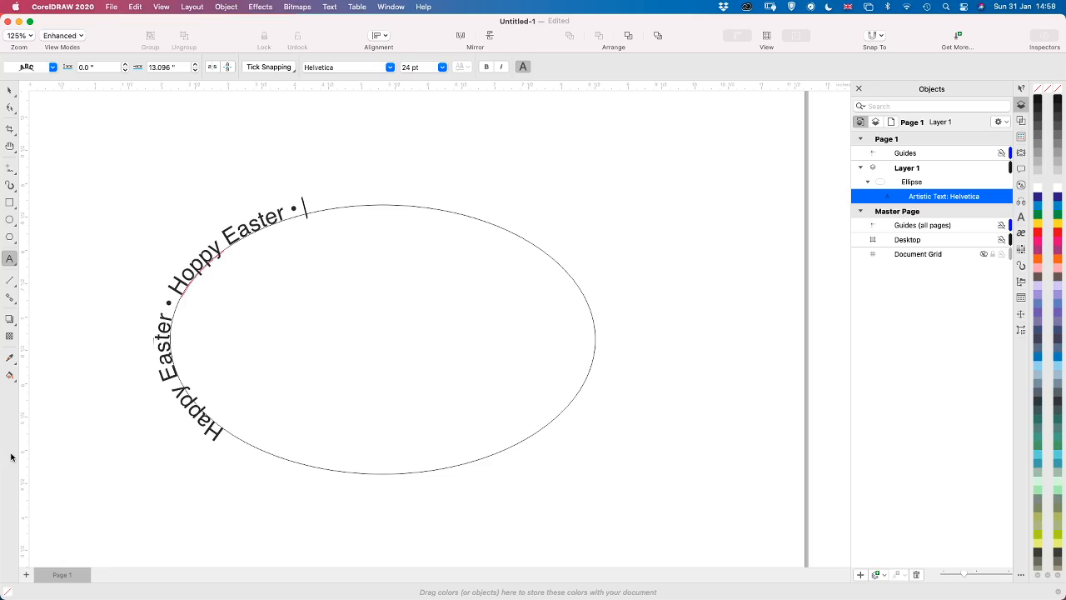
Copy the whole Easter phrase and paste it three times at the end of the text on the ellipse
key(super+a)
key(super+c)
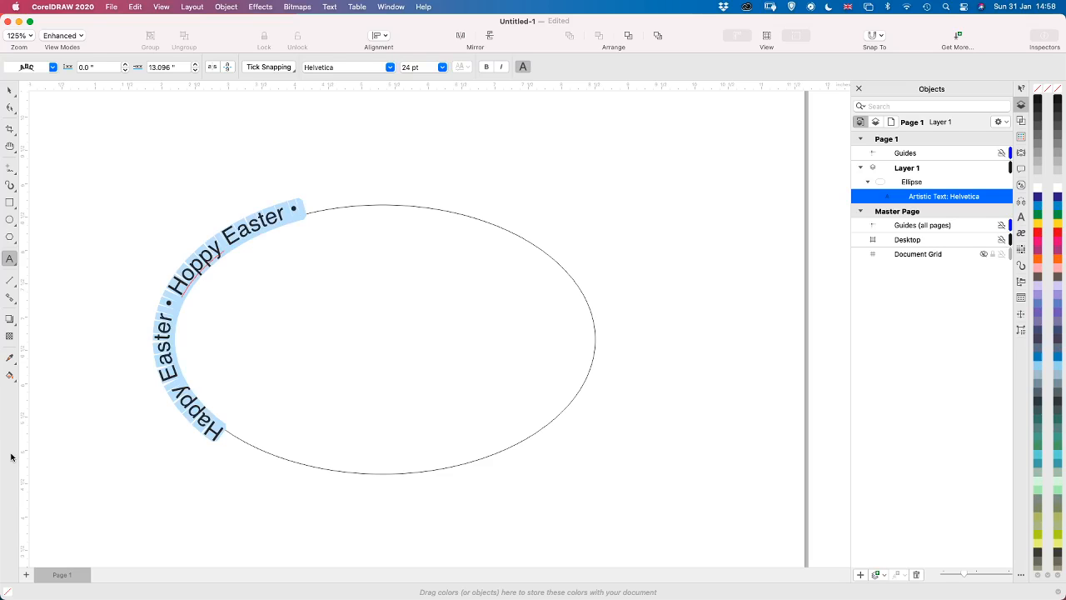
key(Right)
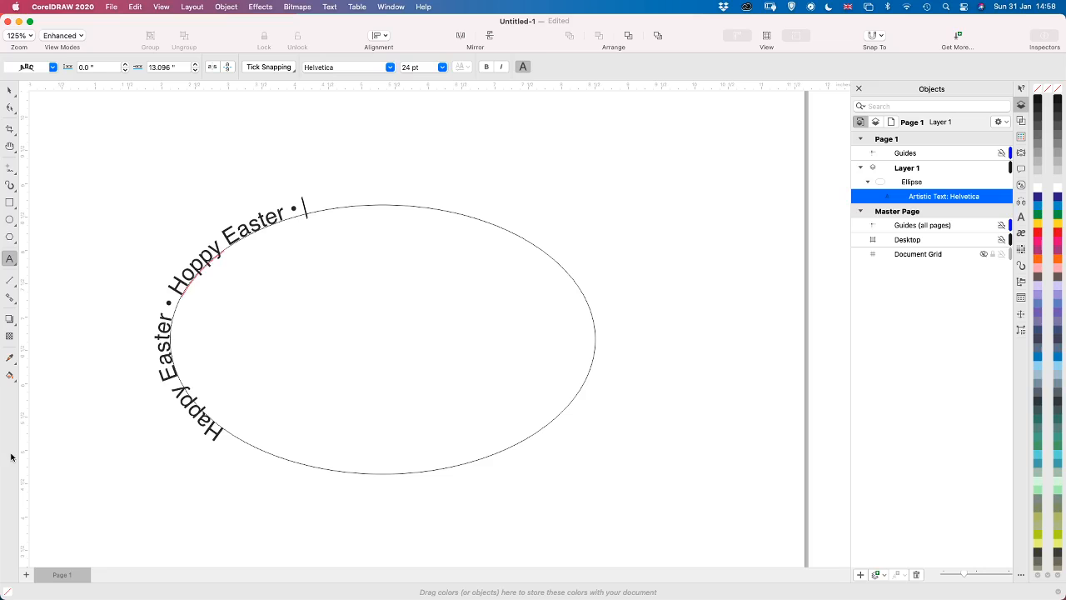
key(super+v)
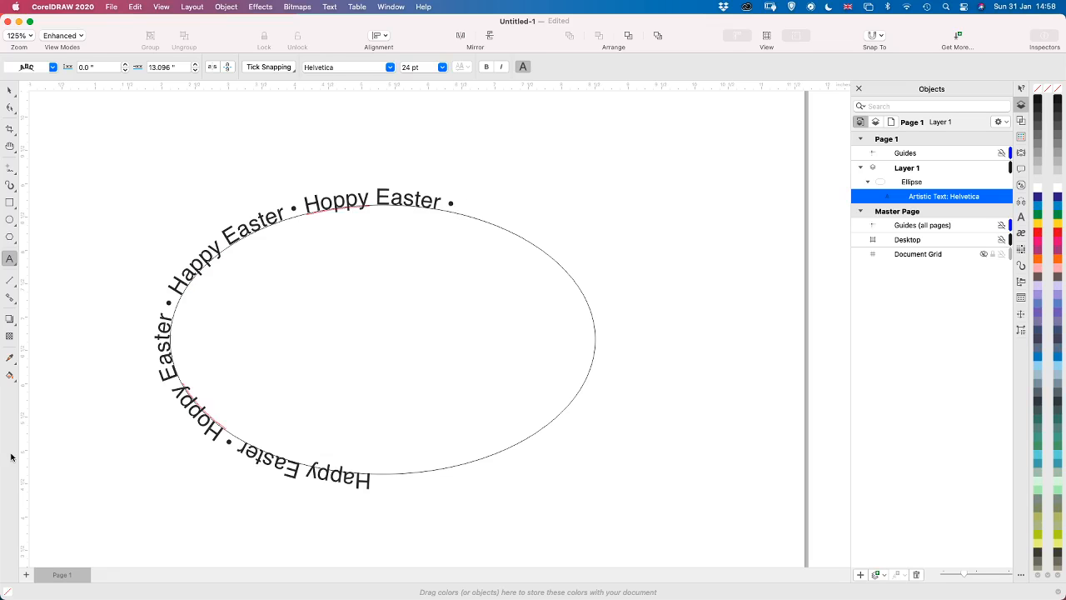
key(super+v)
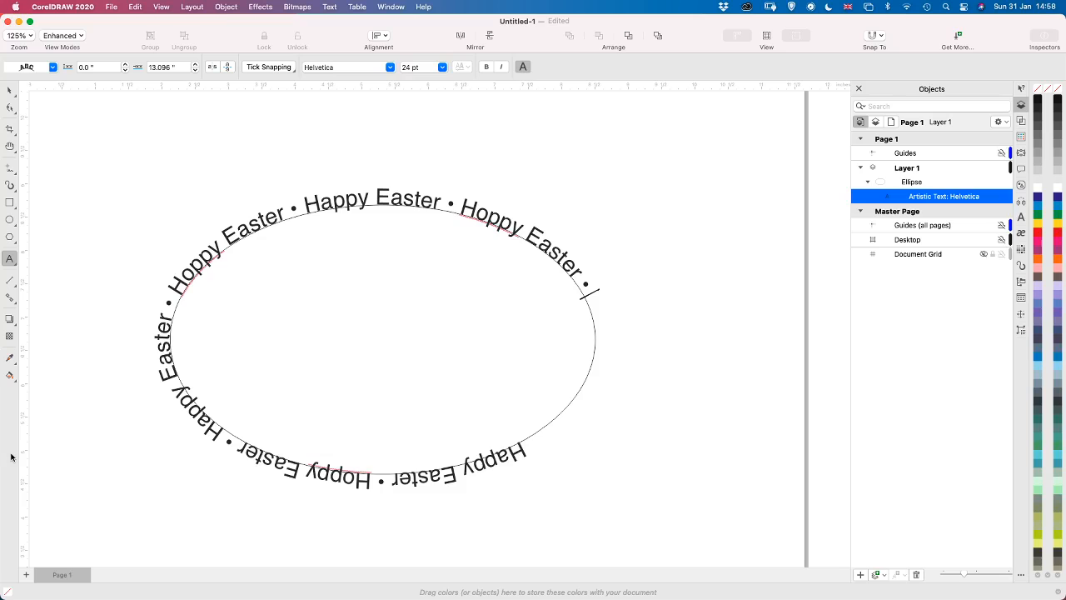
key(super+v)
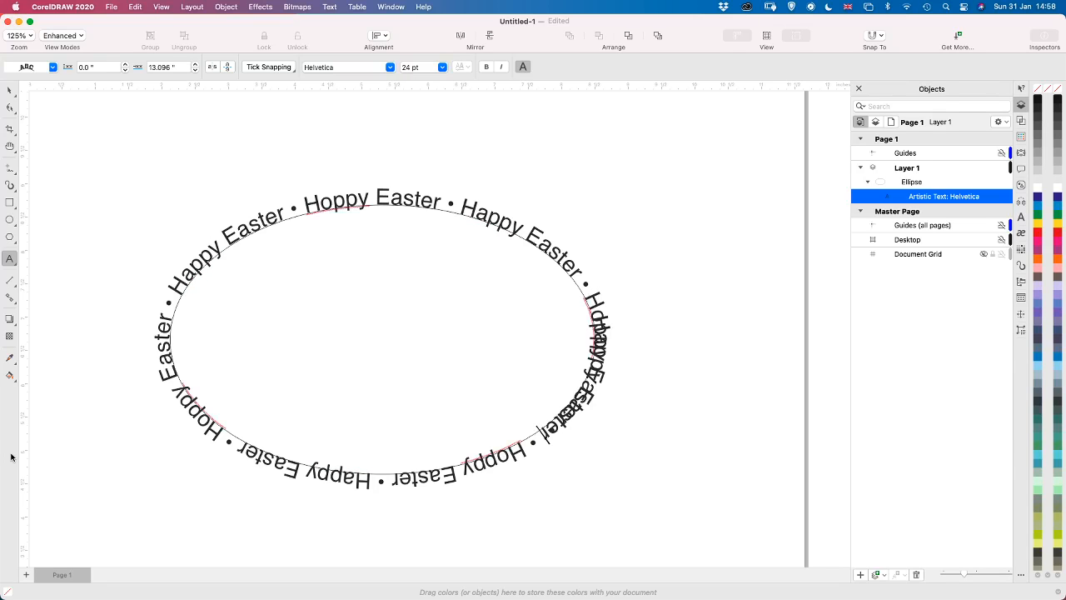
Delete the overlapping last copy of the phrase and the trailing space from the end of the ellipse text
key(BackSpace)
key(BackSpace)
key(BackSpace)
key(BackSpace)
key(BackSpace)
key(BackSpace)
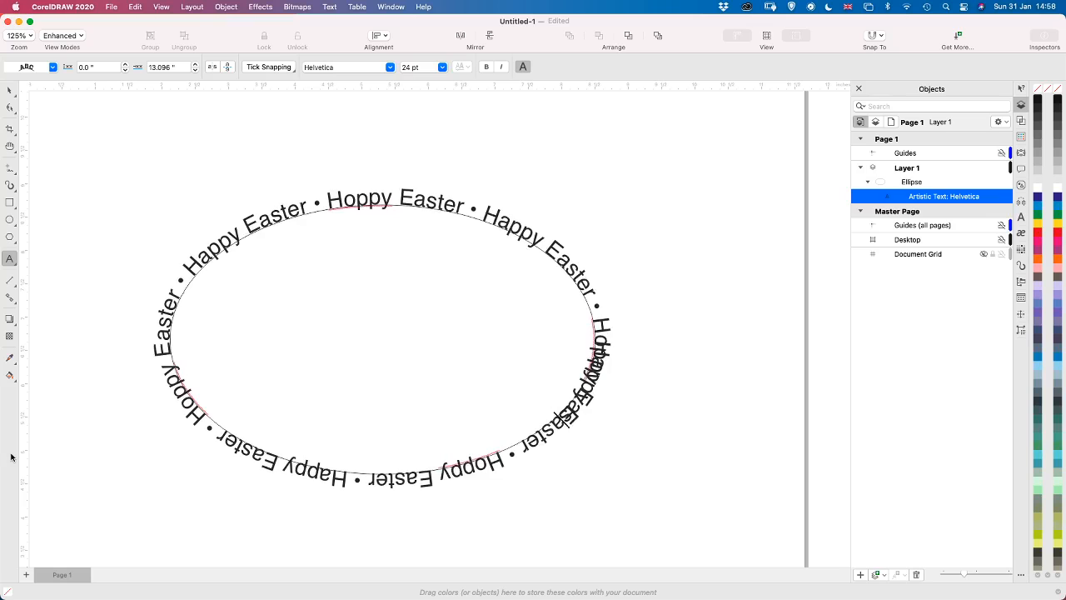
key(BackSpace)
key(BackSpace)
key(BackSpace)
key(BackSpace)
key(BackSpace)
key(BackSpace)
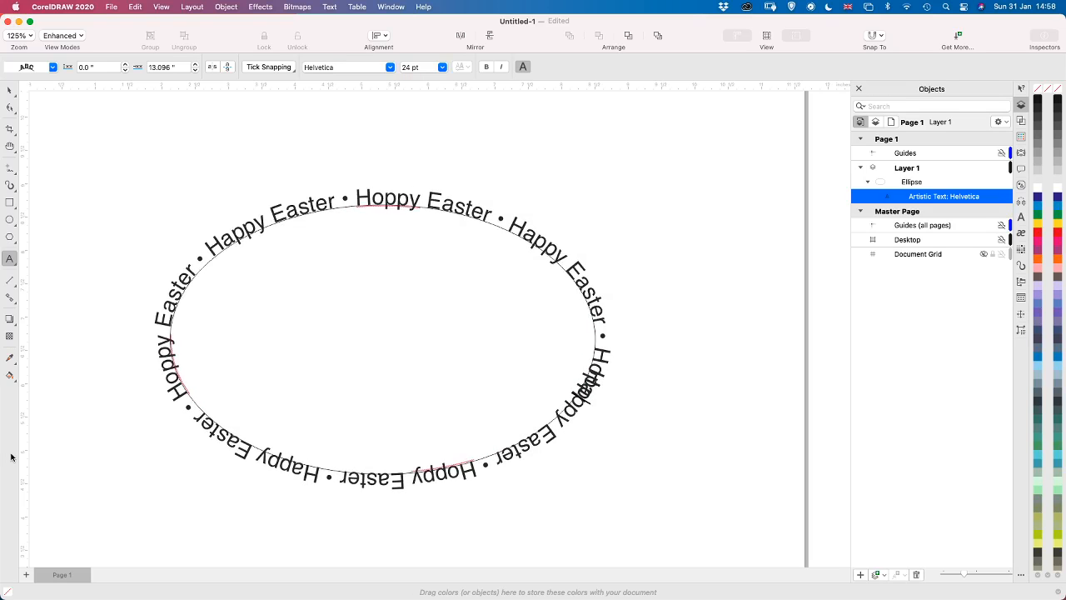
key(BackSpace)
key(BackSpace)
key(BackSpace)
key(BackSpace)
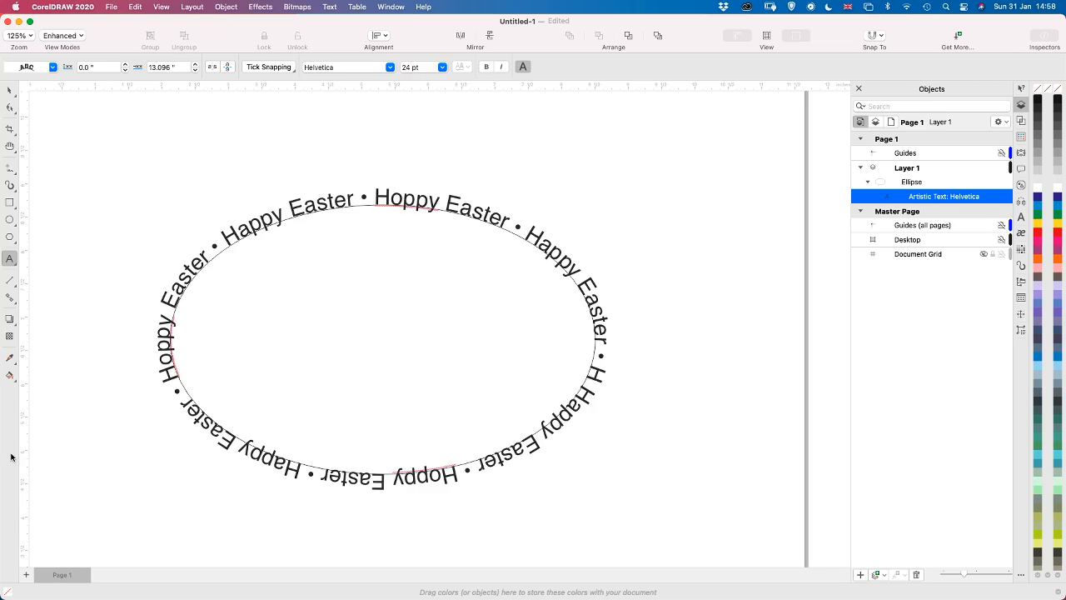
key(BackSpace)
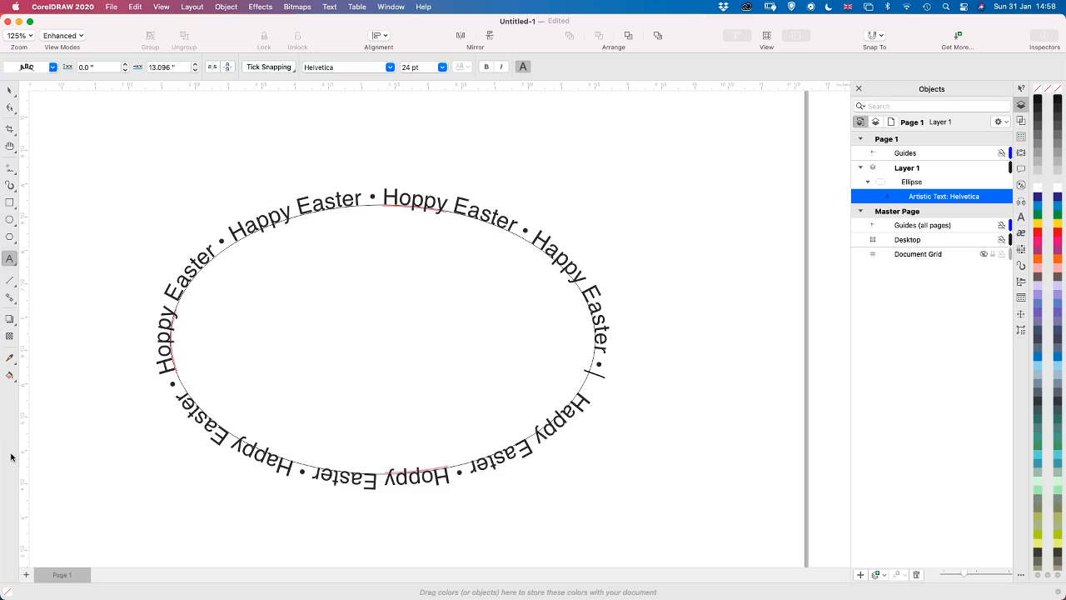
key(BackSpace)
key(BackSpace)
key(BackSpace)
key(BackSpace)
key(BackSpace)
key(BackSpace)
key(BackSpace)
key(BackSpace)
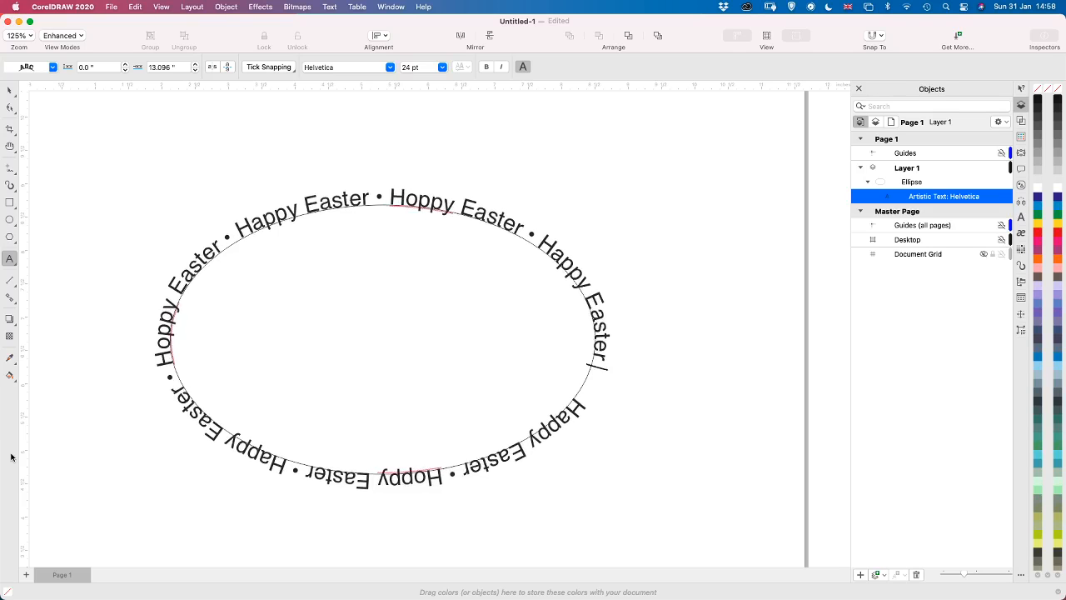
key(BackSpace)
key(BackSpace)
key(BackSpace)
key(BackSpace)
key(BackSpace)
key(BackSpace)
key(BackSpace)
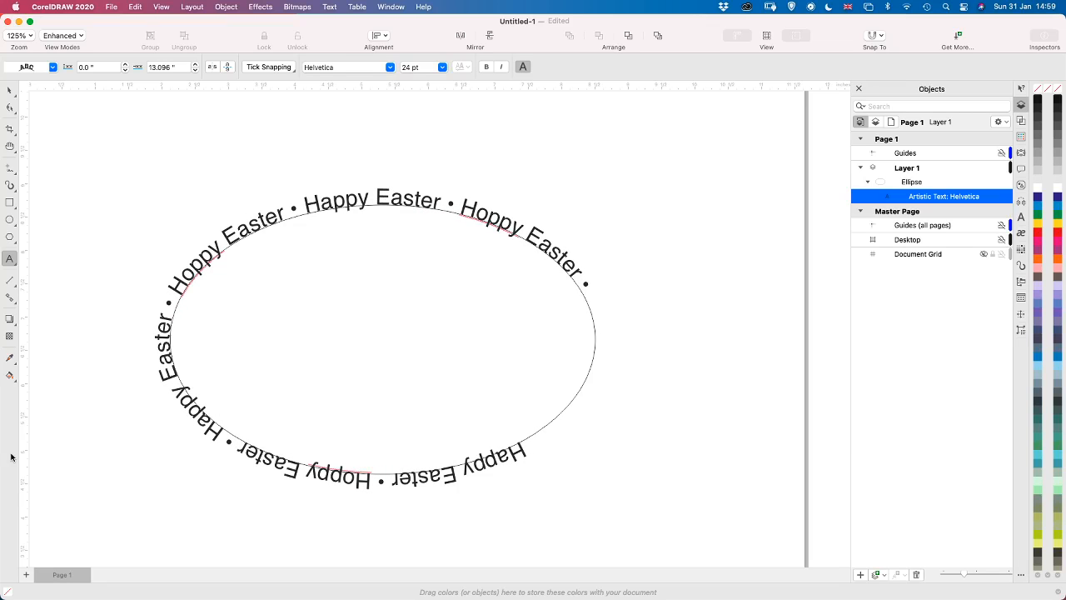
key(BackSpace)
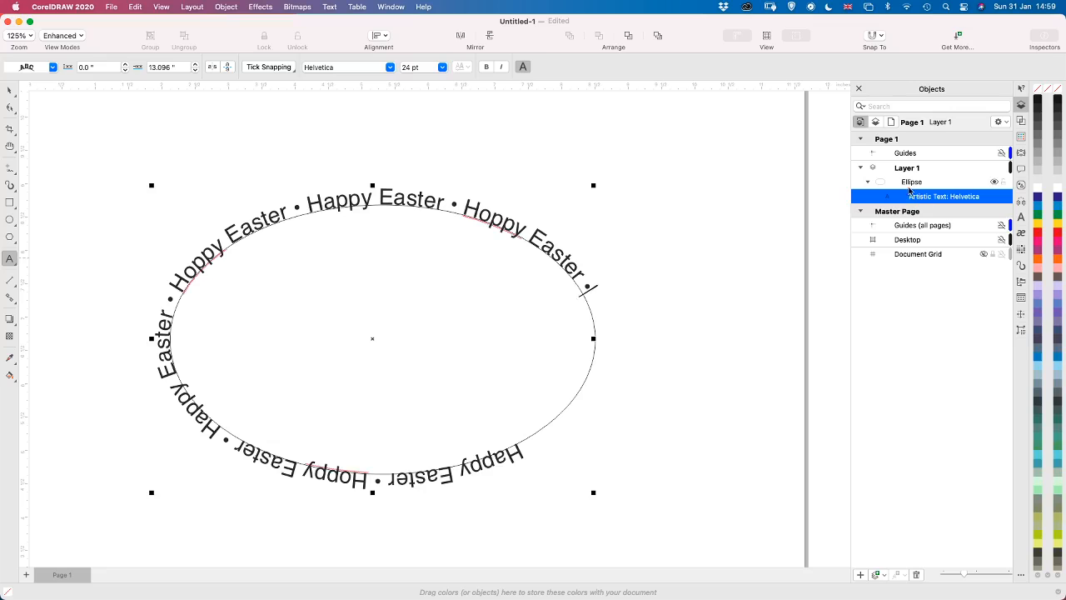
Duplicate the ellipse without its text and move the copy clear to the right, centred at about X 11.9, Y 8.09 inches
click(911, 184)
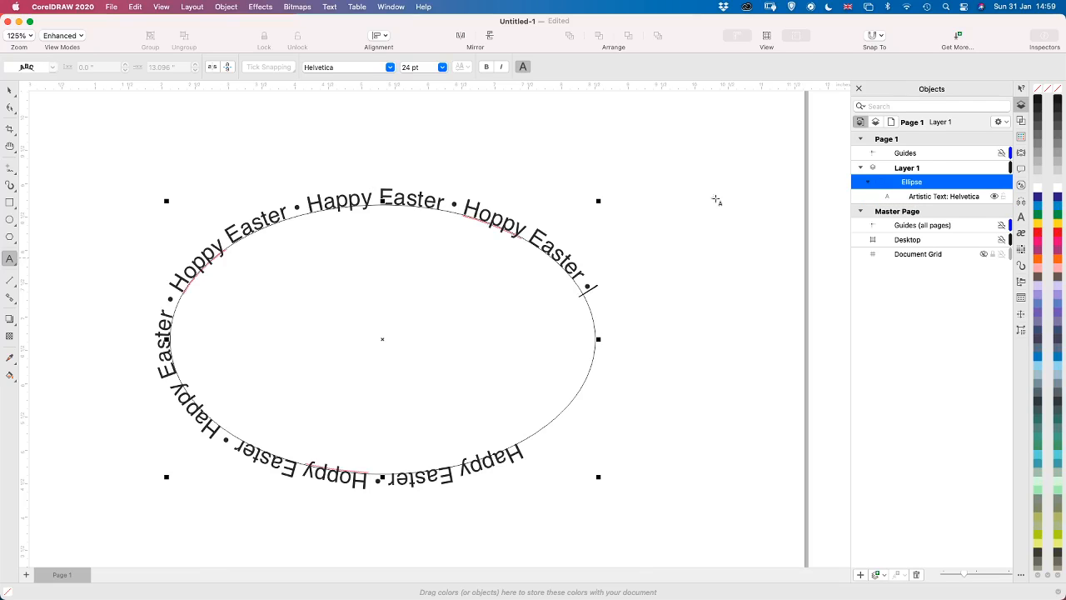
click(9, 90)
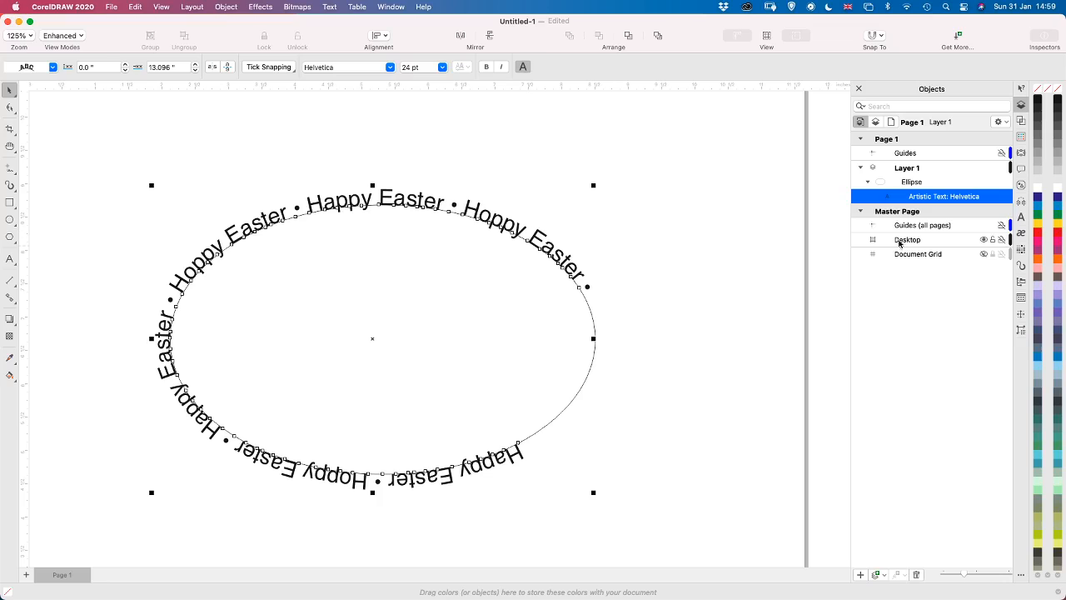
click(929, 184)
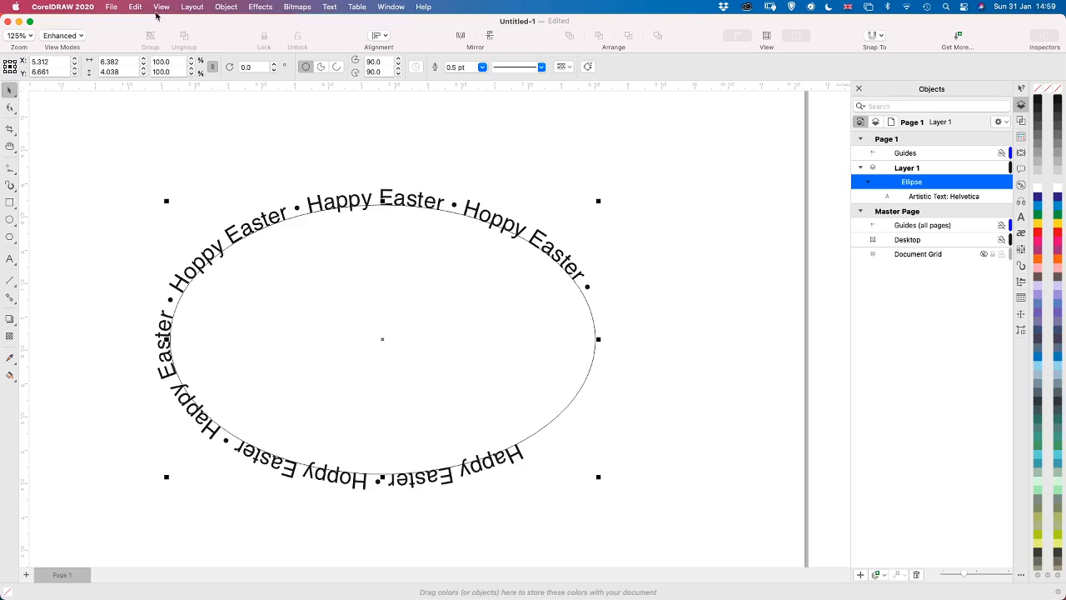
click(135, 7)
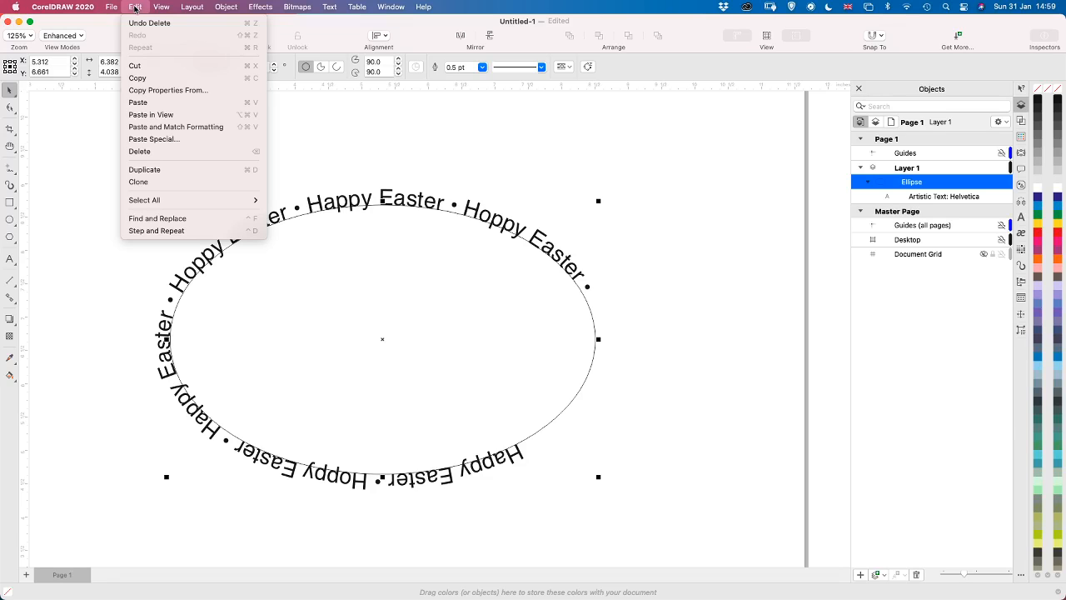
click(163, 171)
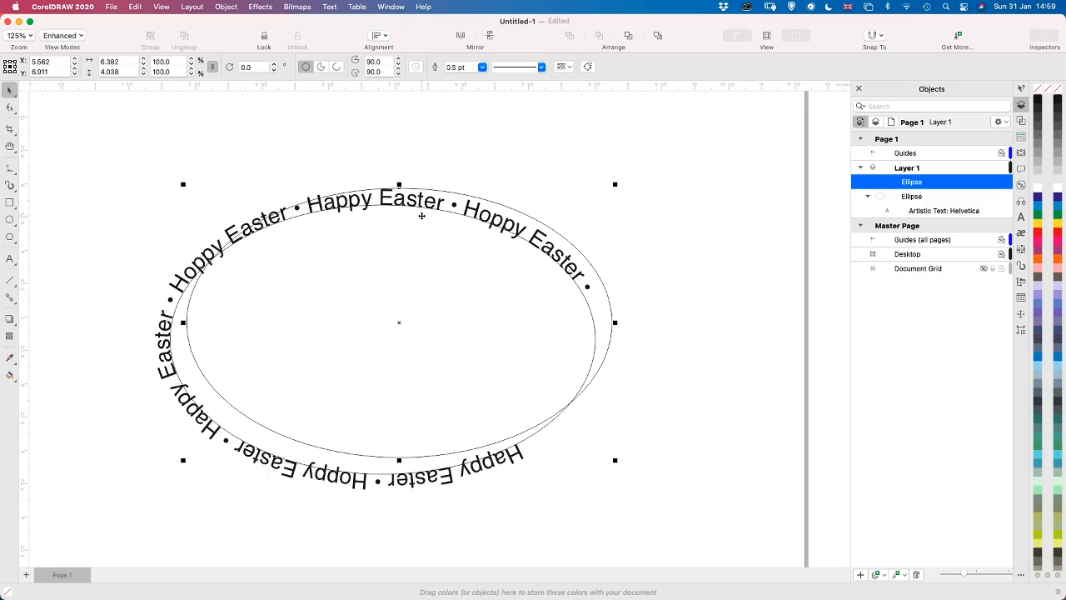
drag(530, 224, 805, 144)
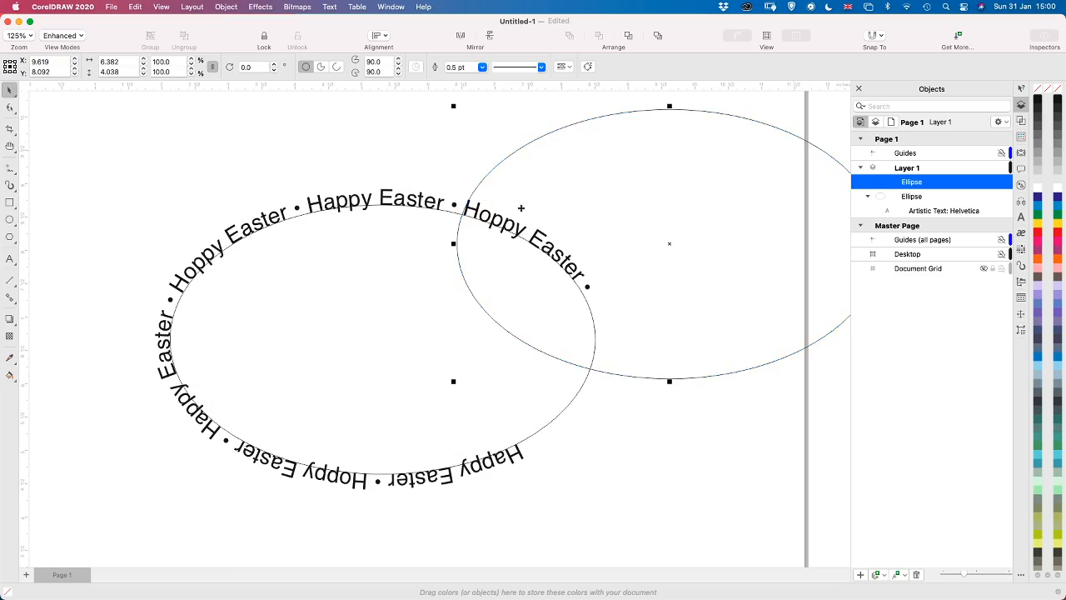
drag(495, 164, 638, 172)
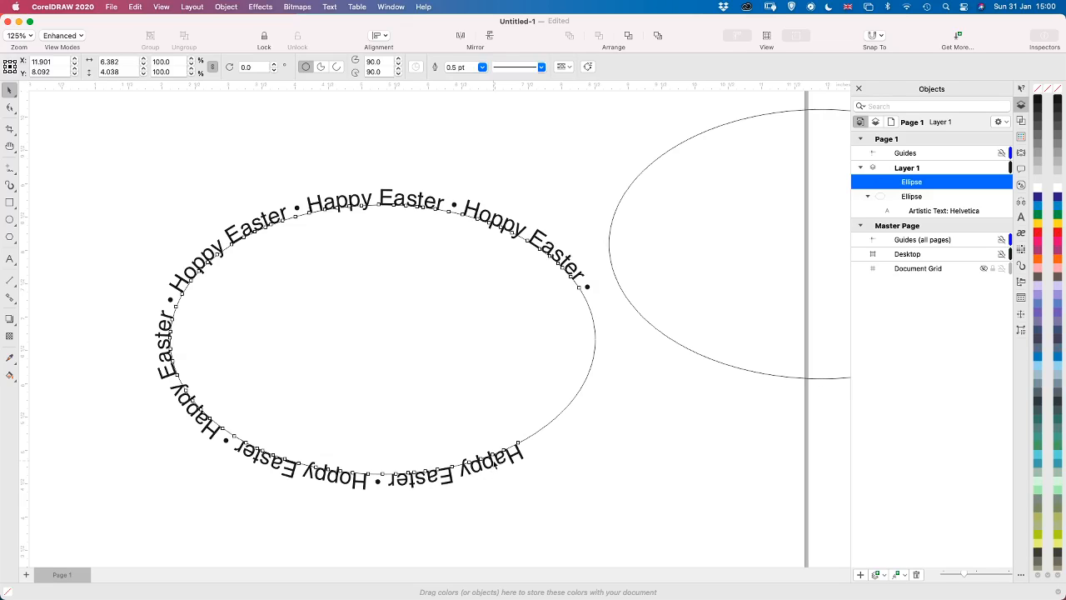
Delete "Happy Easter • Hoppy Easter • Happy Easter" from the start of the text on the original ellipse
double_click(493, 465)
drag(521, 453, 156, 308)
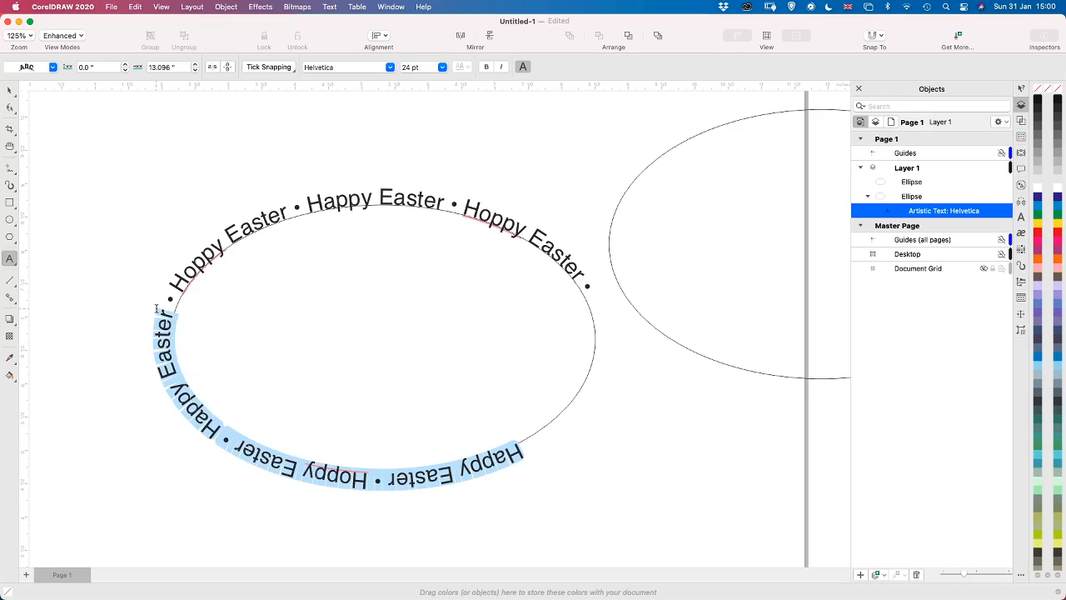
key(BackSpace)
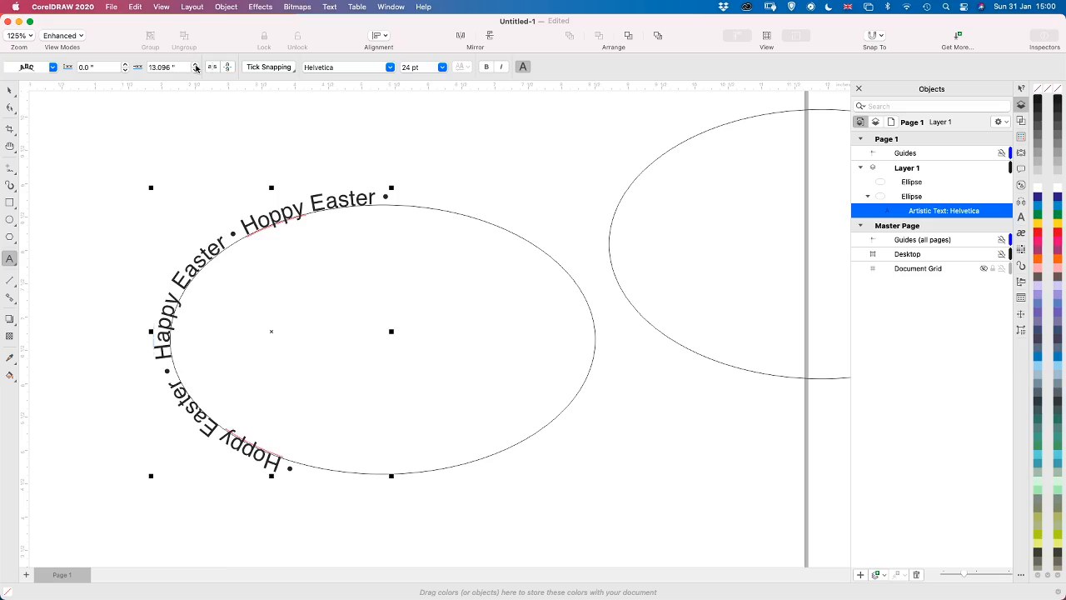
Set the offset of the text along the original ellipse to 0
click(197, 64)
click(197, 65)
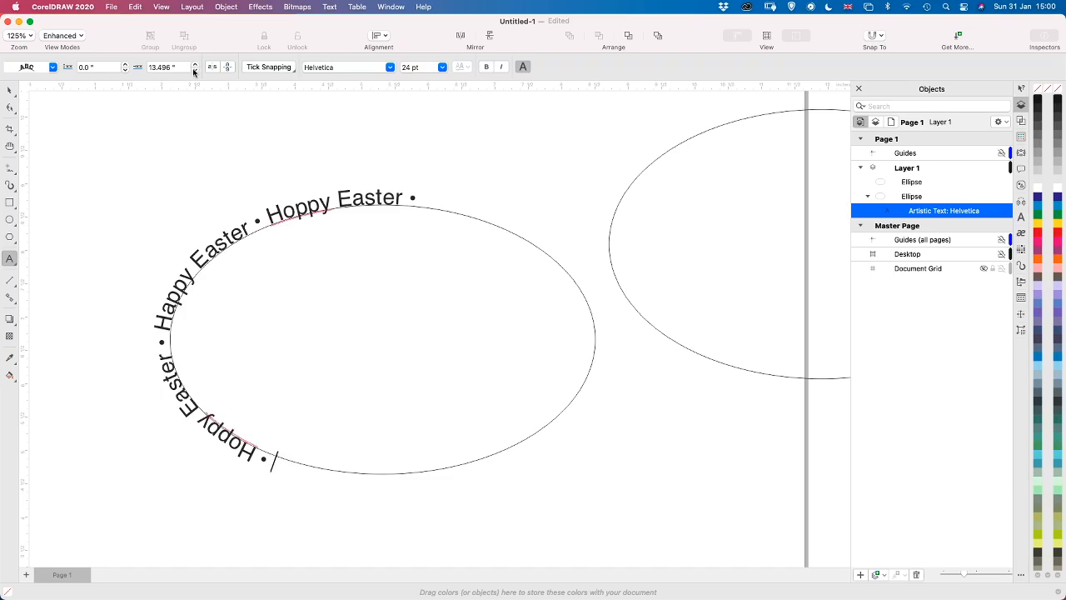
click(197, 65)
double_click(187, 66)
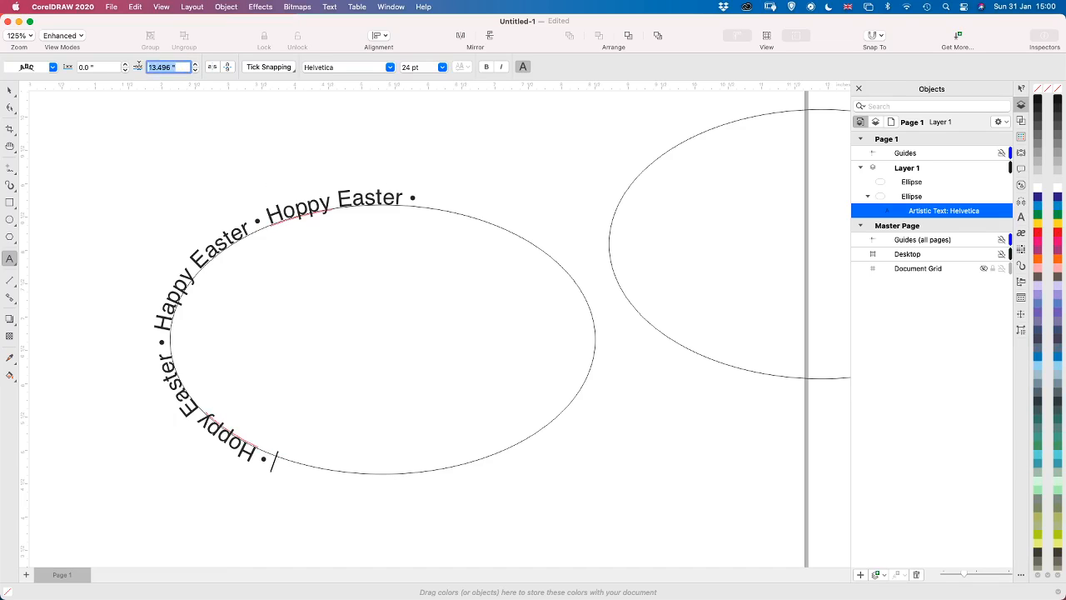
text(0)
key(Return)
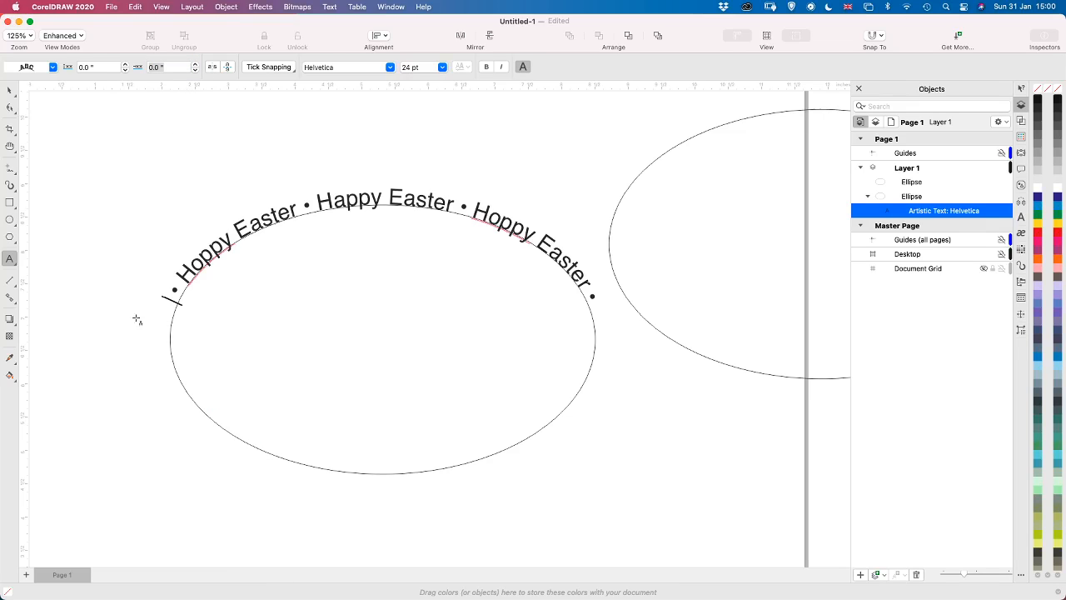
Remove the leading space before the first bullet in the ellipse text and finish editing the text
drag(174, 294, 168, 301)
key(BackSpace)
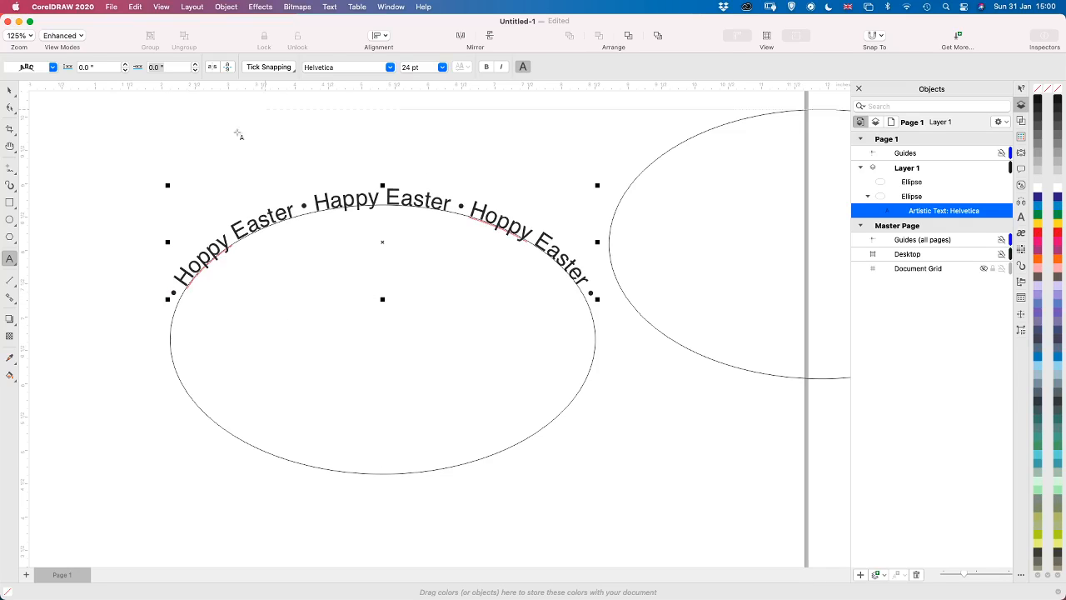
click(10, 90)
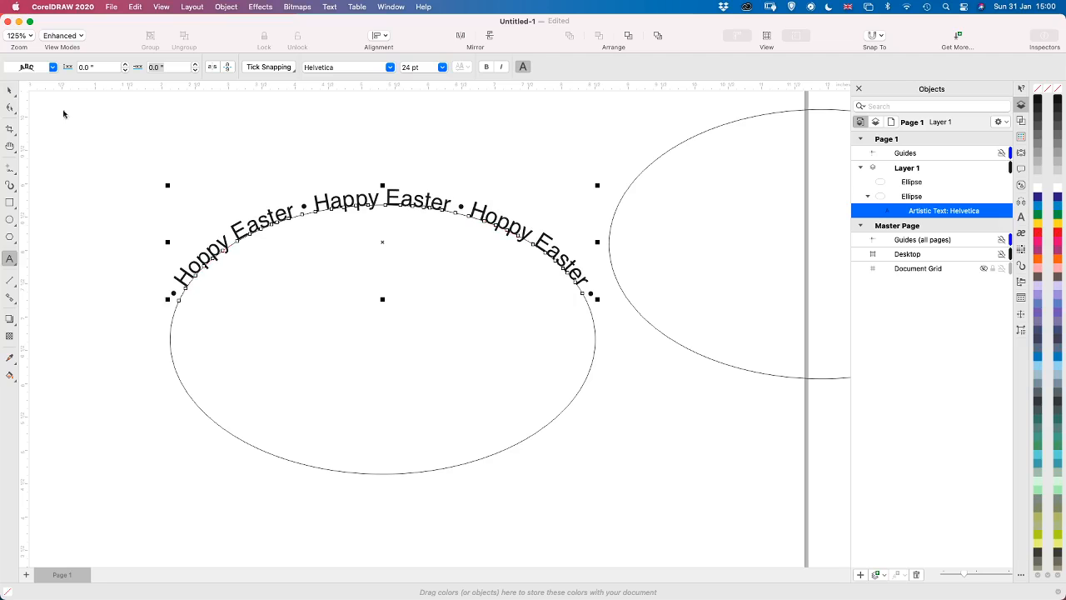
Delete the plain ellipse copy beside the design and duplicate the original ellipse together with its text
click(663, 158)
key(Delete)
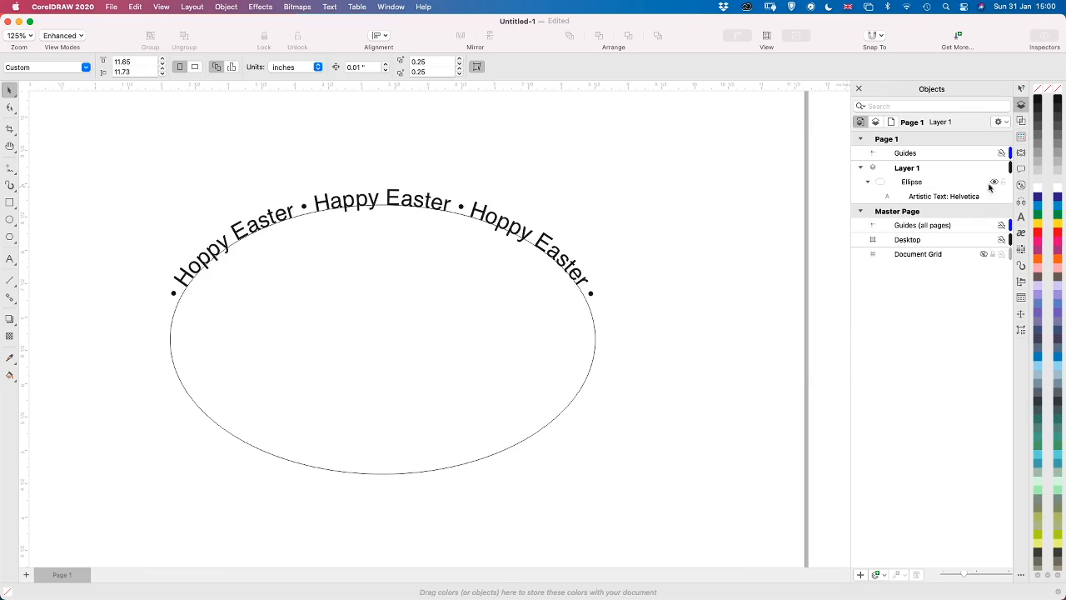
click(923, 183)
shift+click(934, 197)
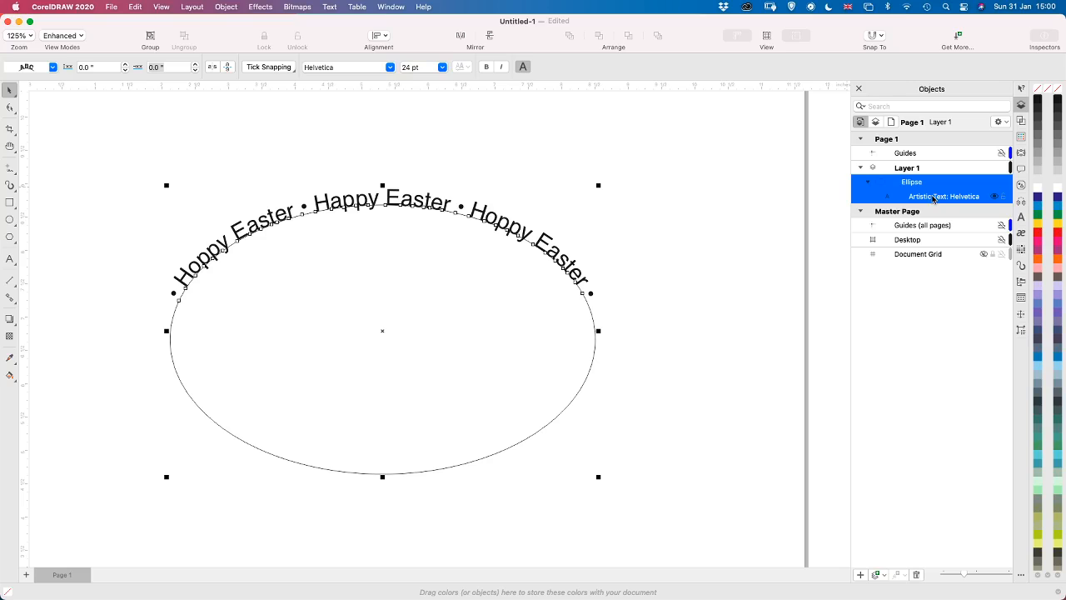
click(133, 8)
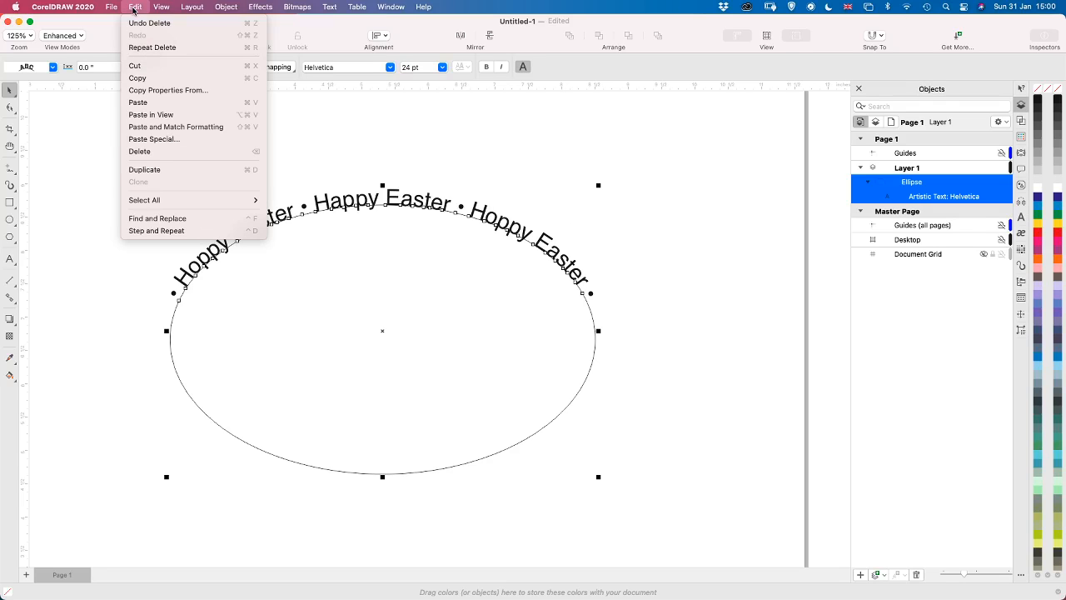
click(193, 170)
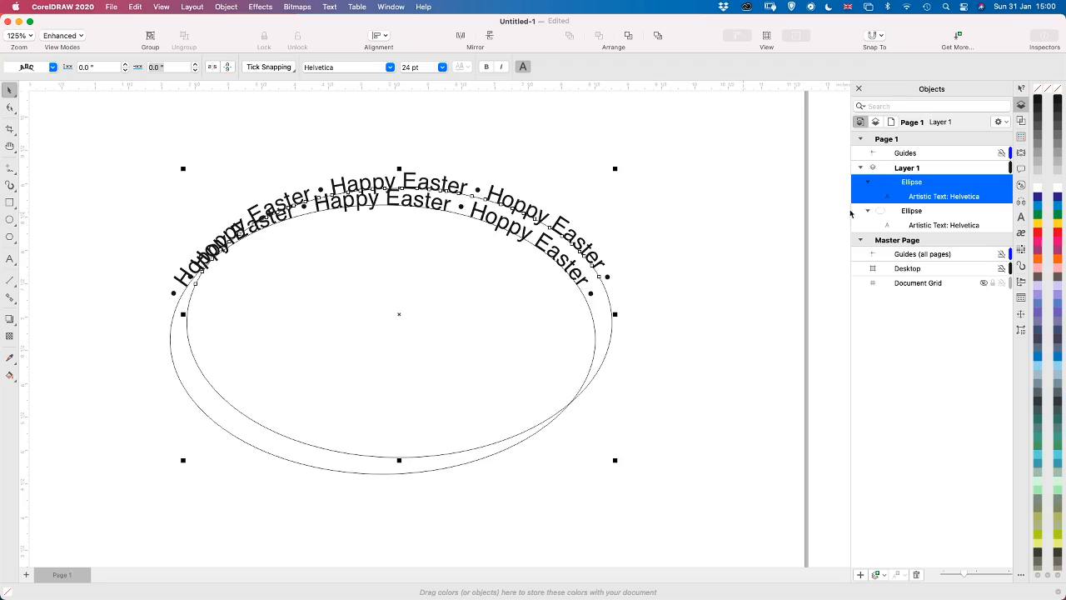
click(993, 214)
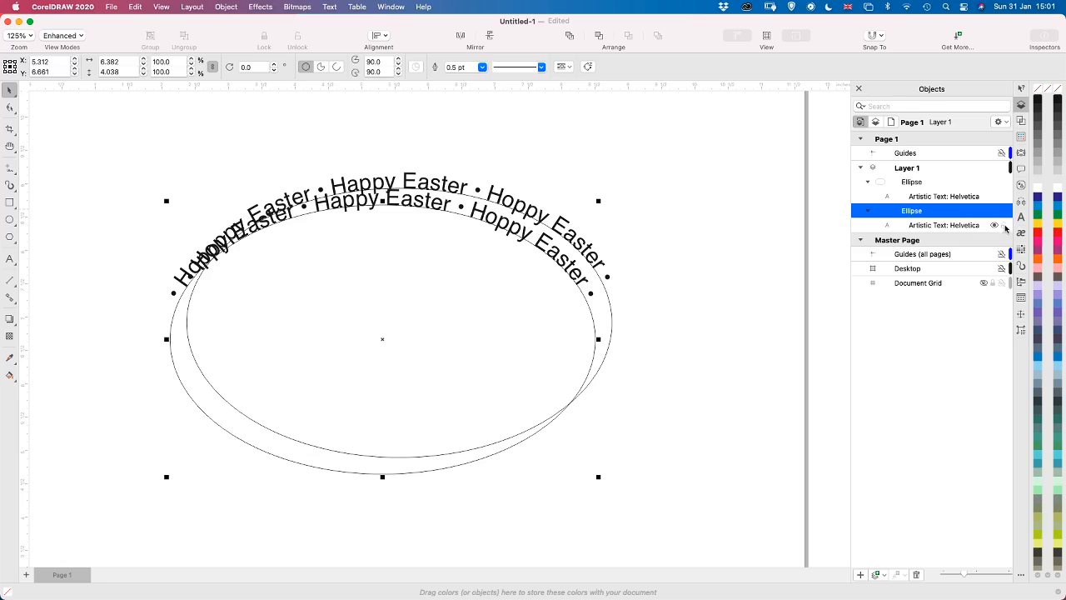
click(1004, 226)
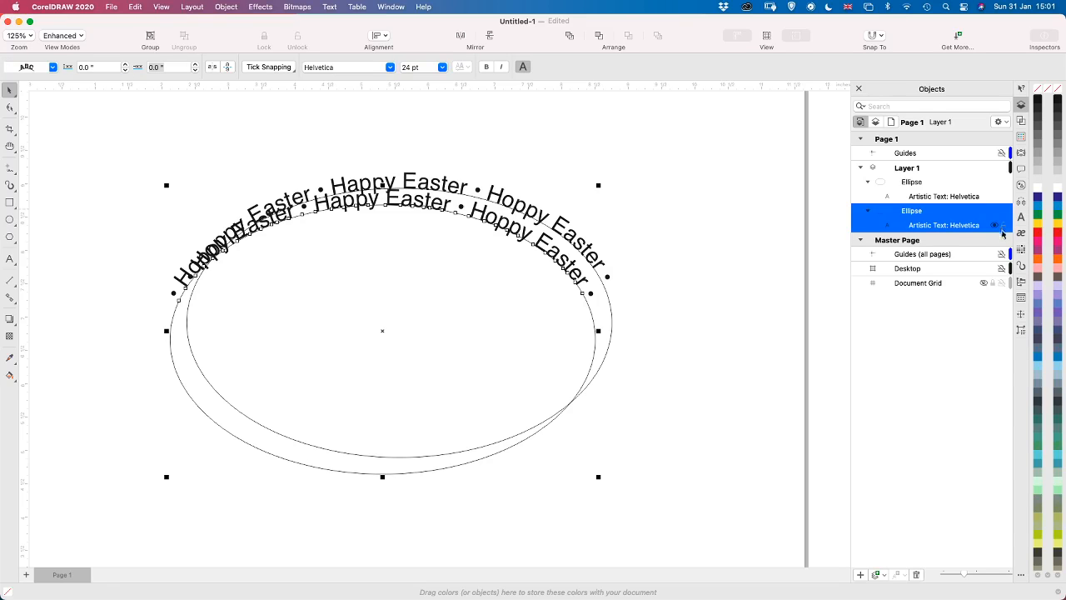
click(1005, 215)
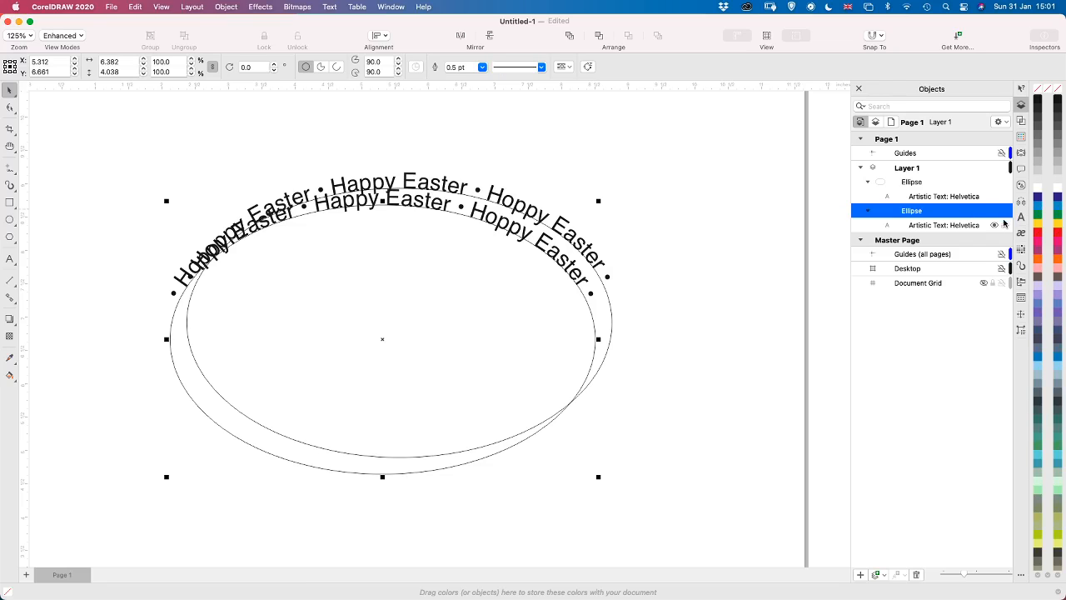
shift+click(1005, 227)
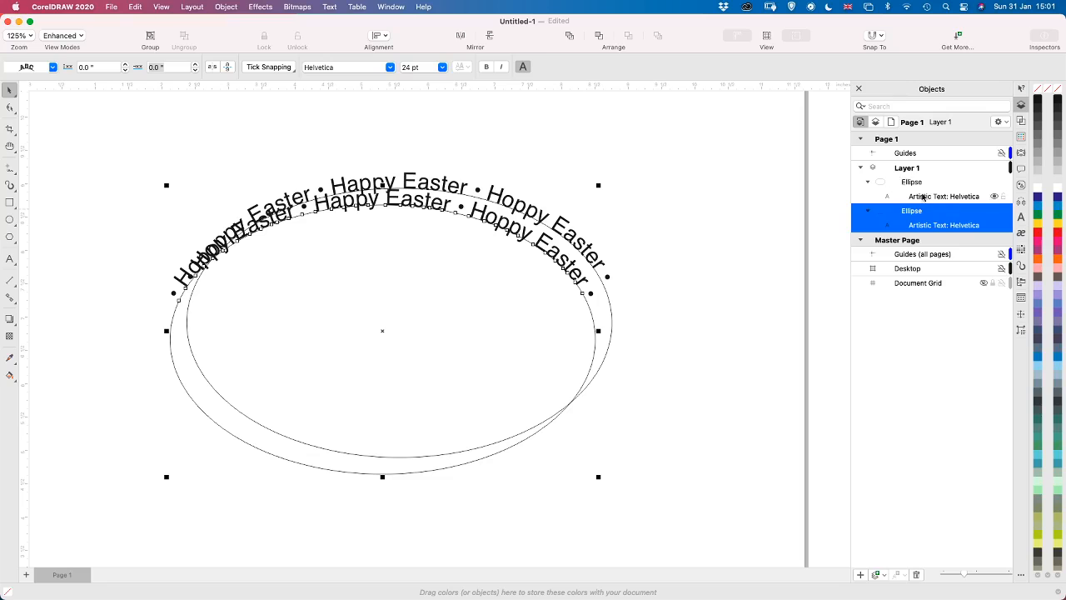
right_click(935, 222)
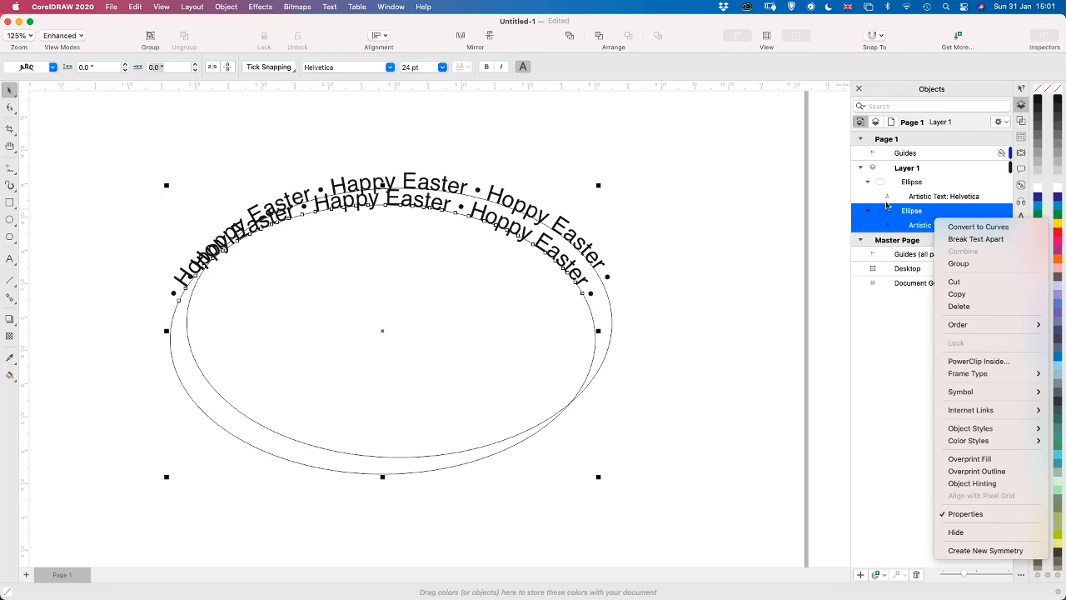
click(909, 199)
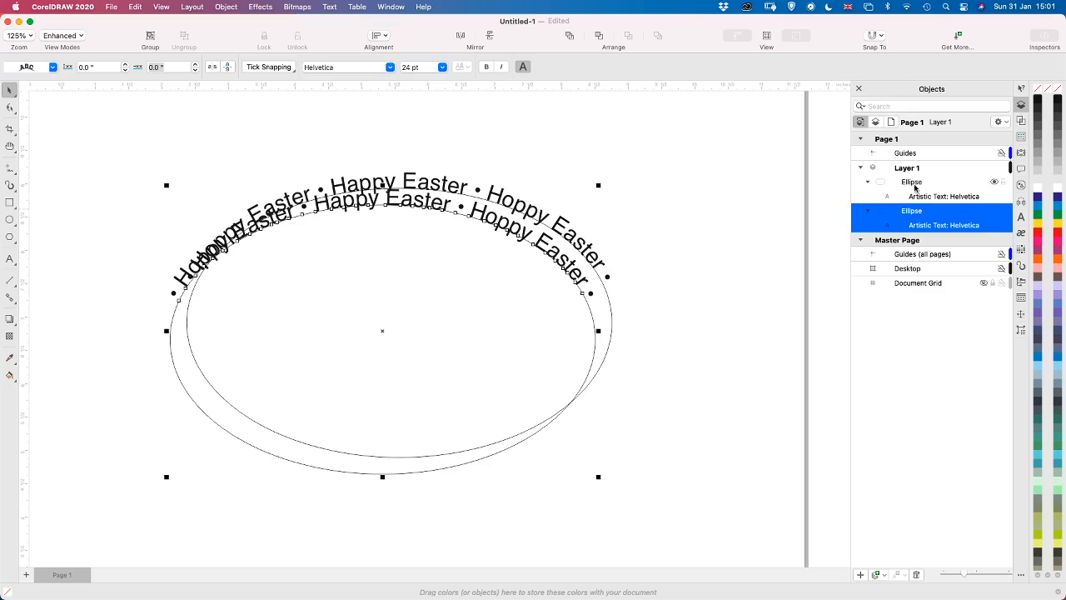
Group the duplicated ellipse with its own artistic text
click(917, 185)
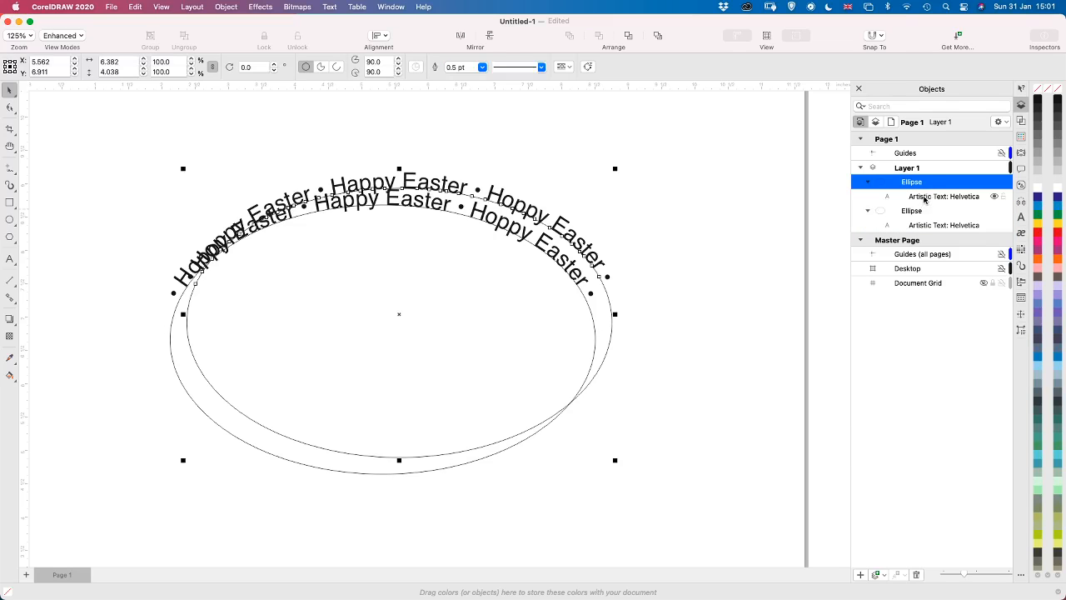
shift+click(925, 197)
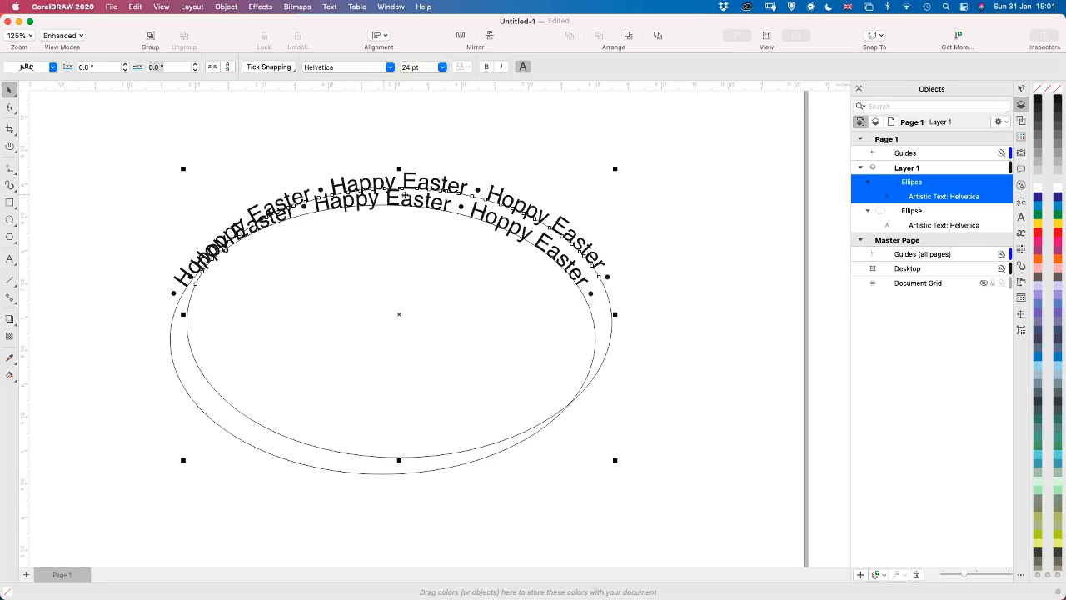
click(405, 181)
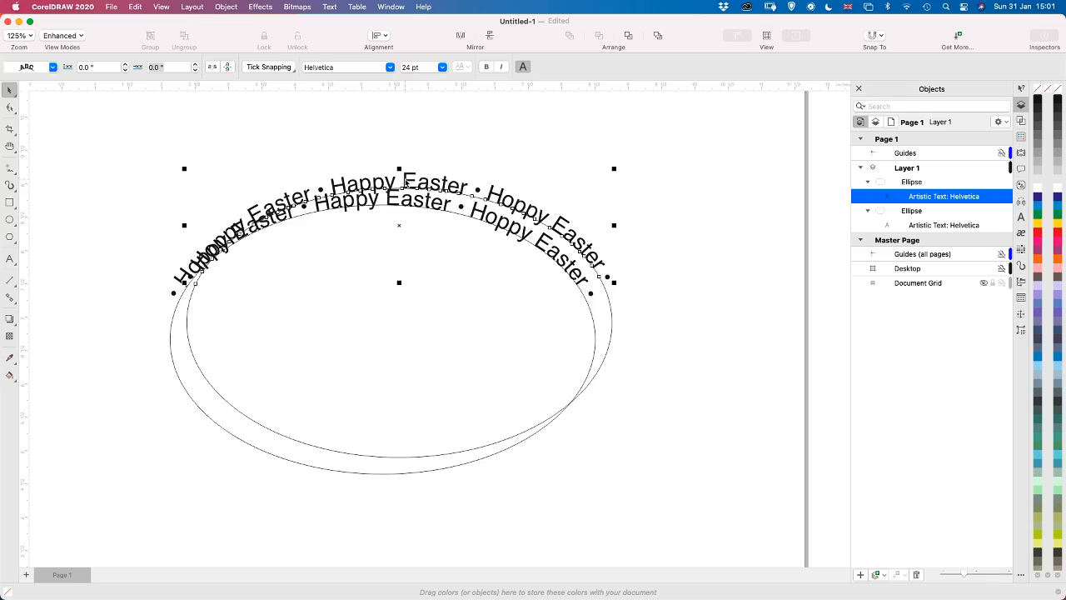
shift+click(910, 185)
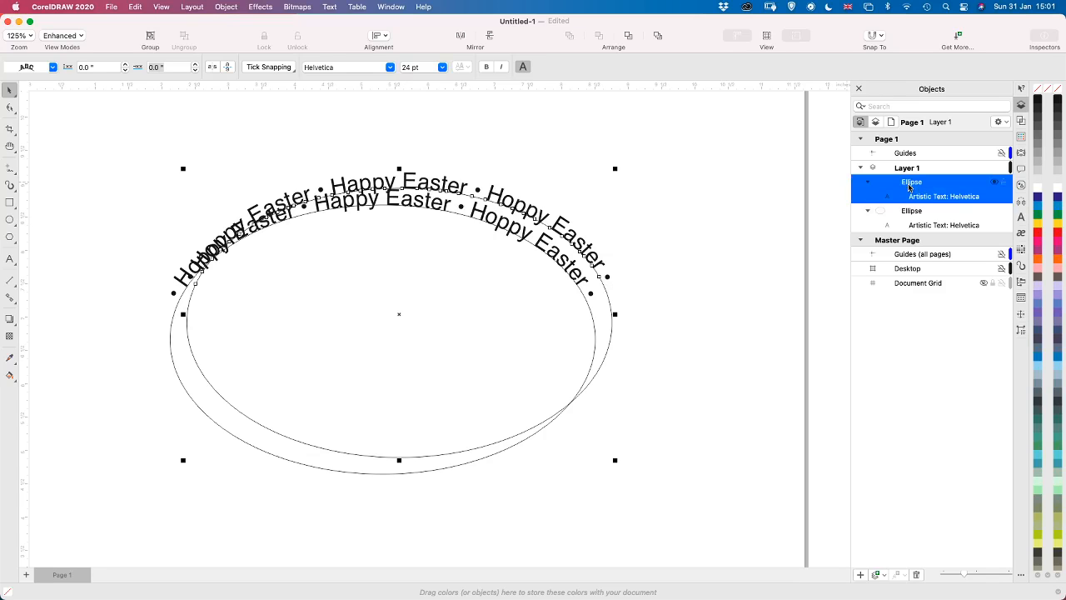
key(super+g)
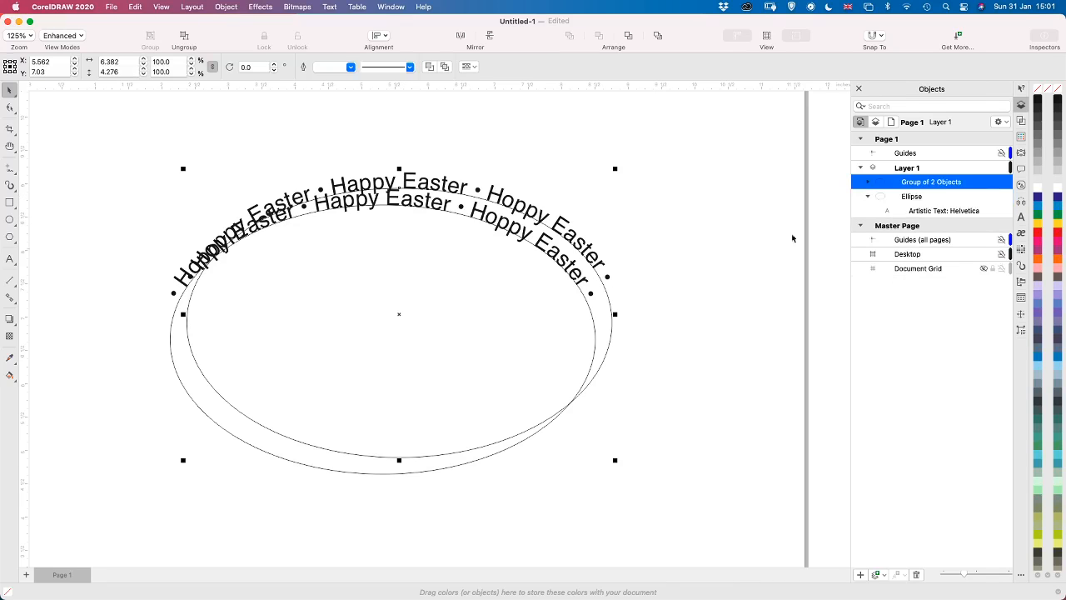
Group the original ellipse with its artistic text as a second, separate group
click(912, 196)
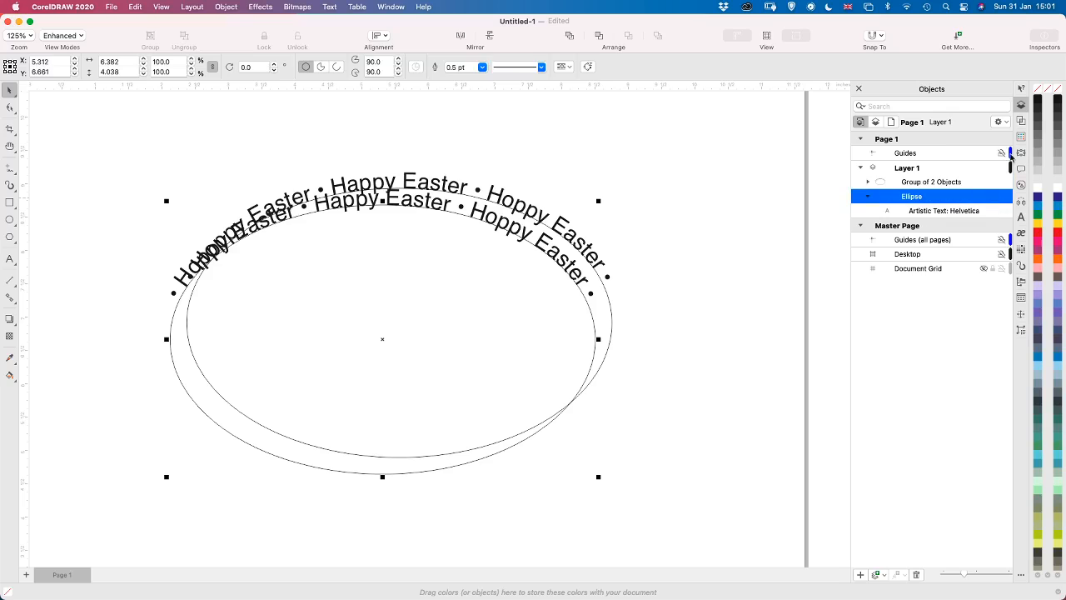
mouse_move(1004, 159)
click(921, 213)
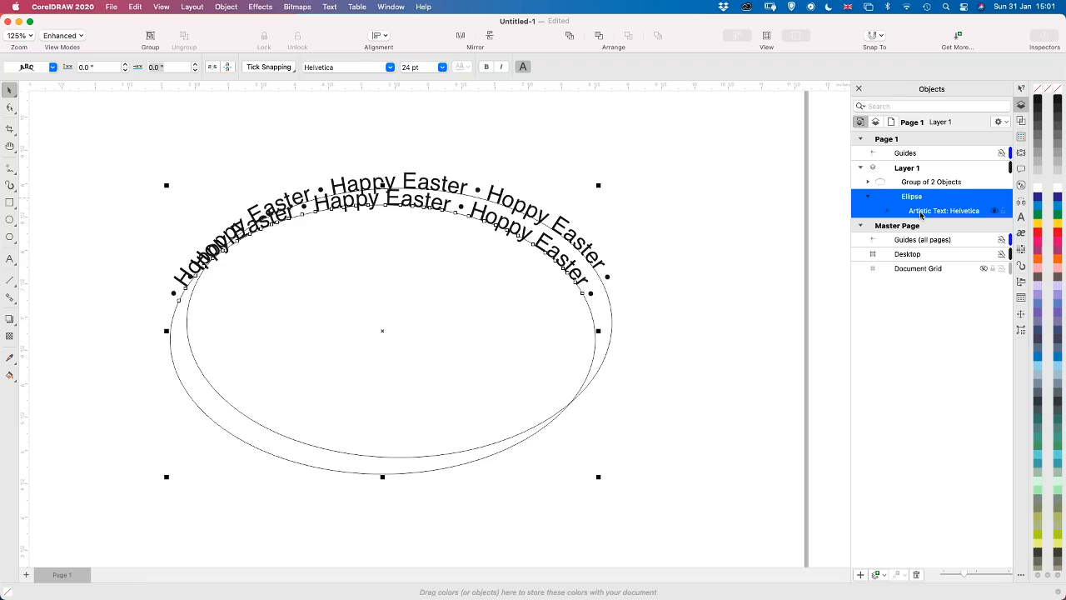
key(super+g)
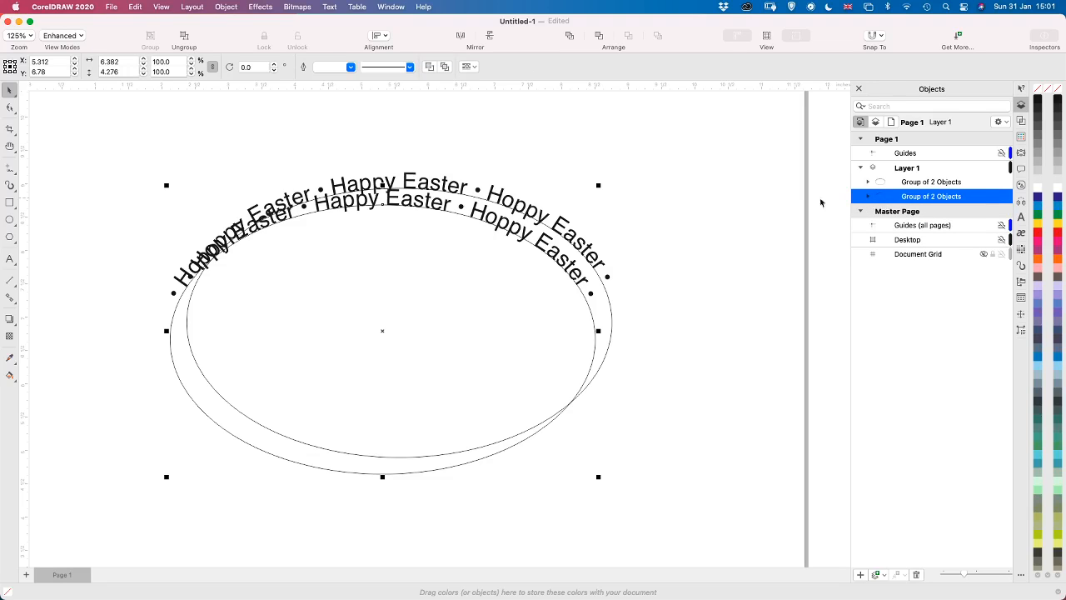
Rotate the duplicated ellipse and text group by 180 degrees
click(946, 184)
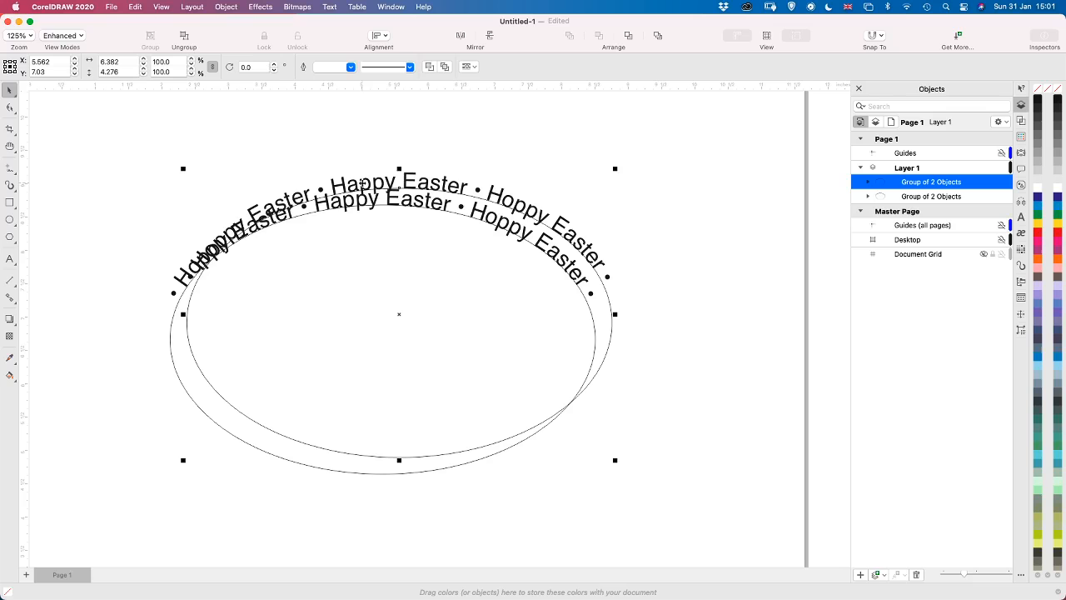
click(364, 185)
drag(181, 167, 656, 481)
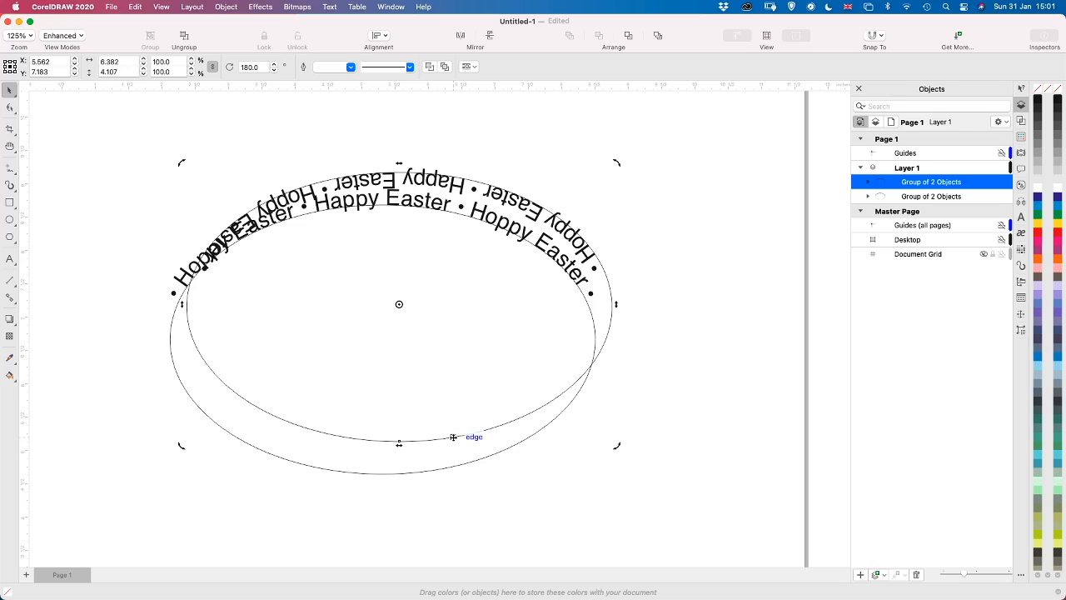
Move the rotated group onto the original ellipse so their outlines coincide, centred at about X 5.31, Y 6.69 inches
mouse_move(454, 444)
mouse_down()
mouse_move(449, 471)
mouse_move(481, 455)
mouse_move(451, 458)
mouse_up()
drag(454, 436, 455, 445)
click(559, 395)
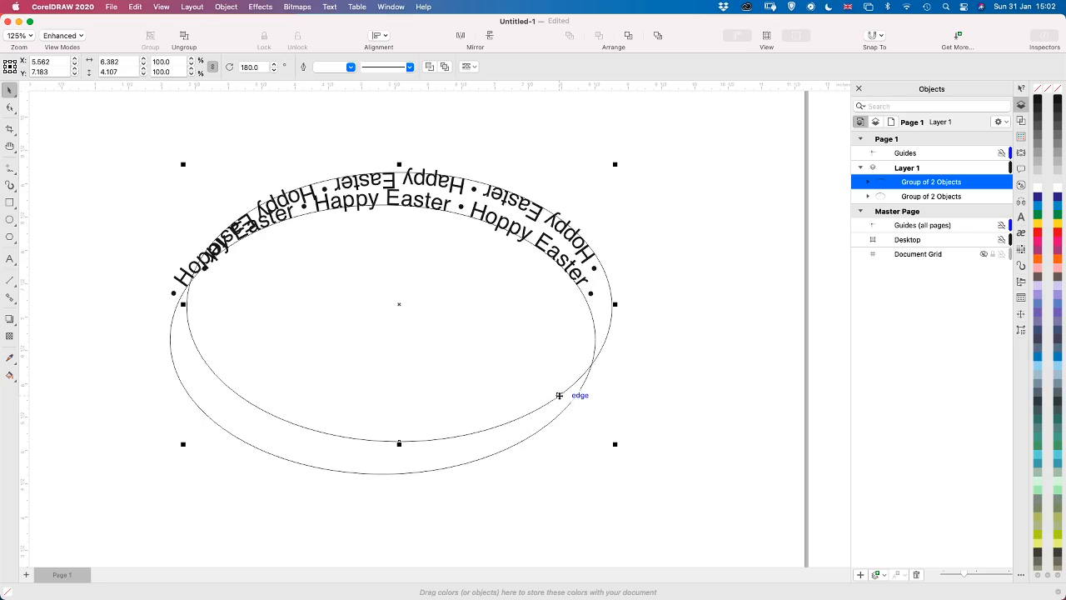
drag(559, 395, 543, 428)
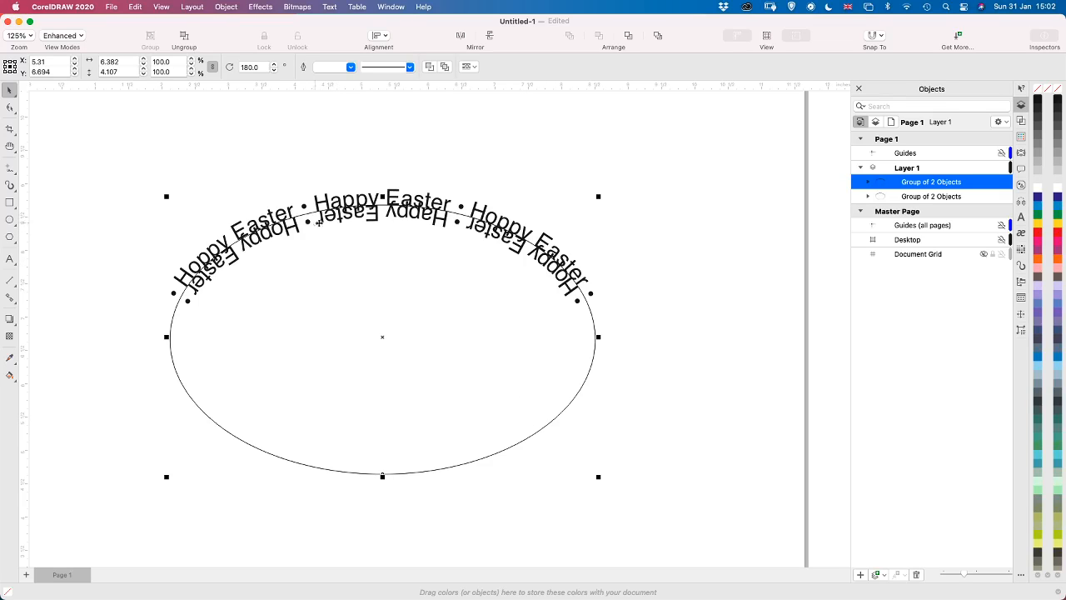
Select the text inside the rotated group and raise its offset along the ellipse in small increments to just past 2.65 inches
click(869, 182)
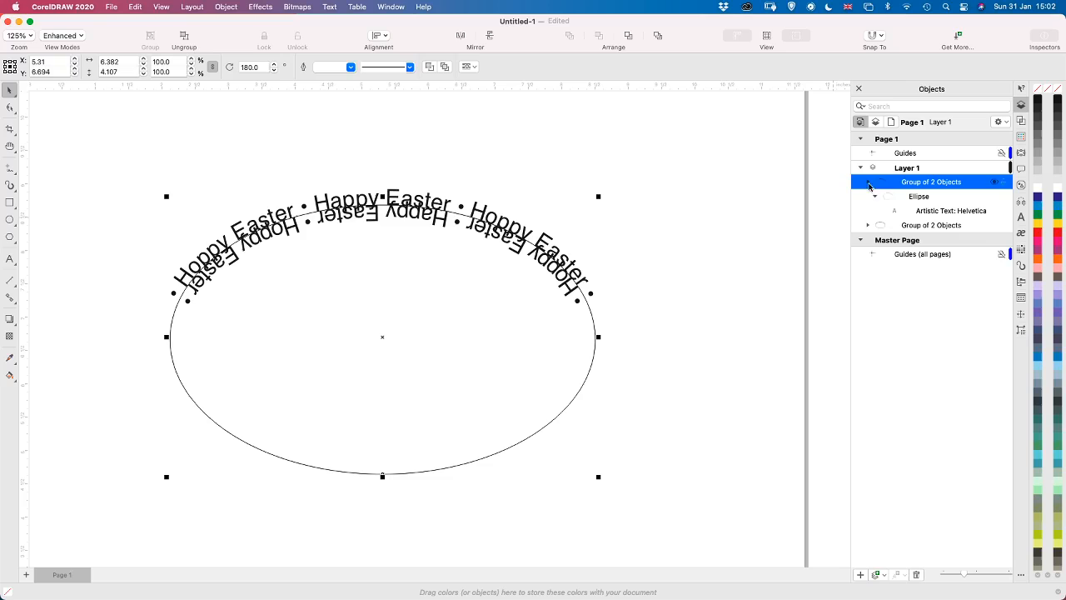
click(921, 211)
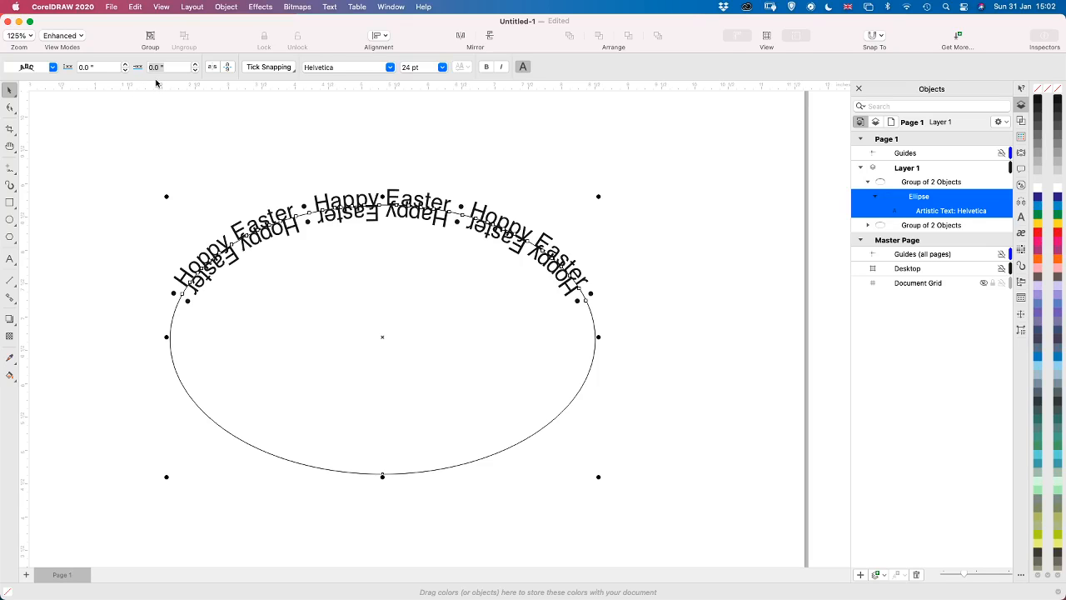
click(195, 65)
click(196, 64)
click(196, 65)
click(196, 65)
click(196, 65)
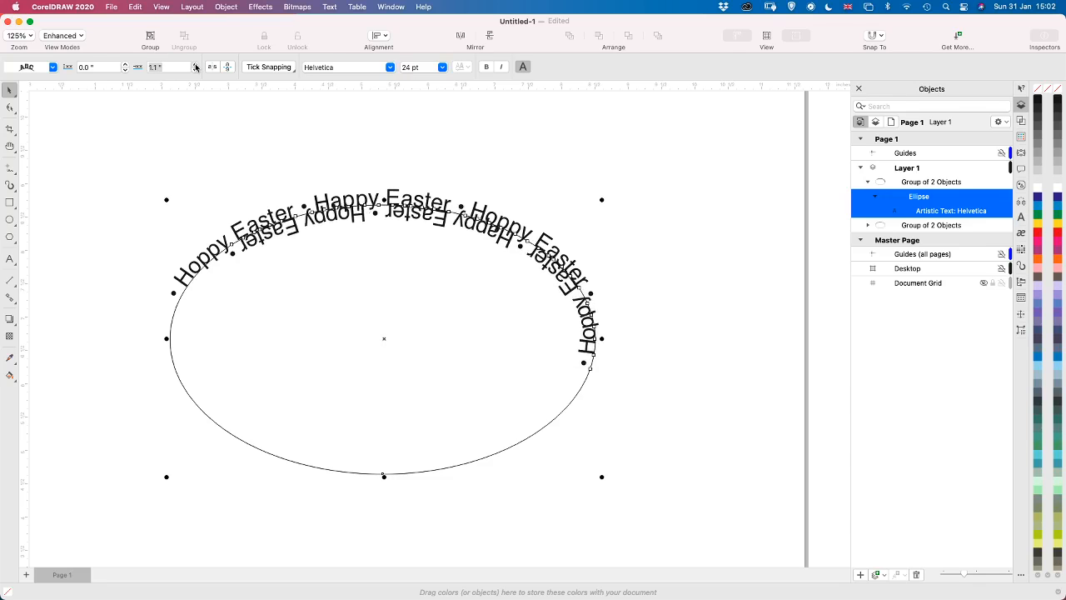
click(196, 65)
click(196, 67)
click(196, 67)
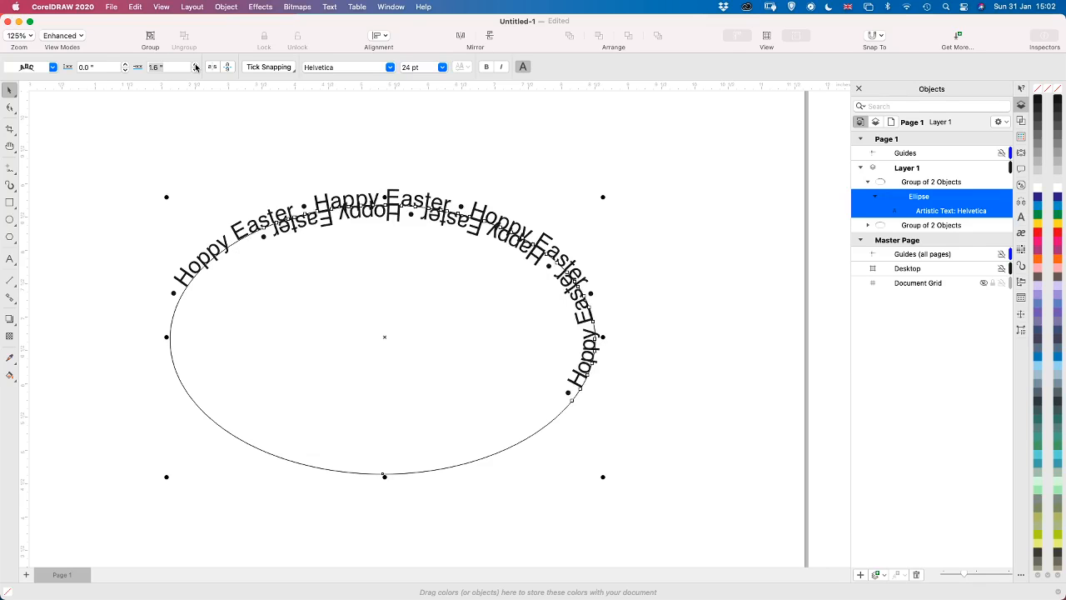
click(196, 66)
click(195, 66)
click(195, 67)
click(196, 67)
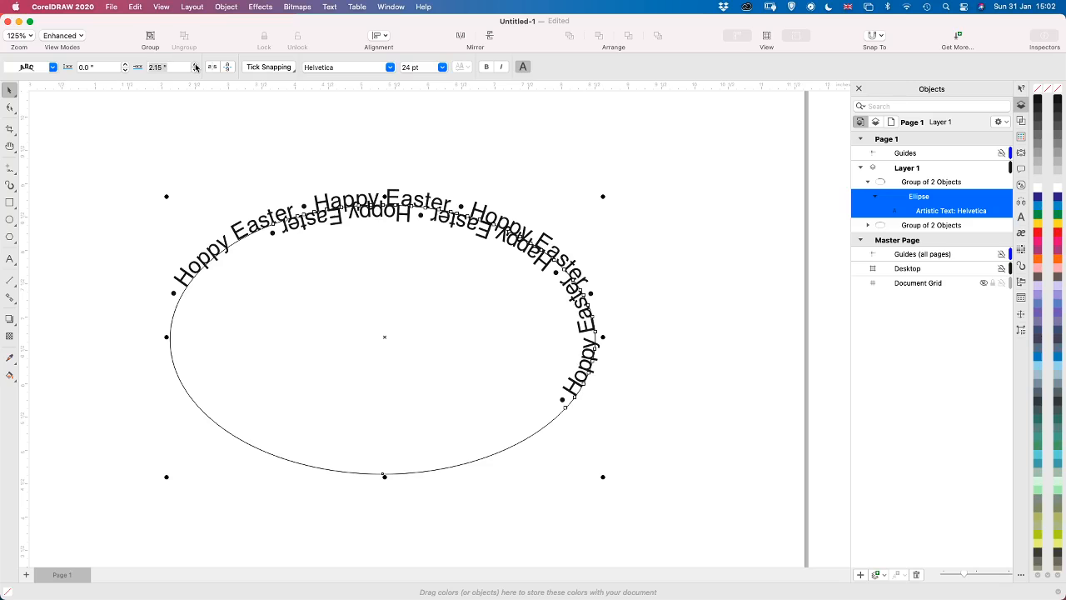
click(196, 66)
click(196, 67)
click(195, 66)
click(195, 67)
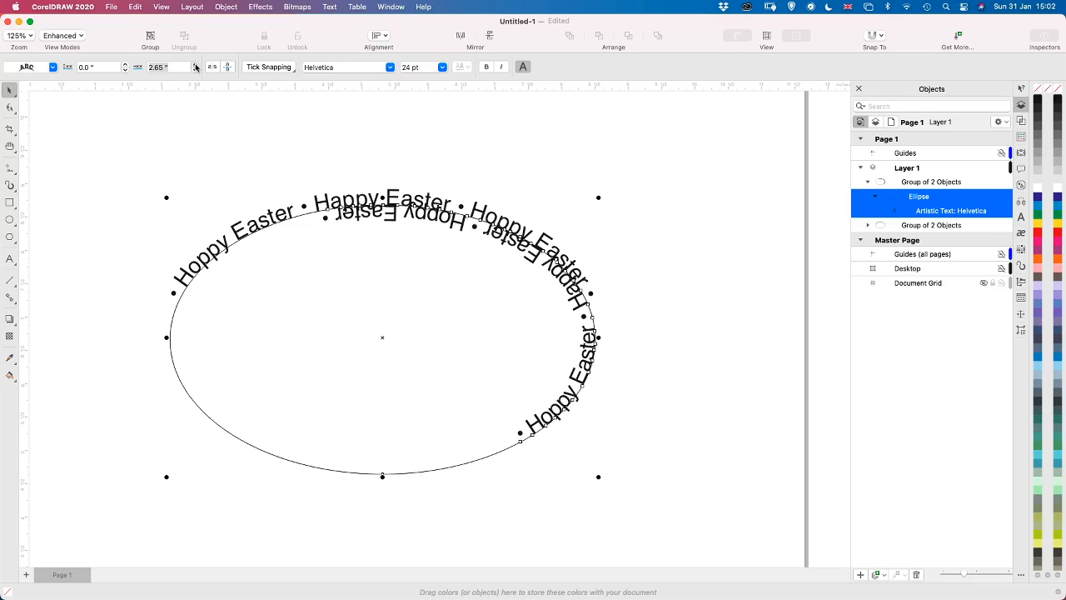
click(195, 67)
Try offsets of 13, 10 and 9 inches for the rotated text along the ellipse
text(13)
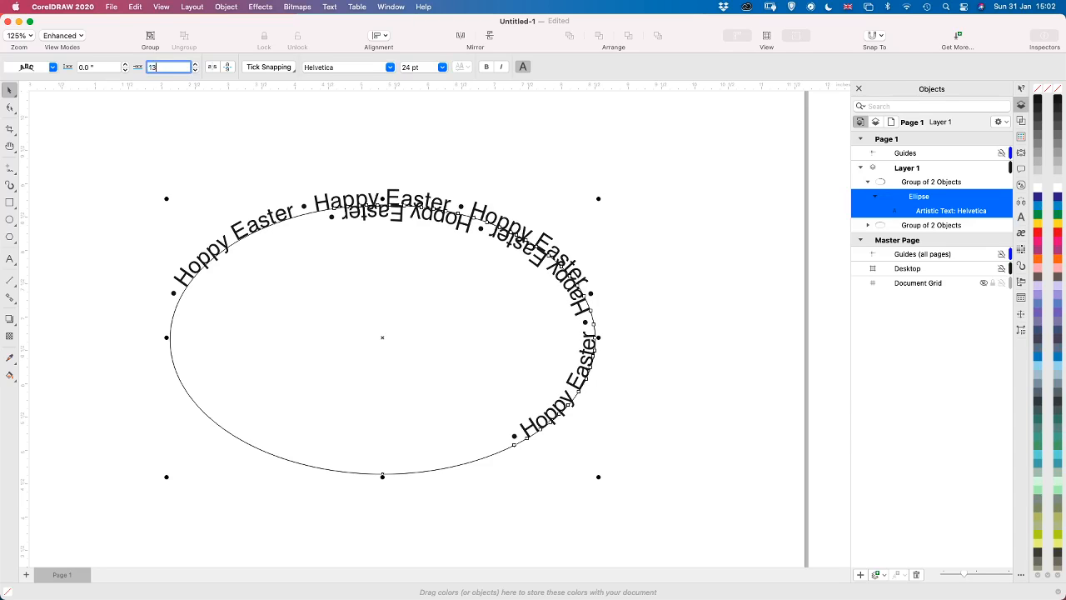
key(Return)
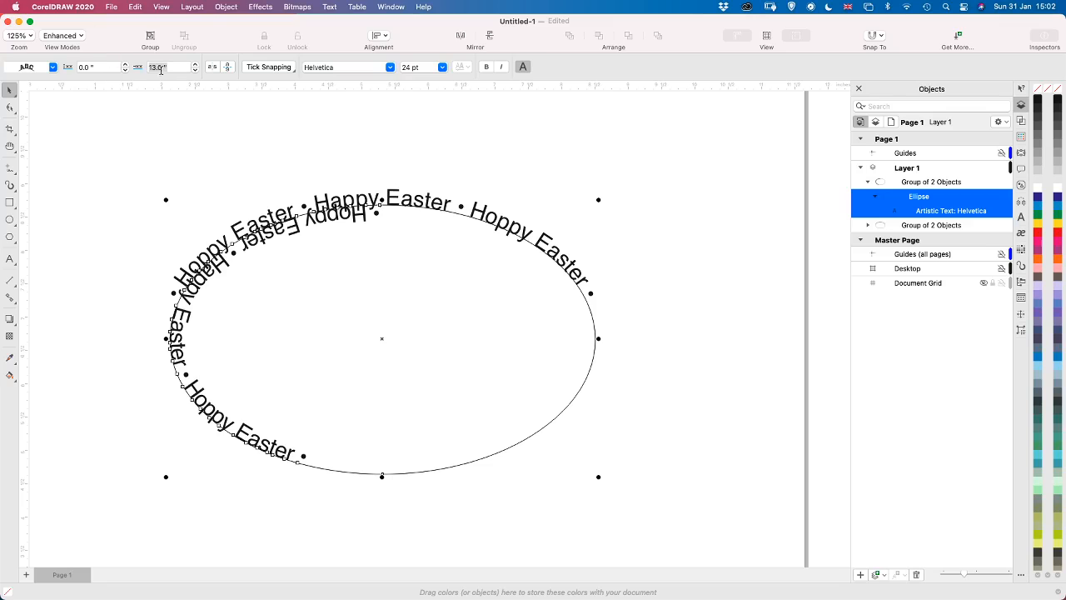
drag(172, 68, 116, 62)
text(10)
key(Return)
drag(167, 66, 111, 65)
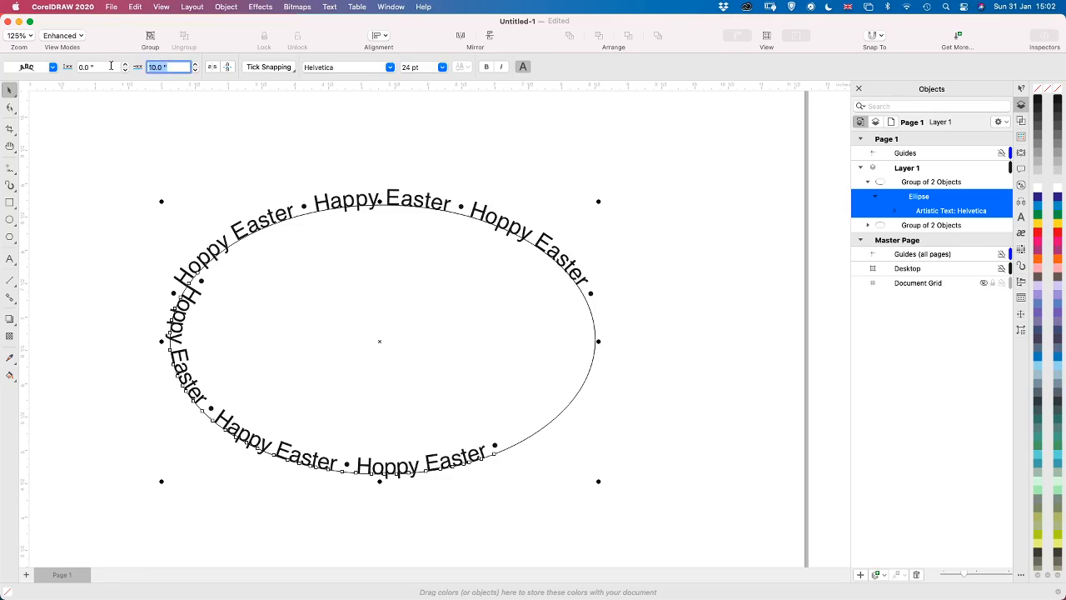
text(9)
key(Return)
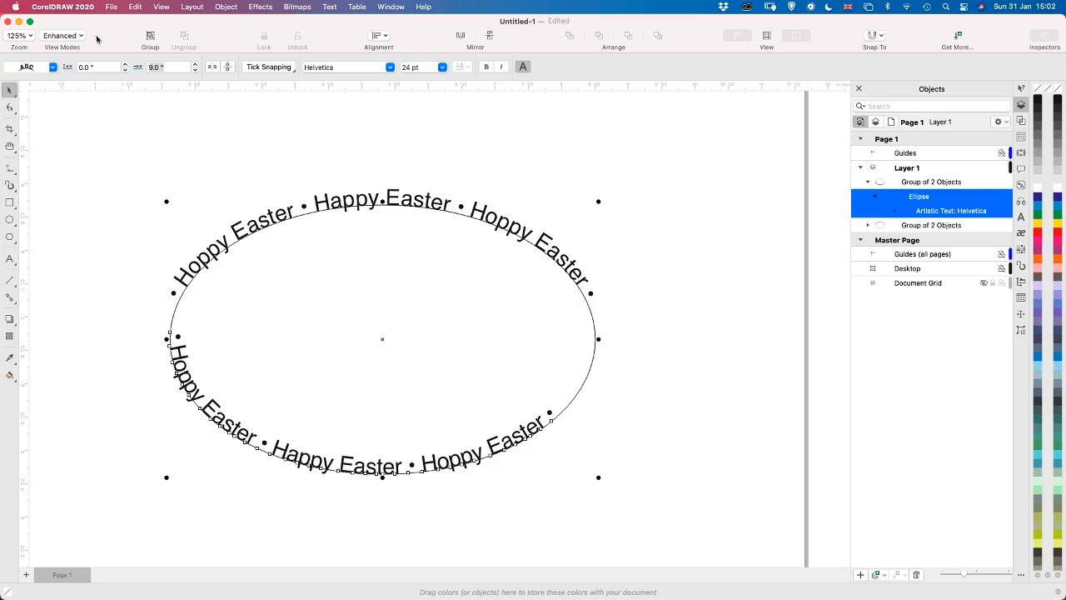
Set the rotated text's offset to 8 inches and fine-tune it to 8.25 inches along the lower half of the ellipse
drag(177, 67, 109, 67)
text(8)
key(Return)
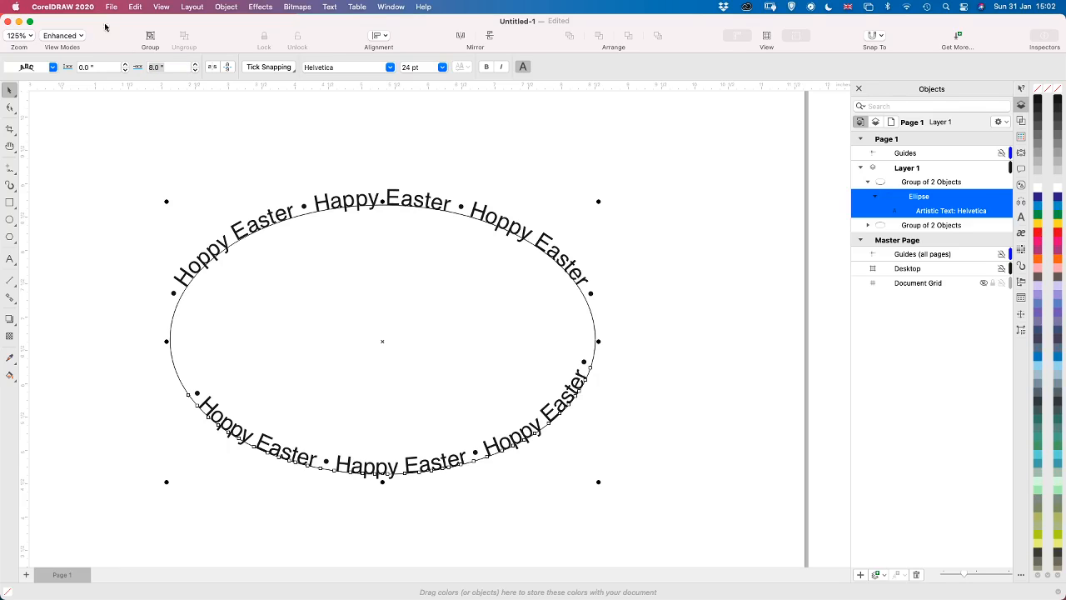
click(196, 65)
click(196, 65)
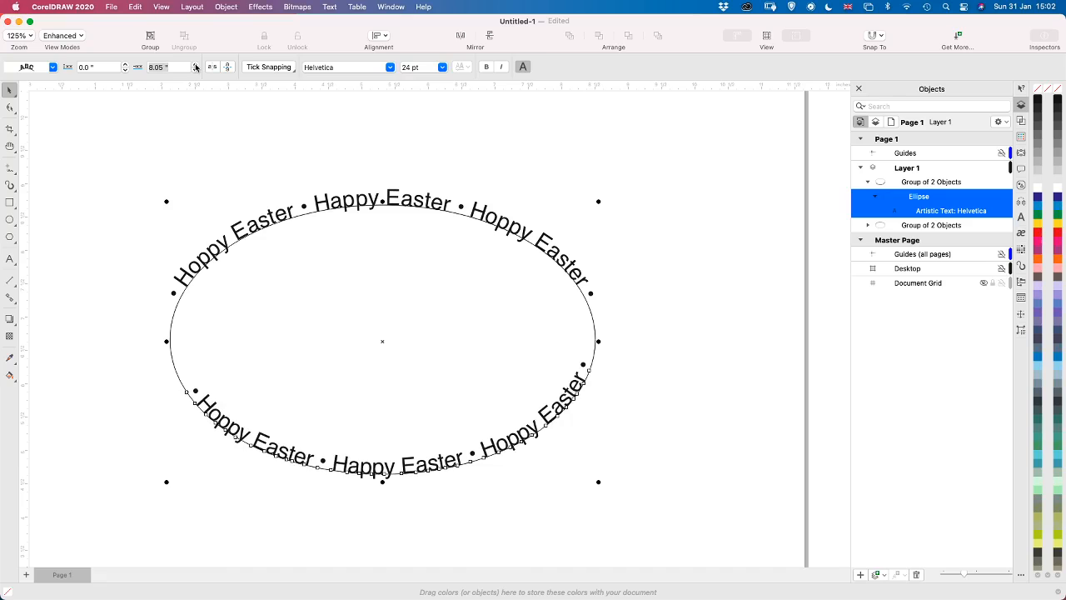
click(196, 66)
click(196, 66)
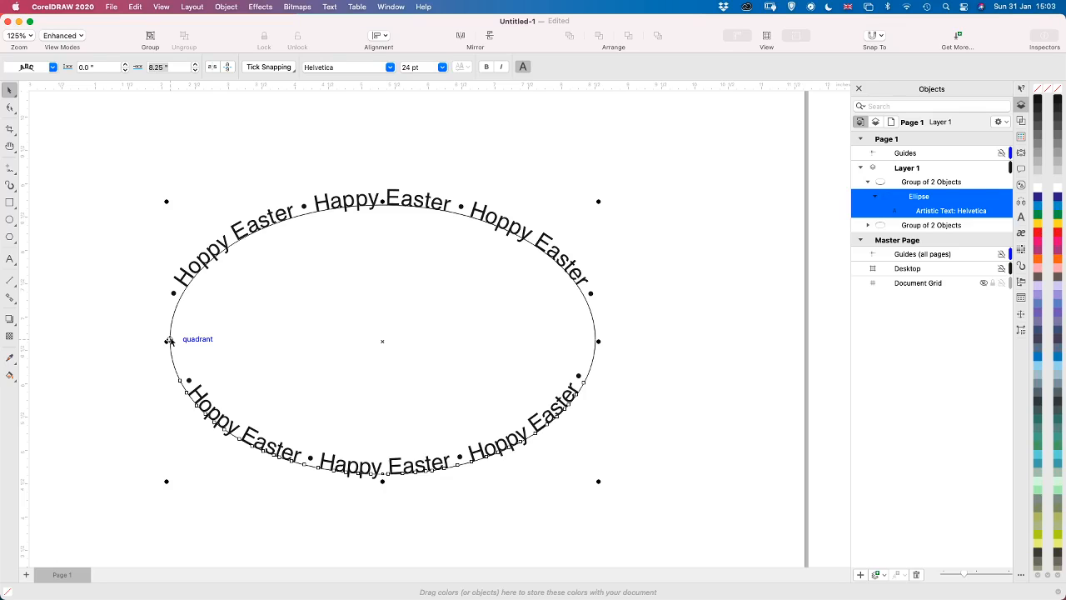
Toggle the vertical mirroring of the lower text repeatedly to compare its two orientations on the ellipse
click(229, 70)
click(229, 70)
click(229, 70)
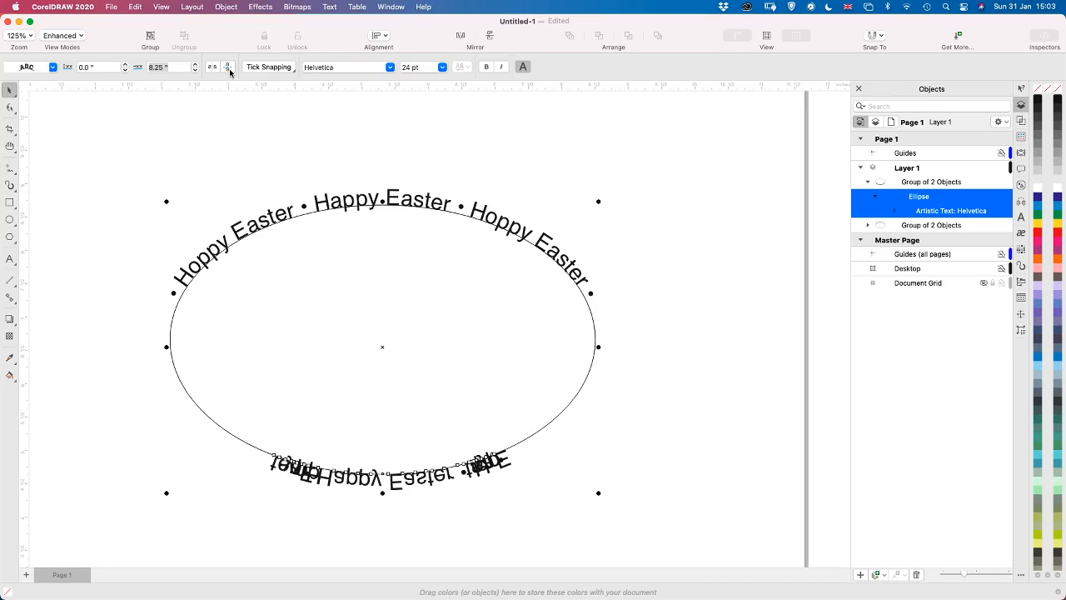
click(230, 70)
click(229, 70)
click(229, 70)
click(230, 70)
click(229, 70)
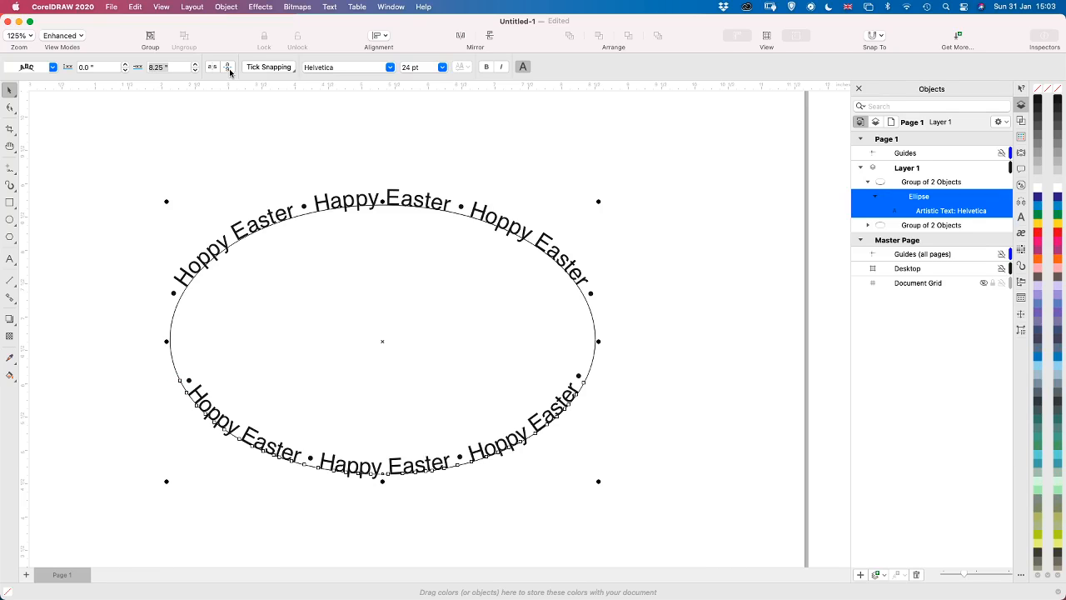
Switch both the horizontal and vertical mirroring of the lower text off and on again to compare the placements
click(229, 70)
click(213, 69)
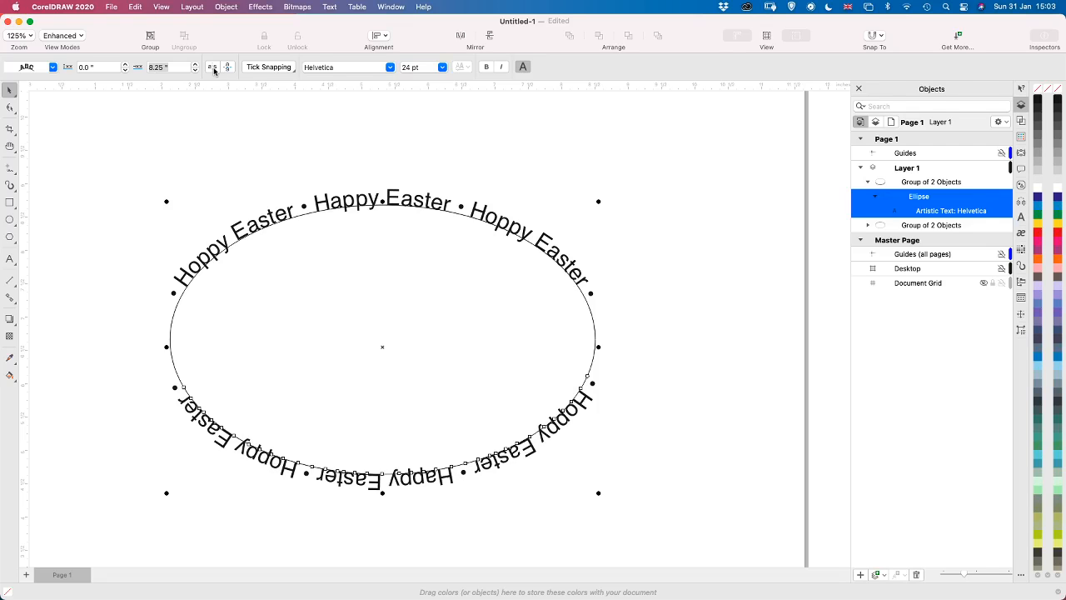
click(213, 70)
click(229, 70)
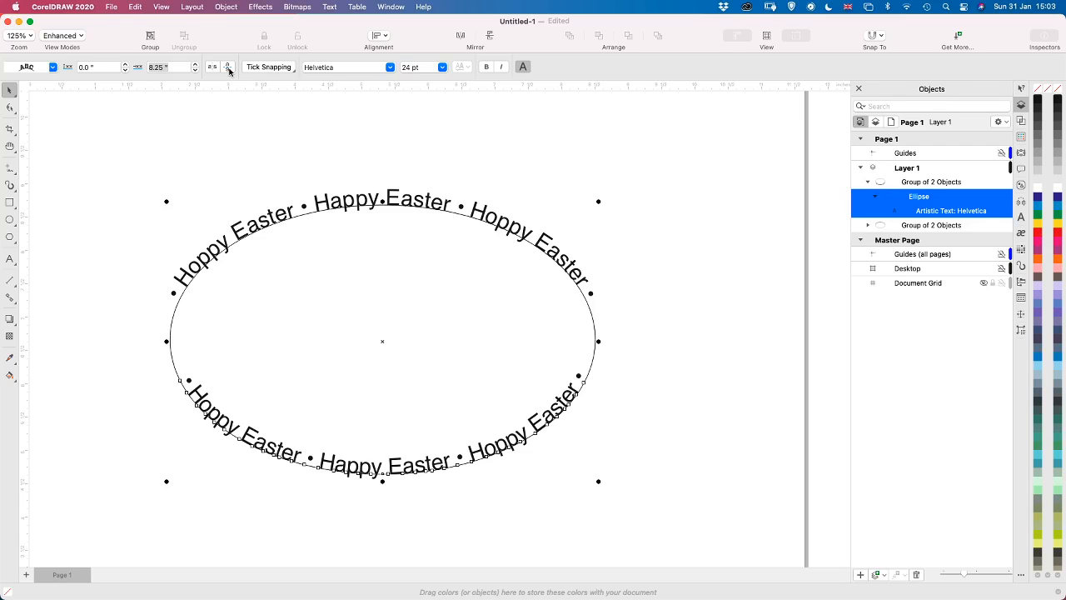
click(229, 70)
click(213, 70)
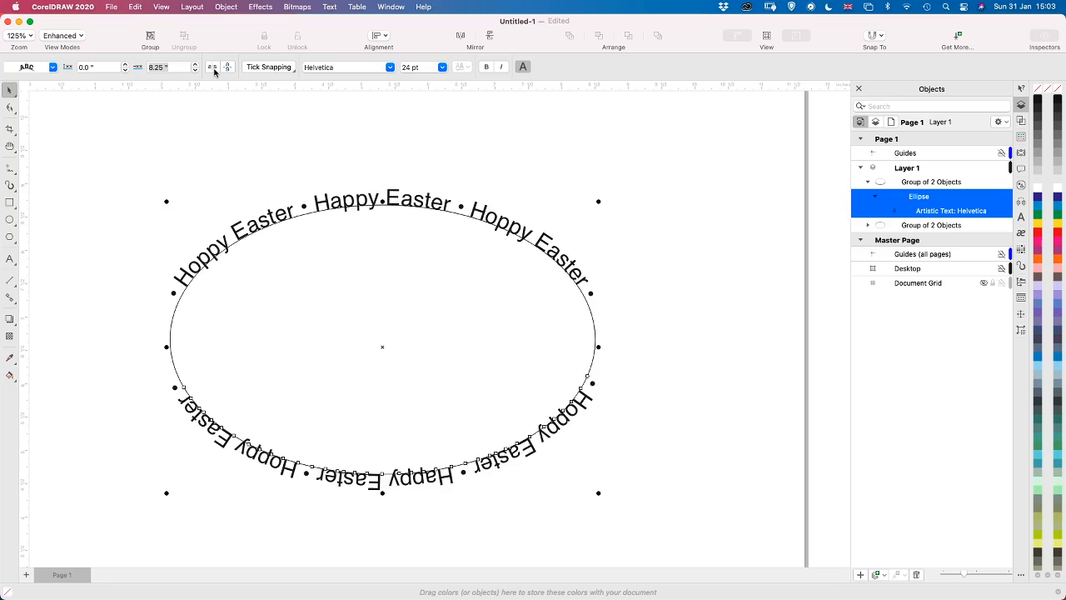
click(215, 71)
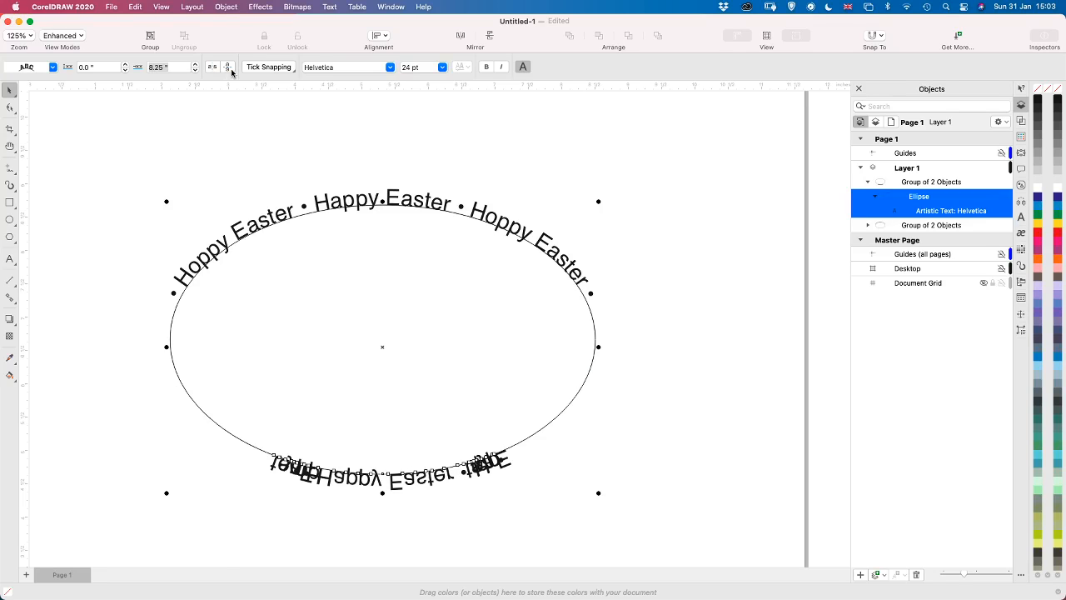
click(231, 72)
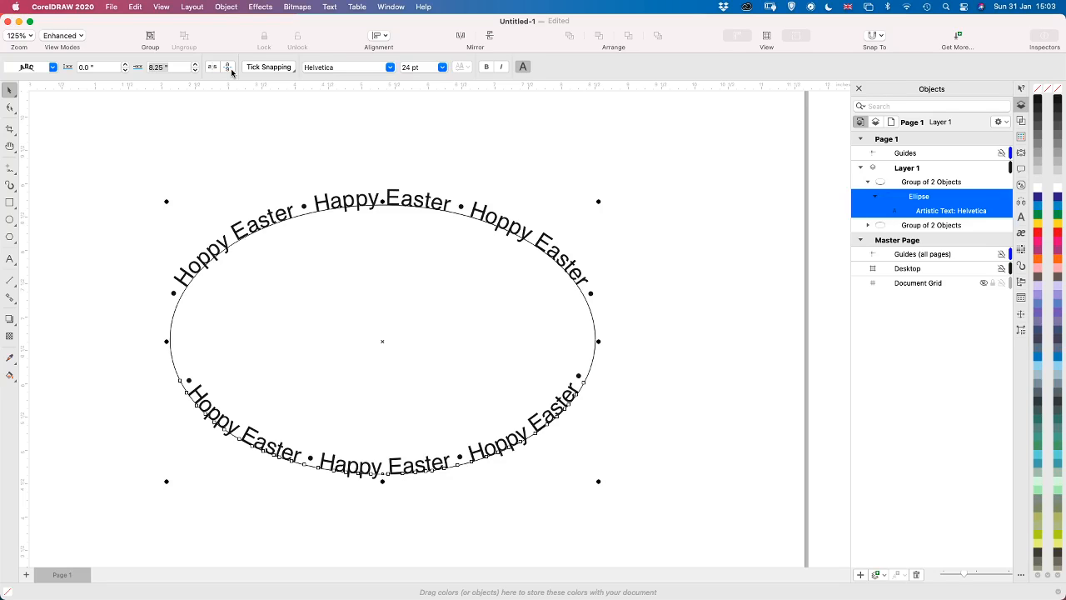
click(232, 71)
click(215, 72)
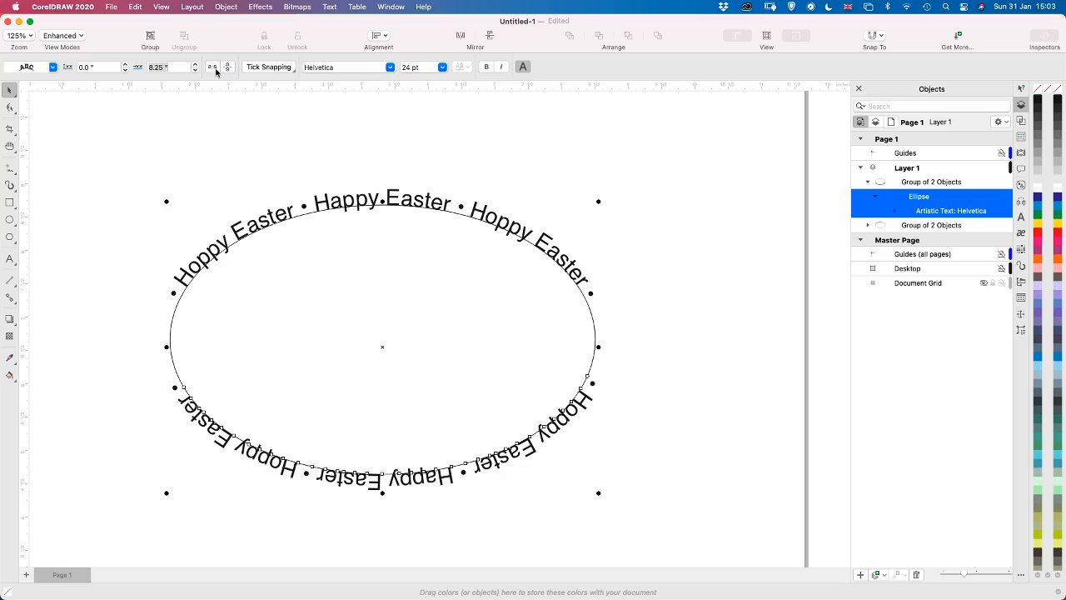
click(217, 71)
click(228, 70)
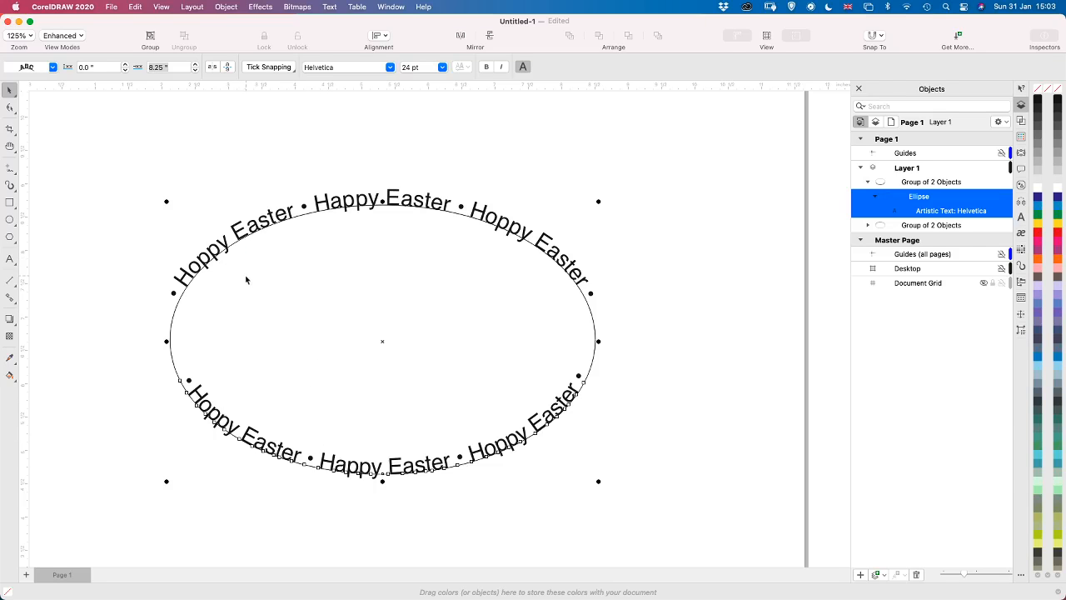
Raise the lower text's distance from the ellipse in small increments to 0.2 inches
click(125, 70)
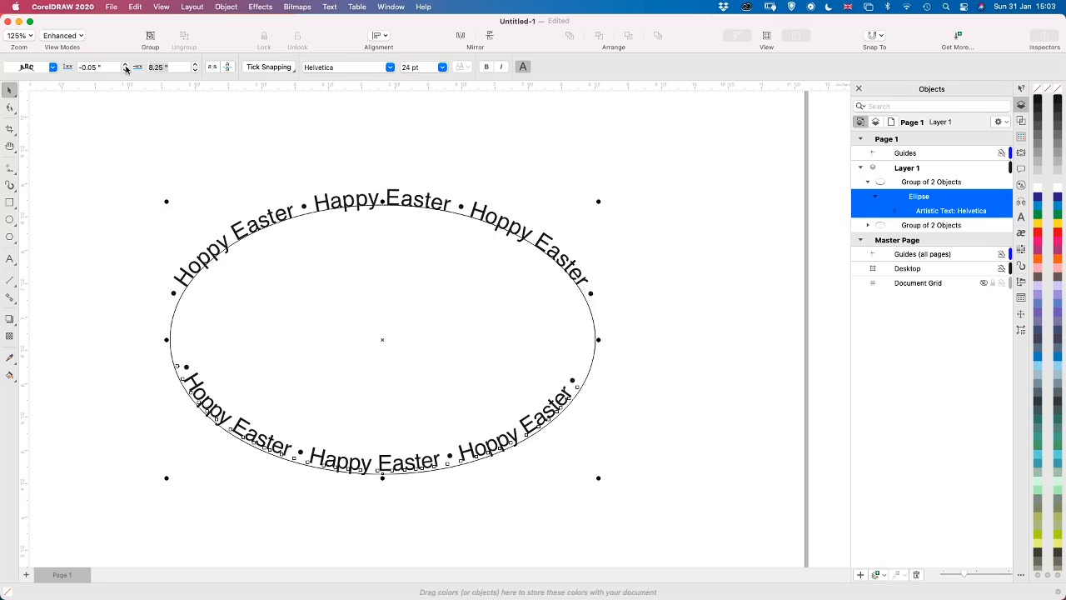
click(126, 66)
click(126, 66)
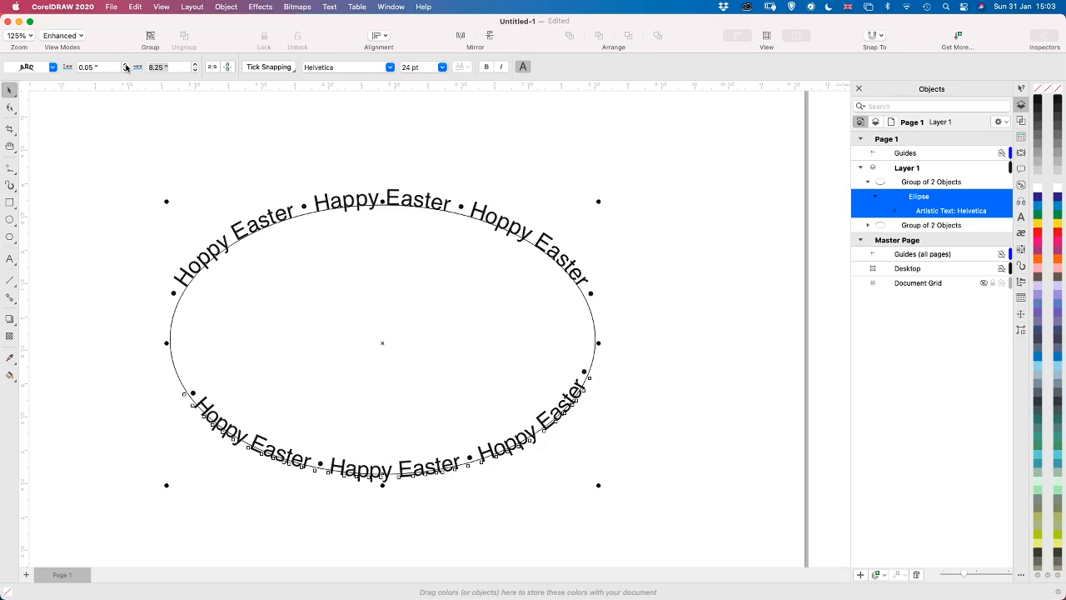
click(126, 65)
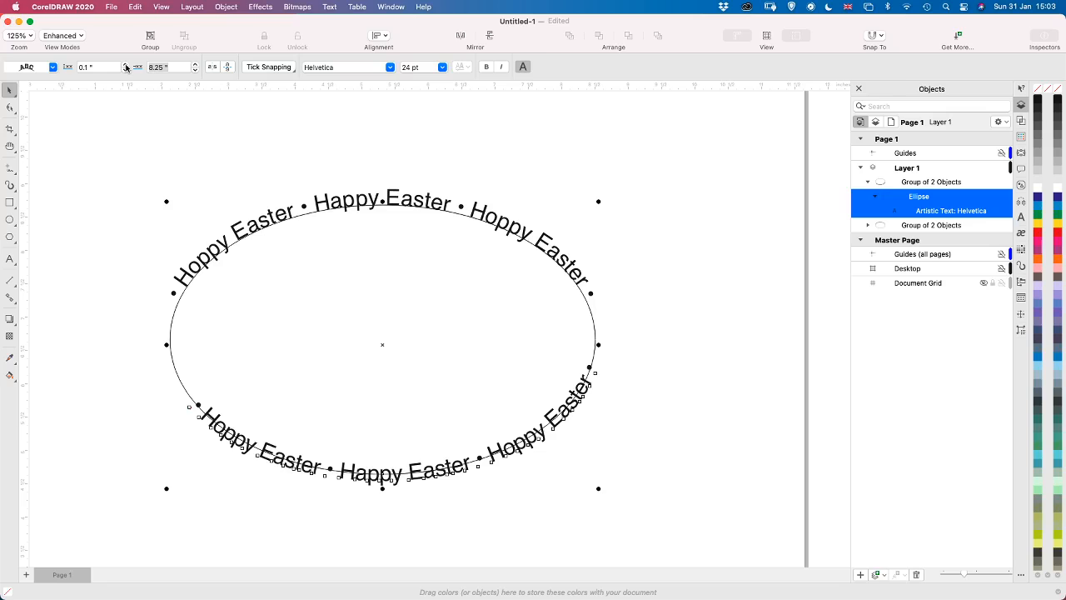
click(126, 66)
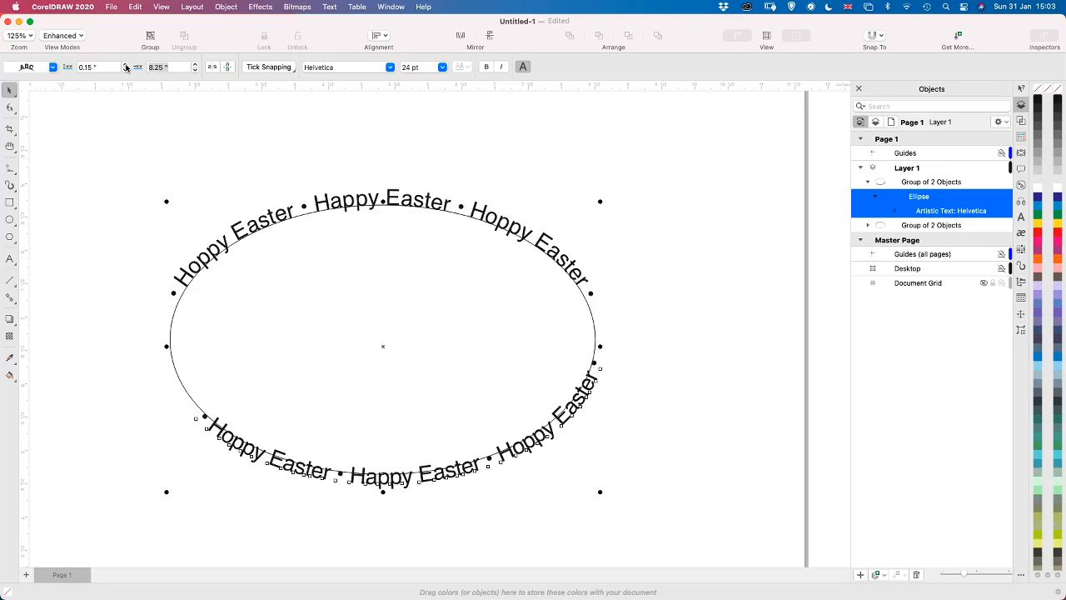
click(126, 66)
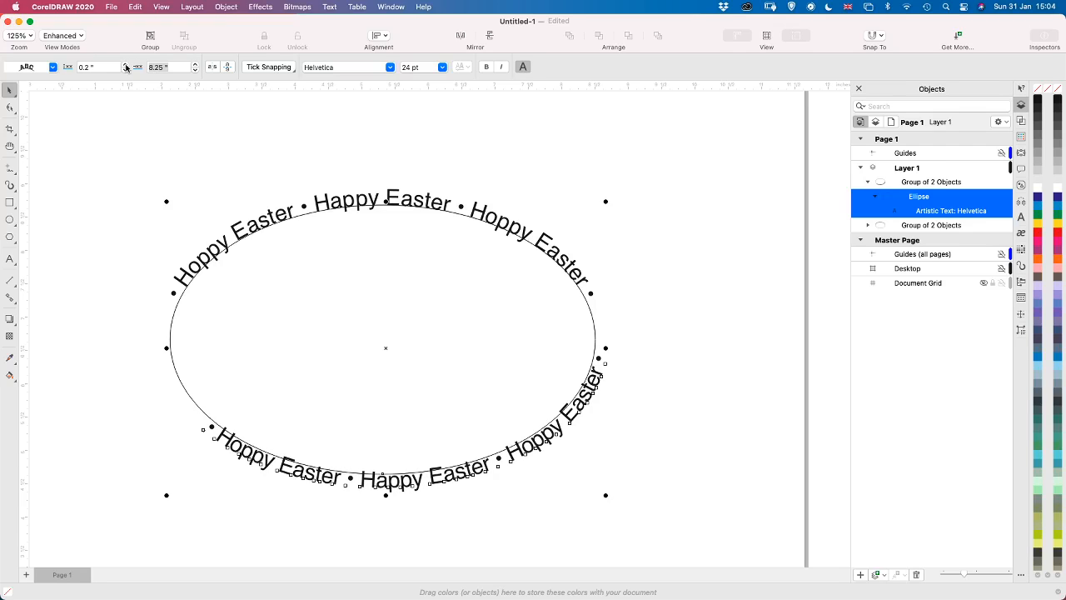
Raise the lower text's offset along the ellipse in small increments to 8.75 inches
click(196, 70)
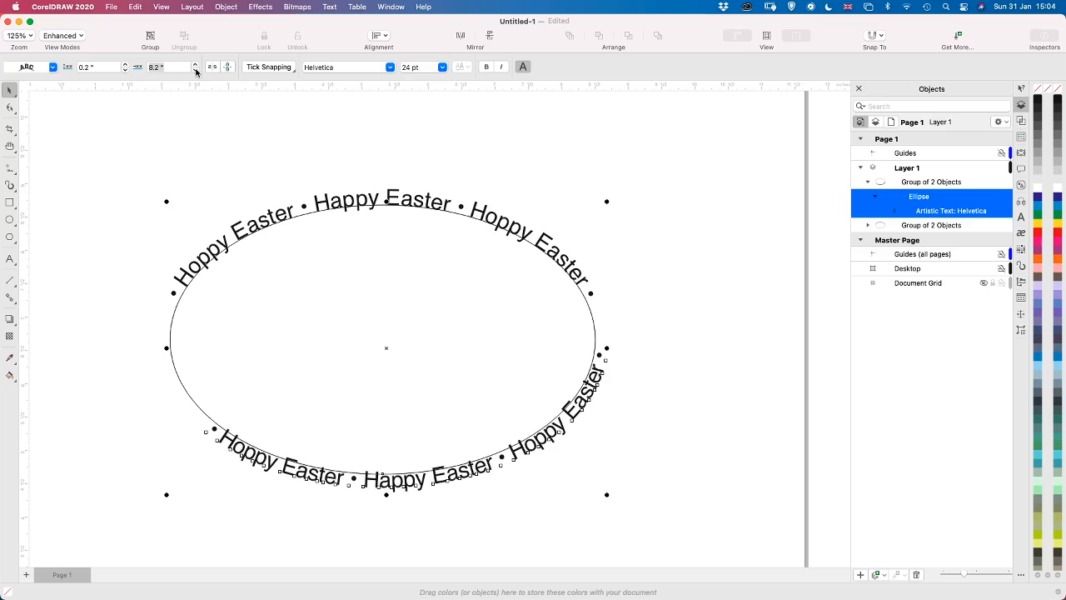
click(196, 66)
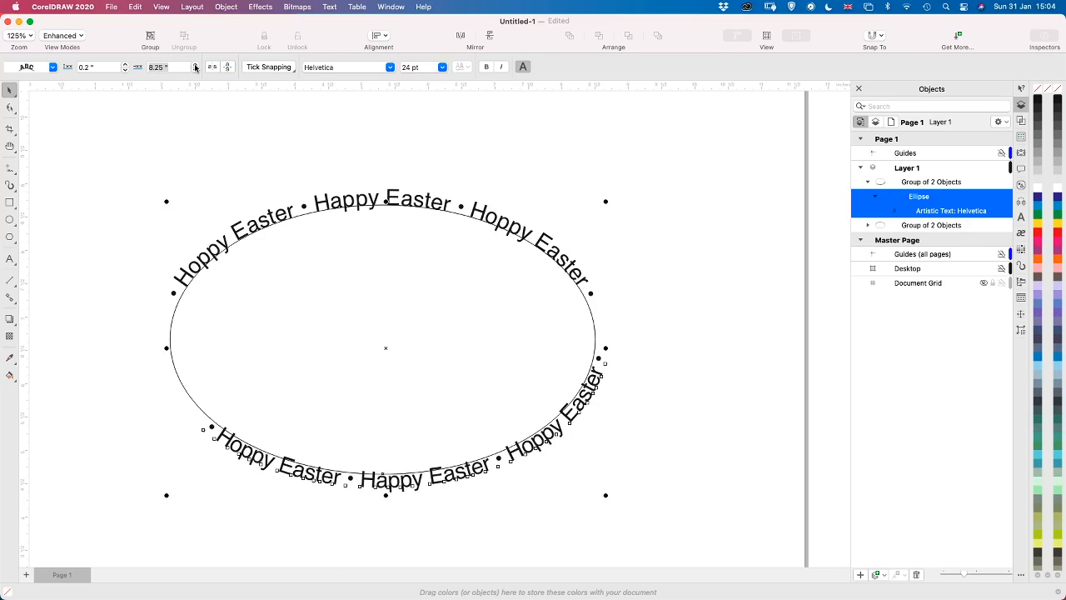
click(195, 66)
click(196, 66)
click(195, 66)
click(196, 66)
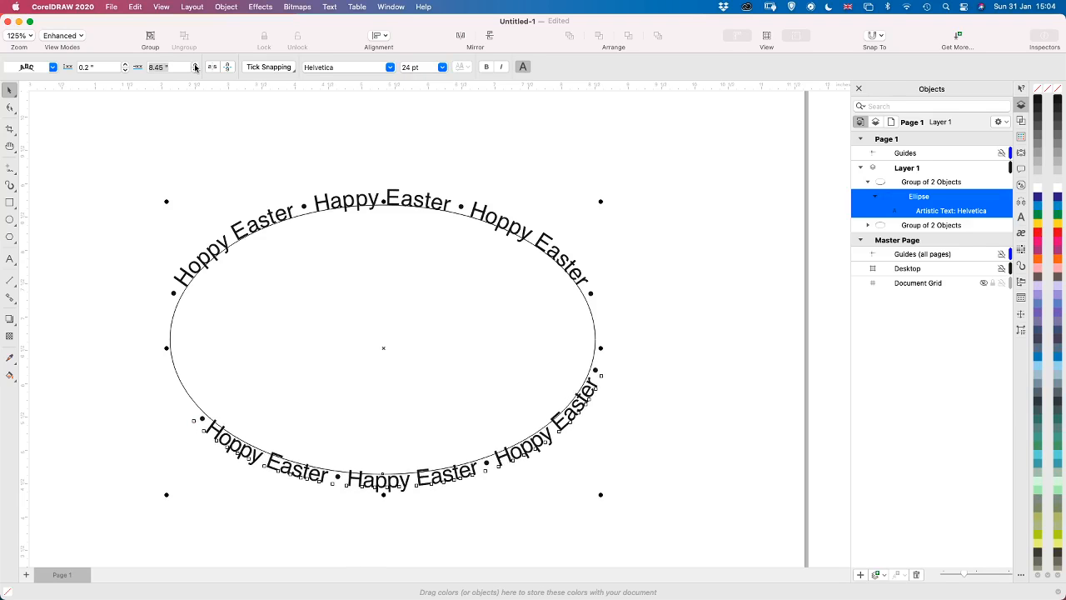
click(196, 66)
click(195, 66)
click(196, 66)
click(195, 65)
click(196, 66)
click(196, 66)
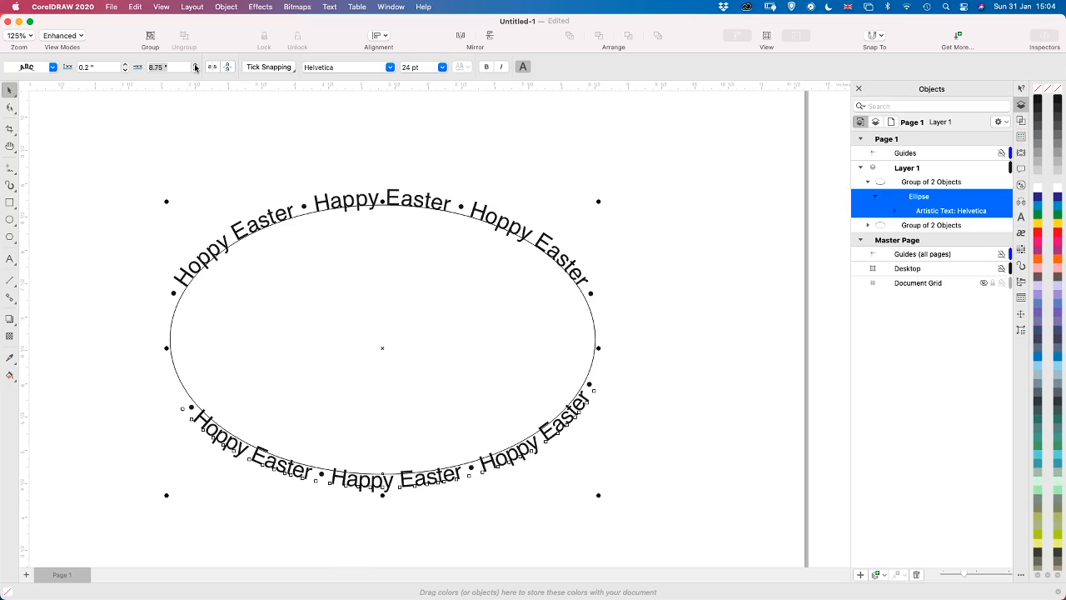
click(196, 66)
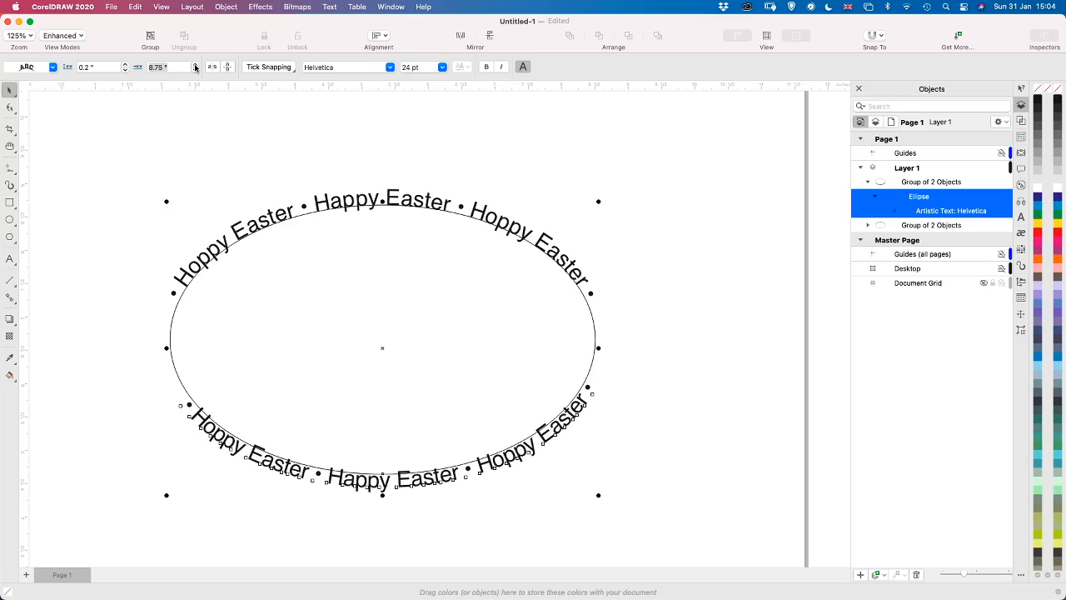
Fine-tune the lower text to a distance of 0.15 inches from the ellipse and an offset of 8.7 inches
click(126, 70)
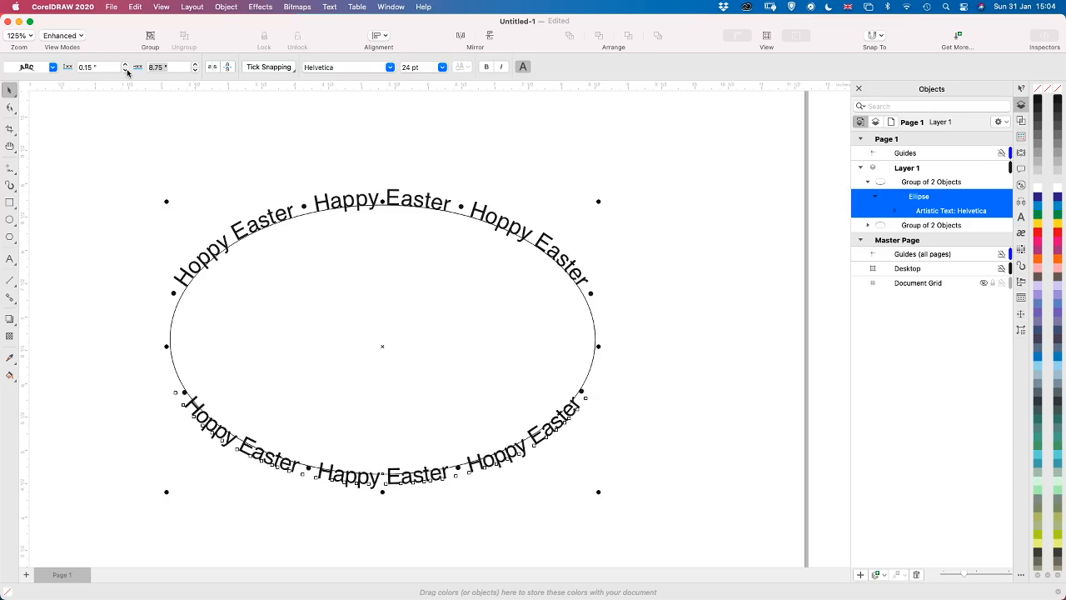
click(196, 72)
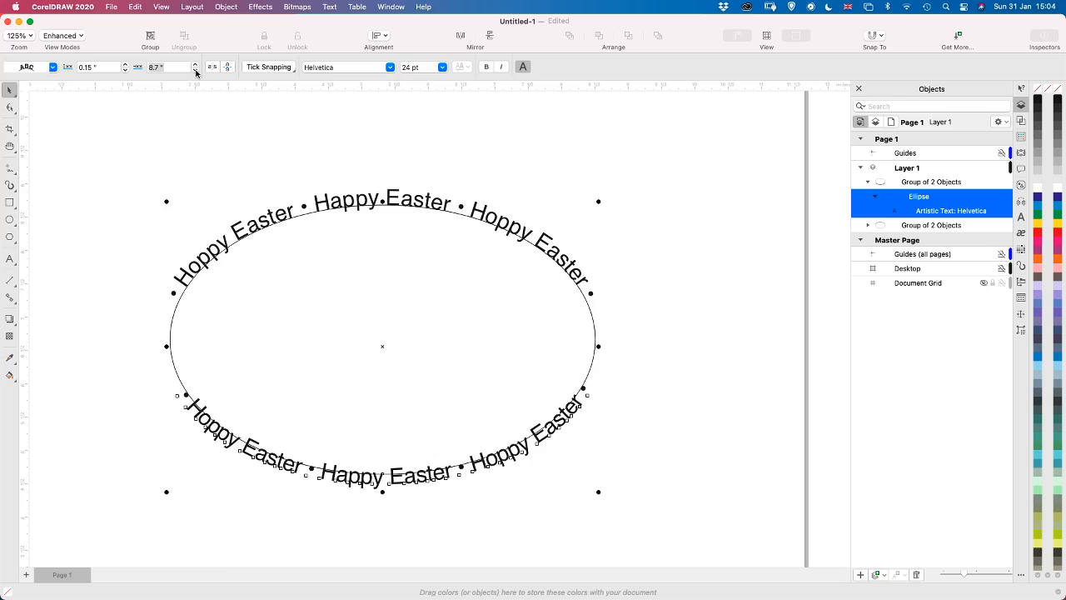
click(196, 71)
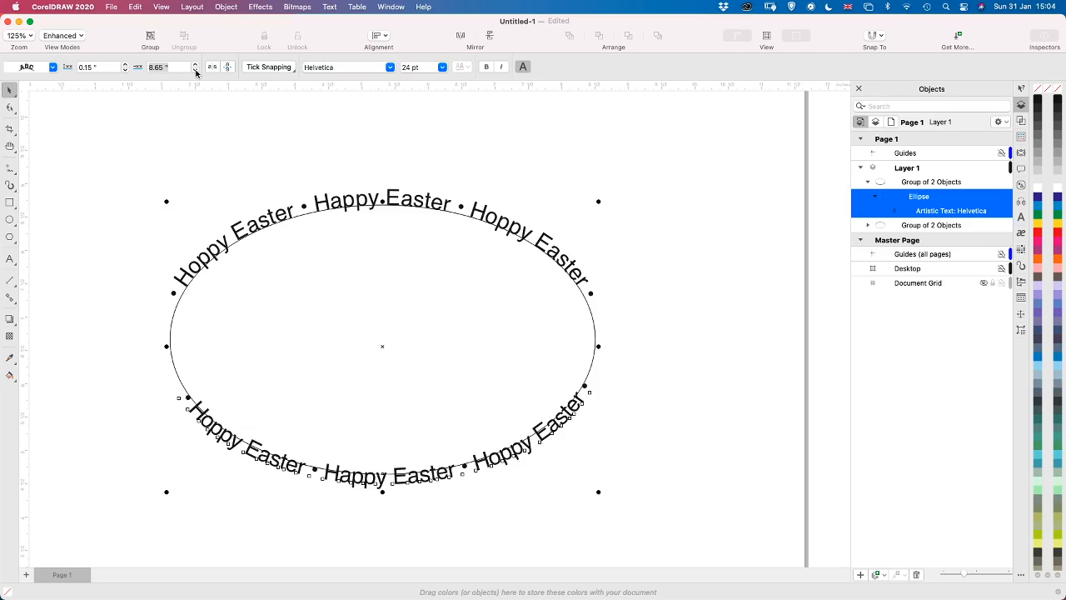
click(196, 68)
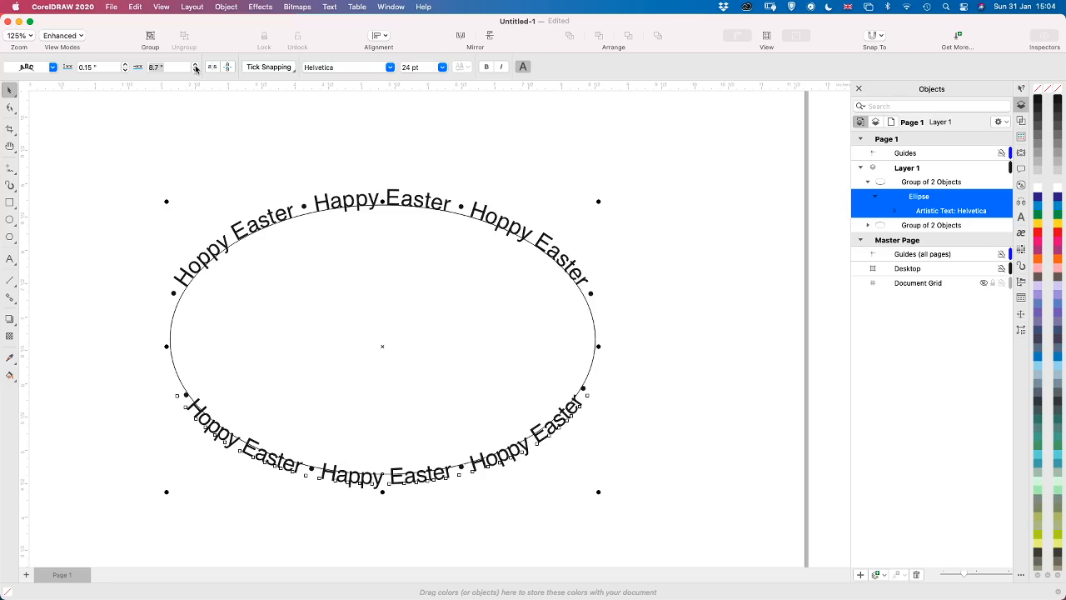
Select the upper text inside the original group and set its distance from the ellipse to -0.1 inches, trying -0.15 inches too
click(901, 229)
click(869, 225)
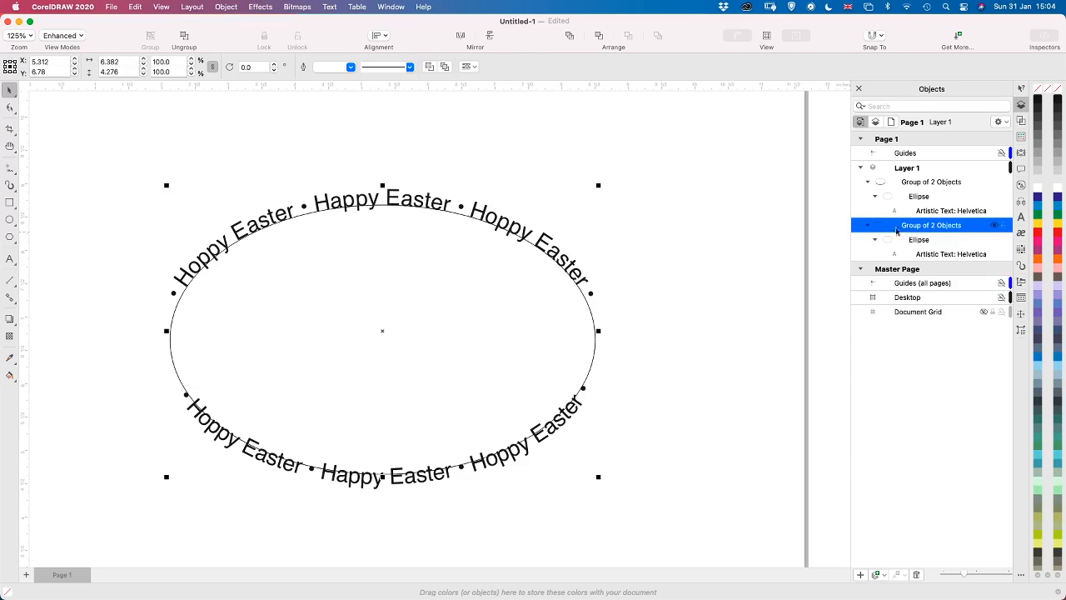
click(907, 242)
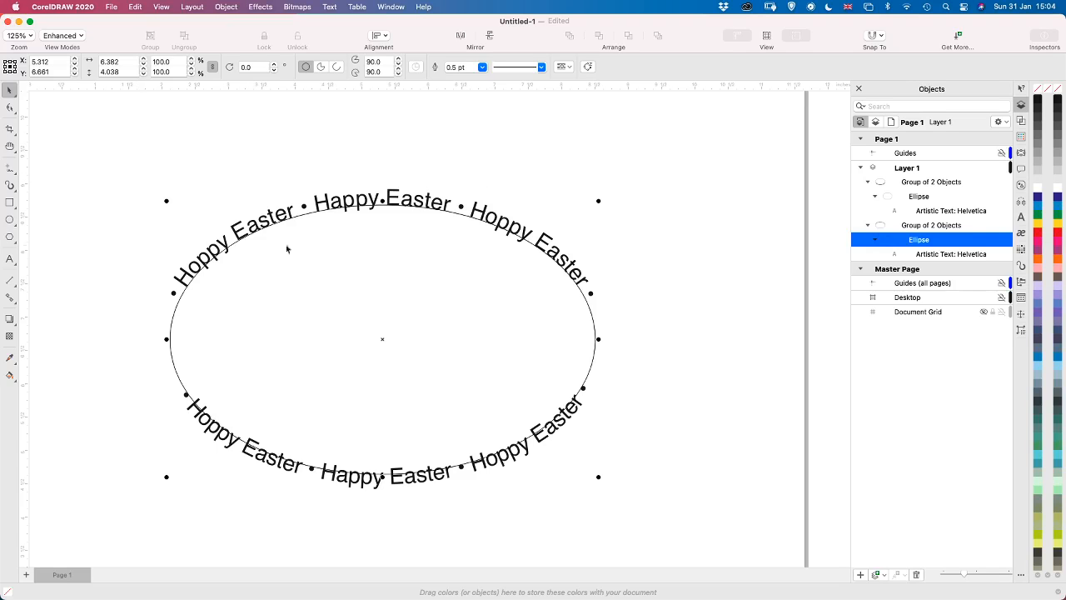
shift+click(940, 255)
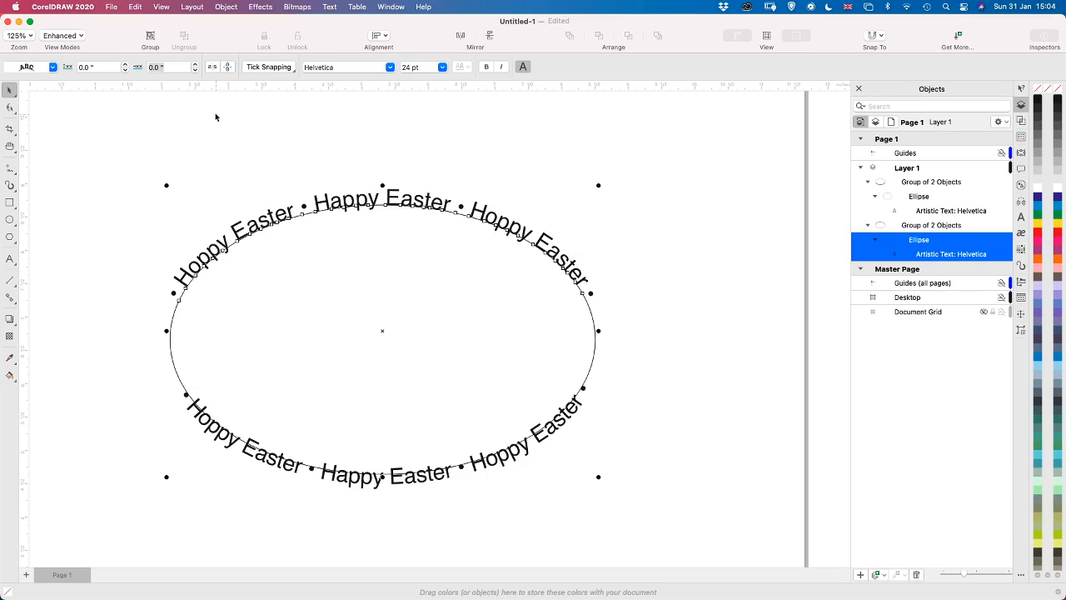
click(125, 74)
click(126, 74)
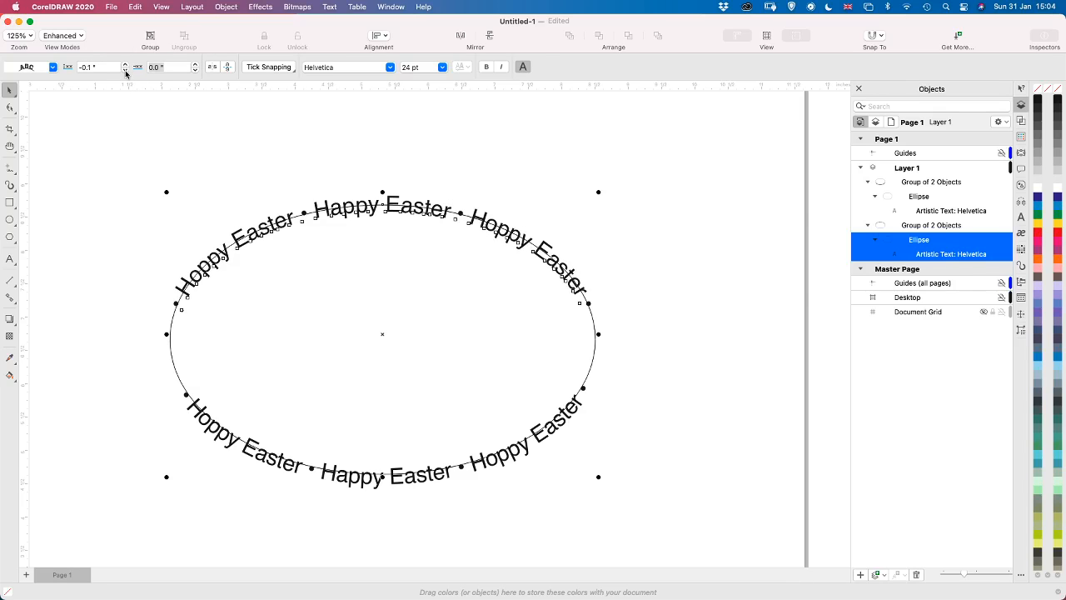
click(126, 74)
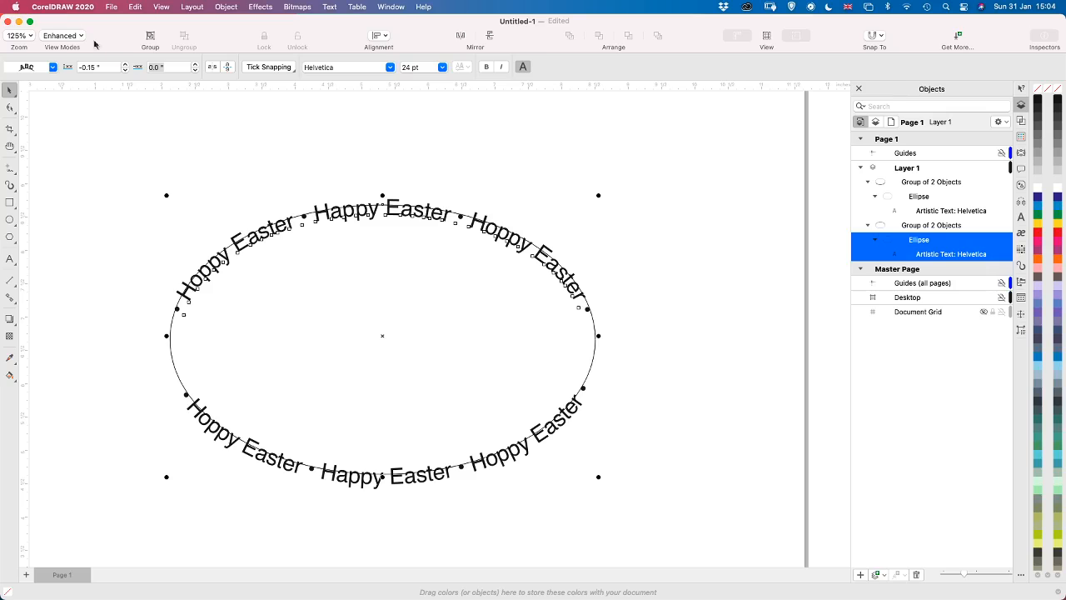
click(125, 65)
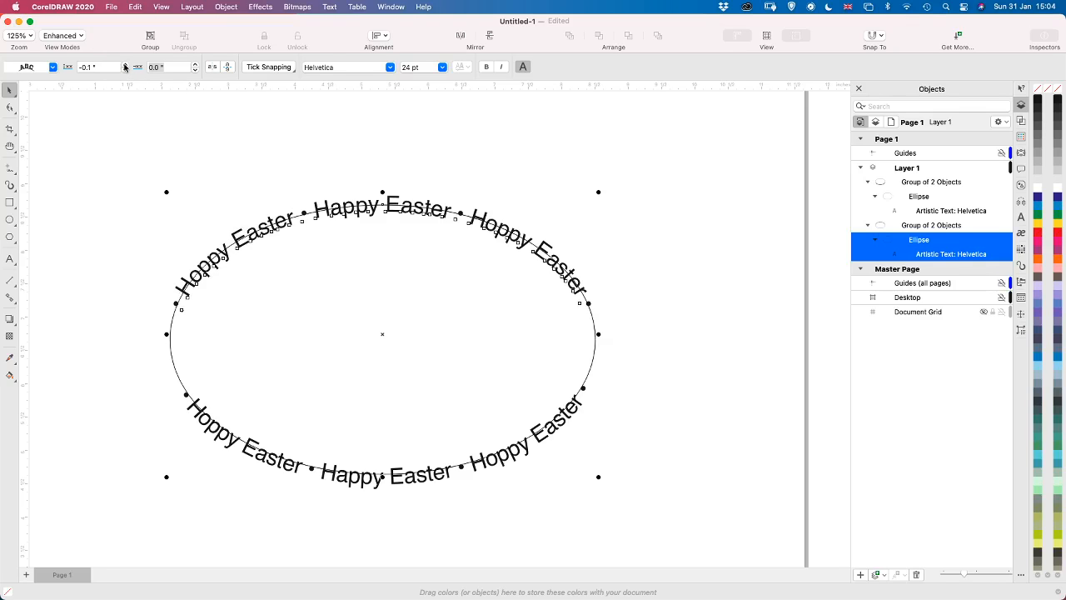
click(125, 70)
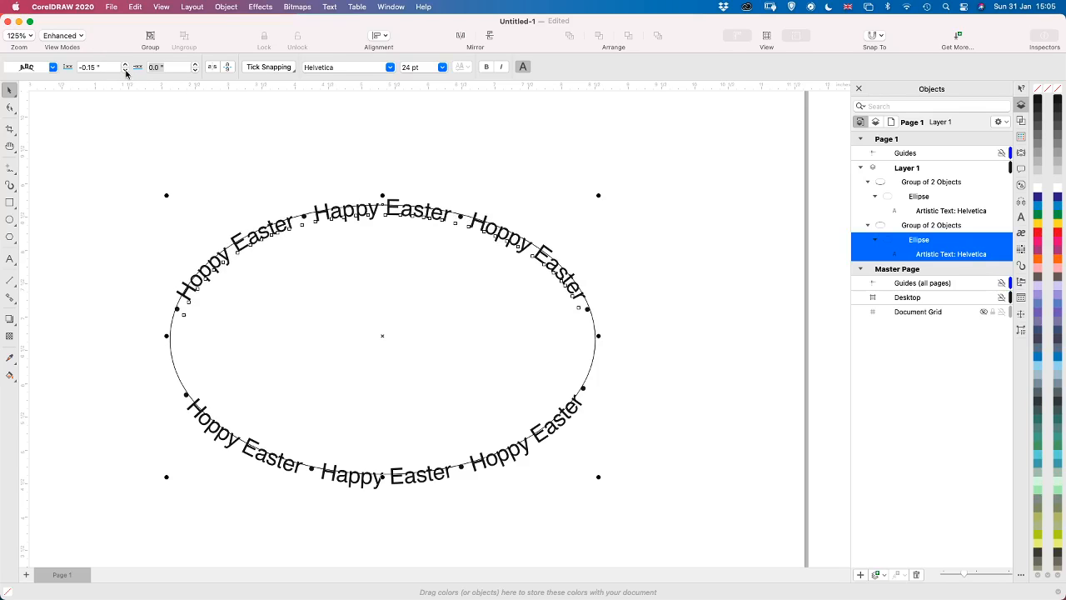
click(125, 66)
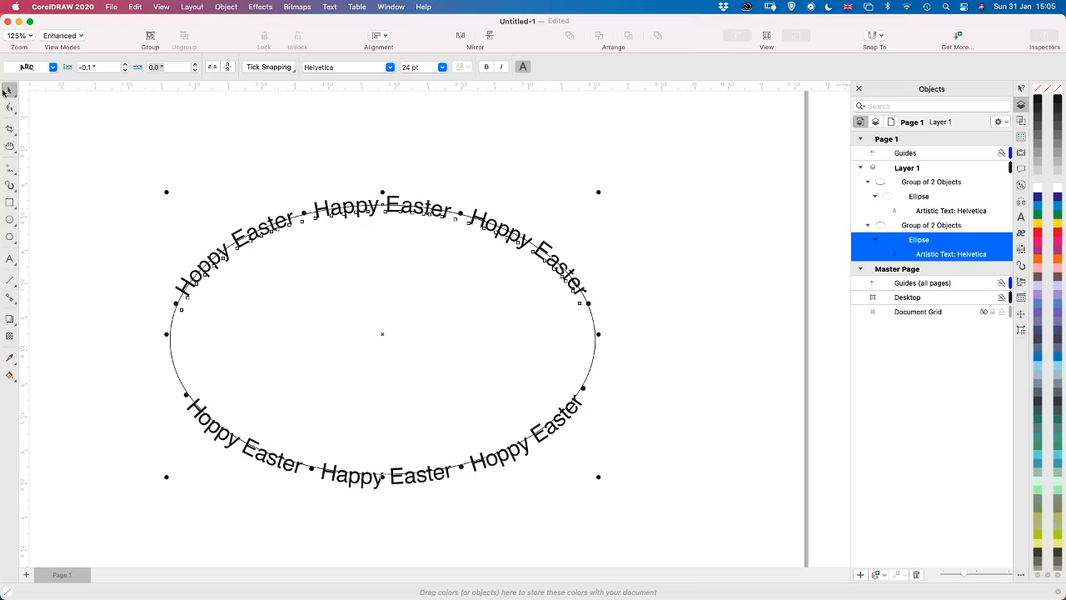
Try hiding the original group's ellipse while its text is still attached, and show it again
click(90, 171)
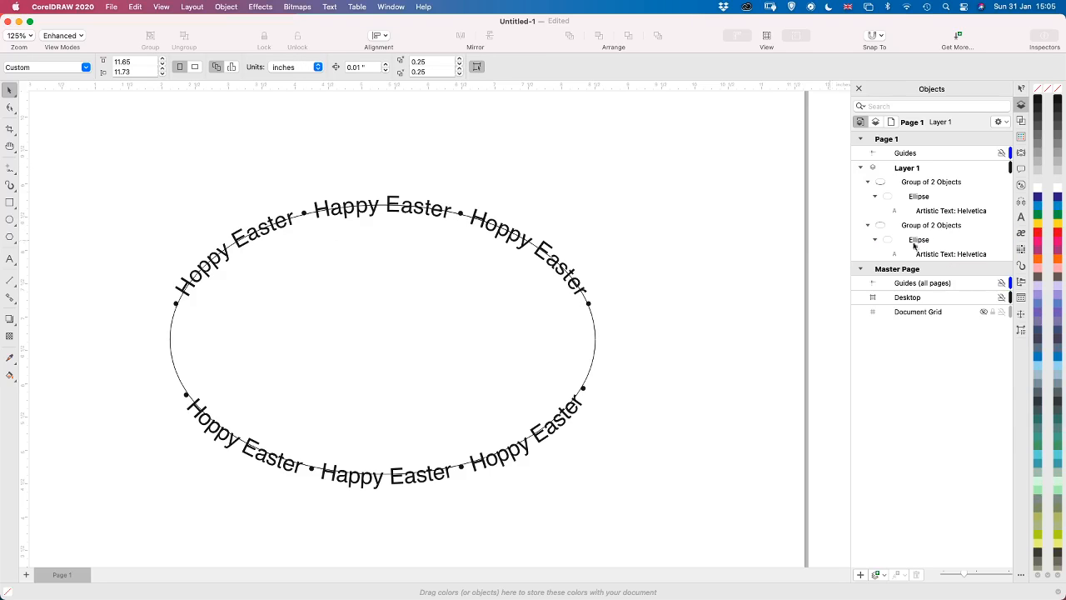
click(995, 240)
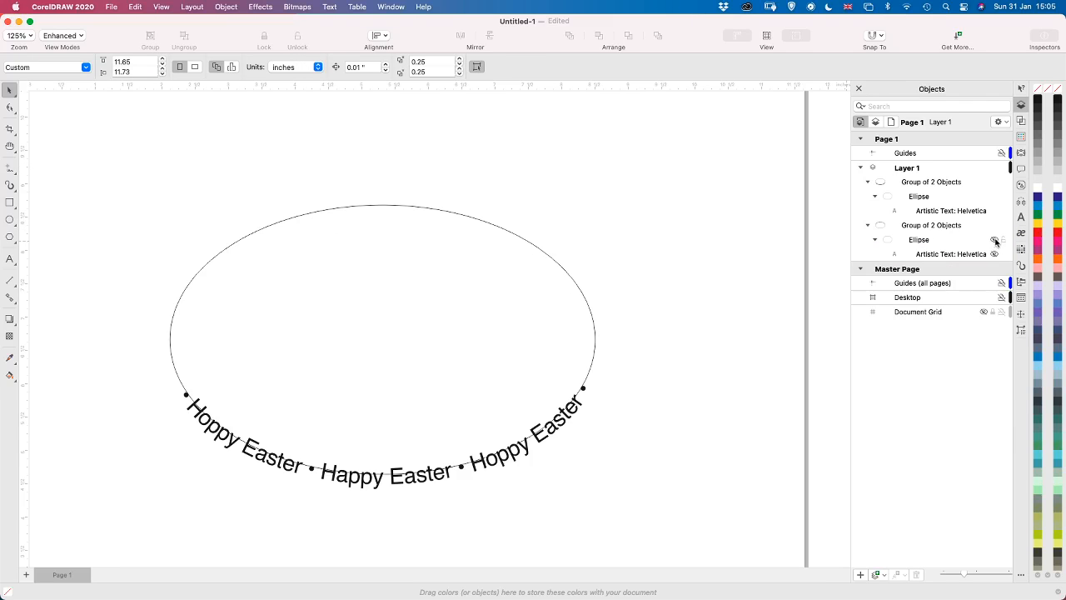
click(995, 240)
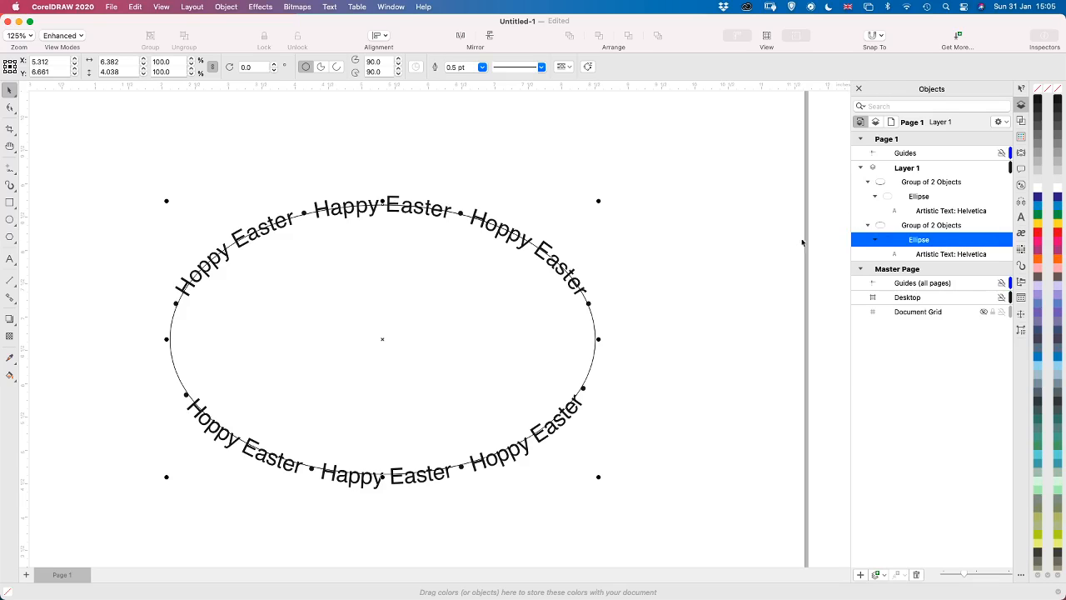
Select both text-and-ellipse groups and convert them to curves
click(932, 185)
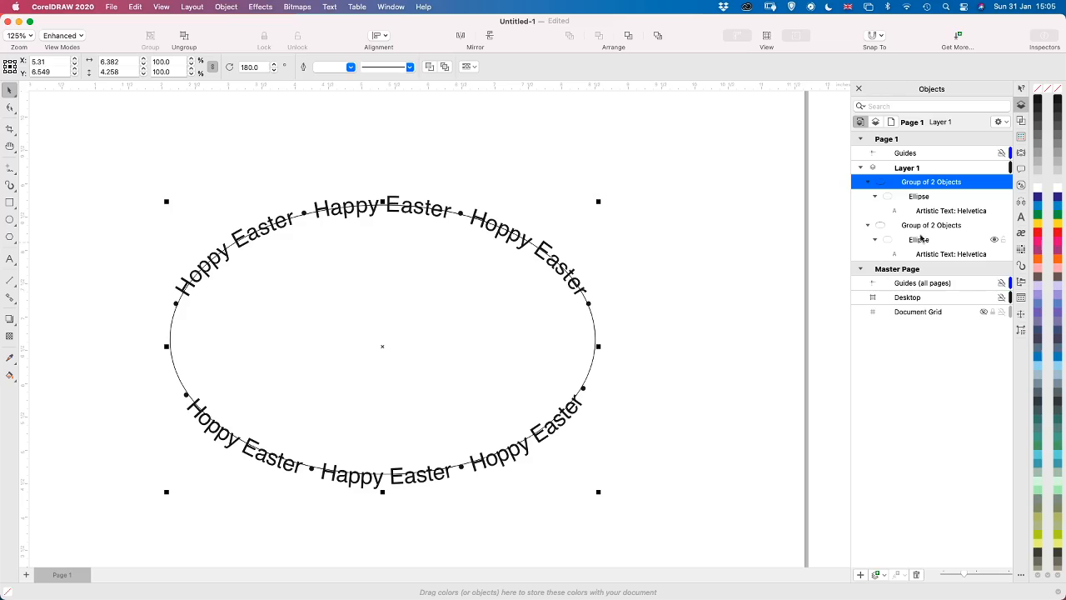
shift+click(926, 227)
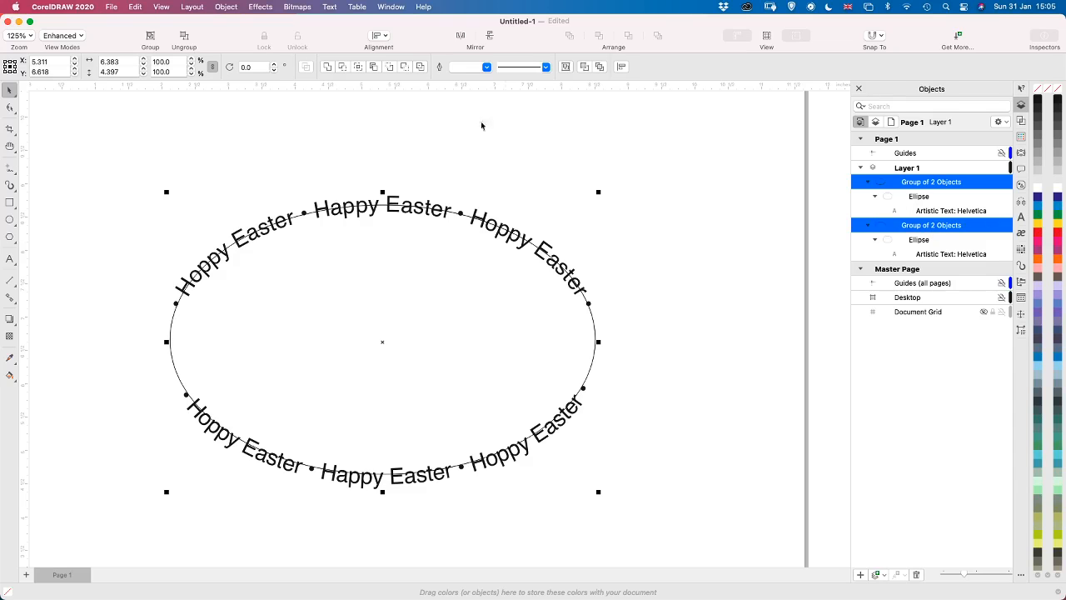
click(227, 7)
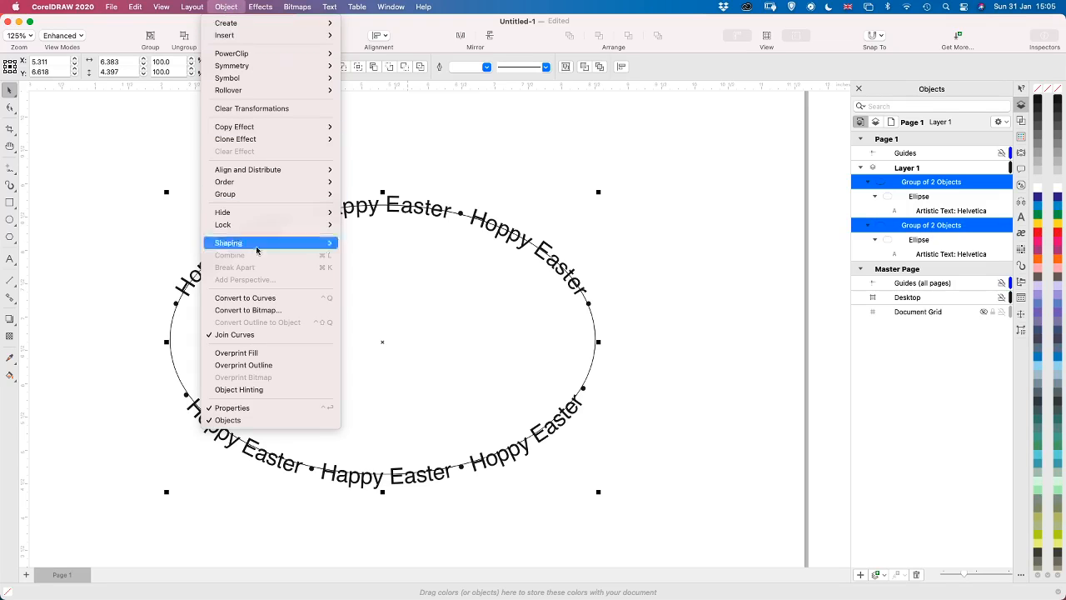
click(268, 297)
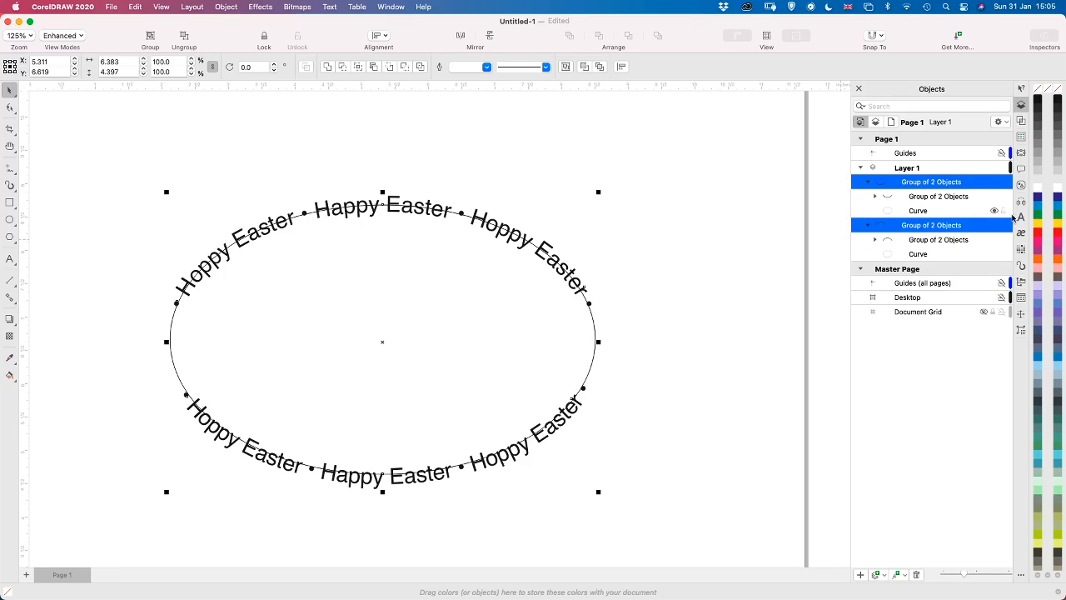
Hide the ellipse curve in each of the two groups and clear the selection
click(995, 212)
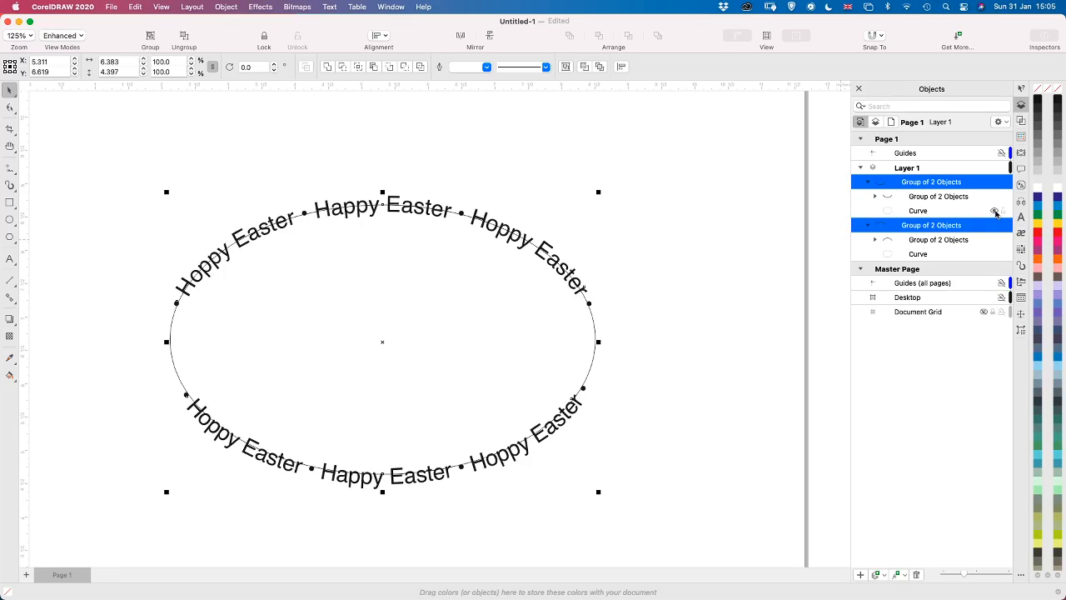
click(994, 254)
click(716, 275)
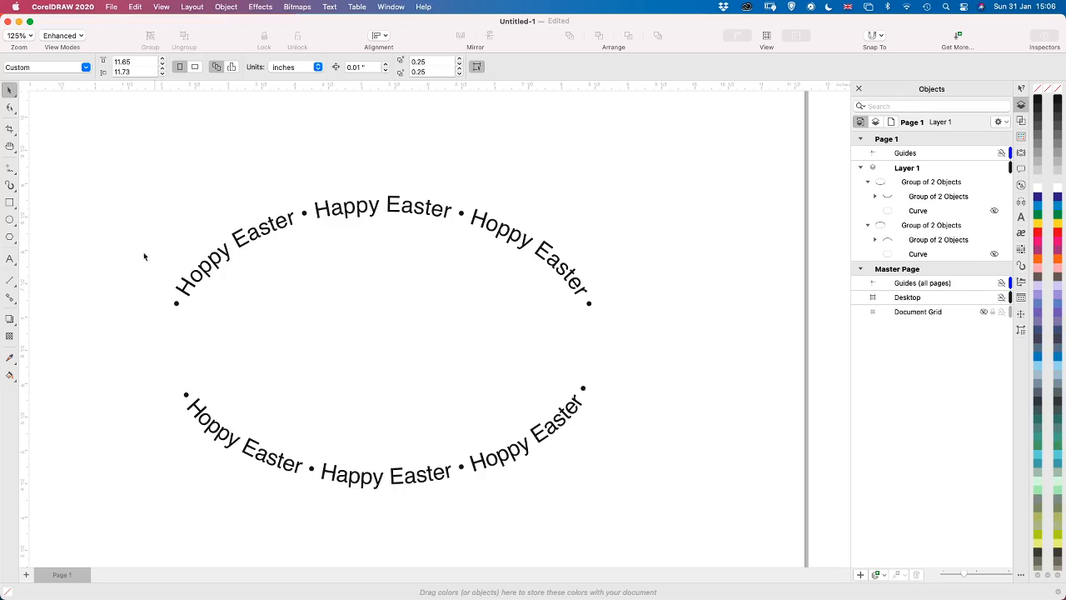
Draw a vertical ellipse about 1.8 by 2.75 inches and place it between the upper and lower text arcs
click(10, 219)
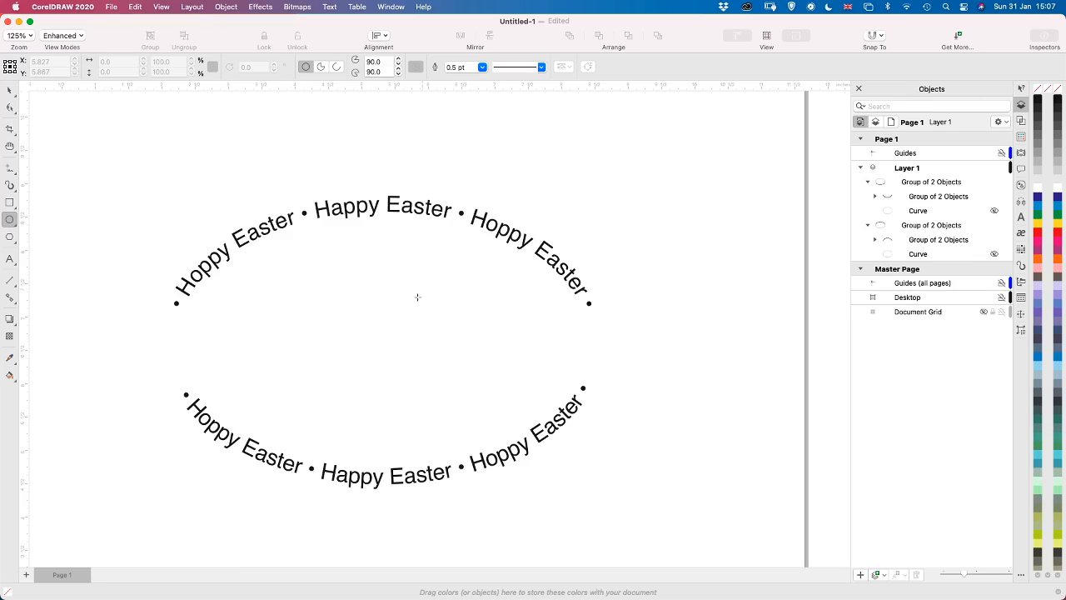
drag(330, 260, 448, 434)
drag(450, 439, 451, 440)
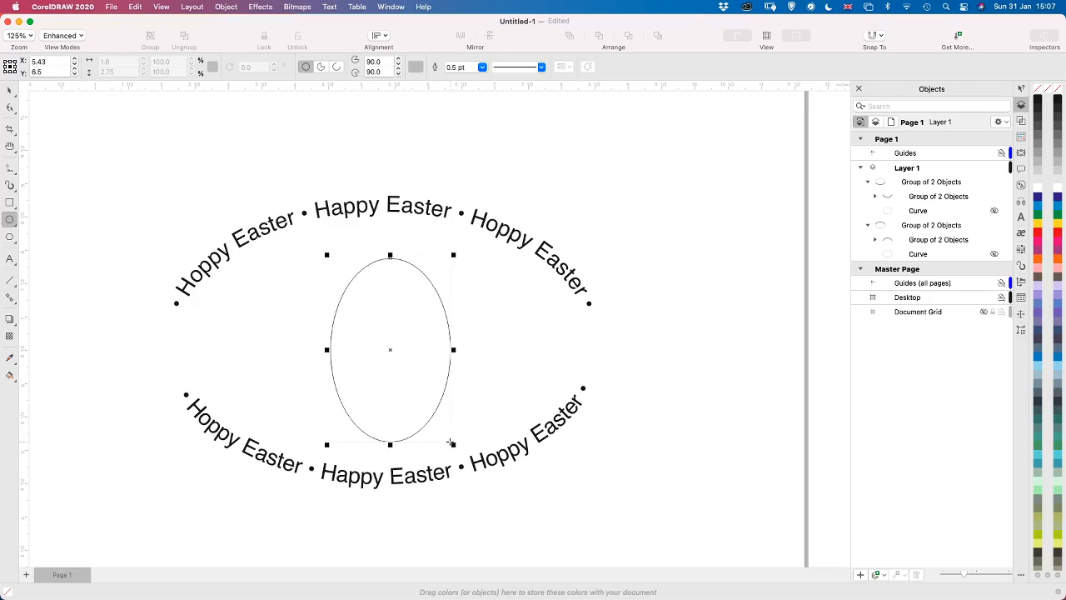
click(8, 91)
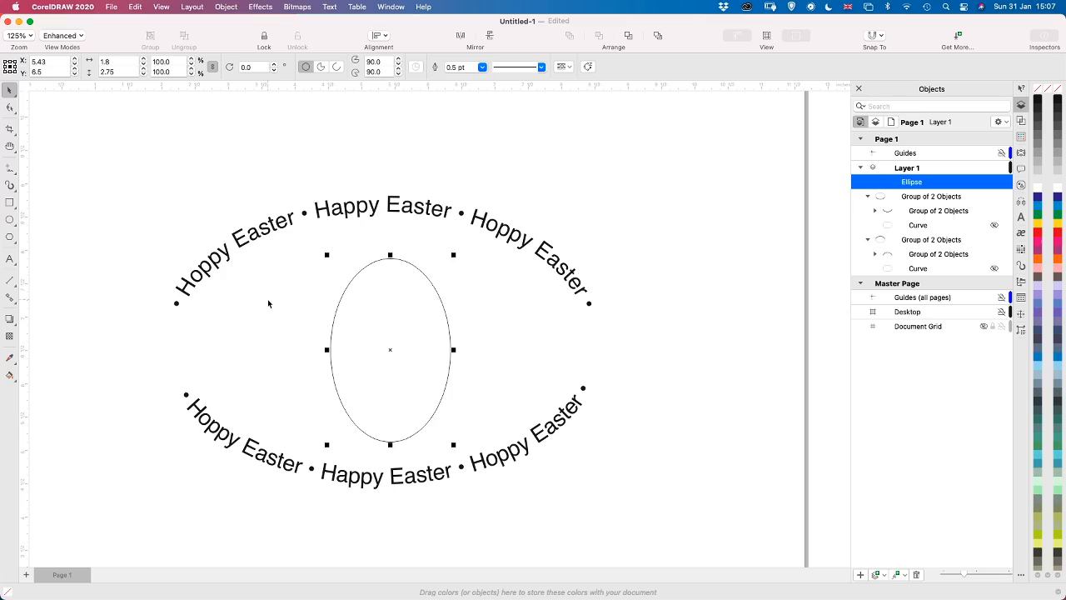
drag(335, 314, 327, 299)
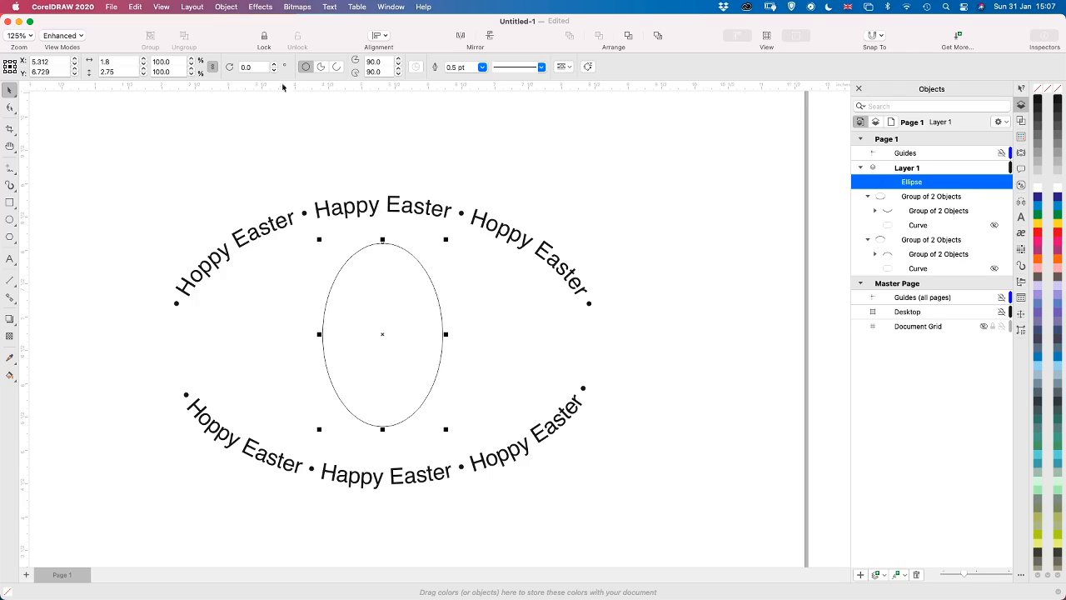
Convert the ellipse to curves and reshape it into an egg about 1.88 inches wide by lowering and spreading its two side nodes
click(218, 9)
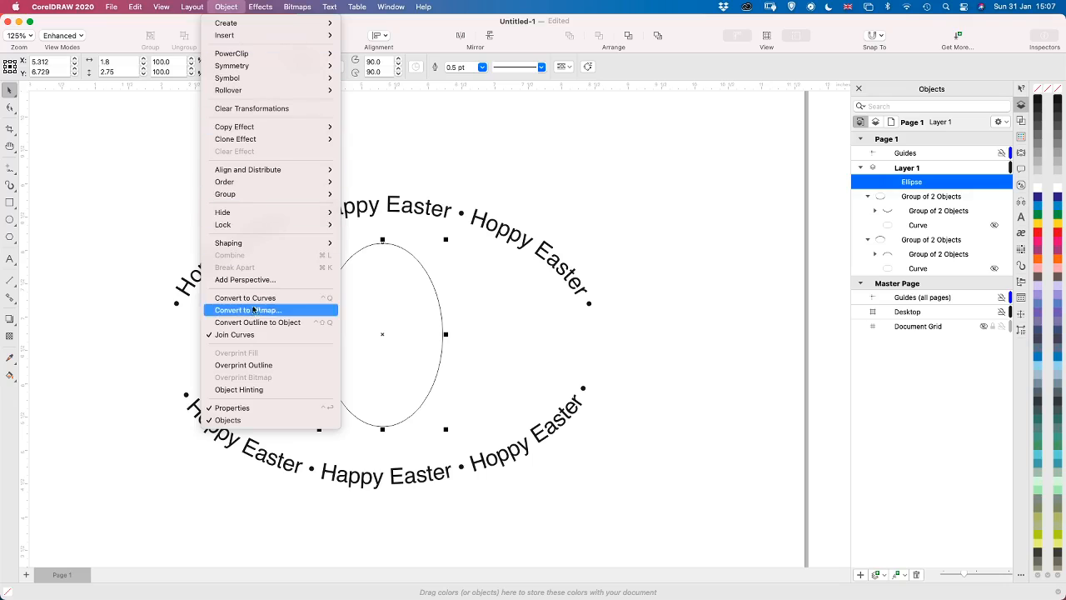
click(253, 304)
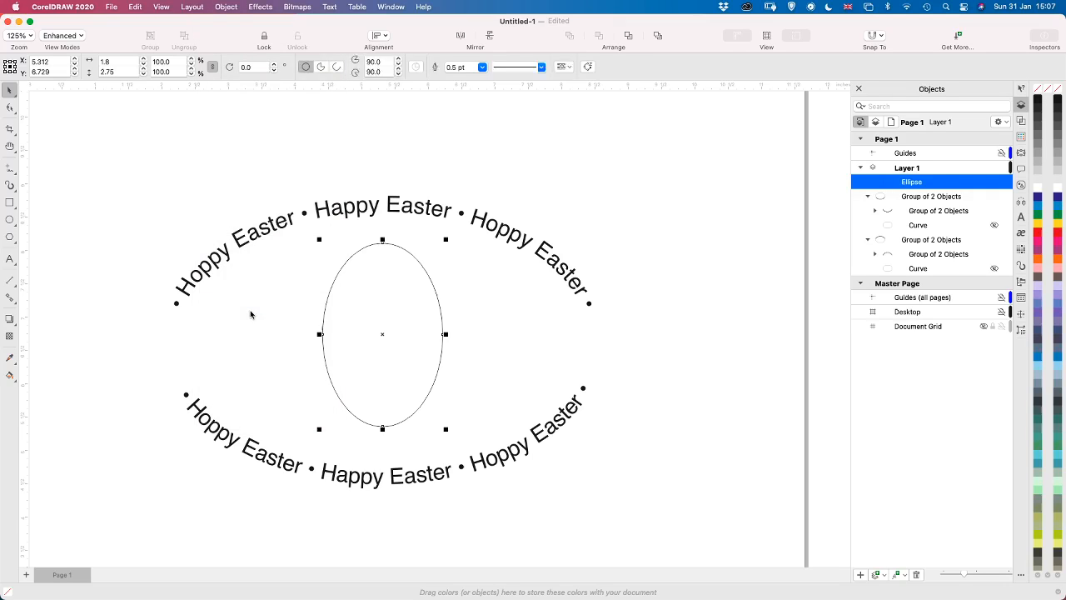
click(11, 108)
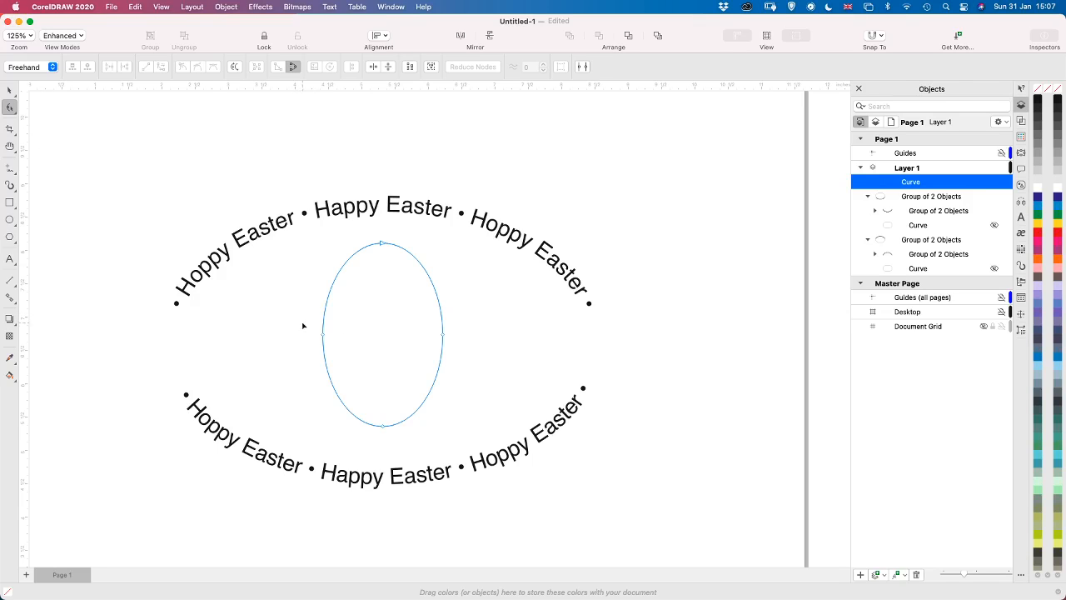
mouse_move(347, 320)
mouse_down()
mouse_move(492, 362)
mouse_move(374, 364)
mouse_move(305, 343)
mouse_move(316, 357)
mouse_up()
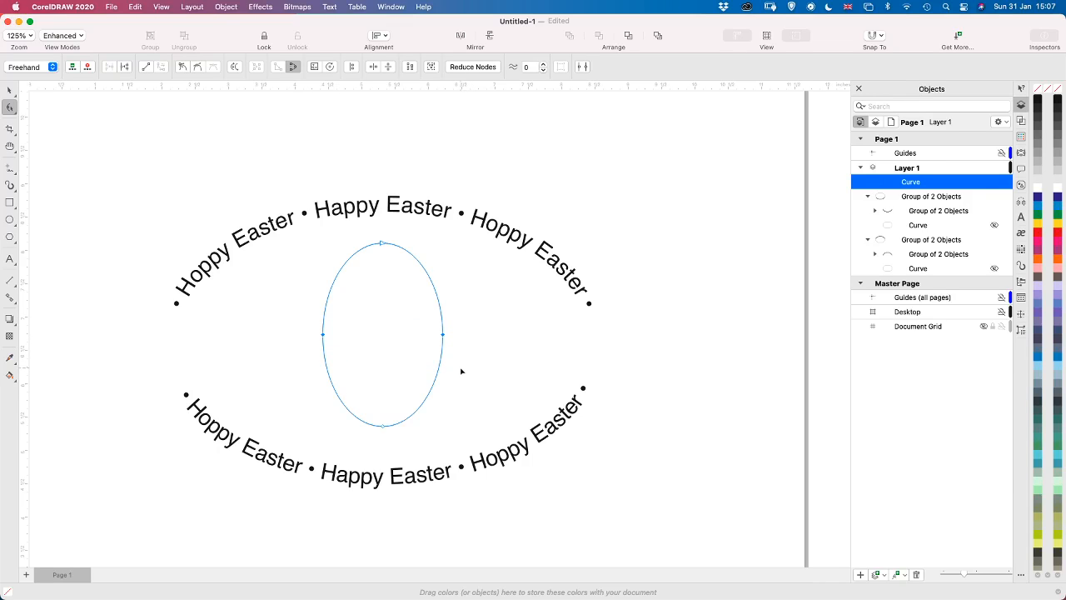
mouse_move(308, 324)
mouse_down()
mouse_move(382, 312)
mouse_move(474, 314)
mouse_move(489, 329)
mouse_move(486, 349)
mouse_move(455, 358)
mouse_move(322, 360)
mouse_move(299, 325)
mouse_up()
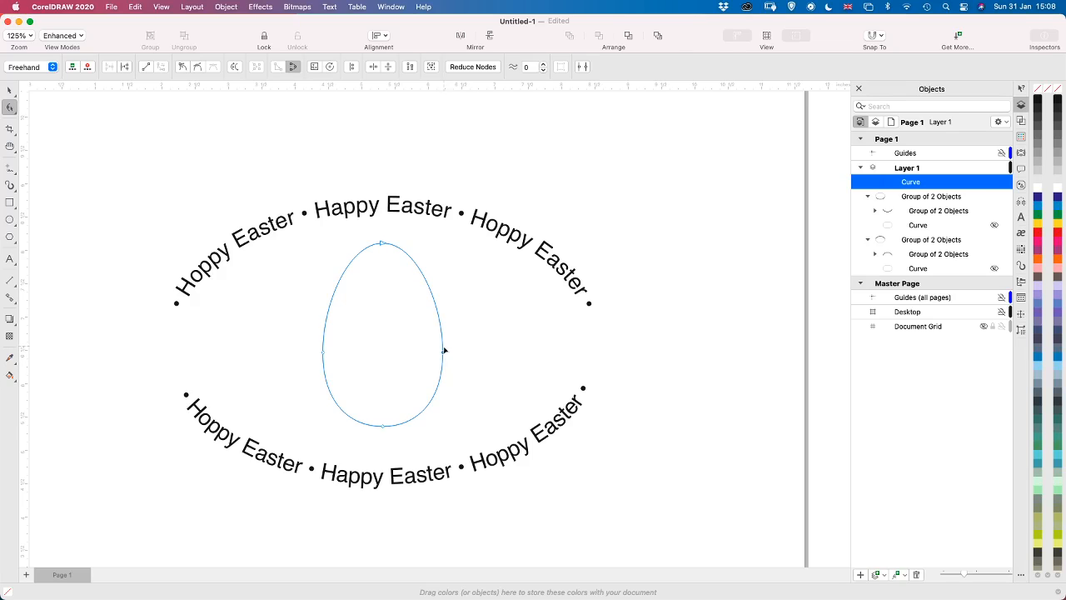
click(443, 355)
drag(444, 353, 444, 352)
drag(323, 352, 320, 352)
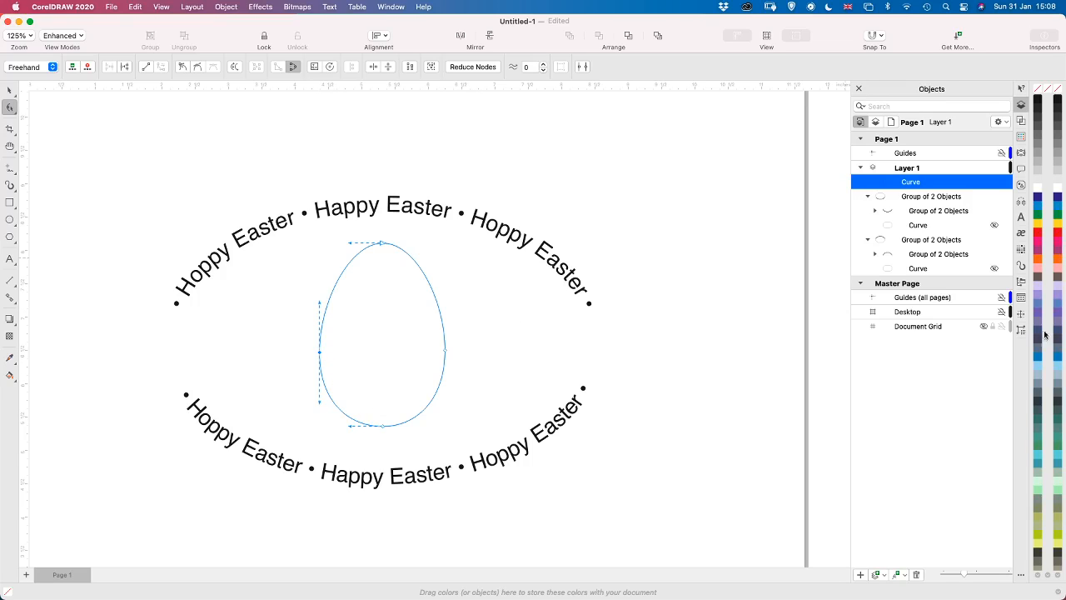
Give the egg a pale green fill and a matching pale green outline, and clear the selection
click(1060, 486)
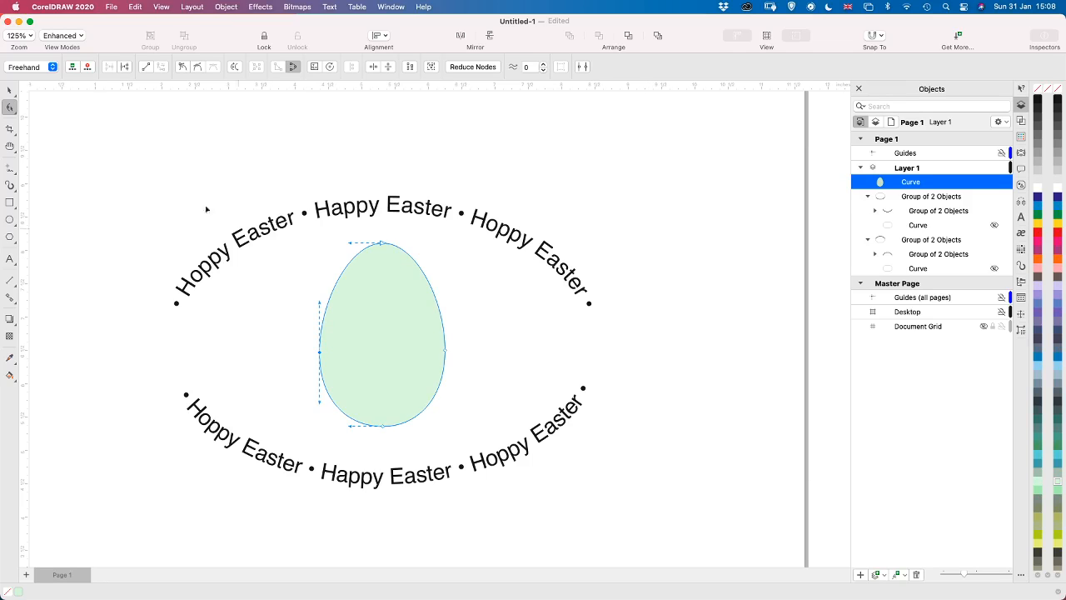
click(9, 89)
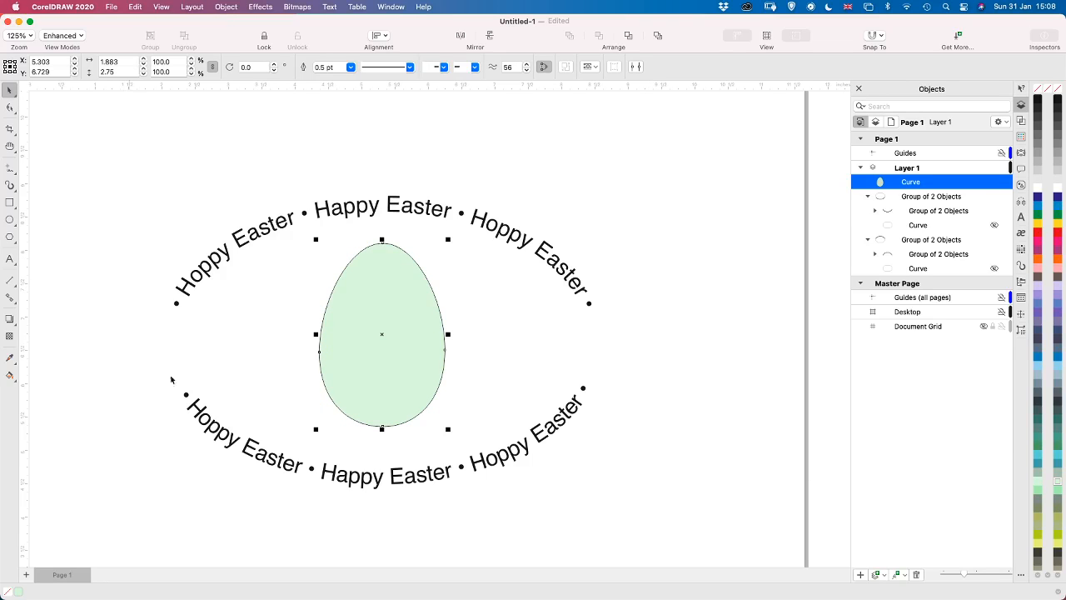
right_click(1058, 484)
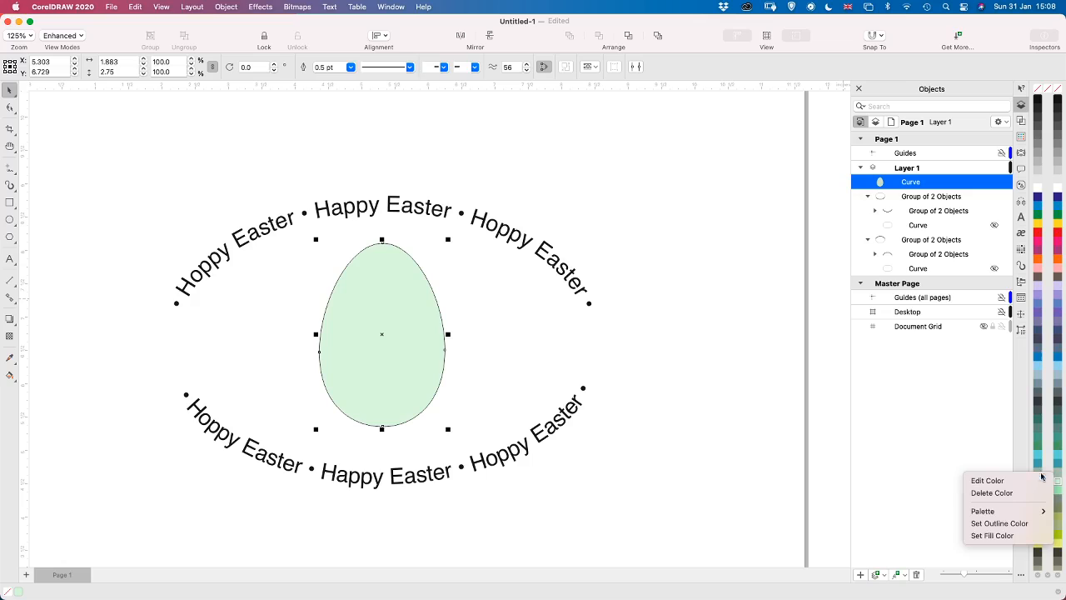
click(993, 523)
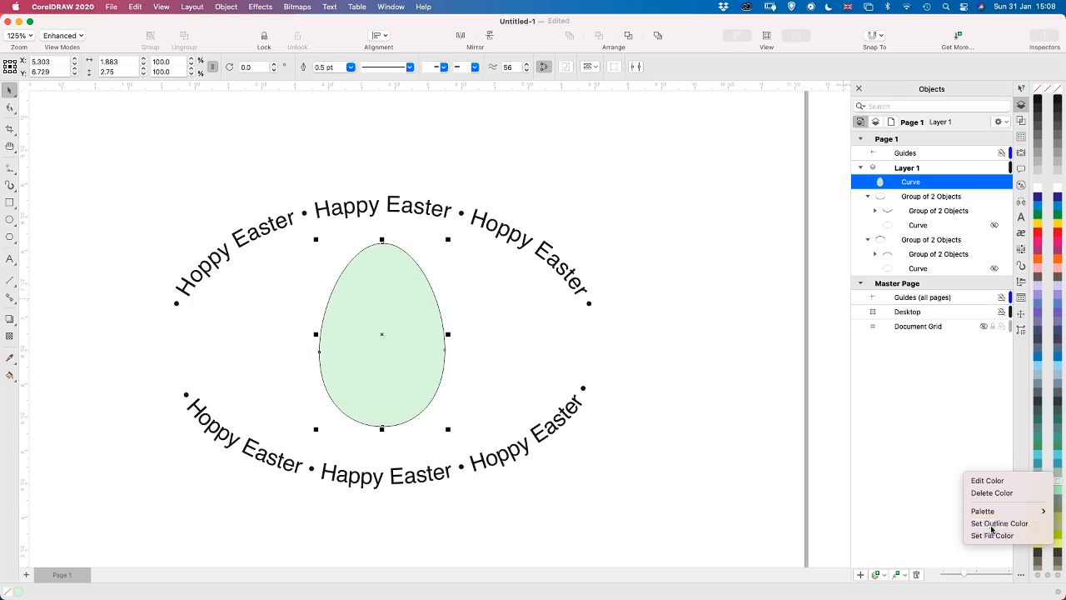
click(657, 361)
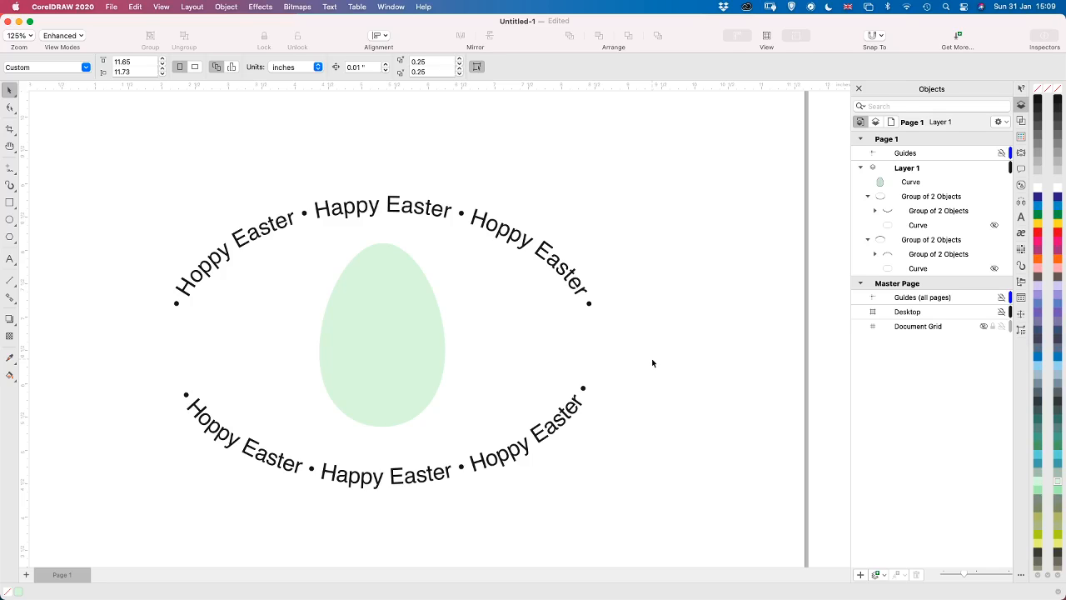
Activate the Artistic Media tool for drawing brush strokes on the egg
scroll(538, 418, up, 2)
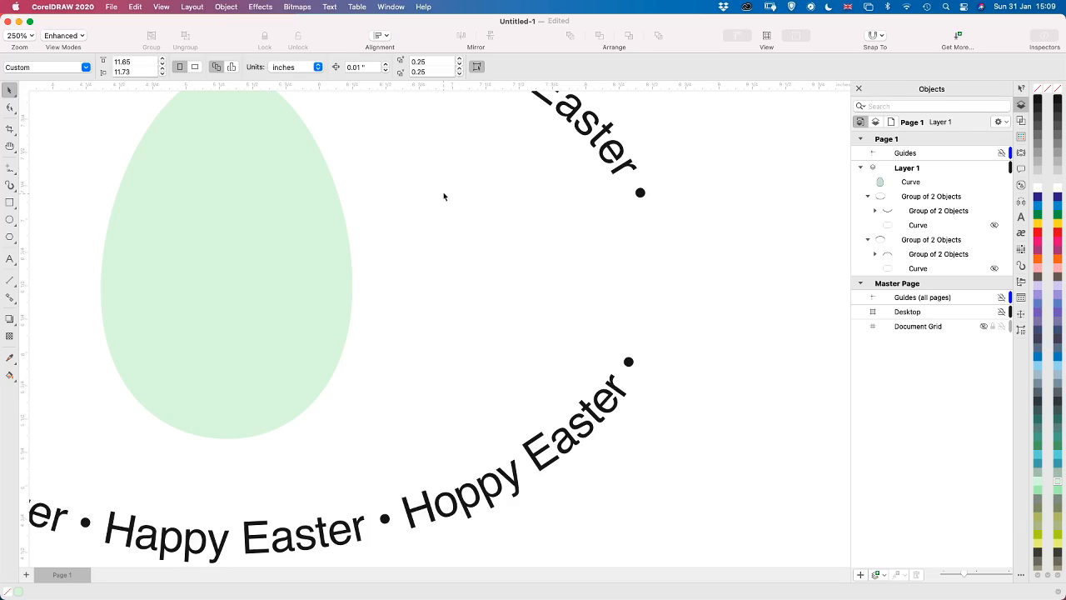
key(F10)
key(h)
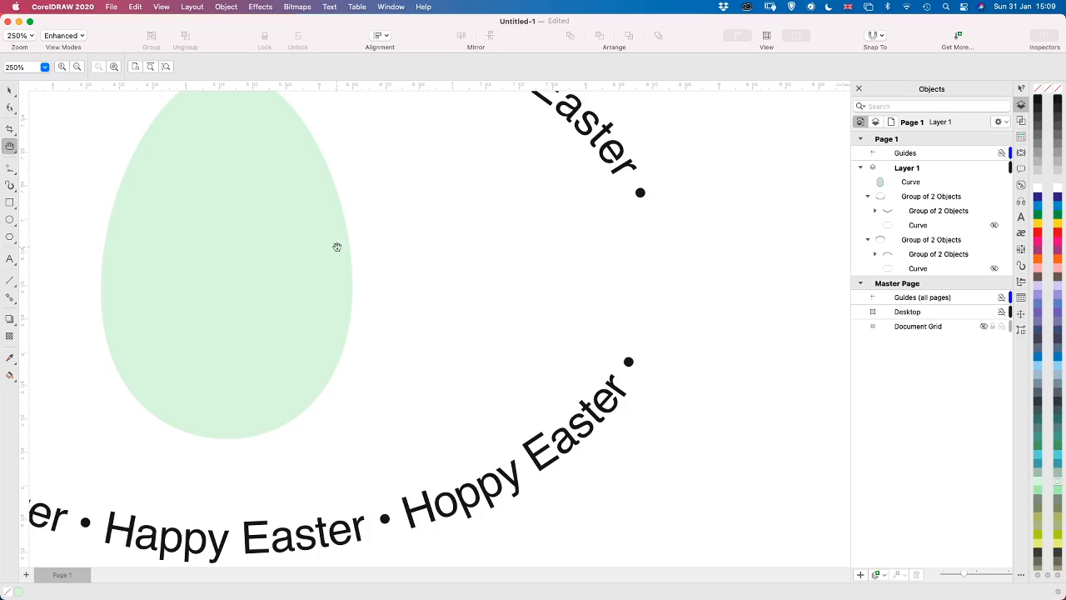
drag(337, 247, 591, 294)
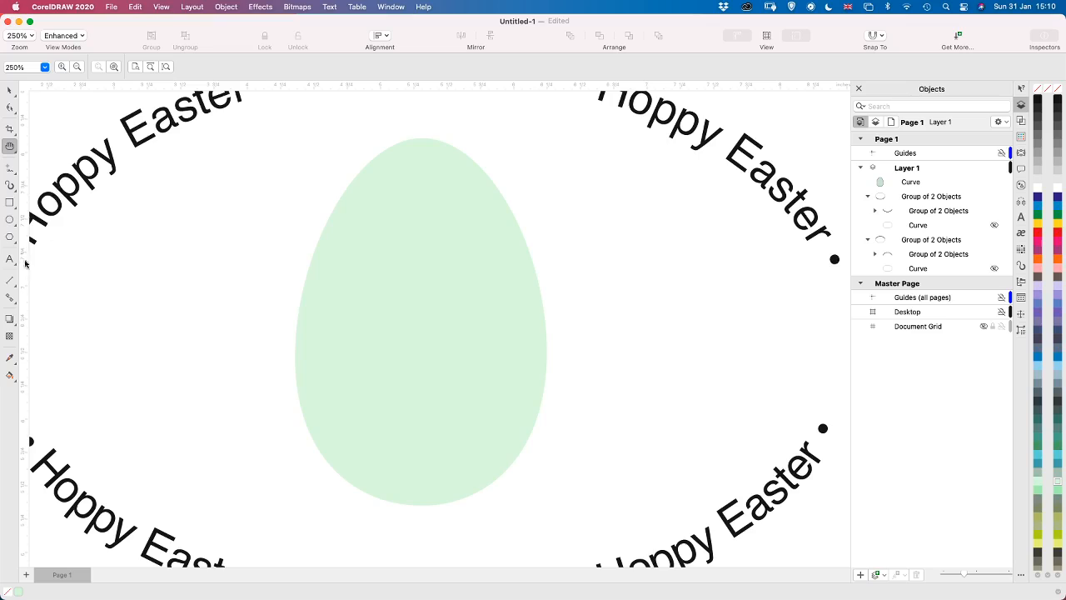
click(15, 192)
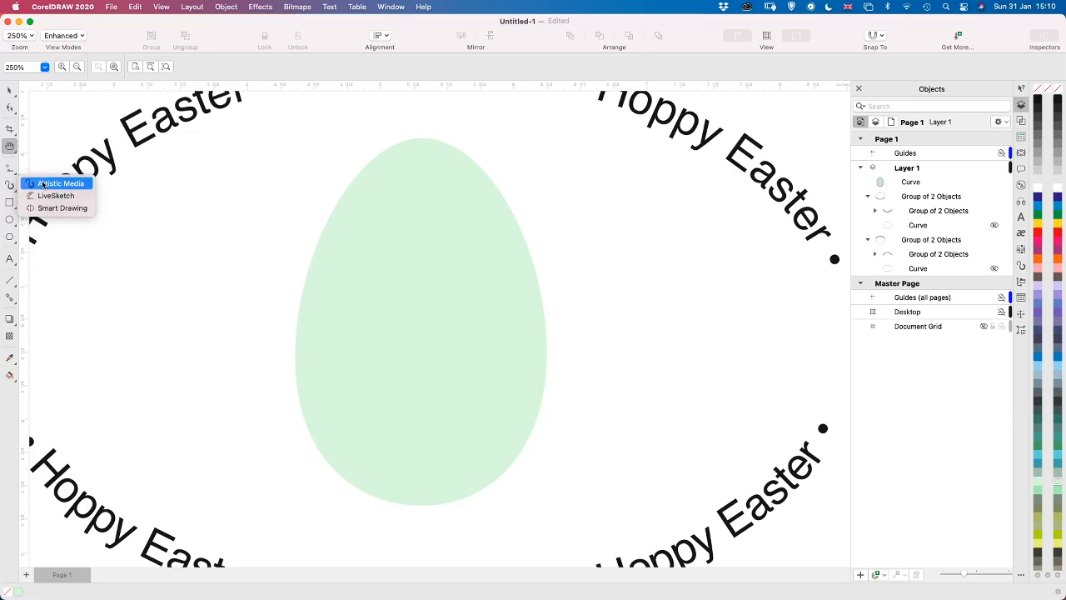
click(50, 184)
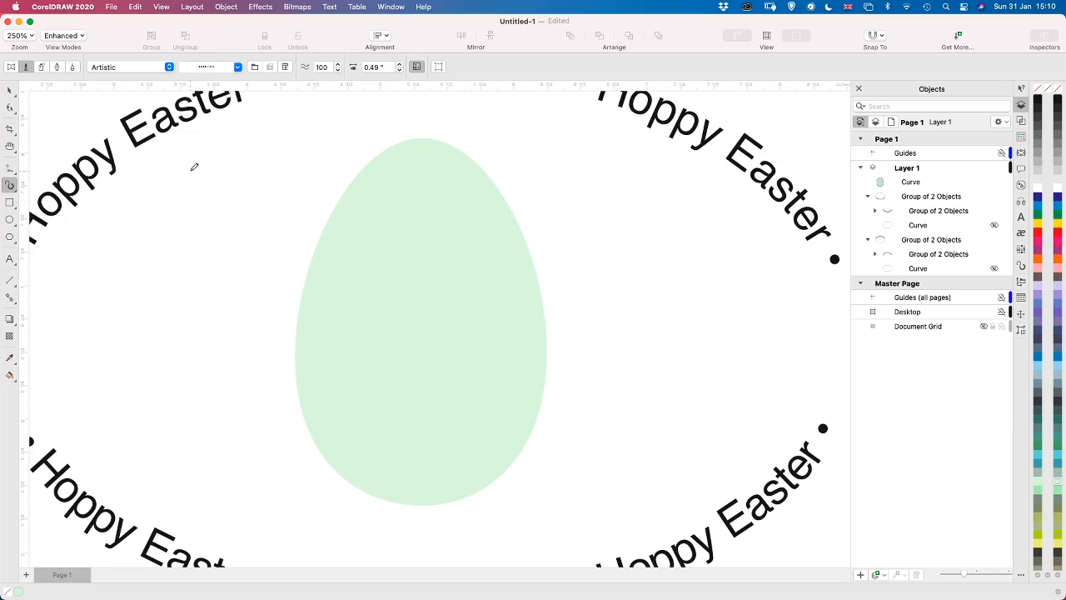
Try the scattered-blocks Artistic brush with a curved stroke on the egg's upper part, and undo it
click(239, 68)
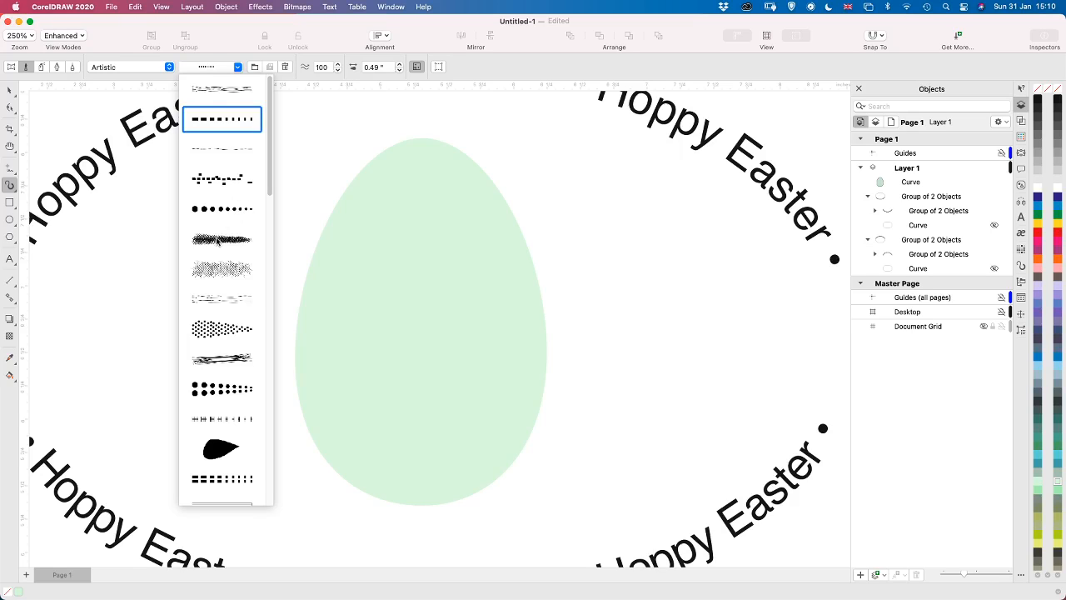
scroll(219, 242, down, 2)
scroll(220, 242, down, 7)
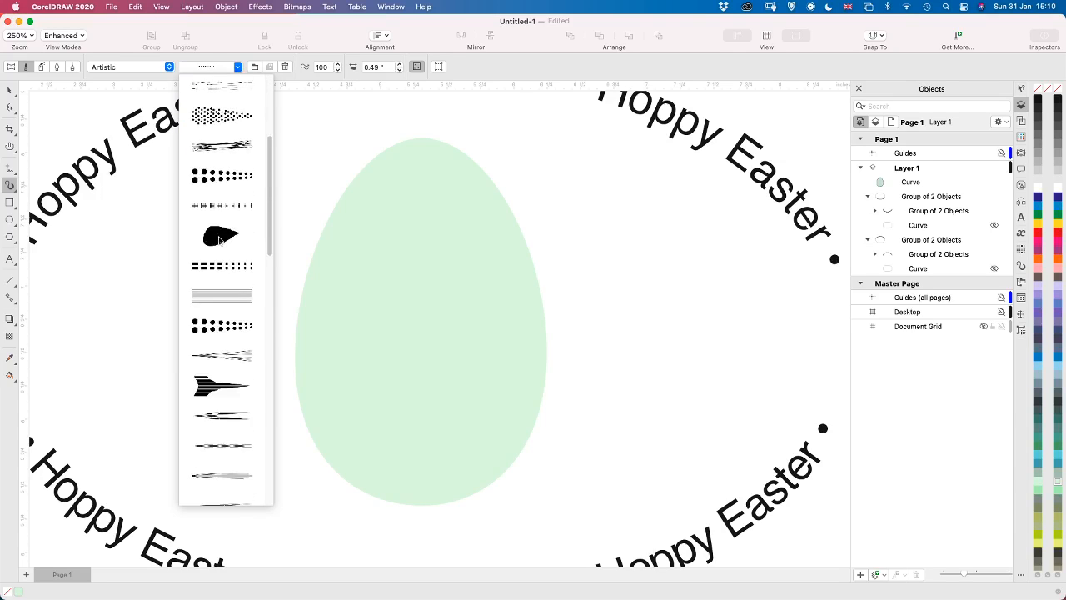
scroll(220, 242, down, 15)
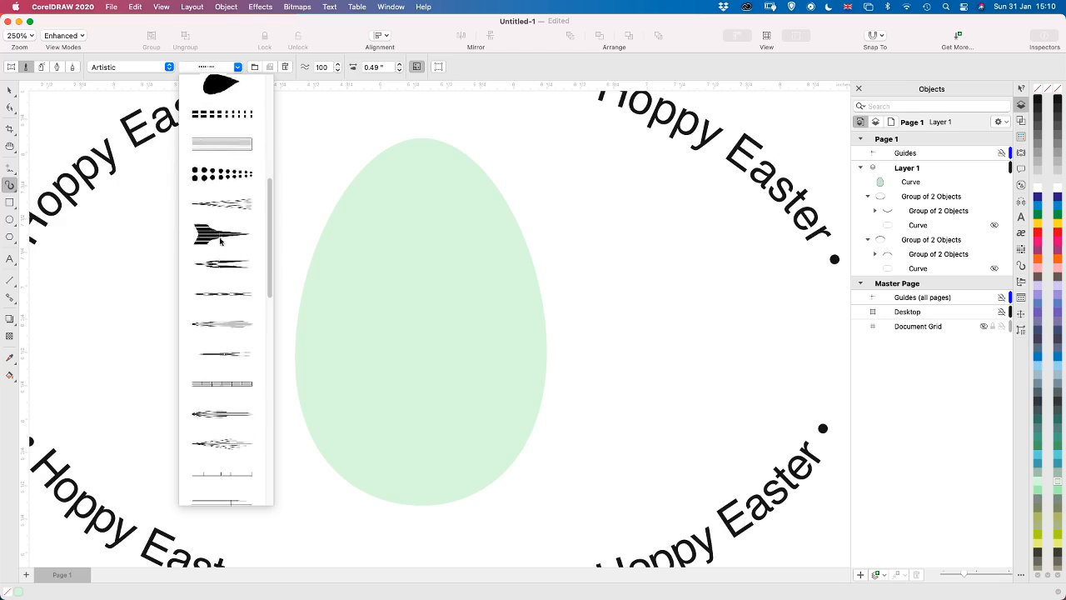
scroll(220, 242, down, 2)
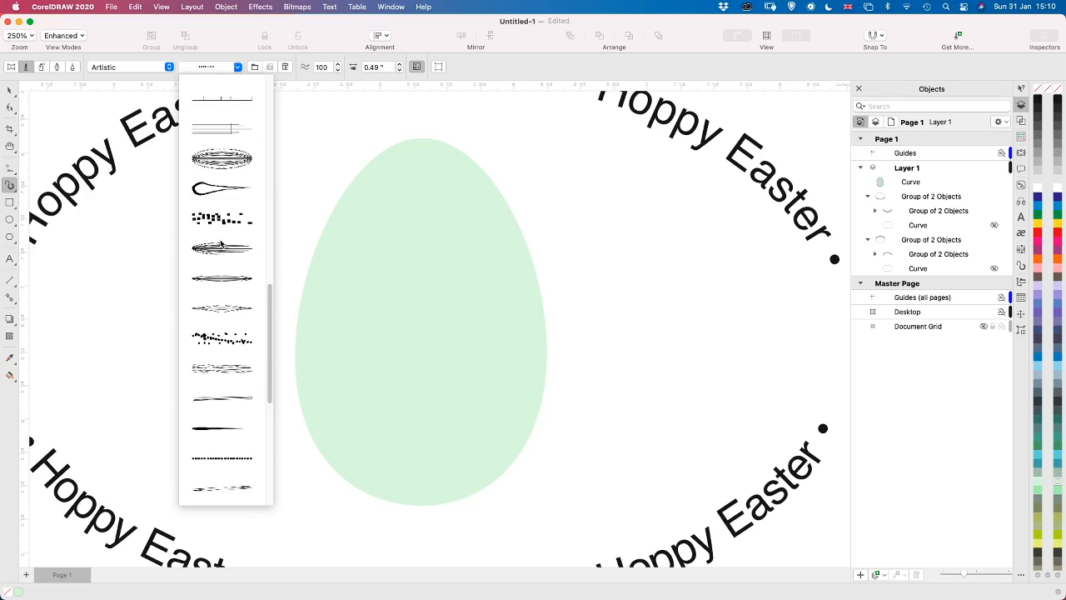
click(223, 225)
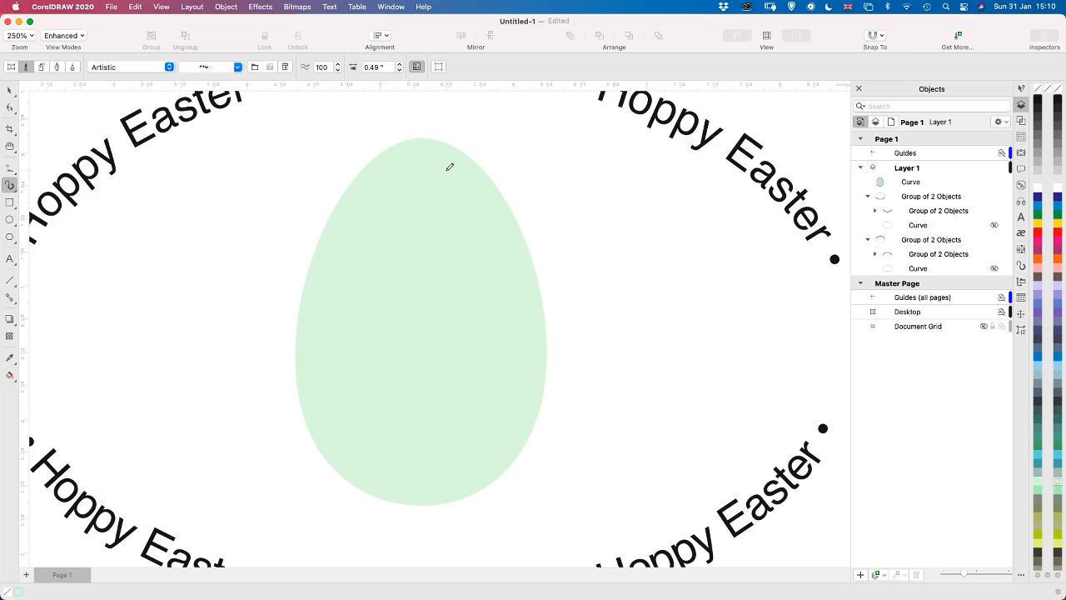
mouse_move(447, 169)
mouse_down()
mouse_move(481, 198)
mouse_move(509, 260)
mouse_up()
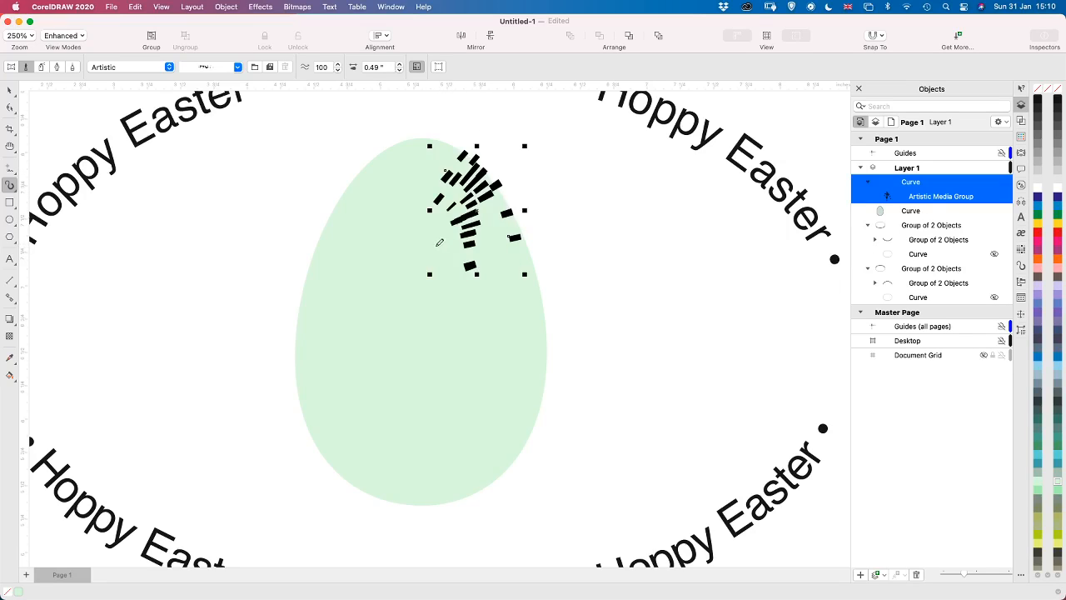
key(super+z)
Try the fanned thin-lines Artistic brush with a stroke on the egg, and undo it
click(237, 68)
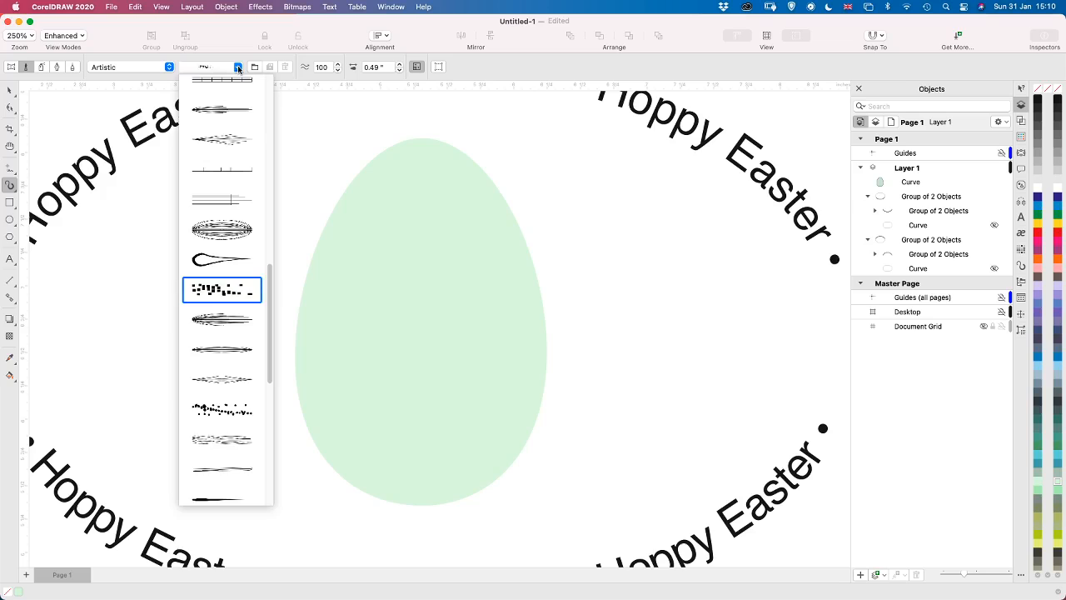
click(231, 143)
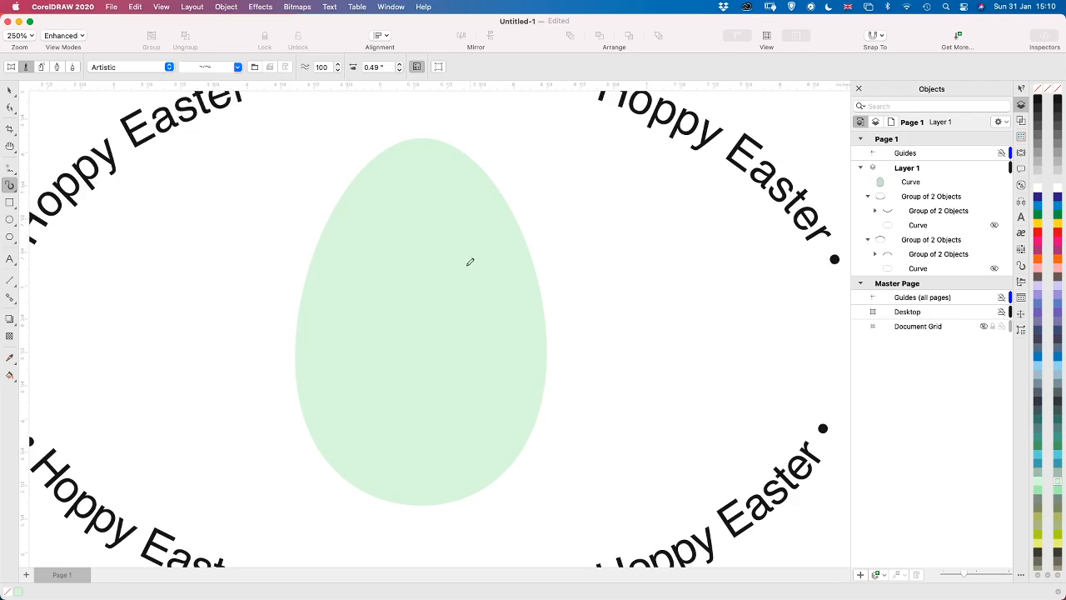
mouse_move(457, 212)
mouse_down()
mouse_move(476, 268)
mouse_move(474, 315)
mouse_up()
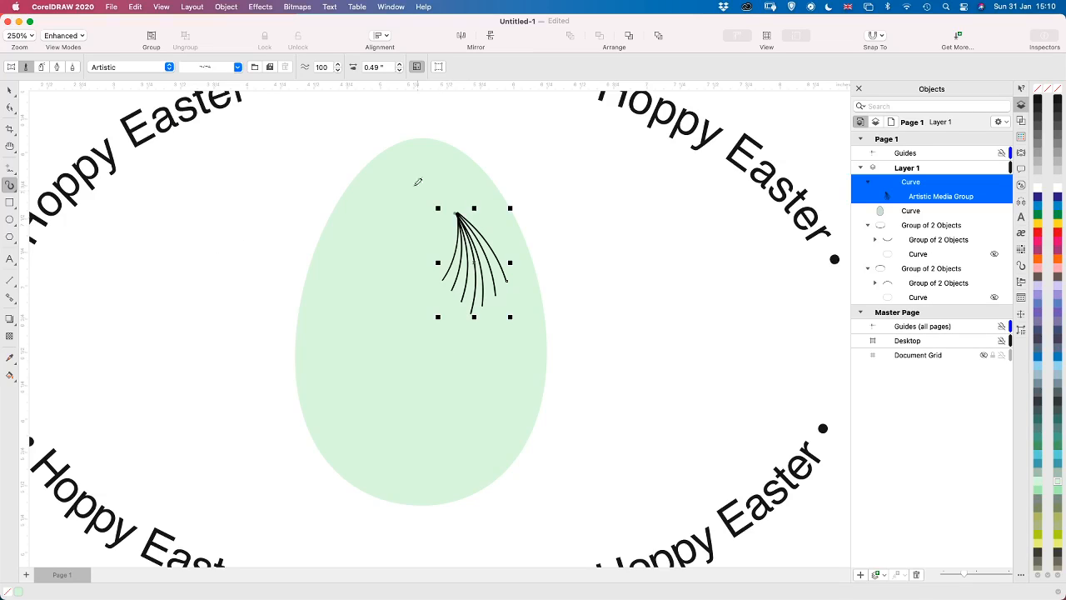
key(super+z)
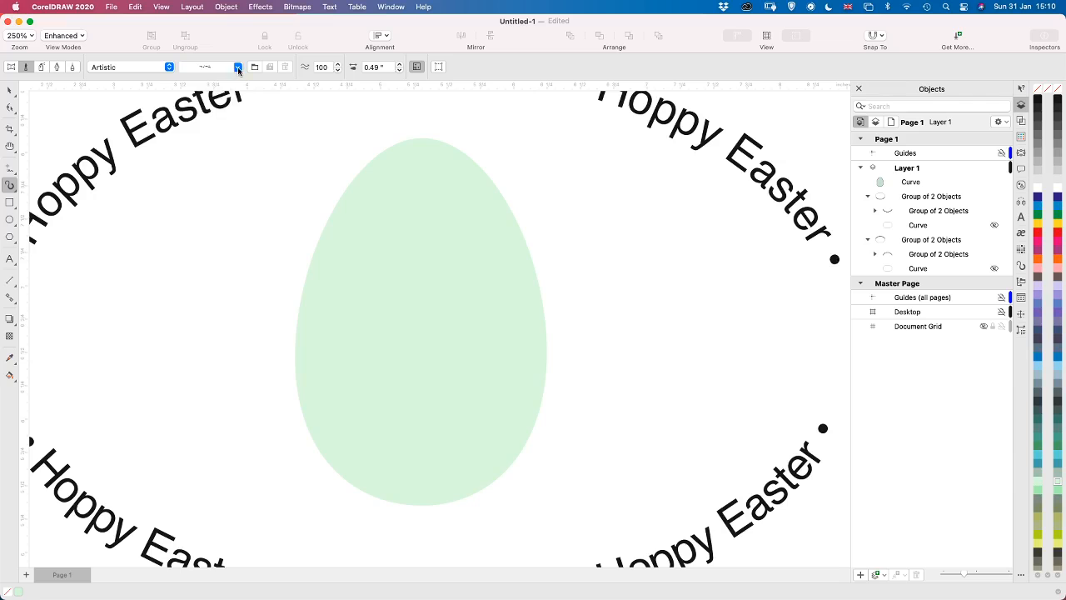
Try the clustered-dots Artistic brush with a short stroke on the egg, and delete it
click(238, 67)
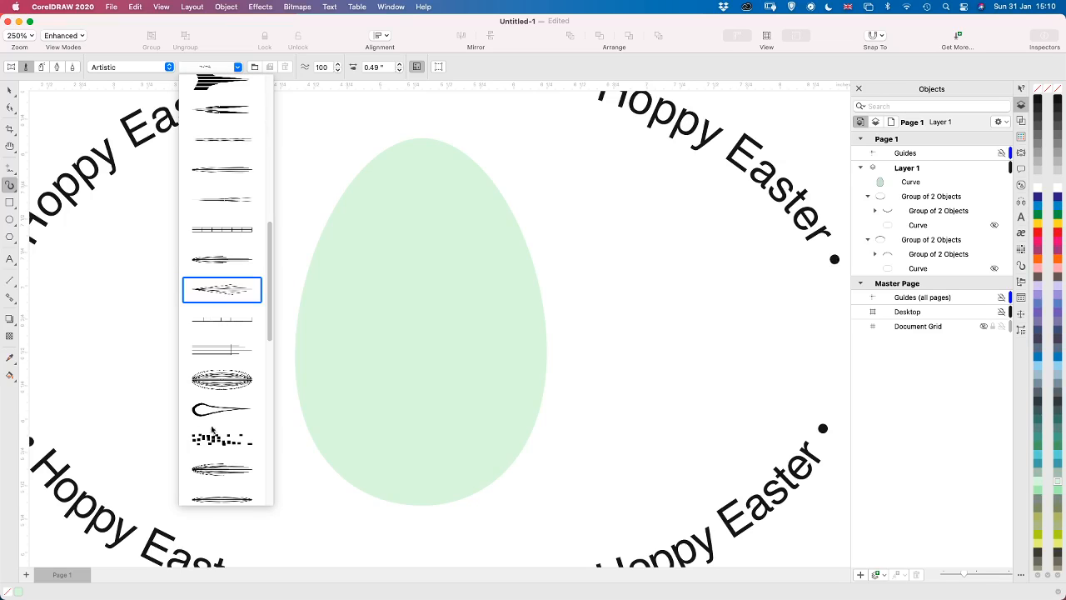
drag(269, 323, 257, 490)
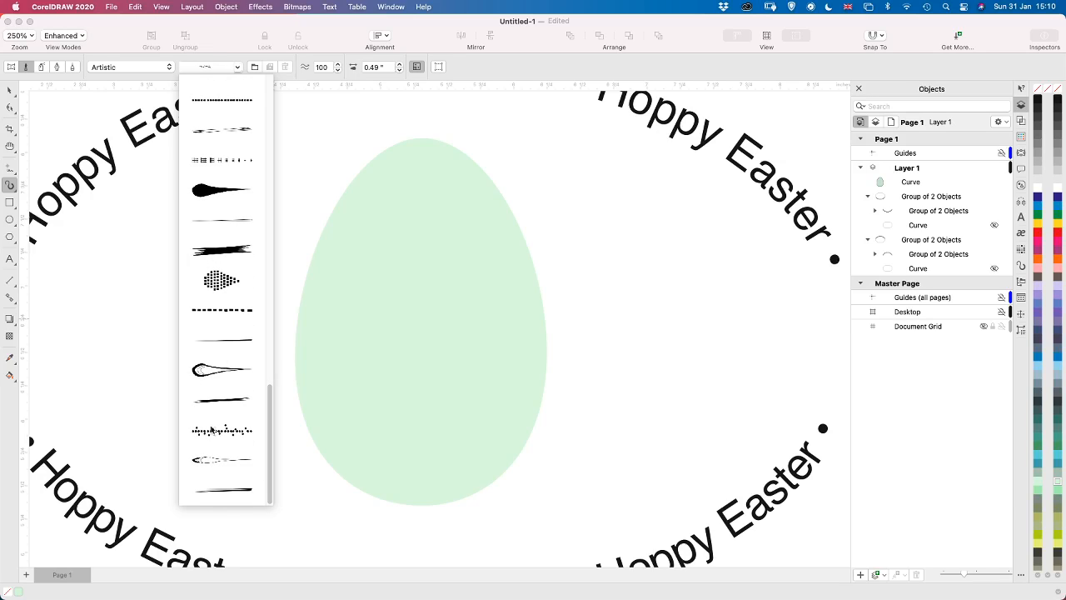
click(221, 283)
drag(468, 212, 442, 246)
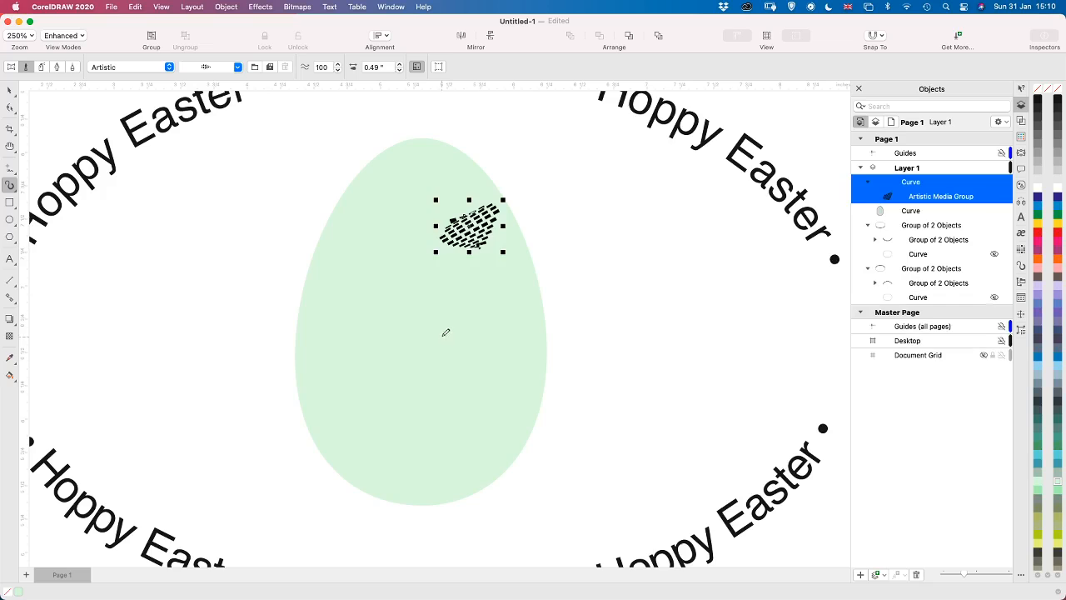
key(Delete)
Choose the Splatter brush category and its preset of small round dots spaced along a line
click(168, 67)
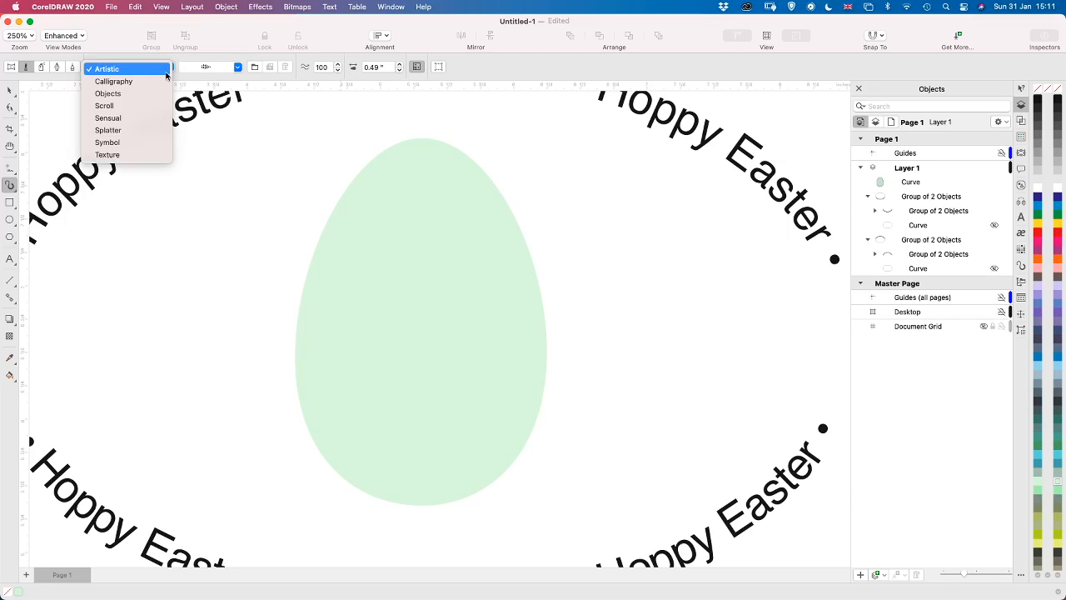
click(138, 130)
click(239, 67)
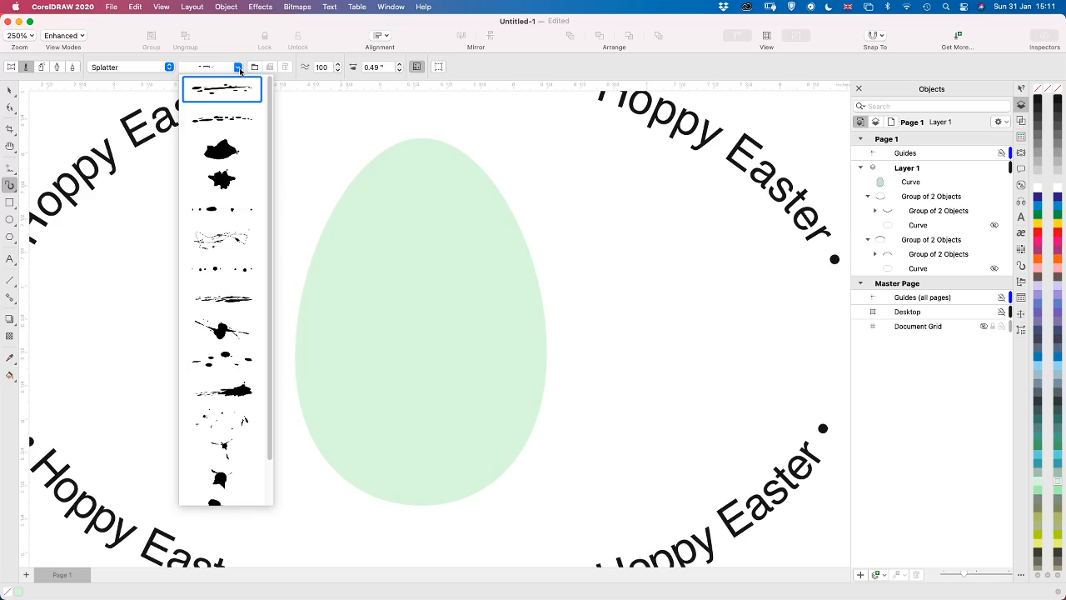
click(242, 276)
click(243, 276)
Try two short strokes with the round-dots Splatter brush on the egg's right half, and undo both
drag(460, 204, 471, 232)
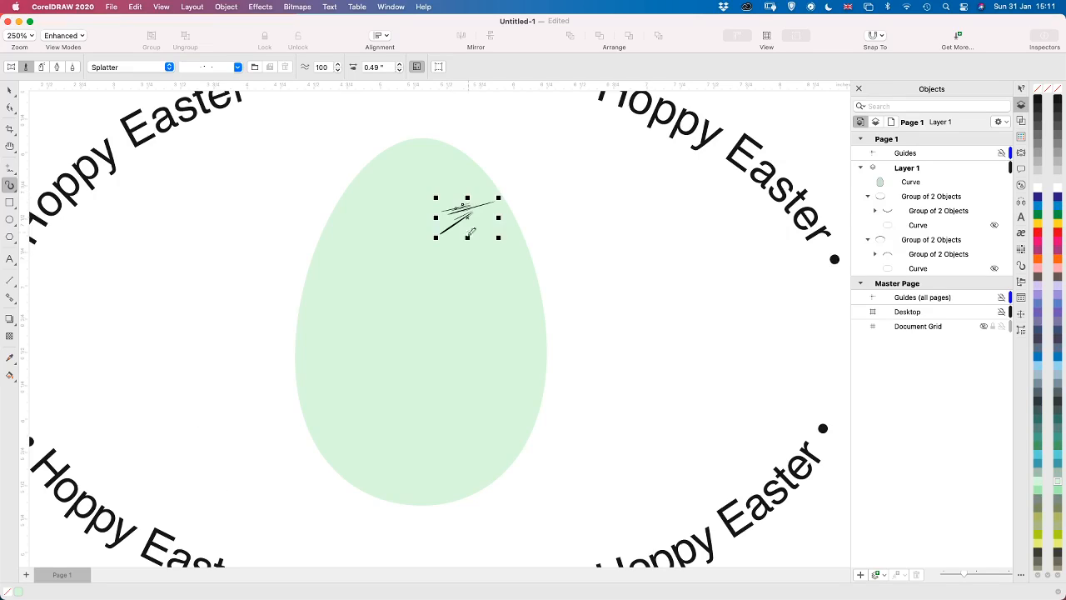
drag(477, 302, 442, 409)
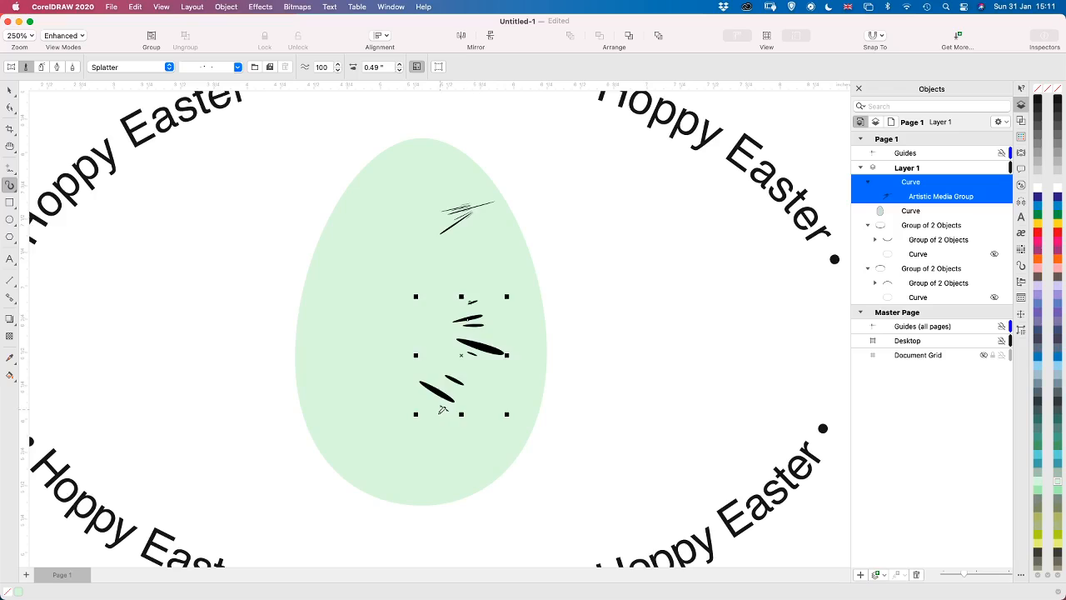
key(super+z)
key(super+z)
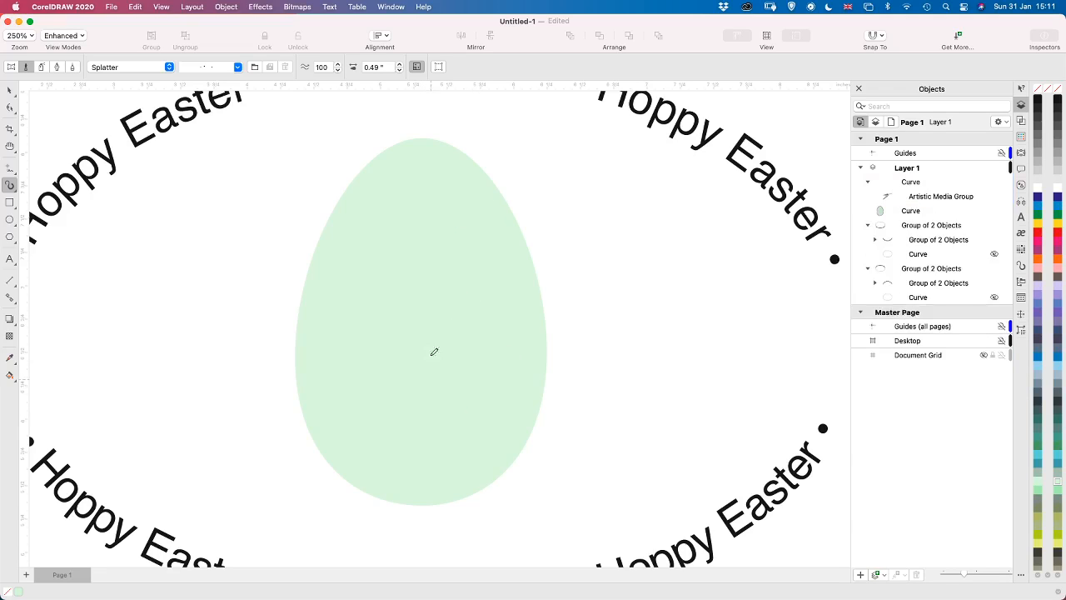
Set the stroke width to 0.36" and paint three long dotted splatter strokes down the egg's right side, left side and middle
click(399, 71)
click(399, 72)
click(399, 72)
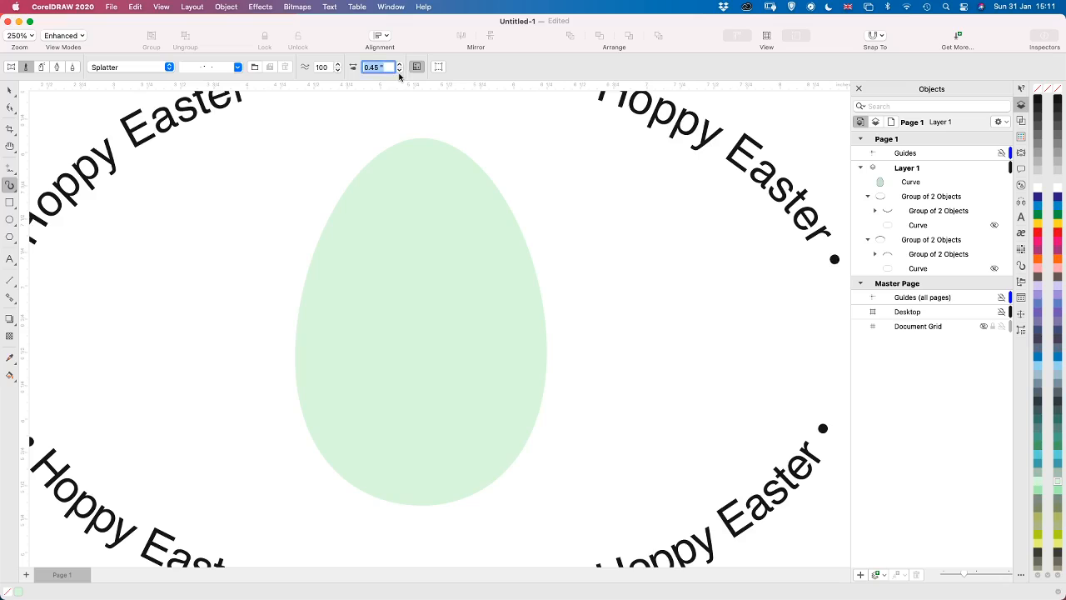
click(399, 73)
click(399, 72)
mouse_move(445, 160)
mouse_down()
mouse_move(486, 280)
mouse_move(485, 365)
mouse_move(459, 426)
mouse_up()
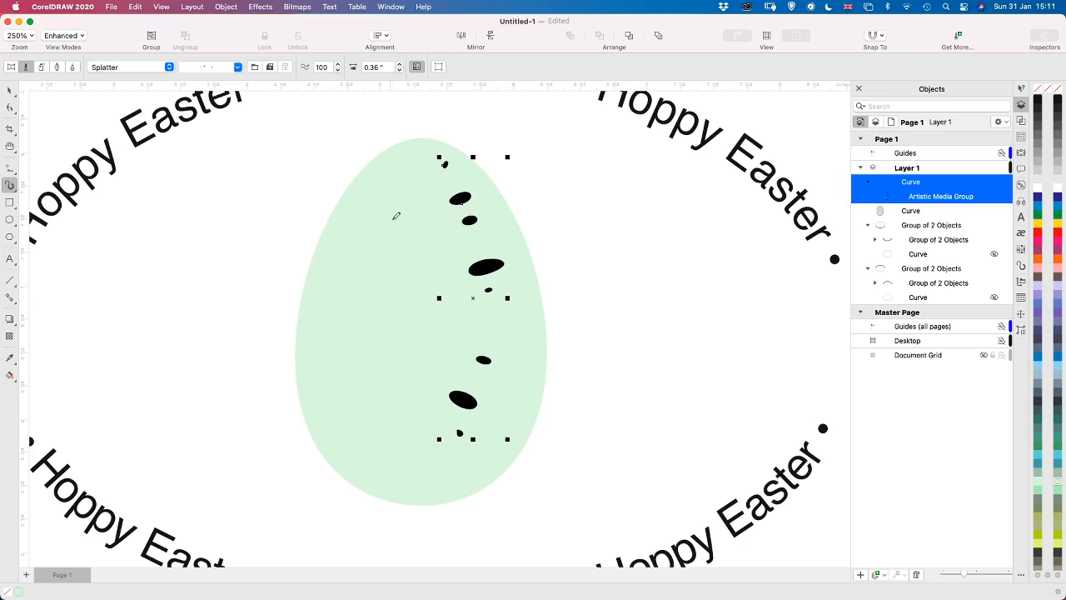
mouse_move(397, 200)
mouse_down()
mouse_move(379, 224)
mouse_move(352, 382)
mouse_move(372, 454)
mouse_up()
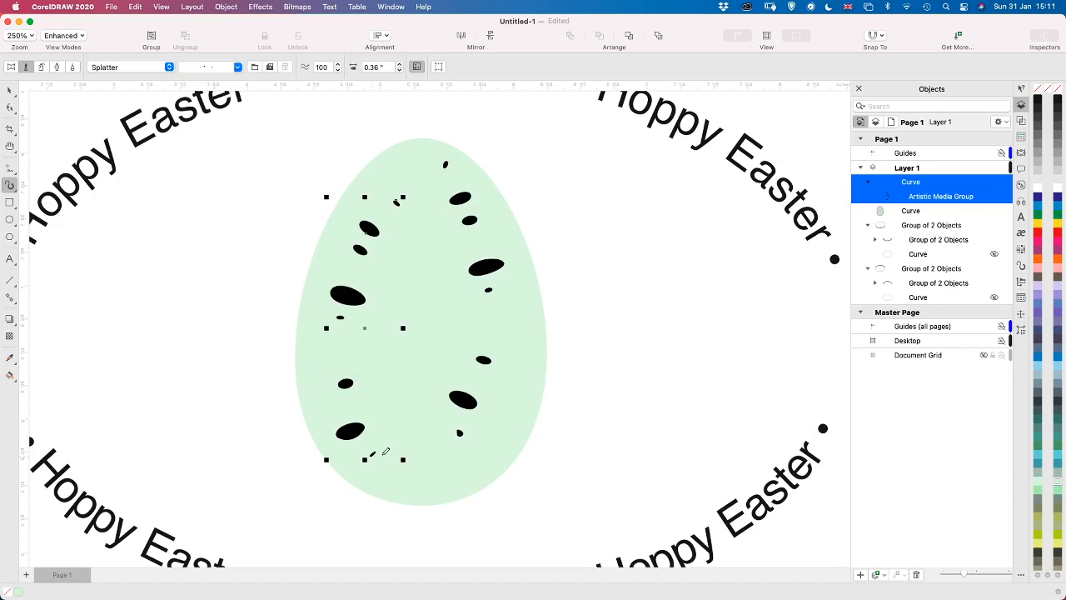
drag(434, 315, 408, 371)
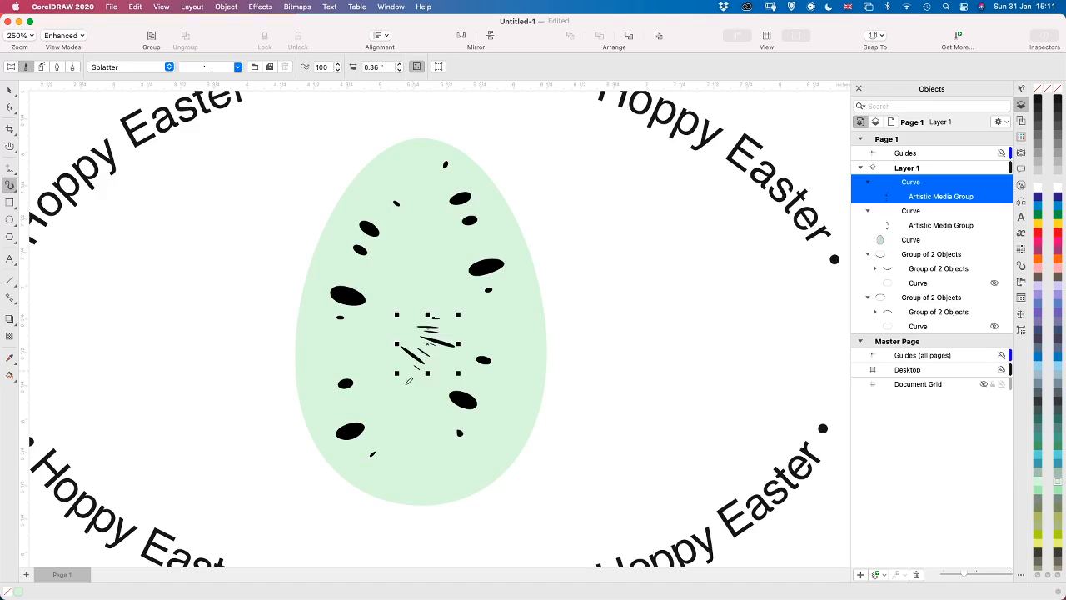
key(Delete)
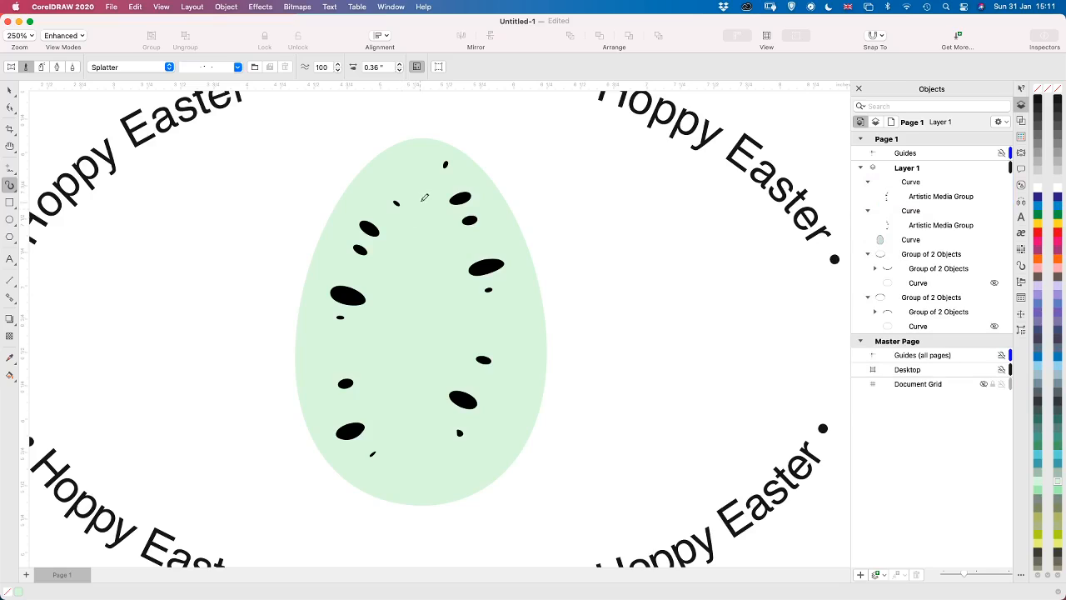
drag(423, 200, 412, 481)
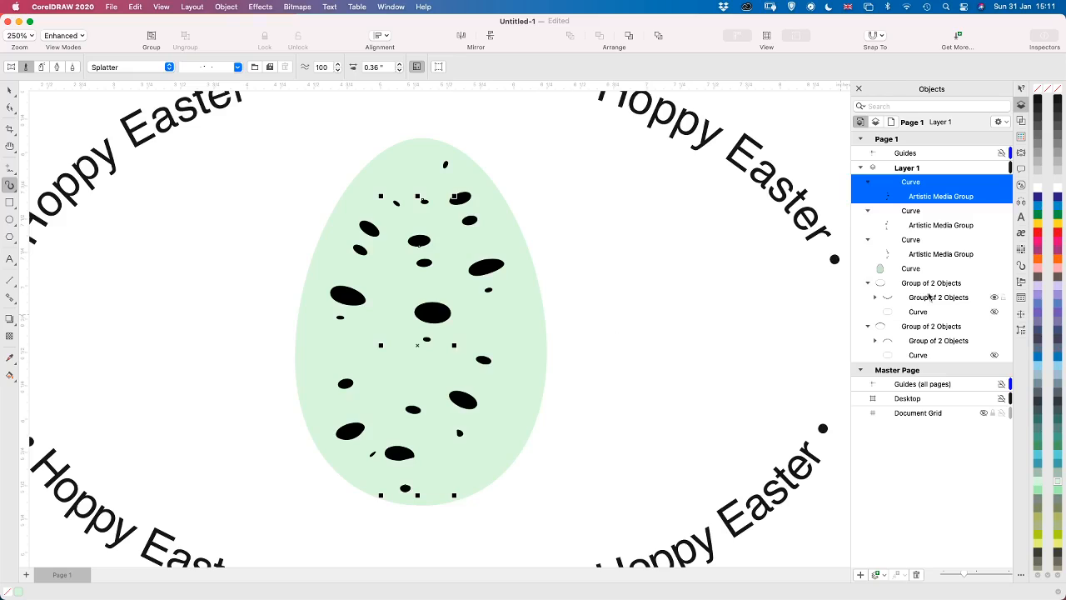
Fill all three dotted splatter strokes on the egg with Faded Green
mouse_move(992, 273)
key(space)
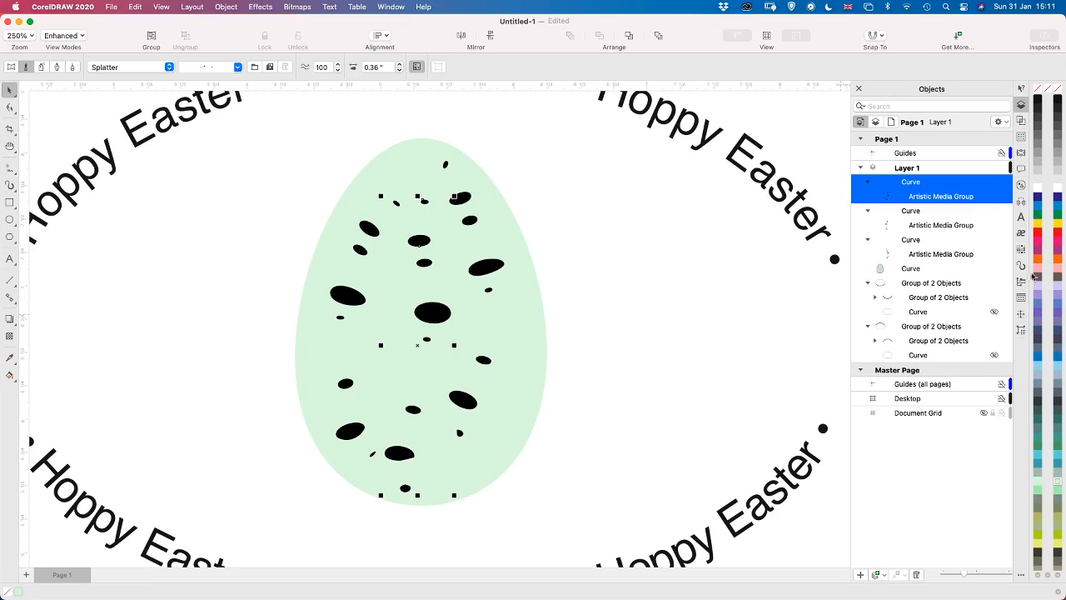
click(1059, 476)
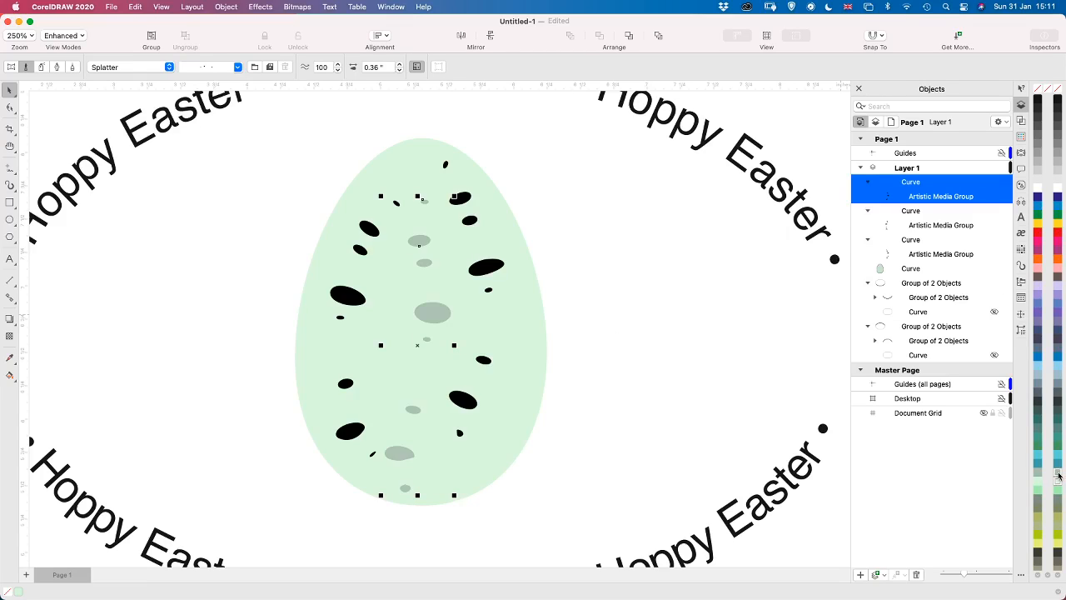
click(483, 277)
key(F10)
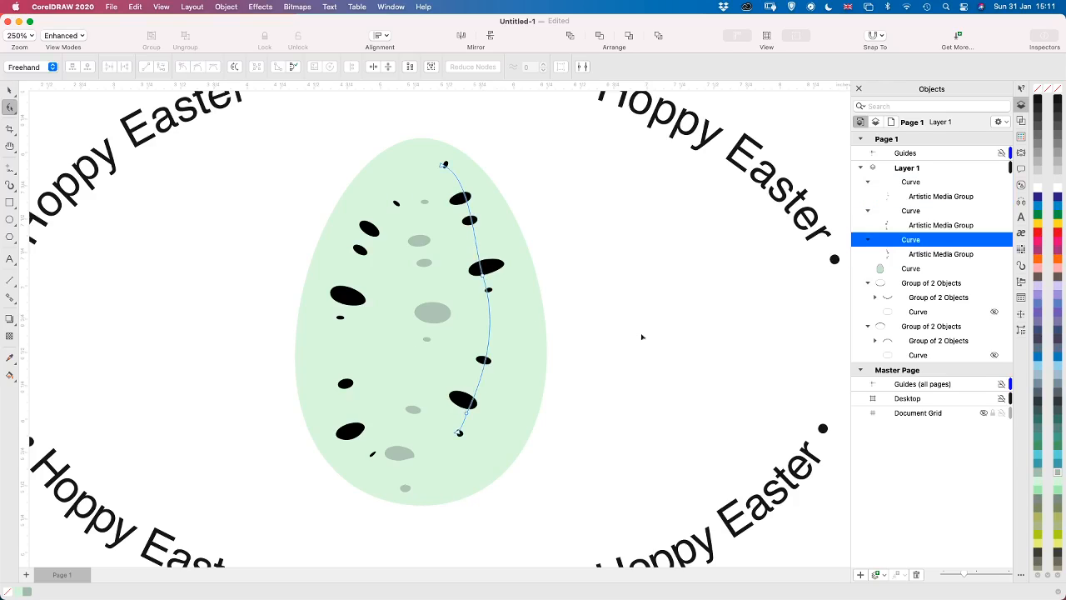
click(1059, 474)
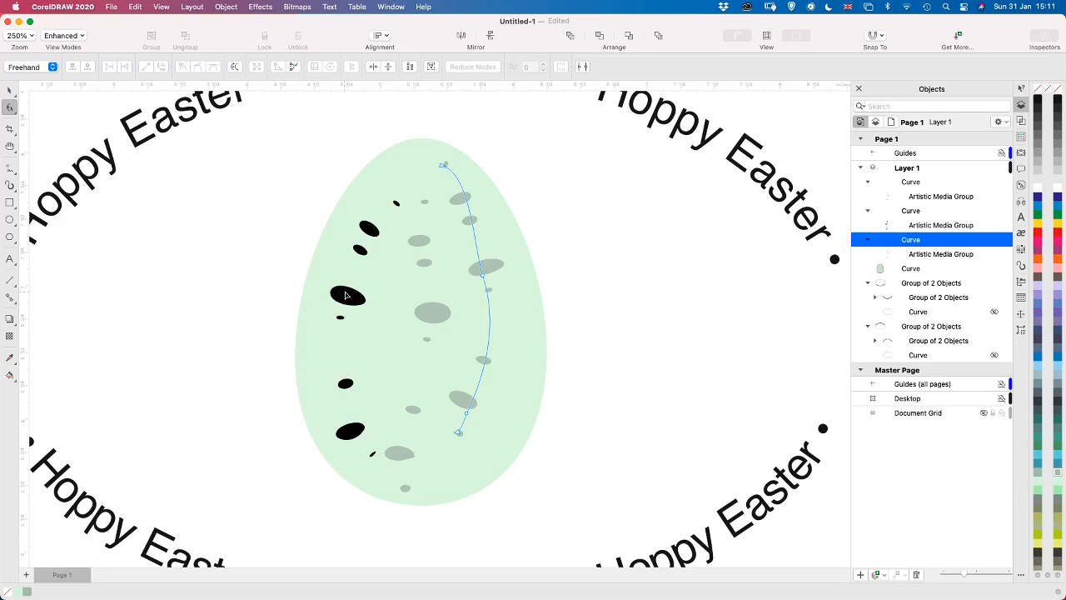
click(346, 297)
double_click(1059, 478)
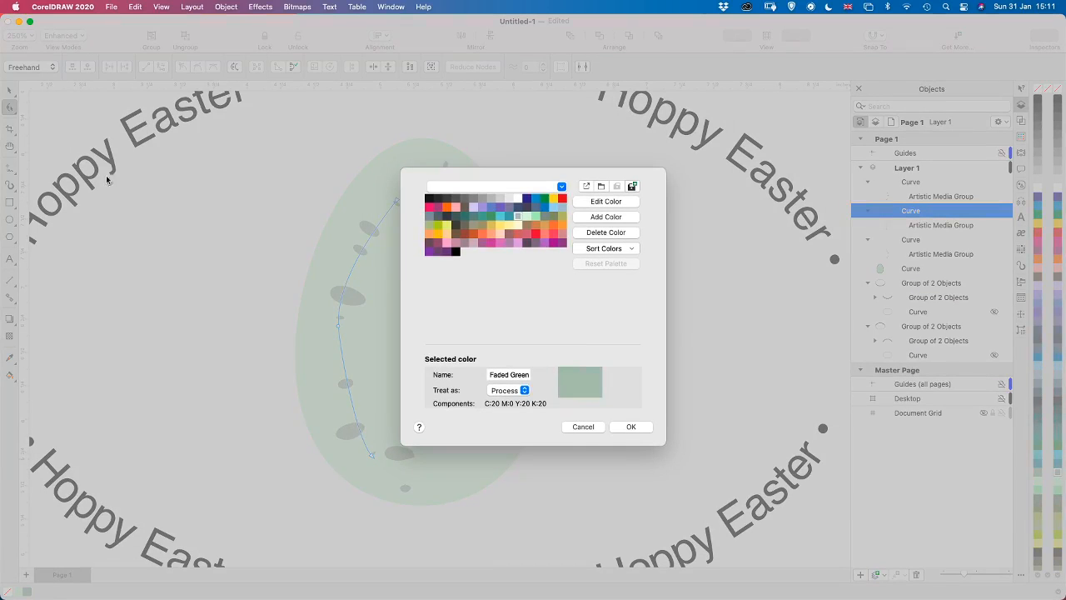
click(630, 426)
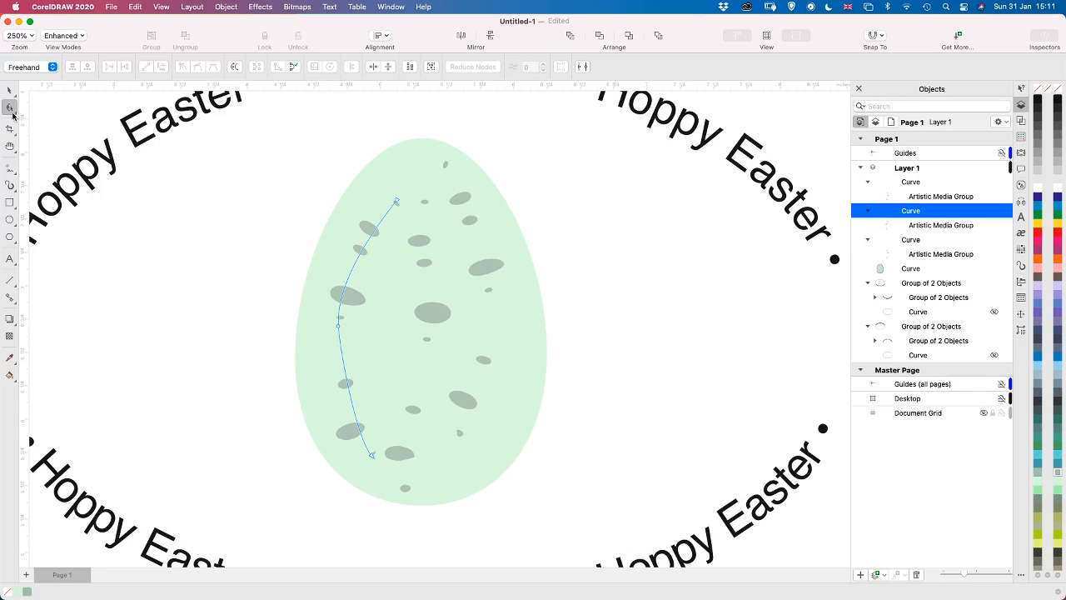
Reshape the left splatter stroke's path with the Shape tool, extending its ends so the spots follow the egg's left edge
click(338, 328)
drag(340, 350, 337, 388)
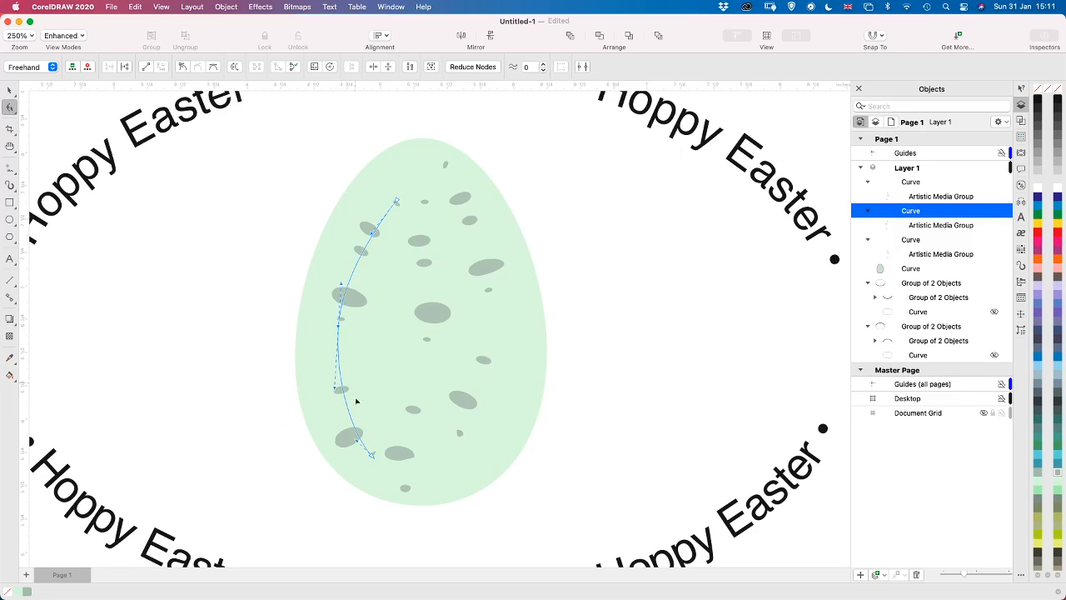
drag(341, 294, 364, 234)
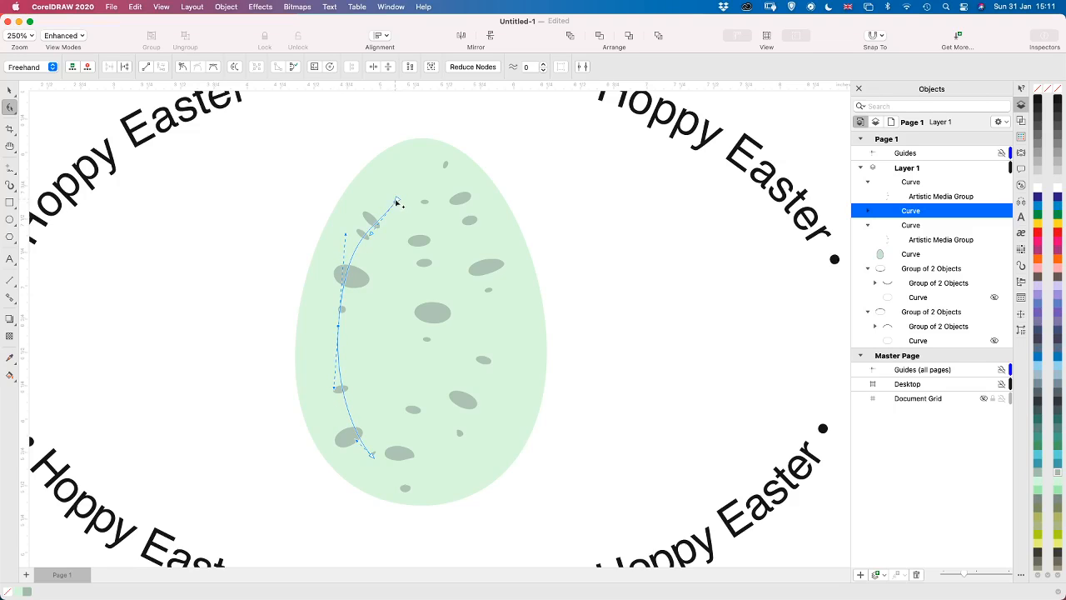
drag(398, 202, 415, 157)
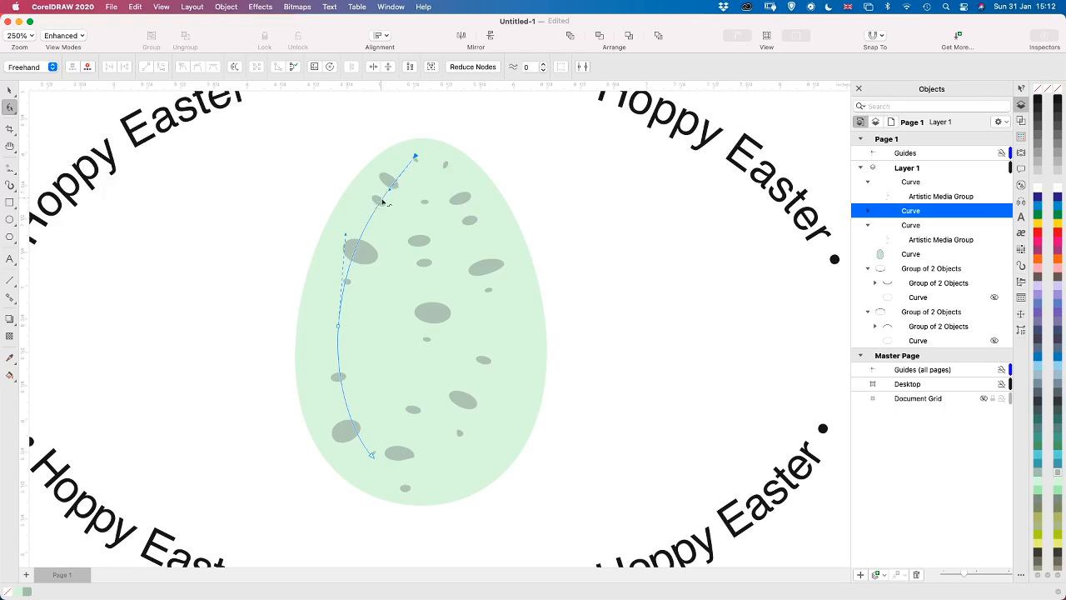
drag(390, 193, 375, 167)
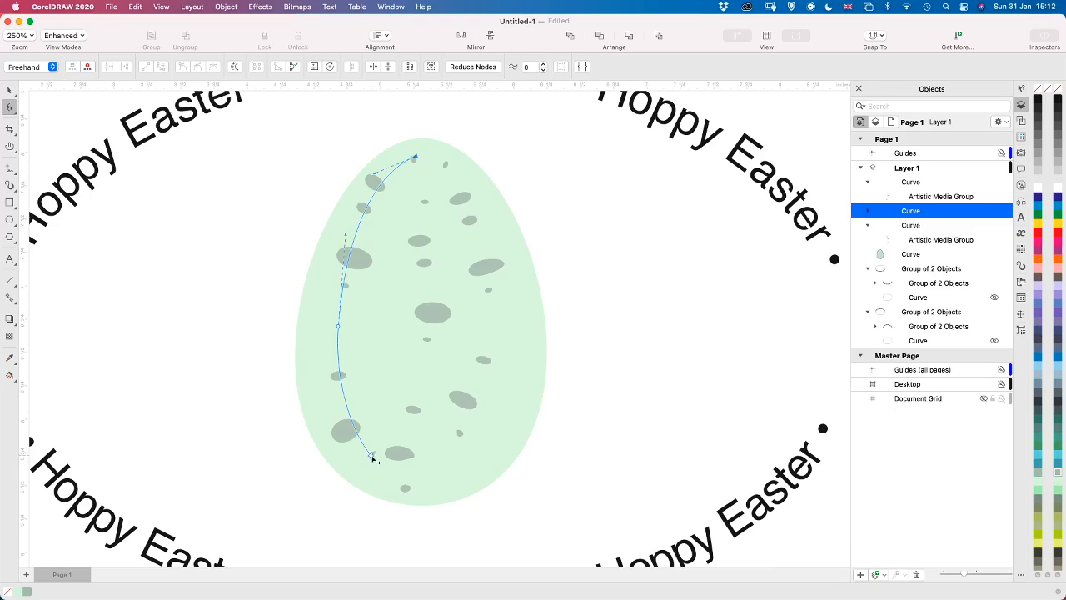
click(372, 456)
drag(374, 456, 344, 446)
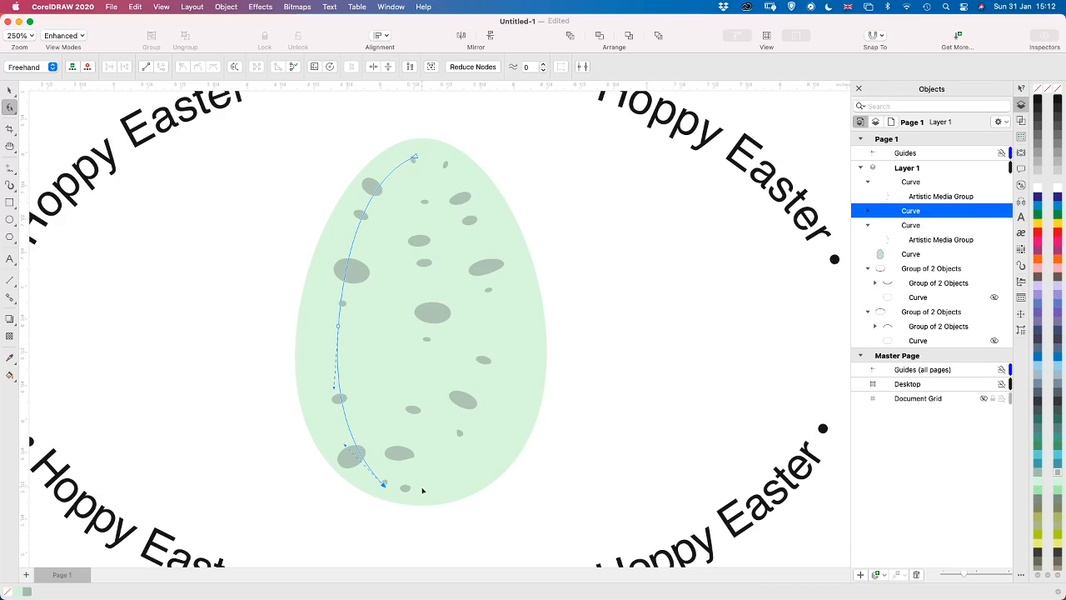
Bend the middle splatter stroke's path into an S-curve by moving its nodes, spreading the spots across the egg's centre
click(435, 321)
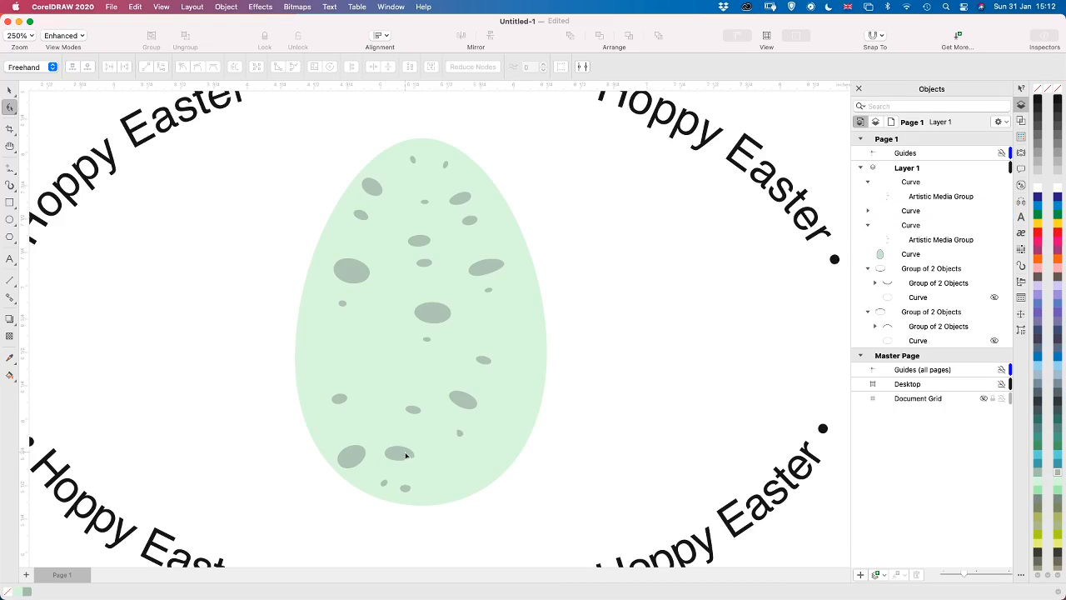
click(414, 412)
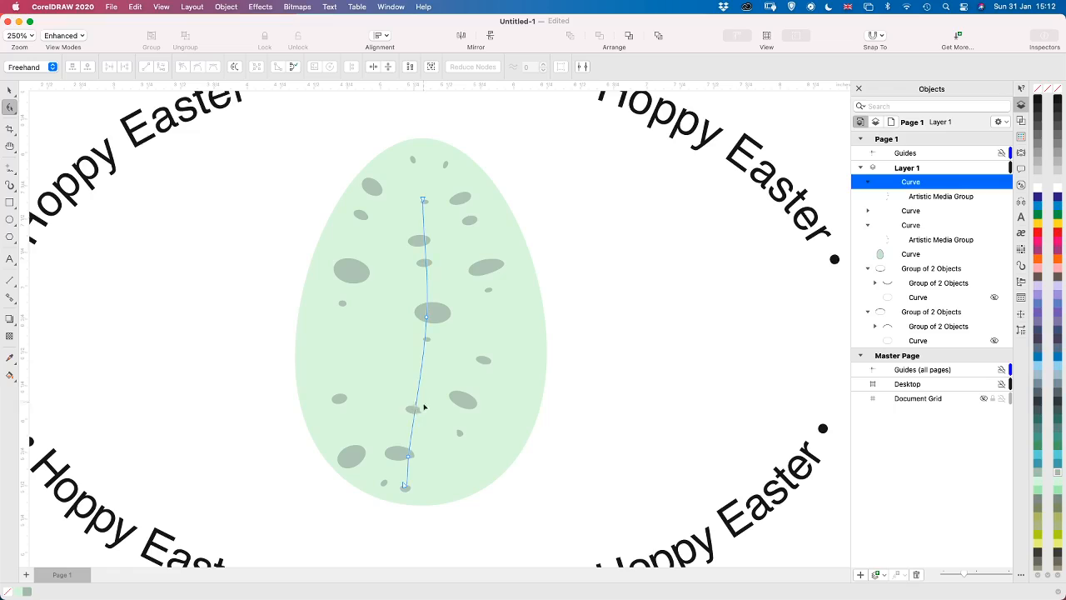
click(409, 459)
mouse_move(408, 458)
mouse_down()
mouse_move(400, 406)
mouse_move(392, 461)
mouse_move(411, 473)
mouse_up()
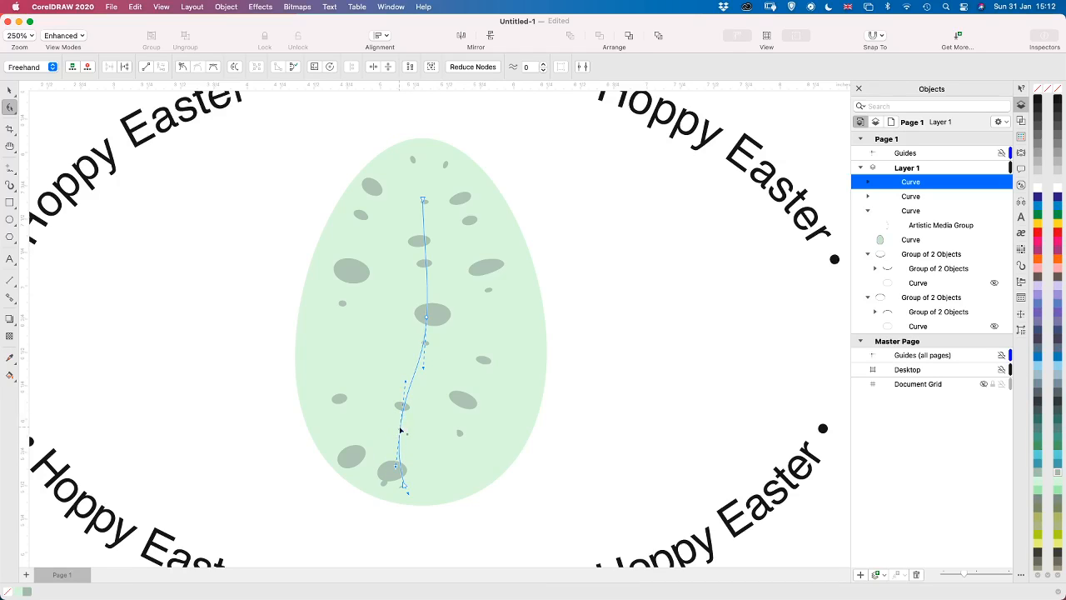
drag(401, 431, 391, 407)
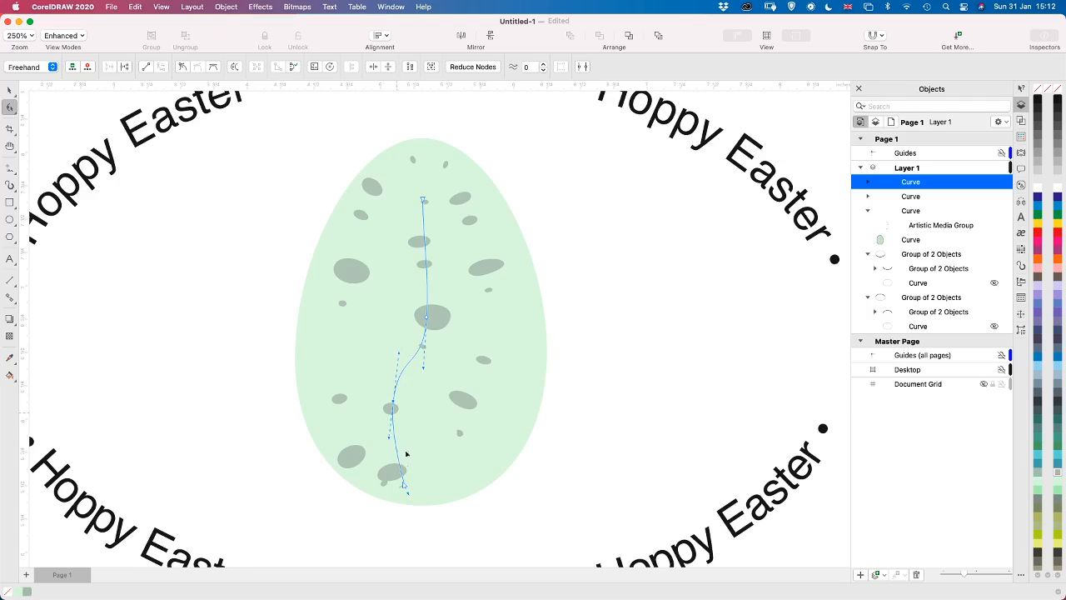
drag(404, 487, 430, 492)
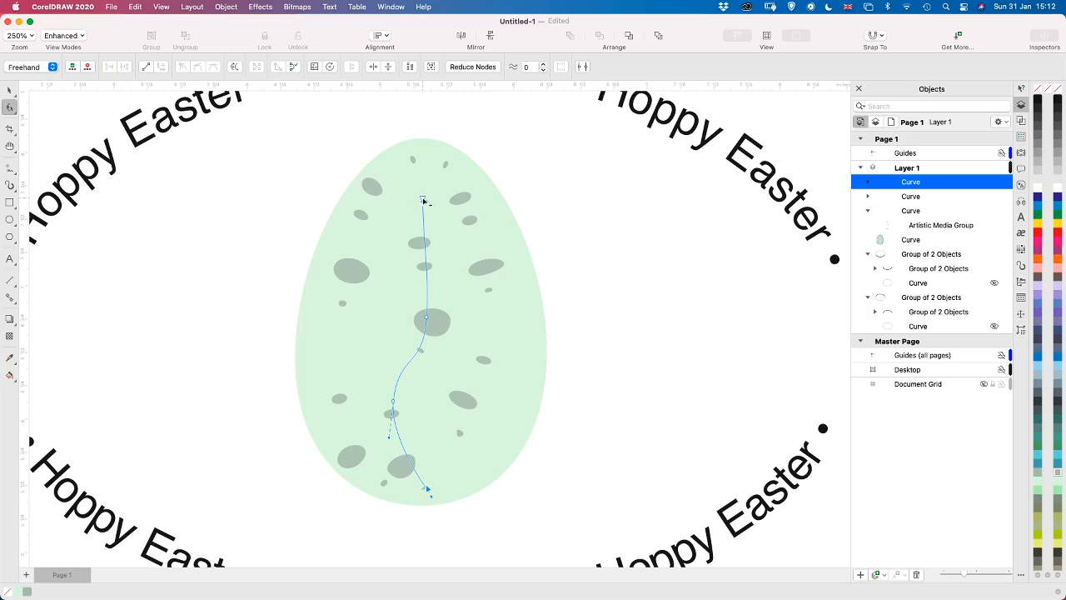
drag(423, 201, 402, 213)
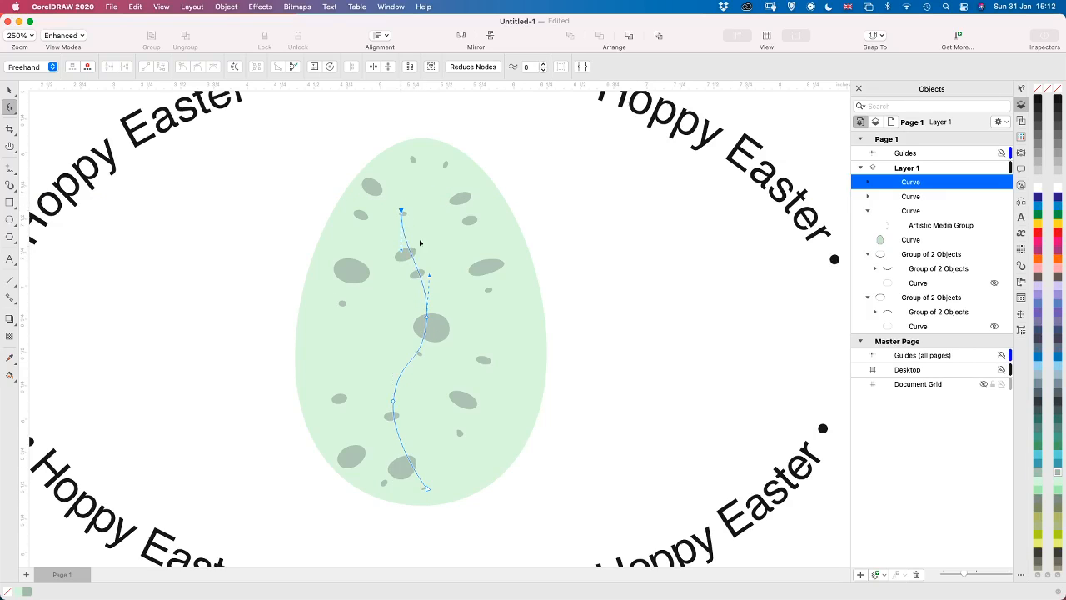
Reshape the right splatter stroke's path by moving its nodes and handles outward and lower to follow the egg's right edge
click(485, 271)
click(489, 293)
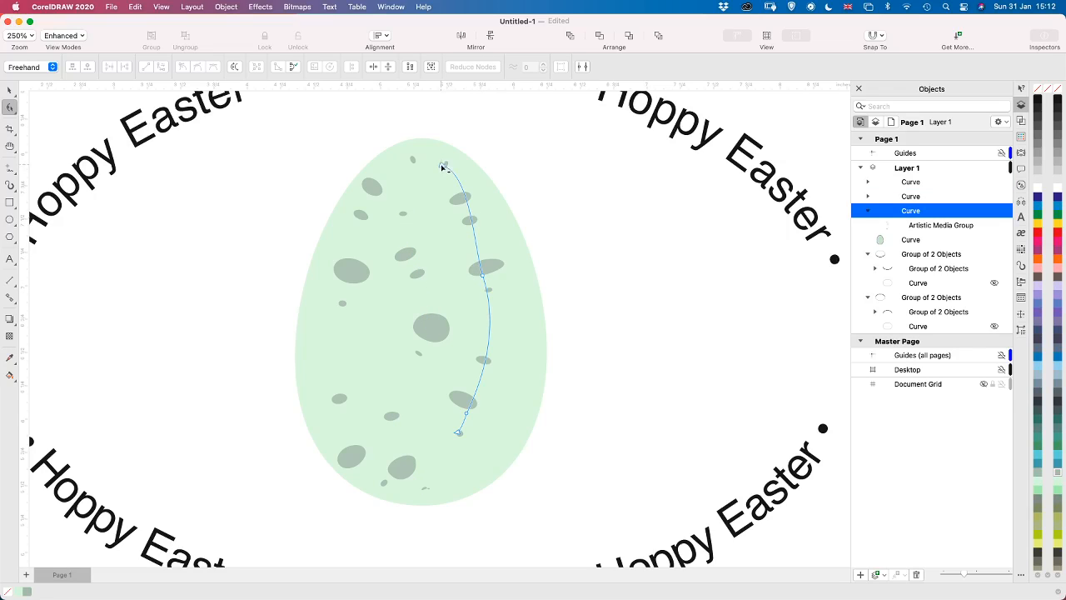
drag(444, 168, 426, 182)
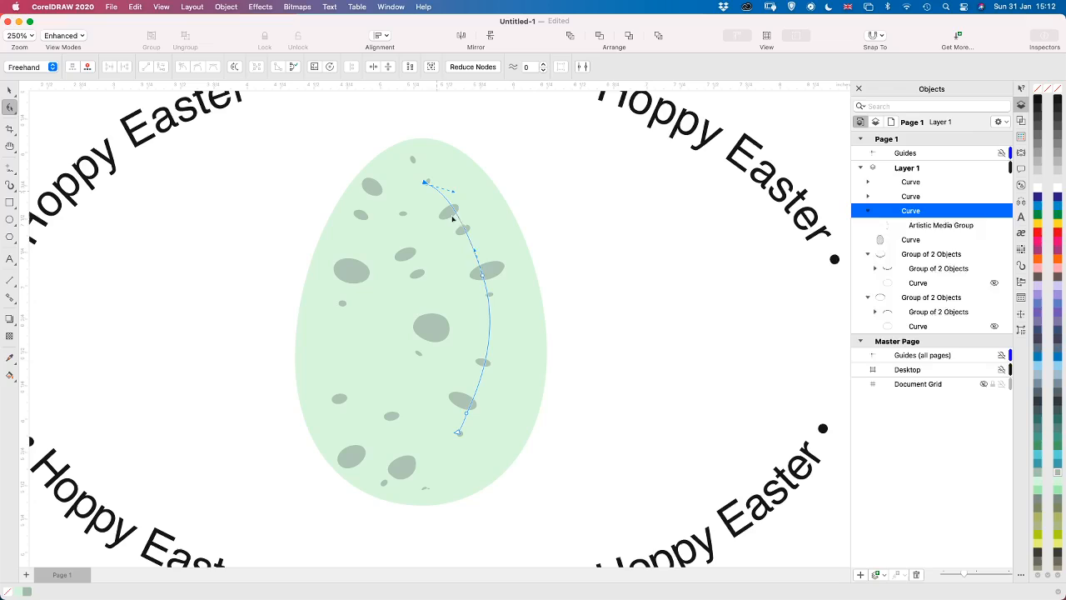
mouse_move(474, 252)
mouse_down()
mouse_move(489, 246)
mouse_move(479, 243)
mouse_up()
click(481, 272)
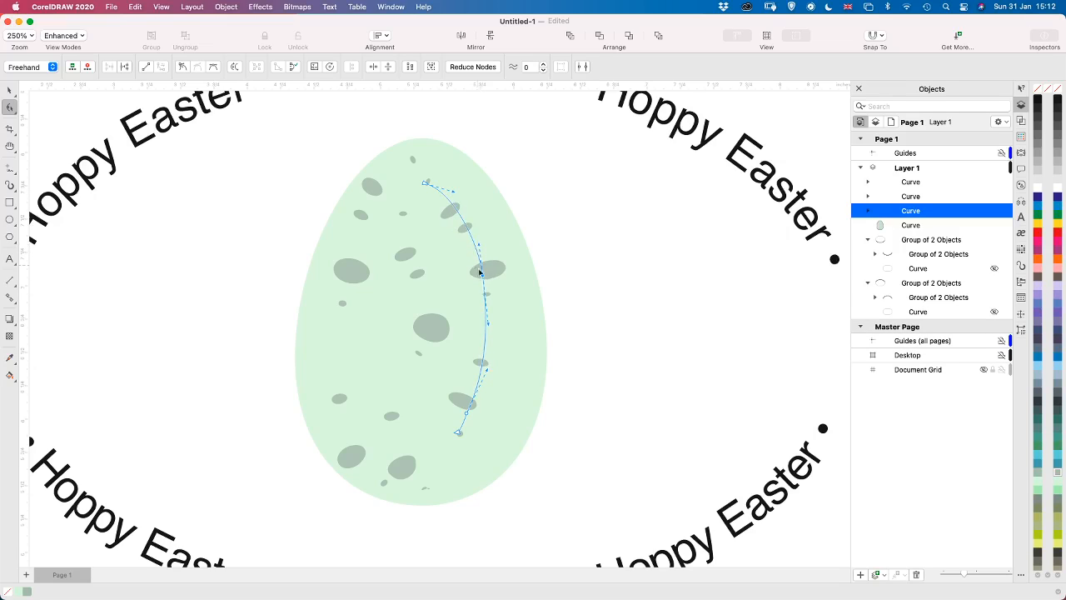
drag(483, 283, 508, 283)
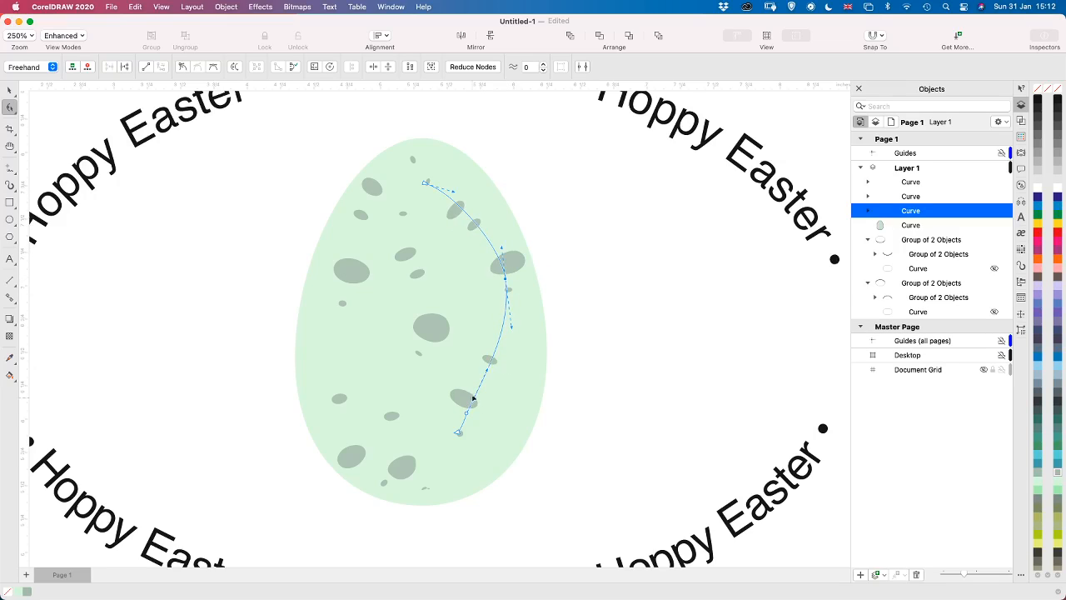
drag(459, 434, 451, 479)
drag(467, 416, 497, 444)
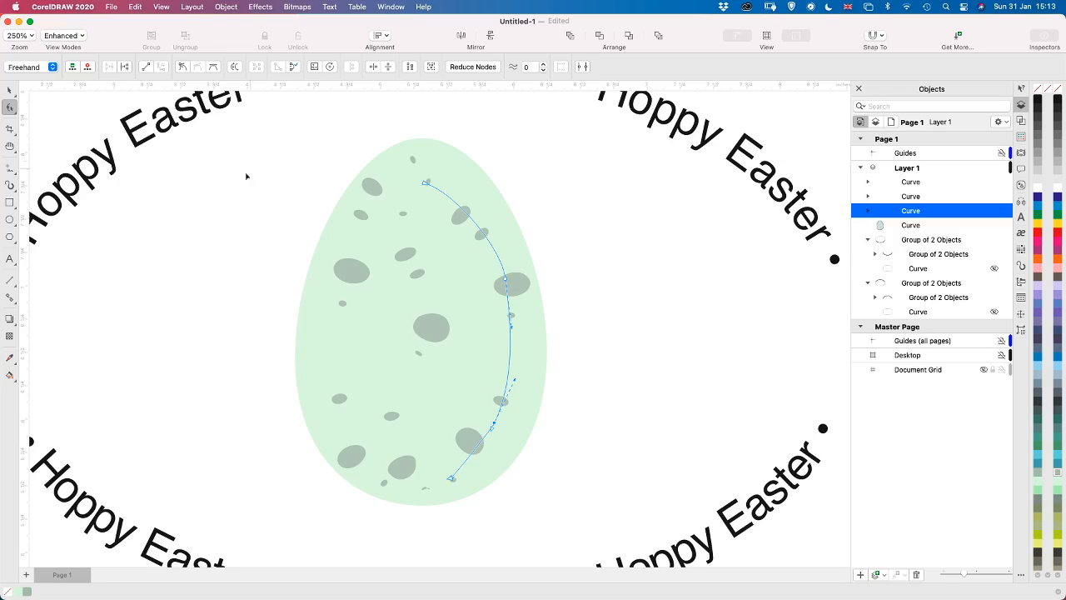
Change the fill of all three splatter strokes on the egg to a dark brownish grey
click(9, 90)
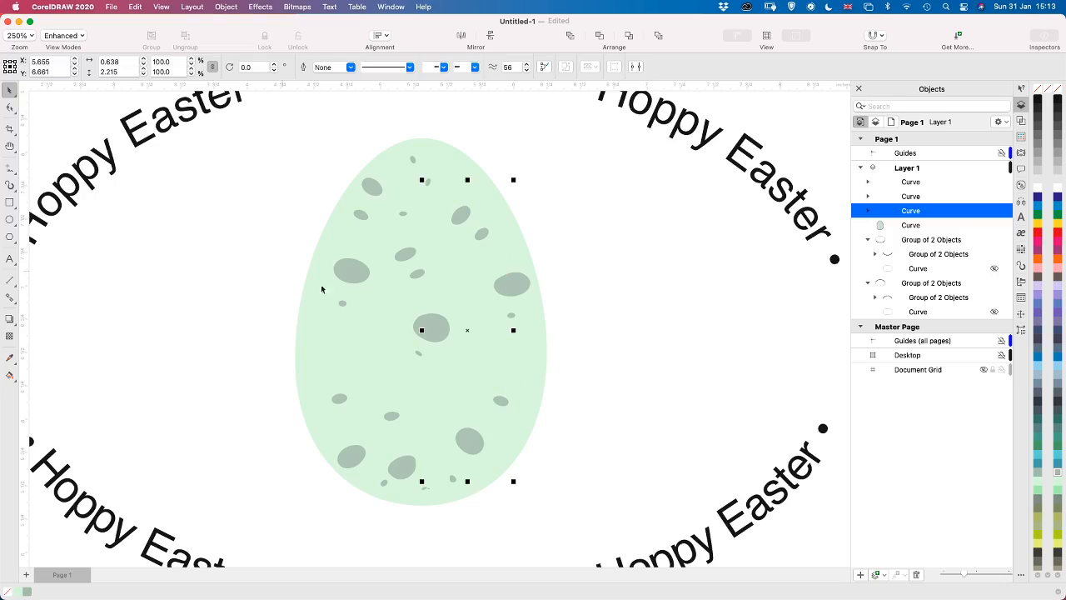
click(920, 184)
shift+click(910, 212)
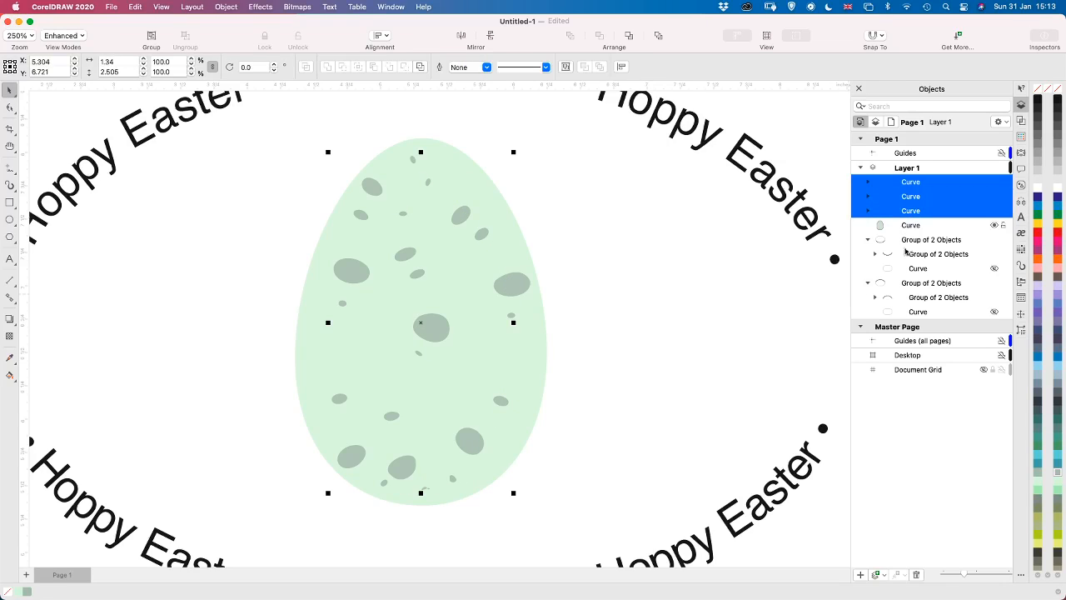
click(1058, 499)
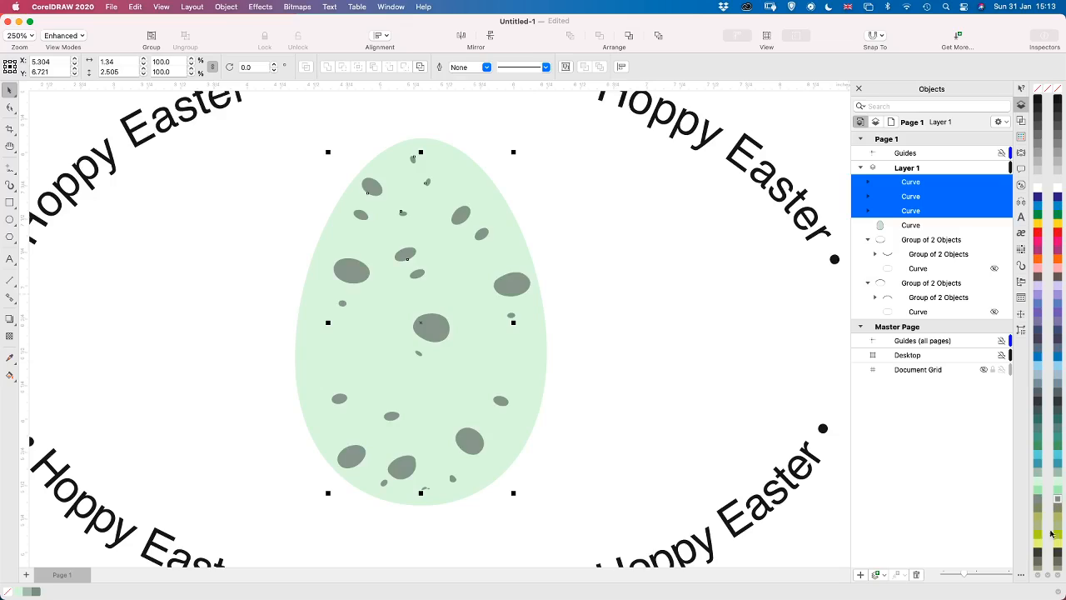
click(1057, 560)
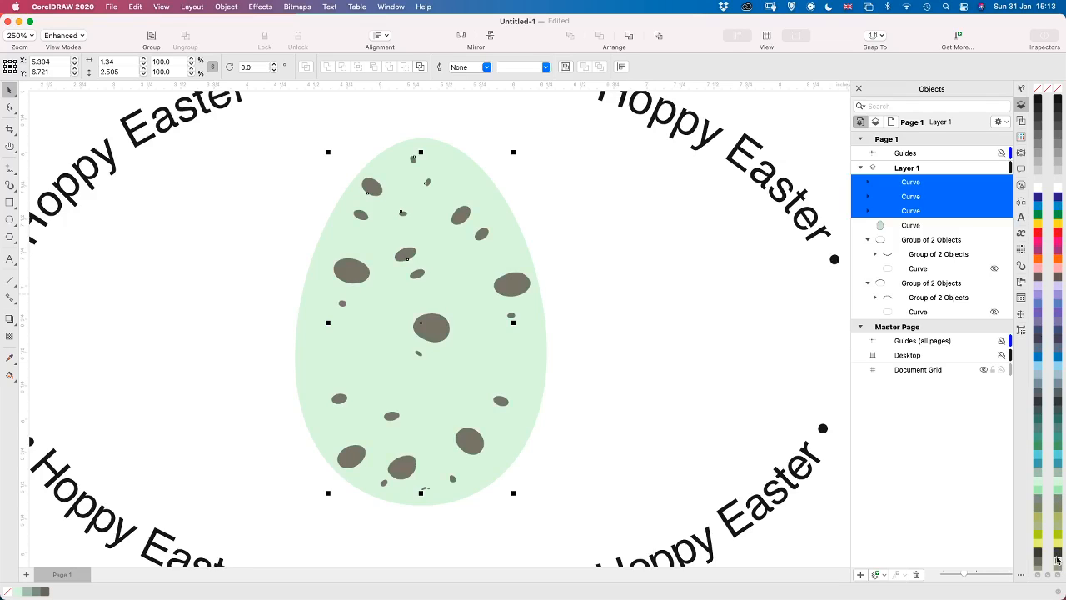
click(185, 328)
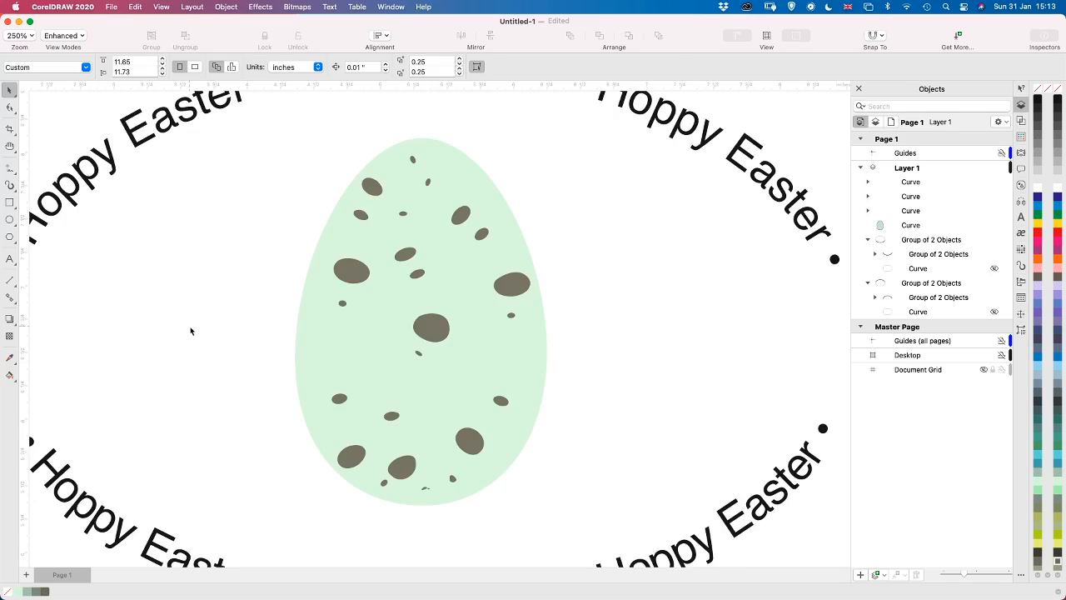
Duplicate the green egg shape without its spots, tilt the copy clockwise to about 348°, and place it overlapping the original's right side
scroll(190, 331, down, 4)
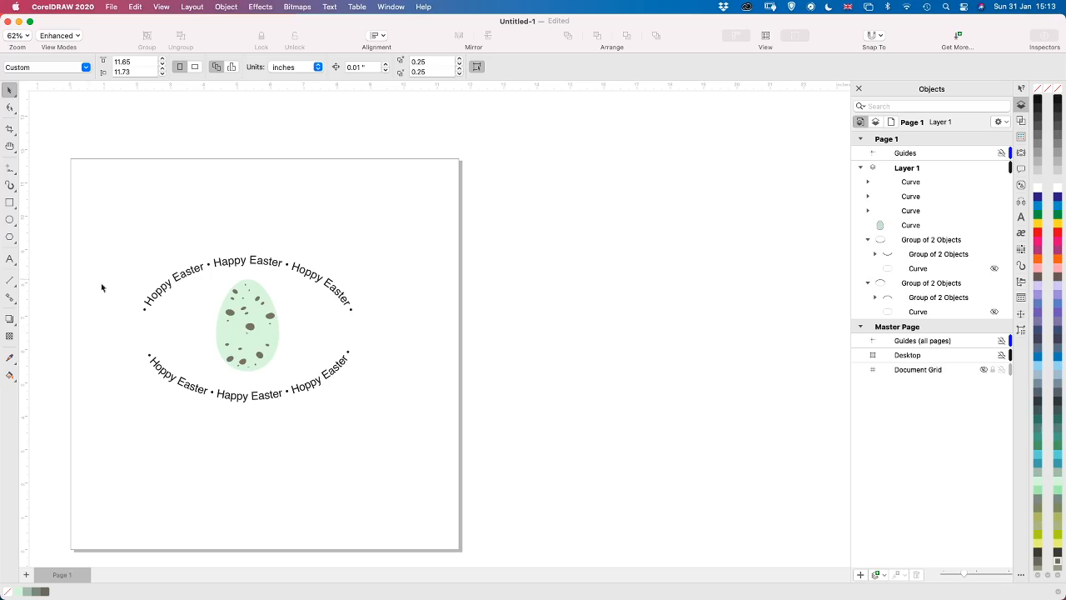
click(221, 341)
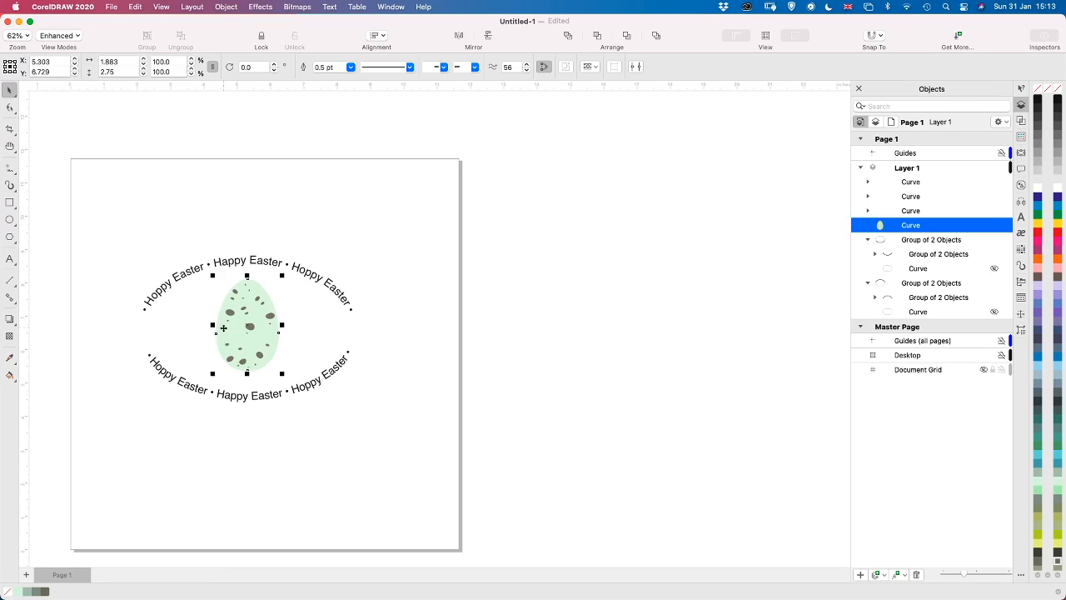
drag(221, 327, 368, 325)
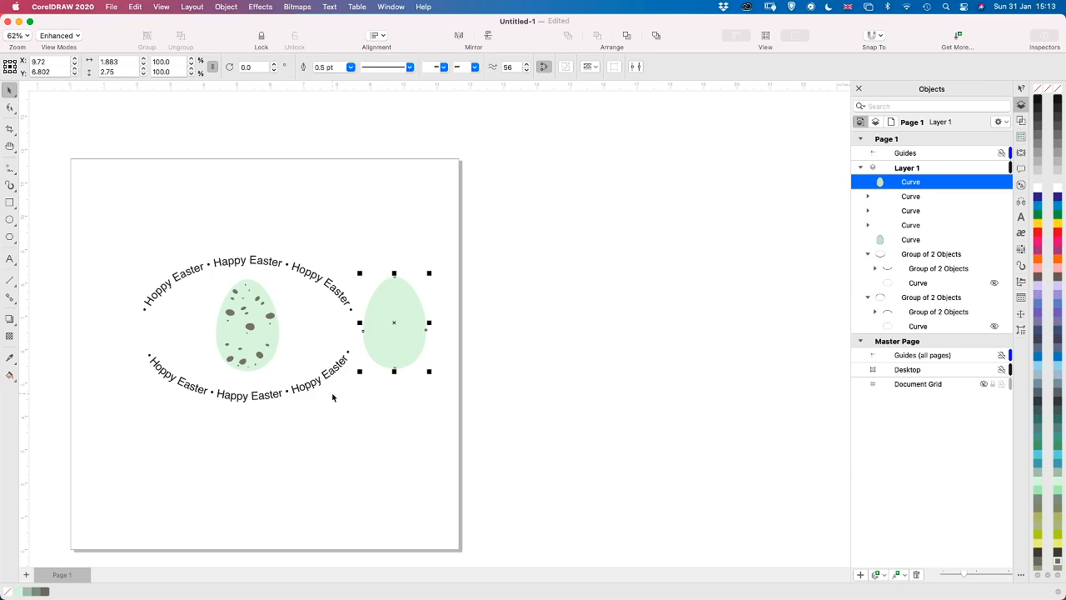
click(403, 299)
drag(429, 273, 294, 307)
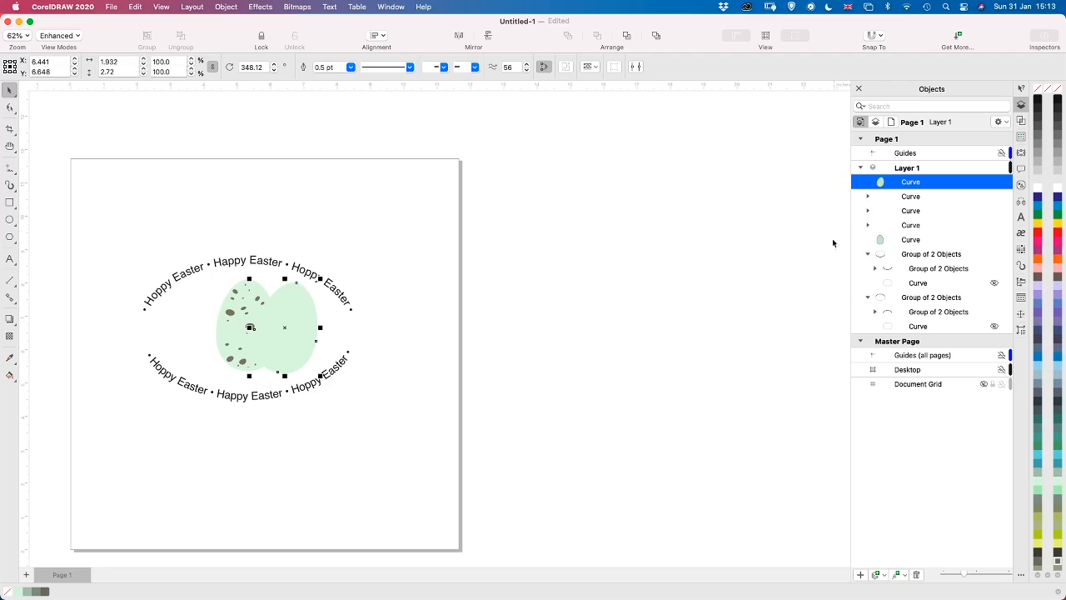
Move the tilted egg copy behind the spotted egg in the stacking order and fill it with light pink
mouse_move(902, 242)
mouse_down()
mouse_move(895, 248)
mouse_move(903, 244)
mouse_up()
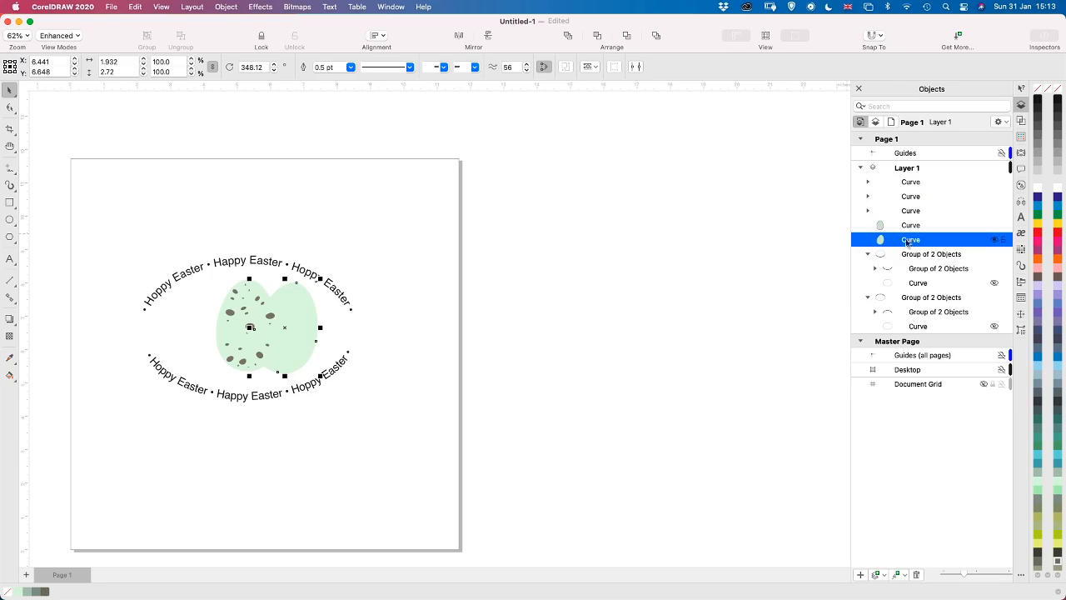
click(1058, 277)
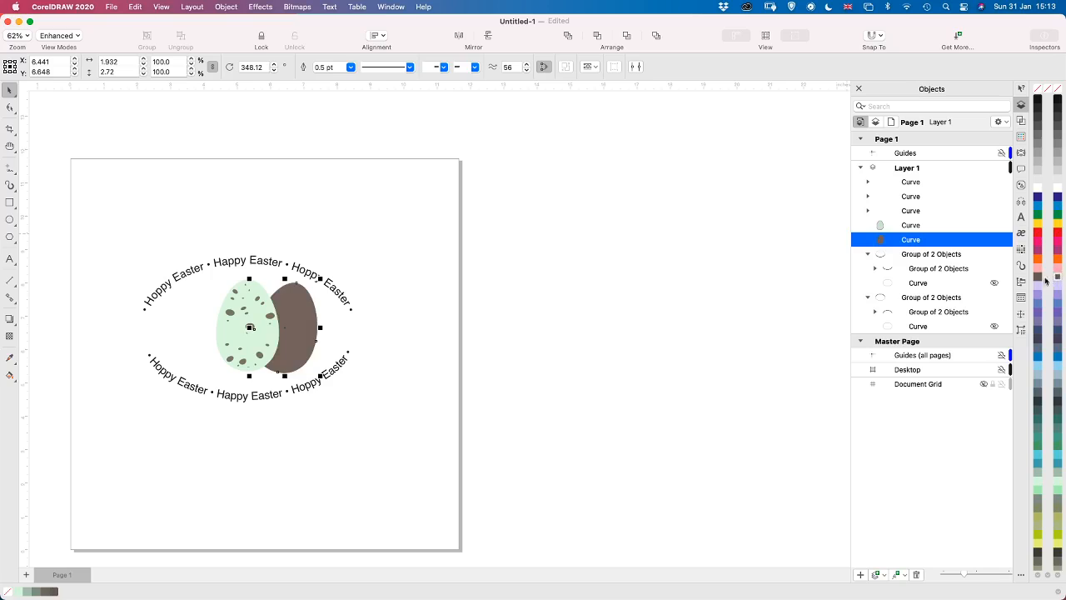
click(1059, 267)
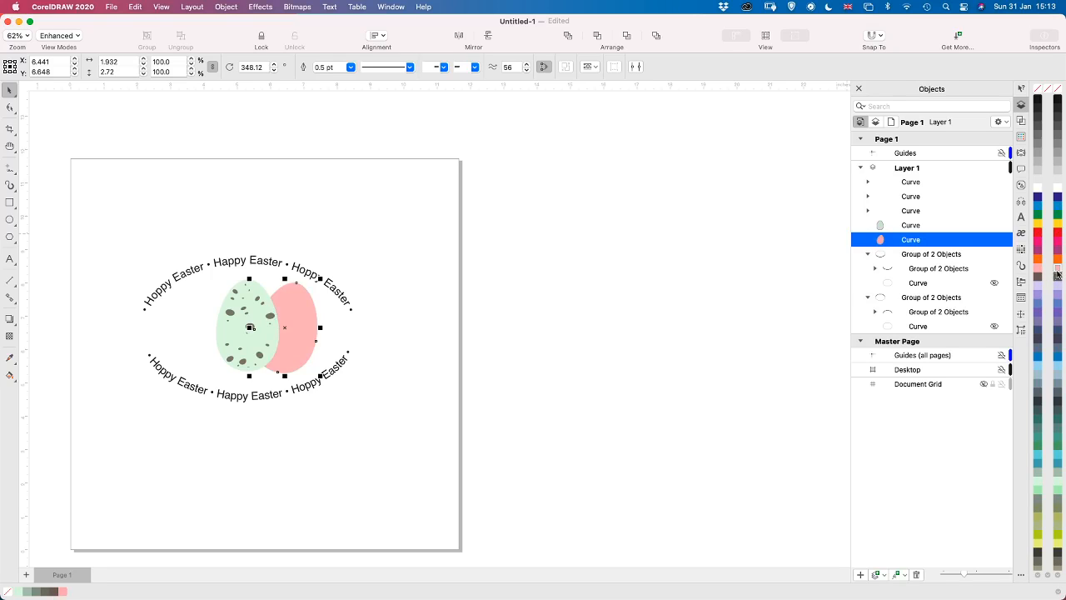
click(394, 357)
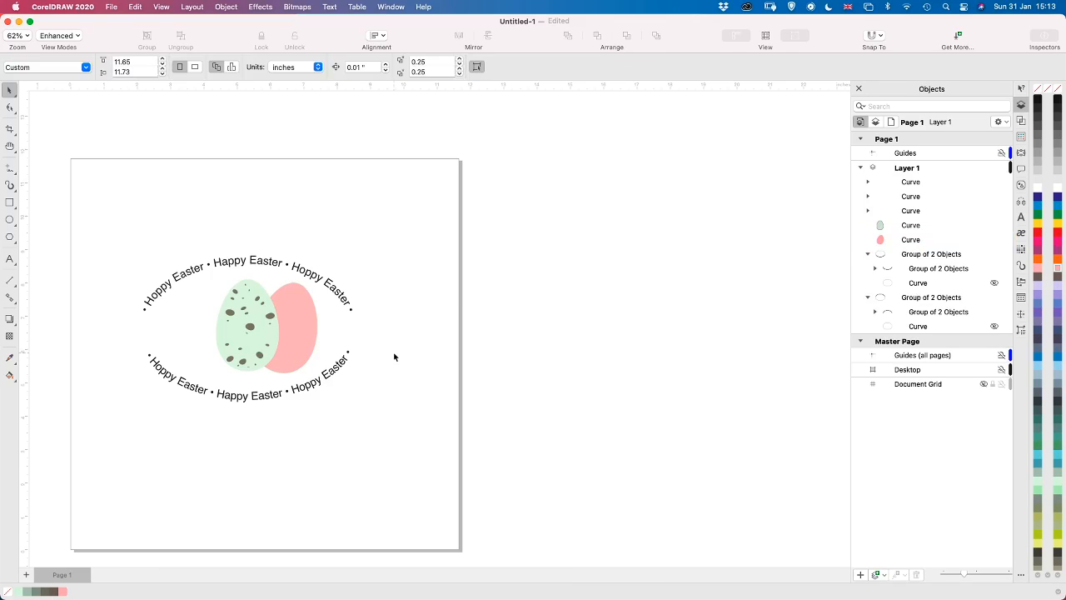
Draw a band's curved upper edge with the Pen tool, from inside the spotted egg across to the pink egg's right edge
scroll(394, 357, up, 2)
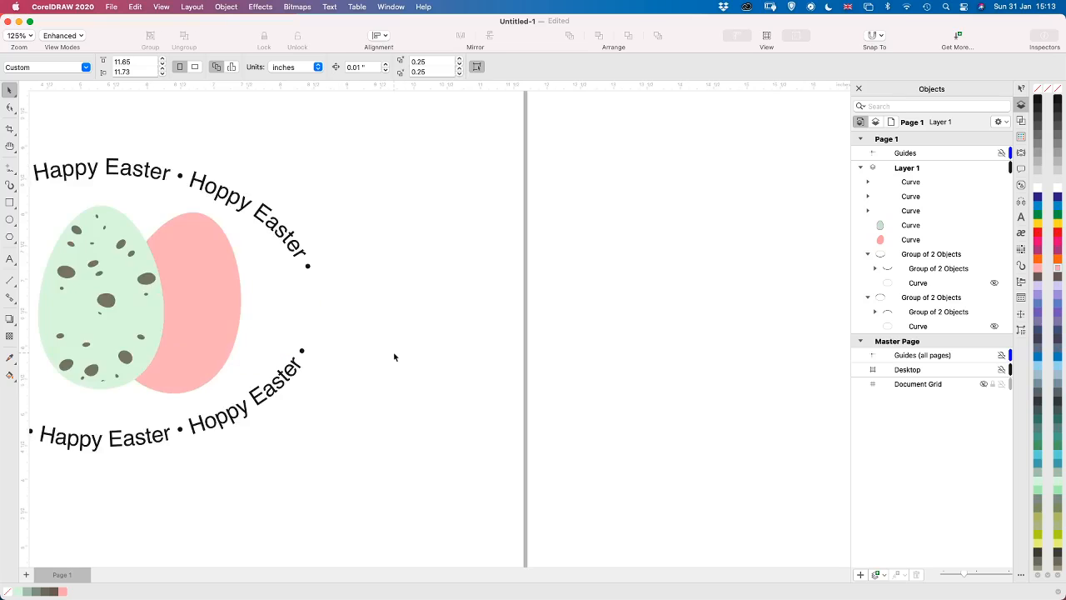
scroll(394, 356, up, 2)
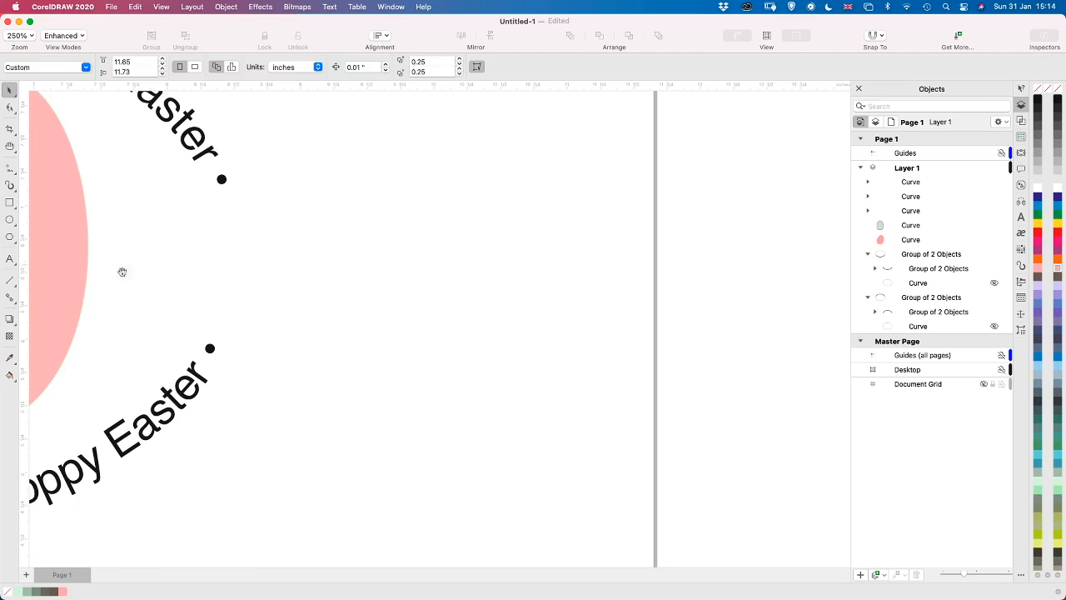
key(h)
drag(136, 276, 453, 321)
key(space)
click(416, 329)
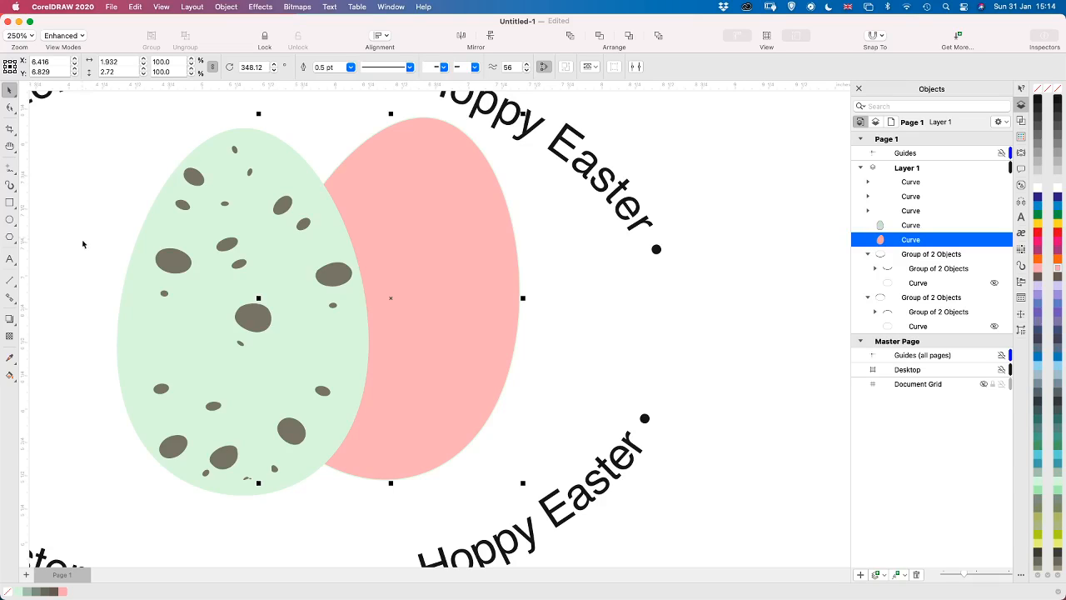
click(12, 172)
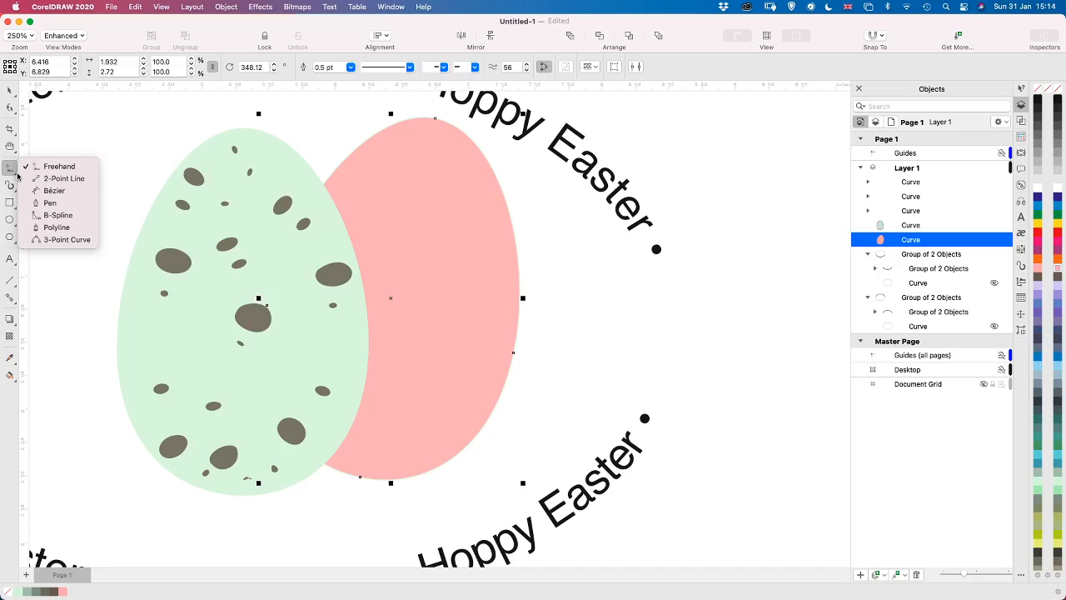
click(51, 202)
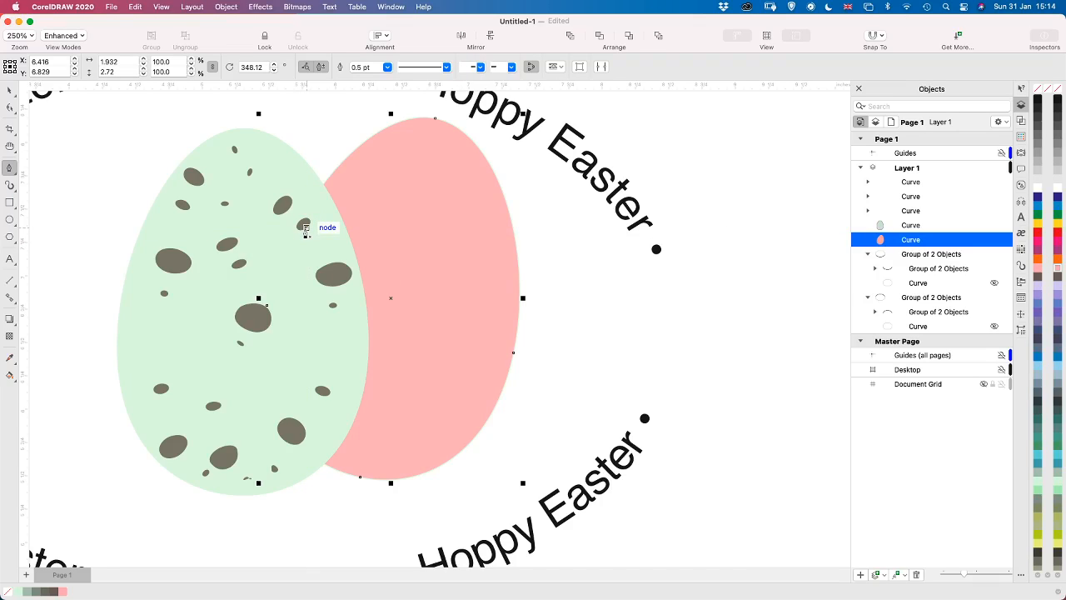
click(305, 226)
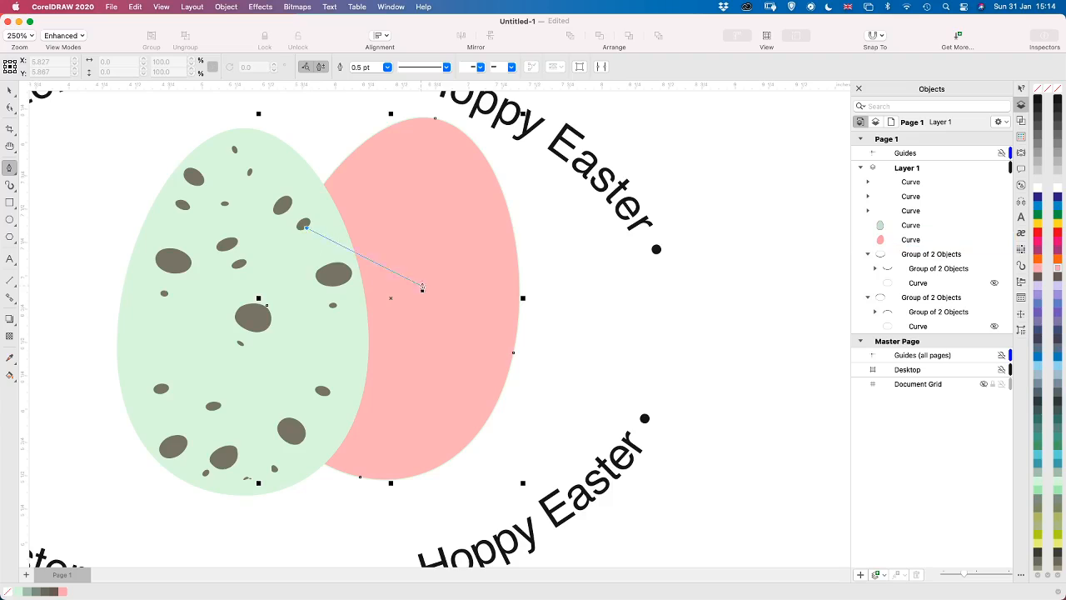
drag(402, 273, 451, 281)
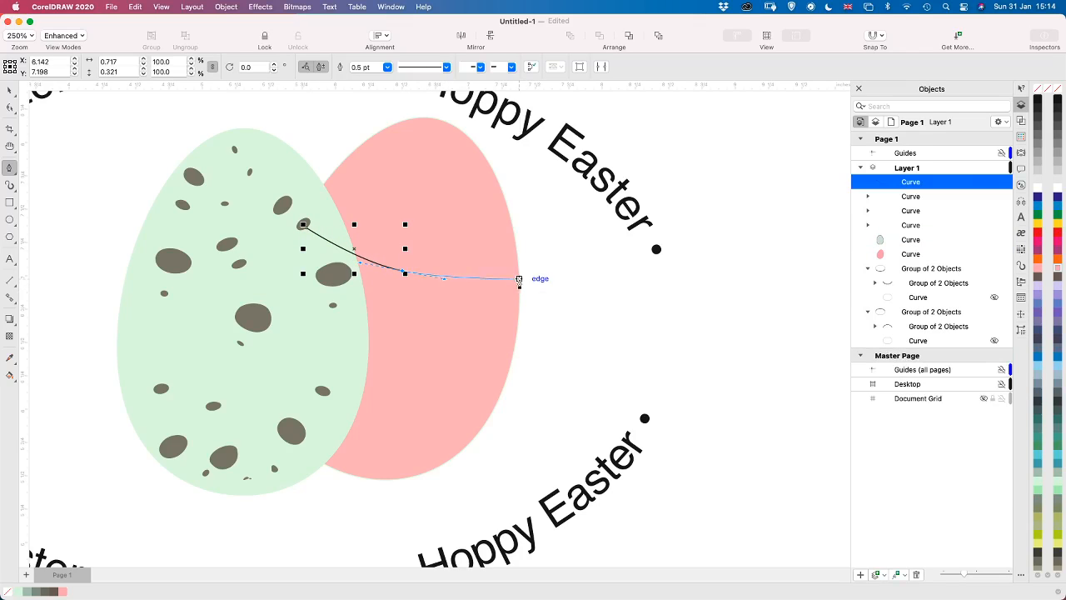
click(519, 273)
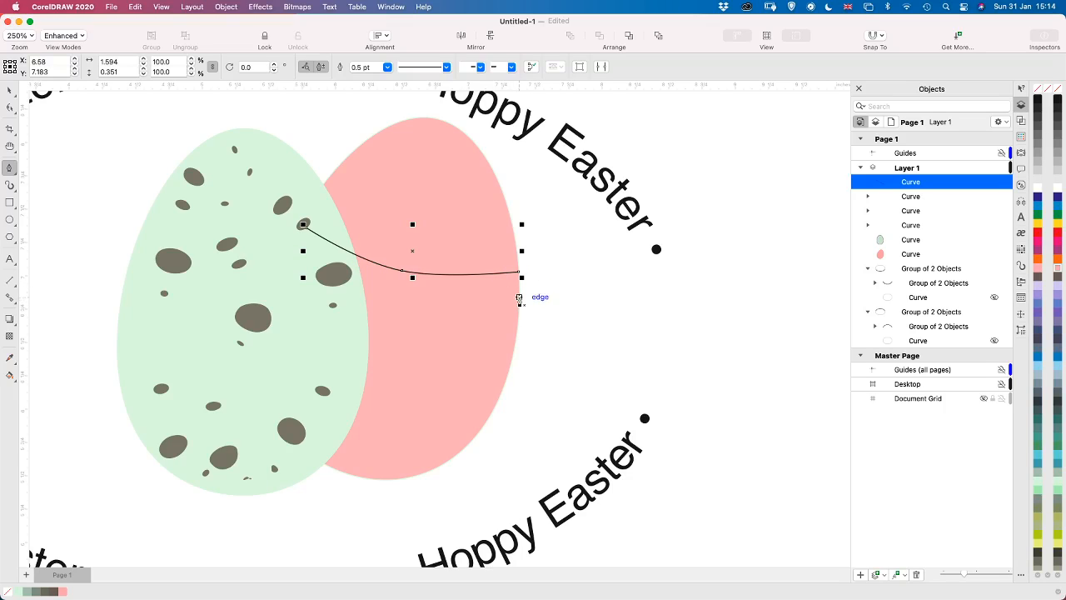
Continue the band outline down the pink egg's right edge and back into the spotted egg, closing it at about 1.73 by 0.86 inches
mouse_move(520, 299)
mouse_down()
mouse_move(515, 326)
mouse_move(521, 276)
mouse_move(524, 294)
mouse_up()
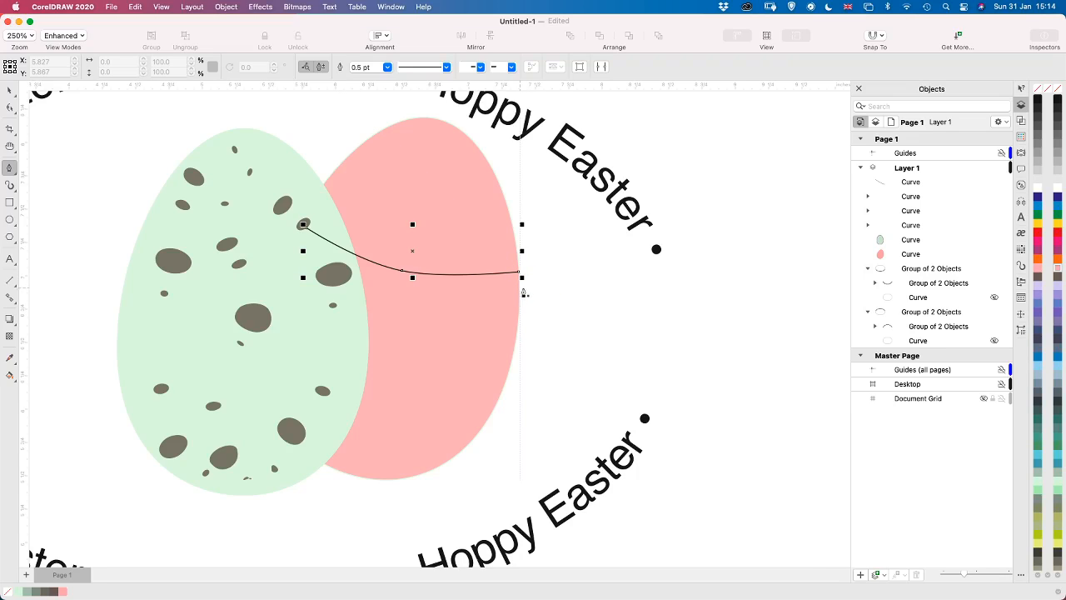
click(519, 273)
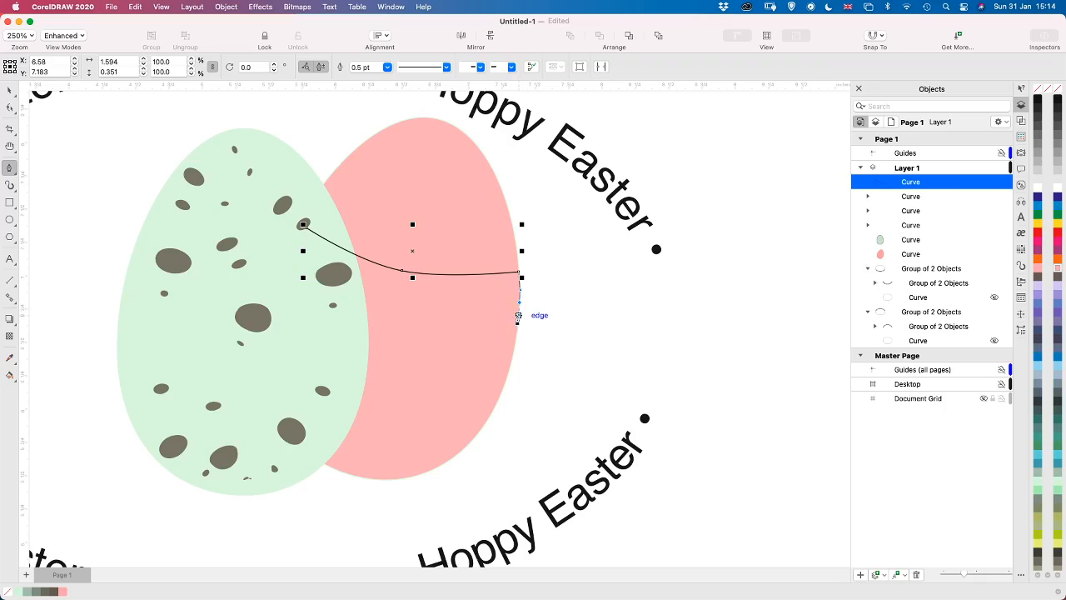
drag(518, 315, 519, 311)
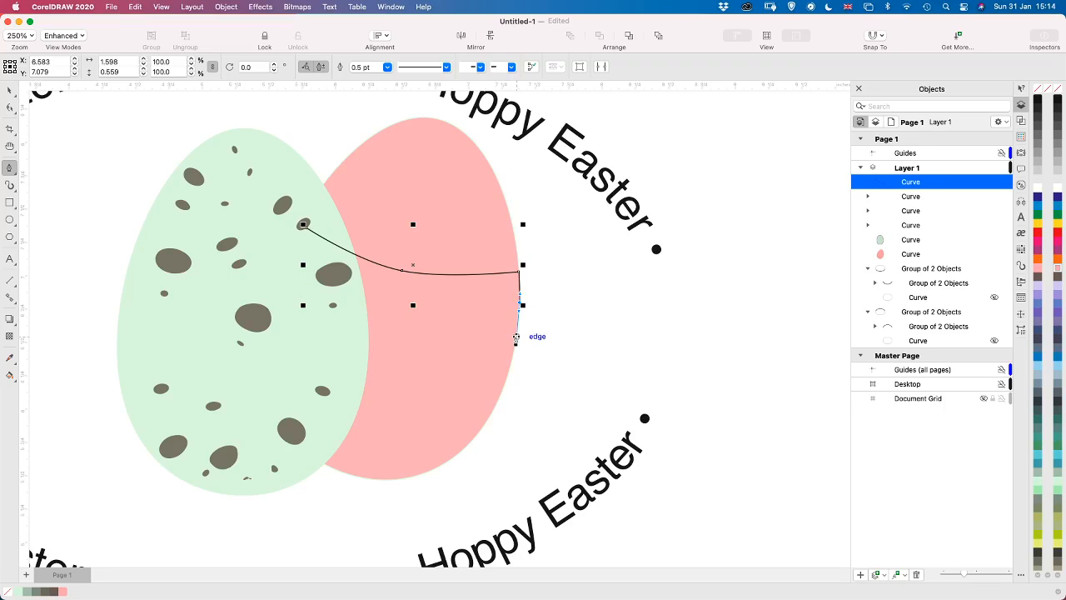
click(516, 337)
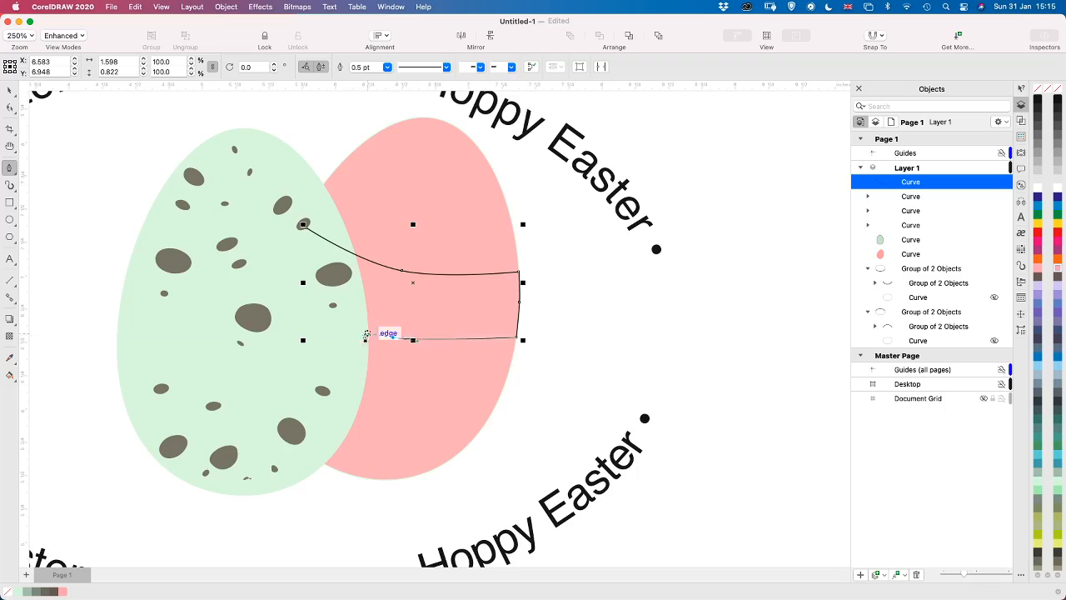
drag(393, 337, 342, 331)
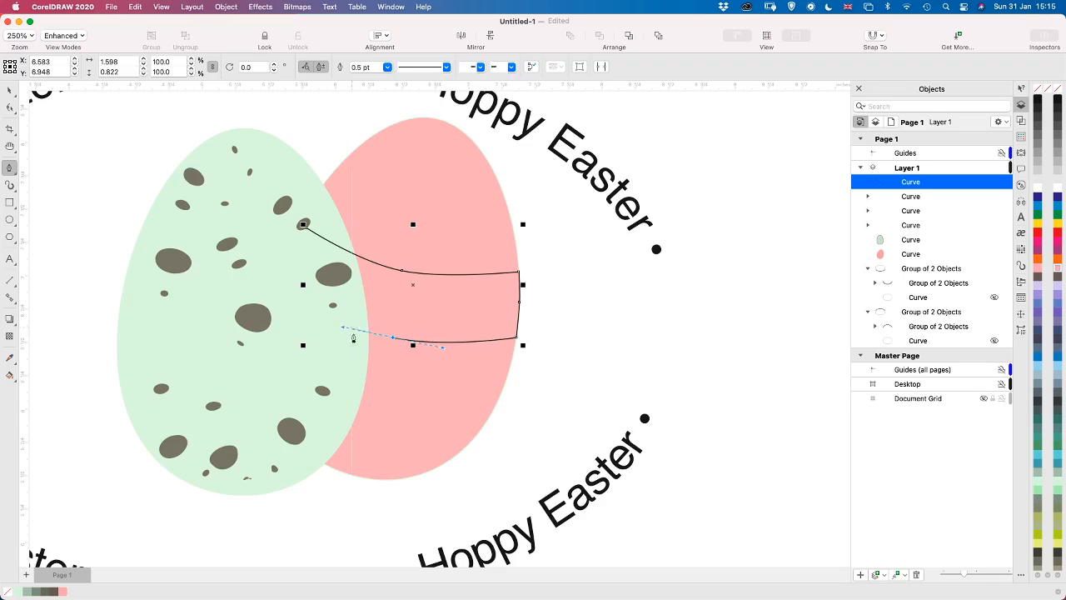
click(289, 277)
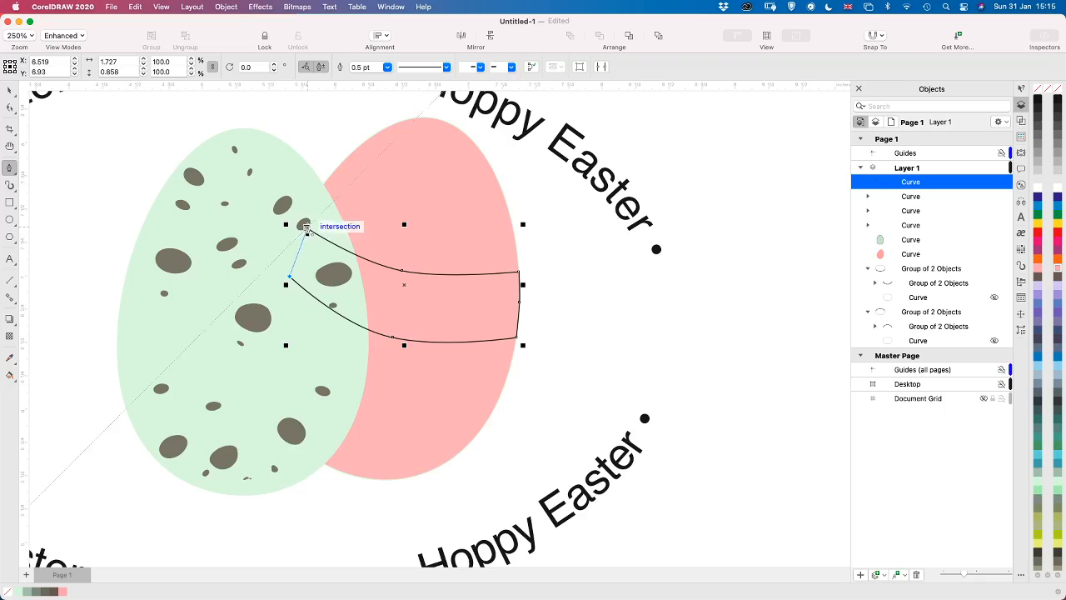
click(307, 227)
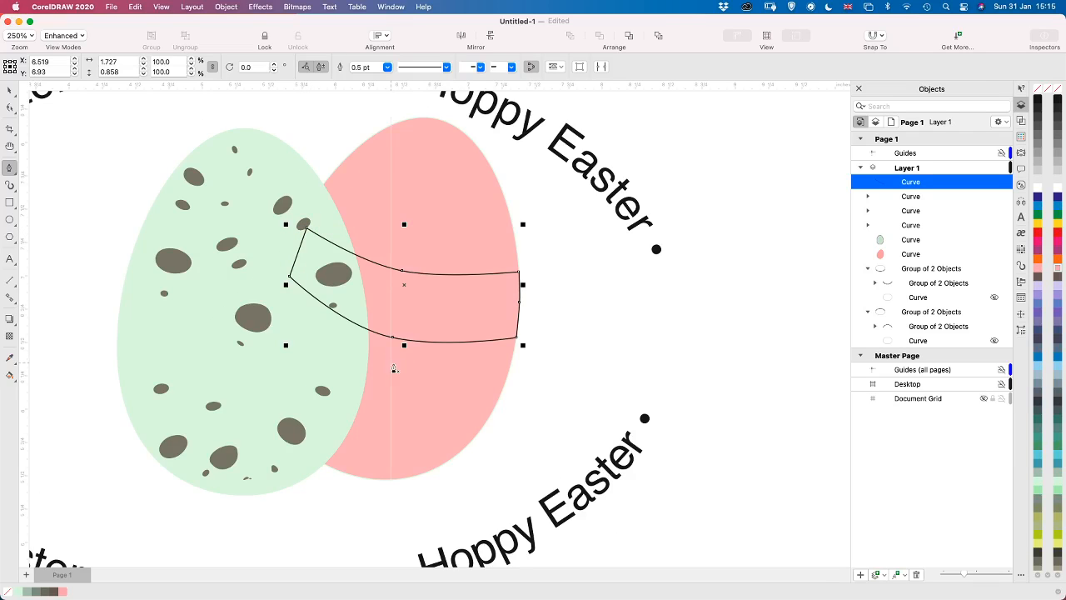
Reshape the band's lower edge with the Shape tool, lowering its middle node slightly and raising its right corner node
key(space)
key(F10)
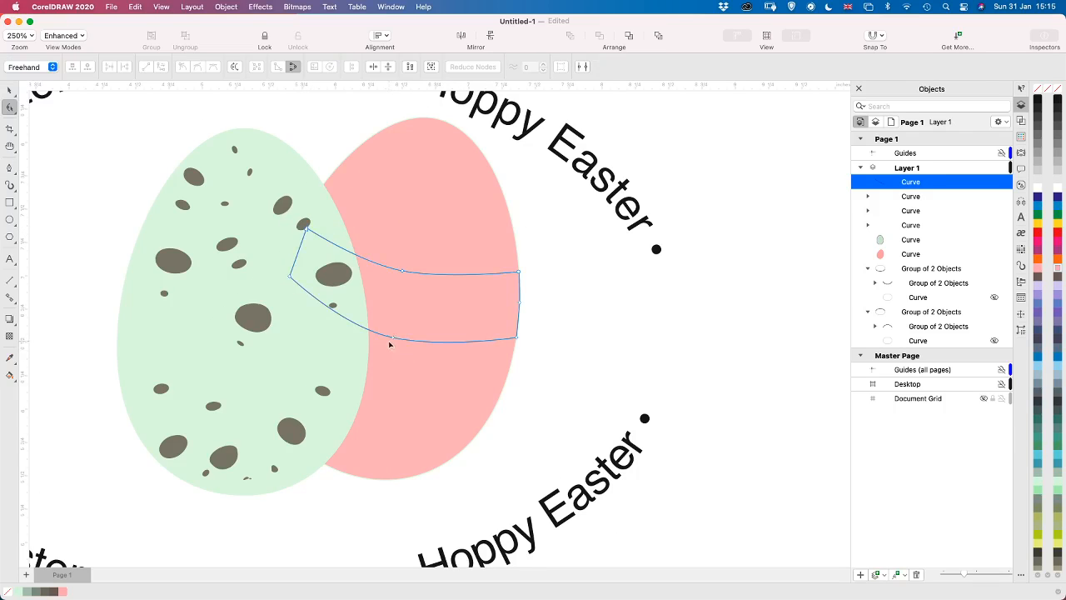
click(394, 340)
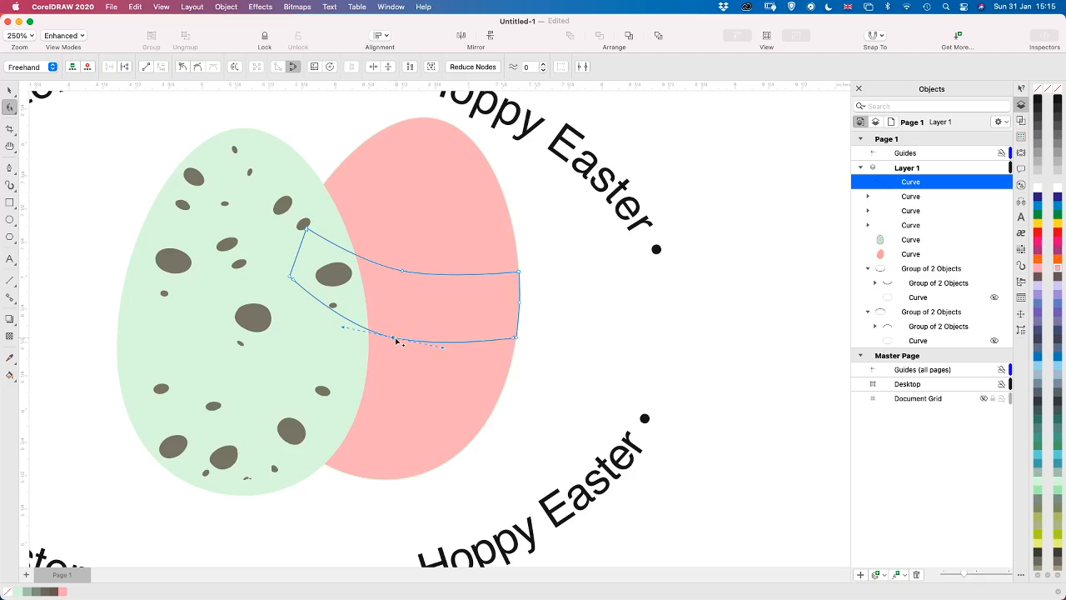
drag(394, 342, 392, 350)
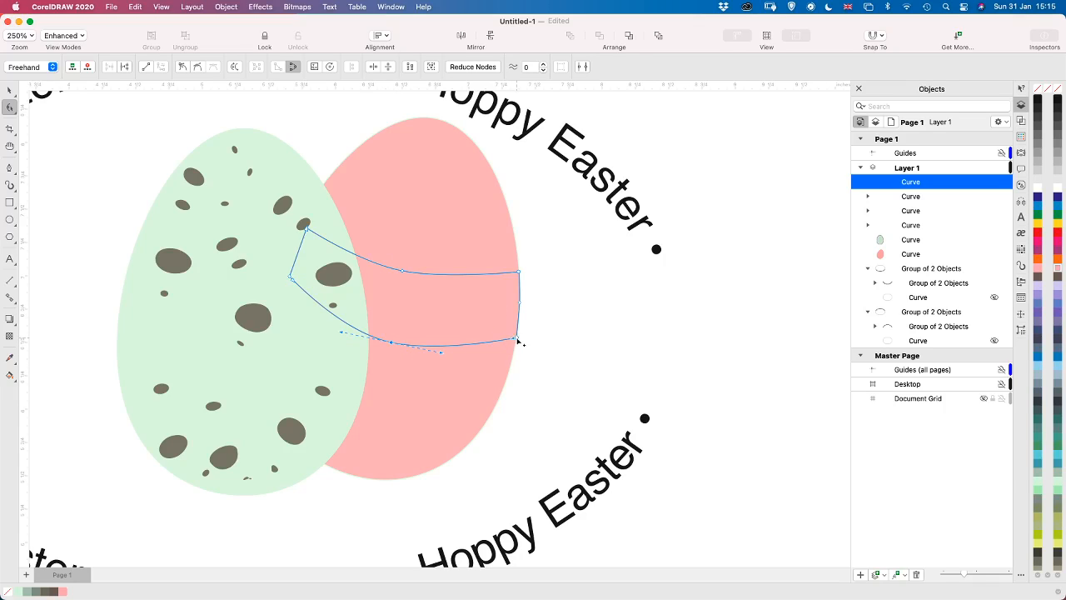
drag(516, 341, 518, 334)
Fill the band with light blue and move it between the spotted egg and the pink egg in the stacking order
click(1058, 373)
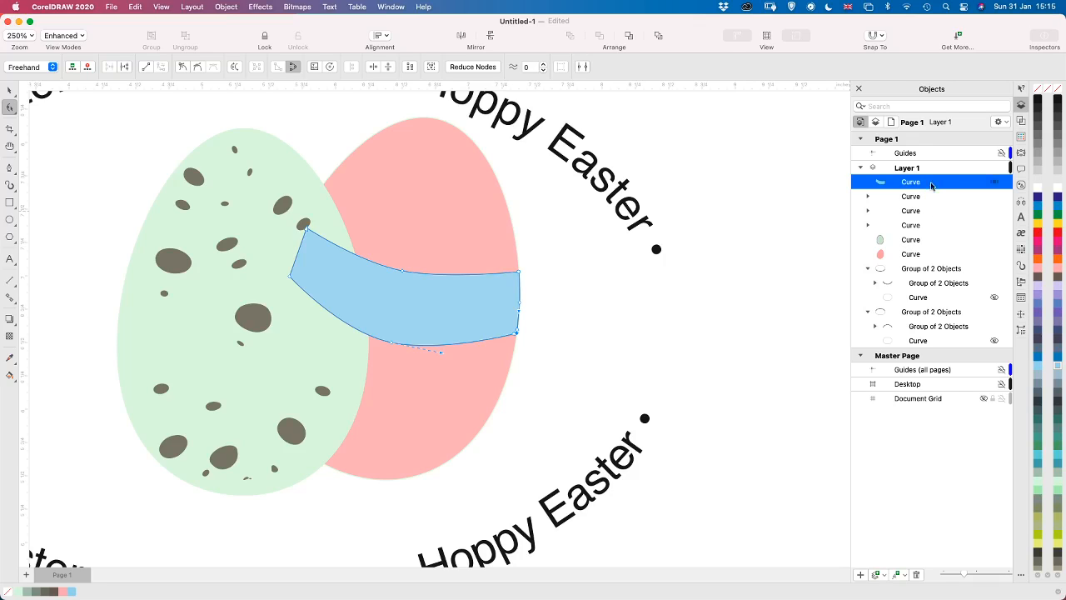
drag(931, 185, 918, 252)
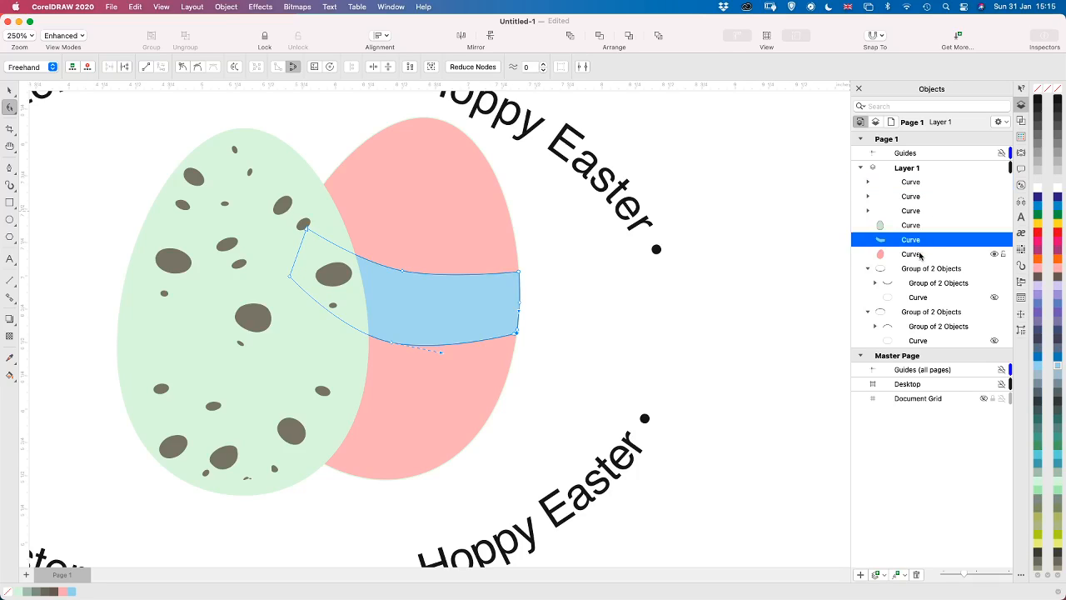
click(593, 310)
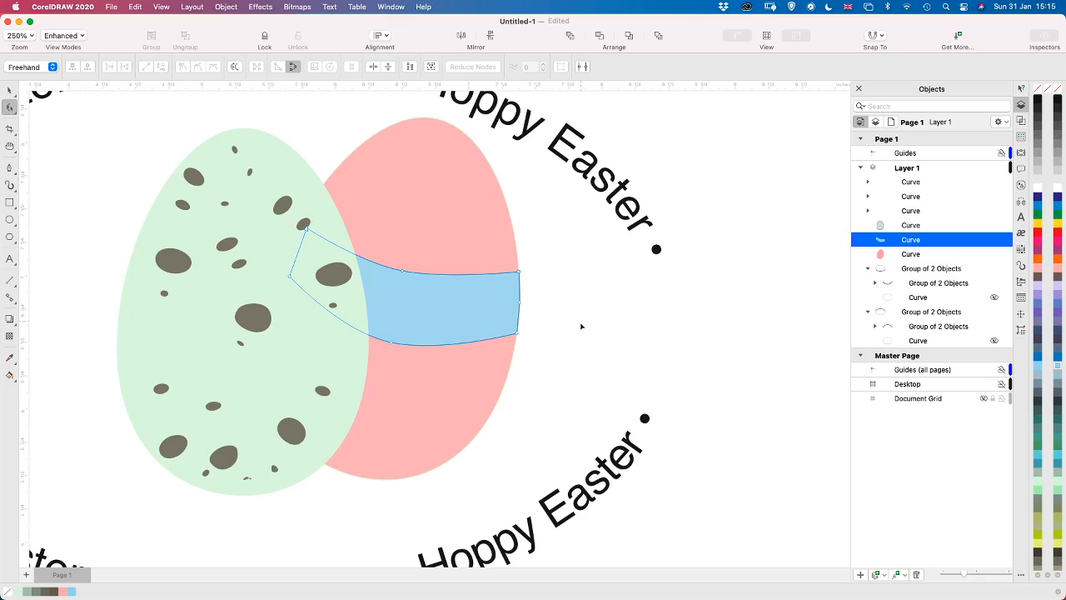
click(10, 90)
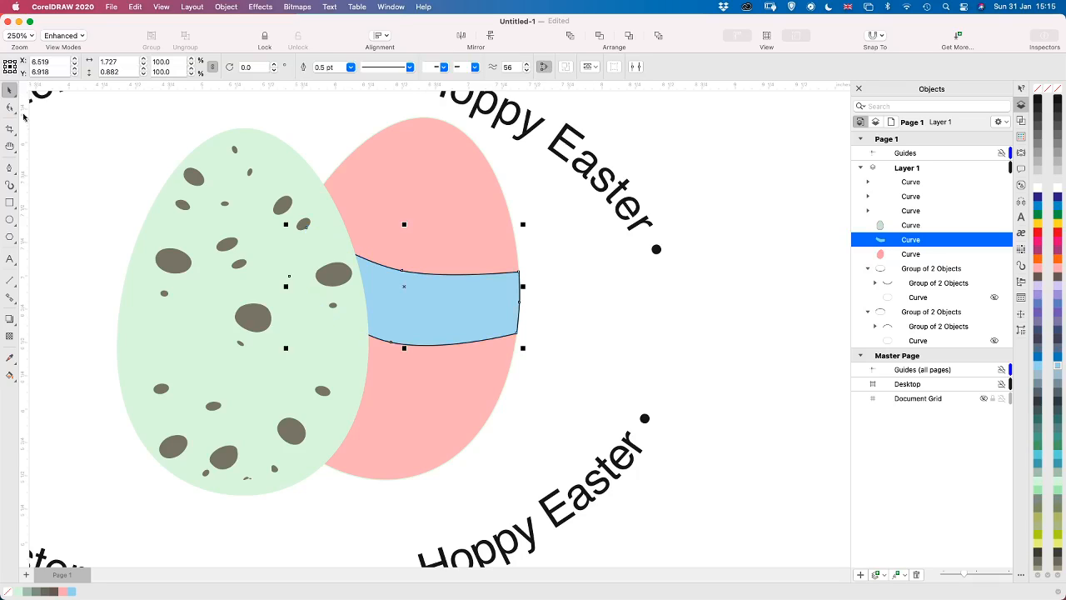
Set the band's outline to the same light blue as its fill
right_click(1060, 368)
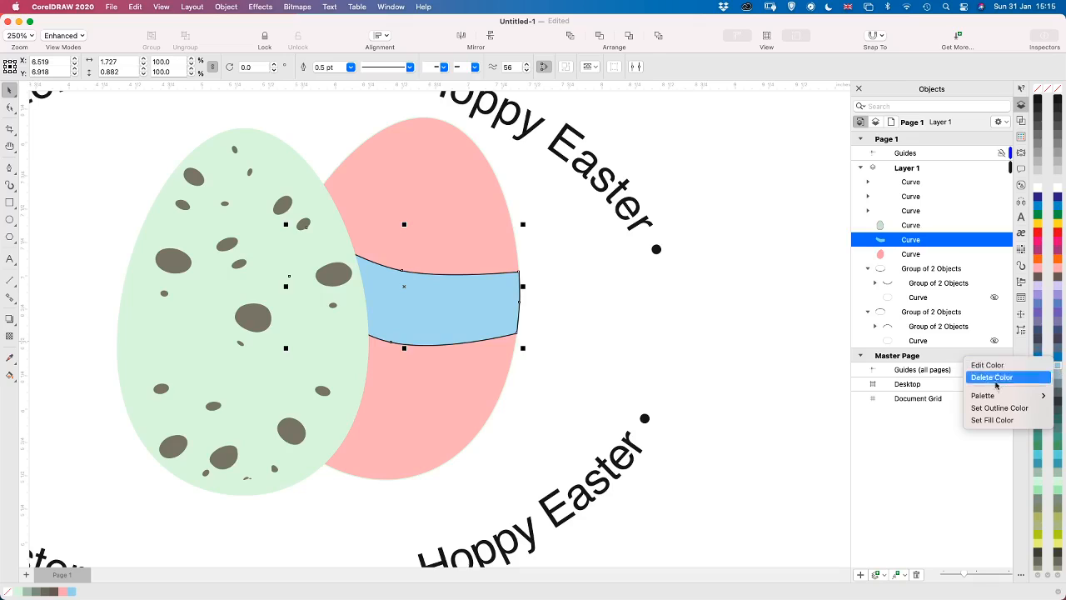
click(986, 408)
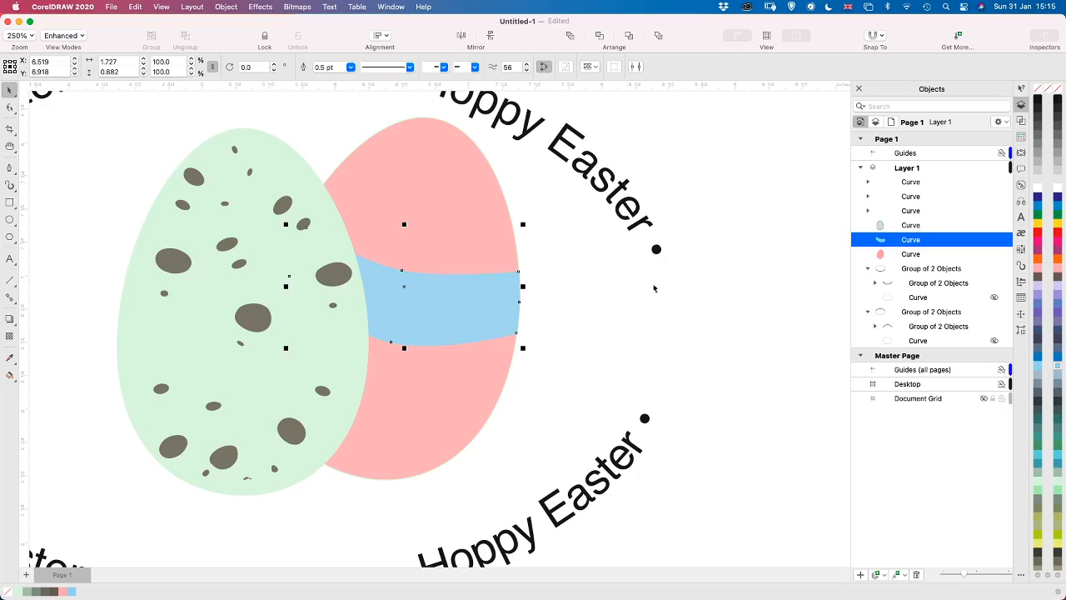
click(609, 301)
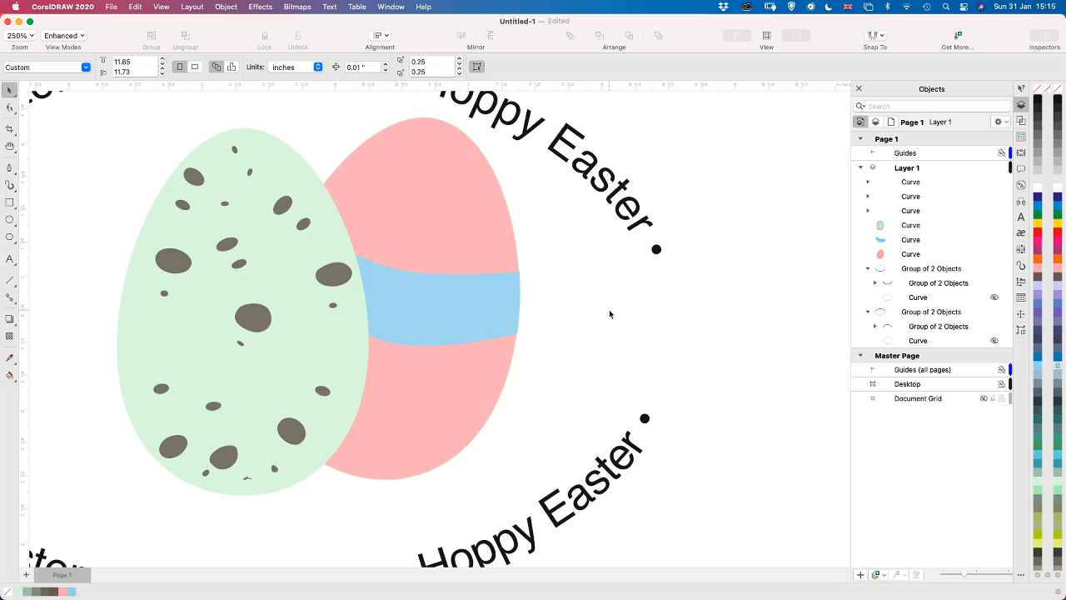
Start a Ripple distortion on the light blue band with a period of 38 and an amplitude of 16
click(426, 315)
click(426, 314)
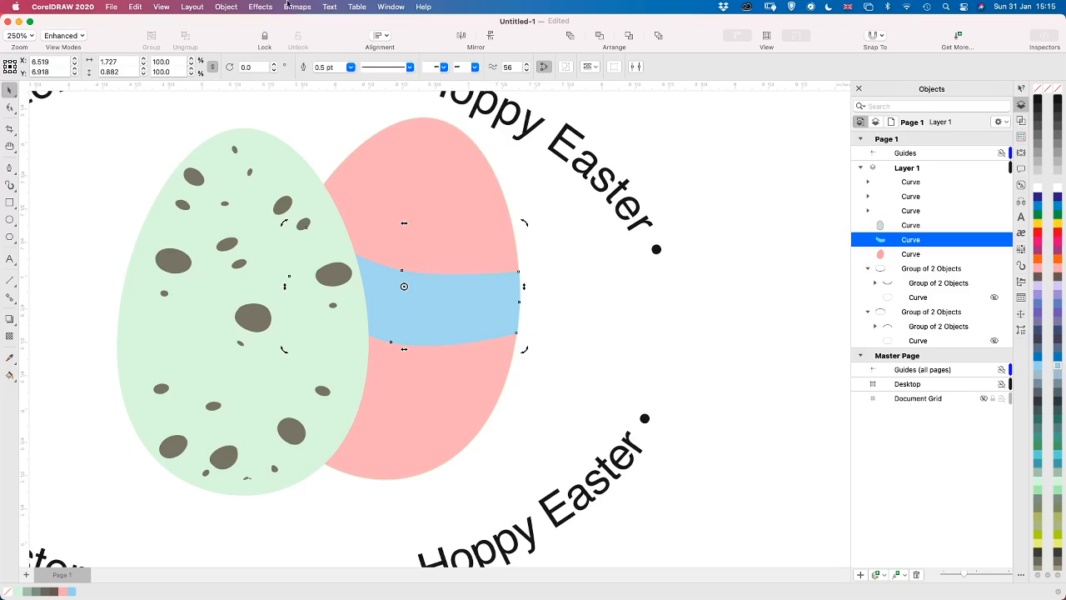
click(262, 7)
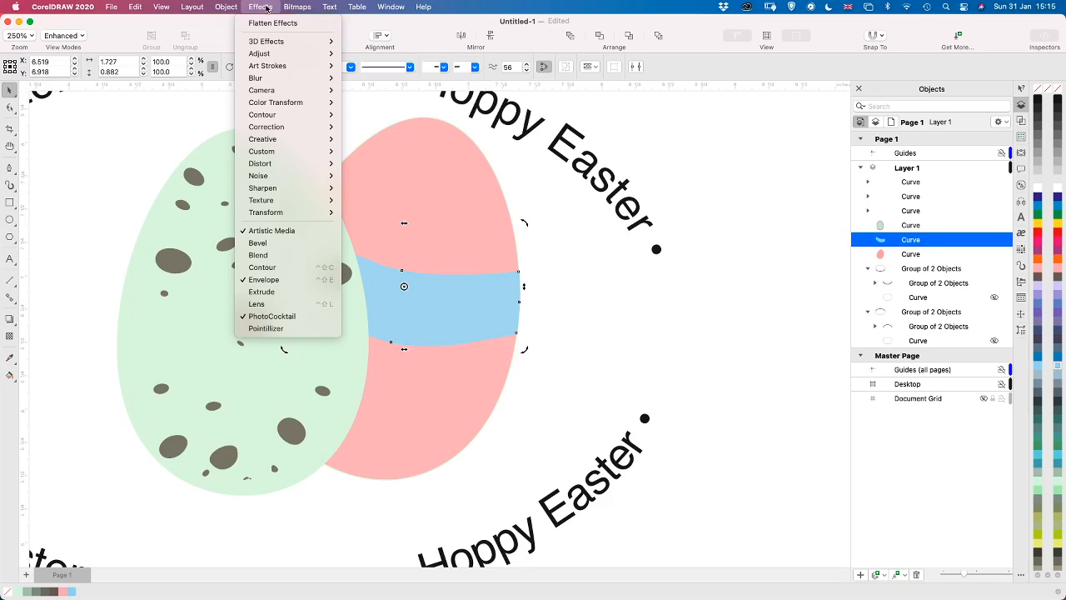
mouse_move(269, 165)
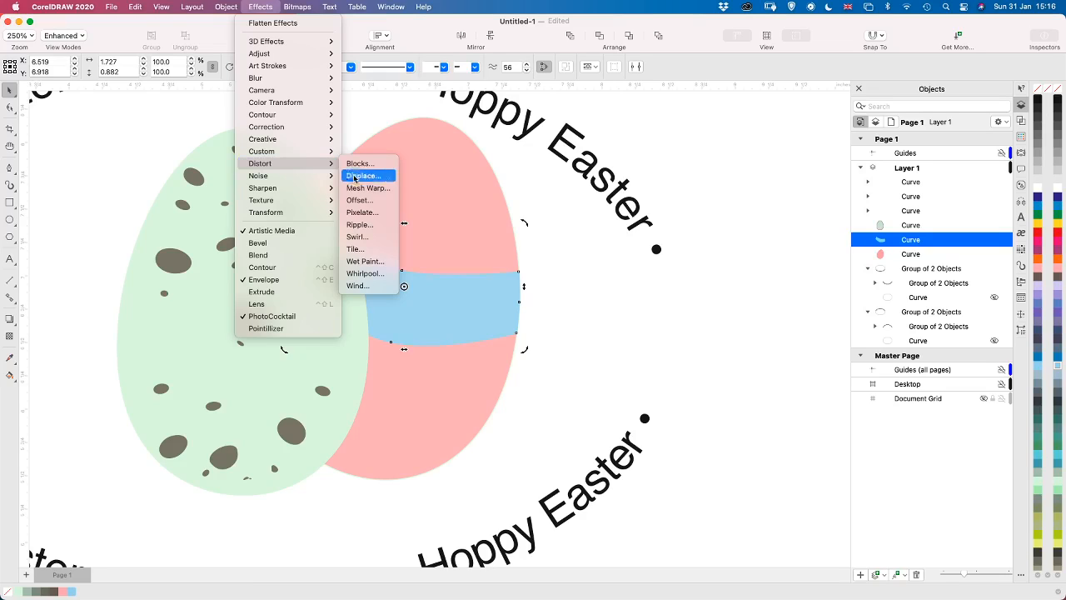
click(377, 228)
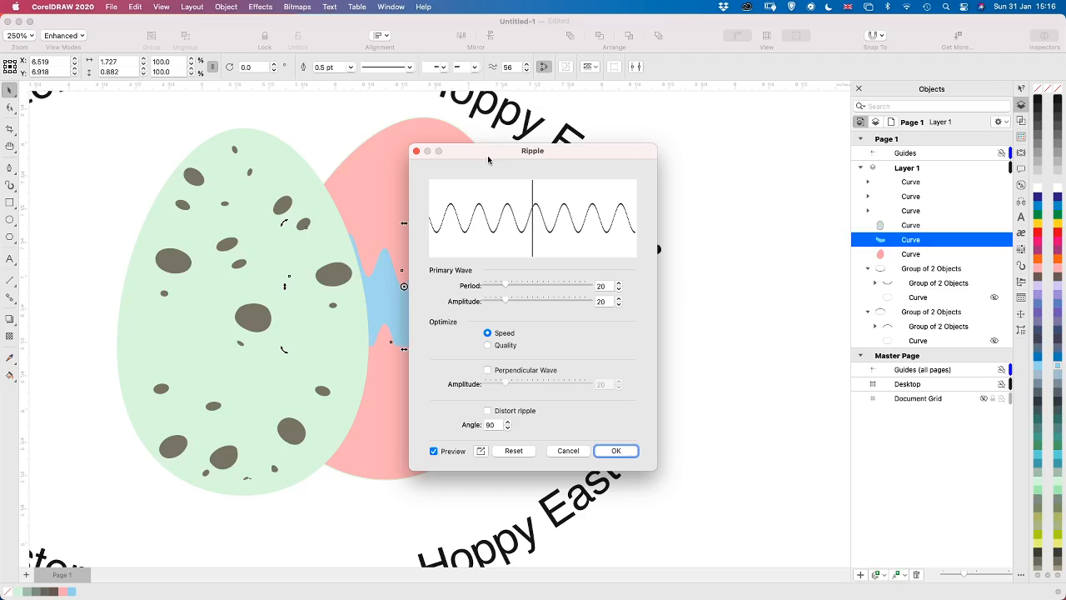
drag(482, 160, 646, 235)
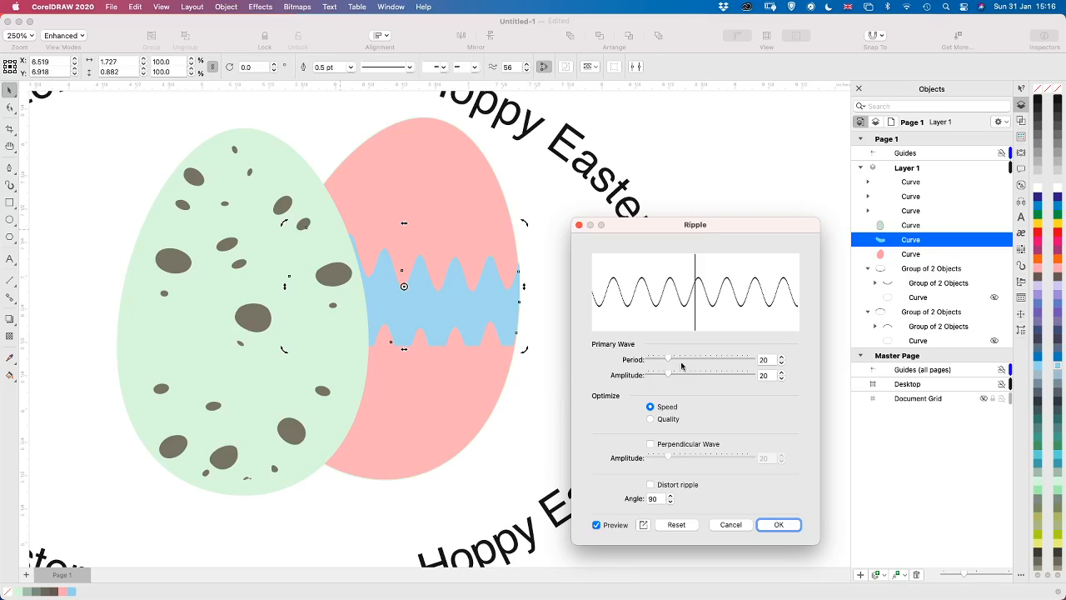
drag(681, 361, 688, 360)
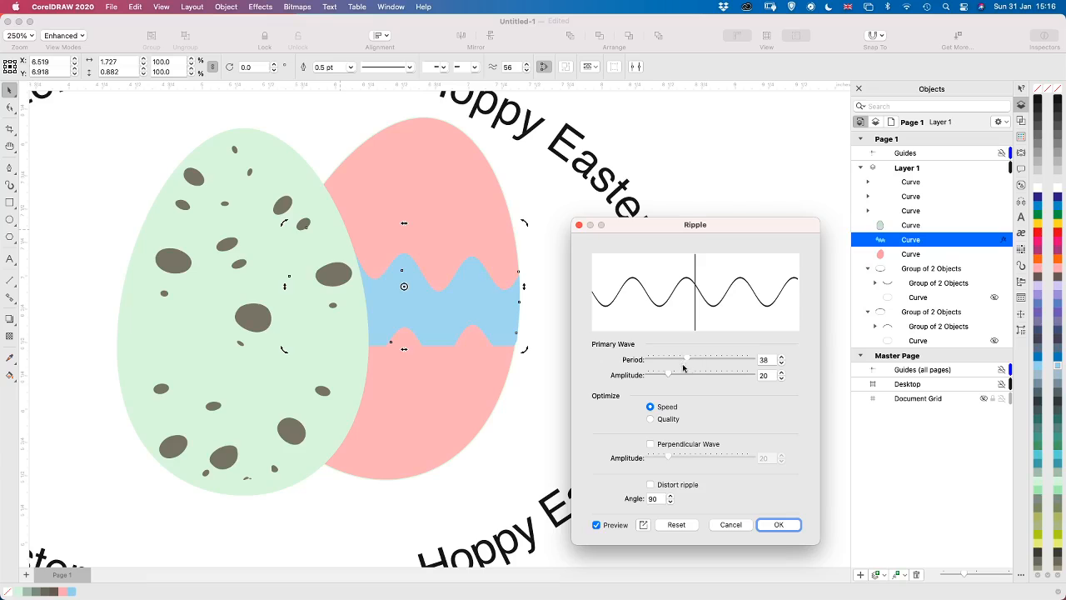
drag(688, 378, 665, 379)
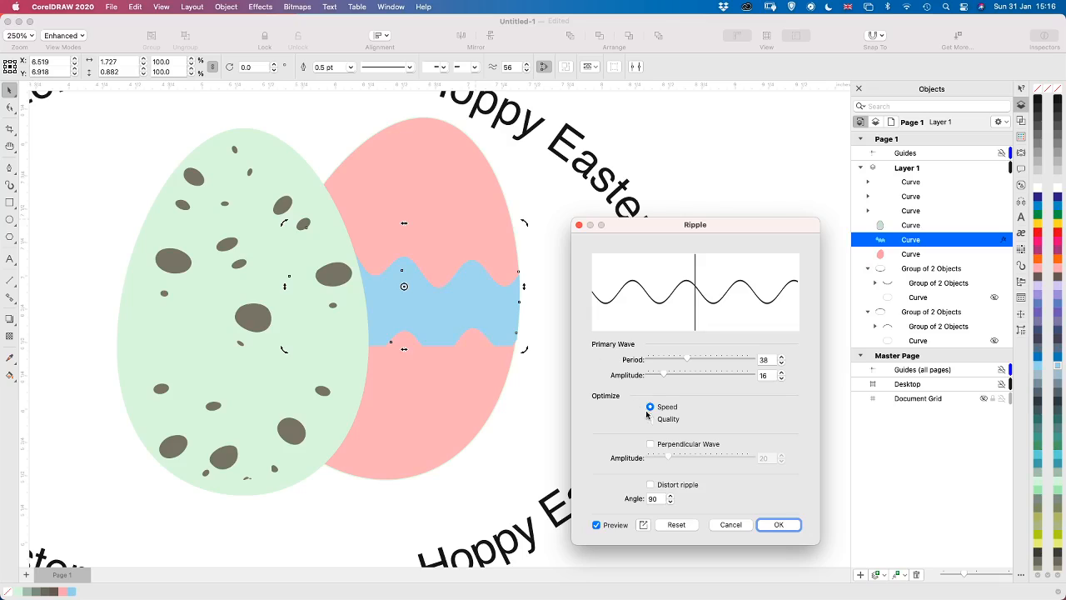
Optimize the ripple for quality, try the distorted ripple at an angle of 91, switch the distortion off again and apply the effect
click(651, 419)
click(650, 485)
click(670, 496)
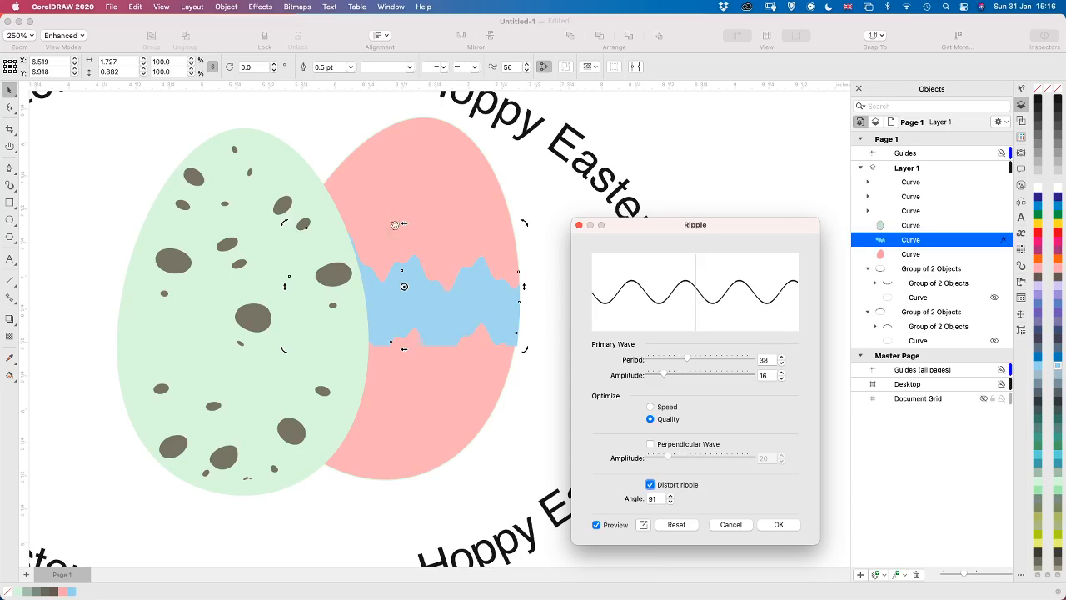
click(650, 485)
click(777, 525)
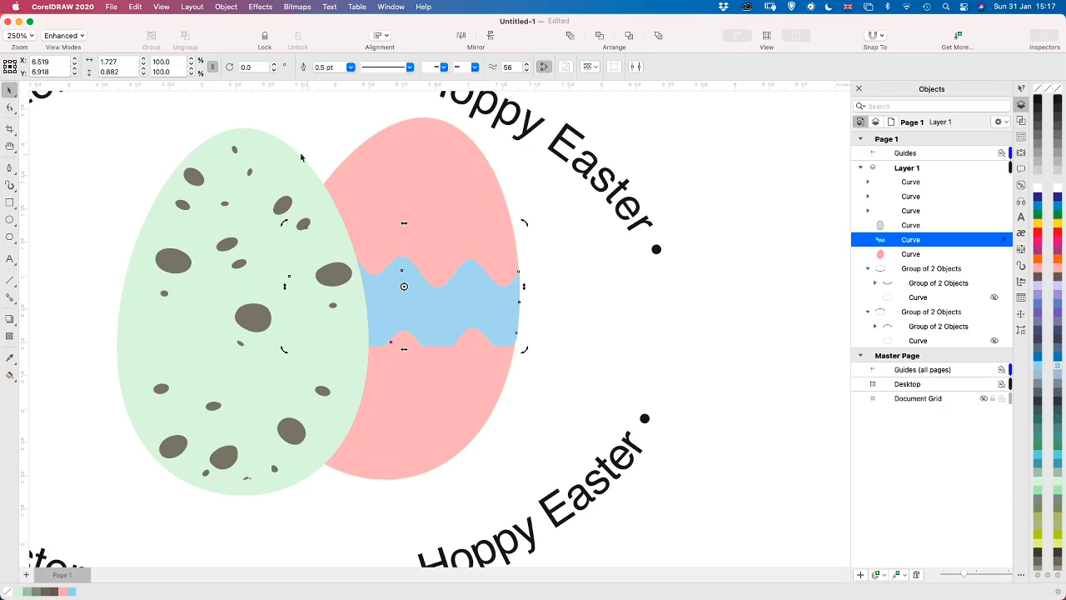
Convert the rippled band to a 300 dpi CMYK bitmap with anti-aliasing and a transparent background
click(10, 108)
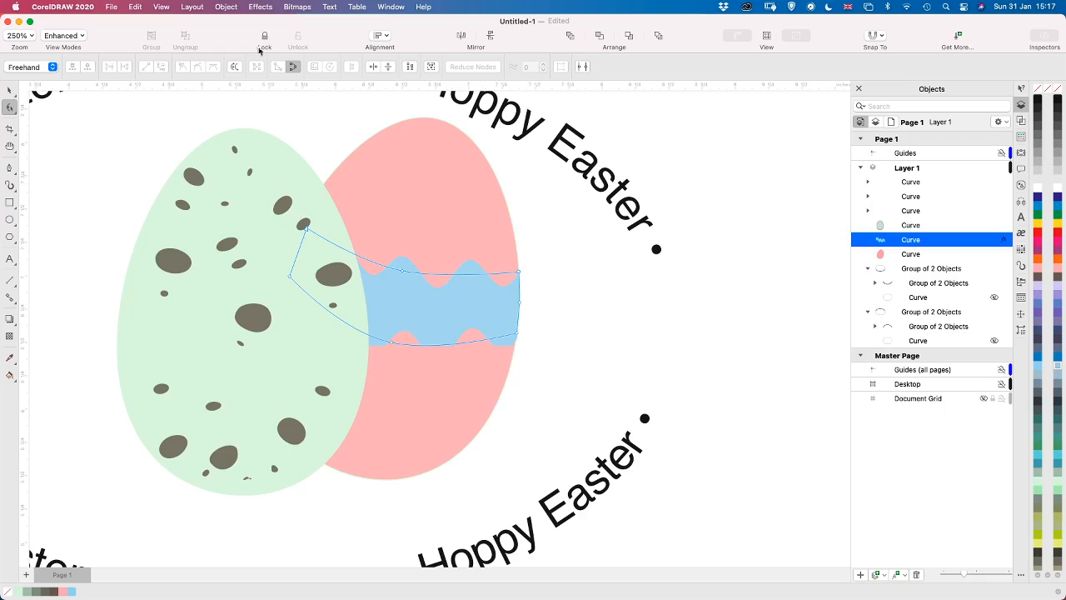
click(225, 7)
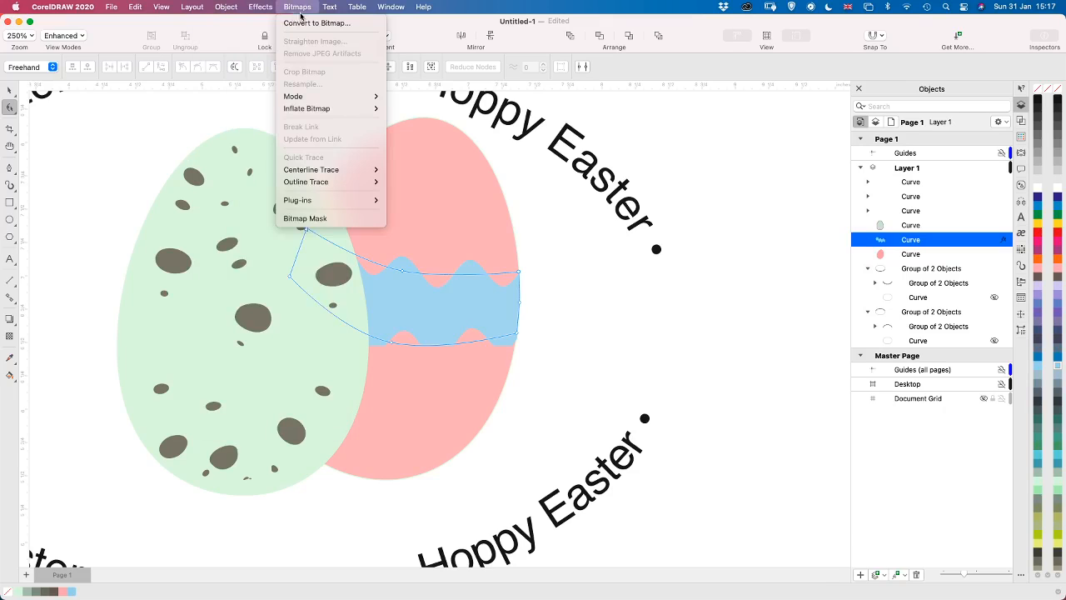
mouse_move(330, 11)
mouse_move(266, 8)
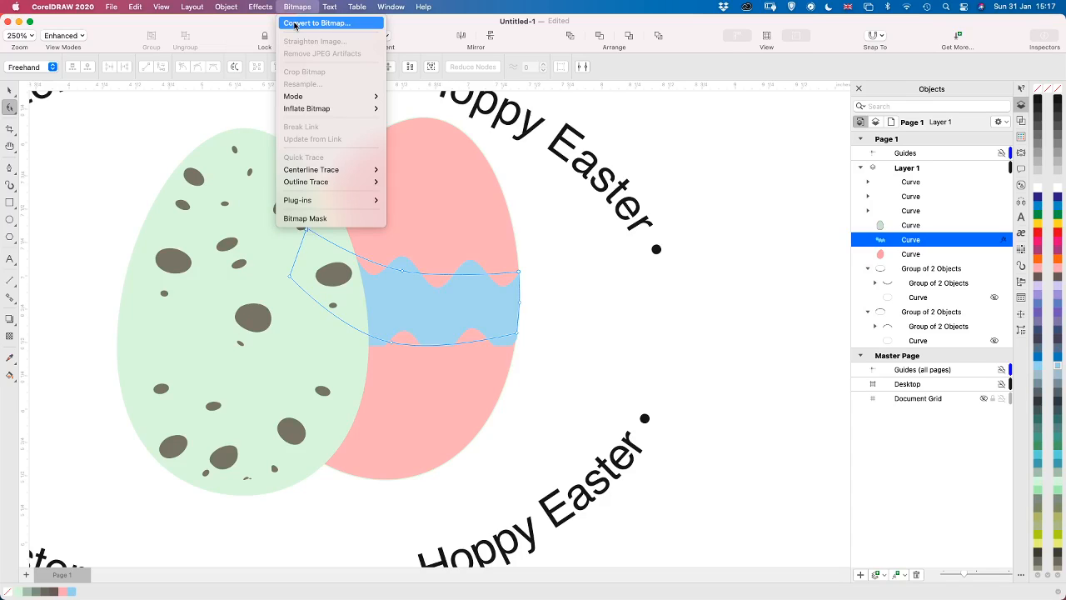
click(294, 25)
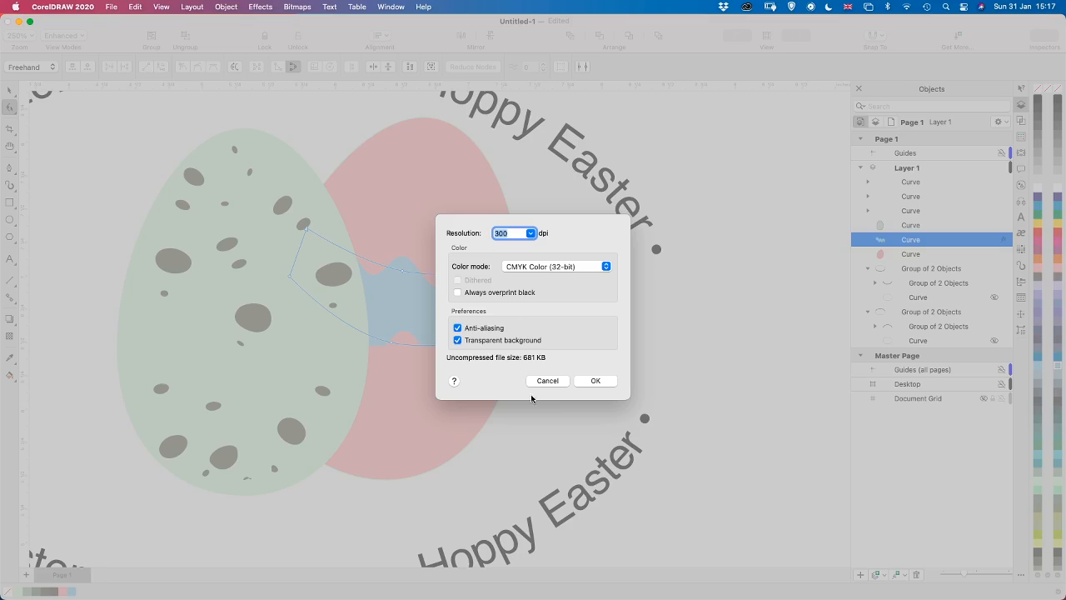
click(593, 382)
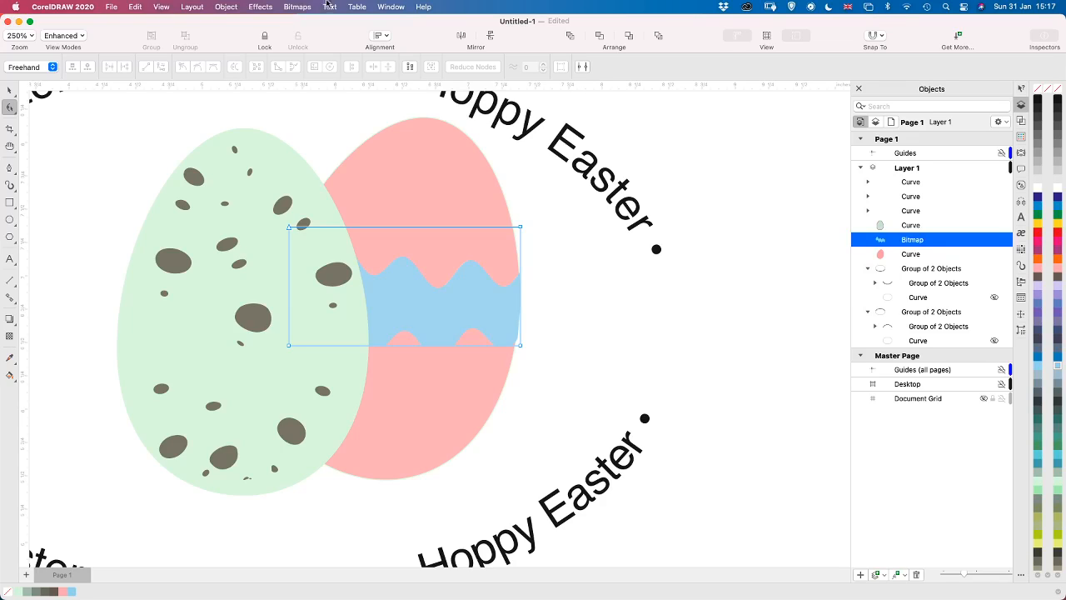
Quick Trace the band bitmap and move the traced curve beneath the spotted egg, directly above the bitmap in the stacking order
click(295, 7)
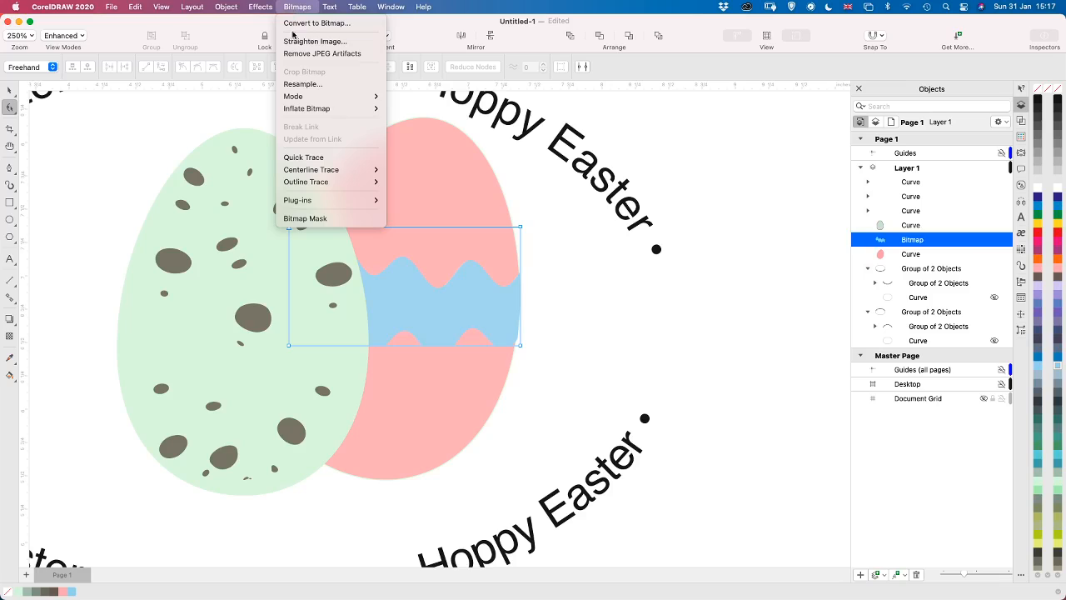
click(314, 157)
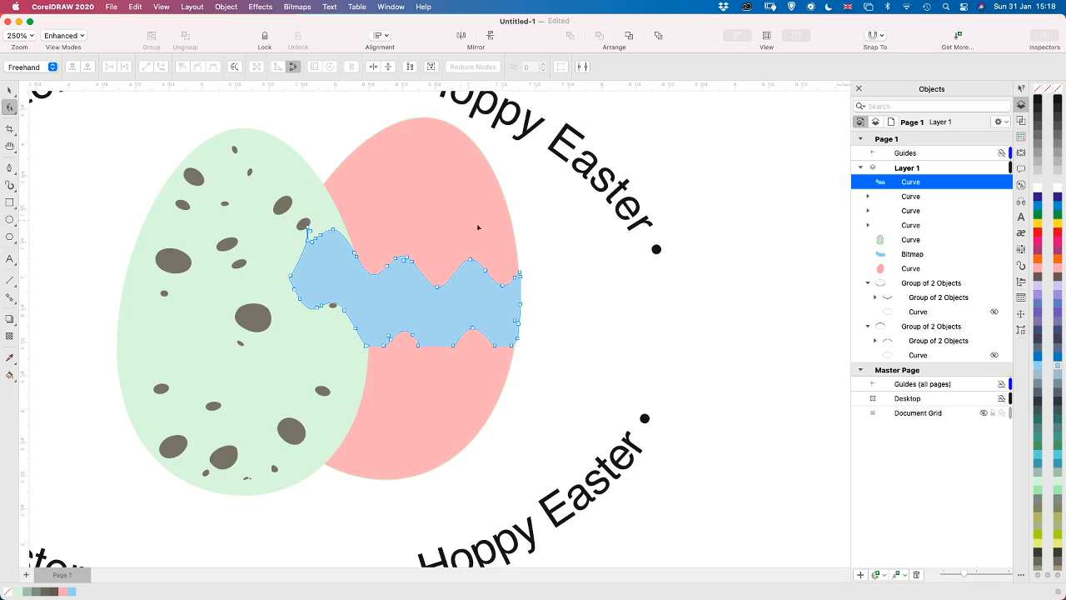
click(914, 255)
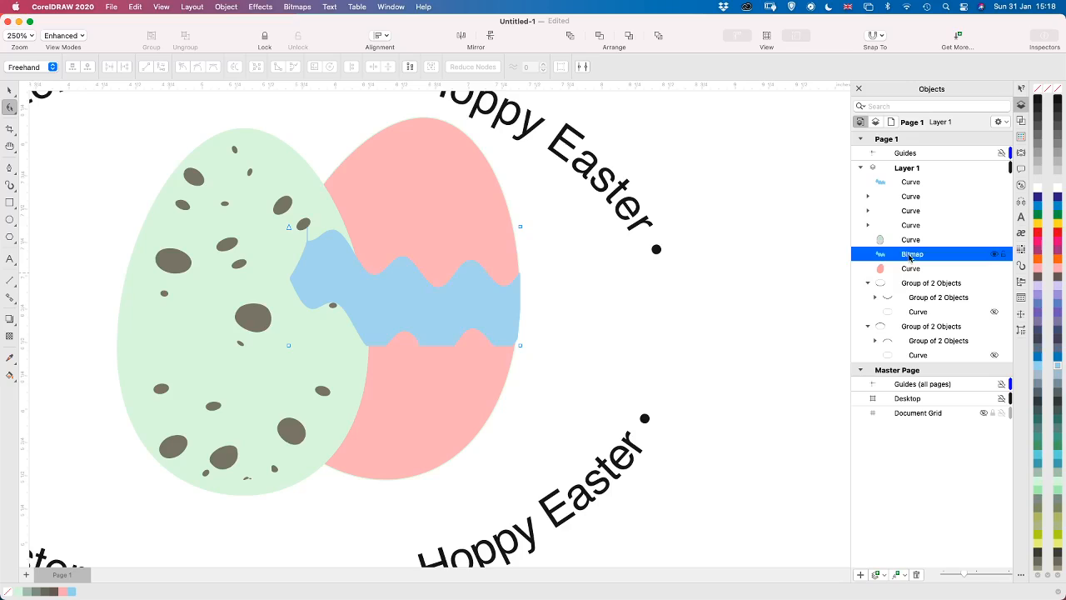
click(918, 185)
drag(916, 186, 906, 254)
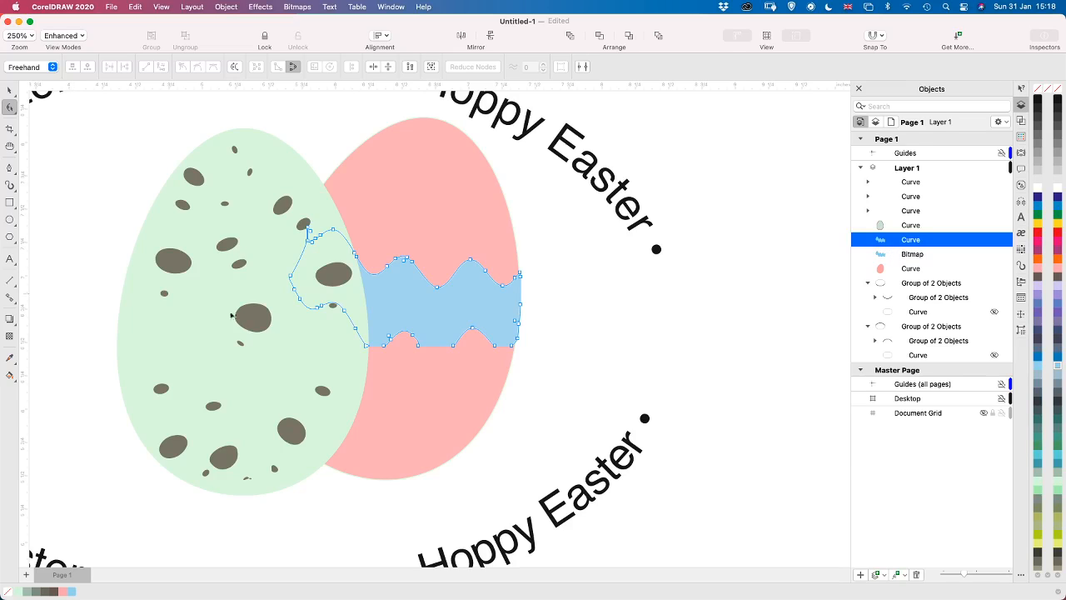
Remove the stepped corner beside the first bump on the traced band's lower edge and smooth the nodes around the flat section
click(382, 353)
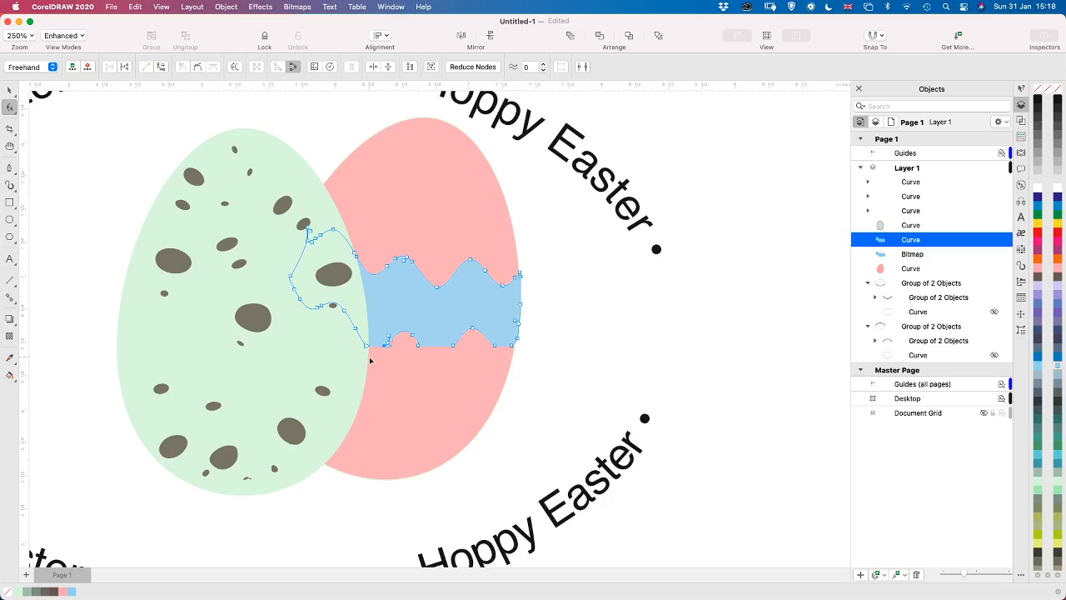
scroll(371, 360, up, 5)
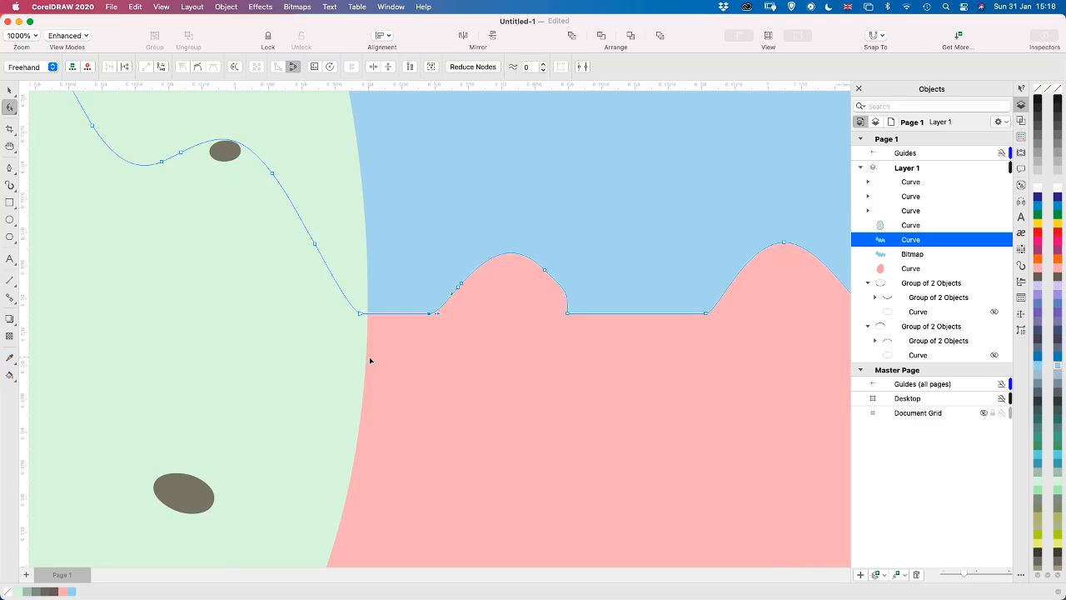
click(600, 321)
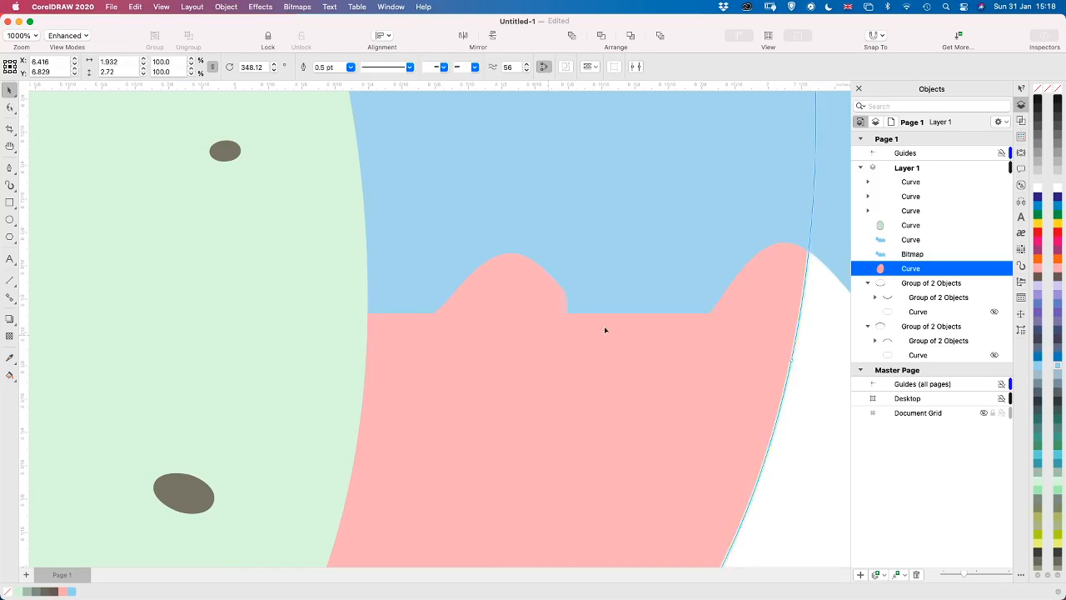
key(space)
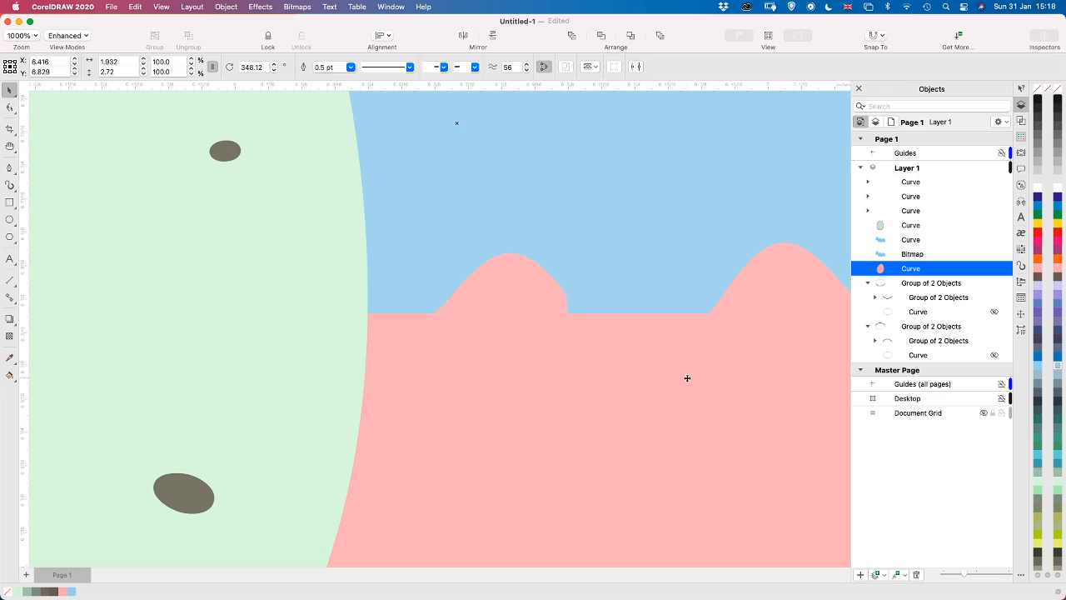
key(h)
drag(695, 343, 433, 357)
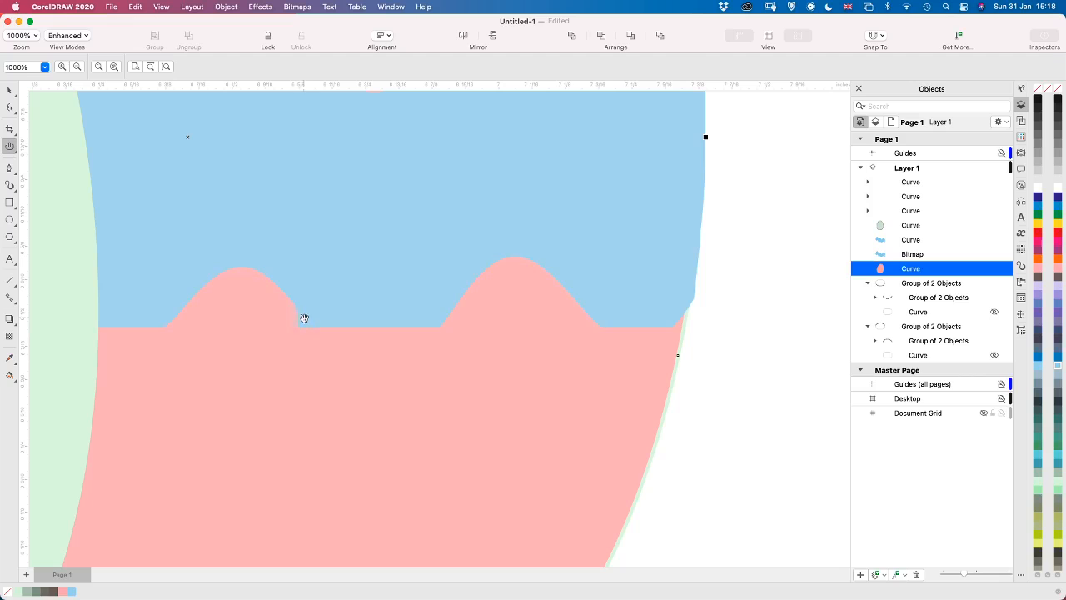
key(F10)
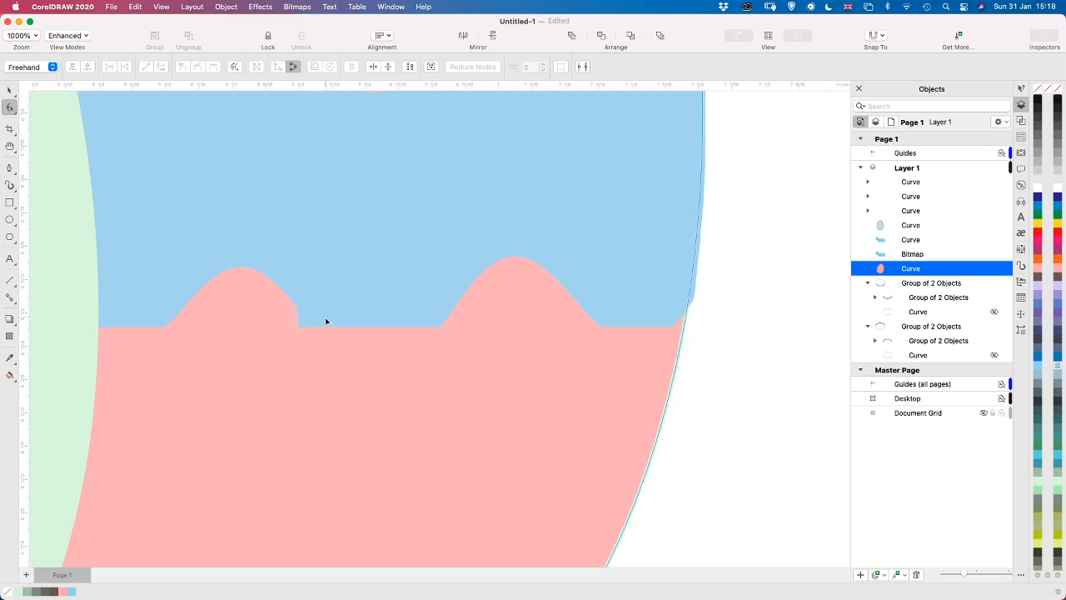
click(324, 319)
click(299, 328)
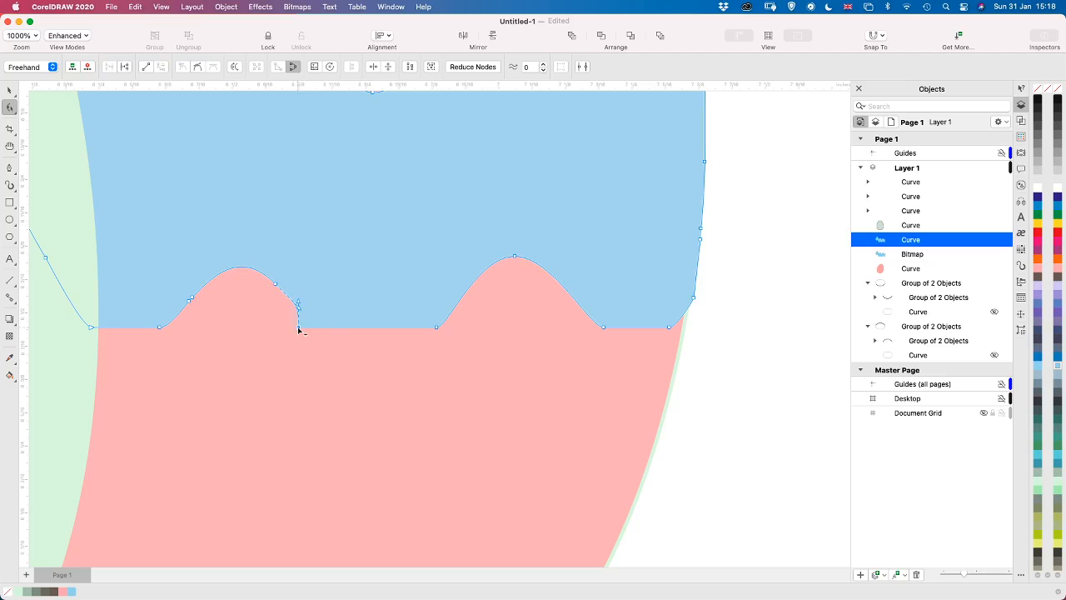
mouse_move(300, 329)
mouse_down()
mouse_move(309, 331)
mouse_move(301, 315)
mouse_up()
click(200, 70)
click(436, 327)
click(198, 70)
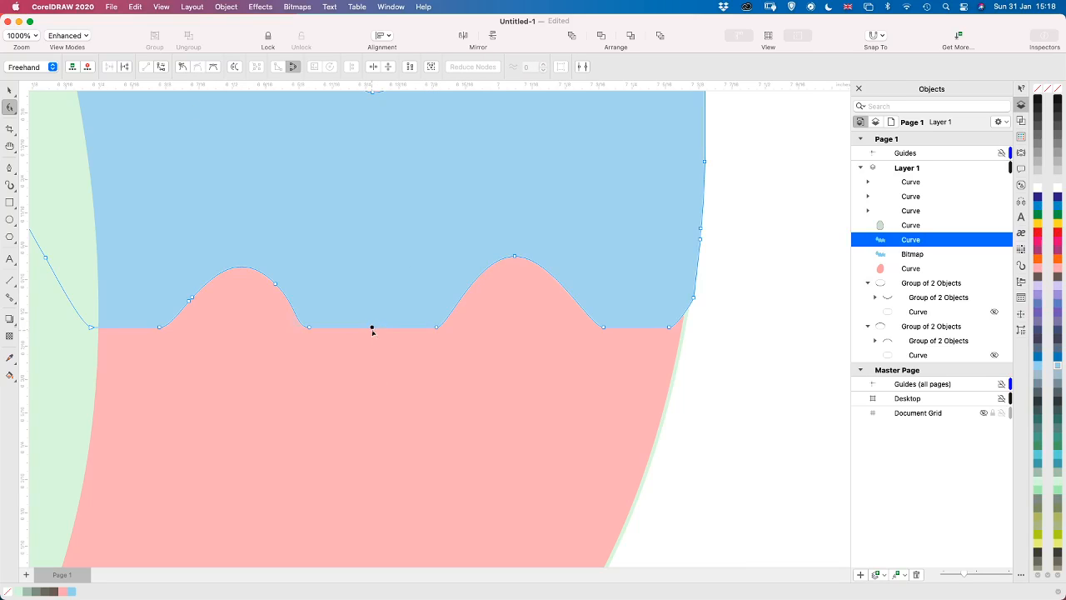
Try to curve the flat segment between the two lower-edge bumps by pulling it down slightly and back up
drag(374, 329, 374, 333)
click(372, 334)
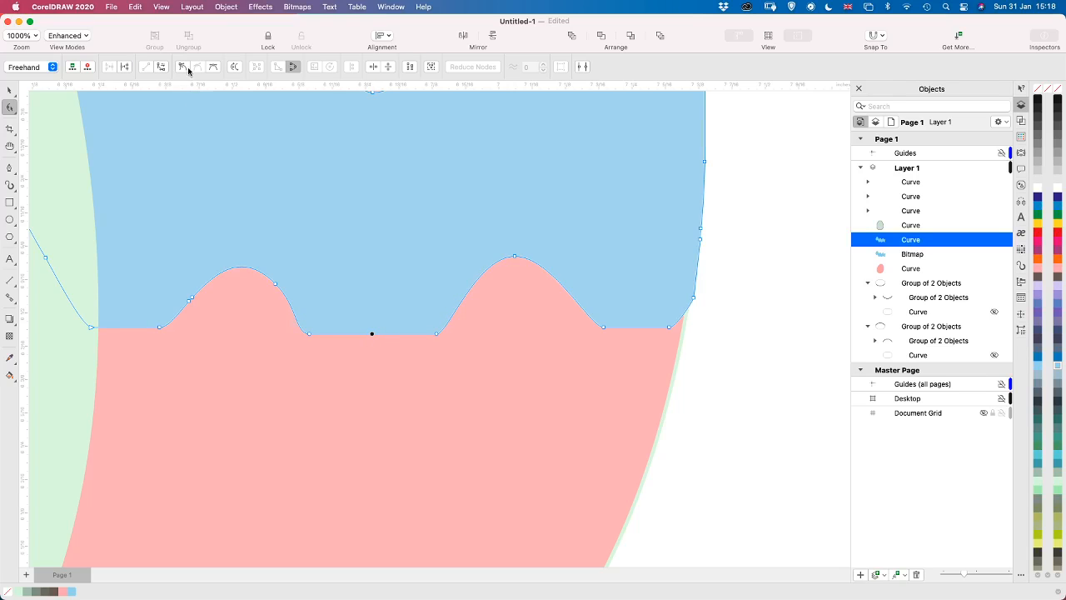
click(212, 68)
drag(373, 335, 376, 327)
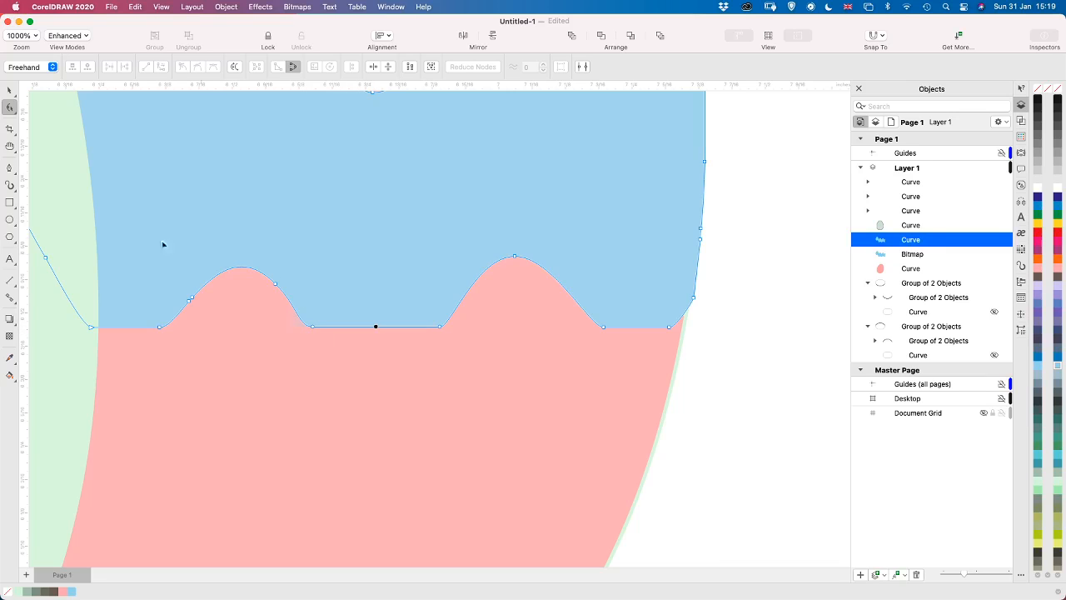
Using the Smear tool with a 0.23-inch nib, pull the three flat sections of the band's lower edge down into rounded waves
click(10, 107)
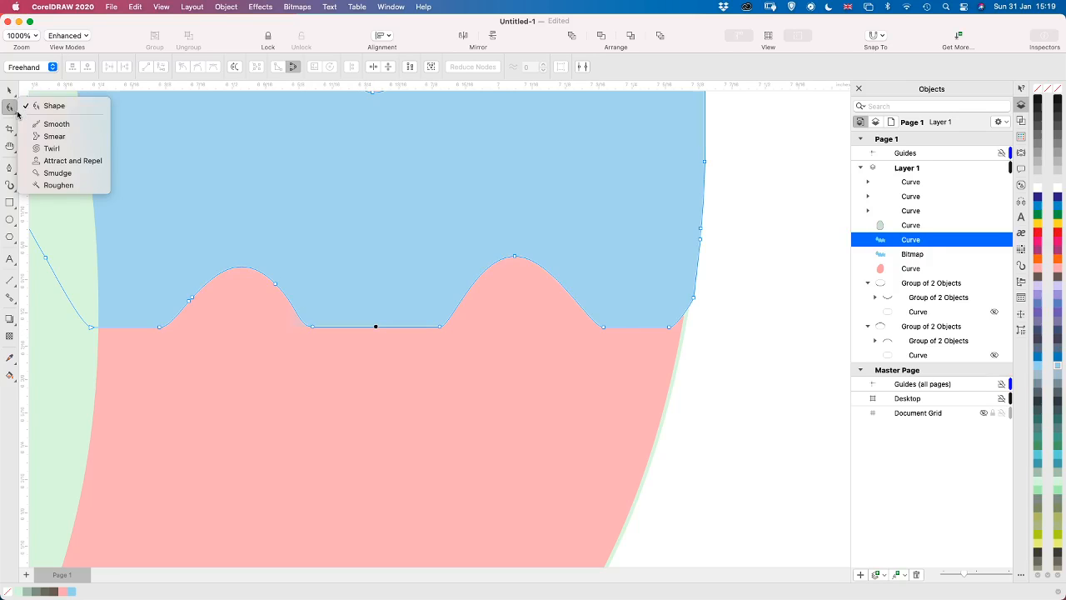
click(55, 136)
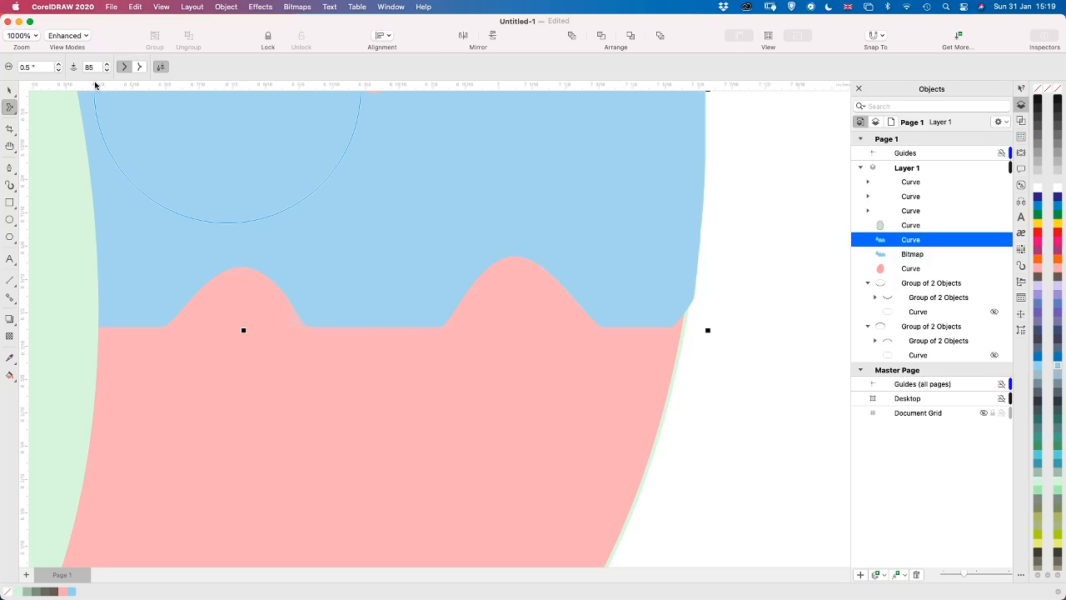
click(58, 71)
click(59, 71)
click(58, 71)
click(59, 71)
click(59, 70)
mouse_move(375, 277)
mouse_down()
mouse_move(374, 312)
mouse_move(342, 286)
mouse_move(351, 335)
mouse_up()
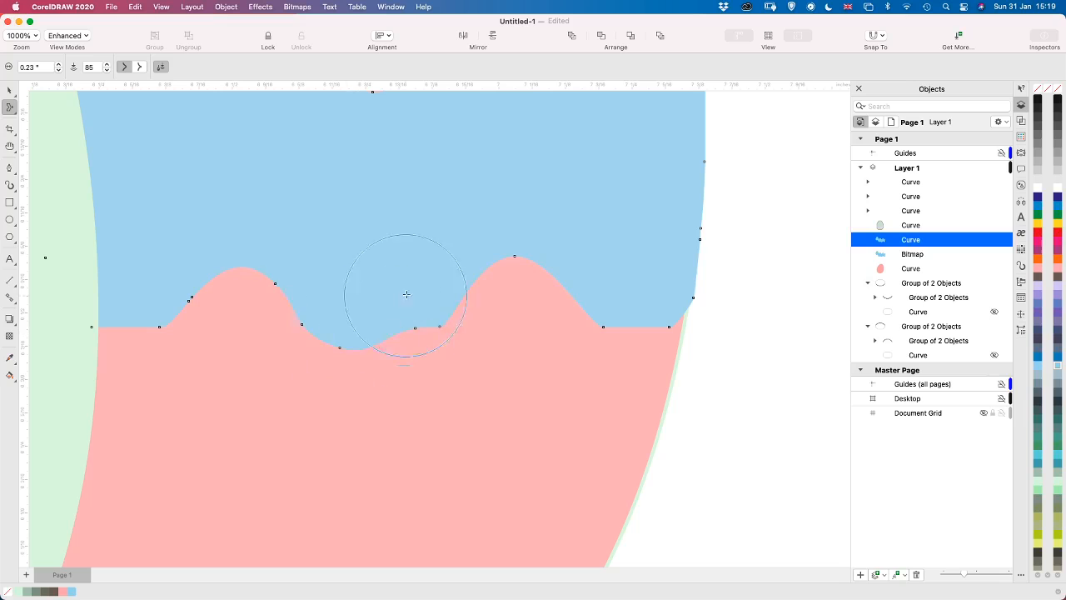
mouse_move(408, 293)
mouse_down()
mouse_move(399, 318)
mouse_move(381, 317)
mouse_move(388, 333)
mouse_up()
mouse_move(378, 277)
mouse_down()
mouse_move(371, 334)
mouse_move(384, 315)
mouse_move(384, 331)
mouse_move(340, 325)
mouse_up()
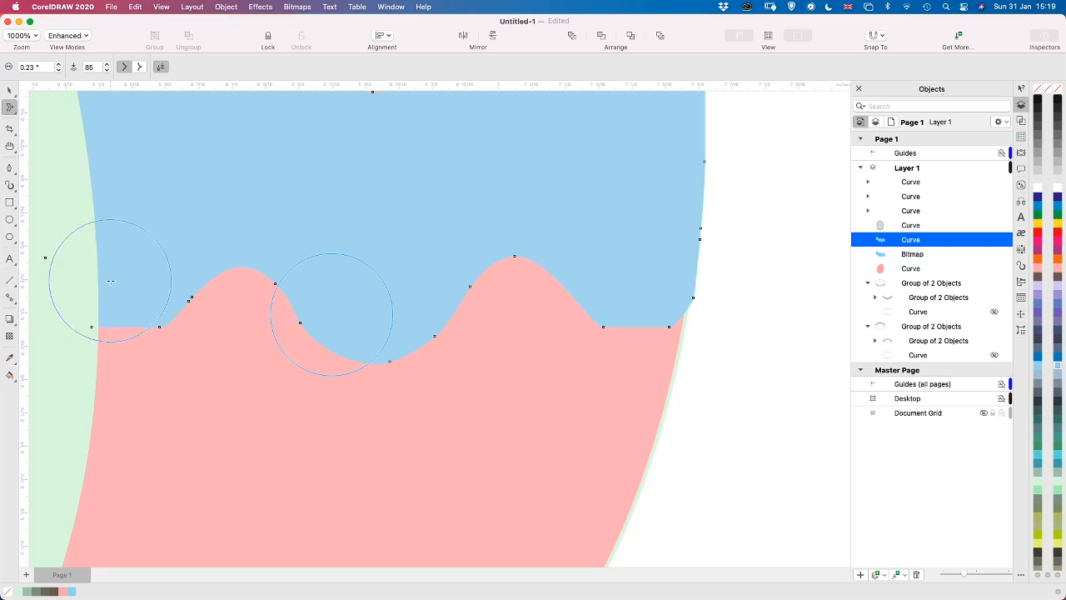
mouse_move(112, 282)
mouse_down()
mouse_move(99, 325)
mouse_move(123, 281)
mouse_move(103, 325)
mouse_move(107, 345)
mouse_up()
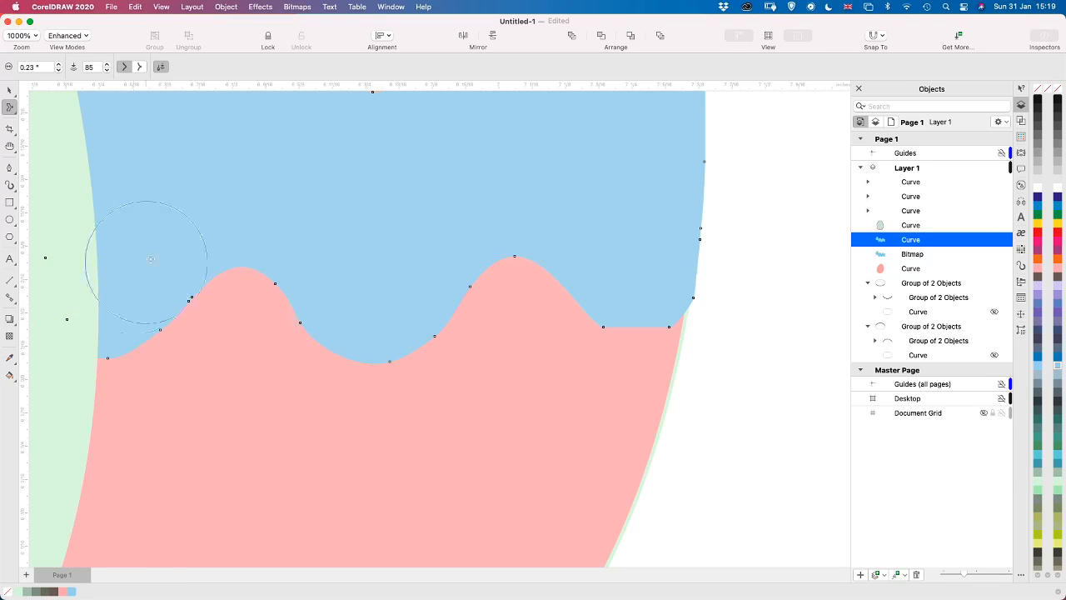
drag(631, 268, 631, 355)
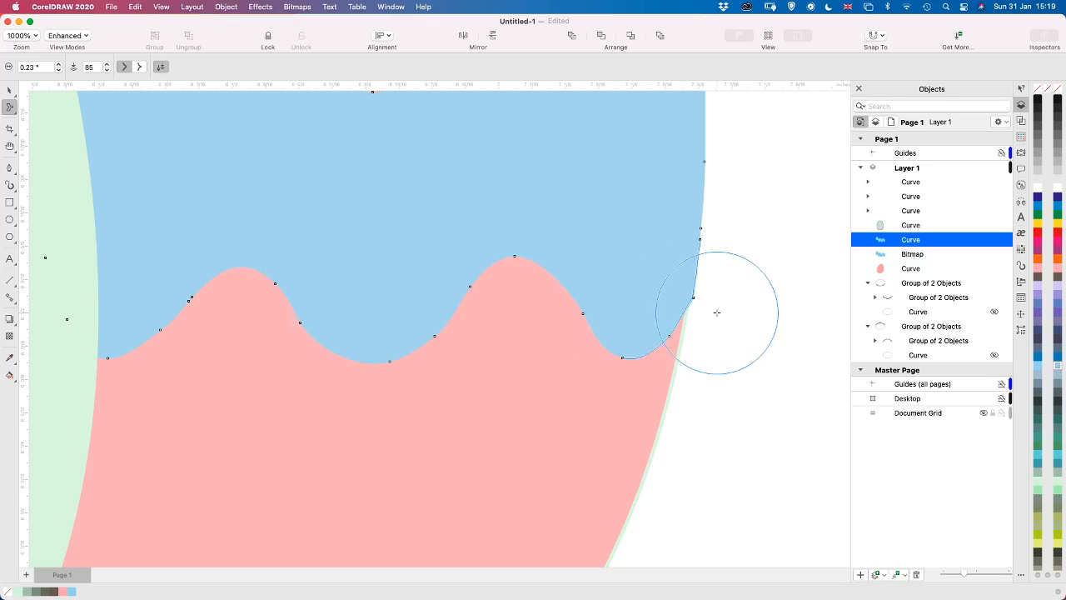
Smear the right end of the band's lower edge inward to follow the egg's outline, and delete the original band bitmap
drag(719, 311, 712, 309)
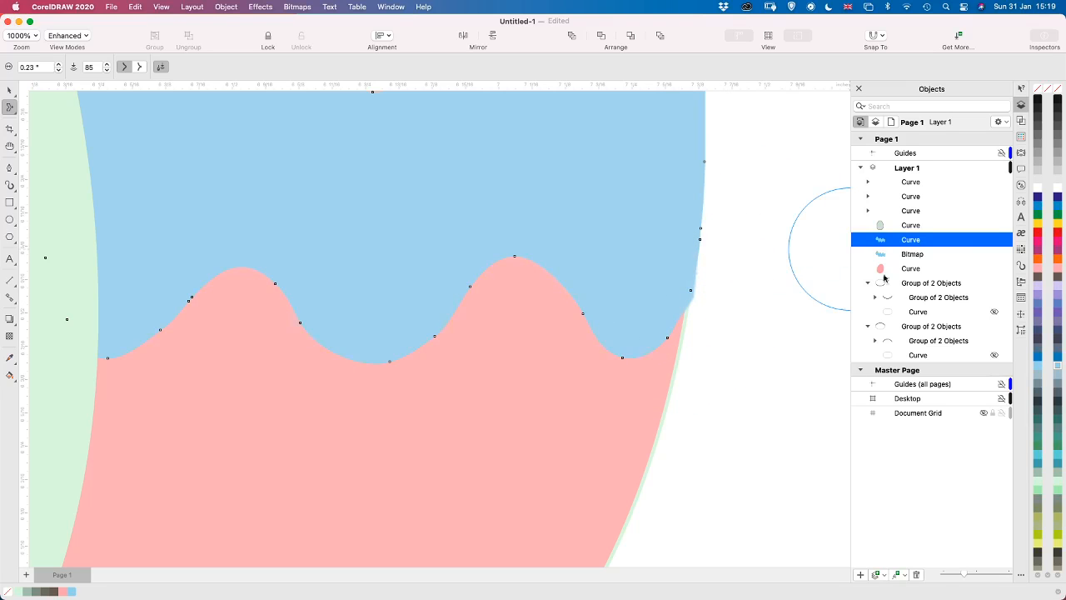
click(994, 258)
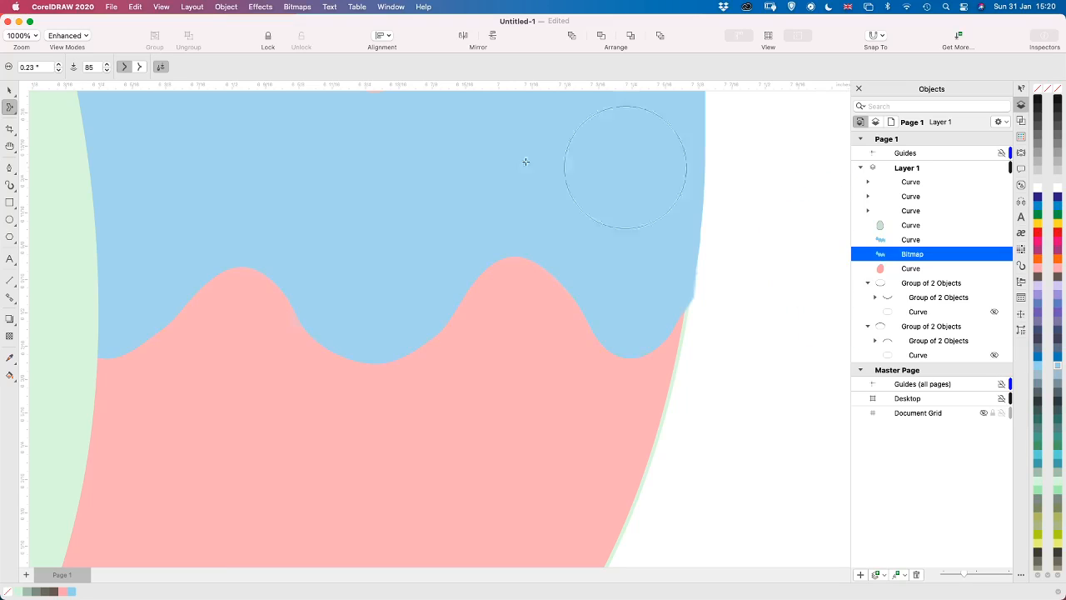
click(9, 89)
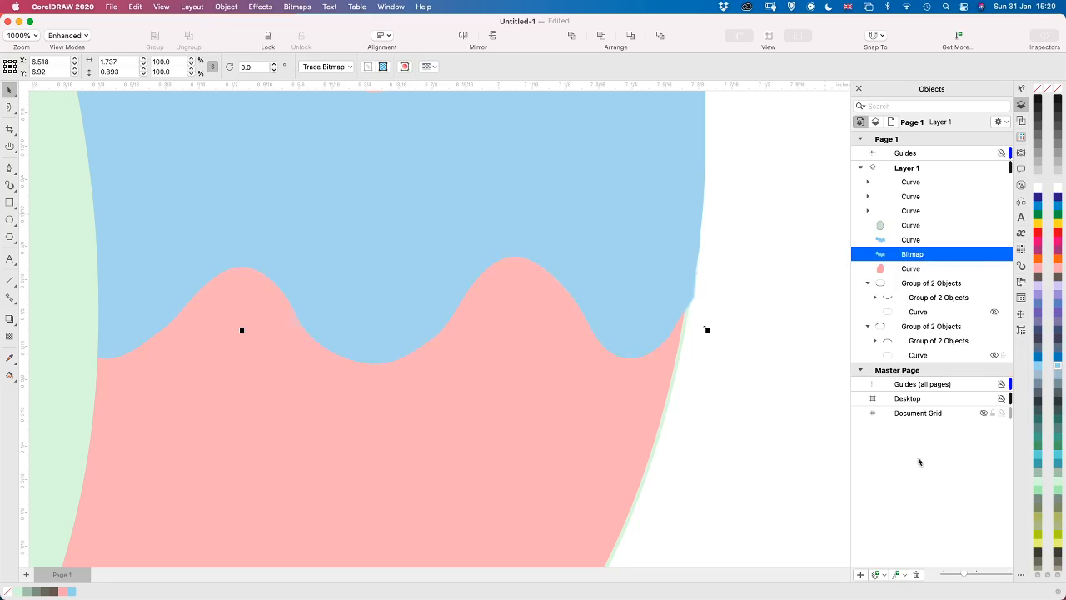
click(916, 575)
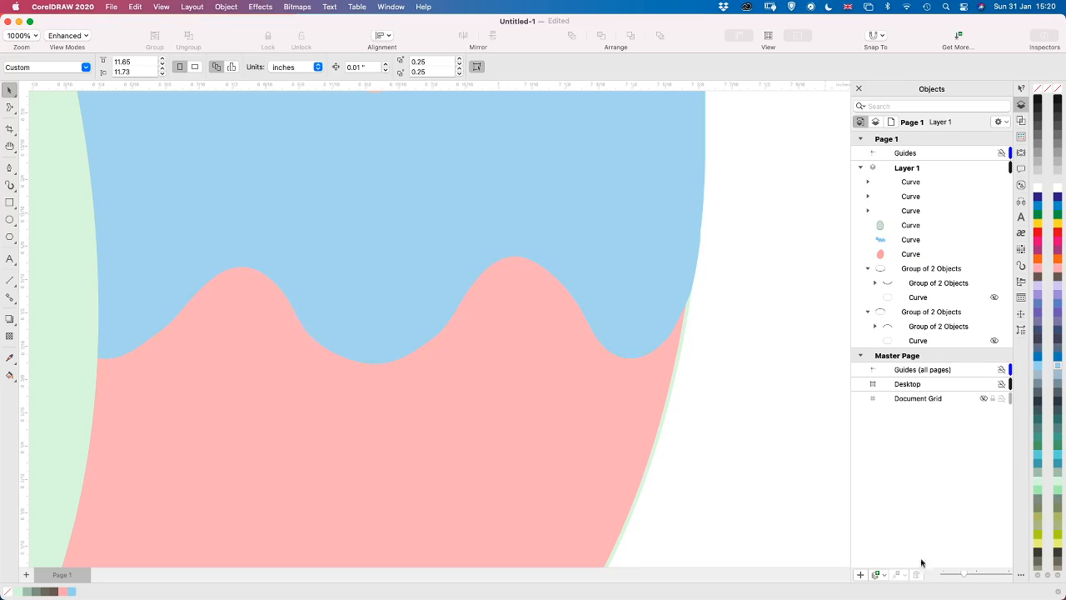
click(918, 242)
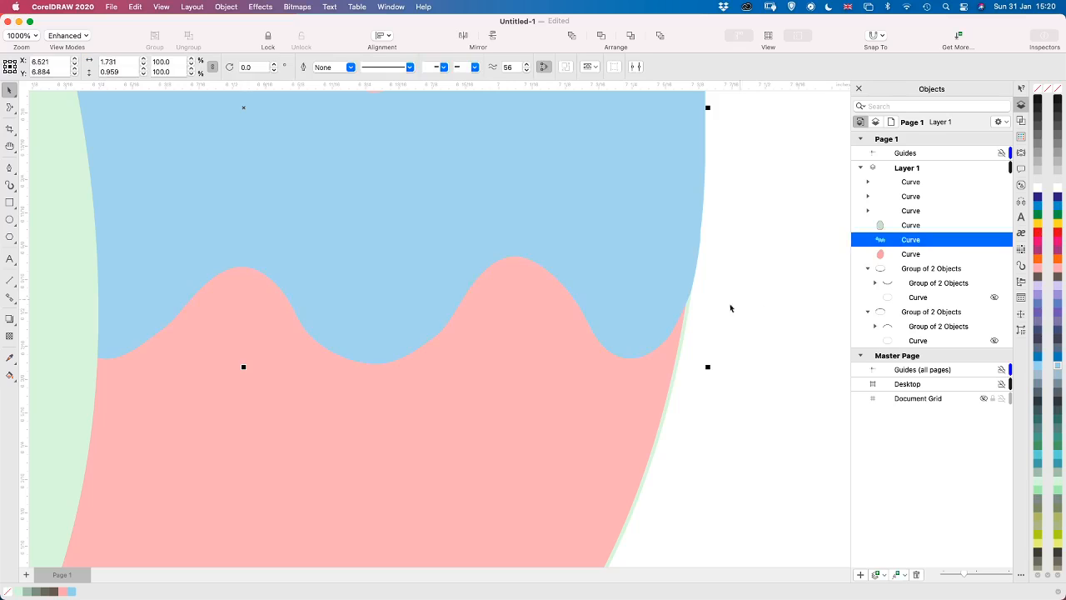
scroll(747, 303, down, 2)
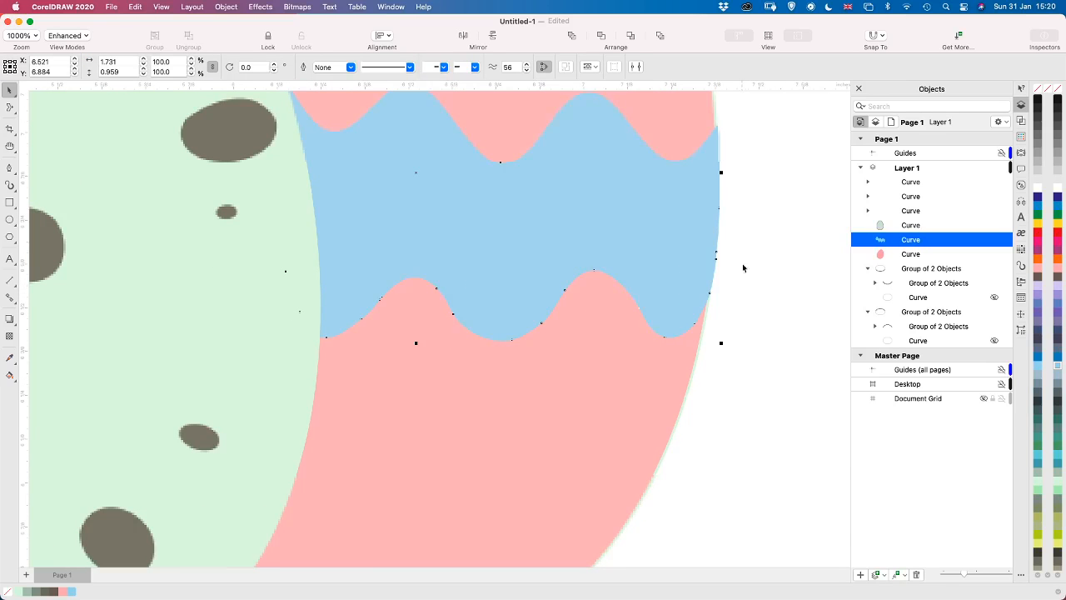
scroll(747, 131, down, 3)
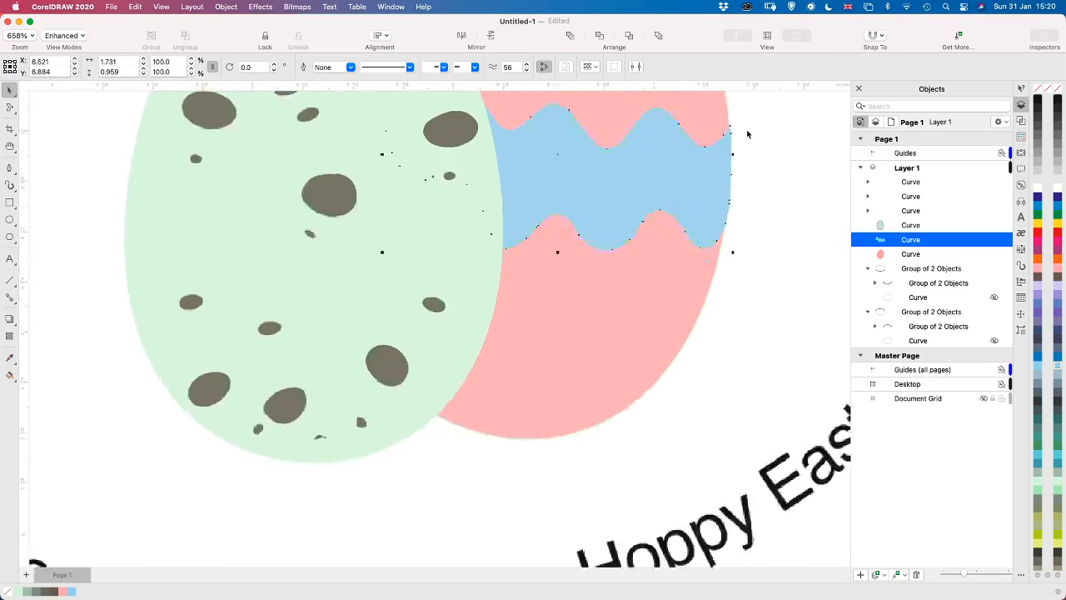
scroll(747, 133, down, 2)
click(766, 230)
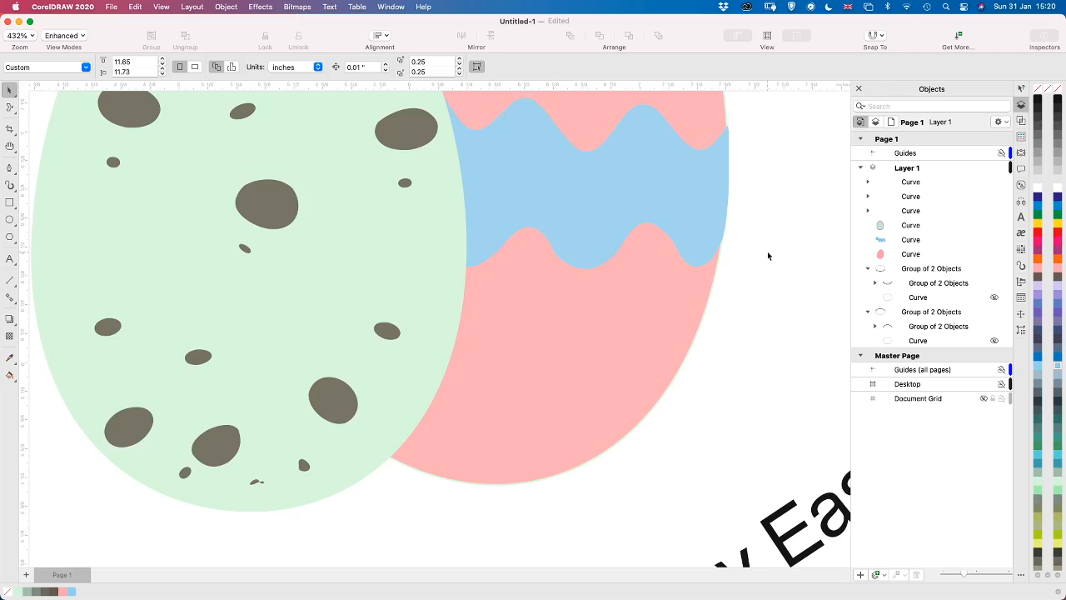
scroll(764, 247, down, 4)
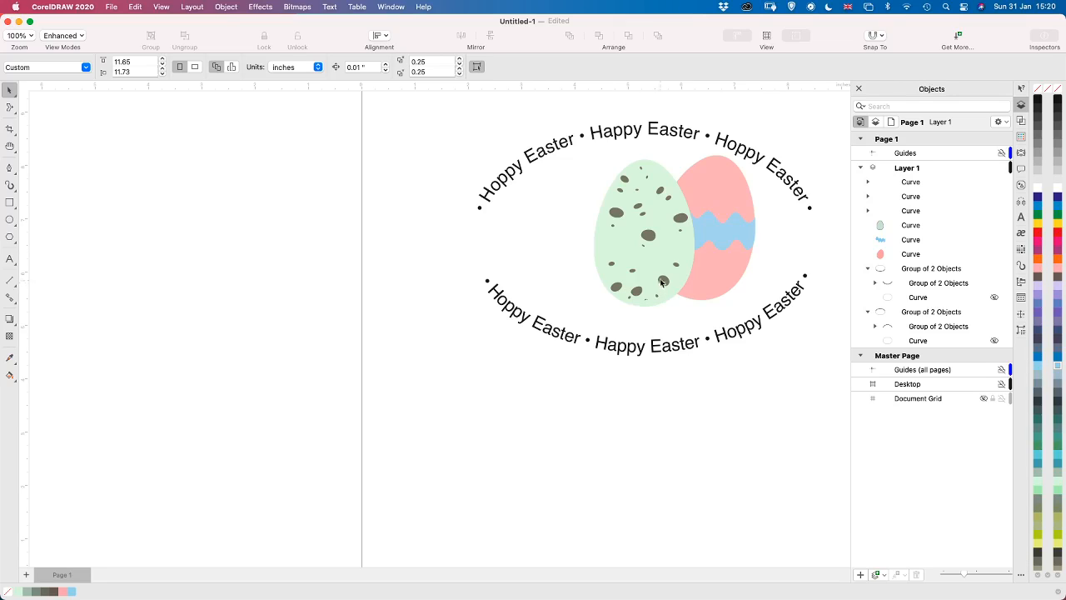
Duplicate the pink egg about 2.7 inches to the left, leaving the original with its band in place
click(702, 280)
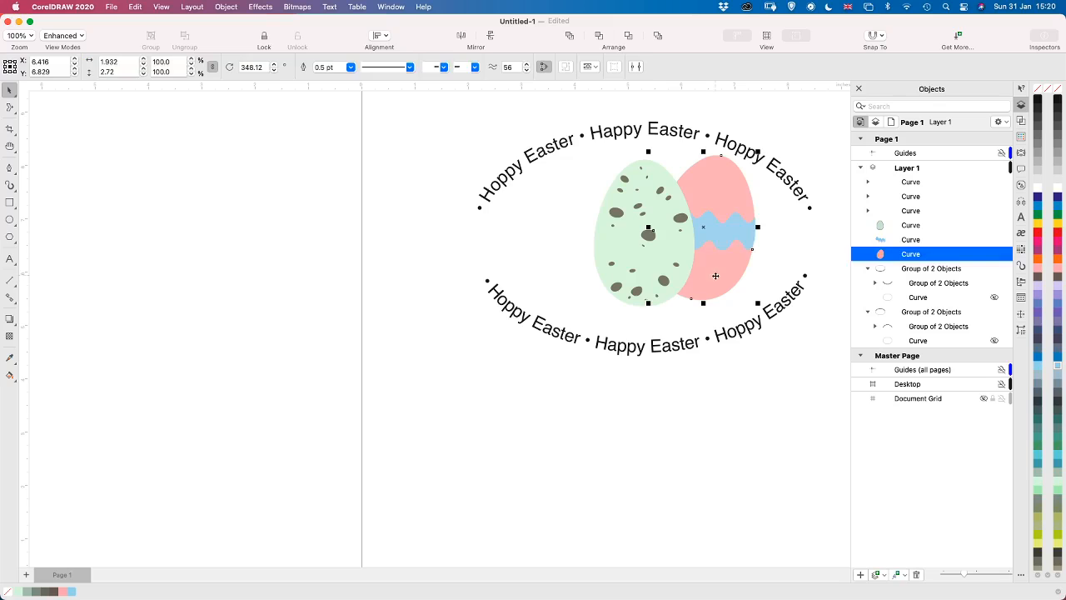
click(725, 275)
drag(725, 276, 568, 276)
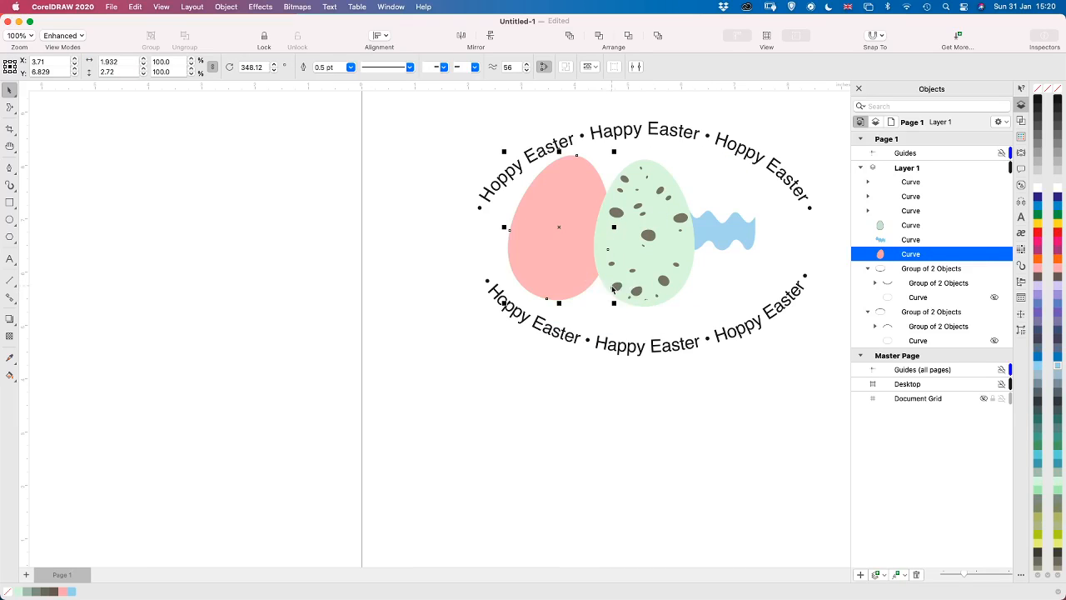
key(super+z)
drag(727, 274, 590, 278)
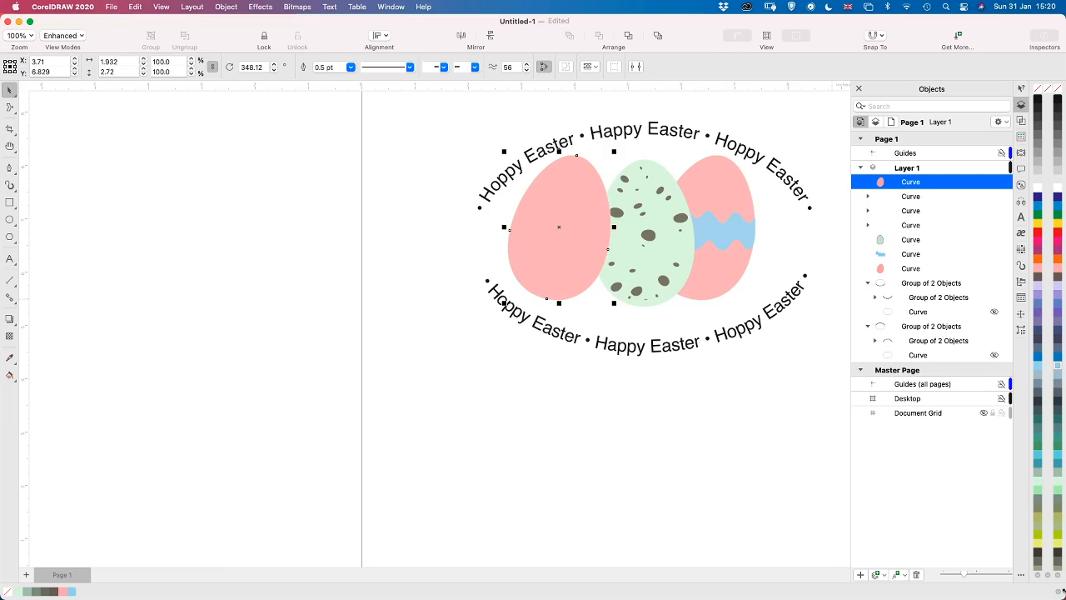
Fill the copied egg with pale yellow and move it directly beneath the spotted egg in the stacking order
click(1060, 576)
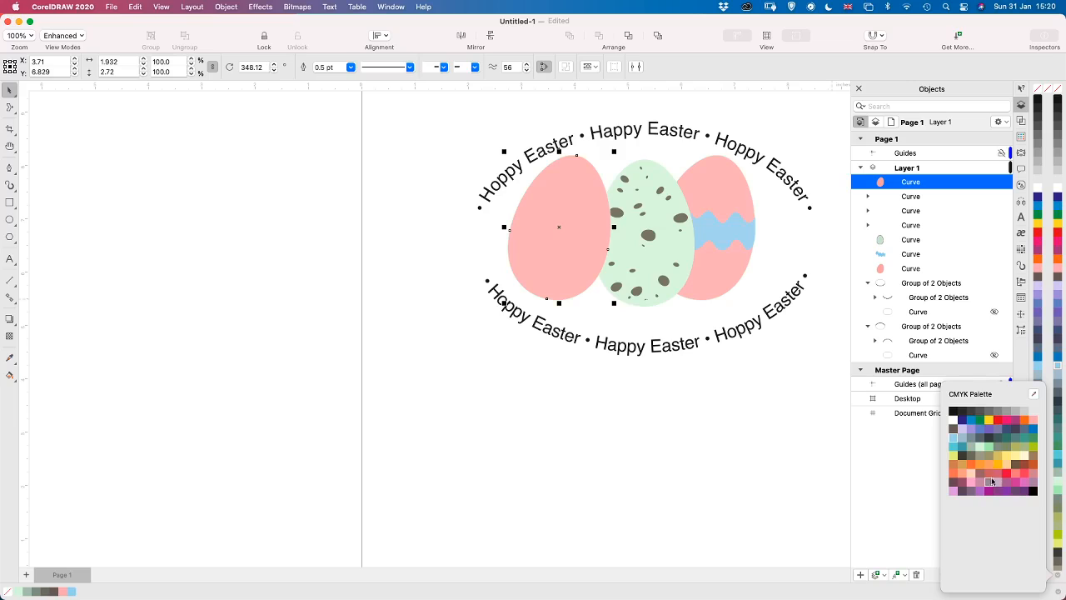
click(1025, 457)
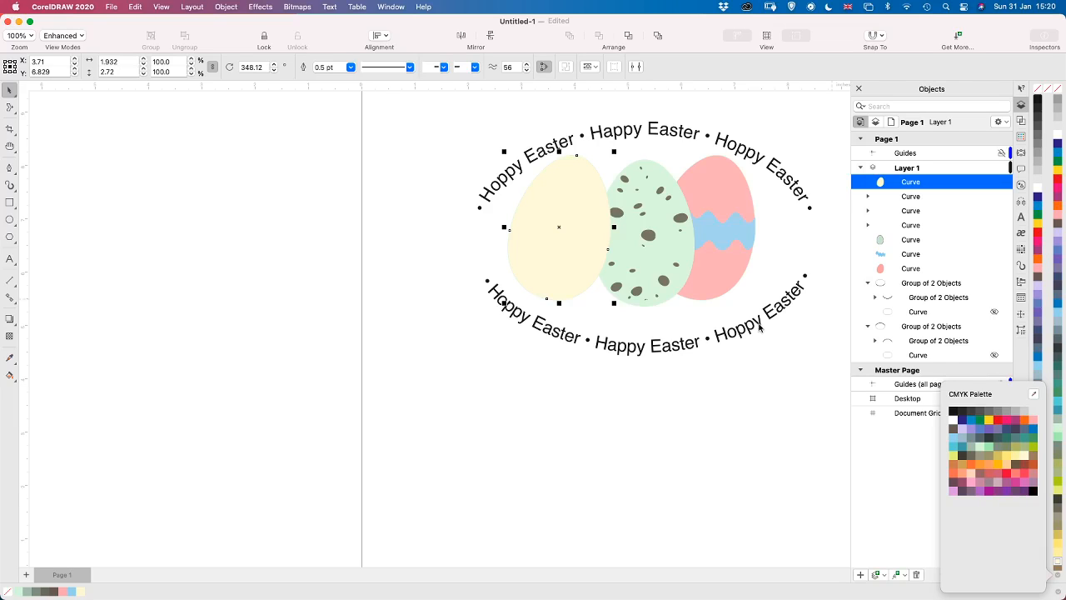
click(940, 188)
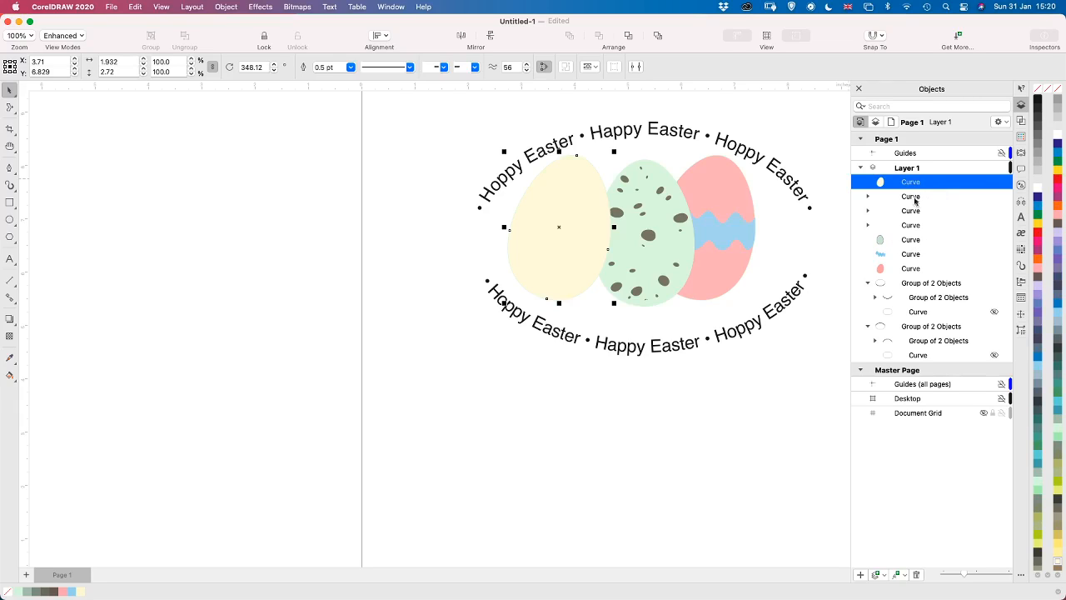
drag(915, 200, 901, 250)
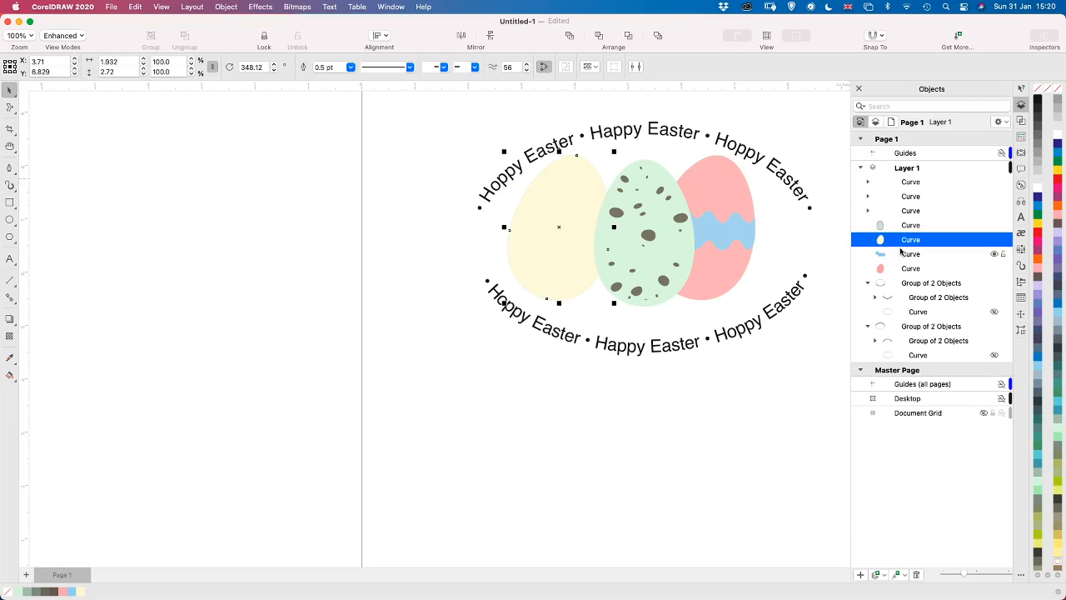
Rotate the yellow egg to about 9.6° and shift it further behind the spotted egg, centred at about X 4.07, Y 6.82 inches
click(537, 222)
drag(500, 151, 433, 150)
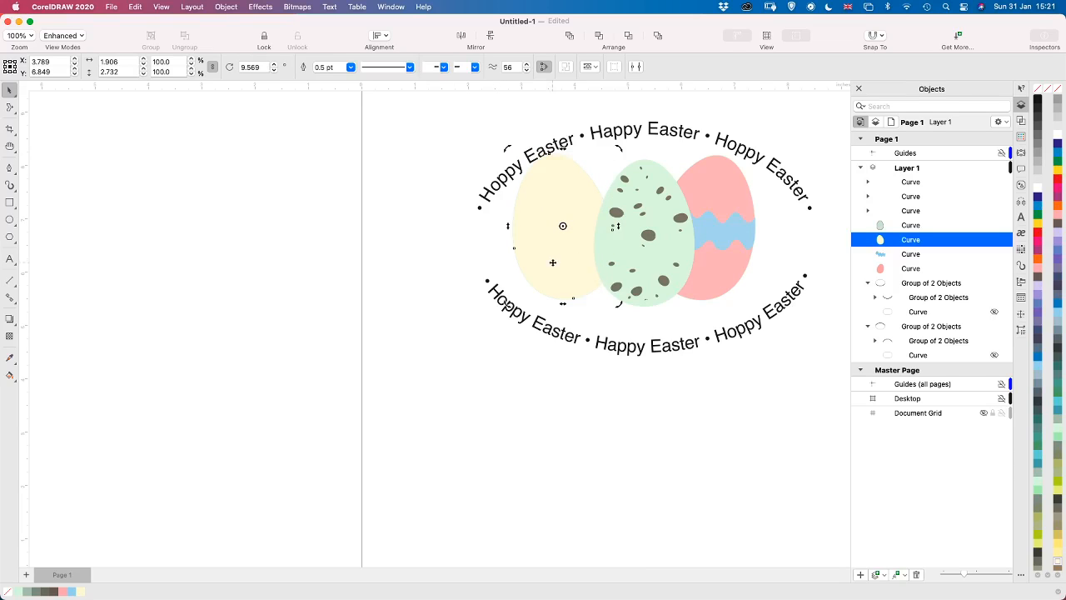
drag(552, 262, 571, 267)
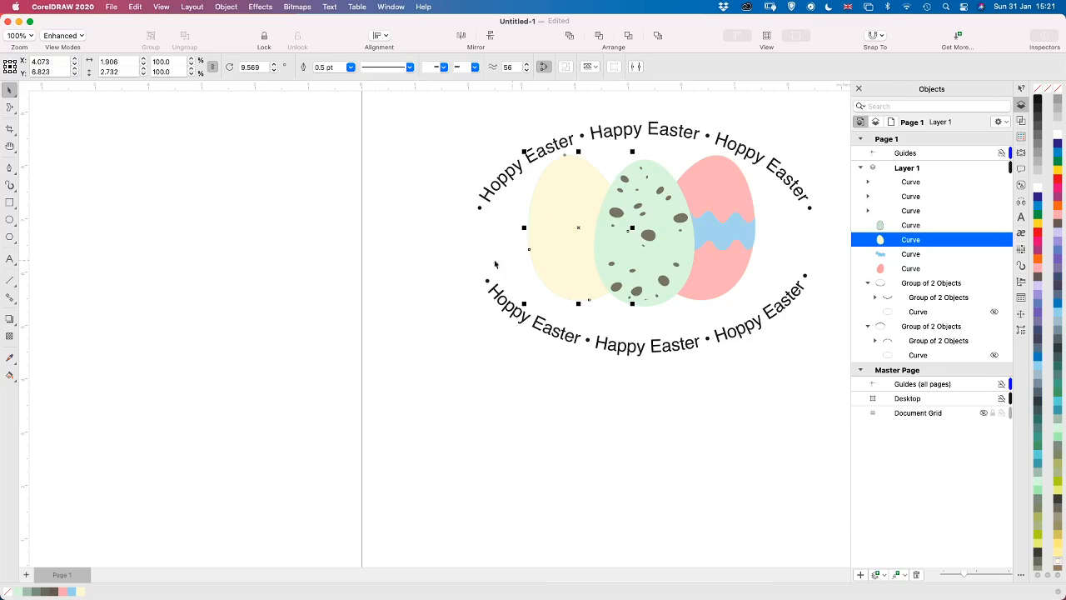
Apply a two-color pattern fill of large circular shapes to the yellow egg with the Interactive Fill tool
scroll(455, 247, up, 2)
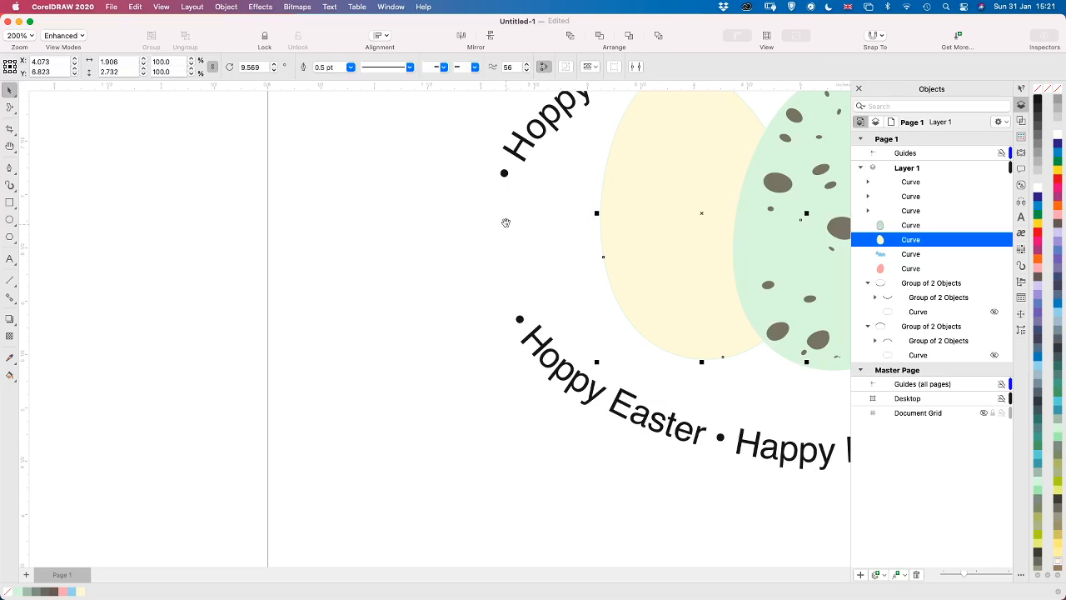
key(h)
drag(538, 217, 331, 285)
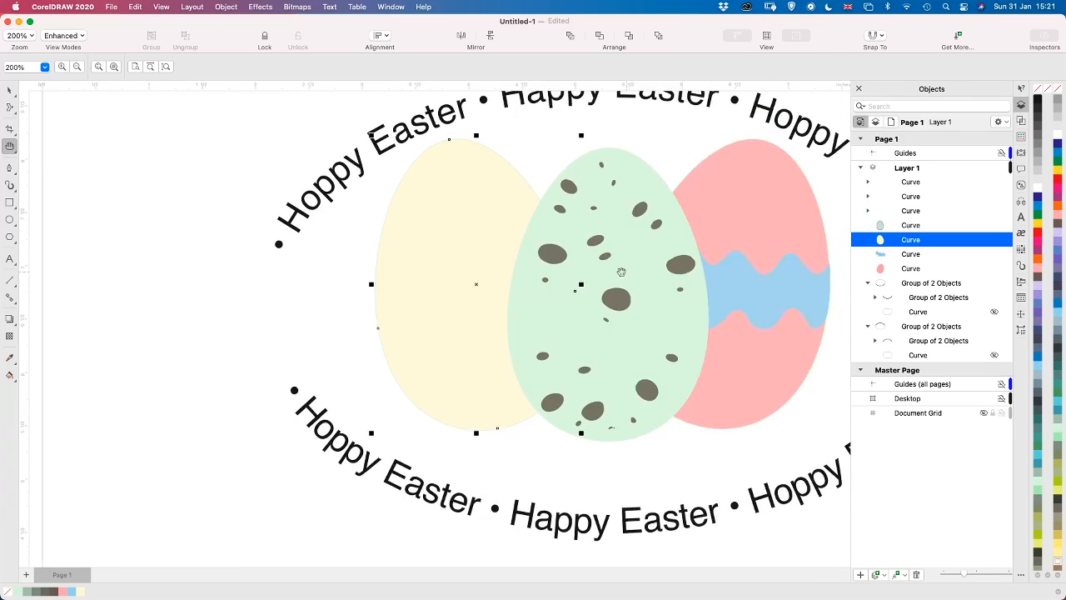
drag(627, 273, 468, 299)
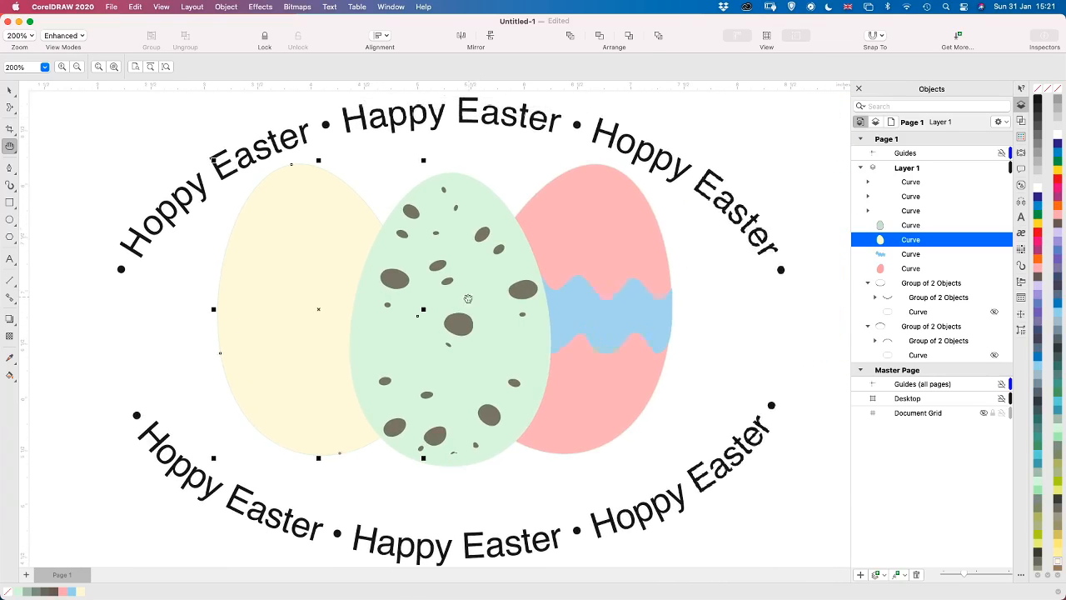
click(11, 92)
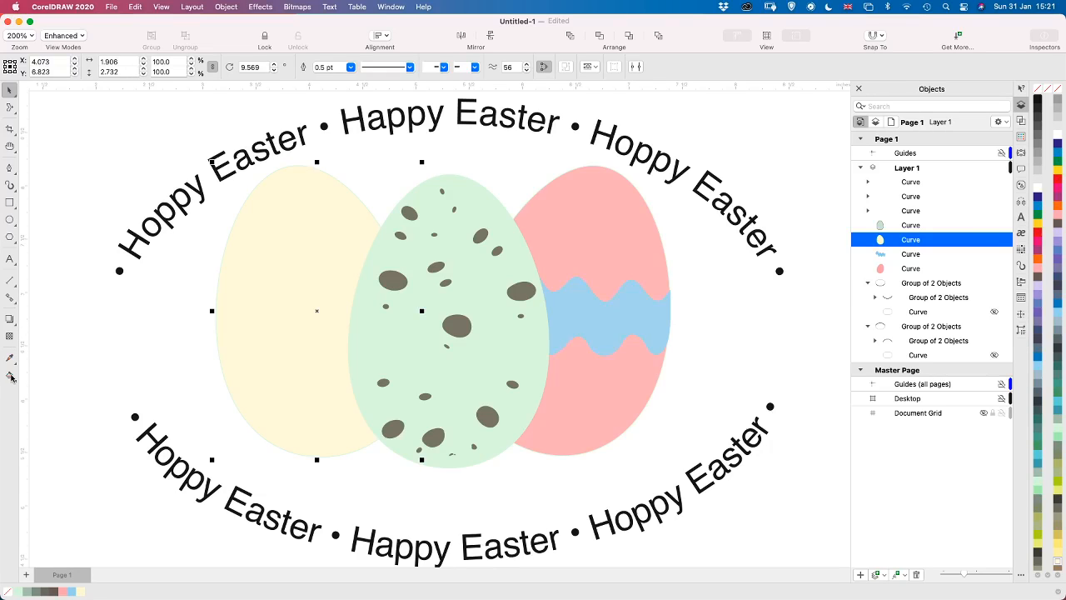
click(10, 376)
click(10, 377)
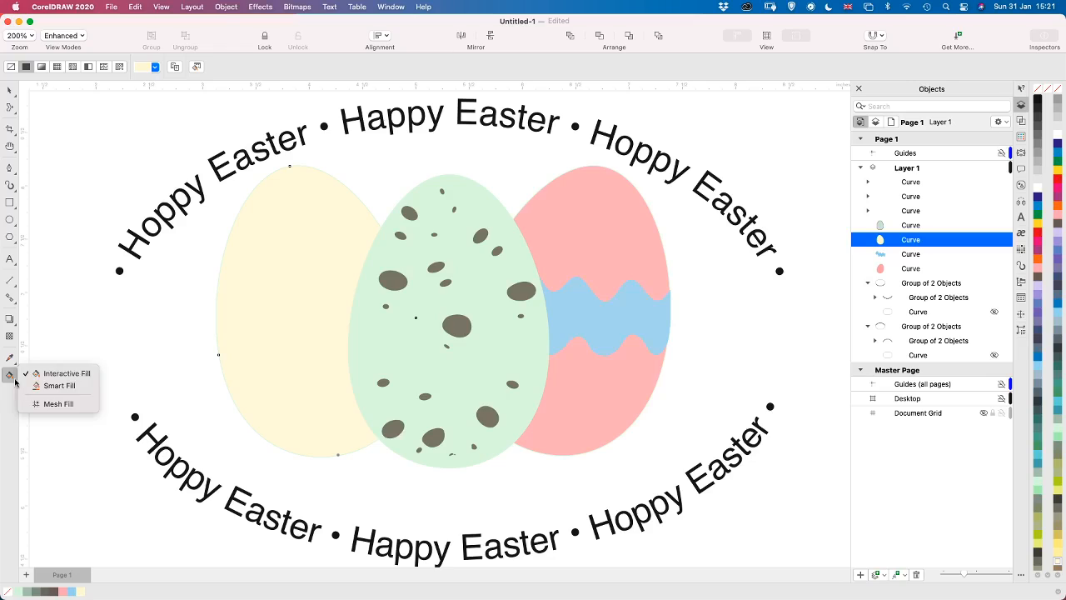
click(47, 376)
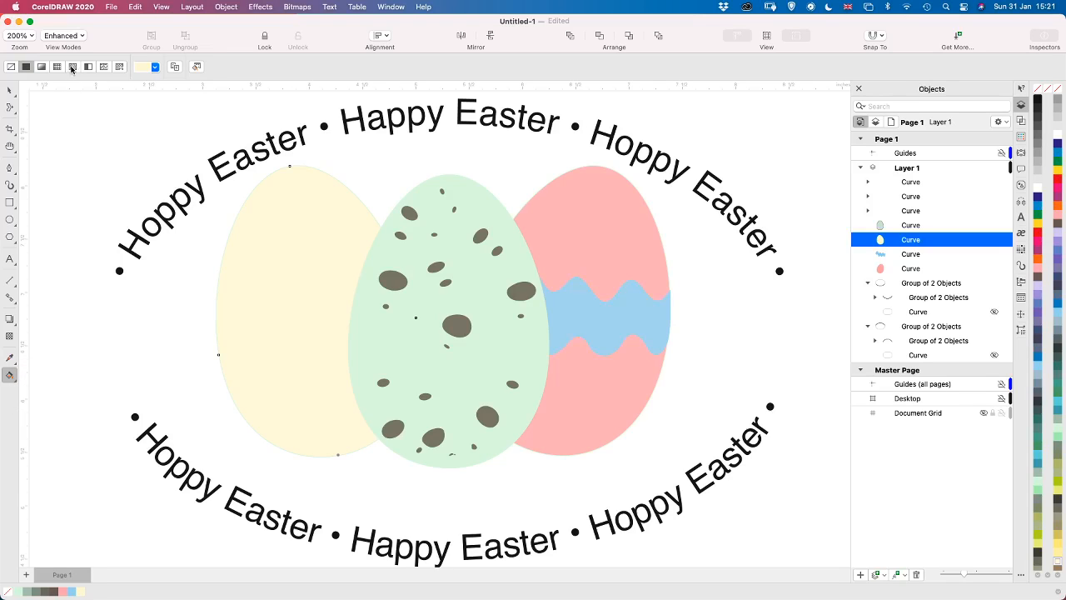
click(89, 67)
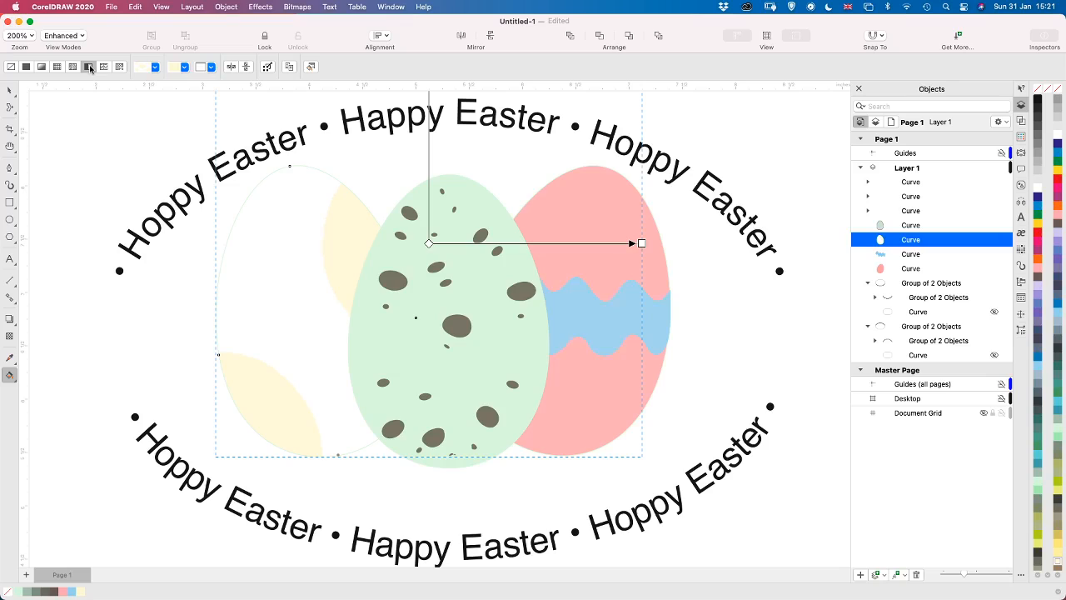
Change the pattern's white background color to a pale peach slightly deeper than the yellow shapes
click(212, 68)
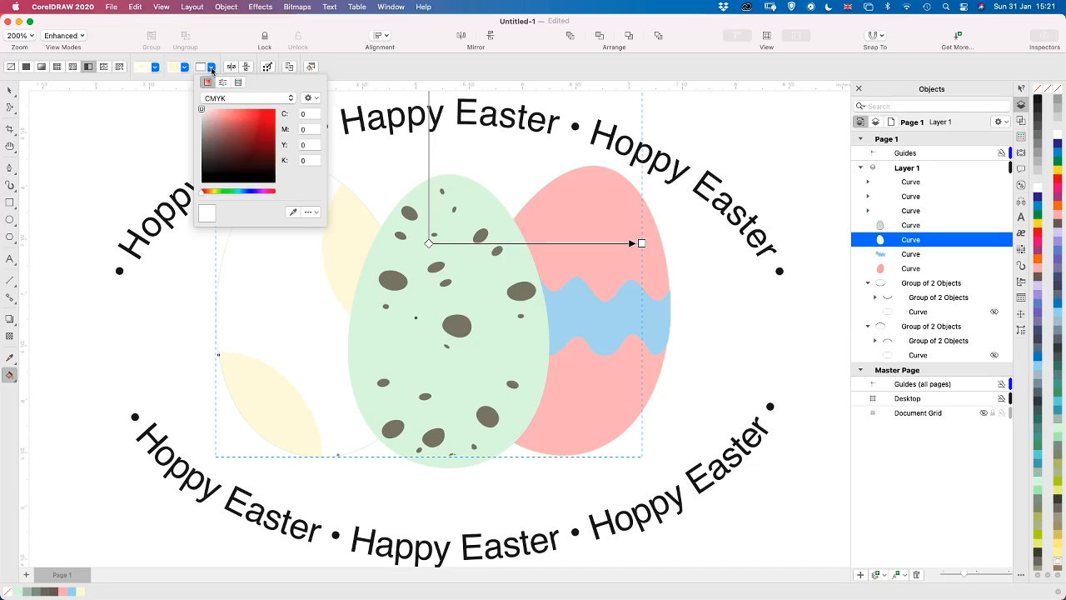
click(213, 193)
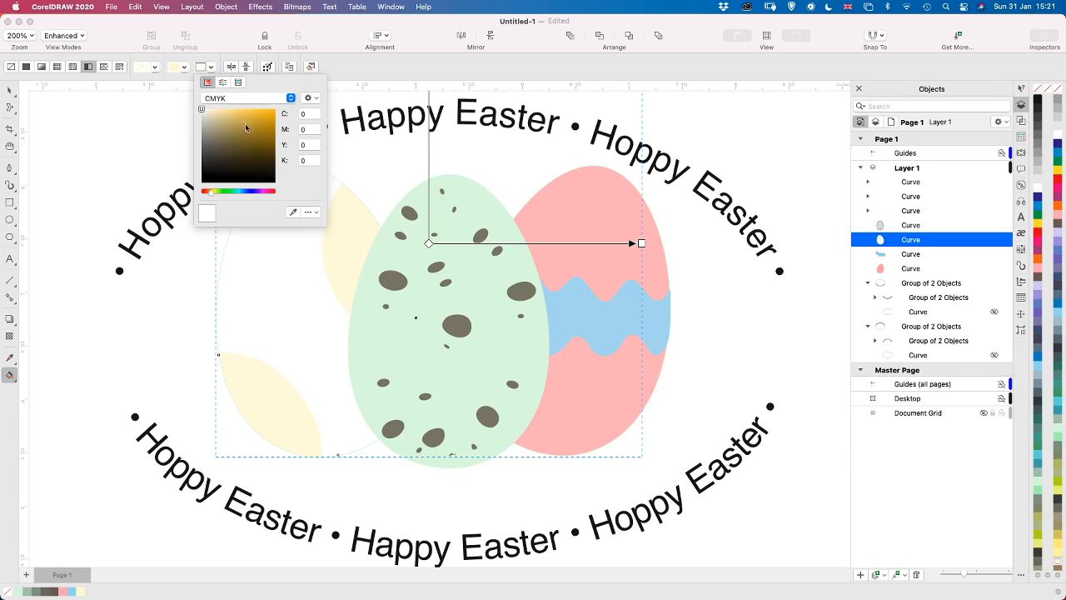
click(217, 112)
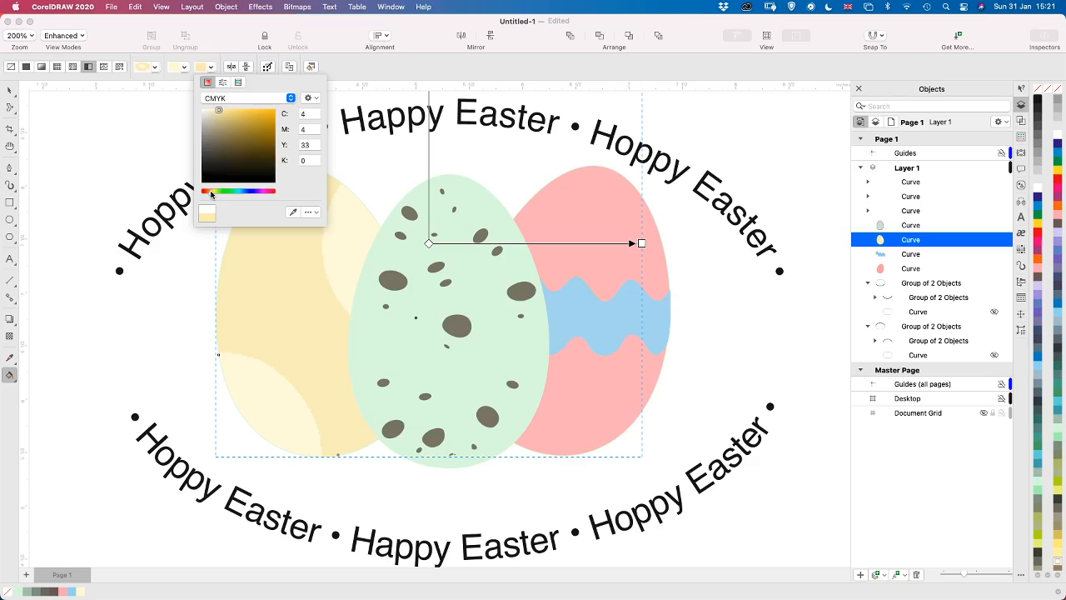
click(209, 193)
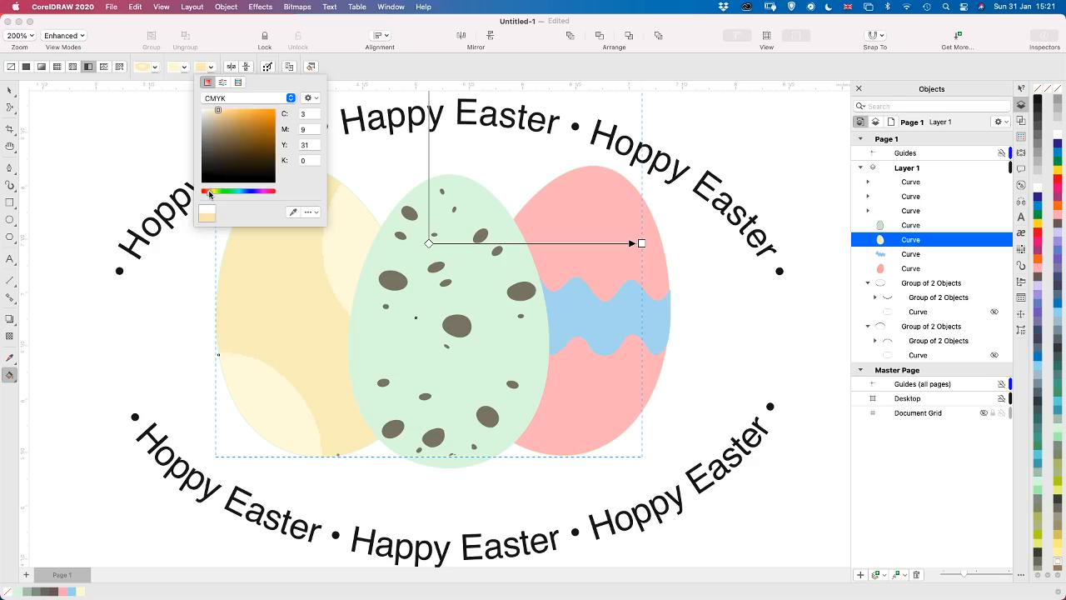
click(214, 110)
click(214, 110)
click(214, 108)
click(71, 372)
click(90, 367)
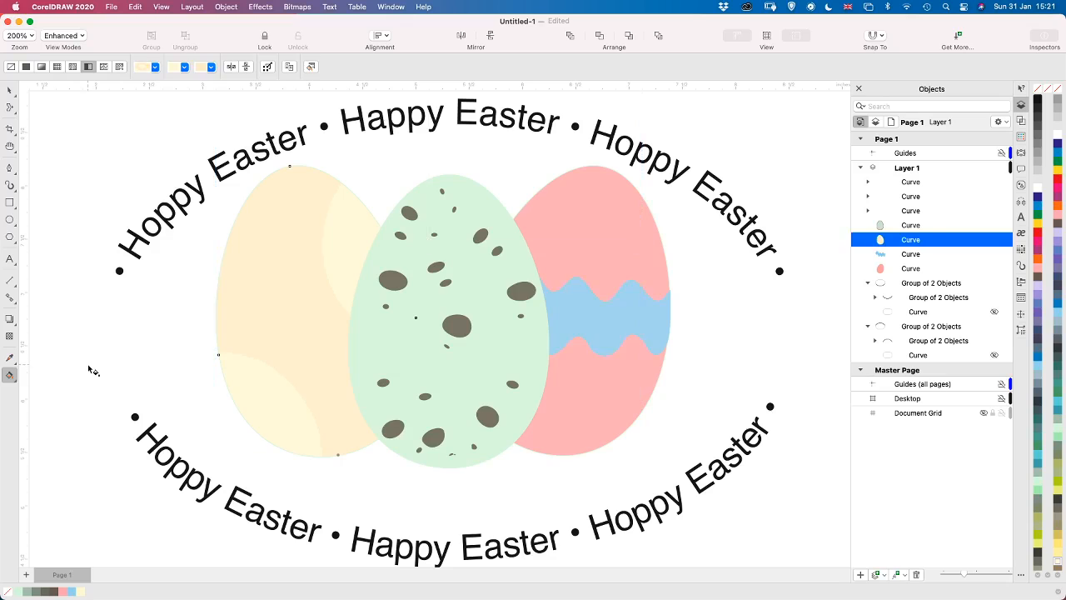
Expand the nested groups of both curved text lines in the object list to examine their contents
scroll(92, 368, down, 2)
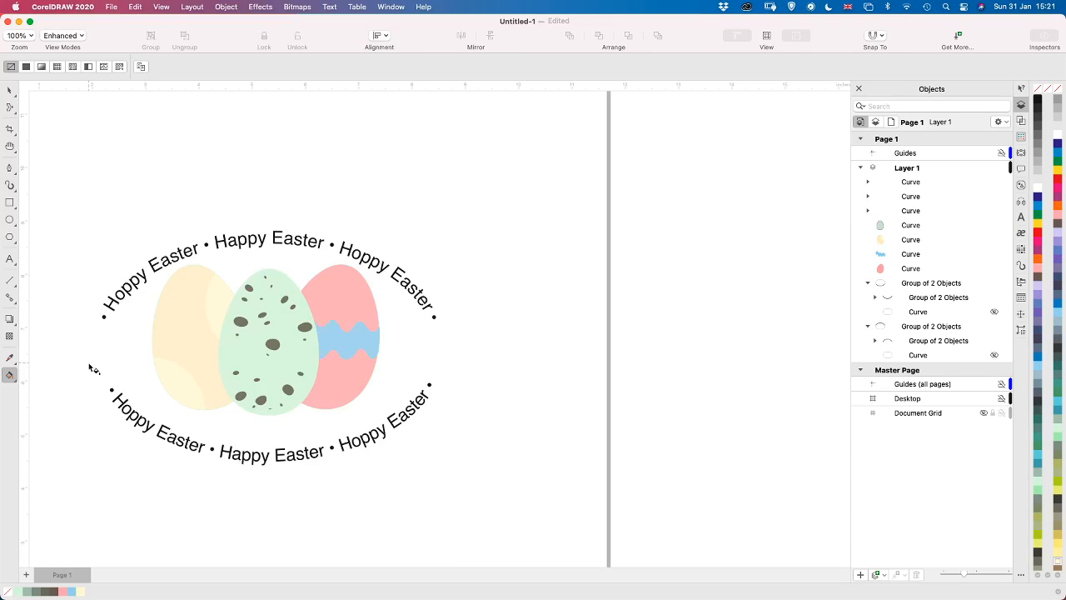
scroll(92, 368, down, 2)
scroll(92, 368, up, 2)
click(231, 250)
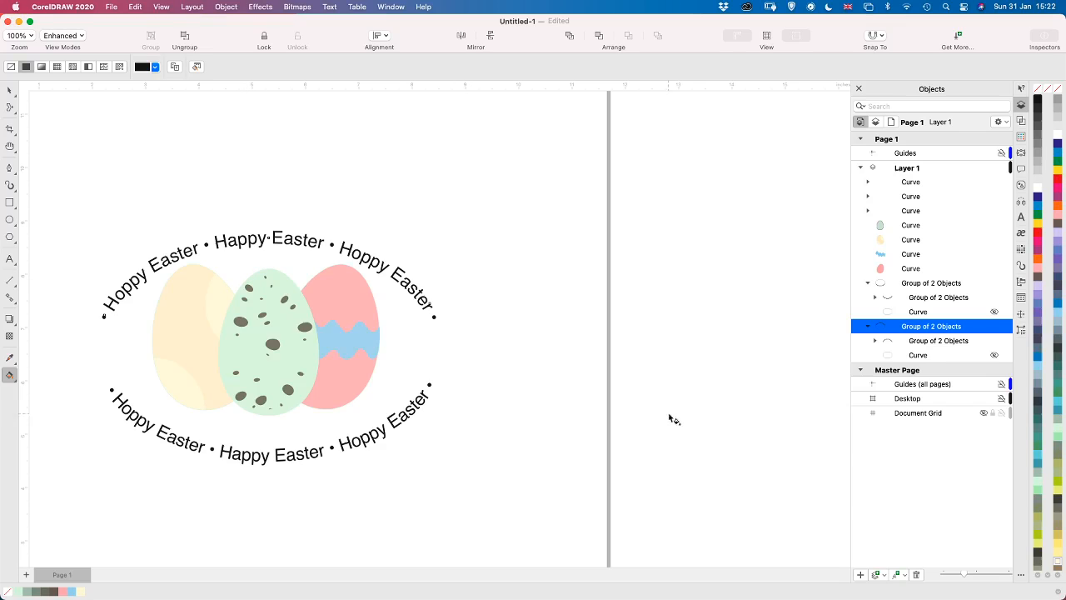
click(875, 298)
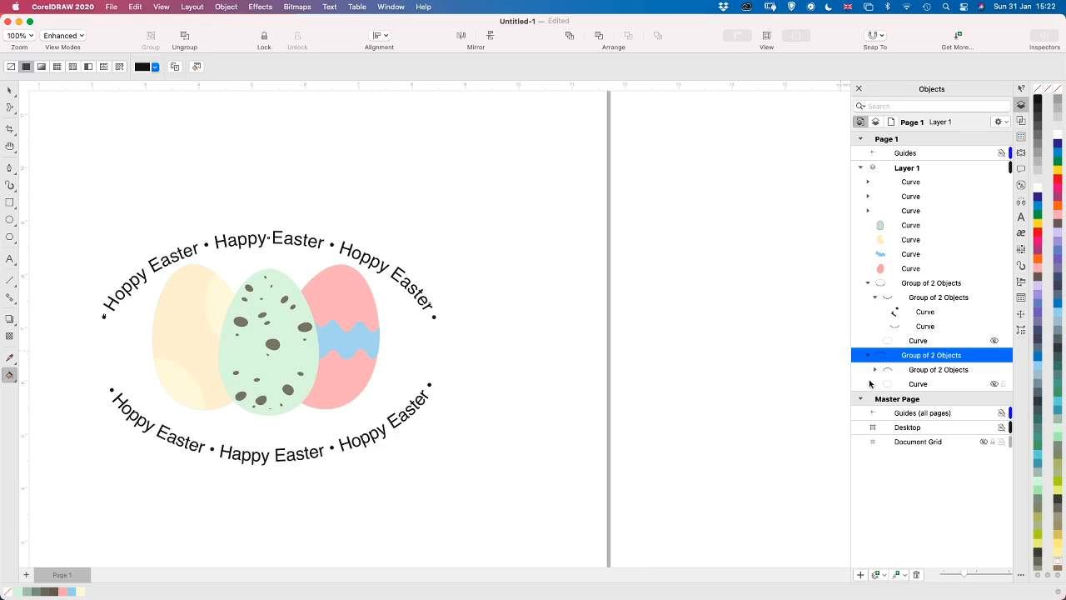
click(875, 369)
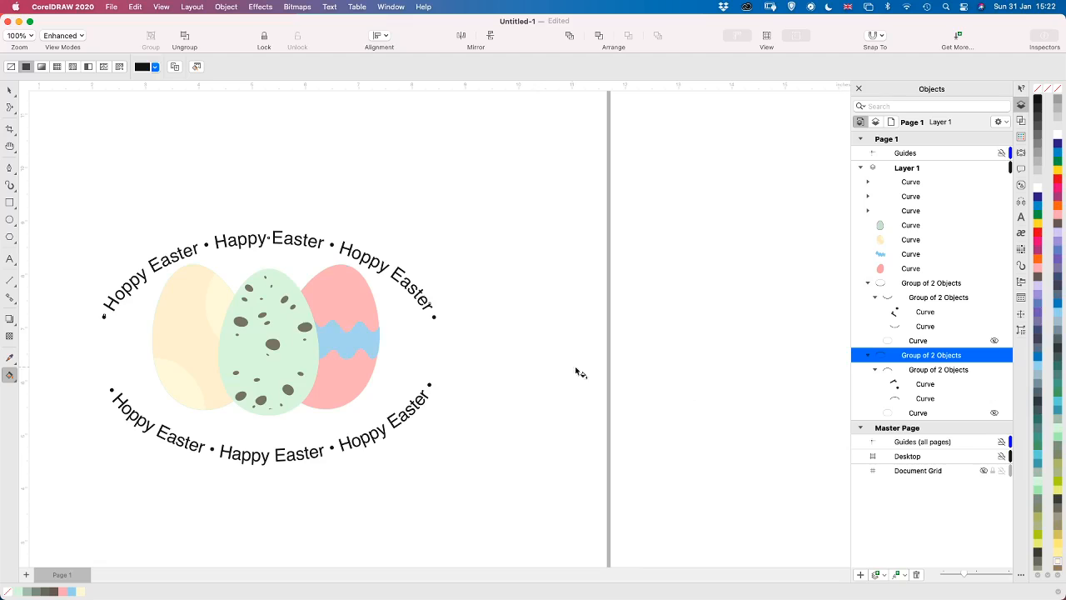
click(621, 404)
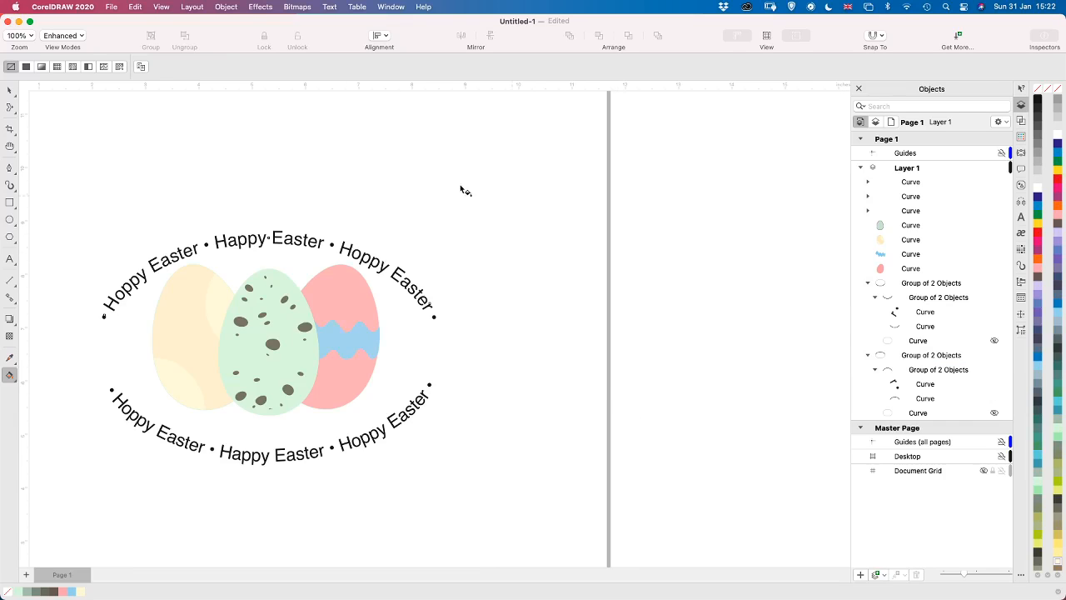
Save the Easter design under the file name Hoppy Easter Happy Easter.cdr
click(109, 8)
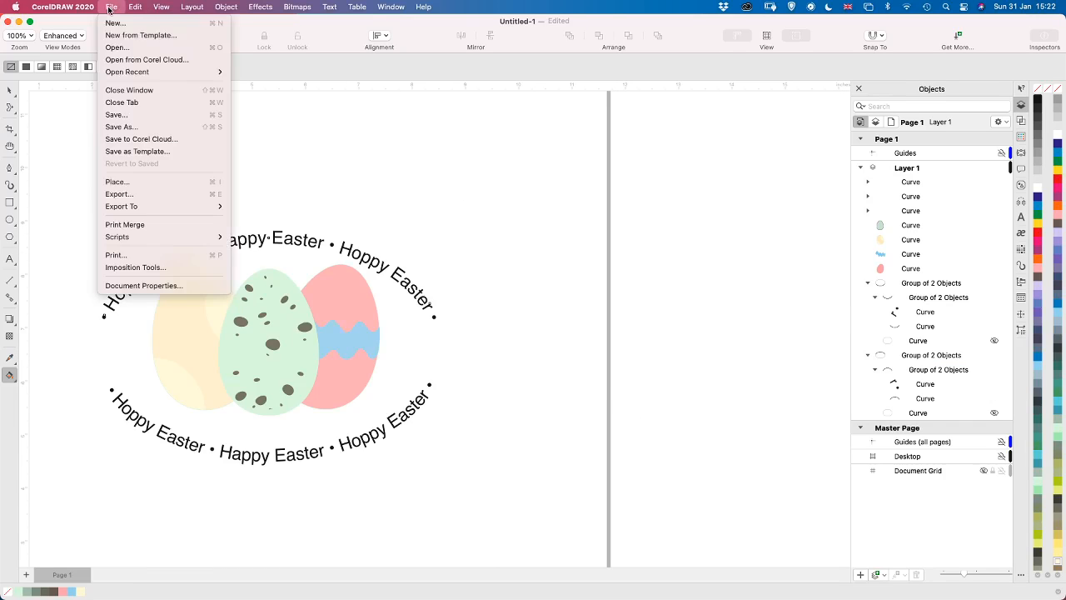
click(145, 130)
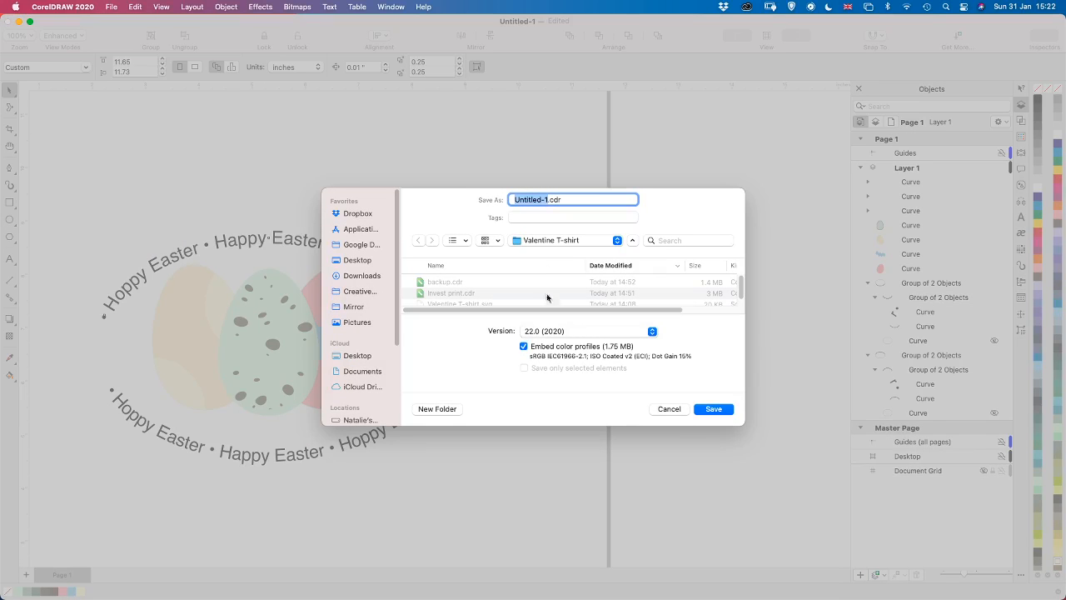
text(Hoppy E)
text(aster Ha)
text(ppy East)
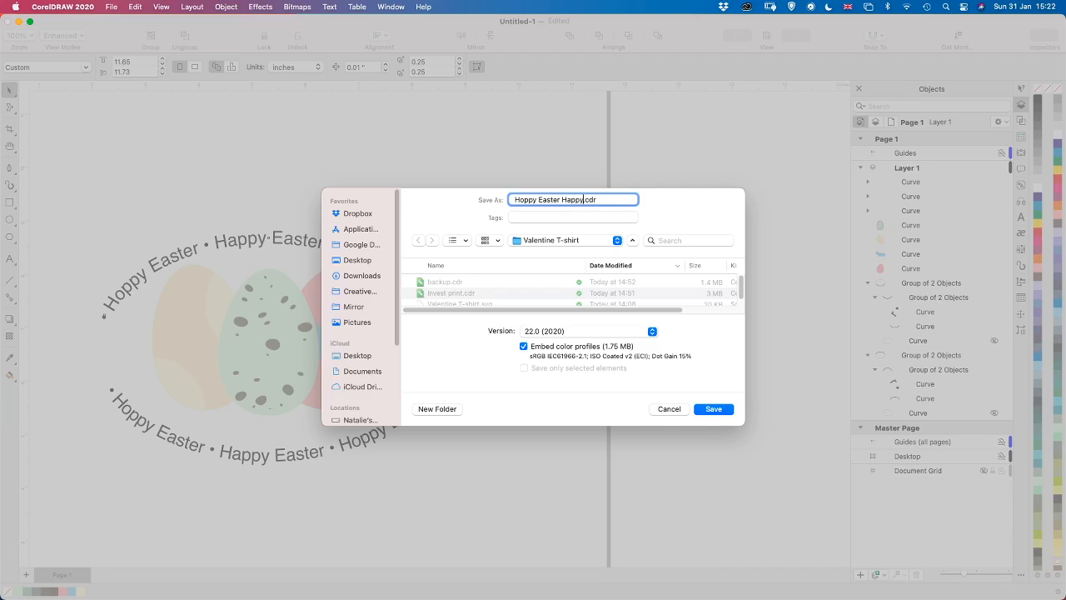
text(er)
key(Return)
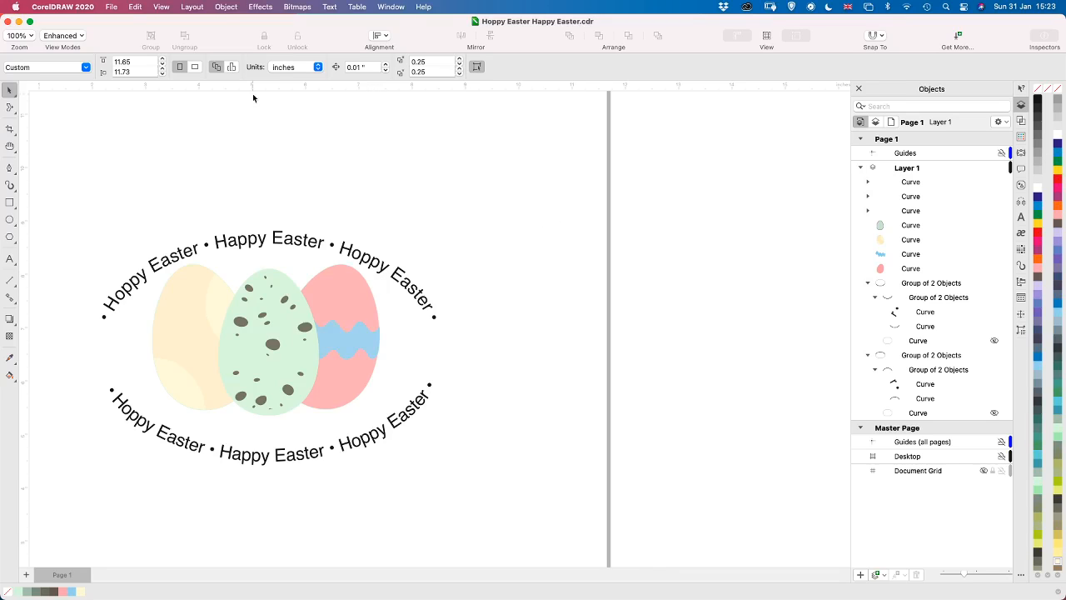
Close the Easter document and create a new single-page CMYK document with the ScanNCut 12x12" mat preset
click(113, 8)
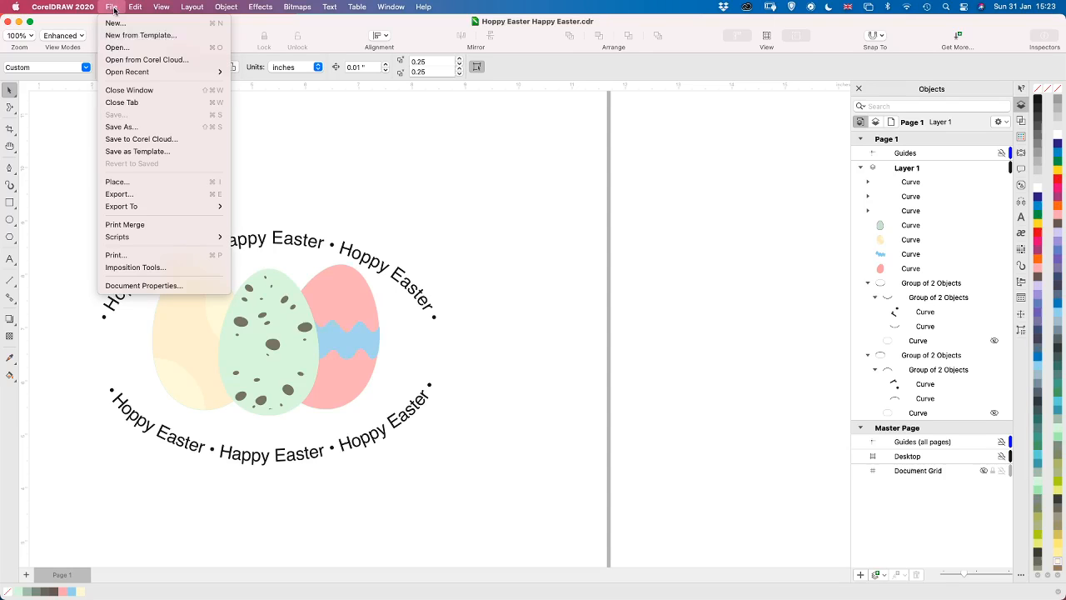
click(148, 102)
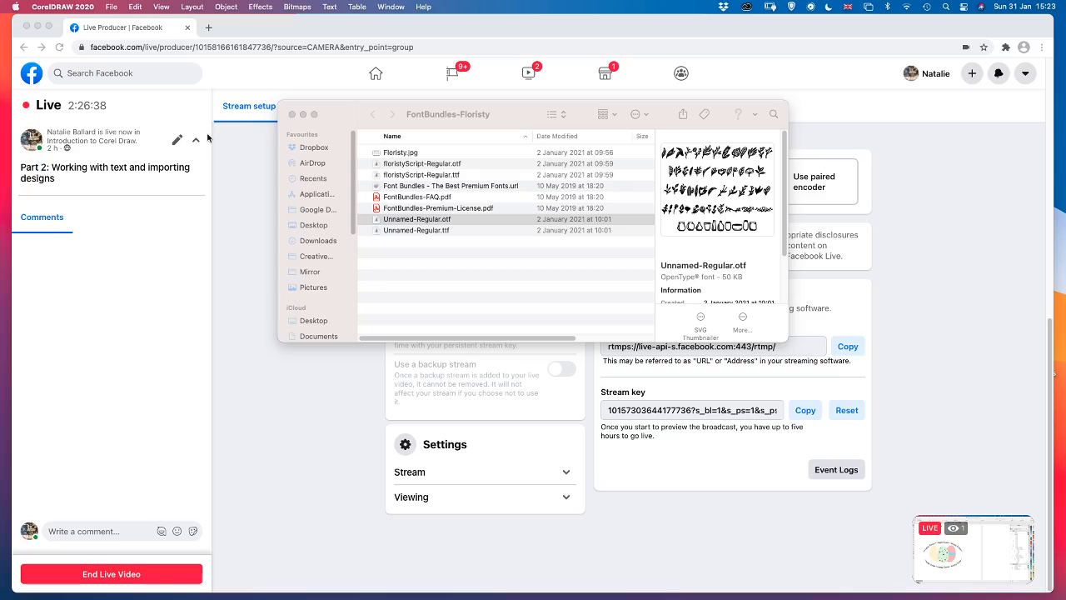
mouse_move(610, 597)
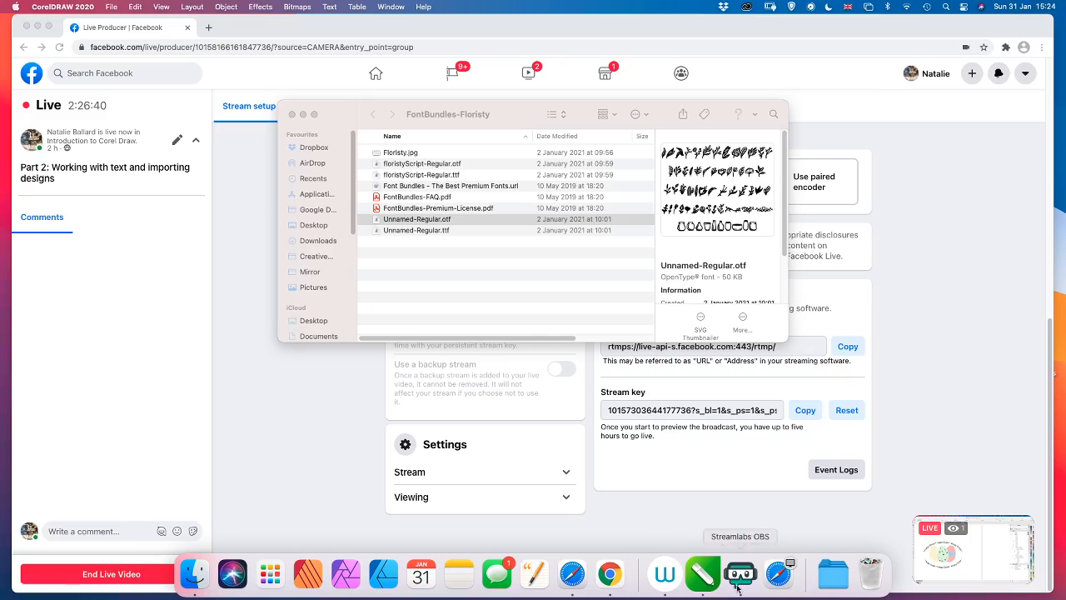
click(709, 584)
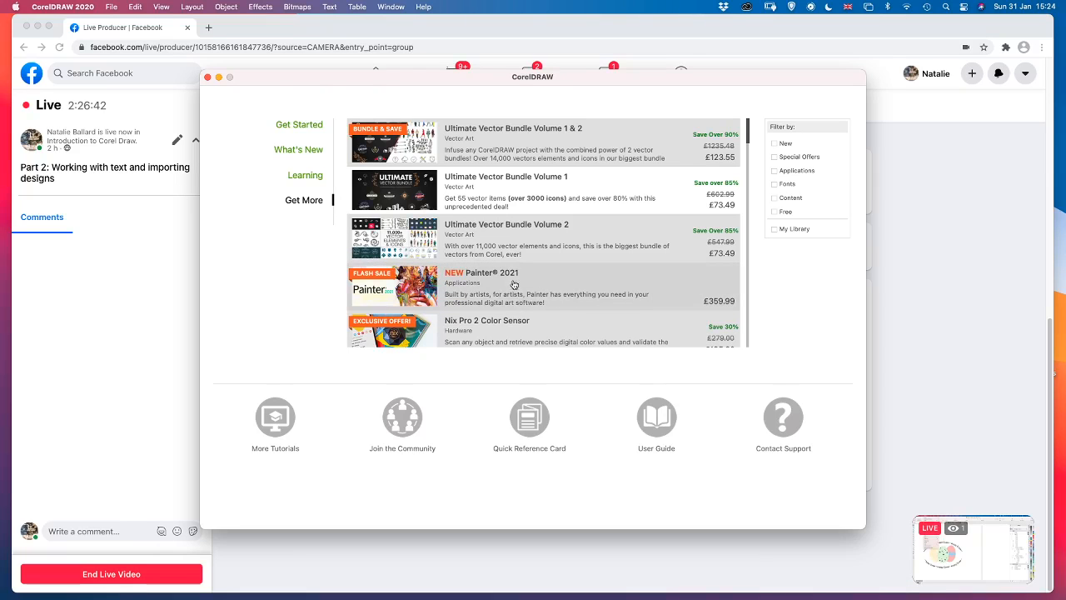
key(super+n)
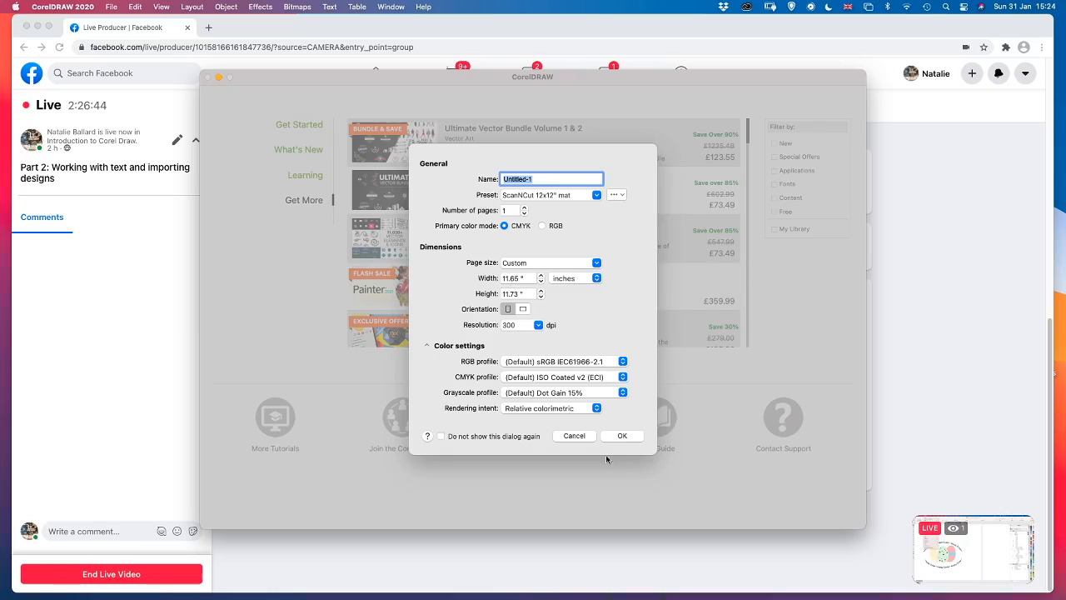
click(622, 436)
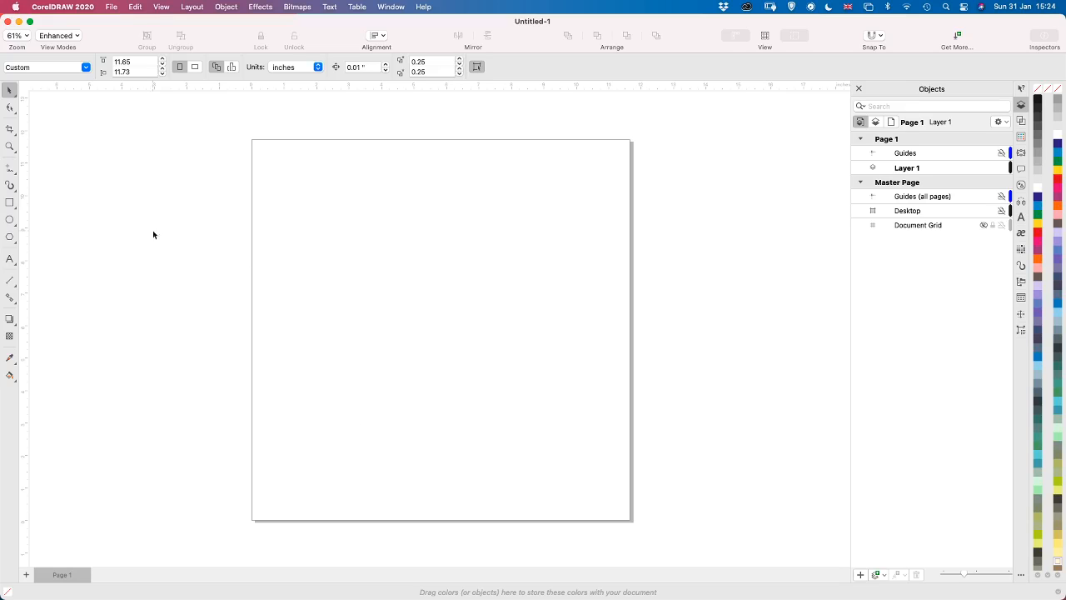
Draw a portrait rectangle about 5.08 × 6.52 inches in the upper-left part of the page
click(9, 202)
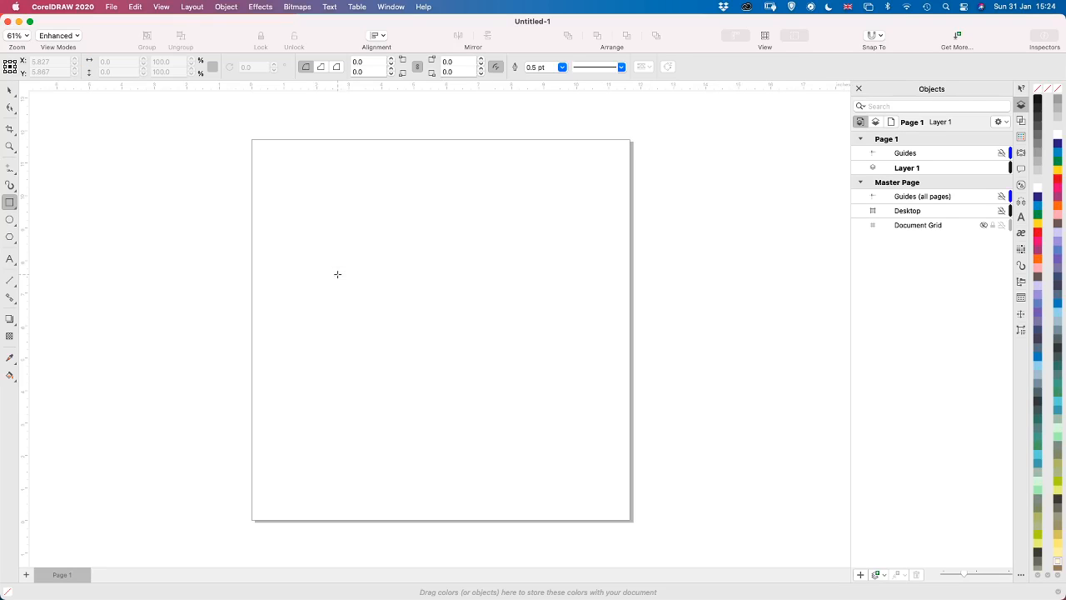
scroll(296, 218, up, 3)
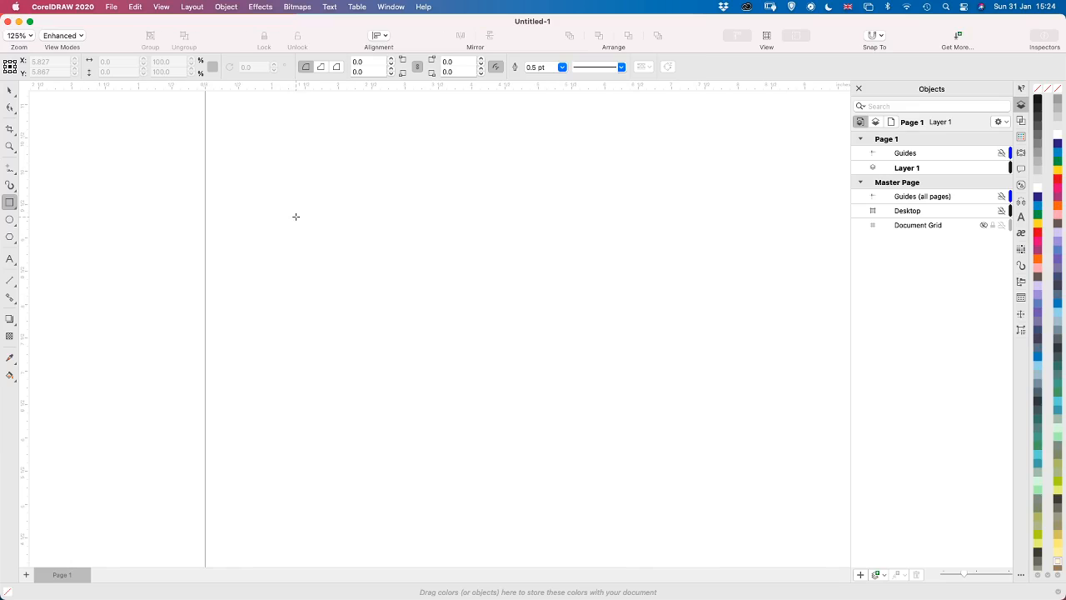
scroll(296, 217, down, 3)
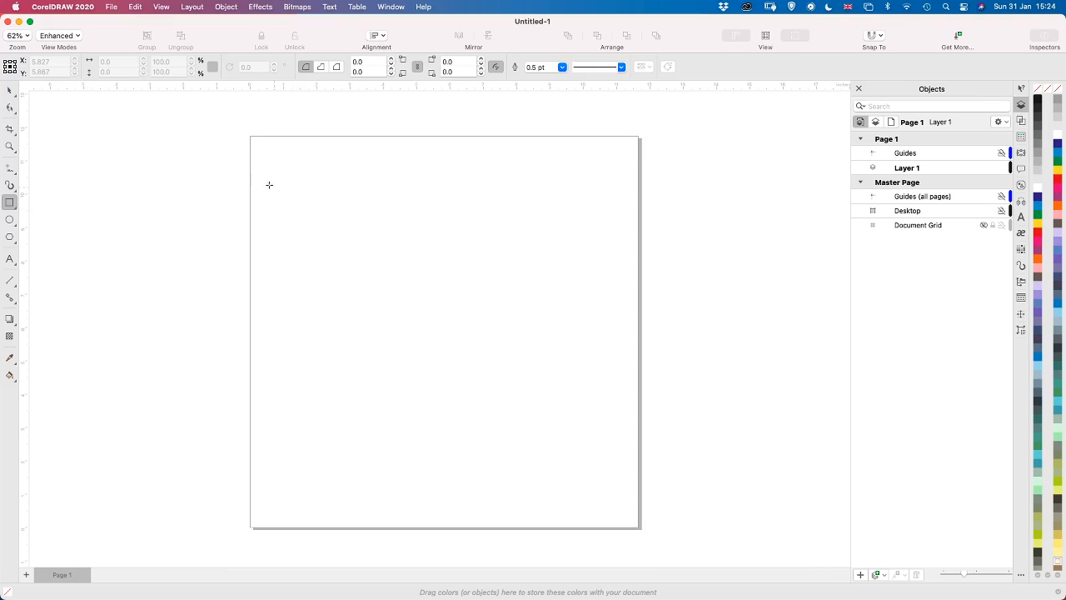
drag(287, 180, 457, 399)
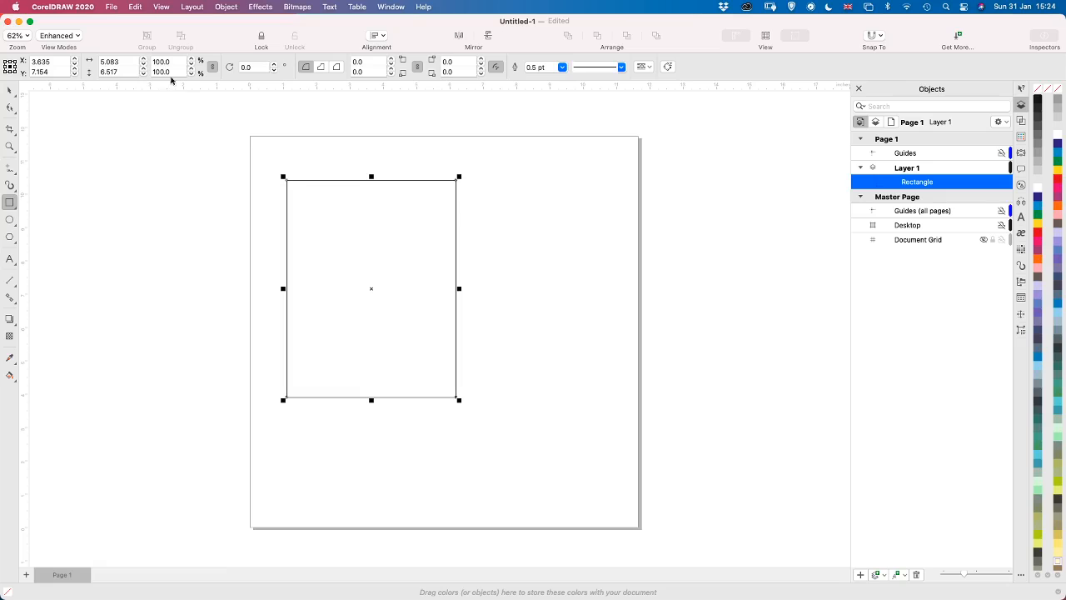
Set the rectangle to 4 inches wide and 6 inches high, unlocking the proportions for the height
click(131, 63)
text(4)
key(Return)
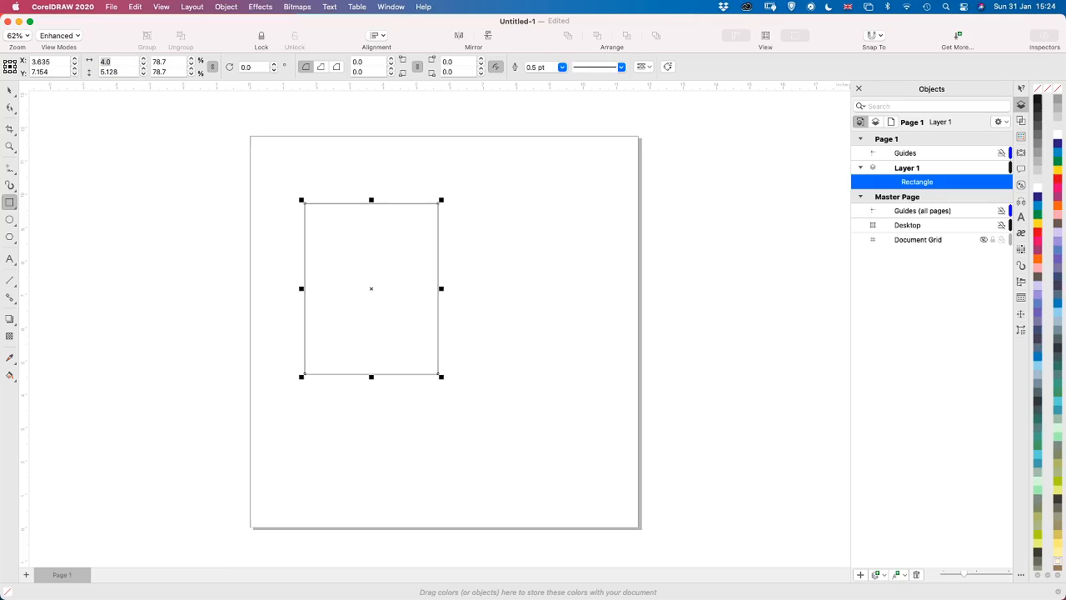
click(214, 70)
click(123, 73)
text(6)
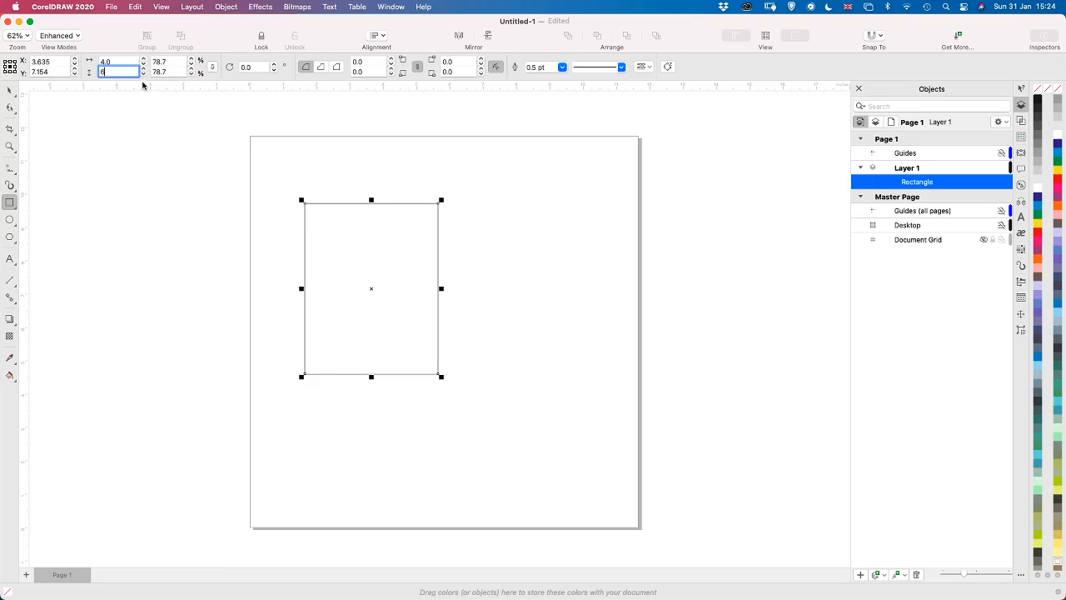
key(Return)
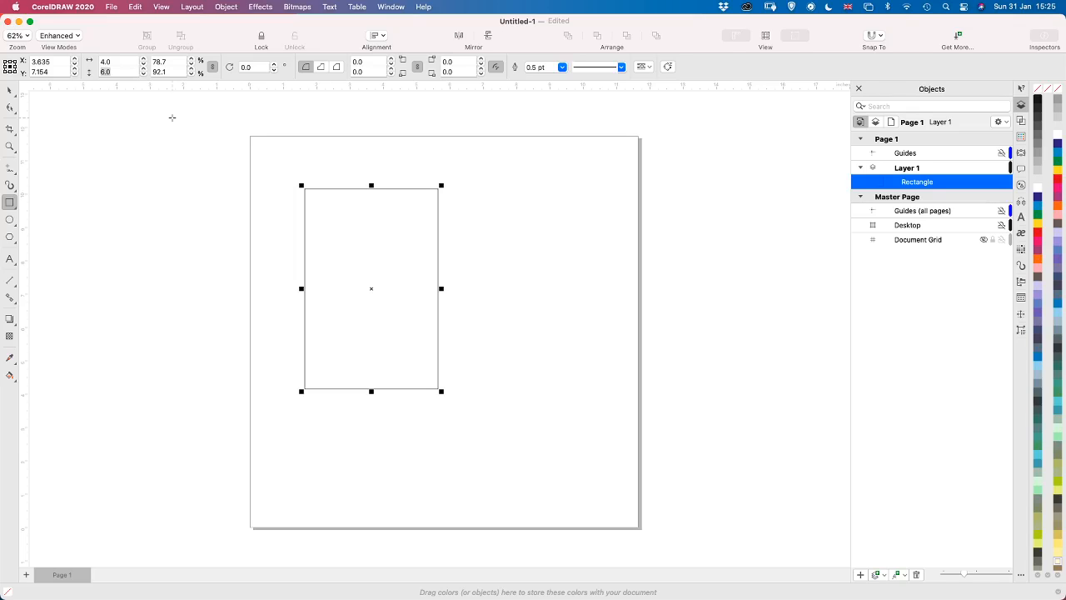
Round all the rectangle's corners to a 0.15 inch radius and fill it with magenta-purple from the CMYK palette
click(391, 60)
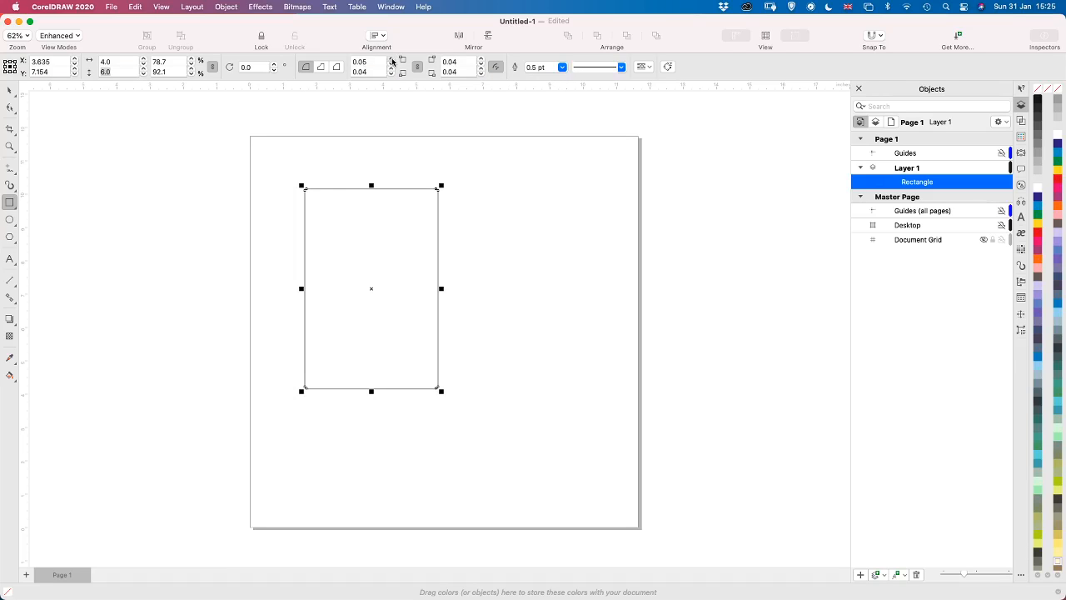
click(391, 61)
click(392, 61)
click(1058, 579)
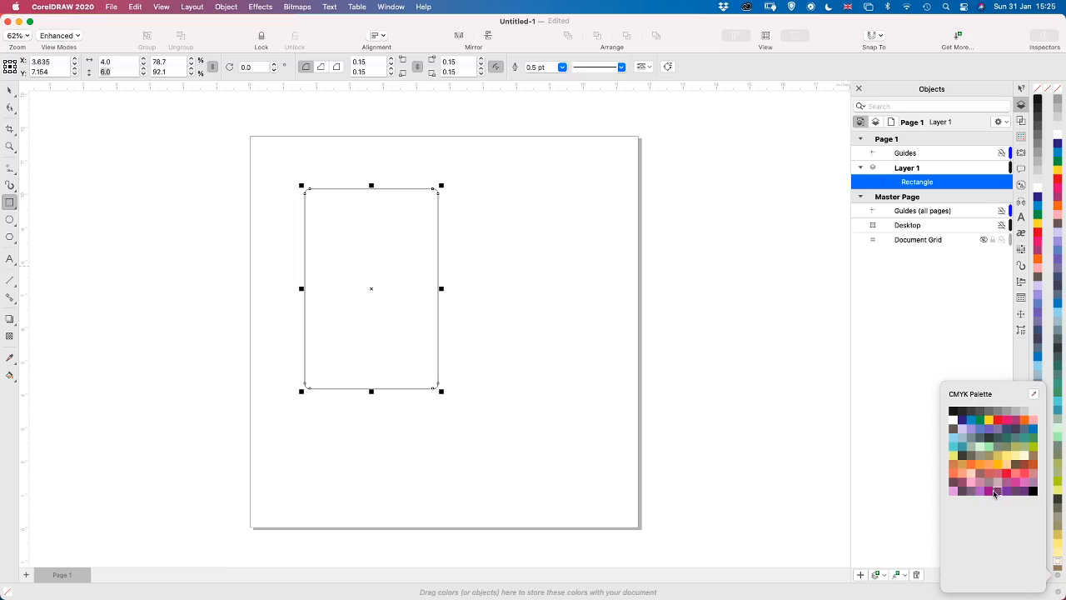
click(990, 491)
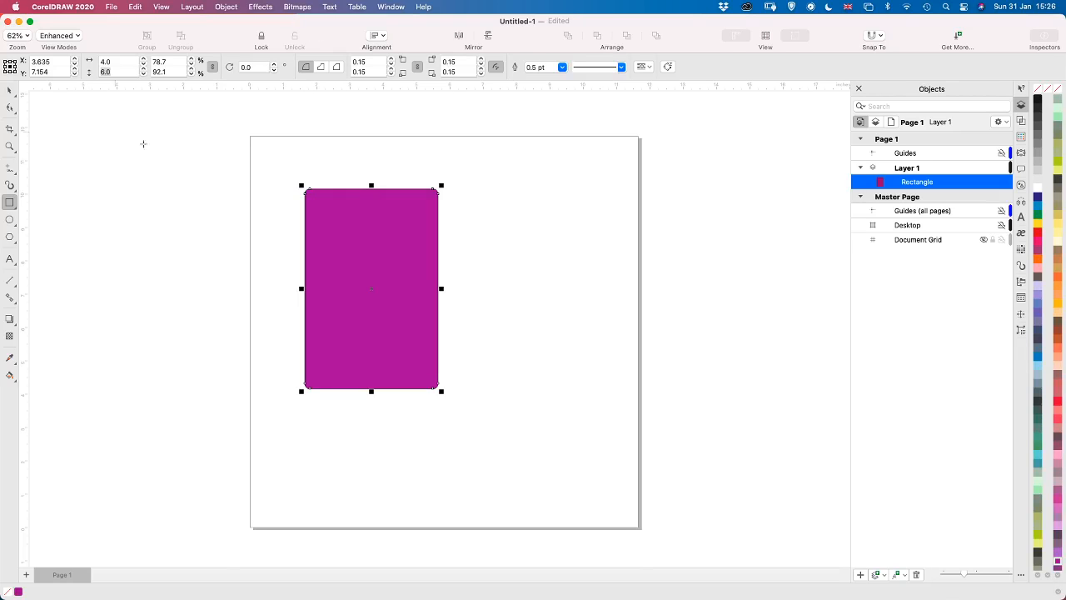
Try the scalloped and chamfered corner styles on the purple rectangle, then return to round corners
click(10, 92)
scroll(234, 167, up, 2)
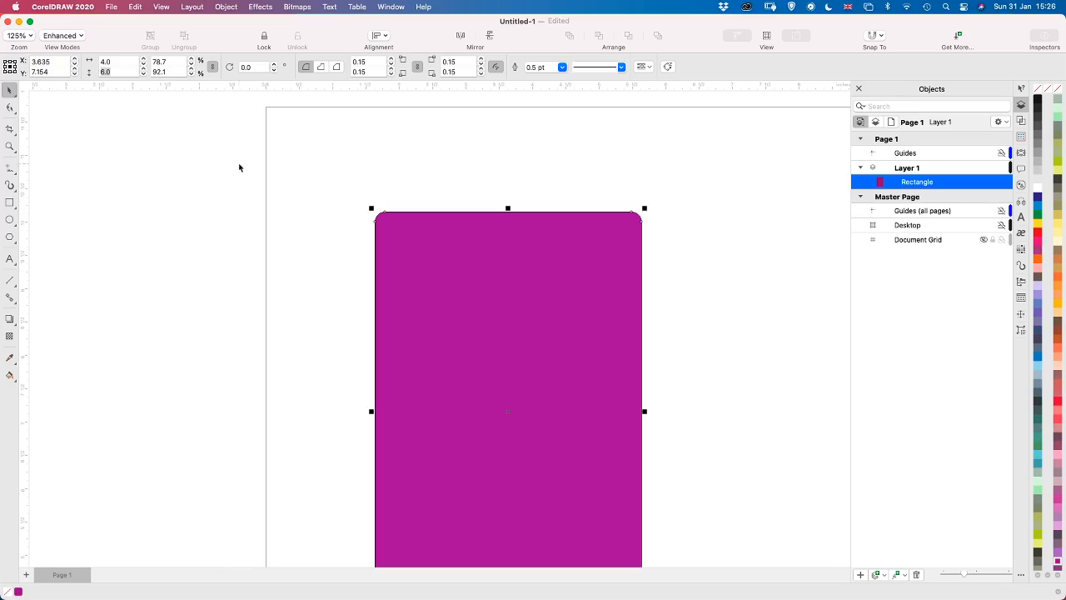
key(F6)
key(h)
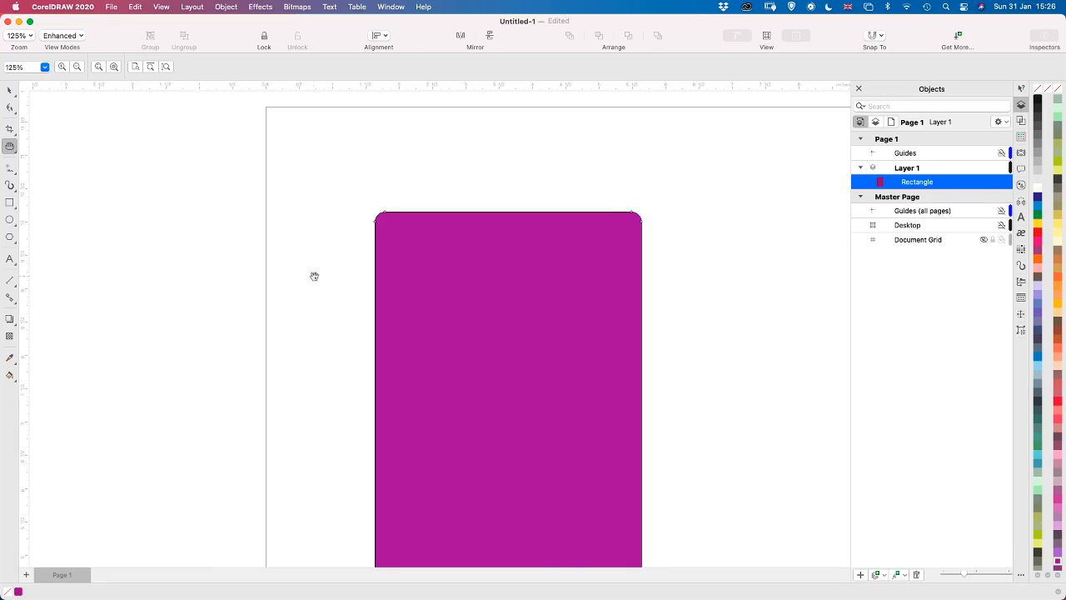
drag(312, 274, 124, 188)
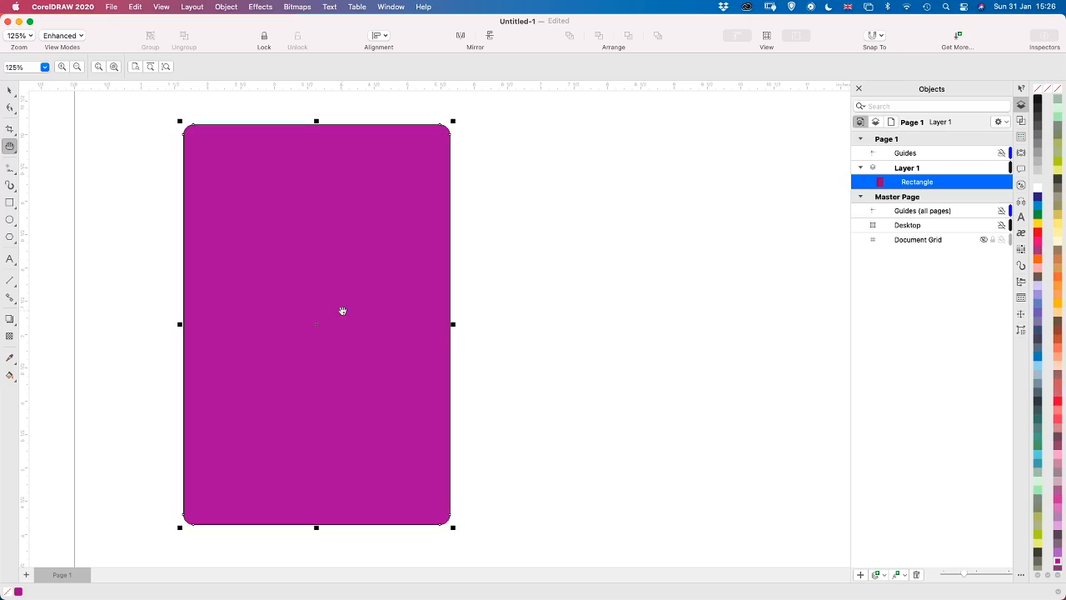
key(m)
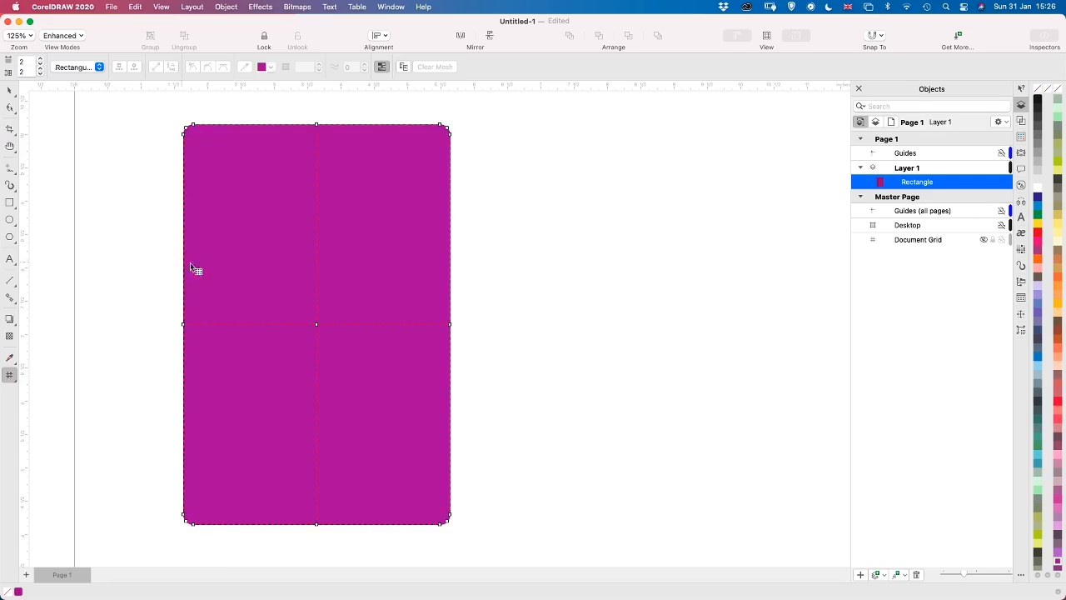
click(9, 203)
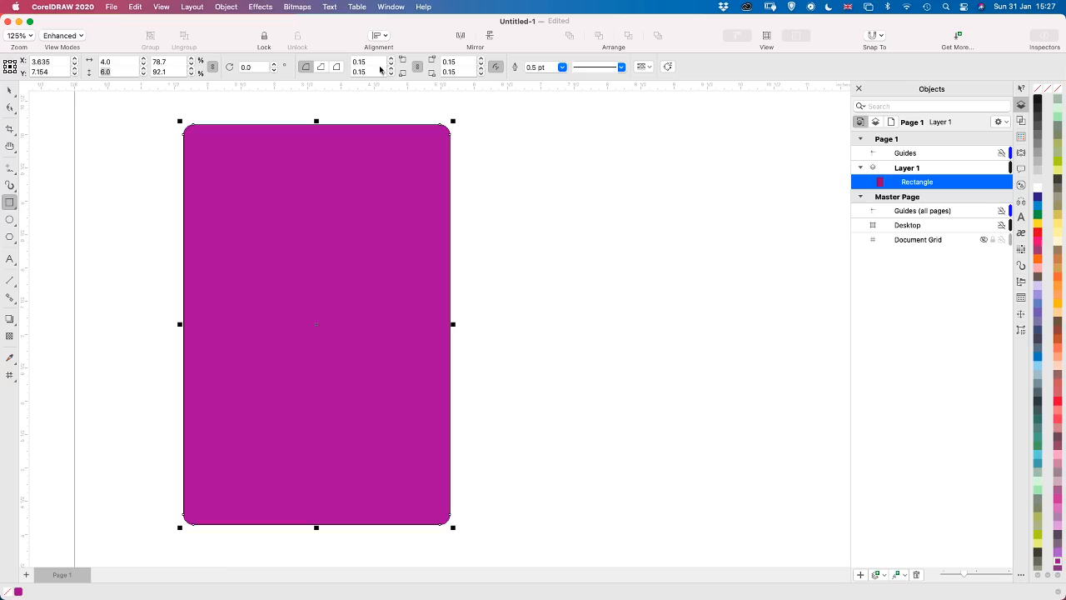
click(322, 68)
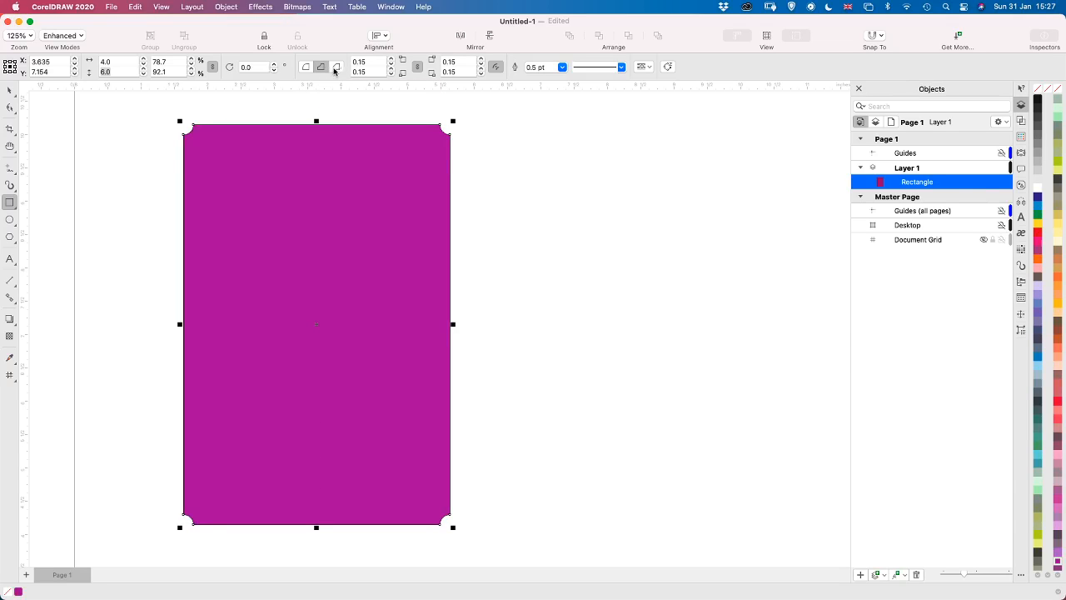
click(337, 68)
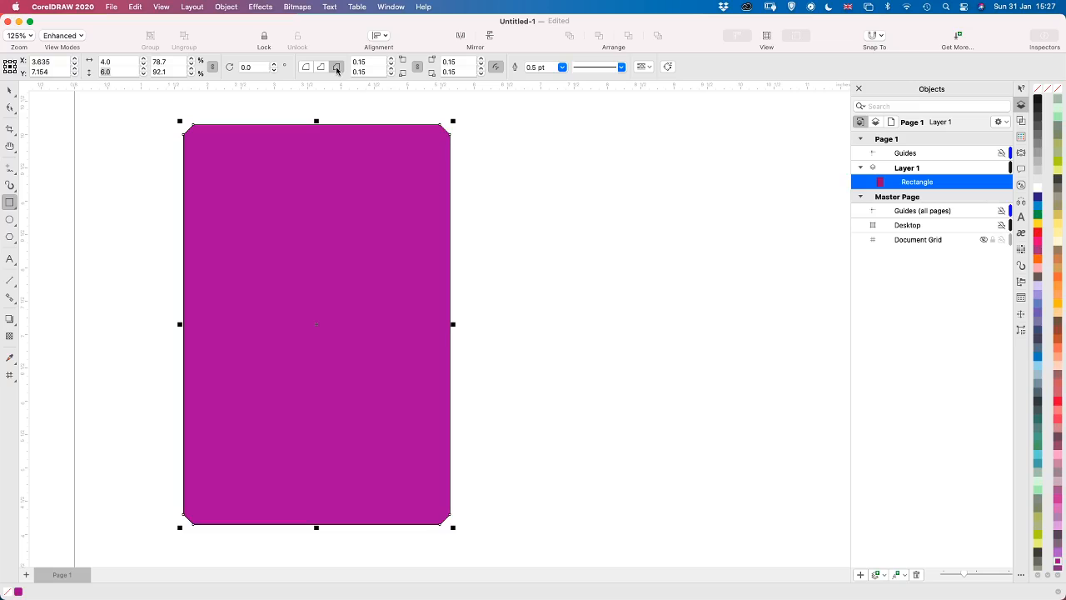
click(306, 68)
Increase the rounding of all the purple rectangle's corners slightly and deselect it
click(392, 62)
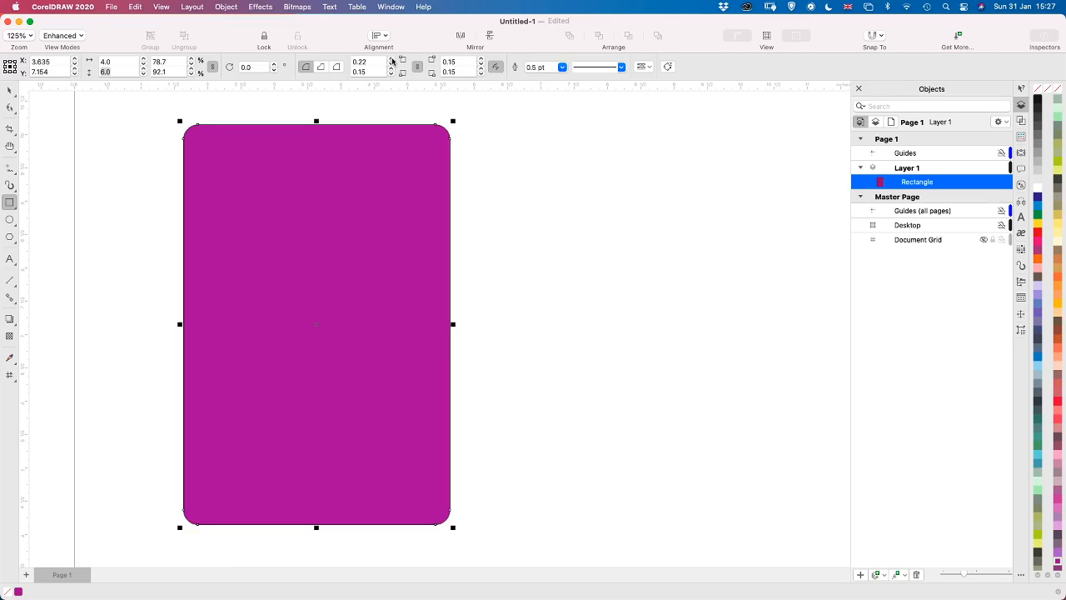
click(392, 63)
click(393, 63)
click(392, 66)
click(392, 67)
click(392, 67)
click(9, 89)
click(138, 220)
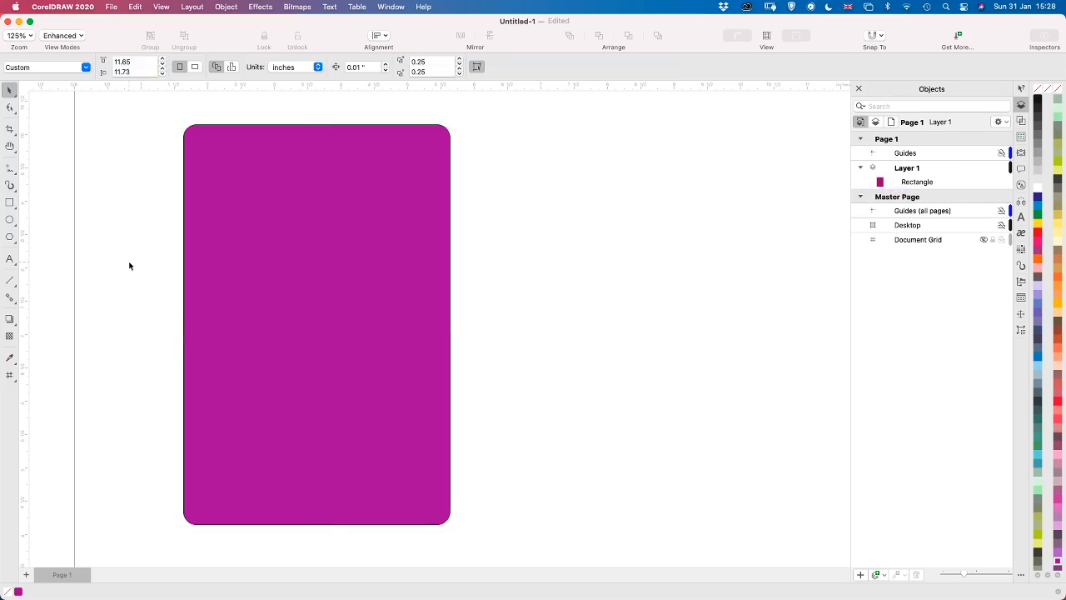
Draw a horizontal strip about 3.25 × 0.51 inches near the purple rectangle's upper edge and fill it white
click(9, 202)
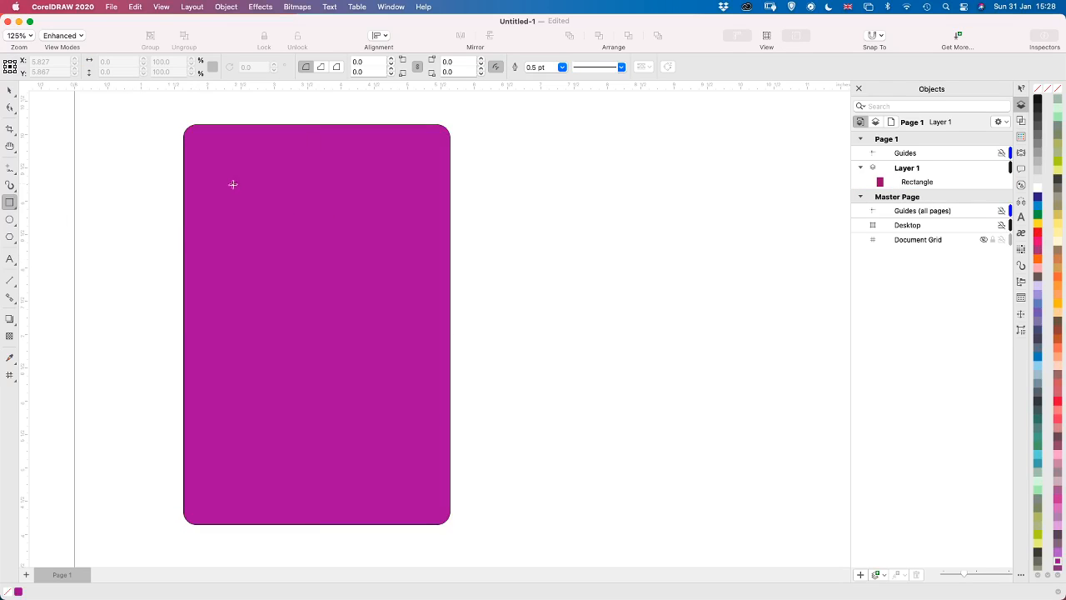
drag(208, 183, 429, 219)
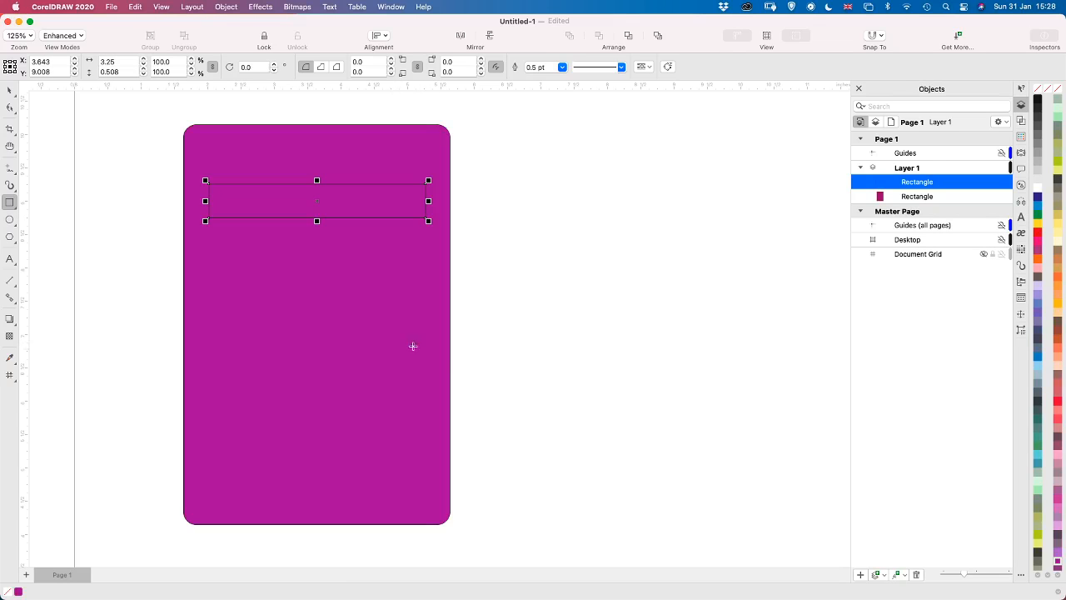
click(1039, 189)
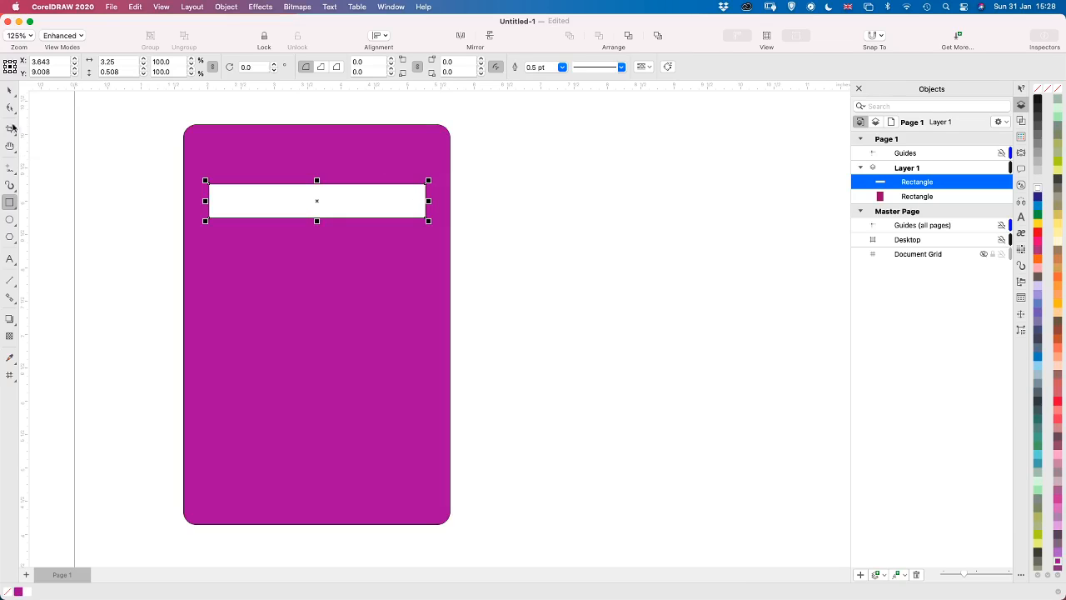
Center the white strip horizontally on the purple rectangle and place a copy straight below it, centered at about Y 5.41 inches
click(10, 90)
mouse_move(262, 202)
mouse_down()
mouse_move(253, 200)
mouse_move(262, 202)
mouse_up()
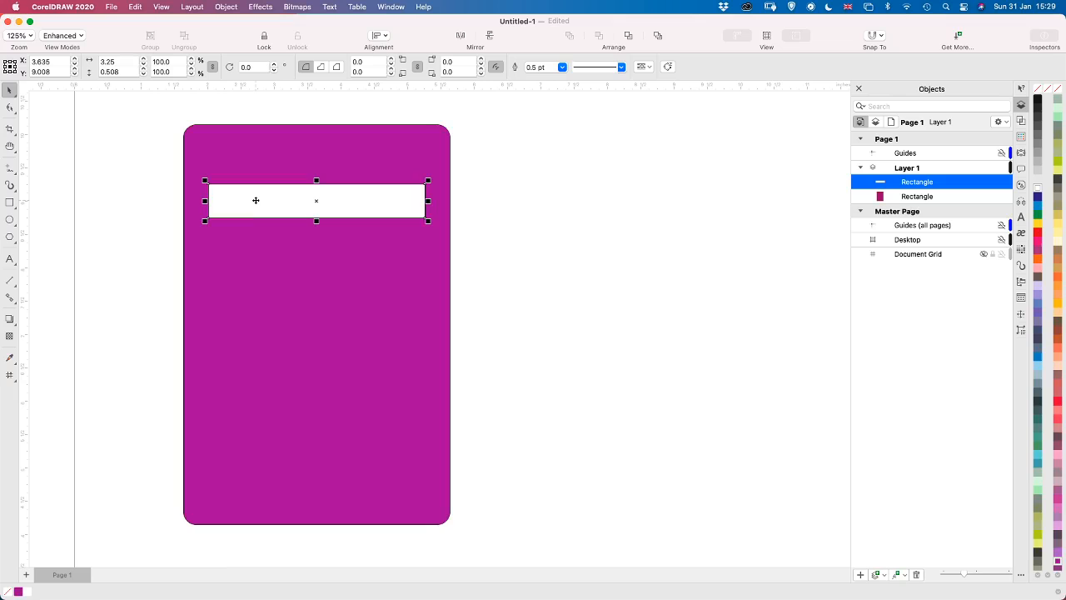
drag(256, 201, 259, 471)
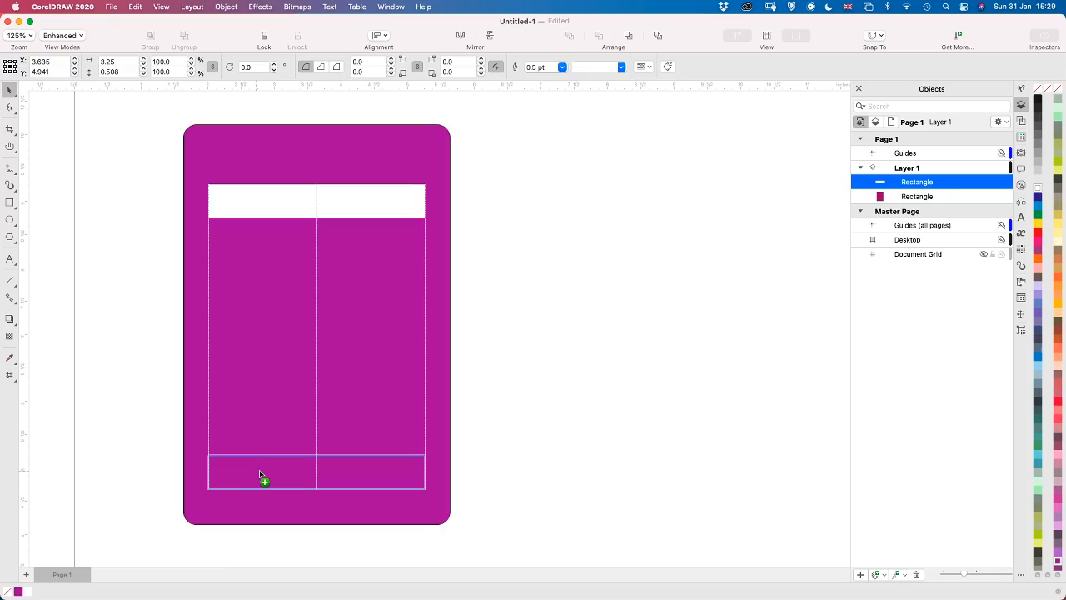
drag(259, 471, 261, 443)
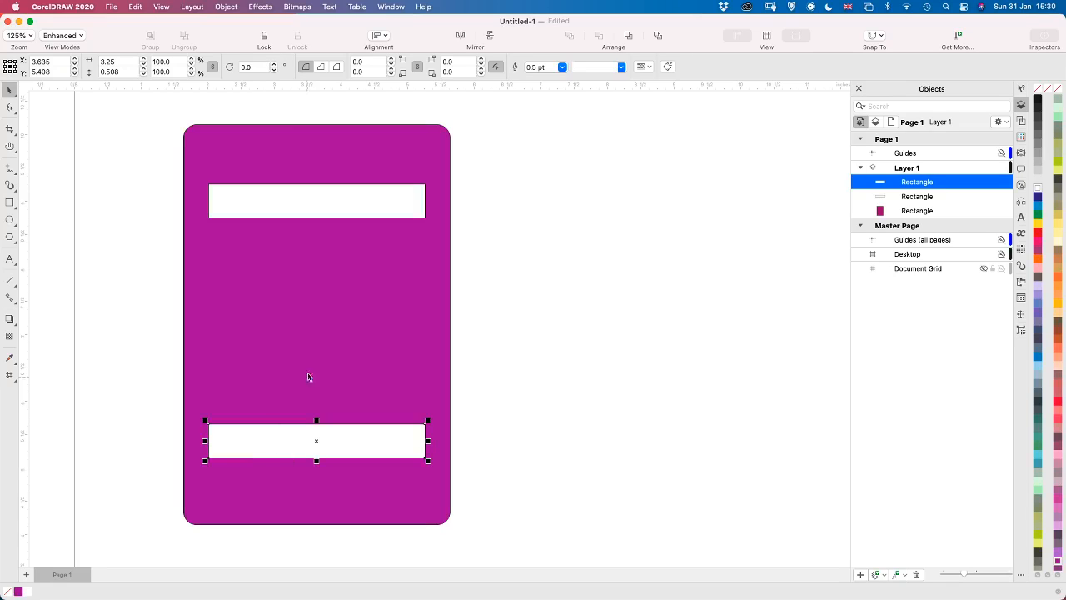
Cut the upper white strip out of the purple rectangle using the Back minus front shaping operation
click(383, 202)
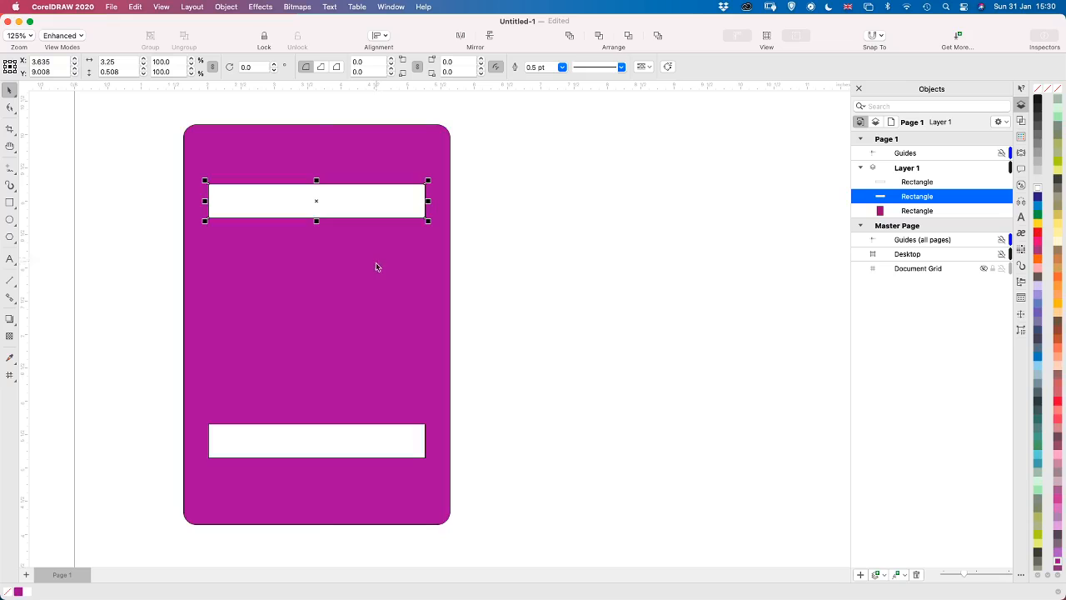
shift+click(392, 293)
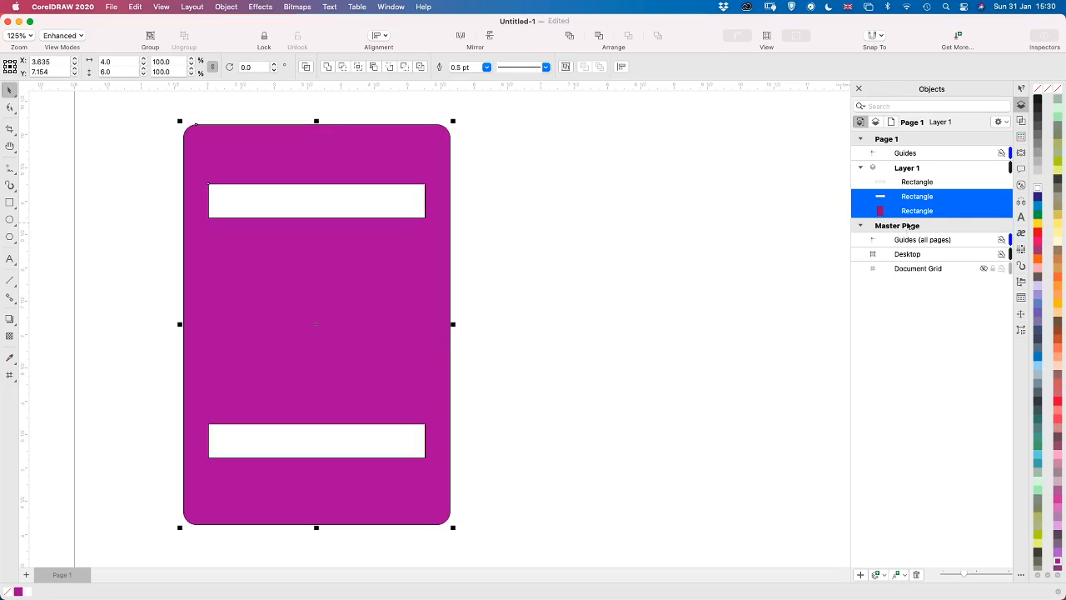
click(1021, 120)
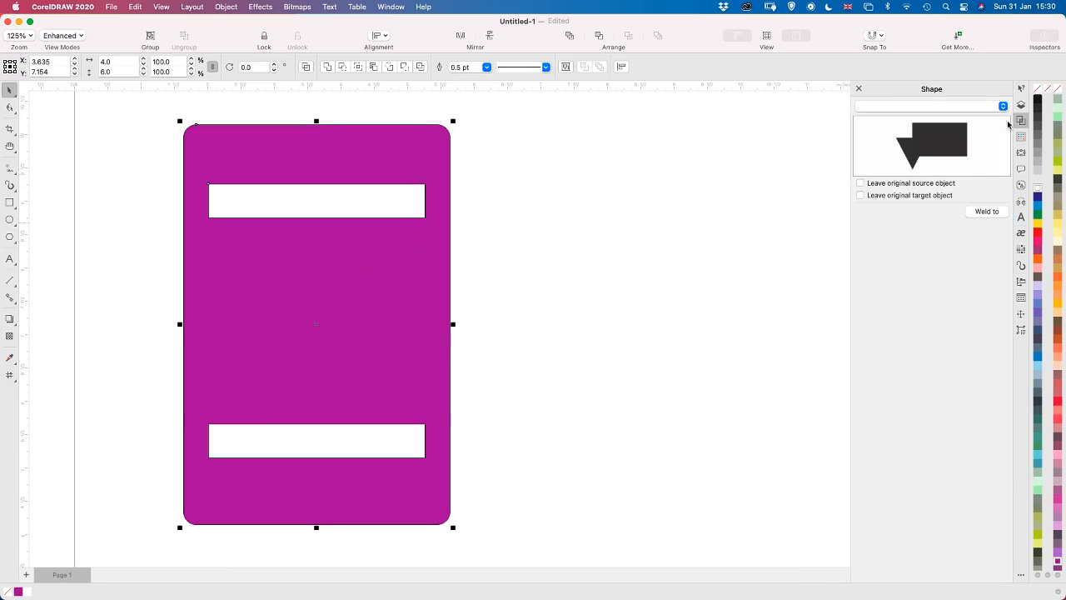
click(912, 110)
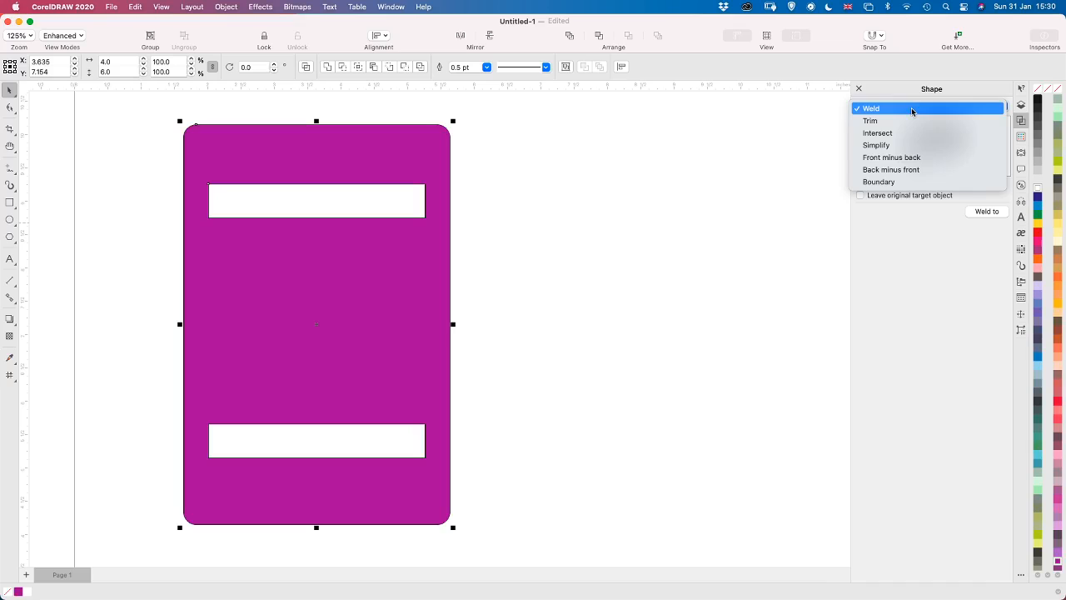
click(904, 173)
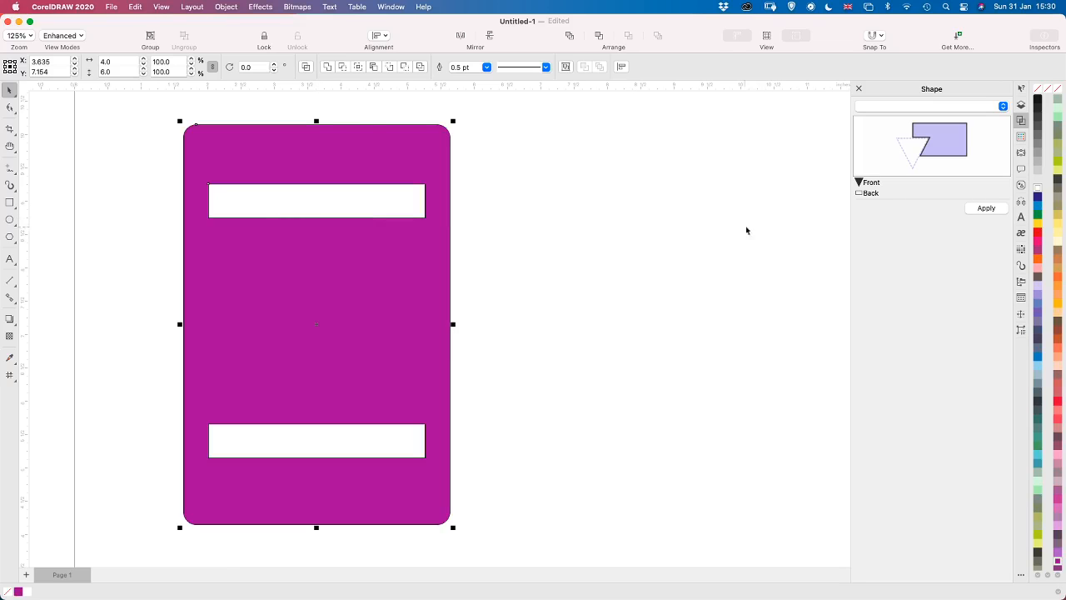
click(983, 209)
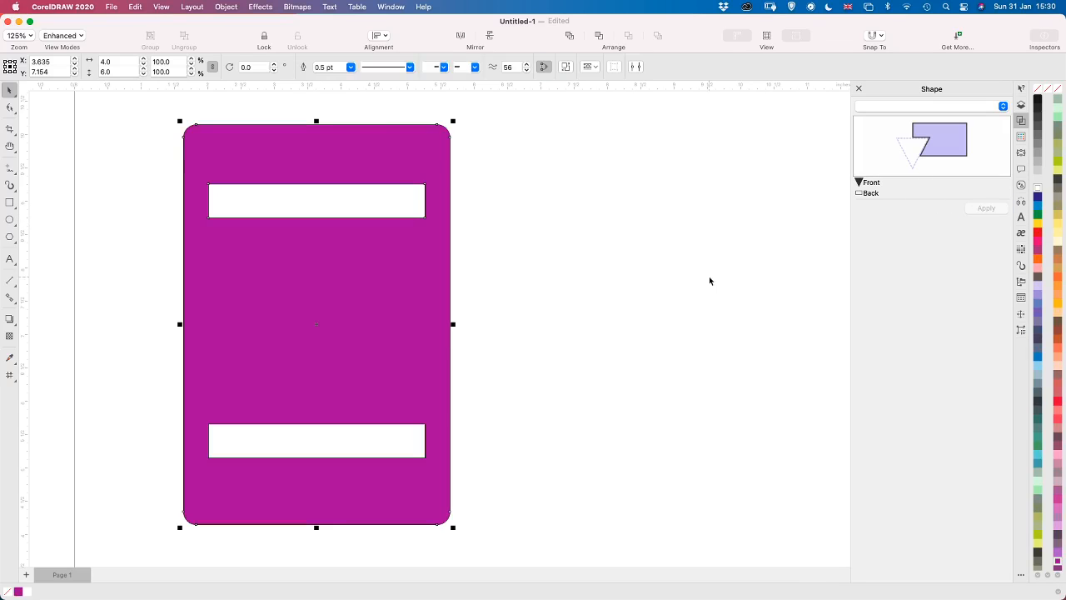
Cut the lower white strip out of the purple shape with Back minus front as well
click(389, 441)
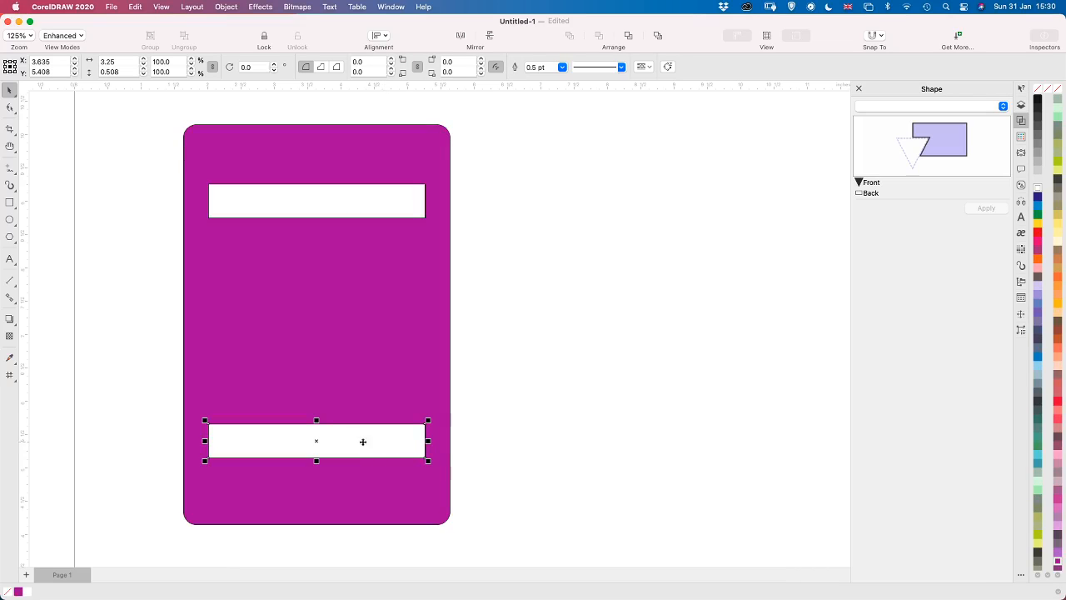
click(397, 402)
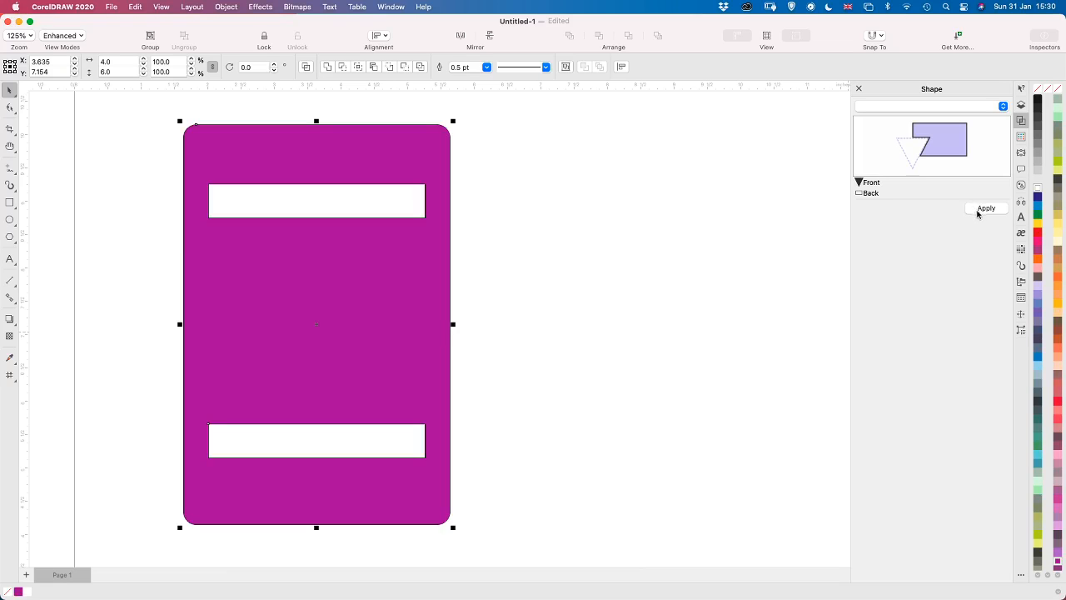
click(978, 213)
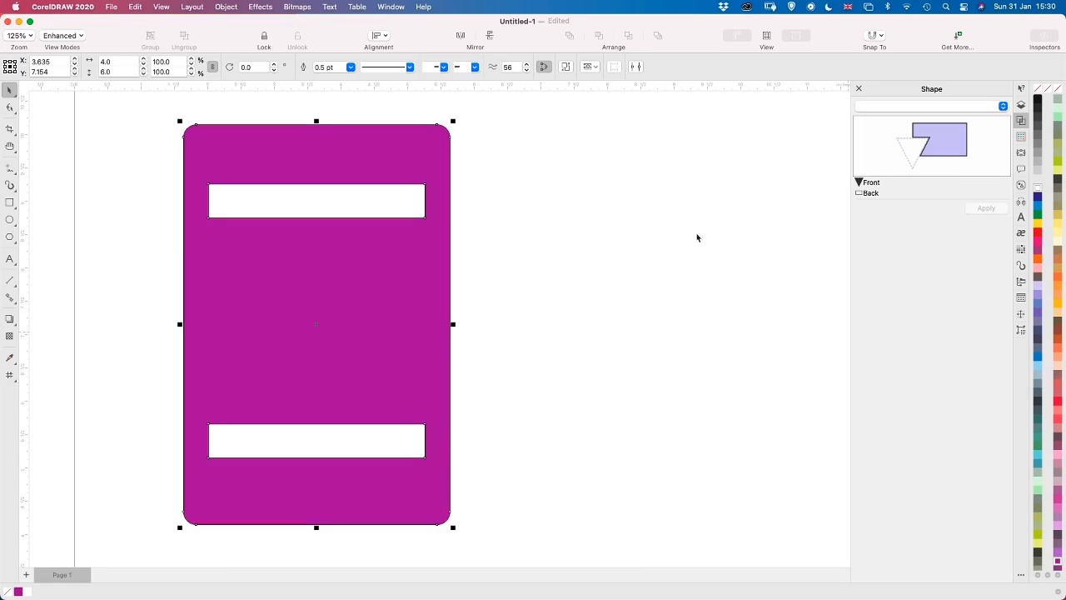
Move the purple card around to check its cut-outs, leaving it centered at about X 2.82, Y 7.36 inches
click(465, 420)
click(425, 416)
drag(413, 320, 258, 342)
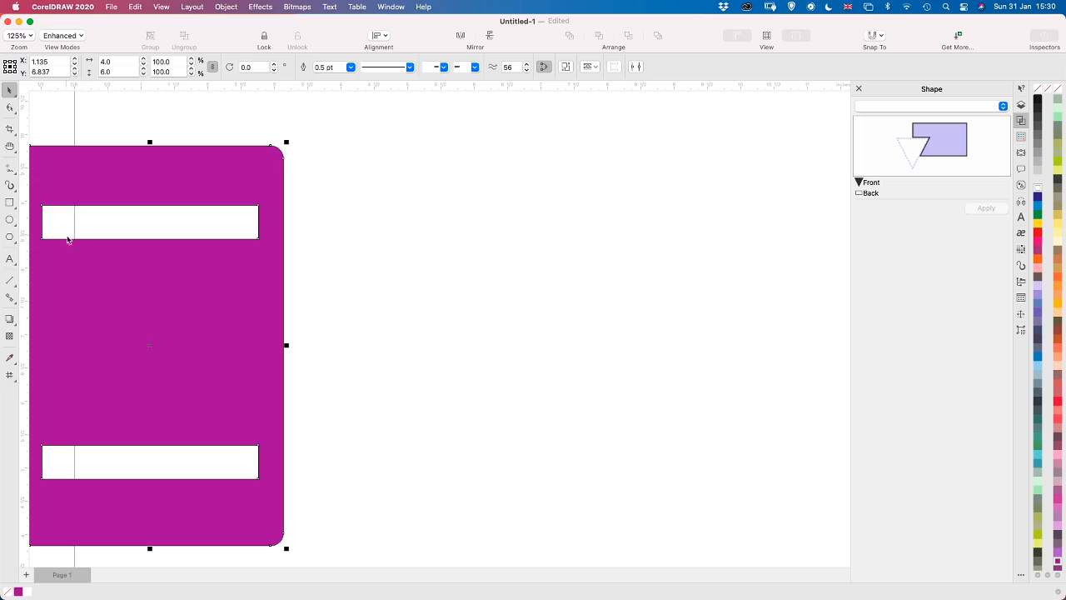
drag(120, 340, 294, 337)
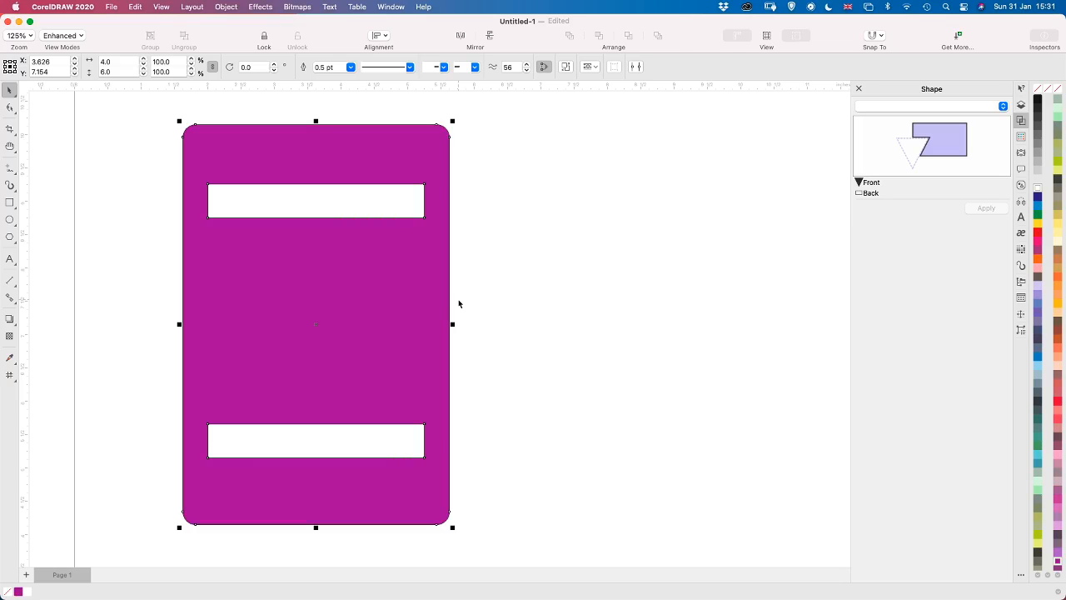
drag(369, 302, 672, 299)
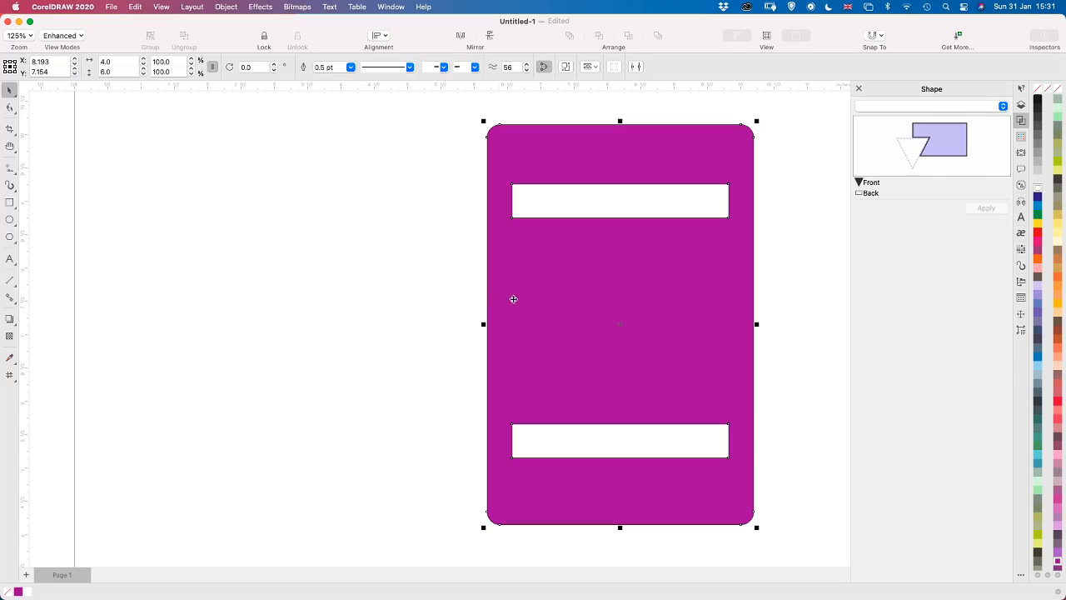
drag(628, 302, 269, 295)
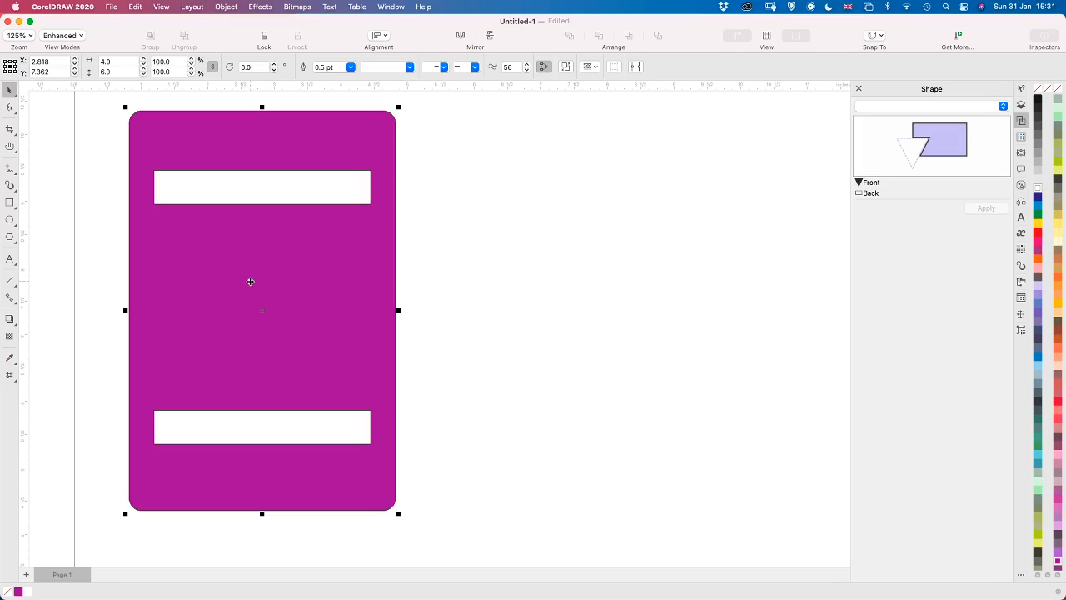
Place a copy of the purple card straight beside it, centered at about X 7.69, Y 7.36 inches, and deselect it
drag(236, 272, 559, 273)
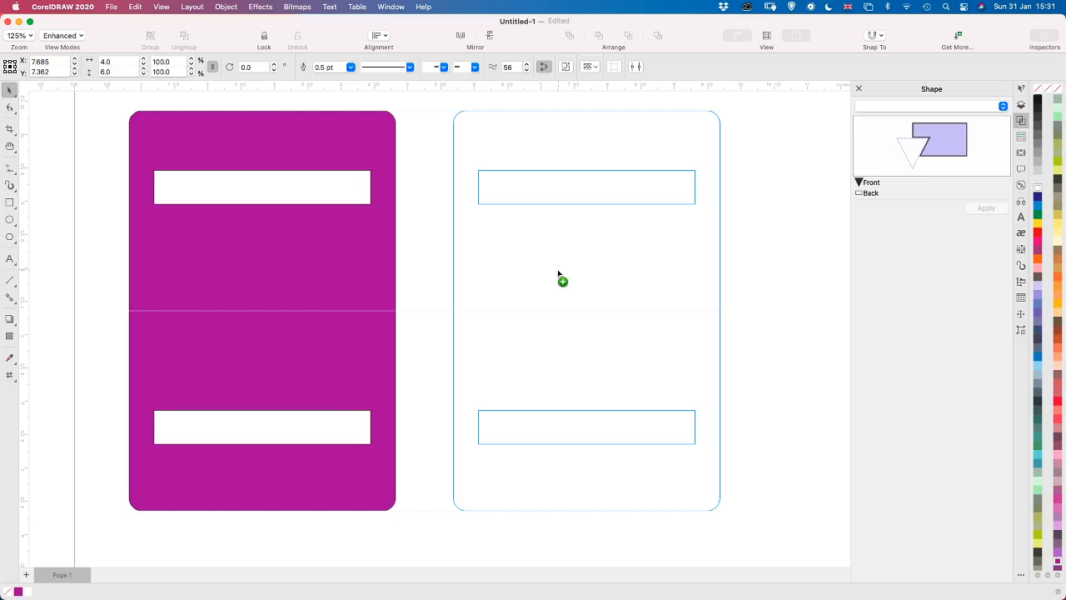
drag(558, 271, 558, 271)
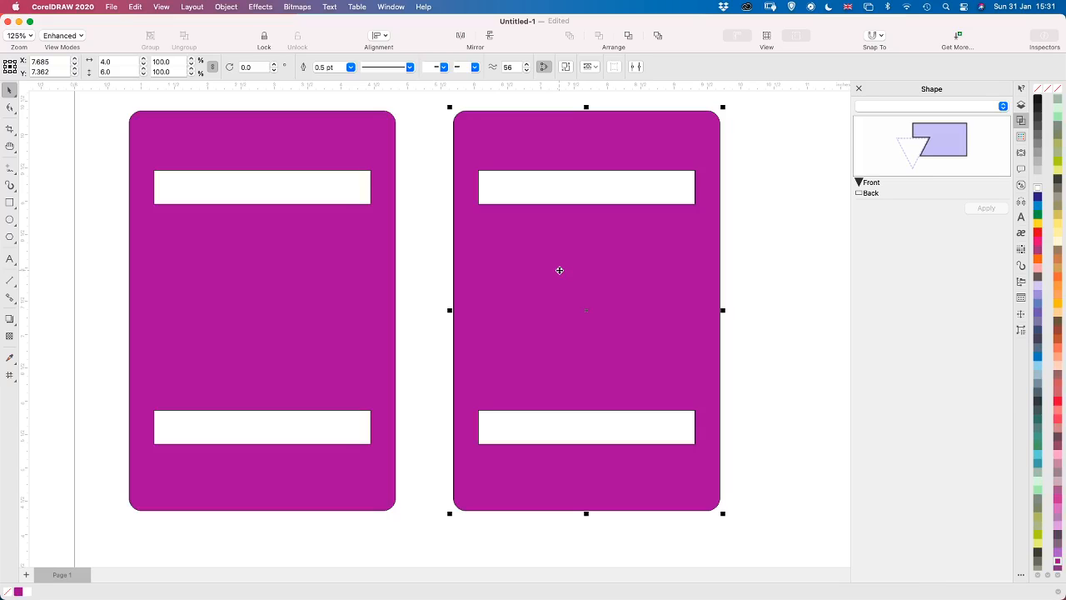
click(410, 249)
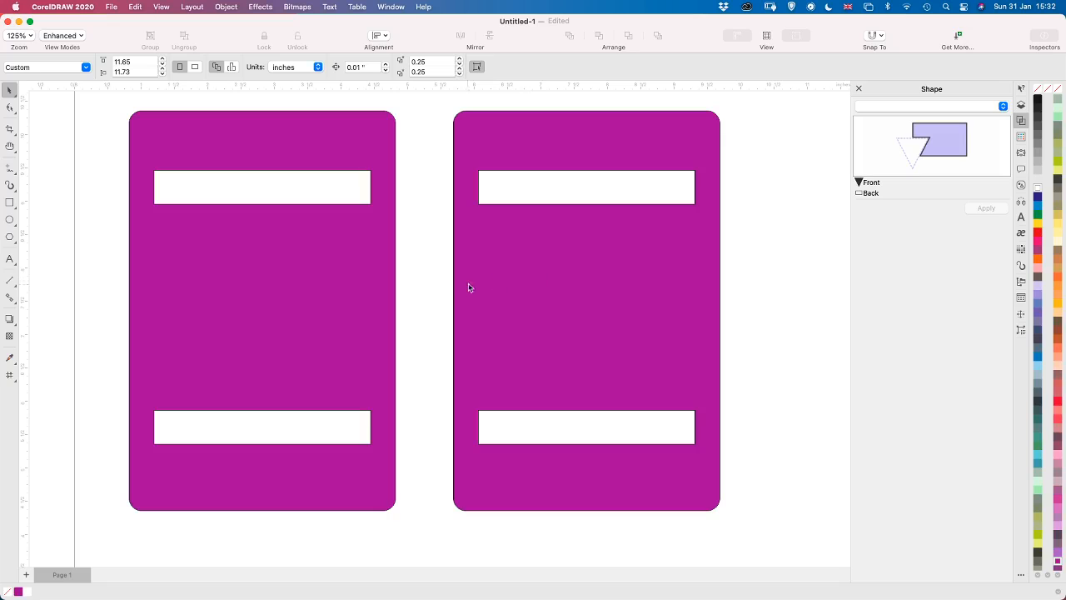
Try the Duplicate command on the copied card four times to make a stack of offset copies
click(135, 7)
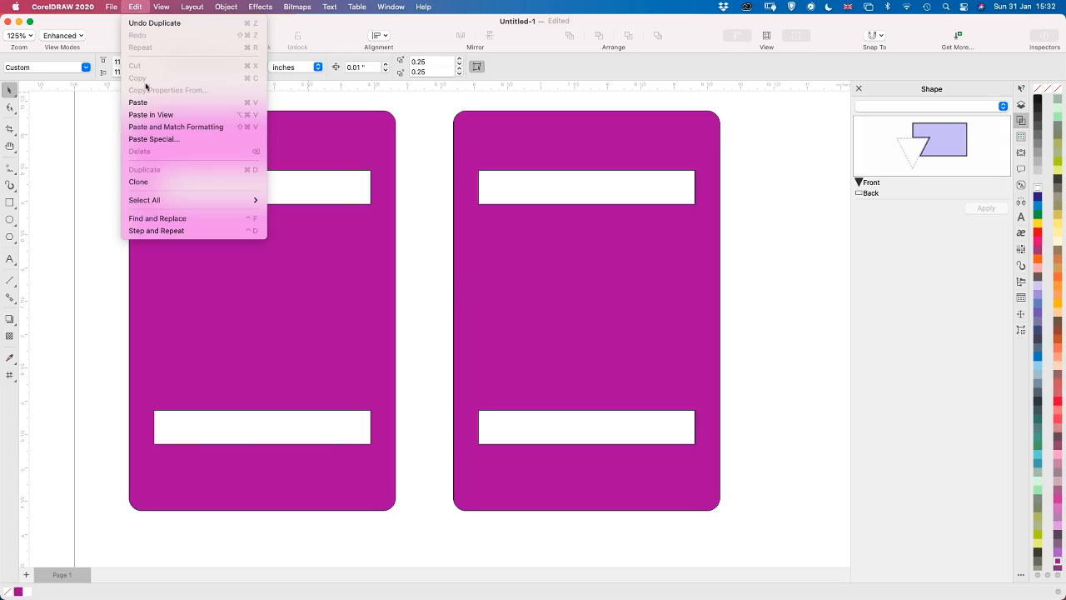
mouse_move(221, 6)
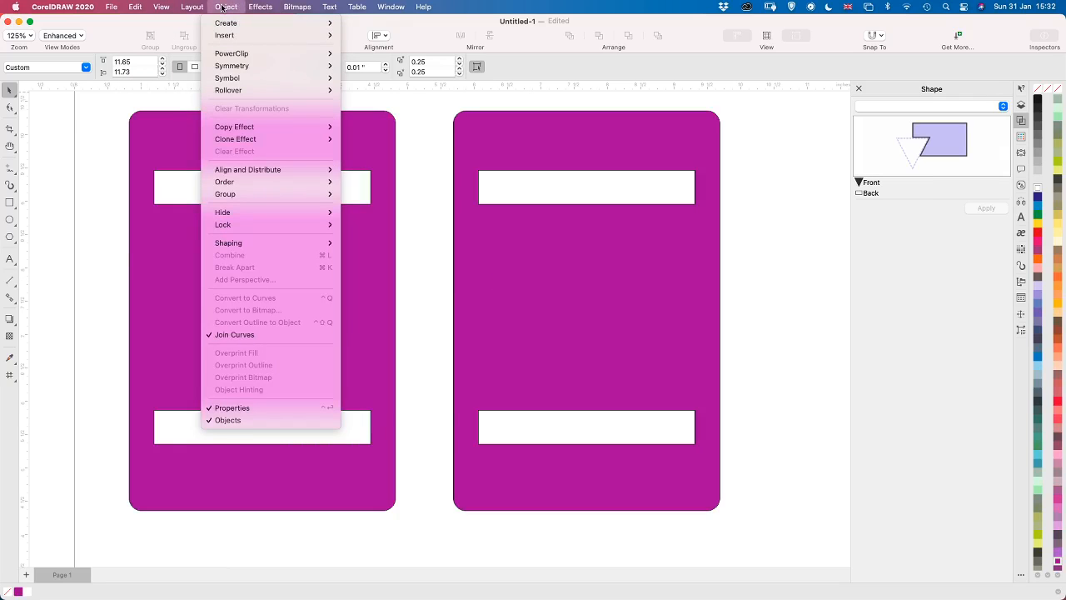
mouse_move(136, 7)
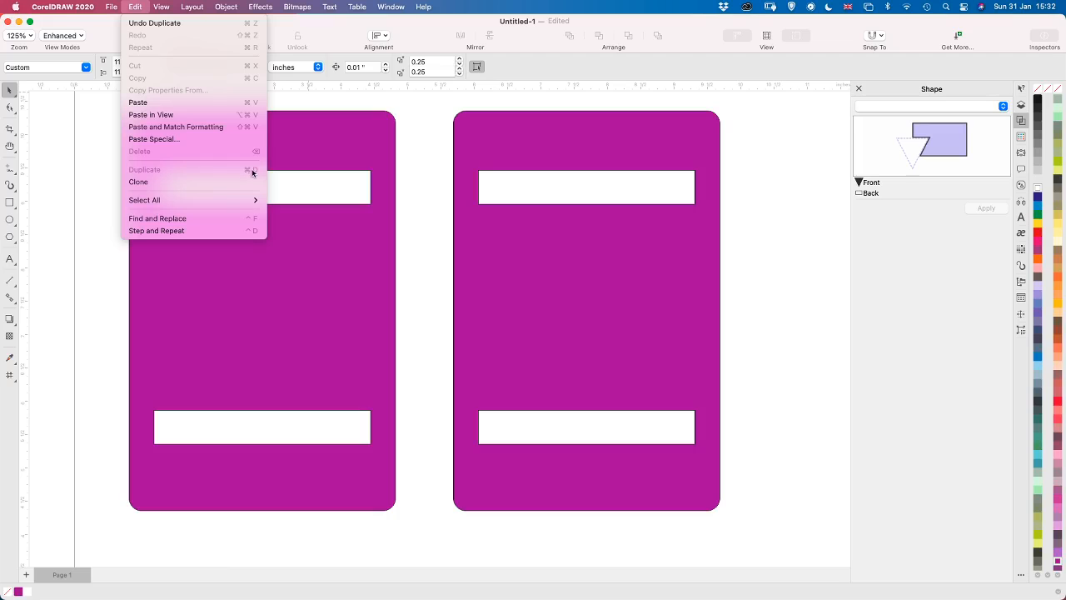
key(Escape)
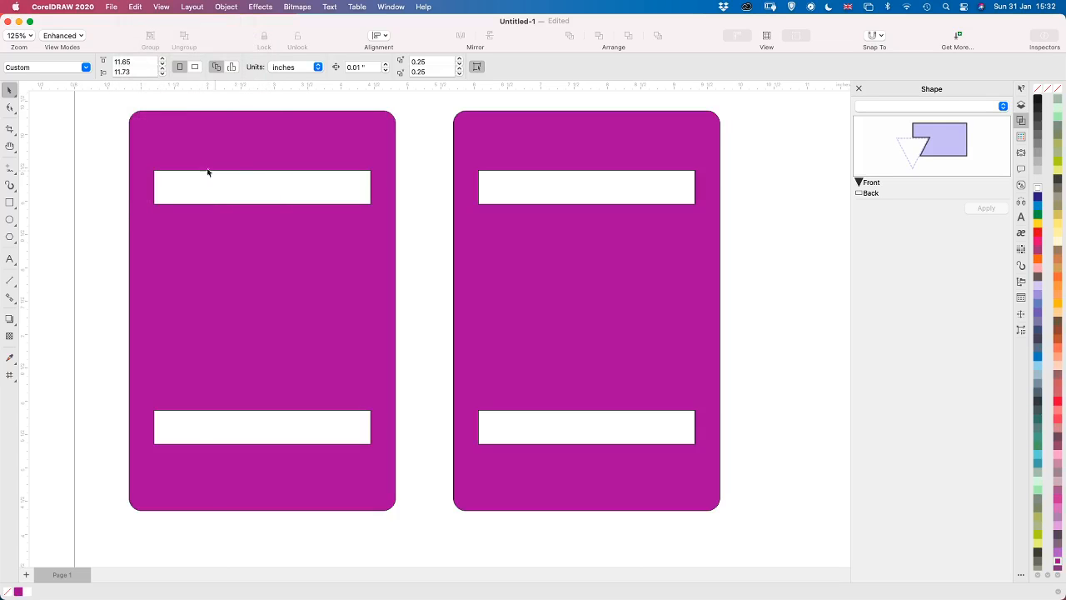
click(603, 302)
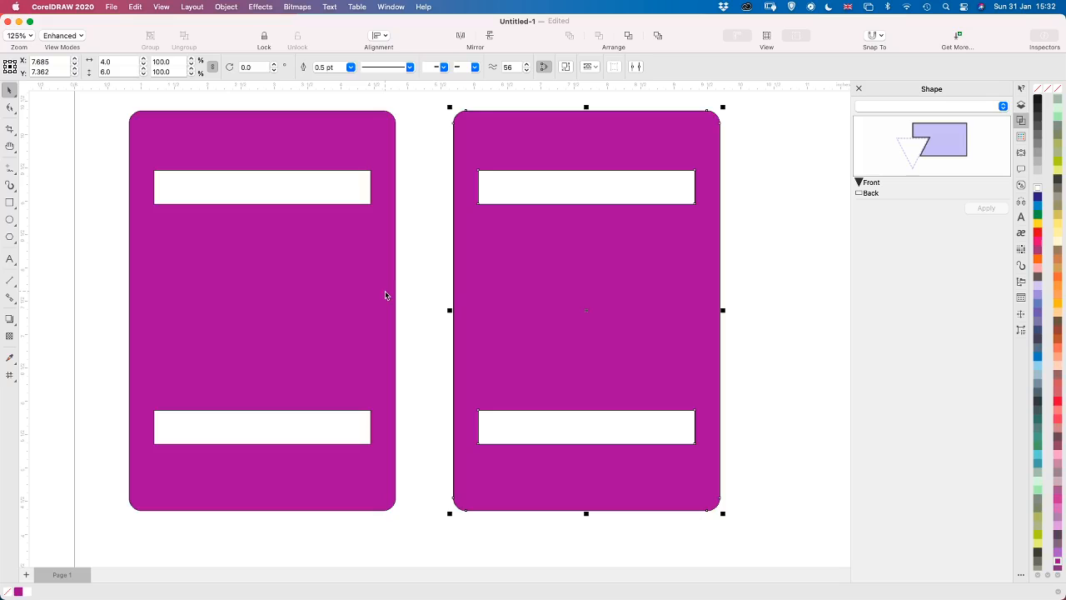
key(super+d)
key(super+d)
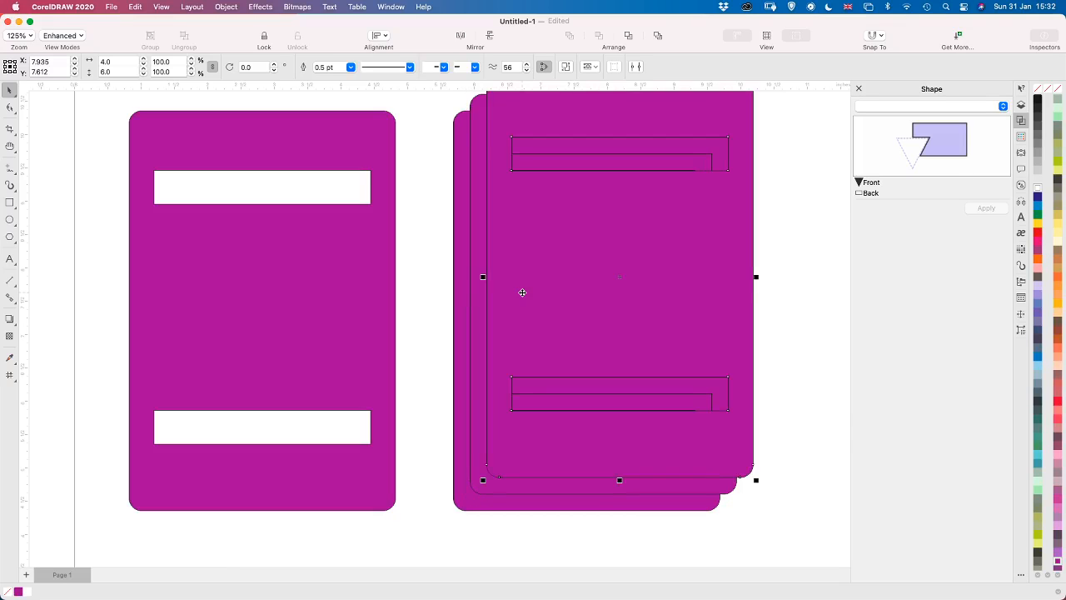
key(super+d)
key(super+d)
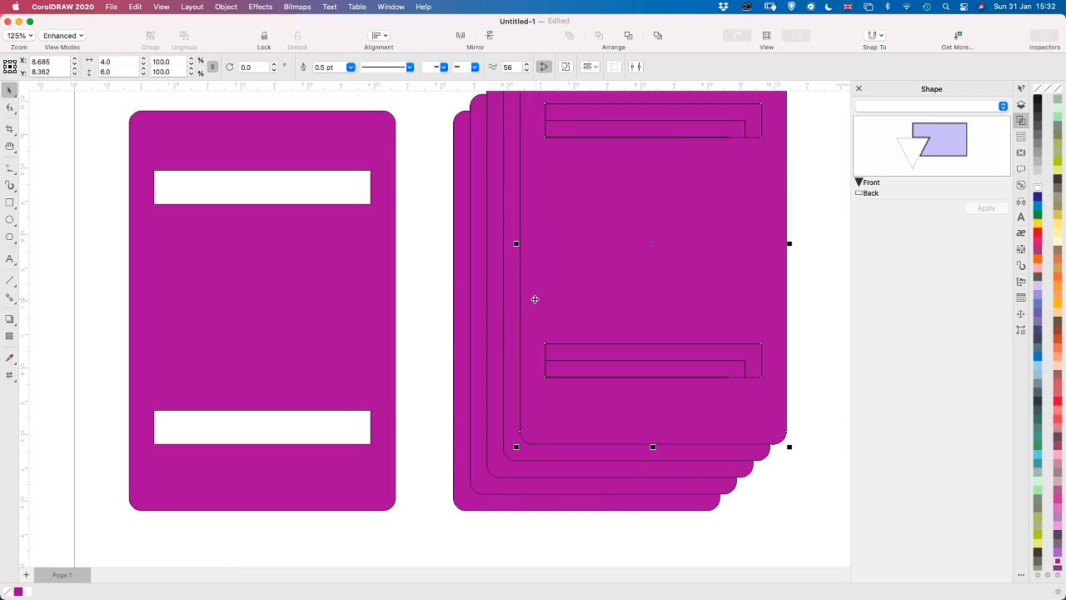
Remove all the offset duplicates and delete the copied card beside the original
key(Delete)
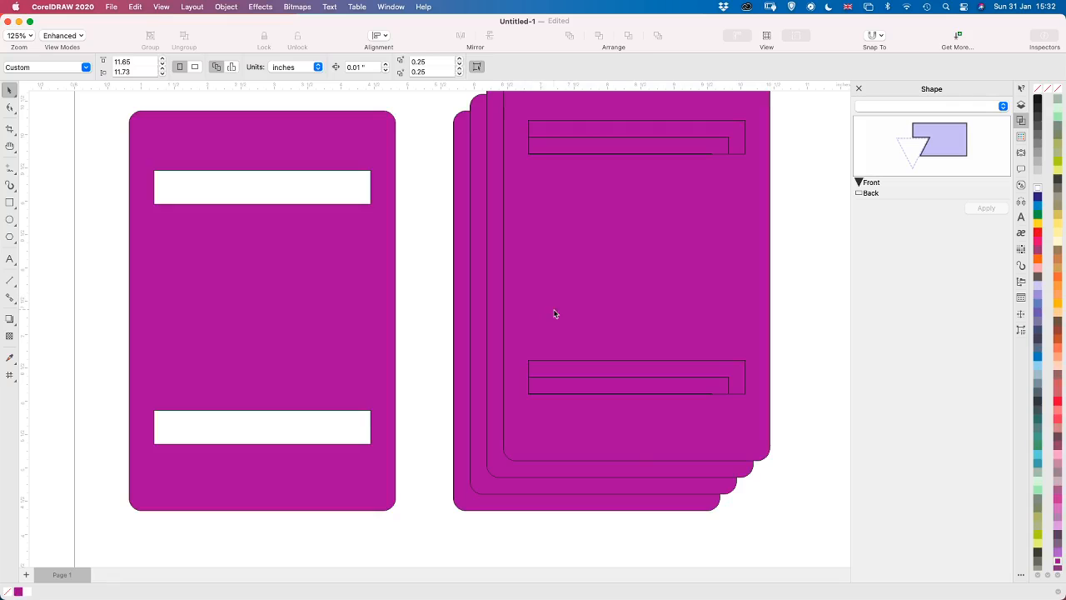
key(super+z)
key(super+z)
key(super+z)
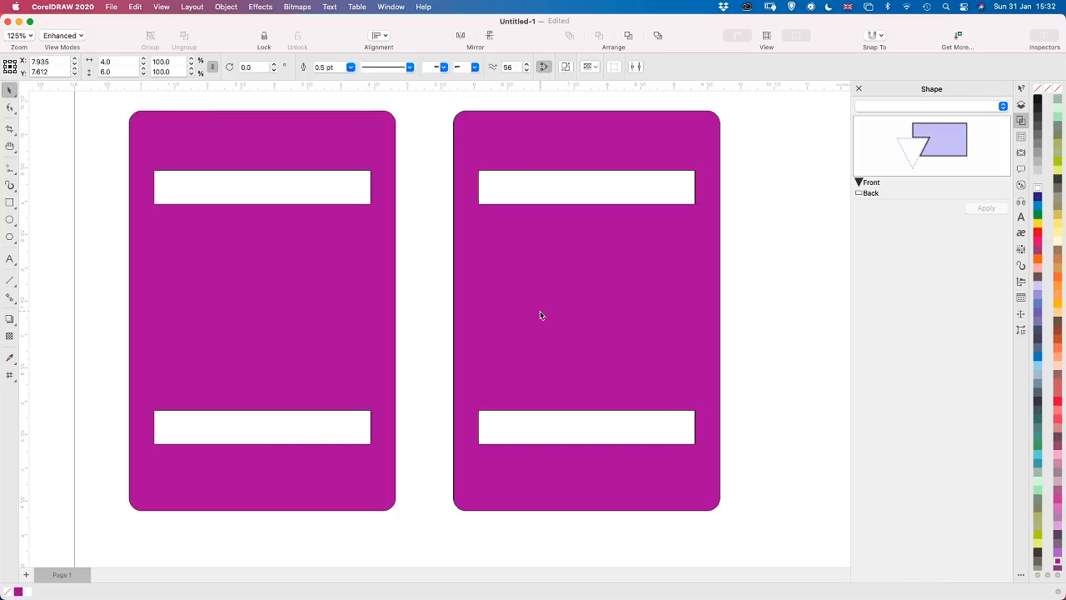
key(Escape)
click(539, 311)
key(Delete)
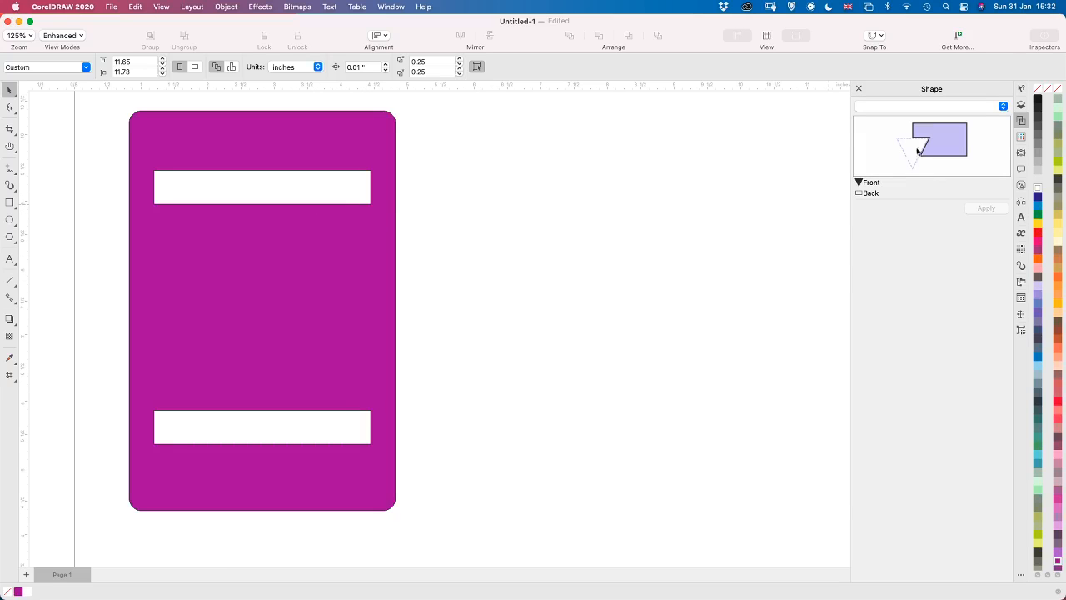
click(1001, 107)
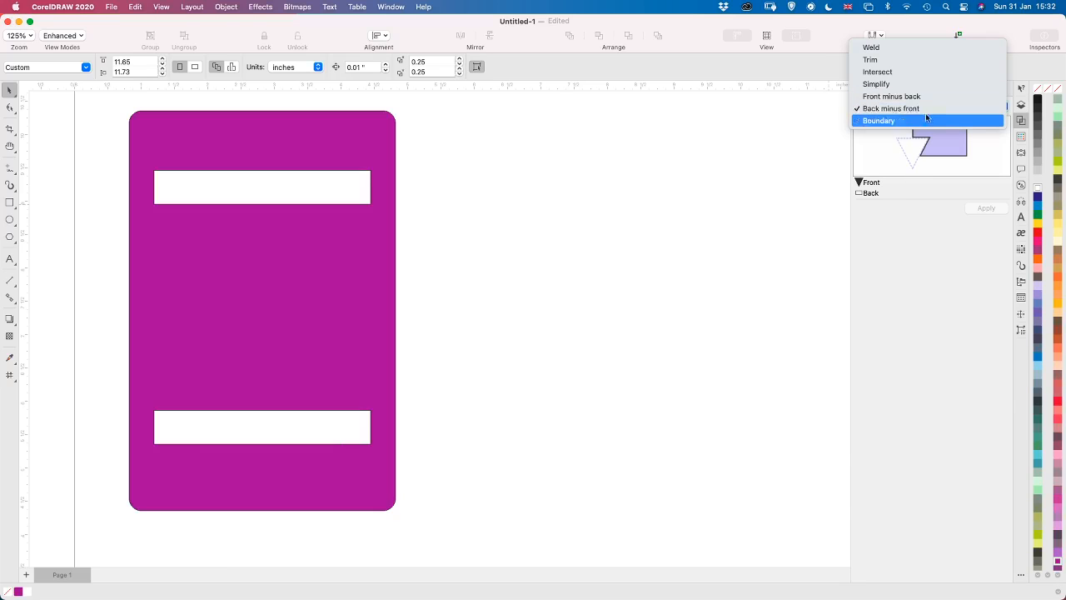
click(919, 332)
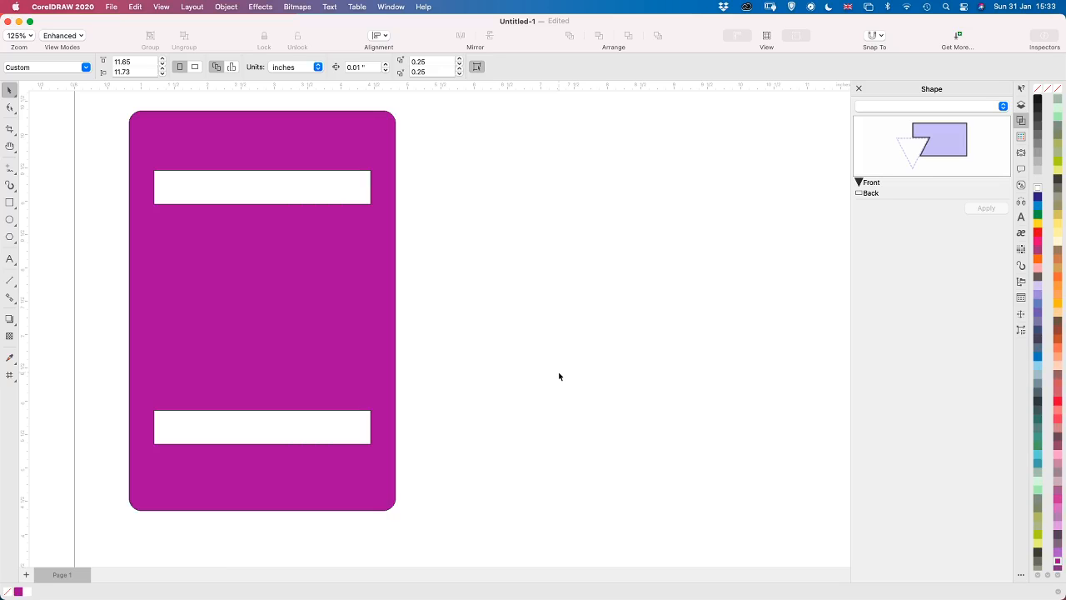
Add the text GET WELL SOON in the empty area to the right of the purple card
click(9, 259)
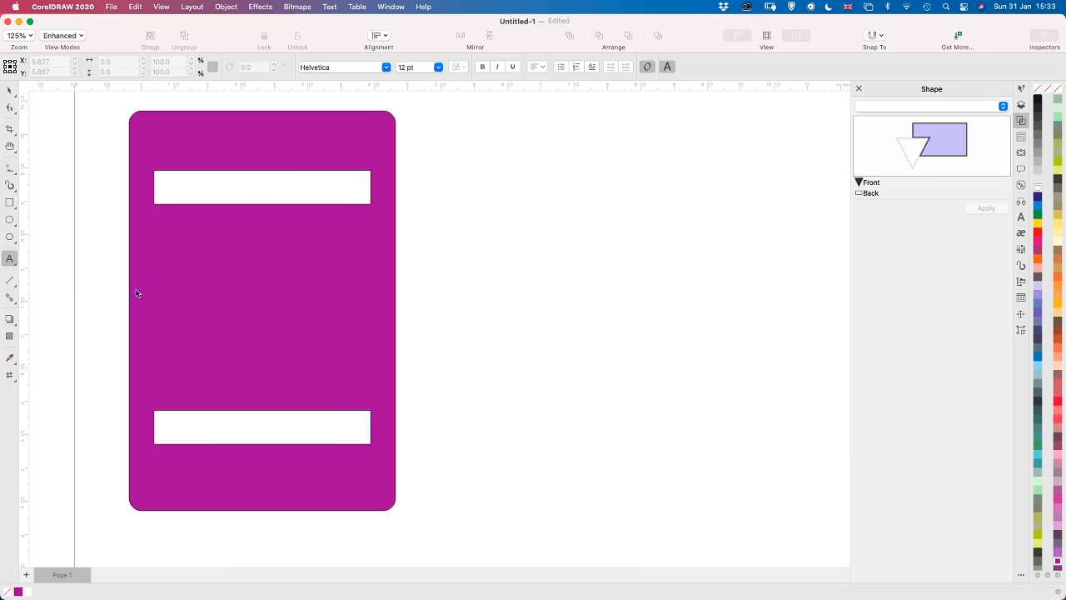
click(438, 289)
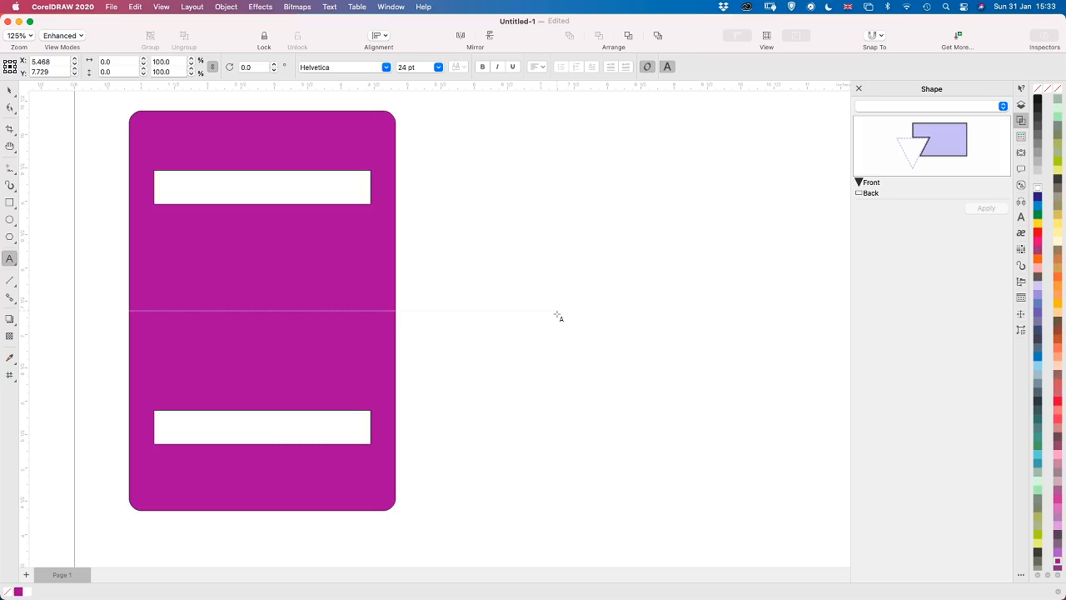
text(GETT)
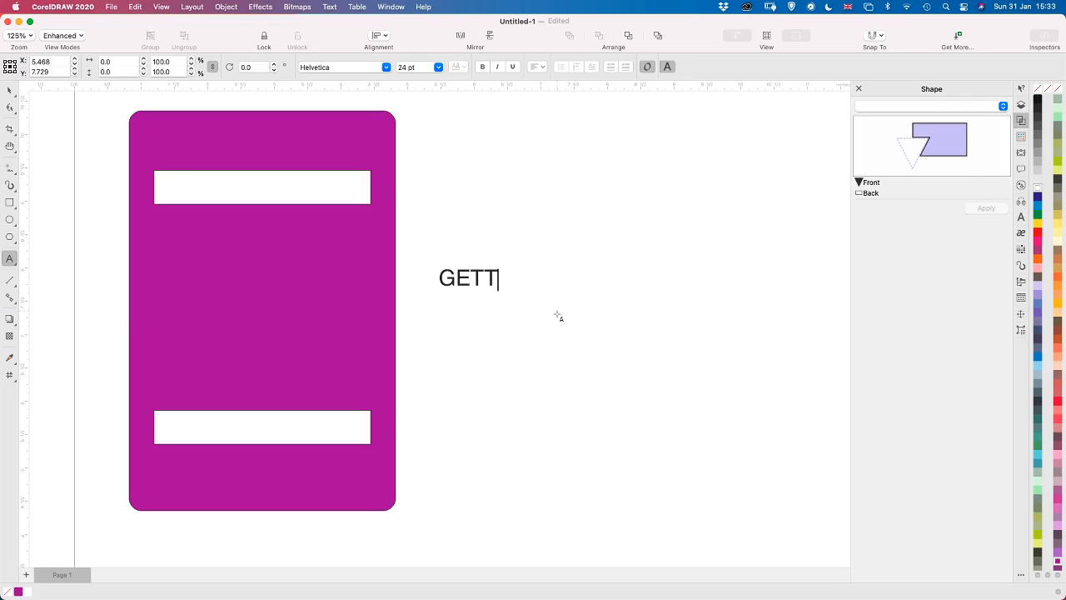
key(BackSpace)
text(WELL )
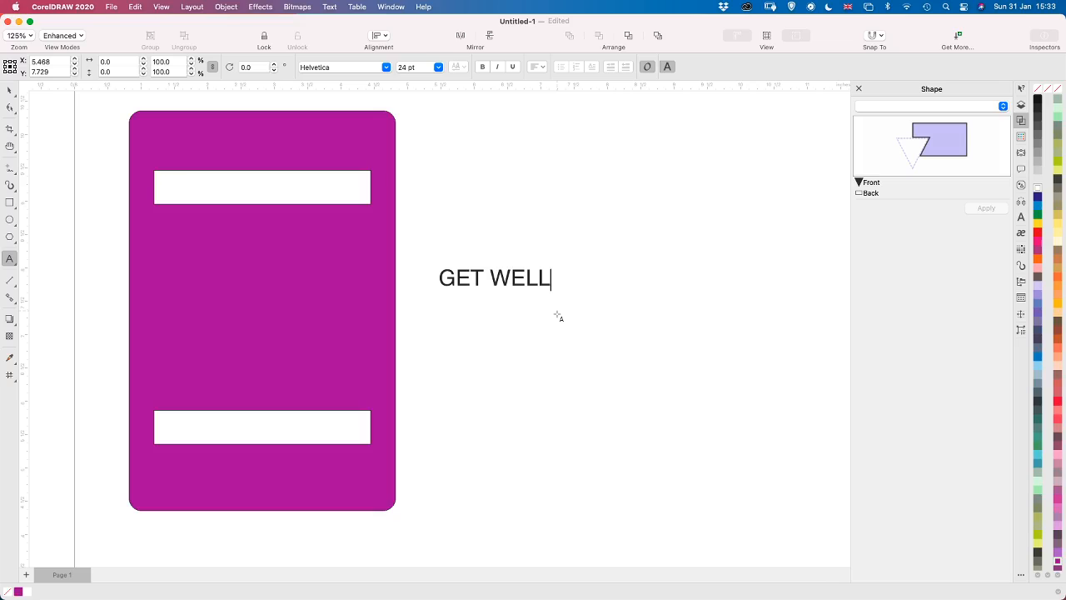
text(SOON)
Change the font of the GET WELL SOON text to AdLib WGL4 BT
triple_click(541, 278)
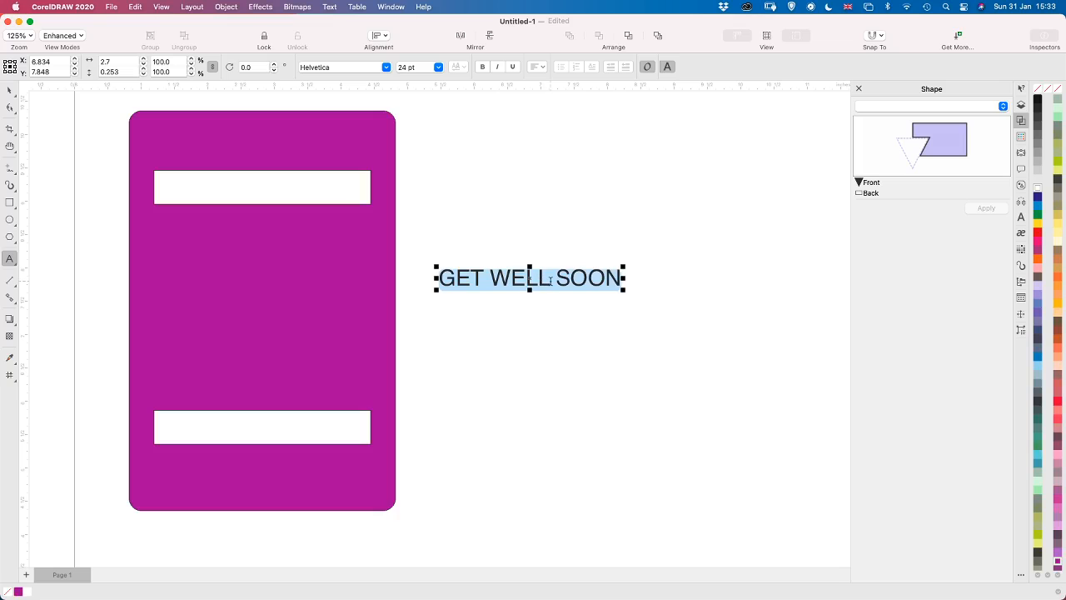
click(386, 66)
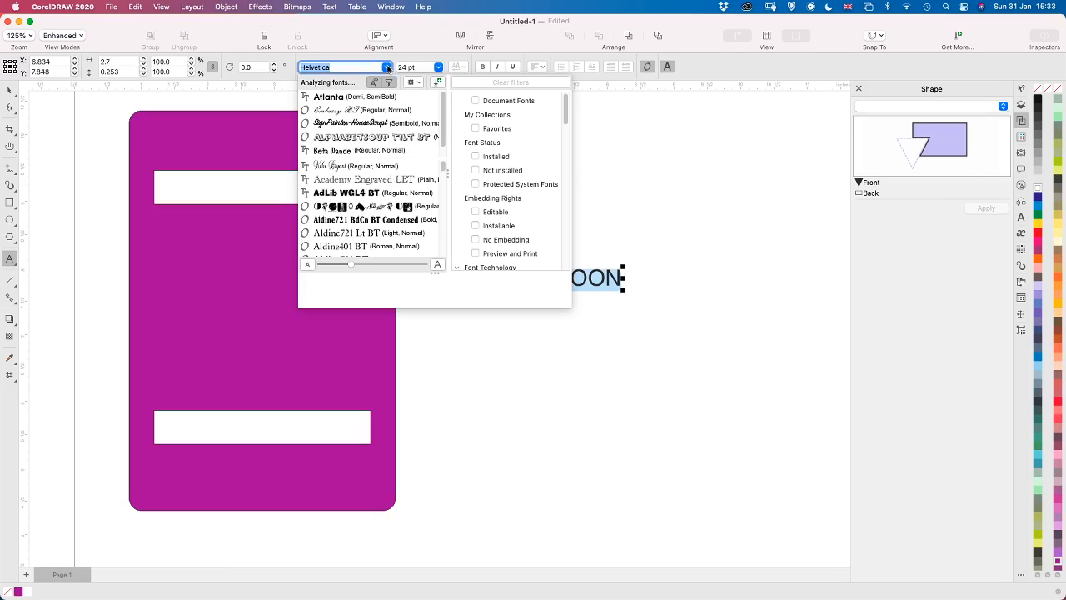
click(350, 194)
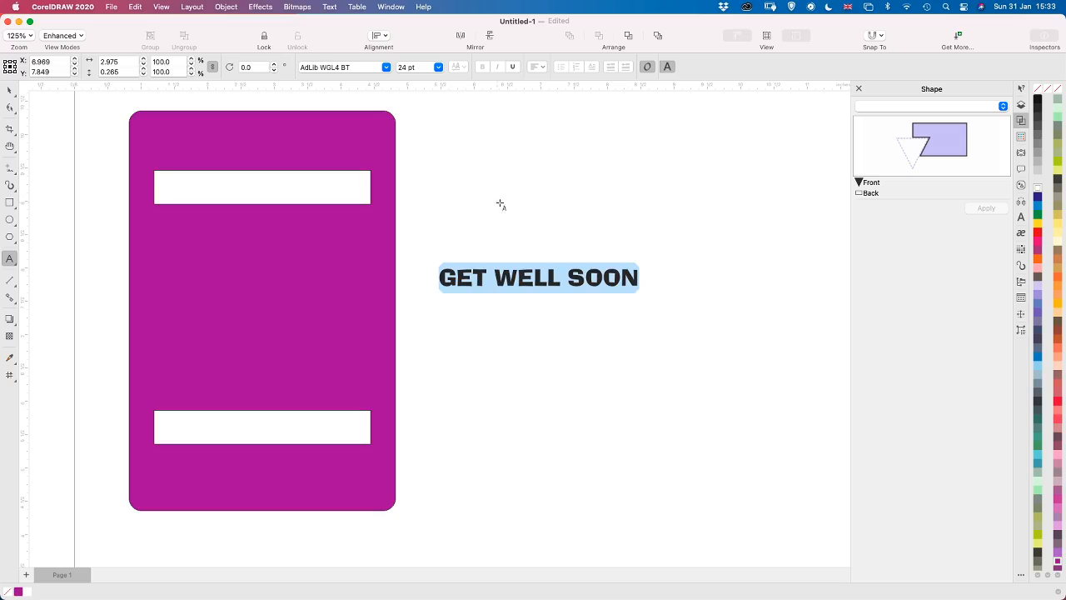
Move the GET WELL SOON text onto the upper strip cut-out and stretch it vertically past both long edges, to about 0.68 inches tall
click(9, 90)
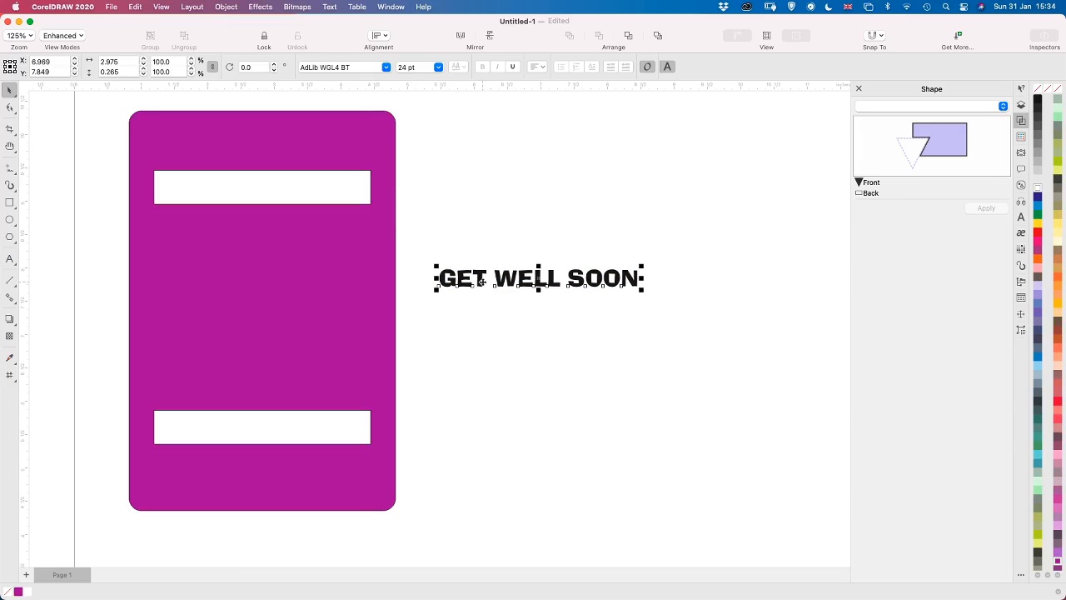
drag(481, 281, 205, 190)
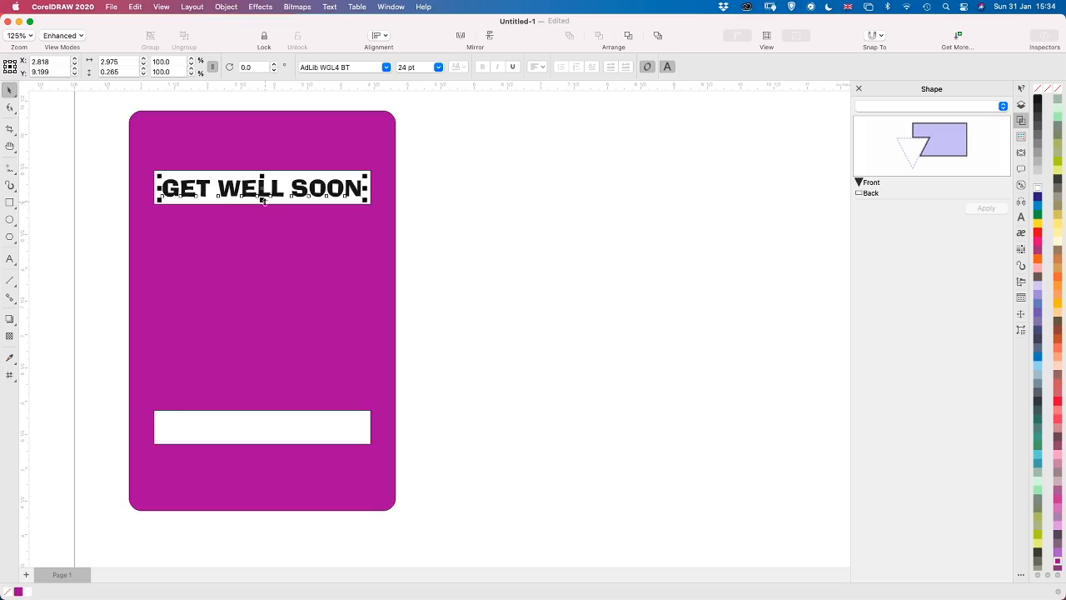
drag(263, 200, 263, 214)
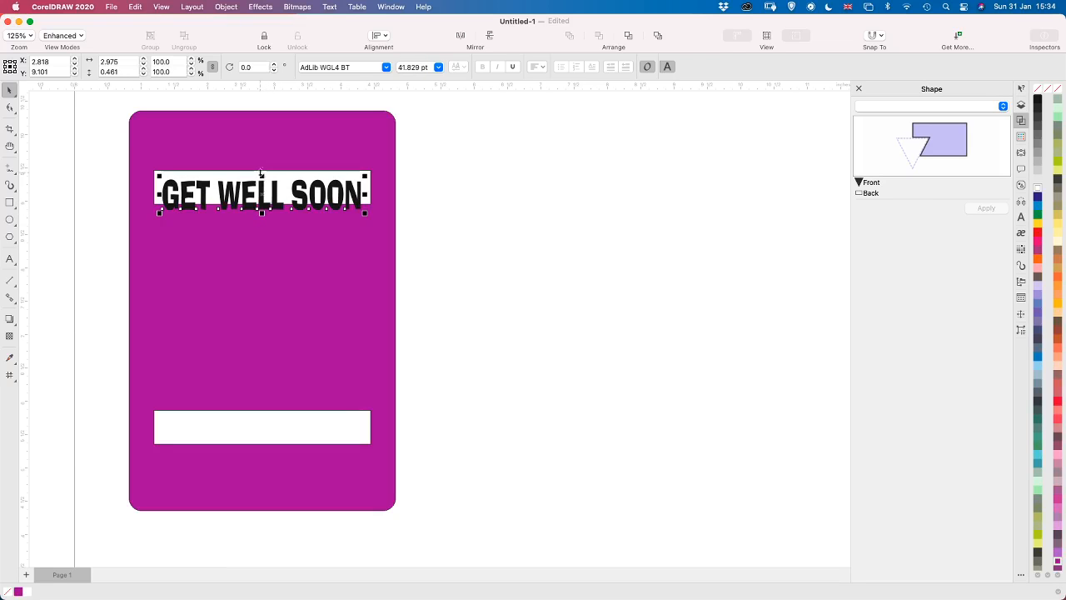
drag(263, 173, 264, 158)
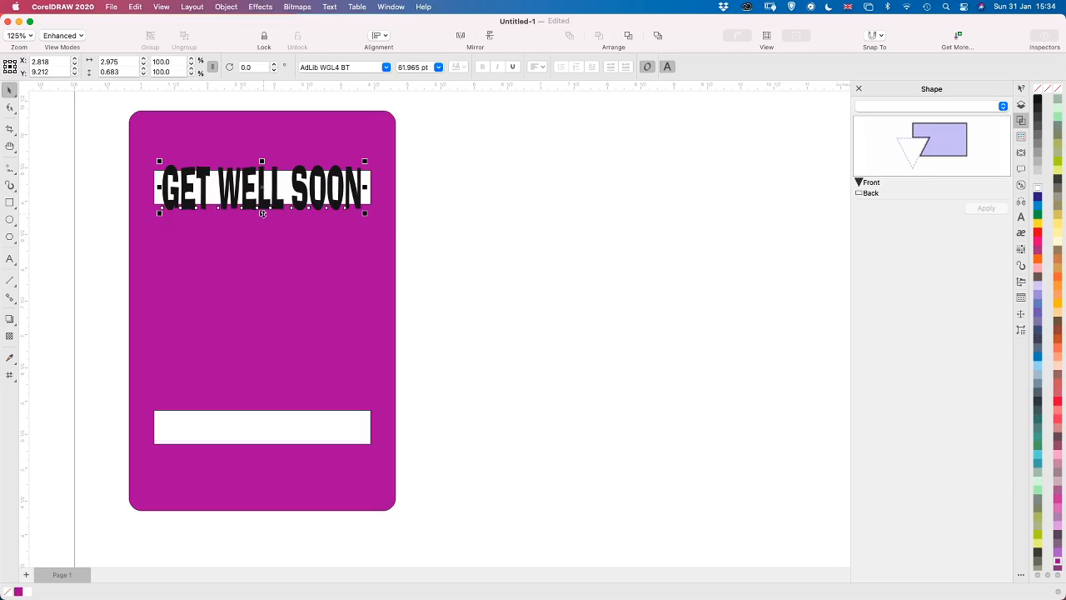
Nudge the GET WELL SOON text up slightly and reduce its height to about 0.65 inches, keeping it overlapping both edges of the upper cut-out
drag(262, 213, 262, 212)
key(Up)
key(Up)
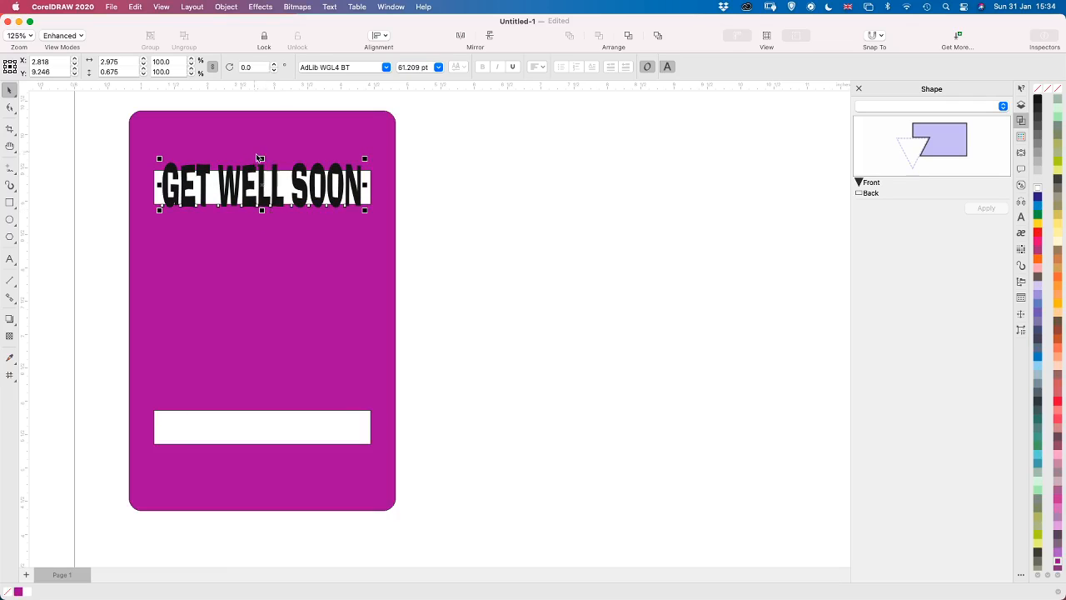
drag(263, 157, 262, 161)
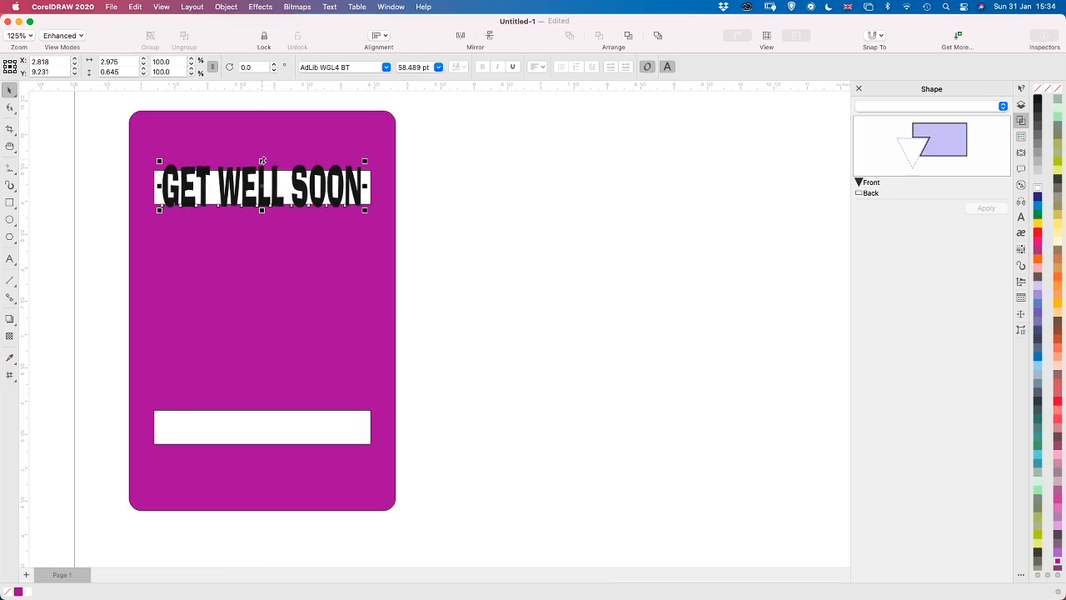
click(446, 258)
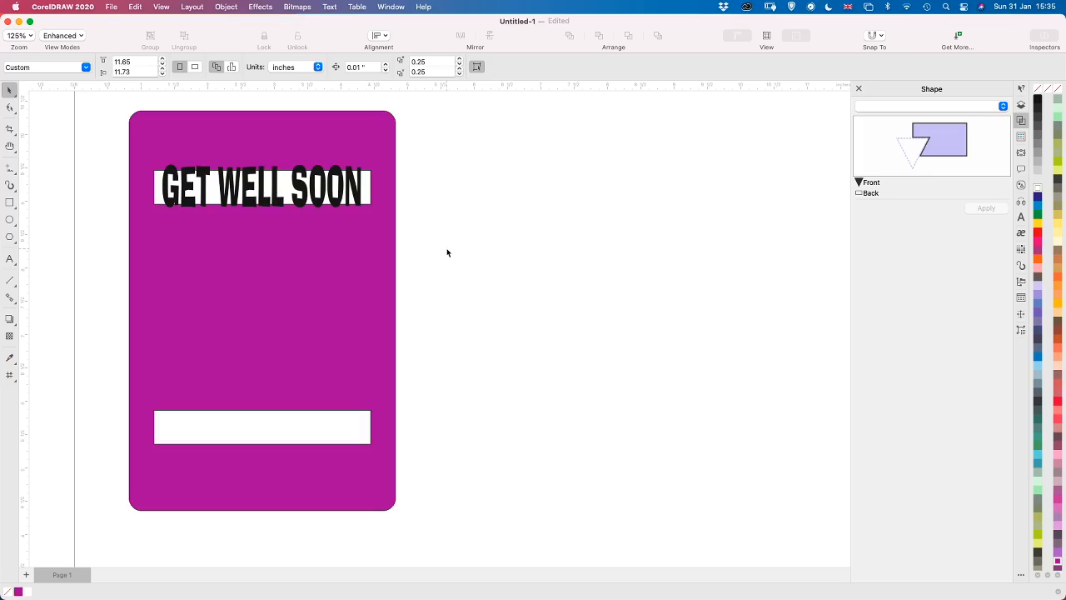
Convert the GET WELL SOON text over the card's upper white window to curves
click(345, 195)
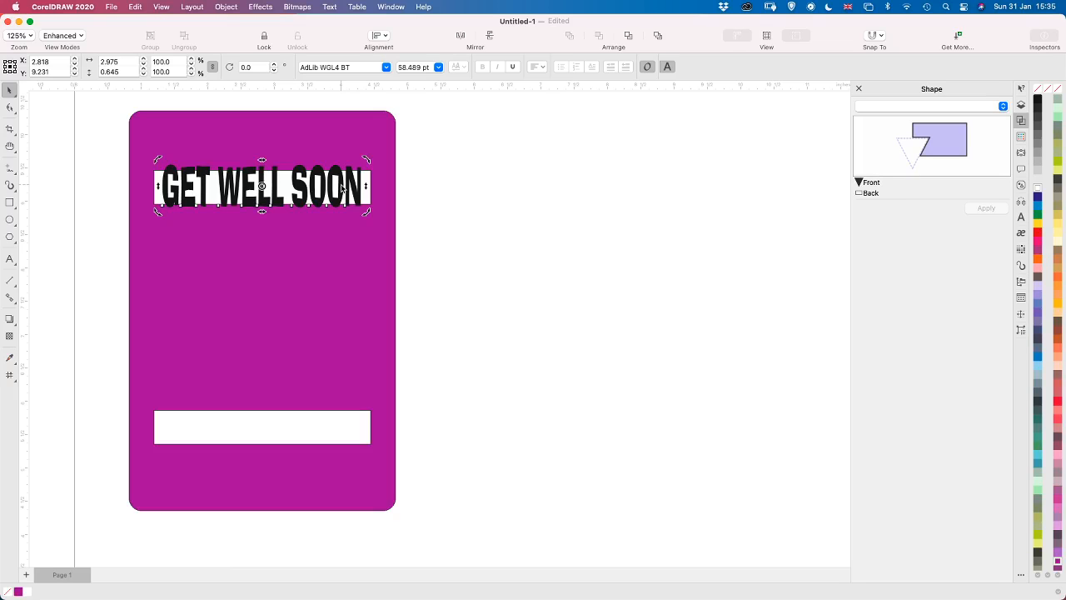
click(406, 192)
click(344, 190)
click(234, 8)
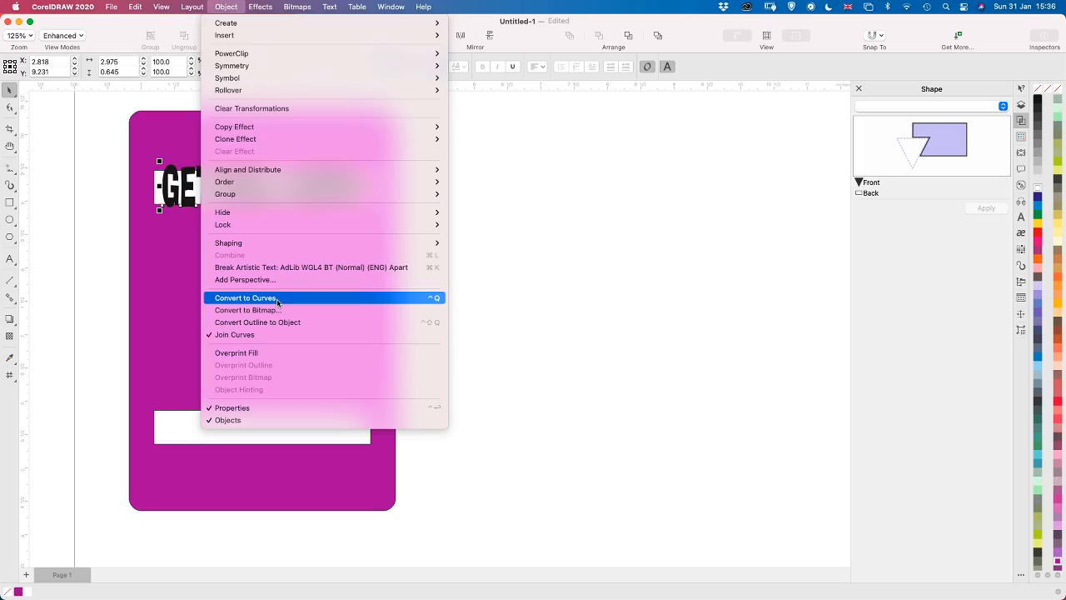
click(395, 299)
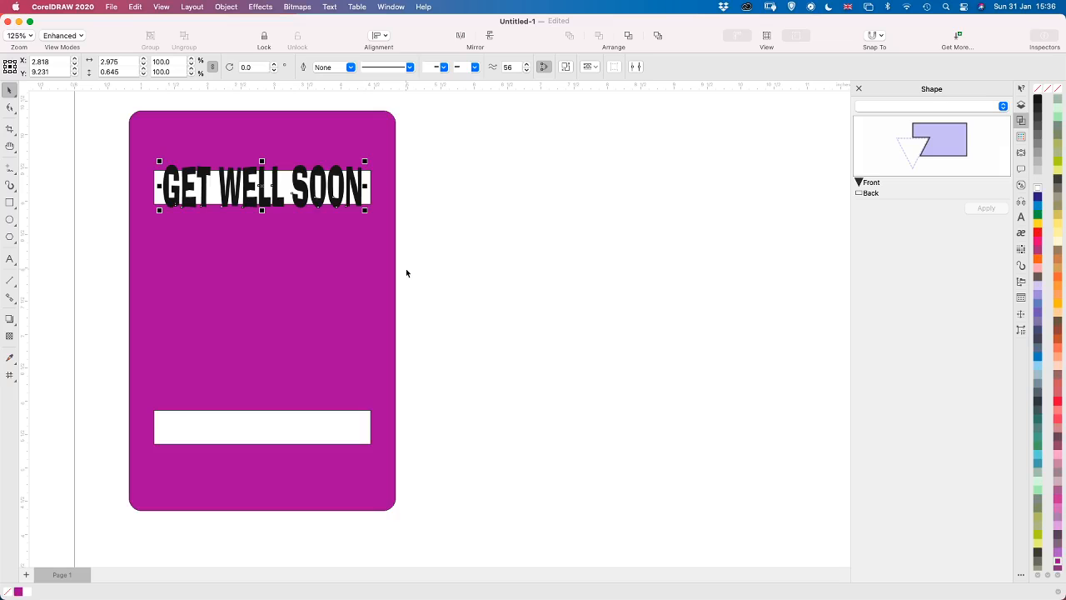
Duplicate the GET WELL SOON lettering and centre the copy over the card's lower white window
key(super+d)
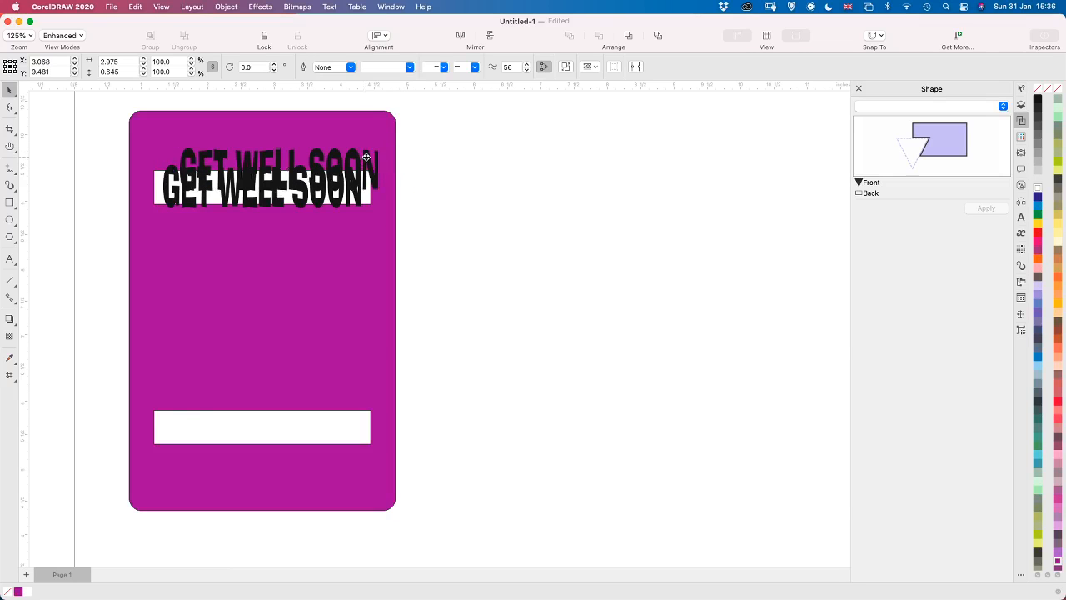
drag(374, 163, 343, 418)
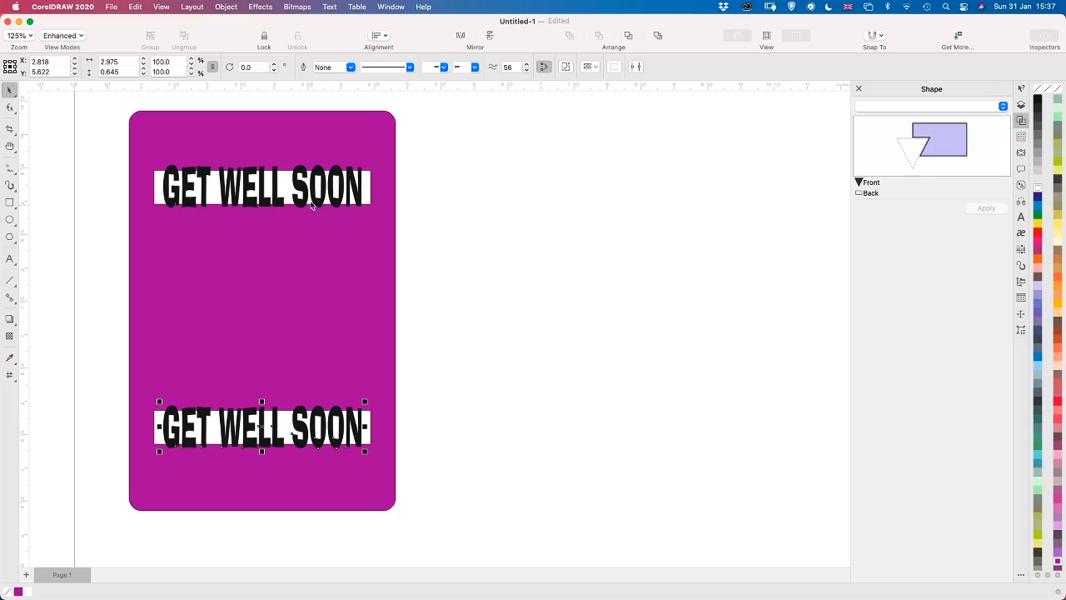
click(109, 107)
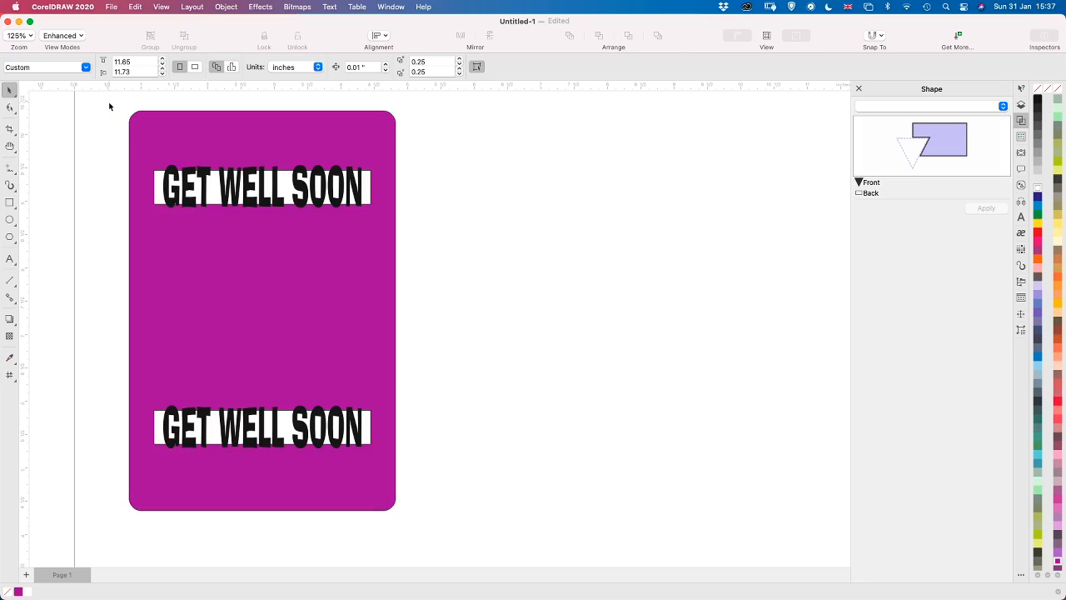
Weld both GET WELL SOON letterings to the purple card as one shape, without keeping the originals
drag(115, 120, 429, 547)
drag(430, 548, 429, 548)
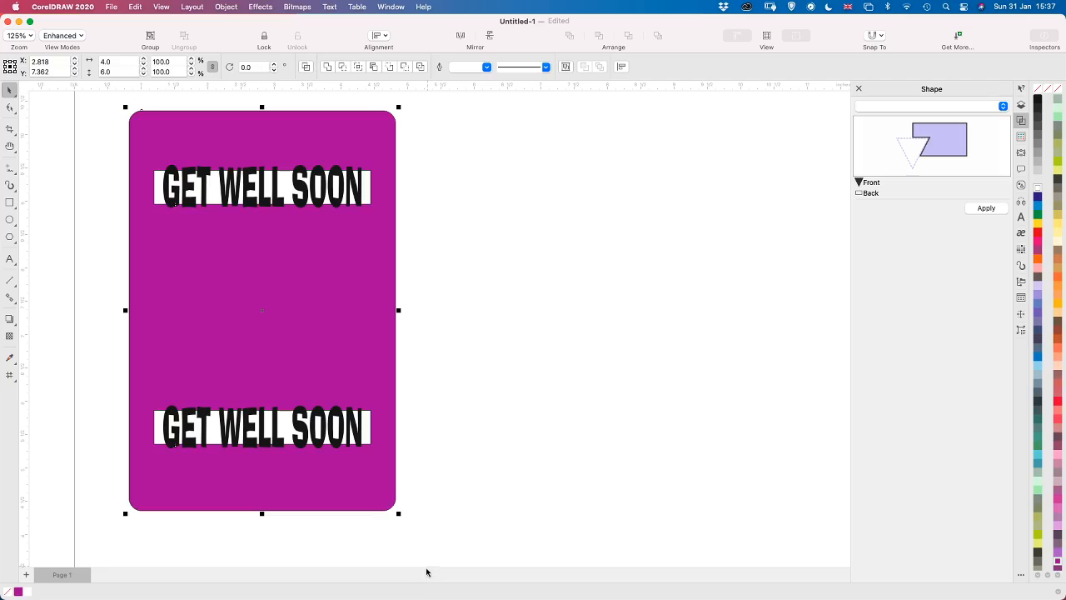
click(929, 106)
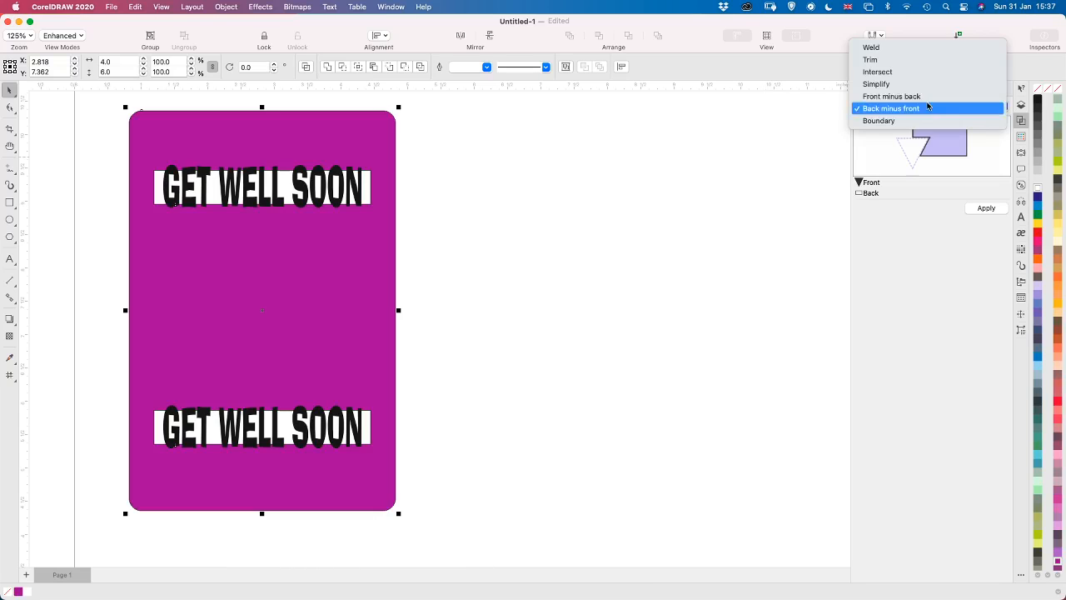
click(911, 47)
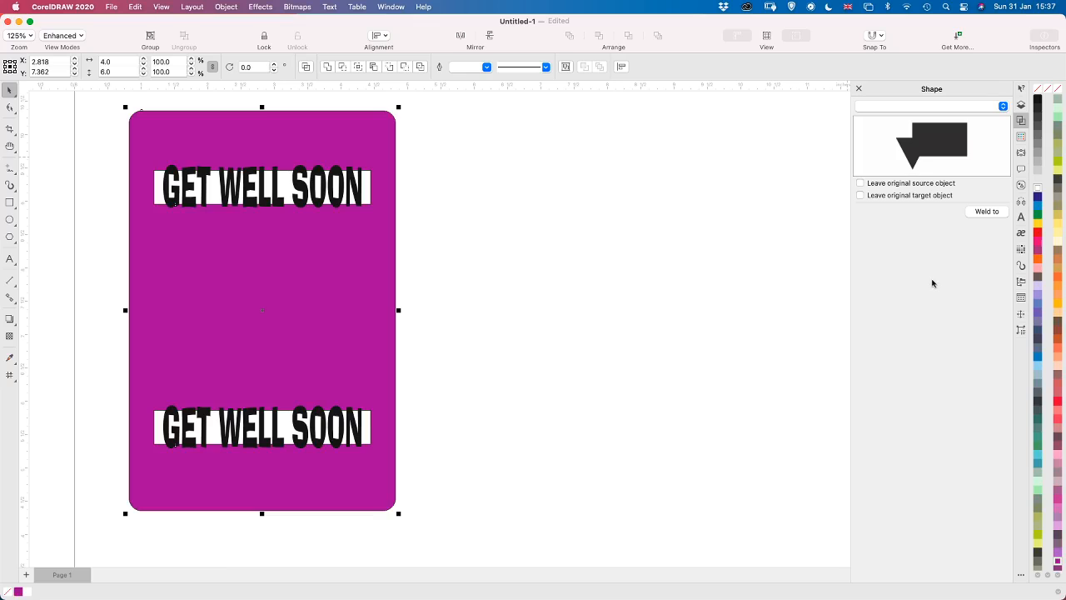
click(979, 212)
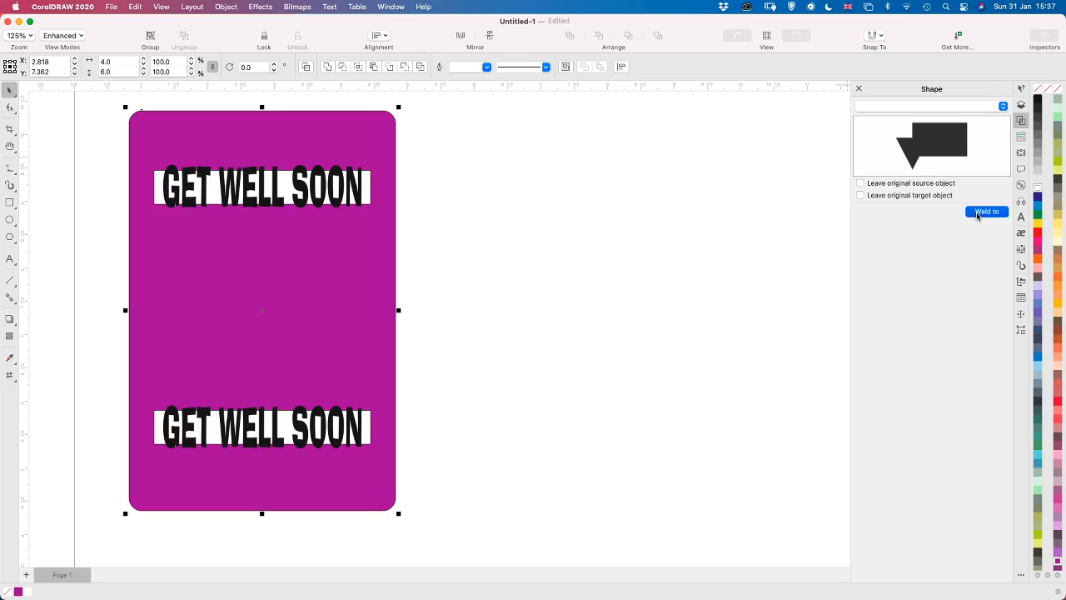
click(337, 282)
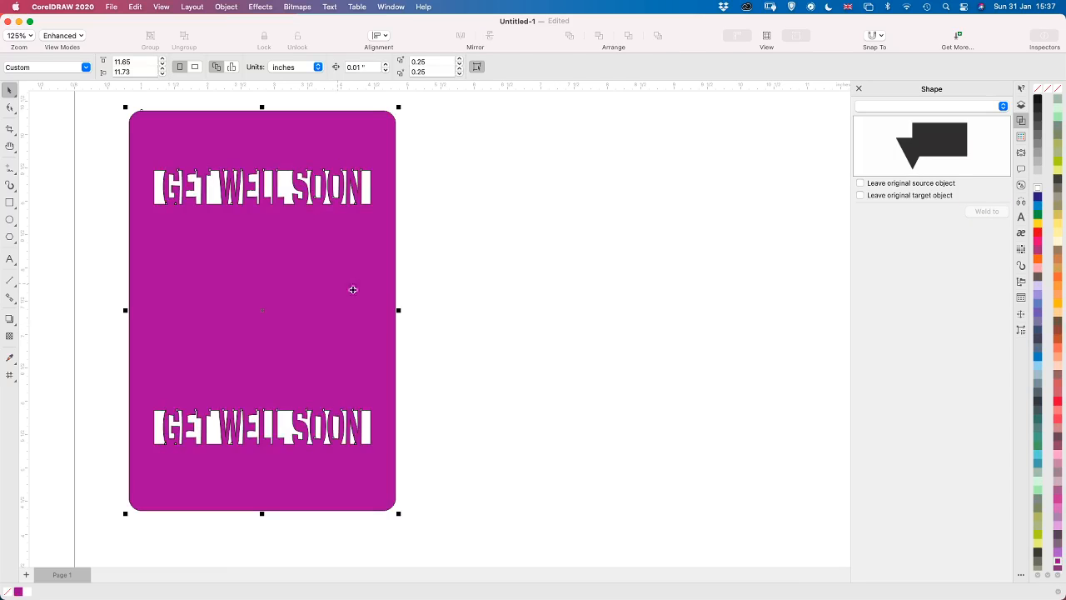
click(457, 413)
Delete the nodes of the tiny stray cutout beneath the G in the upper GET WELL SOON lettering
key(z)
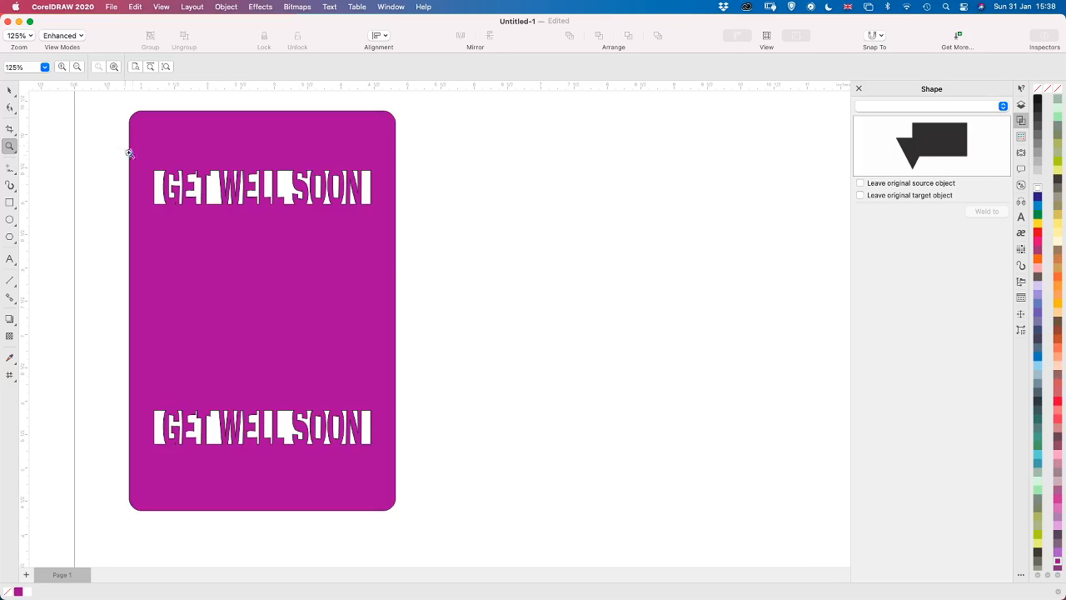
drag(140, 156, 270, 277)
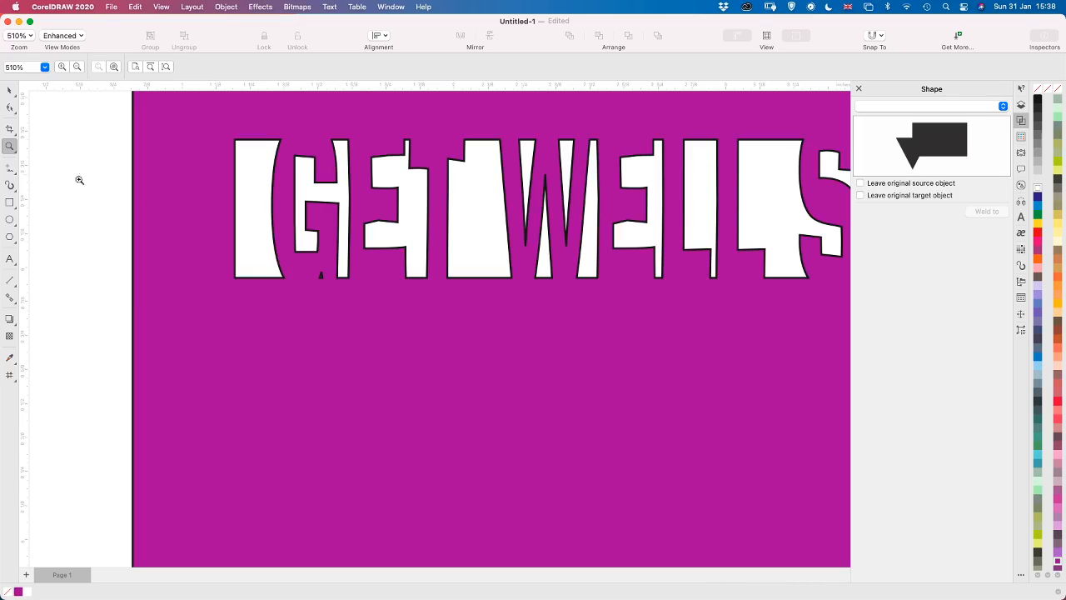
click(10, 108)
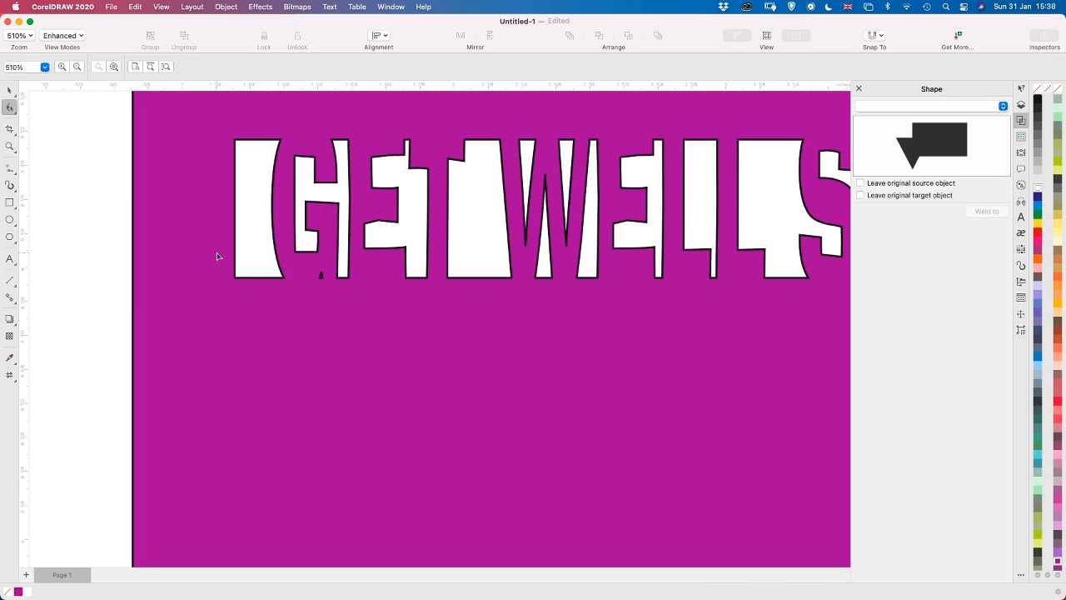
click(322, 276)
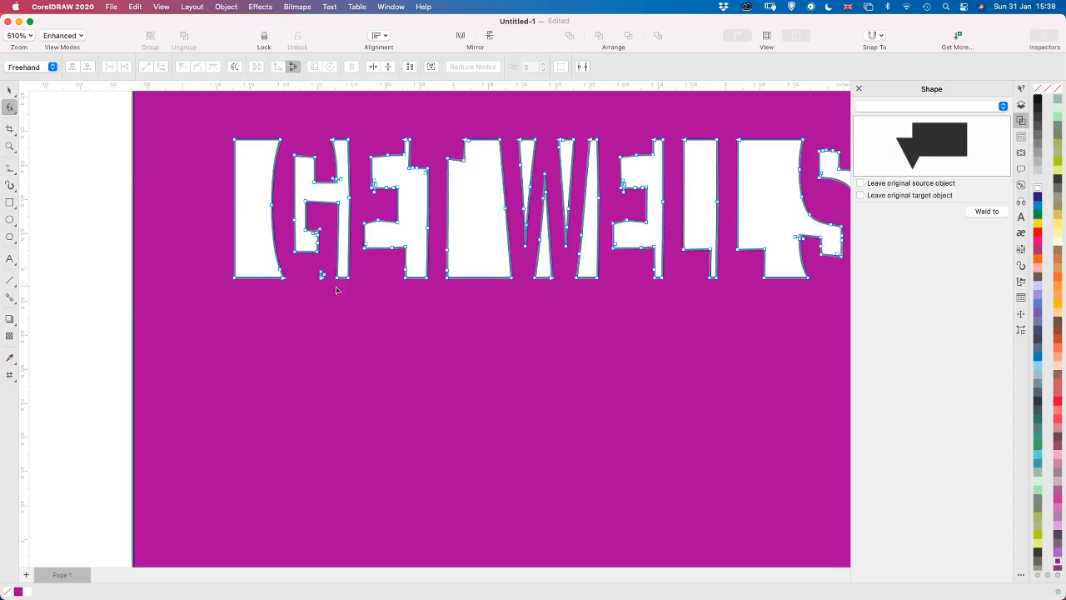
mouse_move(309, 284)
mouse_down()
mouse_move(329, 268)
mouse_move(323, 292)
mouse_up()
click(371, 316)
scroll(359, 449, up, 2)
scroll(359, 449, up, 1)
scroll(359, 448, down, 2)
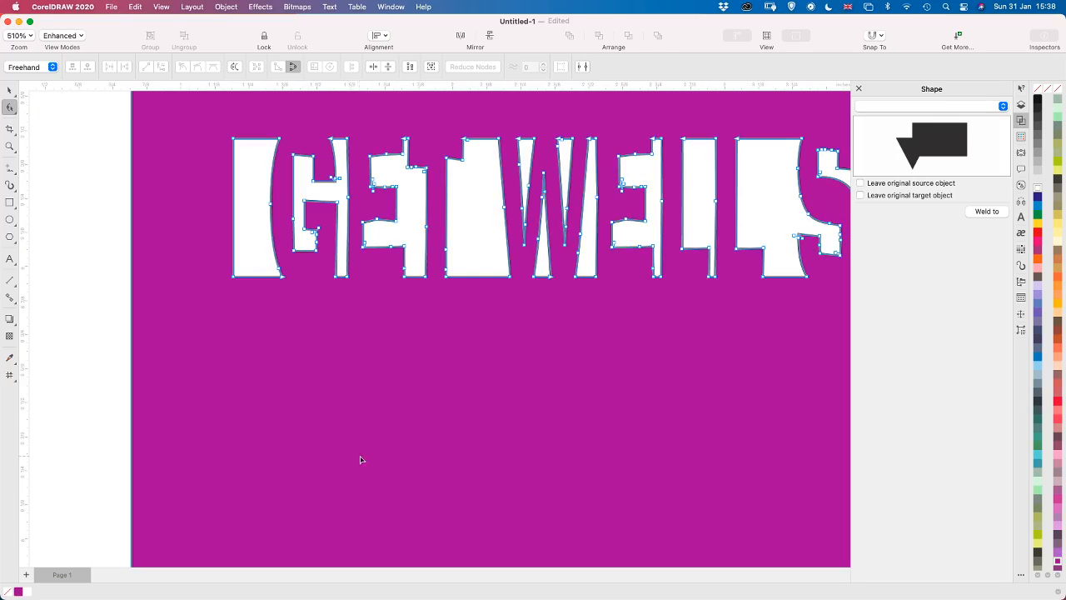
Delete the nodes of the tiny stray cutout beneath the G in the lower GET WELL SOON lettering
key(h)
scroll(403, 460, down, 3)
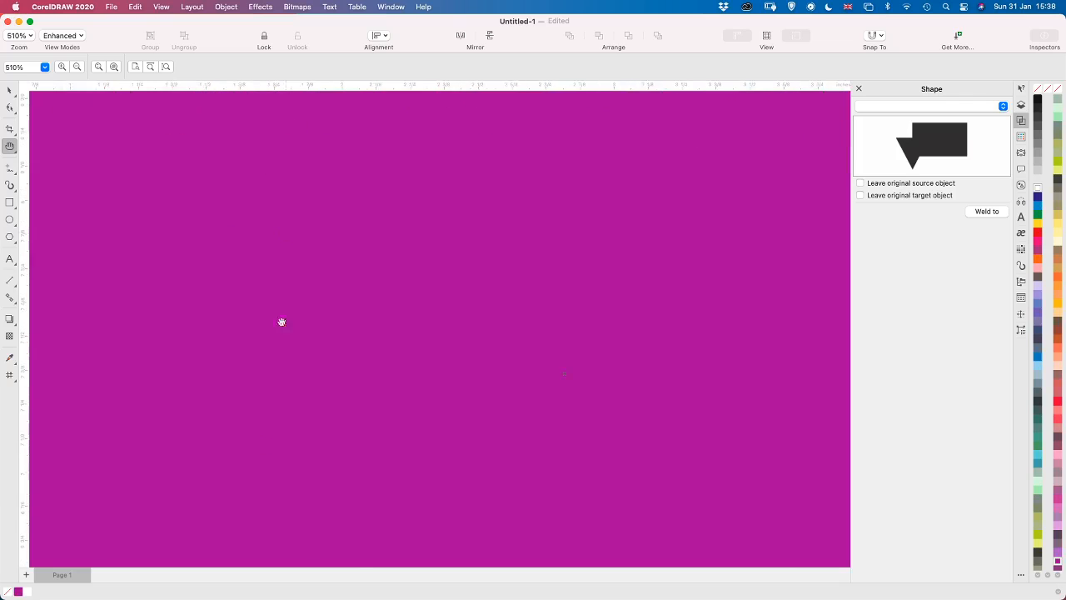
scroll(267, 469, up, 6)
scroll(324, 278, down, 5)
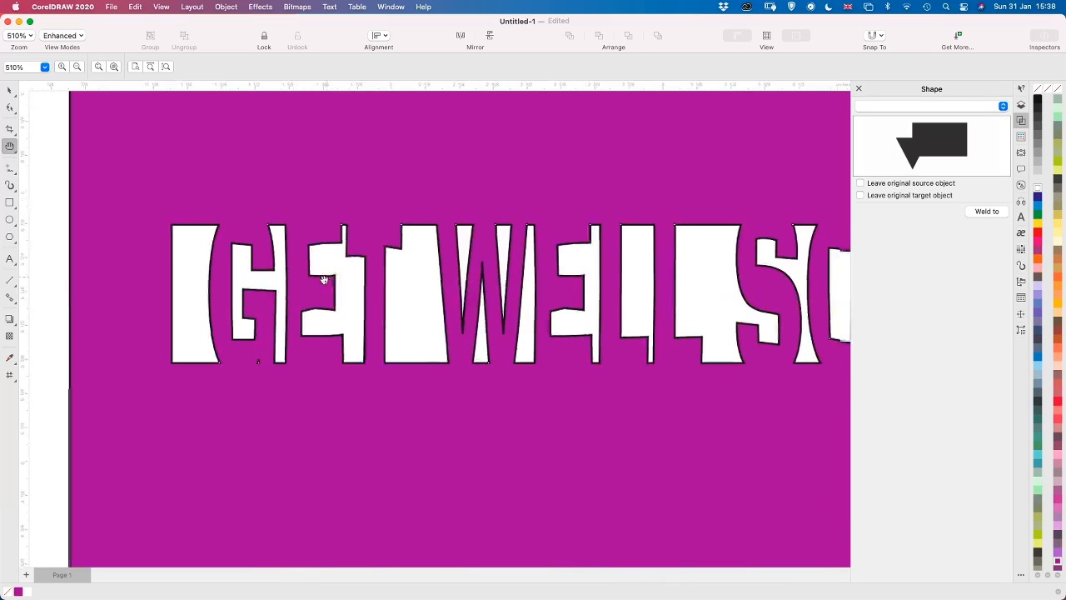
scroll(291, 250, right, 1)
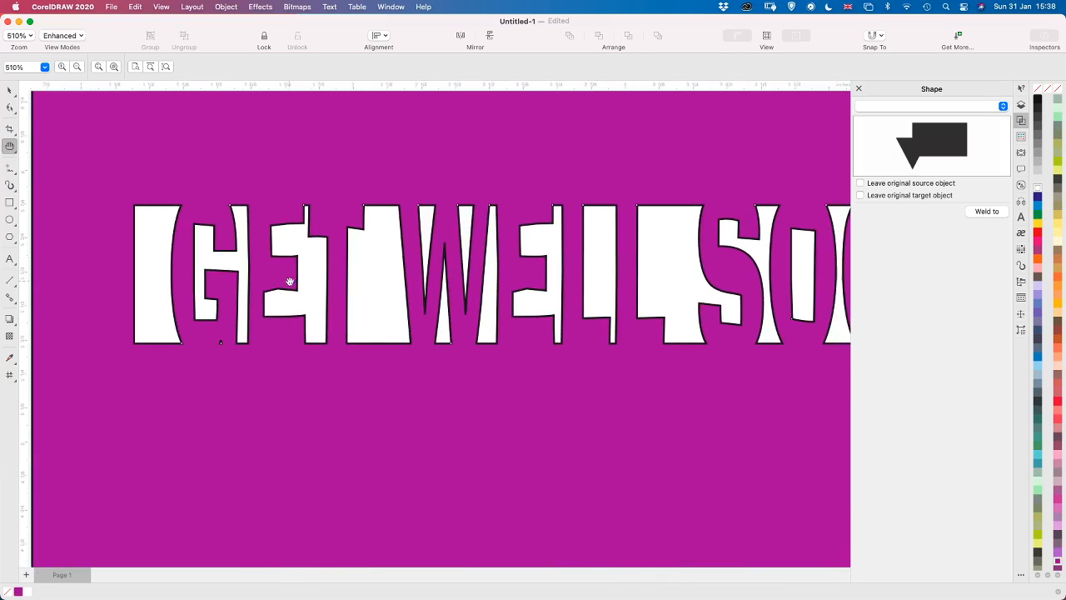
click(10, 108)
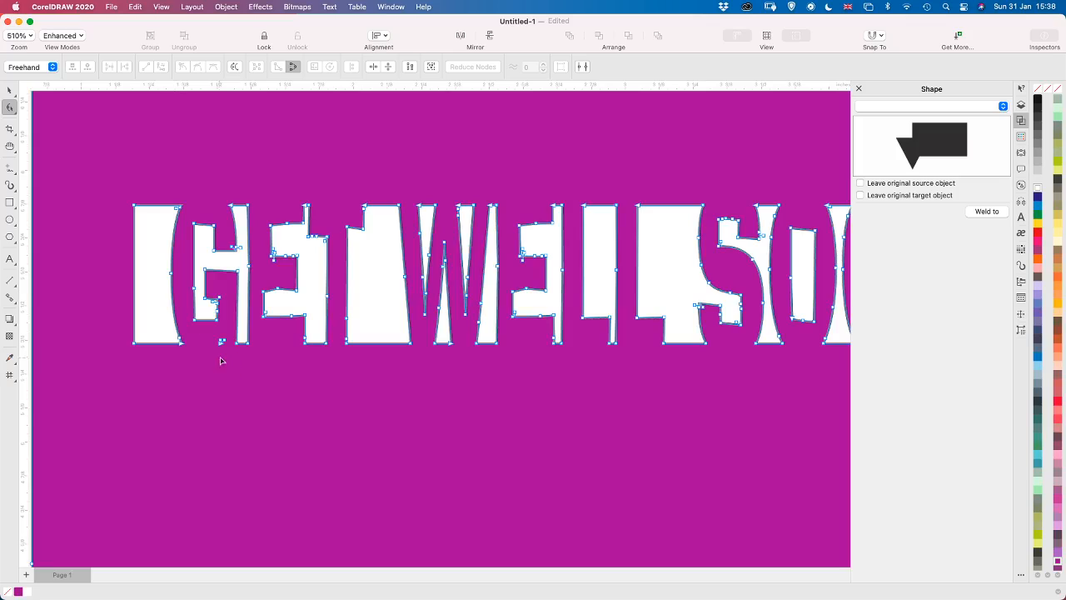
mouse_move(223, 352)
mouse_down()
mouse_move(206, 347)
mouse_move(212, 334)
mouse_move(231, 342)
mouse_move(225, 358)
mouse_up()
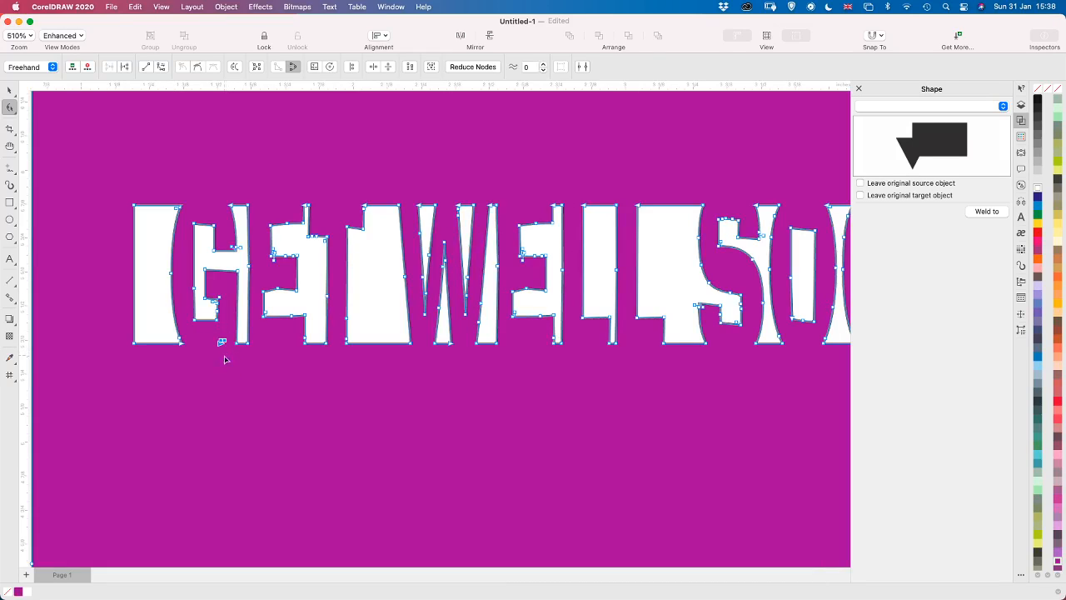
key(Delete)
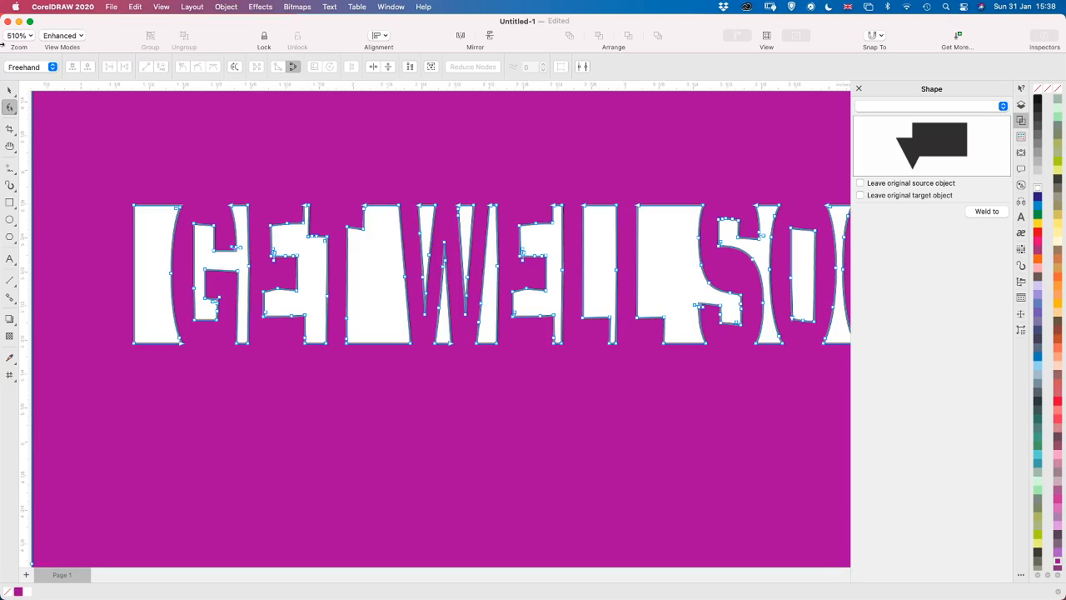
click(9, 90)
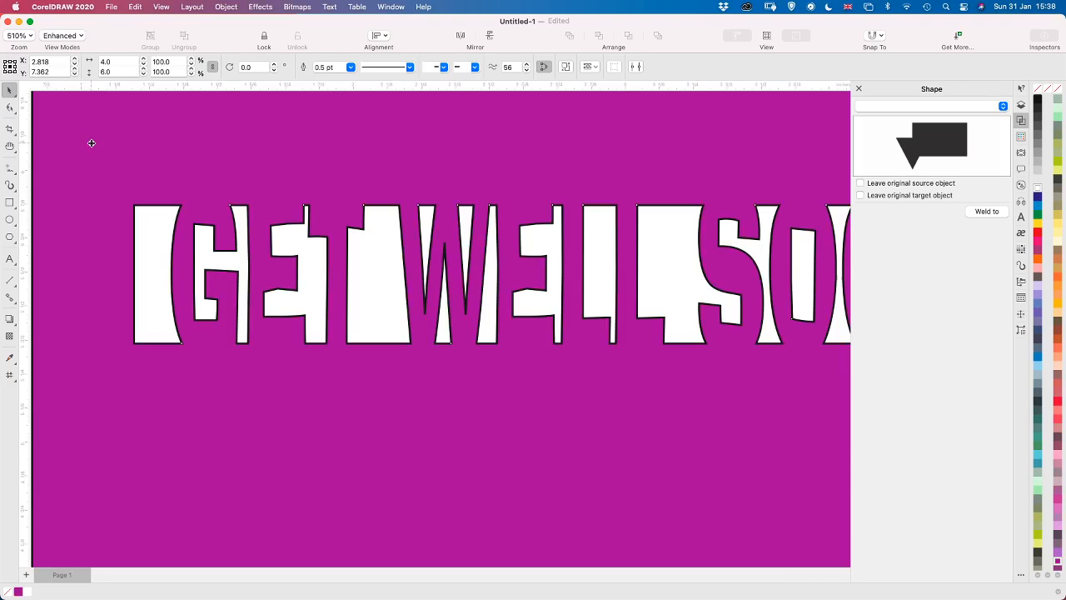
Draw a rectangle about 3.26 by 2.39 inches on the card, centred between the two GET WELL SOON windows
scroll(92, 144, down, 5)
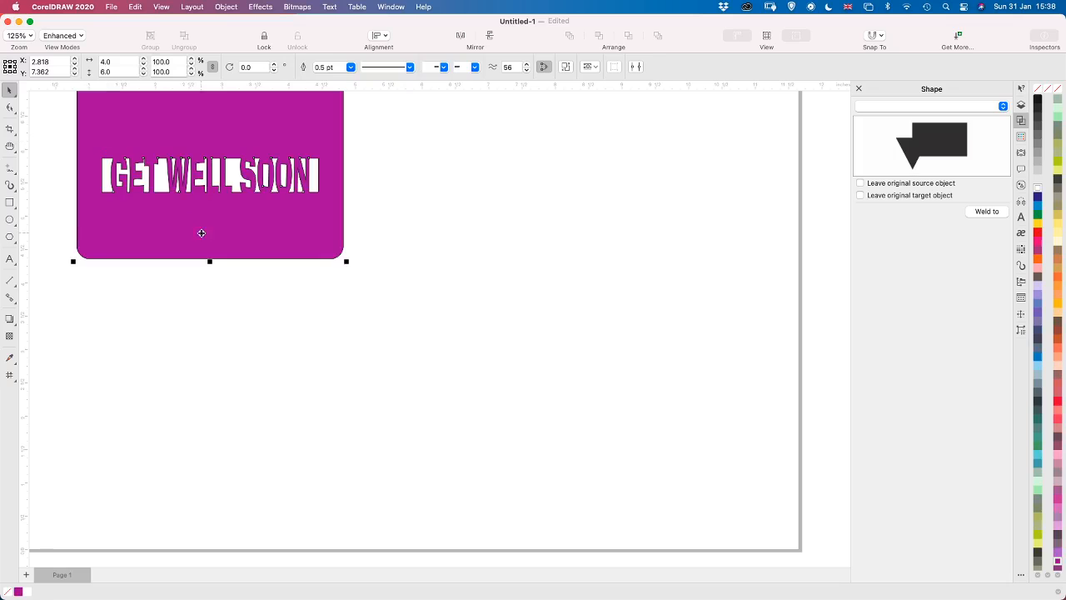
key(F10)
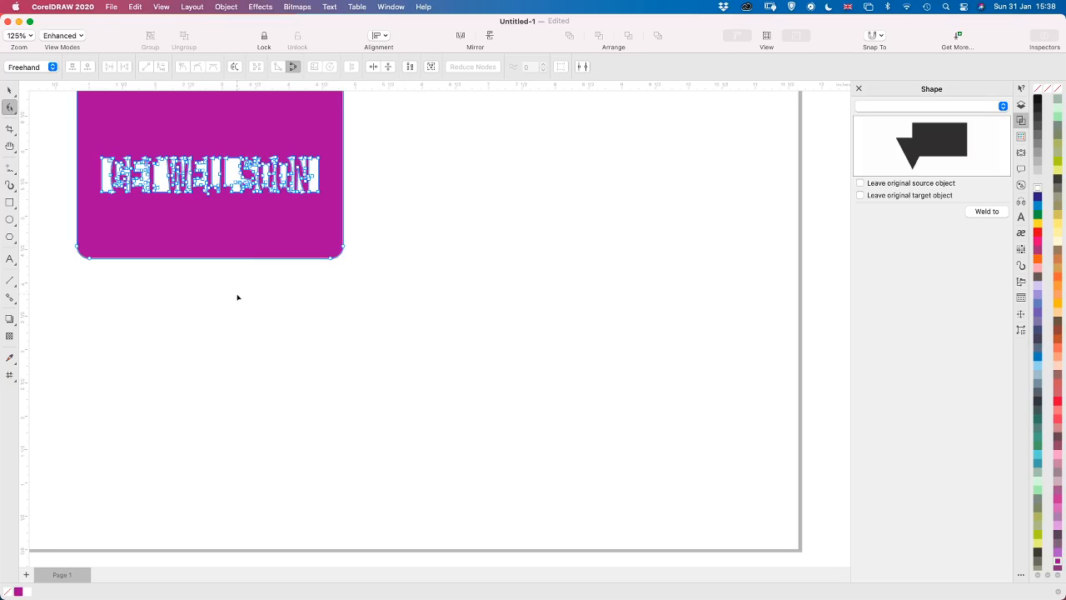
click(210, 264)
key(h)
drag(223, 230, 324, 509)
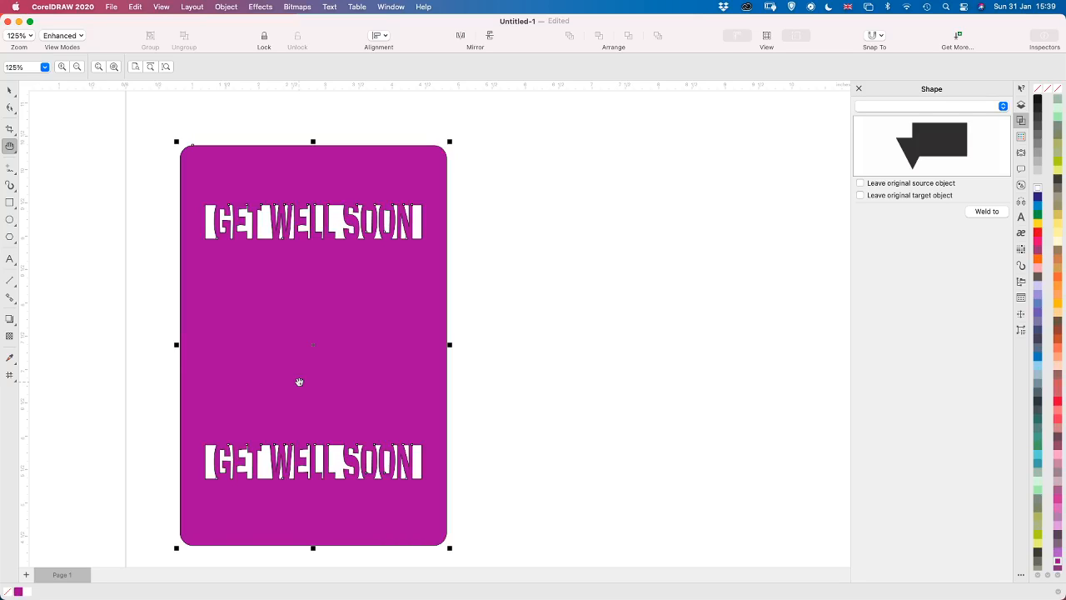
click(10, 203)
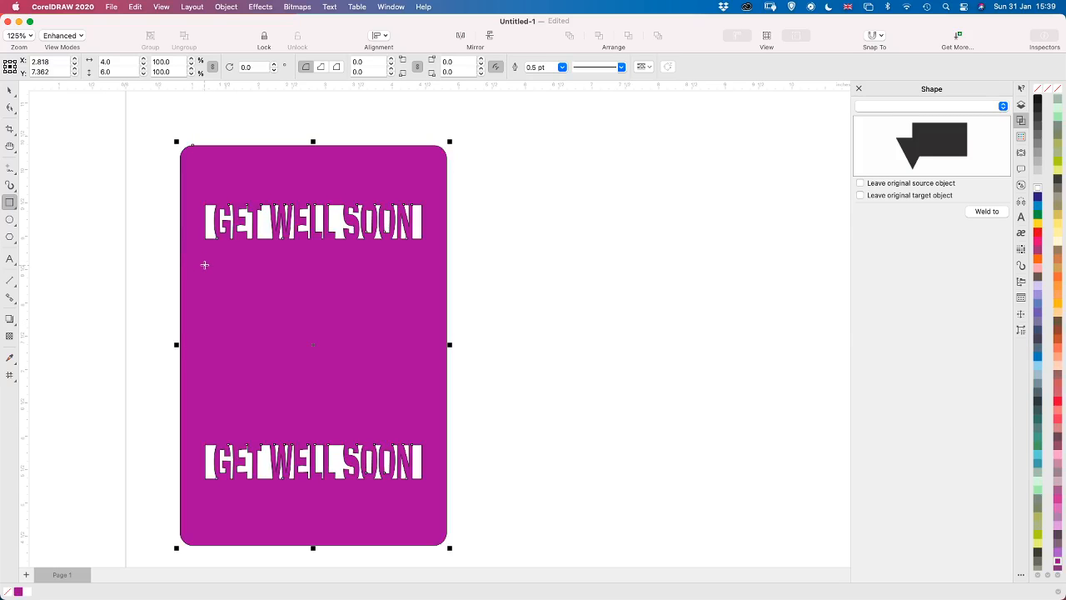
drag(204, 265, 422, 424)
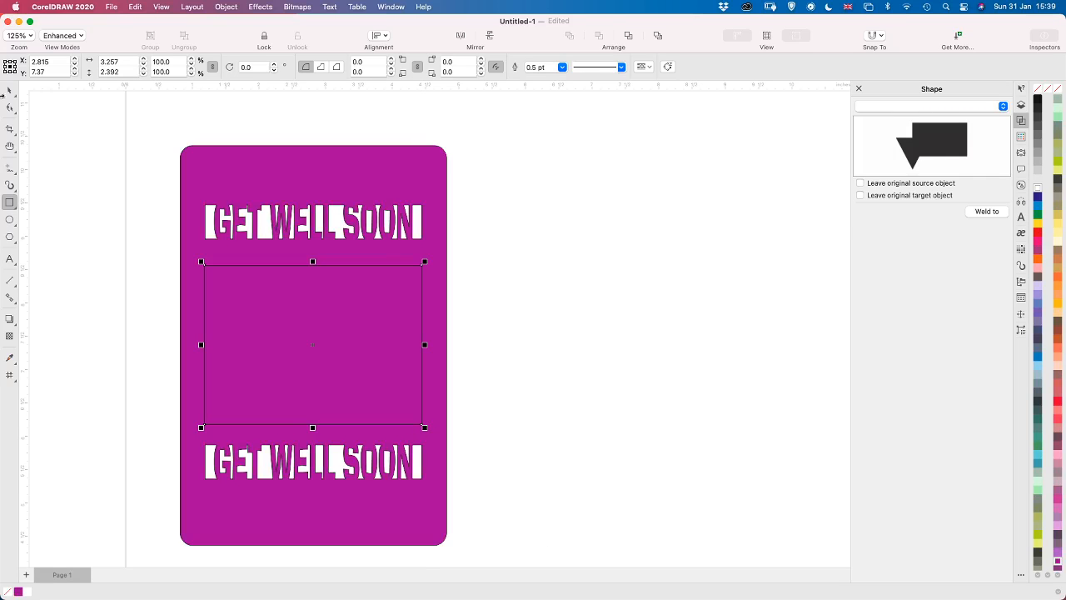
Cut the central rectangle out of the purple card with the Back minus front shaping operation
click(7, 90)
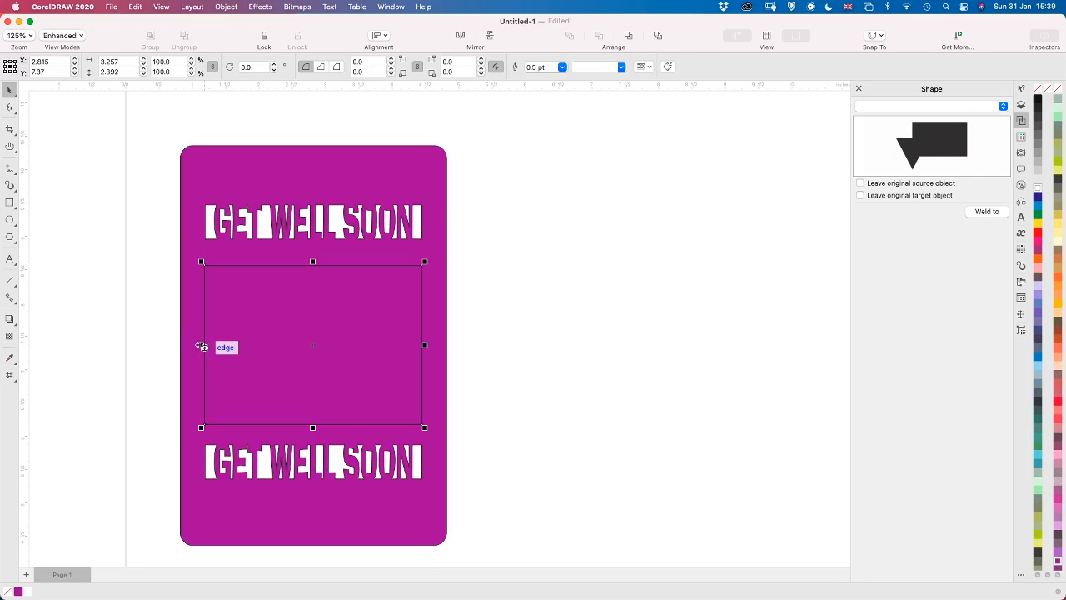
drag(201, 346, 201, 345)
shift+click(439, 326)
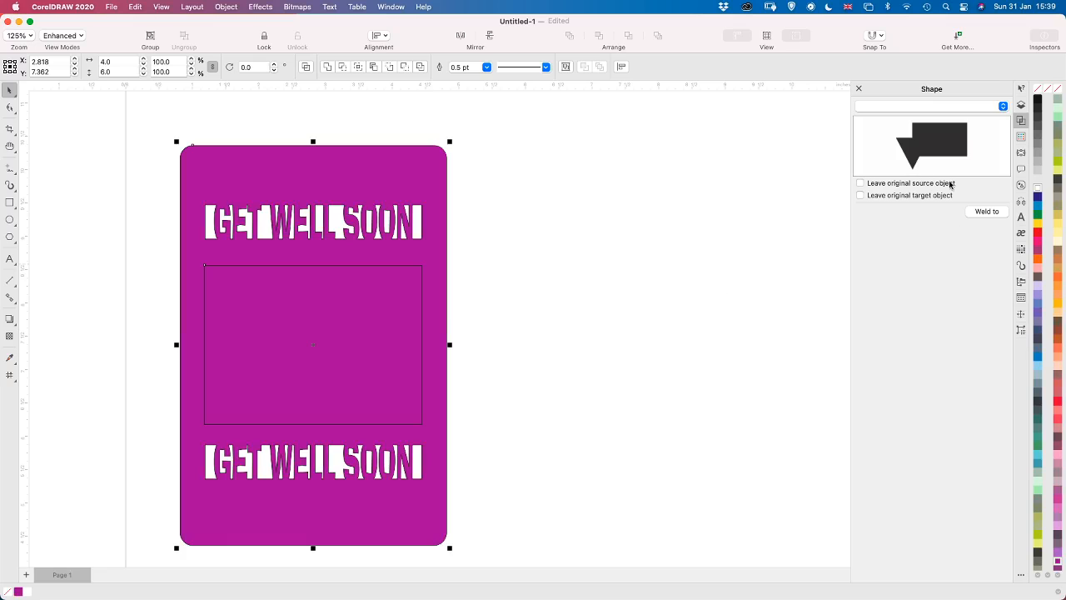
click(930, 109)
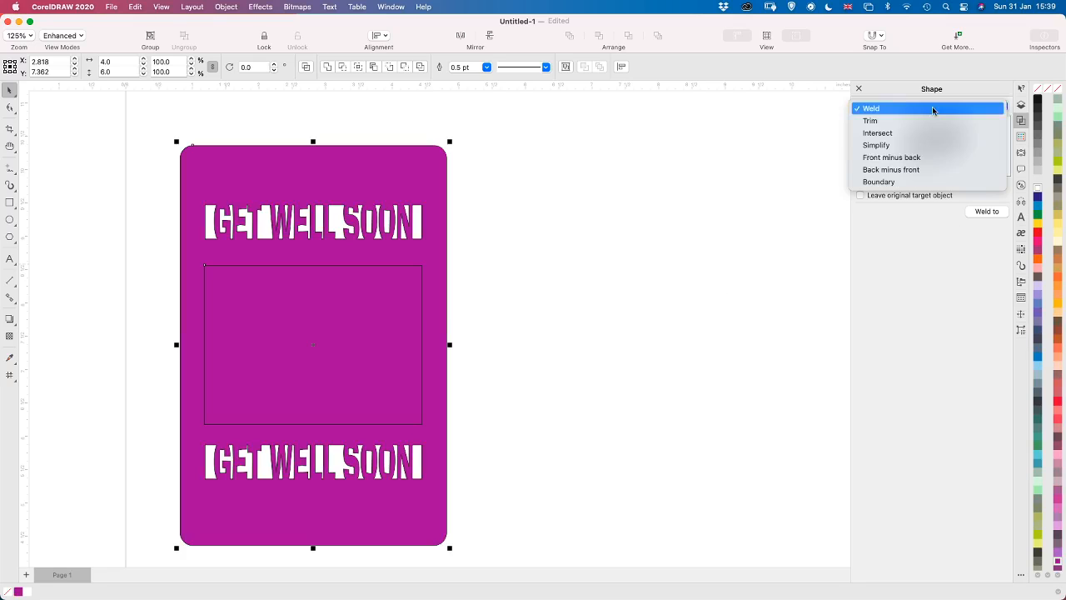
click(933, 169)
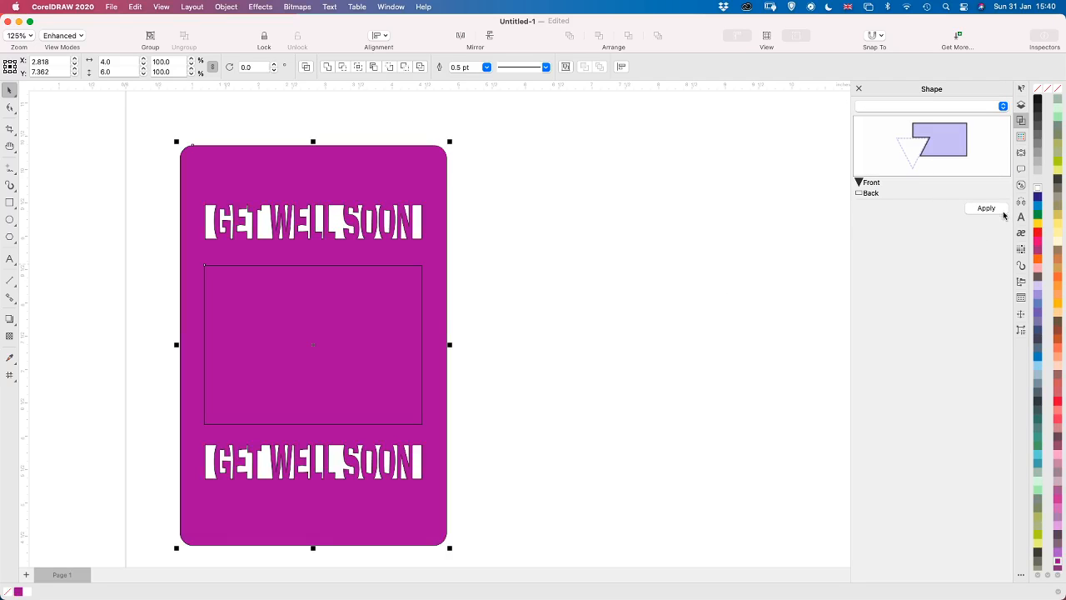
click(993, 212)
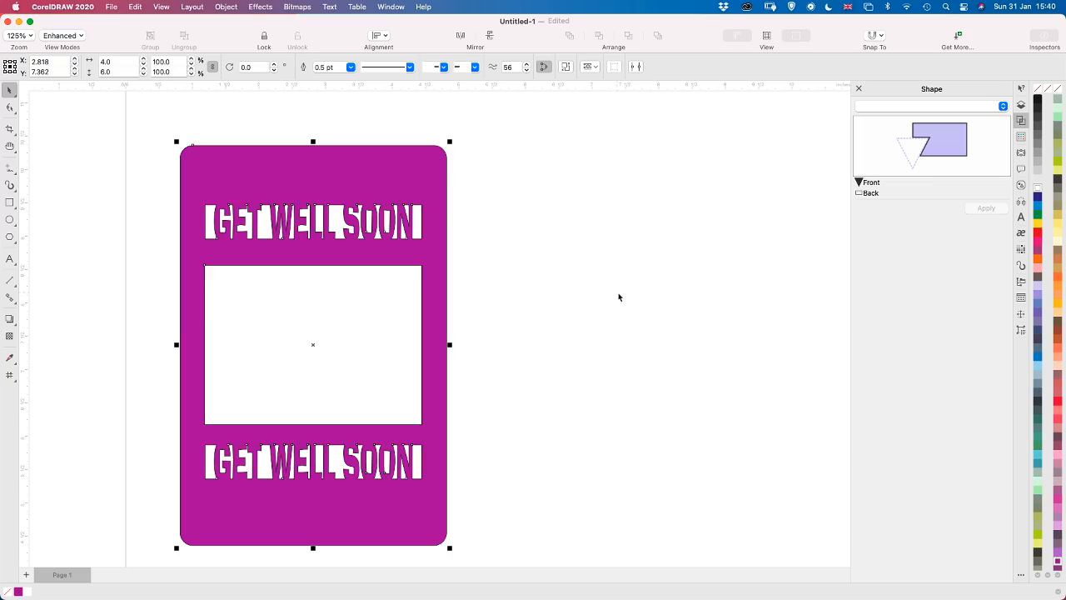
Draw a heart about 1.44 by 1.29 inches in the empty space beside the card and fill it light pink
click(1022, 186)
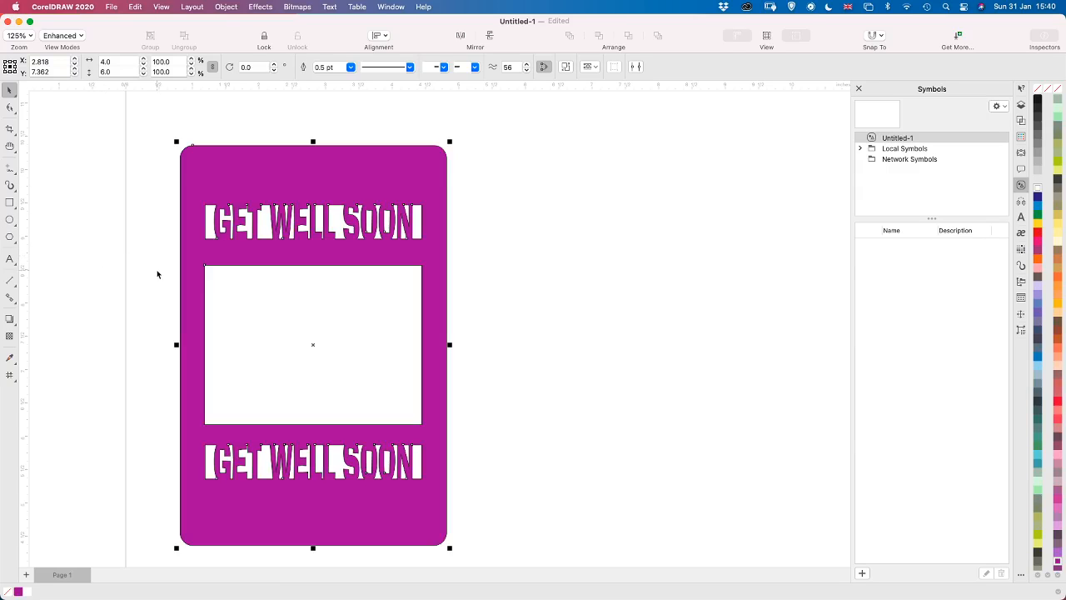
click(14, 241)
click(61, 273)
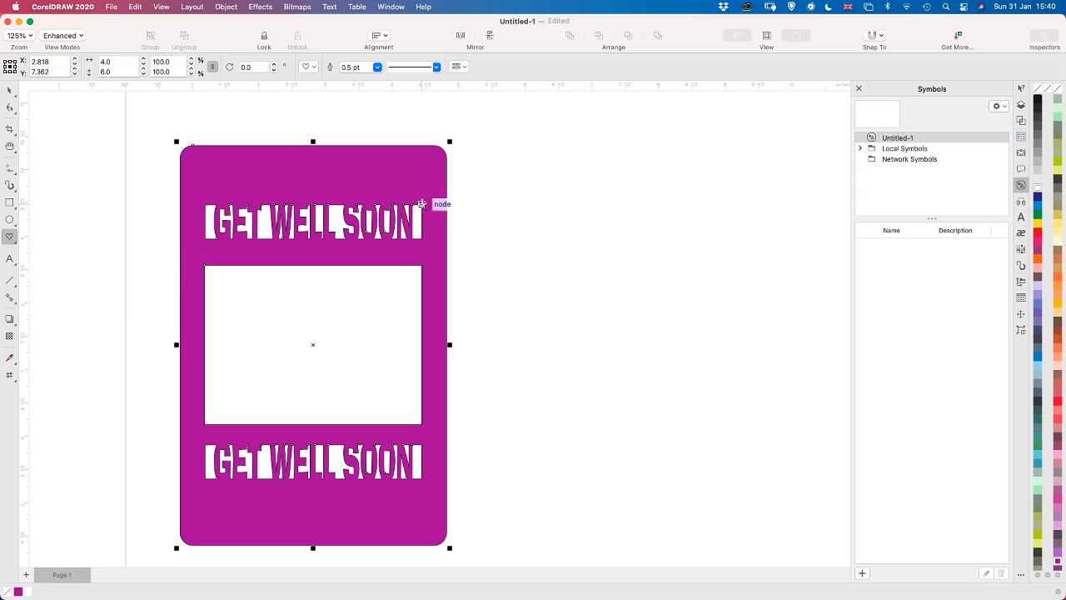
mouse_move(495, 293)
mouse_down()
mouse_move(599, 390)
mouse_move(592, 382)
mouse_up()
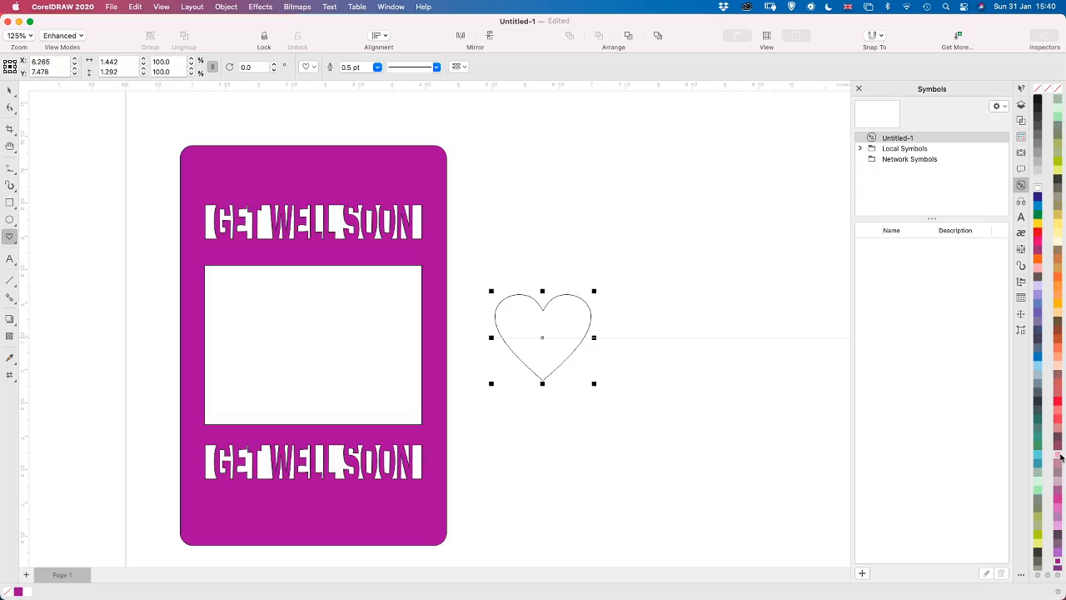
click(1059, 456)
key(space)
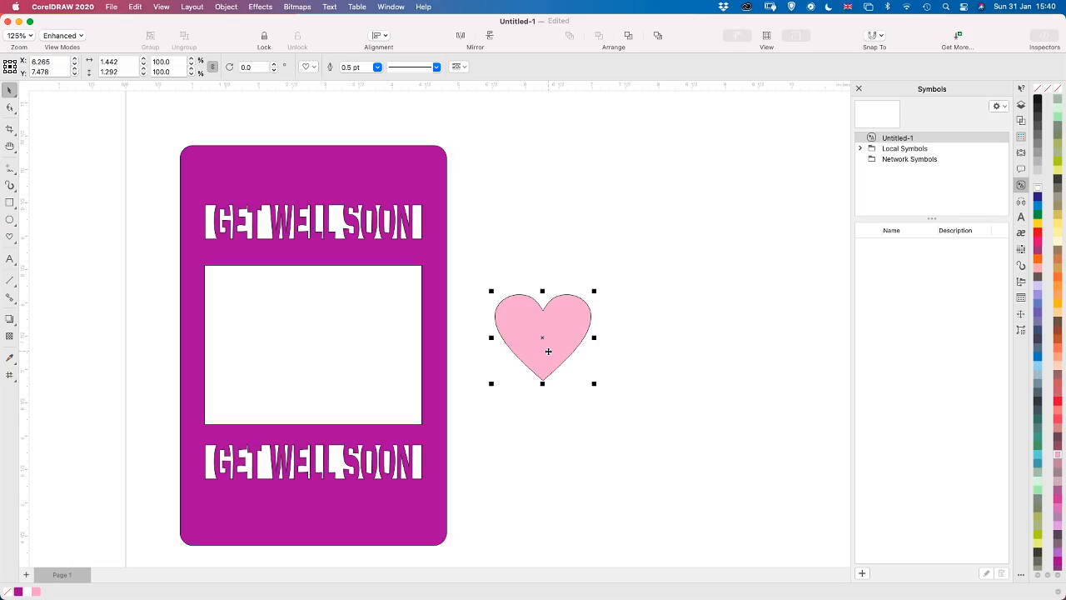
Create a smaller heart copy about 1.16 by 1.04 inches, fill it dark pink and place it beside the light pink heart
drag(549, 352, 699, 325)
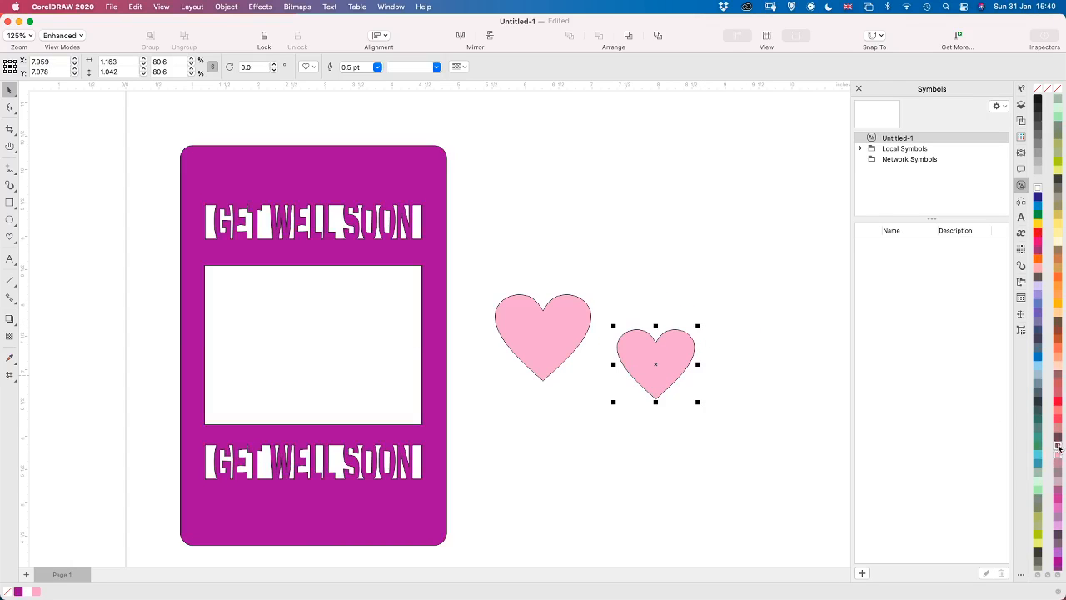
click(1057, 503)
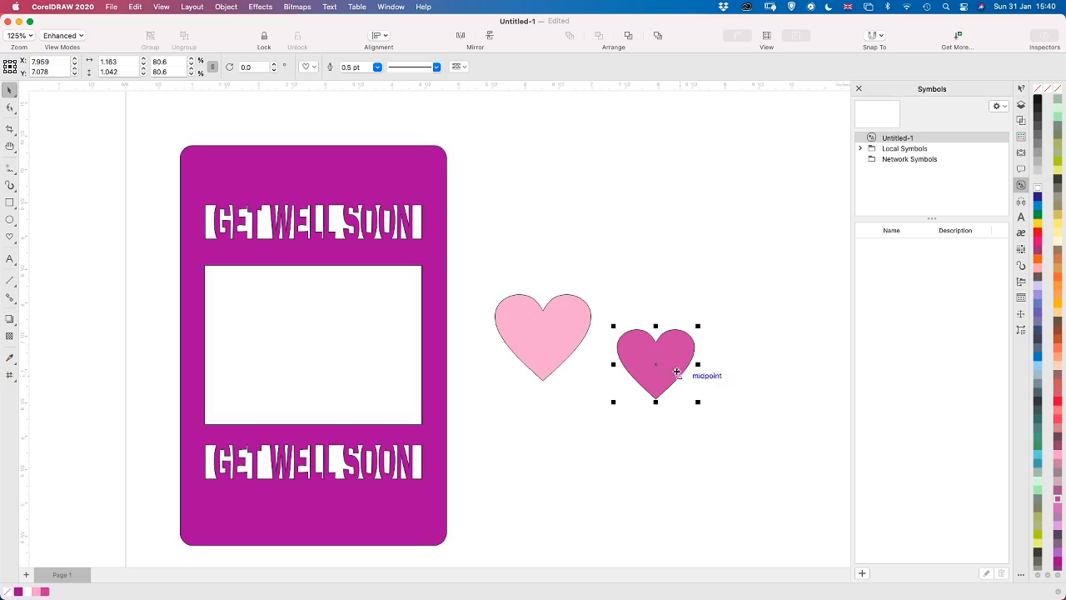
drag(681, 365, 620, 356)
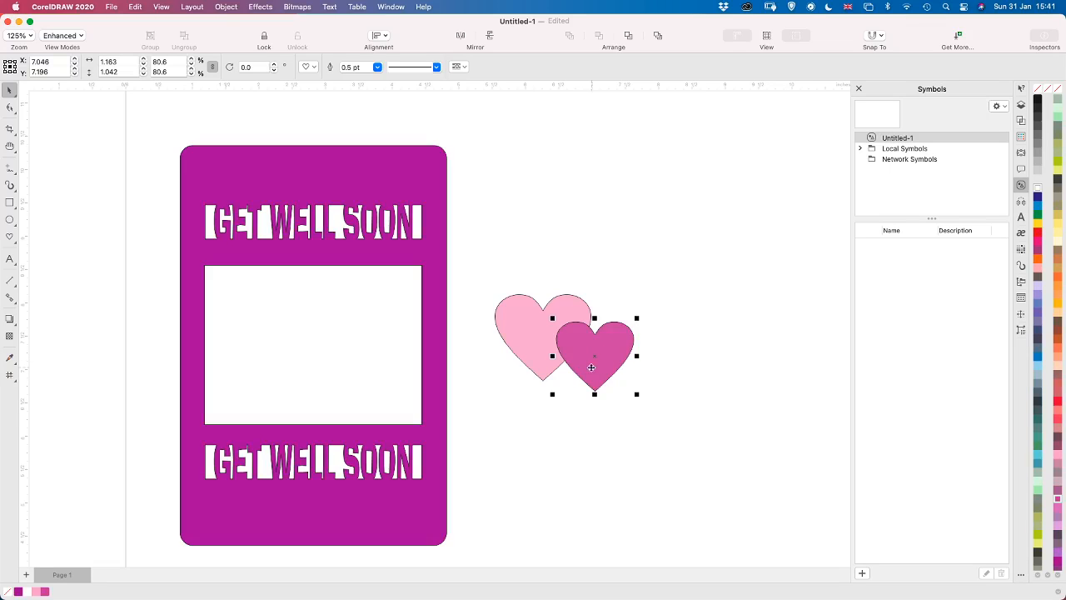
drag(591, 362, 647, 342)
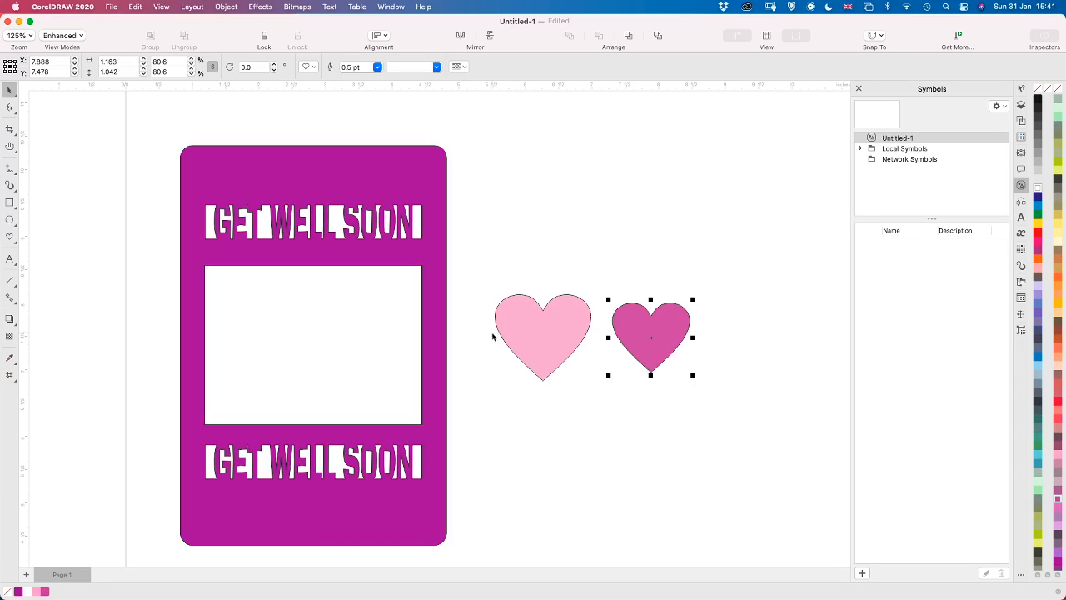
Duplicate both hearts and move the copies side by side into the lower part of the card's central opening
shift+click(543, 336)
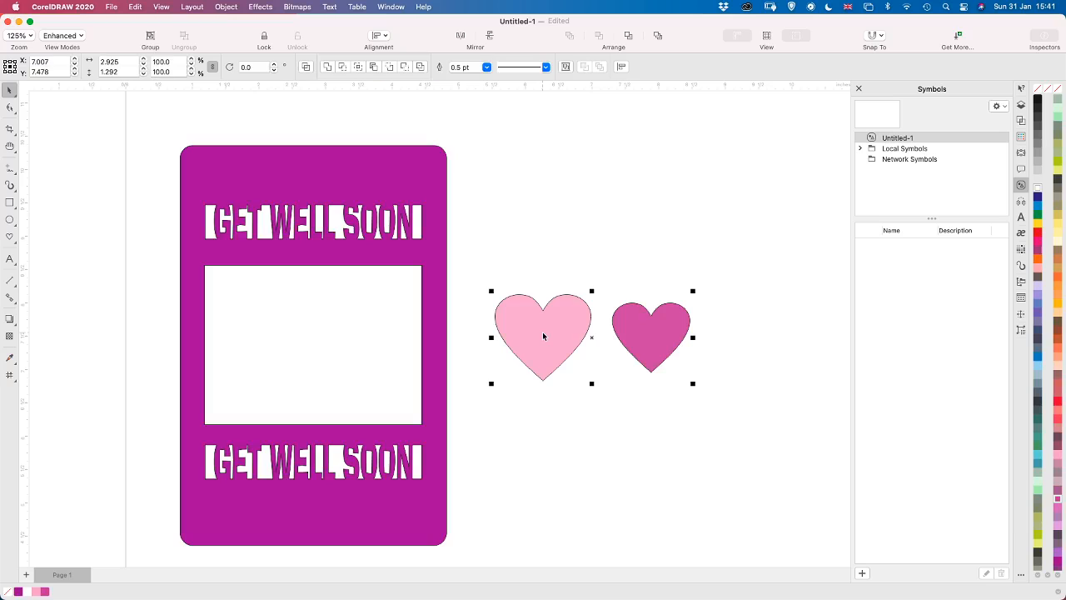
key(super+d)
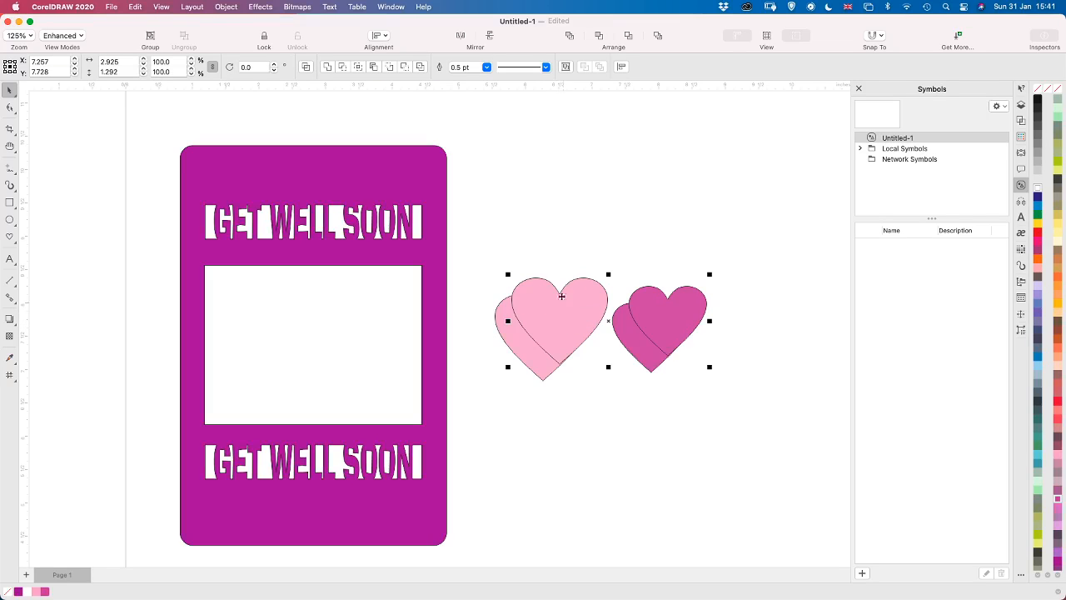
click(560, 246)
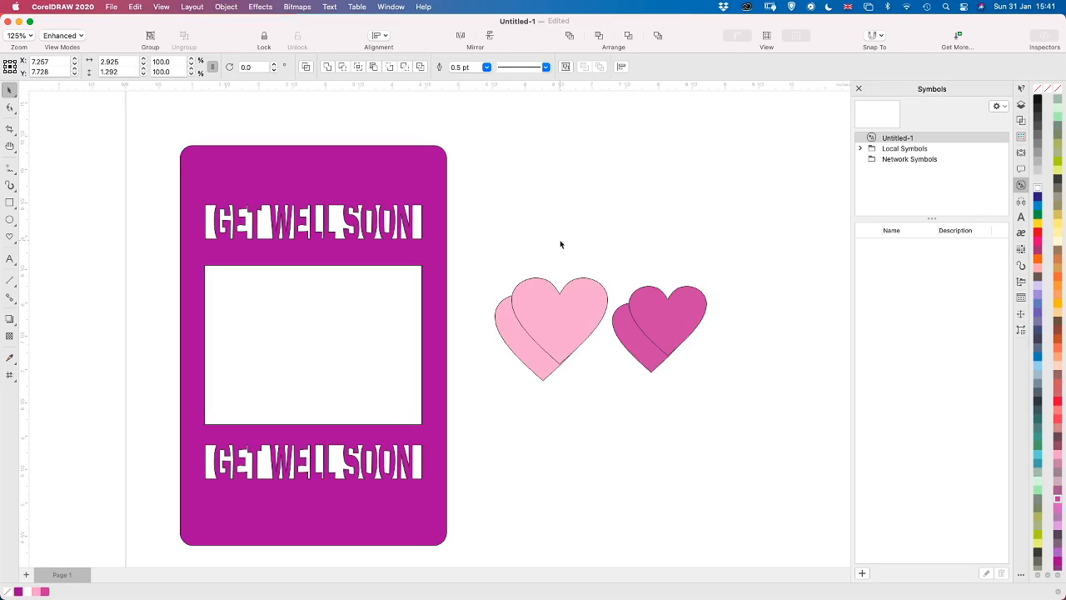
click(582, 313)
drag(587, 308, 286, 353)
drag(531, 341, 360, 379)
Rotate the opening's light pink heart to about 8.5° and its dark pink heart to about 345.4°, overlapping the dark heart on the light one
click(284, 369)
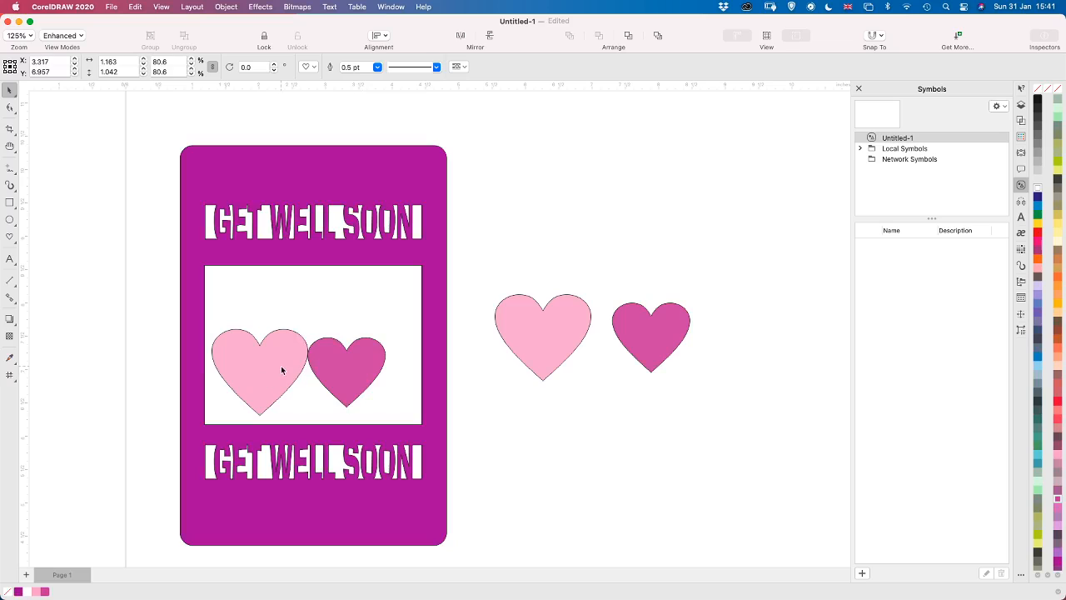
click(280, 350)
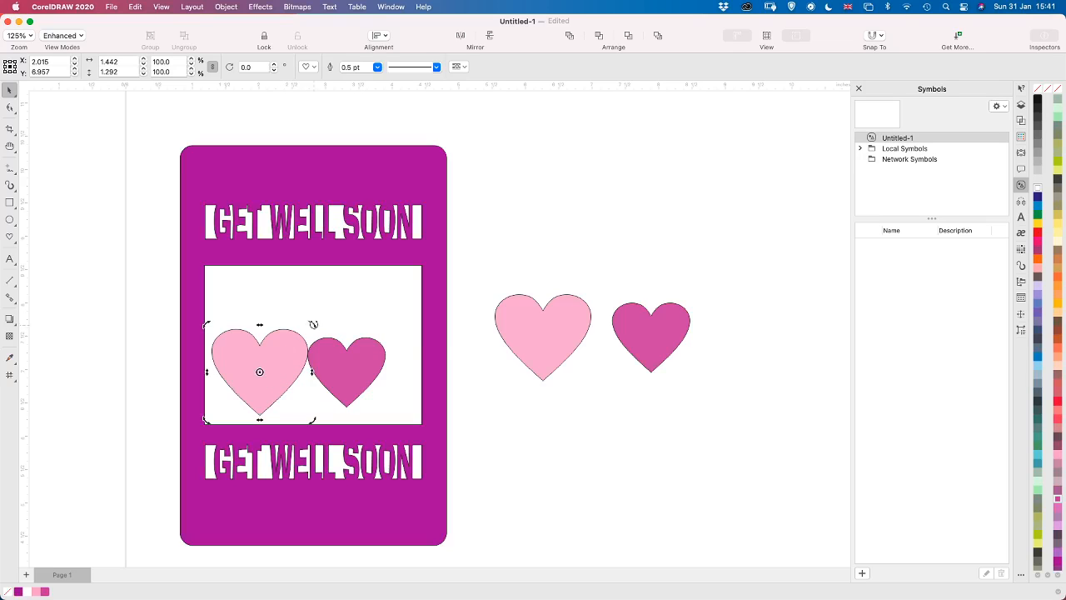
drag(311, 323, 305, 319)
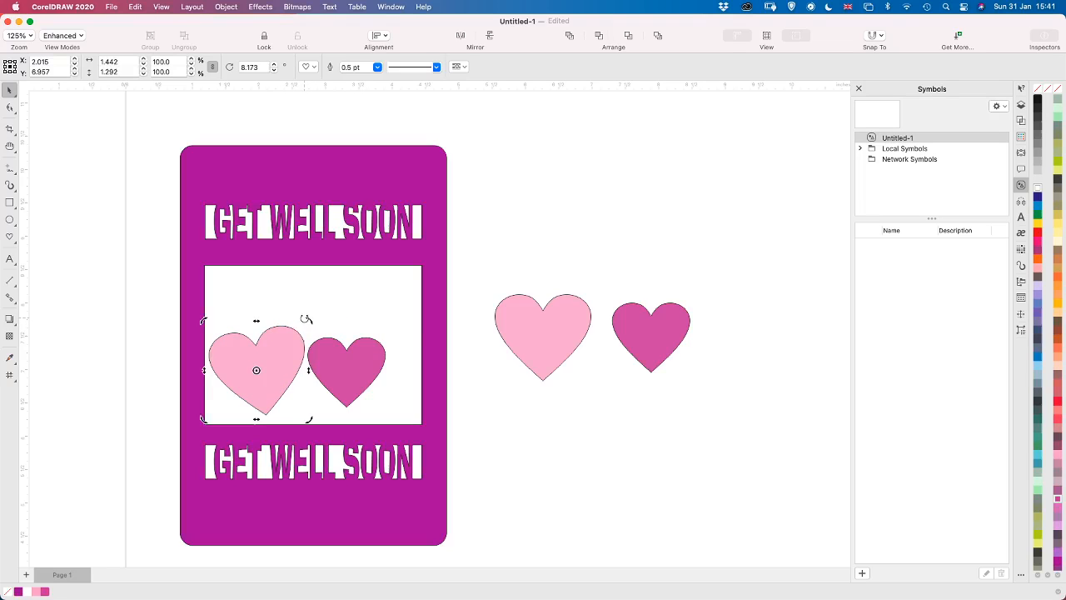
click(367, 353)
click(366, 363)
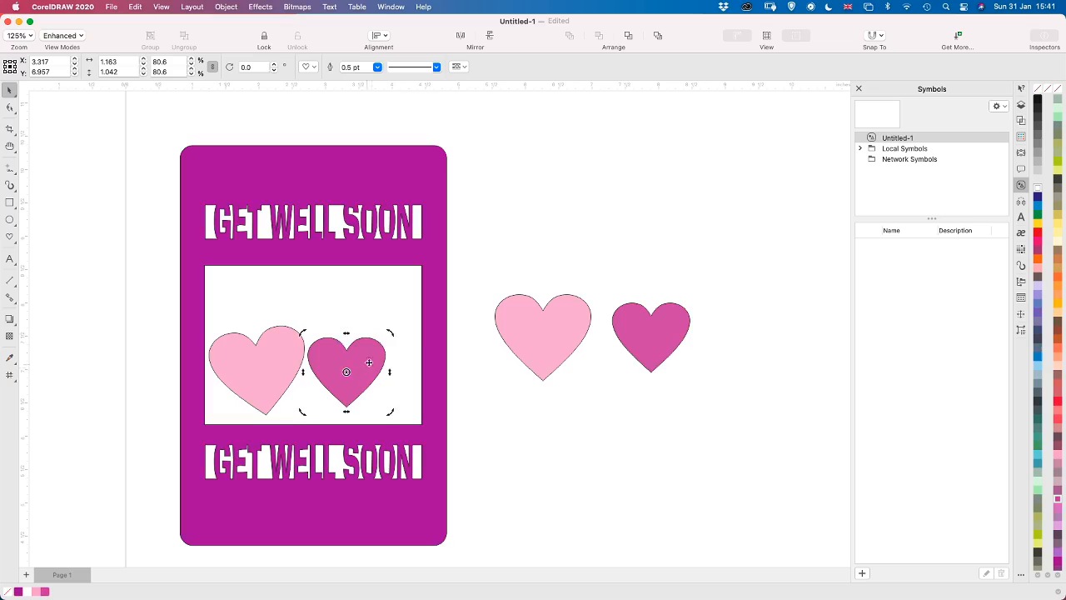
drag(390, 332, 316, 378)
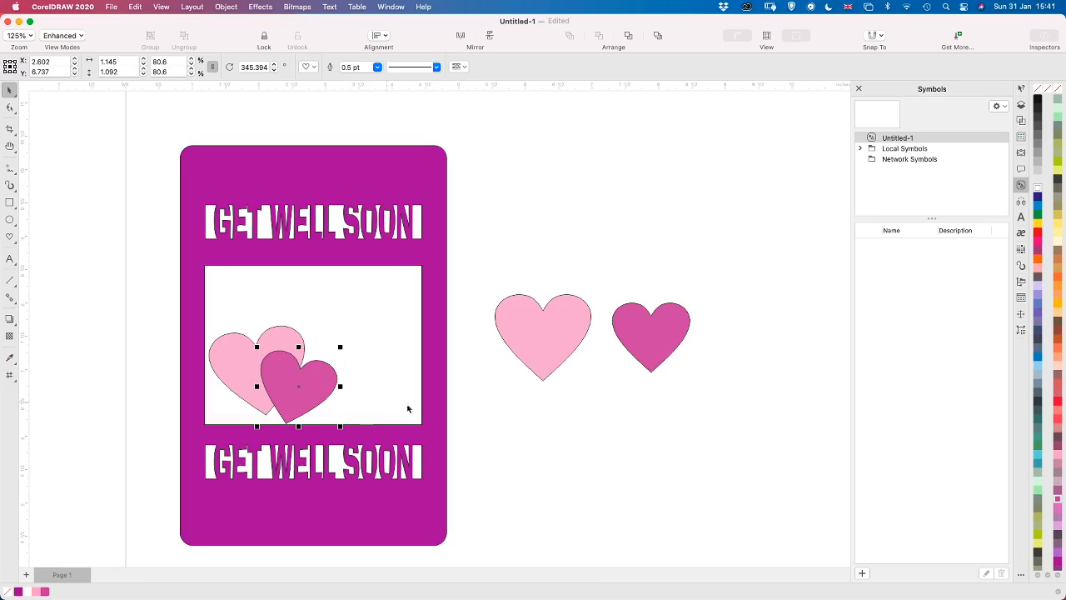
click(517, 435)
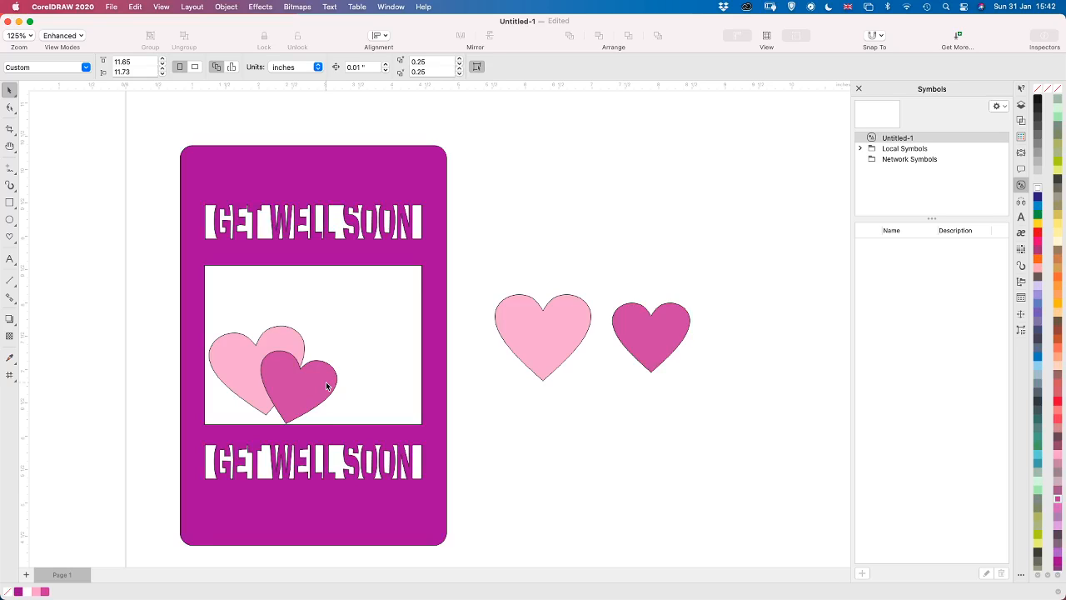
Draw an open spiral curl about 1.20 by 0.68 inches with the Pen tool and position it trailing from the opening's dark pink heart
click(14, 175)
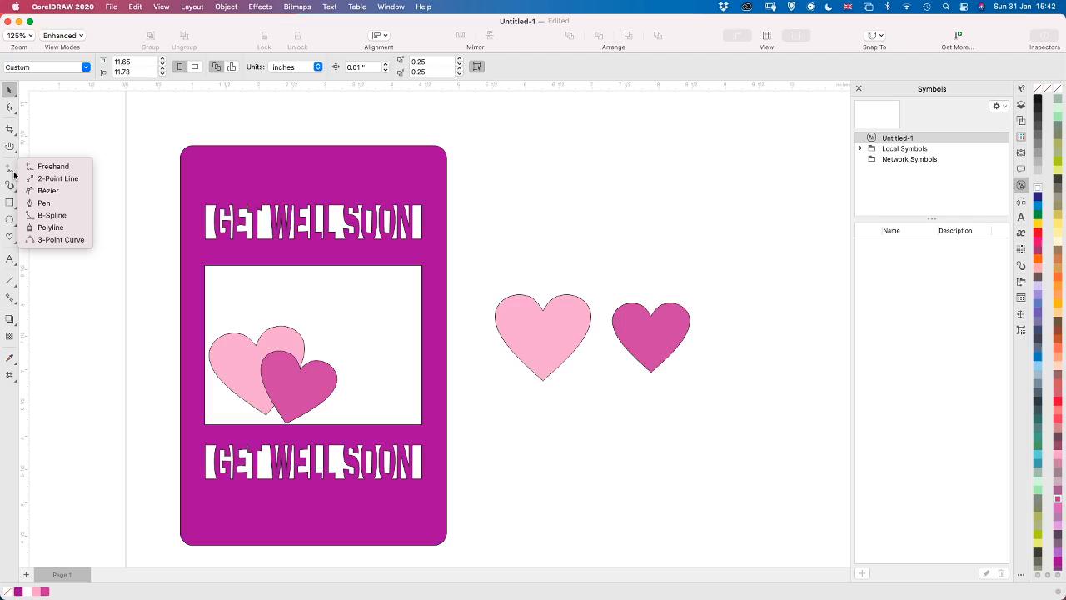
click(57, 205)
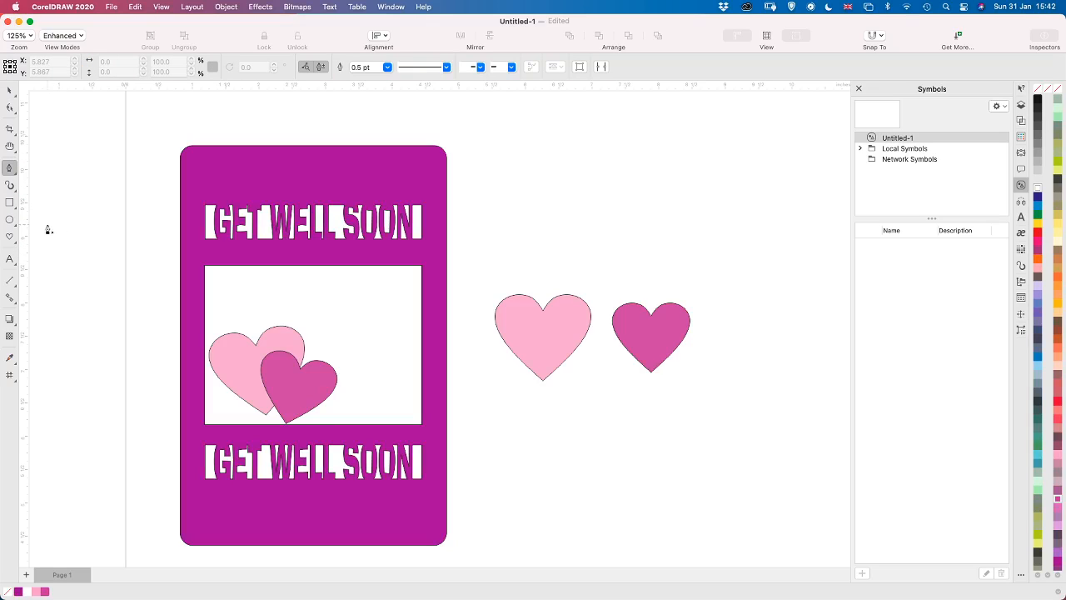
click(230, 334)
click(298, 404)
drag(356, 386, 384, 386)
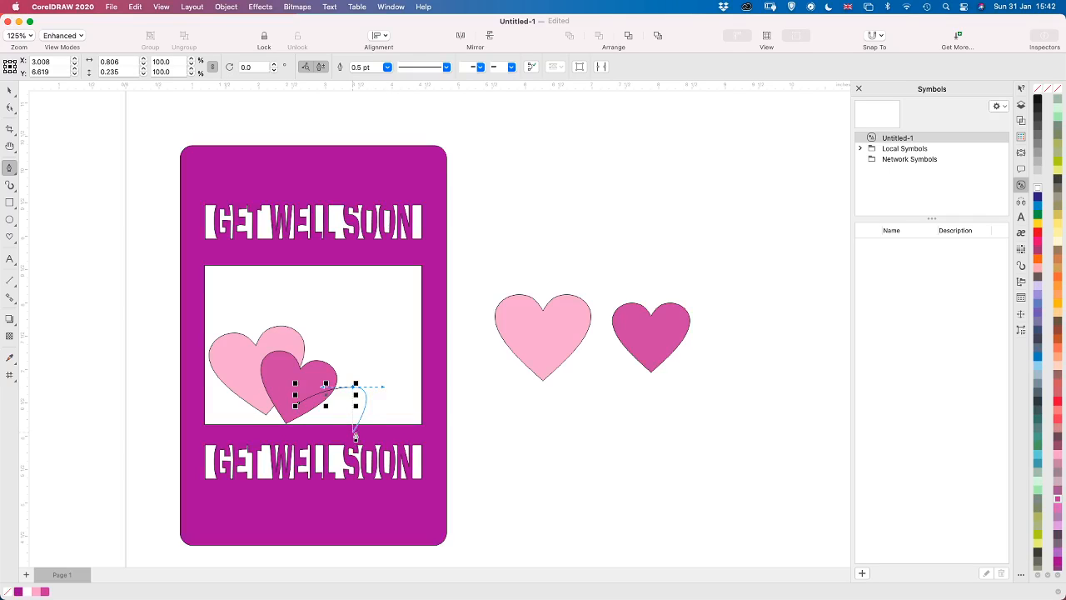
drag(354, 433, 358, 410)
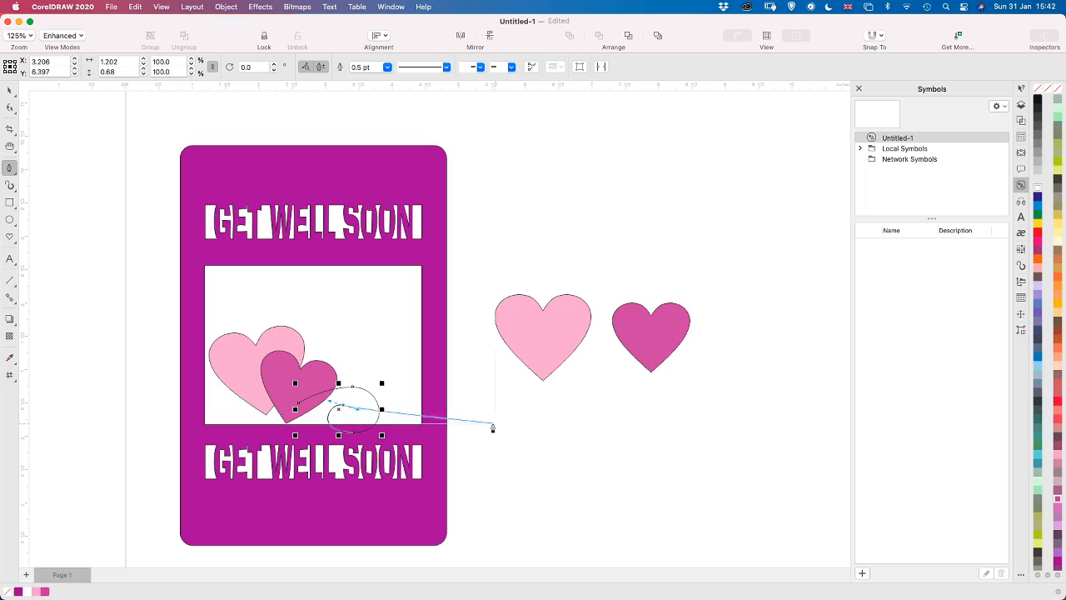
key(Escape)
click(11, 94)
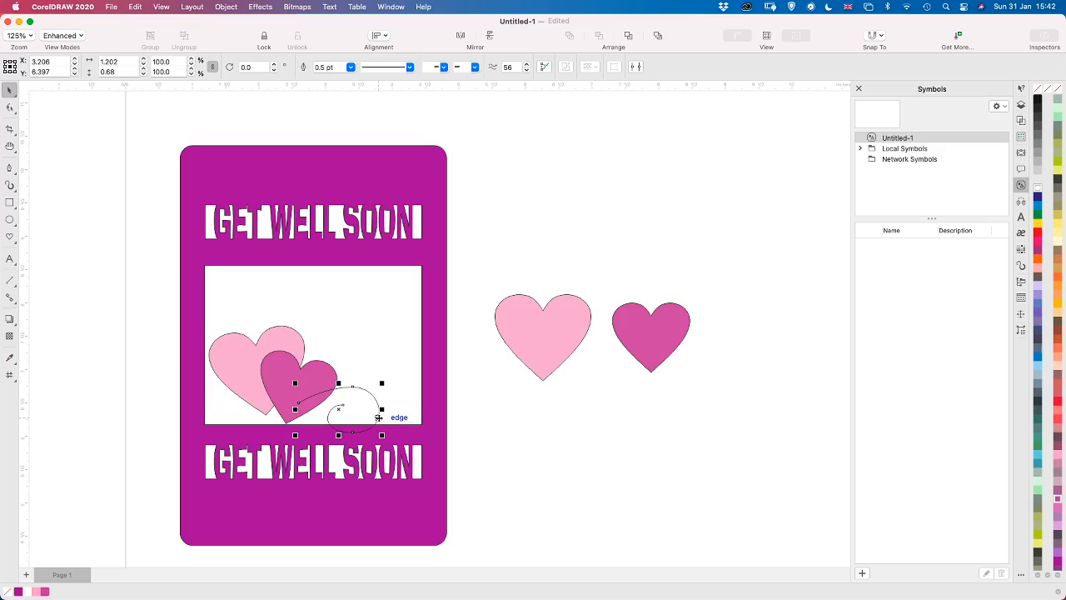
drag(379, 418, 394, 417)
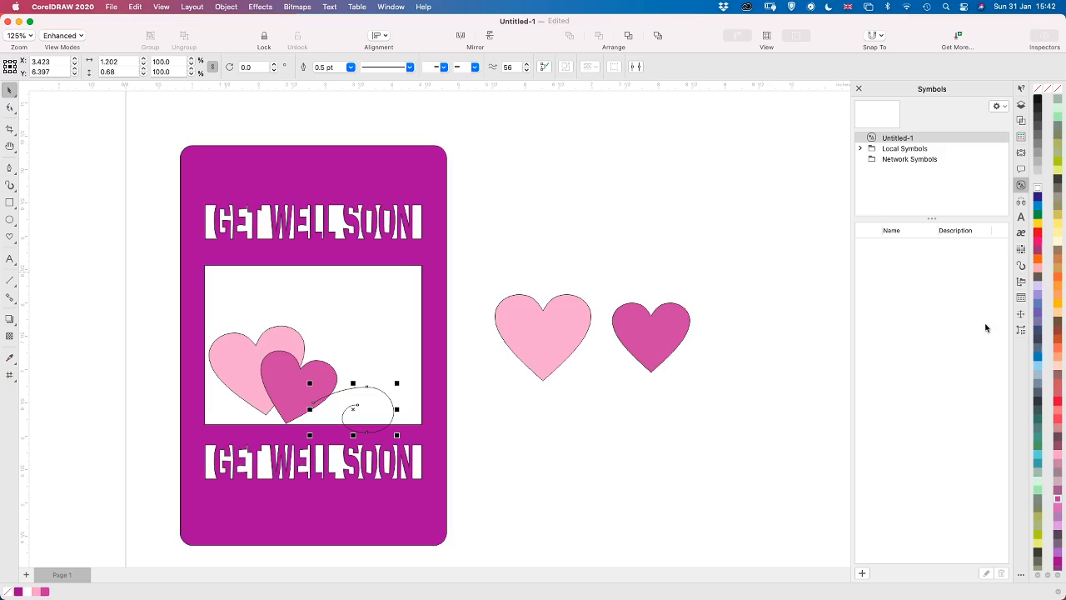
Apply a default Artistic Media brush stroke to the curl, with a pointed start and a thick body
click(1021, 265)
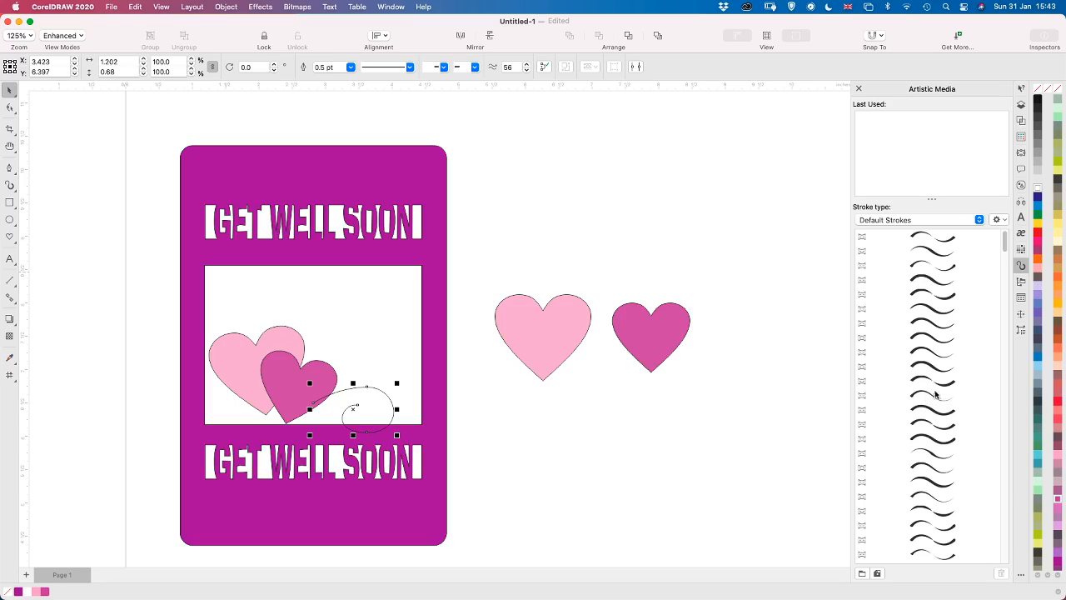
click(939, 526)
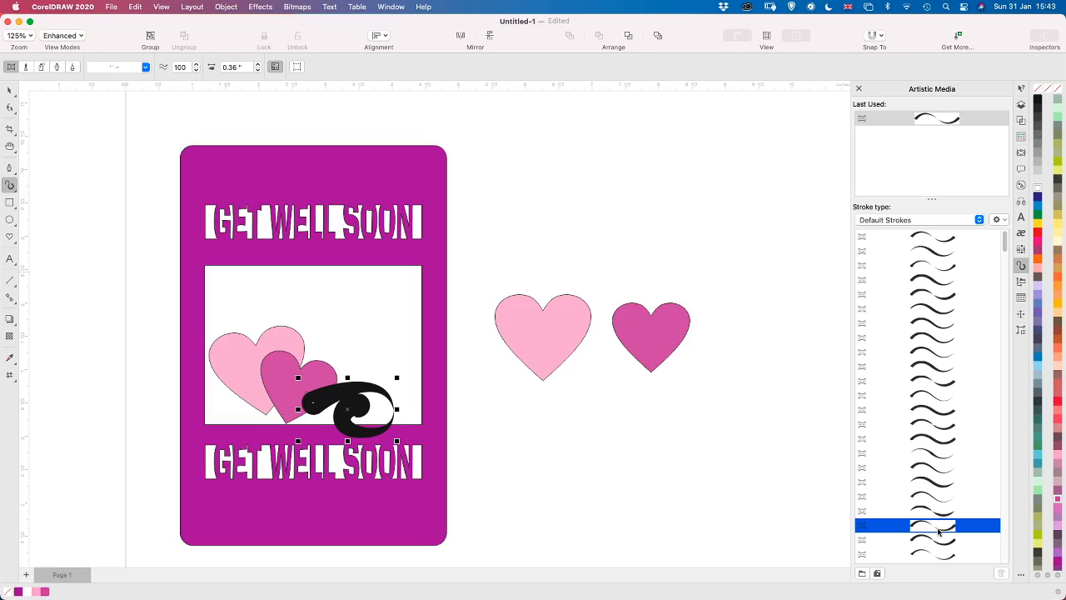
click(935, 511)
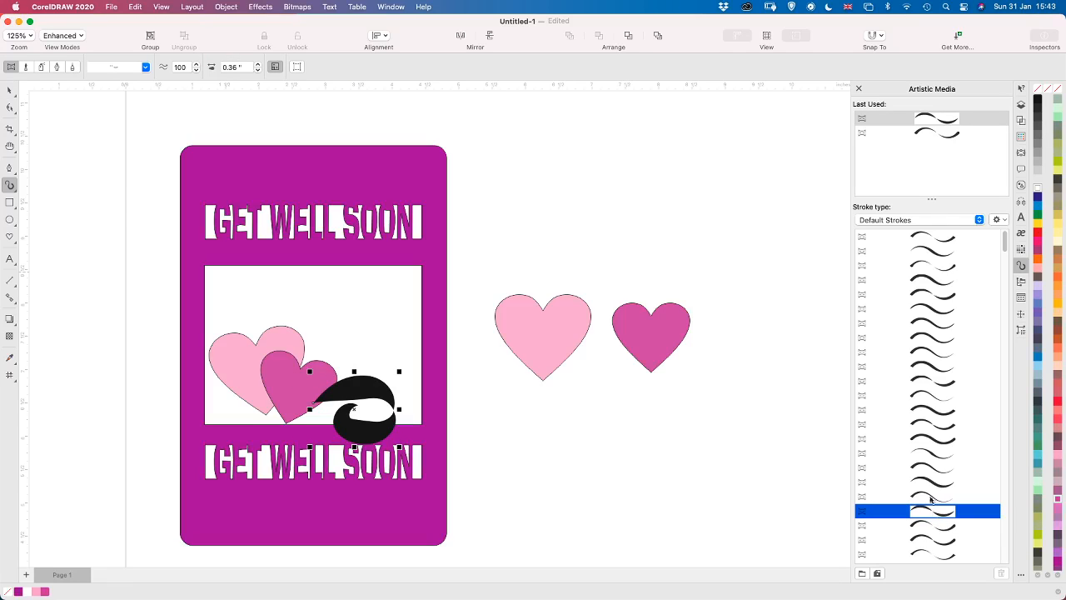
click(929, 482)
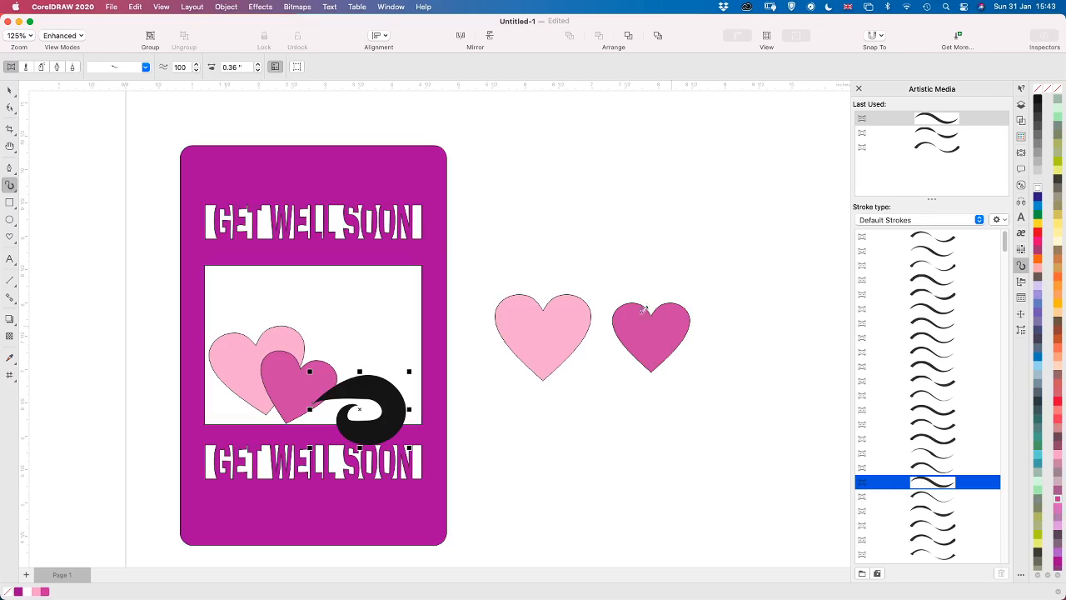
Set the curl's artistic stroke width to 0.15 inches
click(258, 71)
click(258, 70)
click(258, 71)
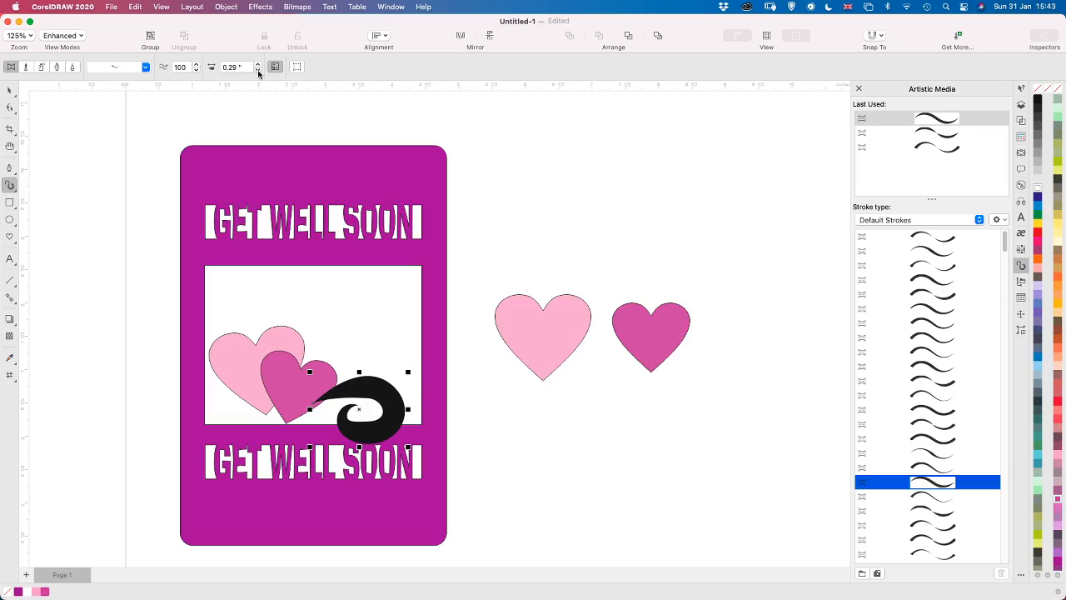
click(258, 71)
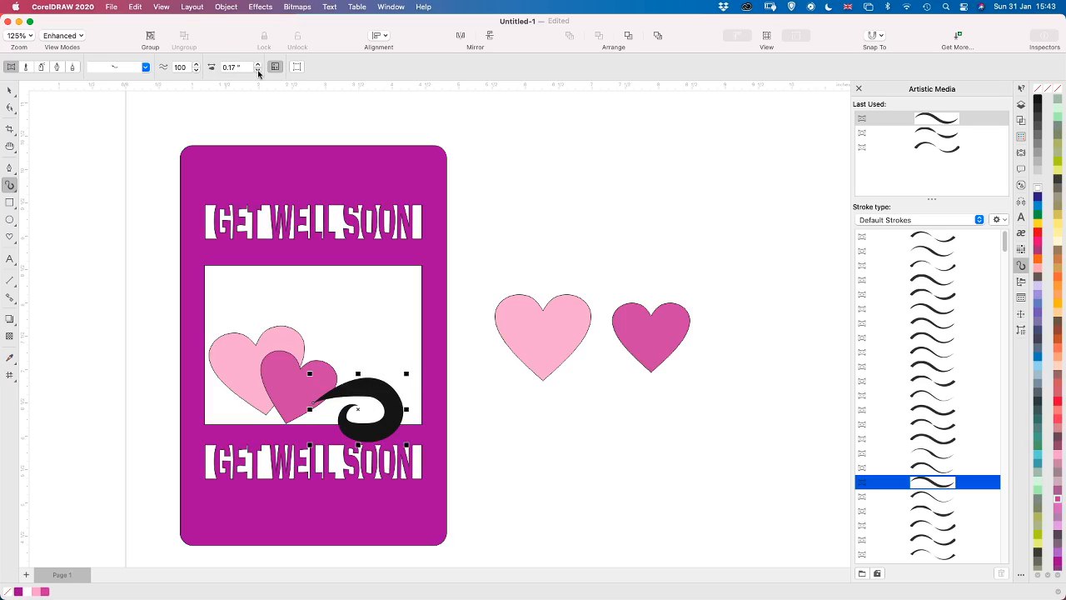
click(258, 71)
click(258, 71)
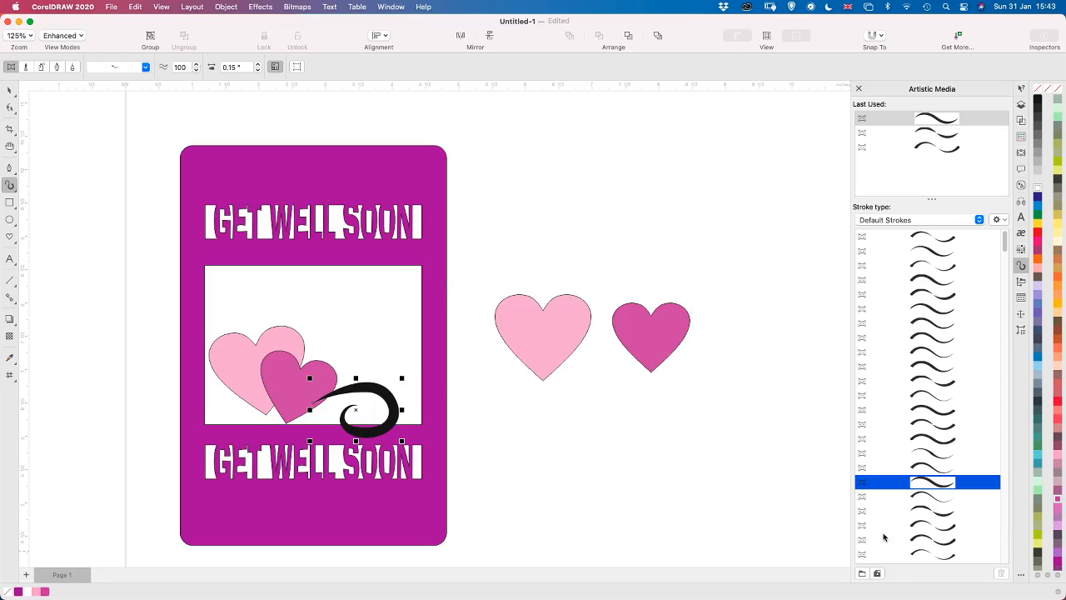
Try several default Artistic Media strokes on the curl and apply the one with thick rounded ends and a thin middle
click(917, 525)
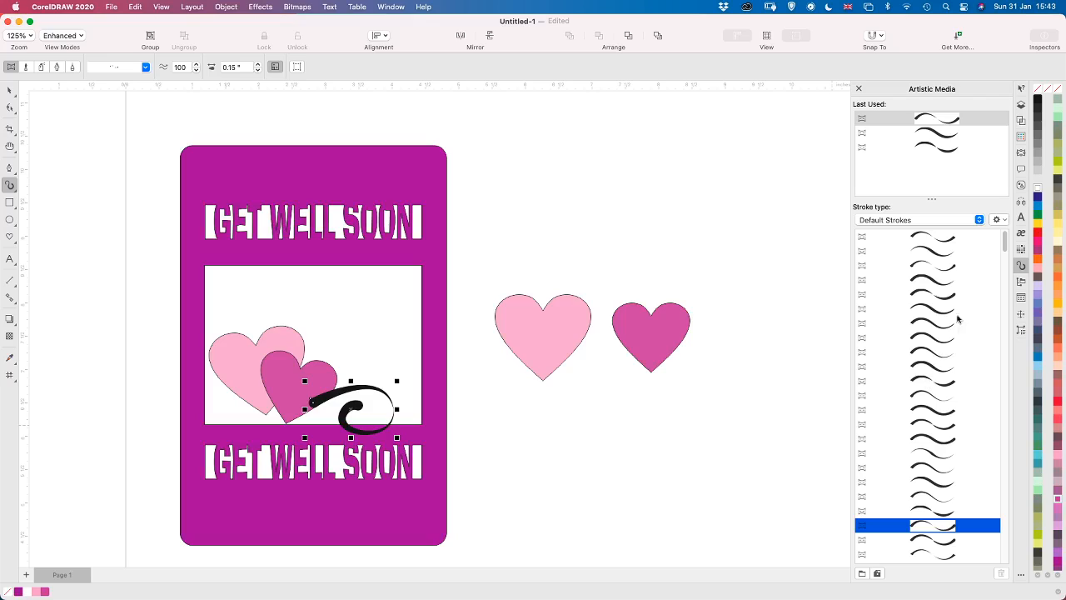
click(924, 281)
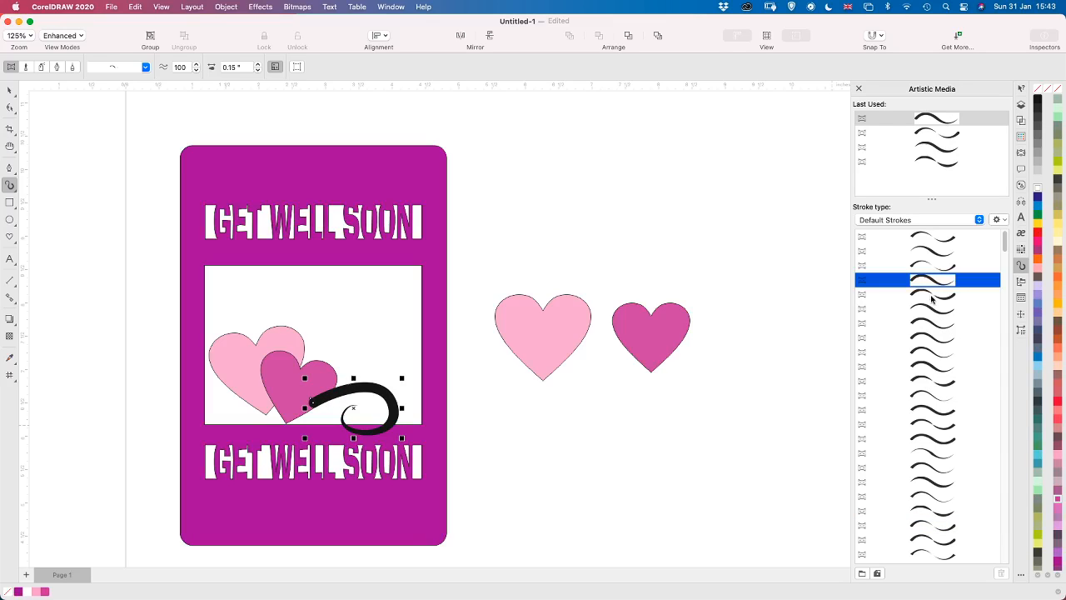
click(932, 296)
click(931, 369)
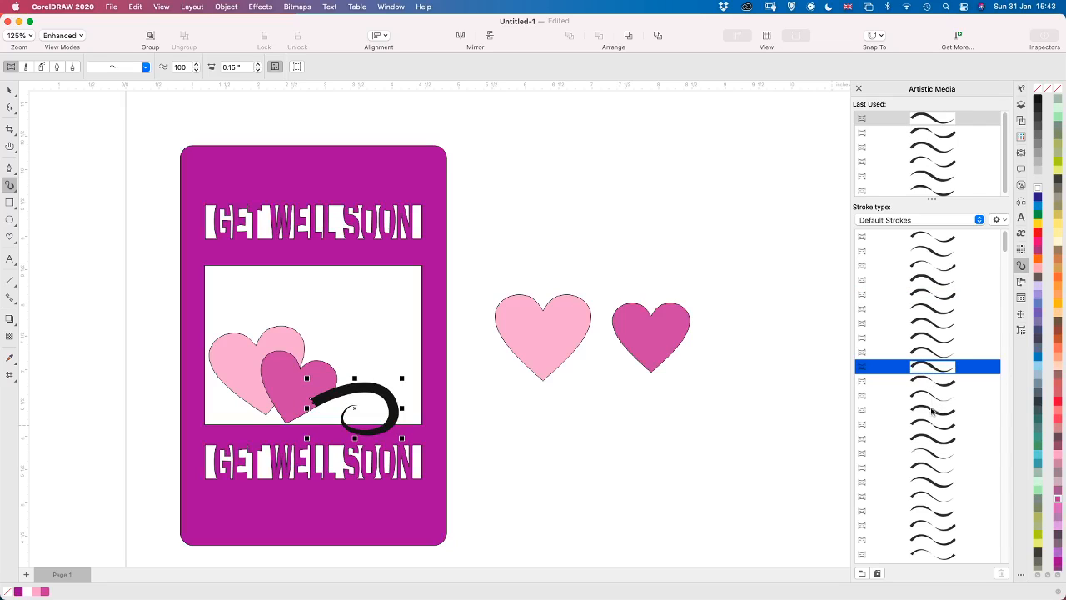
click(933, 410)
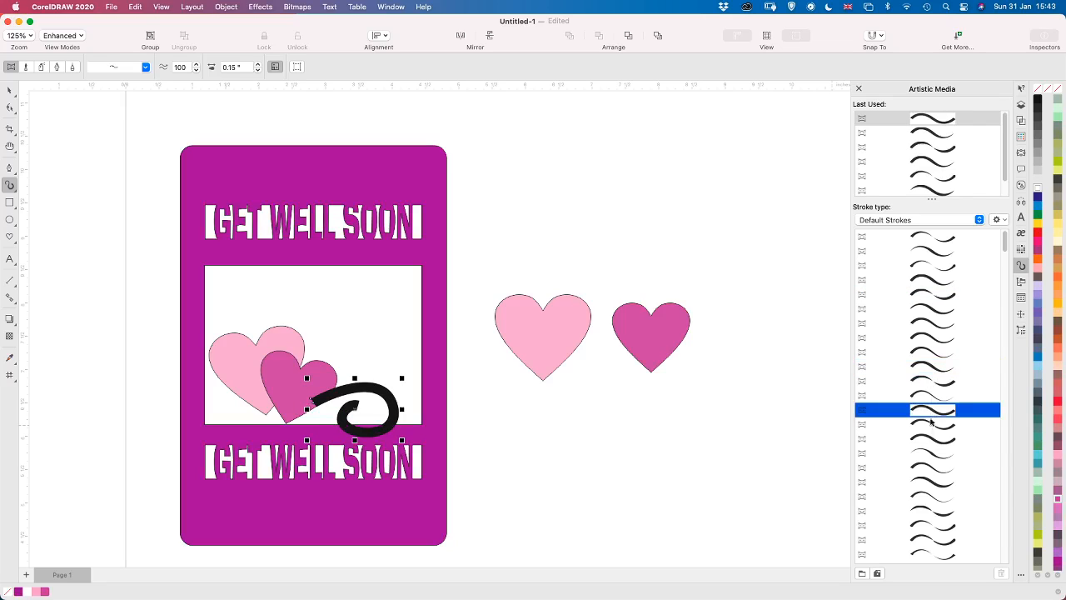
click(945, 528)
scroll(940, 516, down, 3)
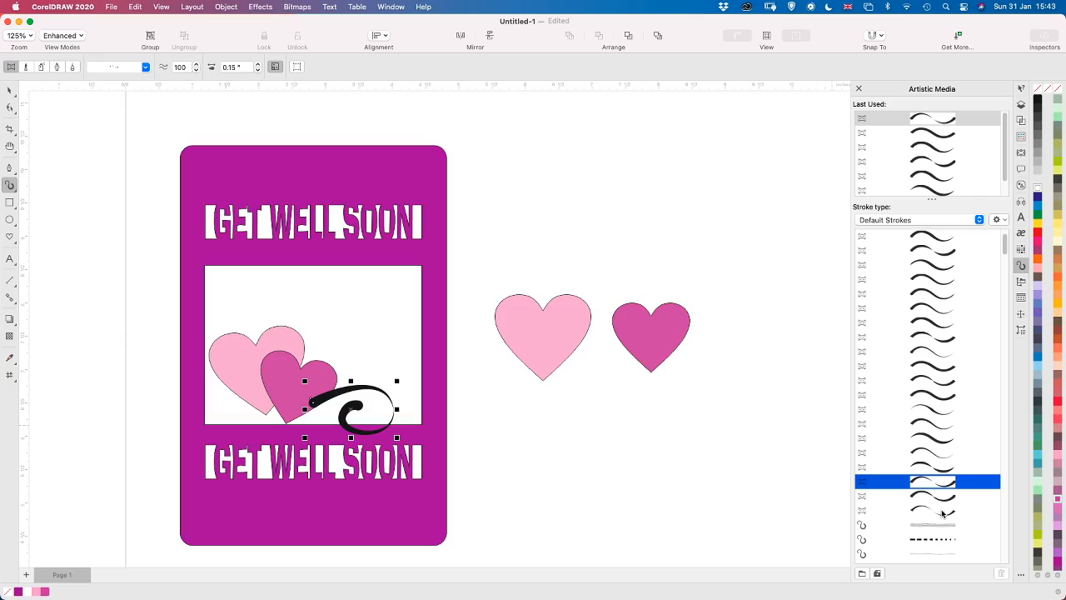
scroll(943, 512, down, 5)
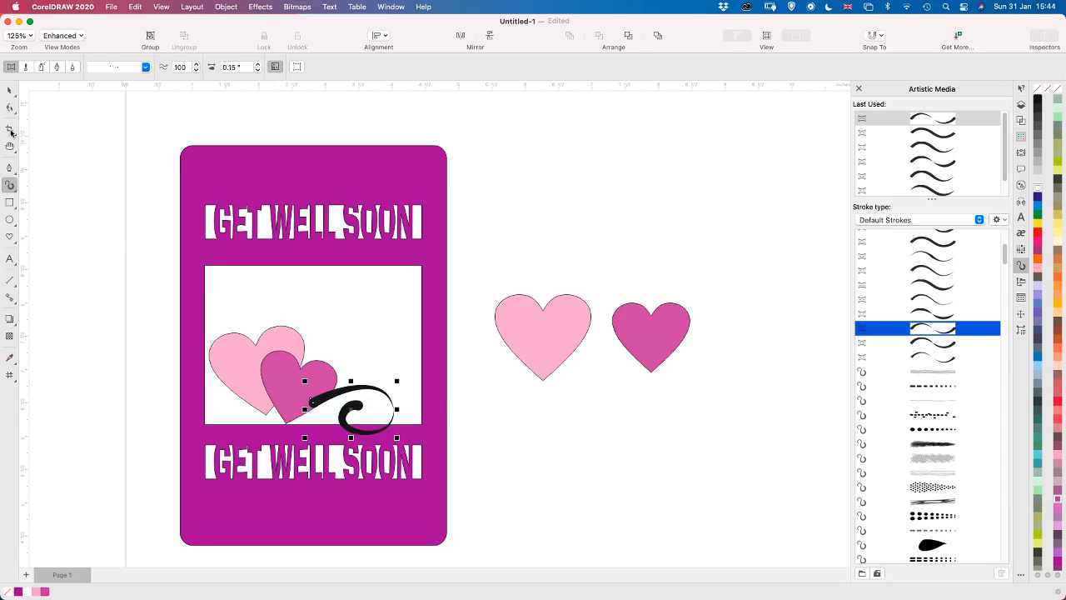
click(8, 91)
click(486, 487)
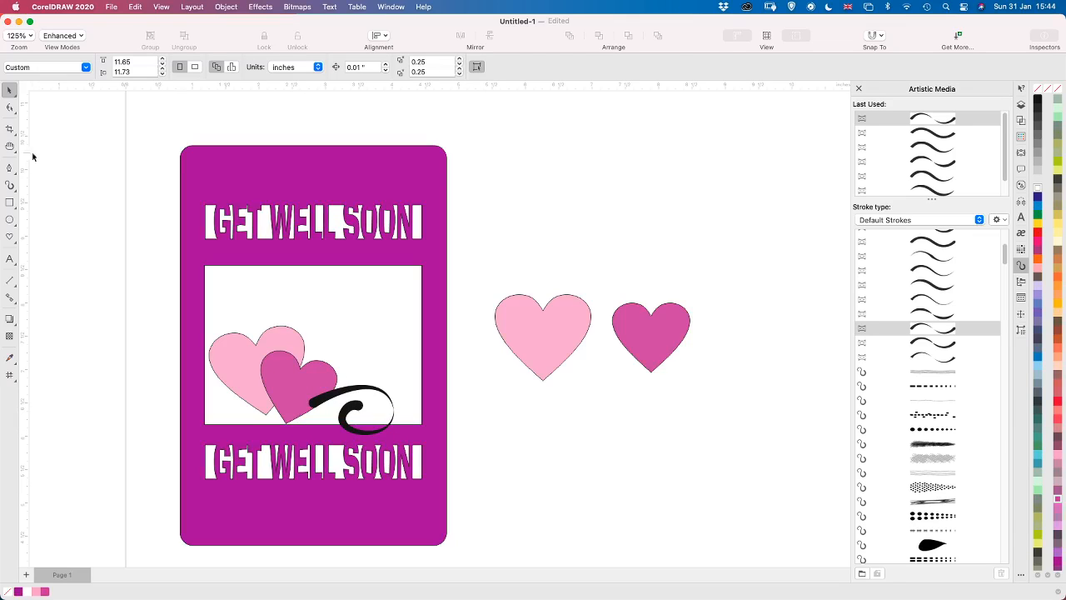
Draw a second, S-shaped curl about 2.06 by 0.81 inches with the Pen tool, from the opening's dark heart into a small spiral
click(8, 169)
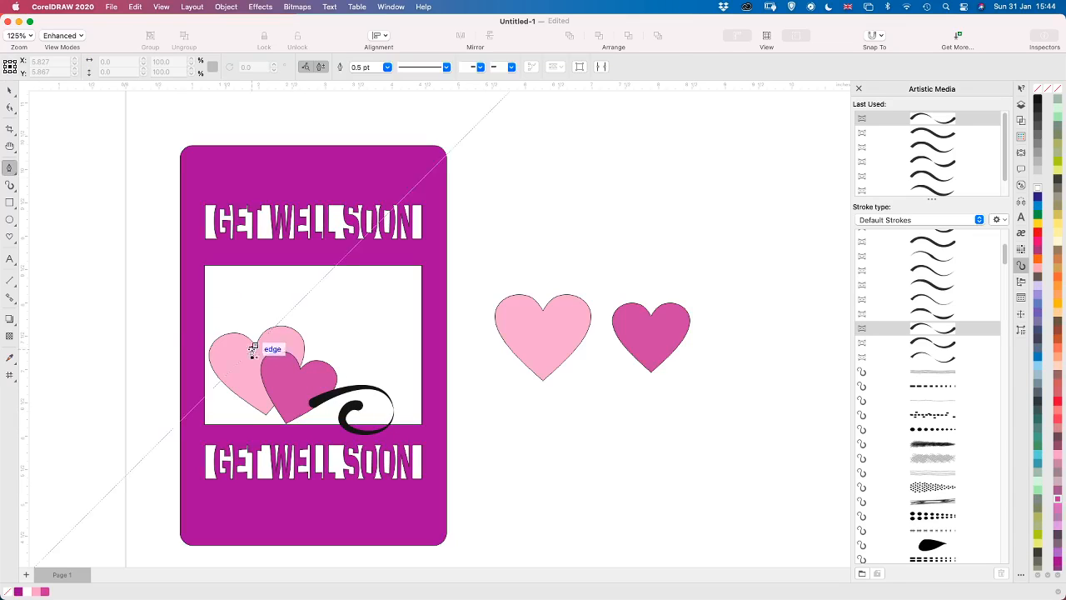
click(305, 410)
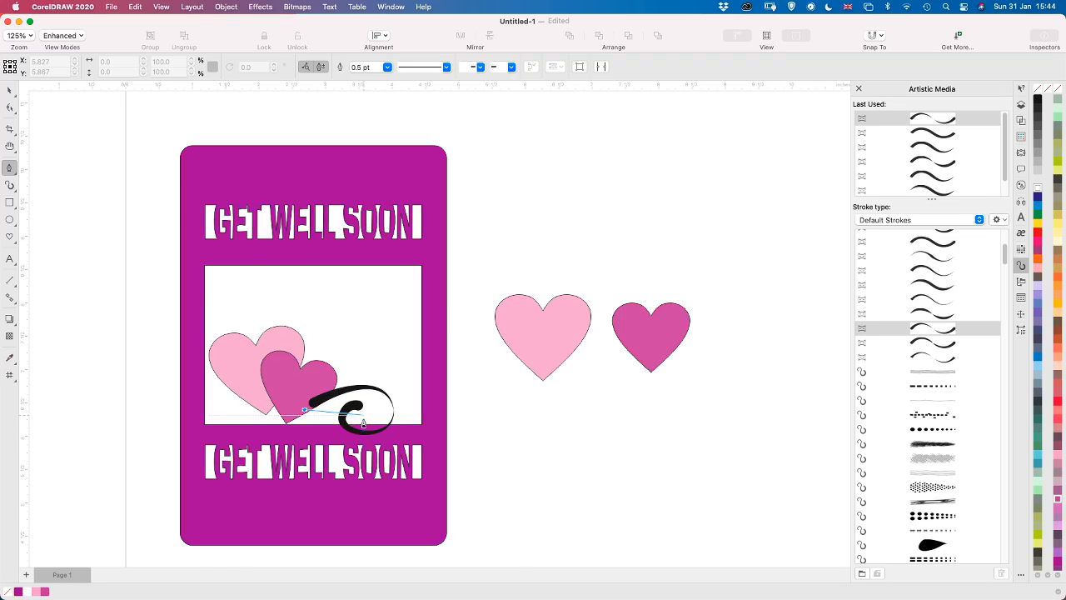
drag(359, 426, 456, 385)
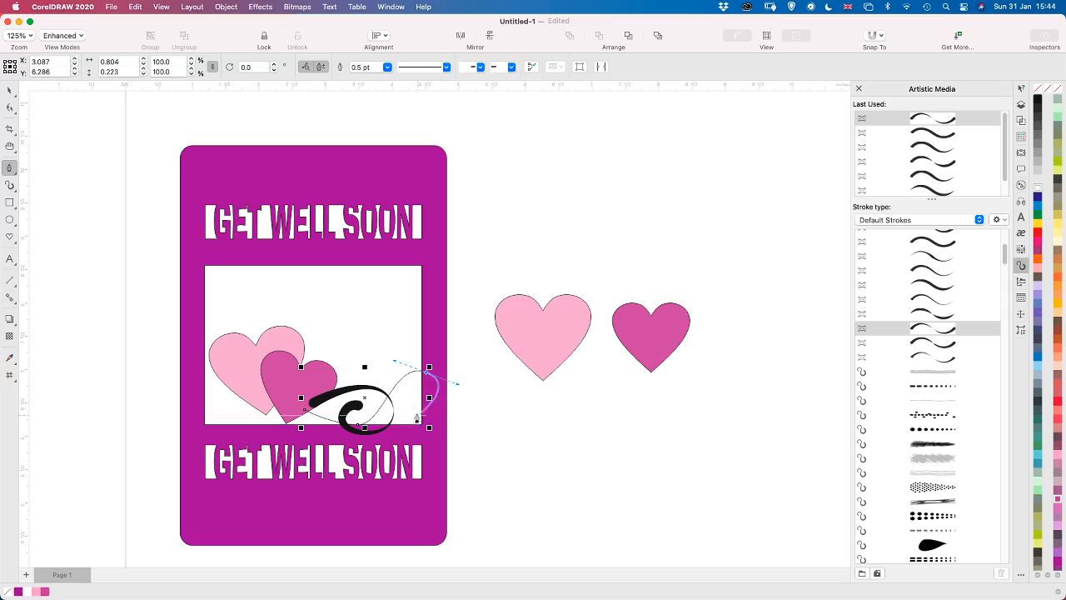
drag(418, 398, 396, 383)
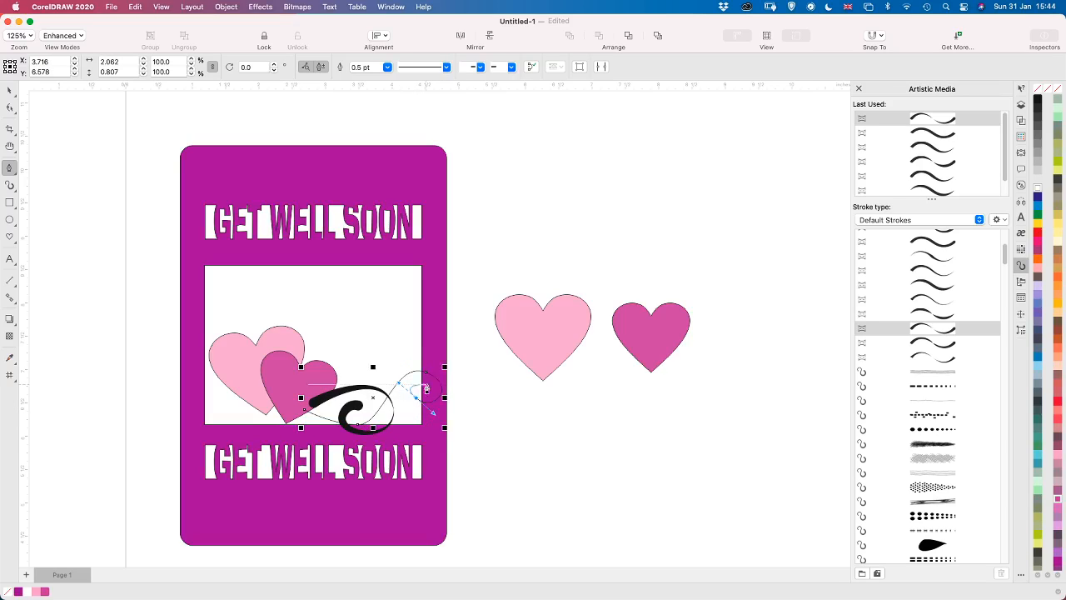
click(423, 382)
Adjust the second curl's spiral, lower bend and starting nodes and apply the thick-ended, thin-middled artistic stroke to it
key(F10)
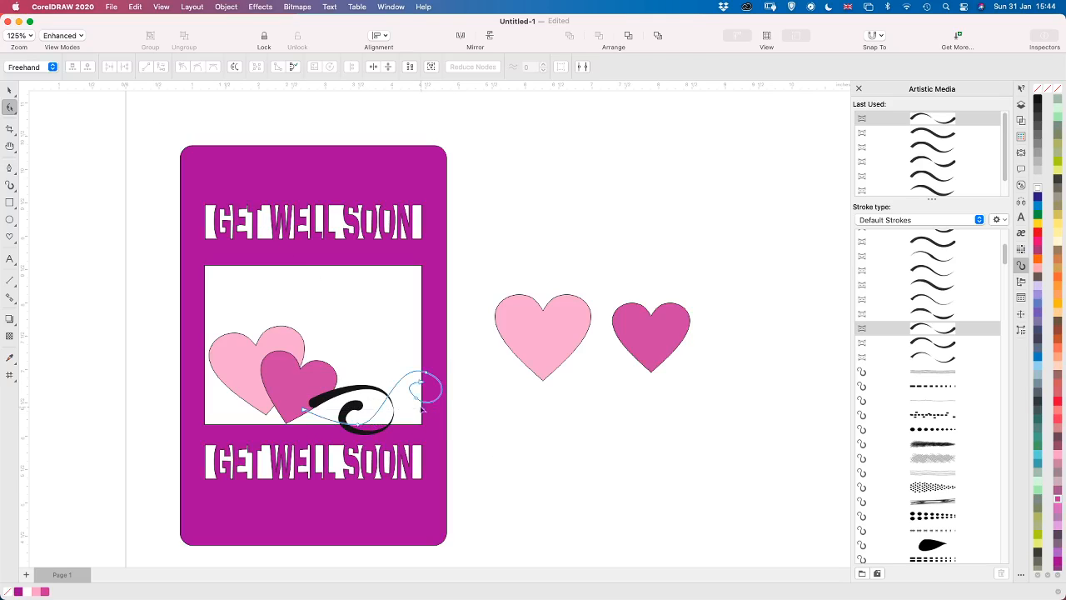
click(416, 399)
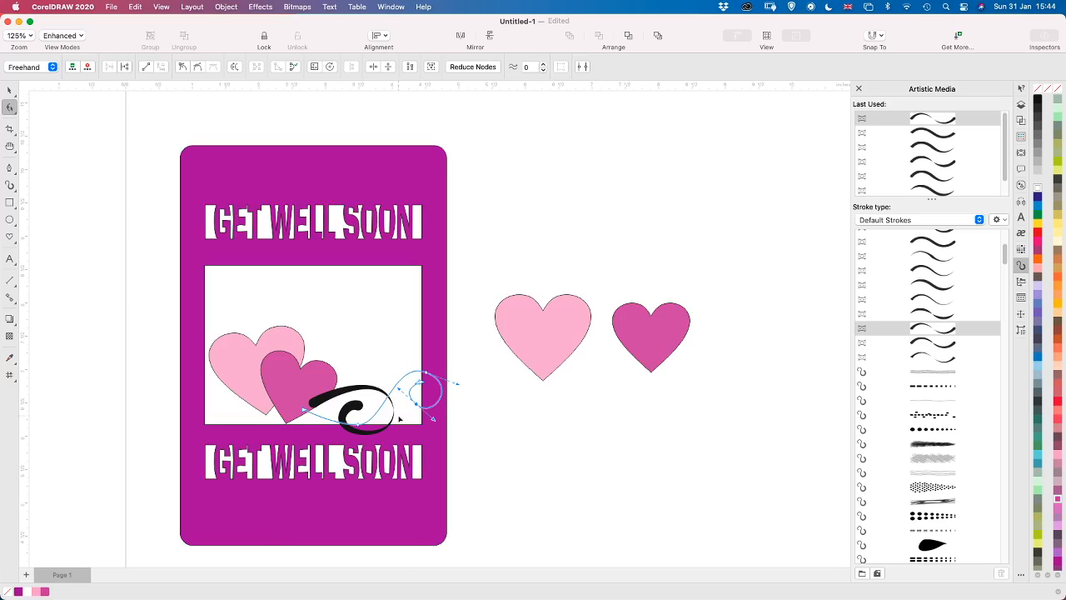
click(360, 424)
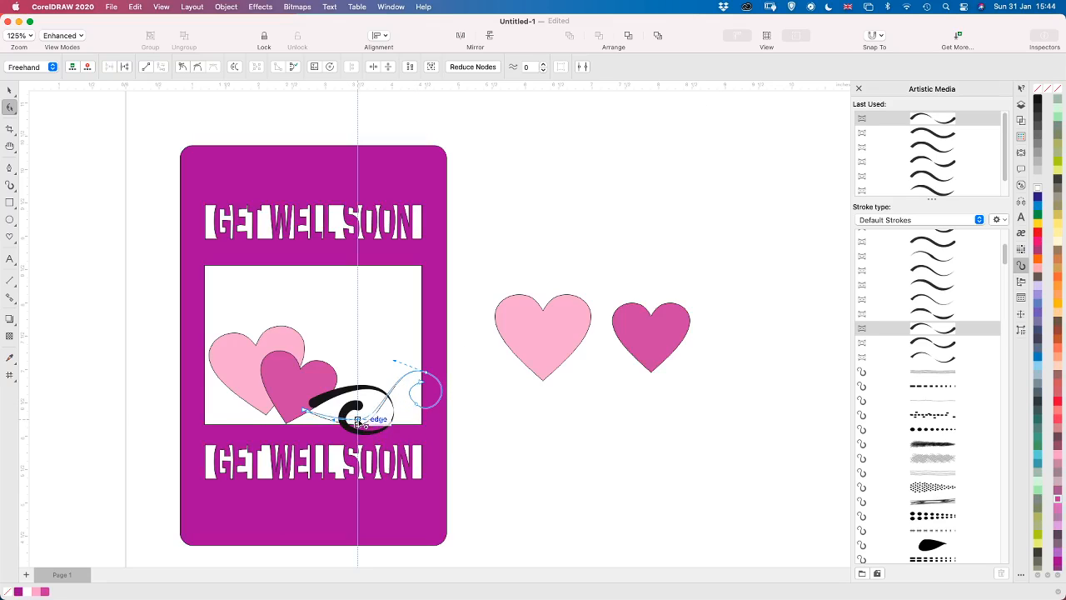
click(306, 407)
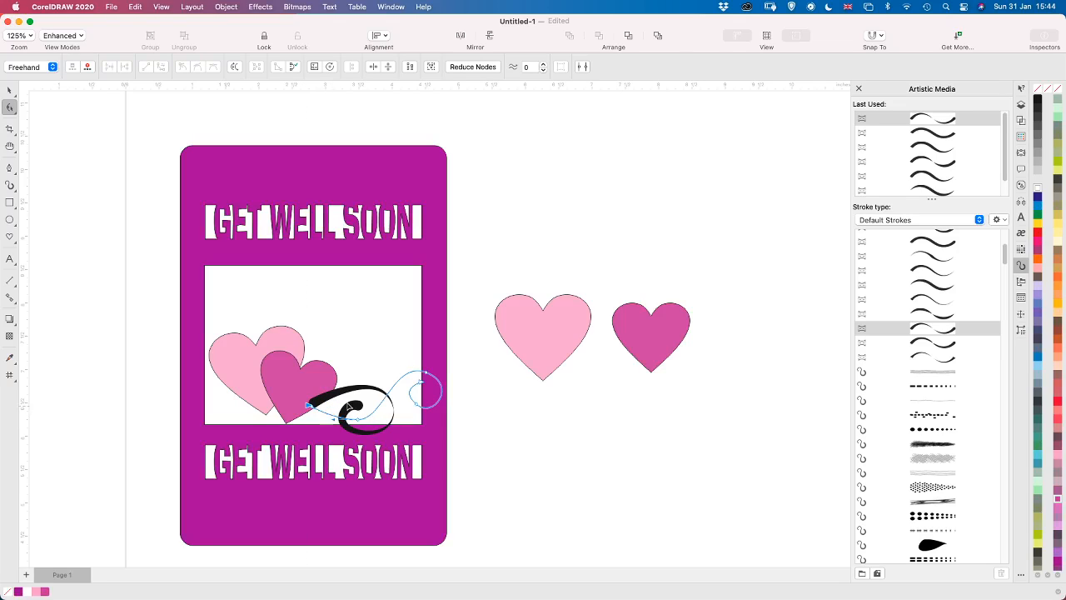
click(924, 330)
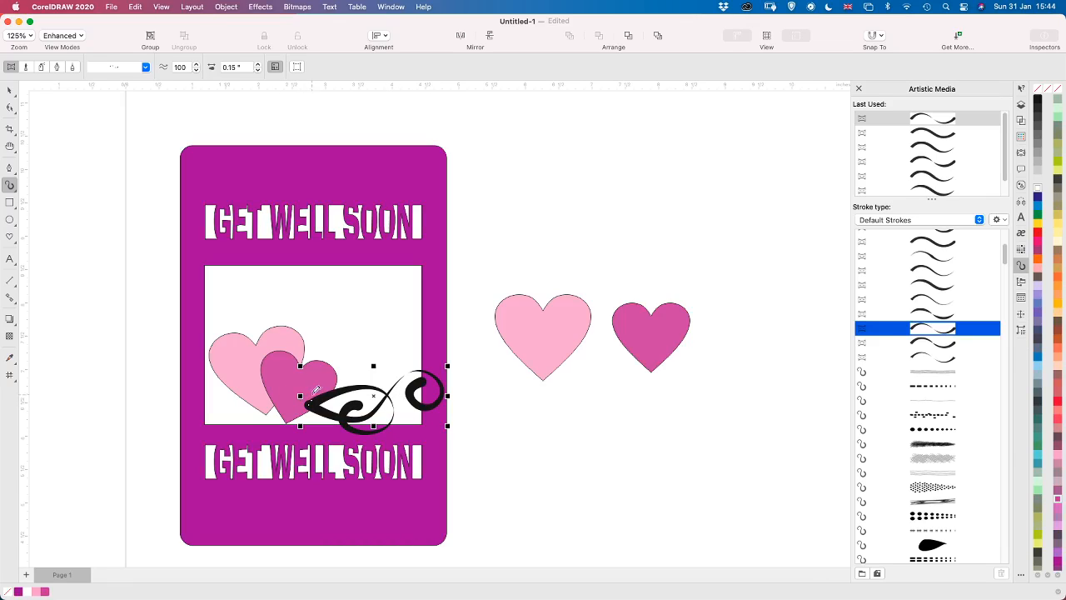
Draw a third curl about 1.72 by 0.56 inches with the Pen tool from the dark heart and apply the same artistic stroke
click(10, 168)
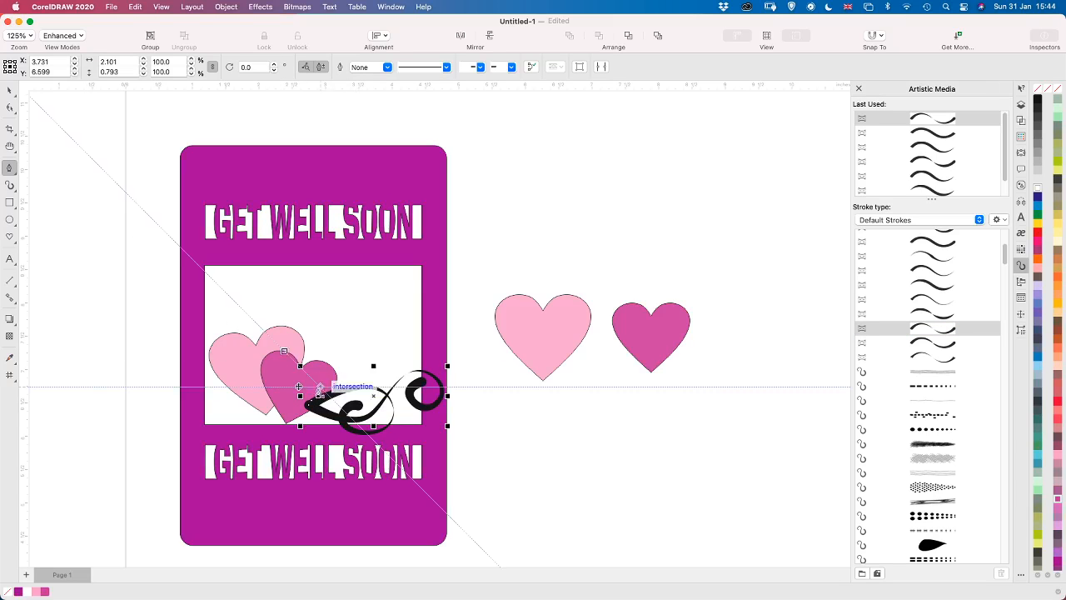
click(314, 389)
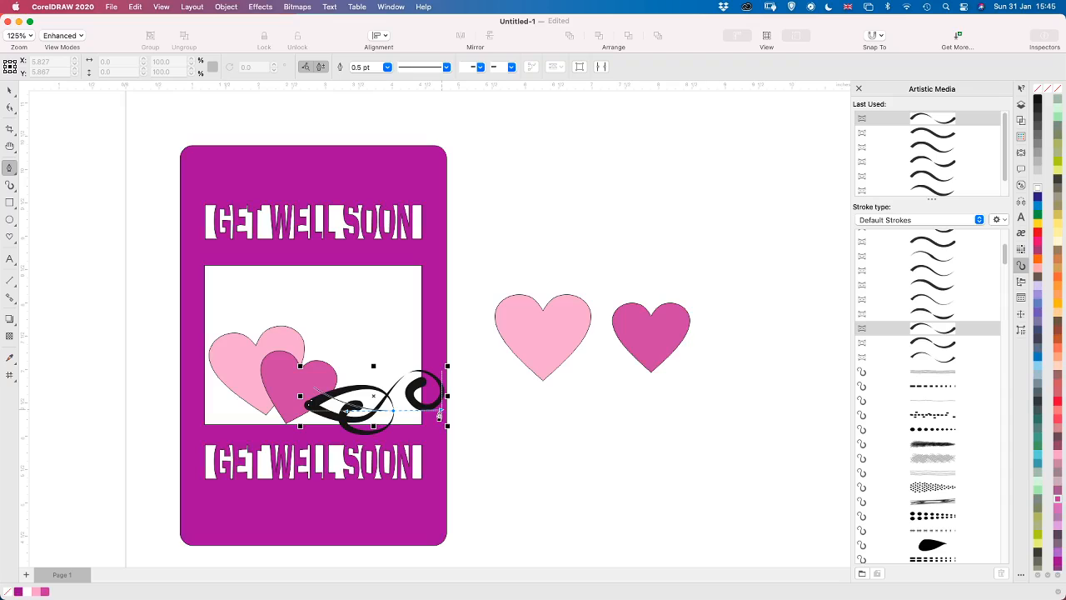
drag(440, 411, 442, 410)
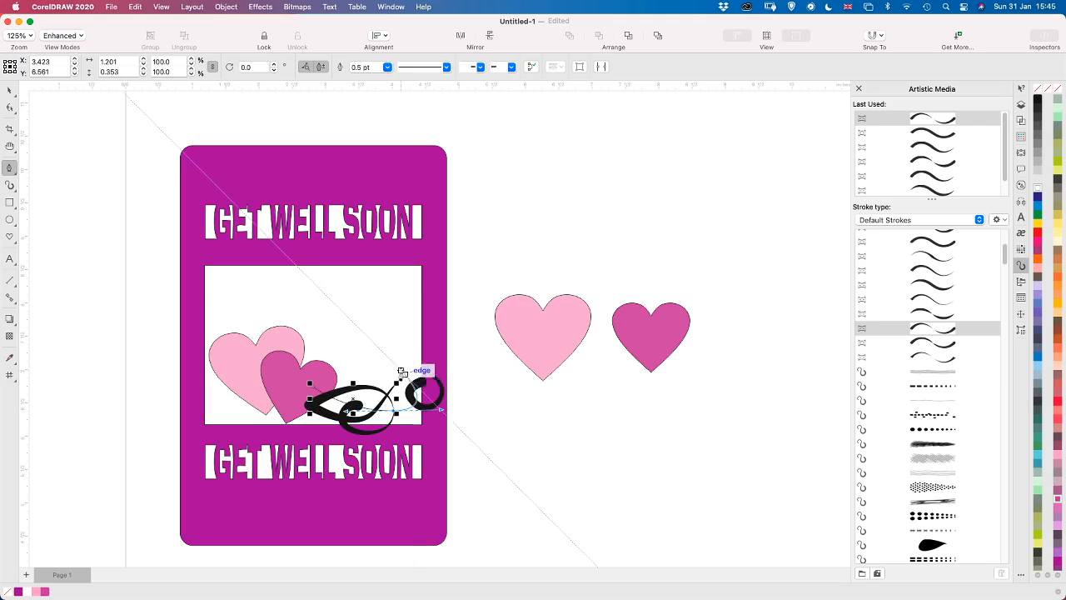
mouse_move(426, 390)
mouse_down()
mouse_move(381, 358)
mouse_move(372, 380)
mouse_up()
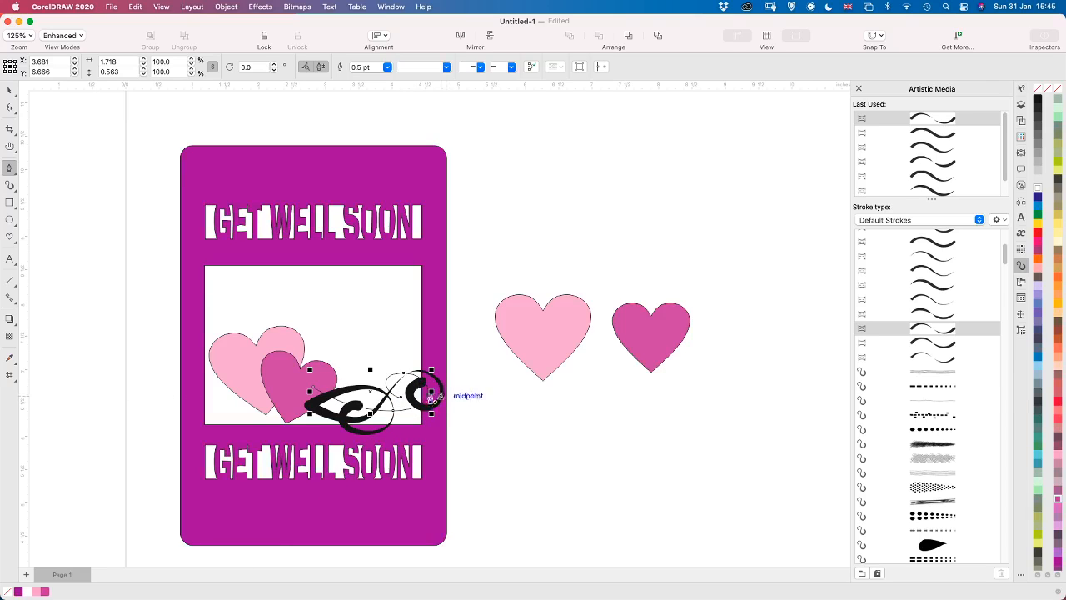
click(930, 333)
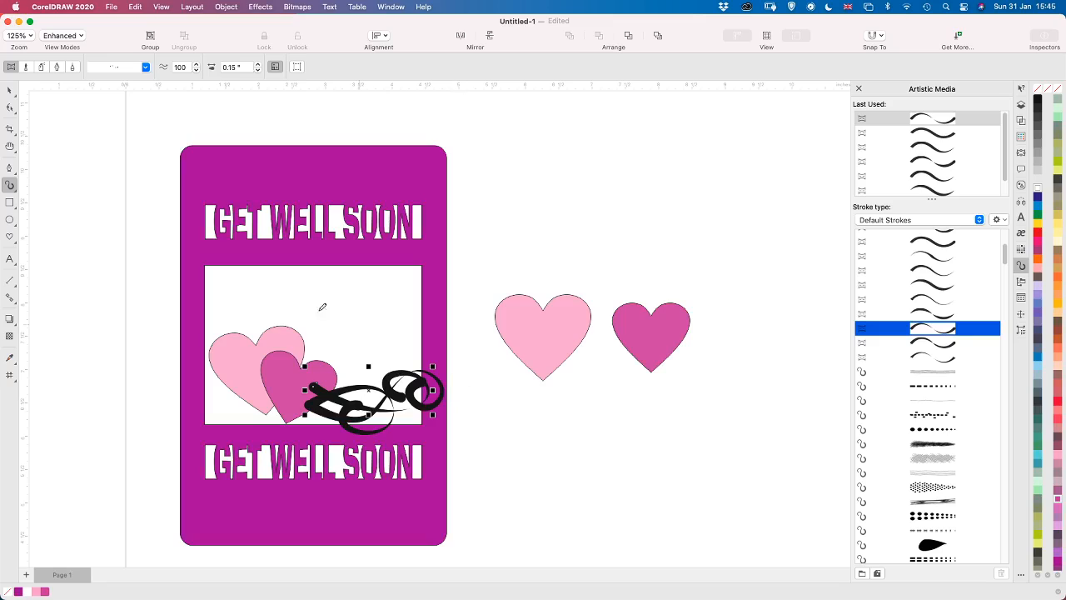
Reshape the third curl by shifting its upper node slightly outward and its inner end and bottom nodes slightly downward
click(10, 108)
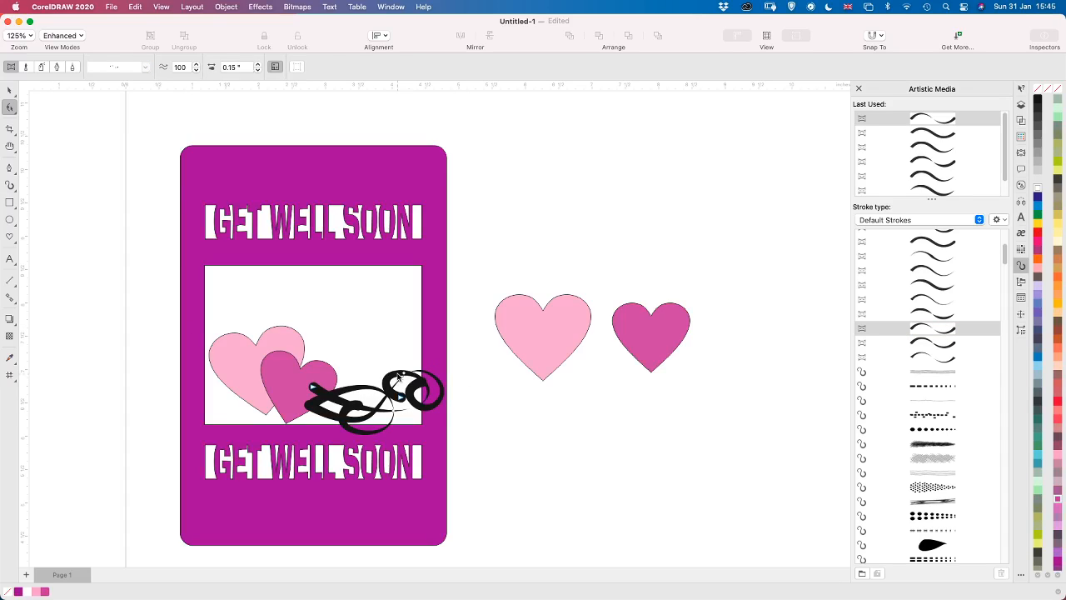
click(399, 377)
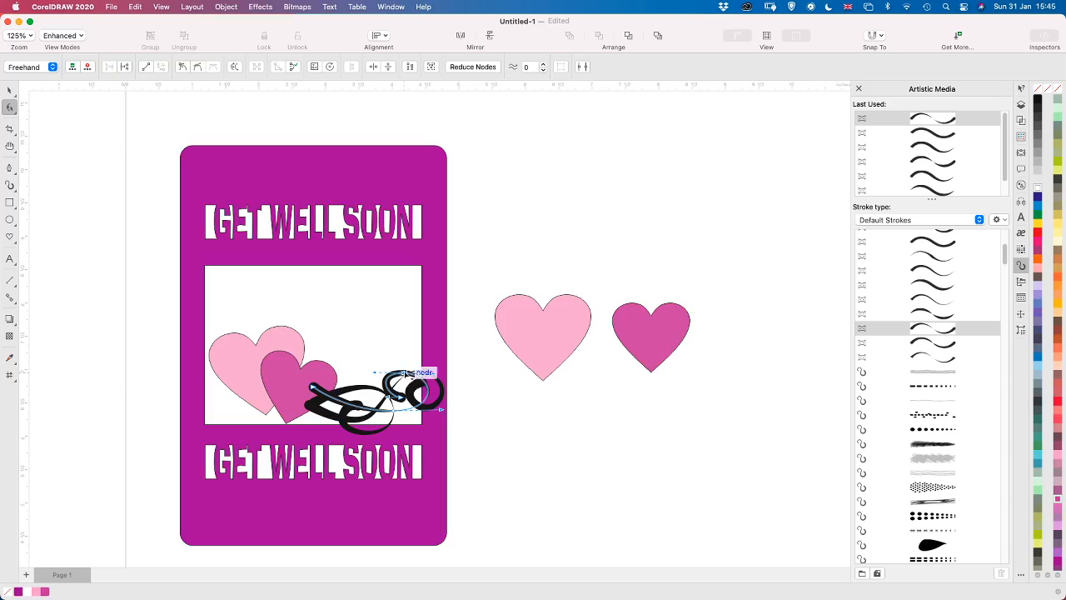
click(407, 375)
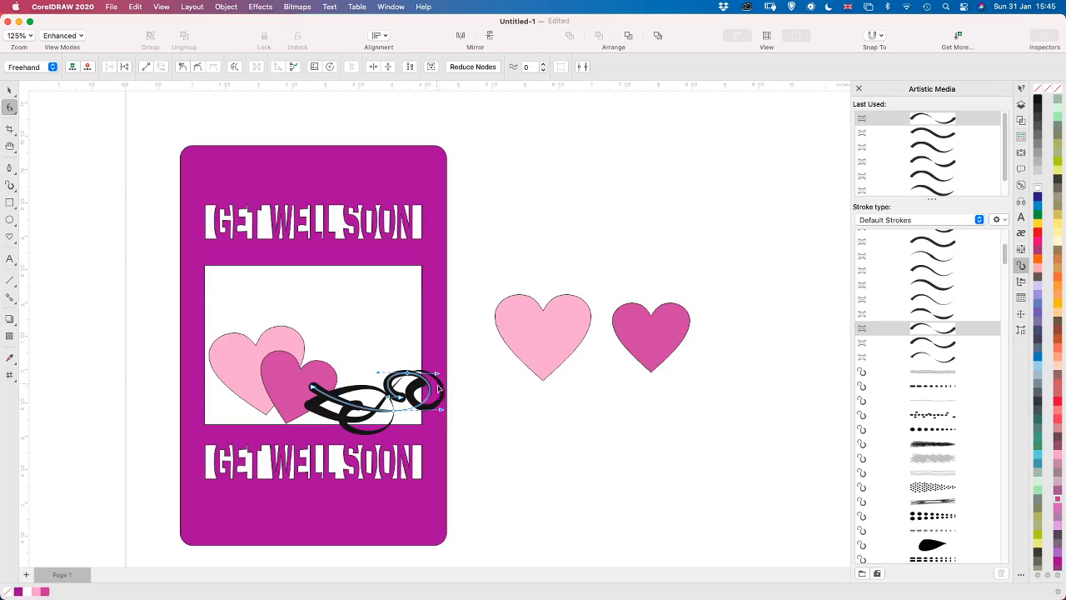
click(402, 398)
drag(401, 404, 393, 412)
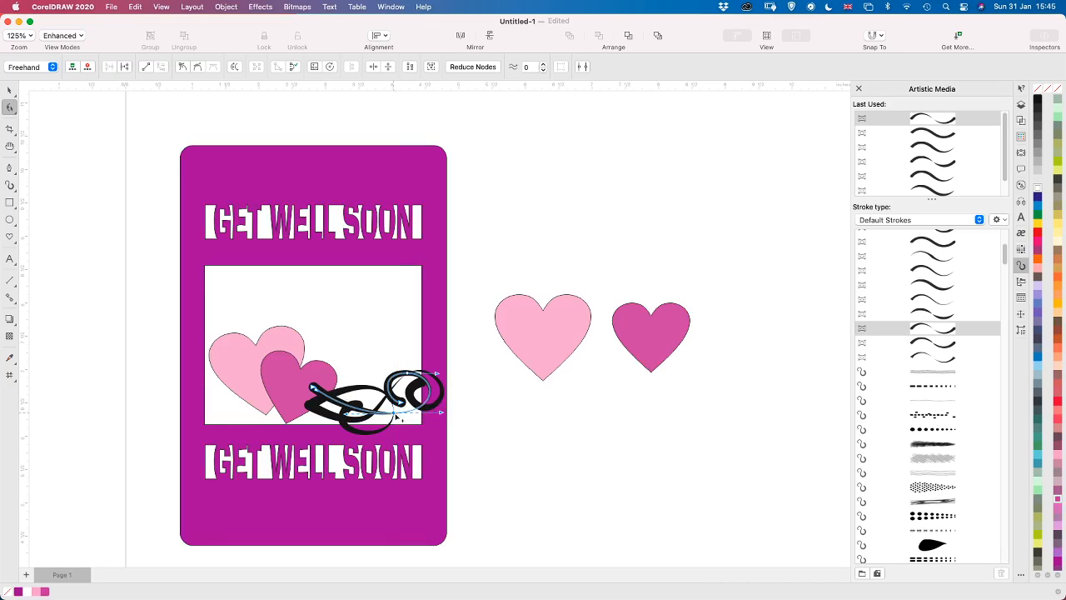
Enlarge the second curl's spiral by moving its lower node outward and its inner end downward, slightly raising the top node
scroll(434, 436, up, 5)
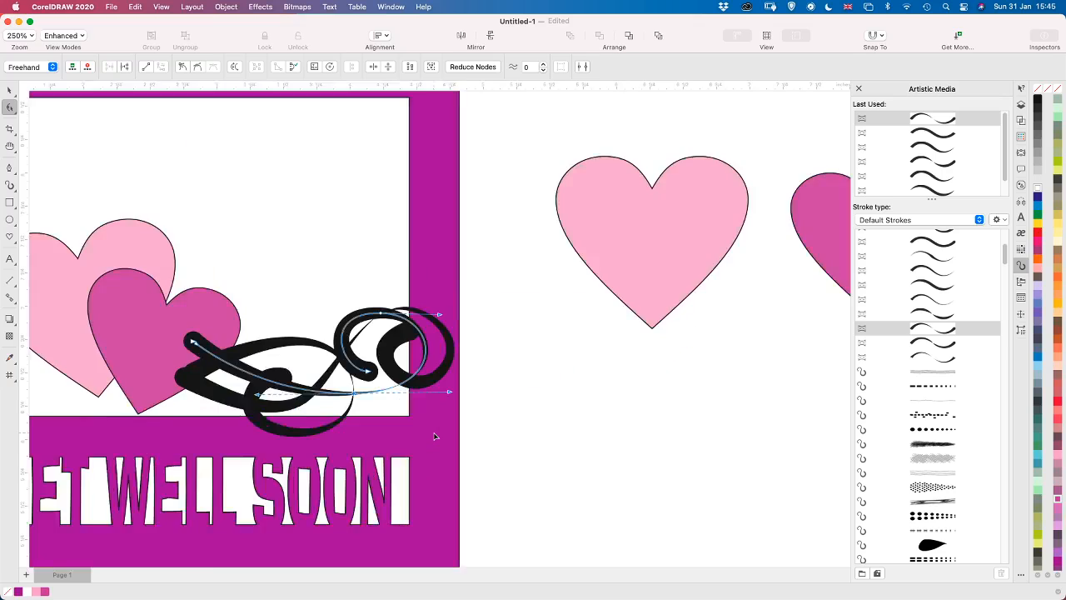
key(space)
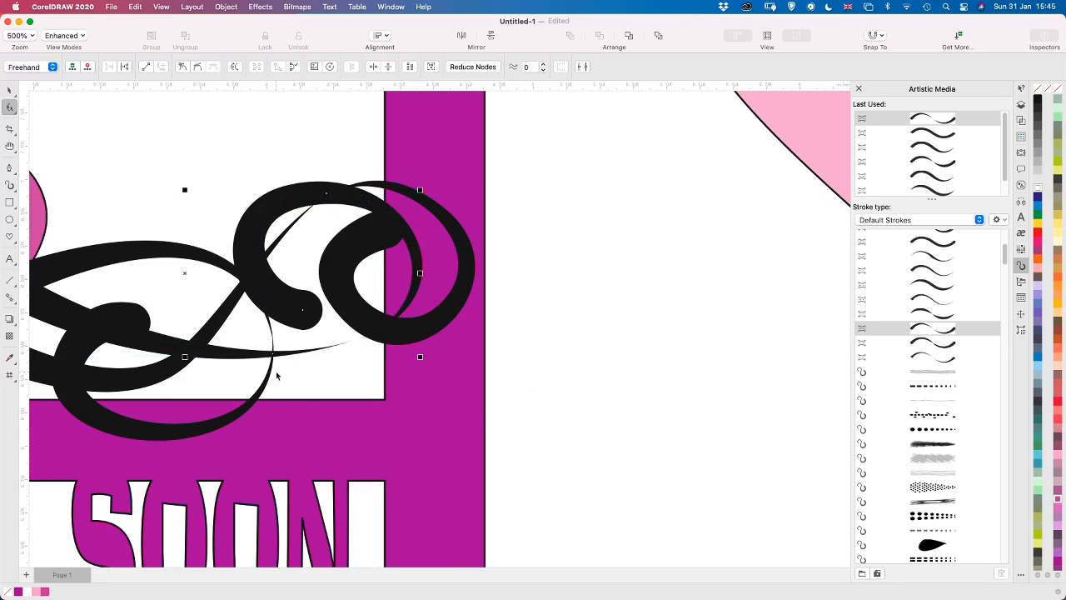
drag(275, 371, 369, 421)
scroll(565, 361, up, 1)
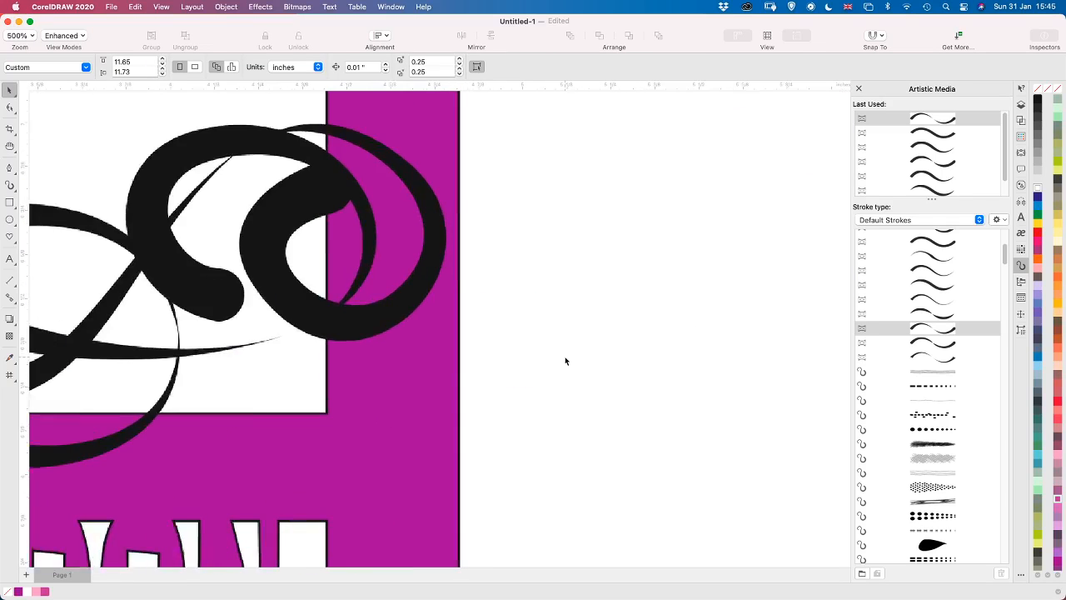
scroll(538, 350, down, 2)
click(437, 333)
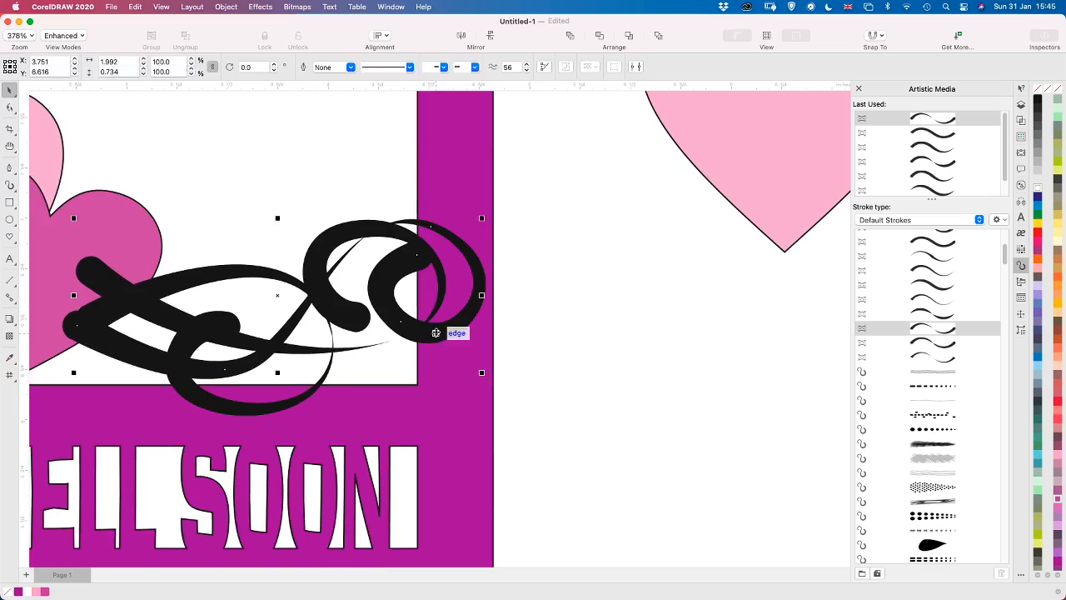
key(space)
click(403, 325)
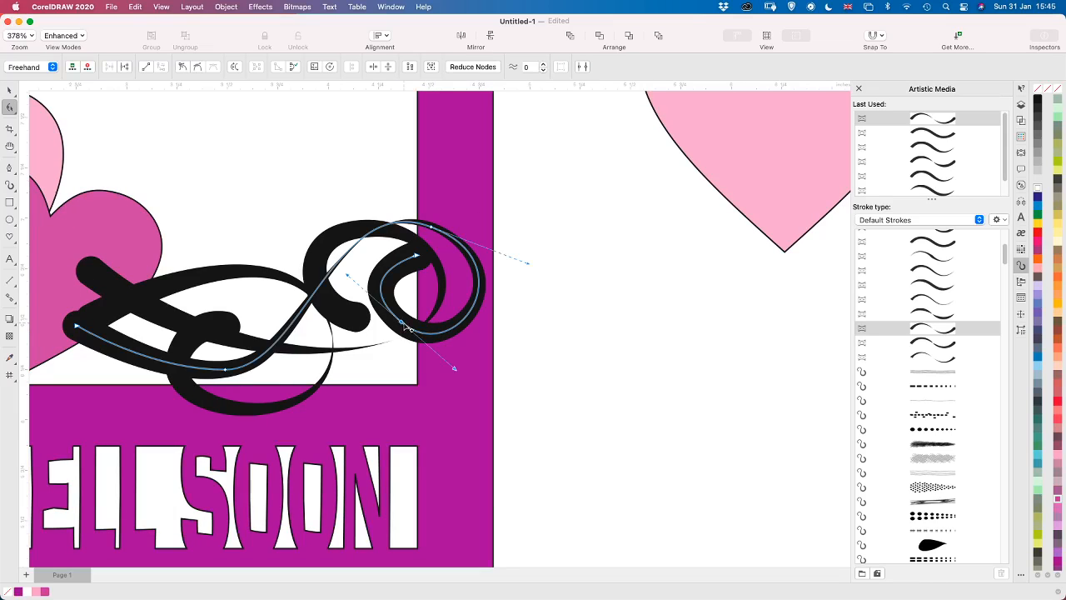
drag(403, 324, 393, 332)
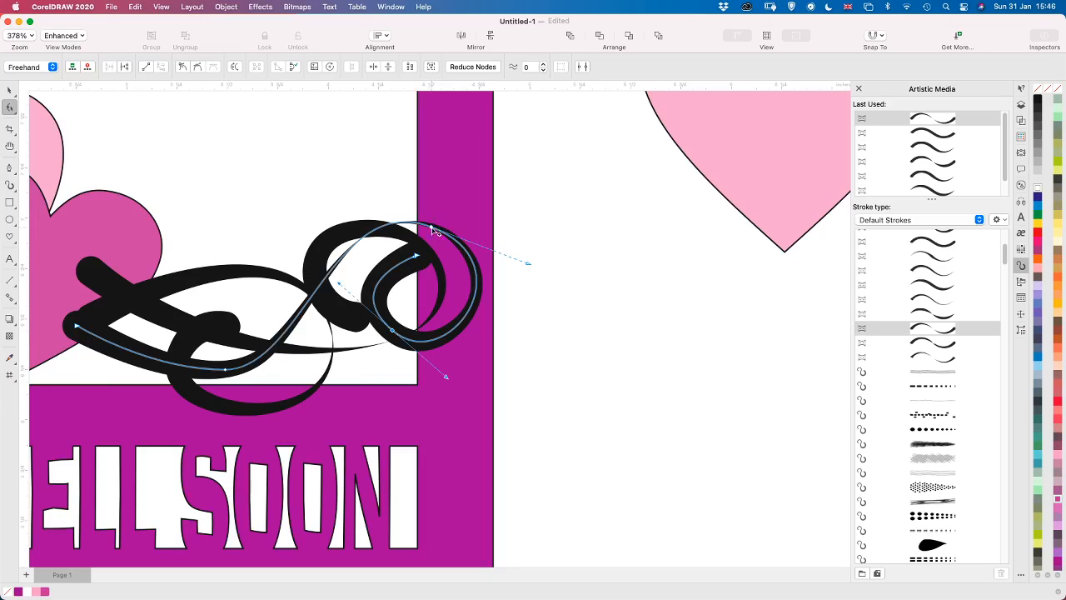
mouse_move(432, 220)
mouse_down()
mouse_move(418, 261)
mouse_move(398, 264)
mouse_move(411, 273)
mouse_up()
click(418, 256)
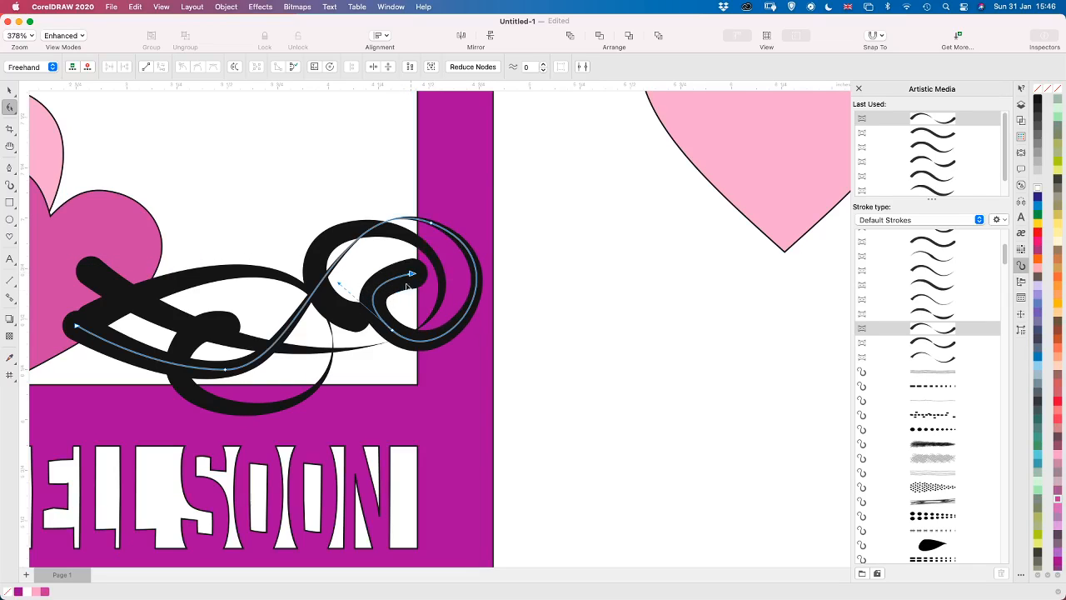
Make the lower node of the second curl's spiral smooth and refine its handles, node position and inner end for a rounder spiral
mouse_move(336, 288)
mouse_down()
mouse_move(347, 275)
mouse_move(358, 285)
mouse_up()
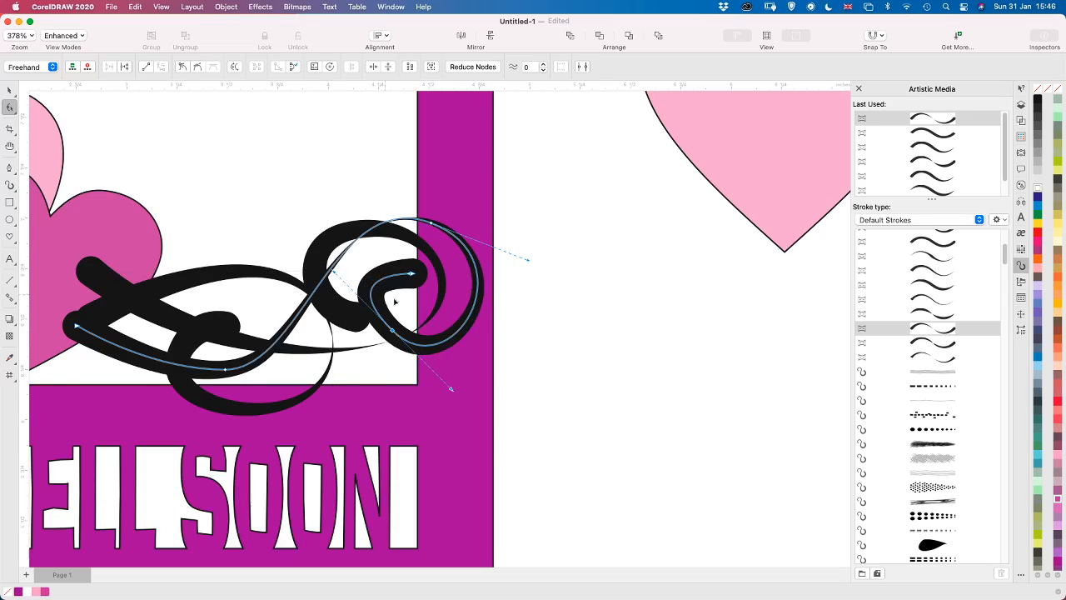
click(197, 69)
drag(335, 275, 406, 269)
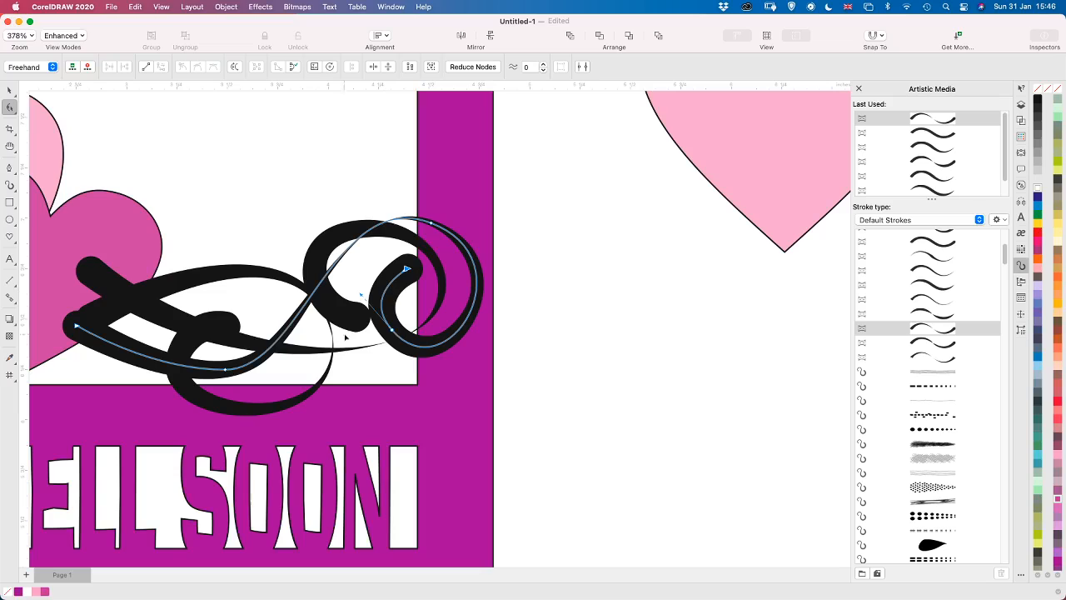
drag(394, 335, 387, 335)
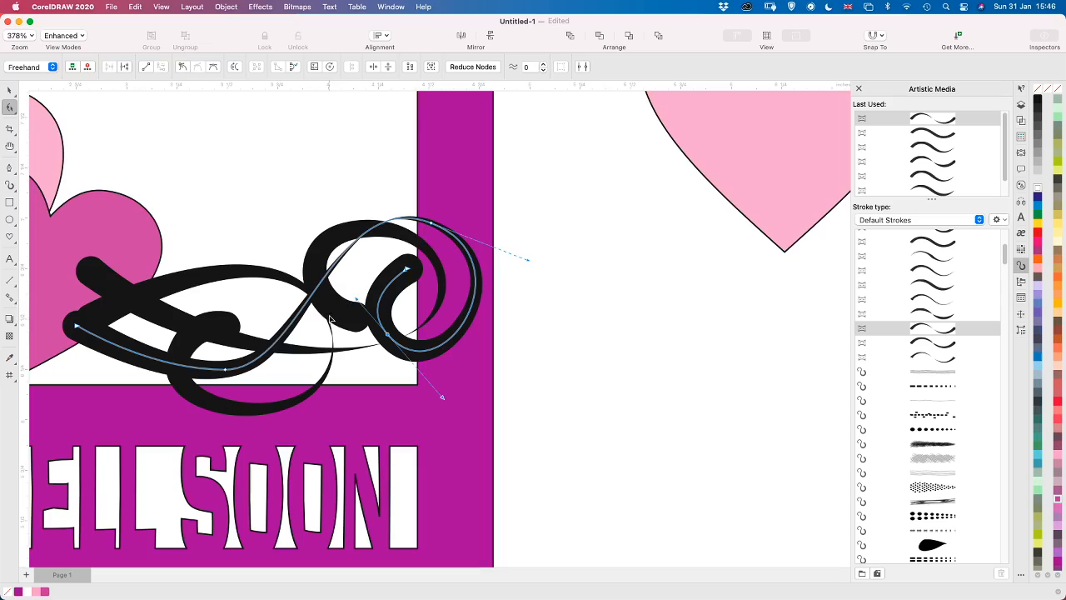
Lengthen the handle at the second curl's lower bend and move its starting node slightly up and inward on the dark heart
click(226, 369)
drag(305, 373, 333, 374)
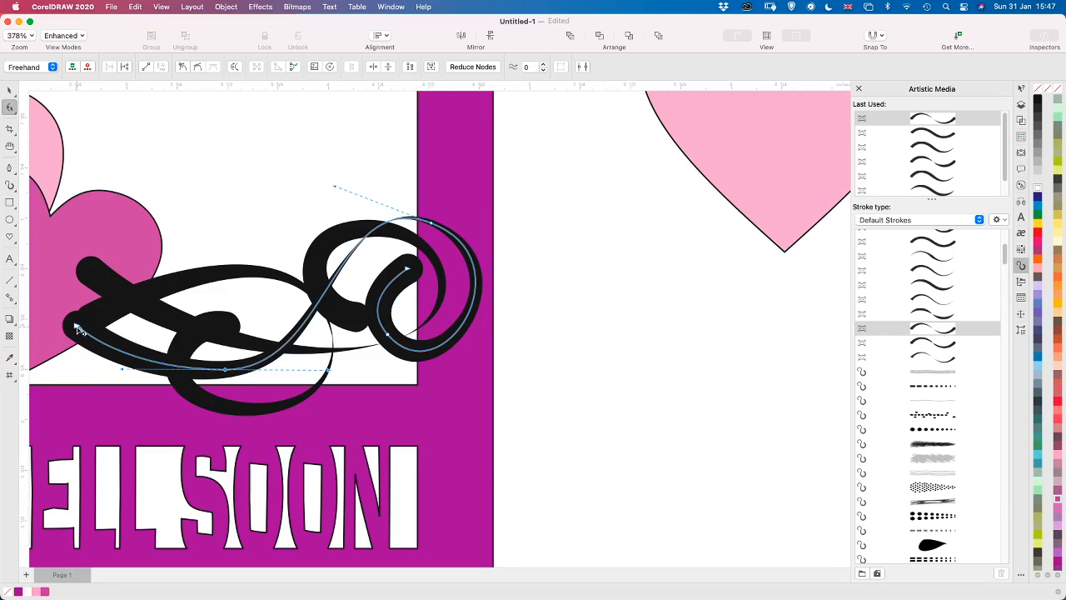
drag(75, 328, 84, 318)
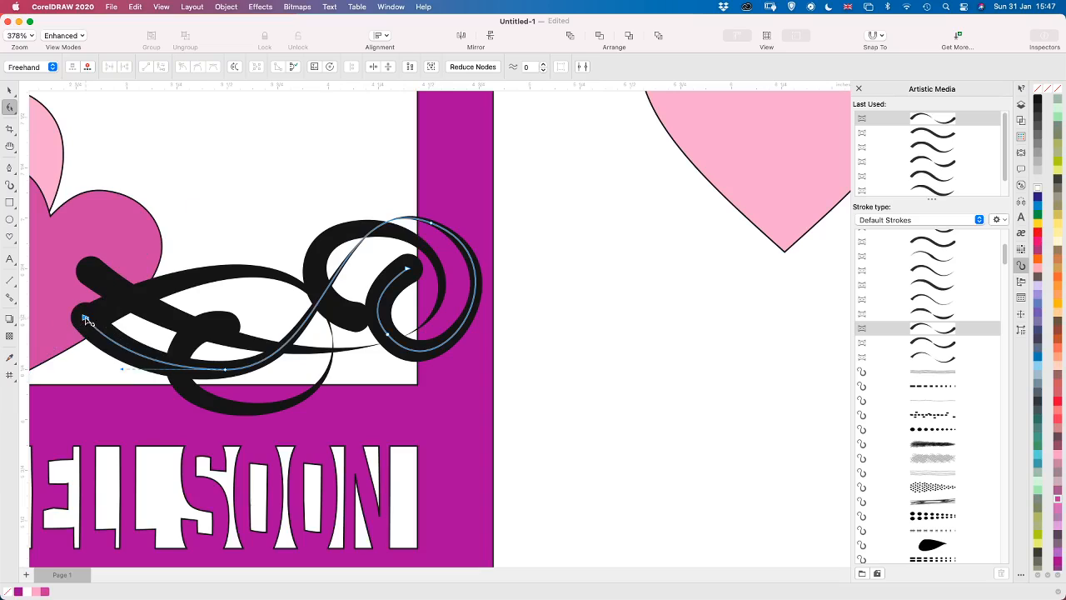
Select the three artistic curls together and try to convert them to curves
click(433, 225)
scroll(361, 440, down, 5)
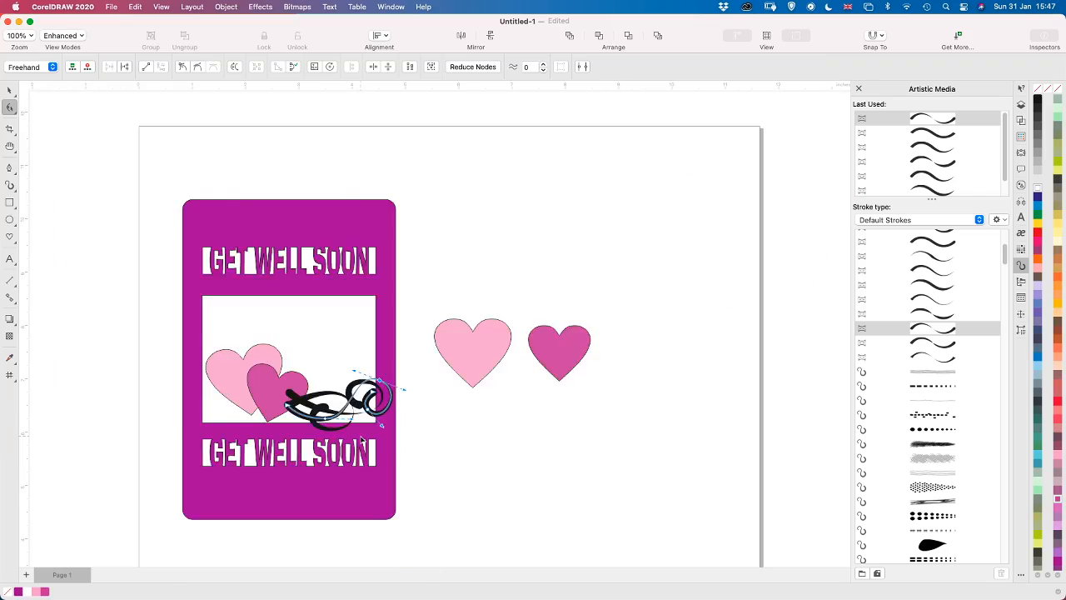
scroll(361, 440, up, 2)
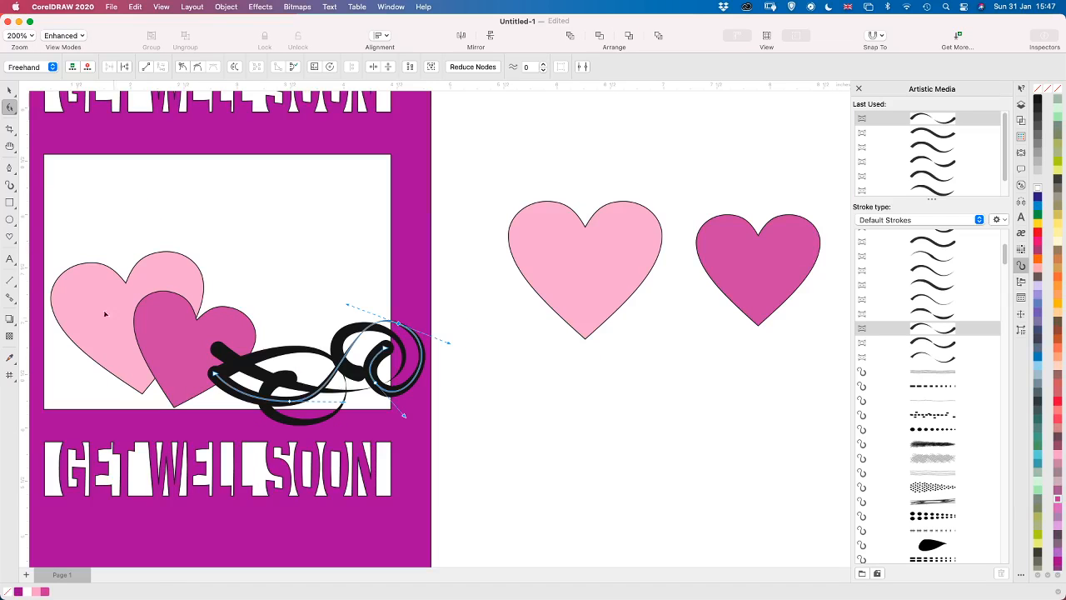
click(11, 94)
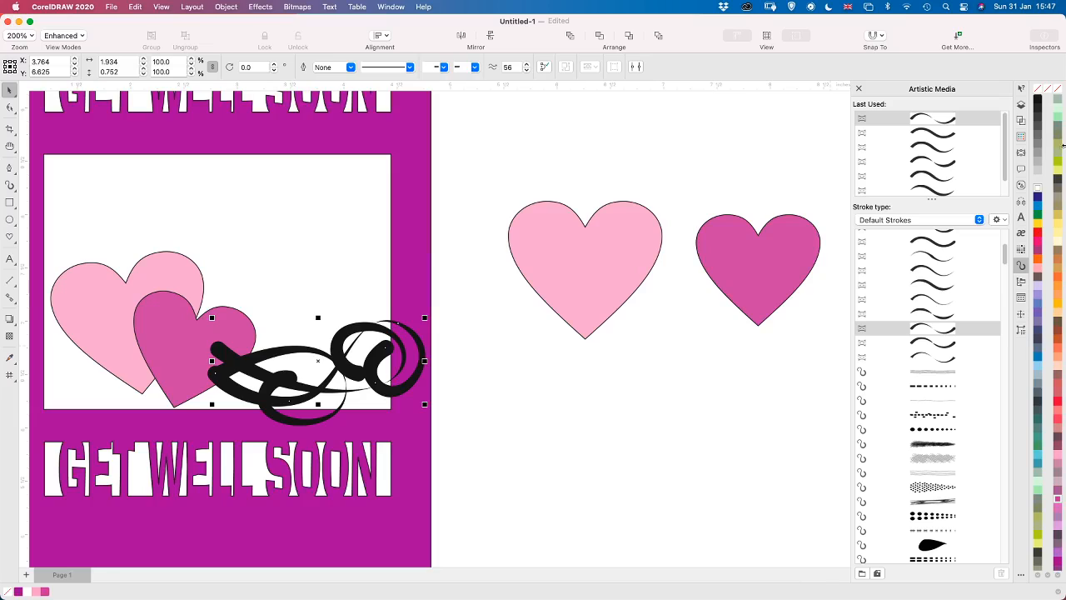
click(1020, 106)
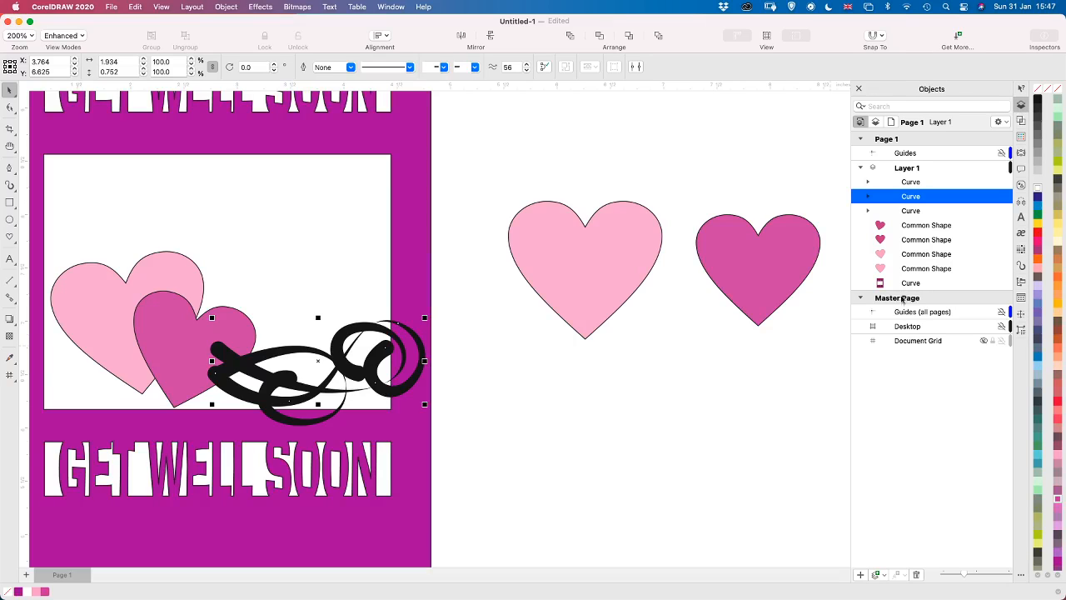
click(912, 210)
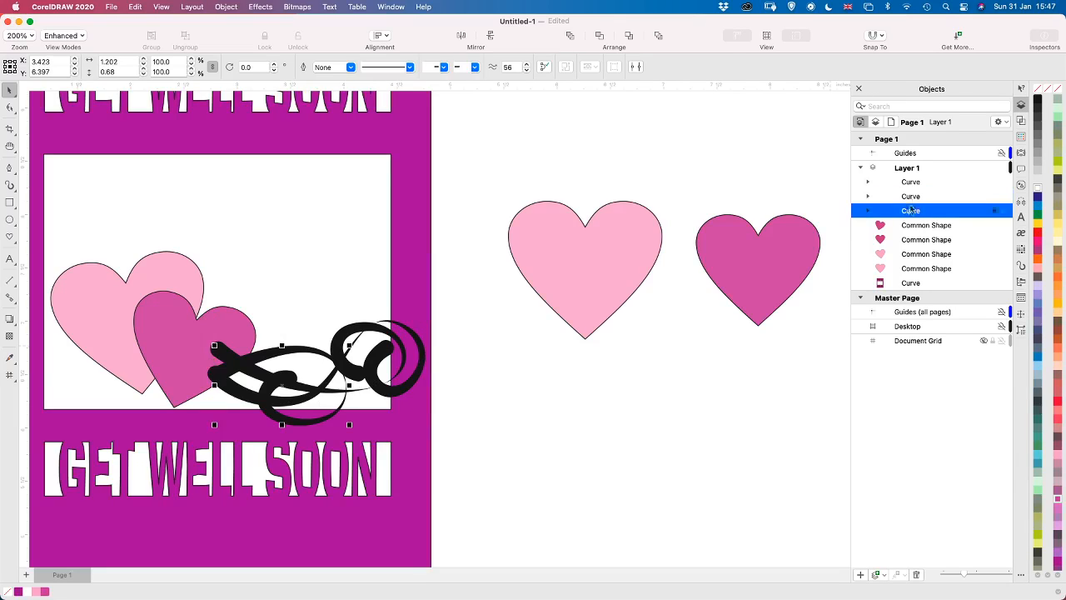
shift+click(900, 185)
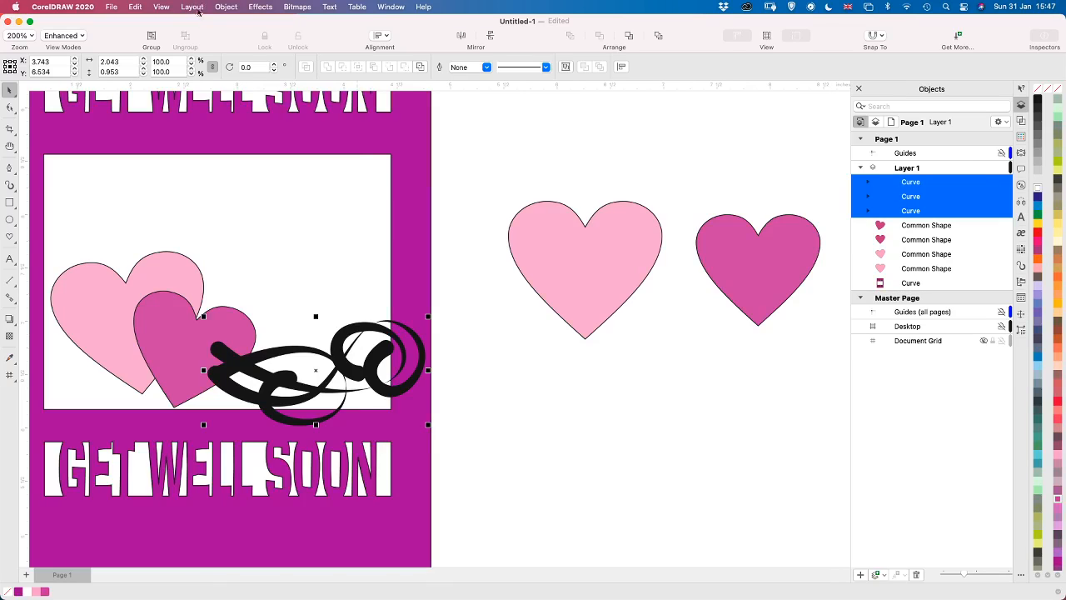
click(228, 7)
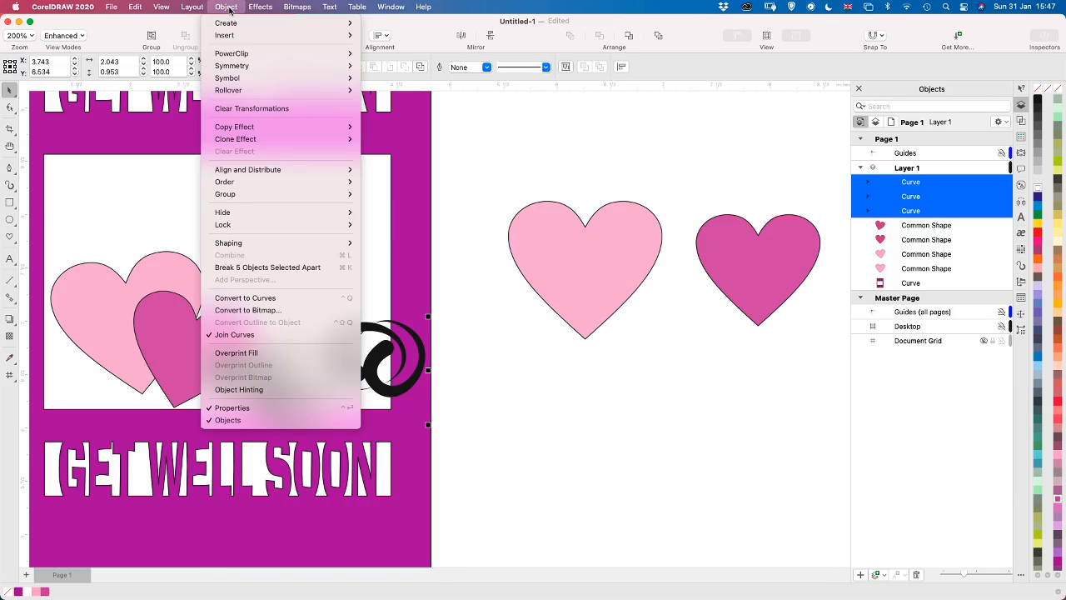
click(269, 298)
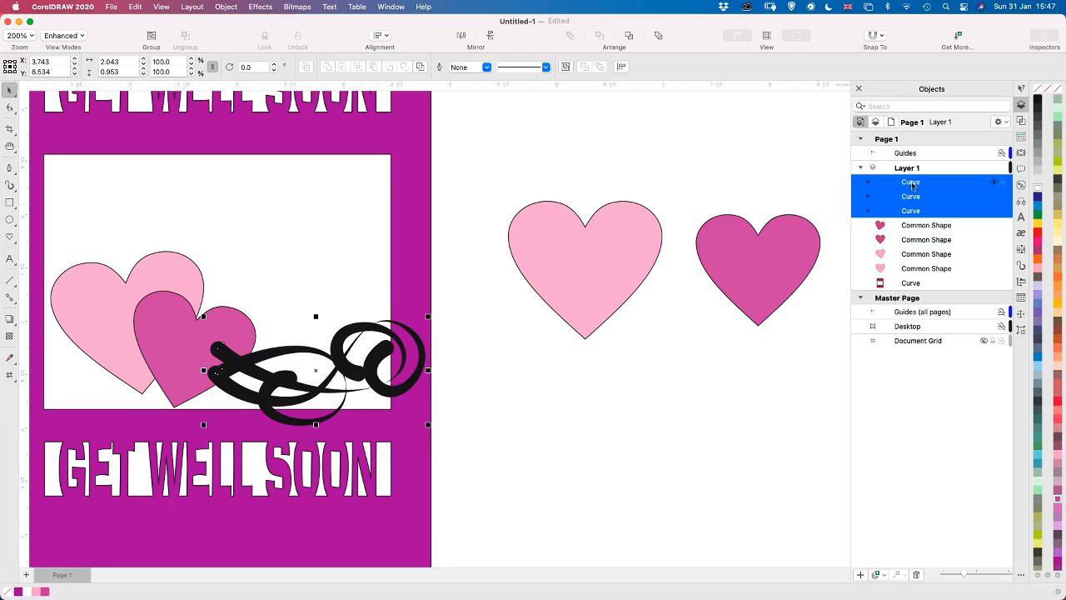
Select all three curl curves together with their artistic media groups and try converting the whole selection to curves
click(869, 183)
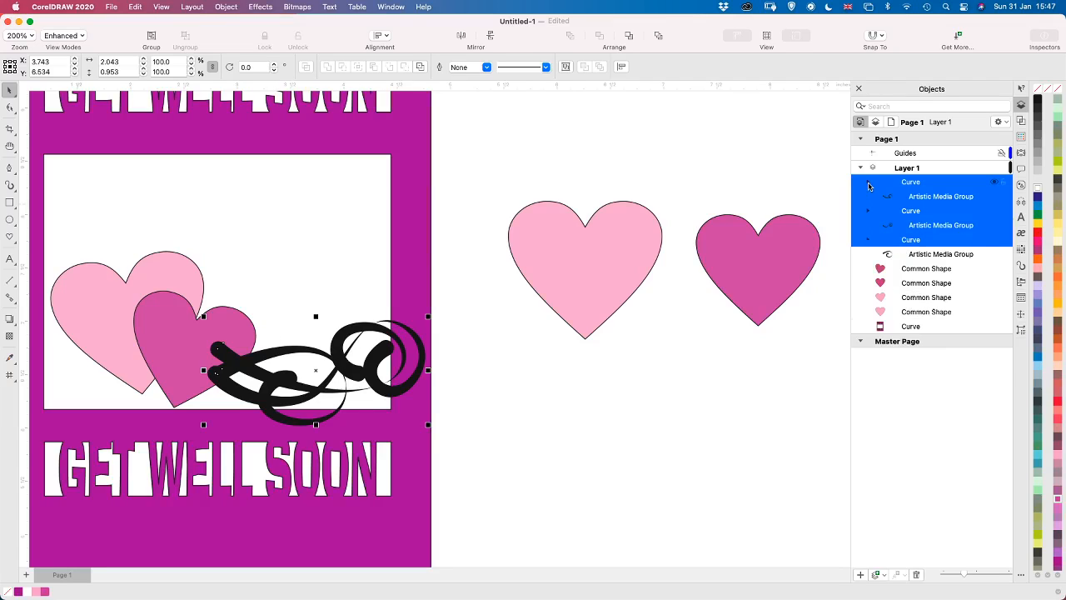
click(920, 197)
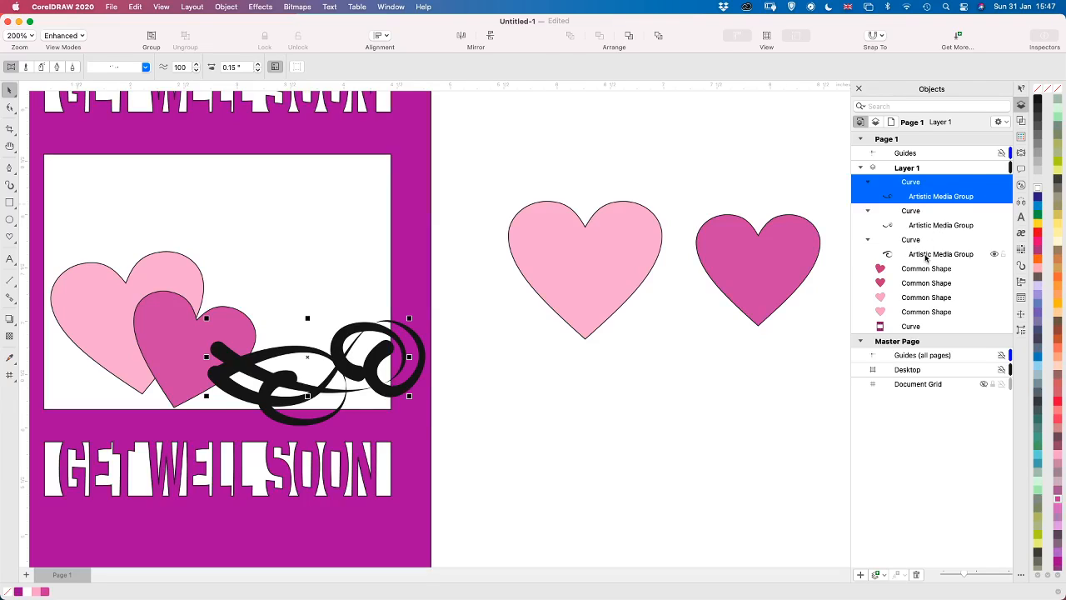
shift+click(925, 259)
click(917, 185)
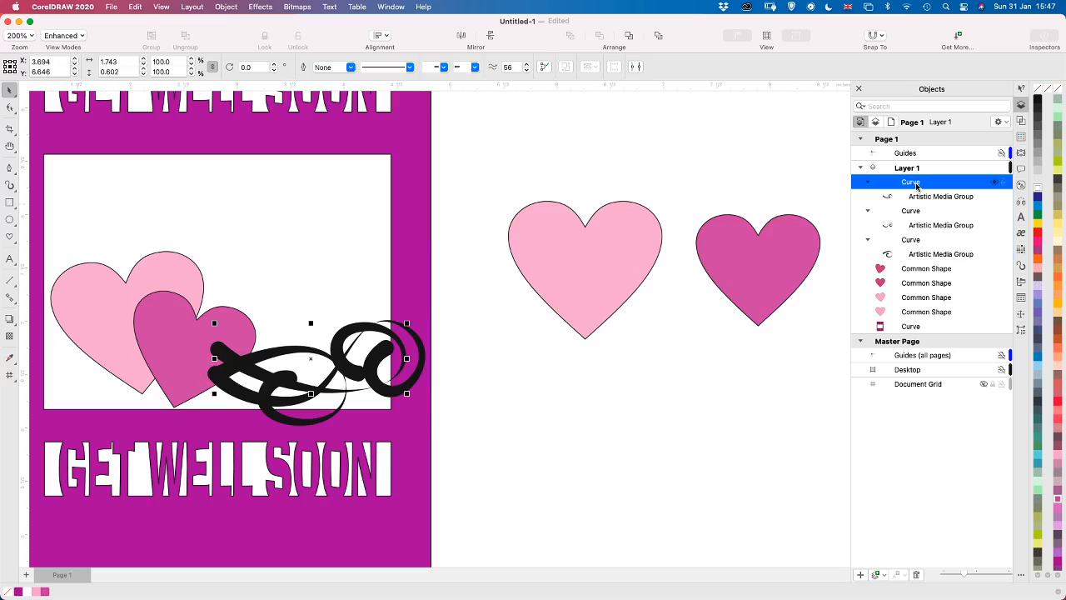
shift+click(925, 254)
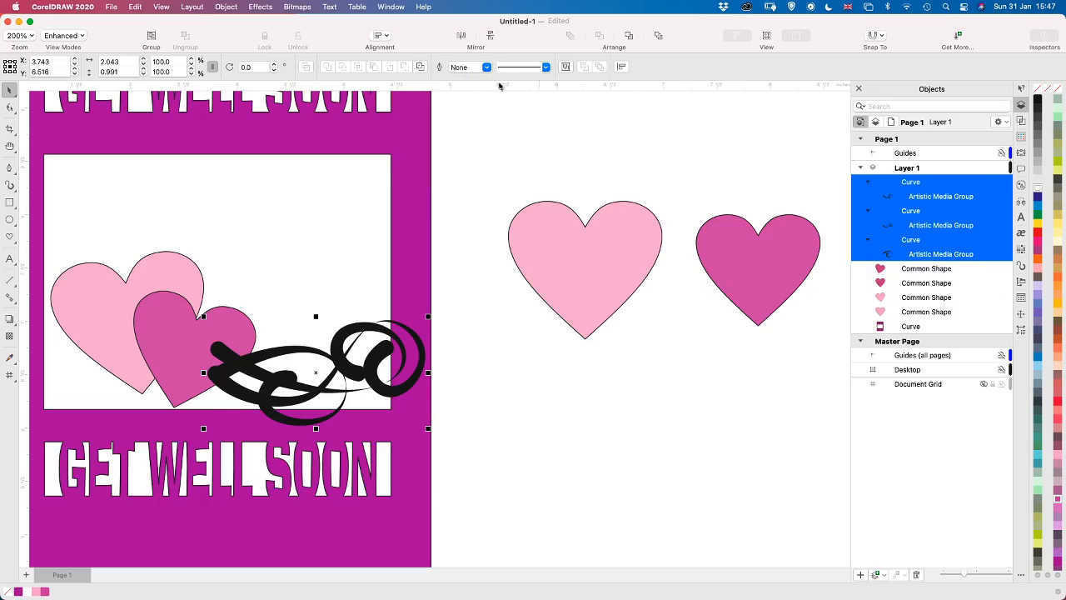
click(226, 8)
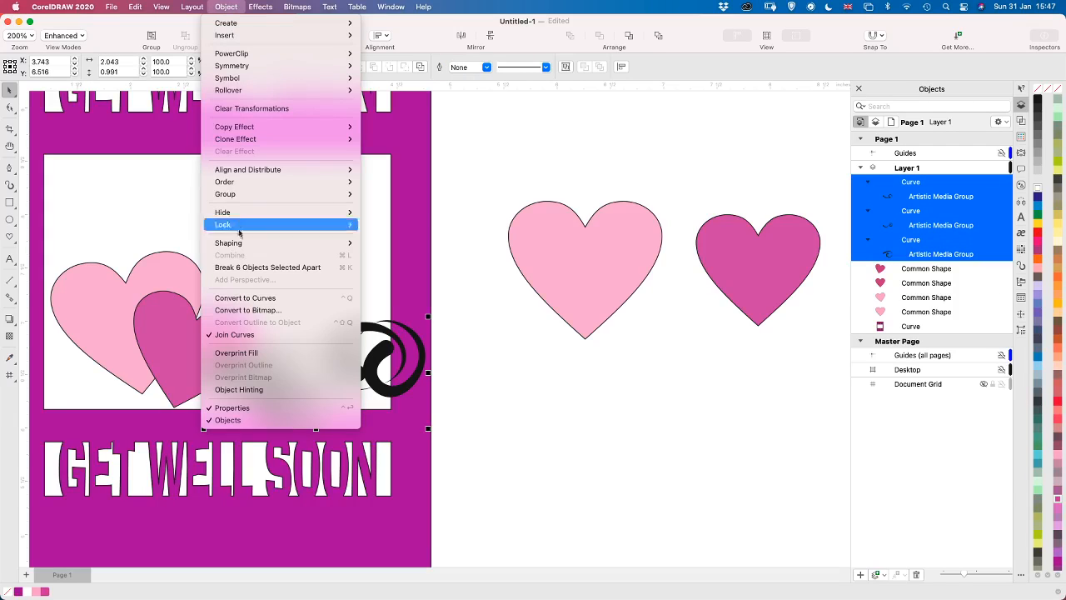
click(248, 299)
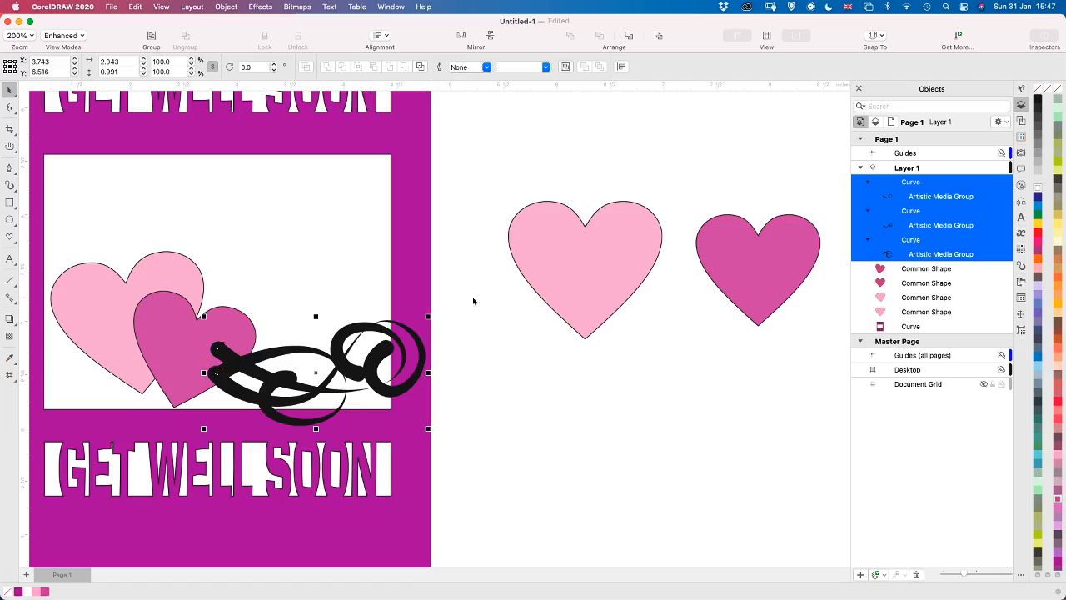
Try to weld the selected curls and their artistic media groups into one shape
click(1021, 121)
click(933, 107)
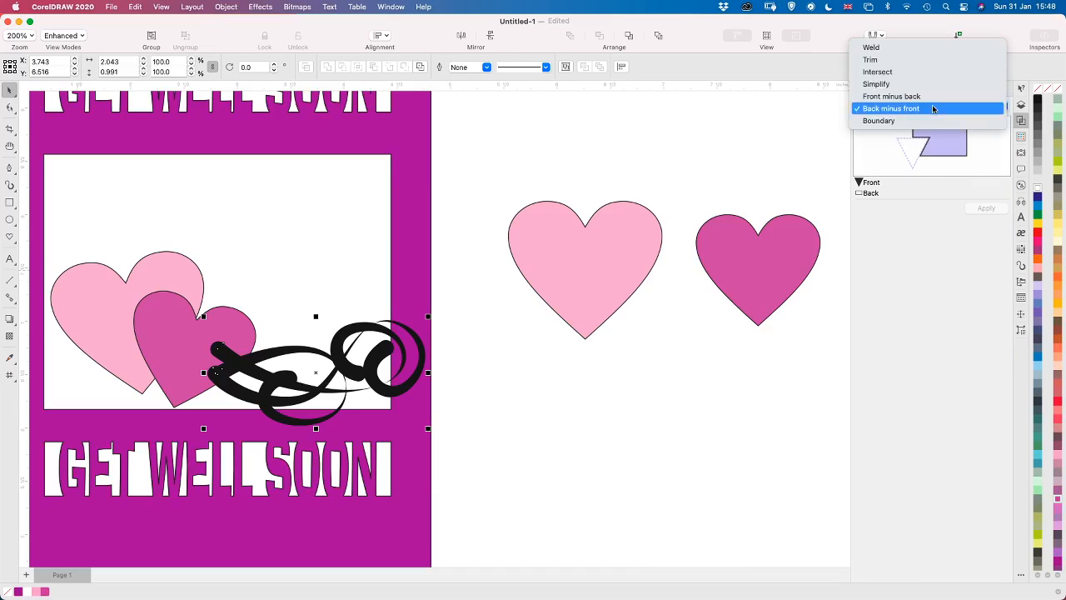
click(911, 48)
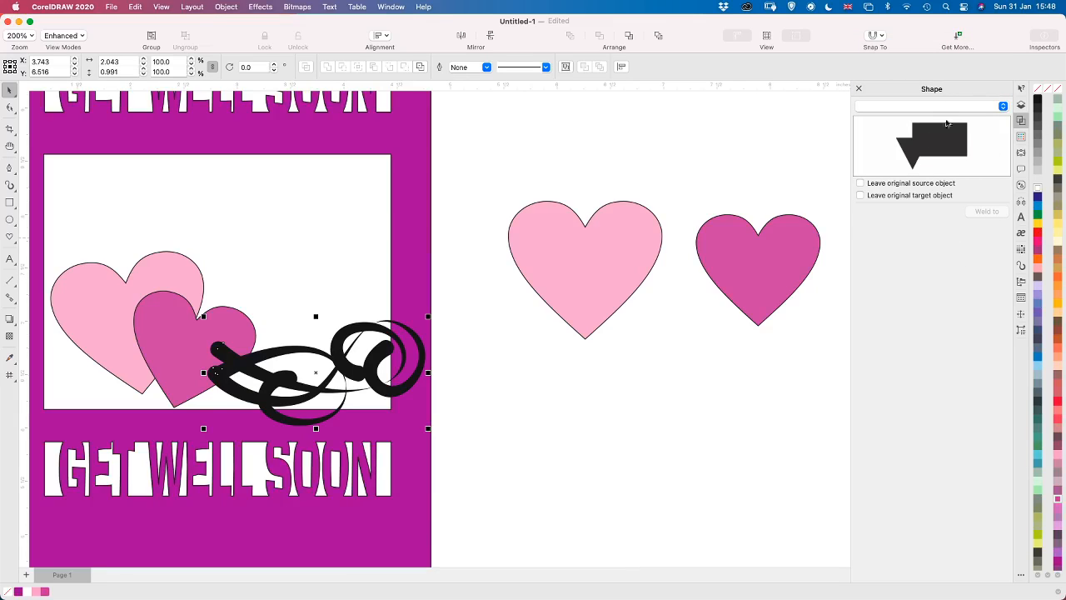
Convert the selected curls to a 300 dpi CMYK Color (32-bit) bitmap with anti-aliasing and a transparent background
click(225, 7)
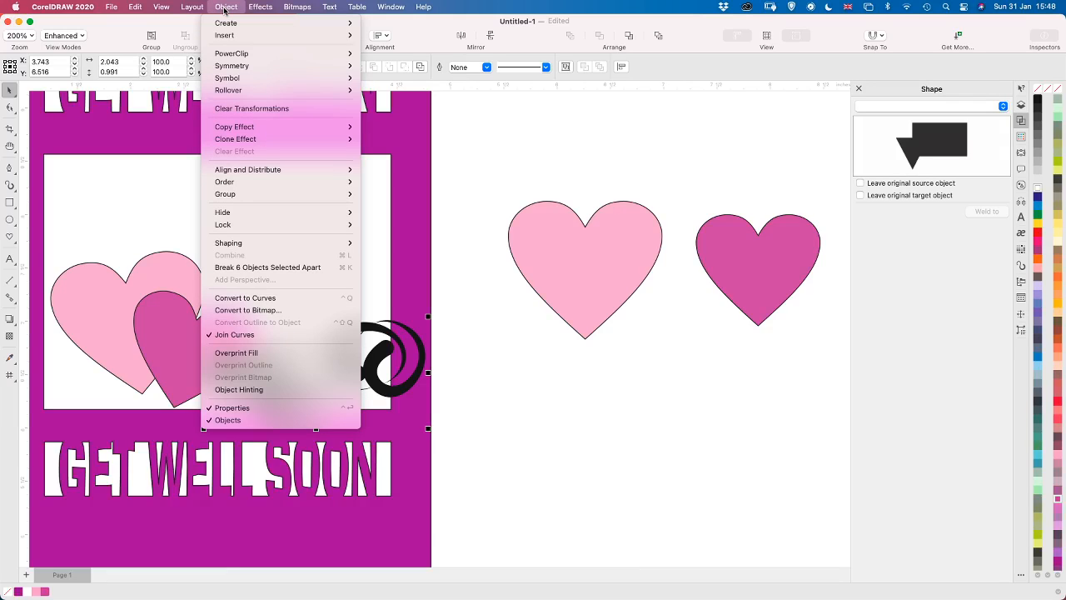
mouse_move(298, 6)
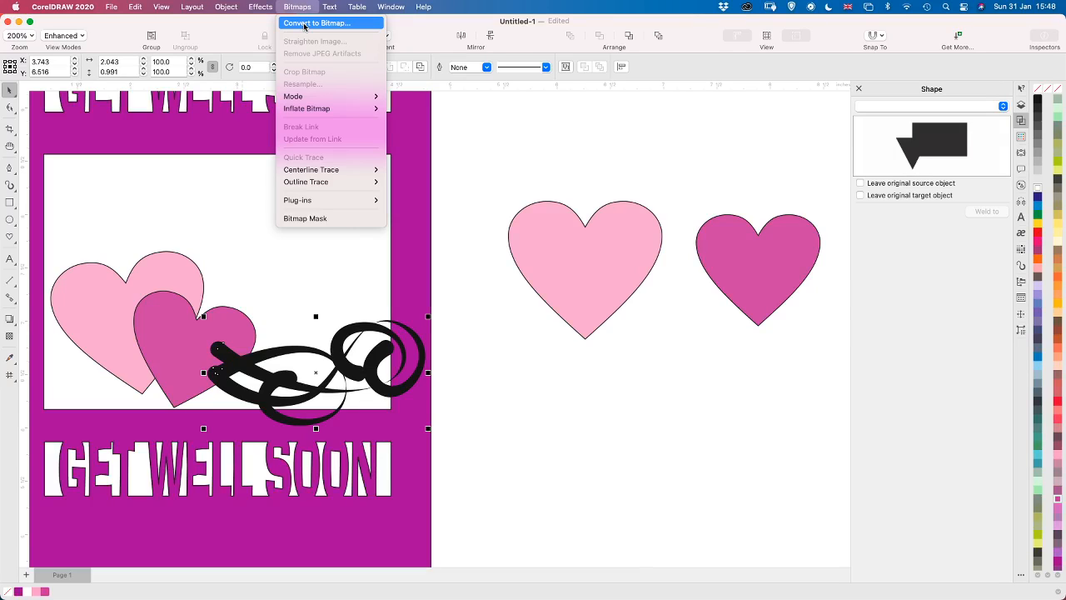
click(304, 24)
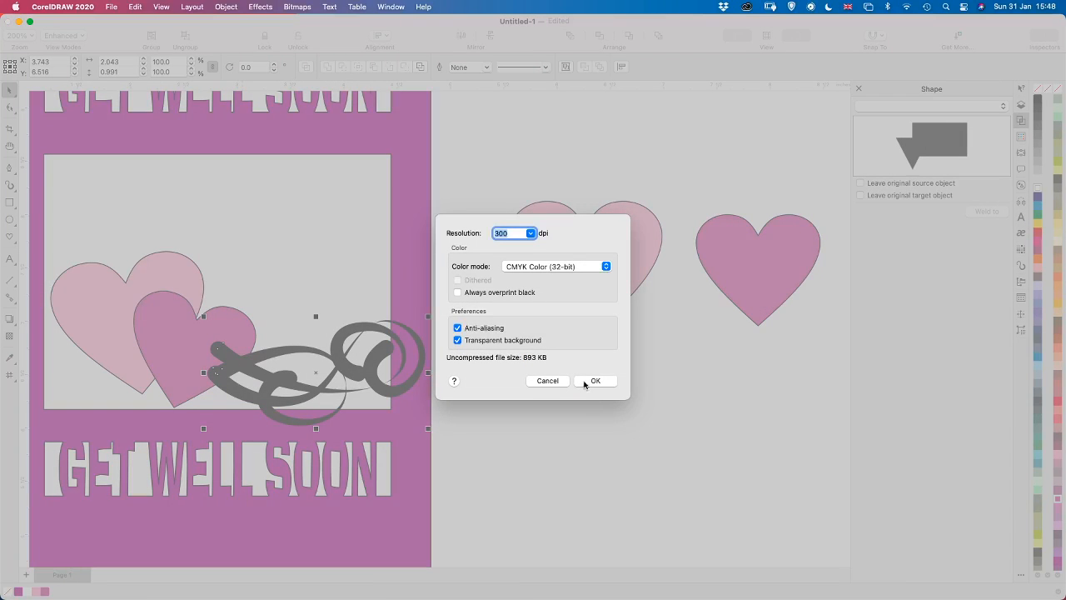
click(587, 382)
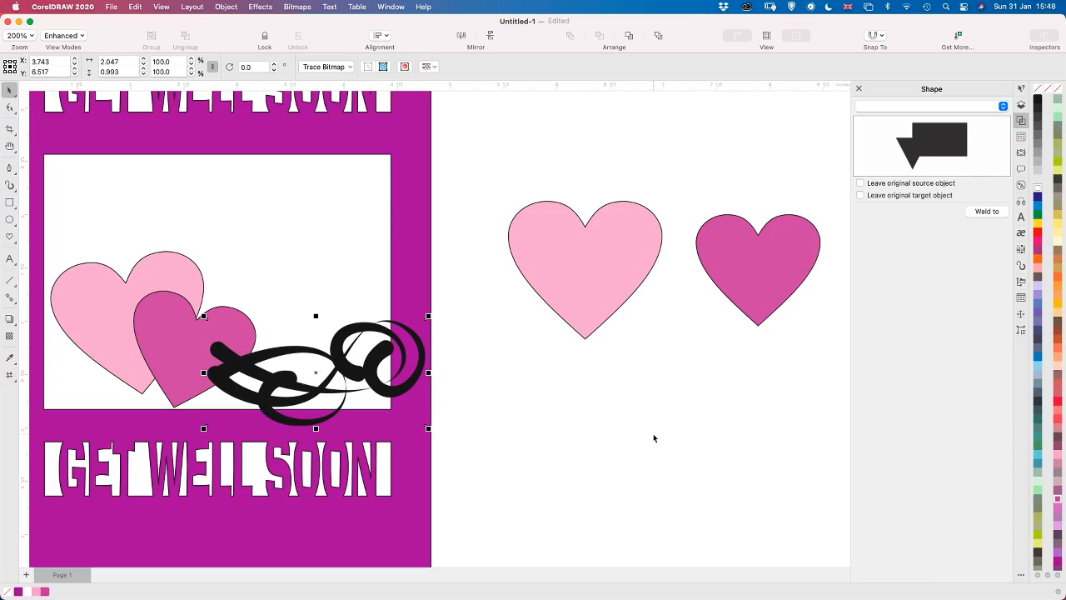
click(1022, 105)
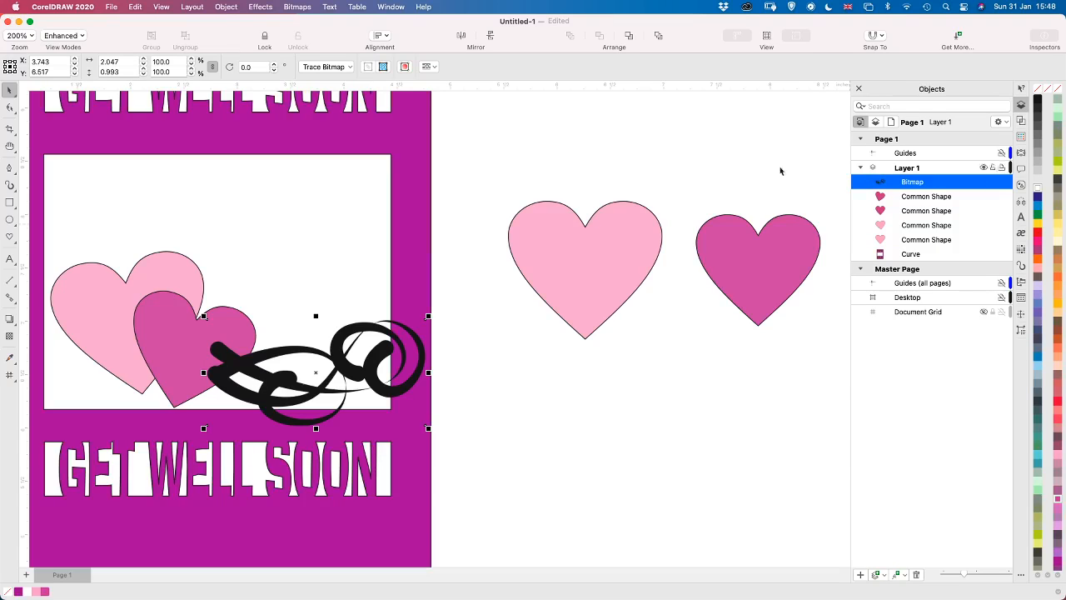
Try a Quick Trace of the curls bitmap, then delete the resulting traced group
click(298, 6)
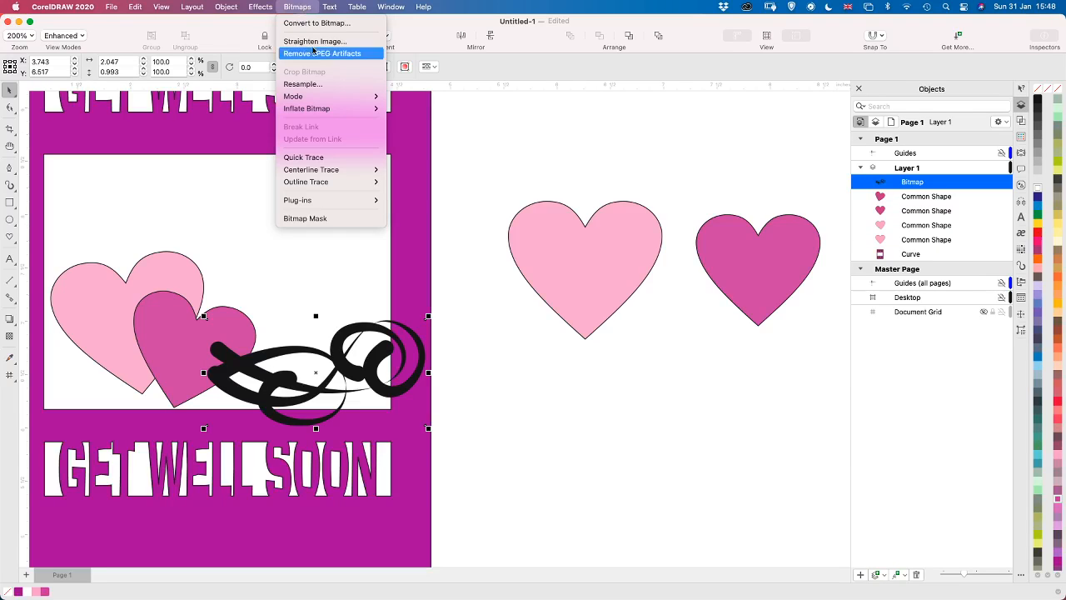
click(303, 157)
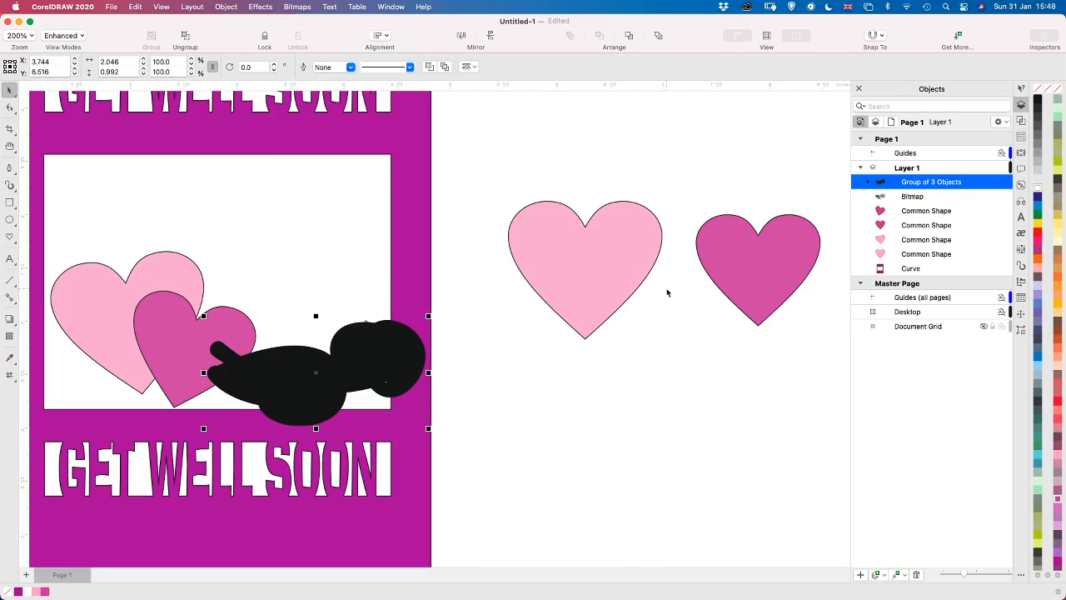
click(869, 182)
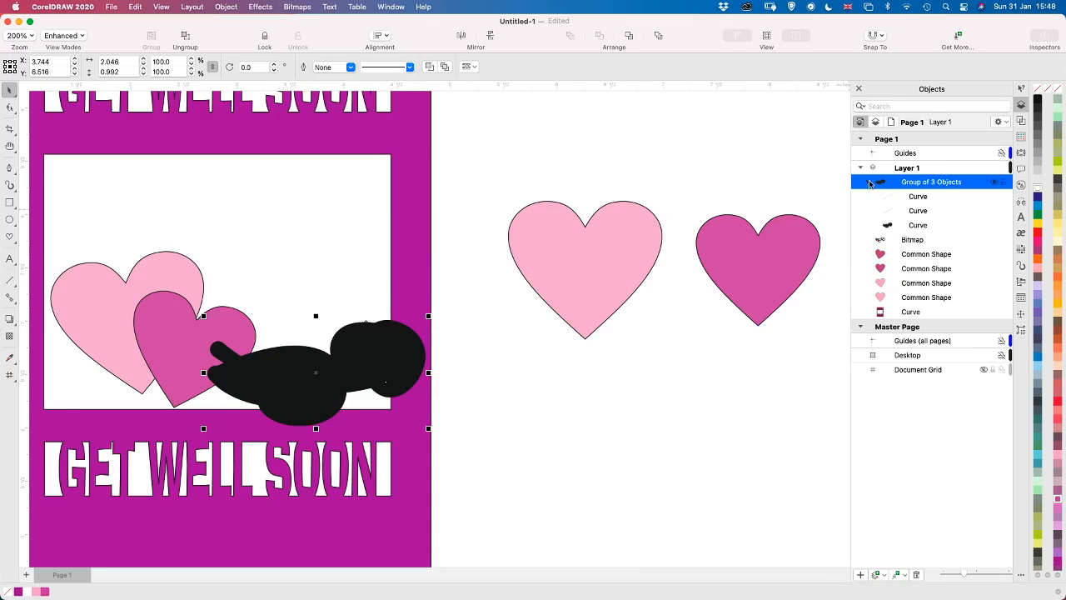
click(918, 214)
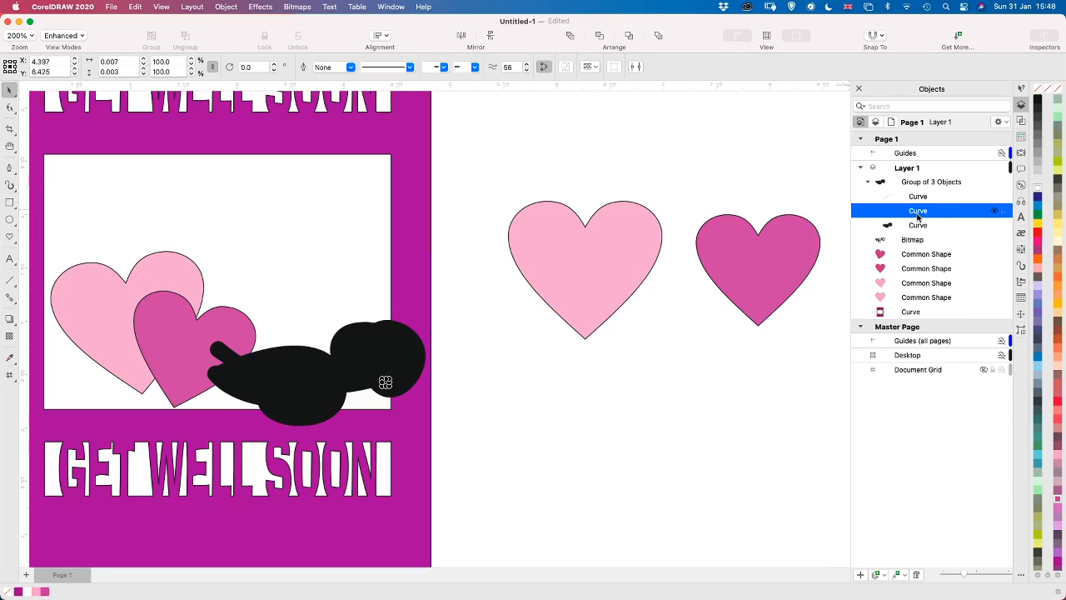
click(917, 227)
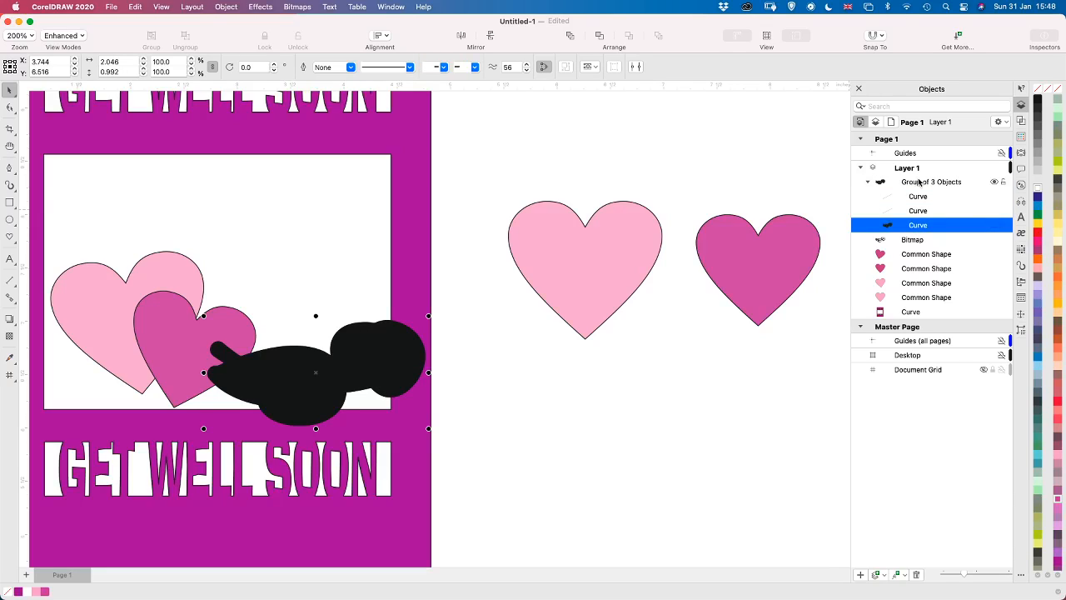
click(919, 182)
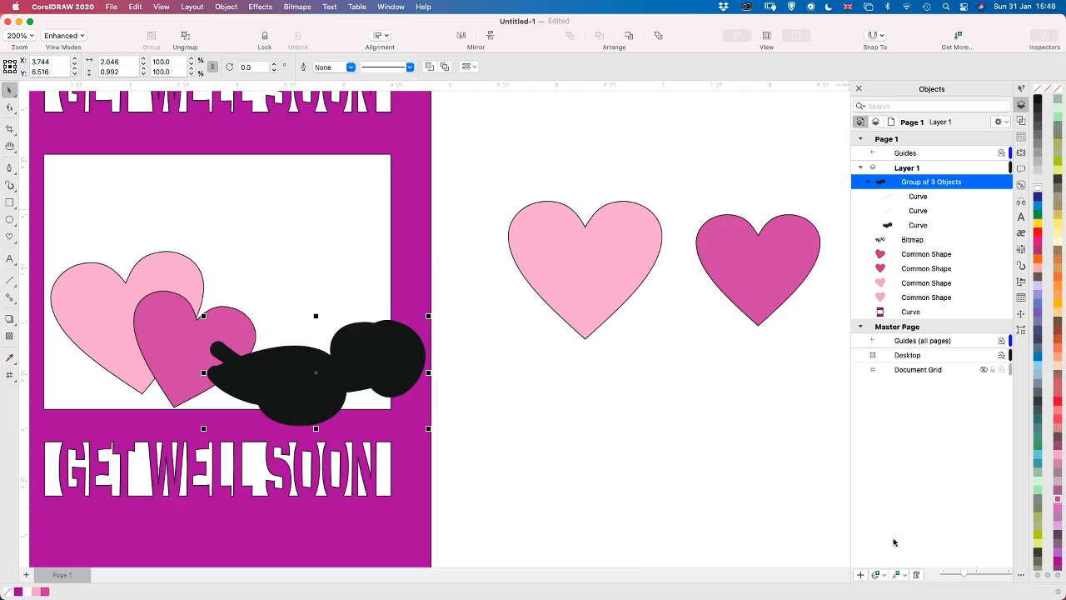
click(915, 574)
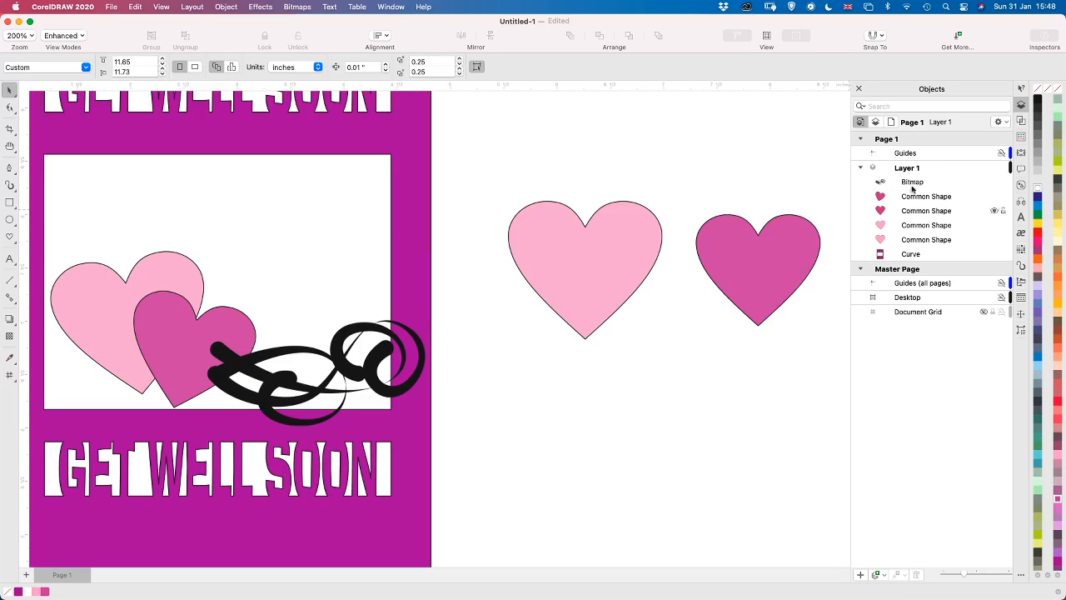
Outline-trace the curls bitmap as a Logo with detail 0, smoothing 25 and corner smoothness 0, keeping the original bitmap
click(916, 183)
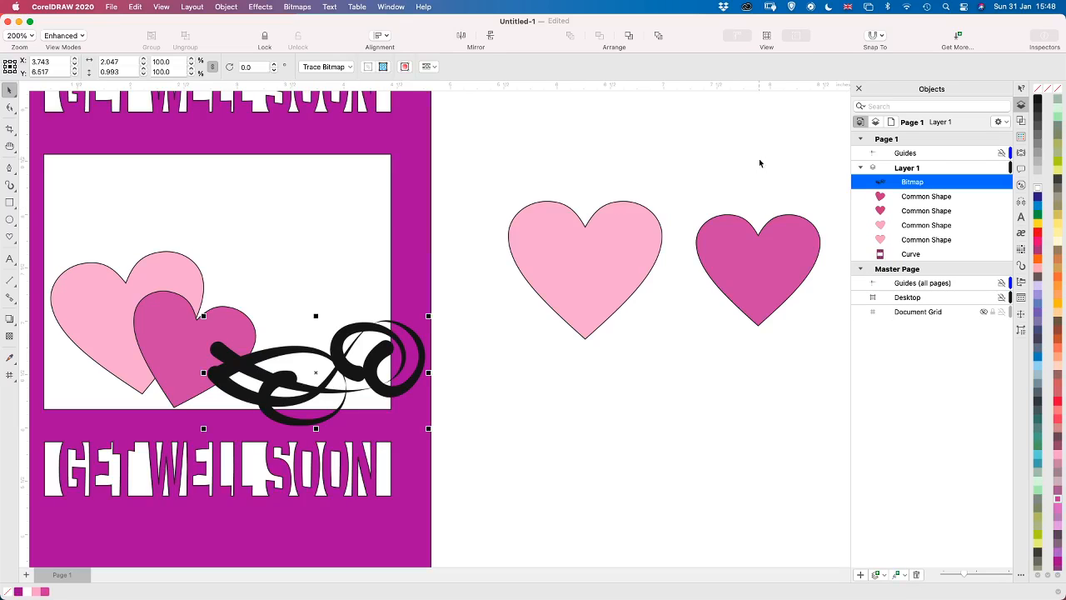
click(300, 7)
mouse_move(310, 166)
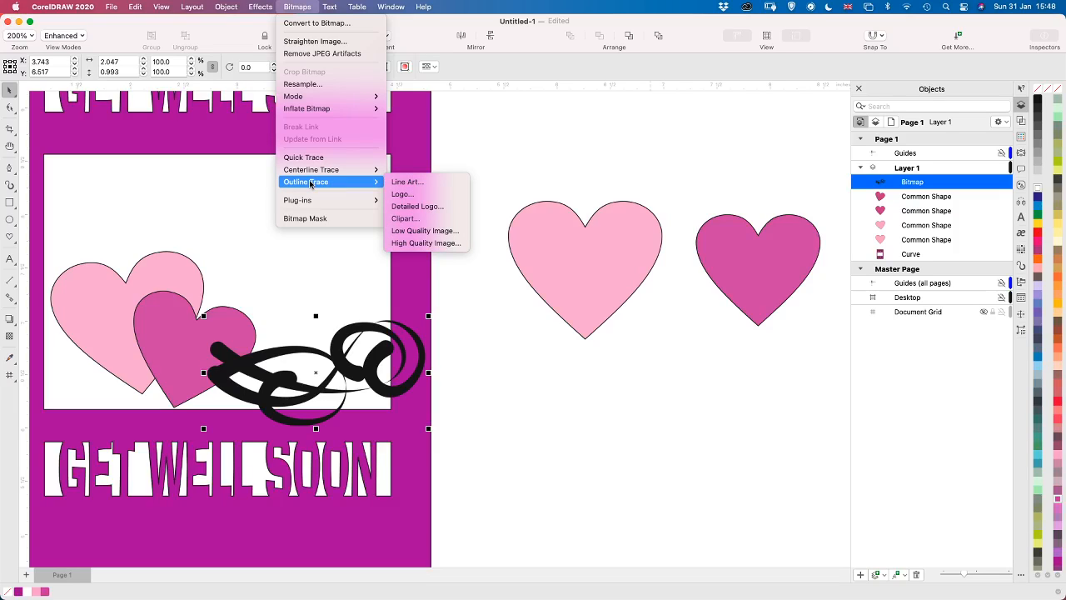
click(408, 196)
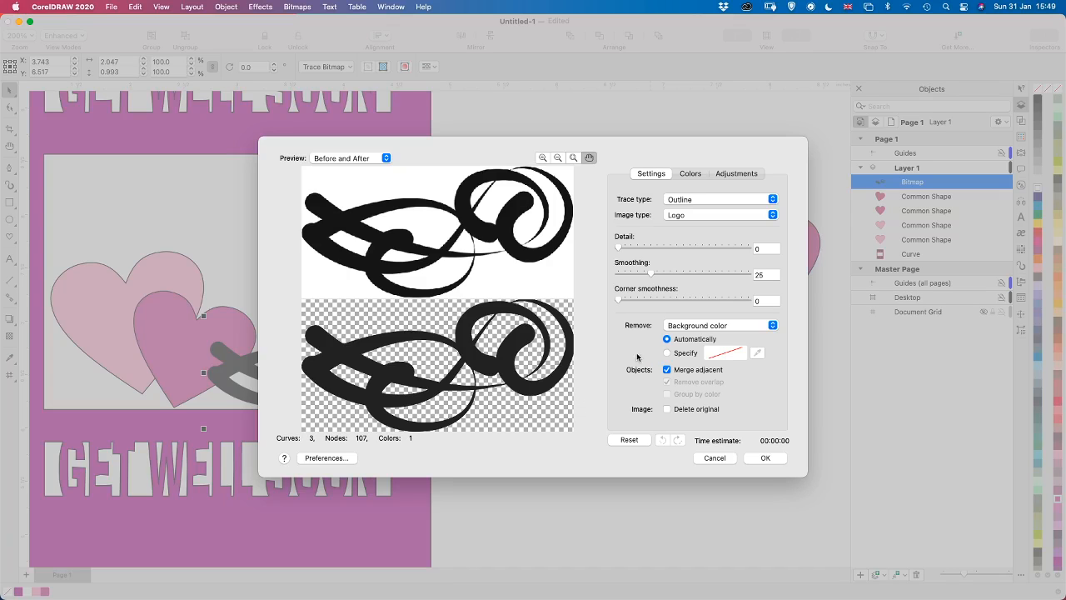
click(764, 458)
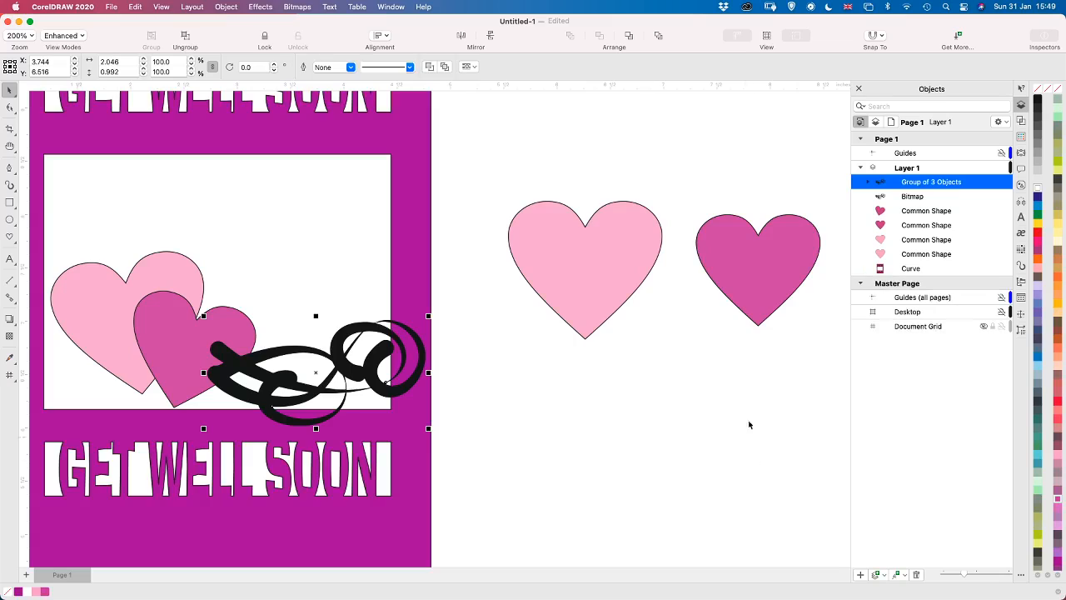
Delete the two tiny stray curves from the traced group of curls
click(867, 184)
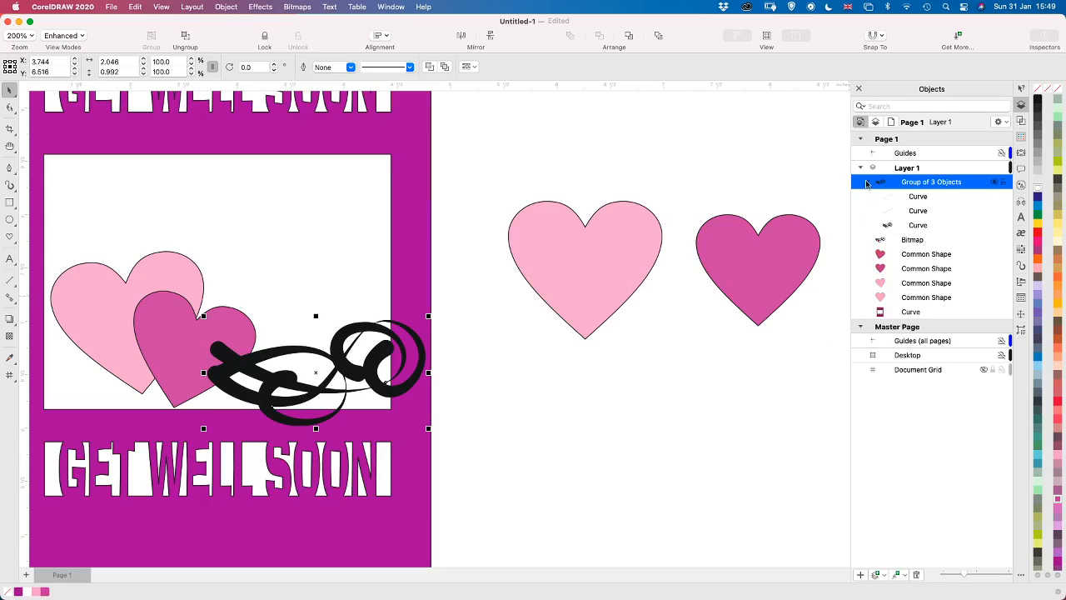
click(922, 198)
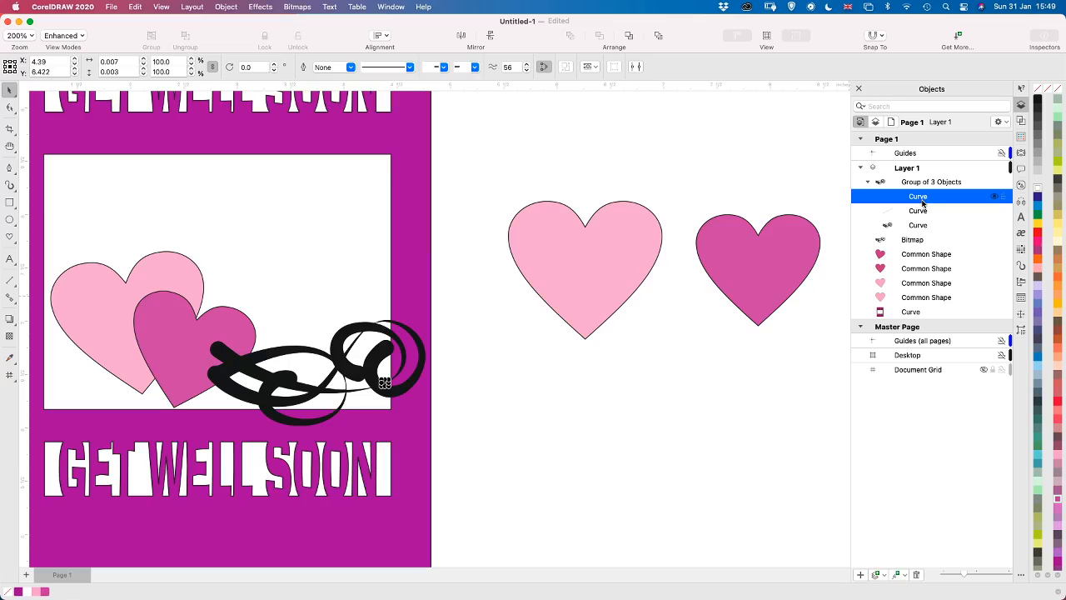
click(919, 213)
key(Delete)
click(919, 198)
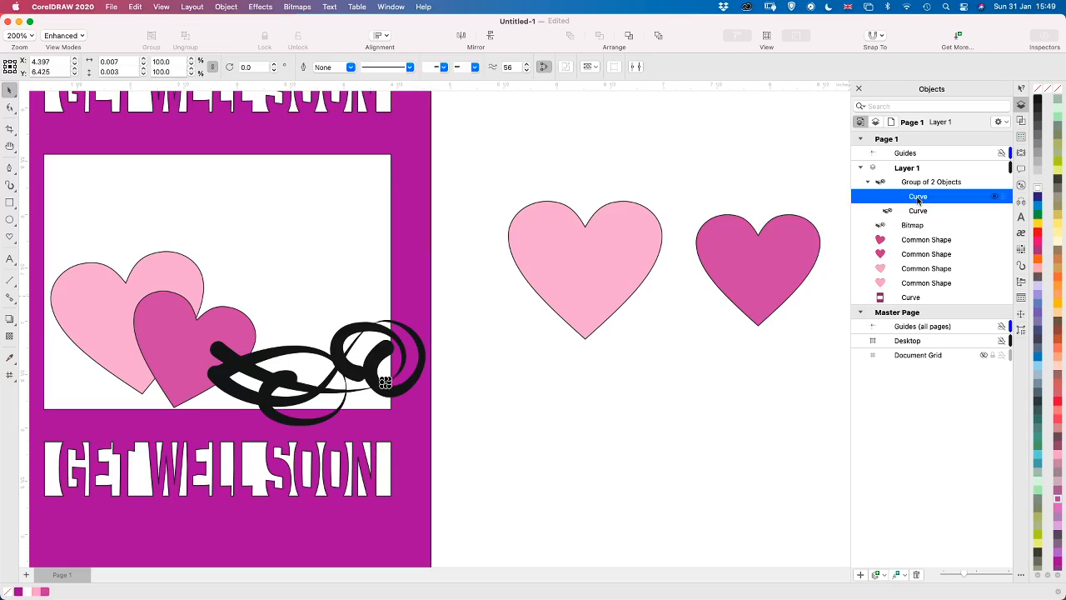
key(Delete)
Delete the original curls bitmap and ungroup the remaining traced curve
click(916, 211)
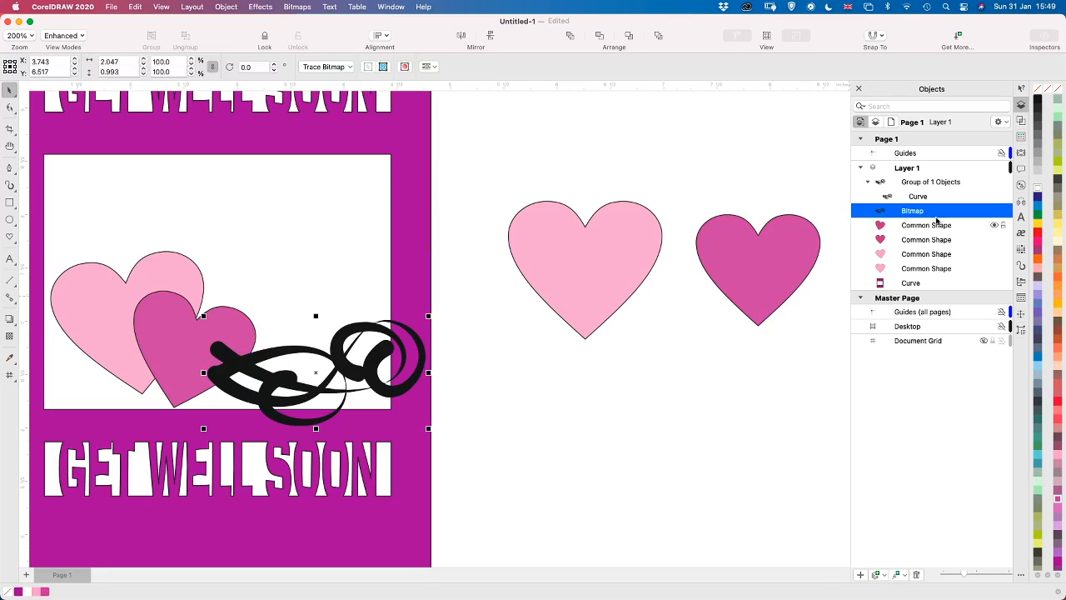
key(Delete)
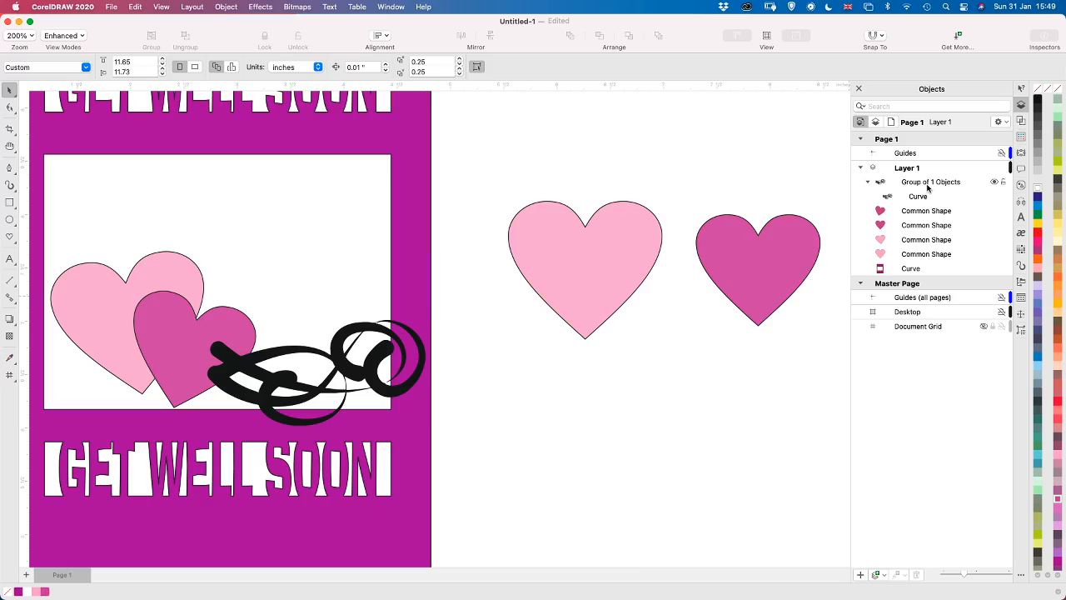
click(927, 185)
right_click(927, 188)
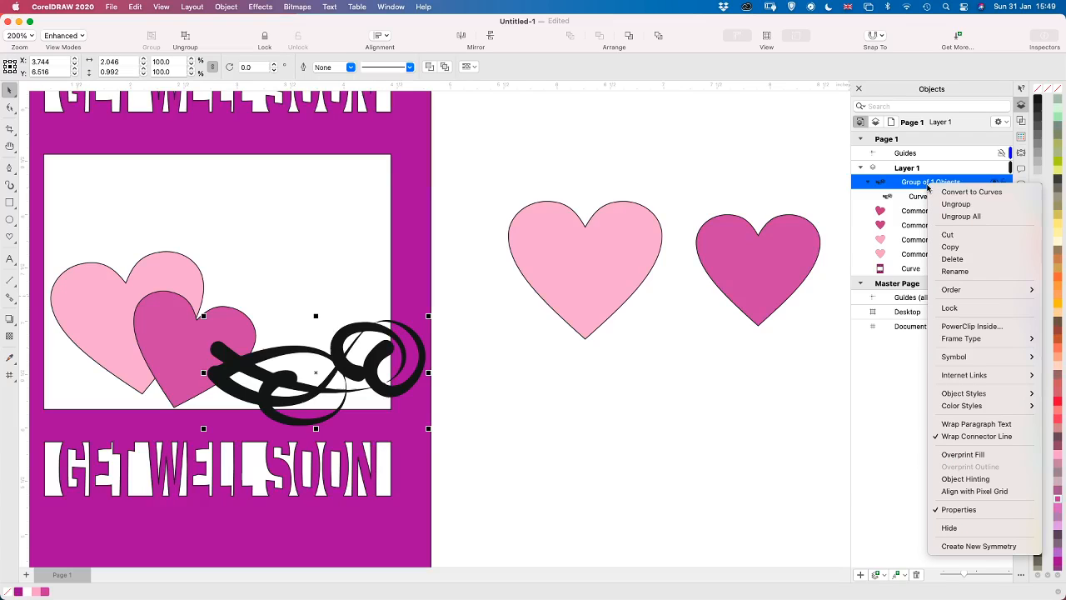
click(947, 205)
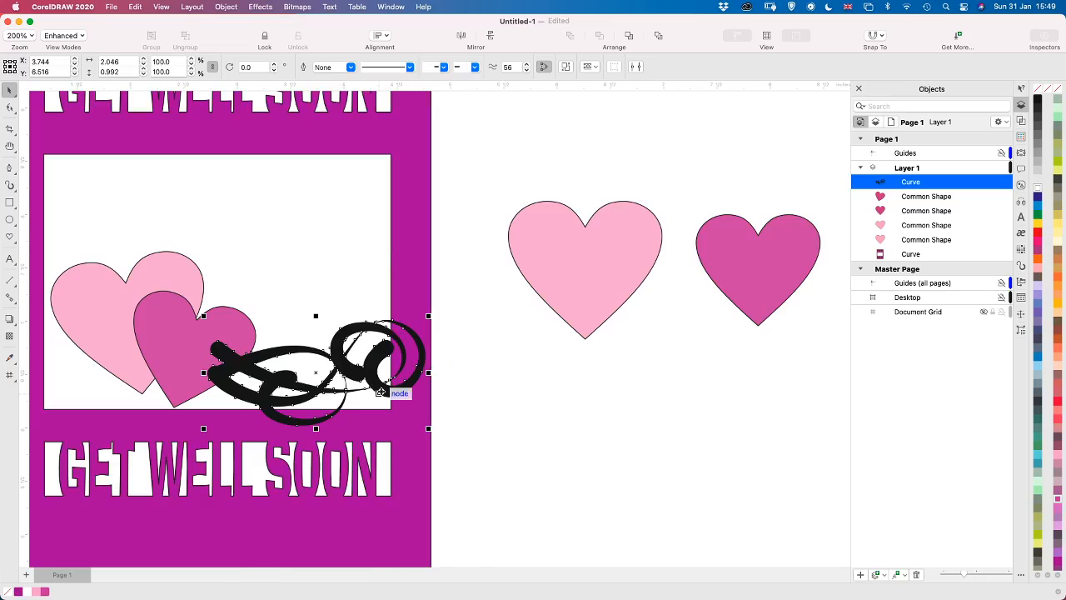
Smooth the narrow join where the thin curl meets the thick loop and around the nearby thin tip with the Smooth tool
scroll(382, 390, up, 2)
scroll(381, 391, up, 4)
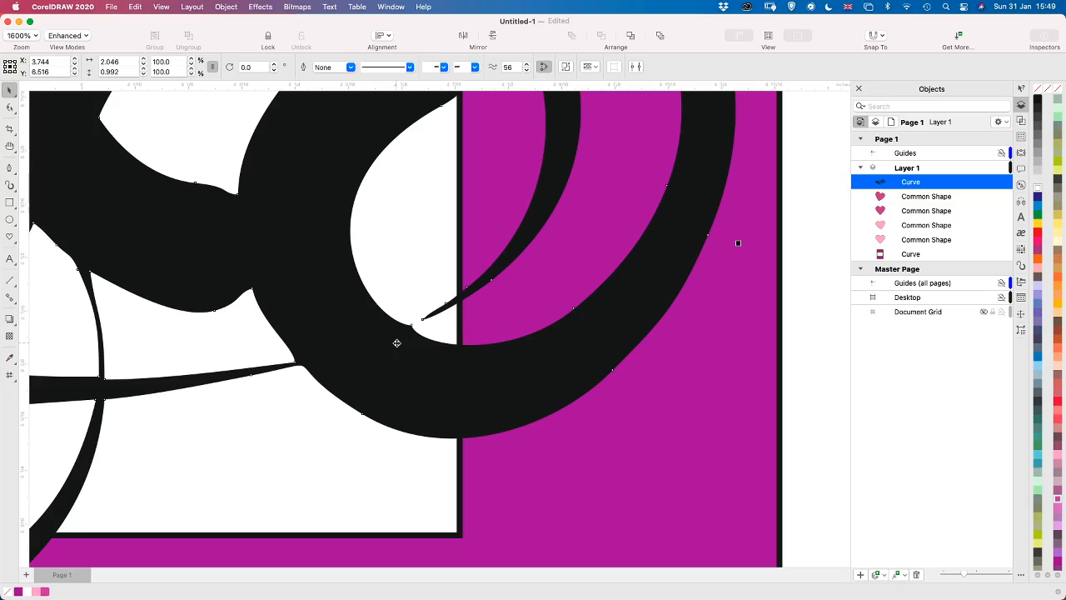
click(8, 109)
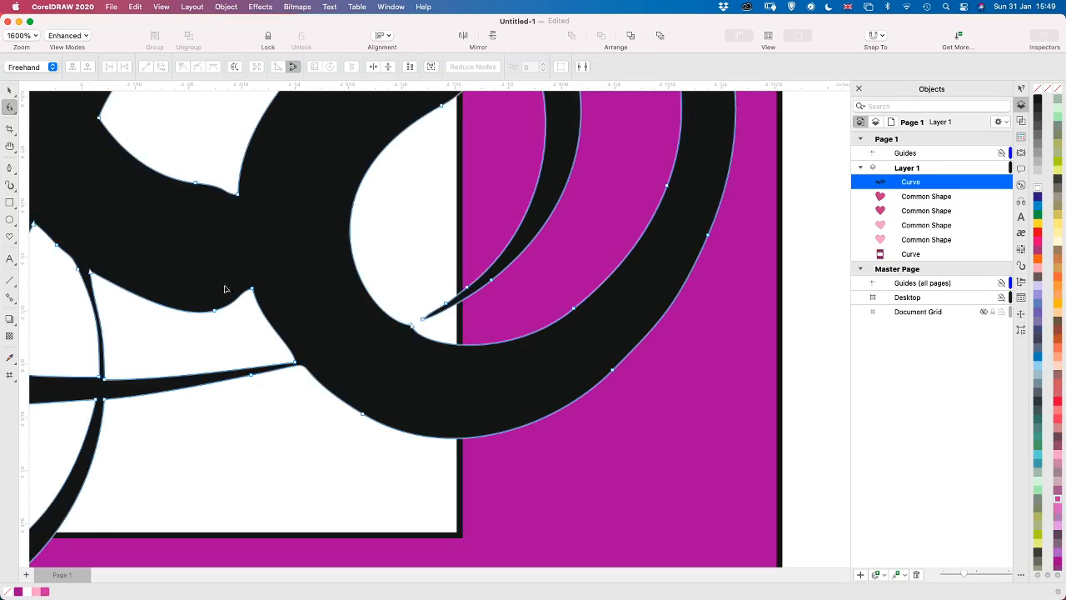
click(295, 362)
drag(294, 360, 295, 362)
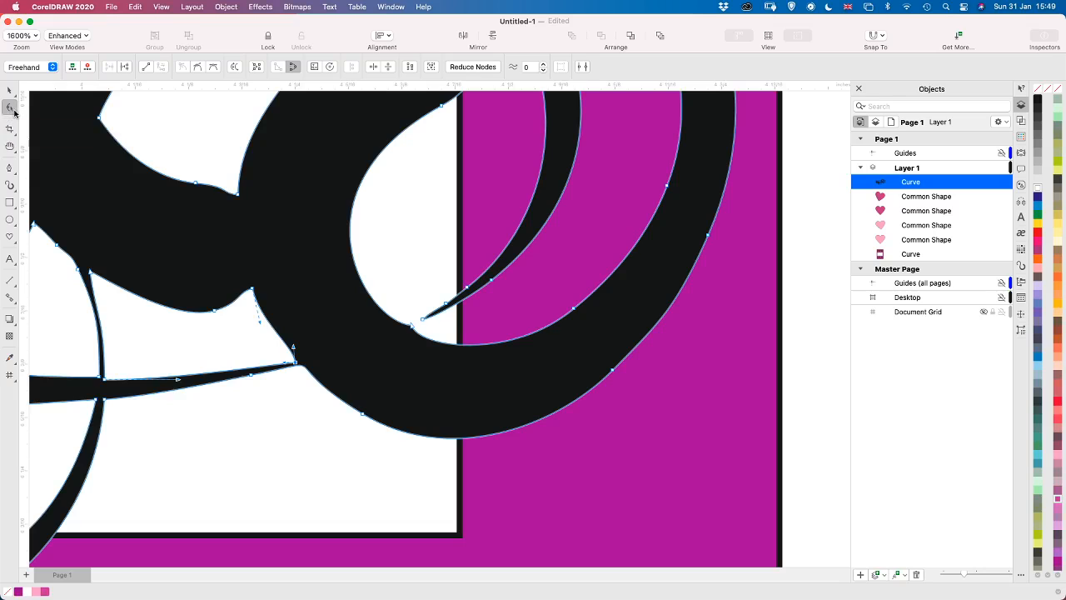
click(16, 115)
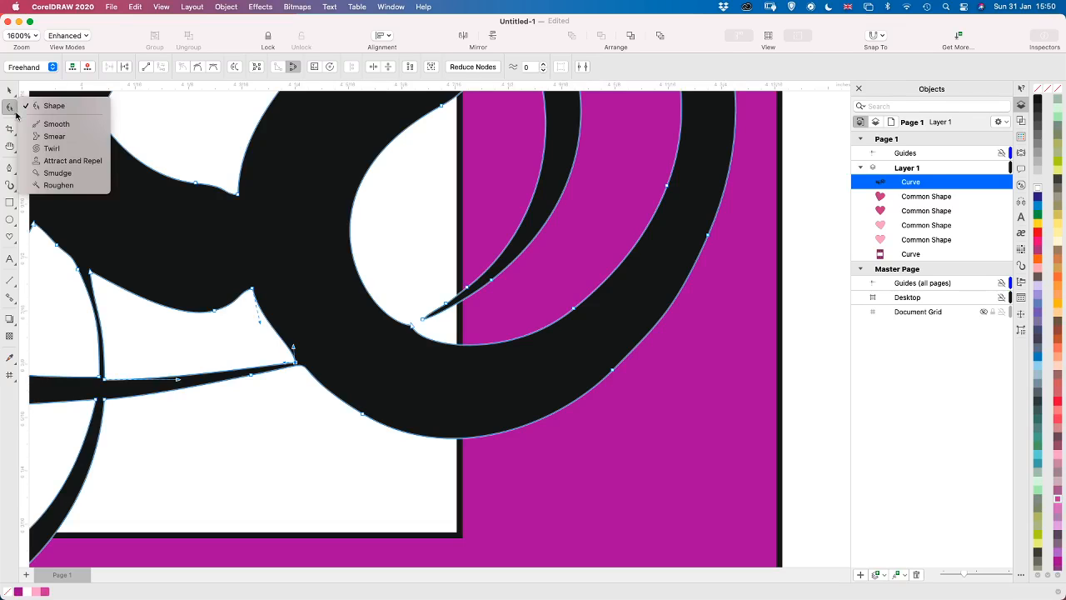
click(45, 123)
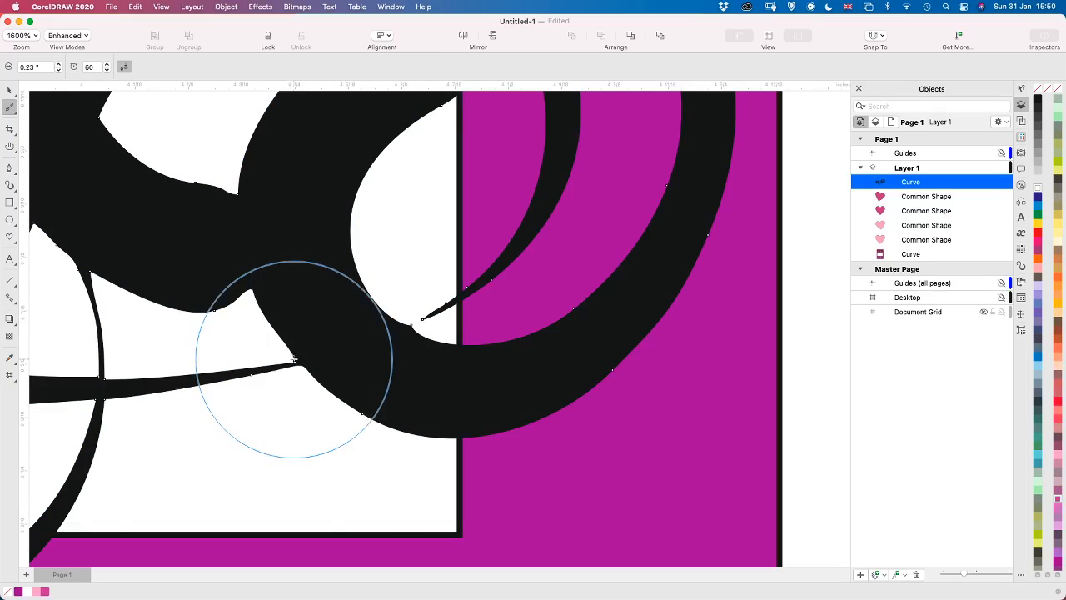
click(300, 362)
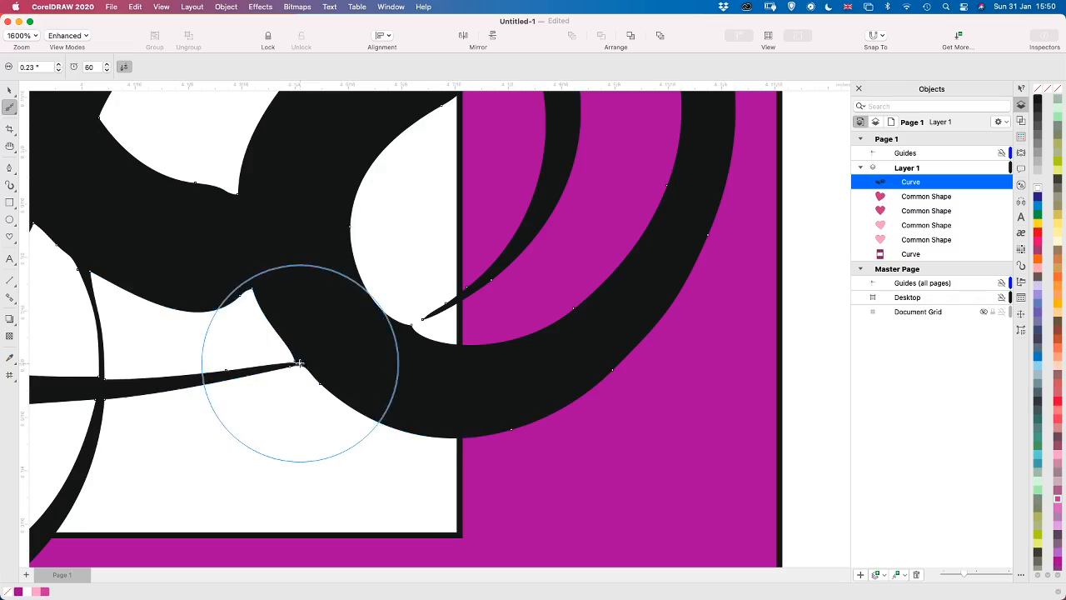
mouse_move(276, 348)
mouse_down()
mouse_move(250, 341)
mouse_move(279, 365)
mouse_move(266, 363)
mouse_up()
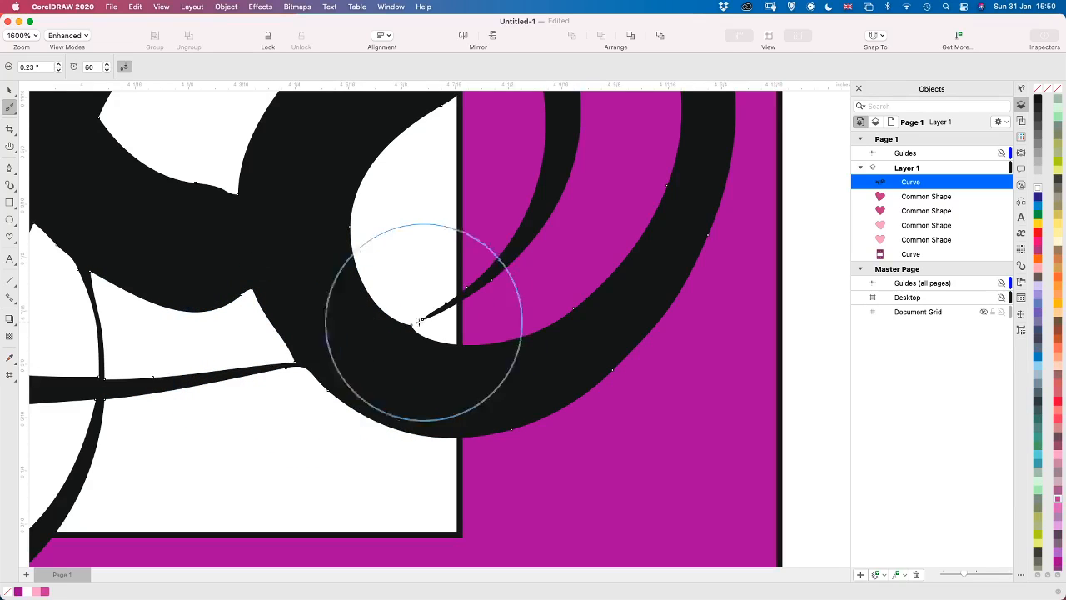
drag(423, 323, 420, 320)
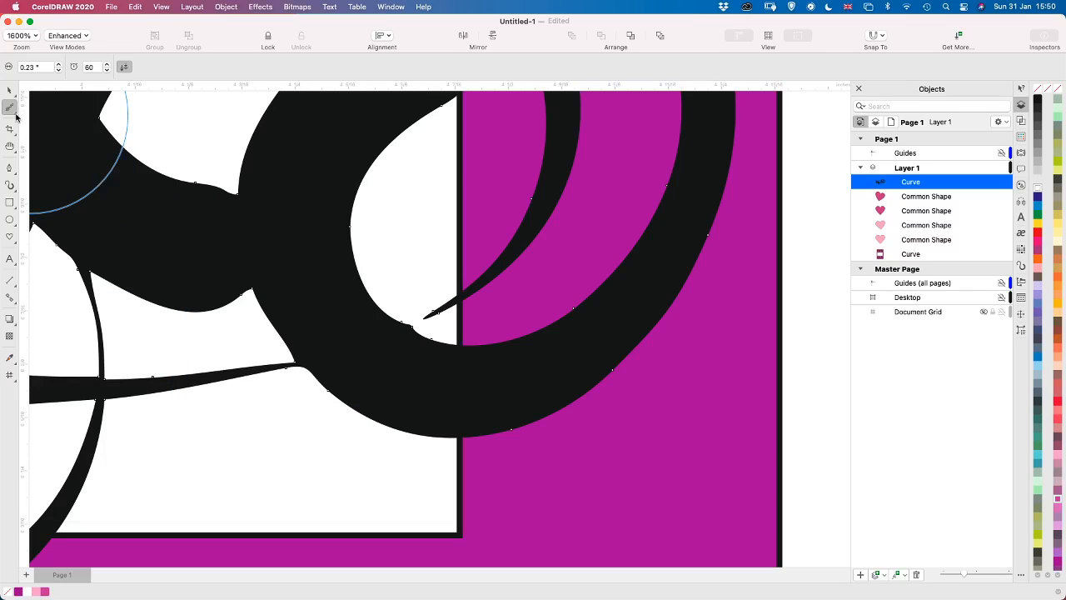
Smear the loop's inner edge by the thin tip and the narrow curl join with a 0.1 inch Smear nib
click(15, 111)
click(54, 136)
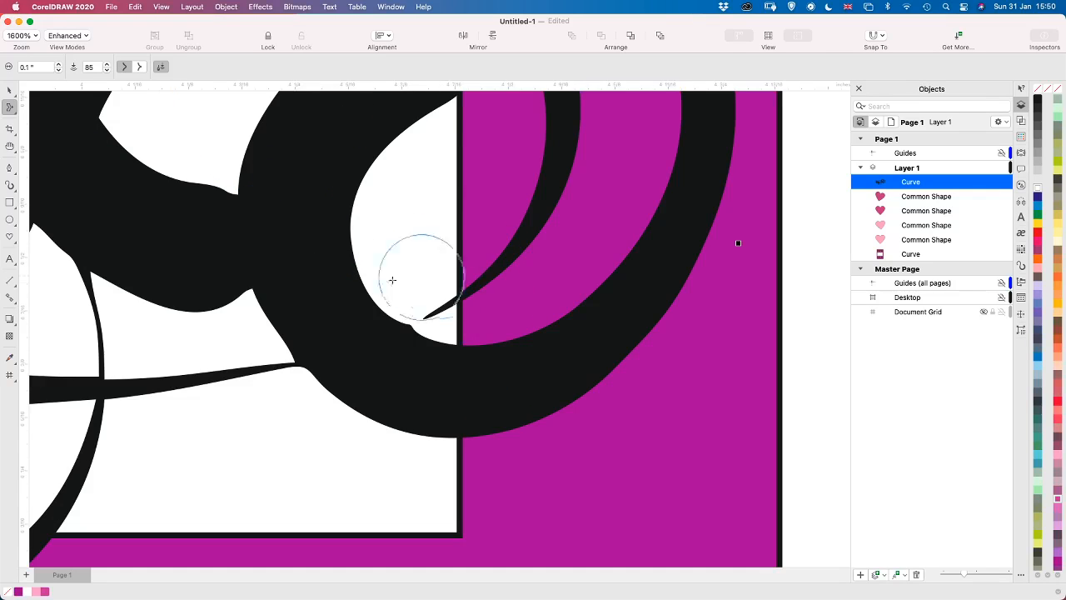
mouse_move(427, 320)
mouse_down()
mouse_move(459, 292)
mouse_move(415, 320)
mouse_up()
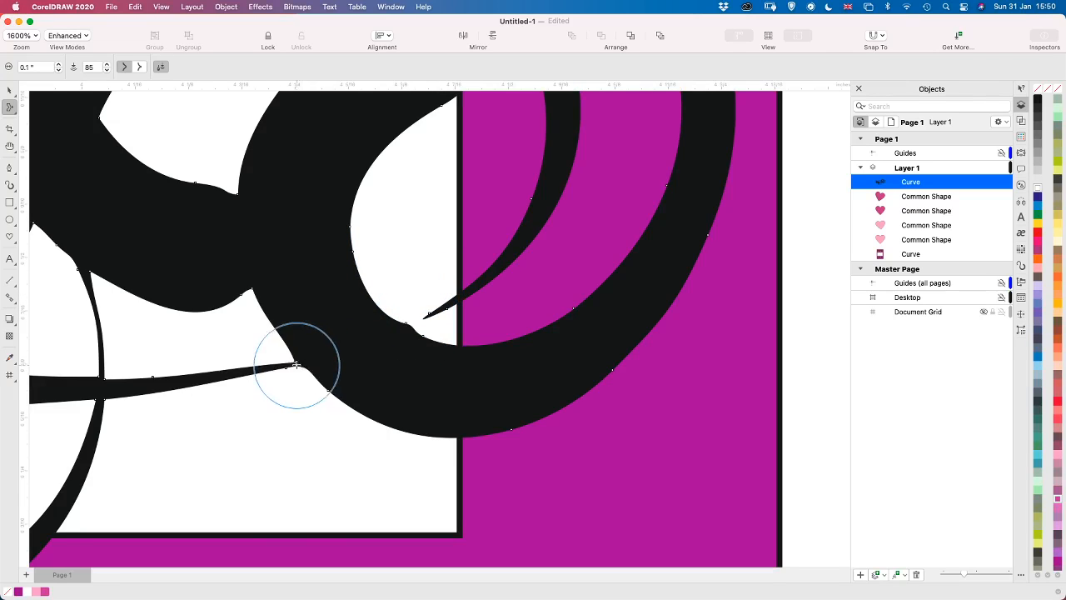
mouse_move(295, 360)
mouse_down()
mouse_move(263, 349)
mouse_move(290, 356)
mouse_up()
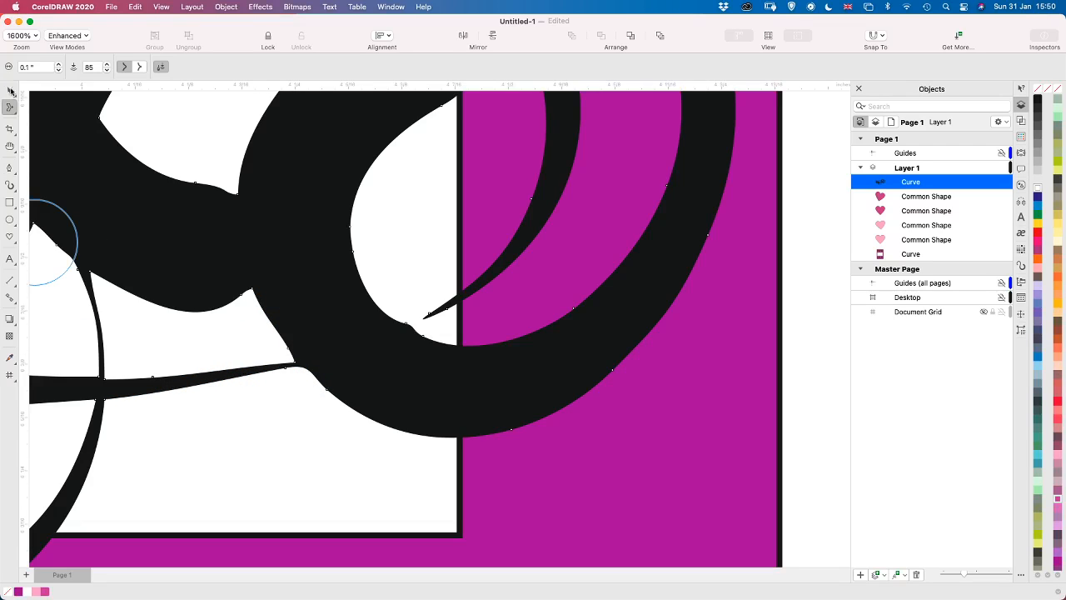
Try a 0.05 inch smudge at the narrow curl join, undo it, and smudge the joins with a 0.02 inch nib instead
click(14, 115)
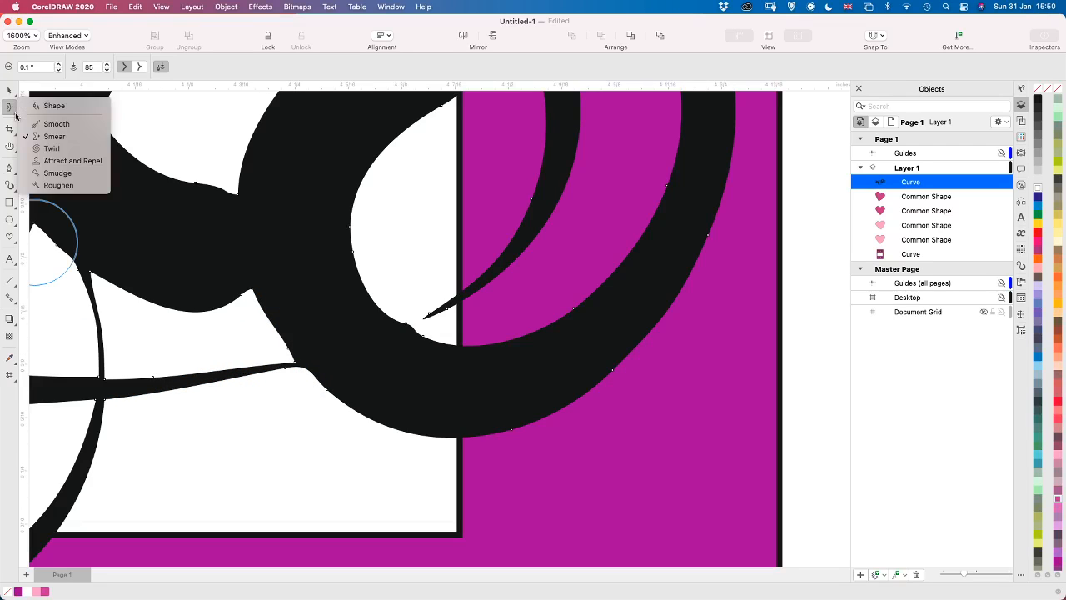
click(57, 172)
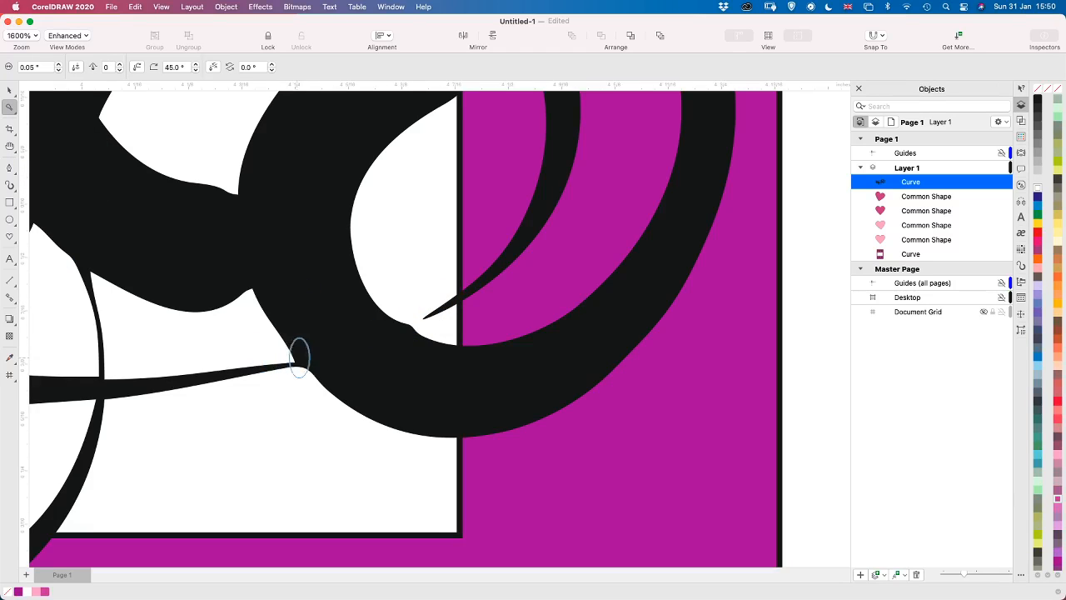
drag(319, 344, 295, 358)
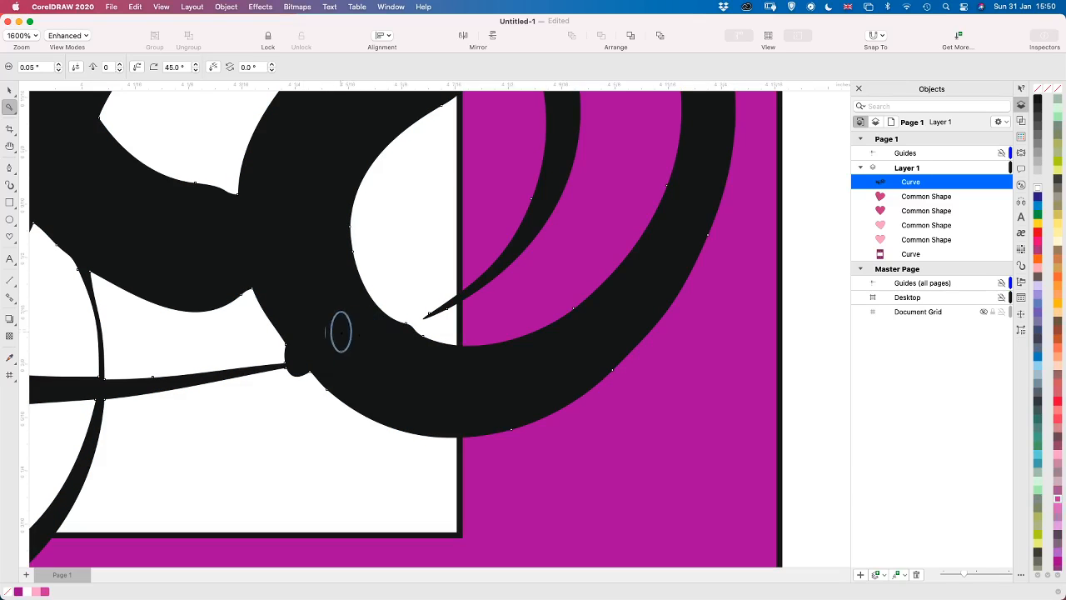
key(super+z)
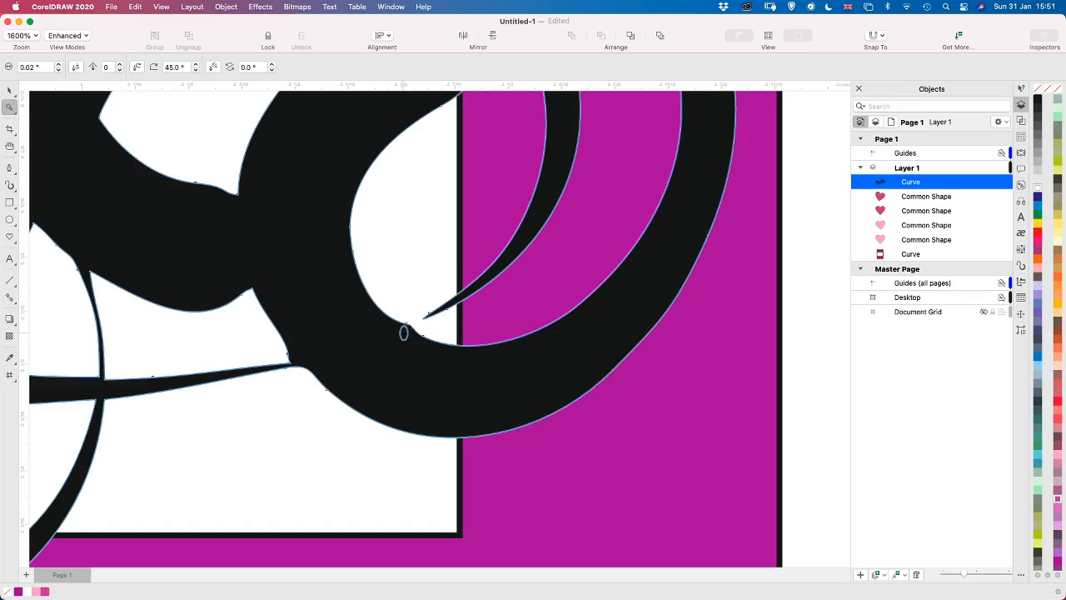
drag(415, 327, 464, 302)
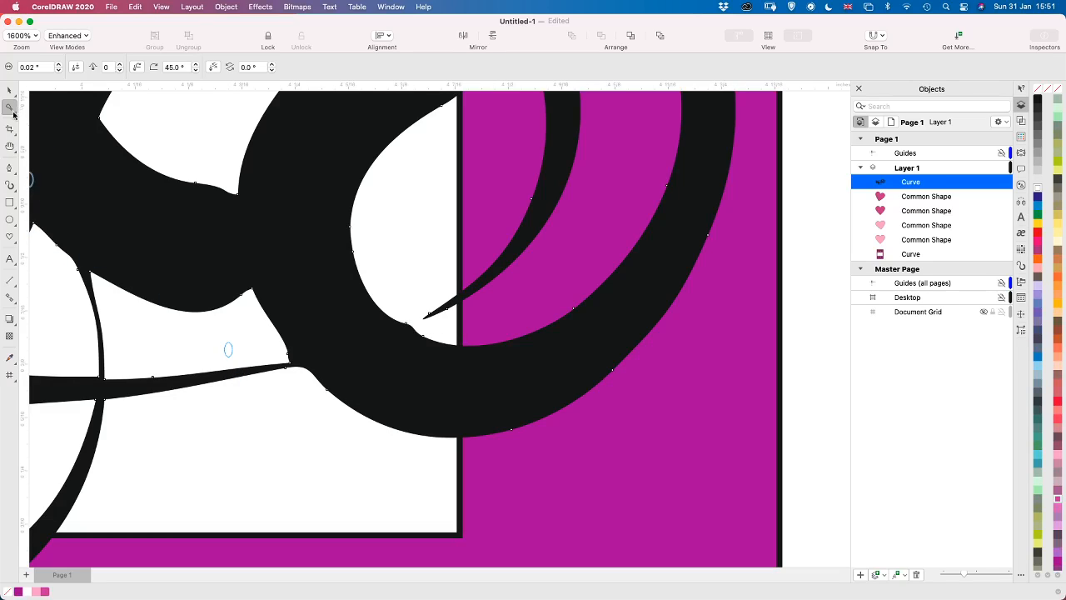
Thicken the thin curl's join with the thick loop by deleting the node at its corner and moving the lower edge node downward
click(13, 114)
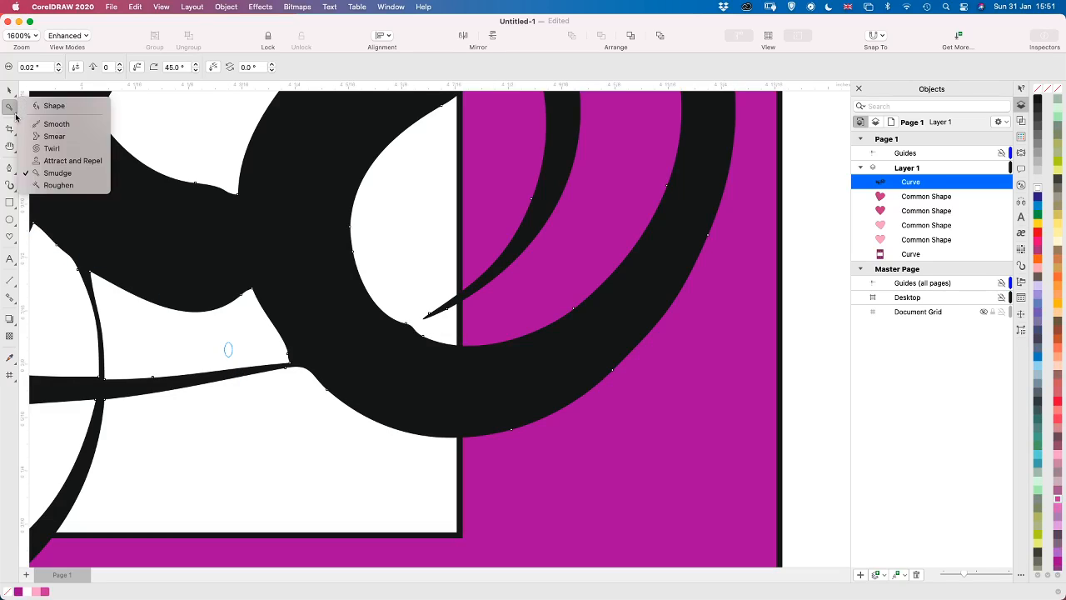
click(60, 106)
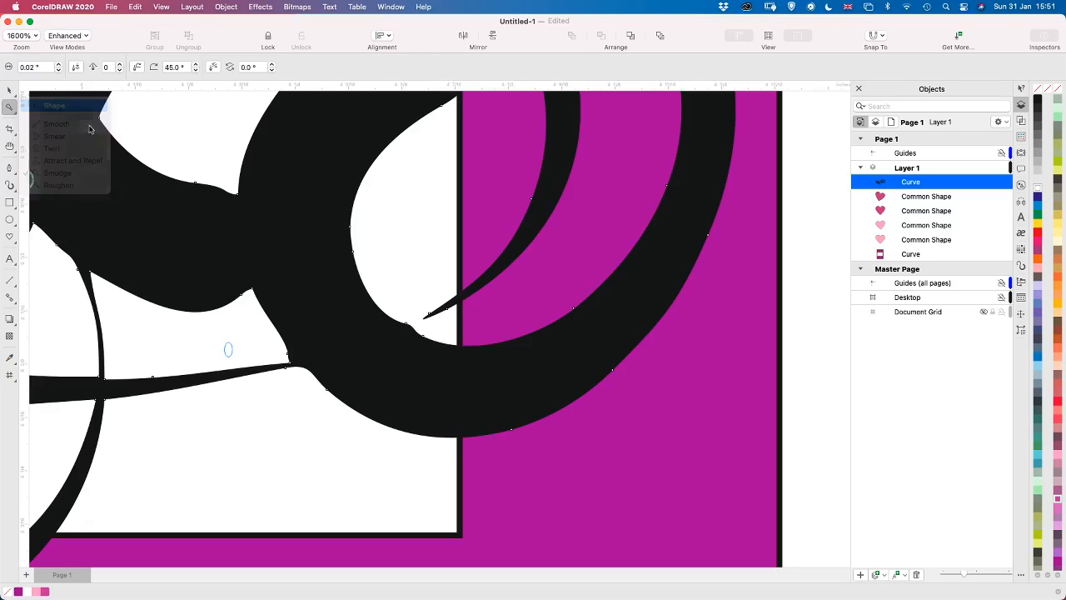
click(290, 365)
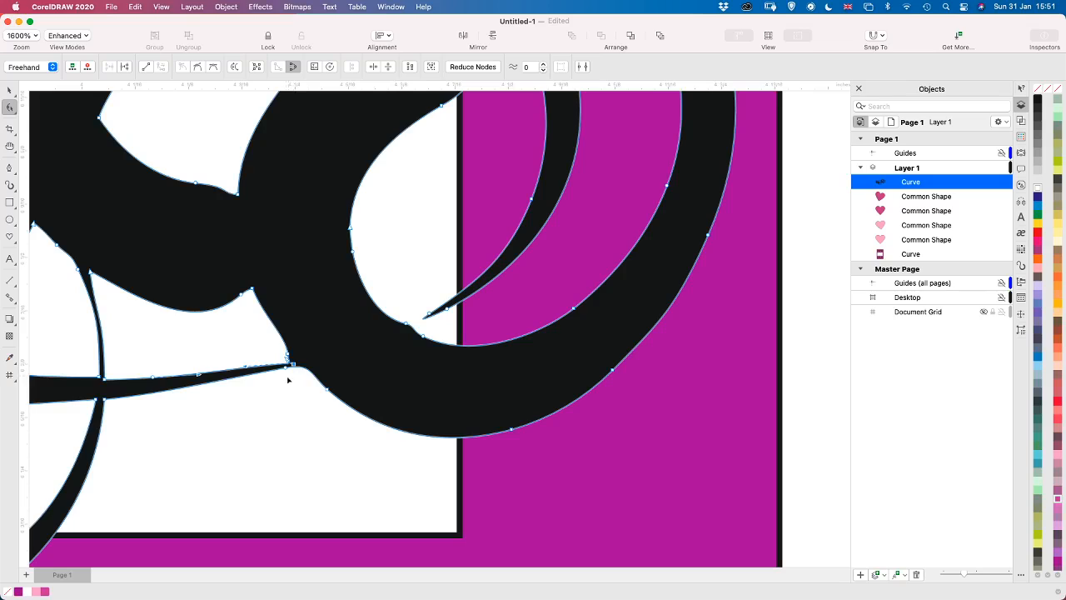
key(Delete)
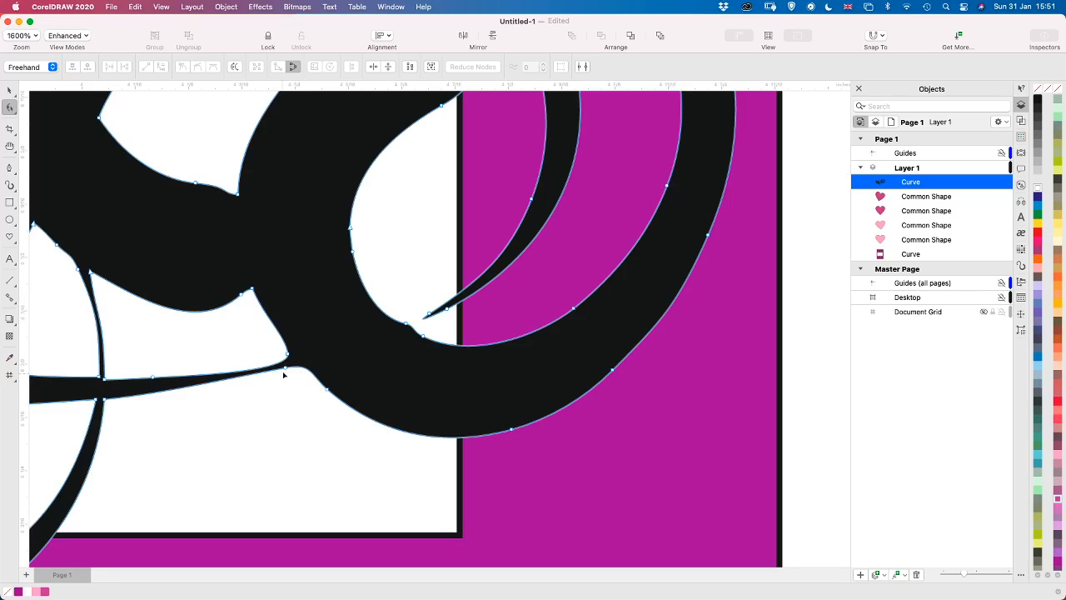
drag(285, 370, 286, 375)
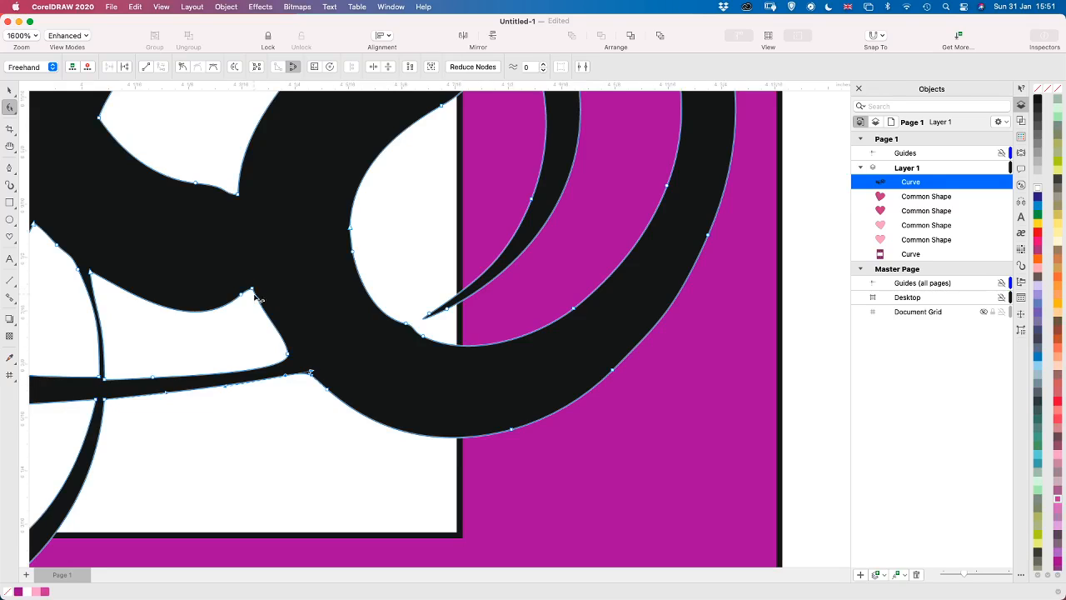
click(289, 354)
drag(282, 335, 281, 338)
drag(318, 228, 320, 315)
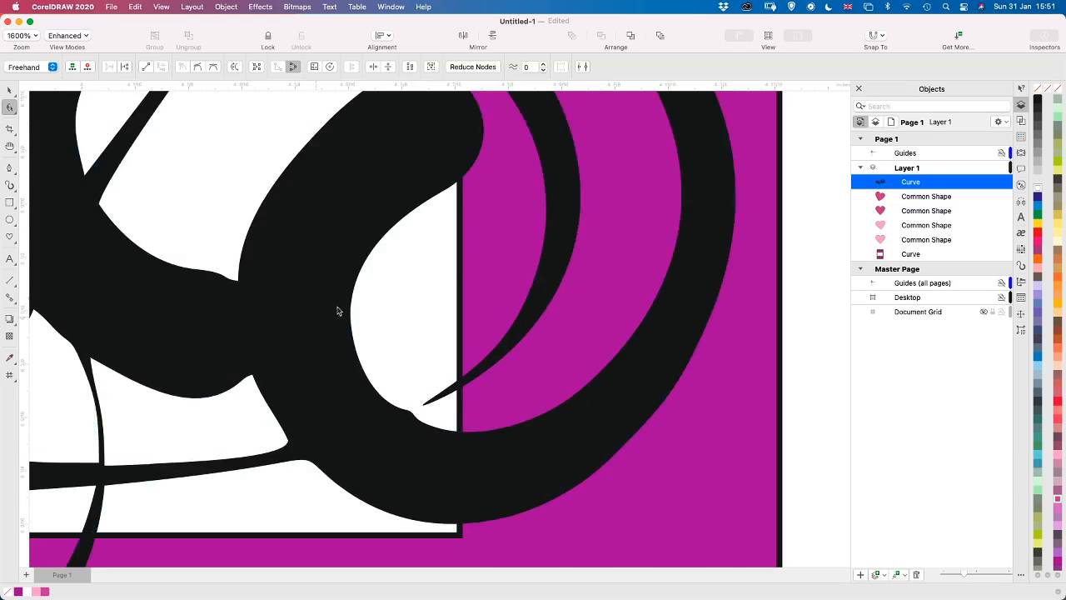
key(super+z)
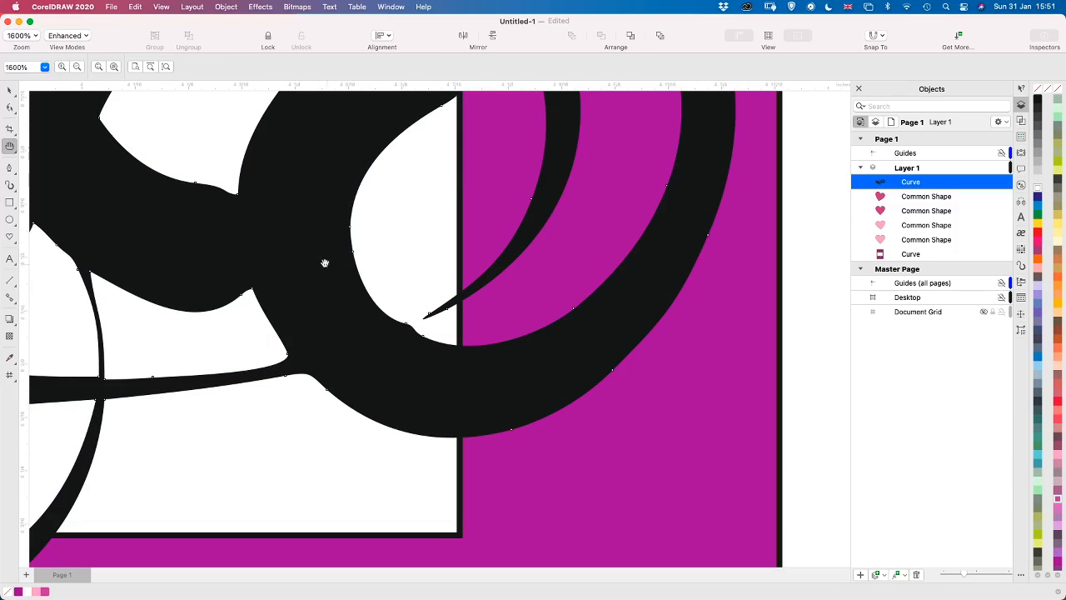
Widen the joins of the upper thin curl and the thin diagonal strand with the thick curl by moving their nodes outward
key(space)
key(h)
drag(322, 255, 446, 349)
drag(505, 333, 364, 464)
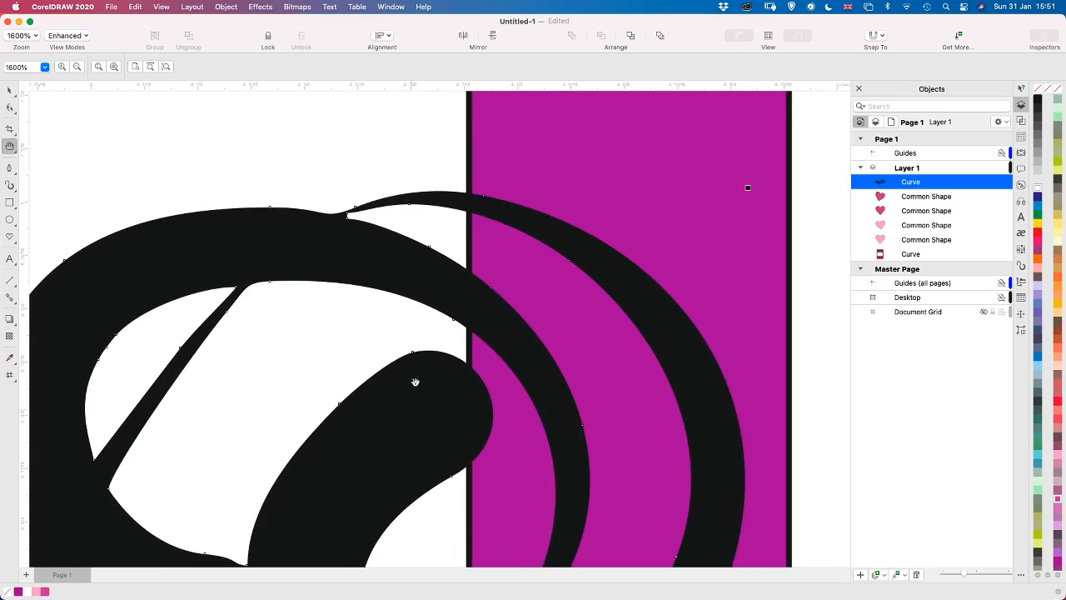
drag(348, 260, 352, 316)
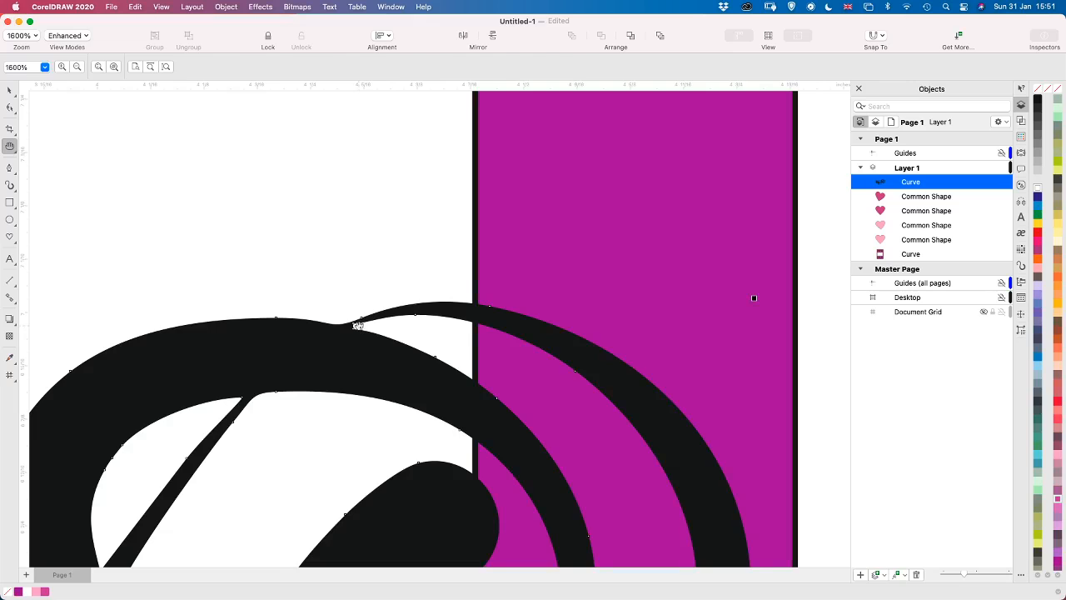
key(F10)
click(362, 320)
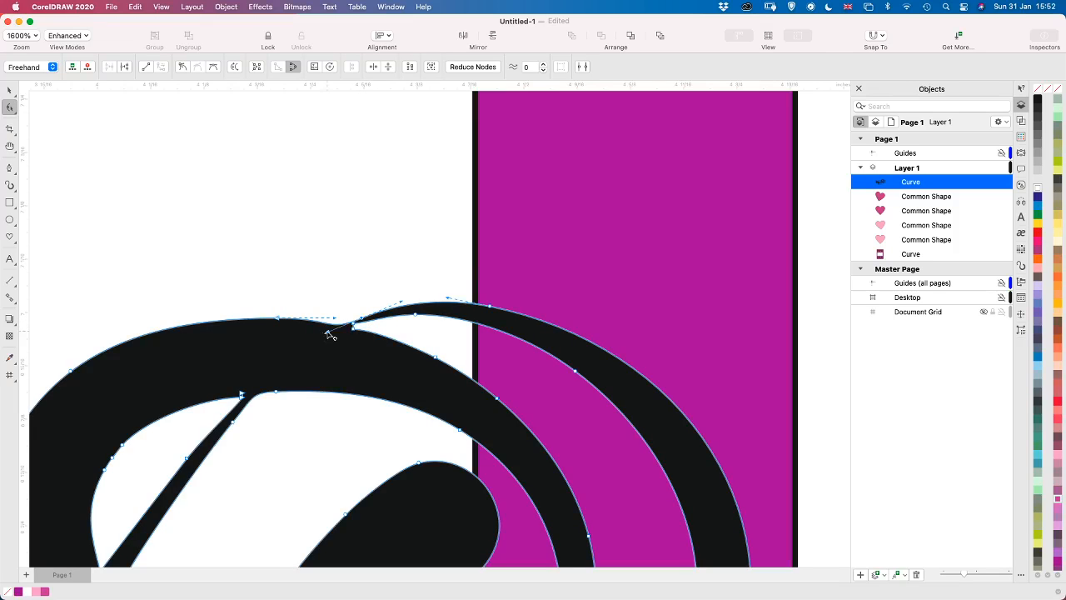
drag(330, 335, 350, 308)
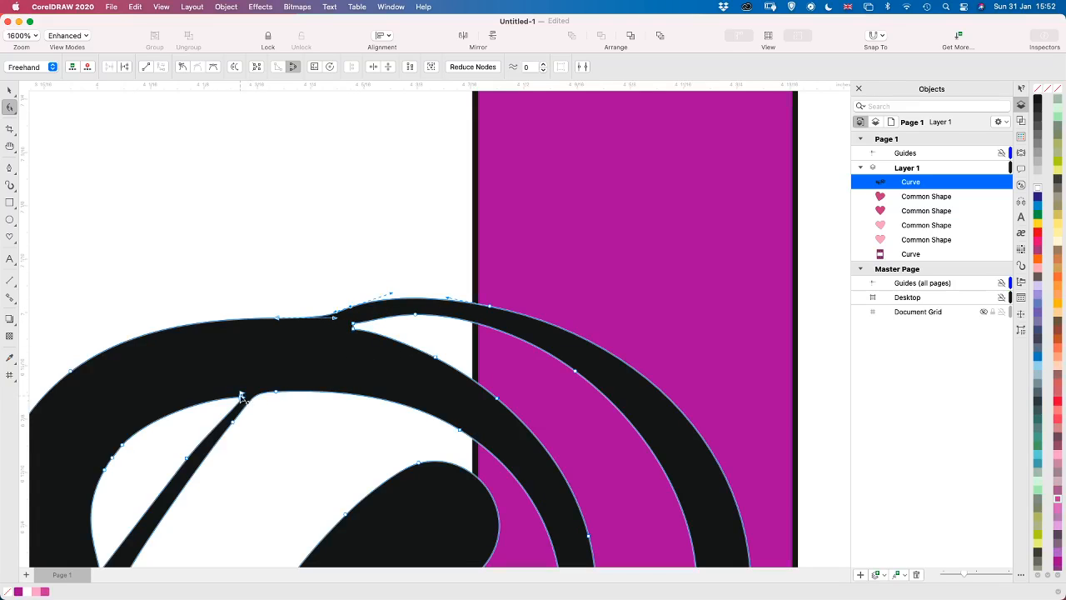
drag(242, 396, 235, 398)
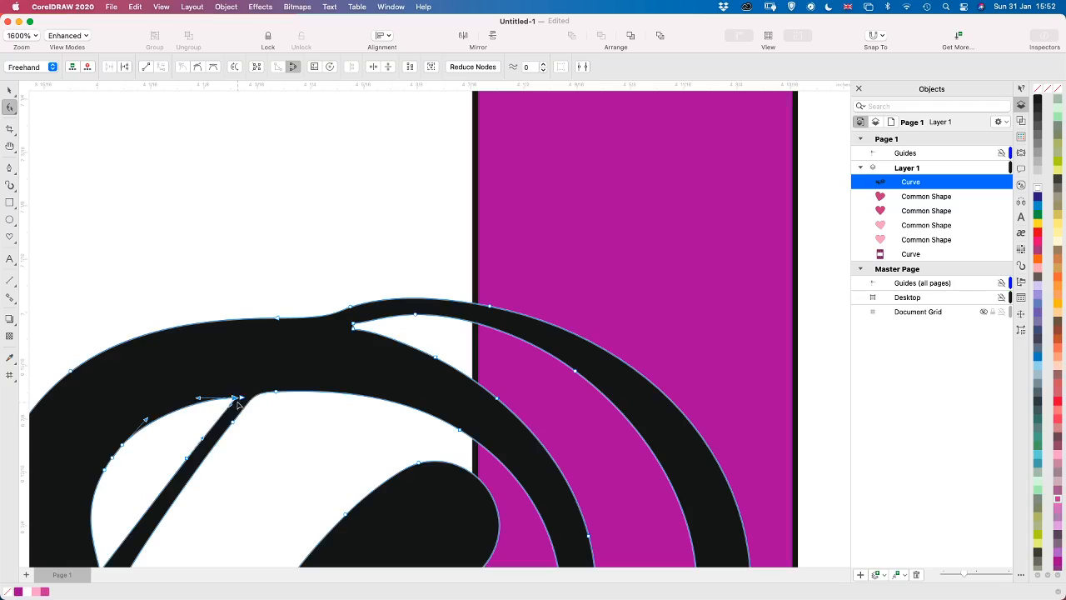
Examine the remaining joins and strands along the whole black curl for spots too thin to cut
click(241, 398)
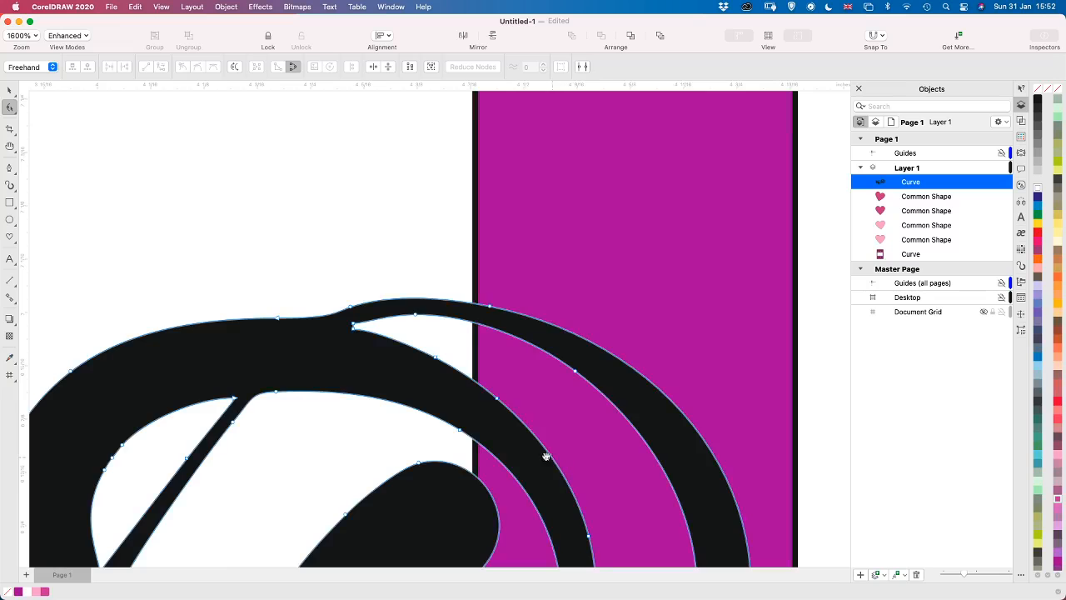
key(h)
drag(548, 452, 533, 174)
drag(391, 469, 593, 295)
drag(208, 365, 583, 362)
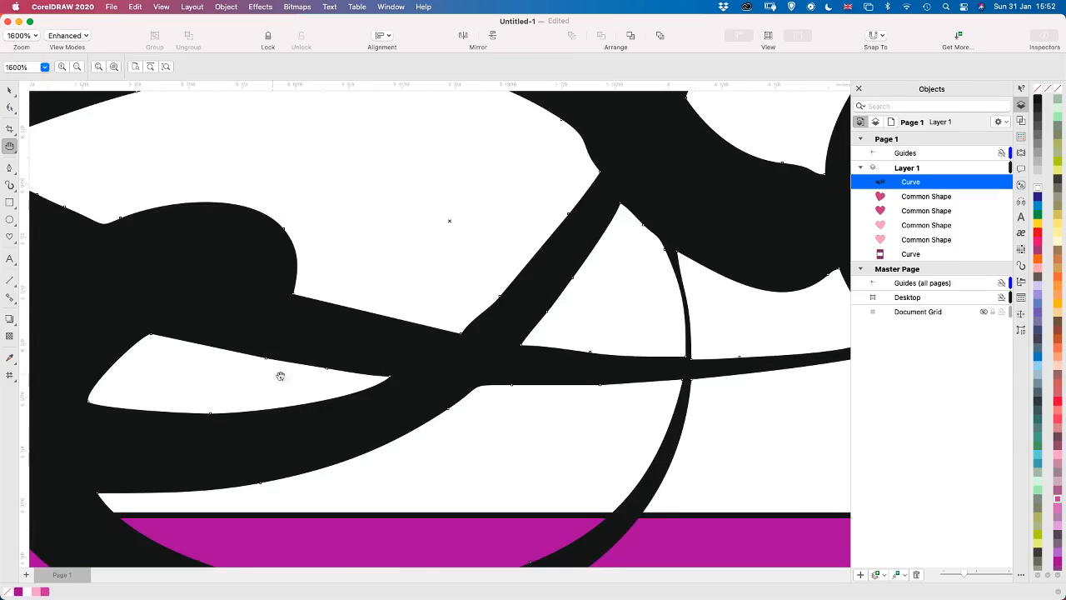
drag(280, 374, 638, 376)
drag(362, 305, 460, 436)
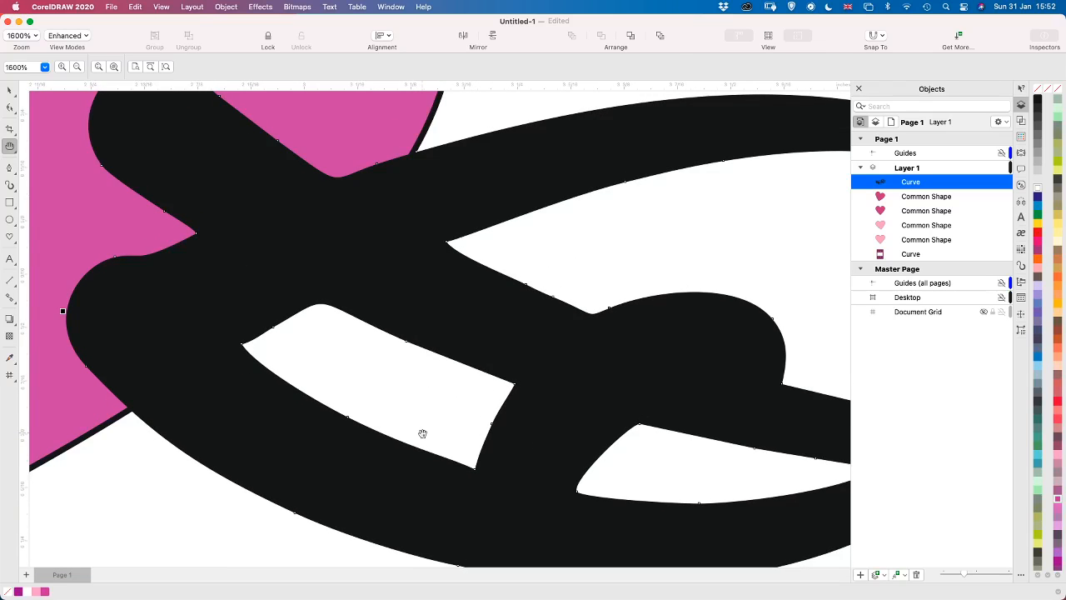
scroll(422, 433, down, 3)
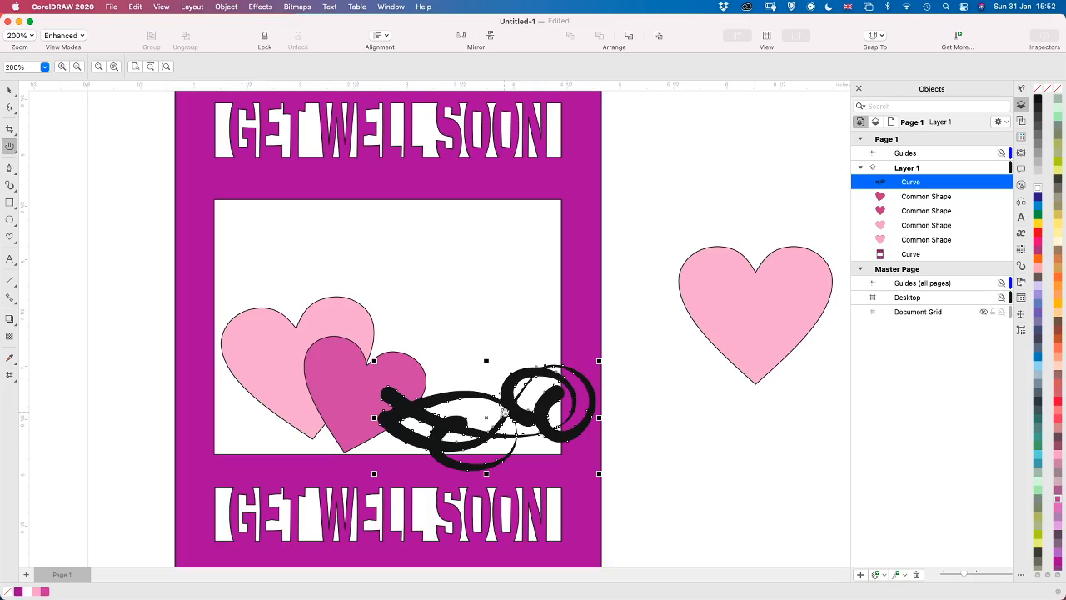
Duplicate the black curl, rotate the copy 90 degrees and place it along the window's left edge beside the hearts
key(space)
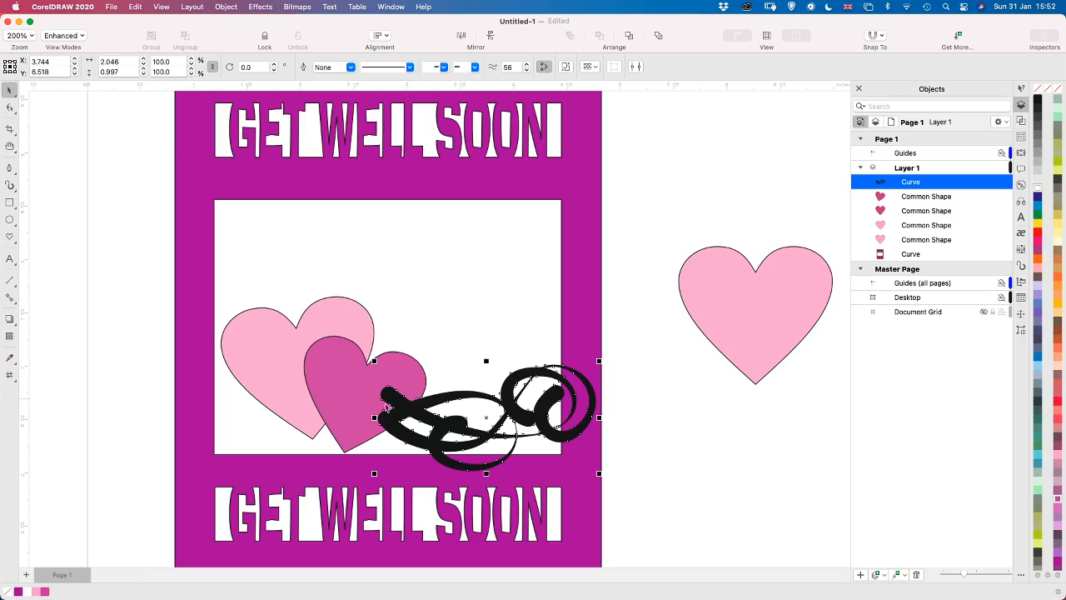
key(super+d)
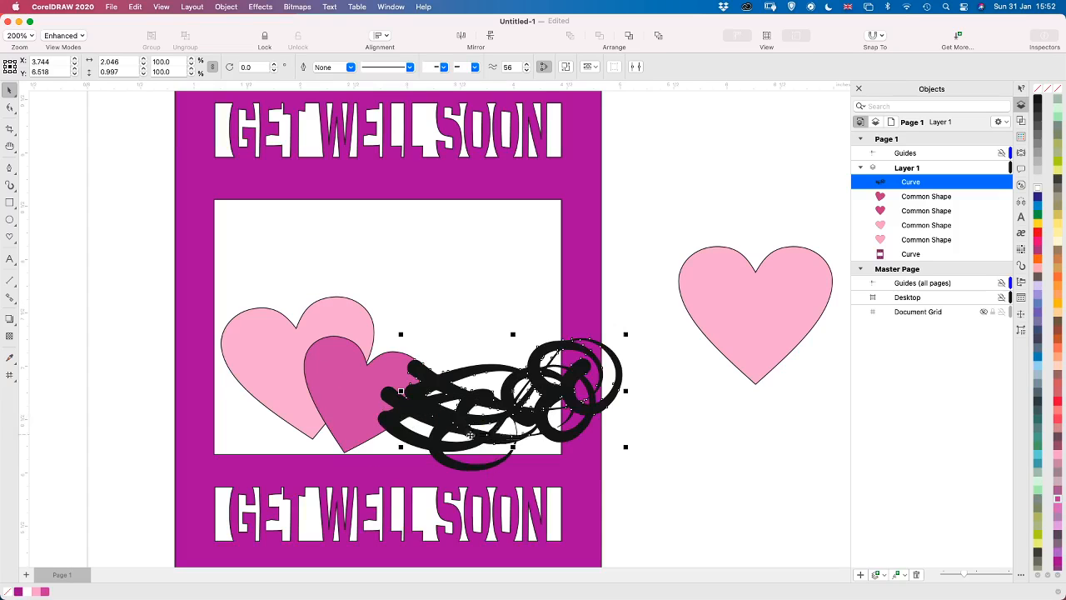
drag(431, 391, 360, 344)
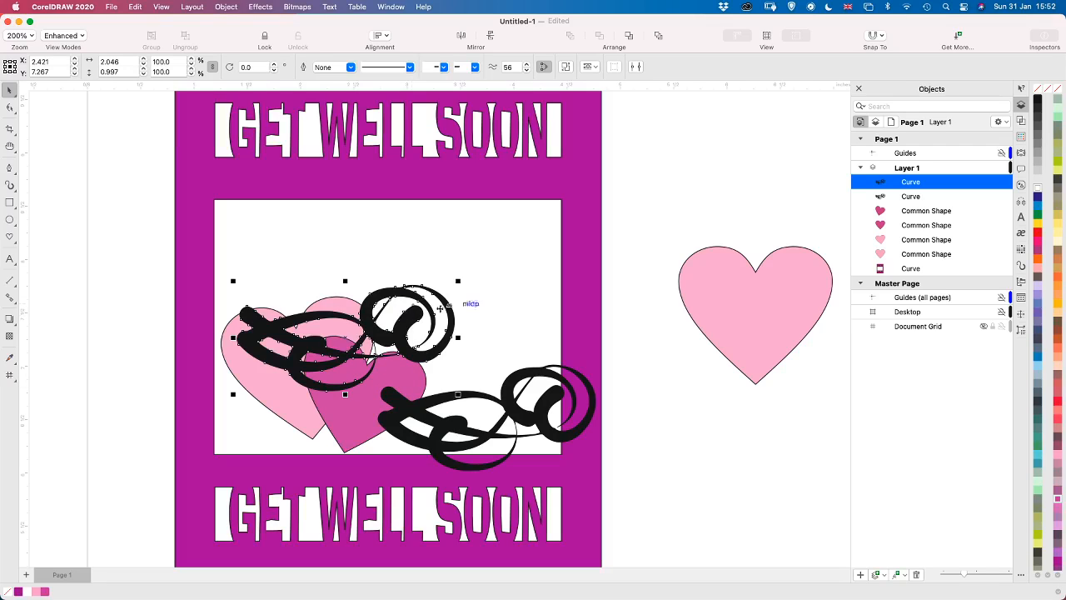
click(265, 332)
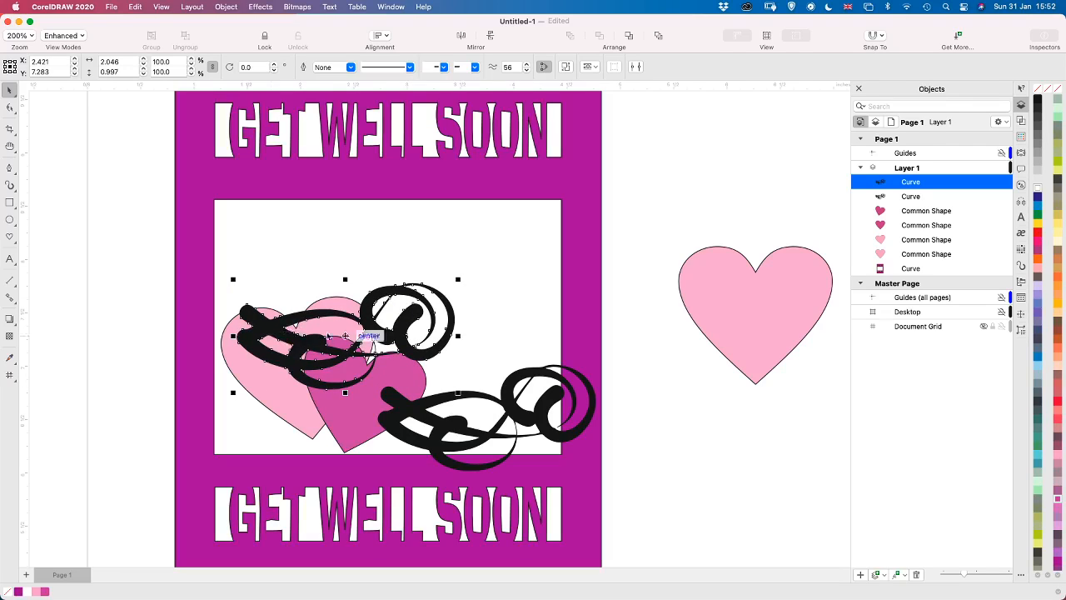
drag(459, 278, 295, 229)
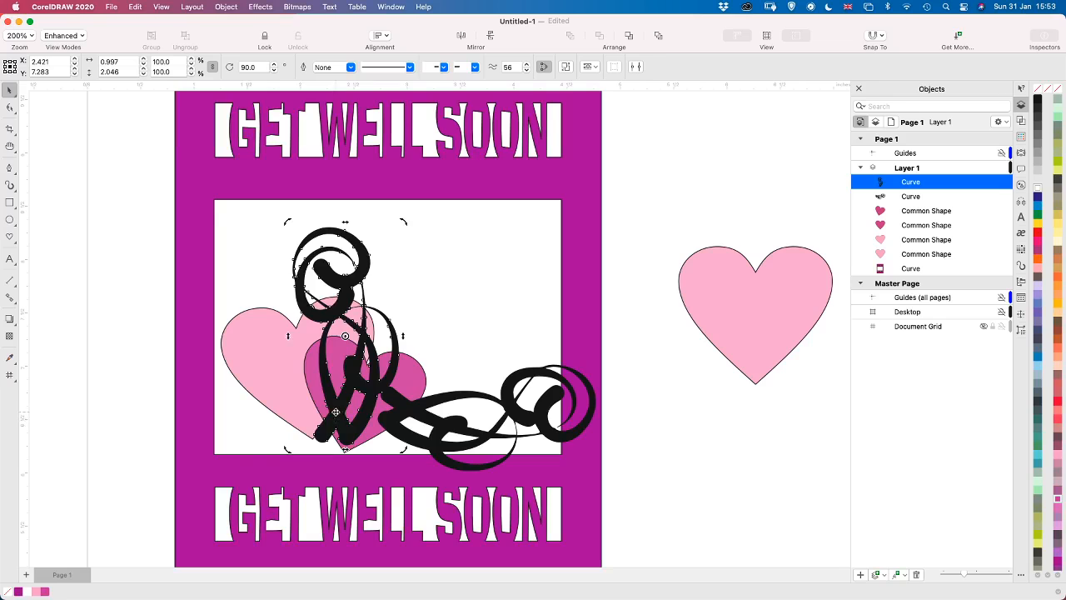
drag(335, 412, 230, 434)
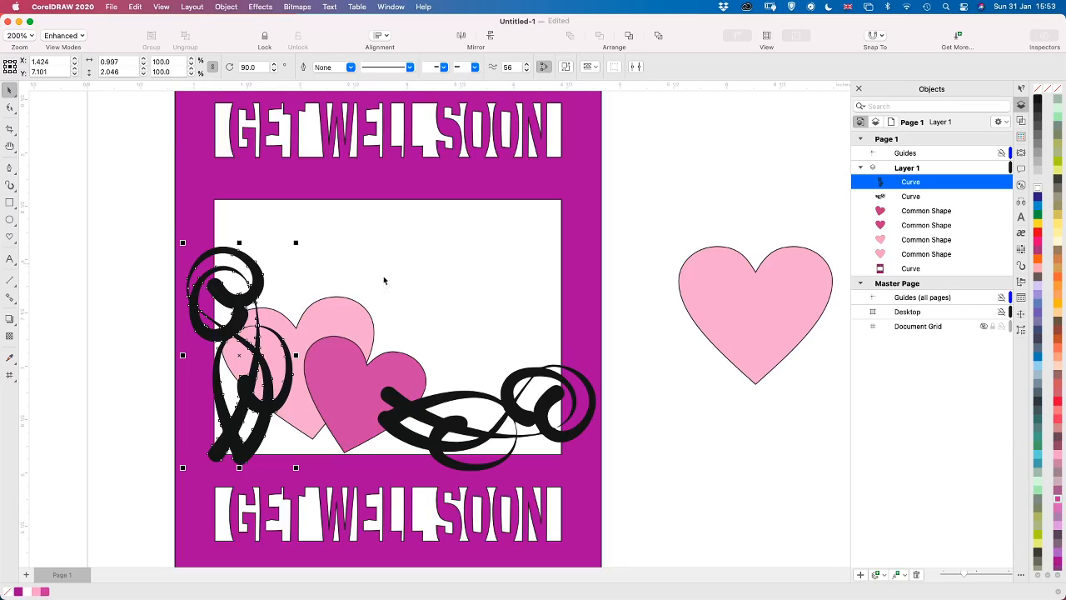
Weld both curls and the two hearts inside the window to the purple card
click(542, 425)
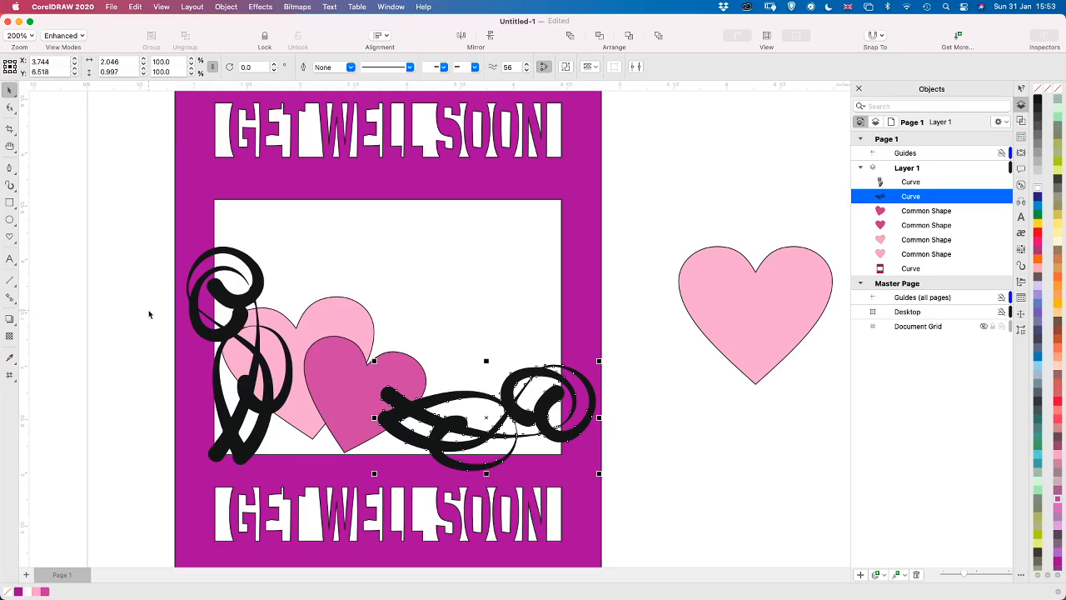
scroll(386, 473, down, 3)
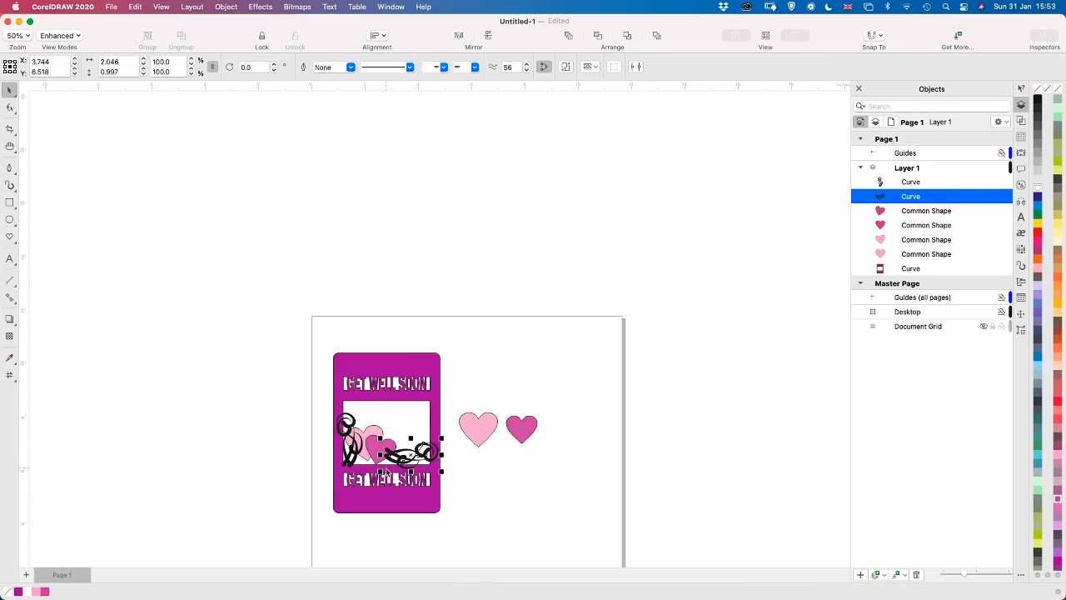
drag(210, 296, 454, 543)
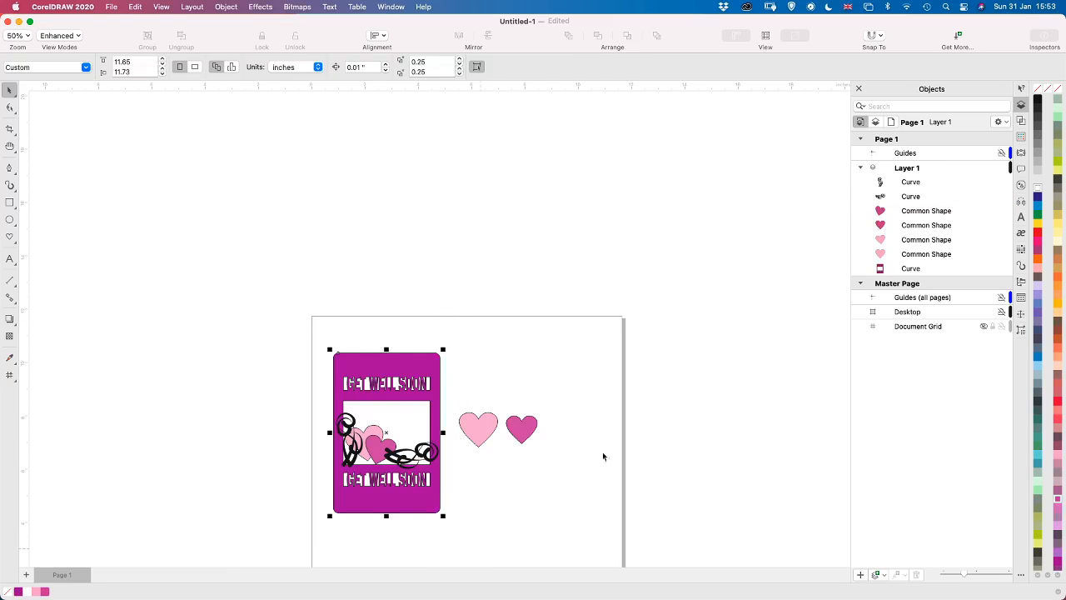
click(1022, 123)
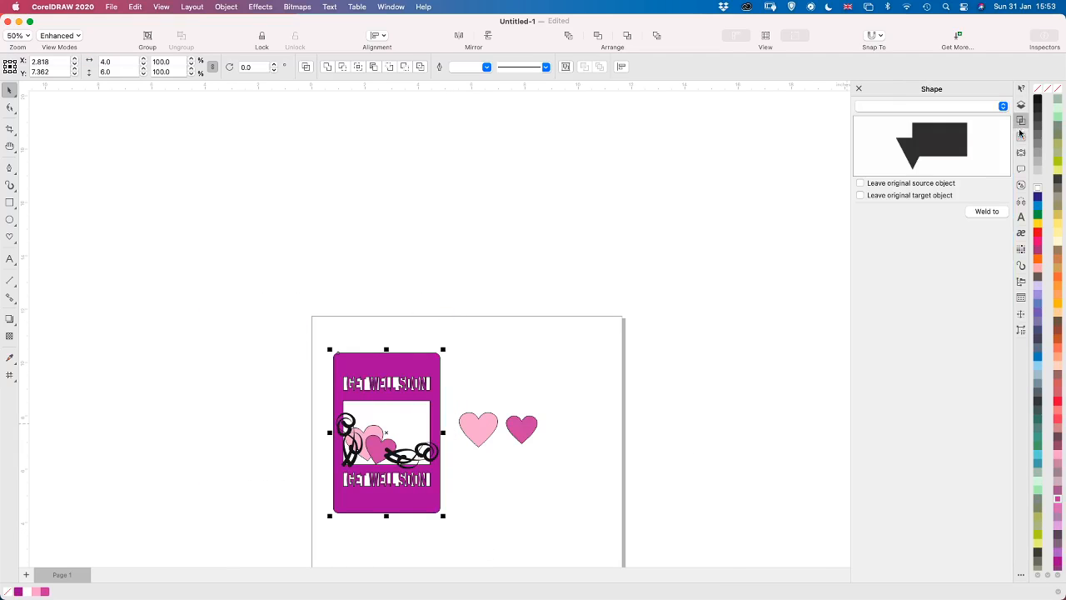
click(674, 309)
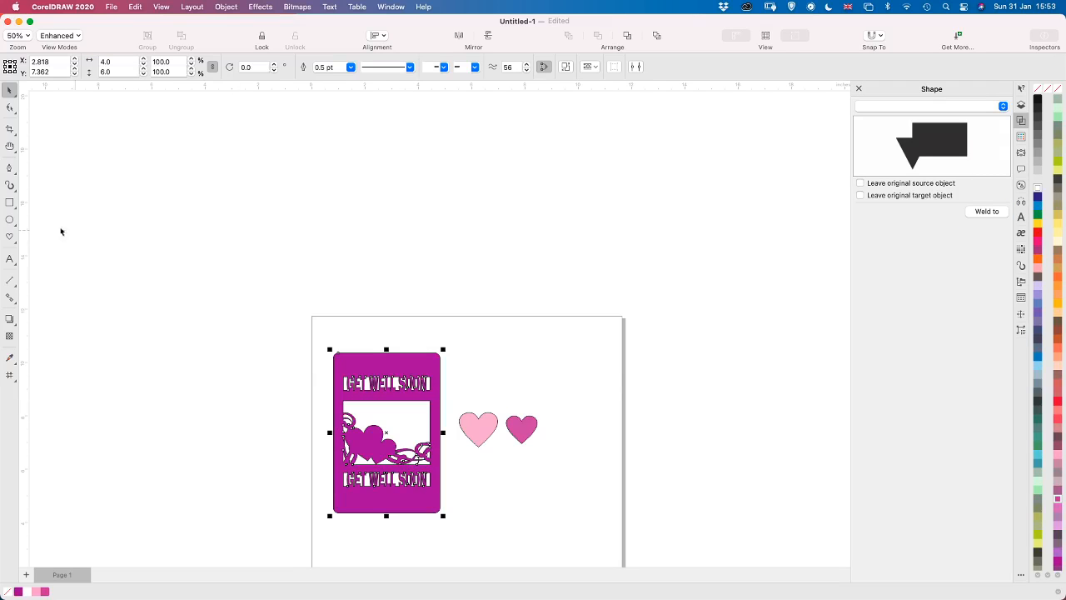
click(210, 414)
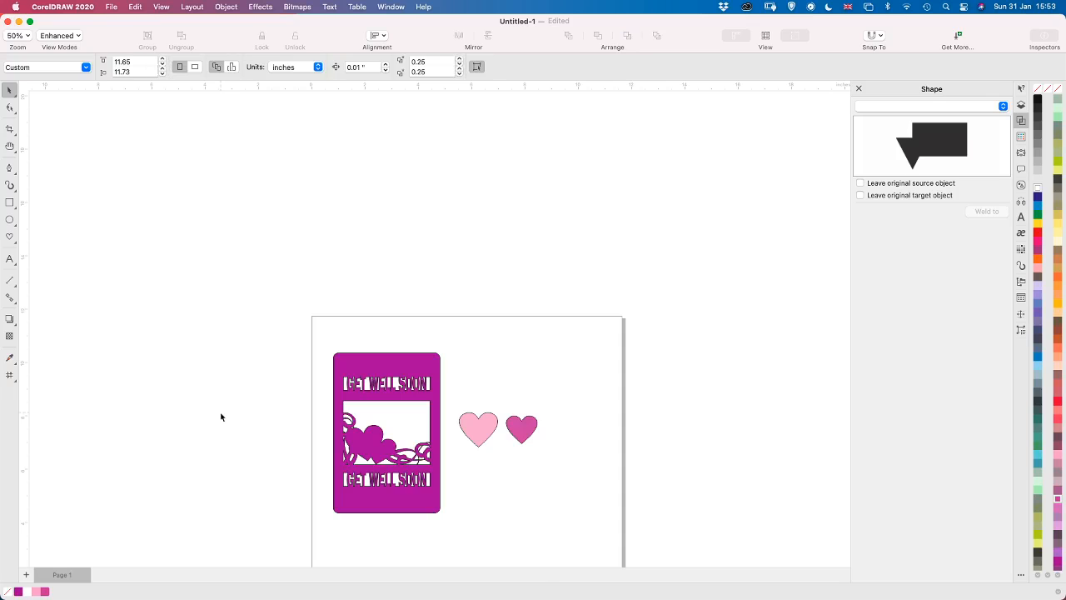
Examine the welded card up close and as a whole, and bring up the list of objects
scroll(221, 416, up, 2)
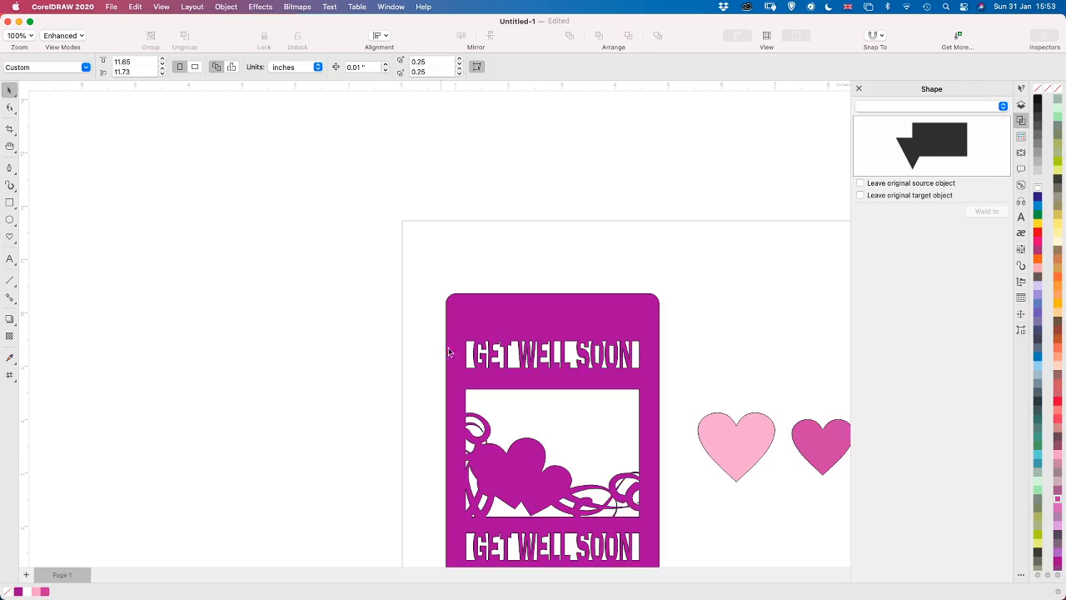
key(h)
drag(492, 319, 315, 293)
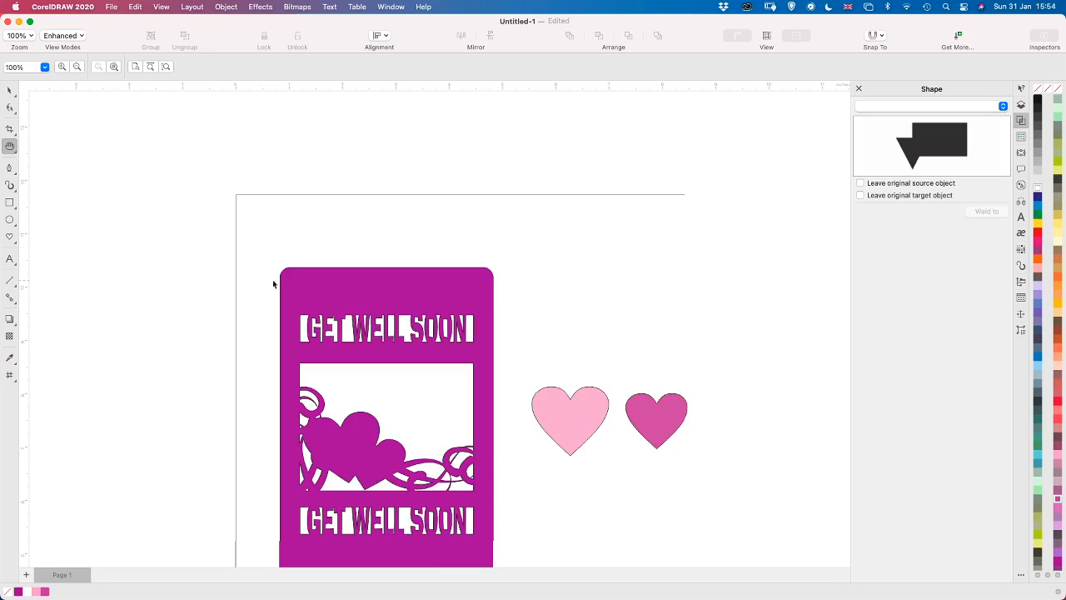
scroll(233, 258, up, 2)
scroll(233, 257, down, 4)
scroll(233, 258, down, 3)
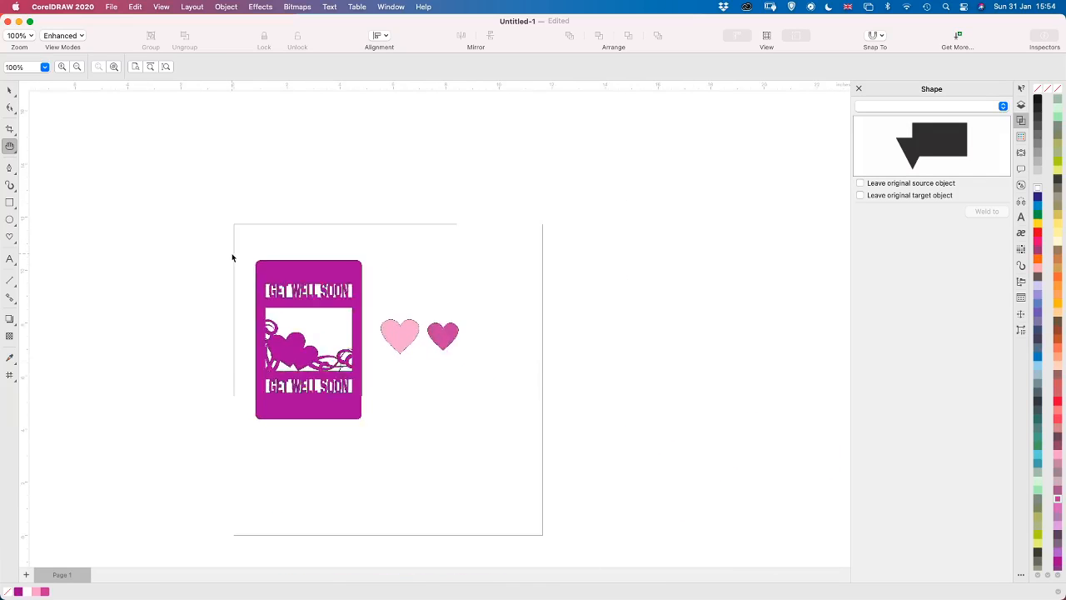
scroll(233, 257, up, 3)
scroll(233, 257, up, 1)
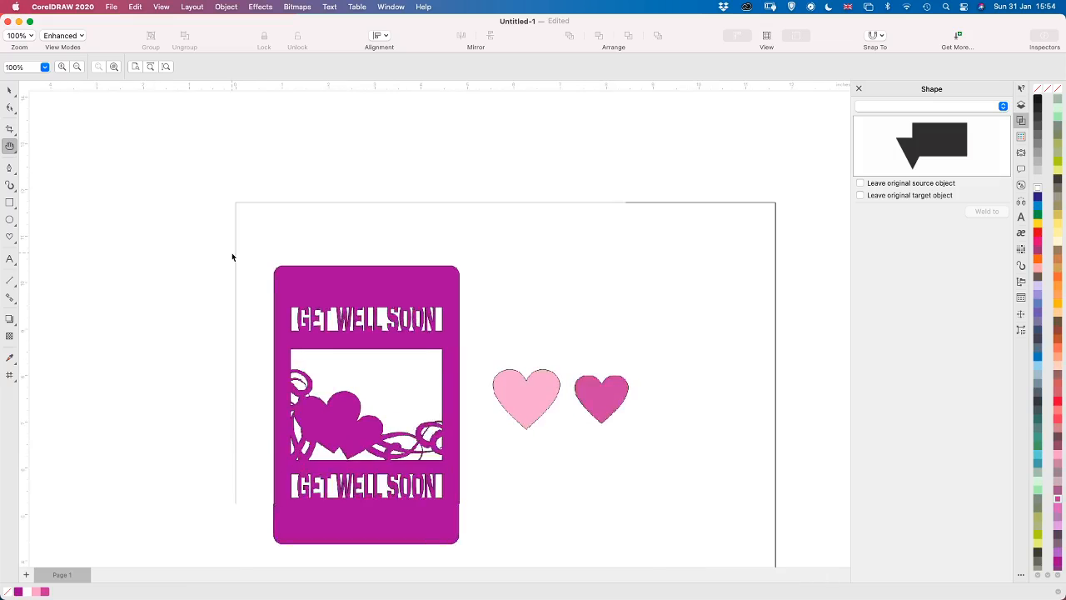
scroll(233, 257, down, 1)
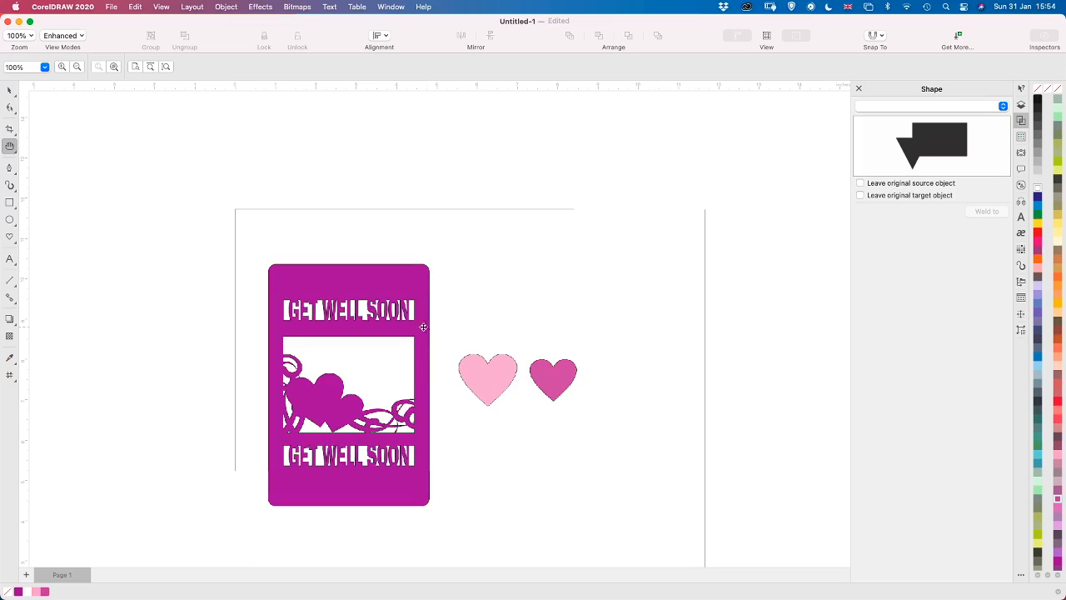
click(1023, 106)
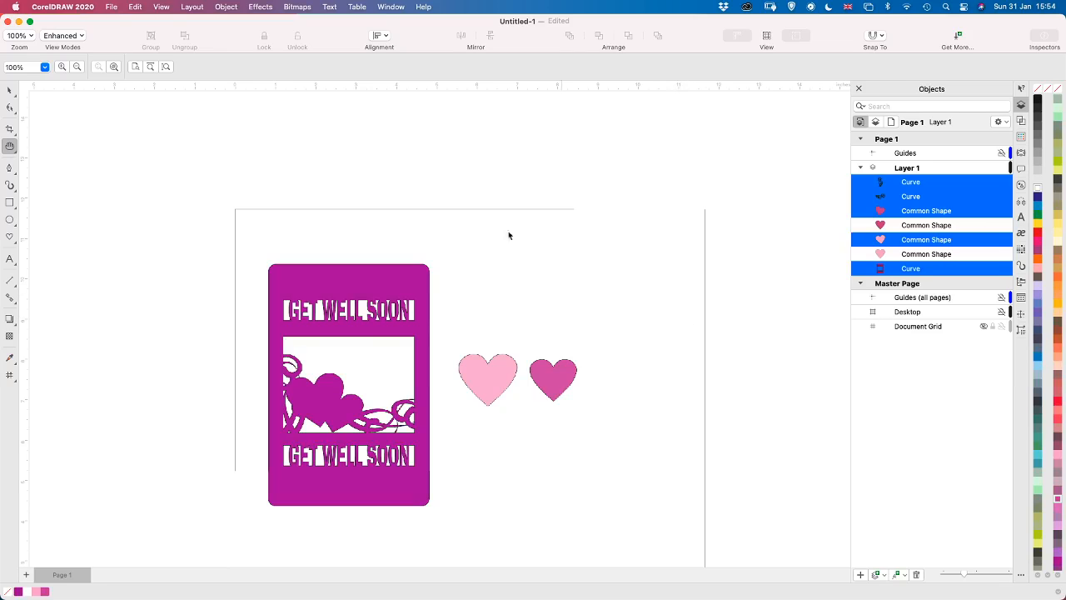
Save the document as "Get well soon" in CDR format and clear the selection
click(113, 7)
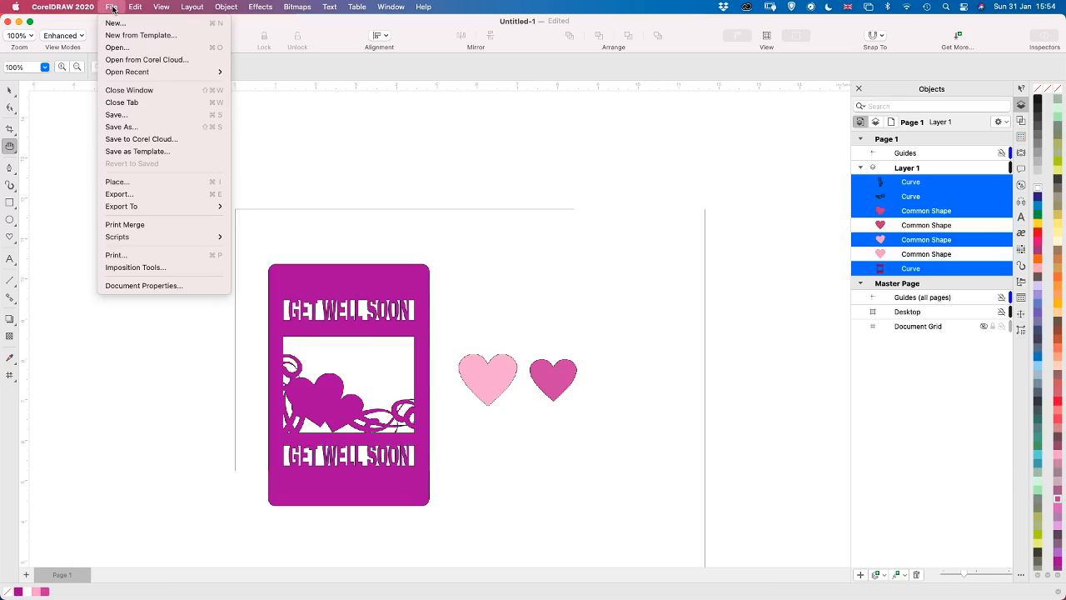
click(133, 127)
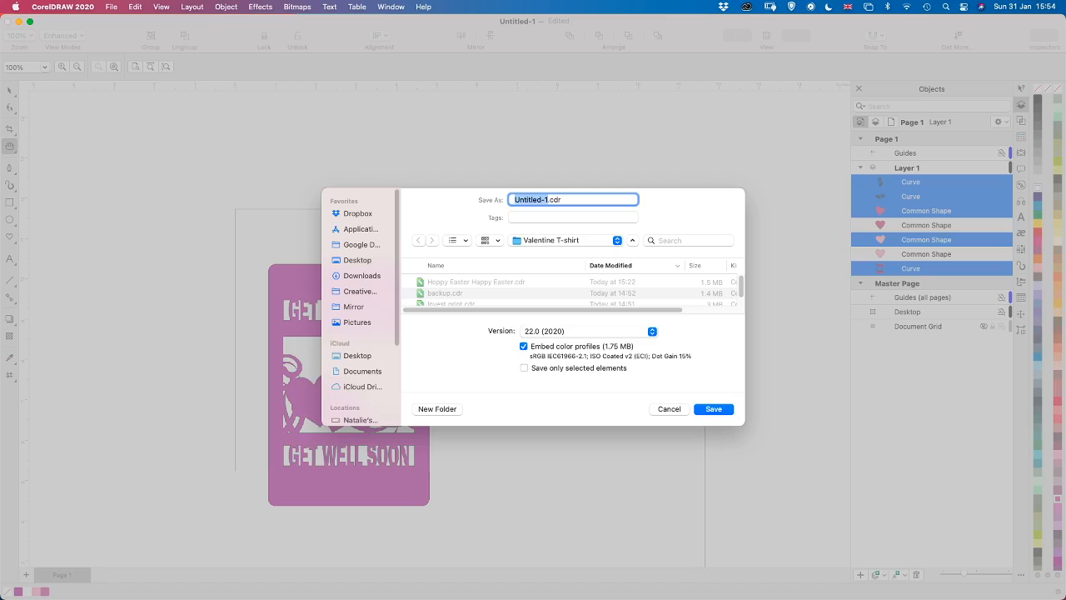
text(Get well soon)
key(Return)
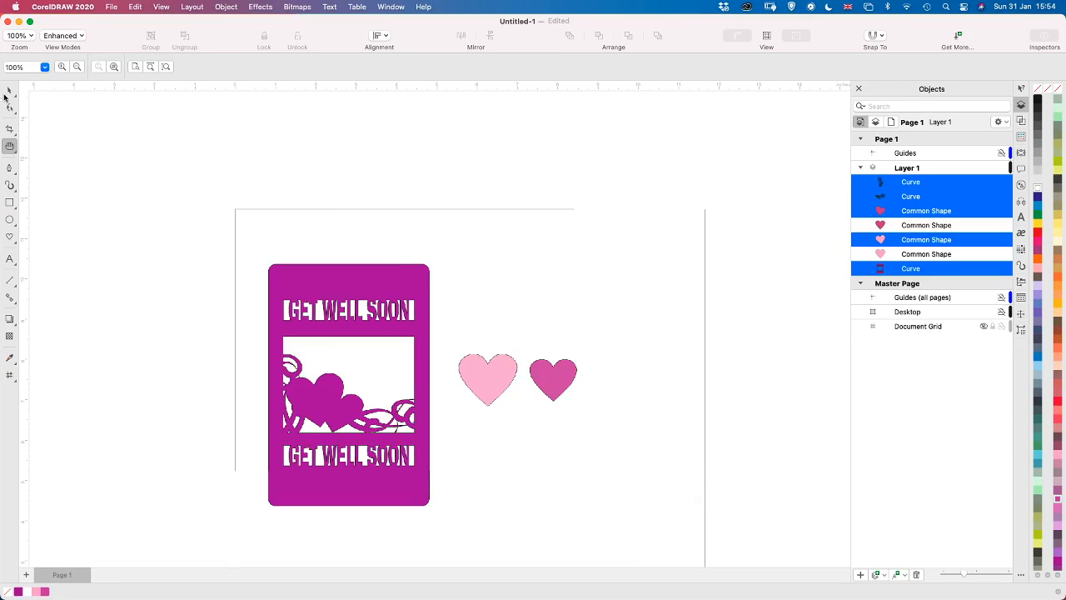
click(180, 277)
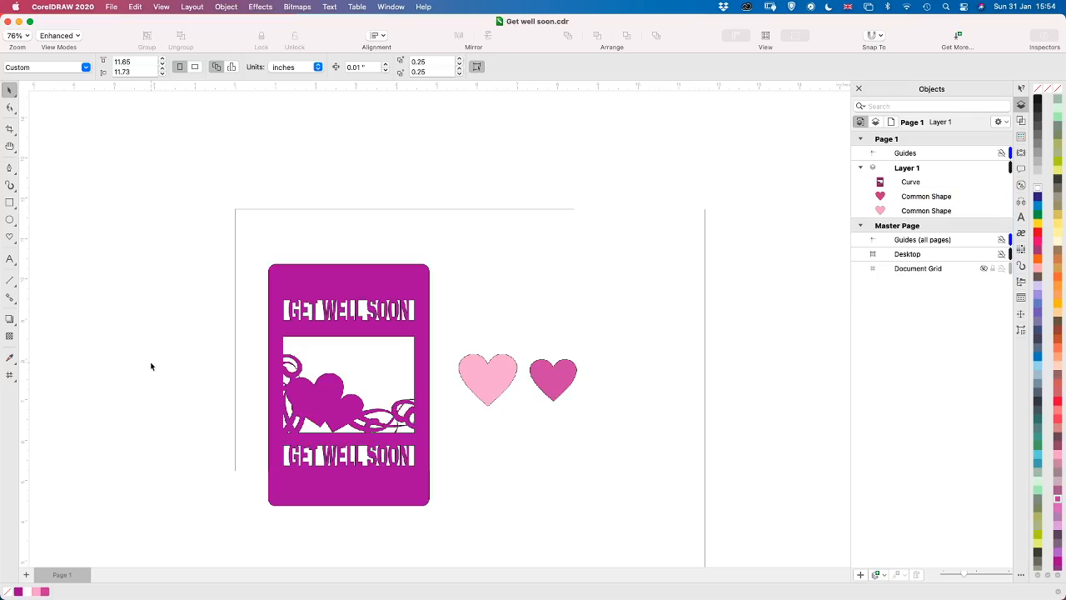
scroll(141, 232, up, 3)
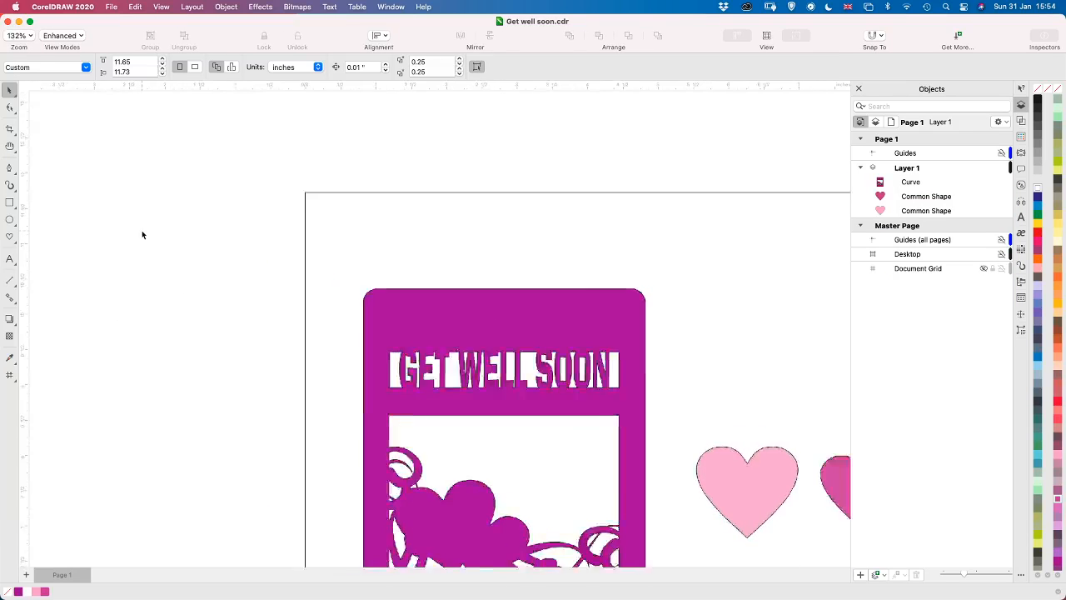
scroll(142, 230, down, 5)
scroll(141, 230, up, 2)
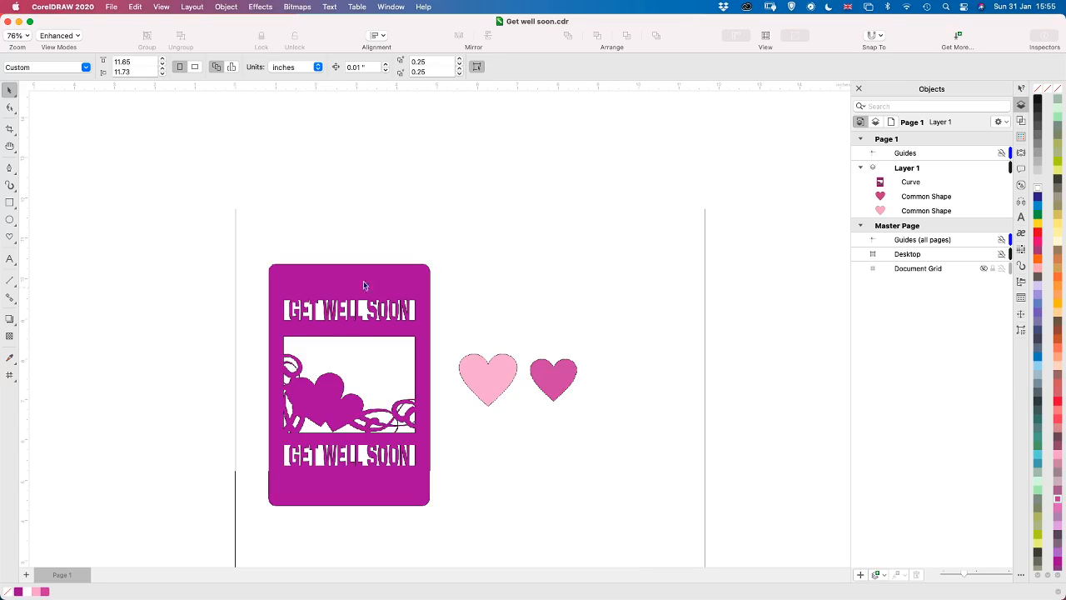
scroll(306, 208, up, 2)
scroll(306, 208, down, 1)
scroll(307, 200, up, 2)
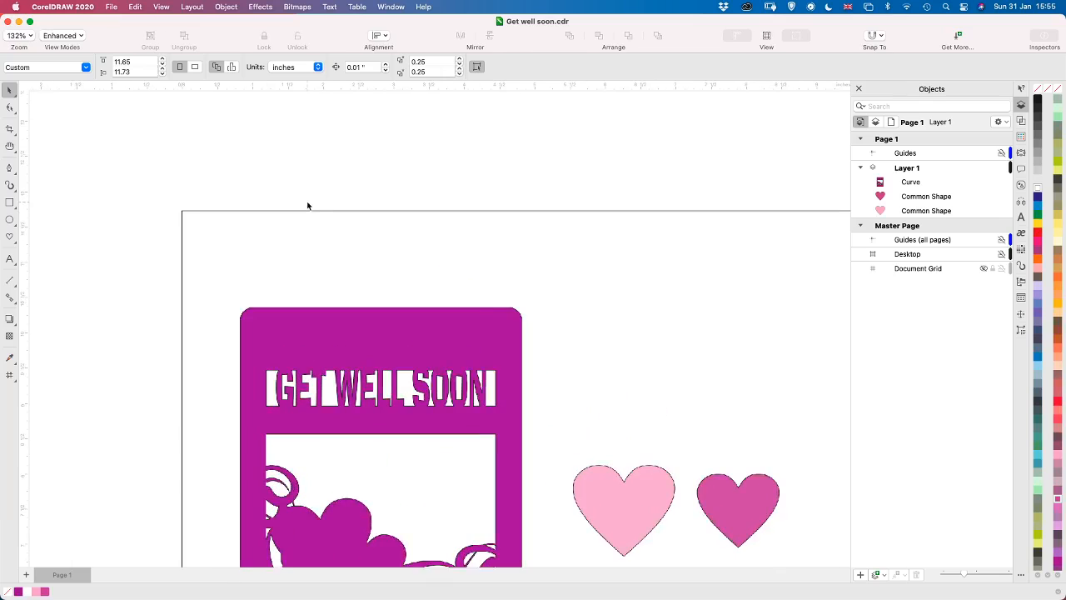
scroll(315, 204, down, 2)
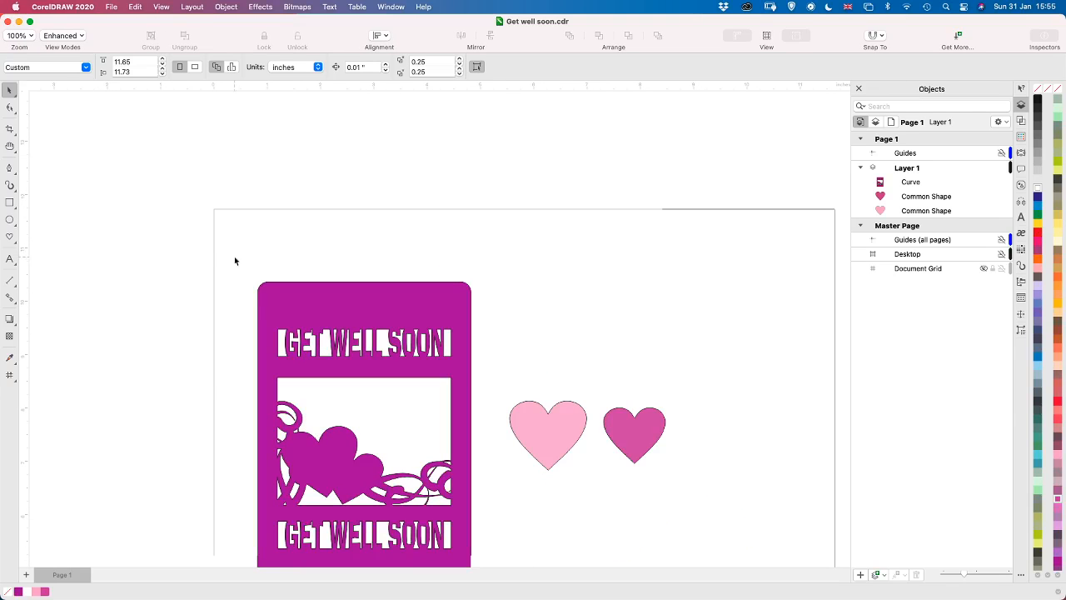
key(h)
drag(233, 269, 177, 189)
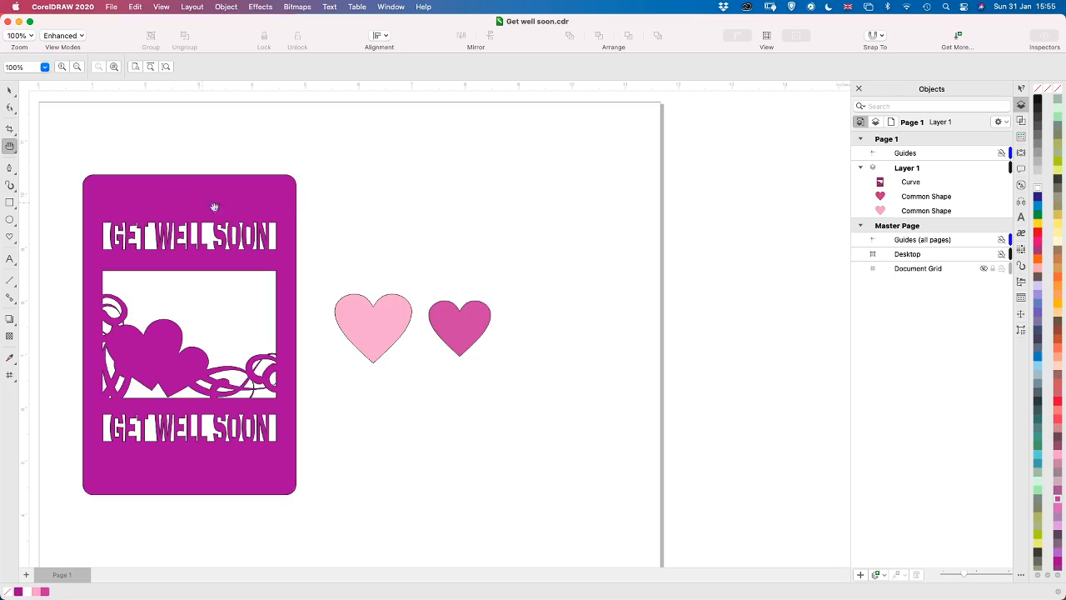
key(space)
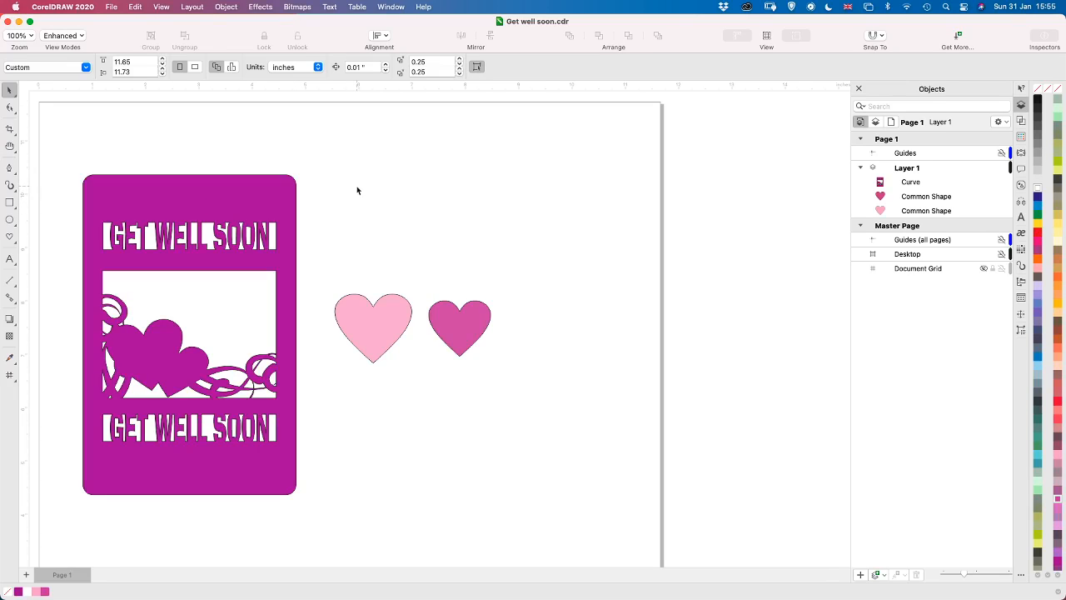
key(h)
key(space)
key(h)
key(space)
key(h)
key(space)
key(h)
key(space)
key(h)
key(space)
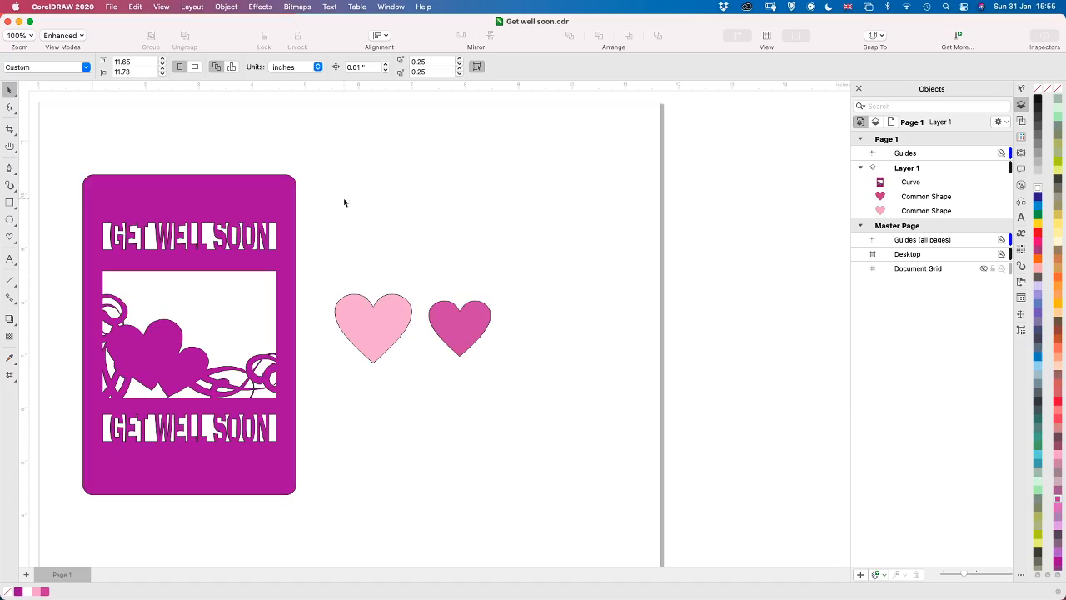